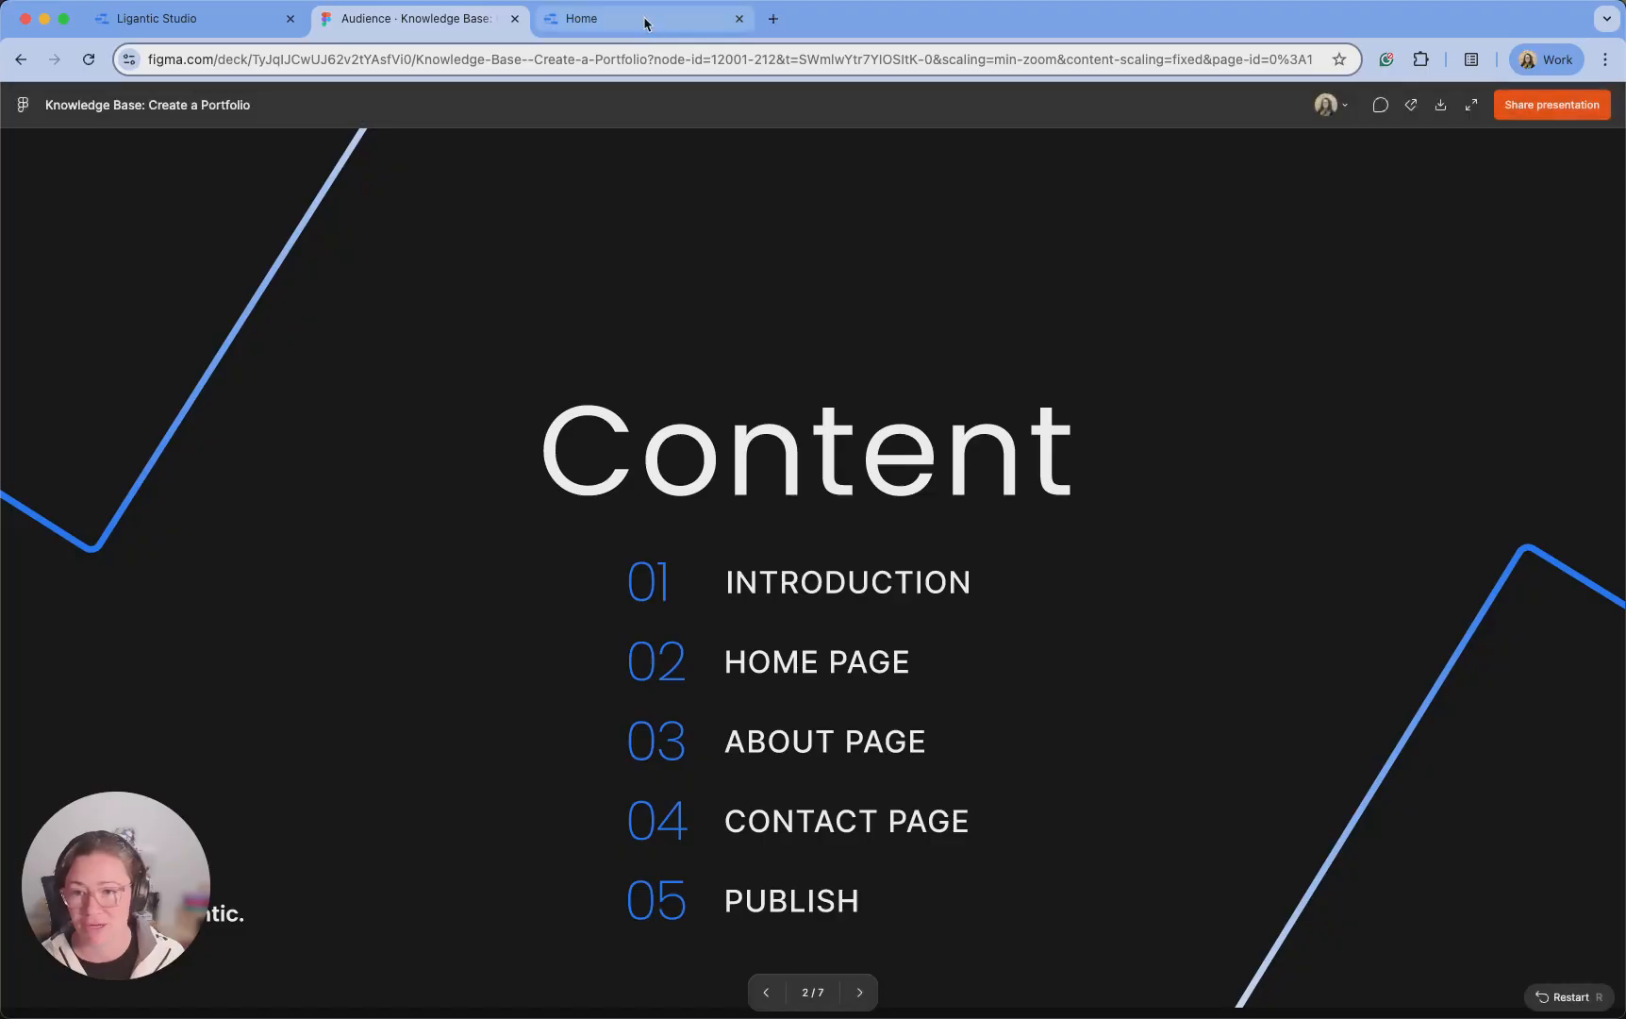
Review the Home, About and Contact pages of the published portfolio template site, ending back on its Home page
{"action": "left_click", "coordinate": [646, 20]}
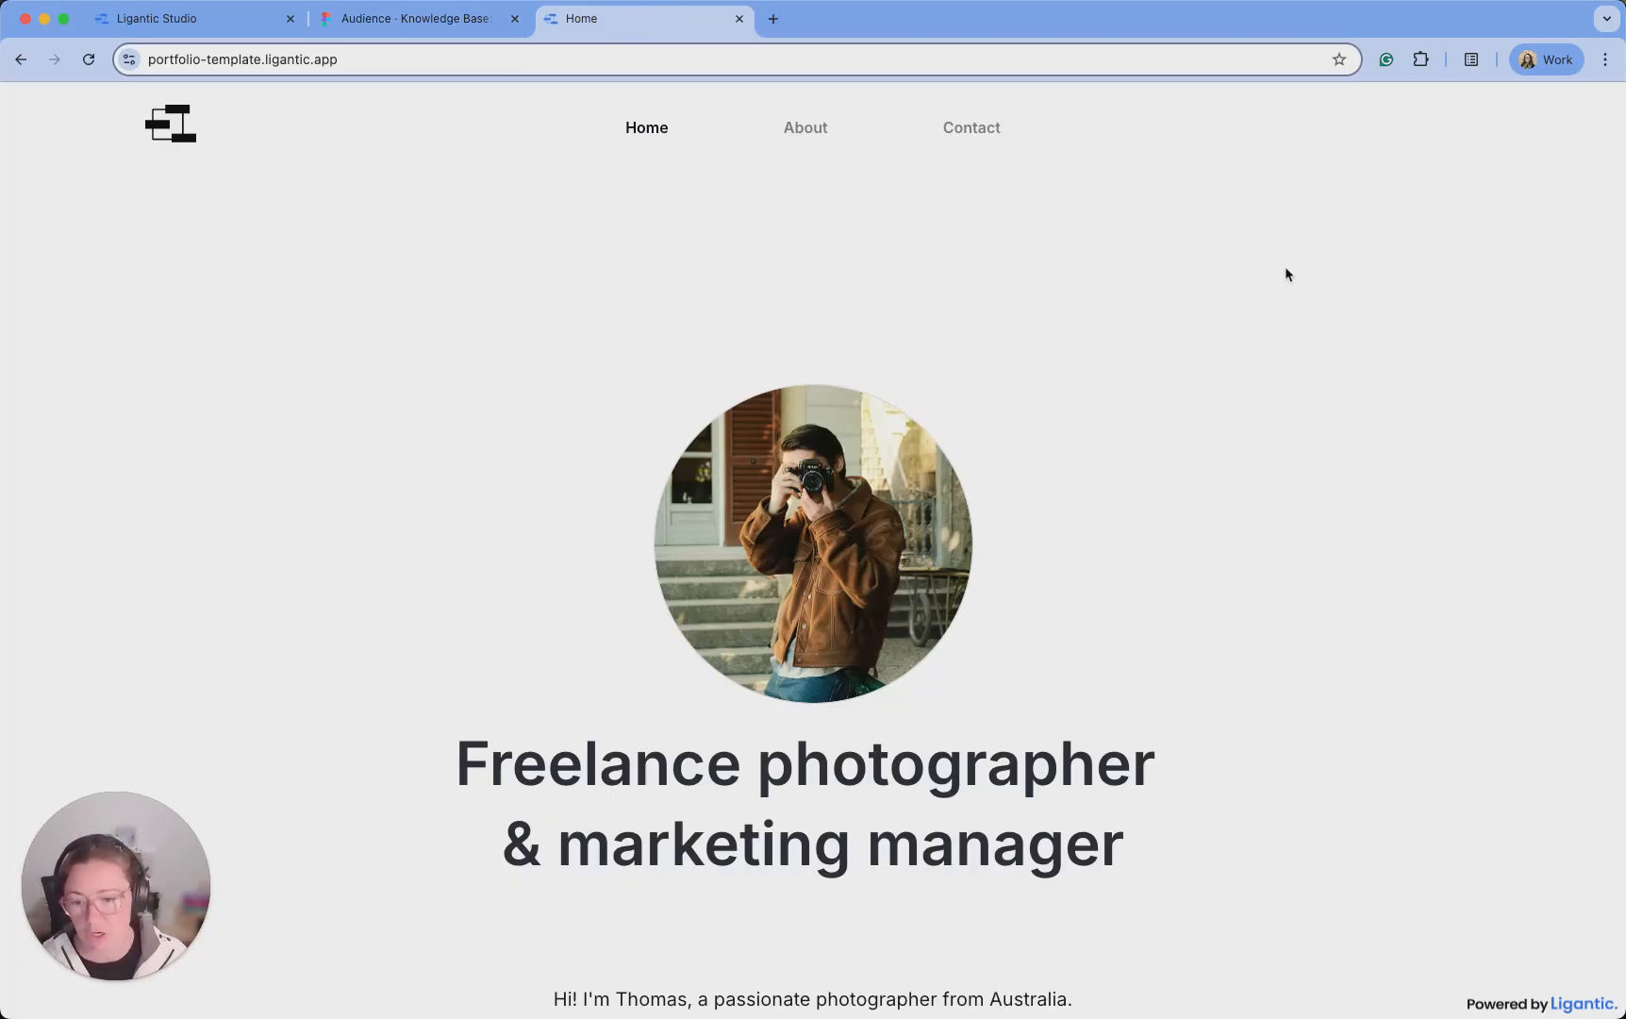
{"action": "scroll", "coordinate": [1286, 268], "scroll_direction": "down", "scroll_amount": 6}
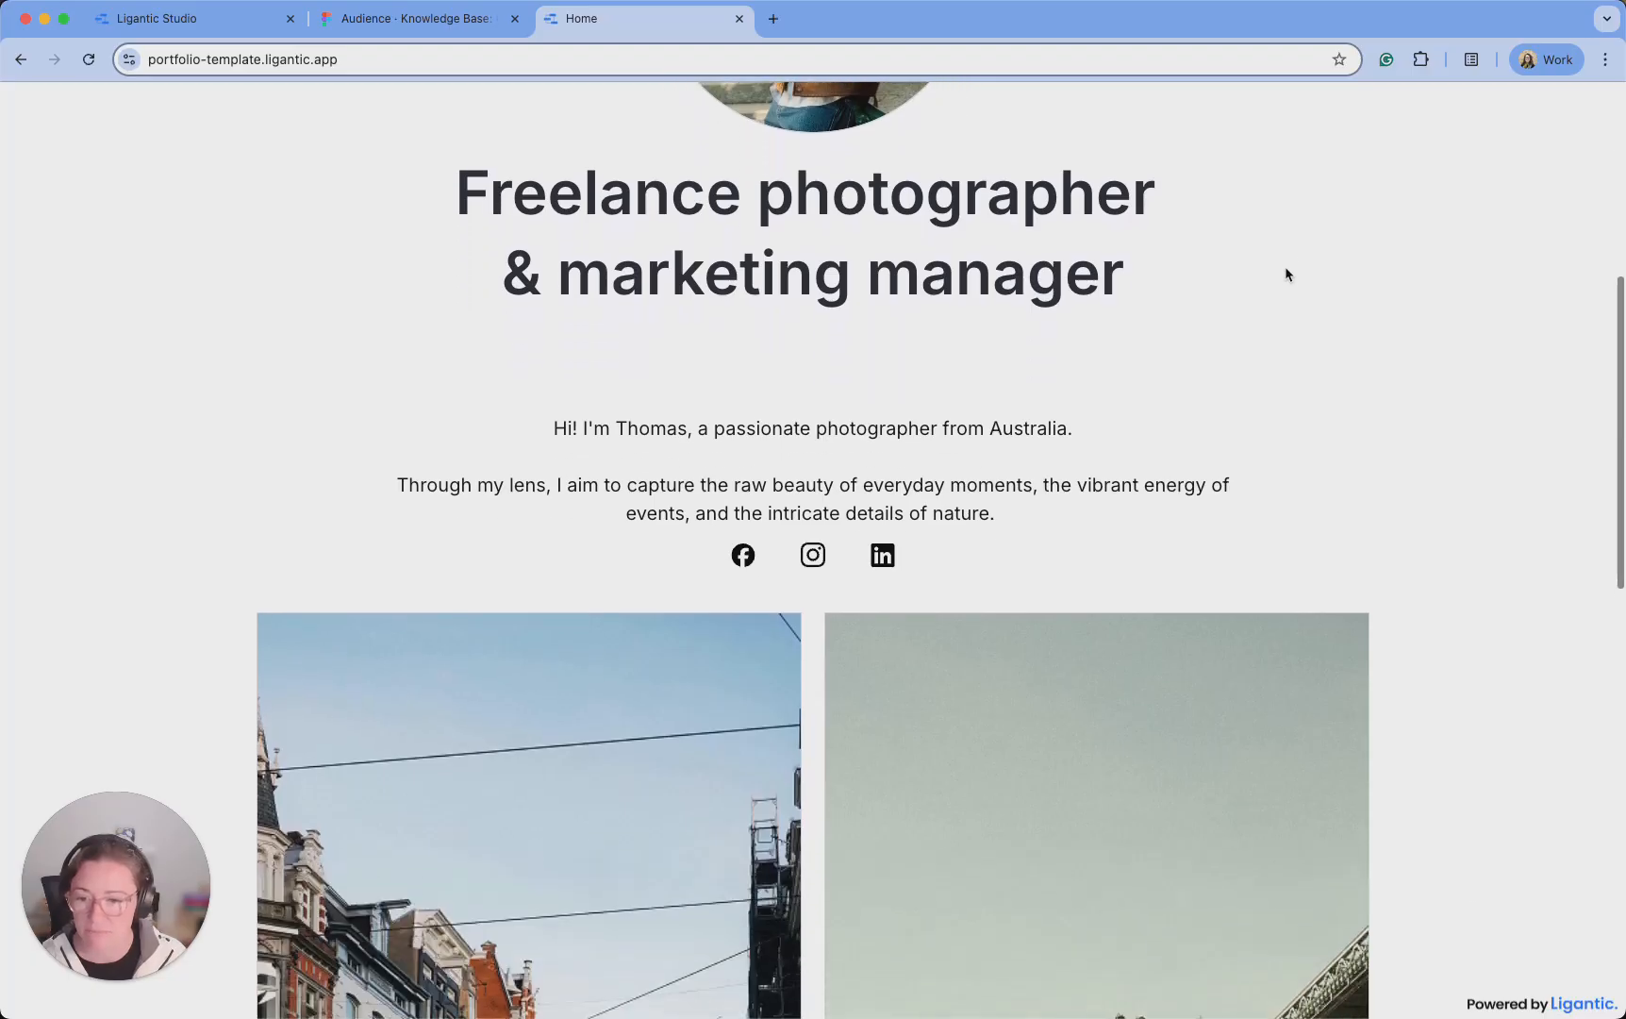
{"action": "scroll", "coordinate": [1286, 273], "scroll_direction": "down", "scroll_amount": 9}
{"action": "scroll", "coordinate": [1286, 273], "scroll_direction": "down", "scroll_amount": 4}
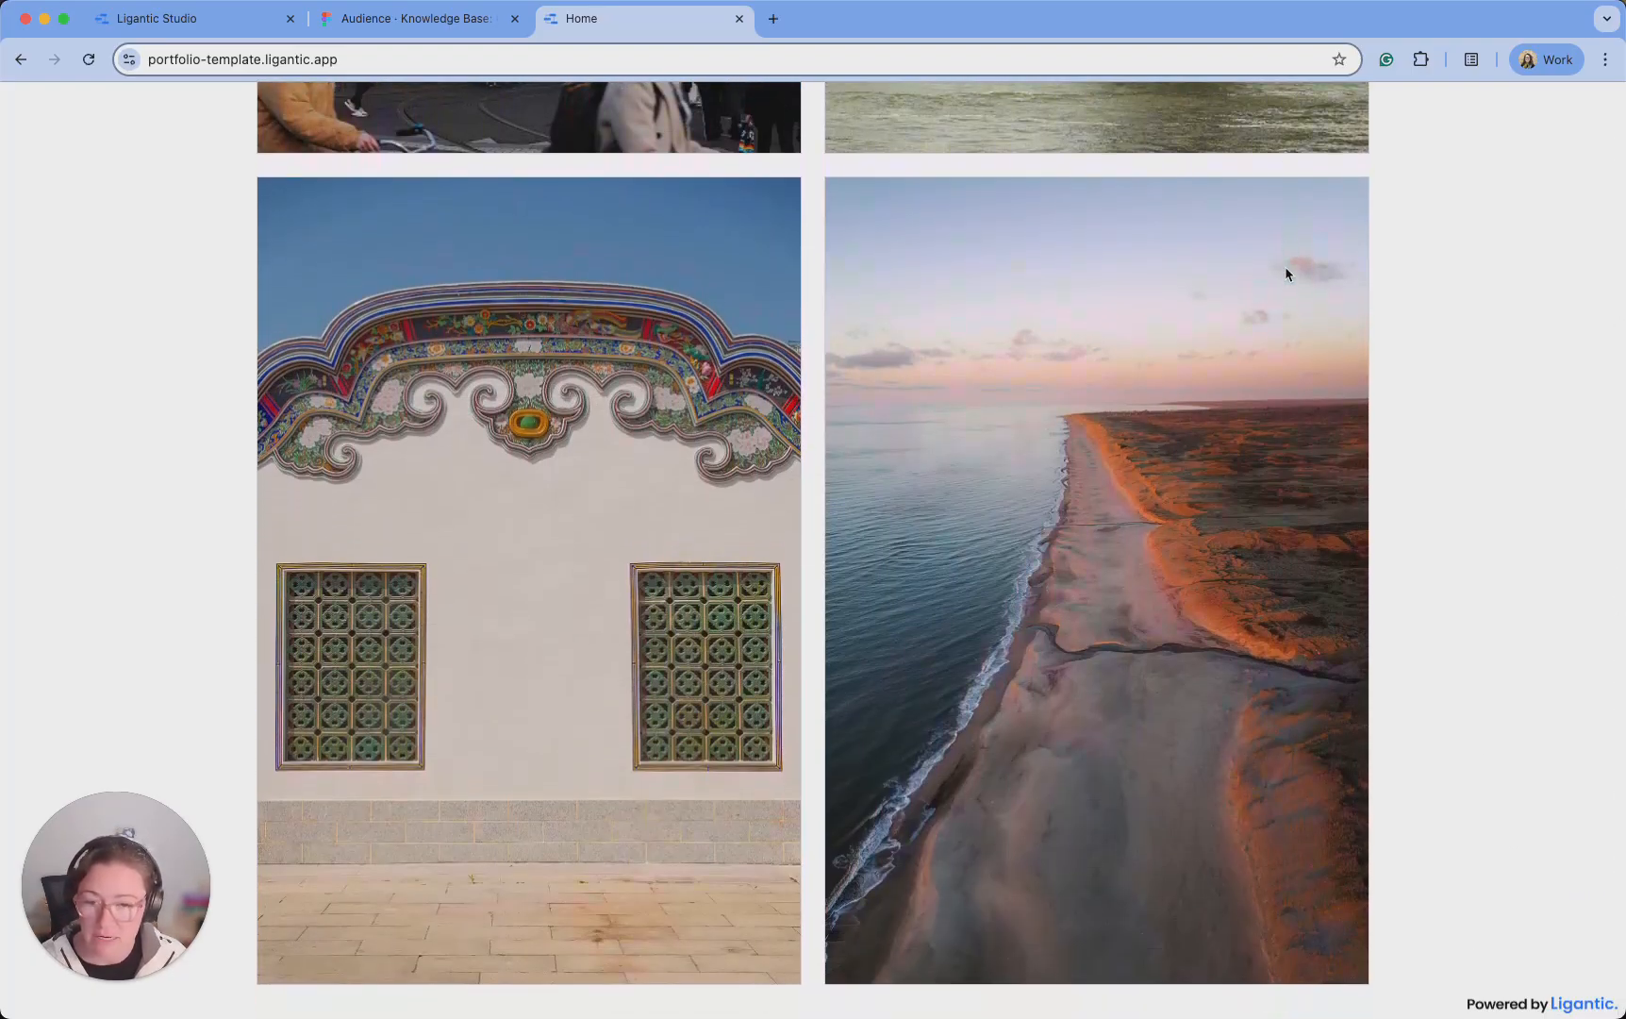
{"action": "scroll", "coordinate": [1286, 269], "scroll_direction": "up", "scroll_amount": 19}
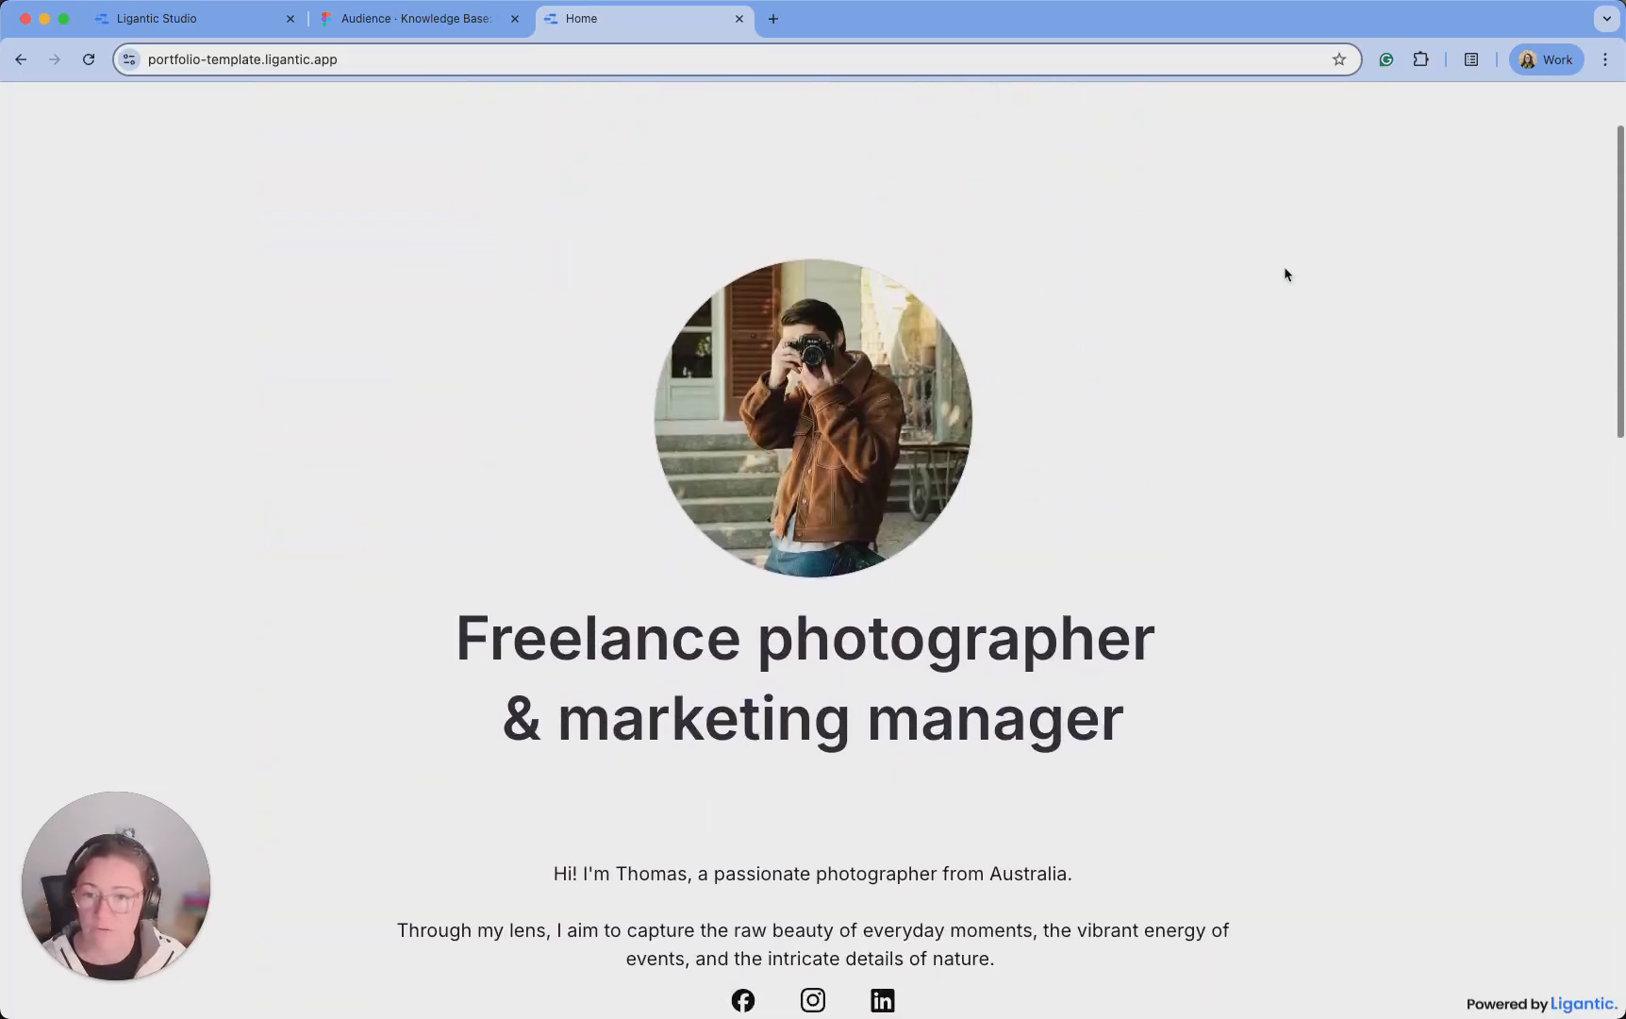
{"action": "left_click", "coordinate": [804, 126]}
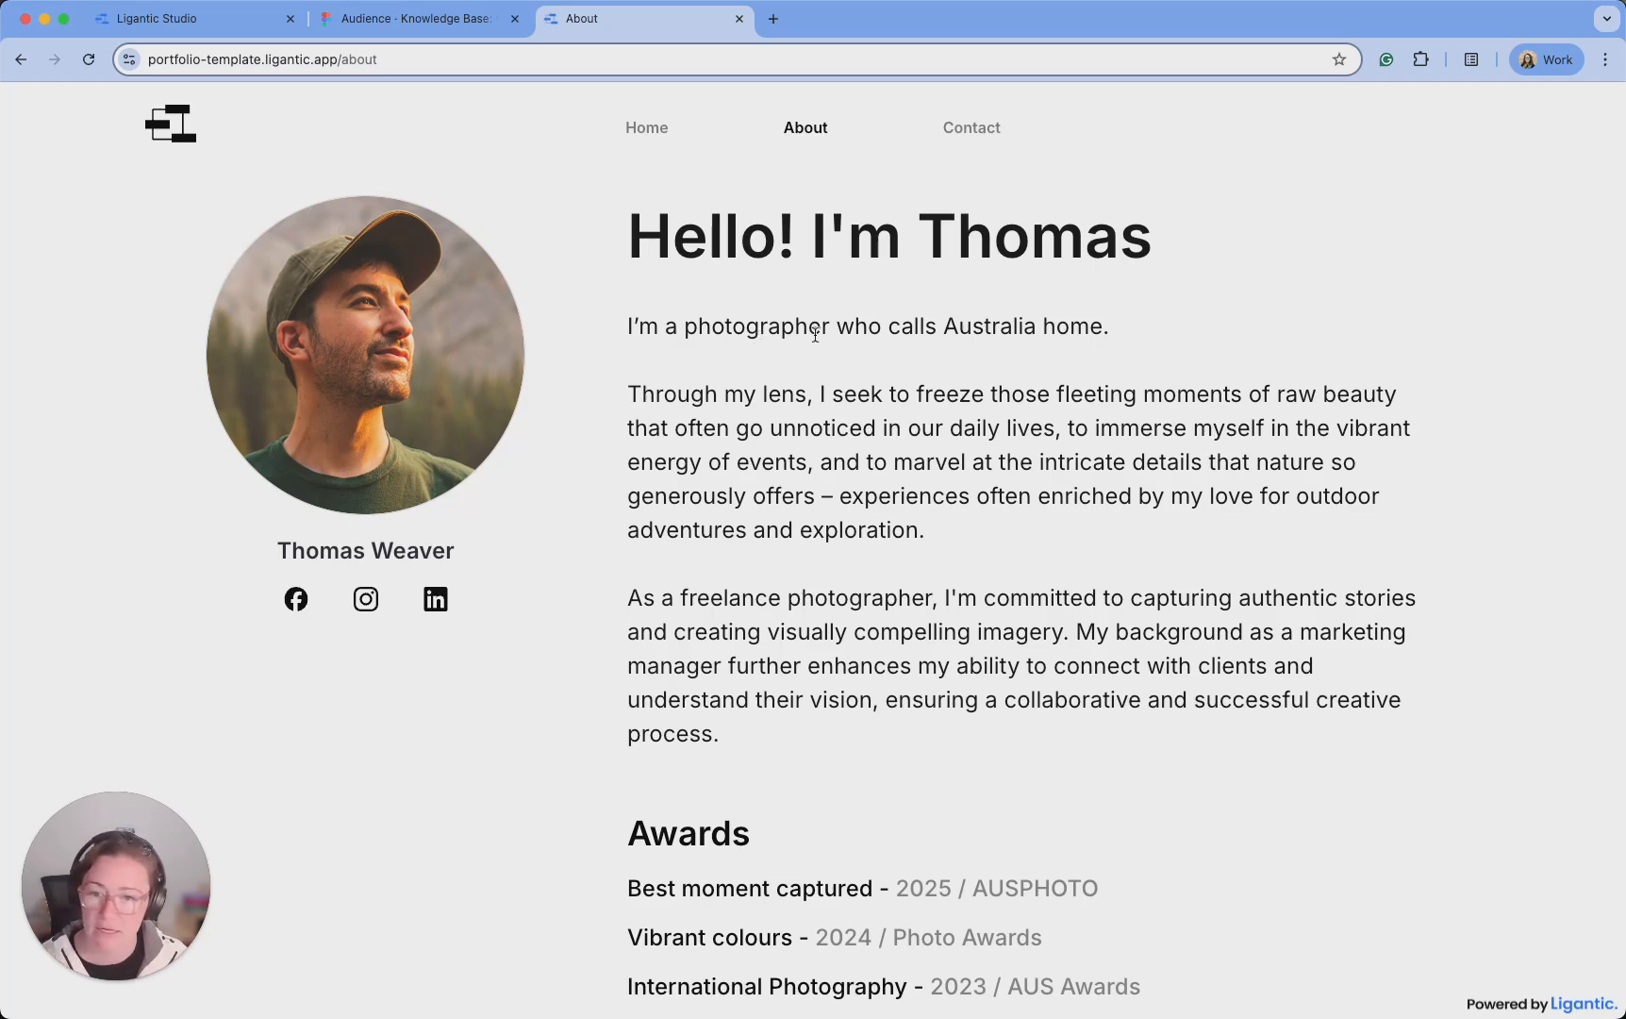
{"action": "left_click", "coordinate": [973, 126]}
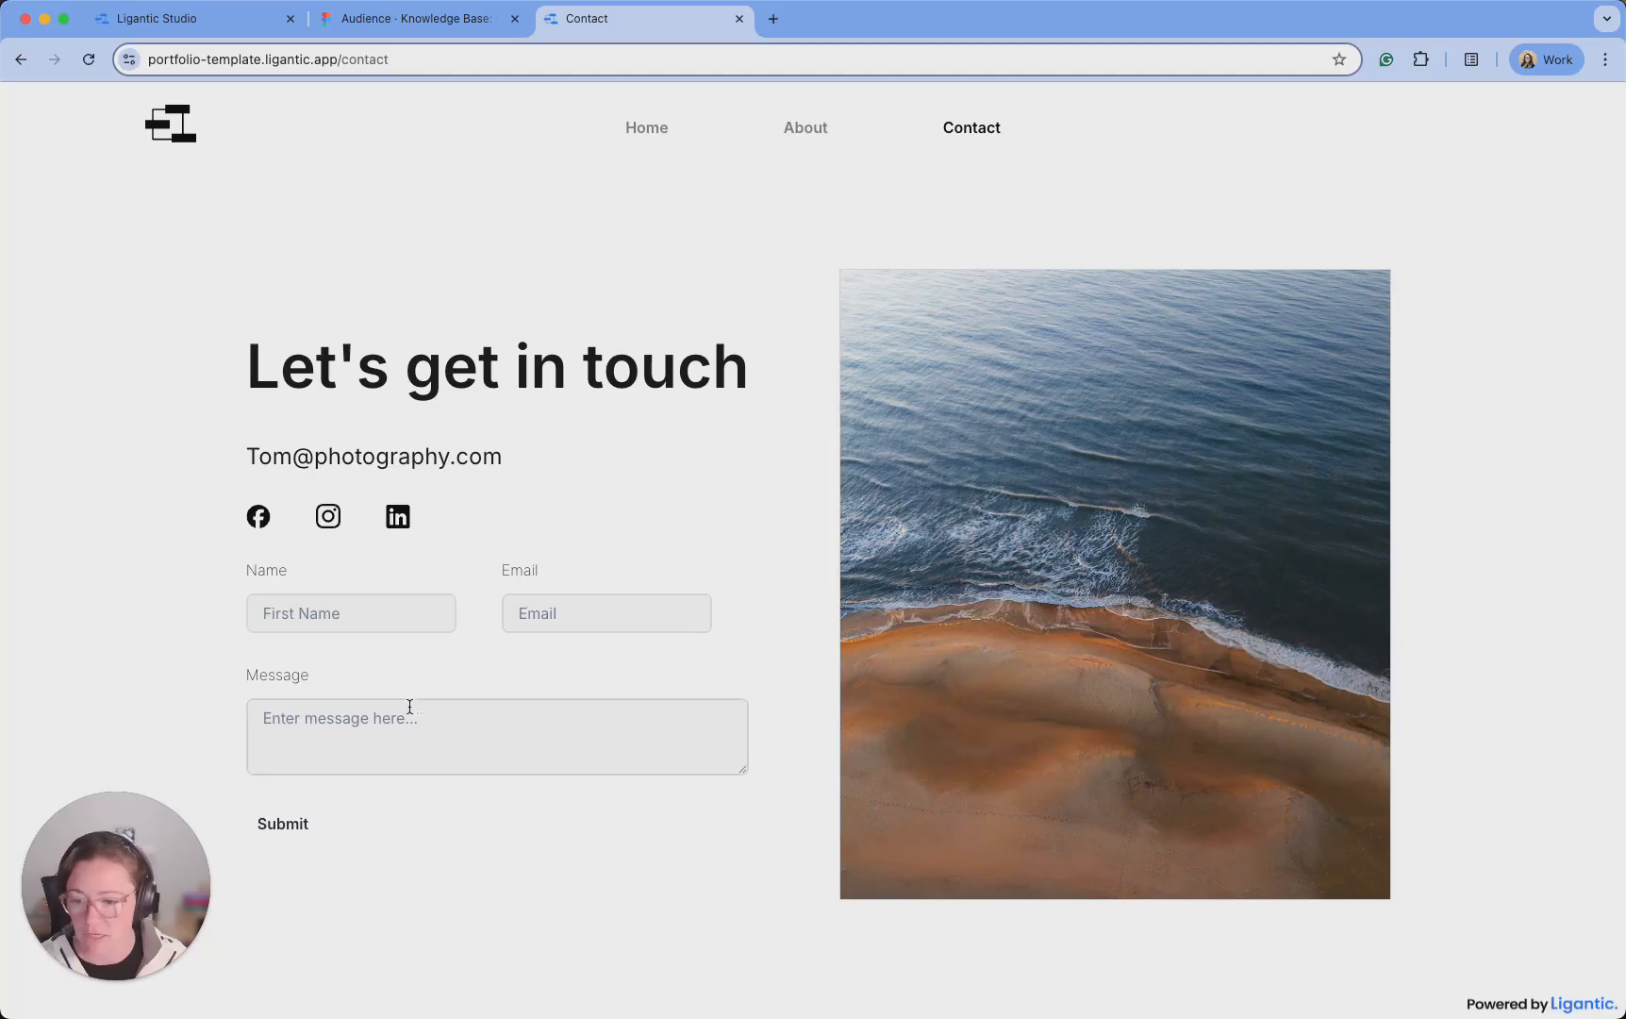
{"action": "left_click", "coordinate": [666, 130]}
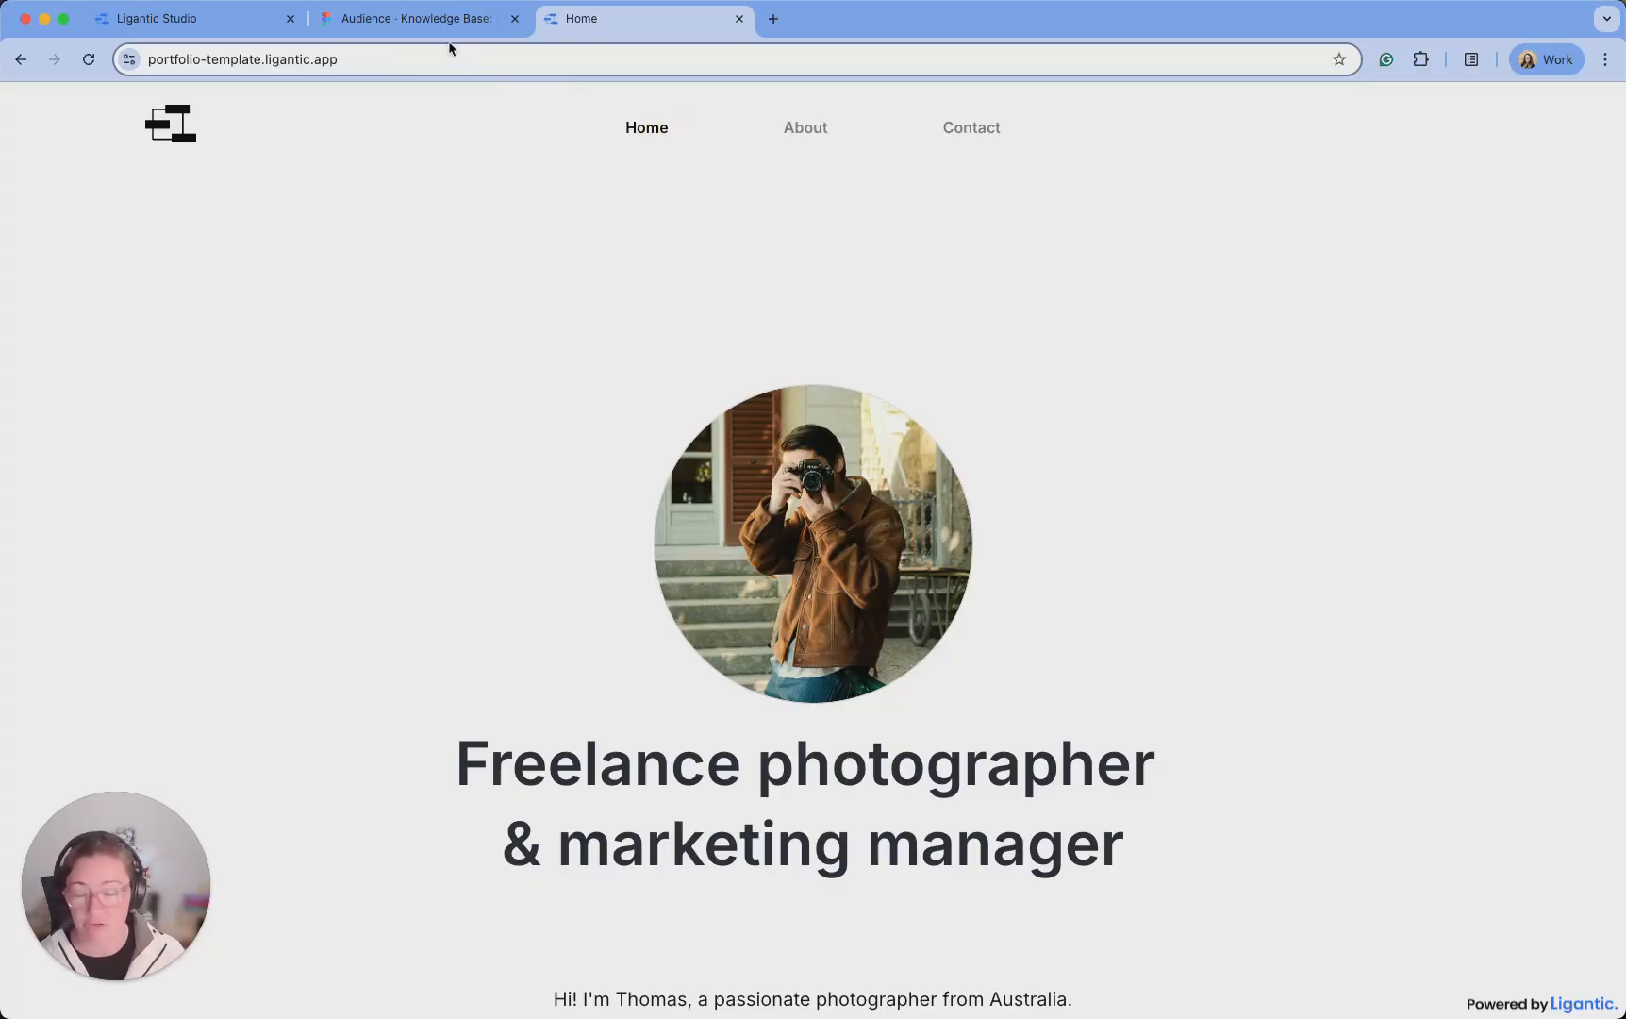
Switch to the Figma presentation and advance from the Content slide to the Introduction slide
{"action": "left_click", "coordinate": [422, 34]}
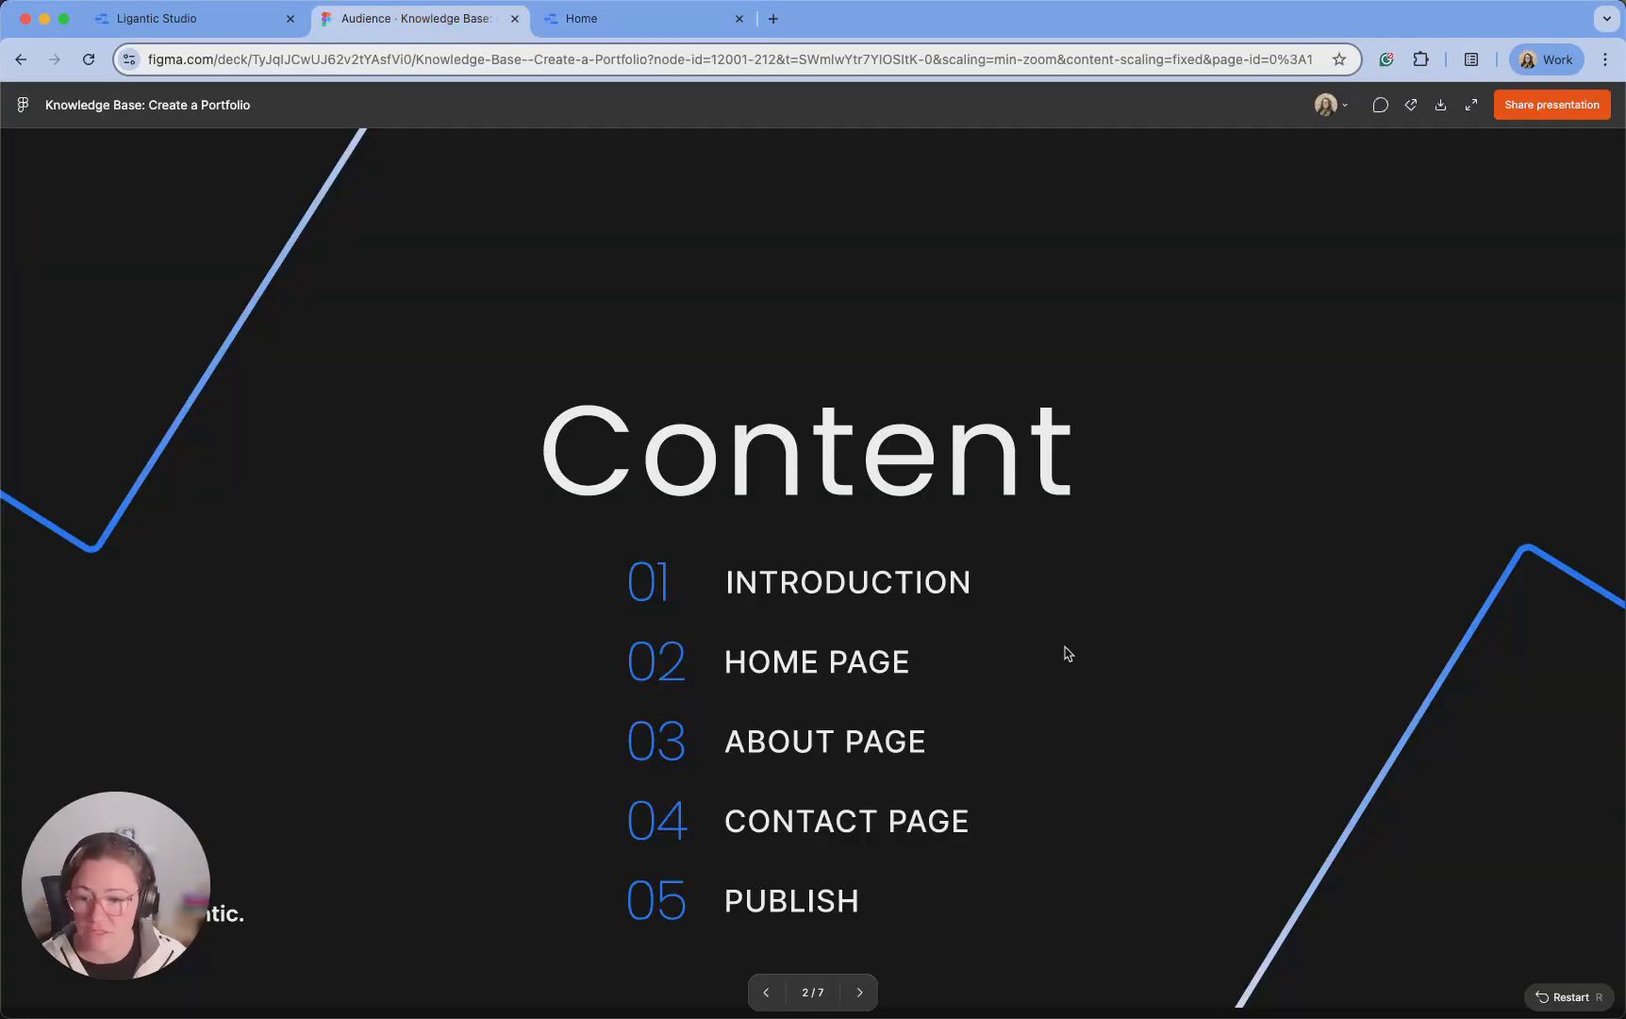
{"action": "left_click", "coordinate": [1127, 653]}
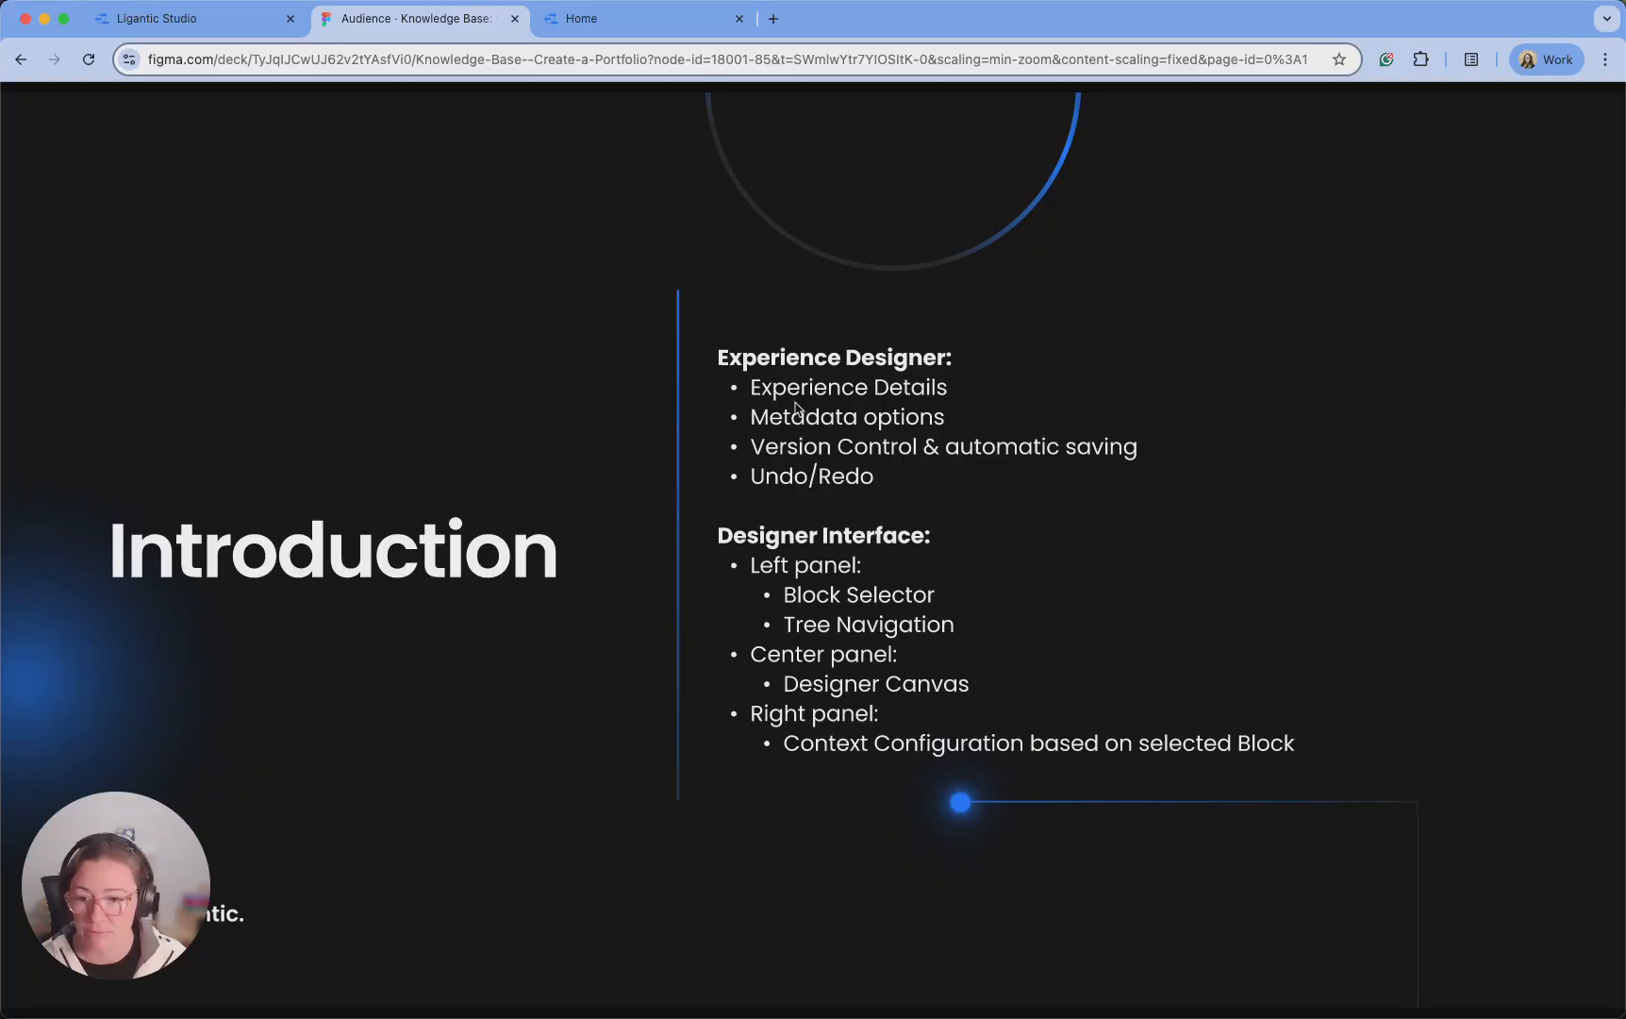
Switch to Ligantic Studio and create a blank space titled "Portfolio Demo" with no parent space
{"action": "left_click", "coordinate": [177, 31]}
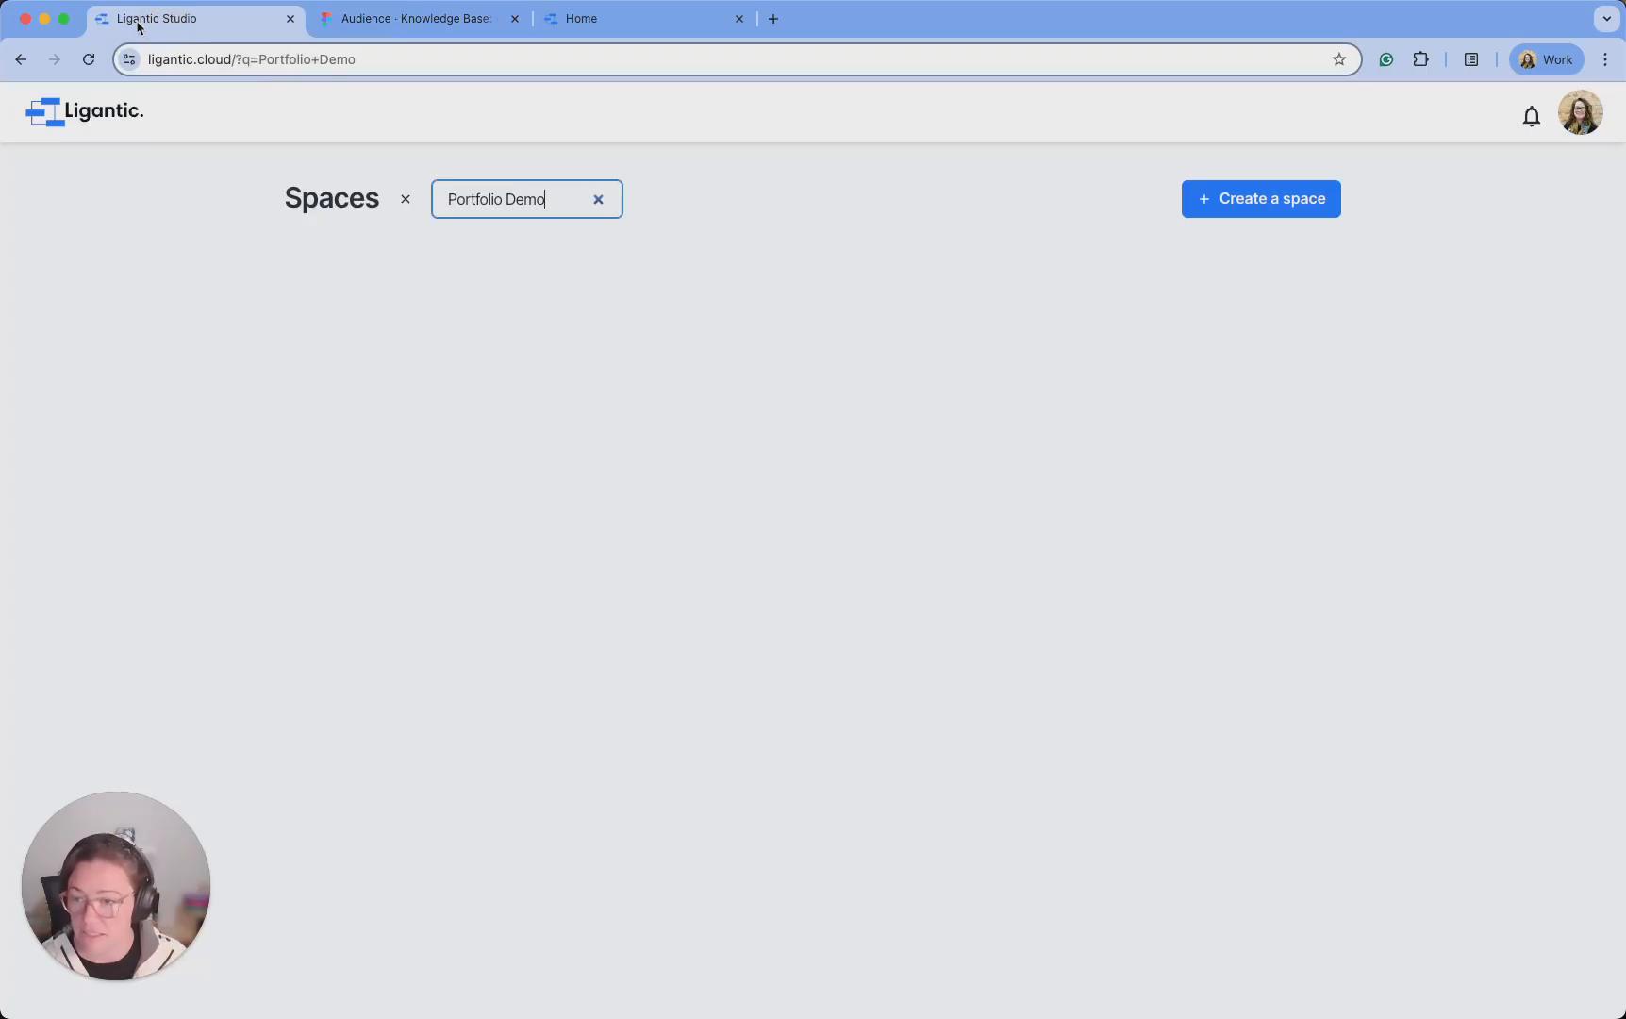
{"action": "left_click", "coordinate": [1324, 205]}
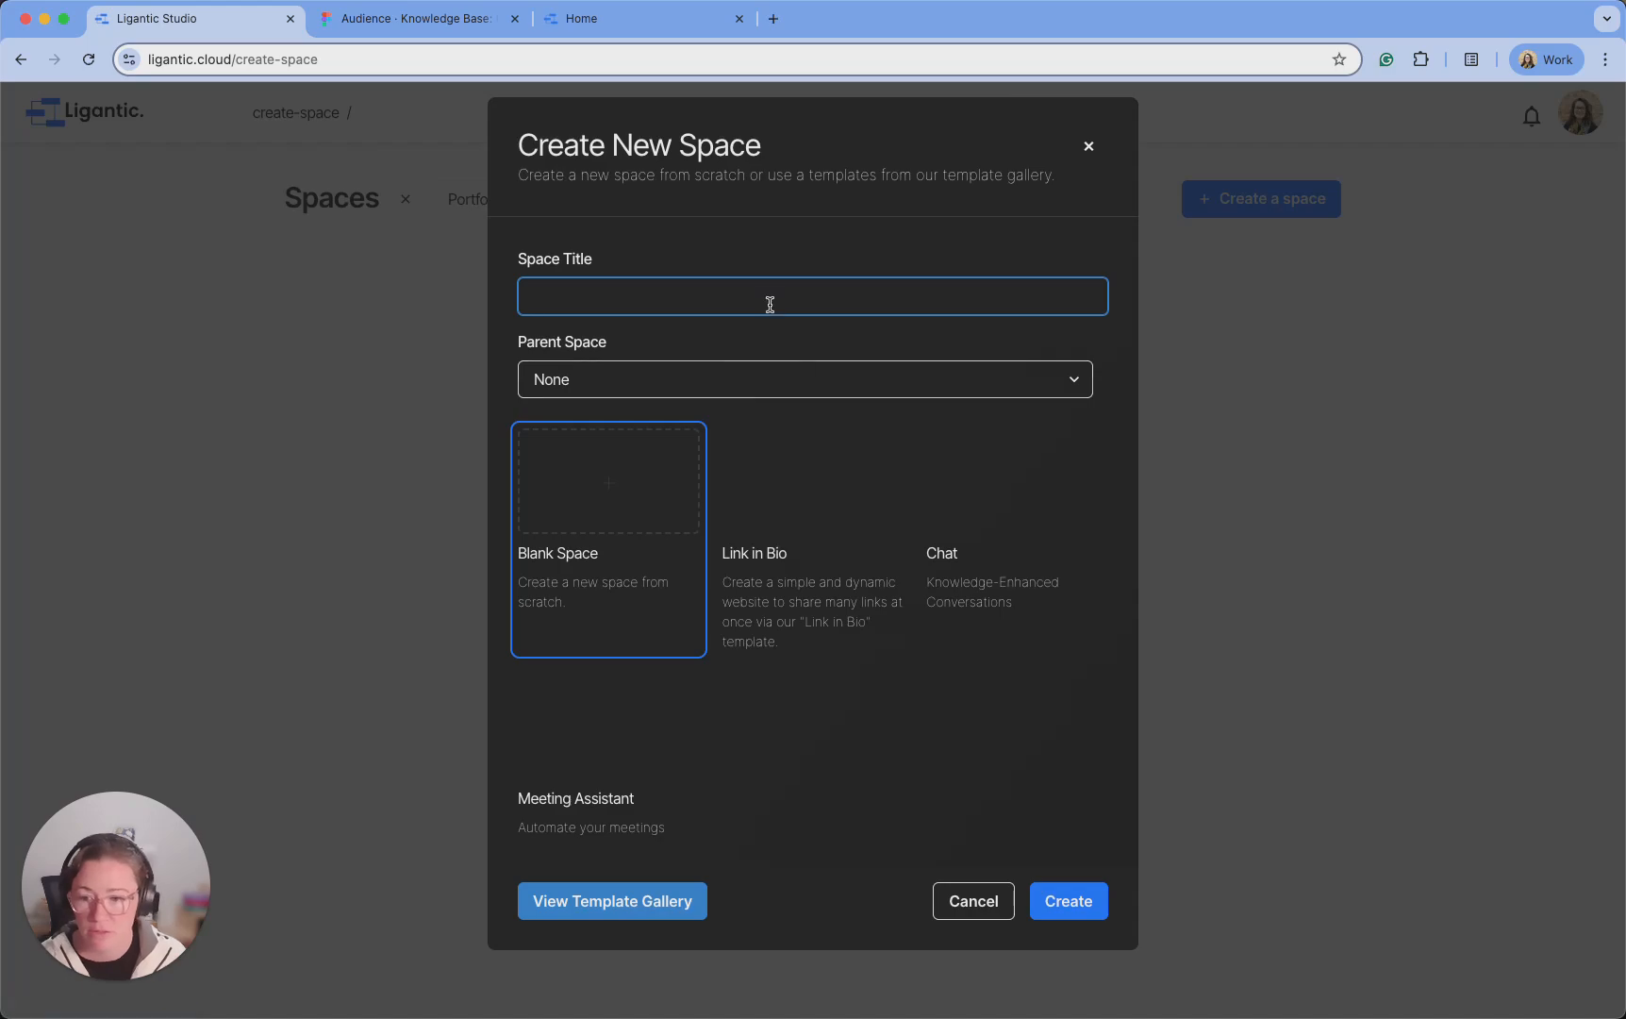
{"action": "type", "text": "Portfoli"}
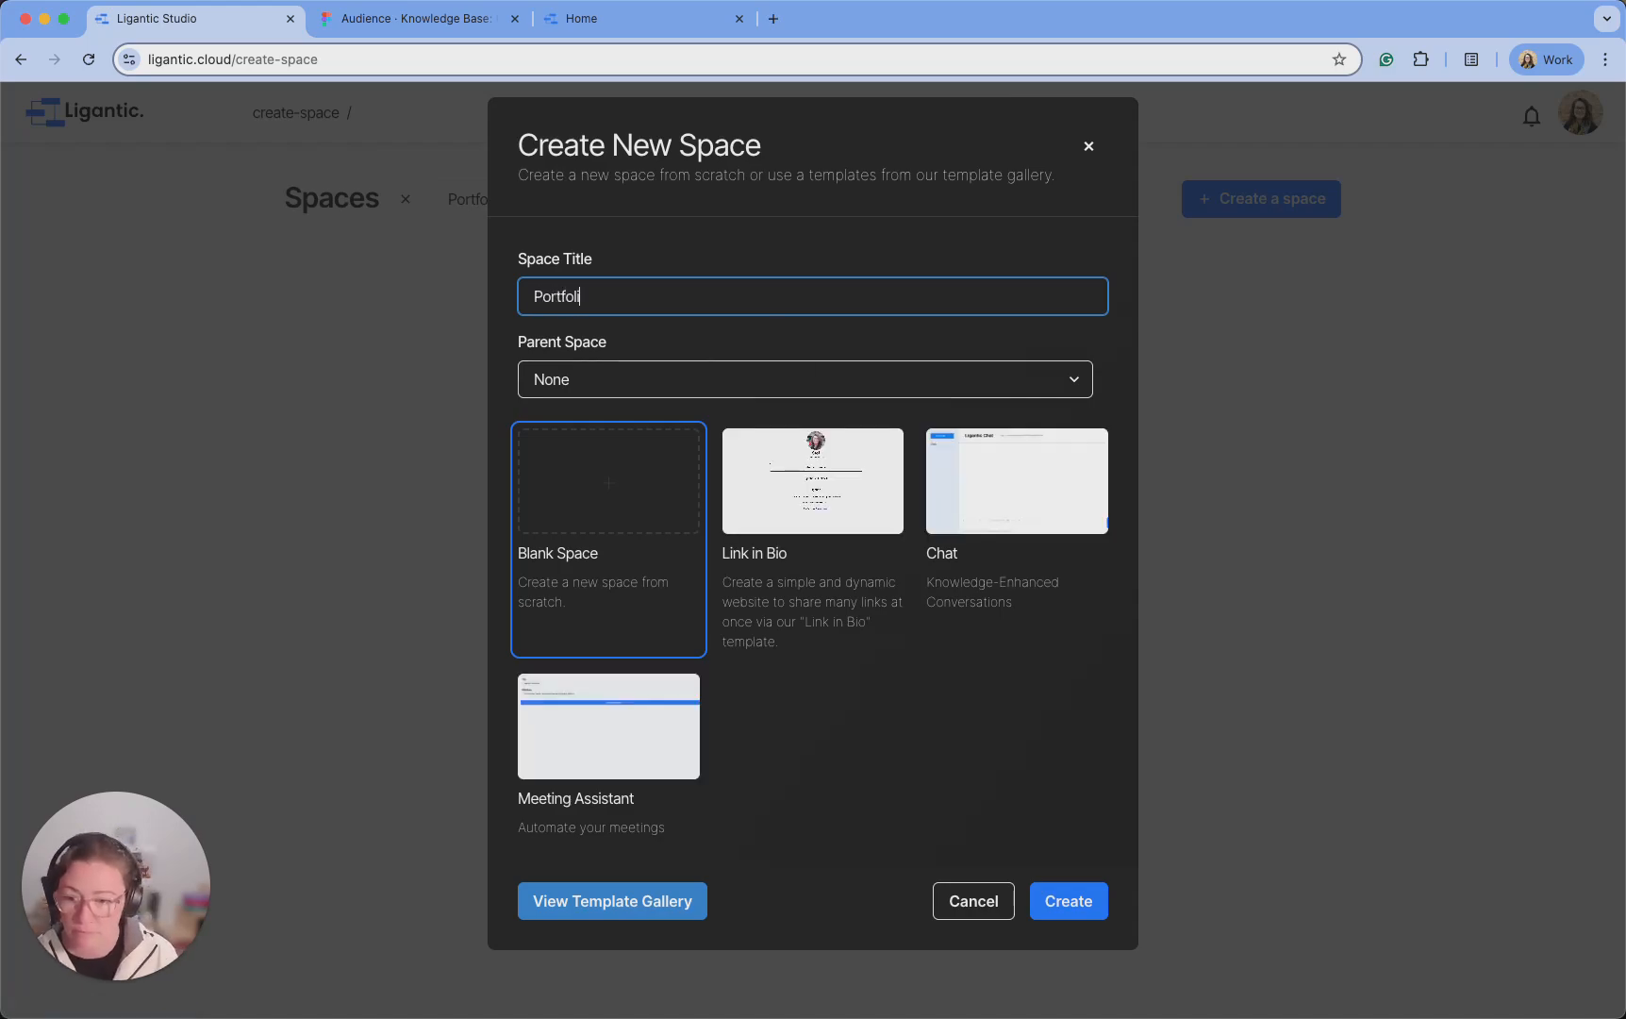
{"action": "type", "text": "o Demo"}
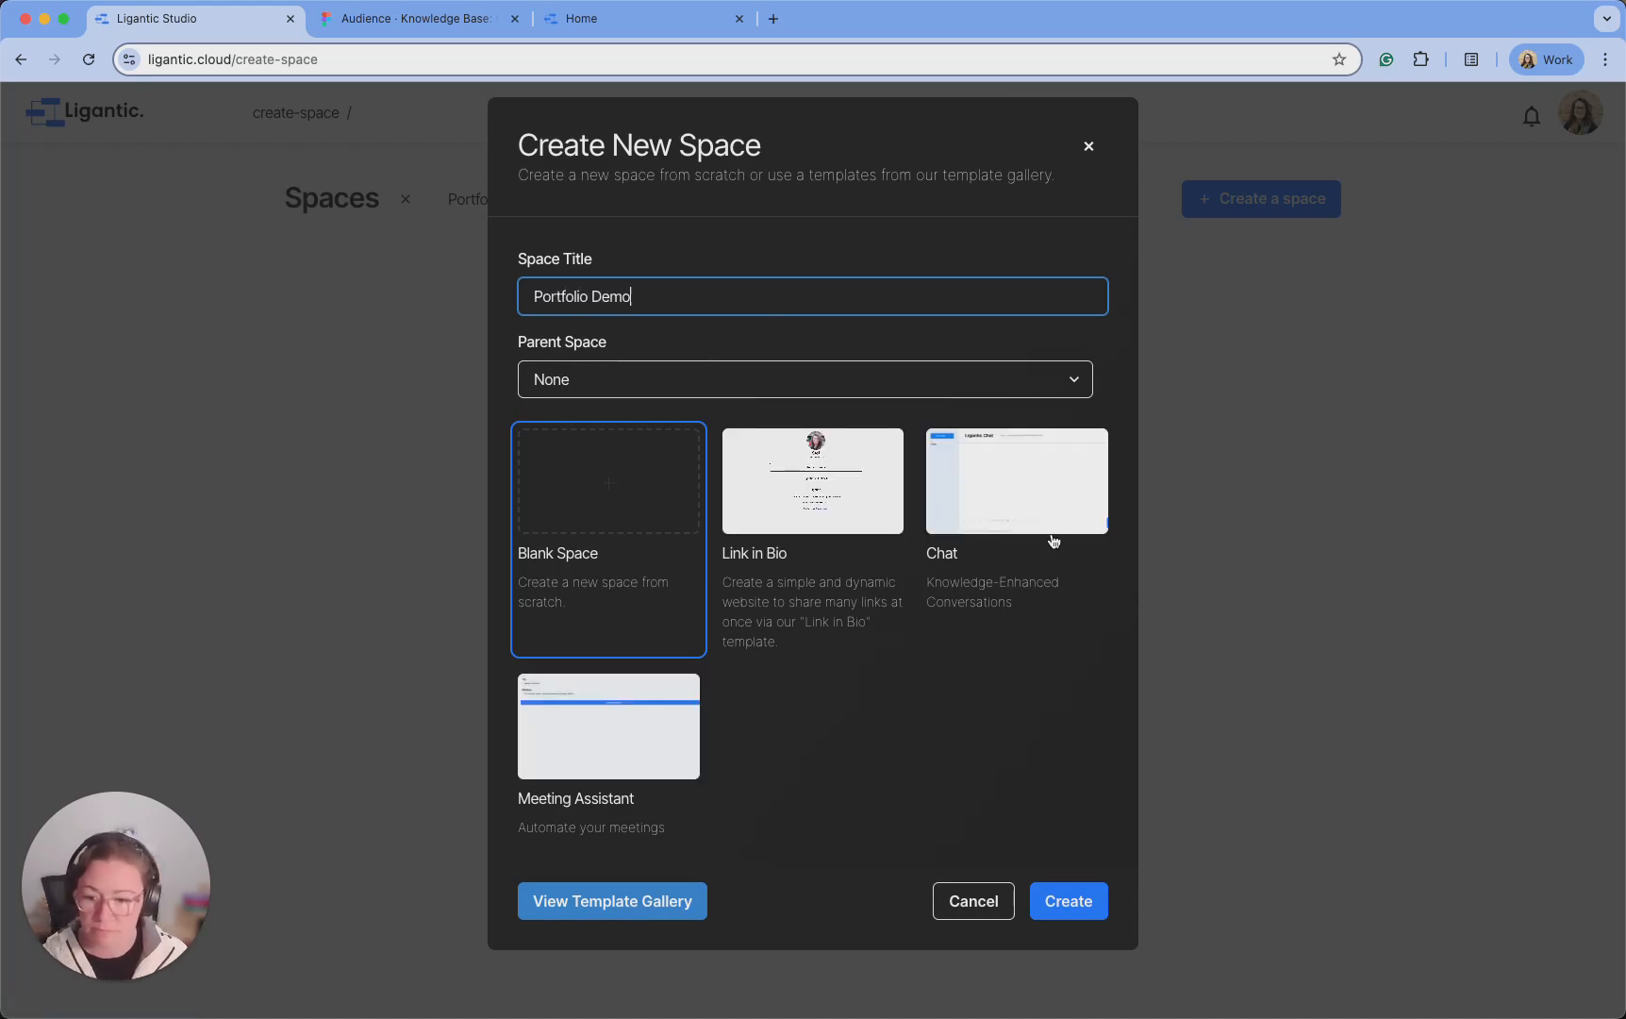
{"action": "left_click", "coordinate": [1073, 904]}
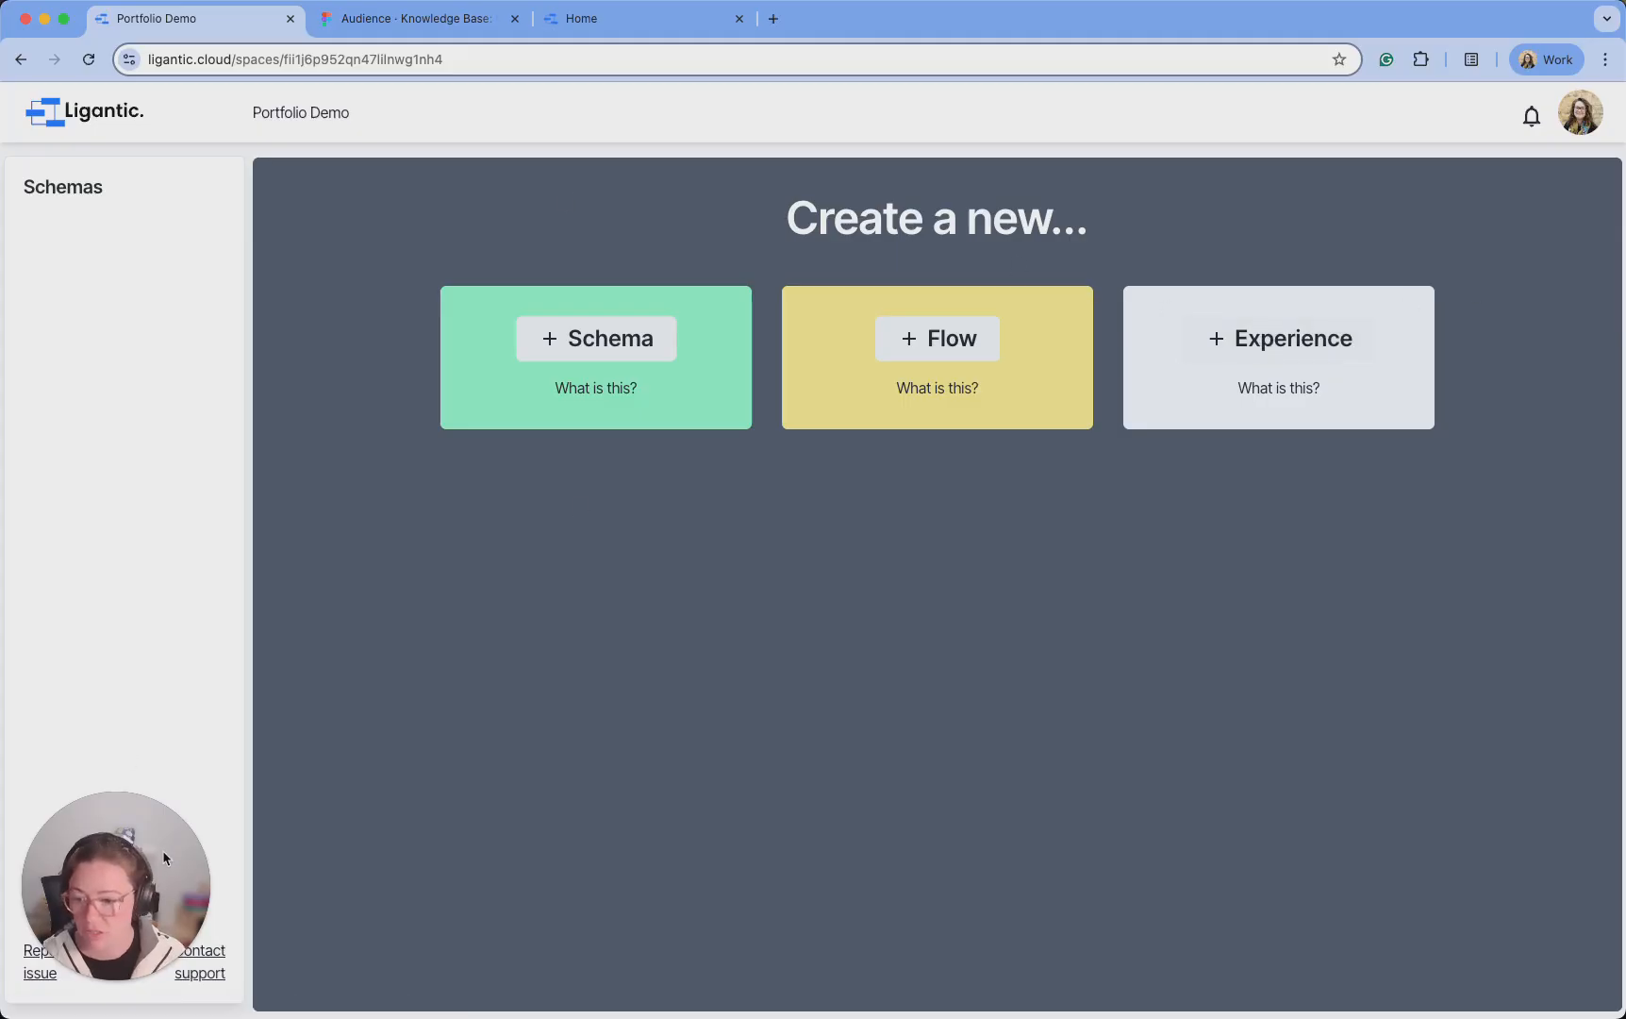
{"action": "left_click_drag", "start_coordinate": [161, 851], "coordinate": [164, 737]}
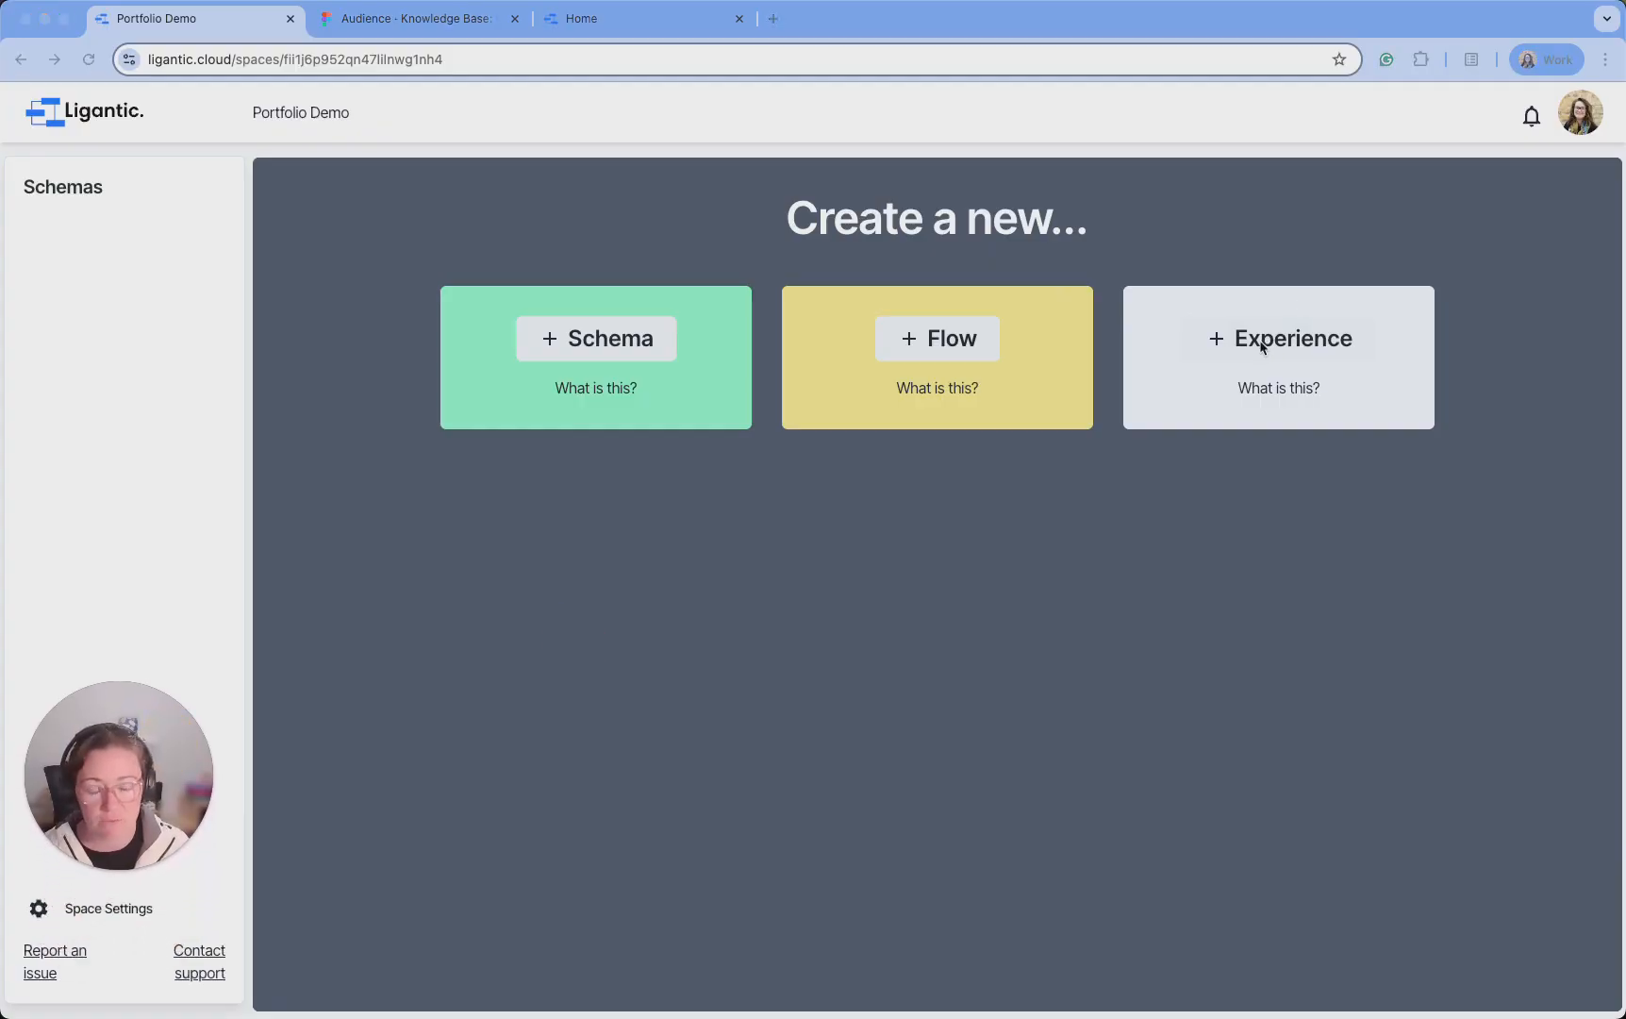
{"action": "left_click", "coordinate": [1321, 362]}
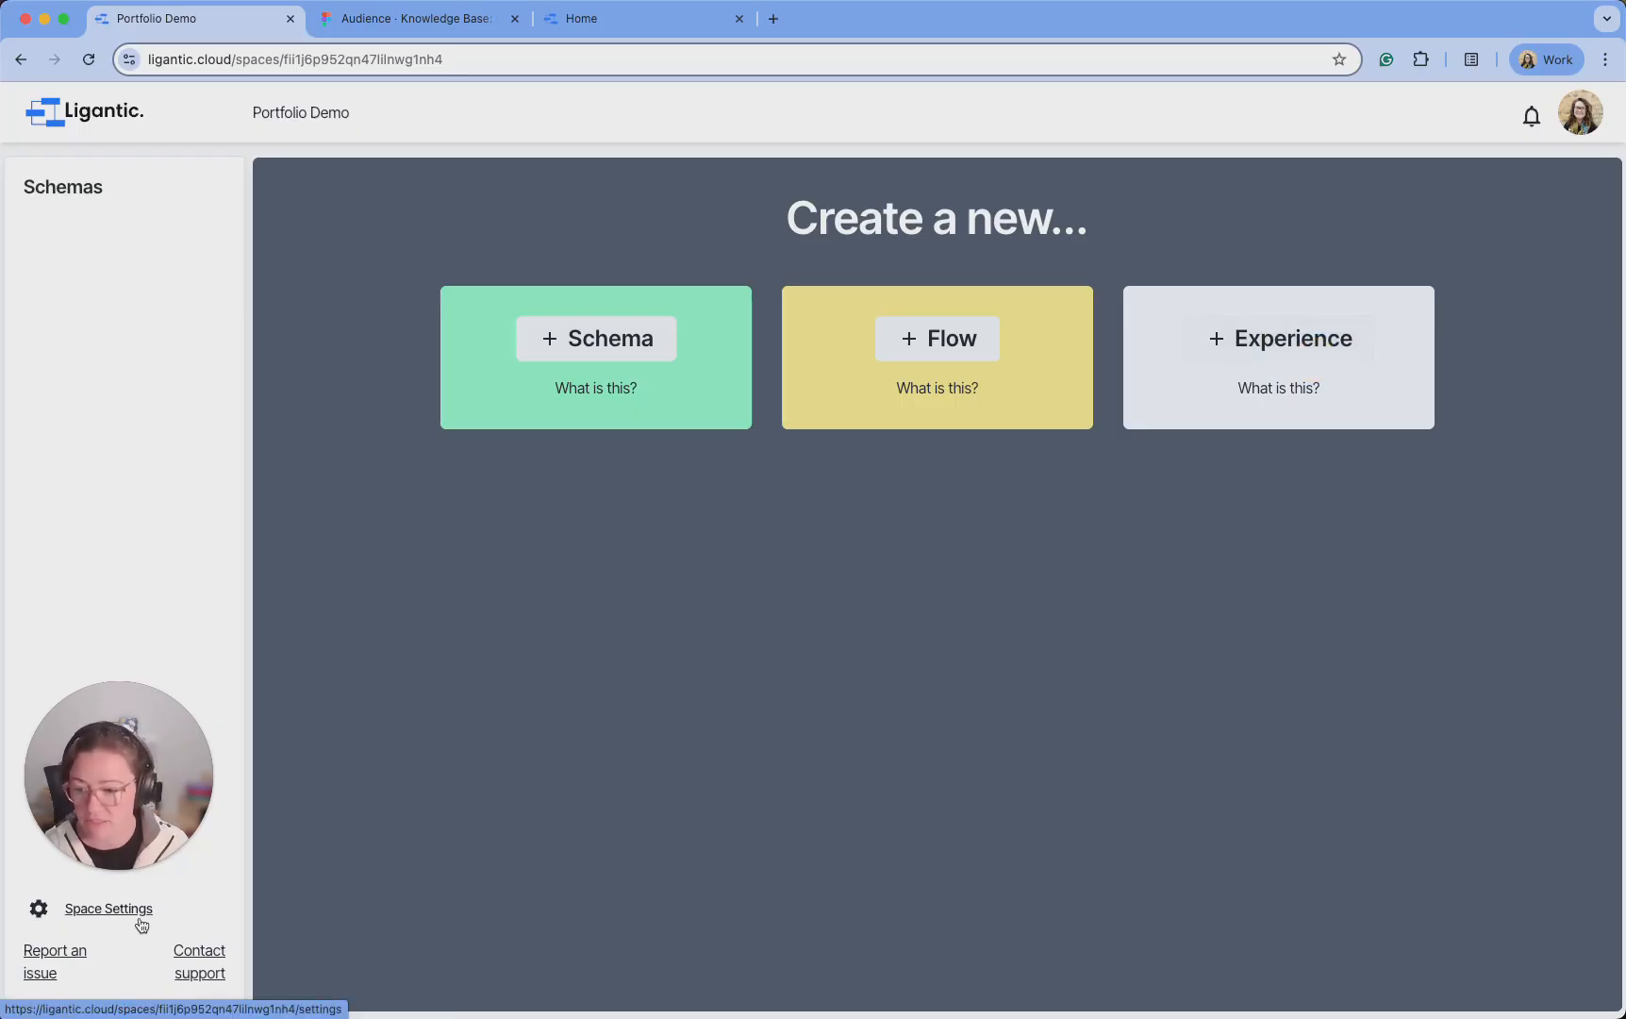
Create a new experience with the name and title "Home" and an empty pathname
{"action": "left_click", "coordinate": [1267, 339]}
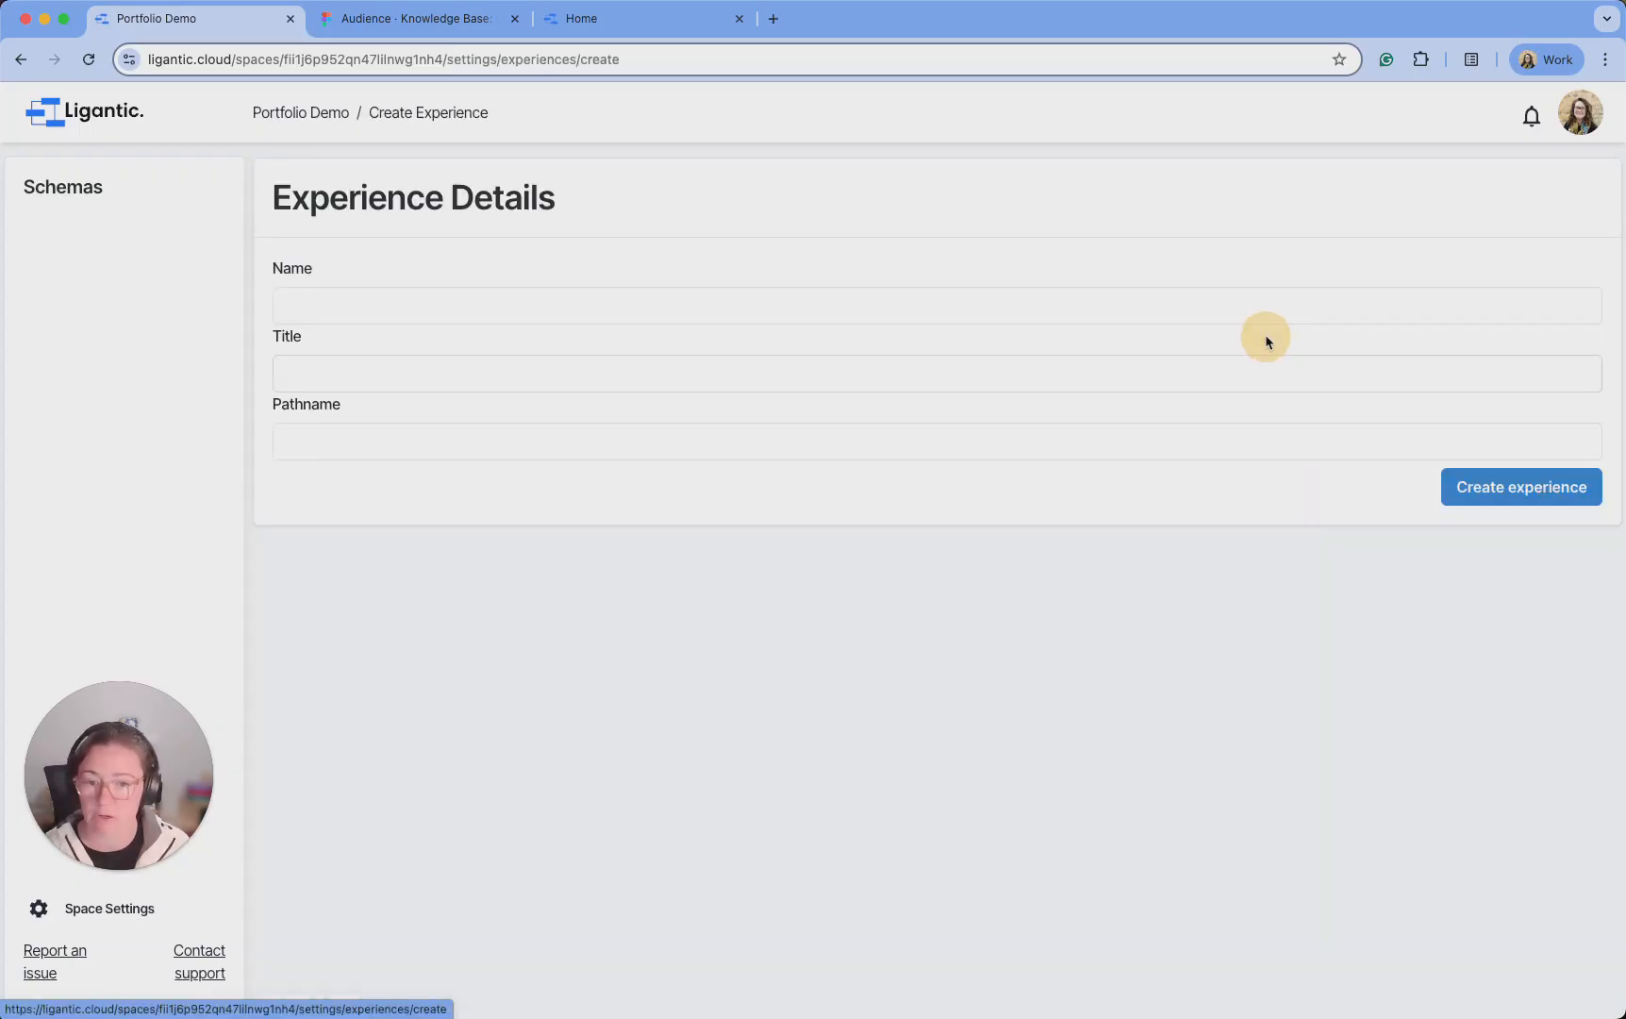
{"action": "left_click", "coordinate": [1159, 314]}
{"action": "type", "text": "Home"}
{"action": "left_click_drag", "start_coordinate": [330, 441], "coordinate": [295, 441]}
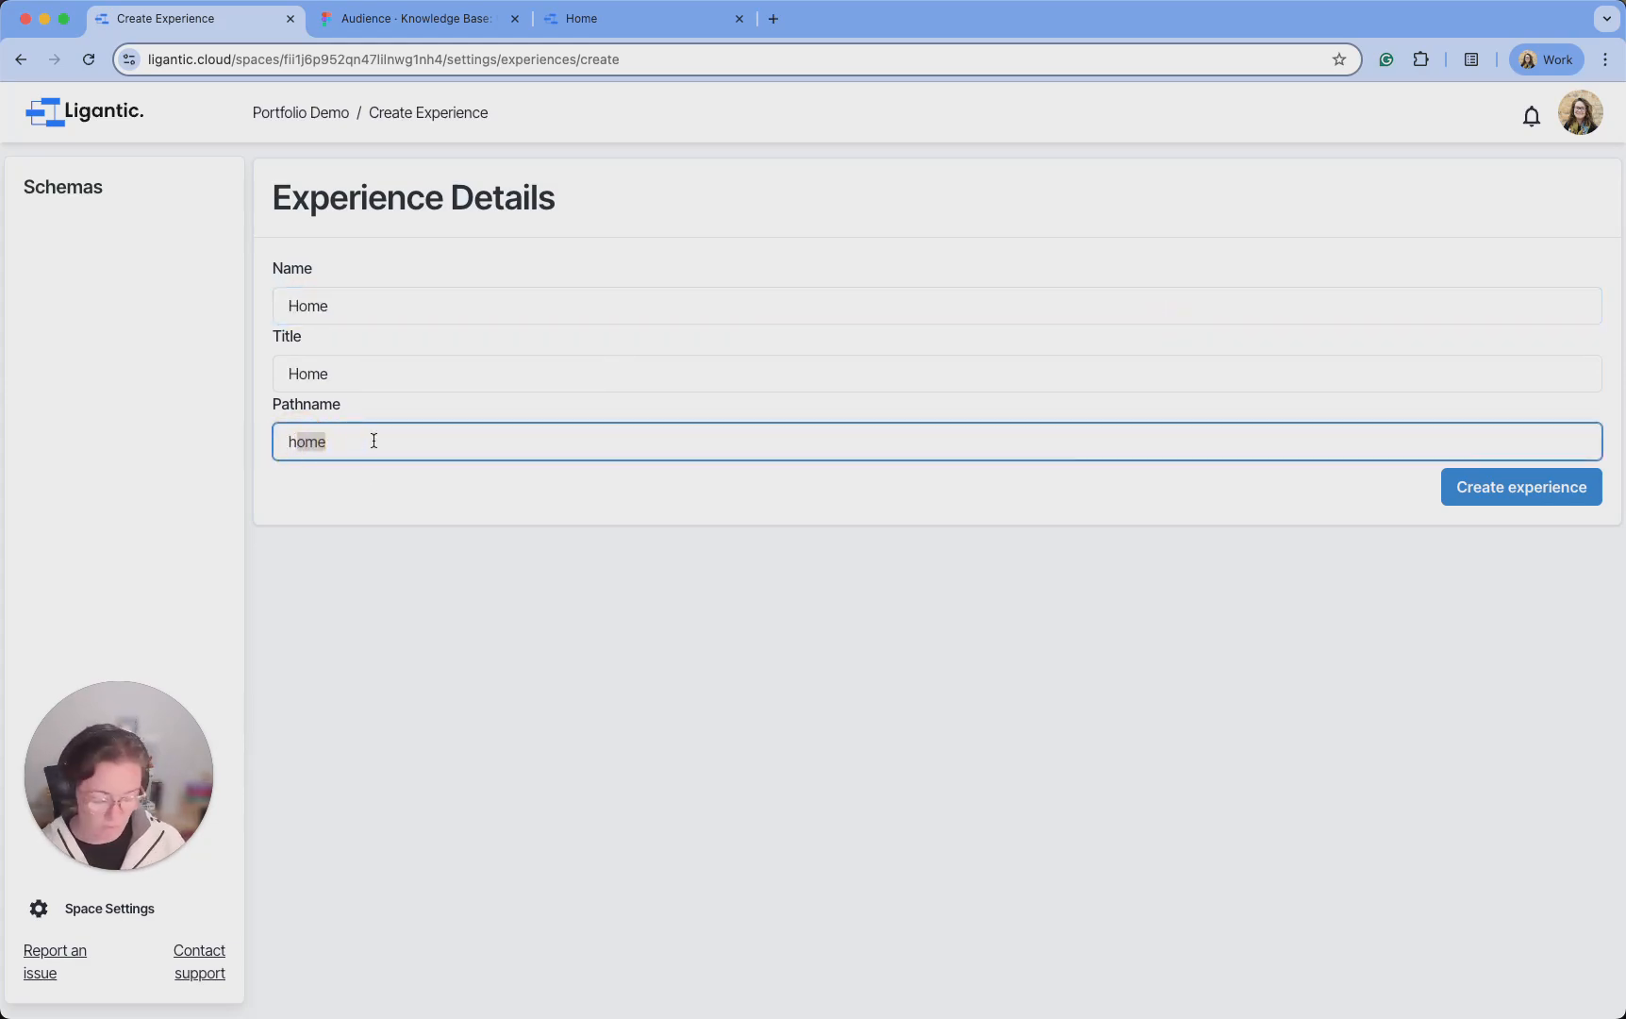
{"action": "key", "text": "BackSpace"}
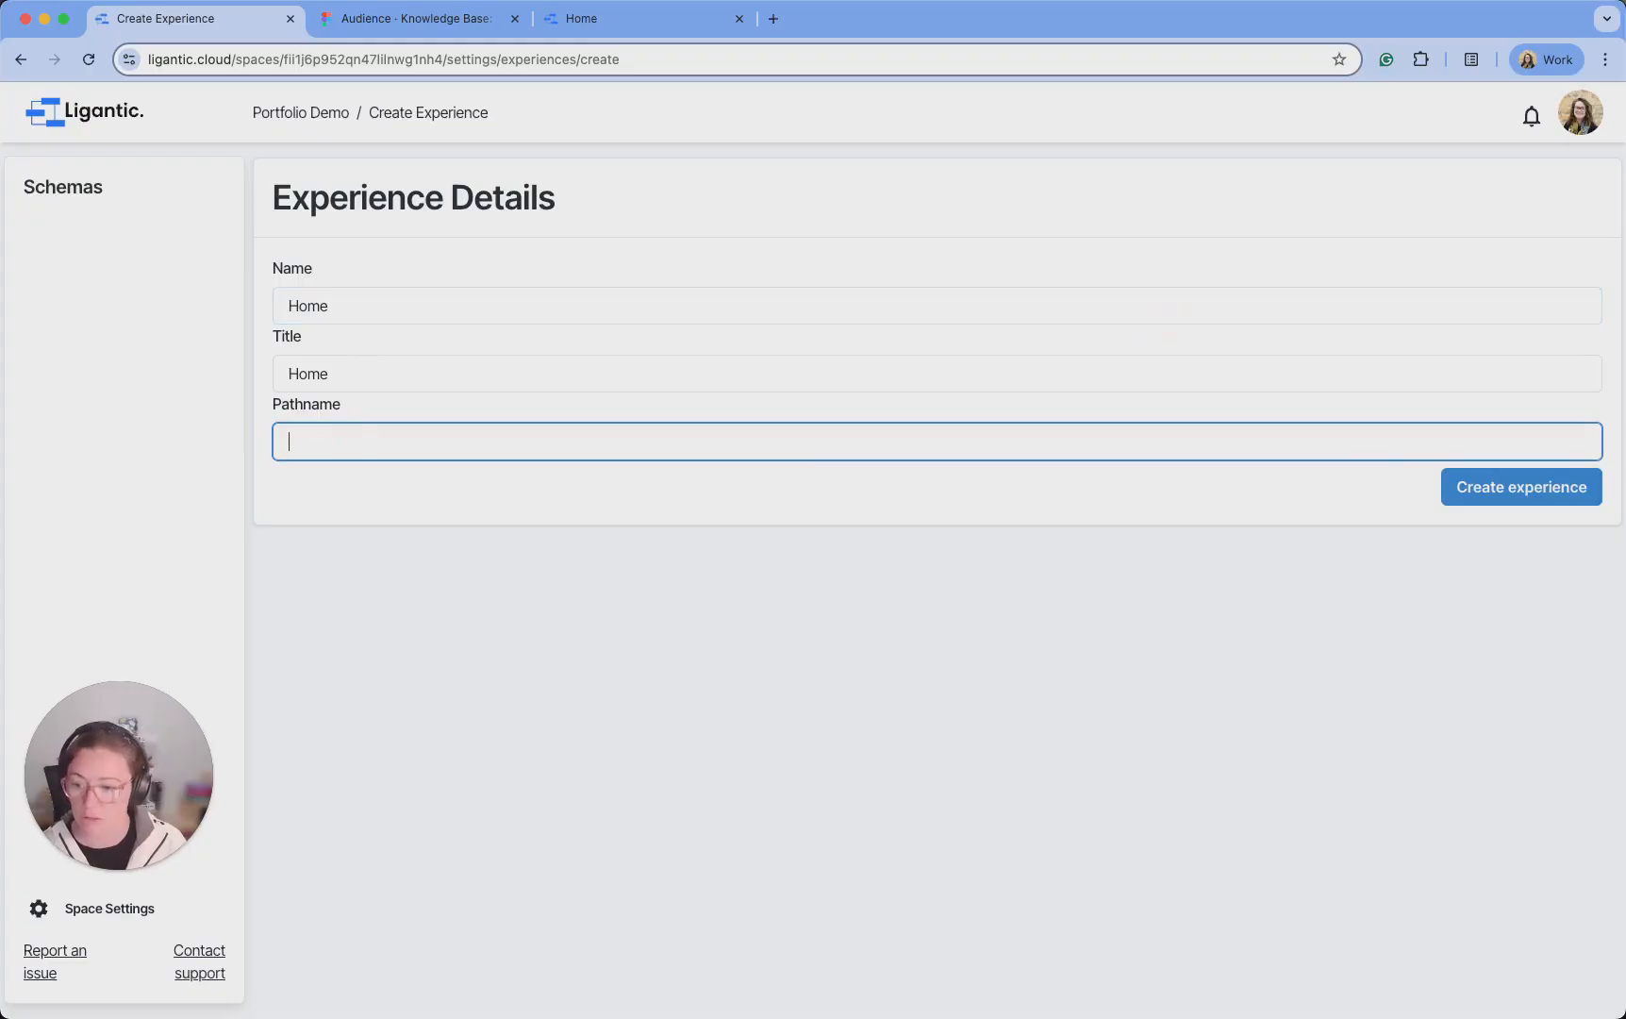
{"action": "left_click", "coordinate": [1538, 493]}
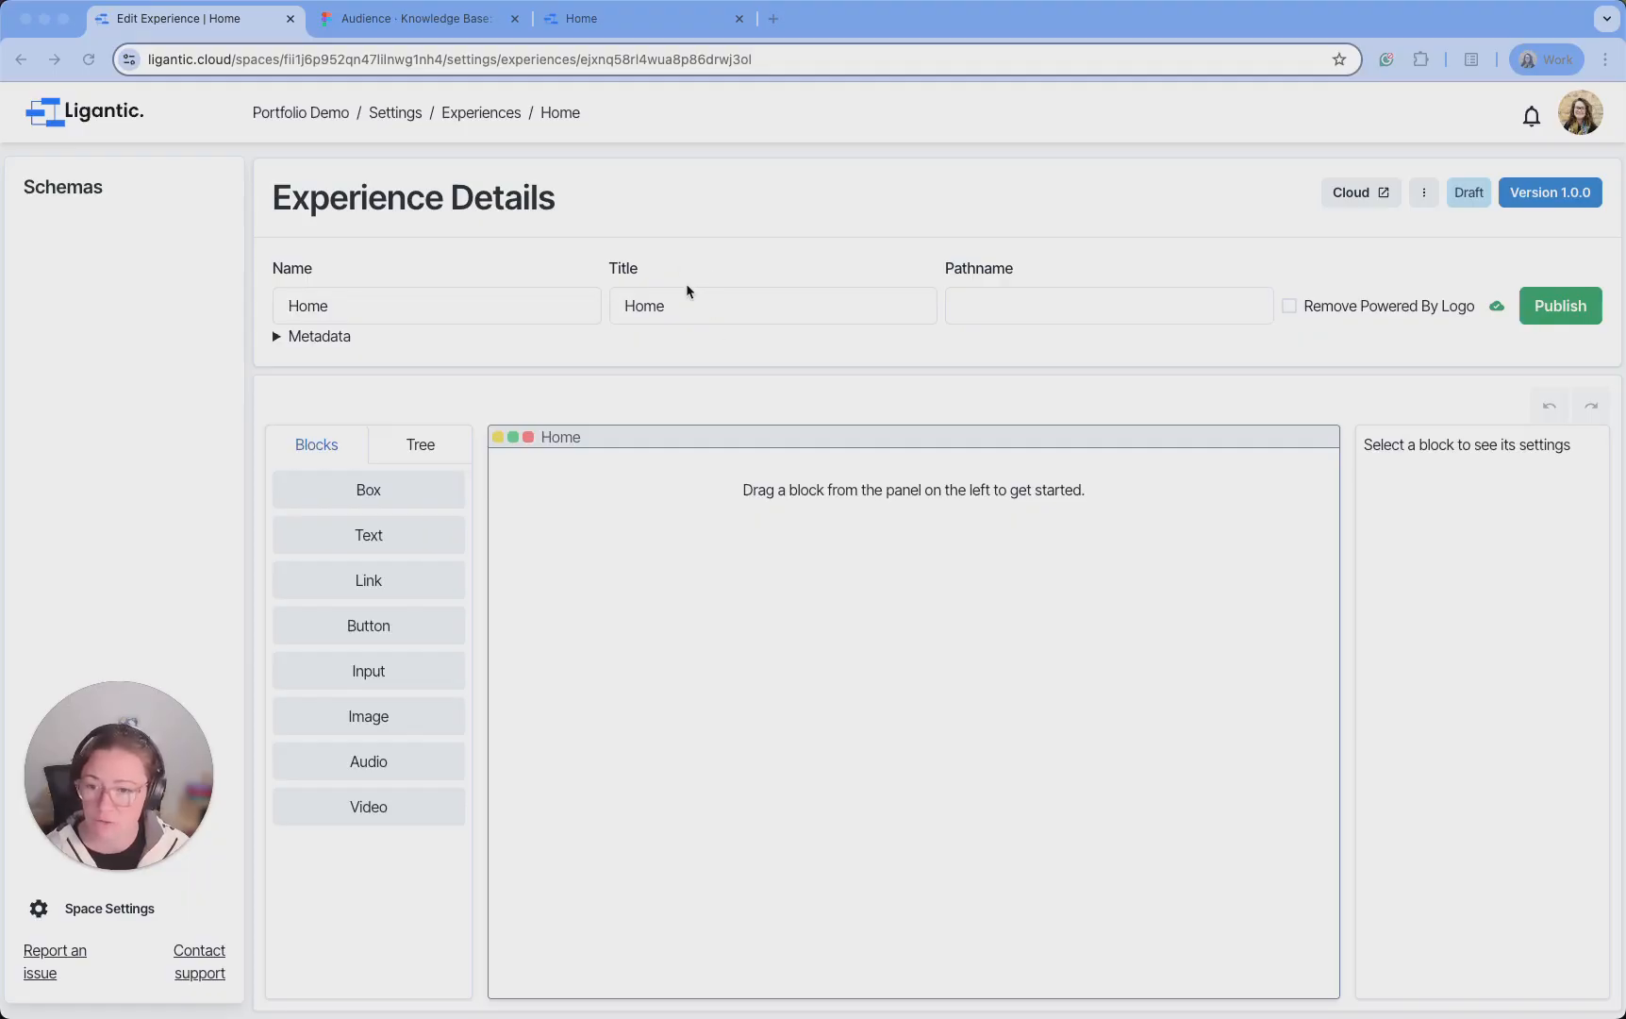
Compare the URLs of the template site's Home and About pages with the Home experience's Pathname setting
{"action": "left_click", "coordinate": [645, 27]}
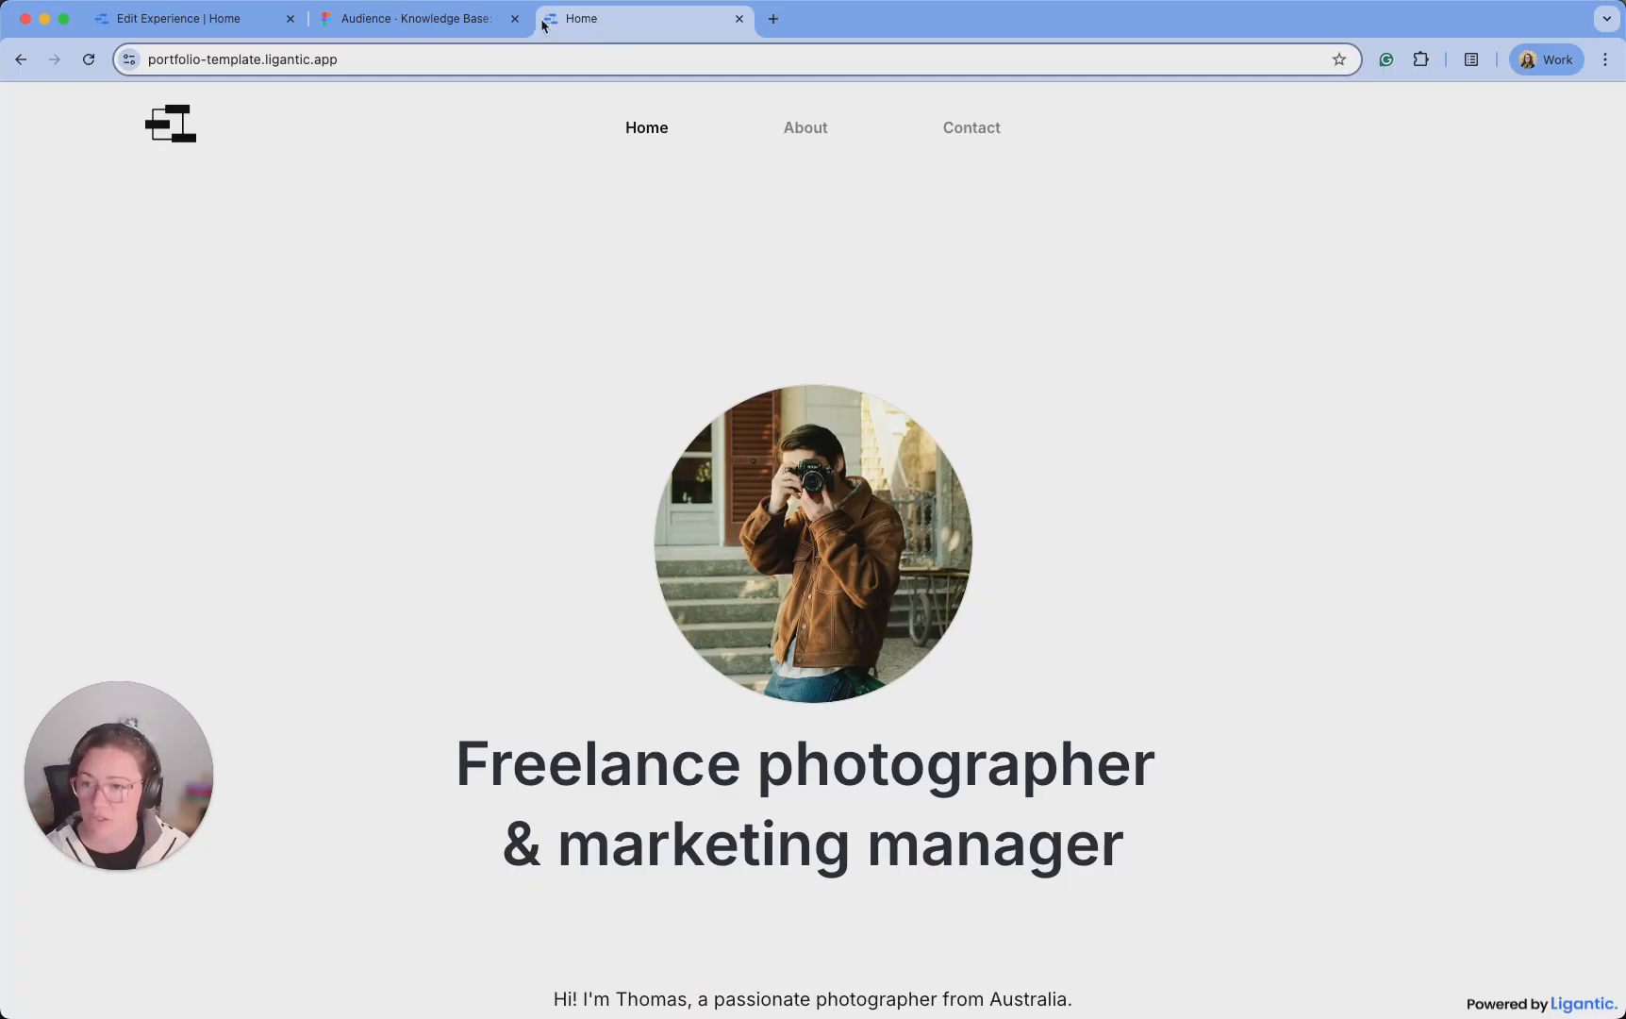
{"action": "left_click", "coordinate": [149, 19]}
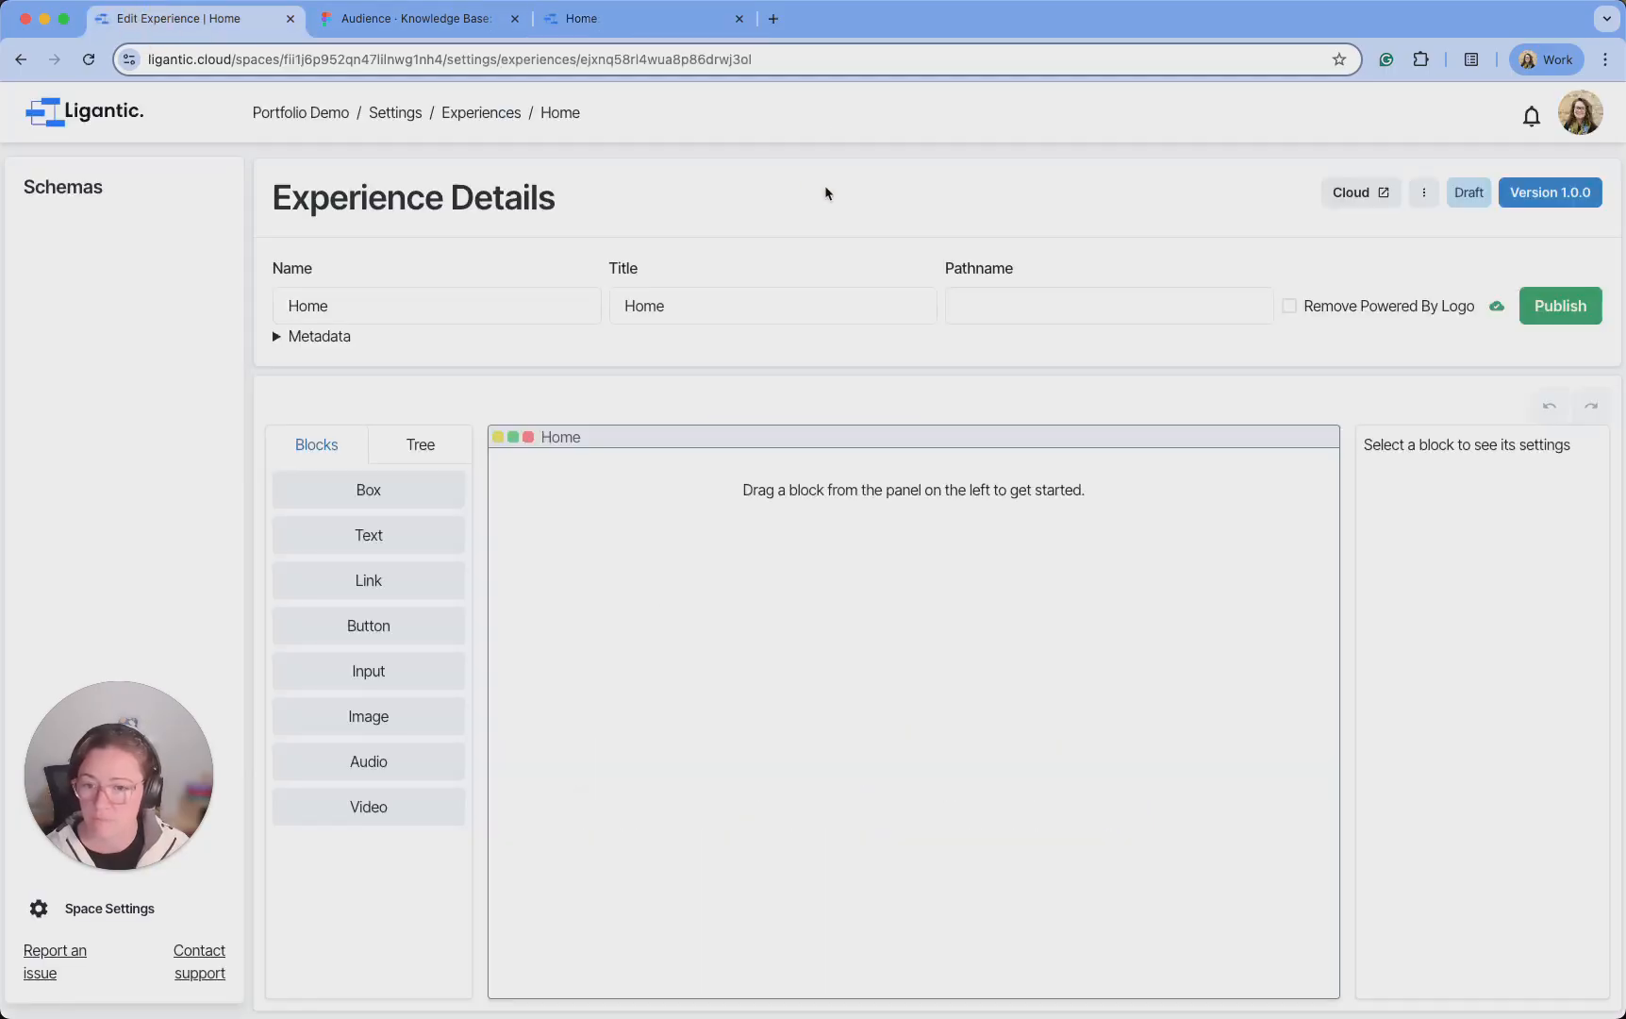
{"action": "left_click", "coordinate": [673, 18]}
{"action": "left_click", "coordinate": [388, 59]}
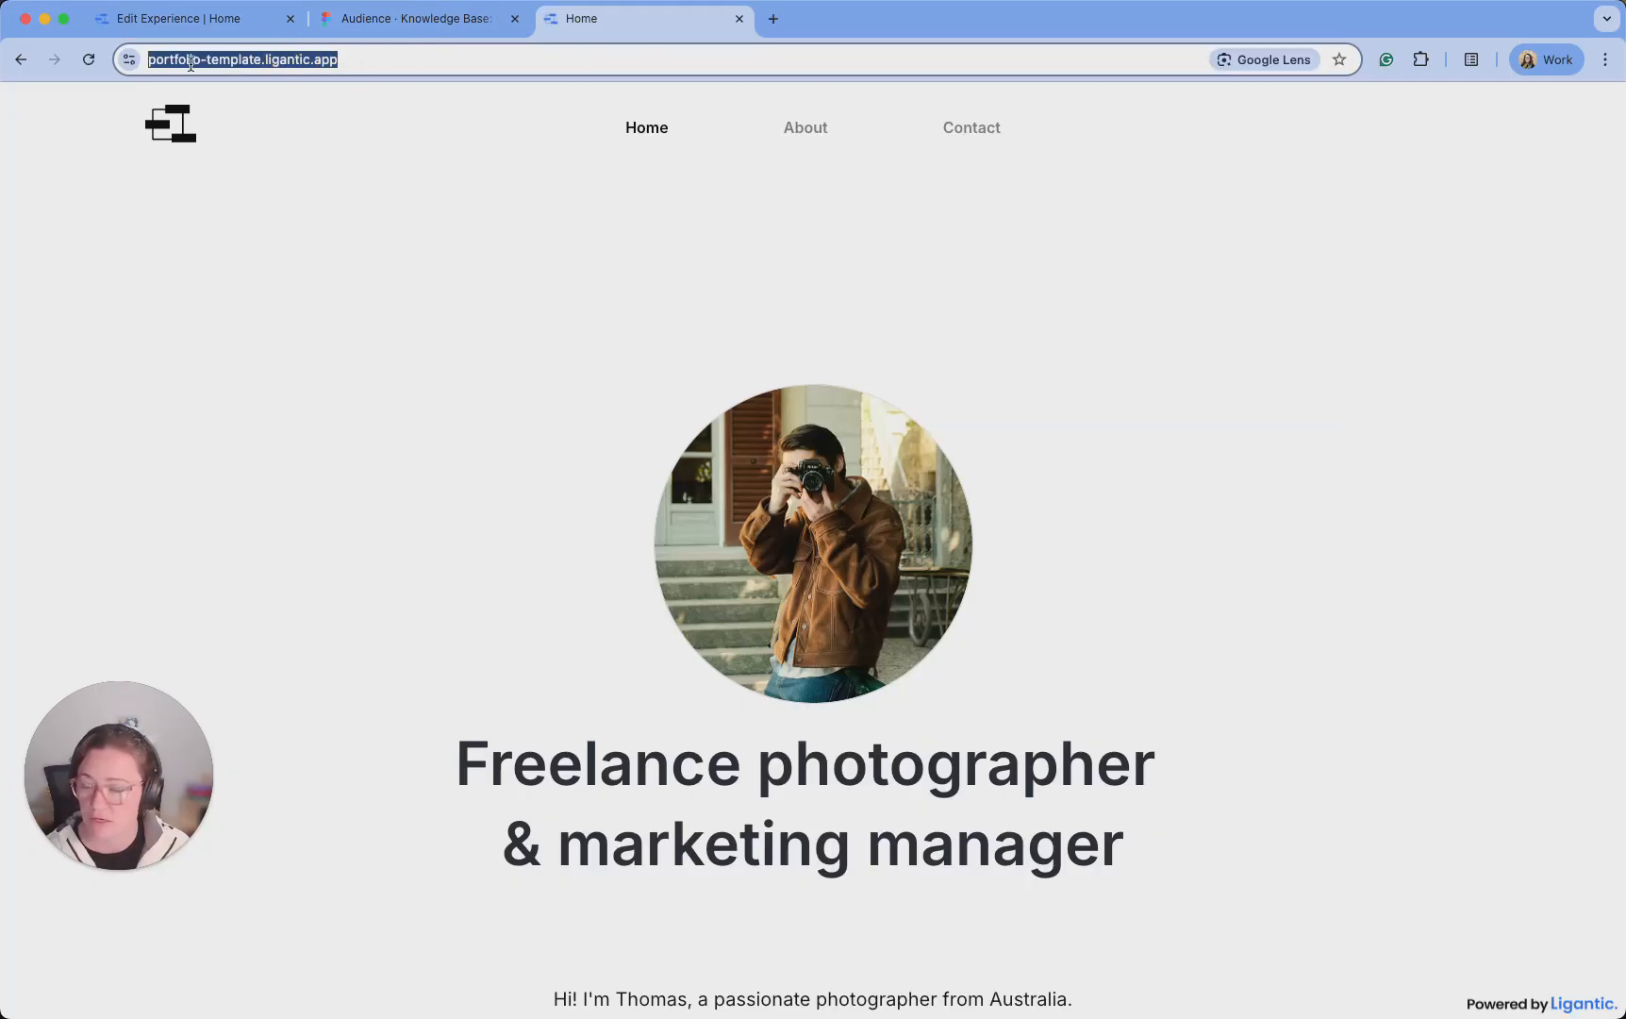
{"action": "left_click", "coordinate": [822, 129]}
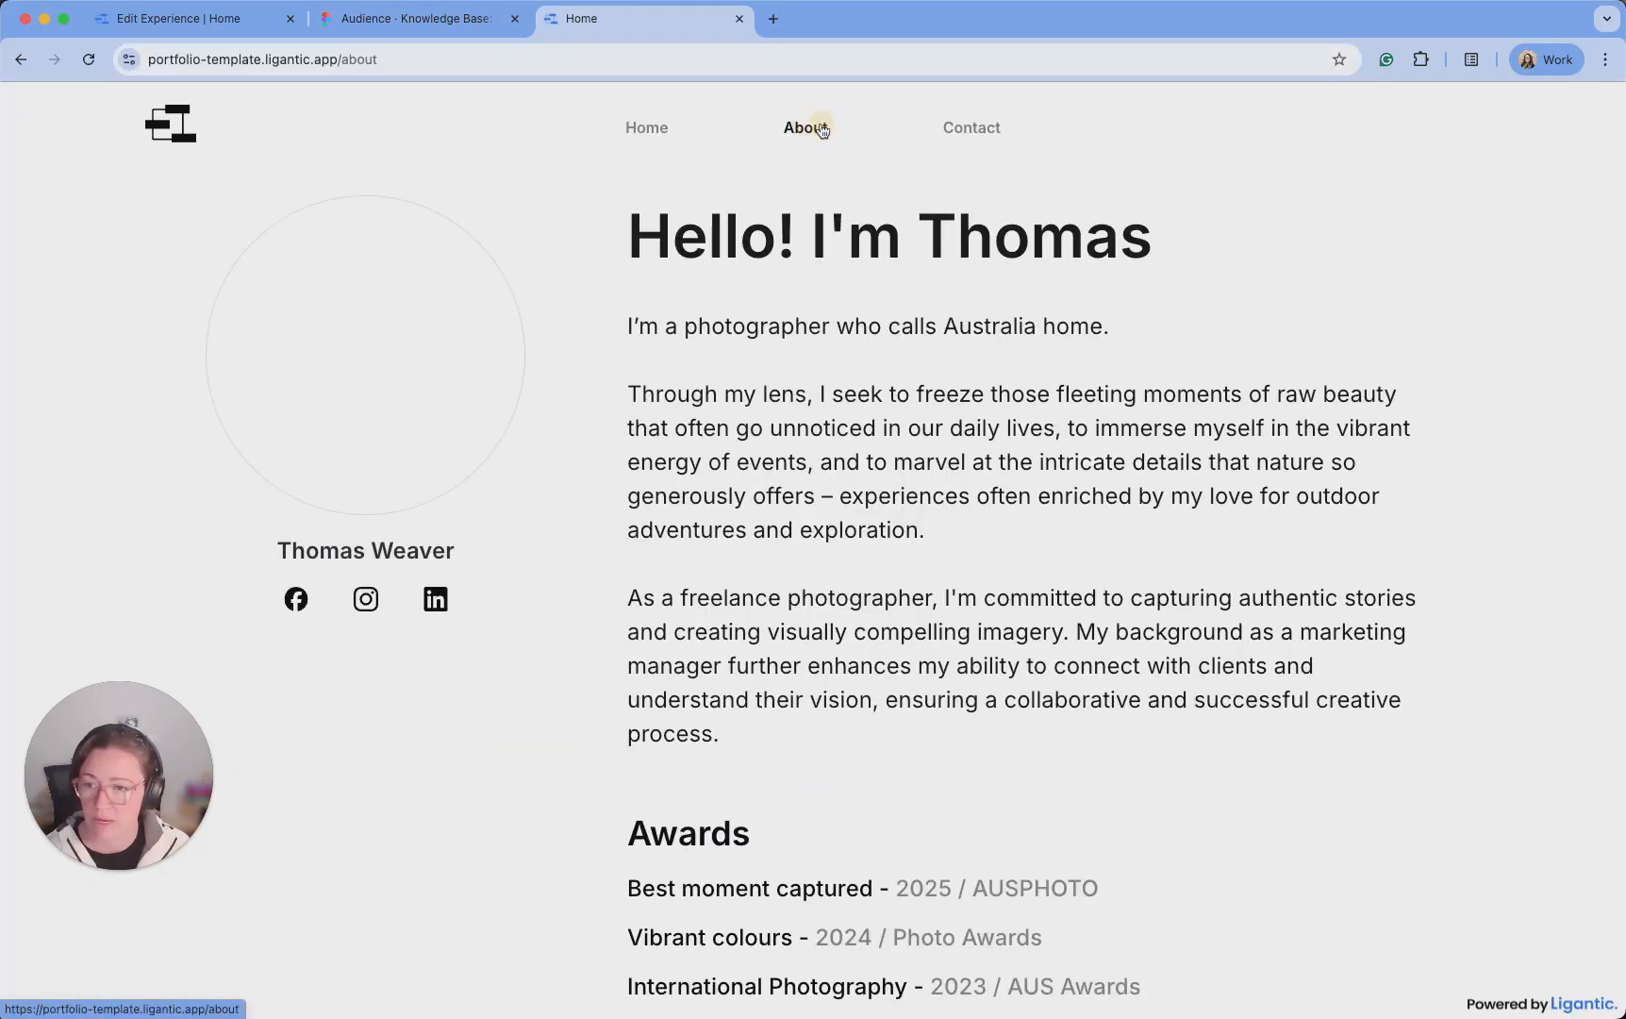
{"action": "left_click", "coordinate": [368, 60]}
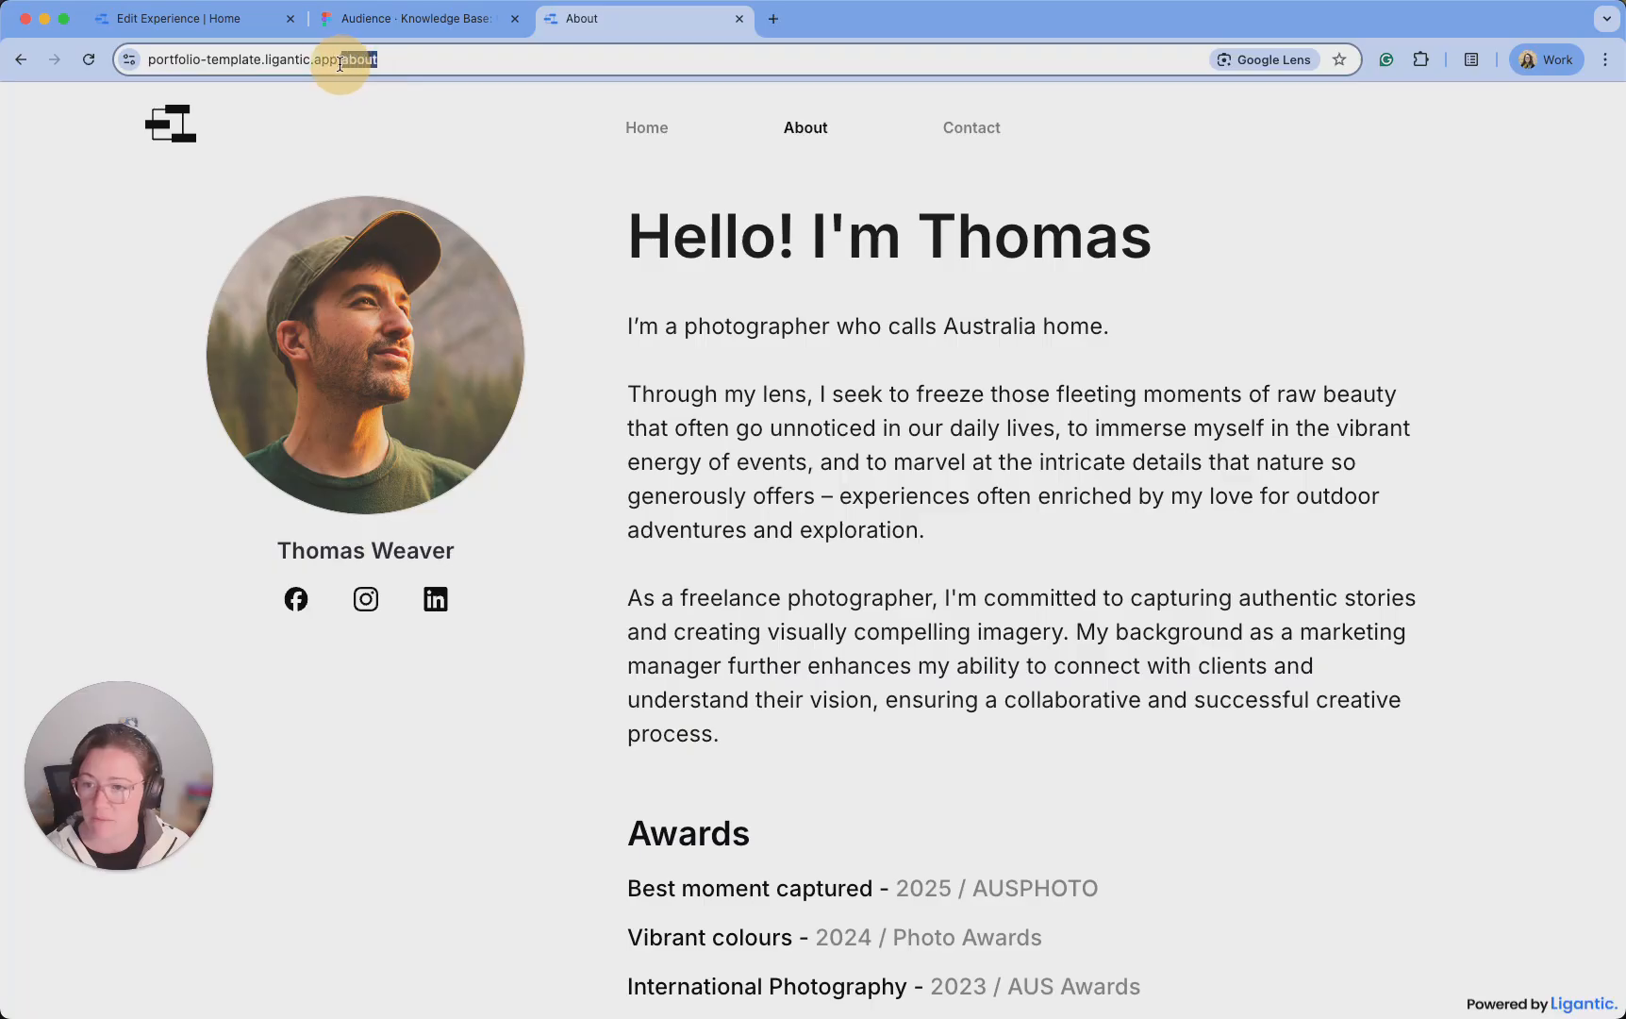
{"action": "left_click", "coordinate": [534, 100]}
{"action": "left_click", "coordinate": [229, 23]}
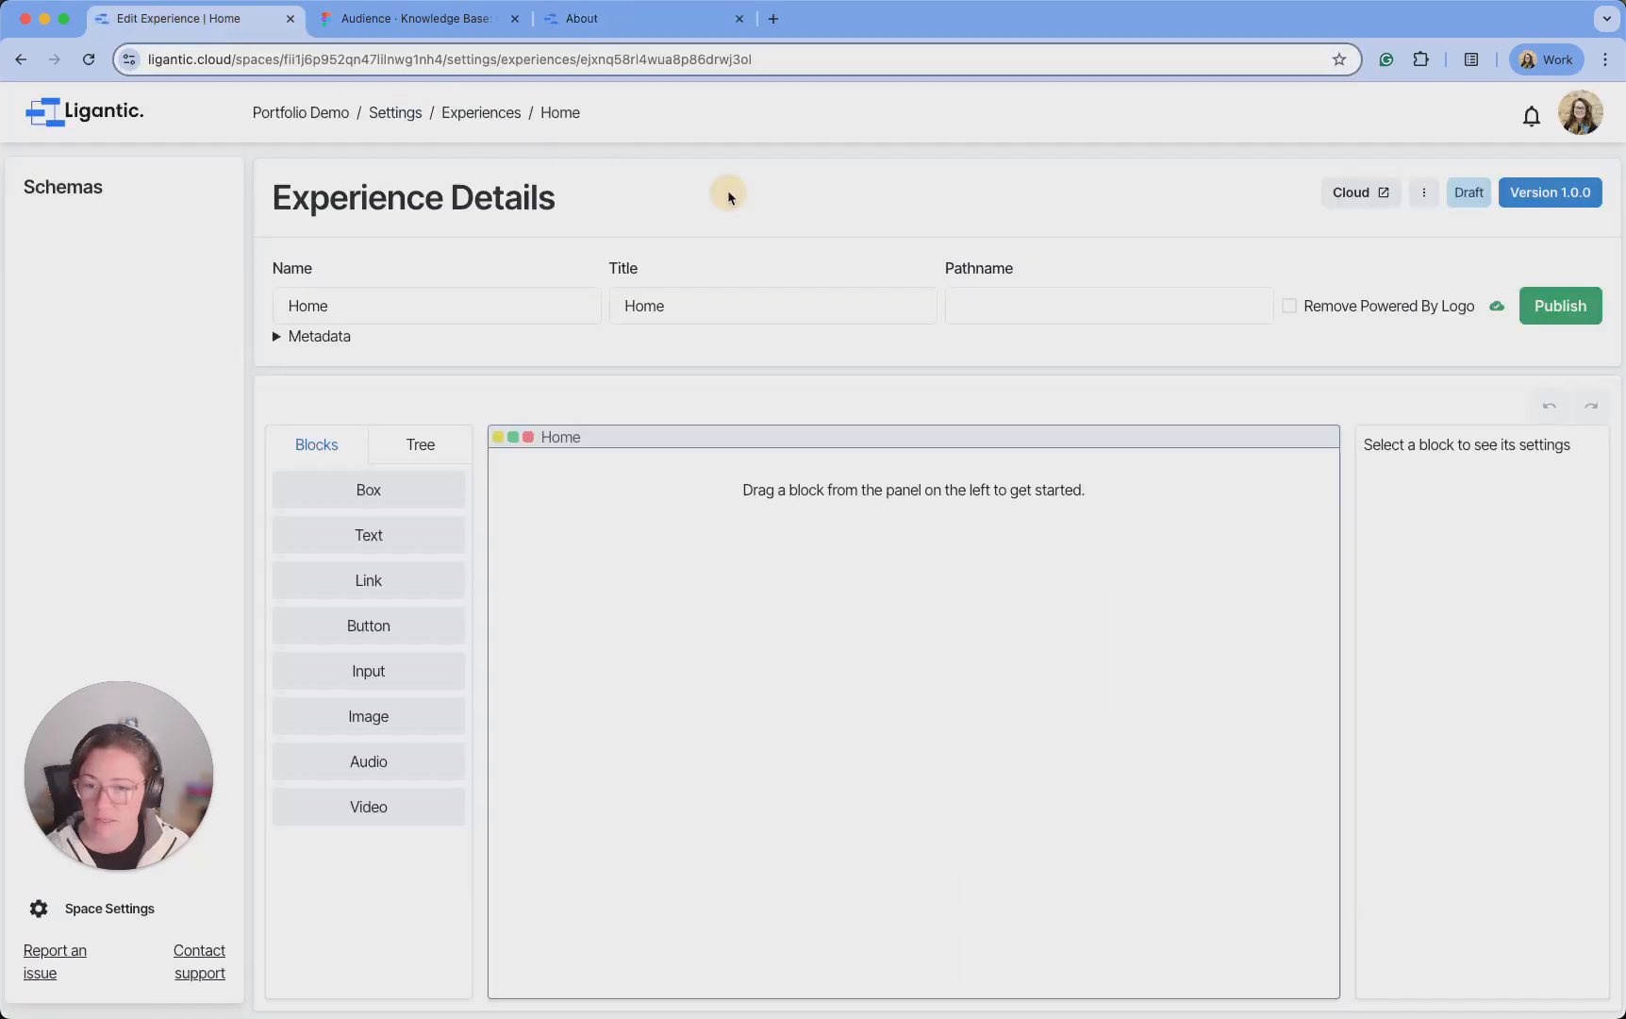
{"action": "left_click", "coordinate": [1011, 304]}
{"action": "left_click", "coordinate": [1343, 354]}
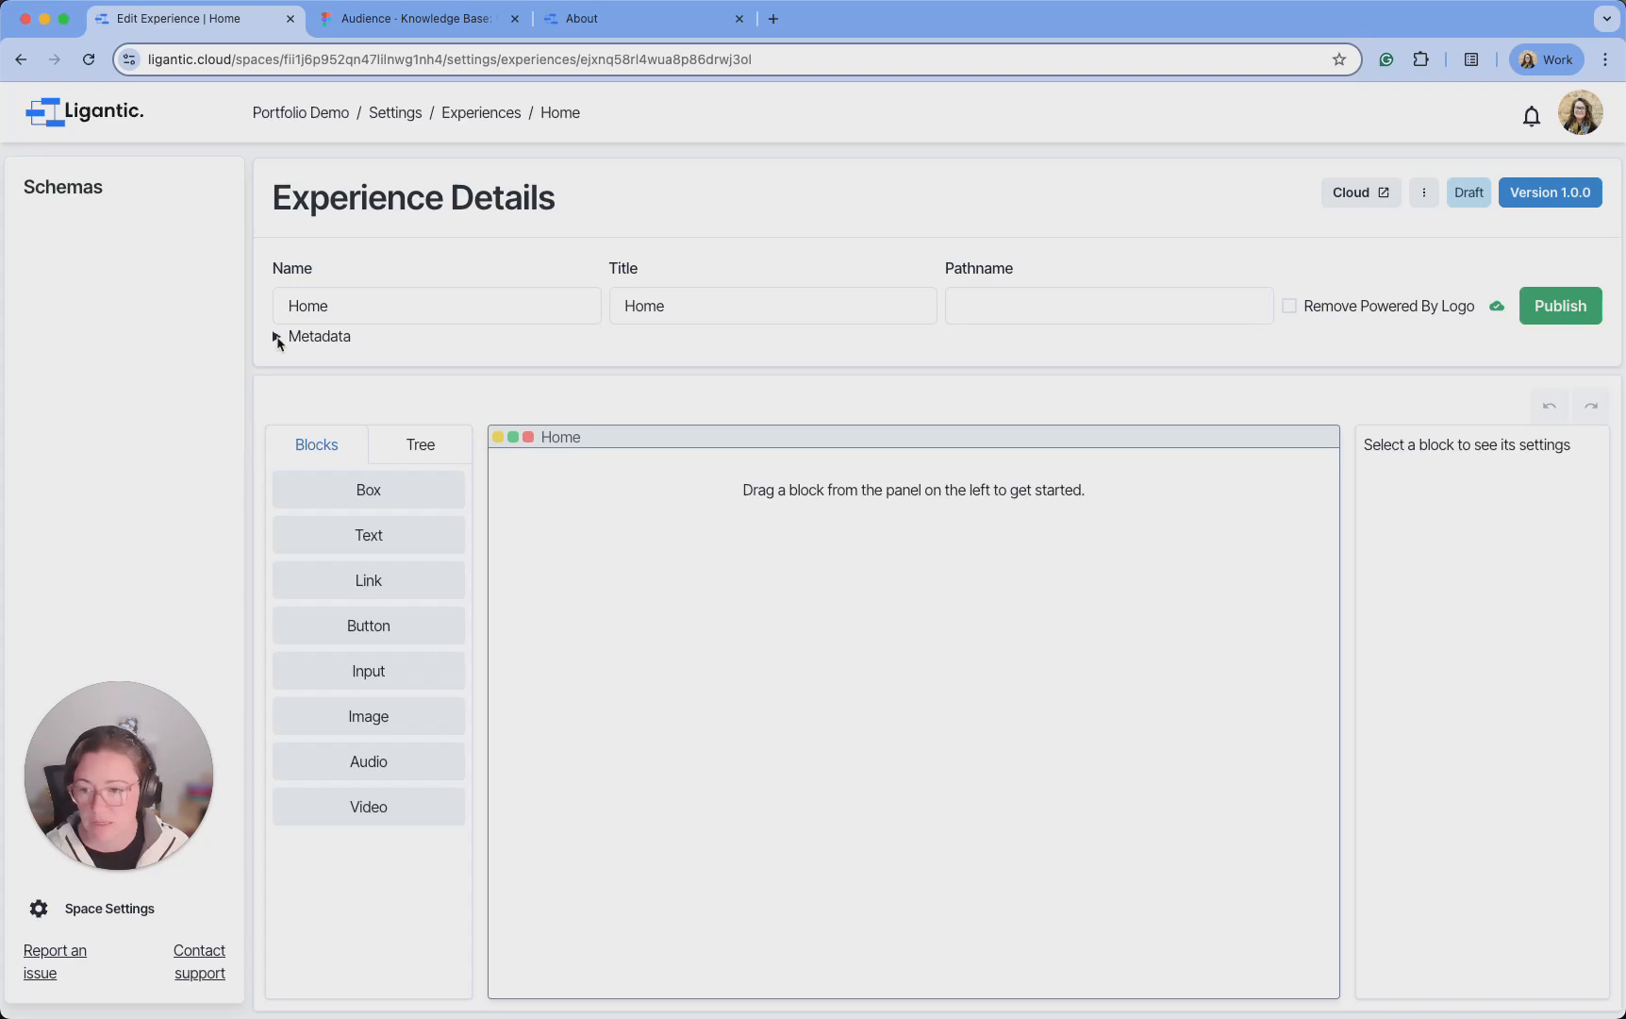
Add a metadata entry to the Home experience and review the available metadata types without choosing one
{"action": "left_click", "coordinate": [278, 338]}
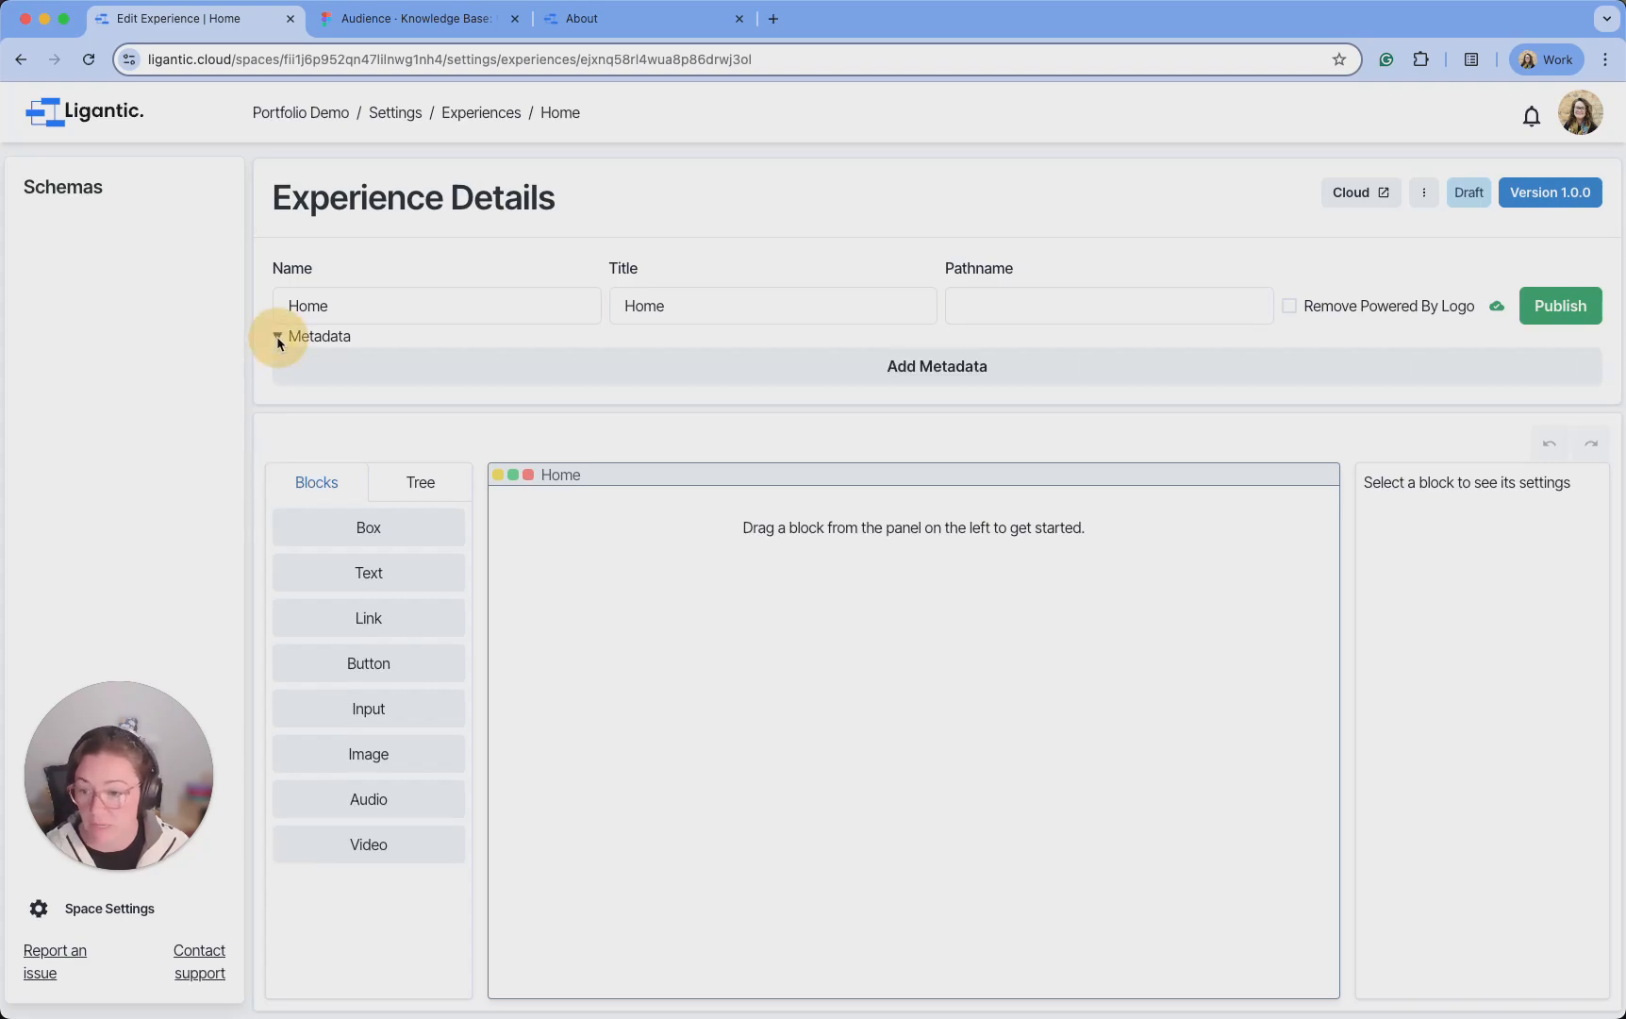
{"action": "left_click", "coordinate": [1032, 375]}
{"action": "left_click", "coordinate": [823, 396]}
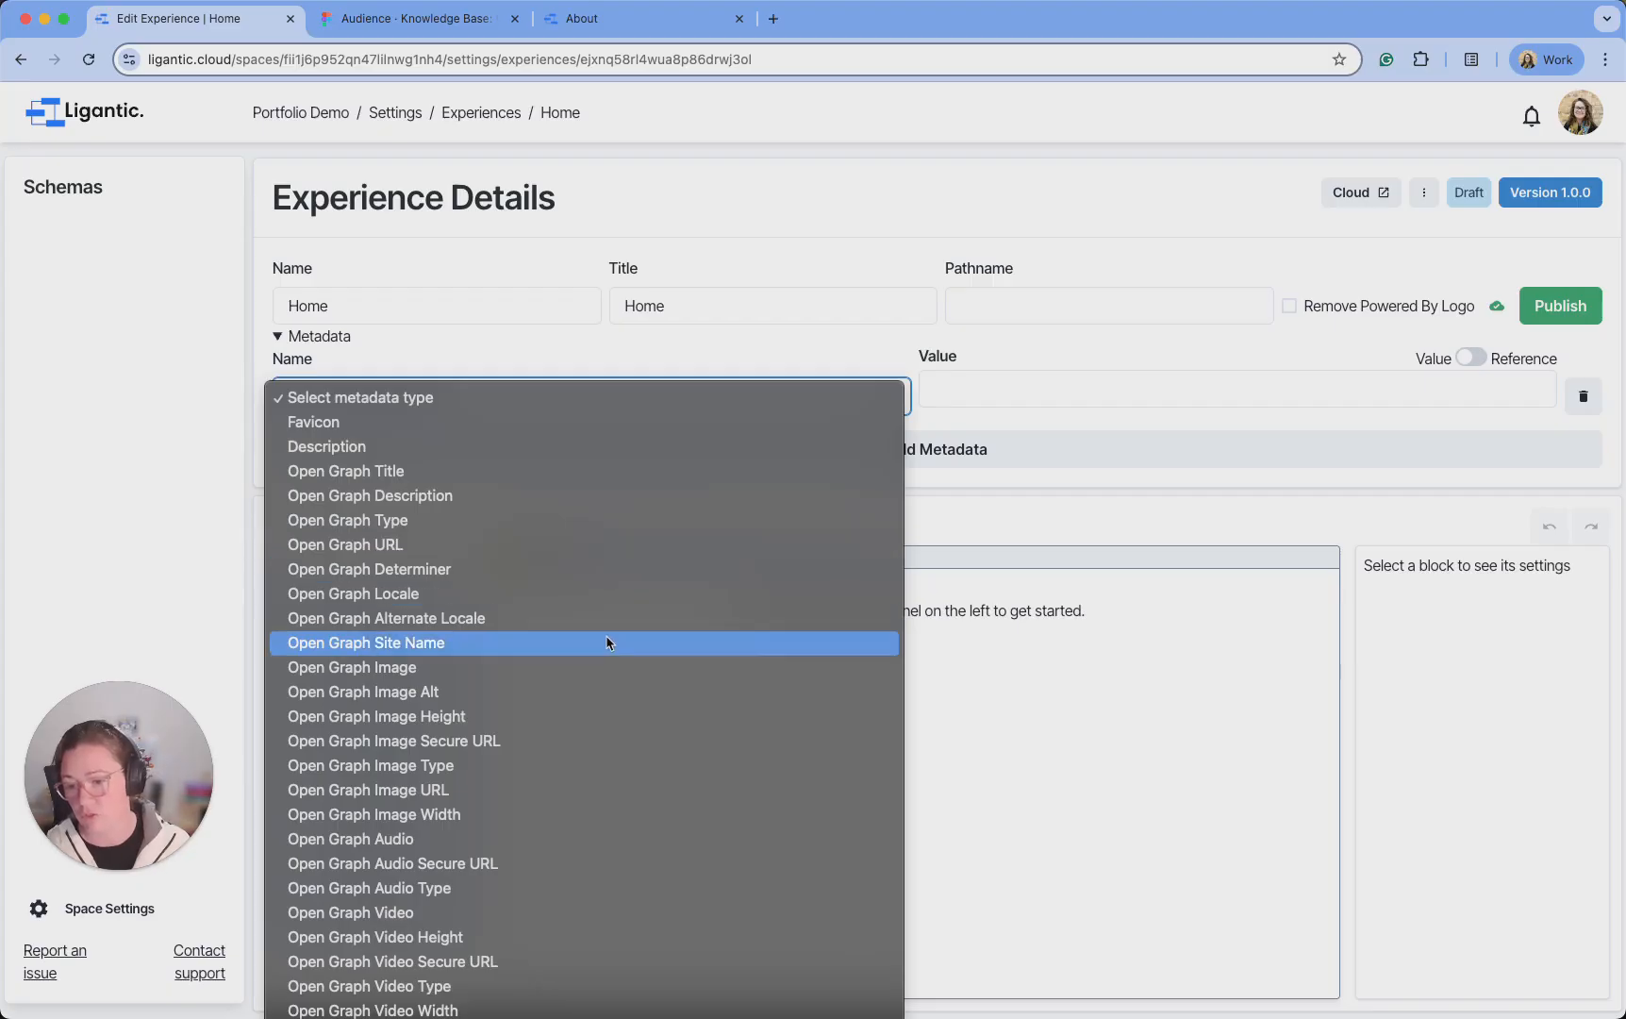
{"action": "left_click", "coordinate": [363, 347]}
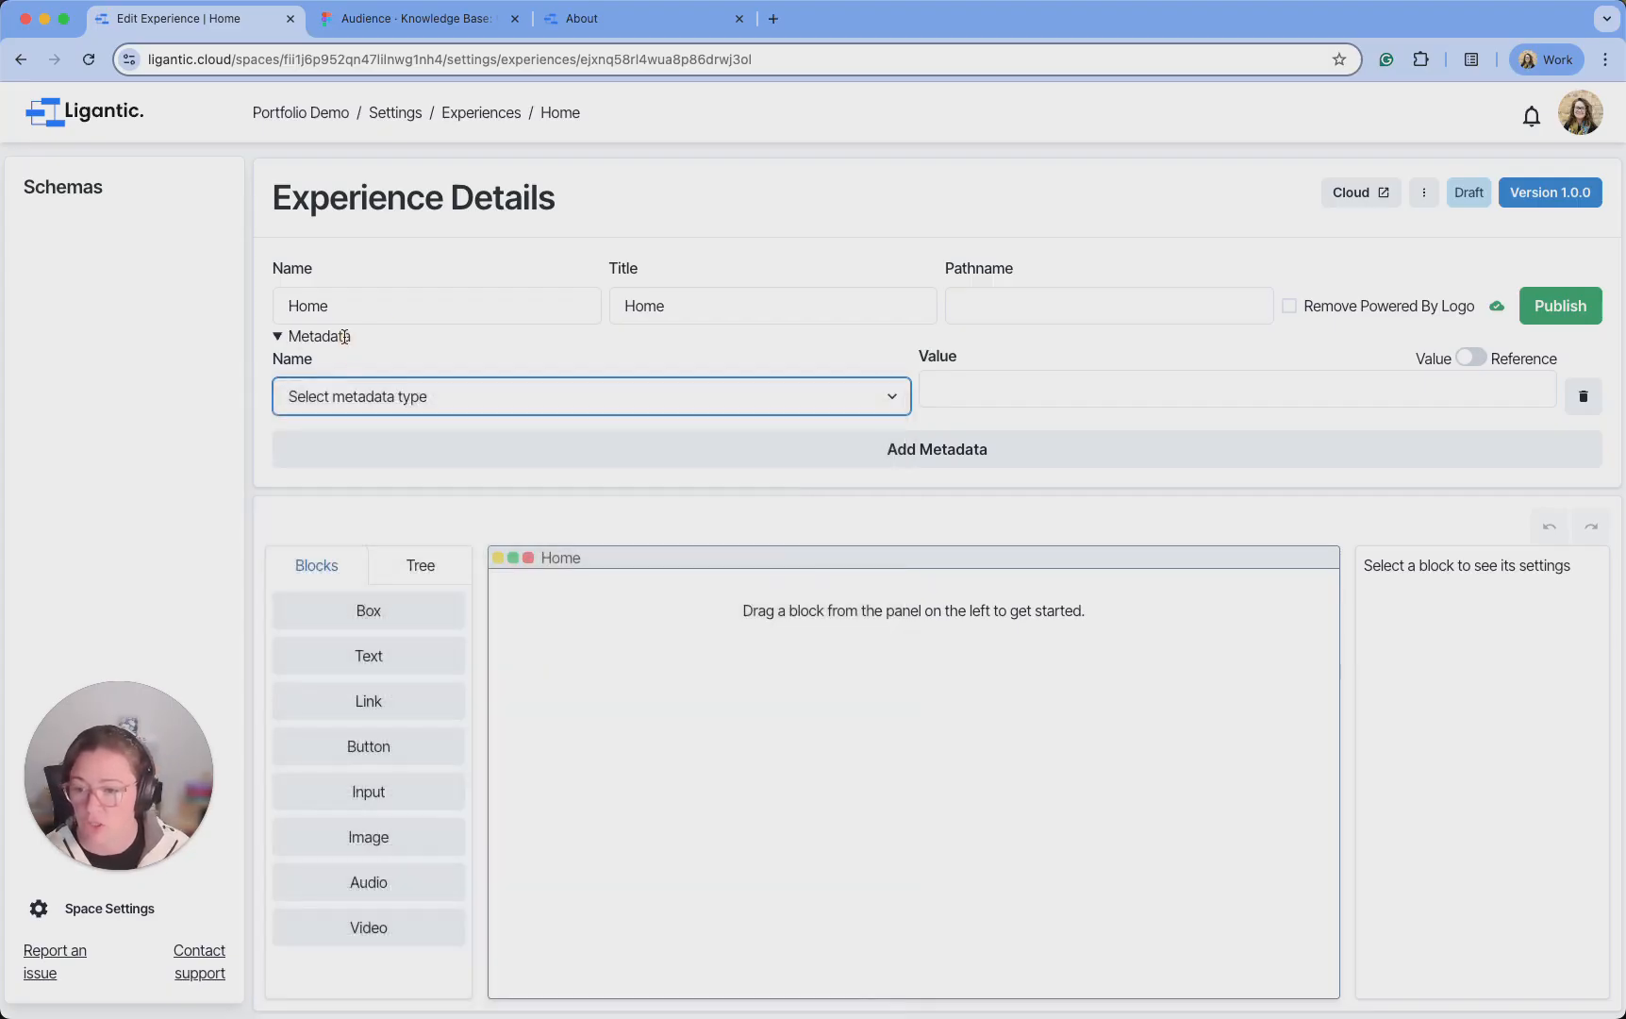
{"action": "left_click", "coordinate": [1592, 400]}
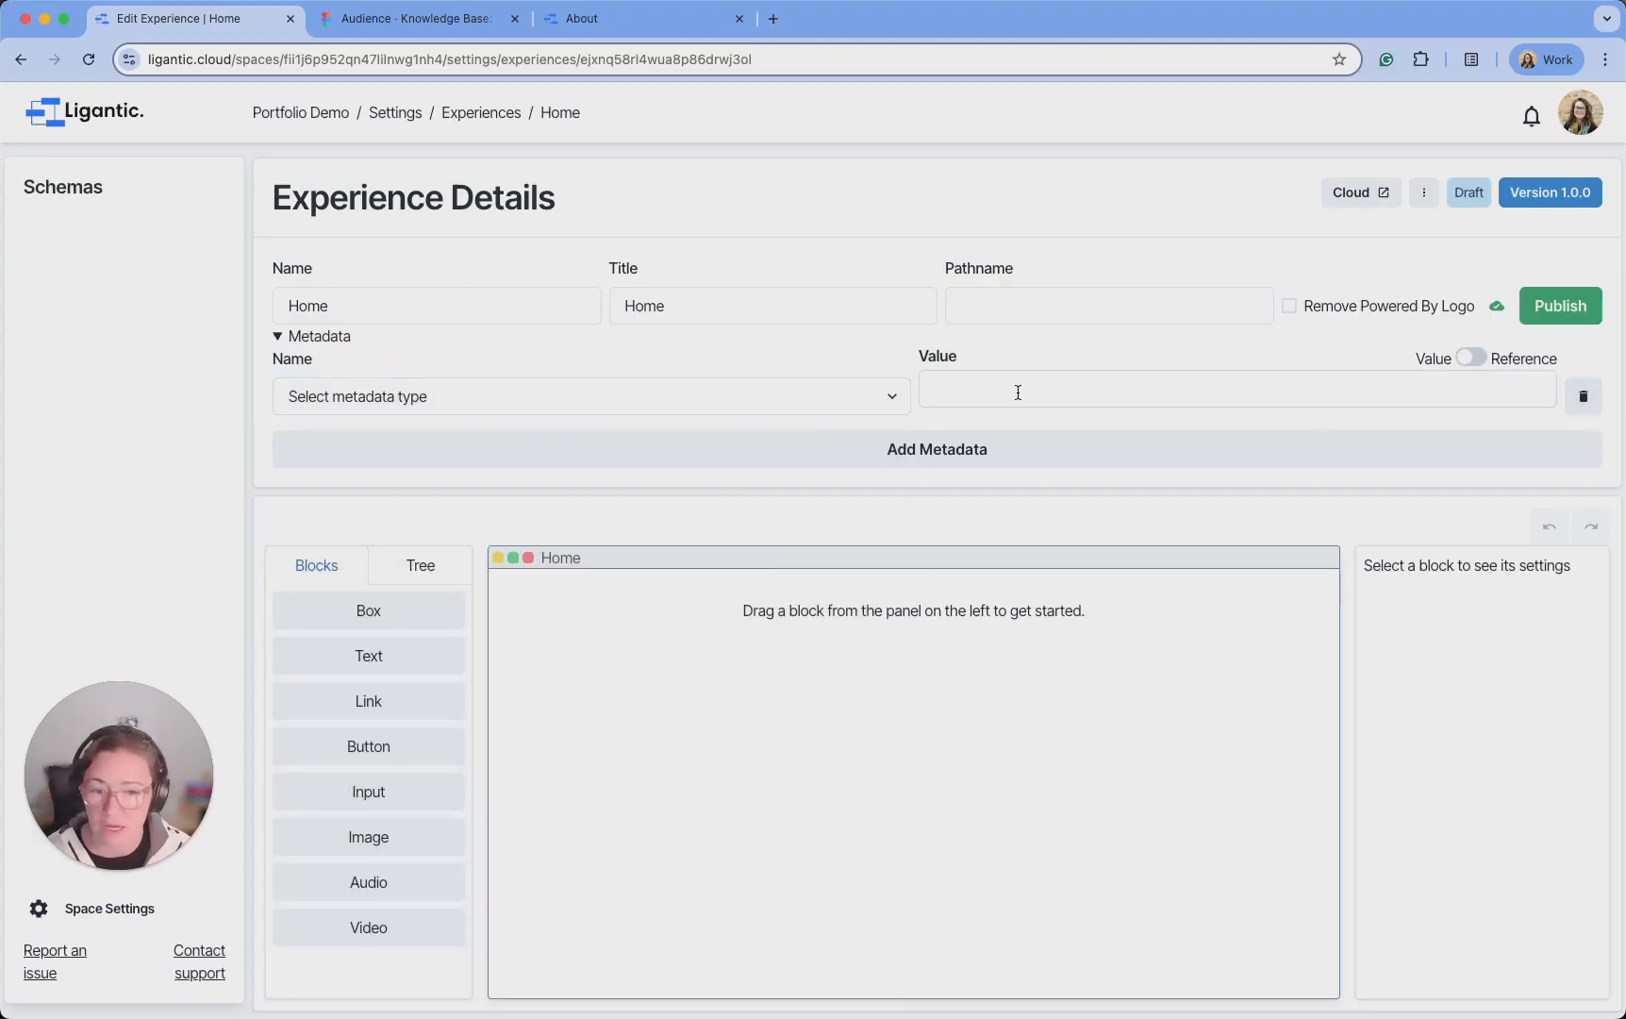
{"action": "left_click", "coordinate": [1561, 395]}
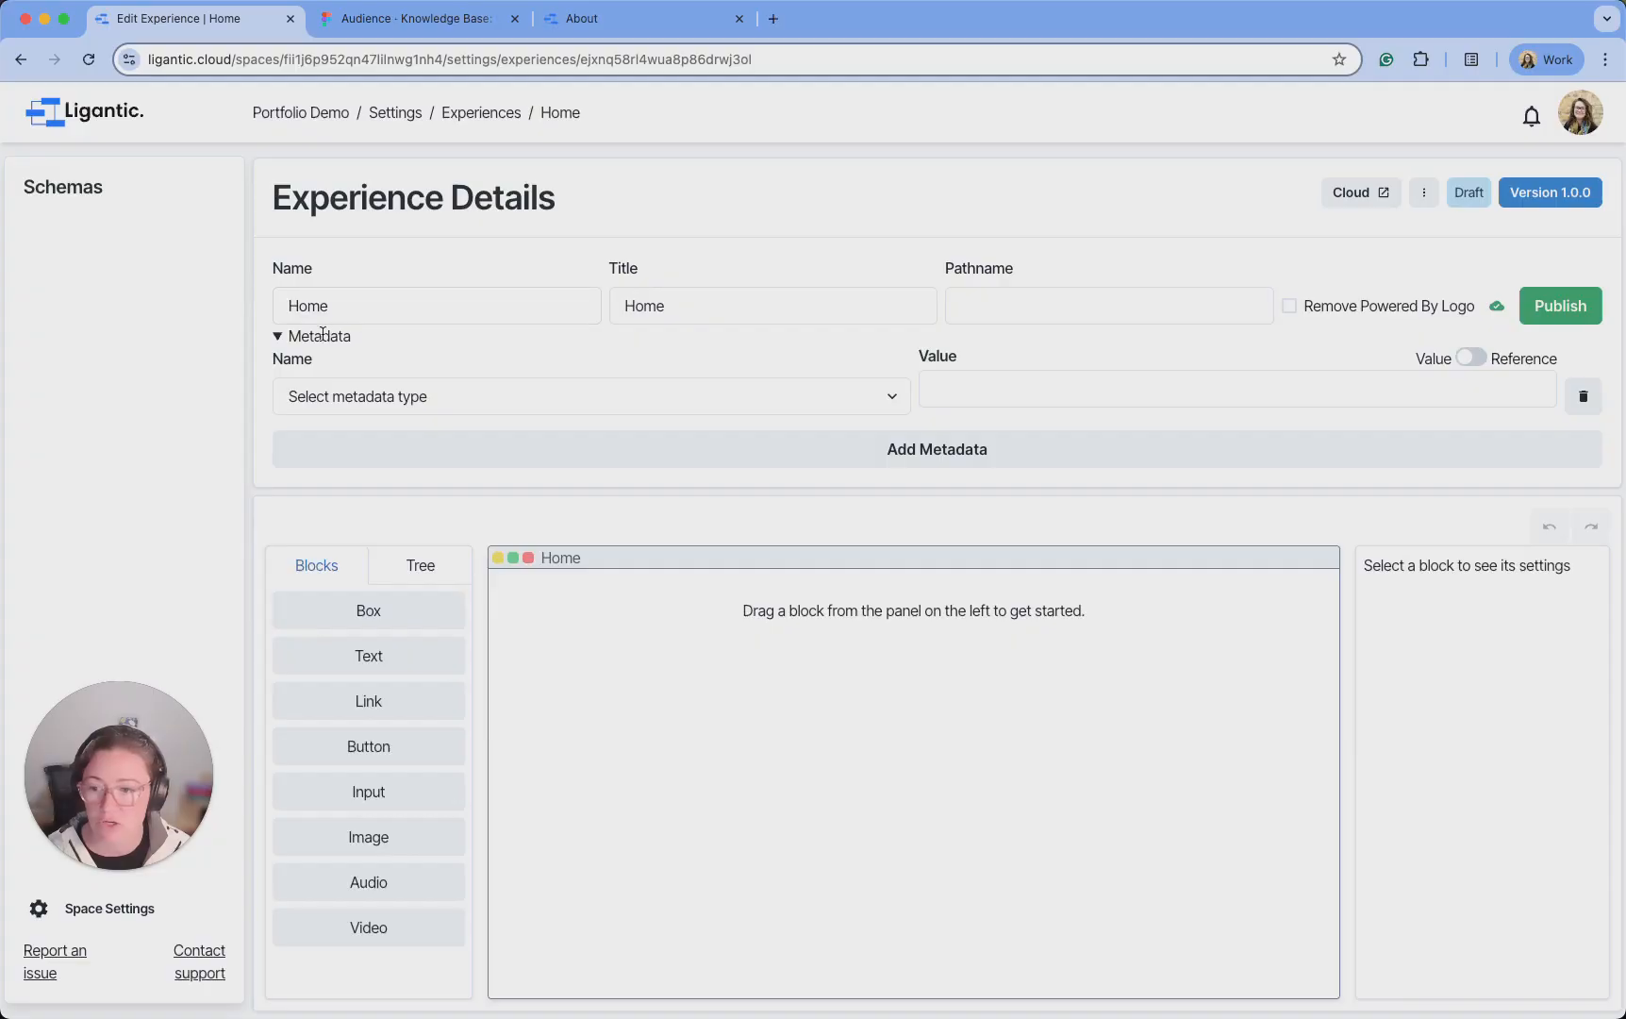
{"action": "left_click", "coordinate": [279, 337]}
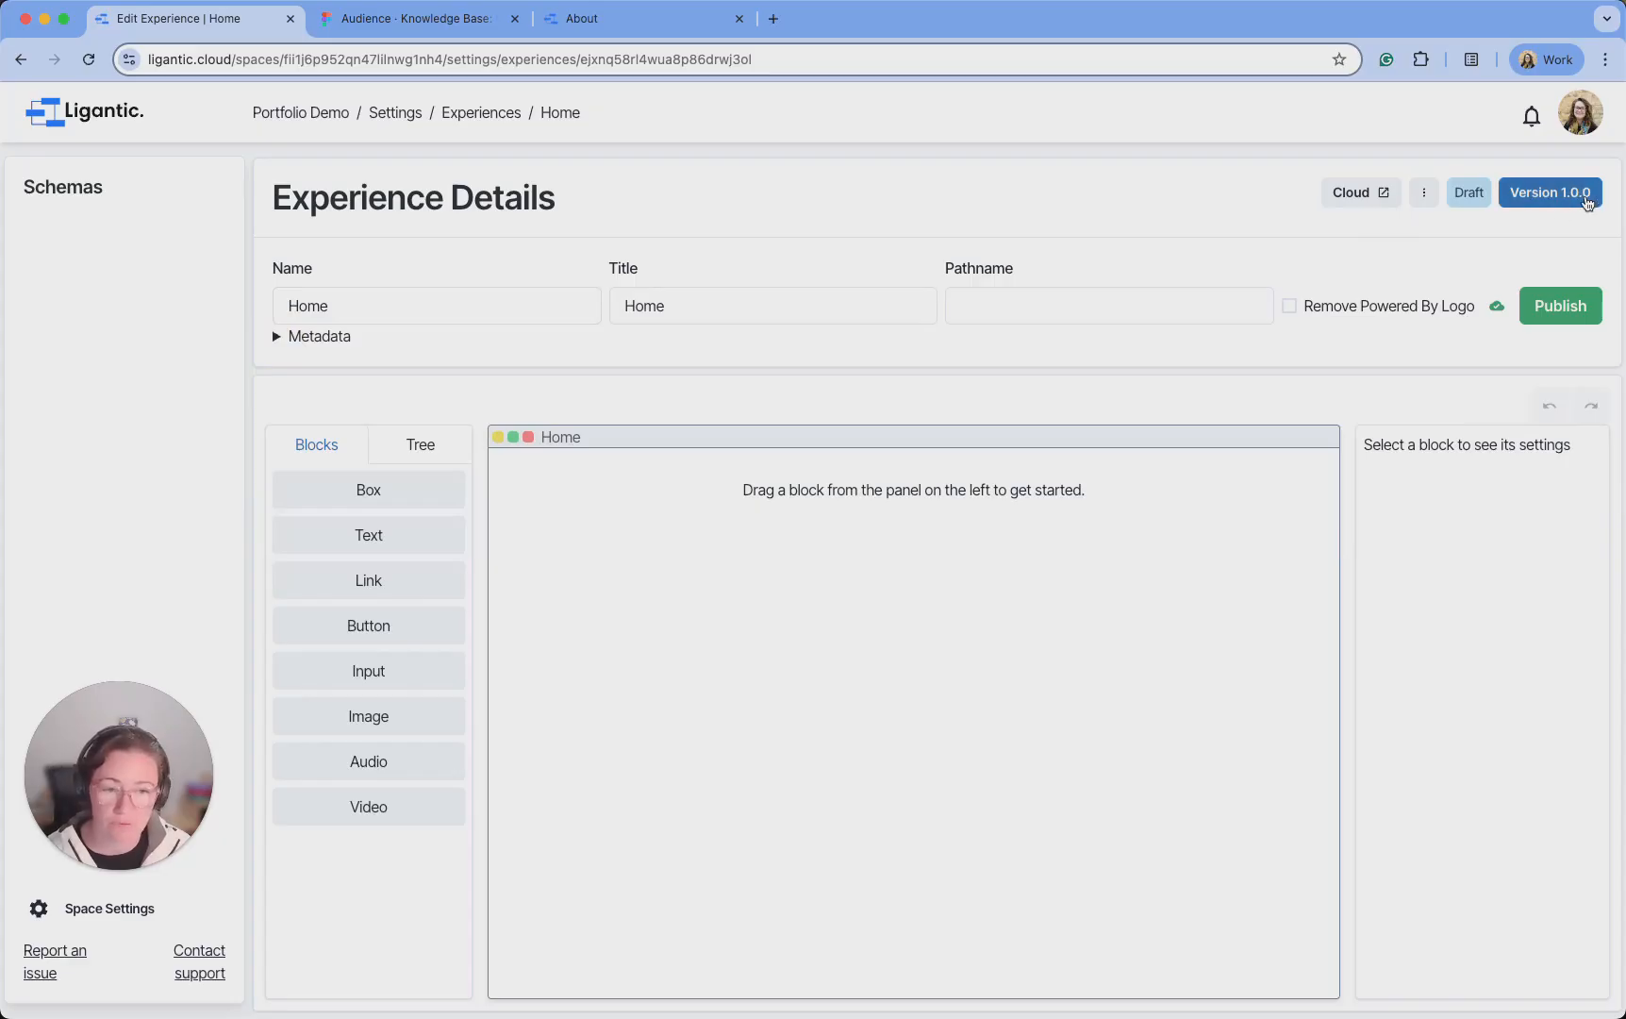
Check the list of versions for the Home experience
{"action": "left_click", "coordinate": [1588, 201]}
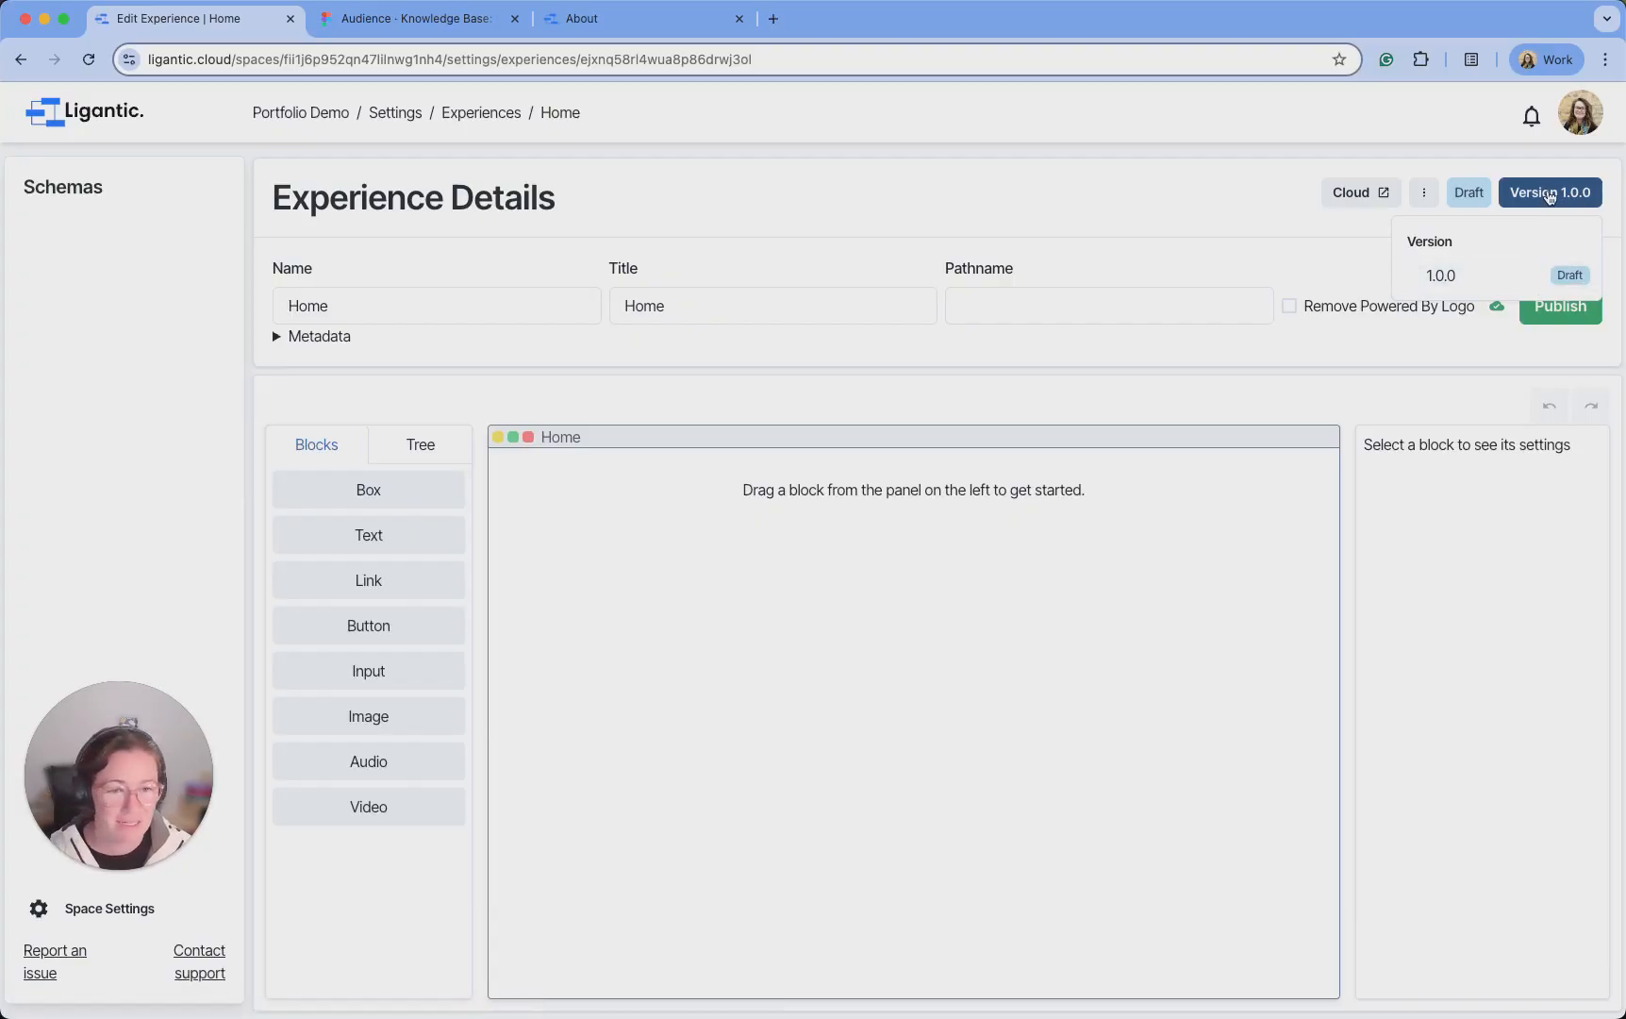
{"action": "left_click", "coordinate": [1550, 195]}
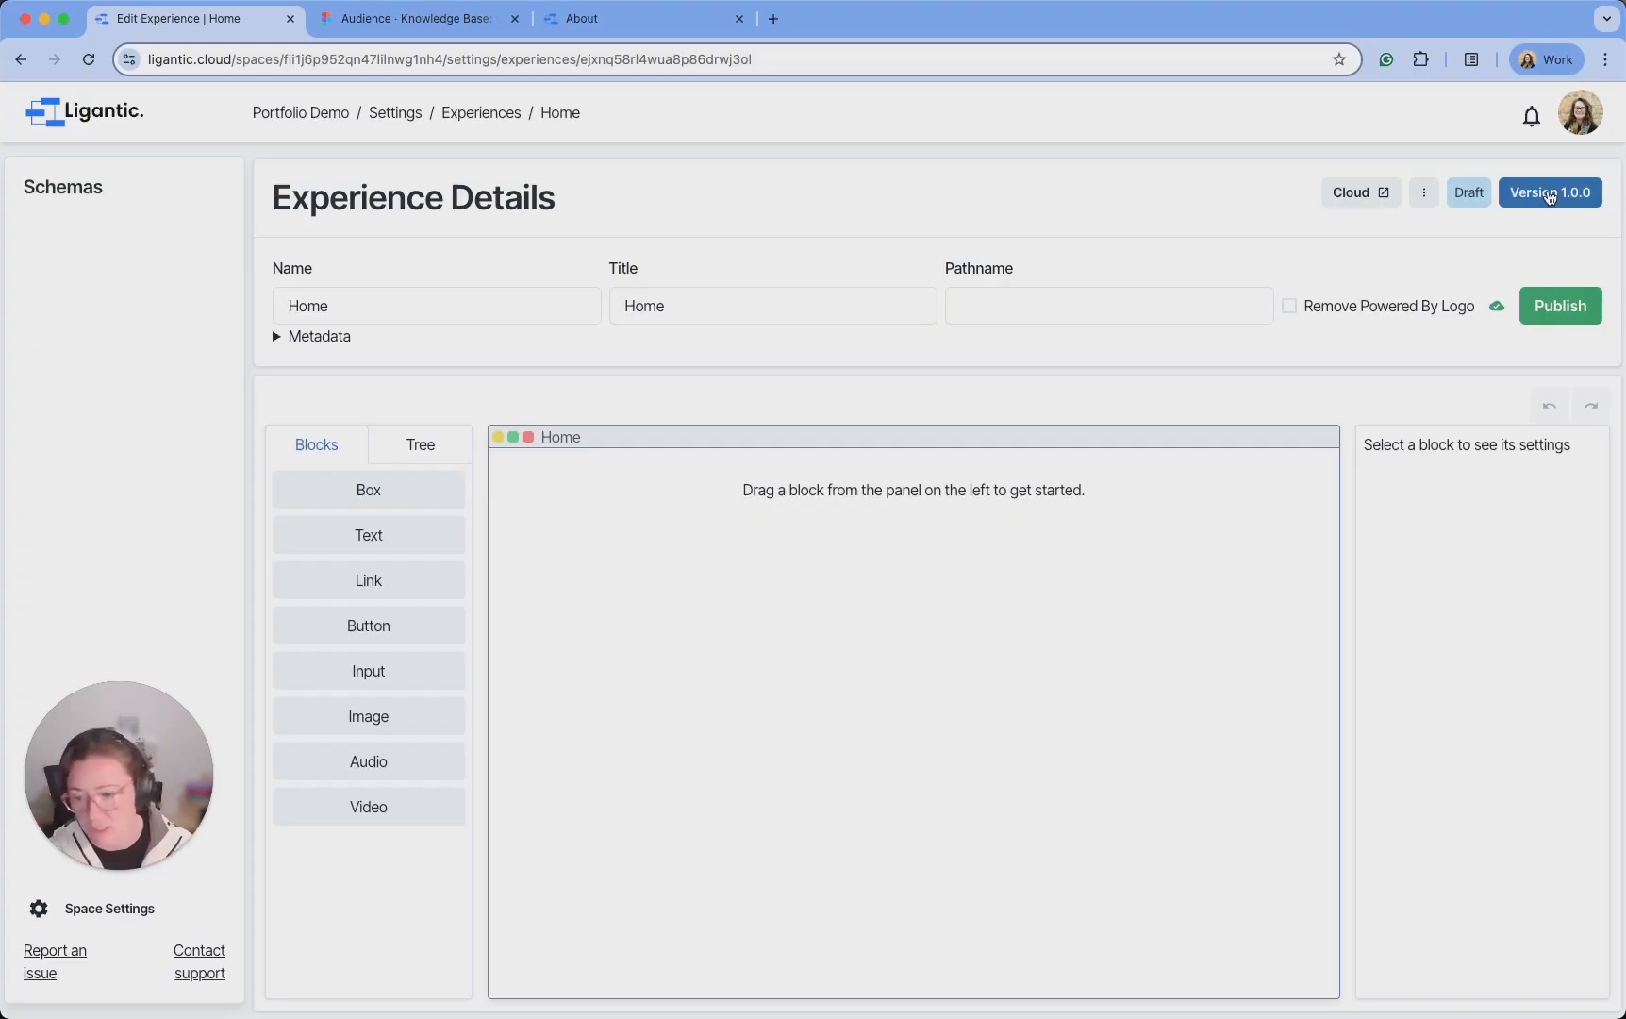
Review the draft status of version 1.0.0 in the Home experience's version list and close the list
{"action": "left_click", "coordinate": [1550, 194]}
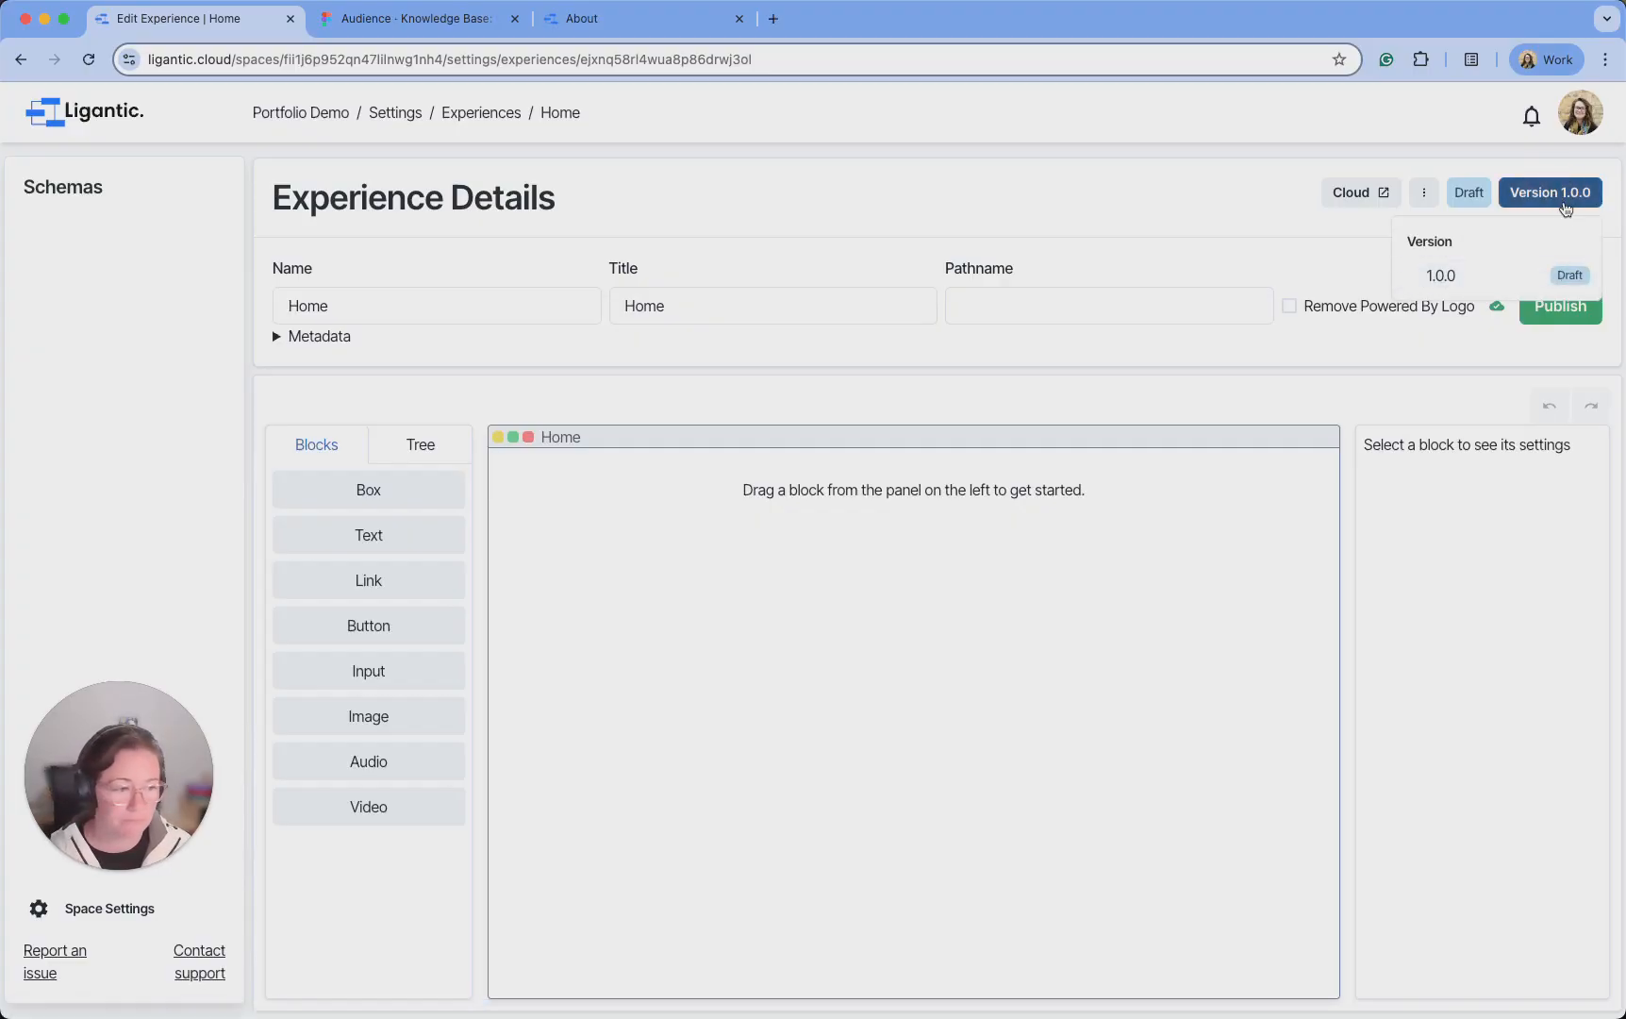
{"action": "left_click", "coordinate": [1554, 196]}
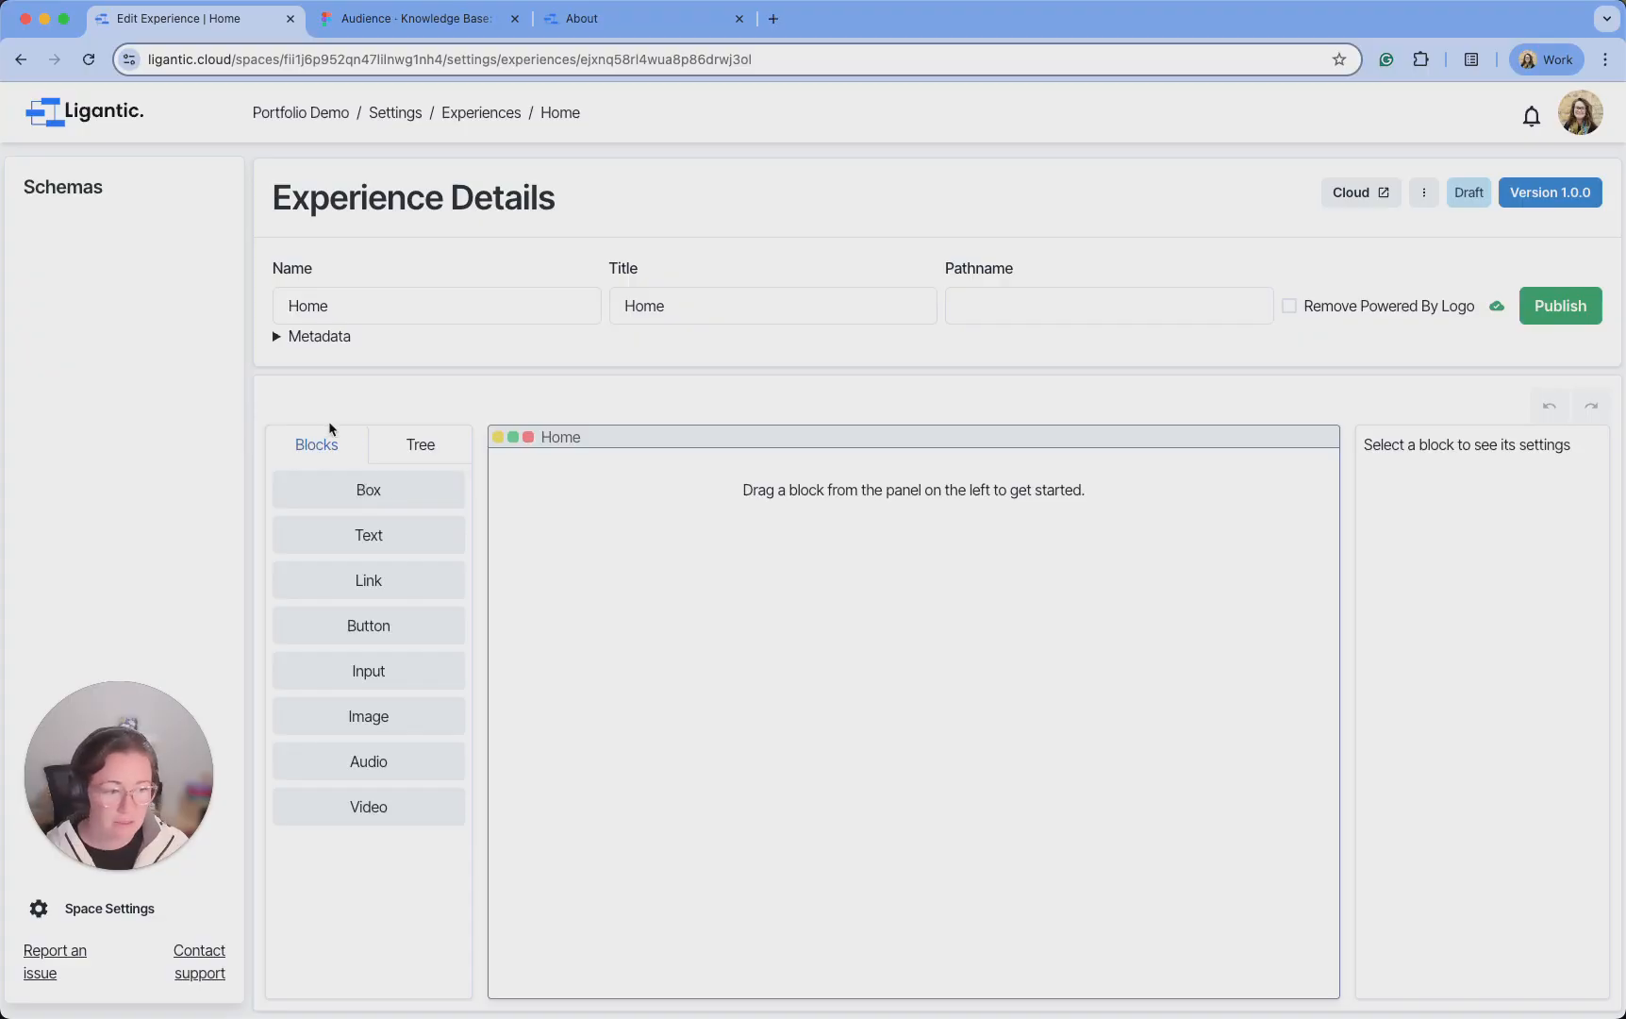
Add a Box block to the empty Home canvas and check its place in the block tree
{"action": "left_click_drag", "start_coordinate": [408, 485], "coordinate": [798, 495]}
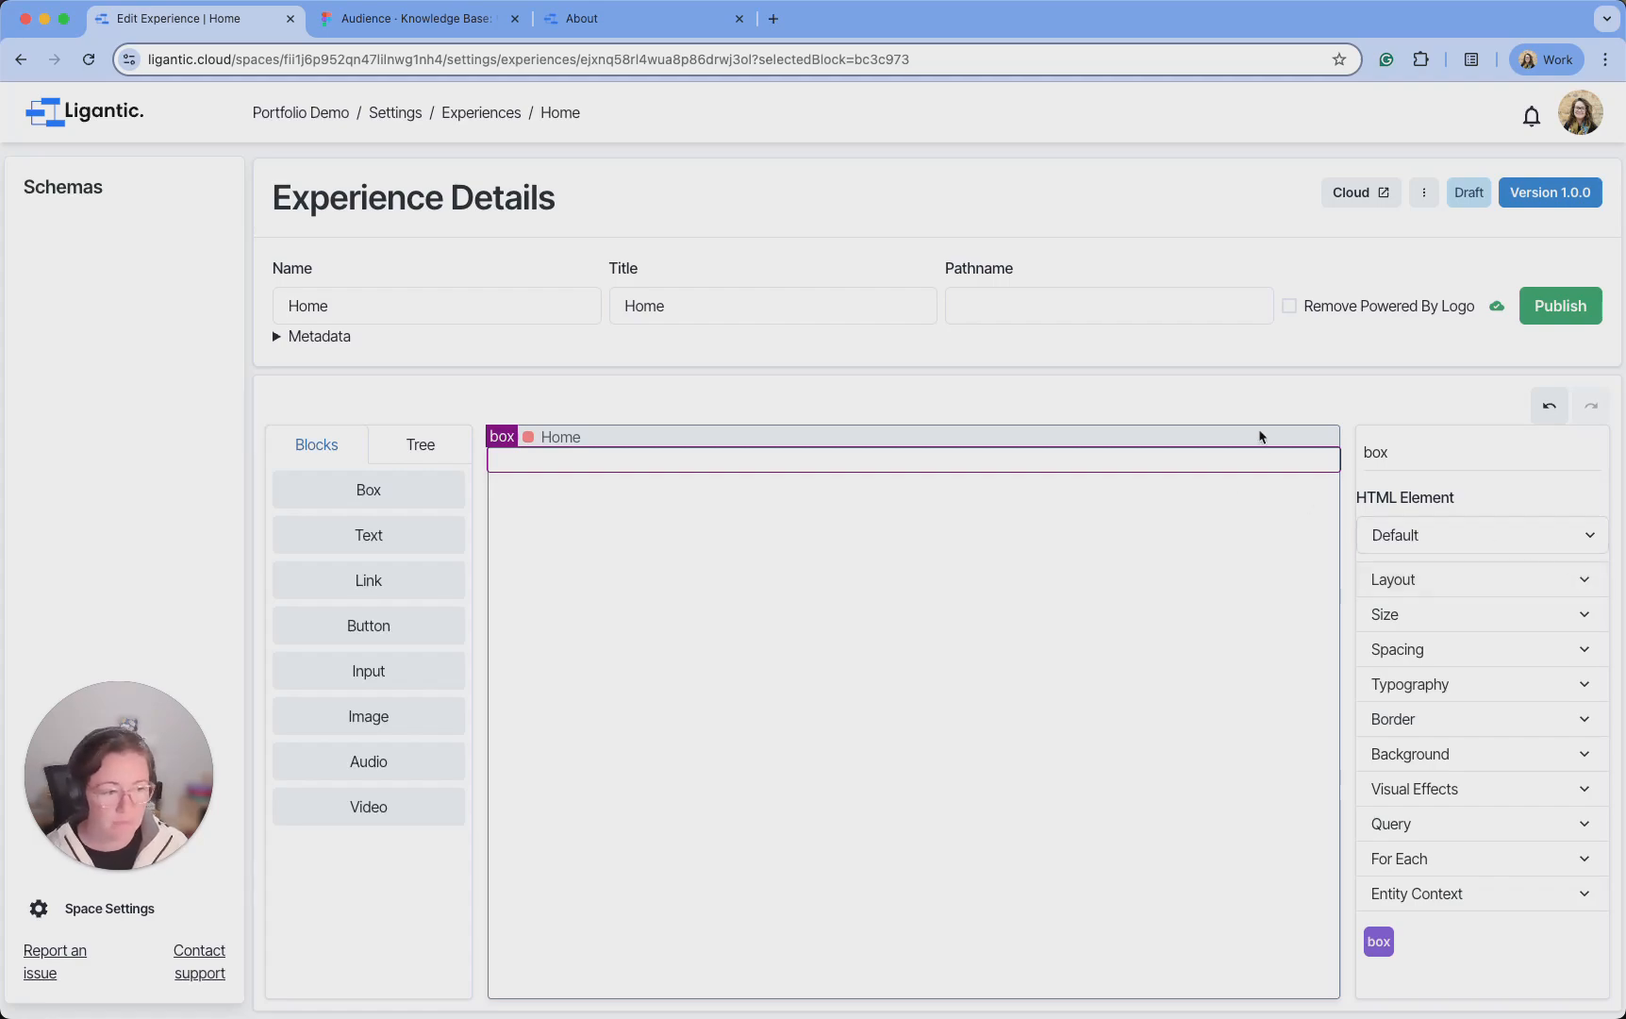
{"action": "left_click", "coordinate": [417, 444]}
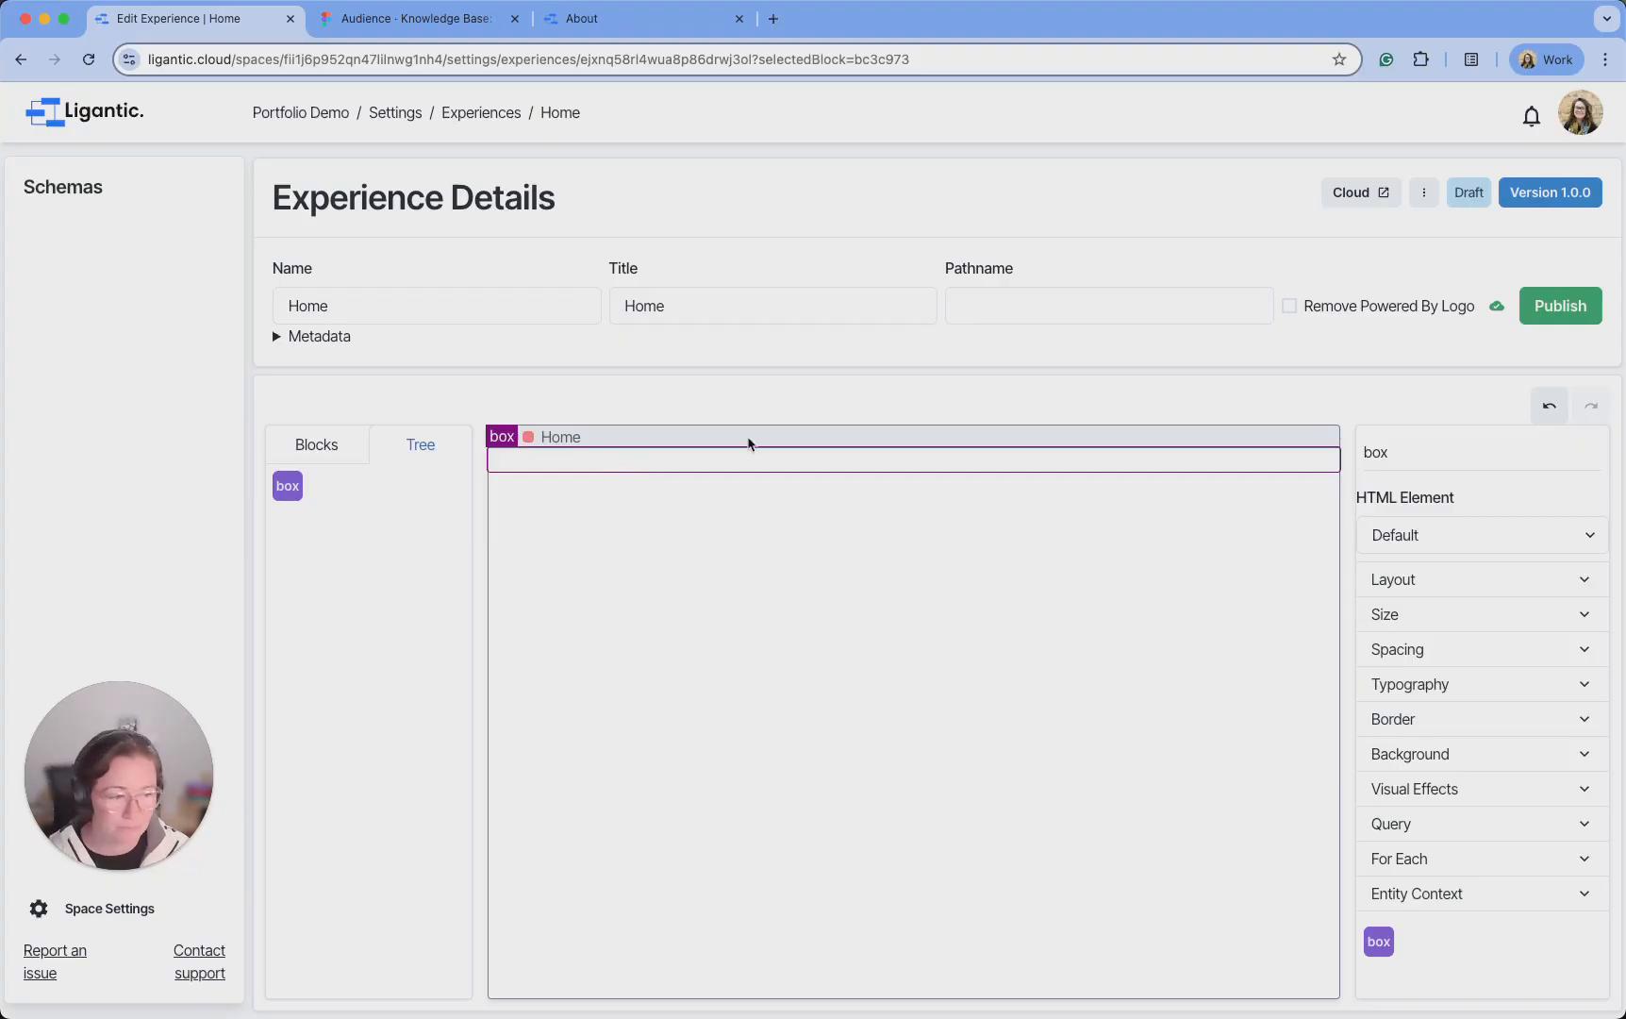
{"action": "left_click", "coordinate": [319, 449]}
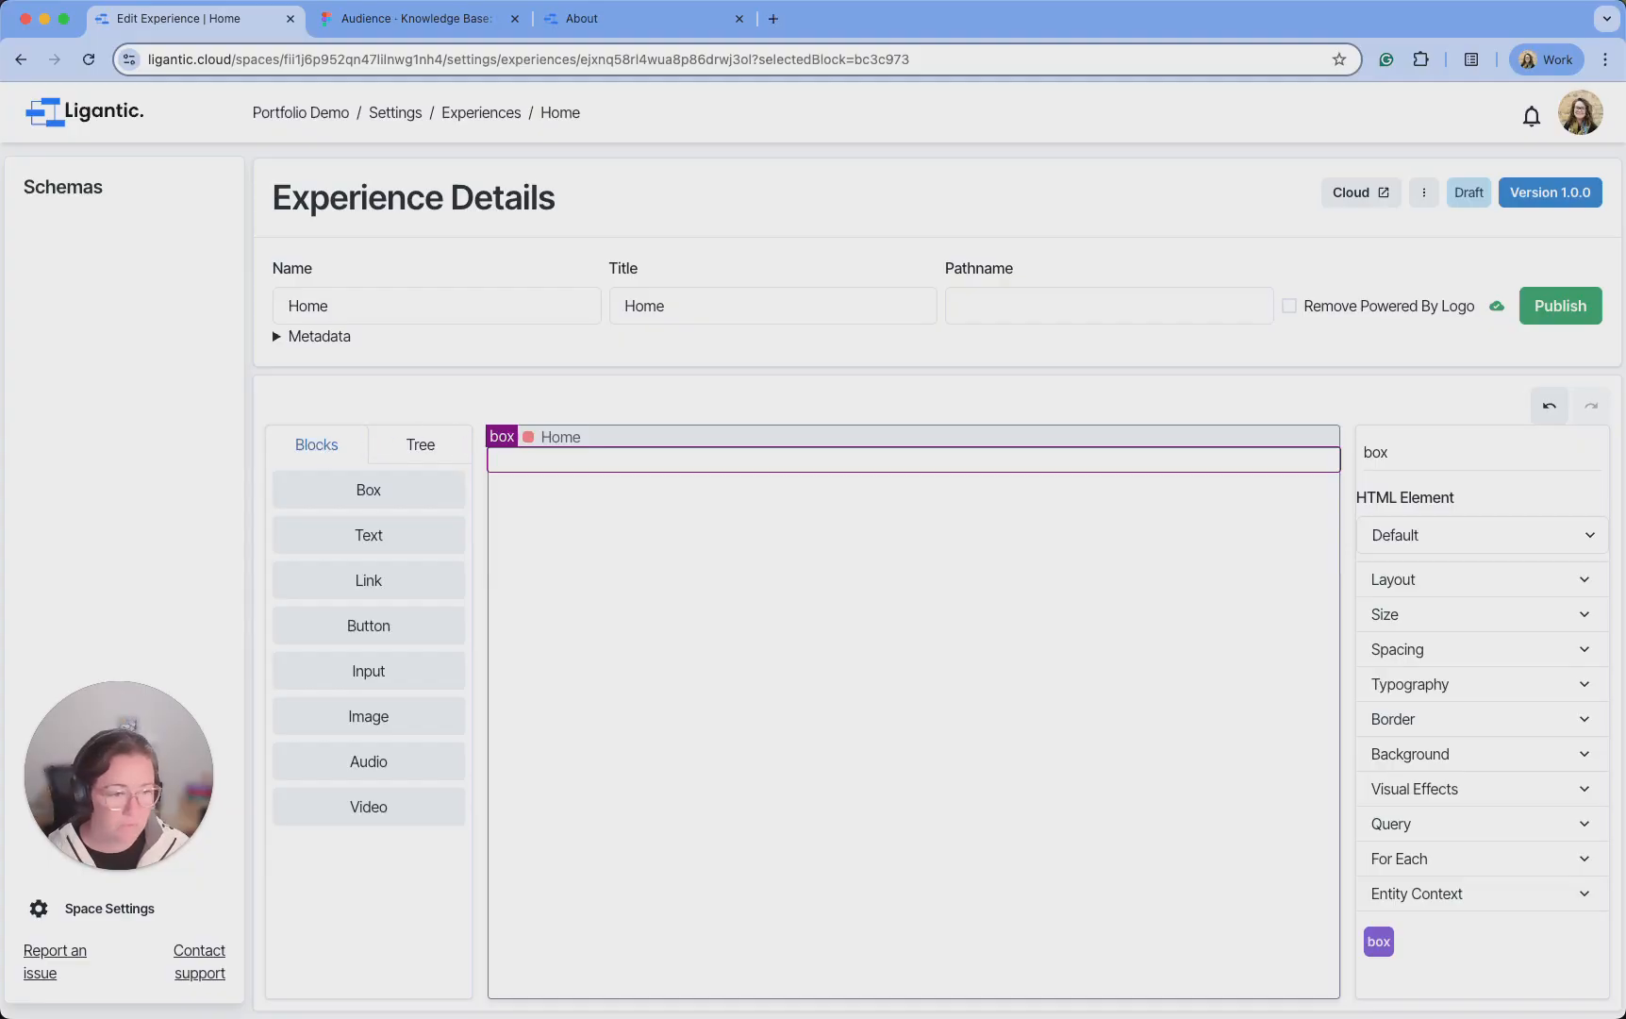
Switch to the Figma presentation's Home Page slide, and view the Home page of the portfolio template site
{"action": "left_click", "coordinate": [467, 26]}
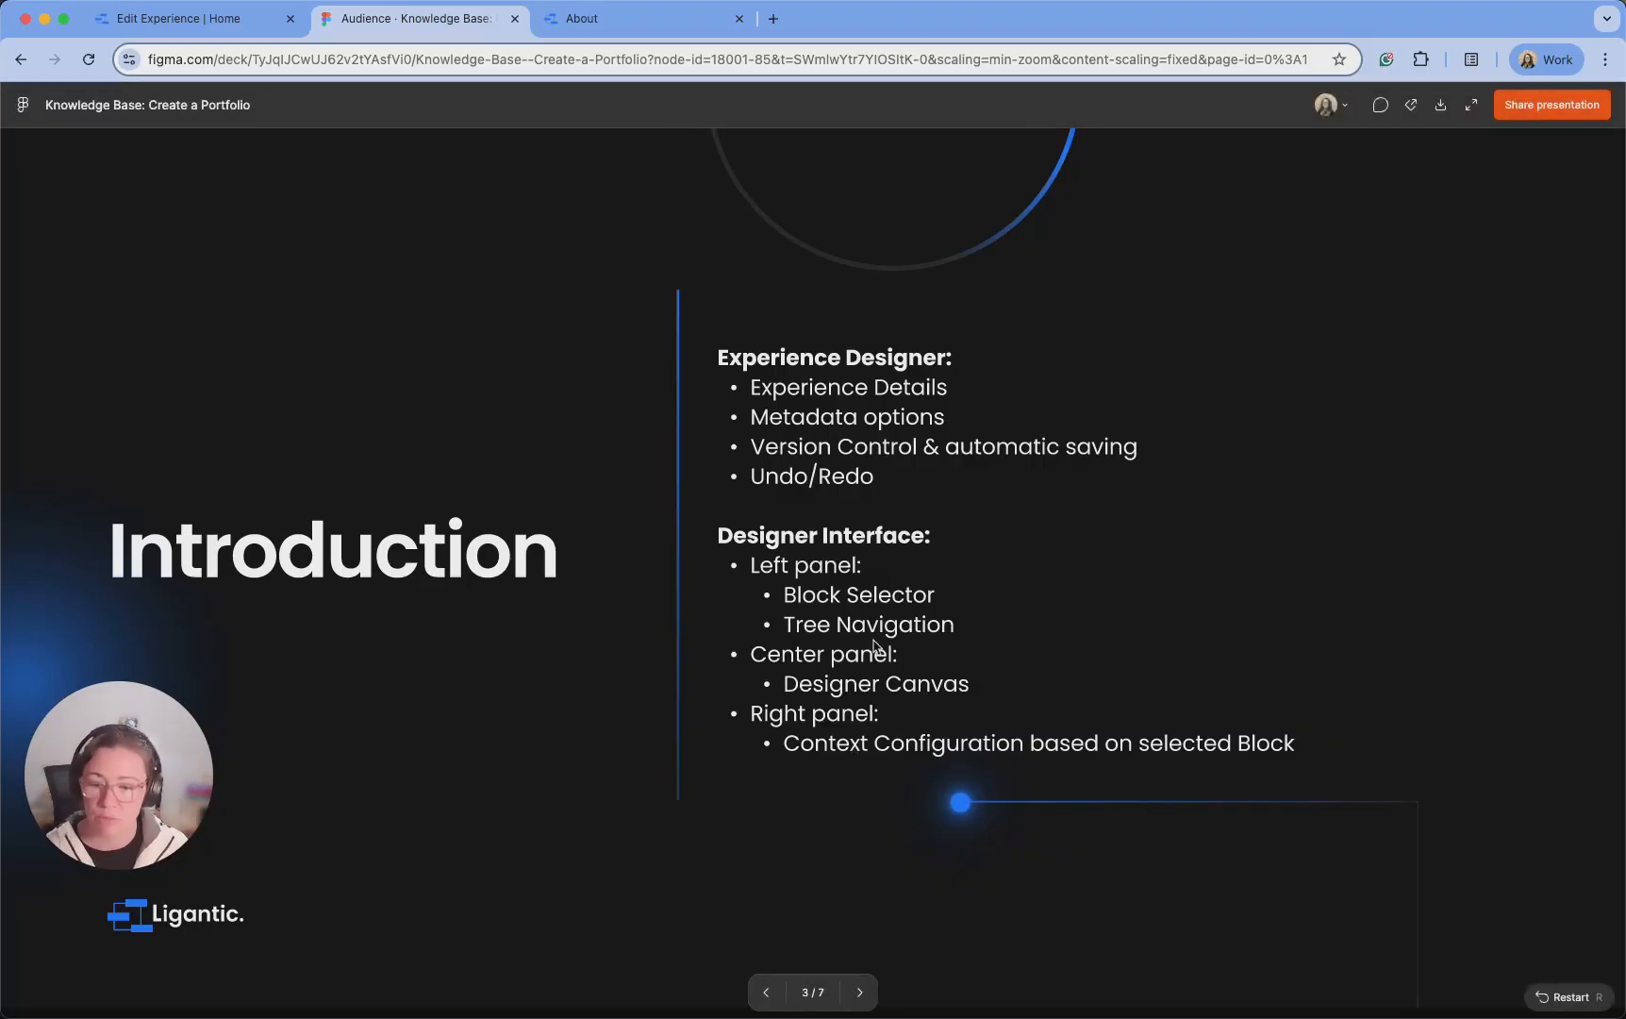
{"action": "left_click", "coordinate": [861, 993]}
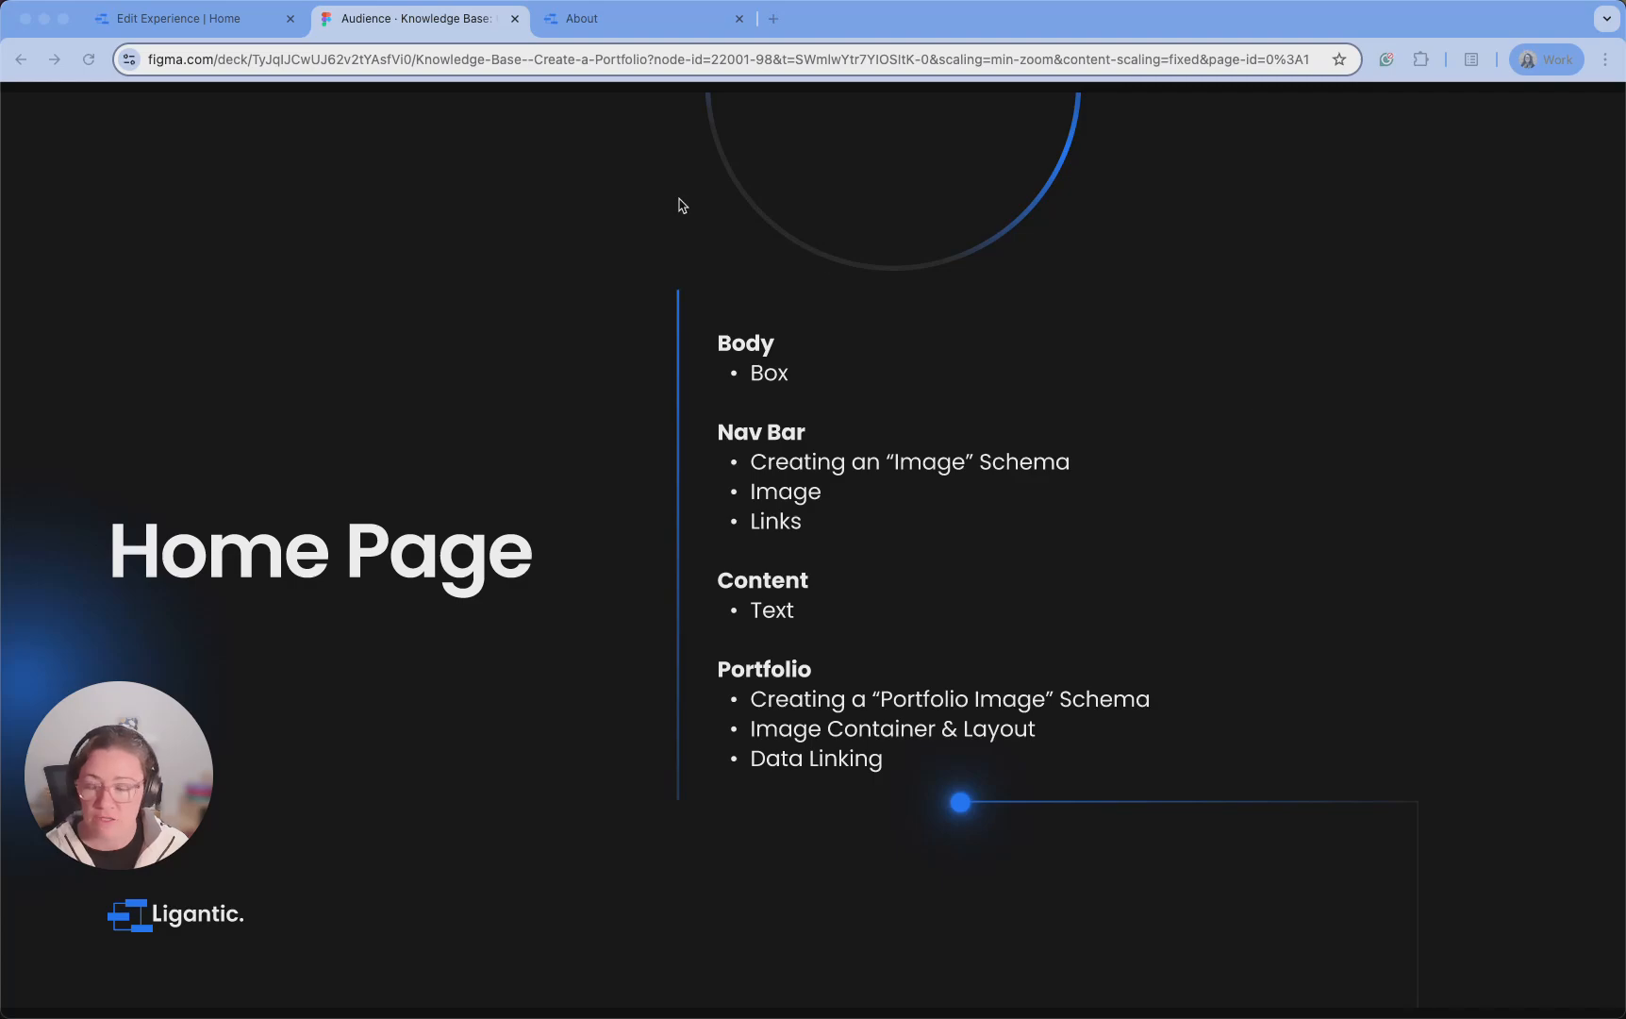
{"action": "left_click", "coordinate": [206, 19]}
{"action": "left_click", "coordinate": [582, 23]}
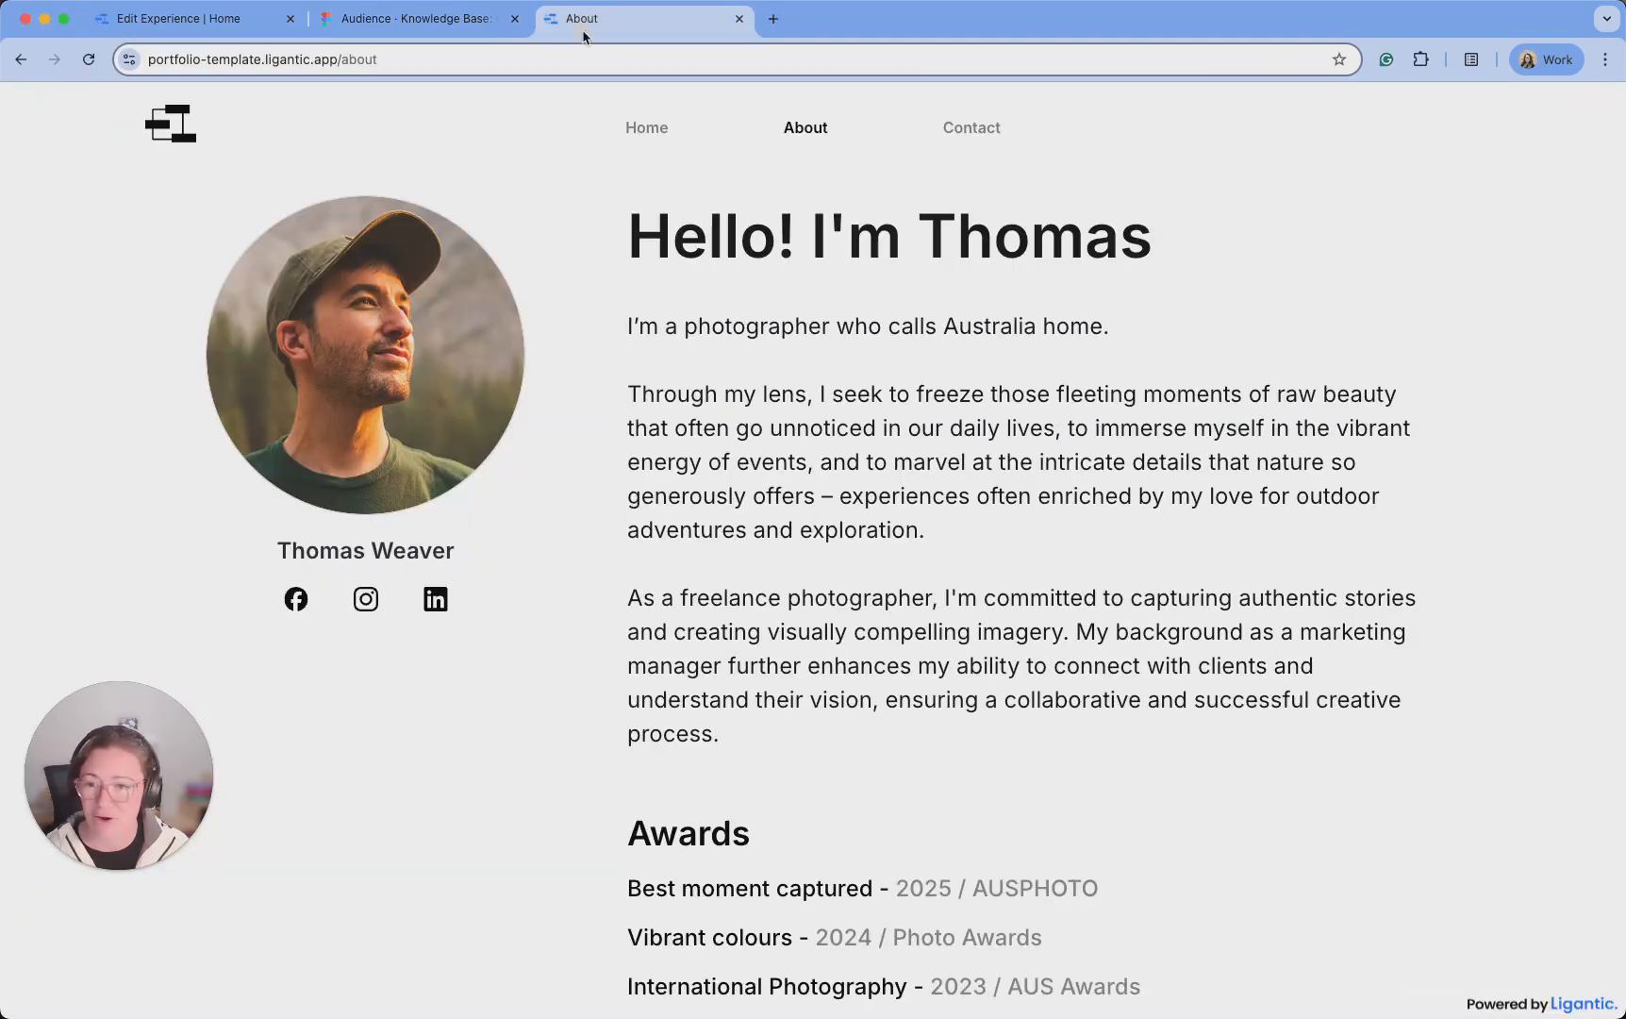
{"action": "left_click", "coordinate": [647, 128]}
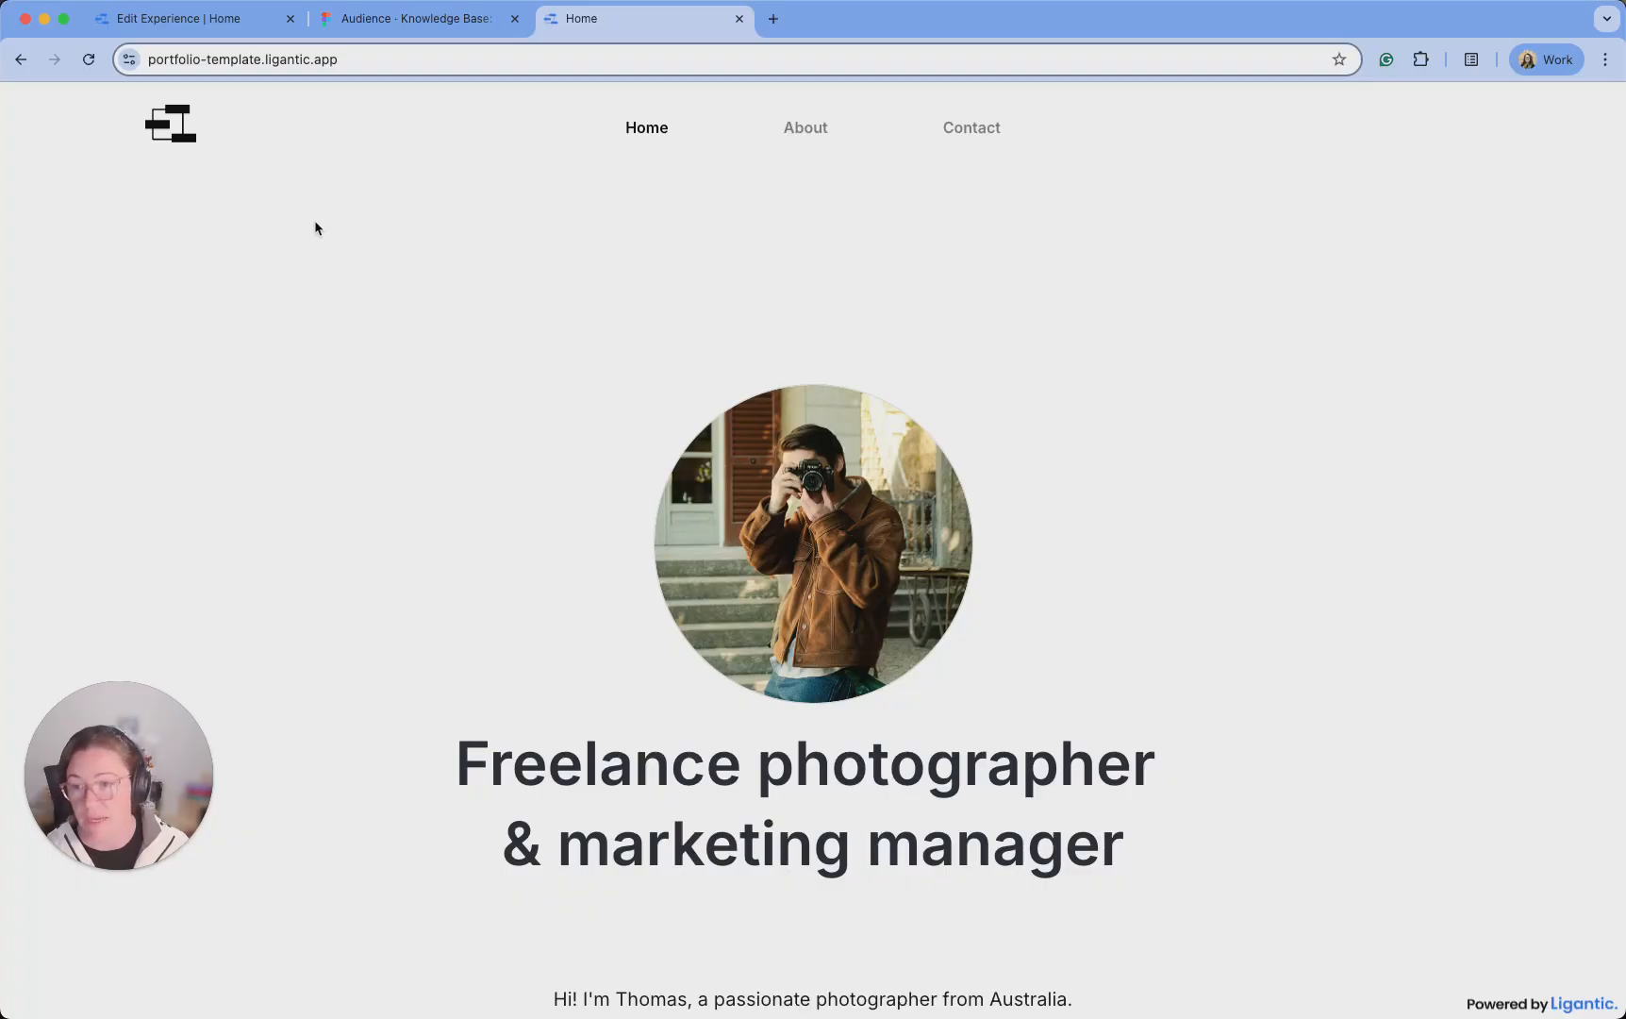
Return to the Ligantic experience editor and set the box's Grow size value to 1
{"action": "left_click", "coordinate": [217, 16]}
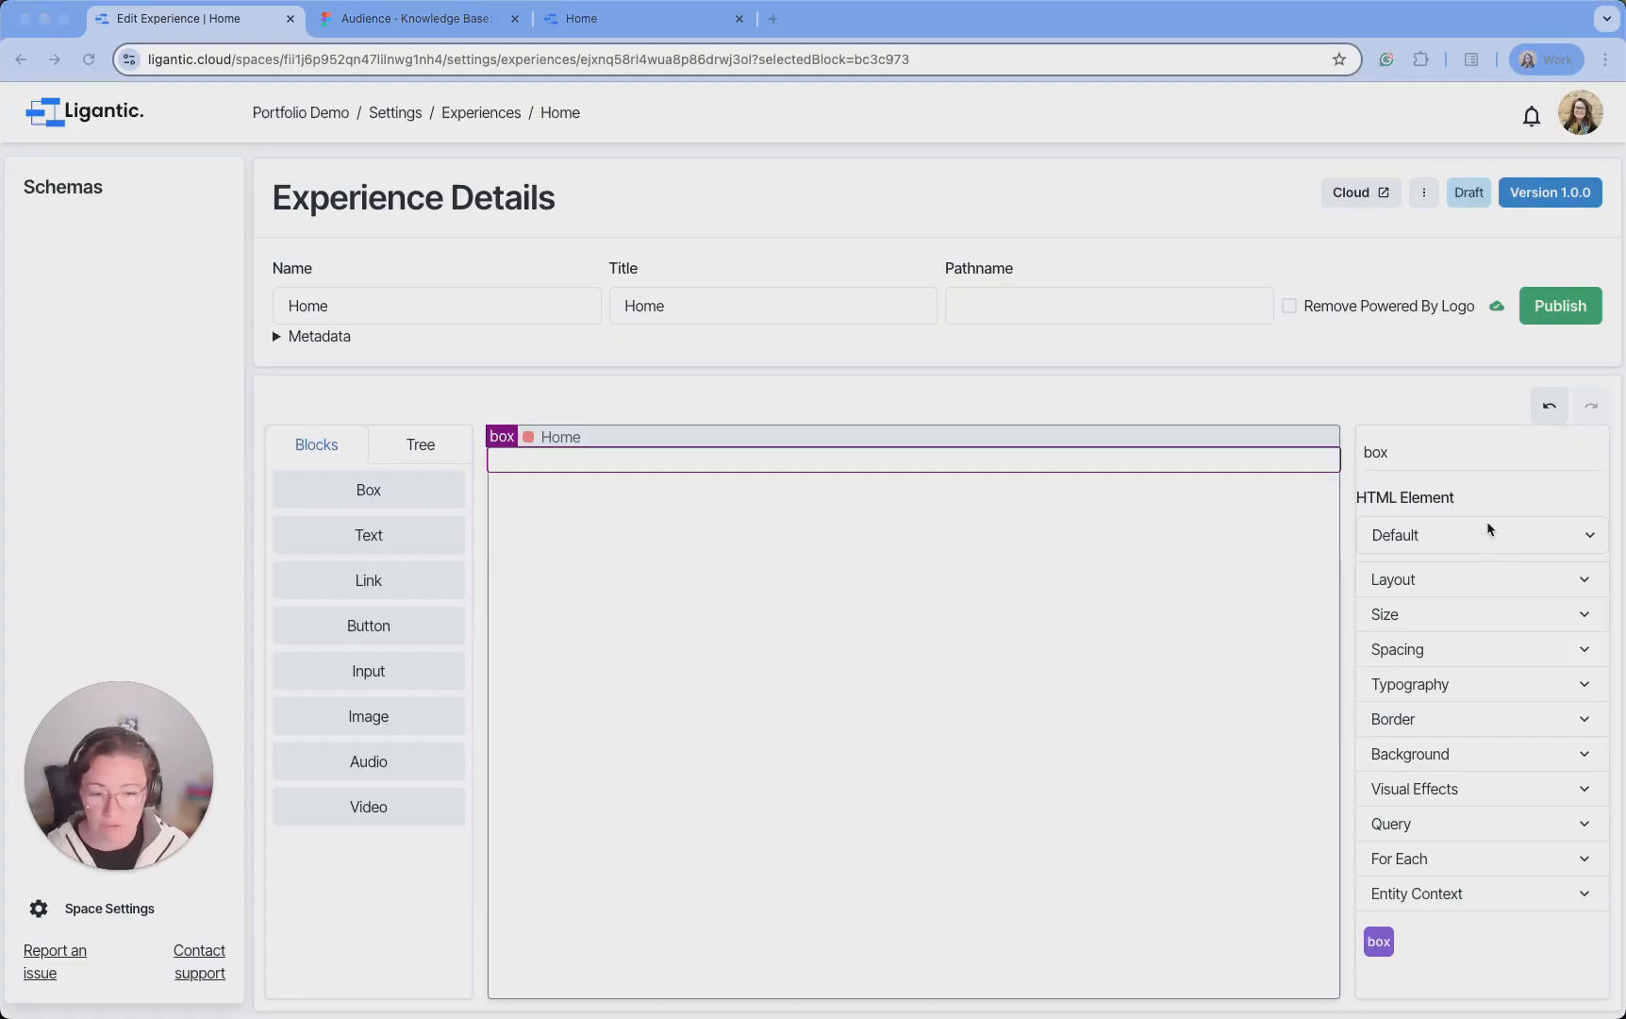
{"action": "left_click", "coordinate": [1468, 613]}
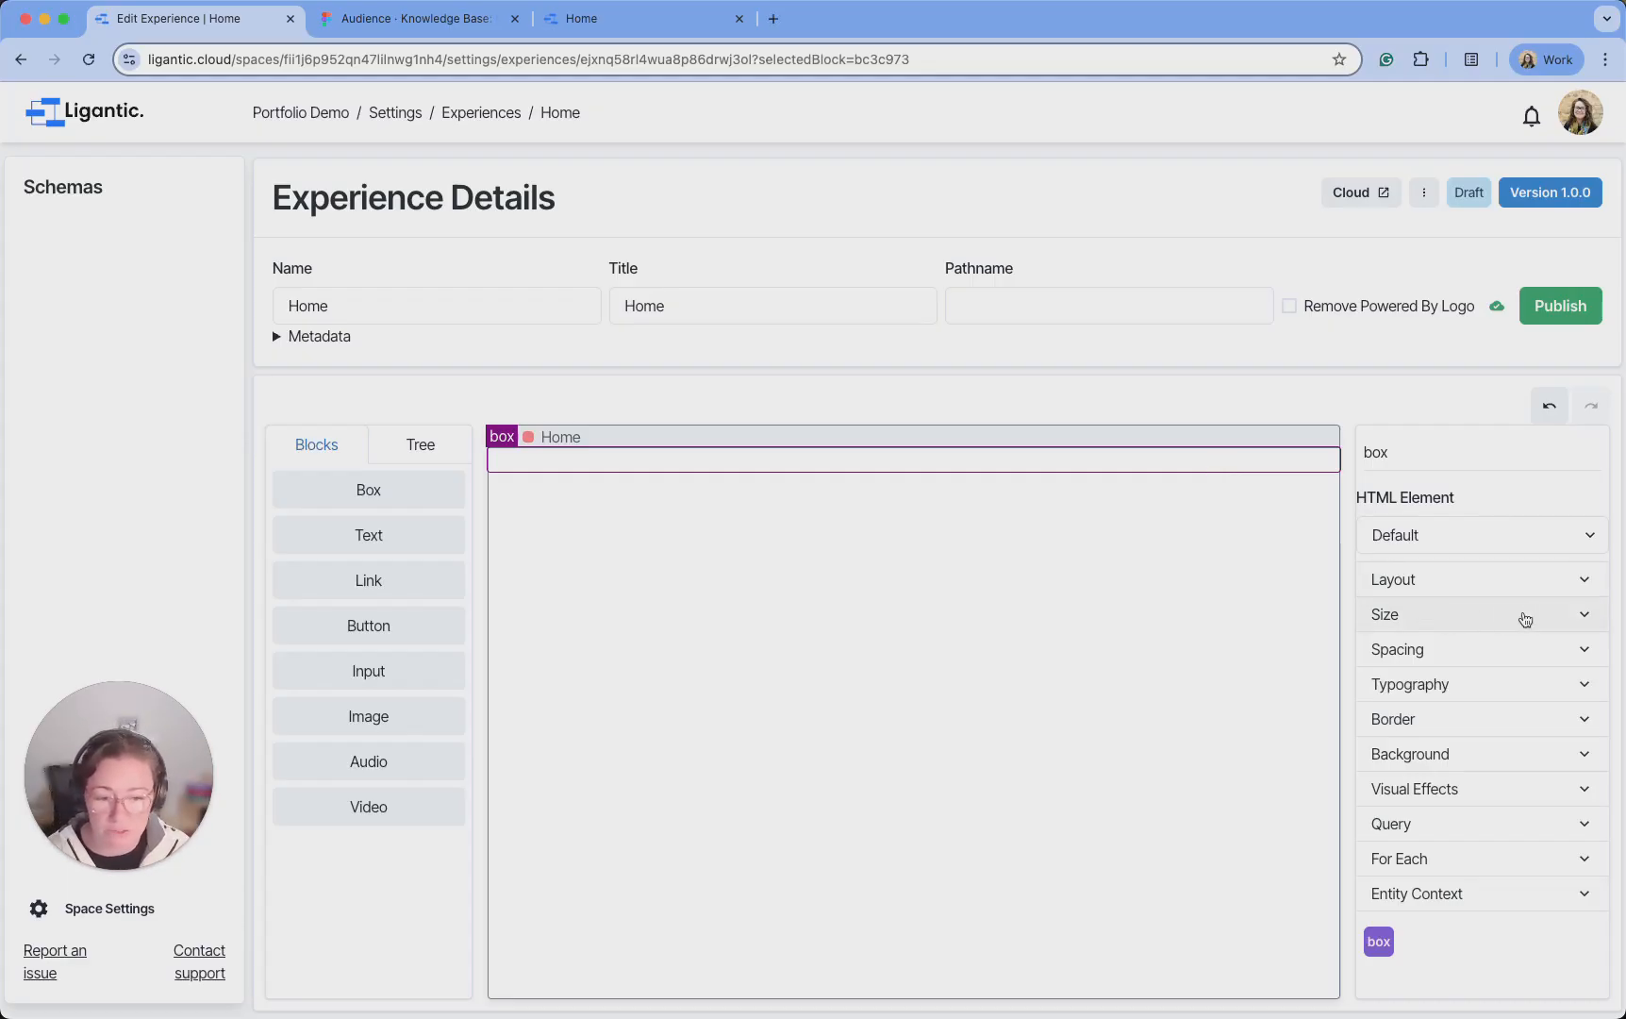
{"action": "left_click", "coordinate": [1574, 616]}
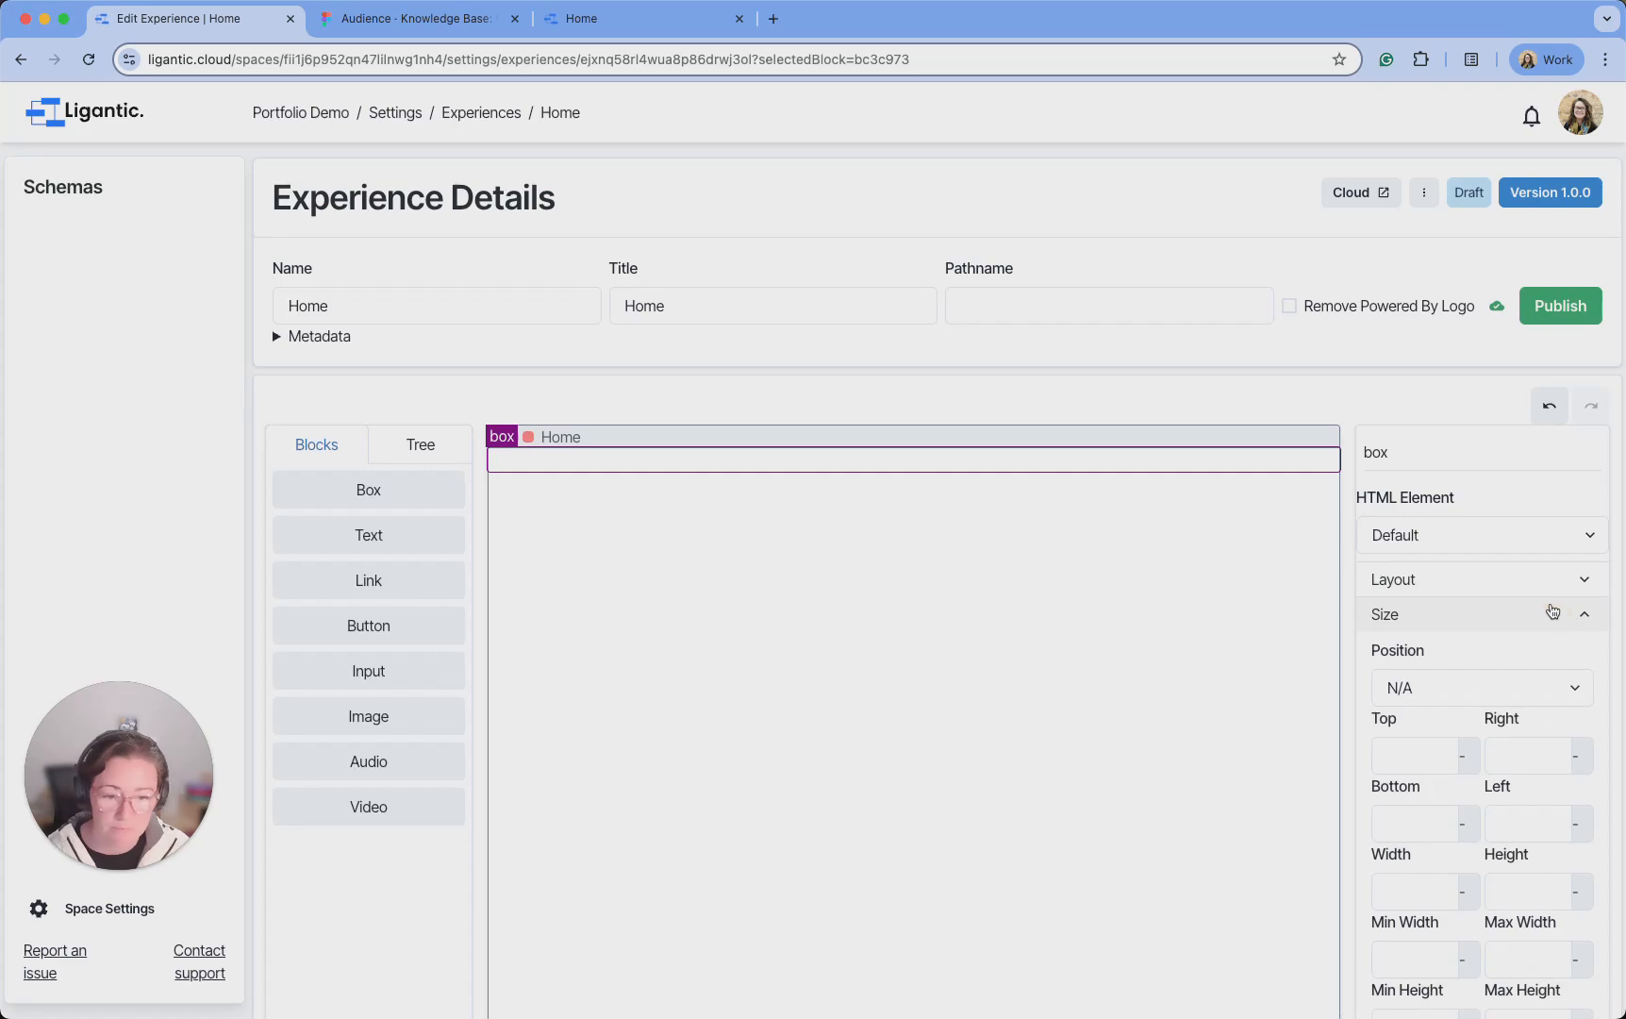
{"action": "scroll", "coordinate": [1552, 604], "scroll_direction": "down", "scroll_amount": 3}
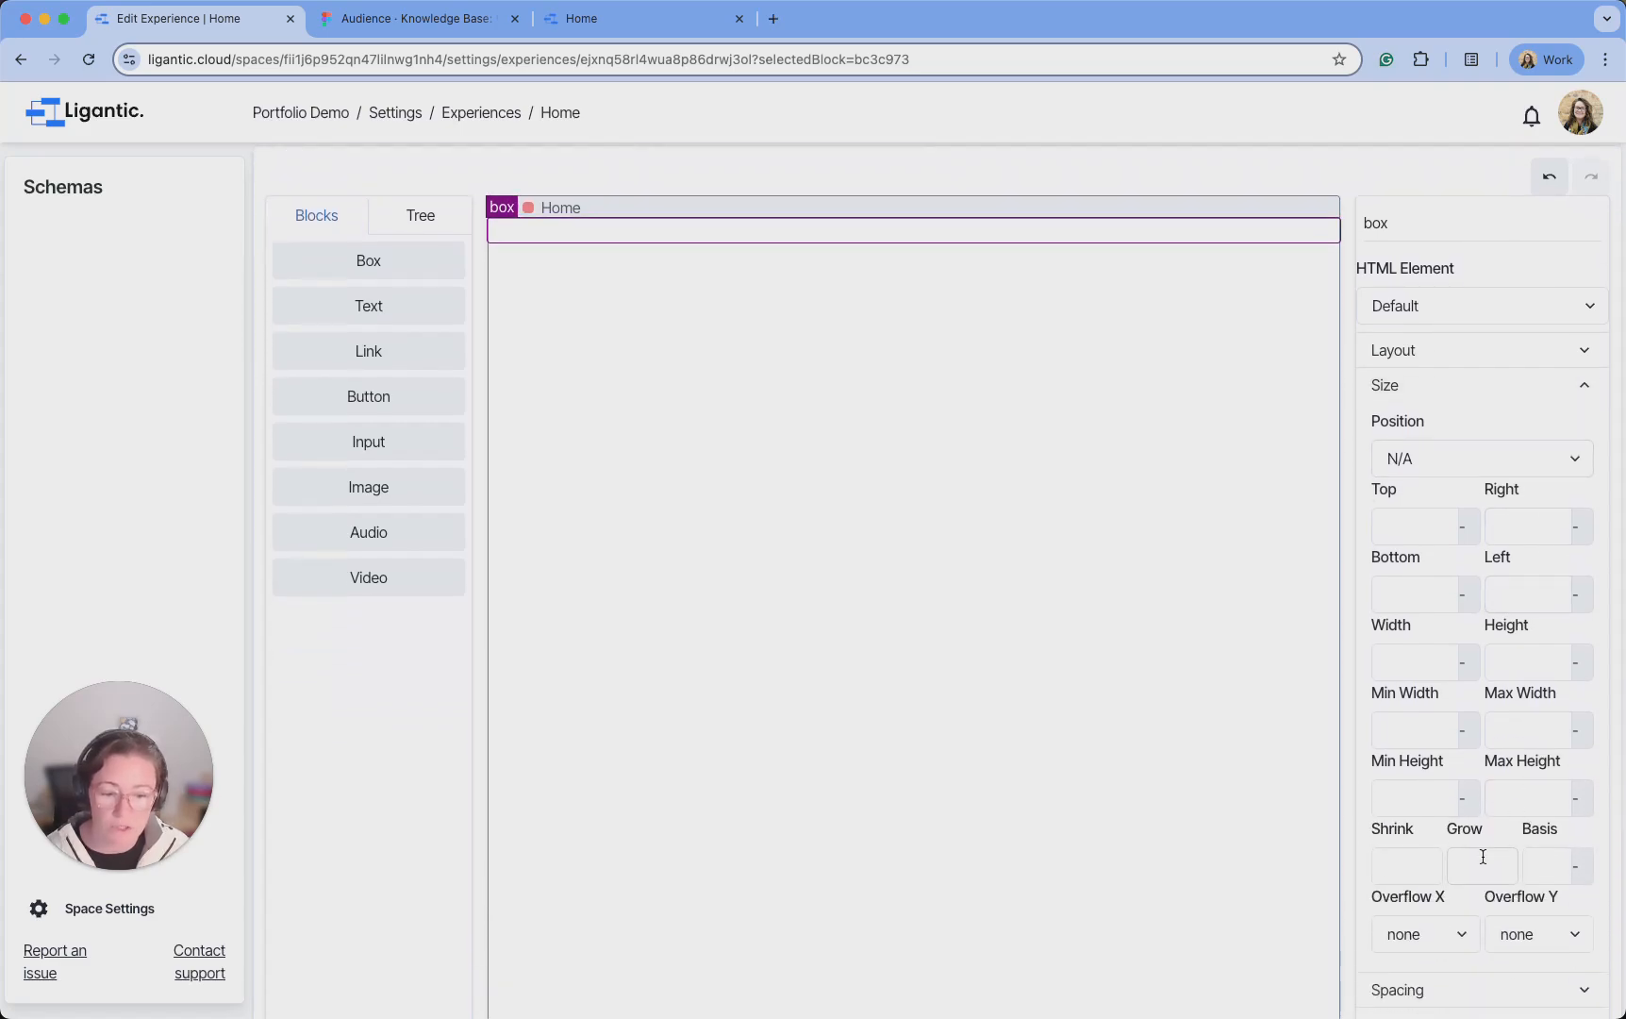
{"action": "left_click", "coordinate": [1485, 857]}
{"action": "type", "text": "1"}
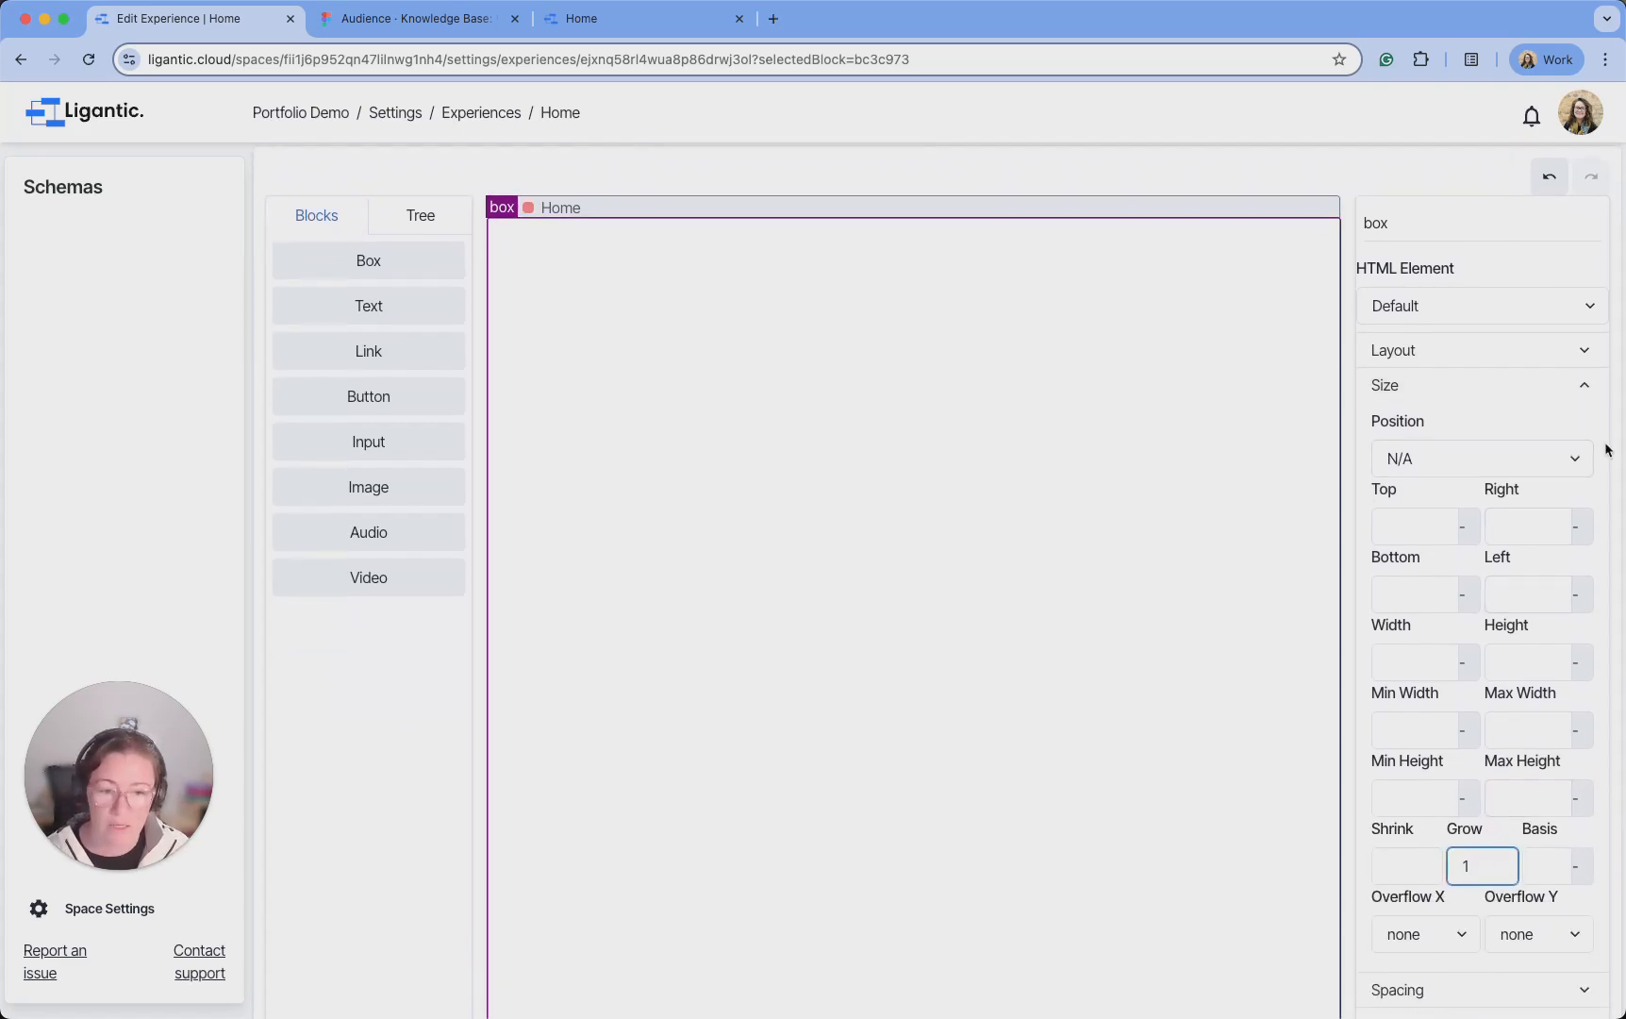
{"action": "left_click", "coordinate": [1580, 394]}
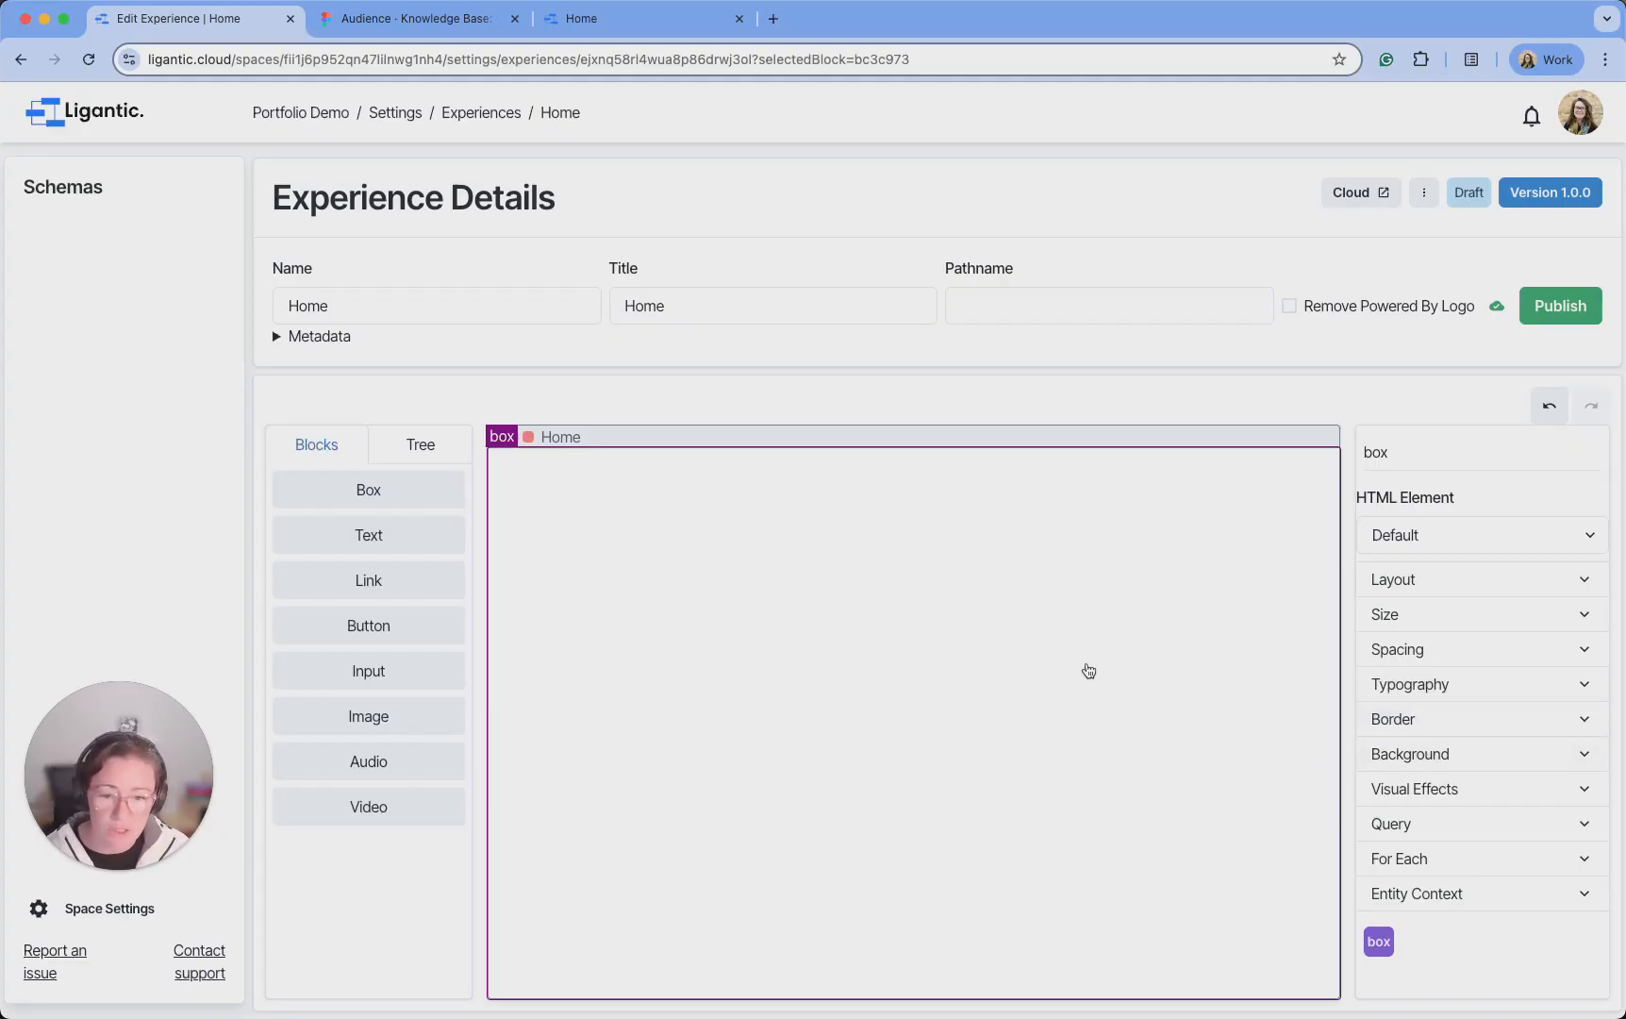
Check the template site's background and add a color background of #FFF to the box
{"action": "left_click", "coordinate": [1572, 764]}
{"action": "left_click", "coordinate": [572, 17]}
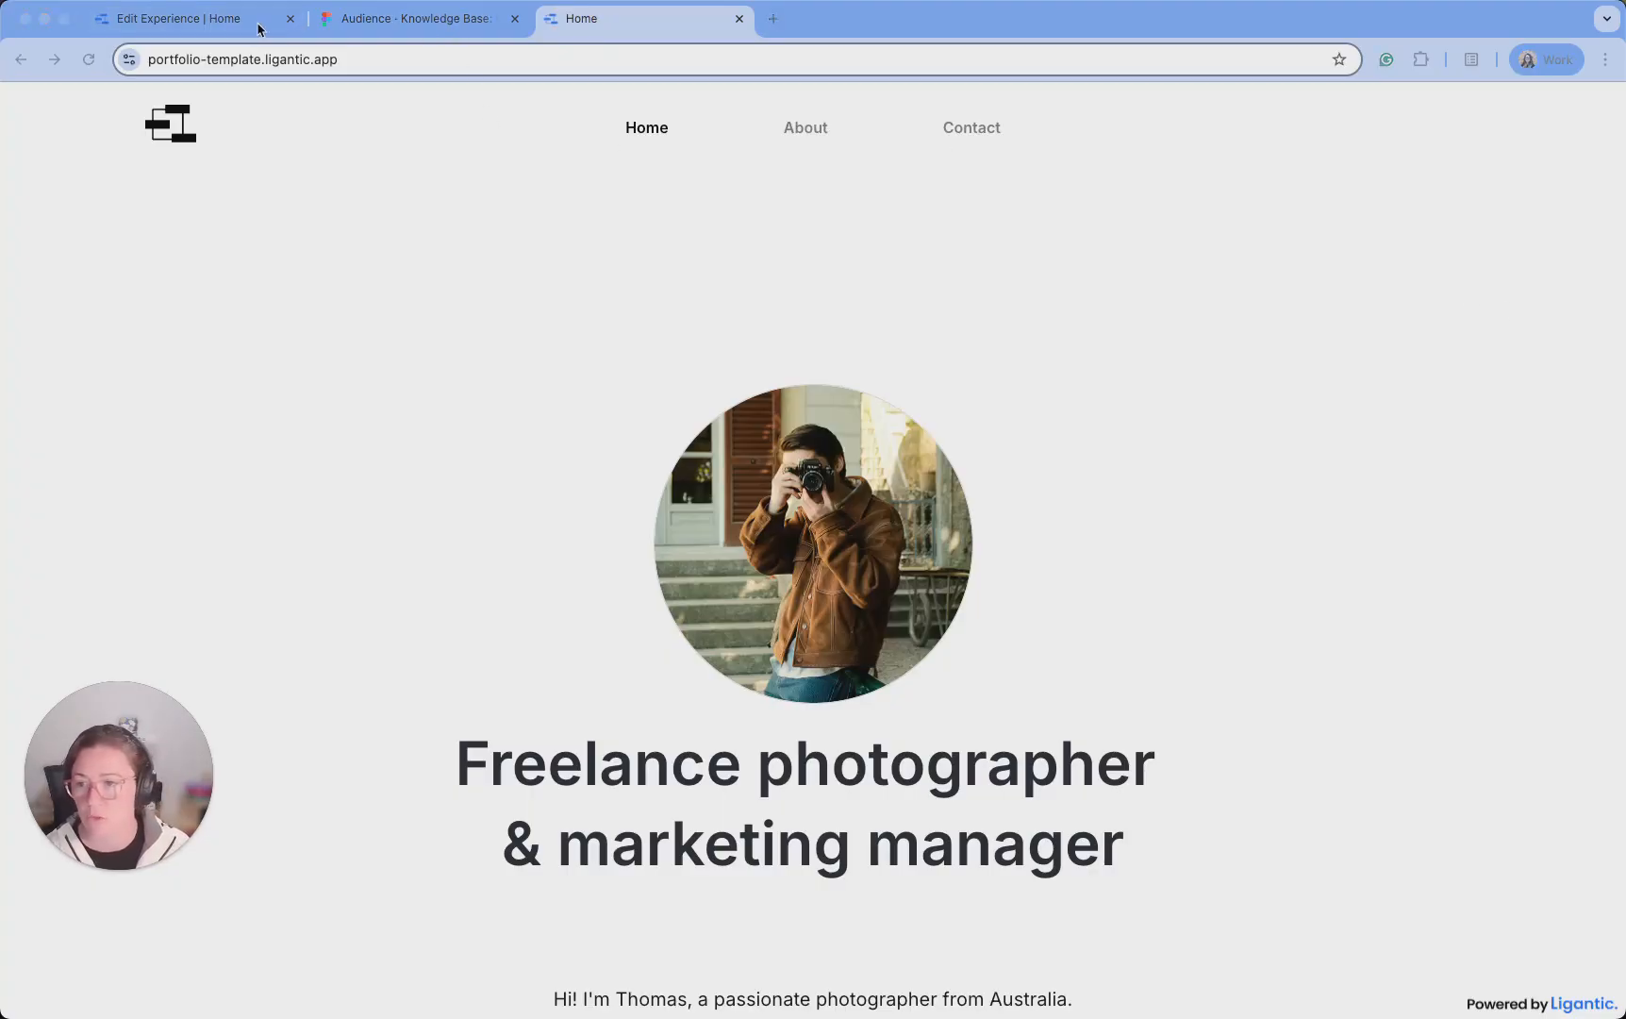
{"action": "left_click", "coordinate": [250, 29]}
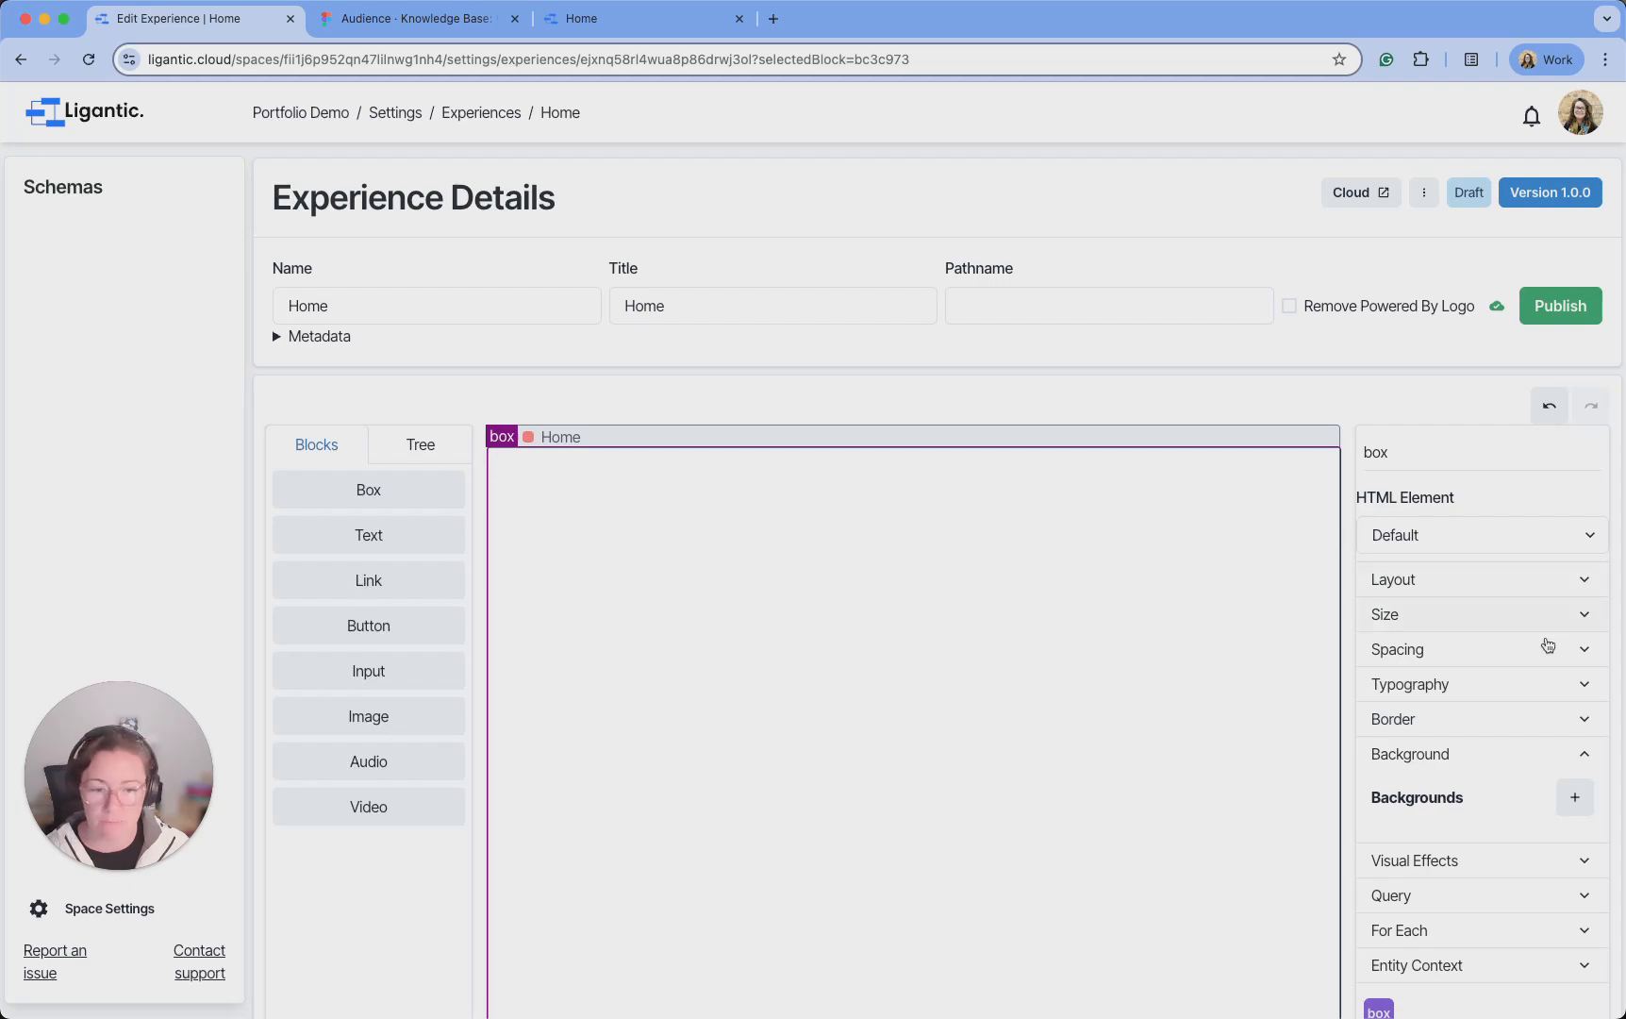
{"action": "scroll", "coordinate": [1566, 717], "scroll_direction": "down", "scroll_amount": 1}
{"action": "left_click", "coordinate": [1576, 760]}
{"action": "scroll", "coordinate": [1089, 719], "scroll_direction": "down", "scroll_amount": 1}
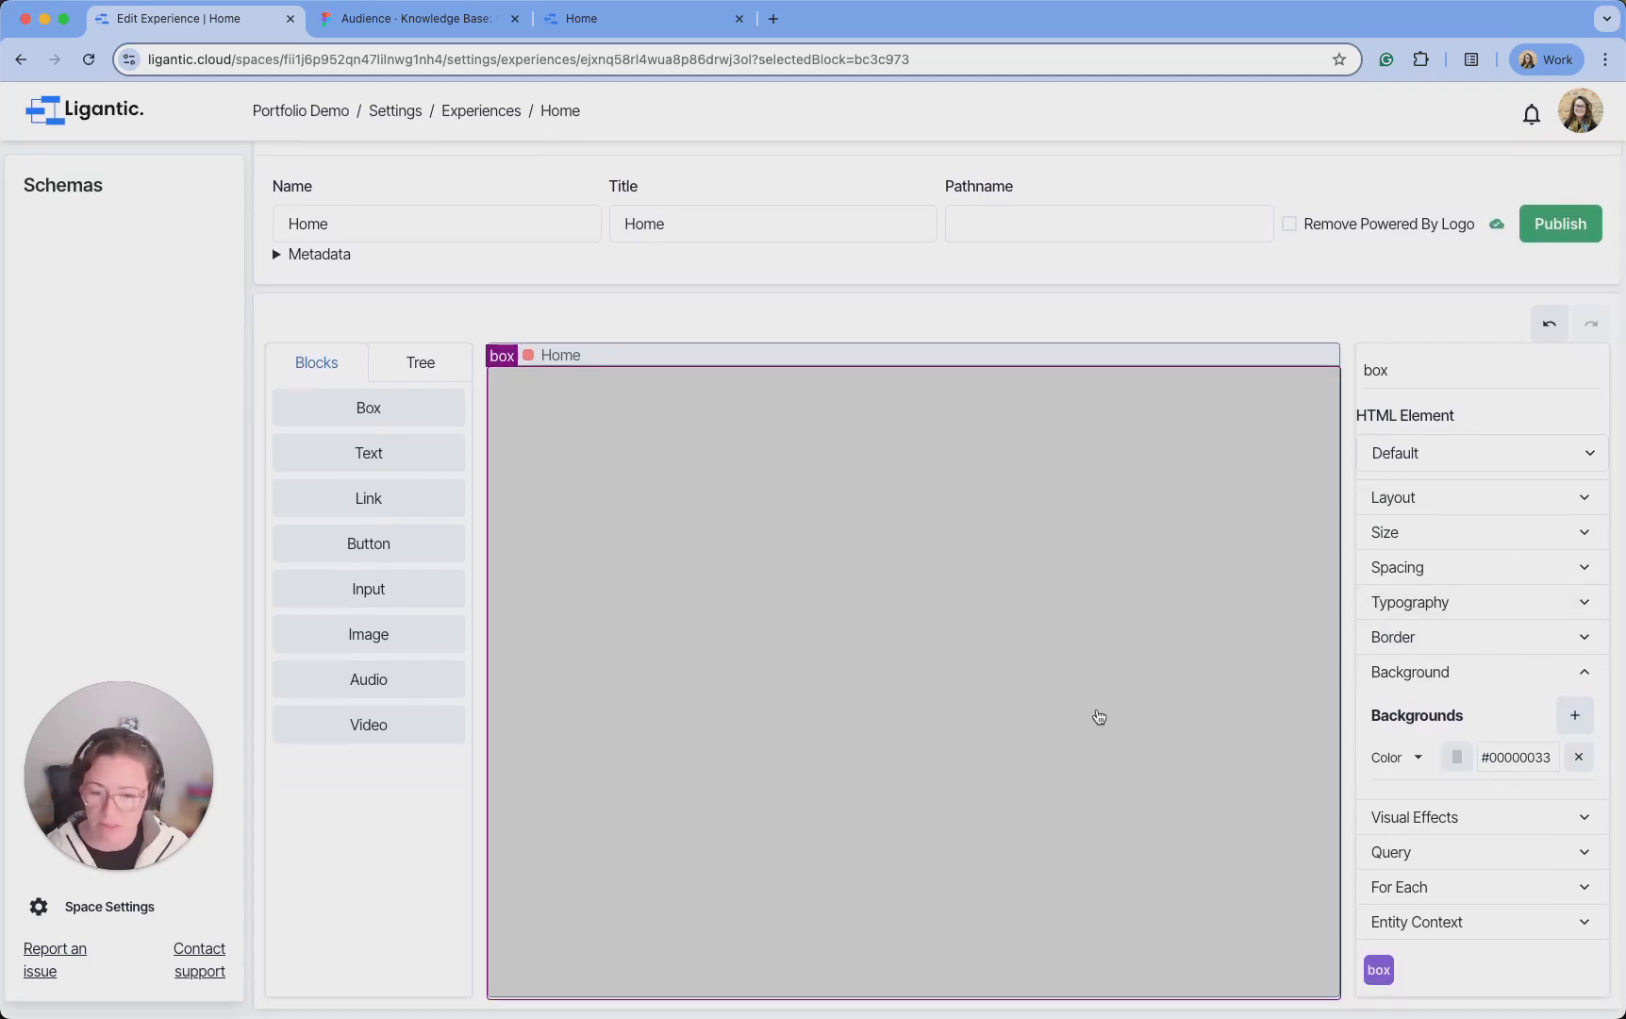
{"action": "left_click", "coordinate": [1492, 761]}
{"action": "left_click_drag", "start_coordinate": [1493, 762], "coordinate": [1569, 761]}
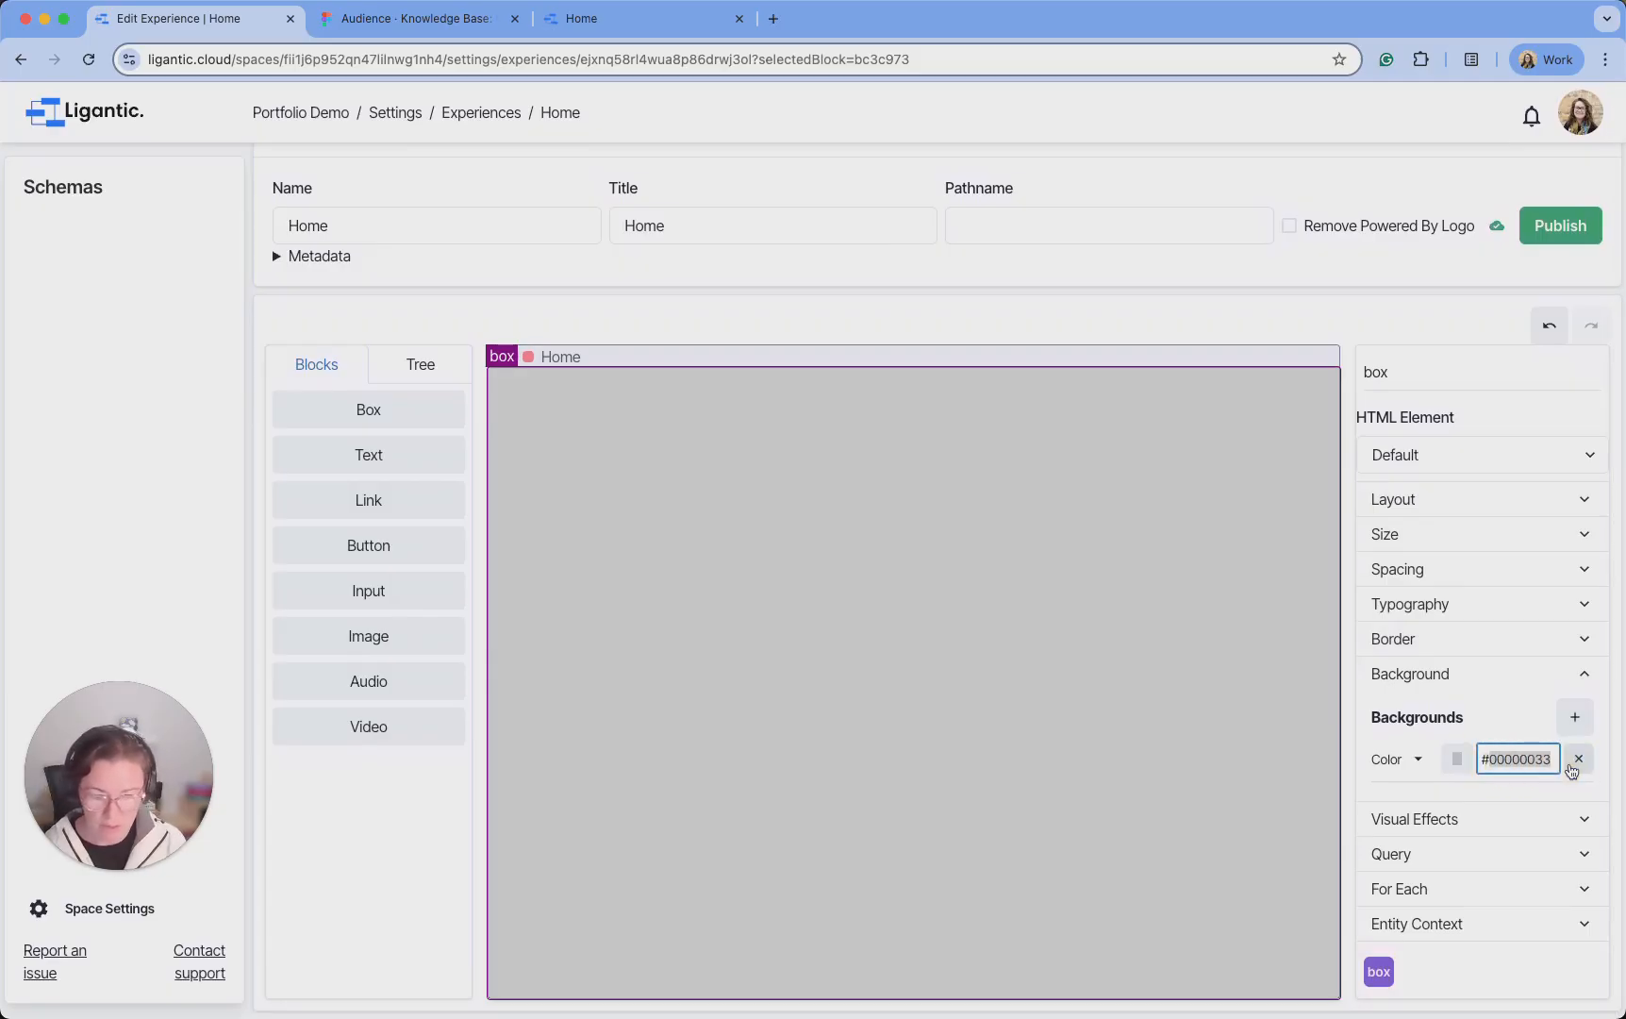
{"action": "type", "text": "#FFF"}
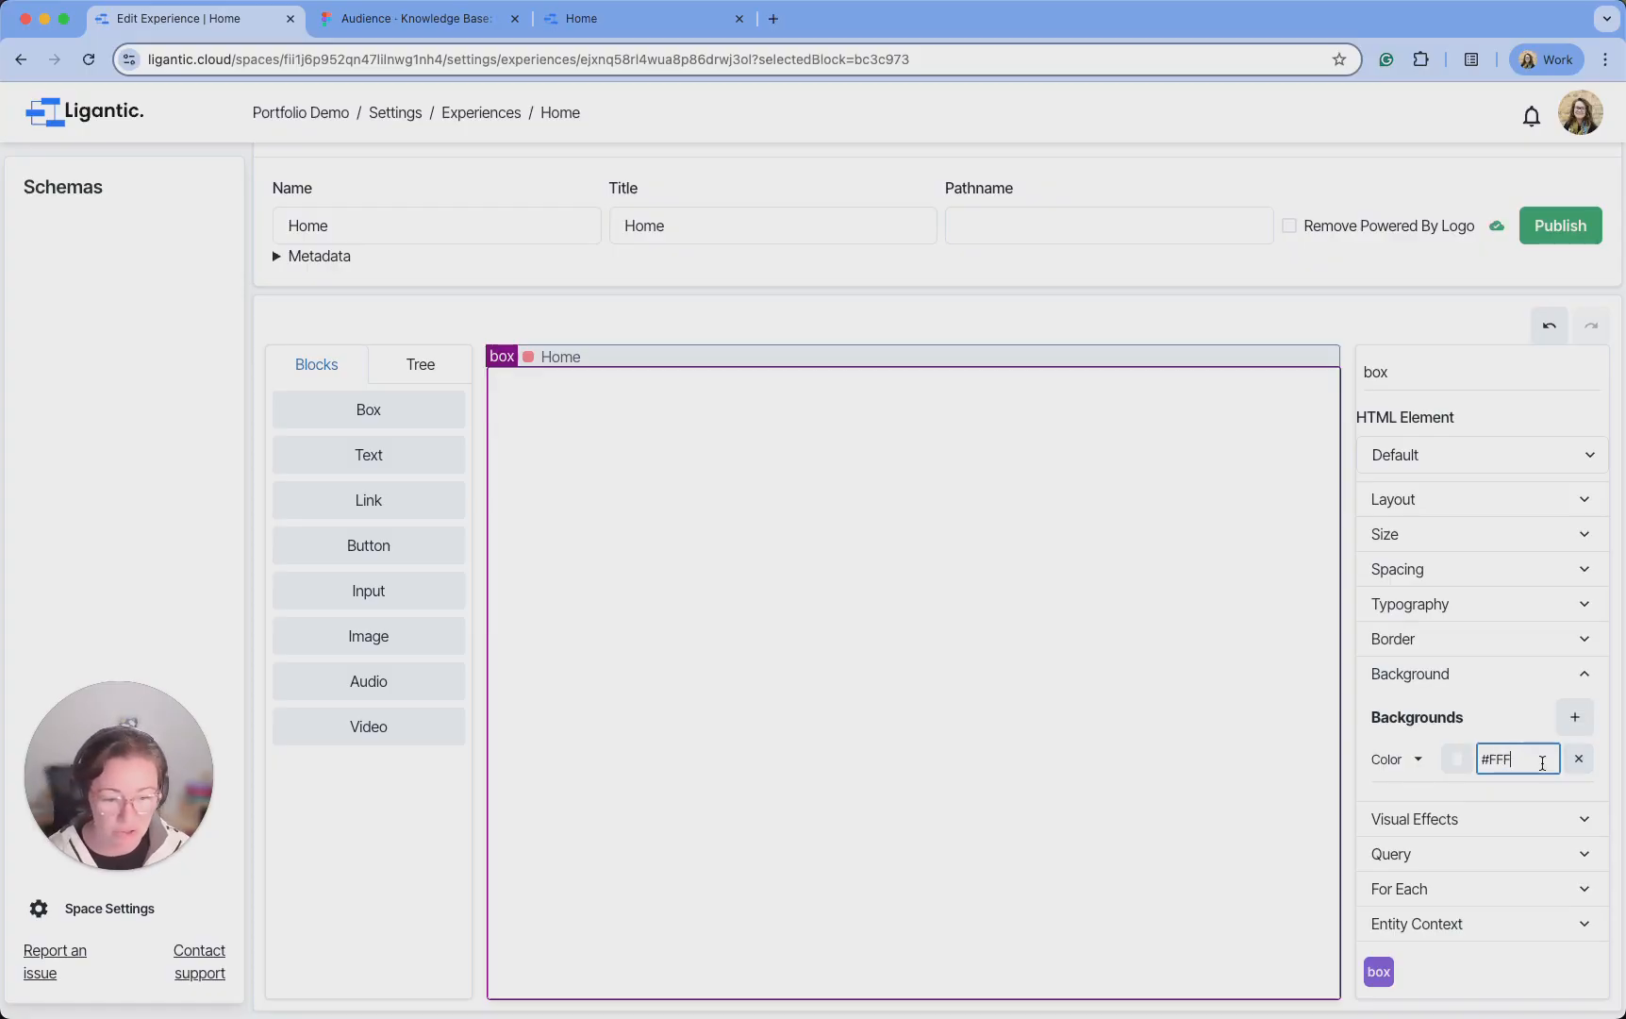
Examine the hex, RGBA and HSLA entry modes in the box background's color picker without changing the color
{"action": "left_click", "coordinate": [1457, 761]}
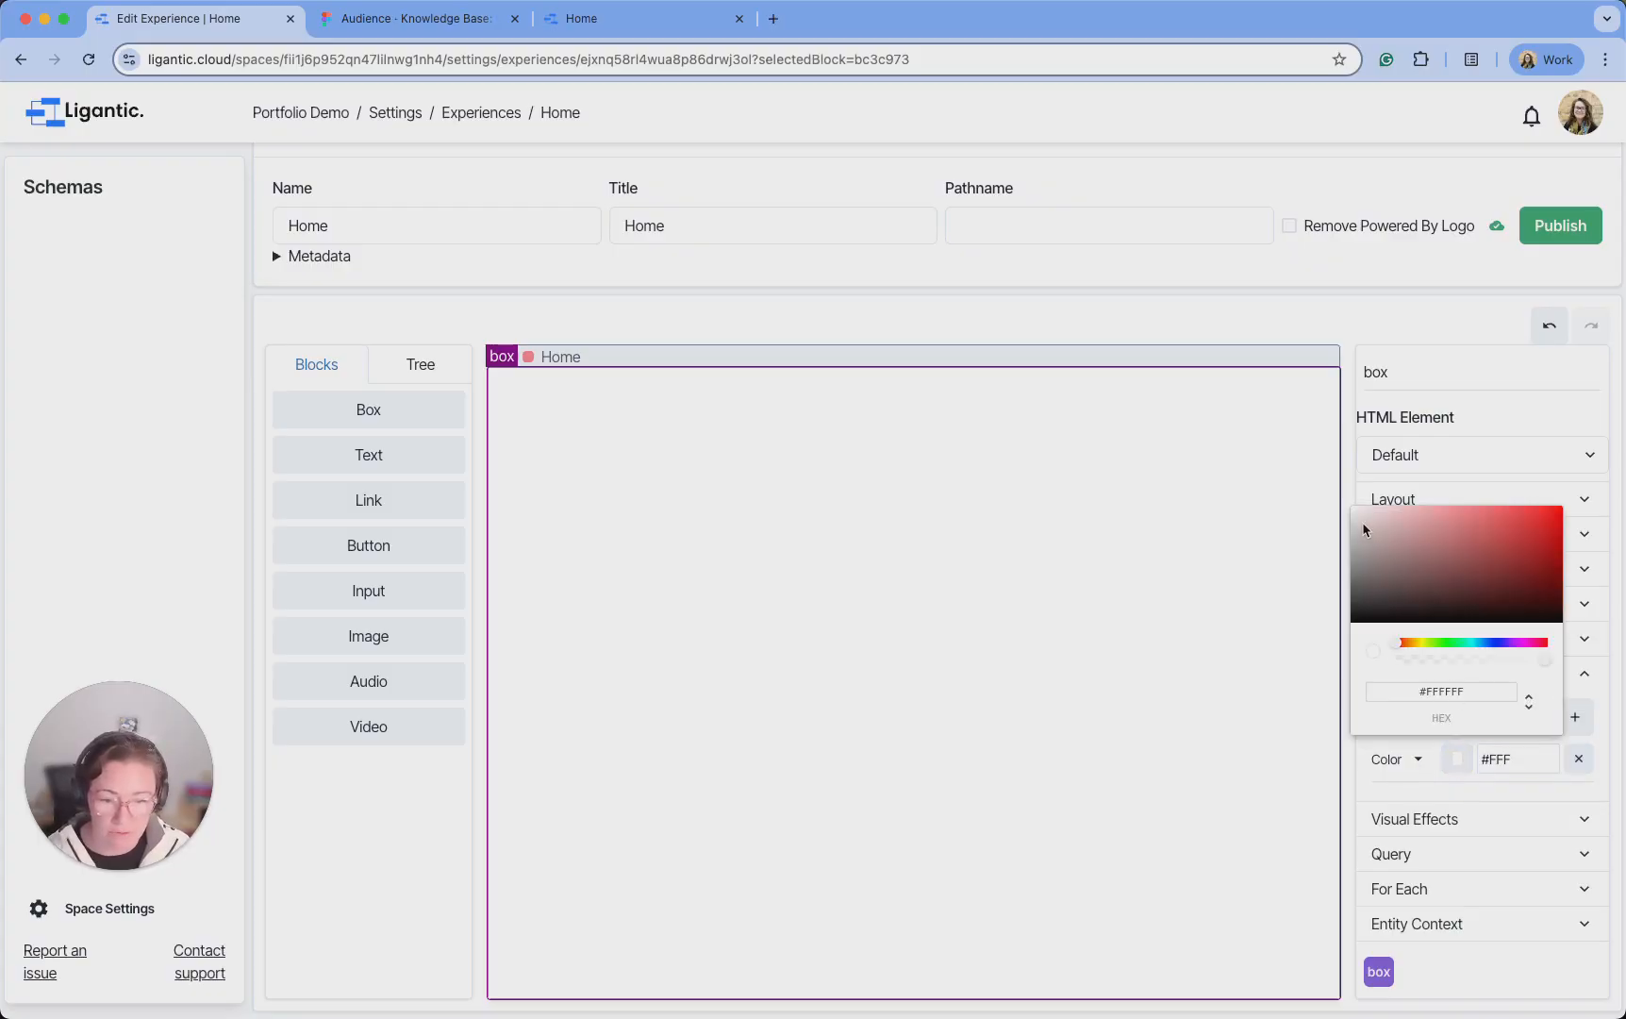
{"action": "left_click", "coordinate": [1530, 710]}
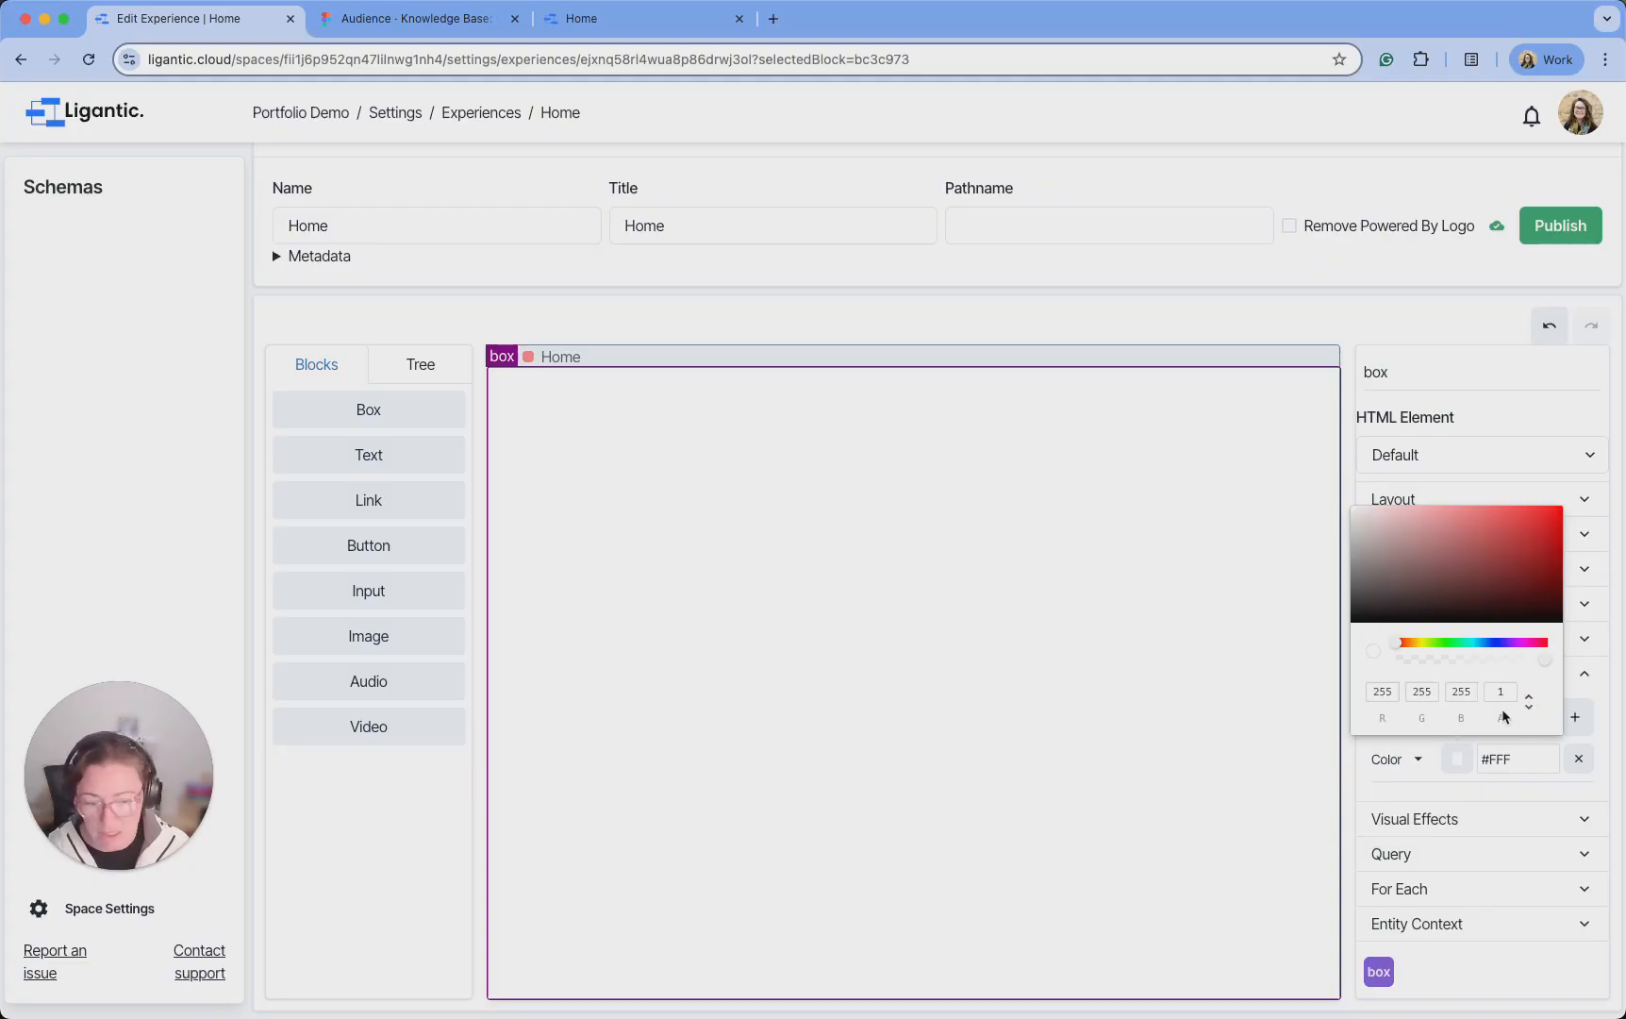
{"action": "left_click", "coordinate": [1528, 711]}
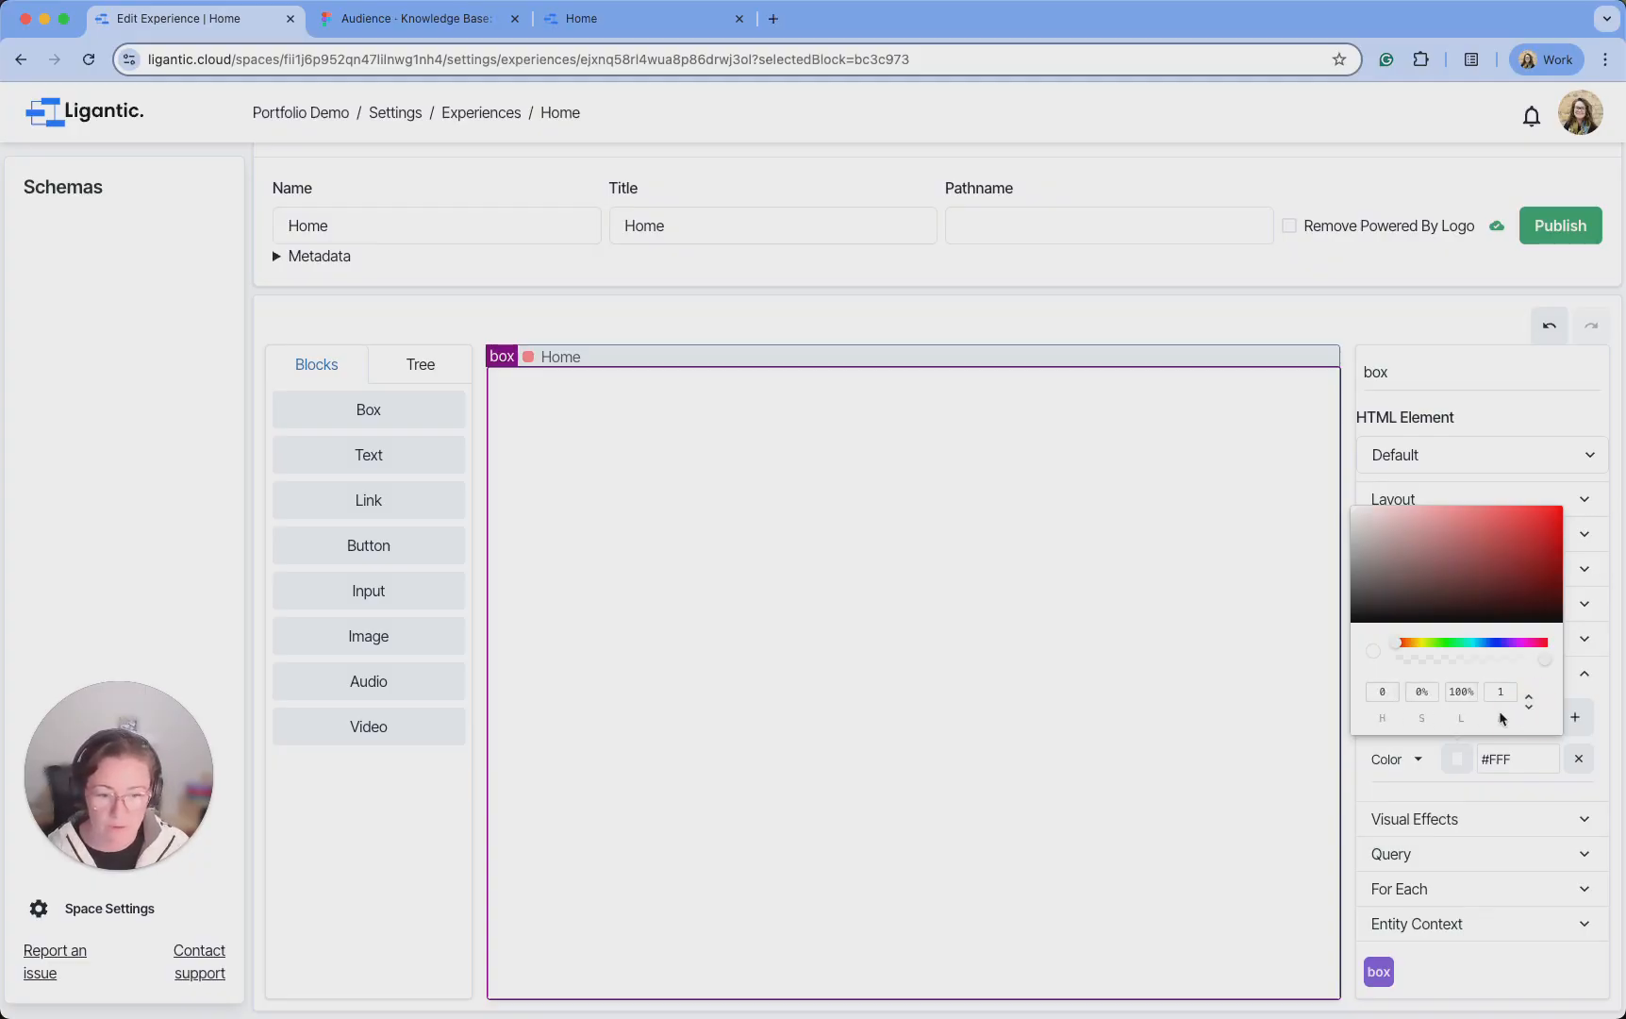
{"action": "left_click", "coordinate": [1529, 708]}
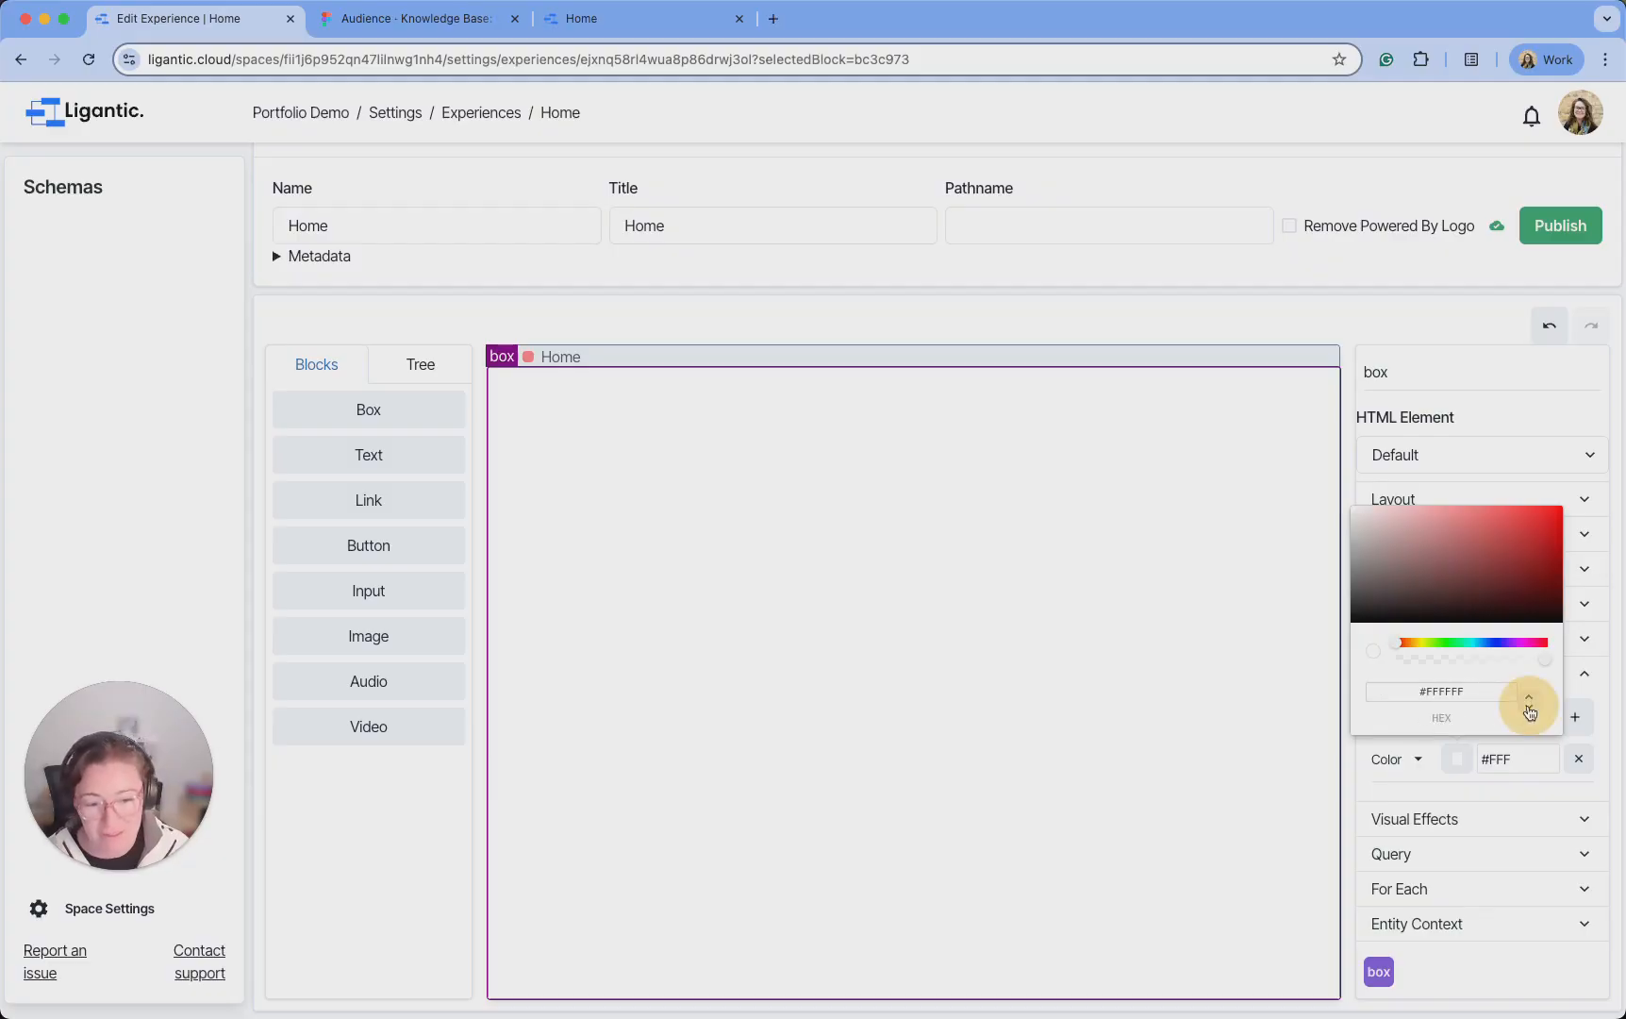
{"action": "left_click", "coordinate": [1487, 691]}
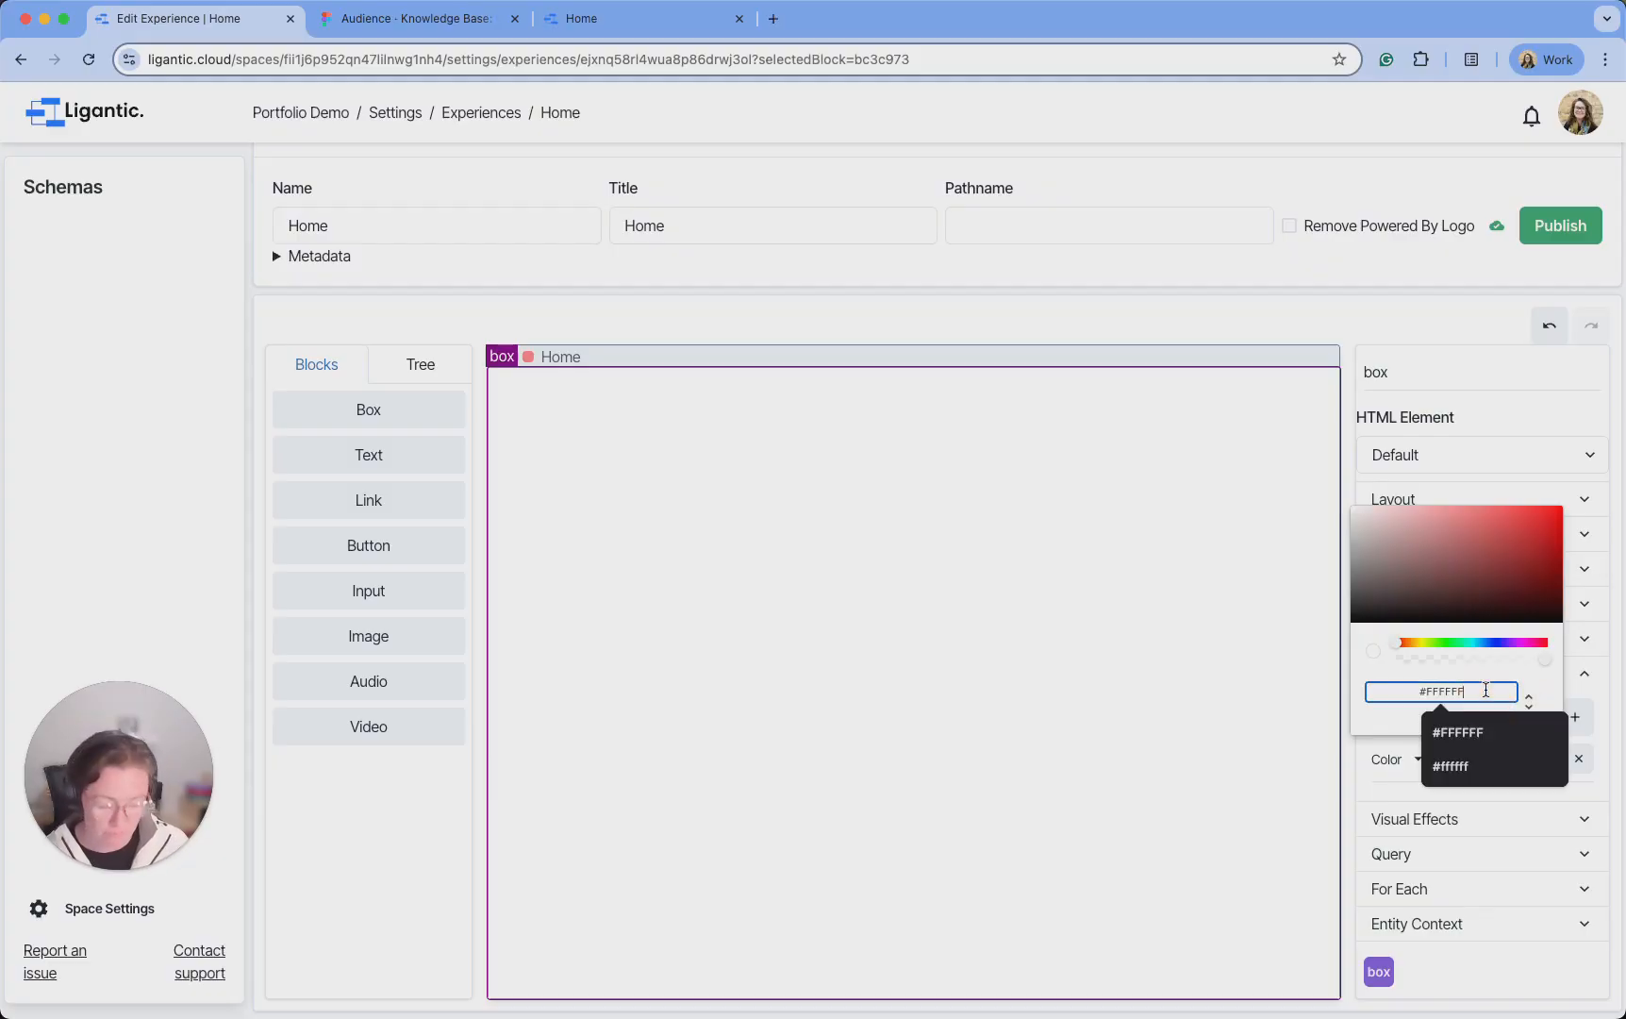
{"action": "left_click", "coordinate": [1373, 776]}
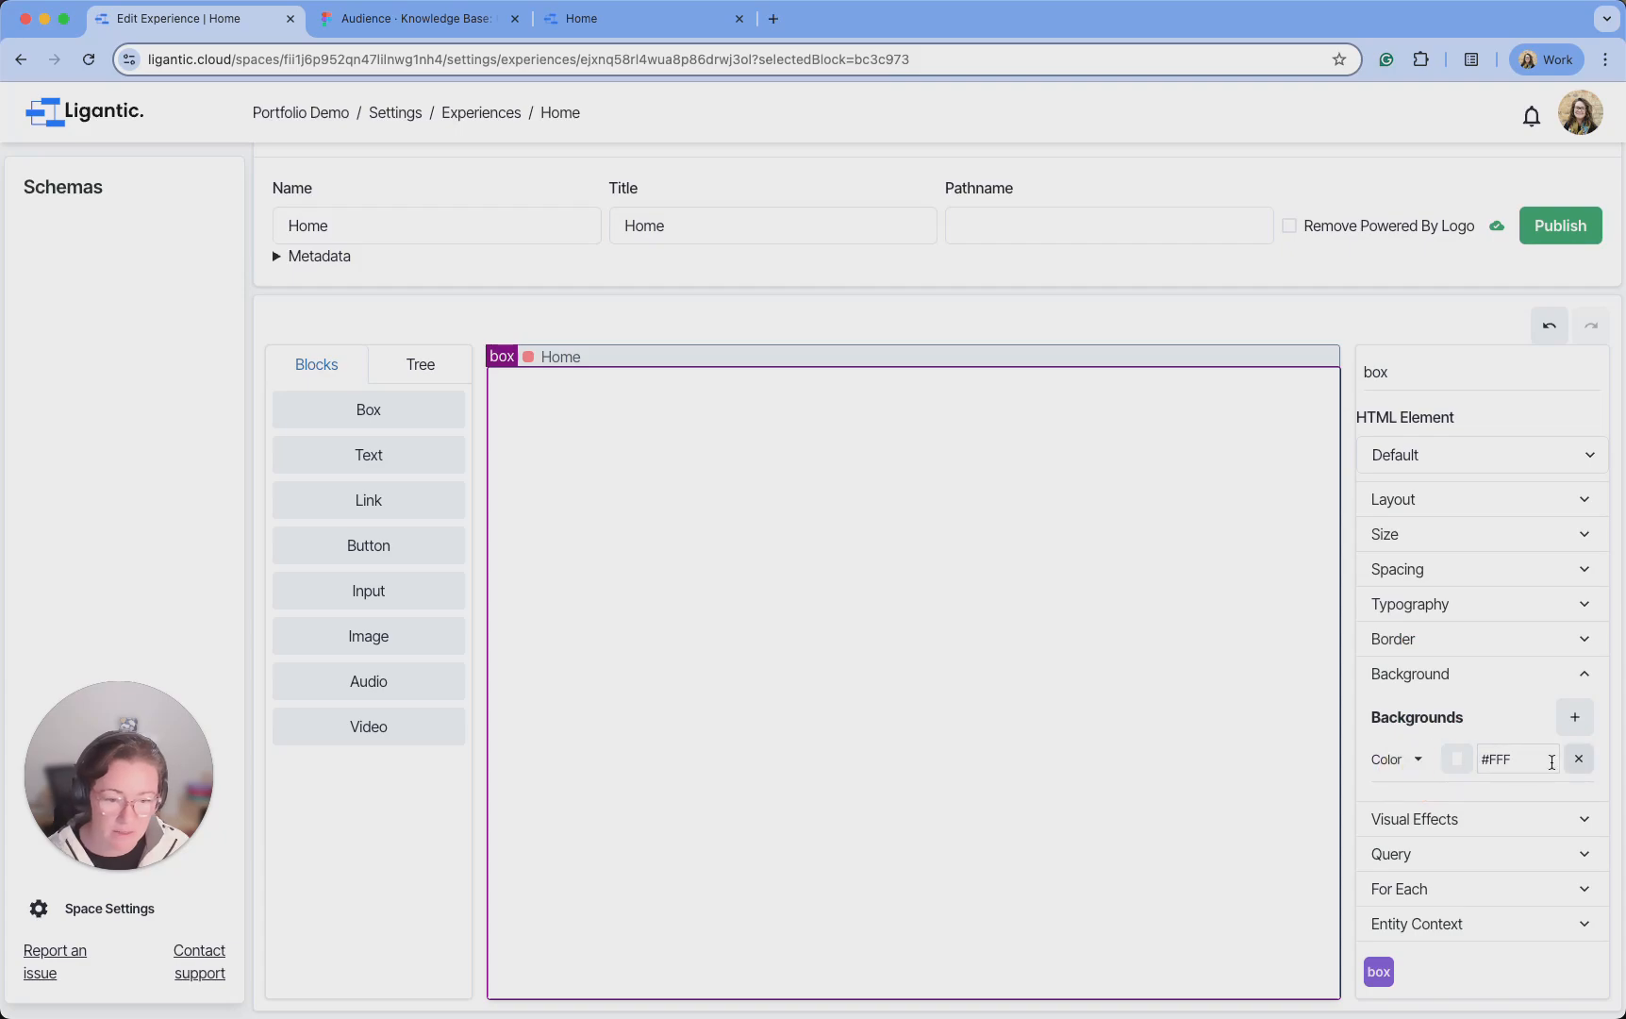
{"action": "left_click", "coordinate": [1520, 673]}
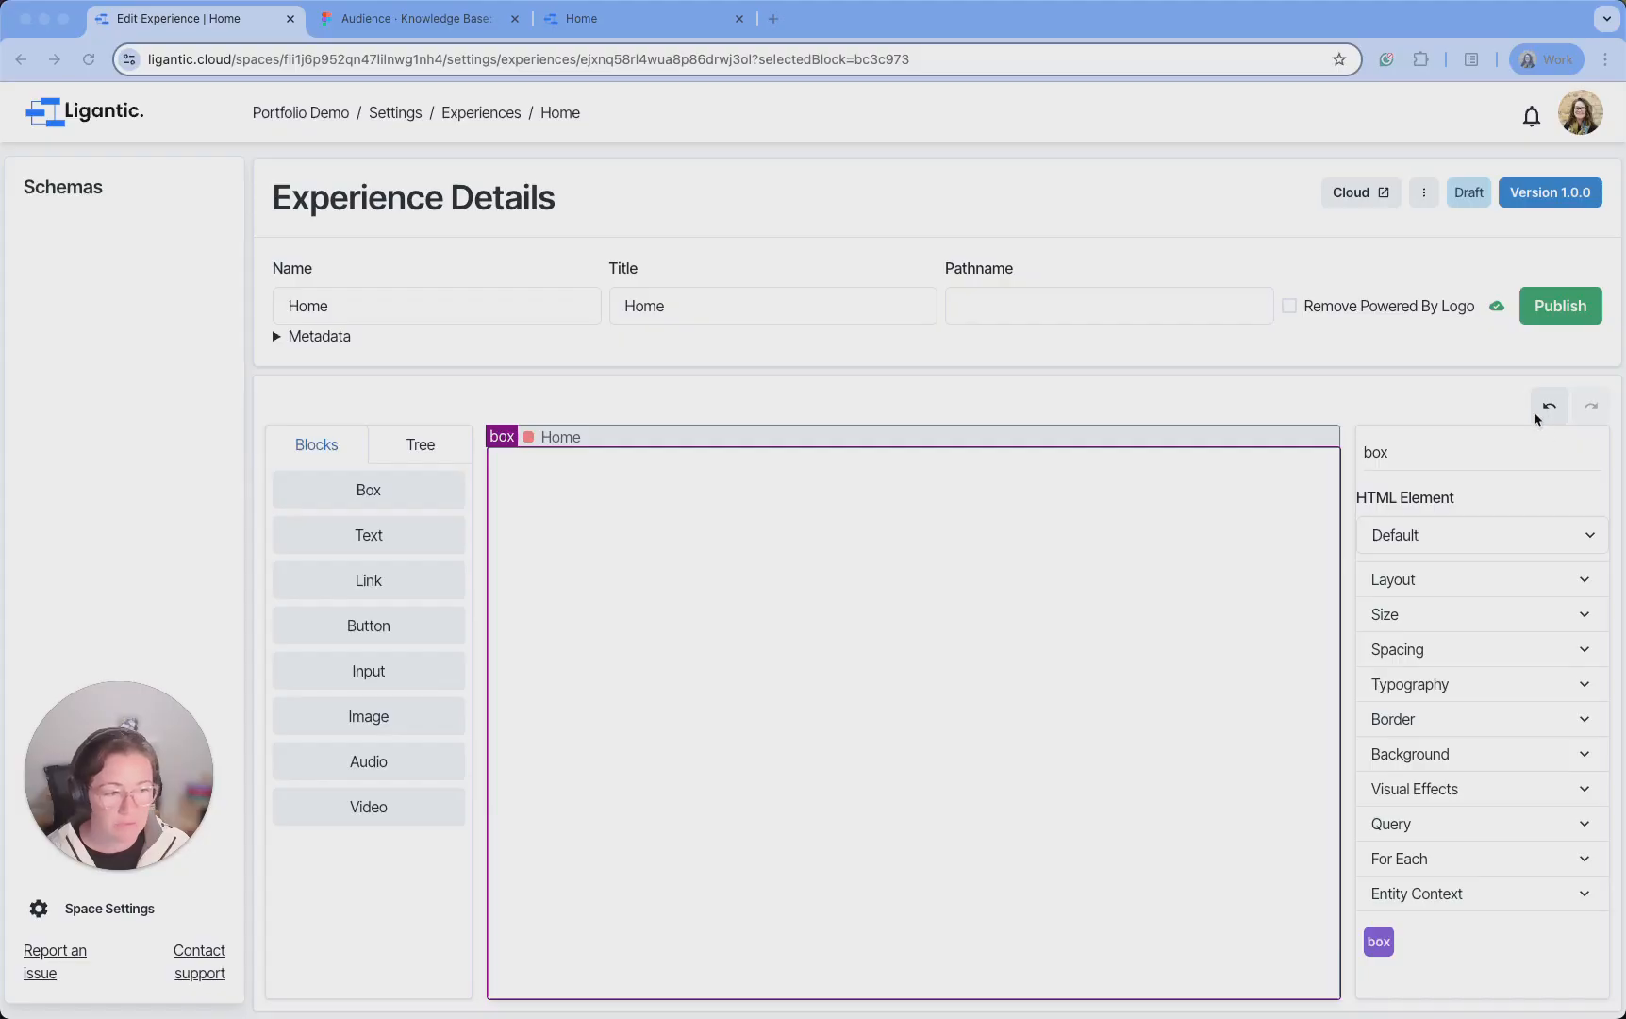
Check the navigation bar on the template's Home page and add a second Box block inside the existing box
{"action": "left_click", "coordinate": [608, 21]}
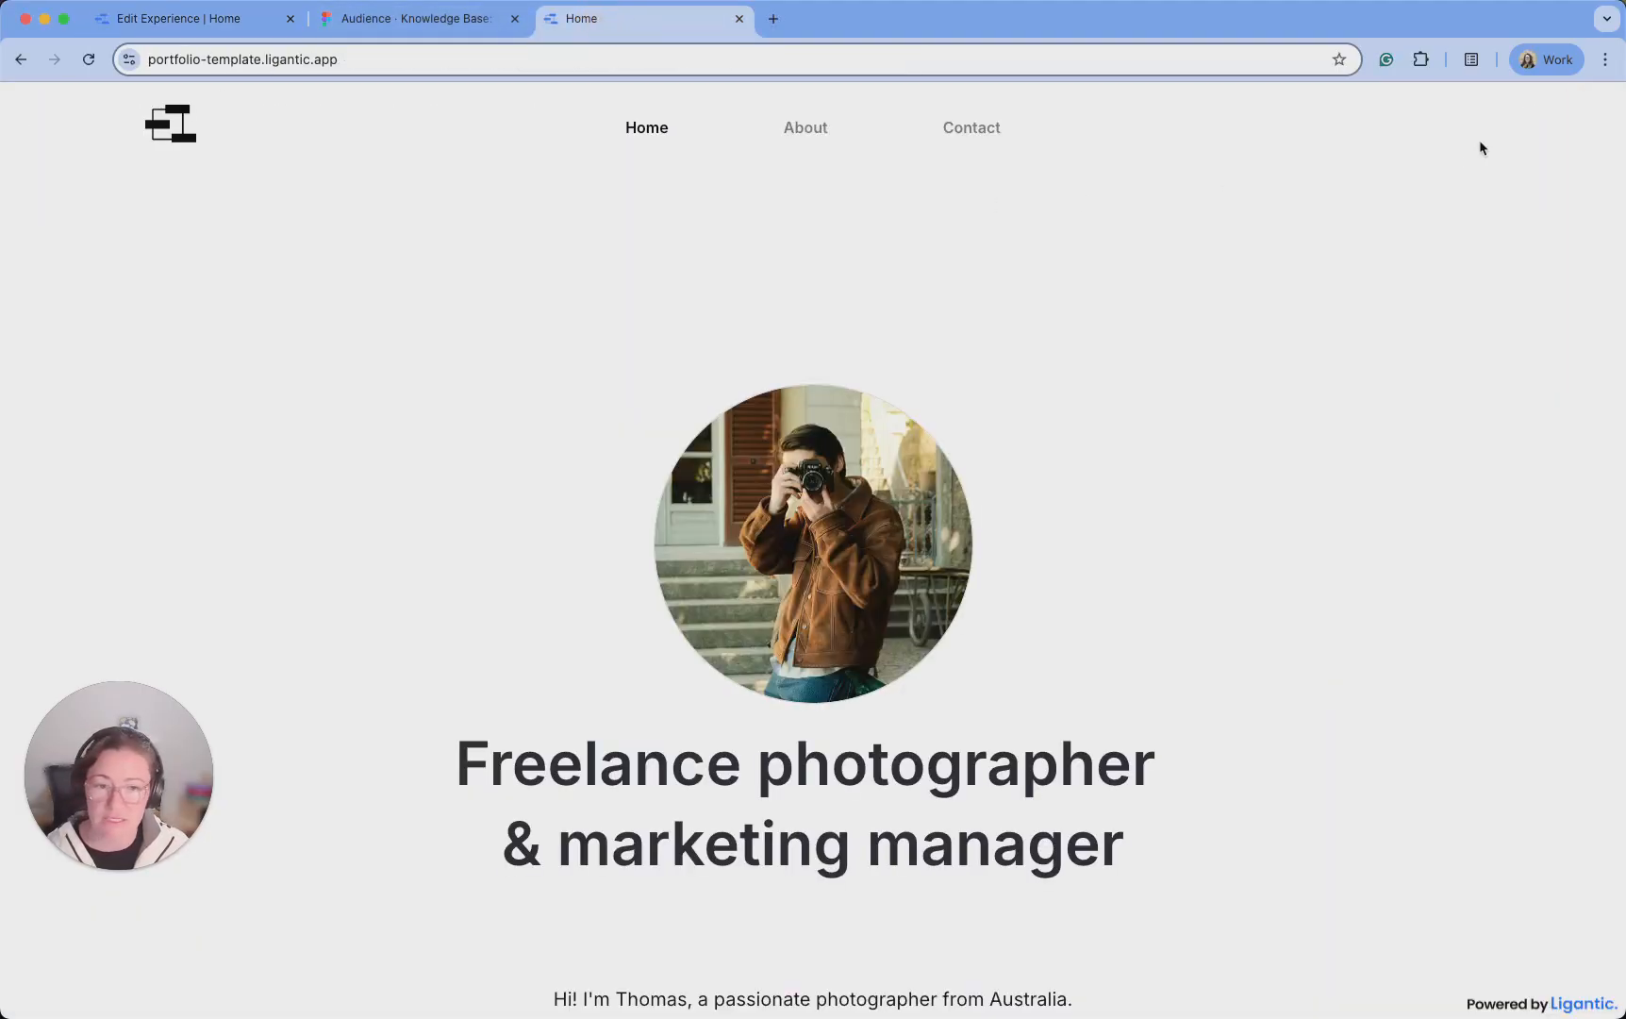
{"action": "left_click", "coordinate": [198, 23]}
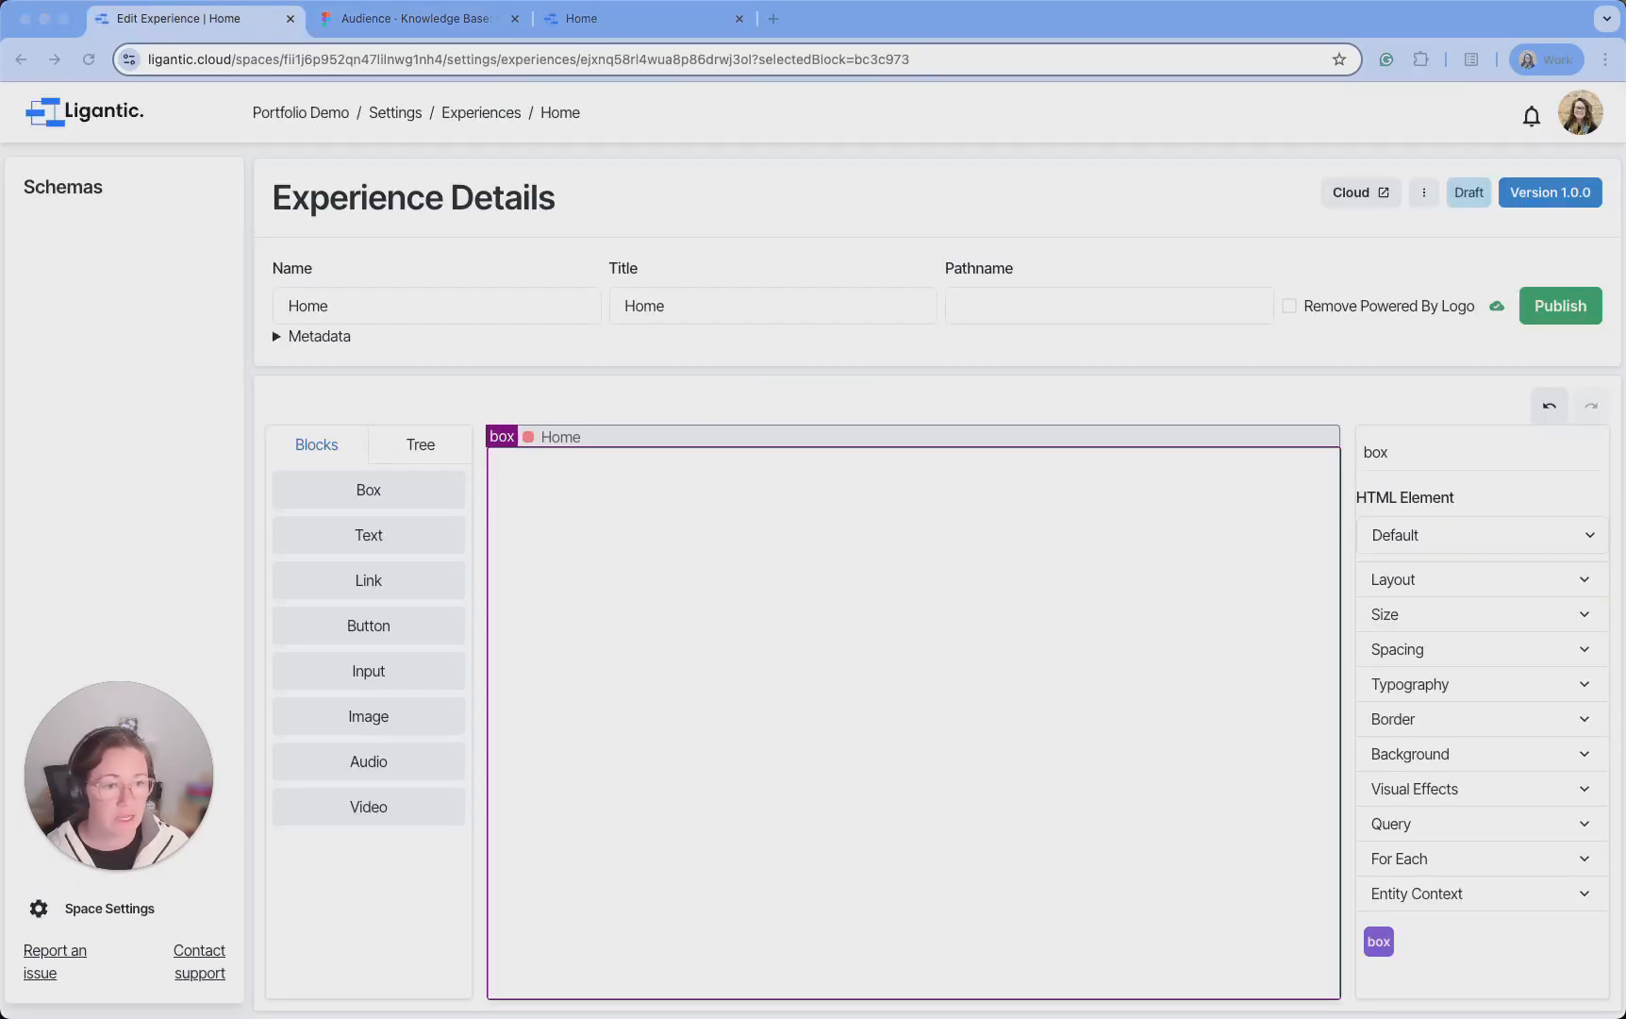
{"action": "left_click_drag", "start_coordinate": [390, 495], "coordinate": [789, 503]}
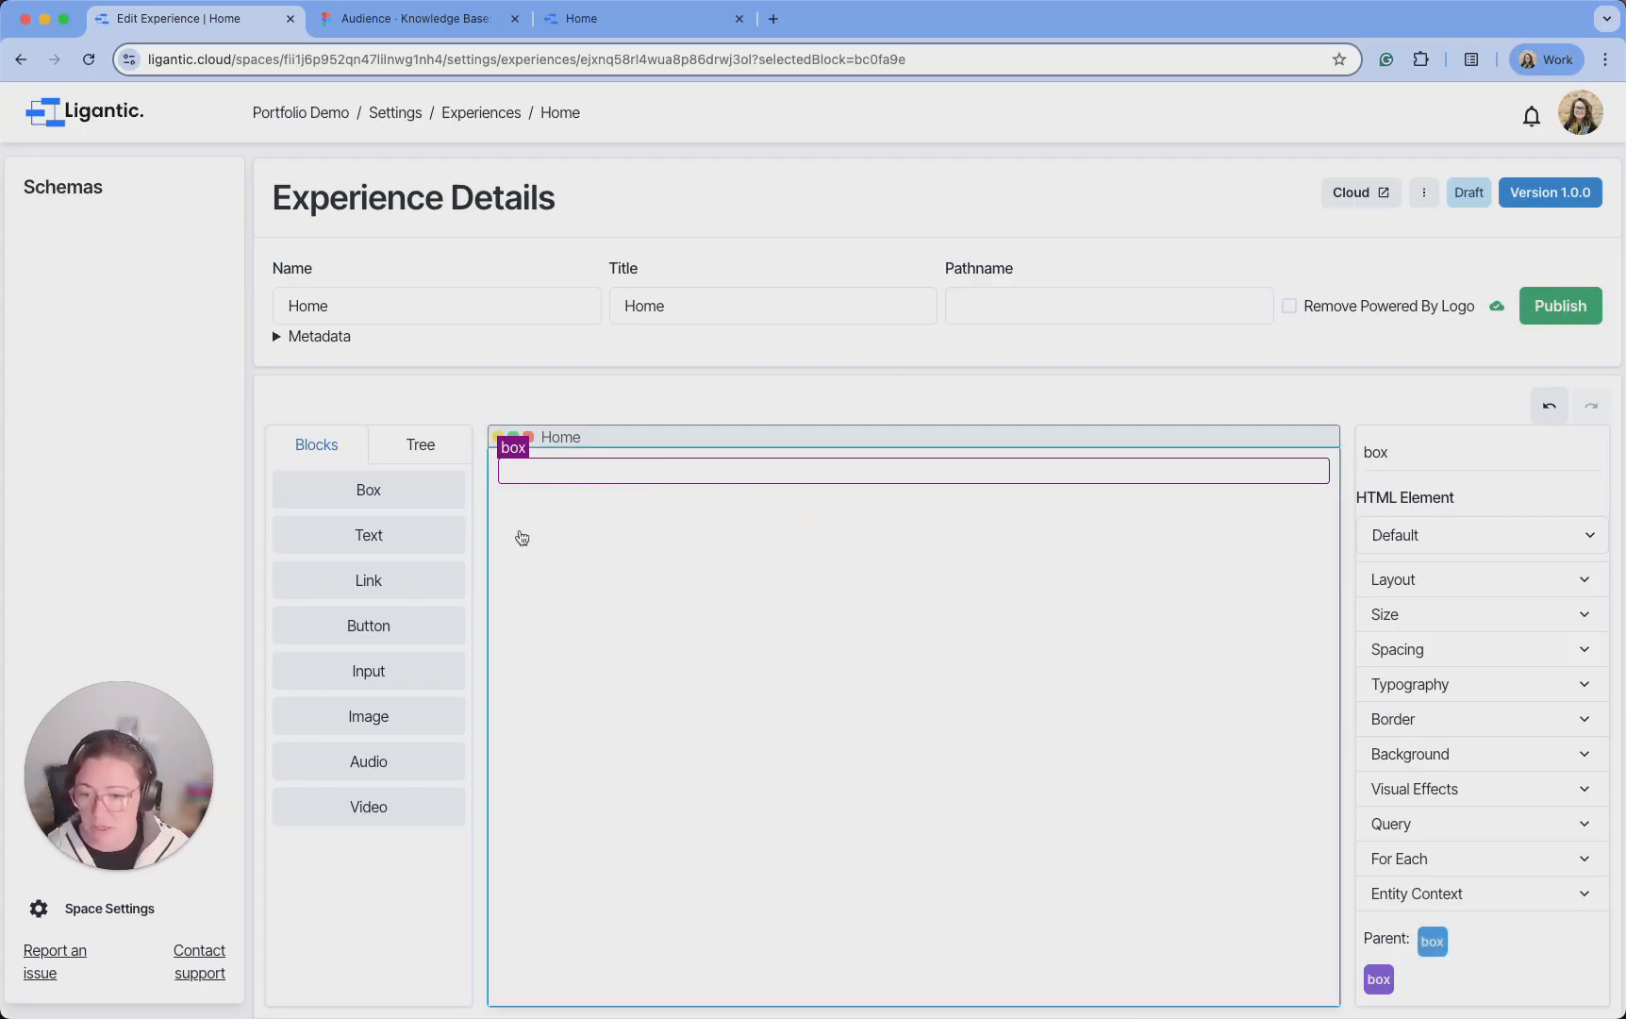
Rename the outer parent box in the block tree as "body"
{"action": "left_click", "coordinate": [425, 451]}
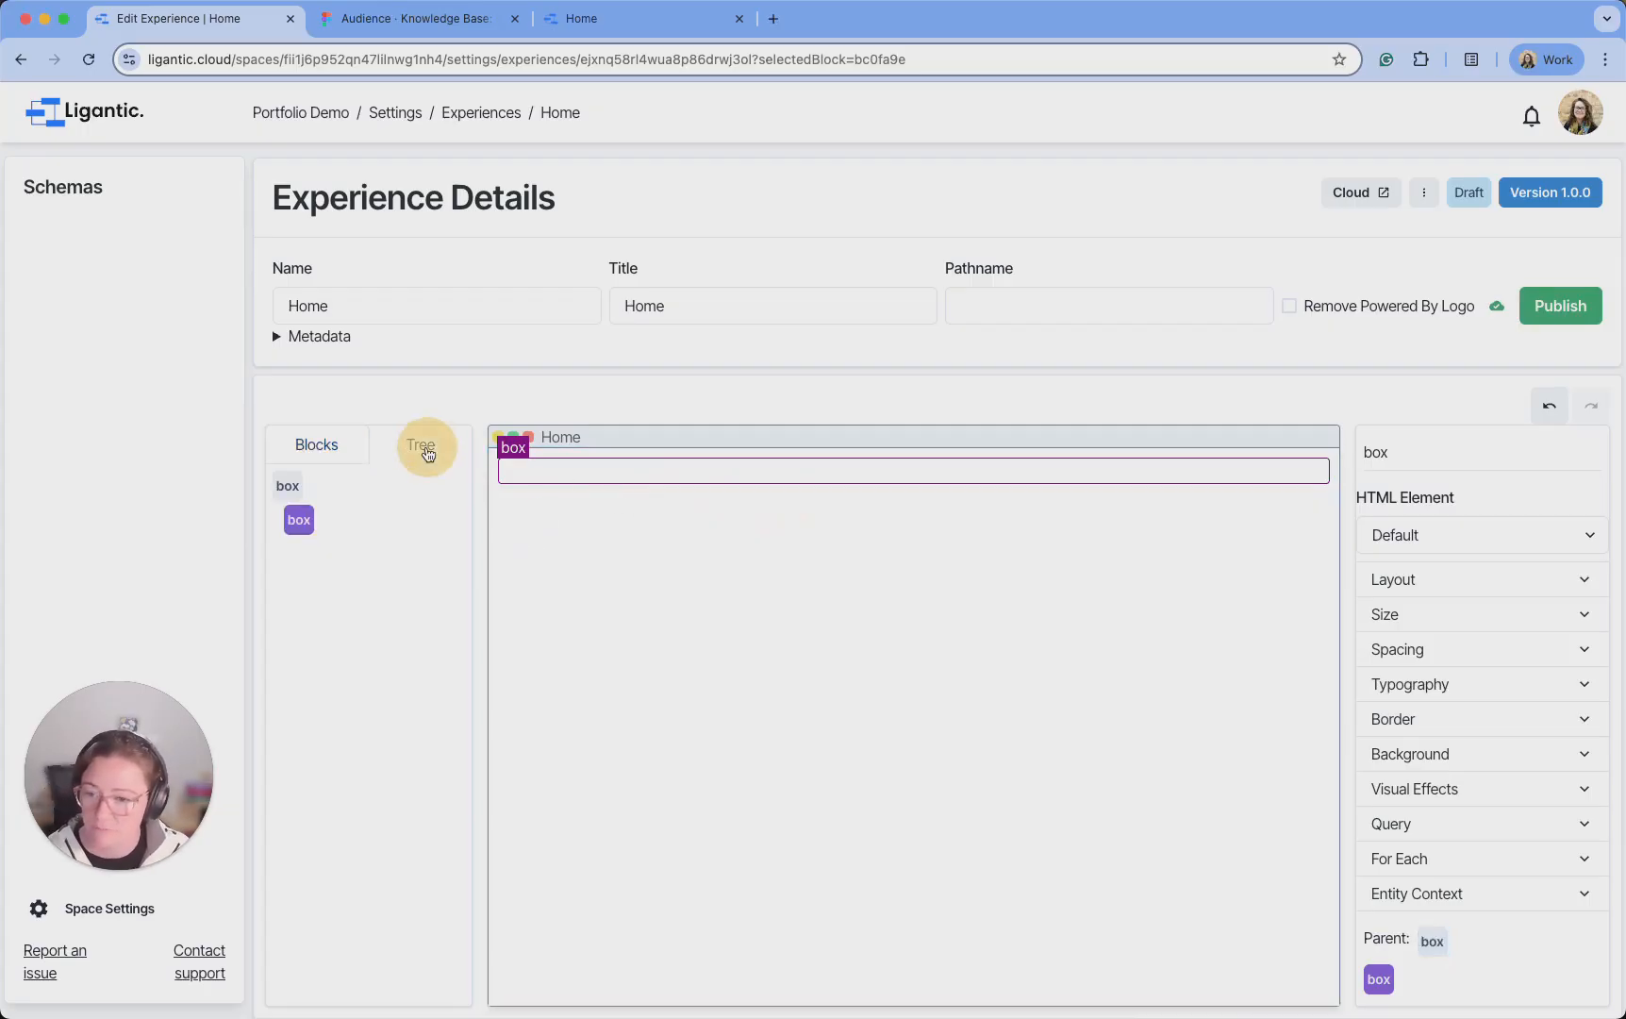
{"action": "left_click", "coordinate": [291, 491]}
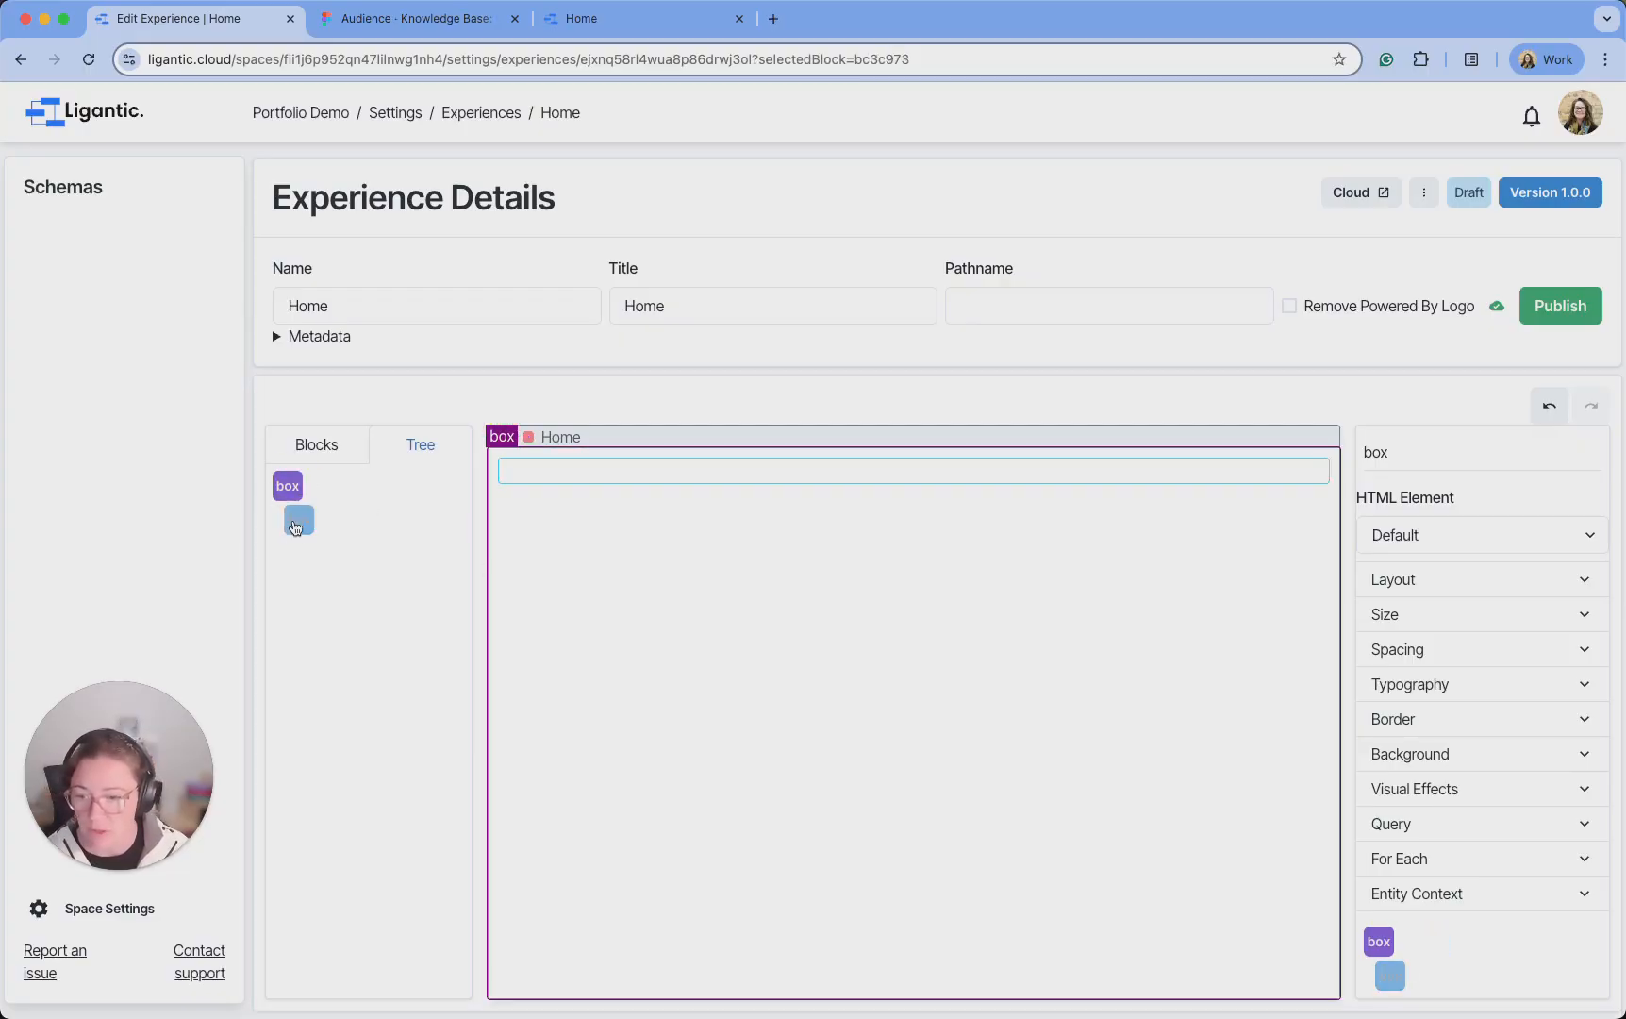
{"action": "left_click", "coordinate": [1398, 451]}
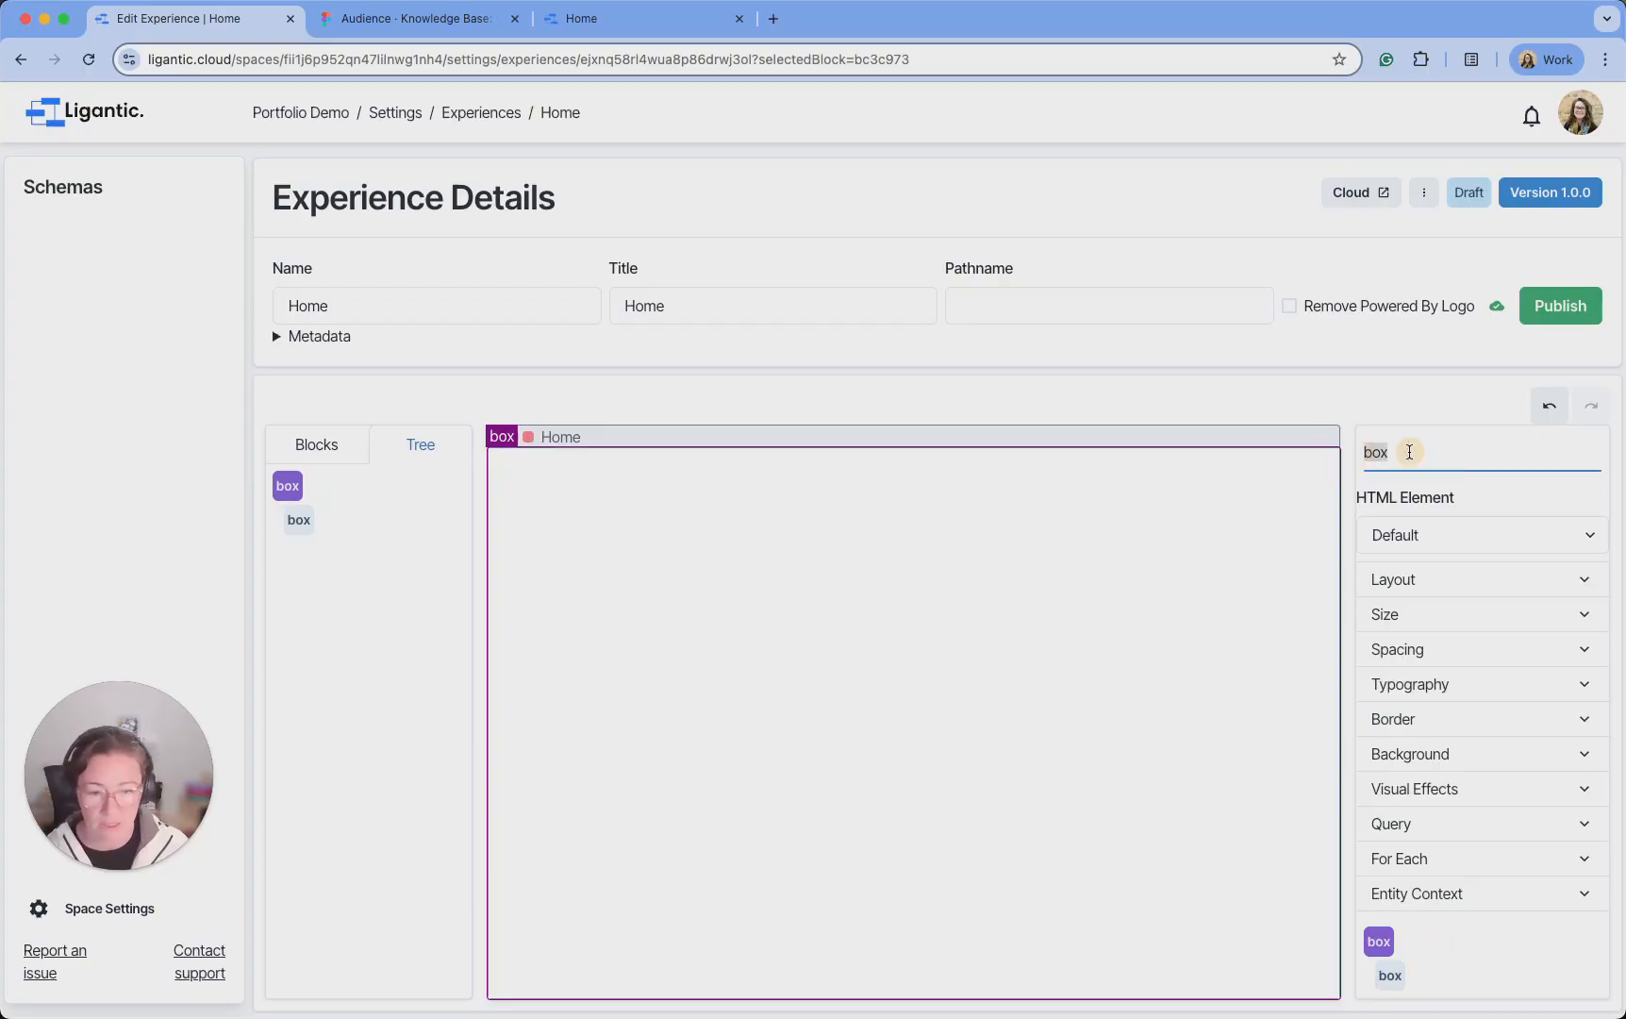
{"action": "key", "text": "BackSpace"}
{"action": "type", "text": "dy"}
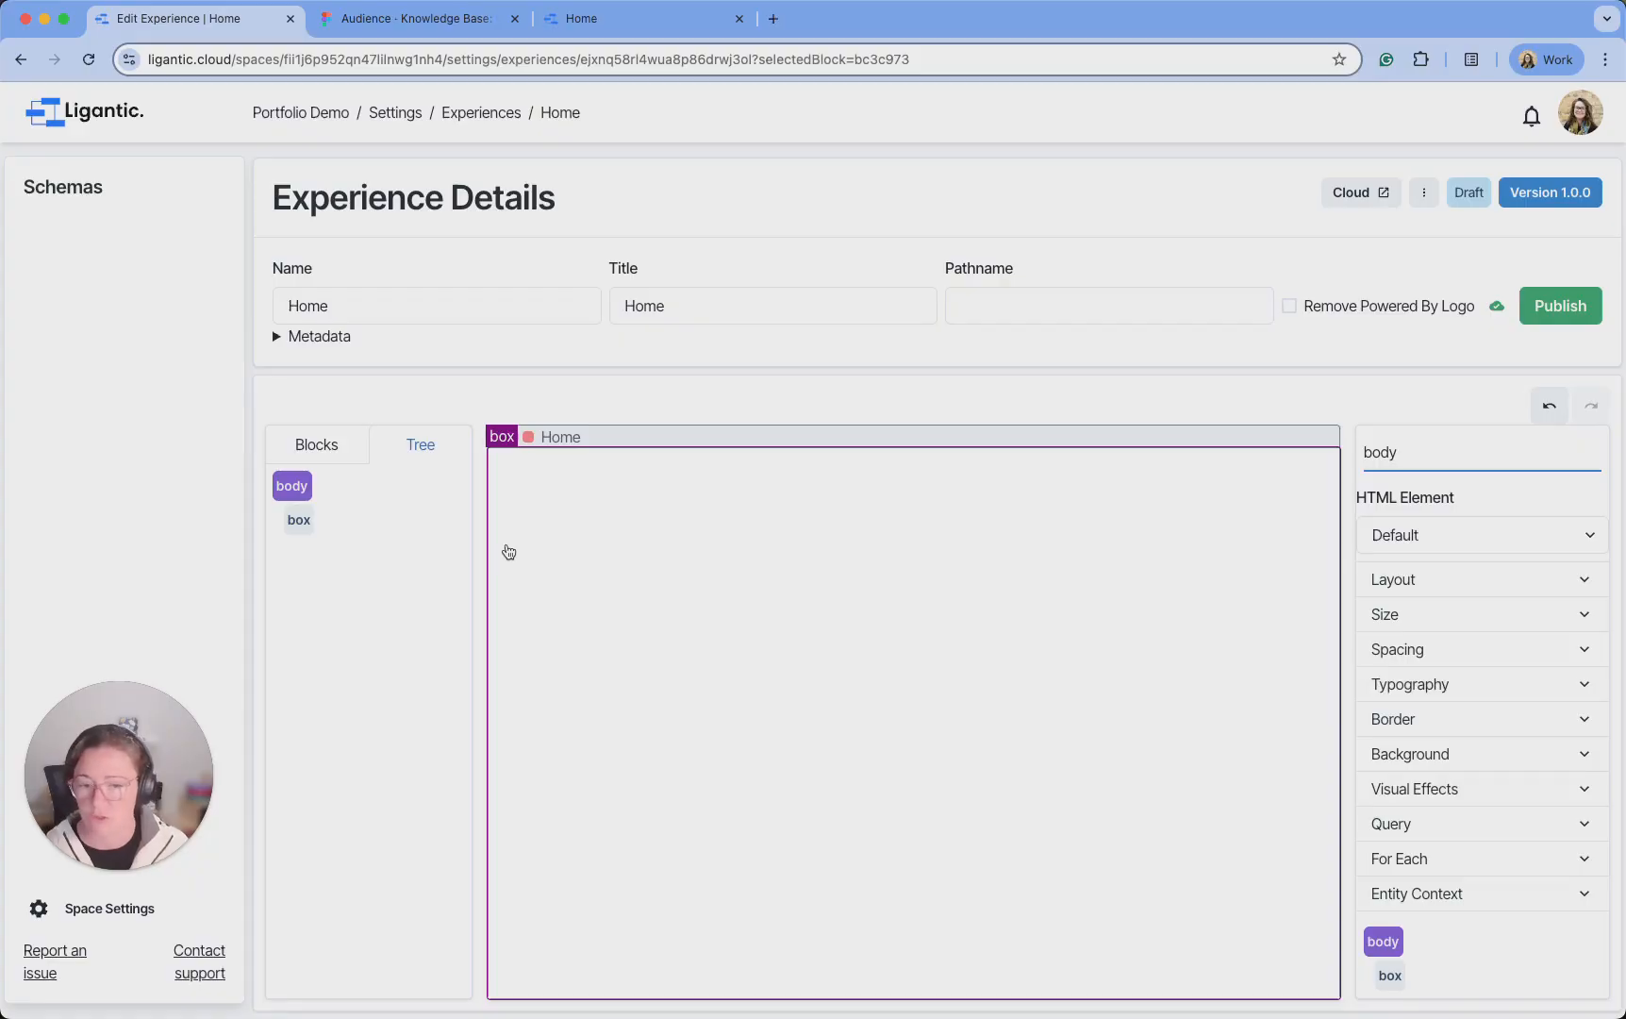
Rename the box nested inside the body block as "navbar"
{"action": "left_click", "coordinate": [302, 524]}
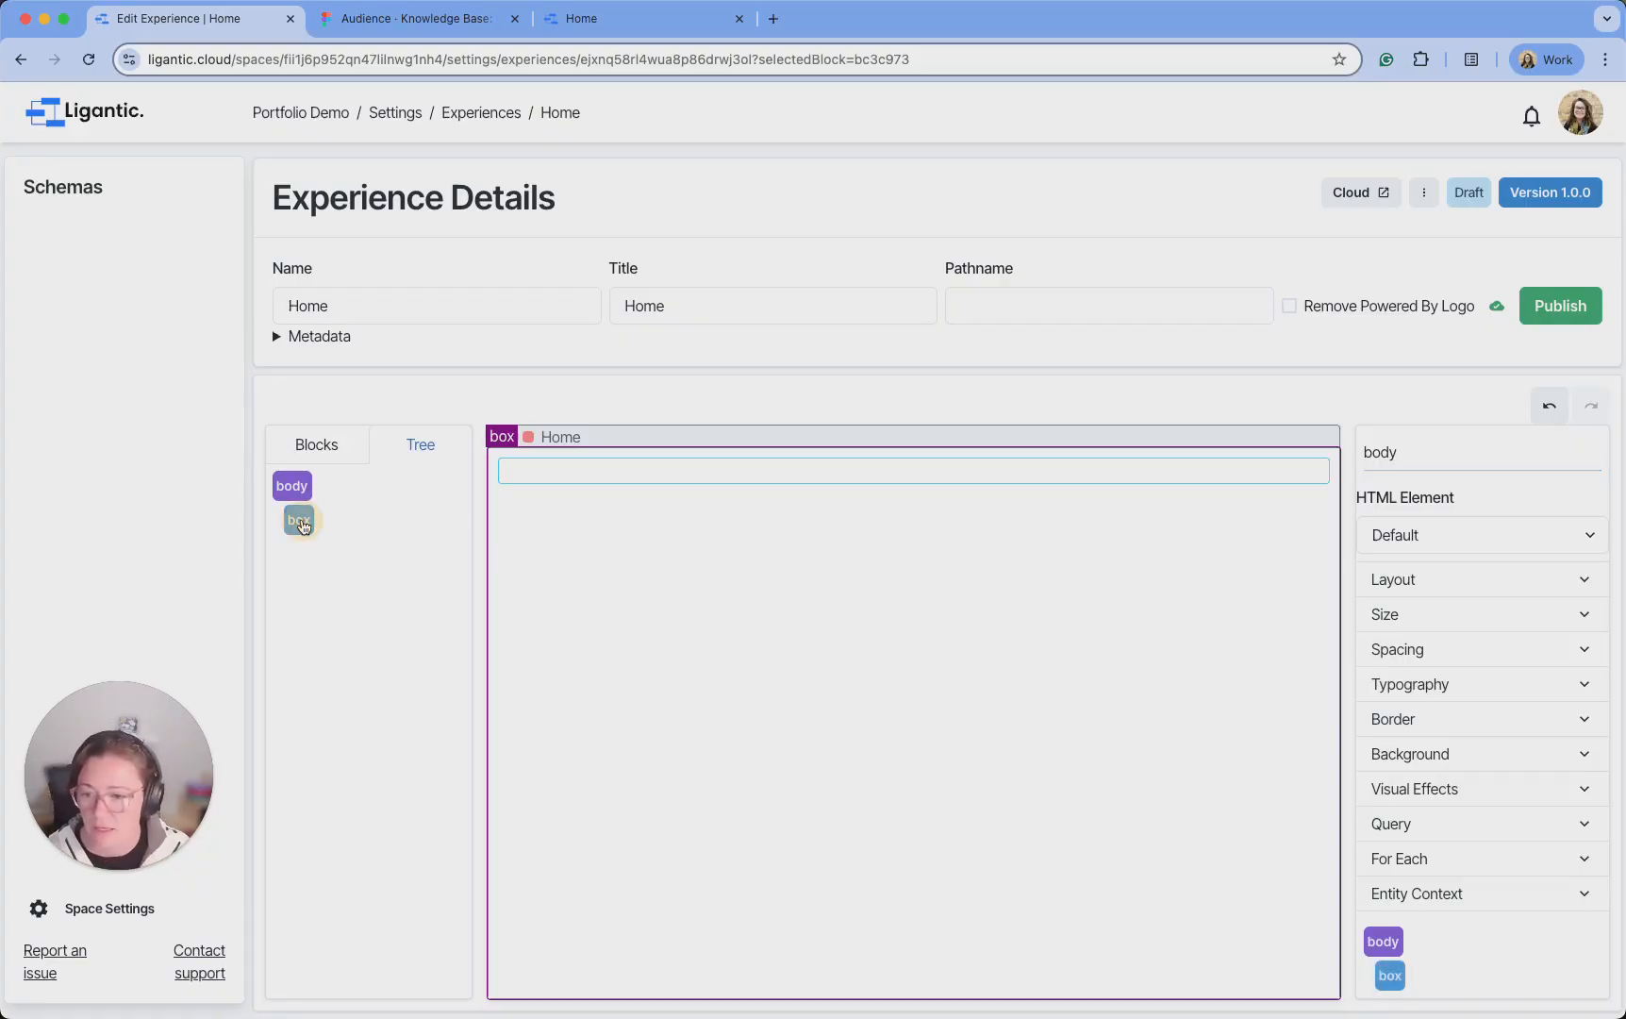
{"action": "left_click", "coordinate": [301, 523]}
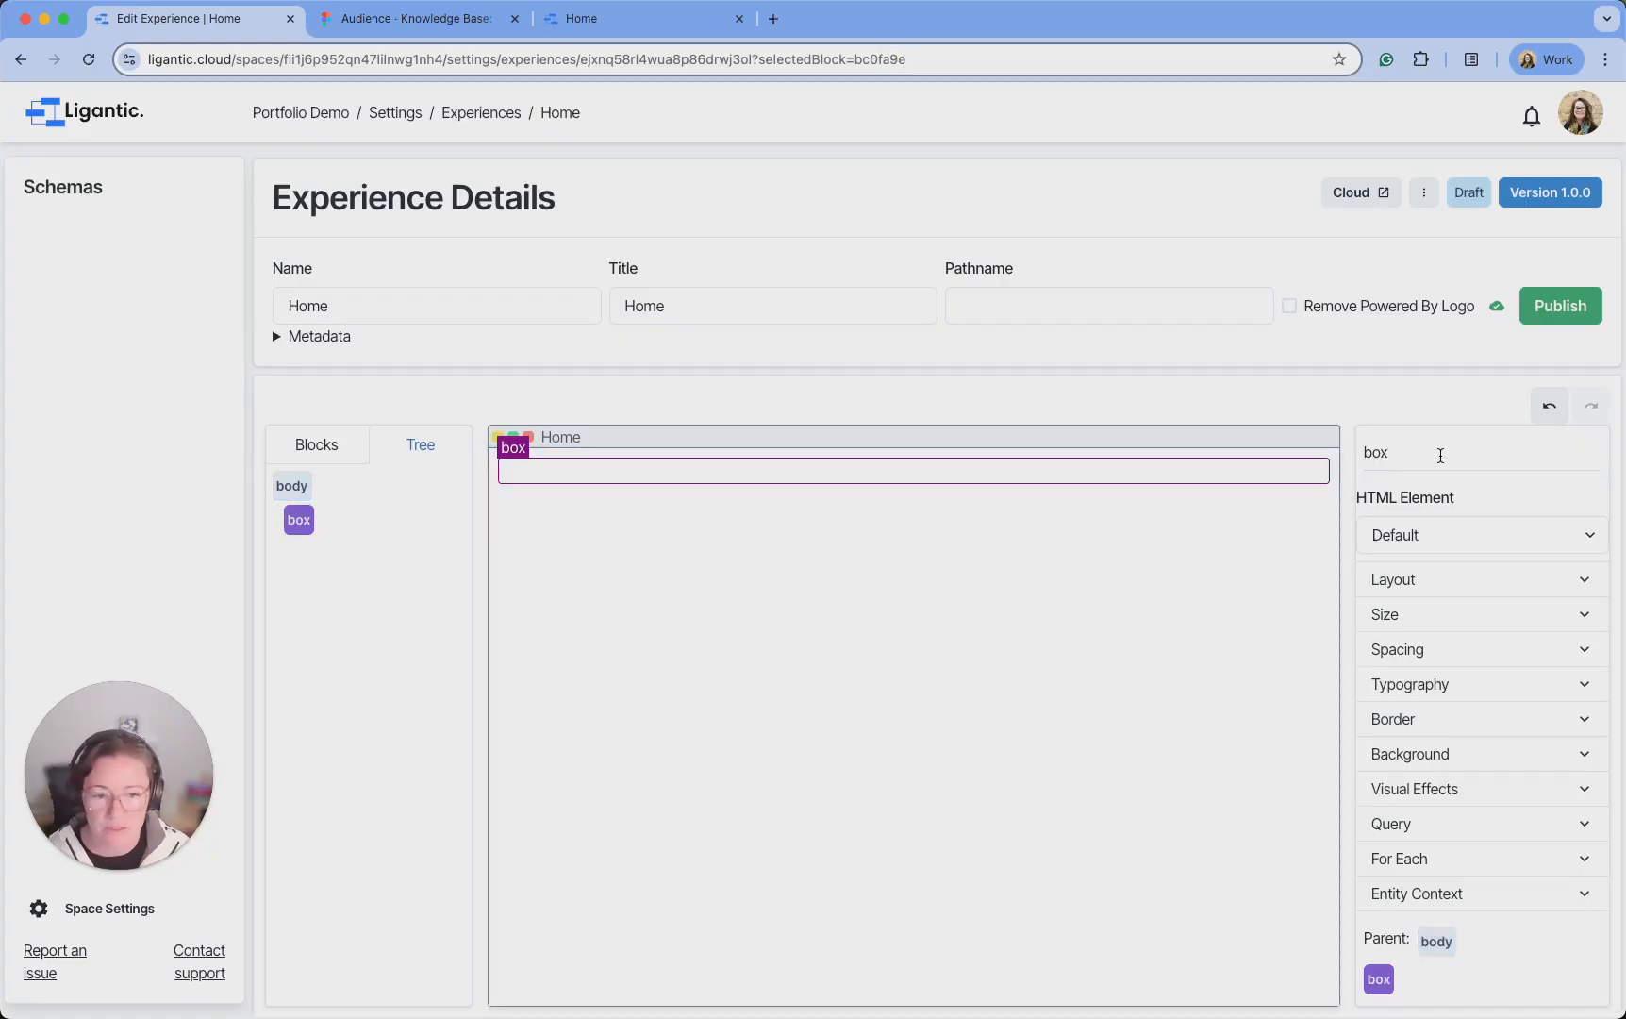
{"action": "left_click_drag", "start_coordinate": [1440, 456], "coordinate": [1363, 453]}
{"action": "type", "text": "navbar"}
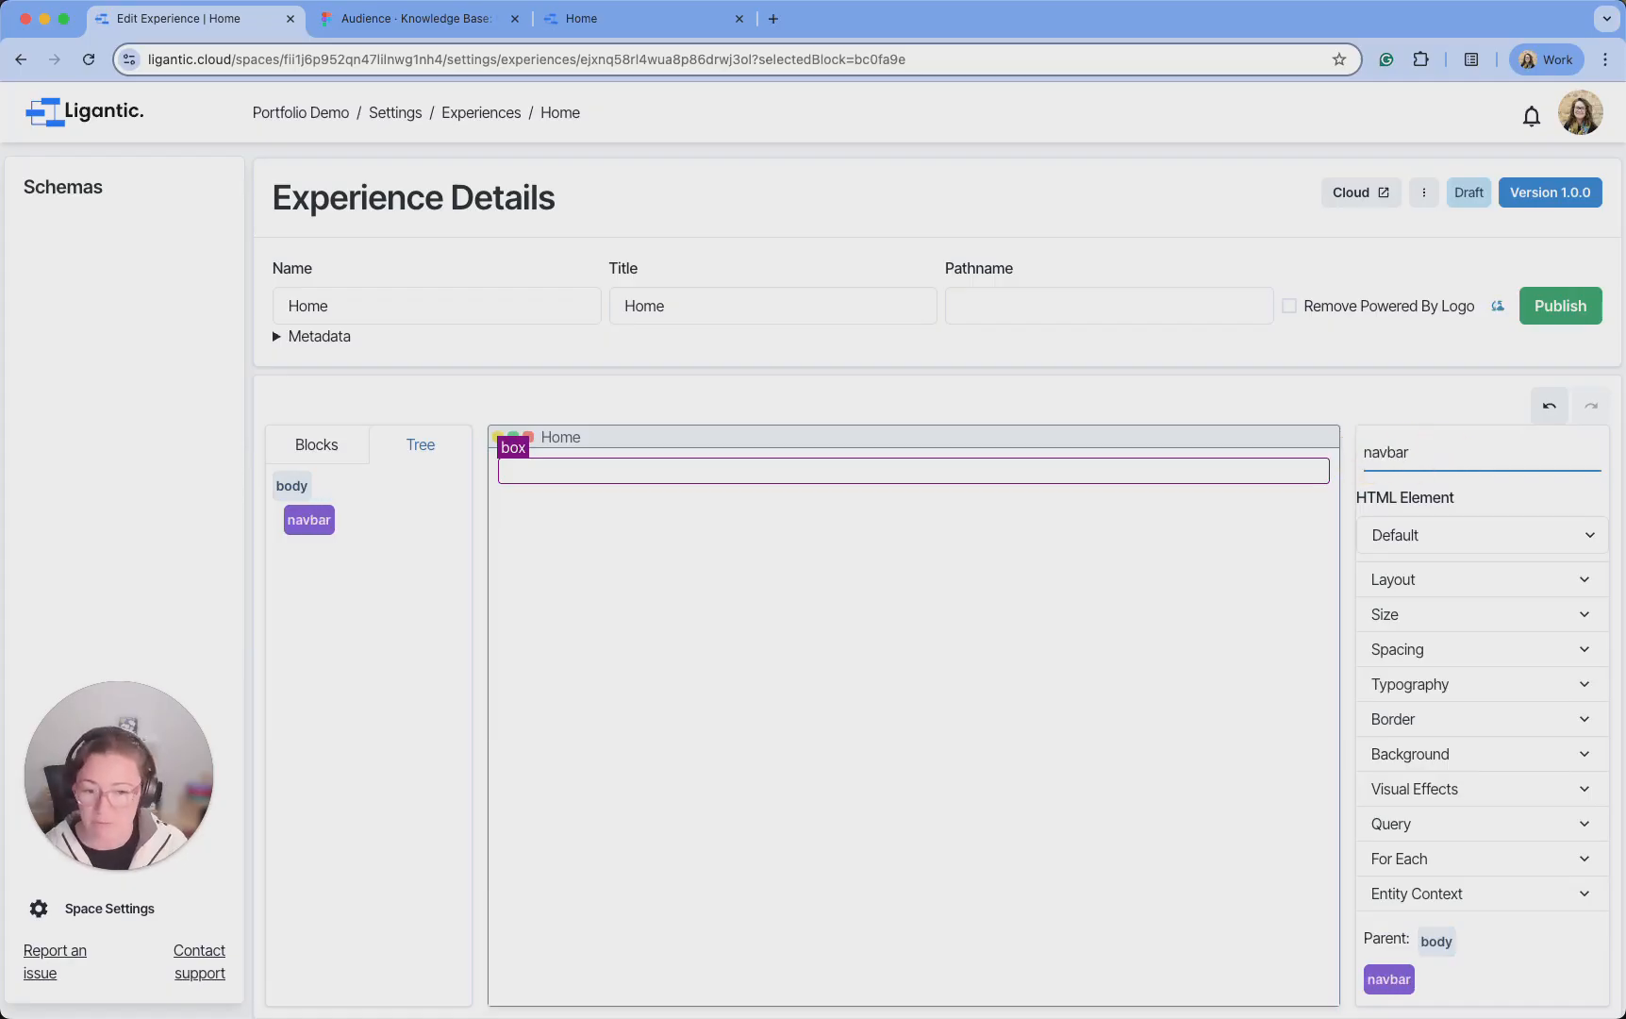
Add an Image block inside the navbar and a Box block beneath that image, also inside the navbar
{"action": "left_click", "coordinate": [1042, 752]}
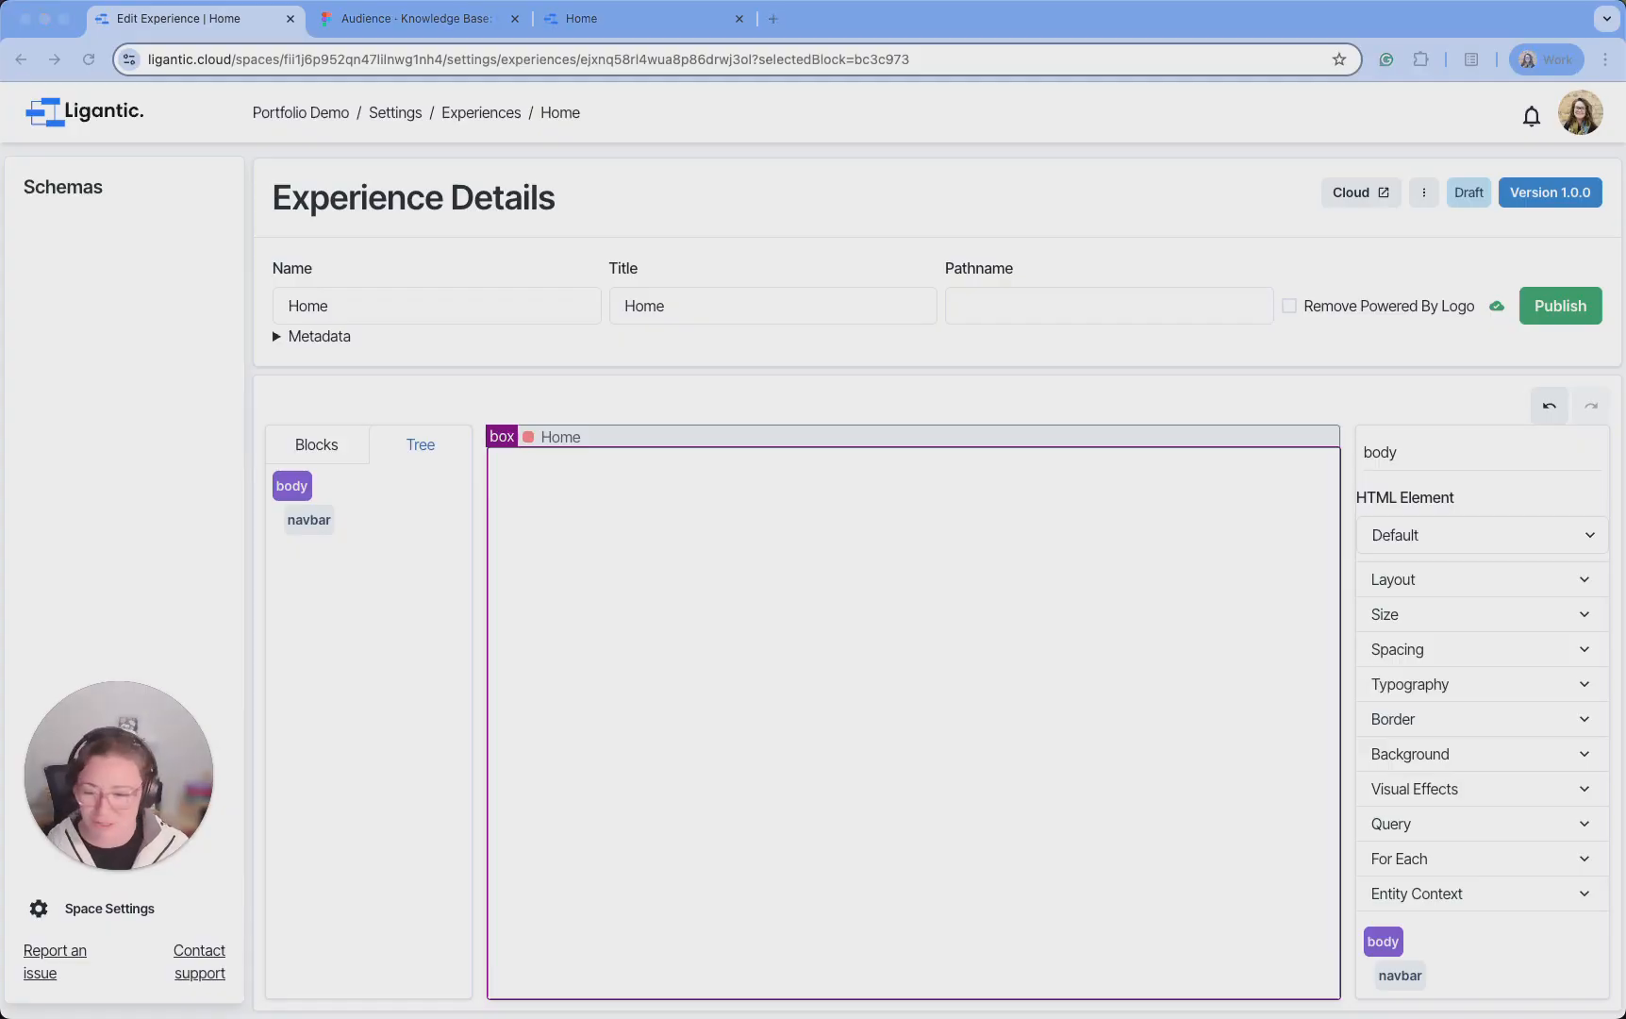
{"action": "left_click", "coordinate": [330, 443]}
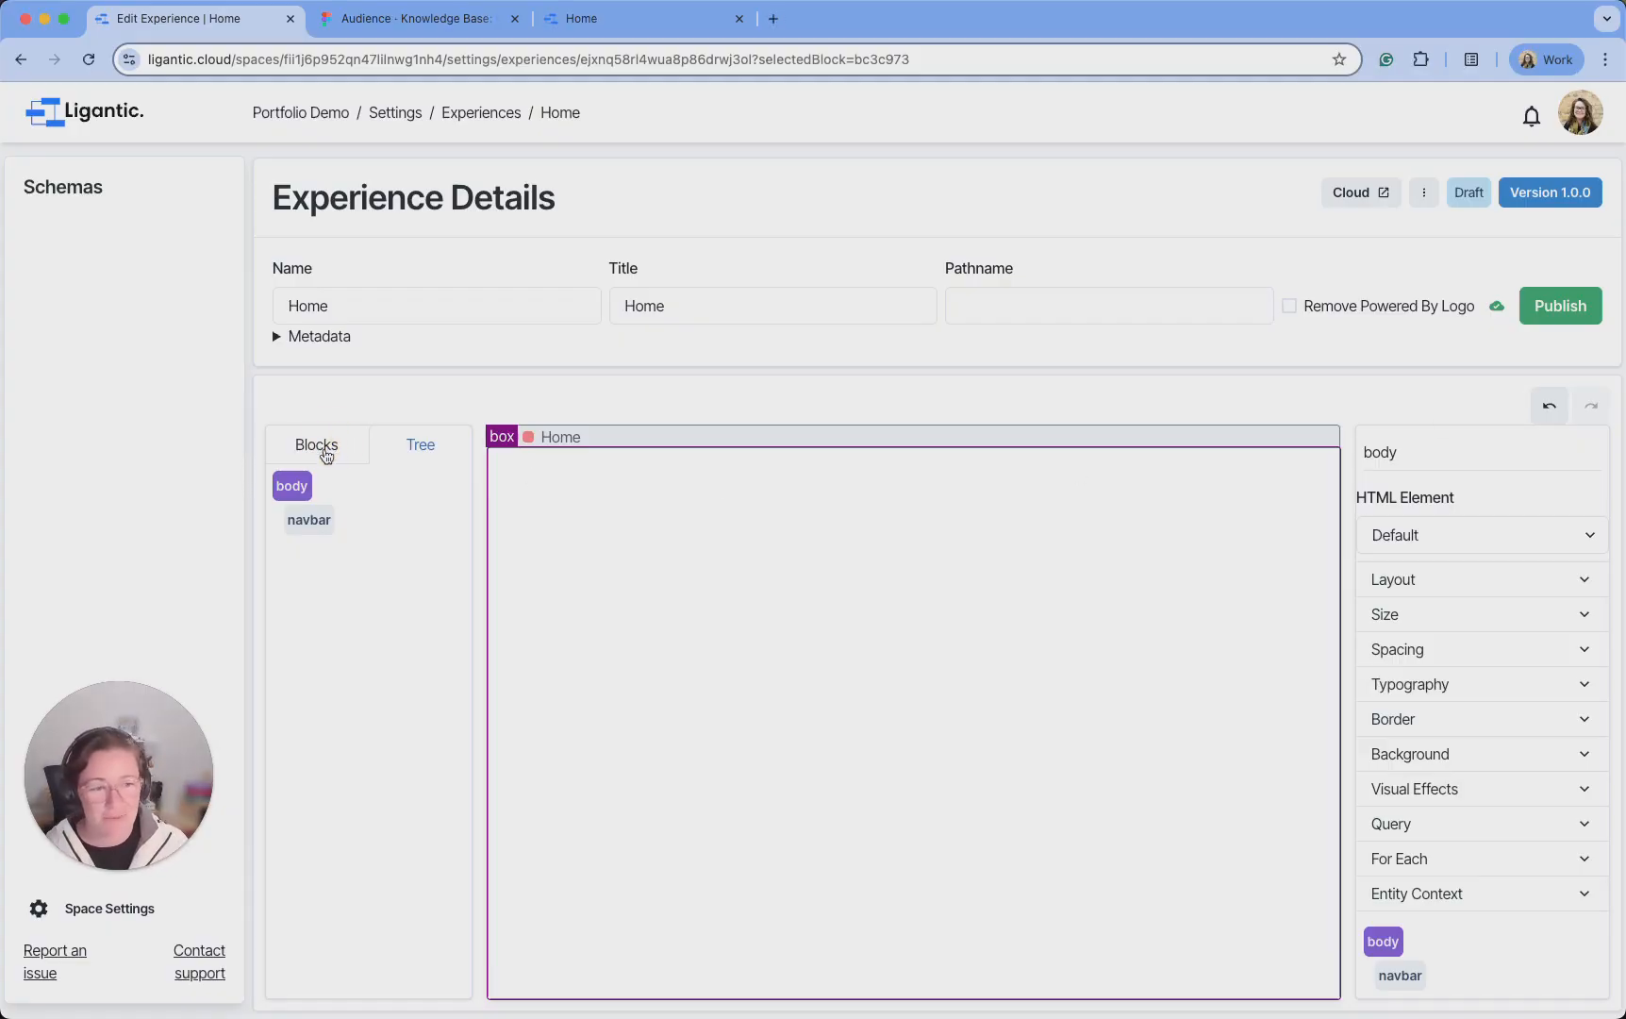
{"action": "left_click", "coordinate": [329, 458]}
{"action": "left_click", "coordinate": [615, 474]}
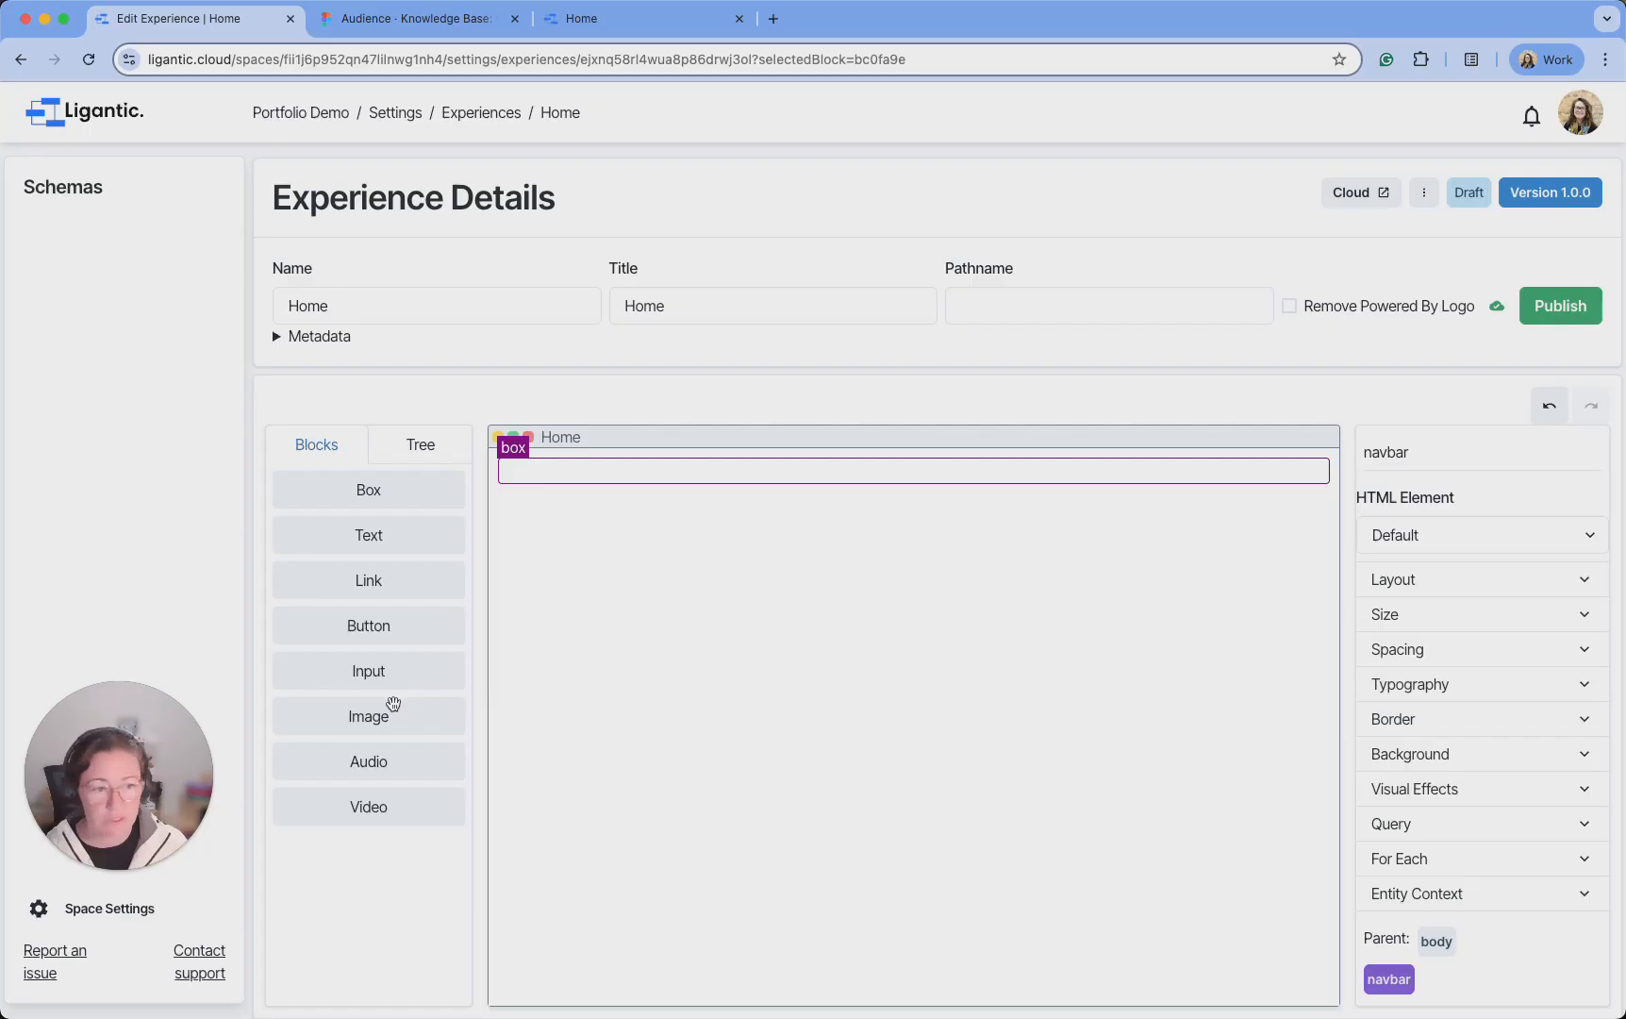
{"action": "left_click_drag", "start_coordinate": [381, 718], "coordinate": [605, 474]}
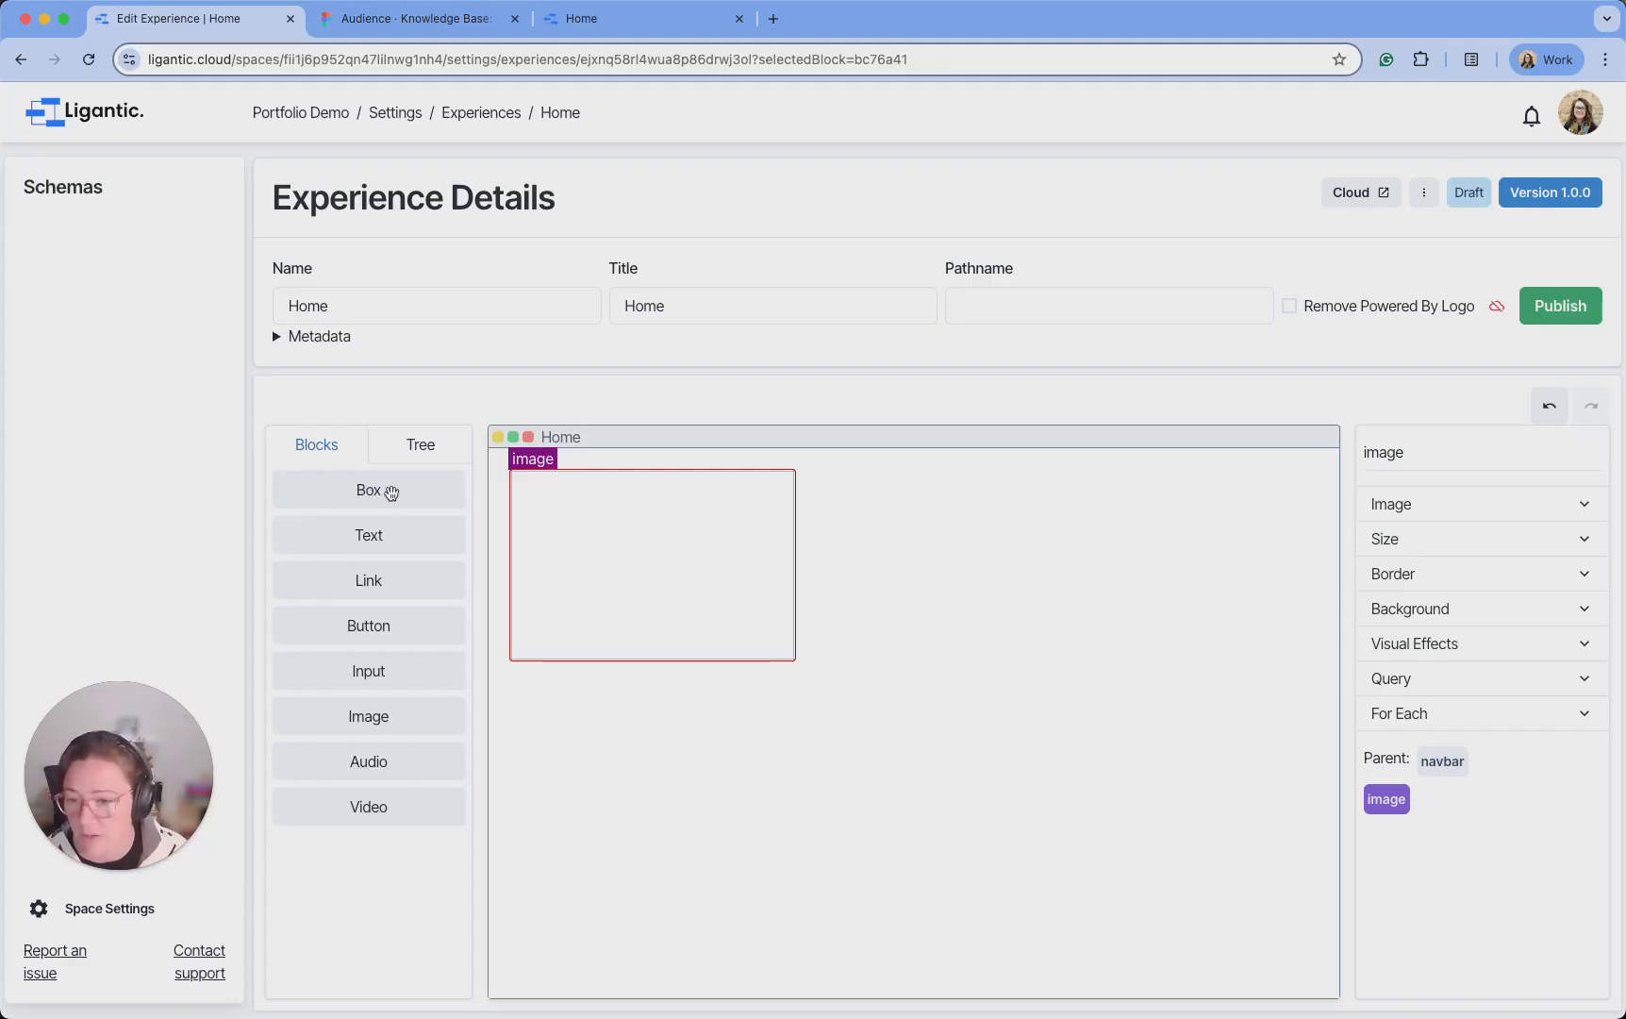
{"action": "left_click_drag", "start_coordinate": [367, 491], "coordinate": [858, 652]}
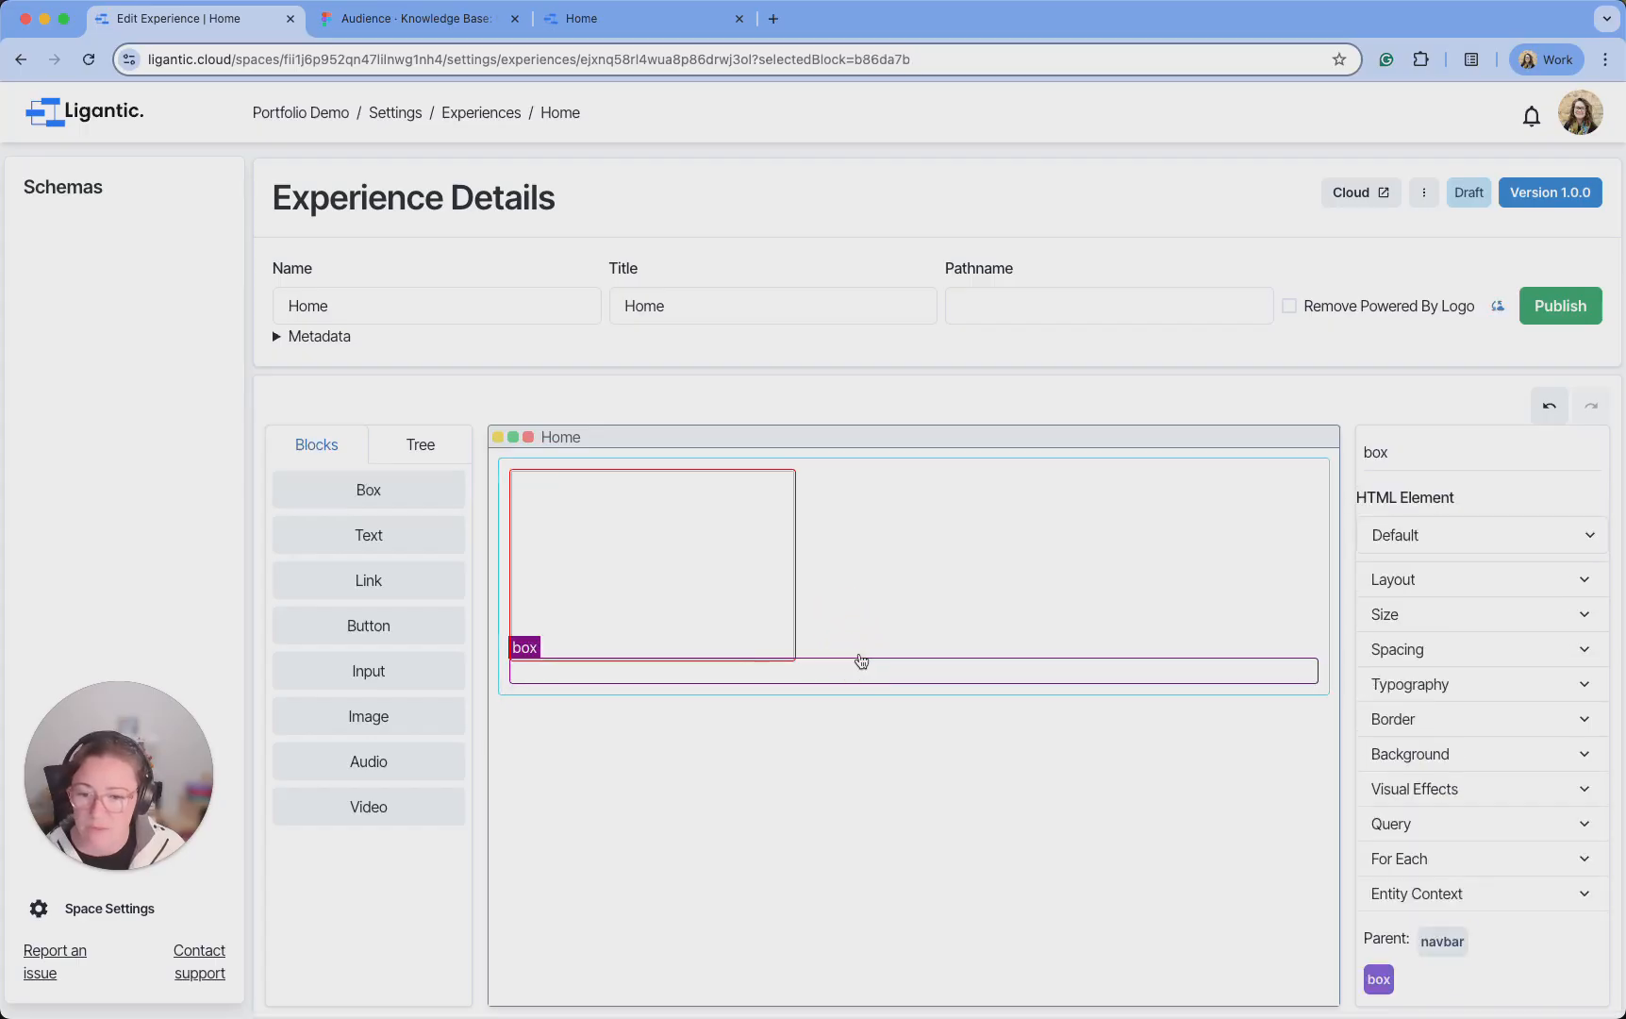
Add three Link blocks inside the new box in the navbar
{"action": "left_click_drag", "start_coordinate": [377, 578], "coordinate": [584, 671]}
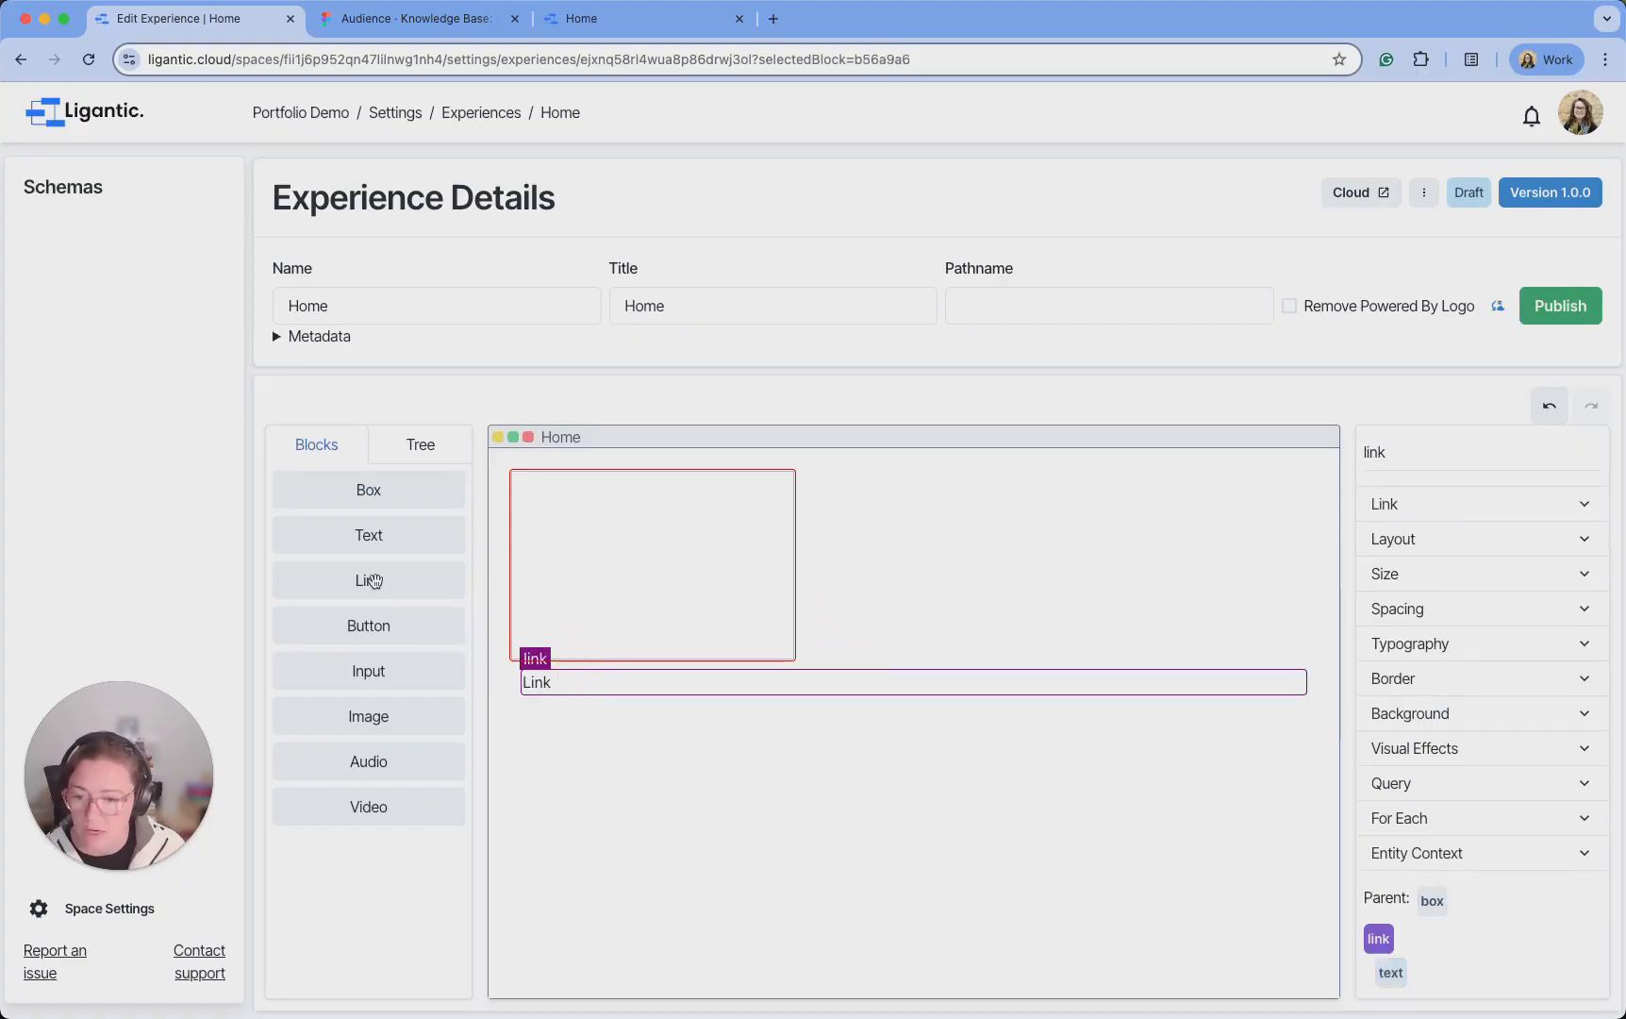
{"action": "left_click_drag", "start_coordinate": [373, 580], "coordinate": [558, 667]}
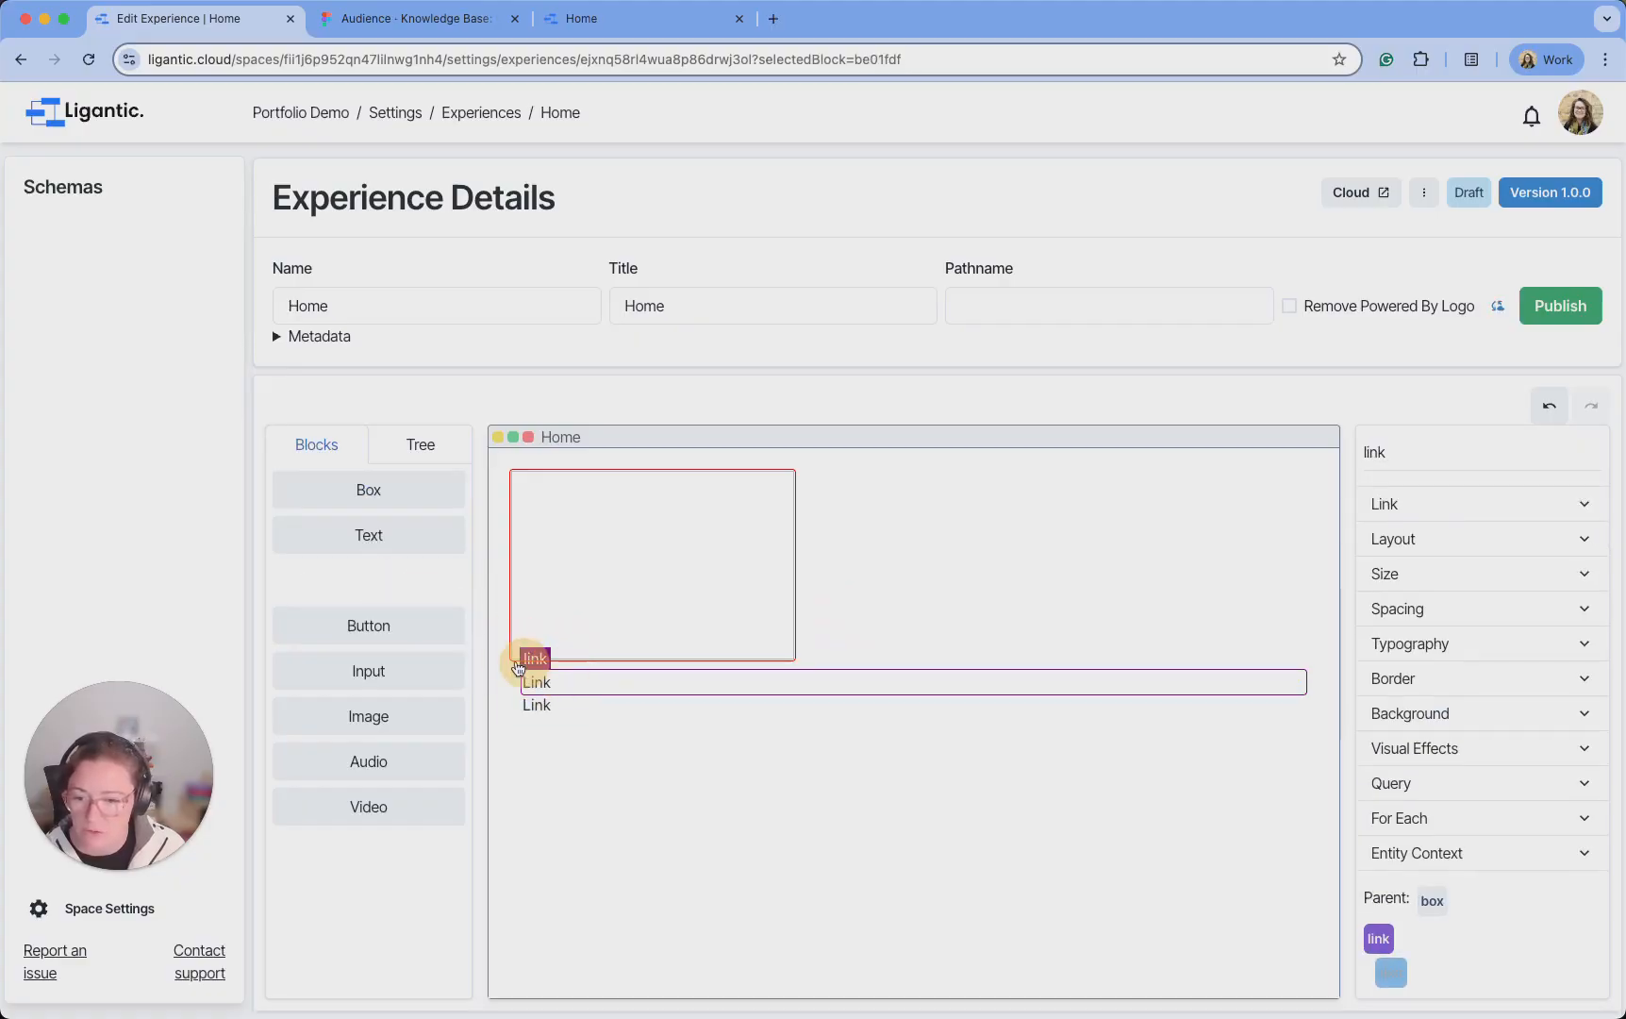
{"action": "left_click_drag", "start_coordinate": [366, 583], "coordinate": [577, 674]}
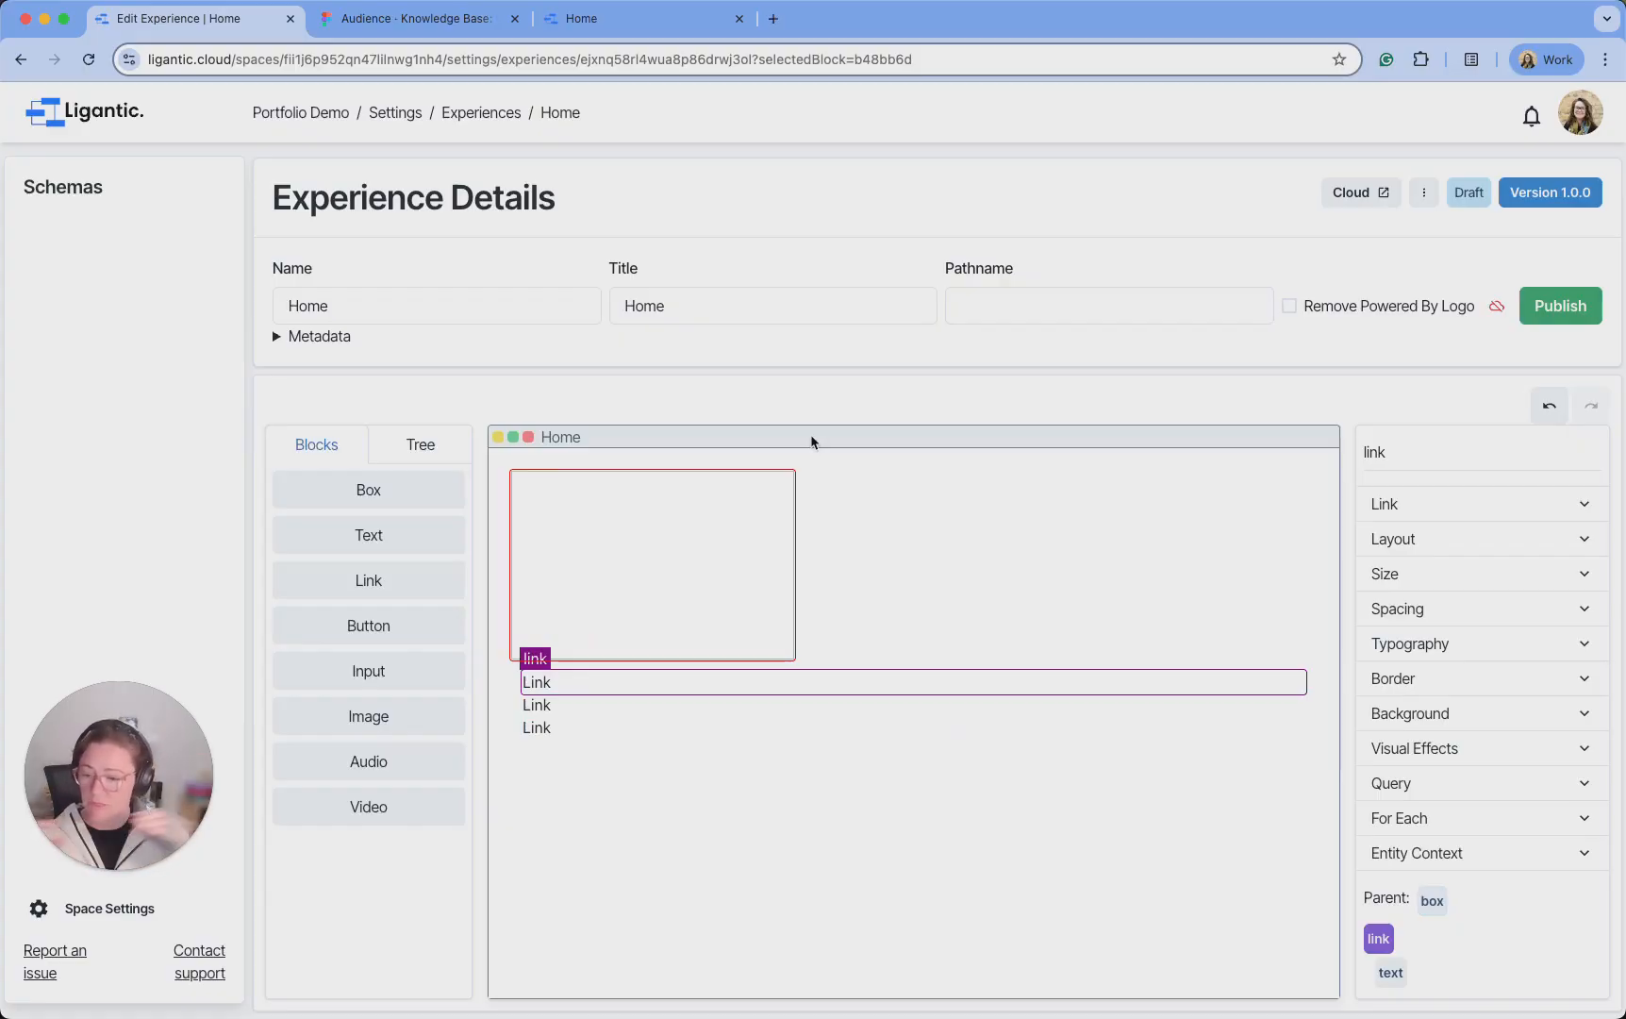
Set the navbar's layout direction to row so the image and the links box sit side by side
{"action": "left_click", "coordinate": [419, 446]}
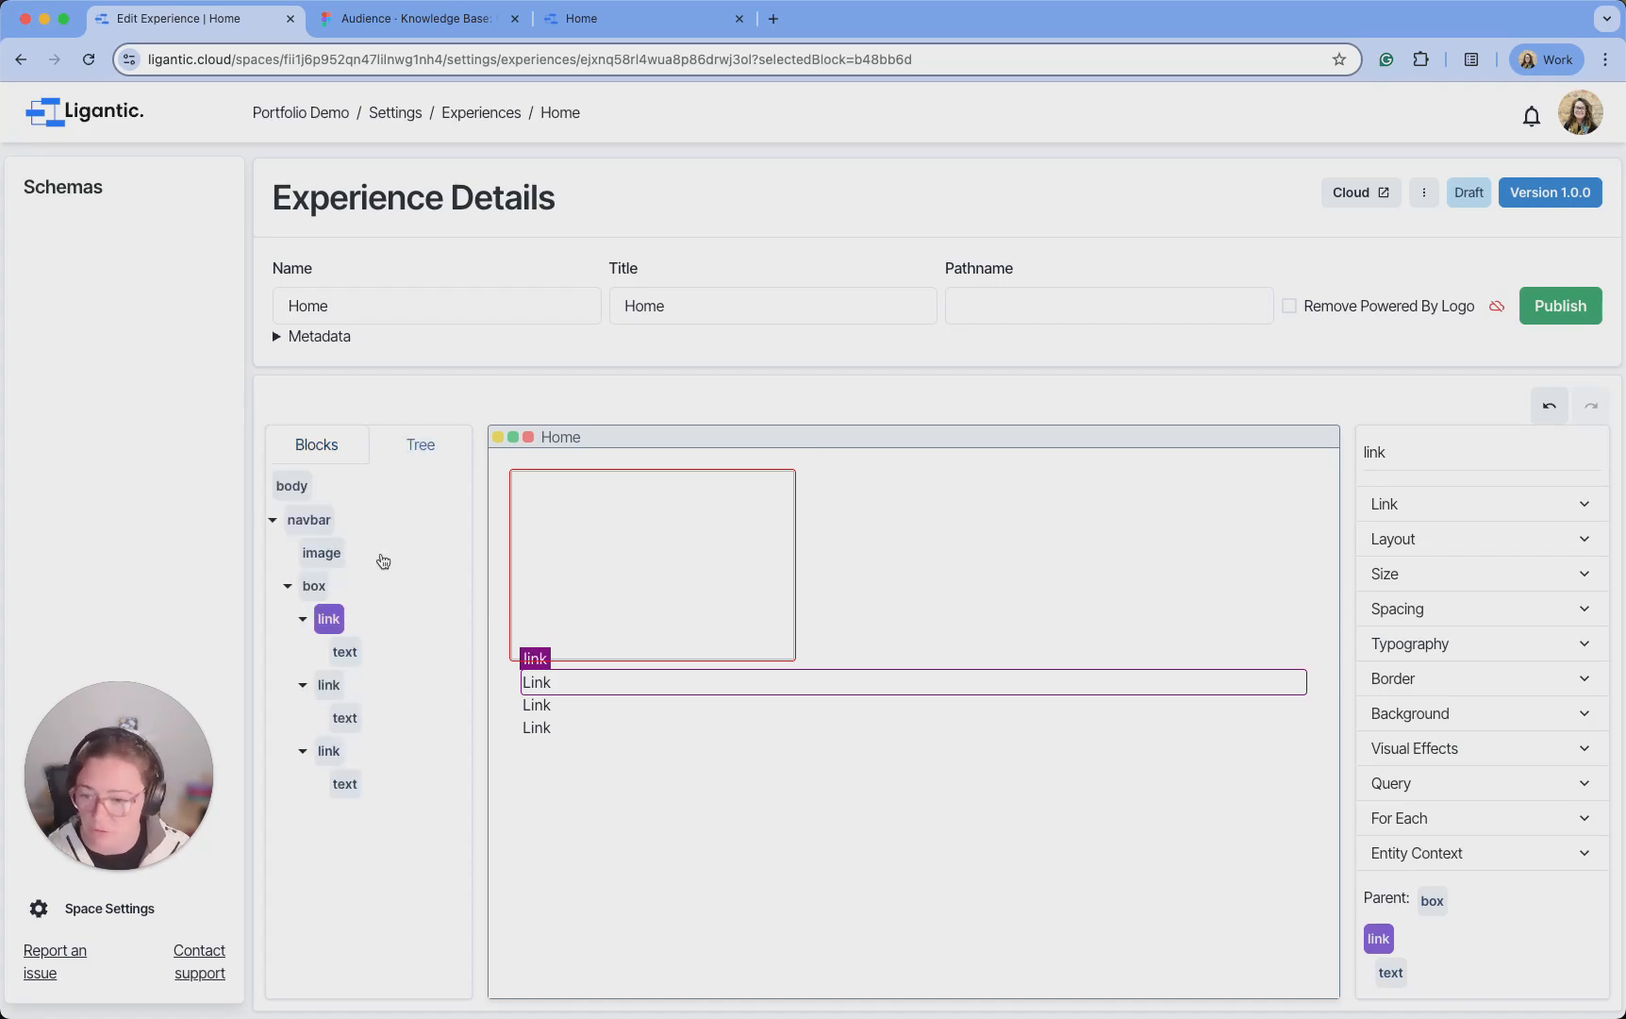
{"action": "left_click", "coordinate": [315, 524]}
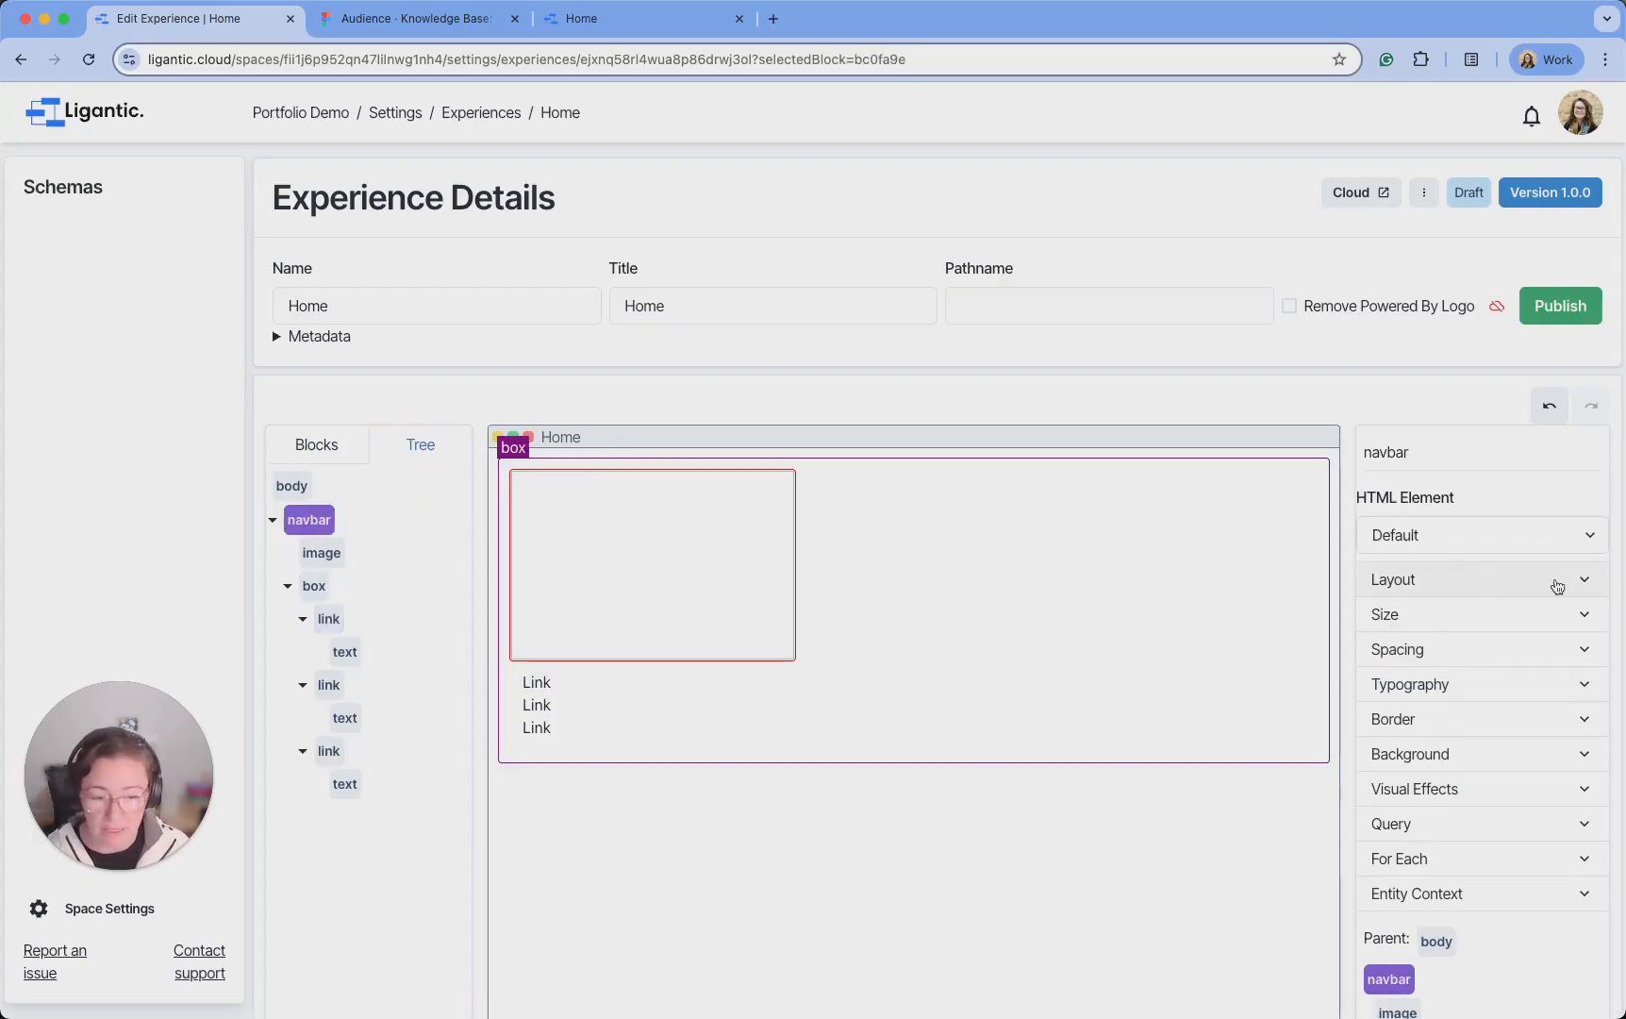
{"action": "left_click", "coordinate": [1585, 580]}
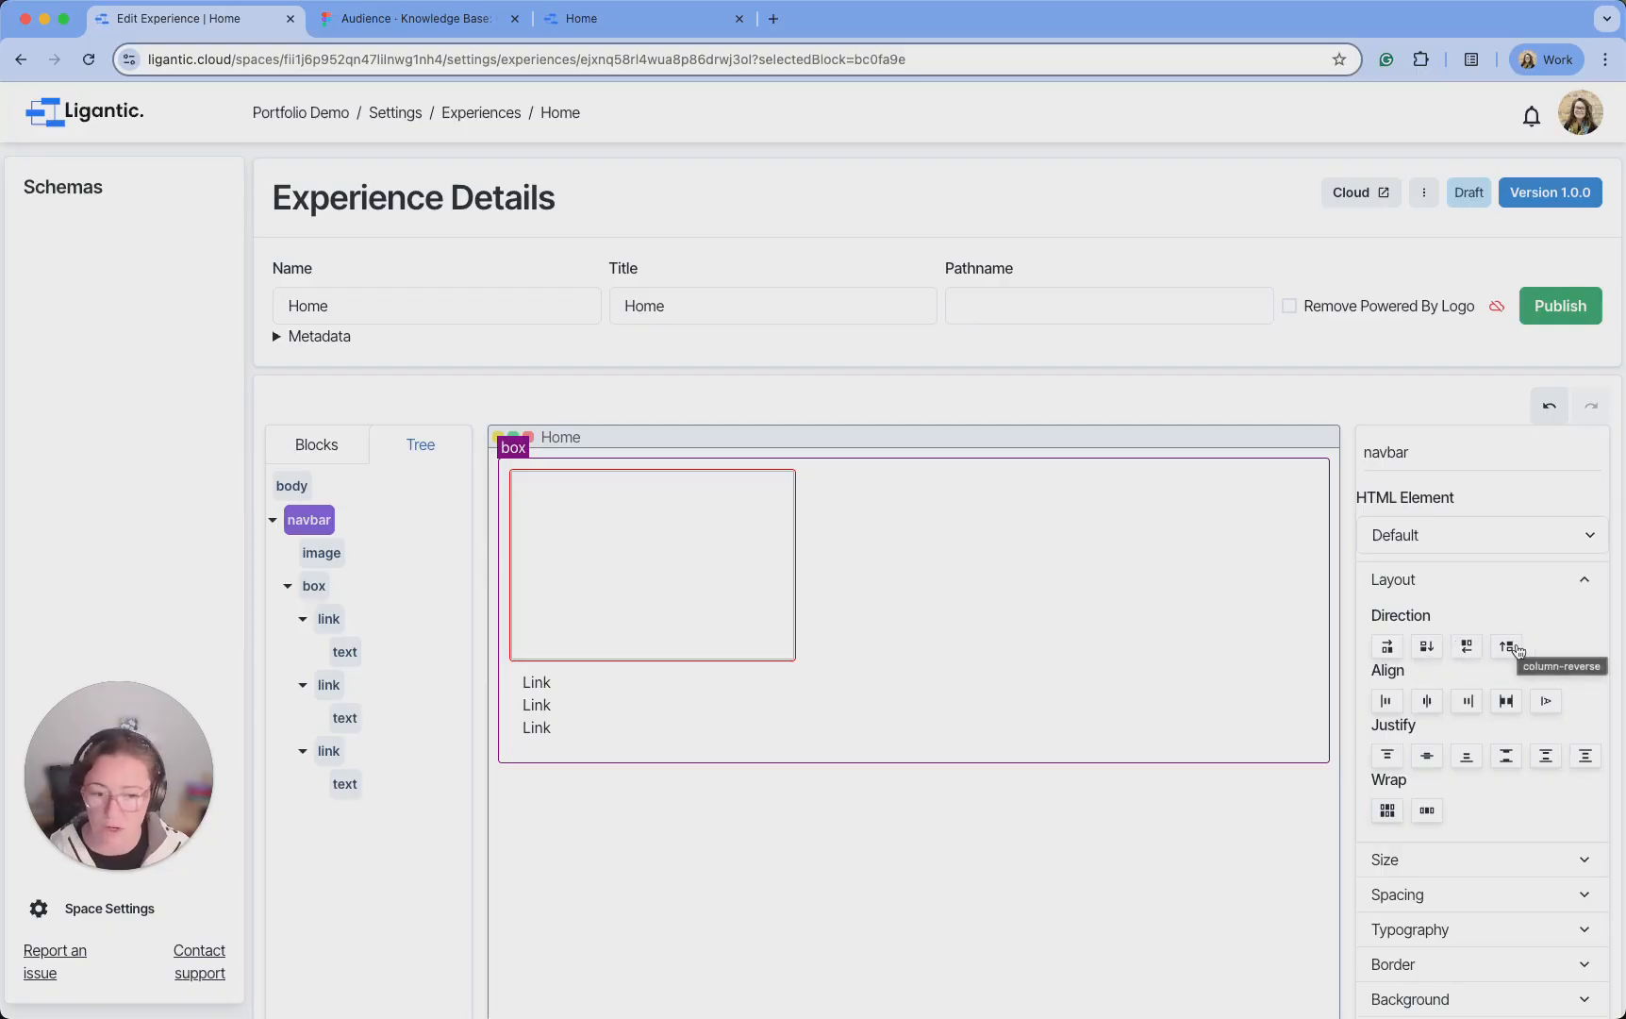
{"action": "left_click", "coordinate": [1389, 647]}
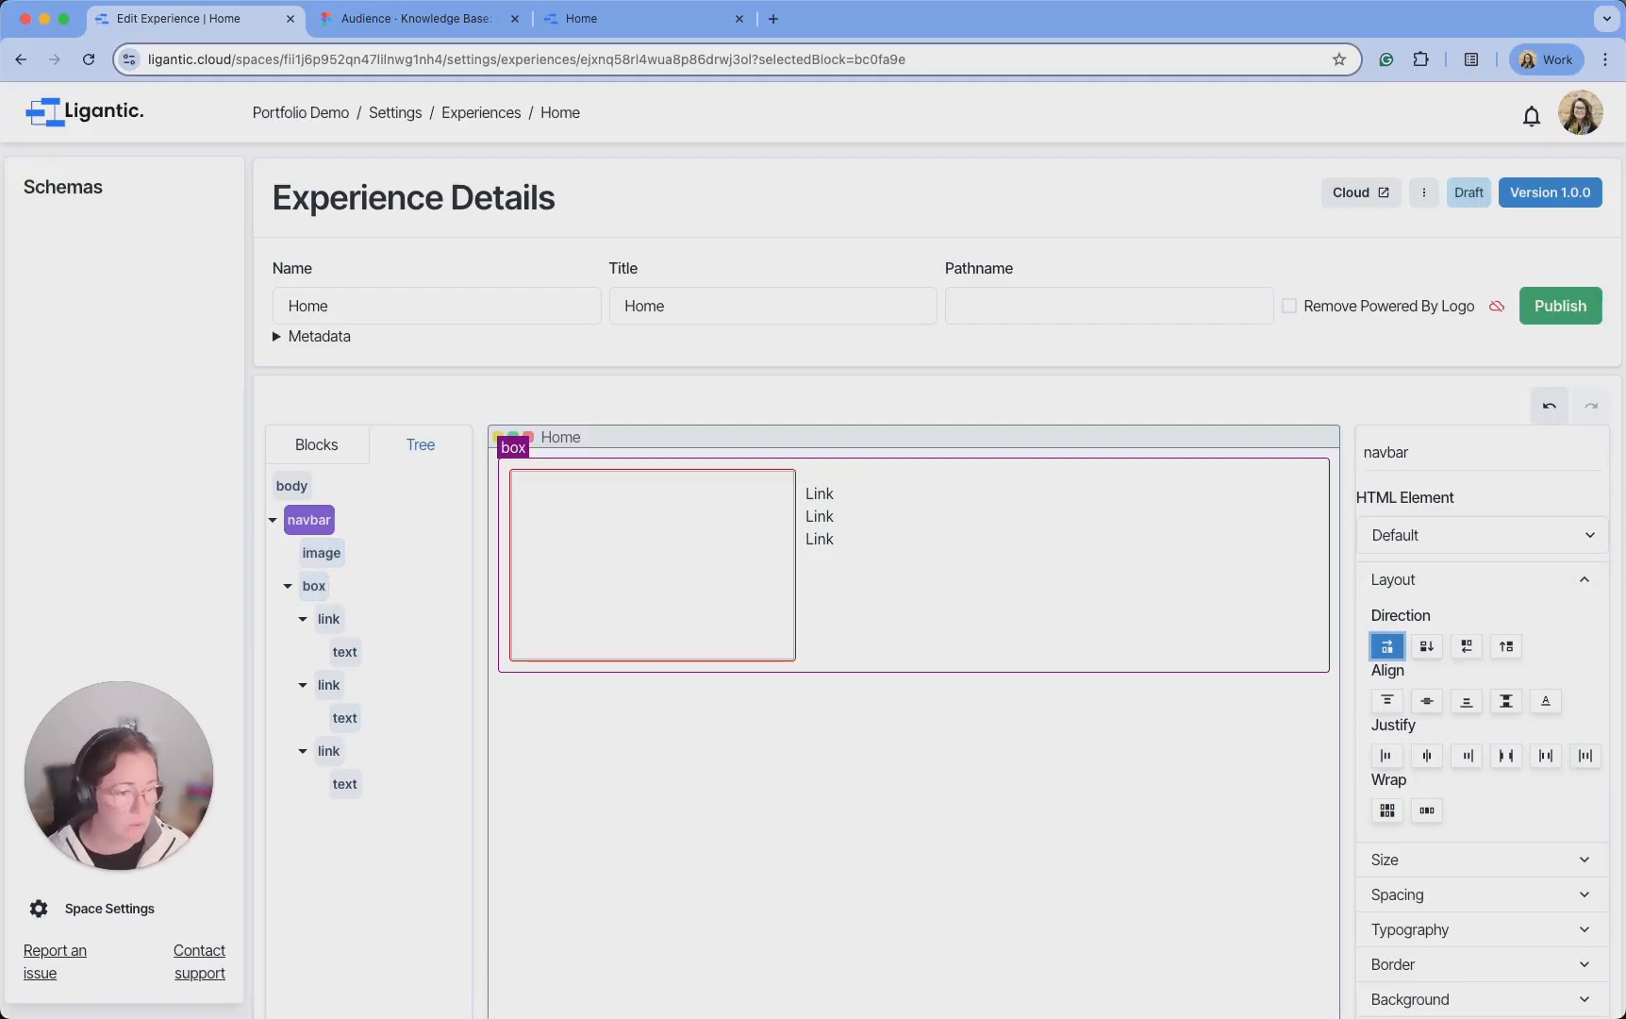
Set the layout direction of the box holding the three links to row
{"action": "left_click", "coordinate": [828, 499]}
{"action": "left_click", "coordinate": [306, 589]}
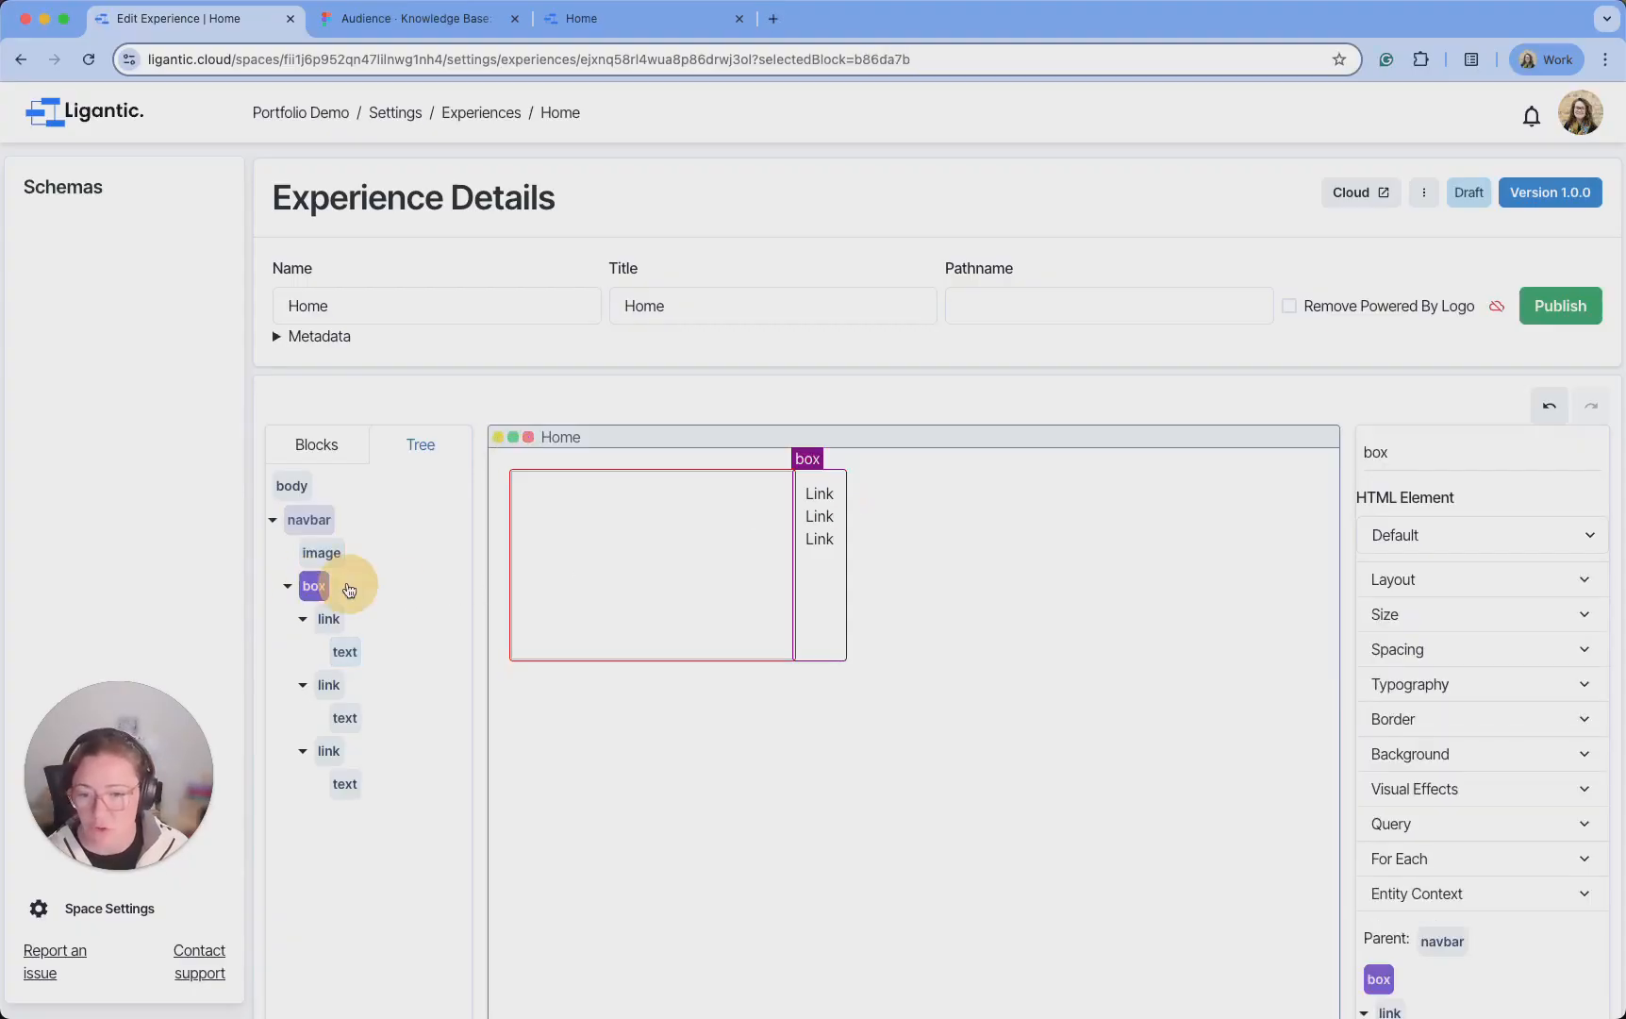
{"action": "left_click", "coordinate": [1535, 584]}
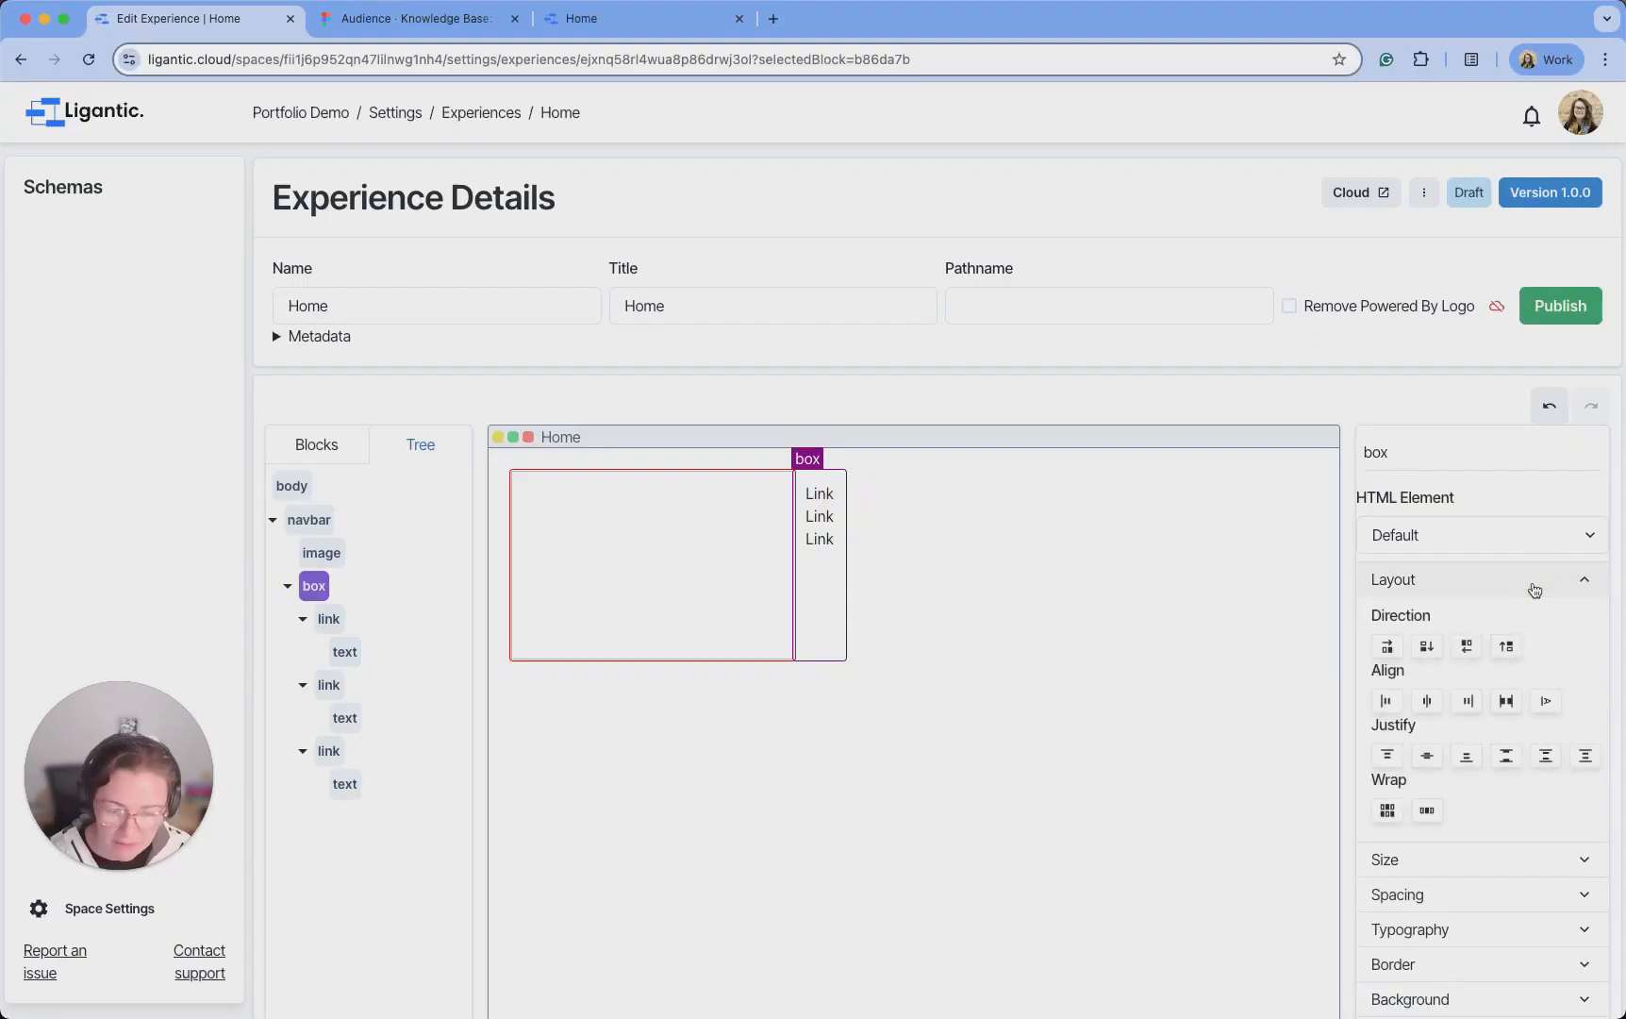
{"action": "left_click", "coordinate": [1390, 647]}
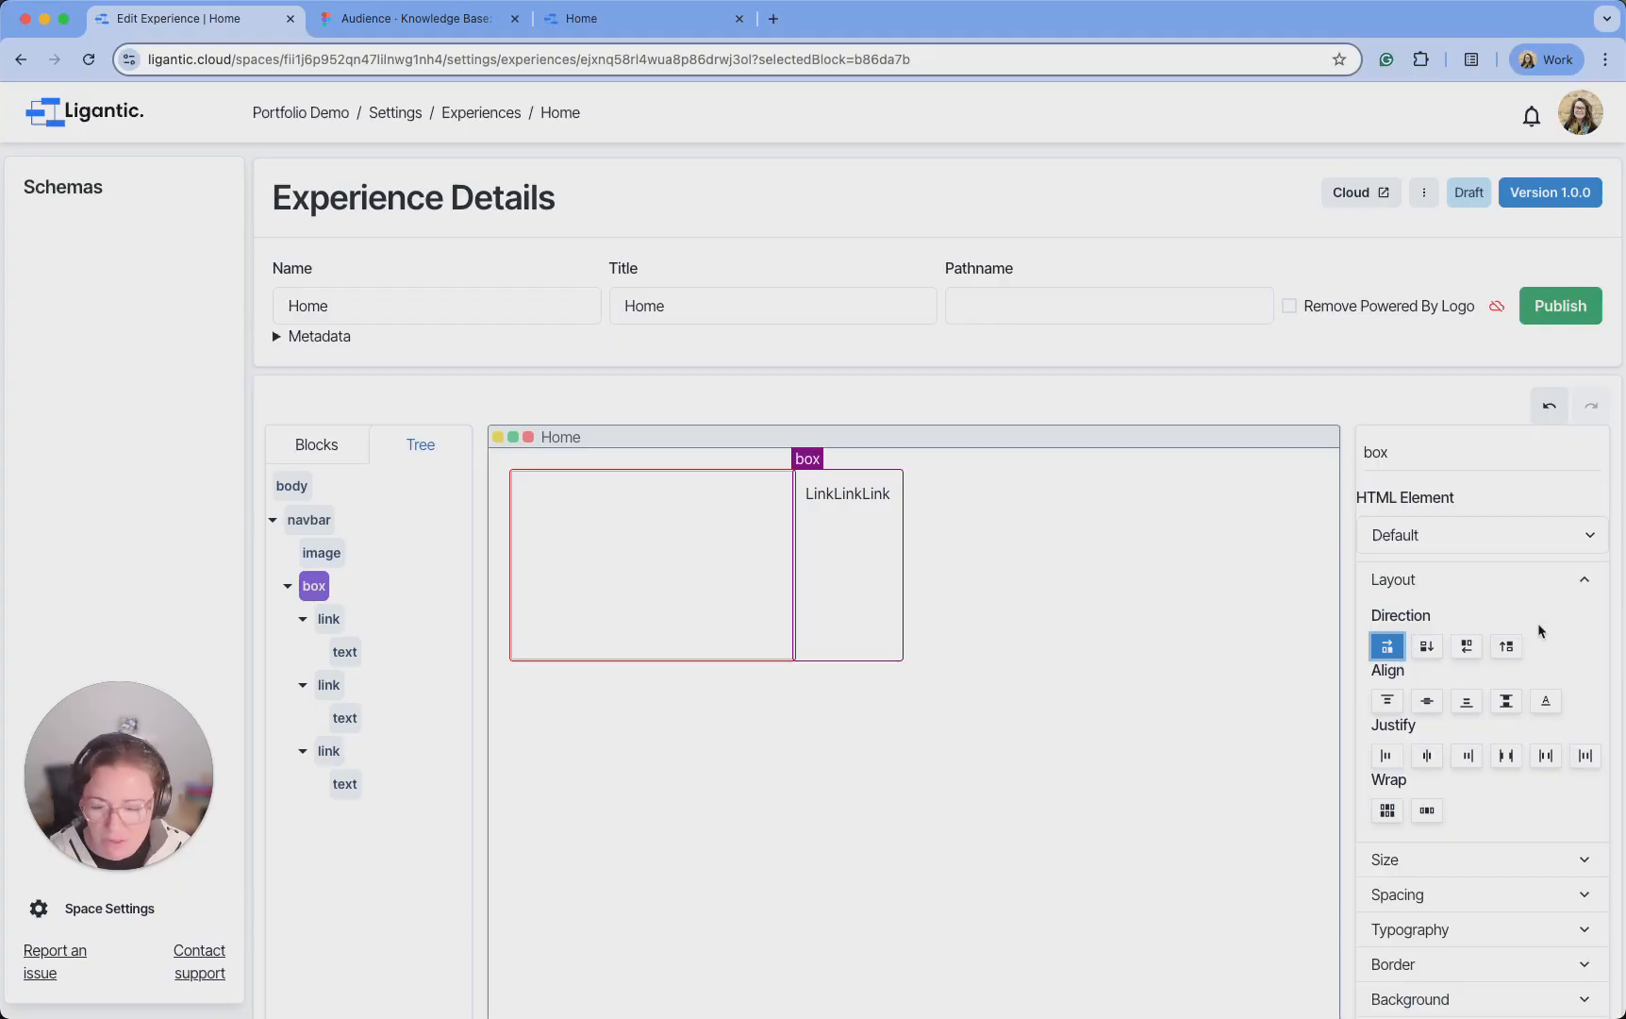
Try center and evenly spaced justification on the box holding the links
{"action": "scroll", "coordinate": [1544, 624], "scroll_direction": "down", "scroll_amount": 1}
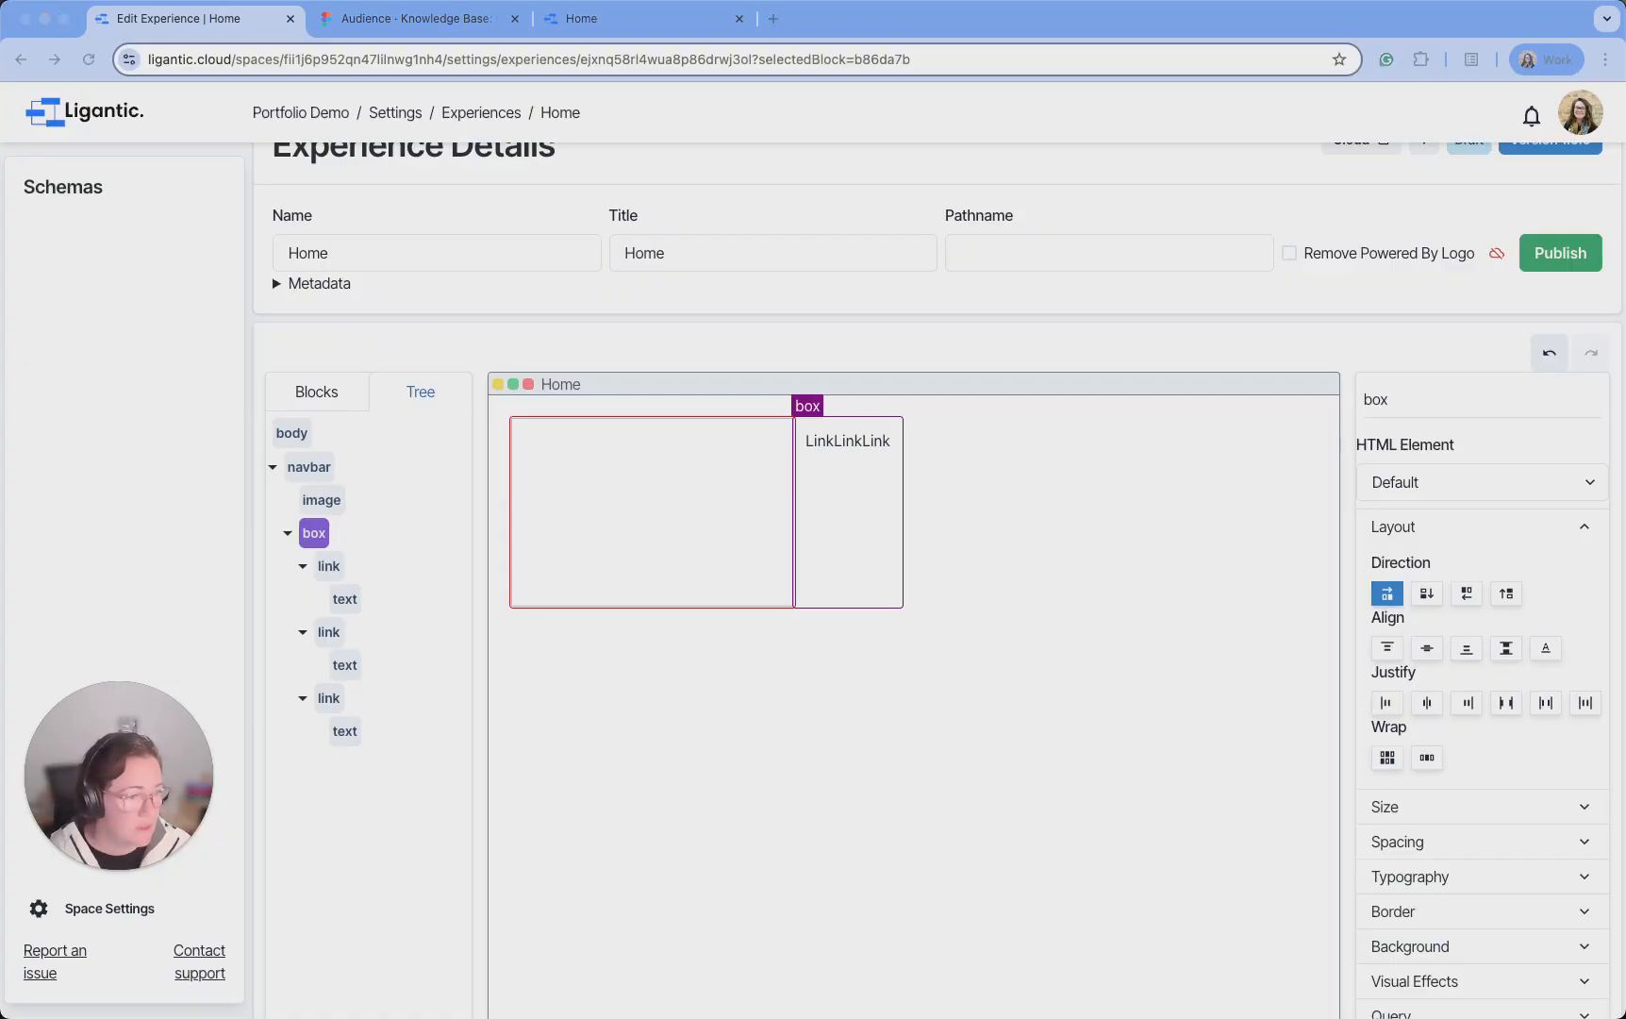
{"action": "left_click", "coordinate": [1429, 704]}
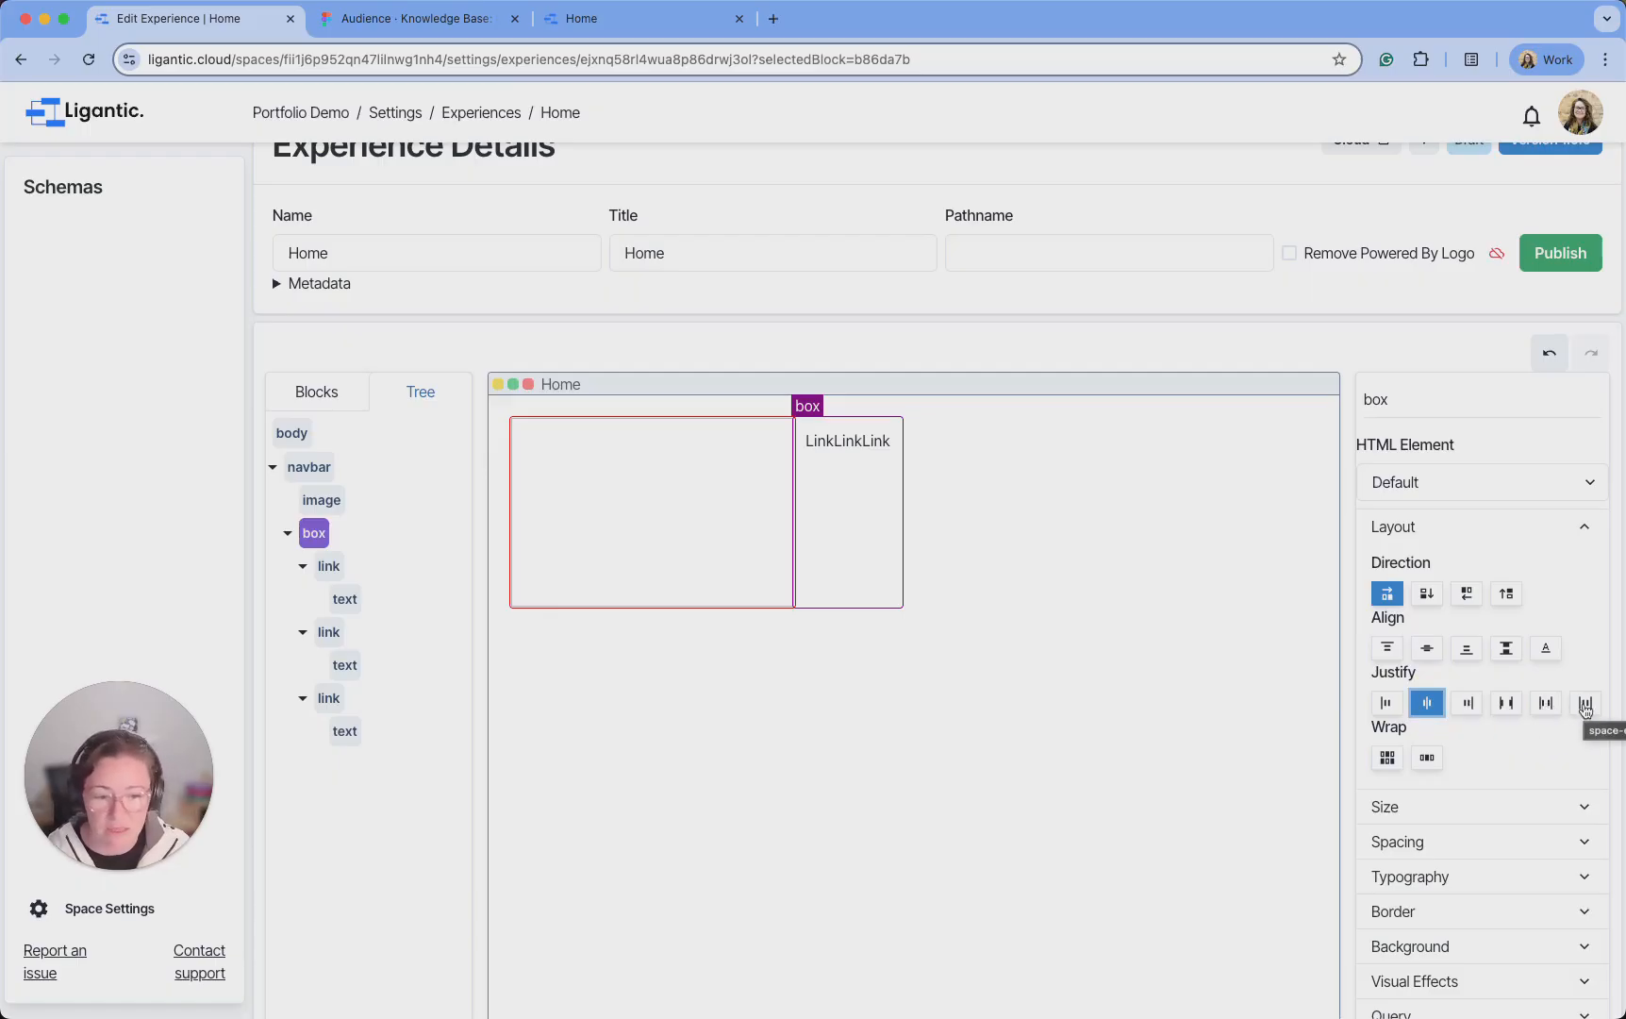
{"action": "left_click", "coordinate": [1586, 706]}
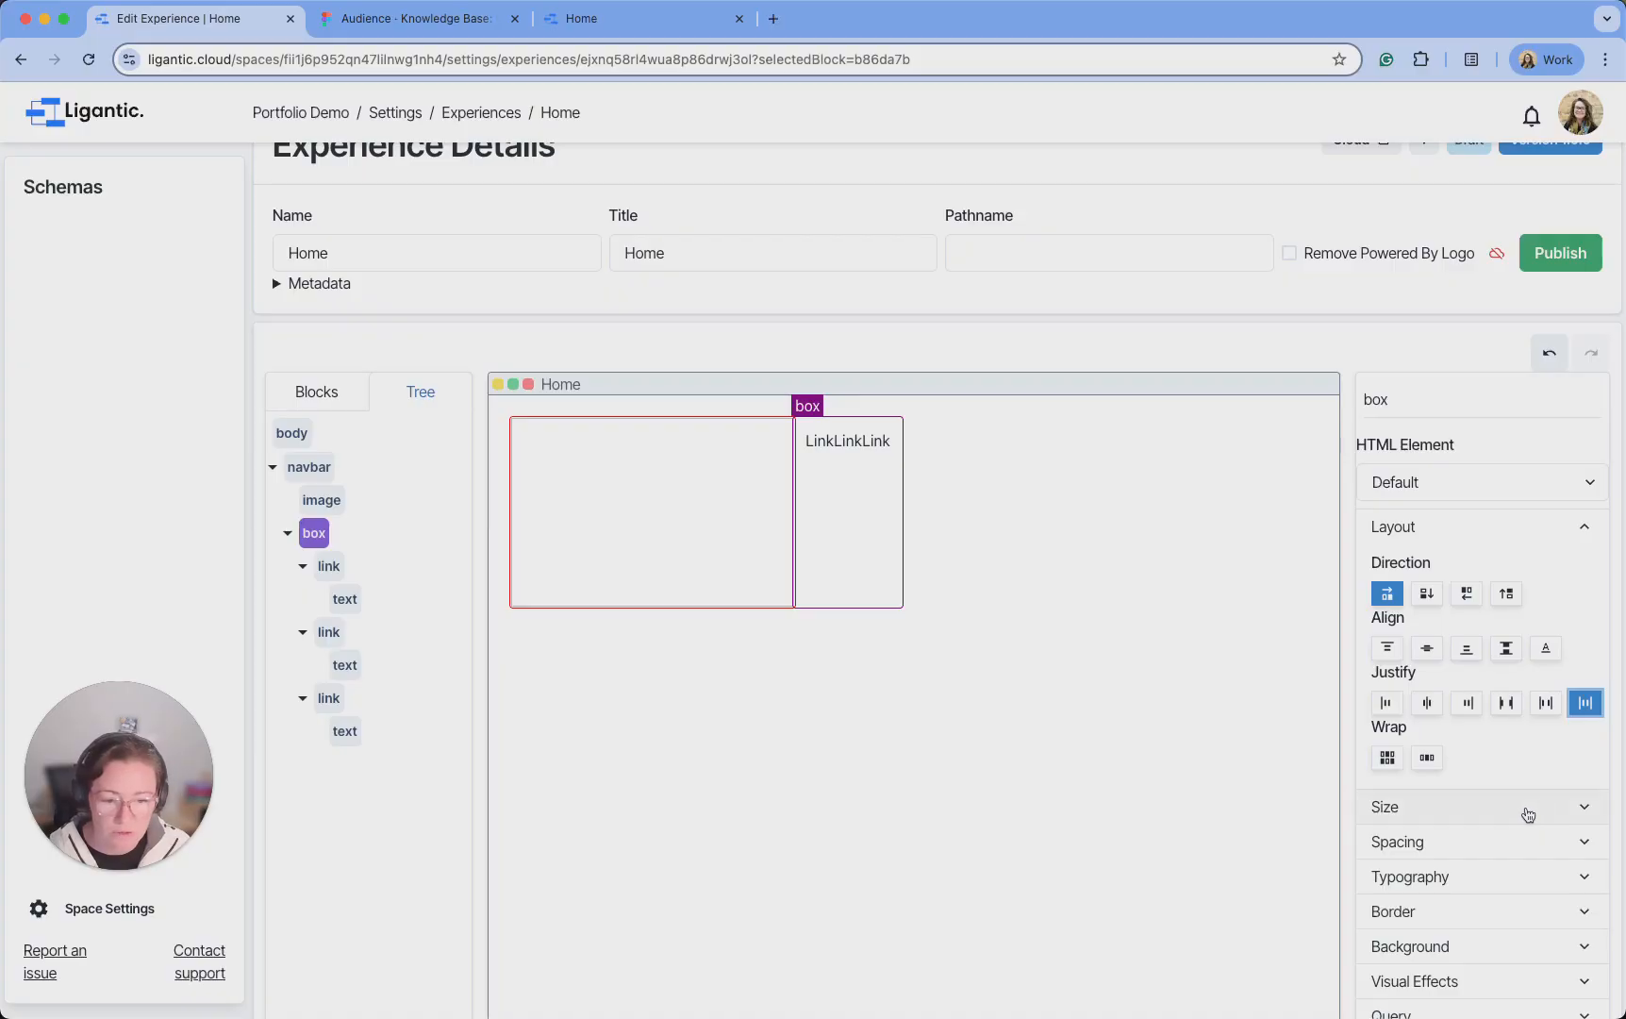
Set the links box's Grow value to 1 so it fills the remaining navbar width
{"action": "left_click", "coordinate": [1528, 809]}
{"action": "scroll", "coordinate": [1525, 673], "scroll_direction": "down", "scroll_amount": 5}
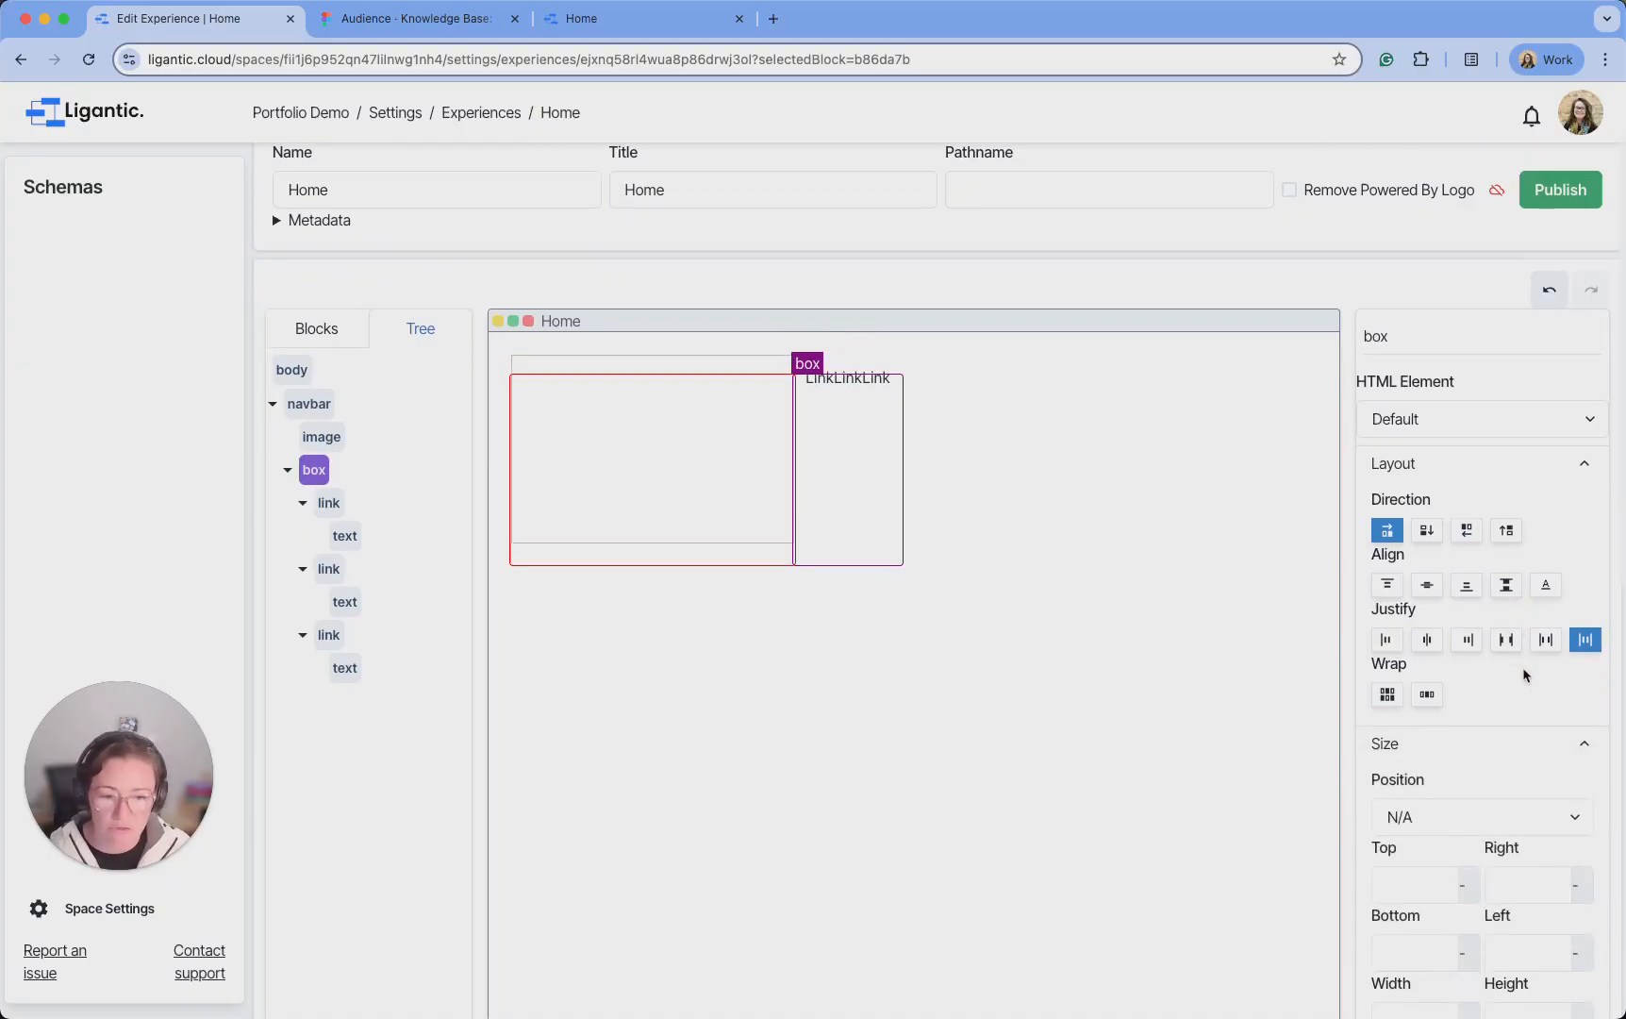
{"action": "scroll", "coordinate": [1525, 674], "scroll_direction": "up", "scroll_amount": 1}
{"action": "left_click", "coordinate": [1488, 929]}
{"action": "type", "text": "1"}
{"action": "scroll", "coordinate": [1499, 908], "scroll_direction": "up", "scroll_amount": 4}
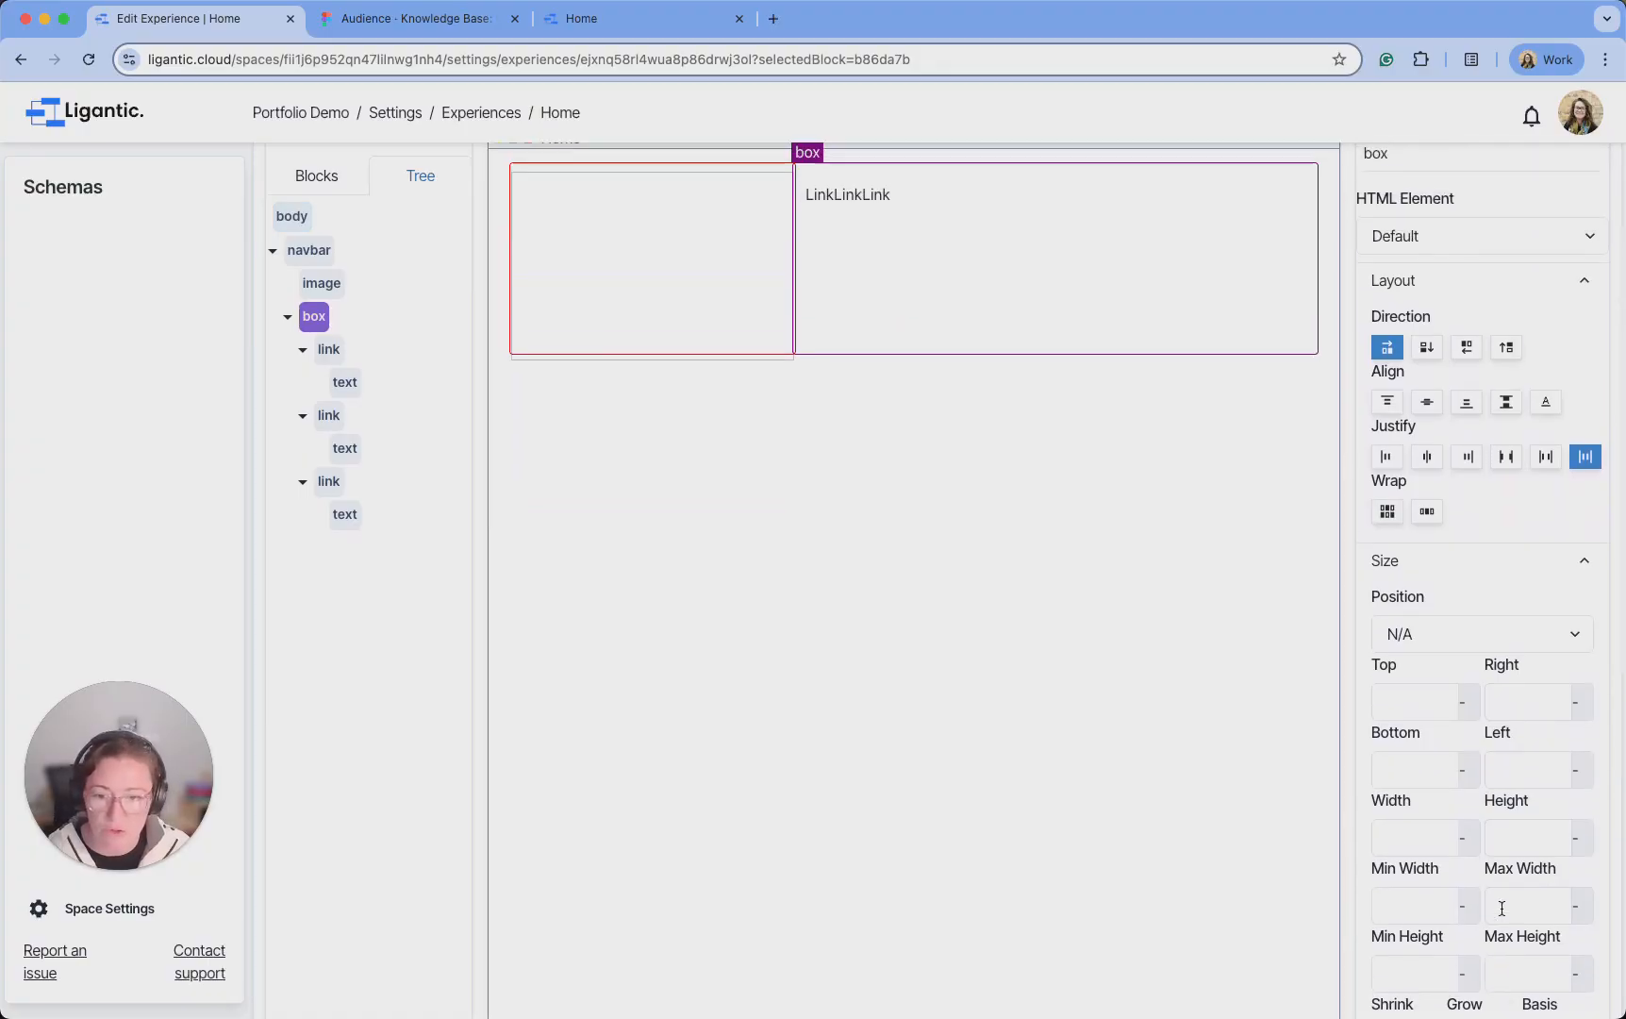
Center the links in their box with both Justify and Align set to center, trying end alignment in between
{"action": "scroll", "coordinate": [1502, 907], "scroll_direction": "up", "scroll_amount": 2}
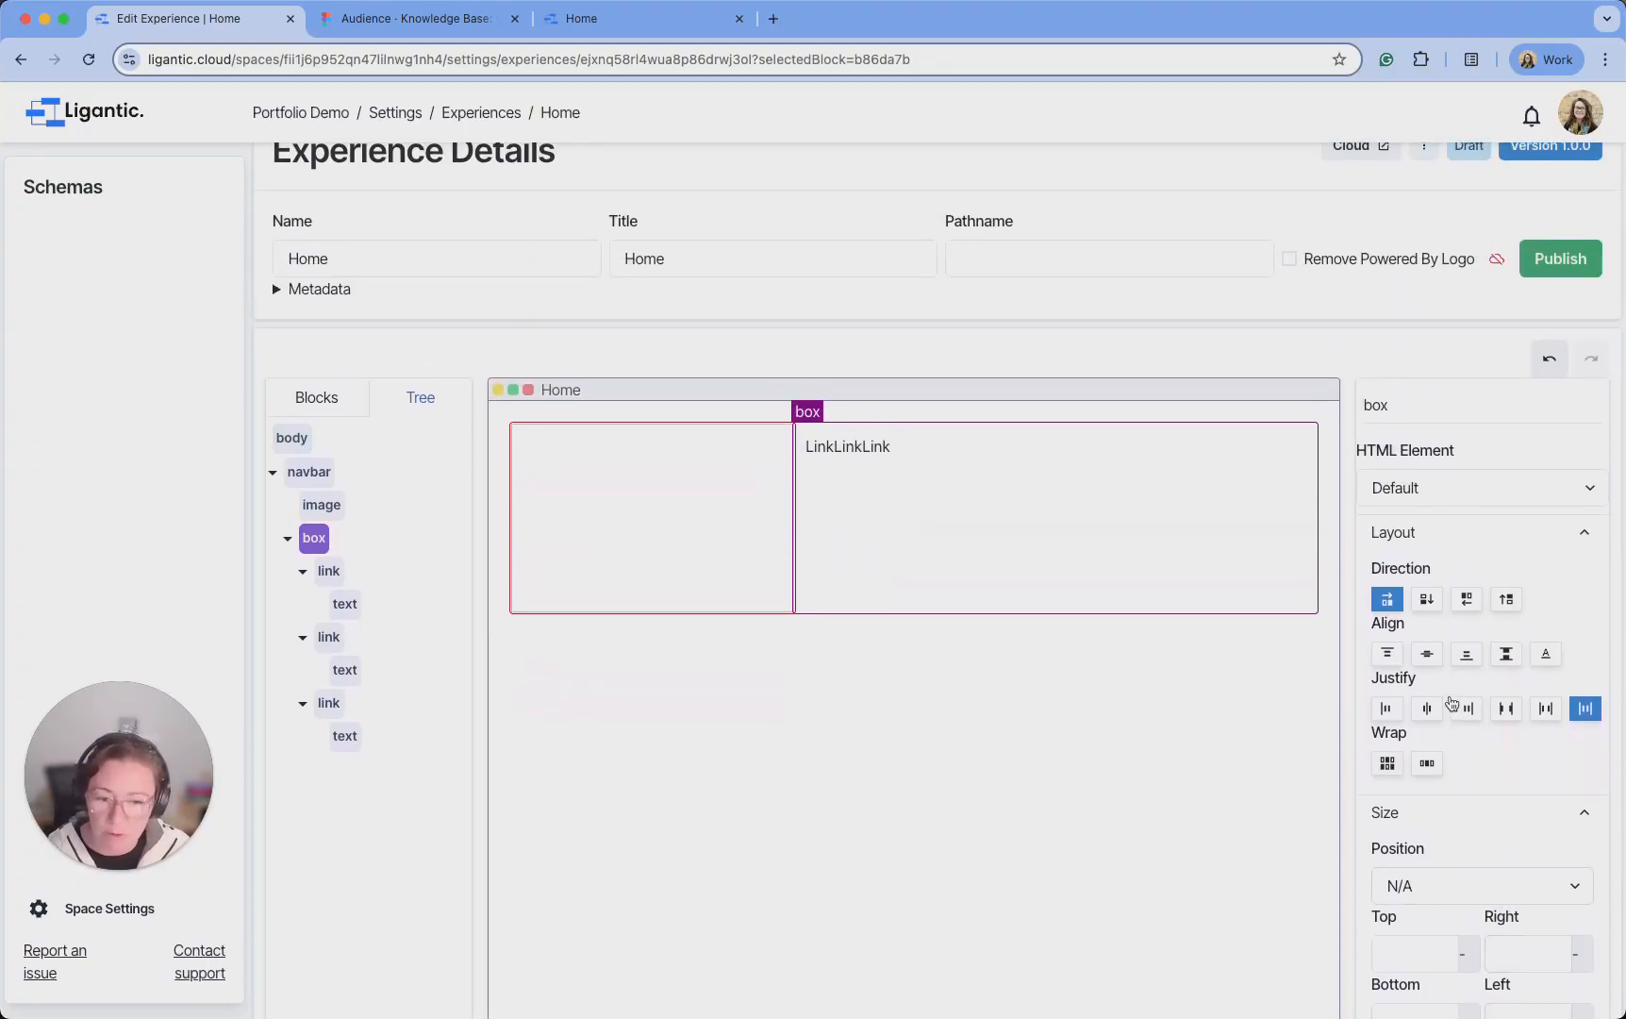
{"action": "left_click", "coordinate": [1430, 710]}
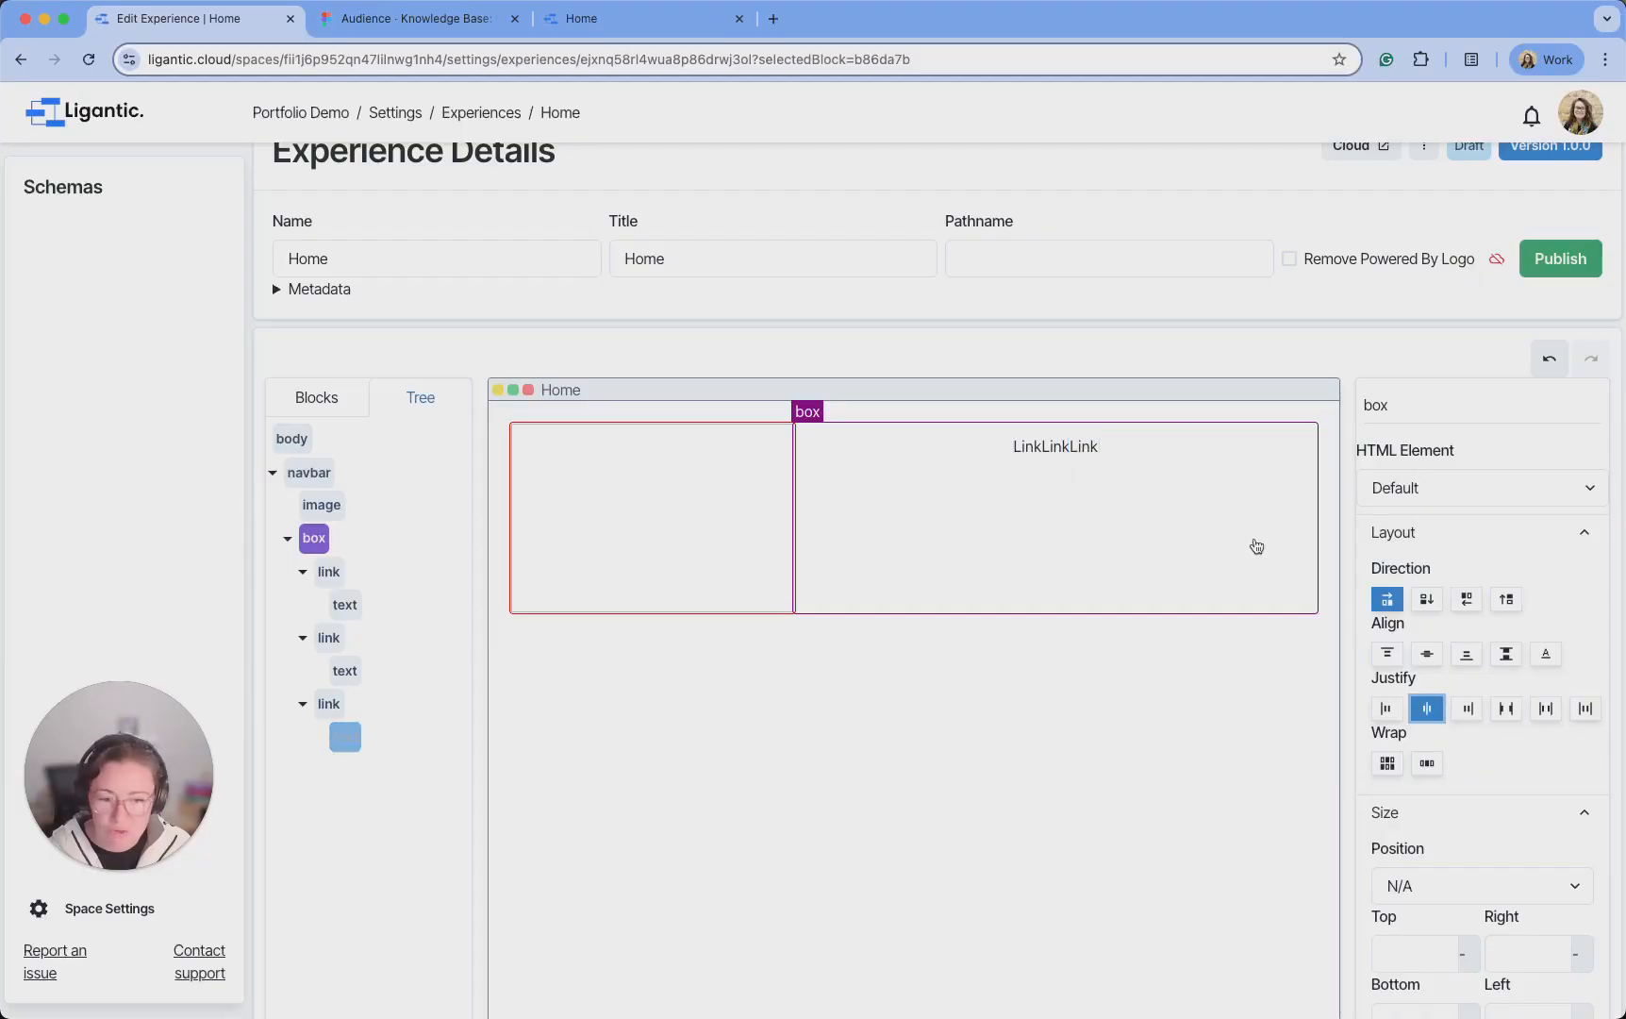
{"action": "left_click", "coordinate": [1429, 659]}
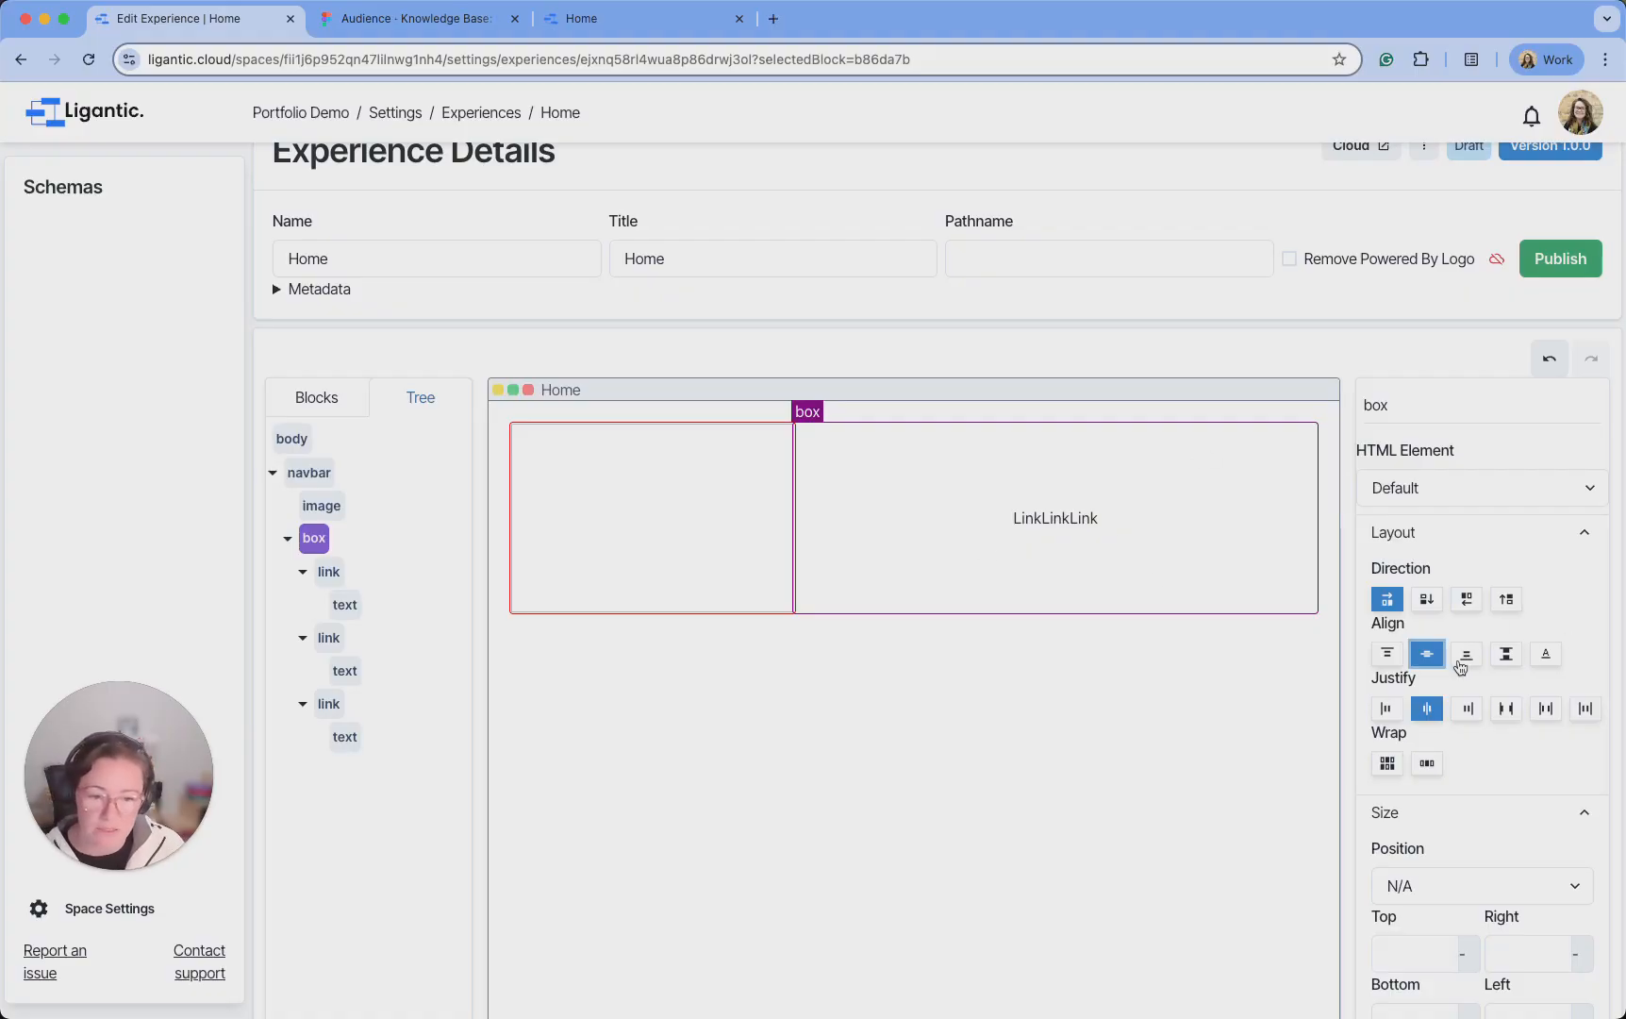
{"action": "left_click", "coordinate": [1467, 661]}
{"action": "left_click", "coordinate": [1429, 660]}
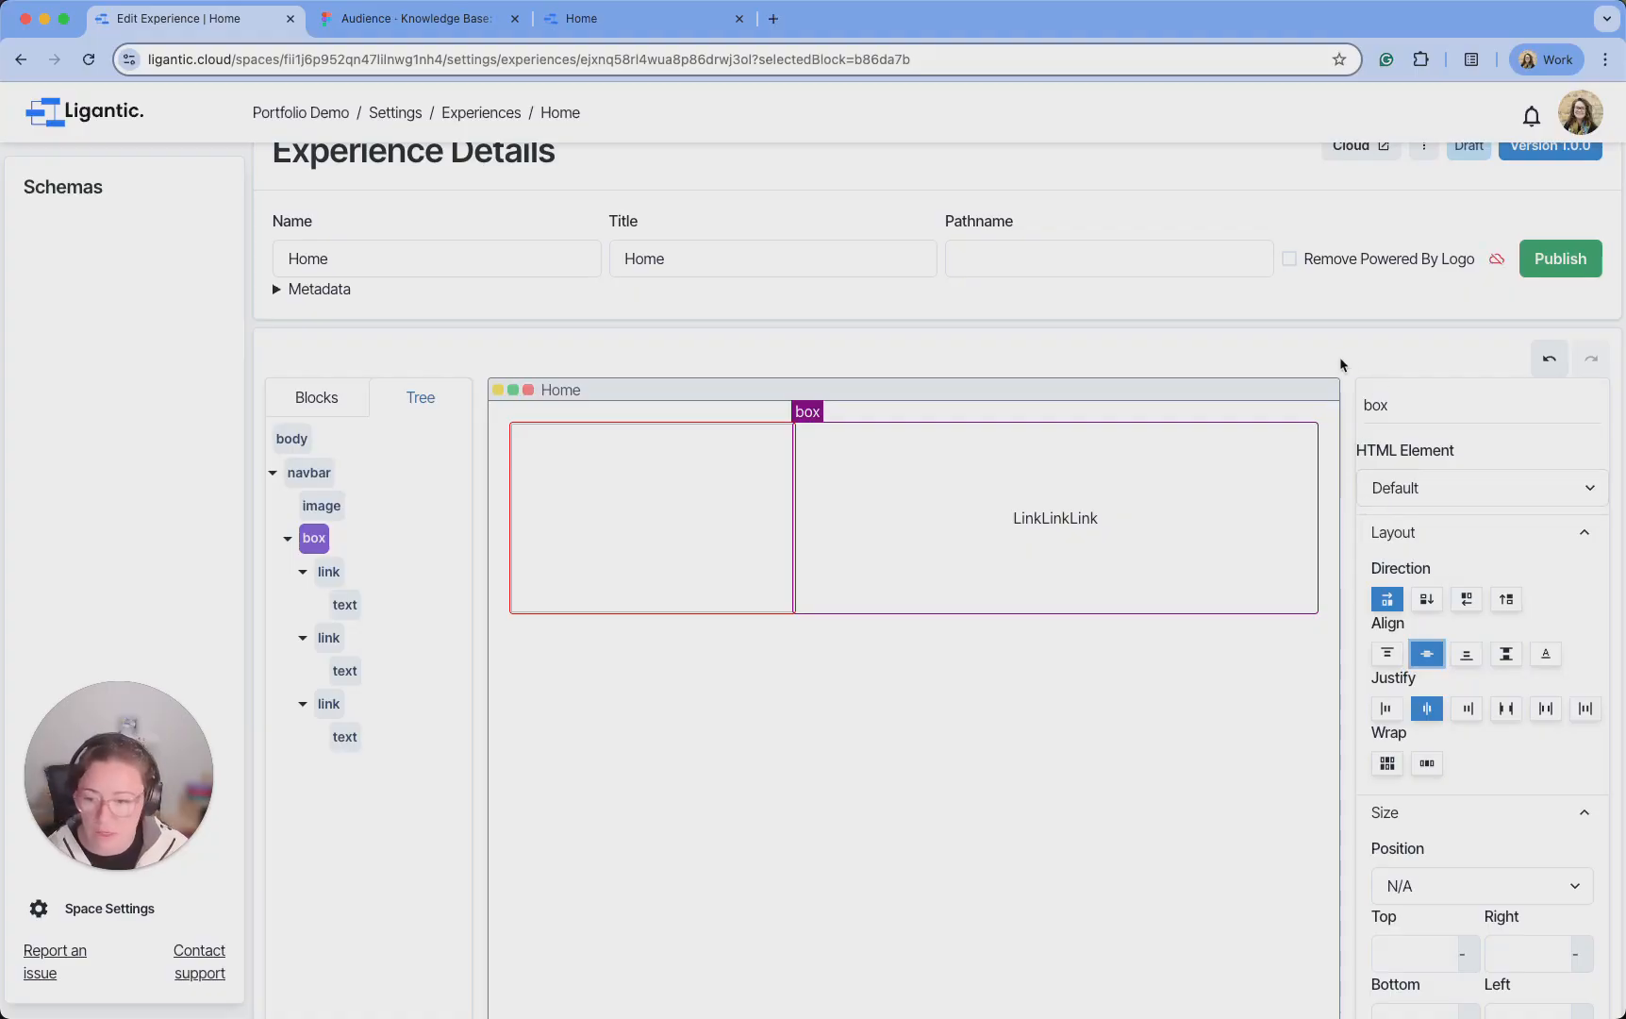
Review the image block's source and dimension settings and delete the image block from the navbar
{"action": "scroll", "coordinate": [1339, 365], "scroll_direction": "up", "scroll_amount": 1}
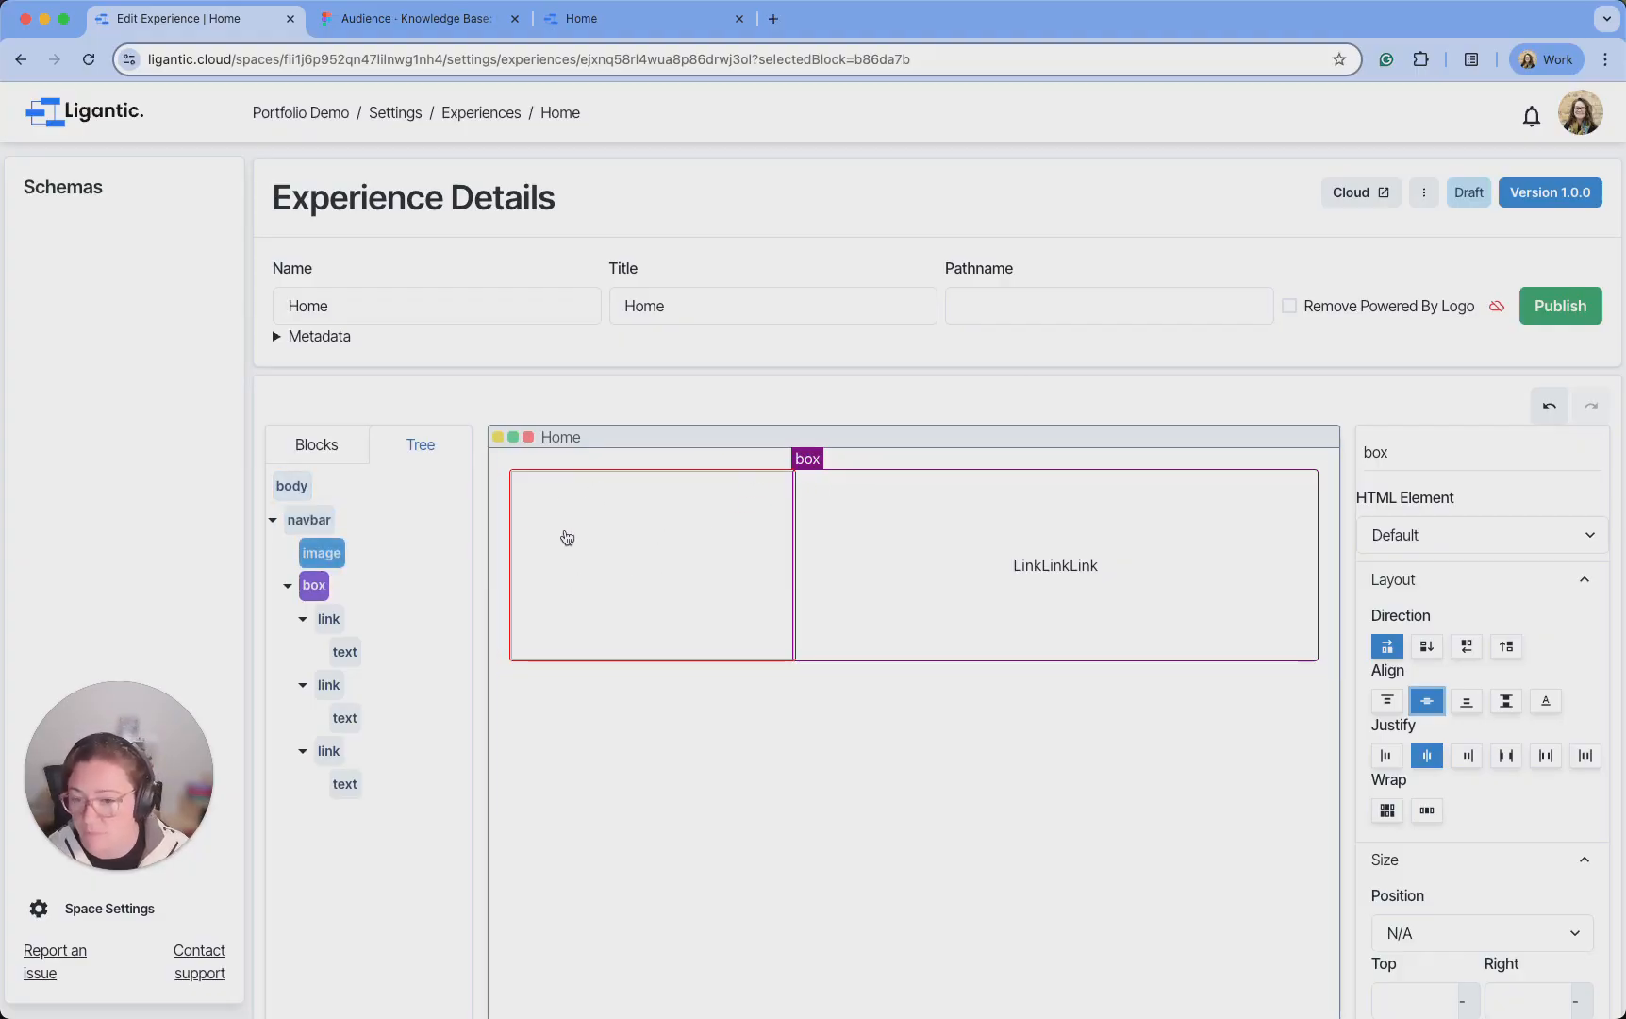
{"action": "left_click", "coordinate": [322, 555]}
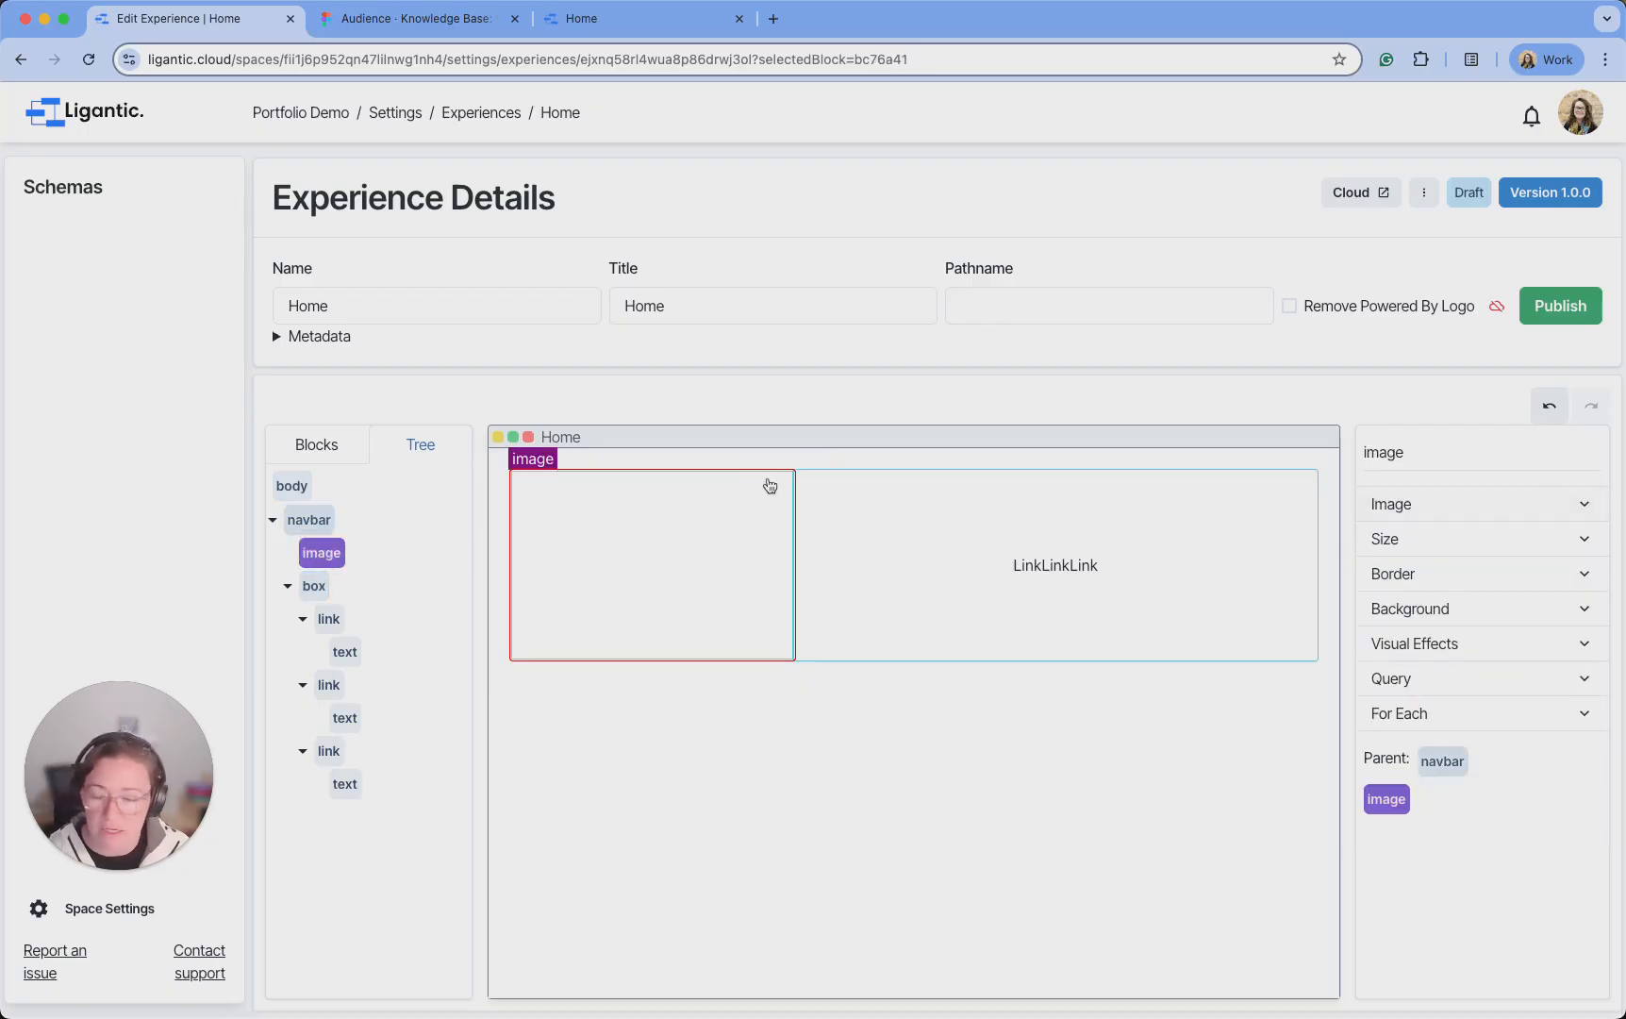
{"action": "left_click", "coordinate": [1492, 507]}
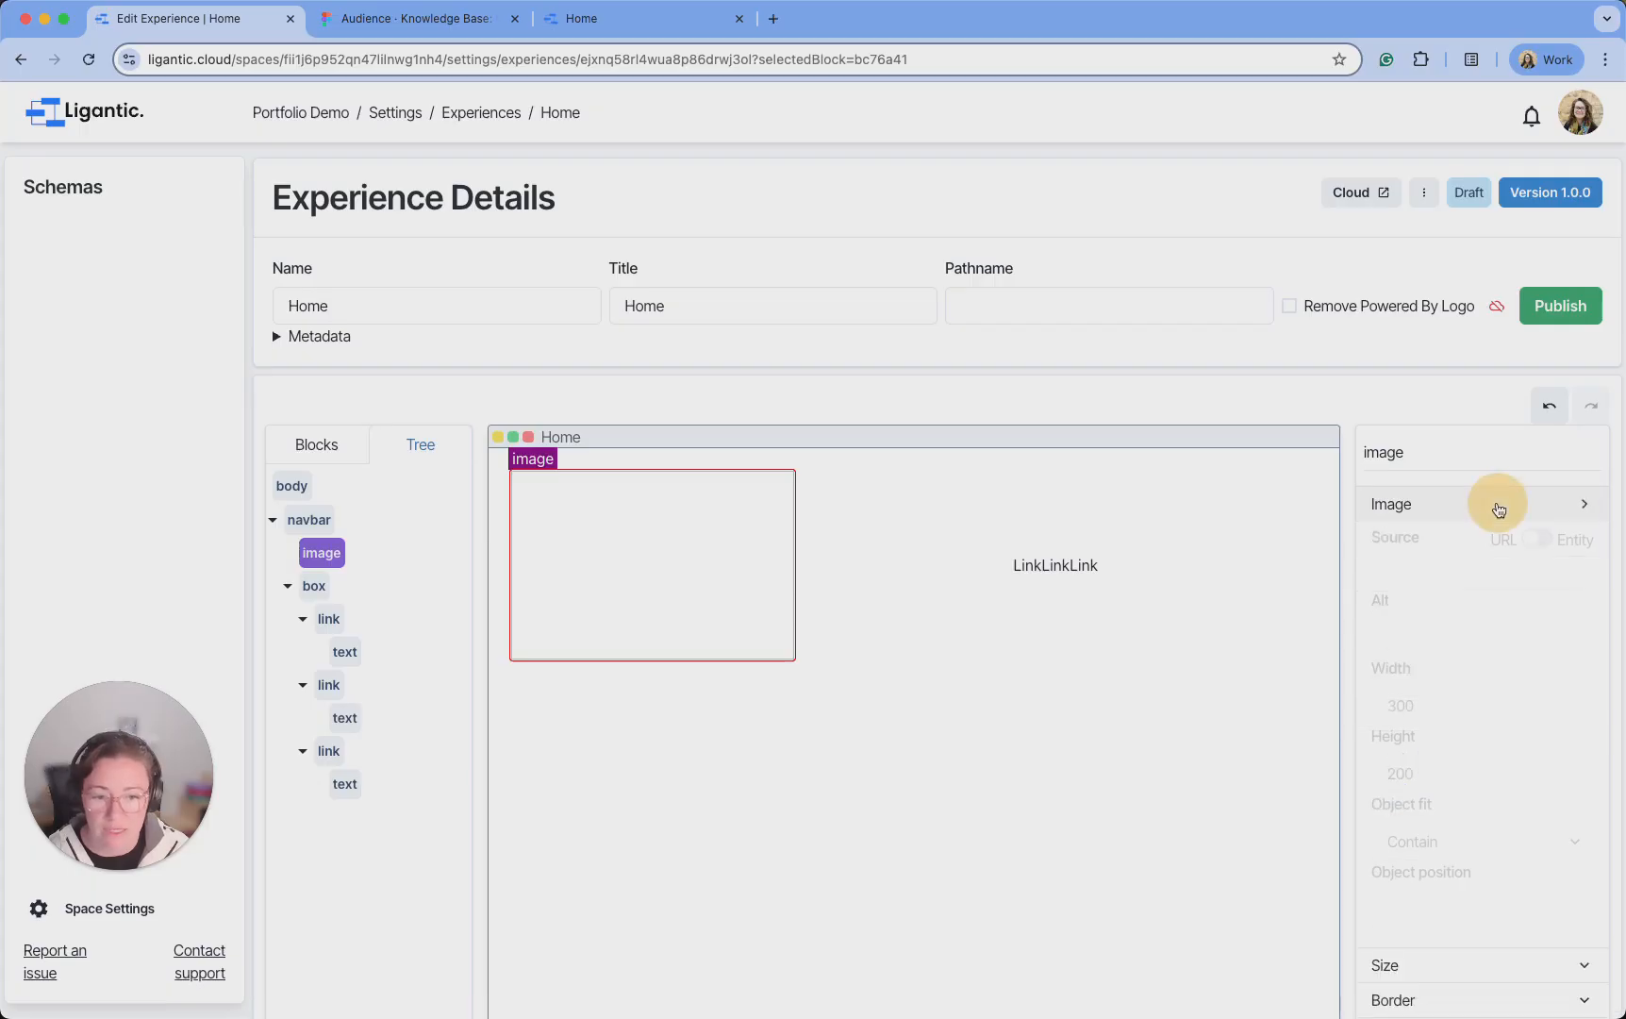
{"action": "scroll", "coordinate": [1415, 627], "scroll_direction": "down", "scroll_amount": 2}
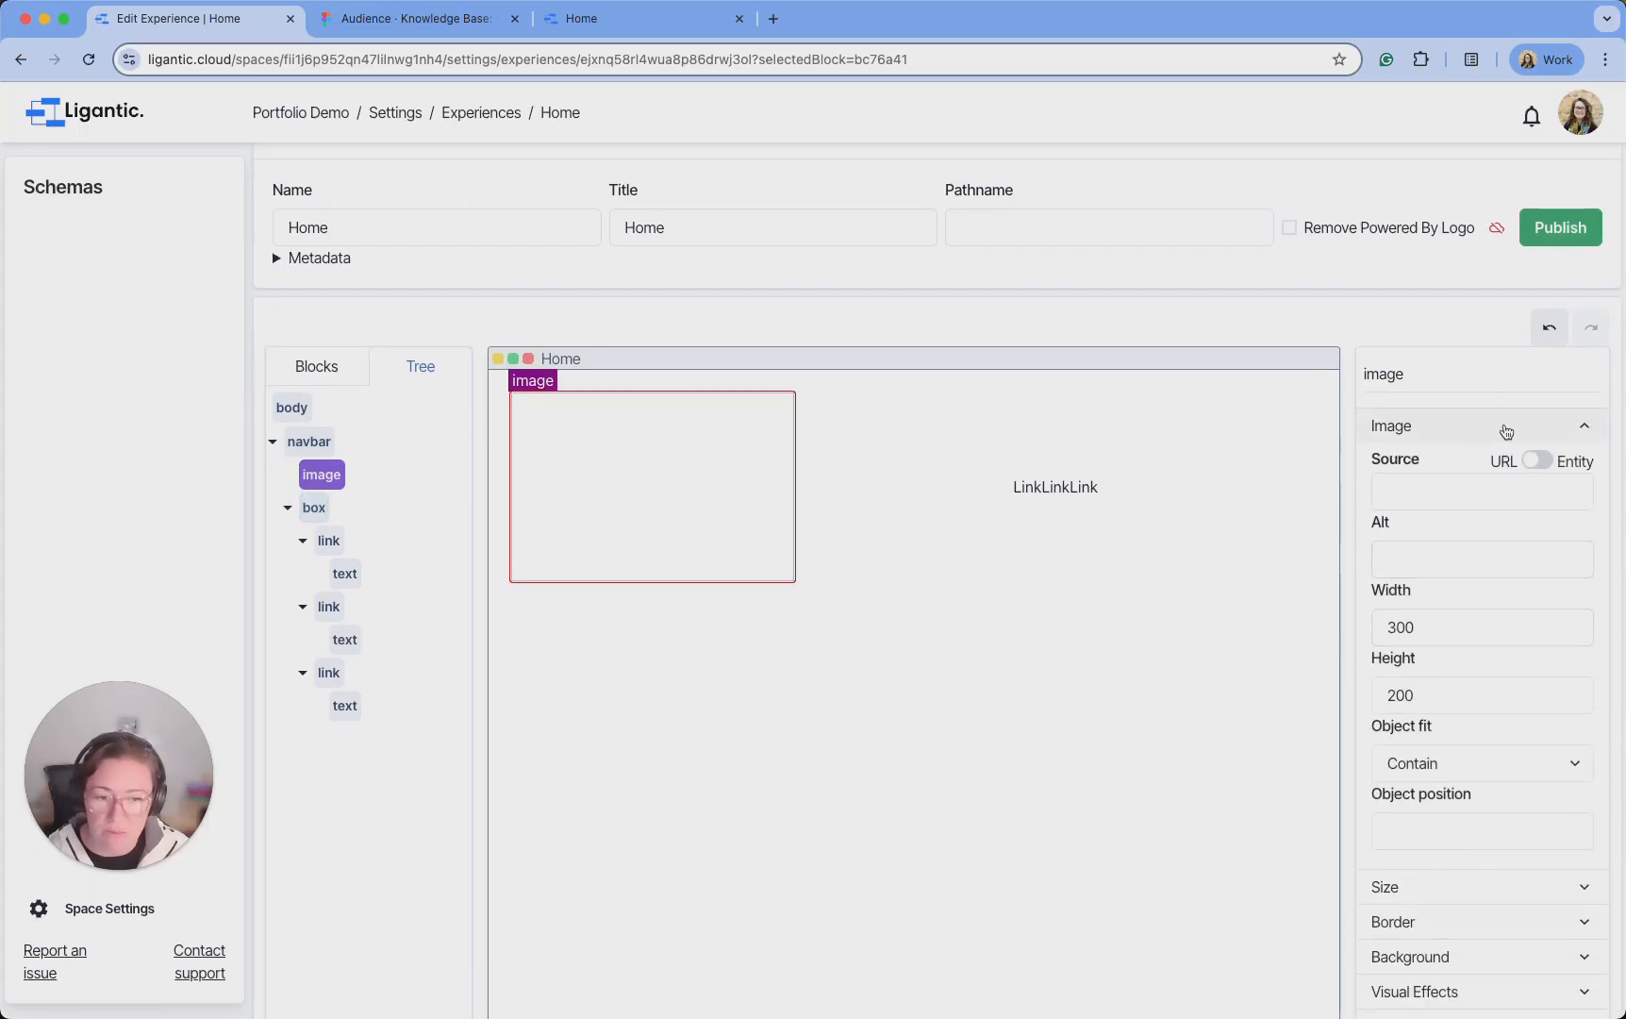
{"action": "left_click", "coordinate": [1506, 432]}
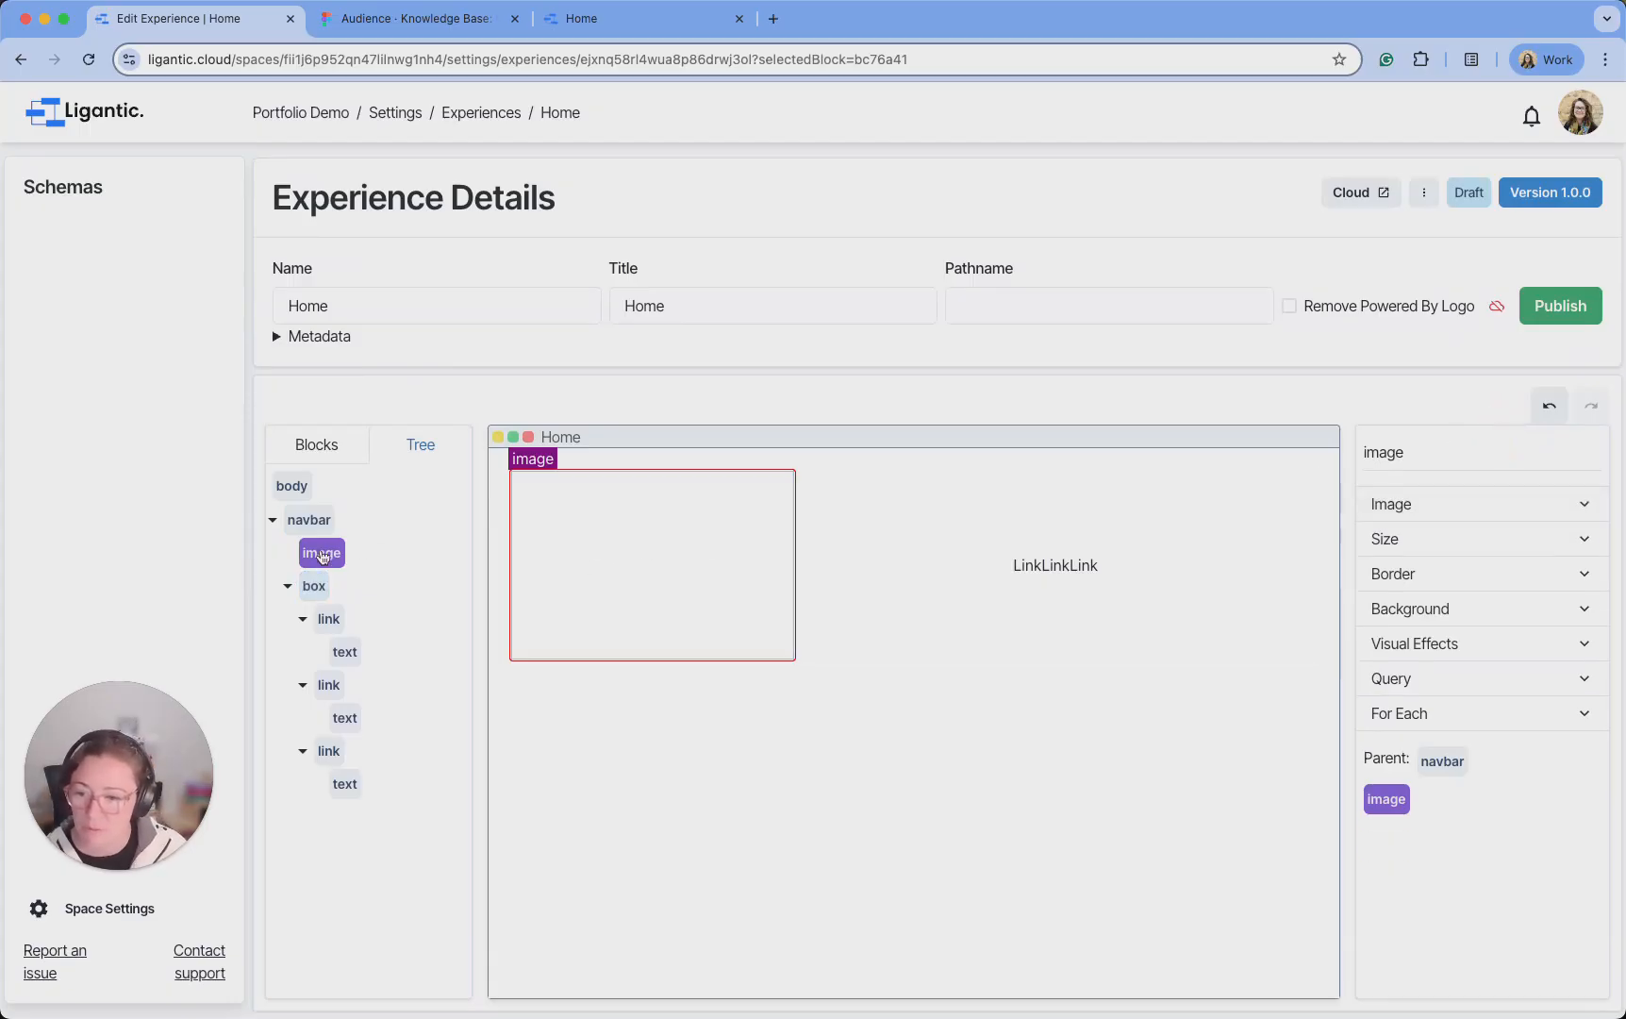
{"action": "left_click", "coordinate": [321, 553]}
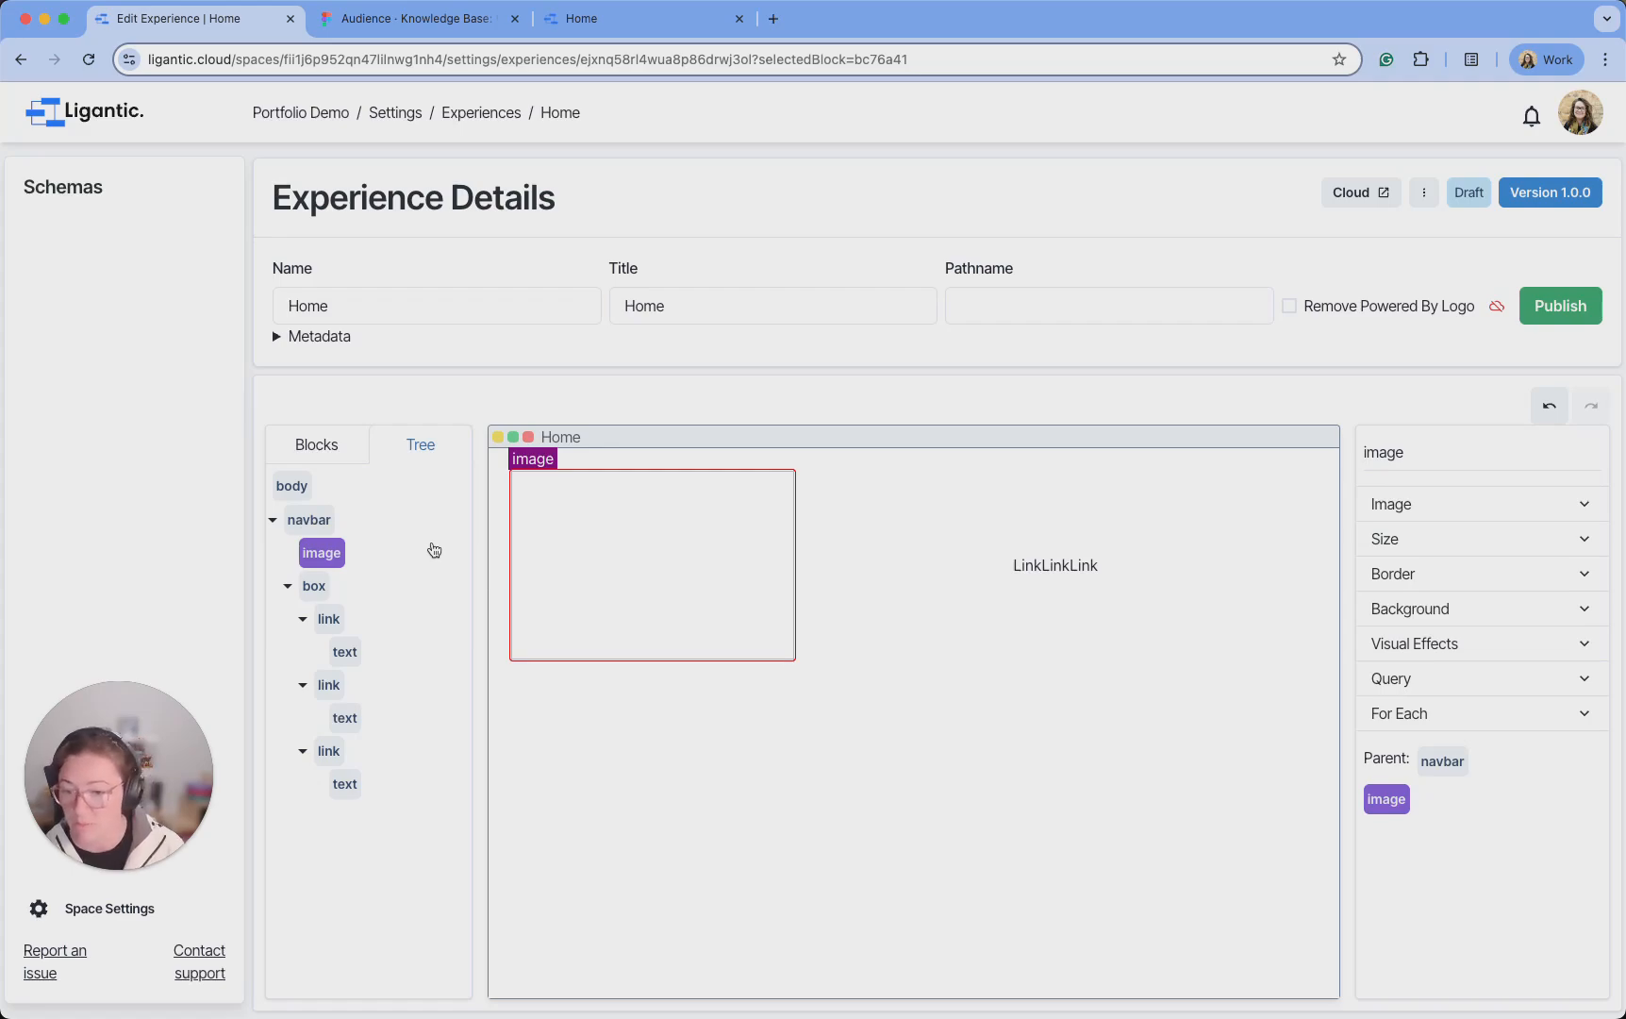
{"action": "key", "text": "Delete"}
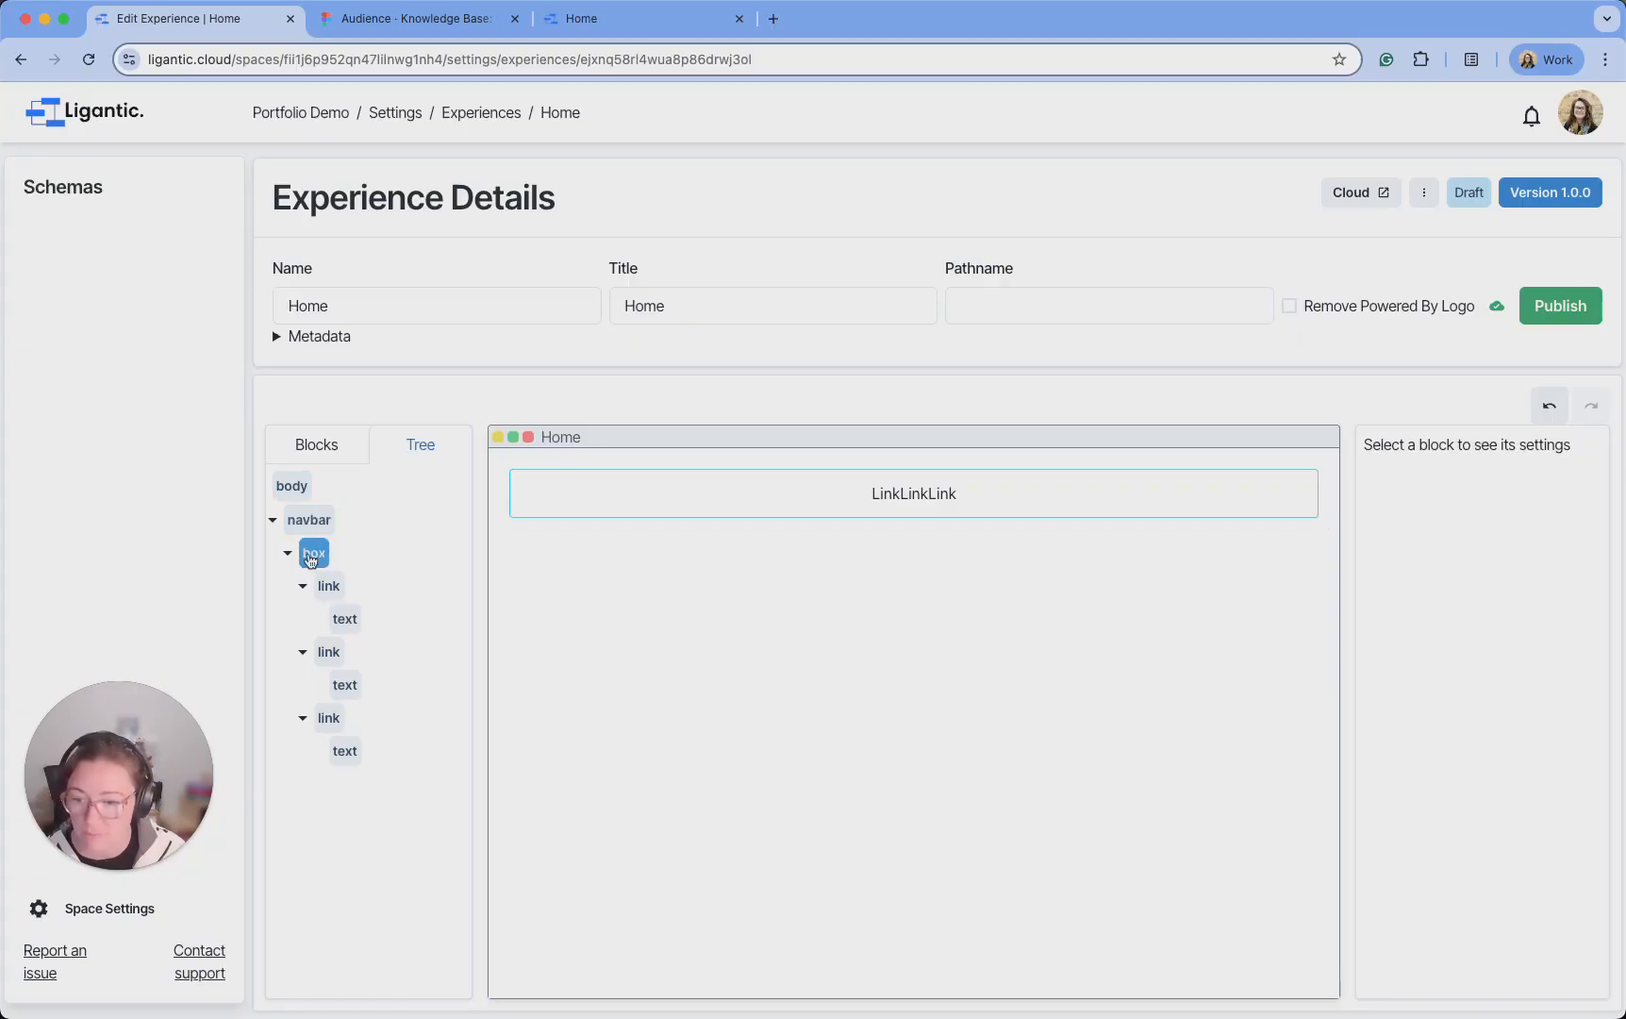
Rename the box holding the three links as "navbar links"
{"action": "left_click", "coordinate": [315, 558]}
{"action": "left_click_drag", "start_coordinate": [1406, 451], "coordinate": [1354, 451]}
{"action": "type", "text": "navbar links"}
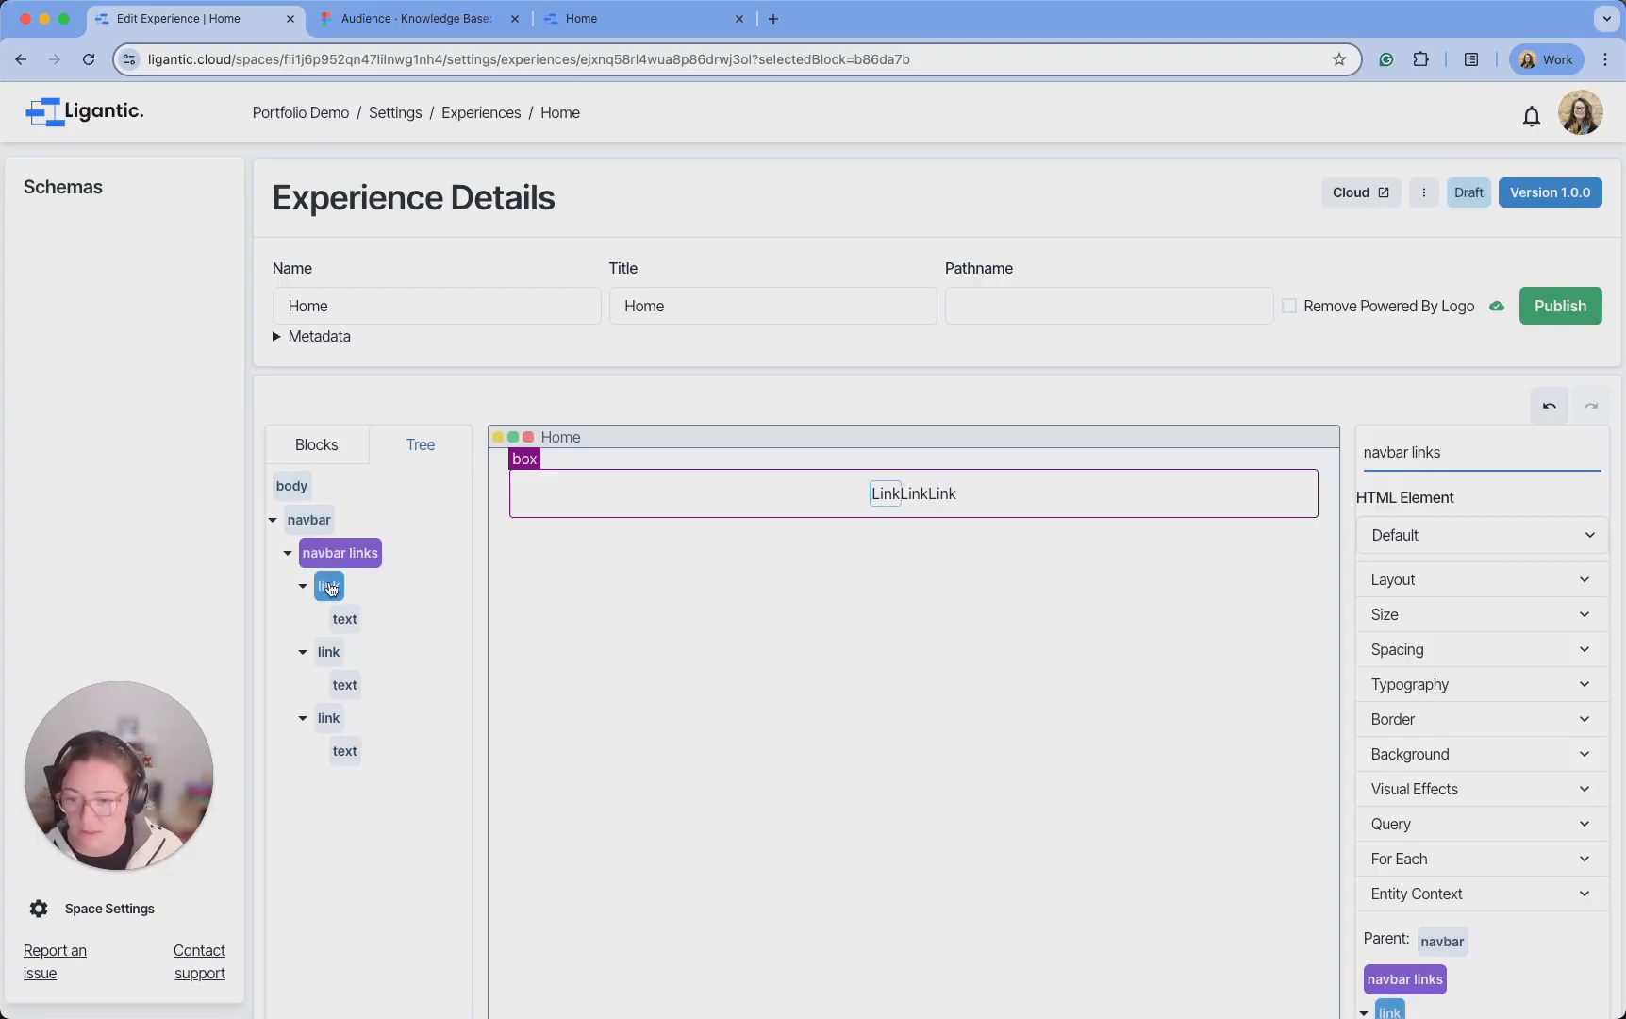
Rename the three link blocks inside navbar links as Home, About and Contact
{"action": "left_click", "coordinate": [329, 587]}
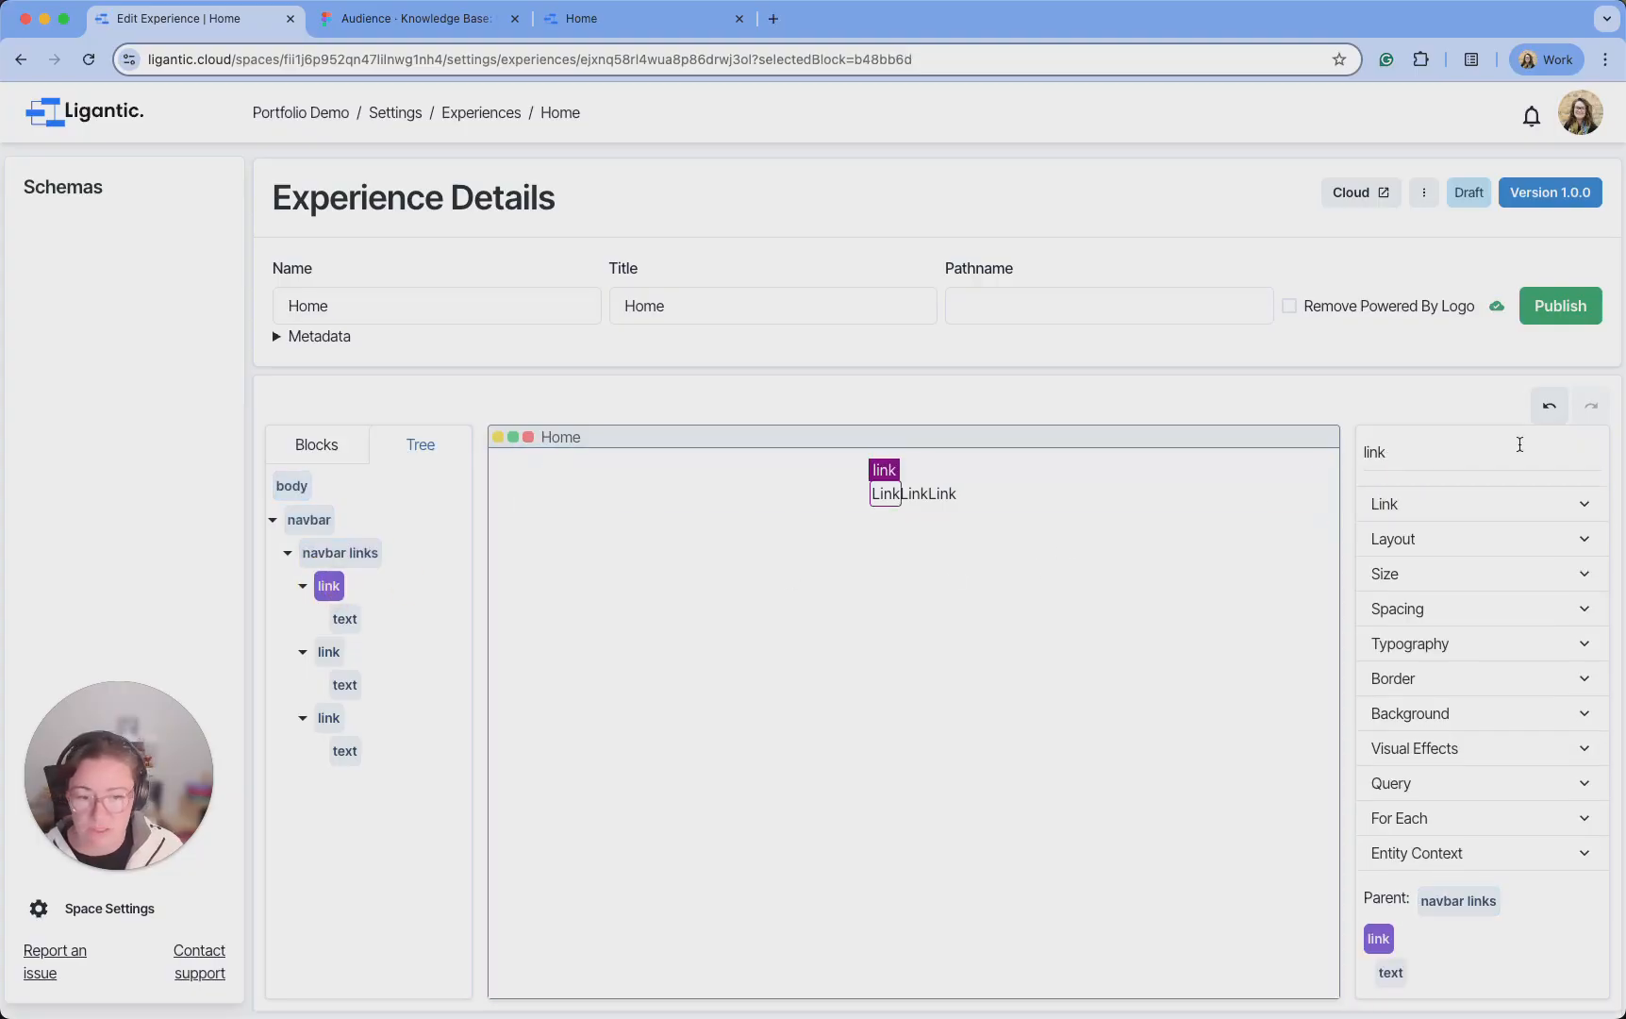
{"action": "double_click", "coordinate": [1454, 459]}
{"action": "type", "text": "Home"}
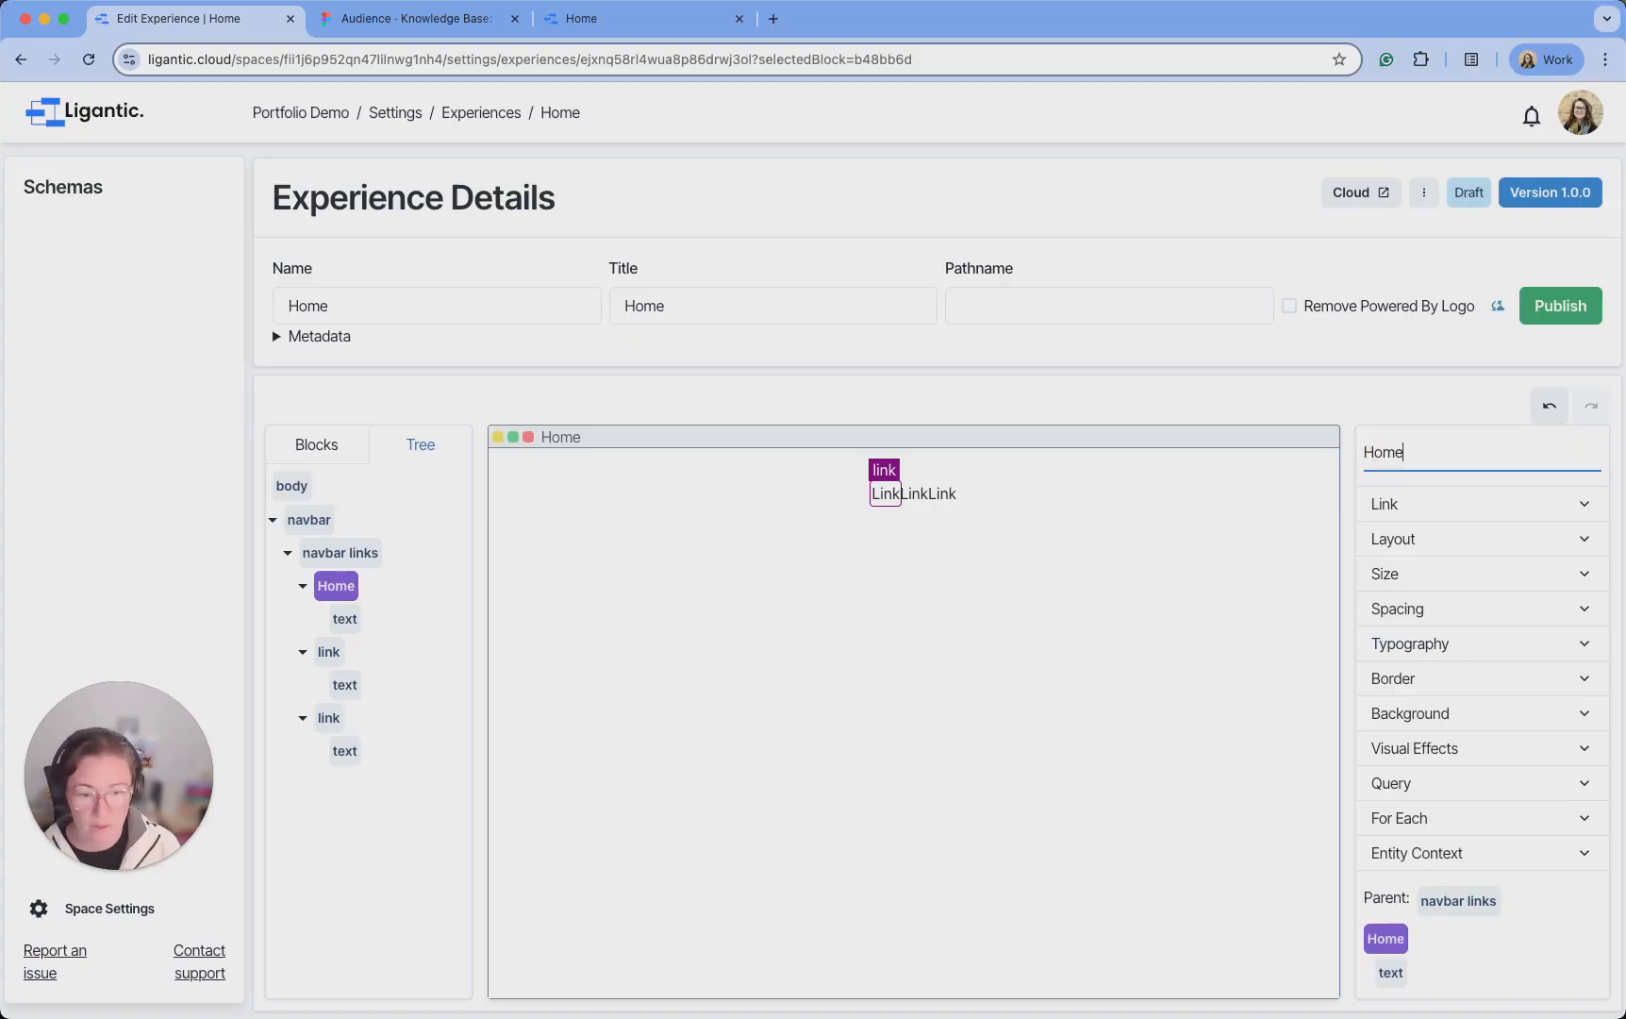
{"action": "left_click", "coordinate": [329, 652]}
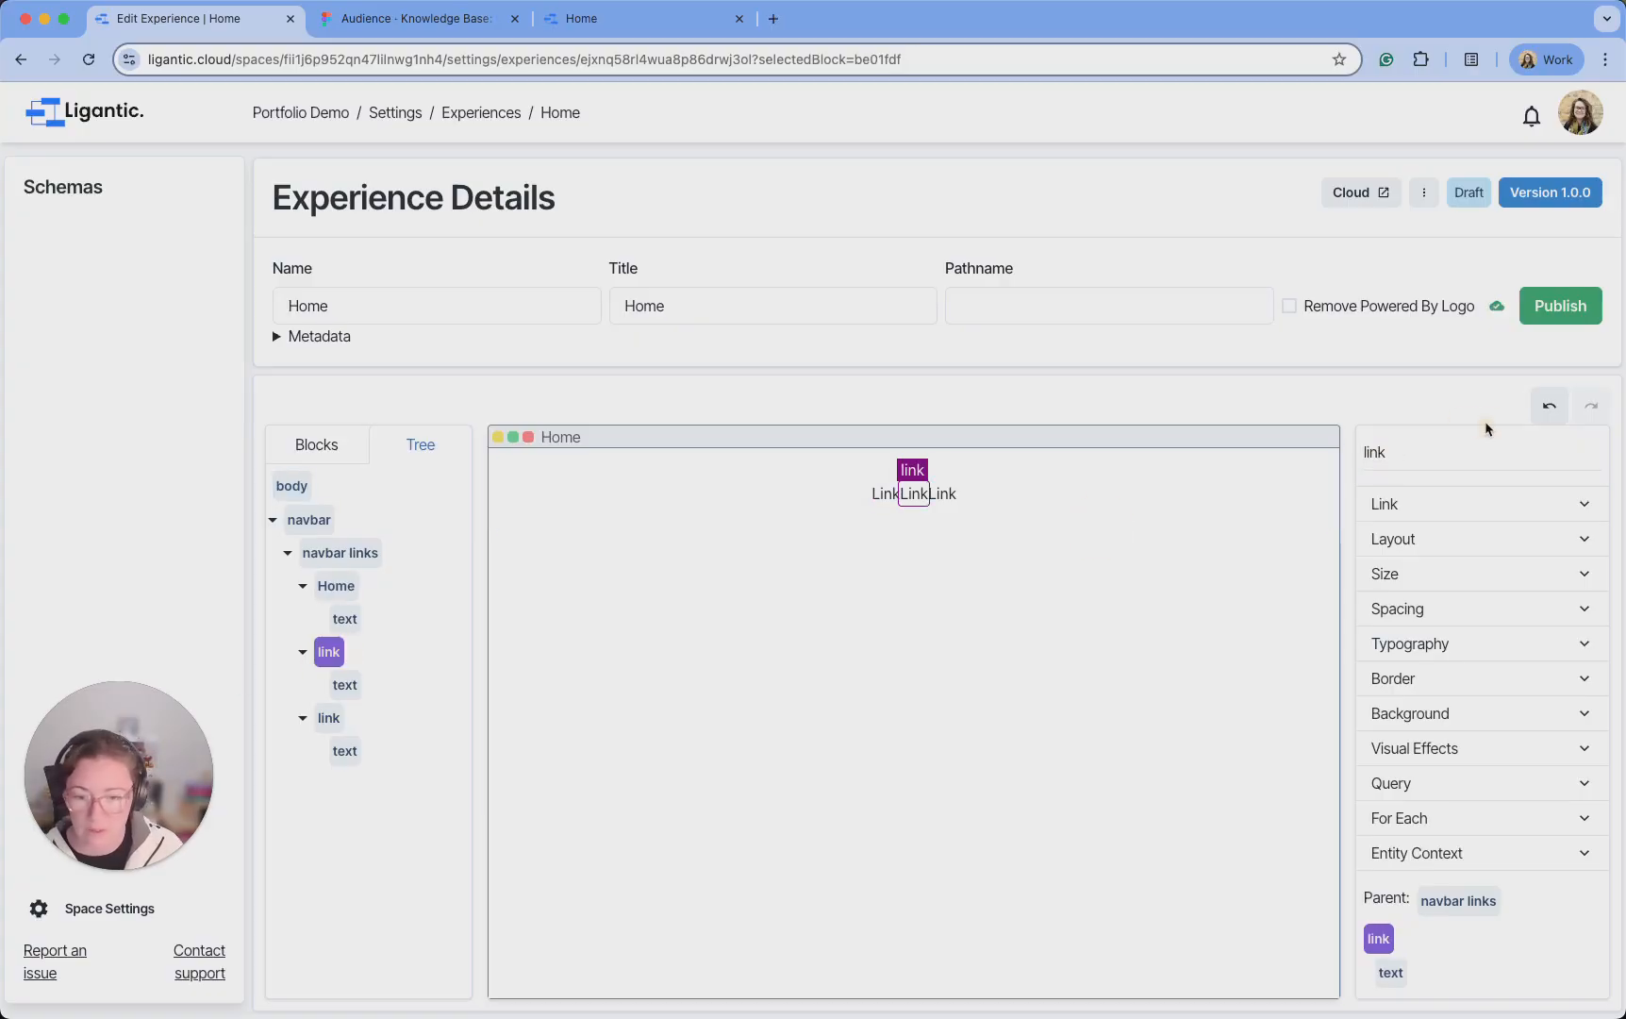
{"action": "double_click", "coordinate": [1395, 453]}
{"action": "type", "text": "About"}
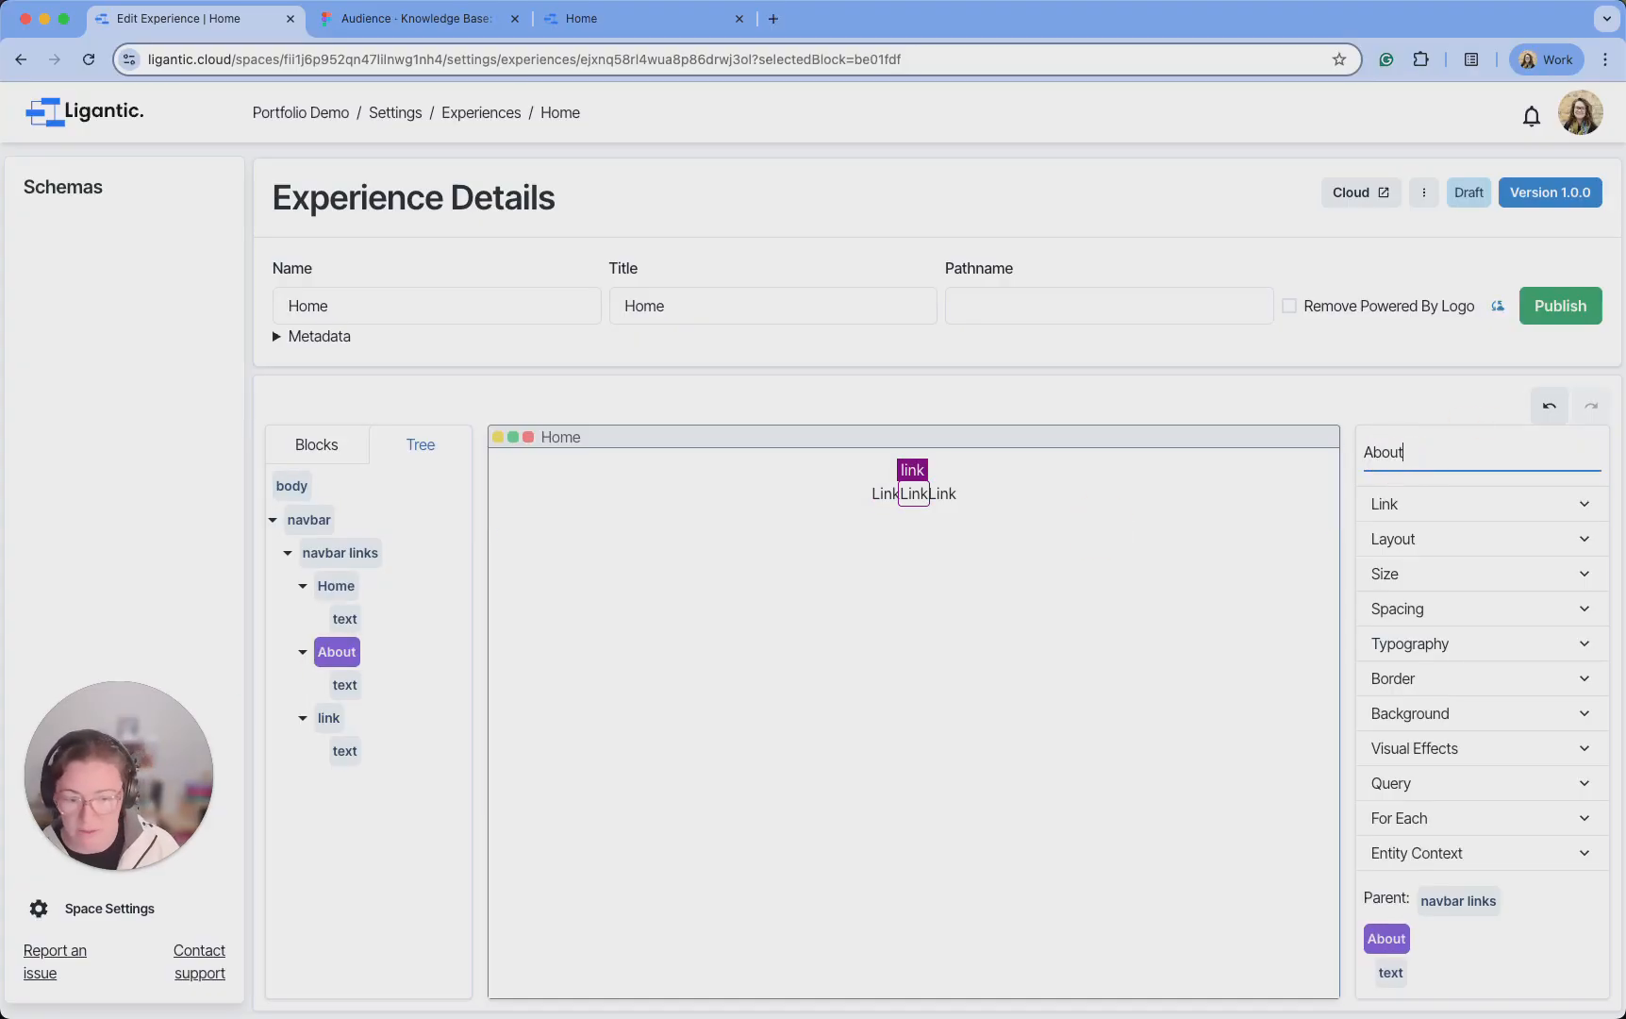
{"action": "left_click", "coordinate": [328, 718]}
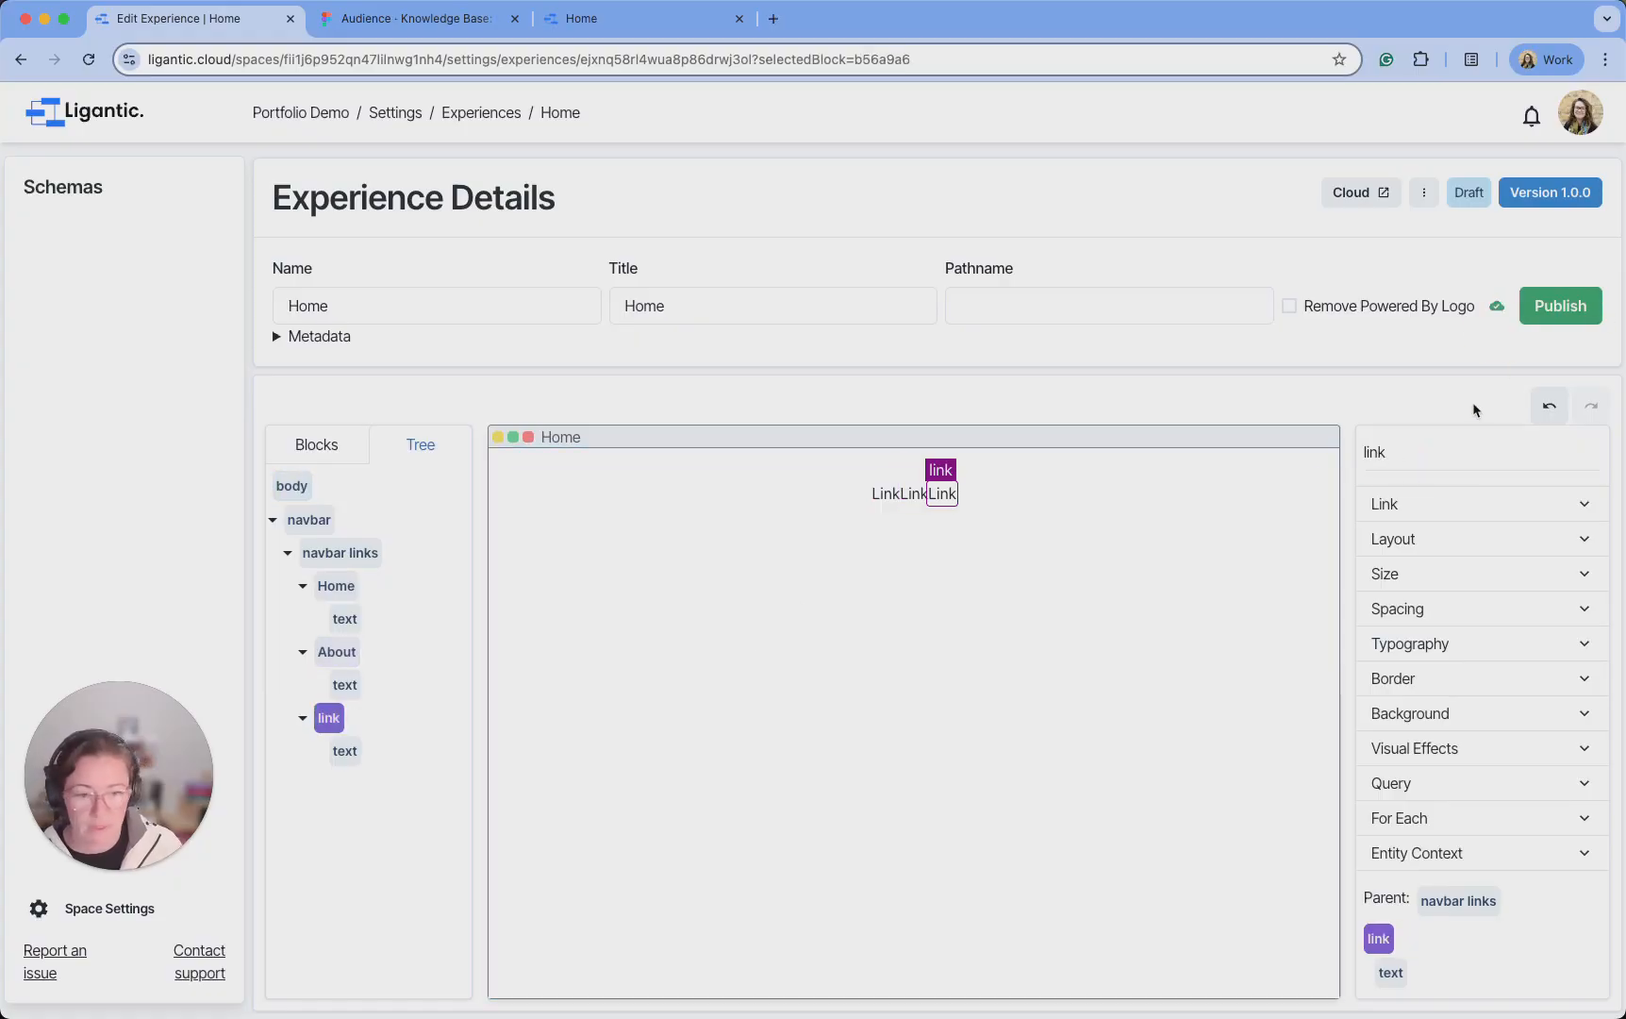
{"action": "double_click", "coordinate": [1404, 460]}
{"action": "type", "text": "Contact"}
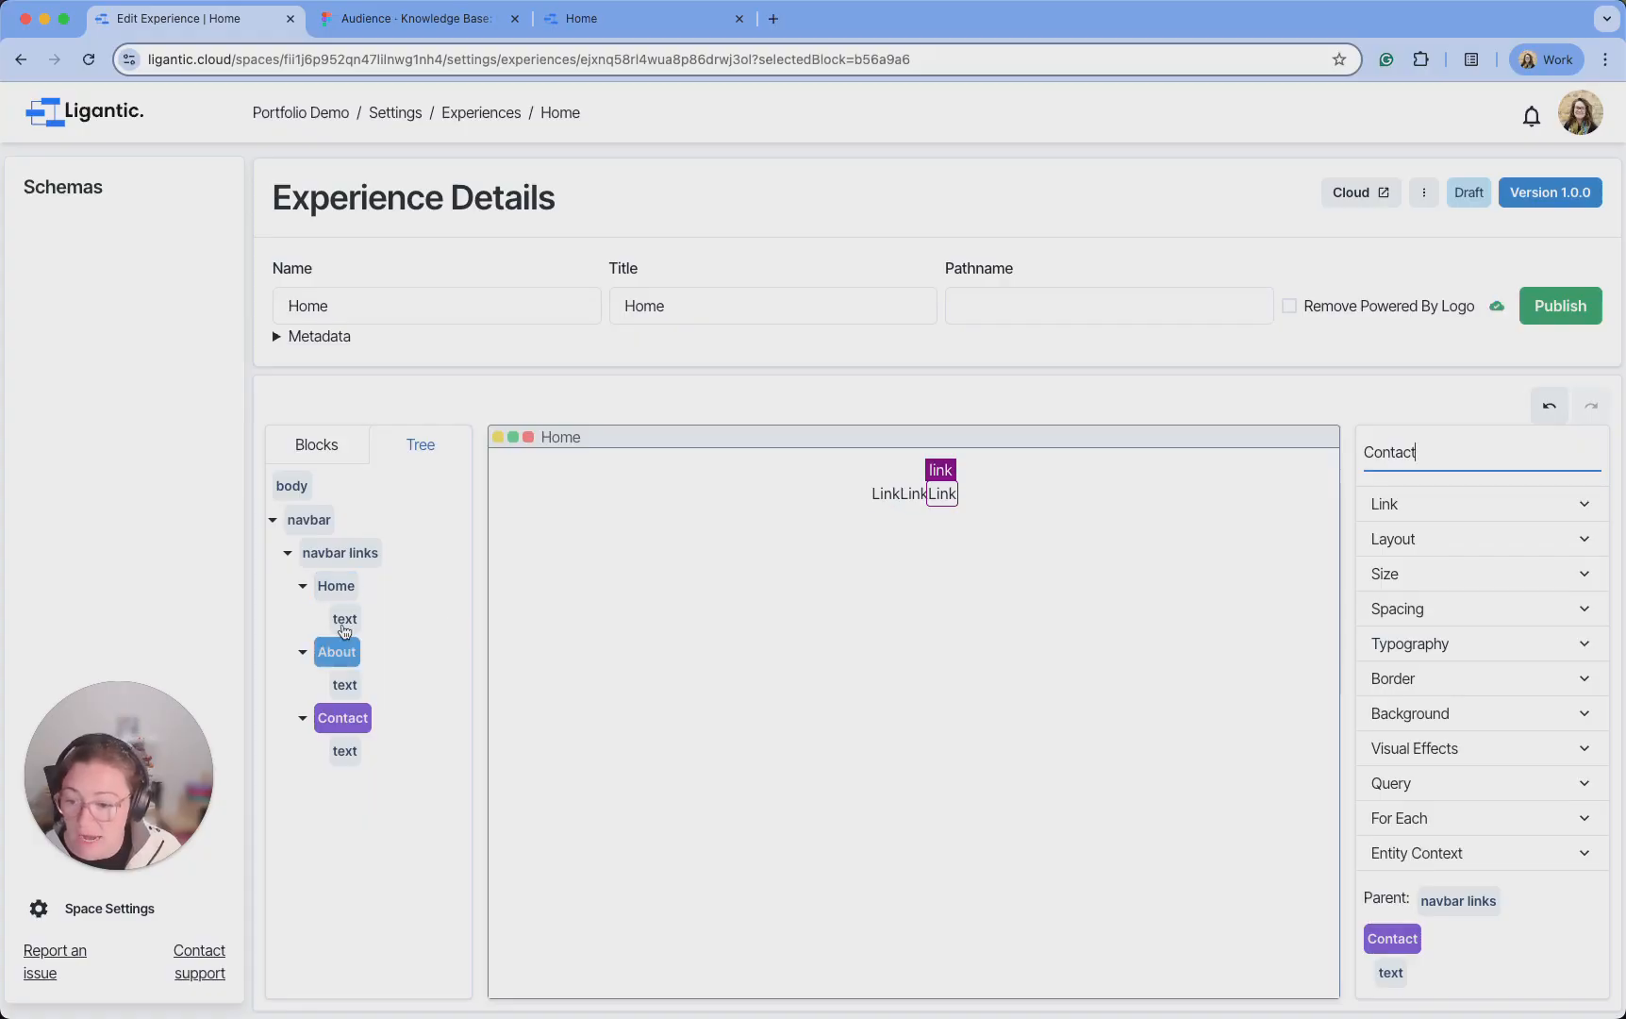
Replace the displayed text of the three navbar links with Home, About and Contact, and finish on the body block
{"action": "double_click", "coordinate": [882, 494]}
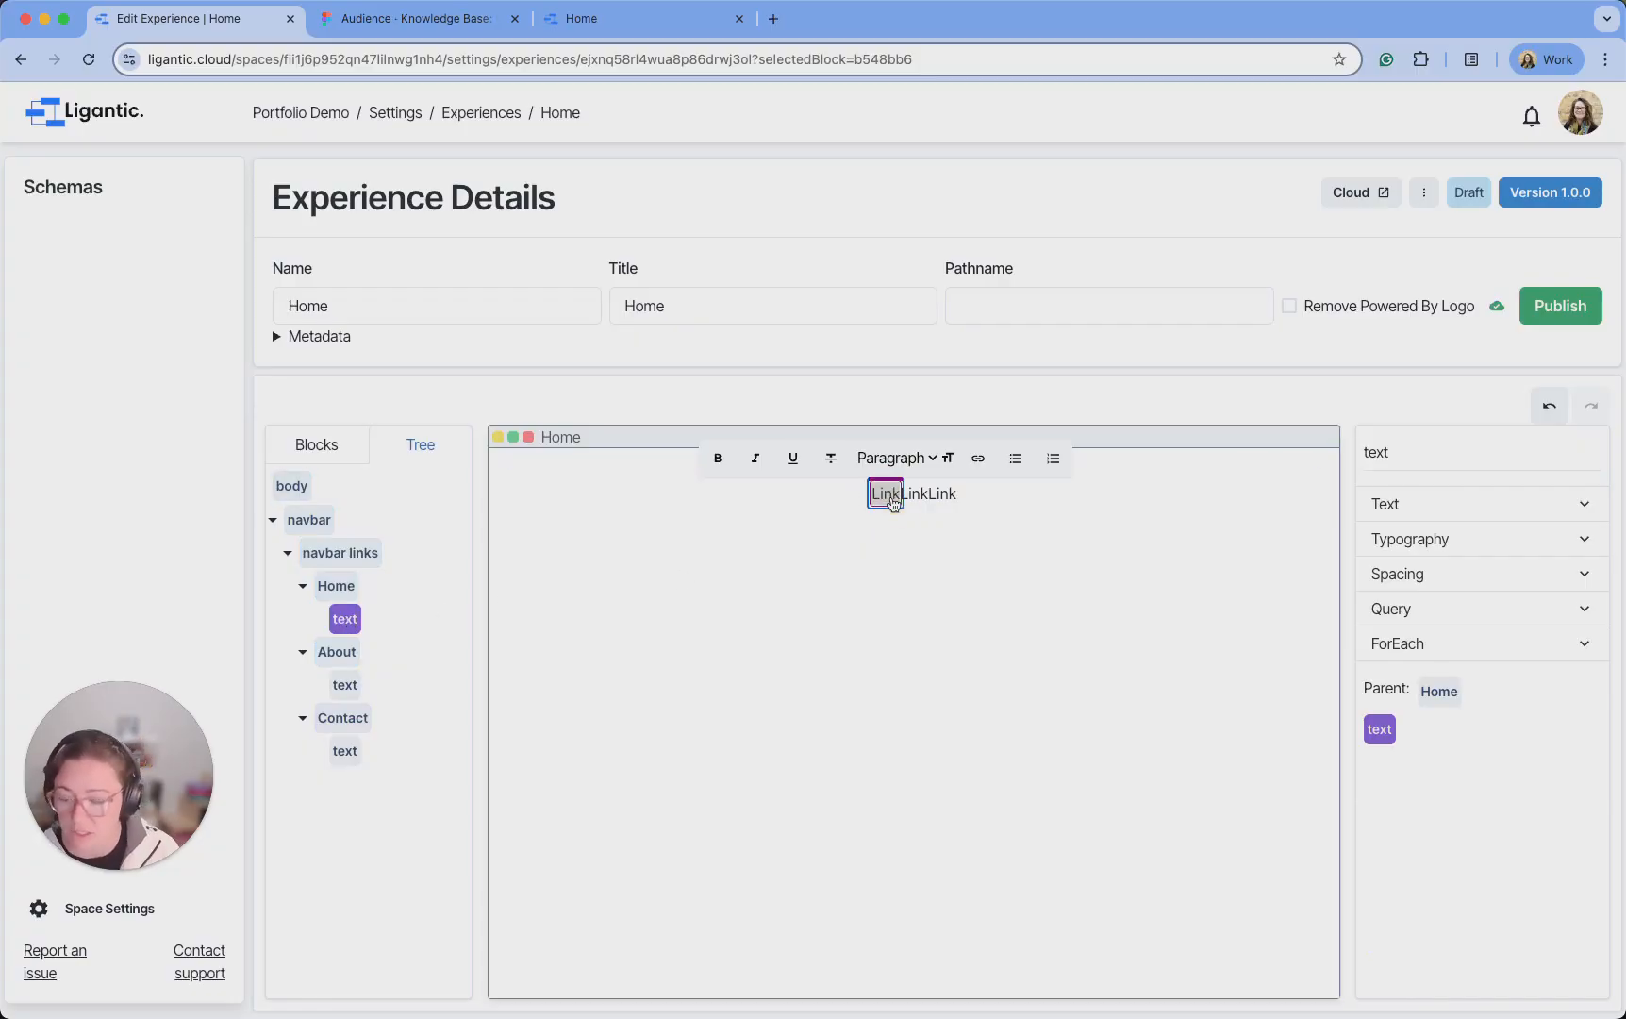
{"action": "type", "text": "Home"}
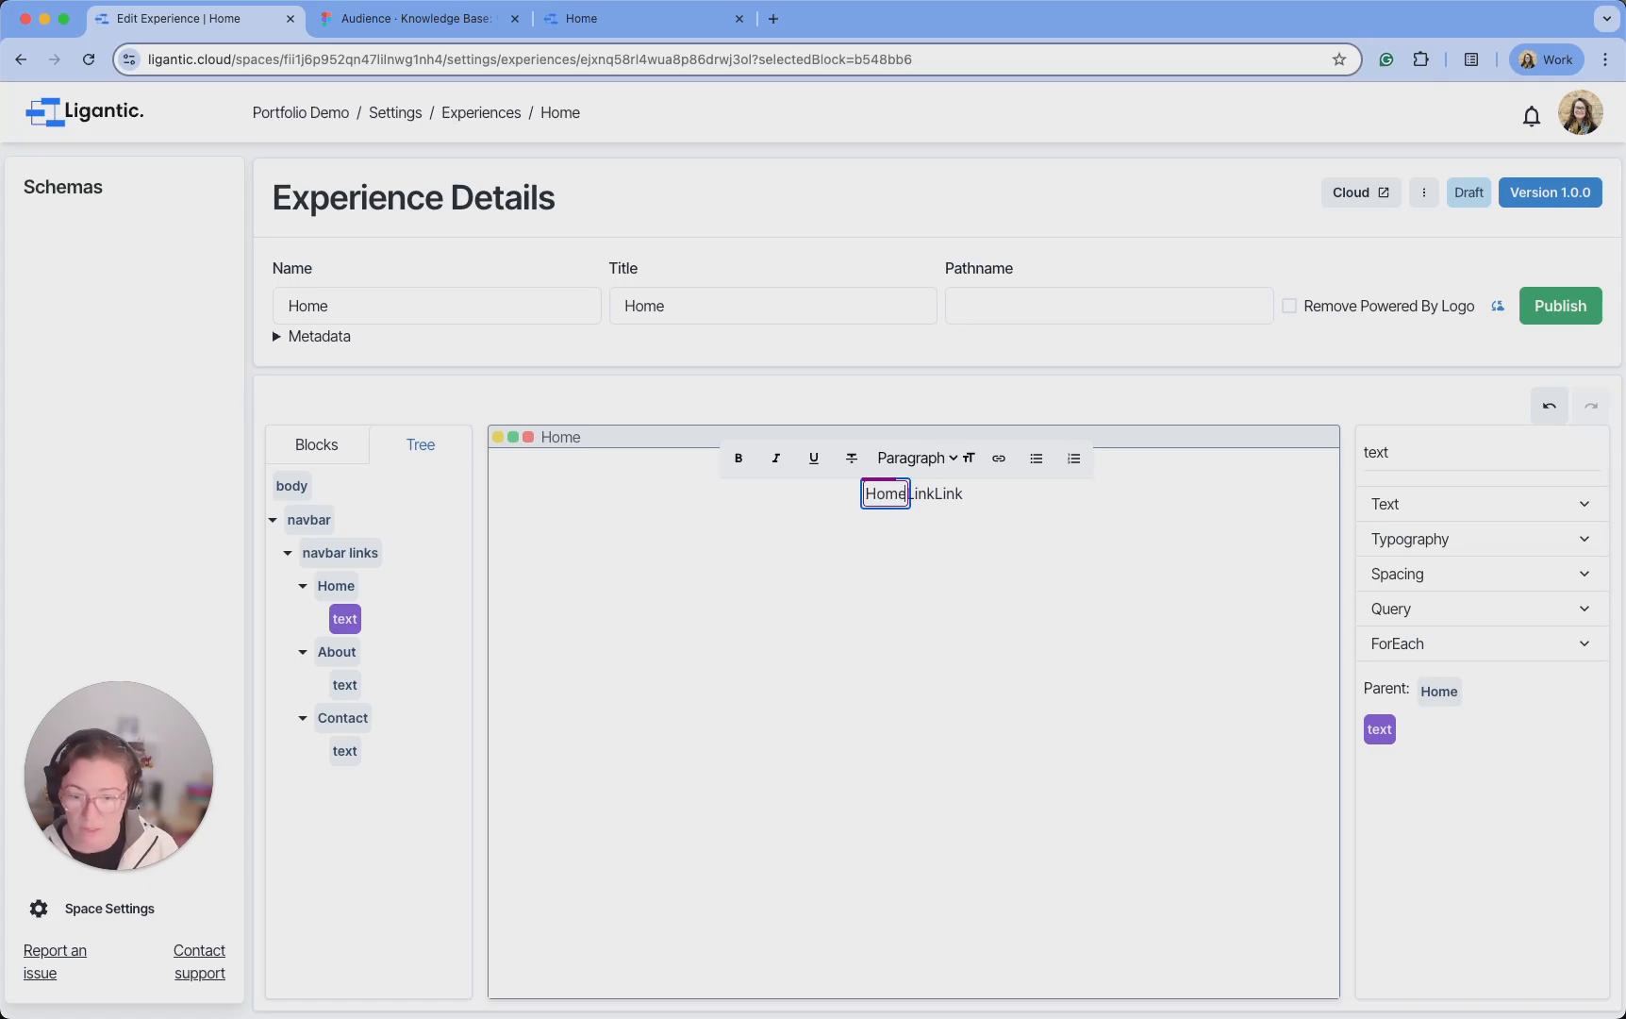
{"action": "left_click", "coordinate": [917, 496]}
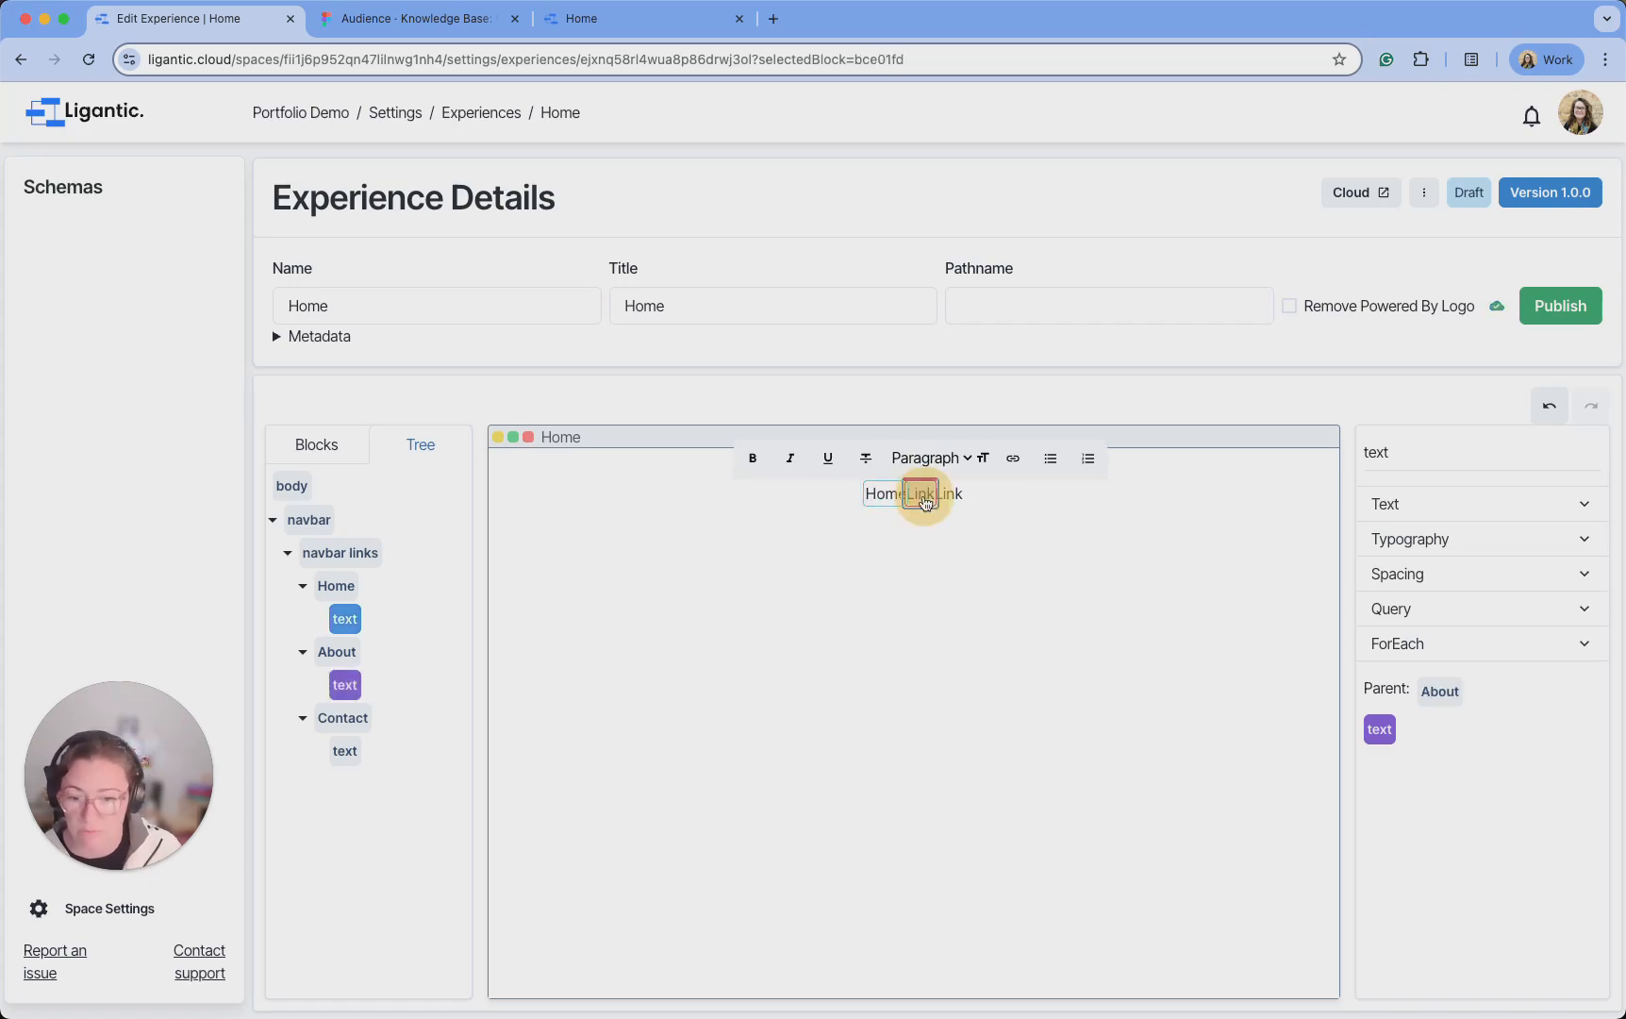
{"action": "type", "text": "About"}
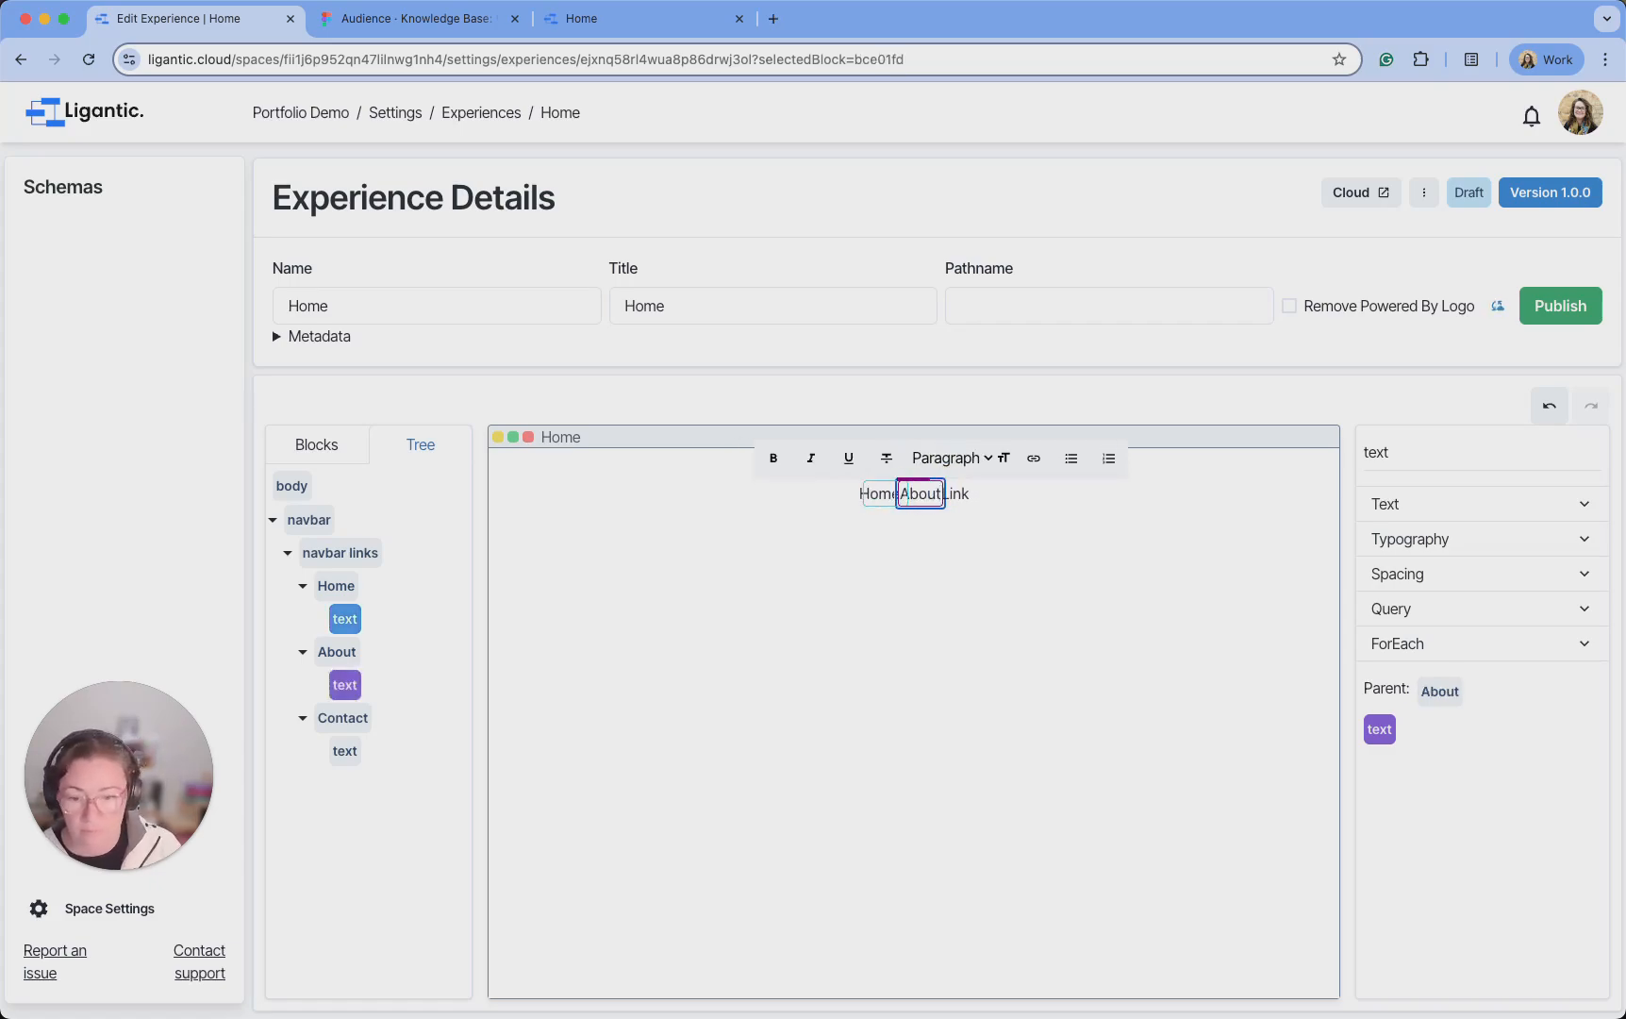
{"action": "left_click", "coordinate": [959, 497]}
{"action": "type", "text": "Contact"}
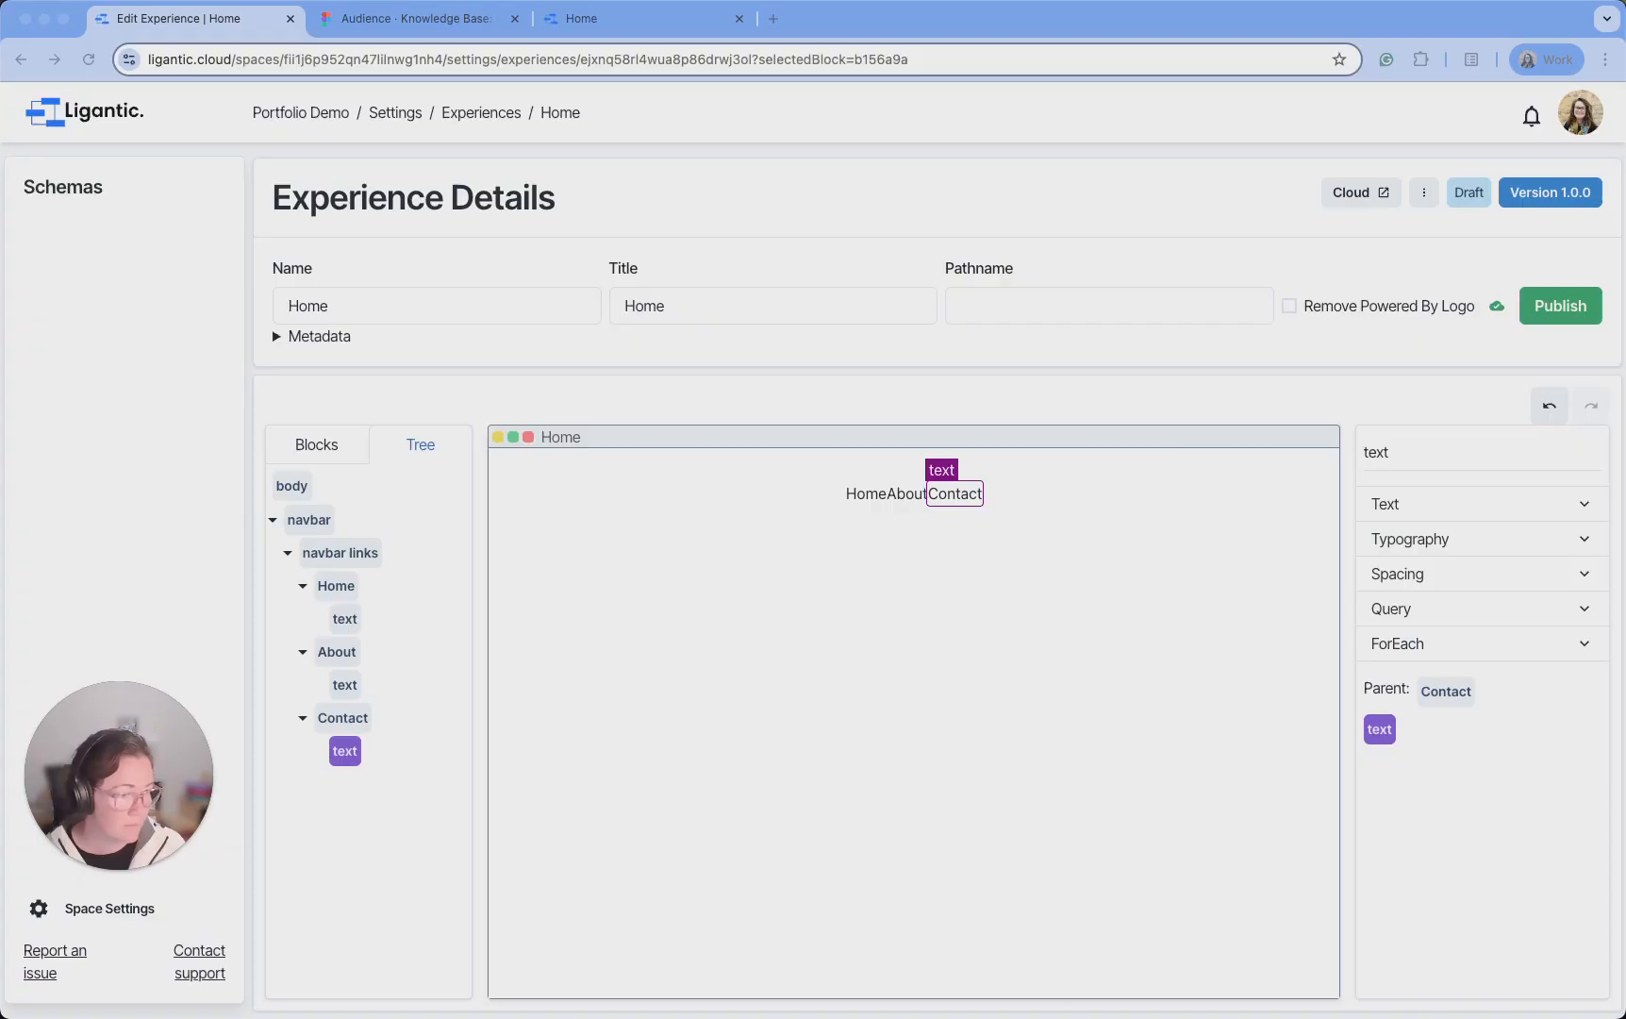
{"action": "left_click", "coordinate": [954, 540]}
{"action": "left_click", "coordinate": [1042, 495]}
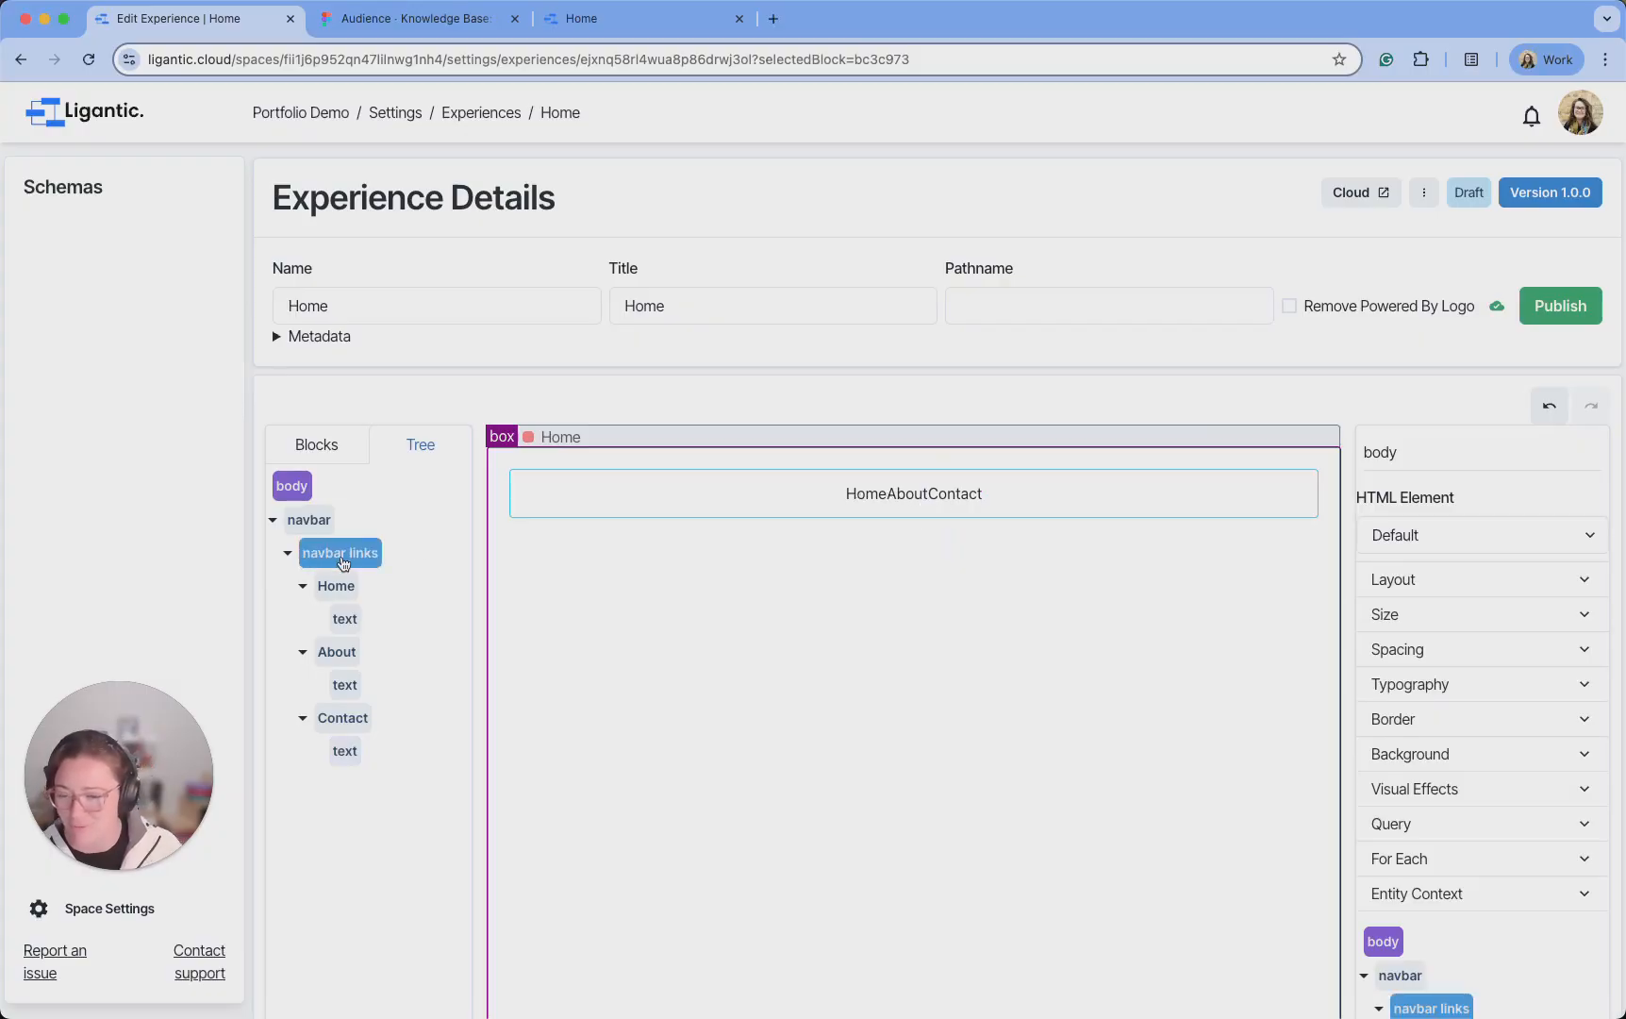
Set the Gap spacing of the navbar links box to 10
{"action": "left_click", "coordinate": [343, 563]}
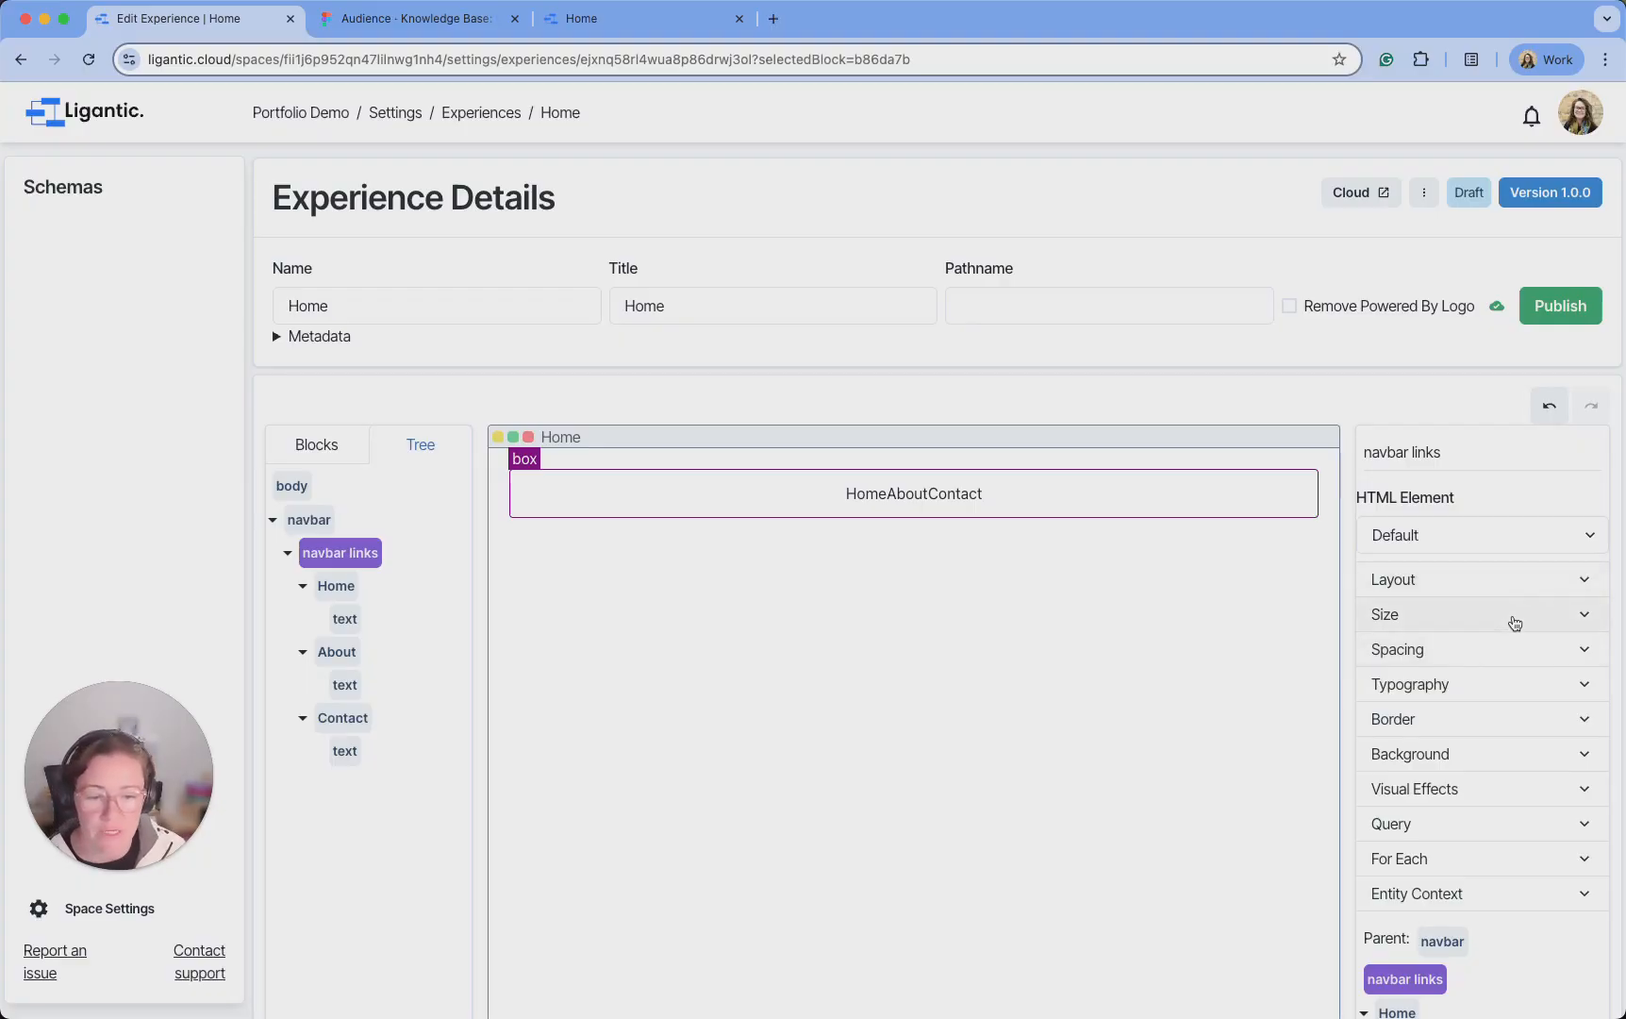
{"action": "left_click", "coordinate": [1519, 653]}
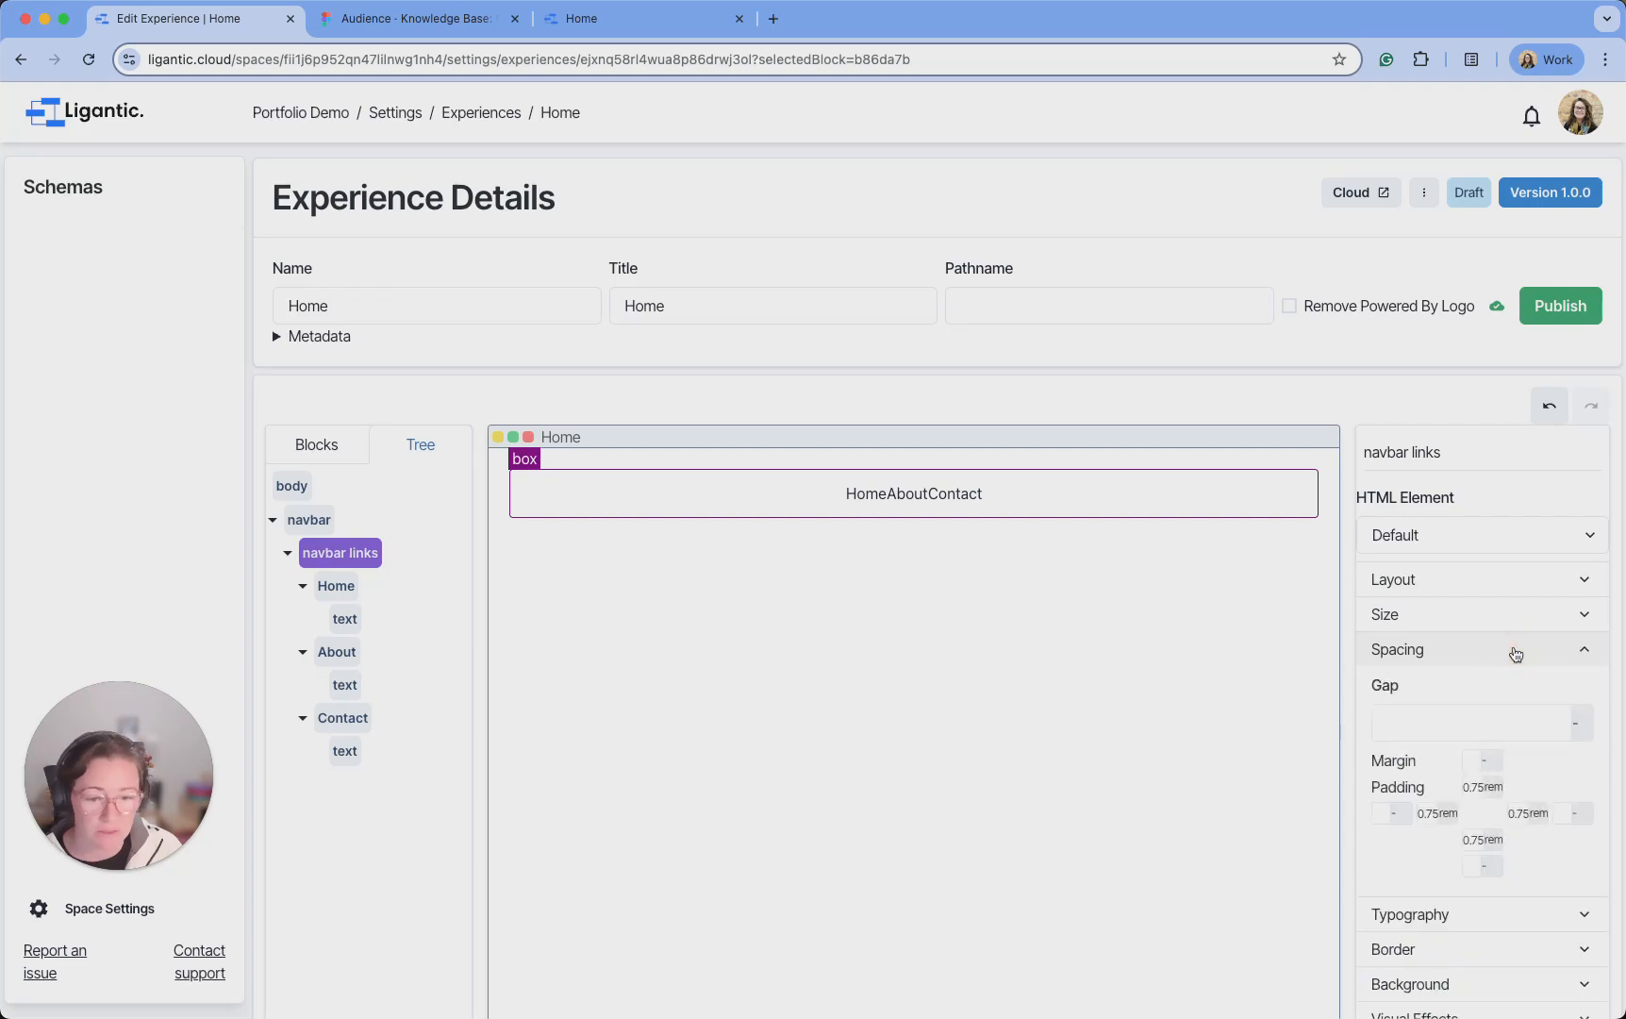
{"action": "left_click", "coordinate": [1506, 730]}
{"action": "type", "text": "10"}
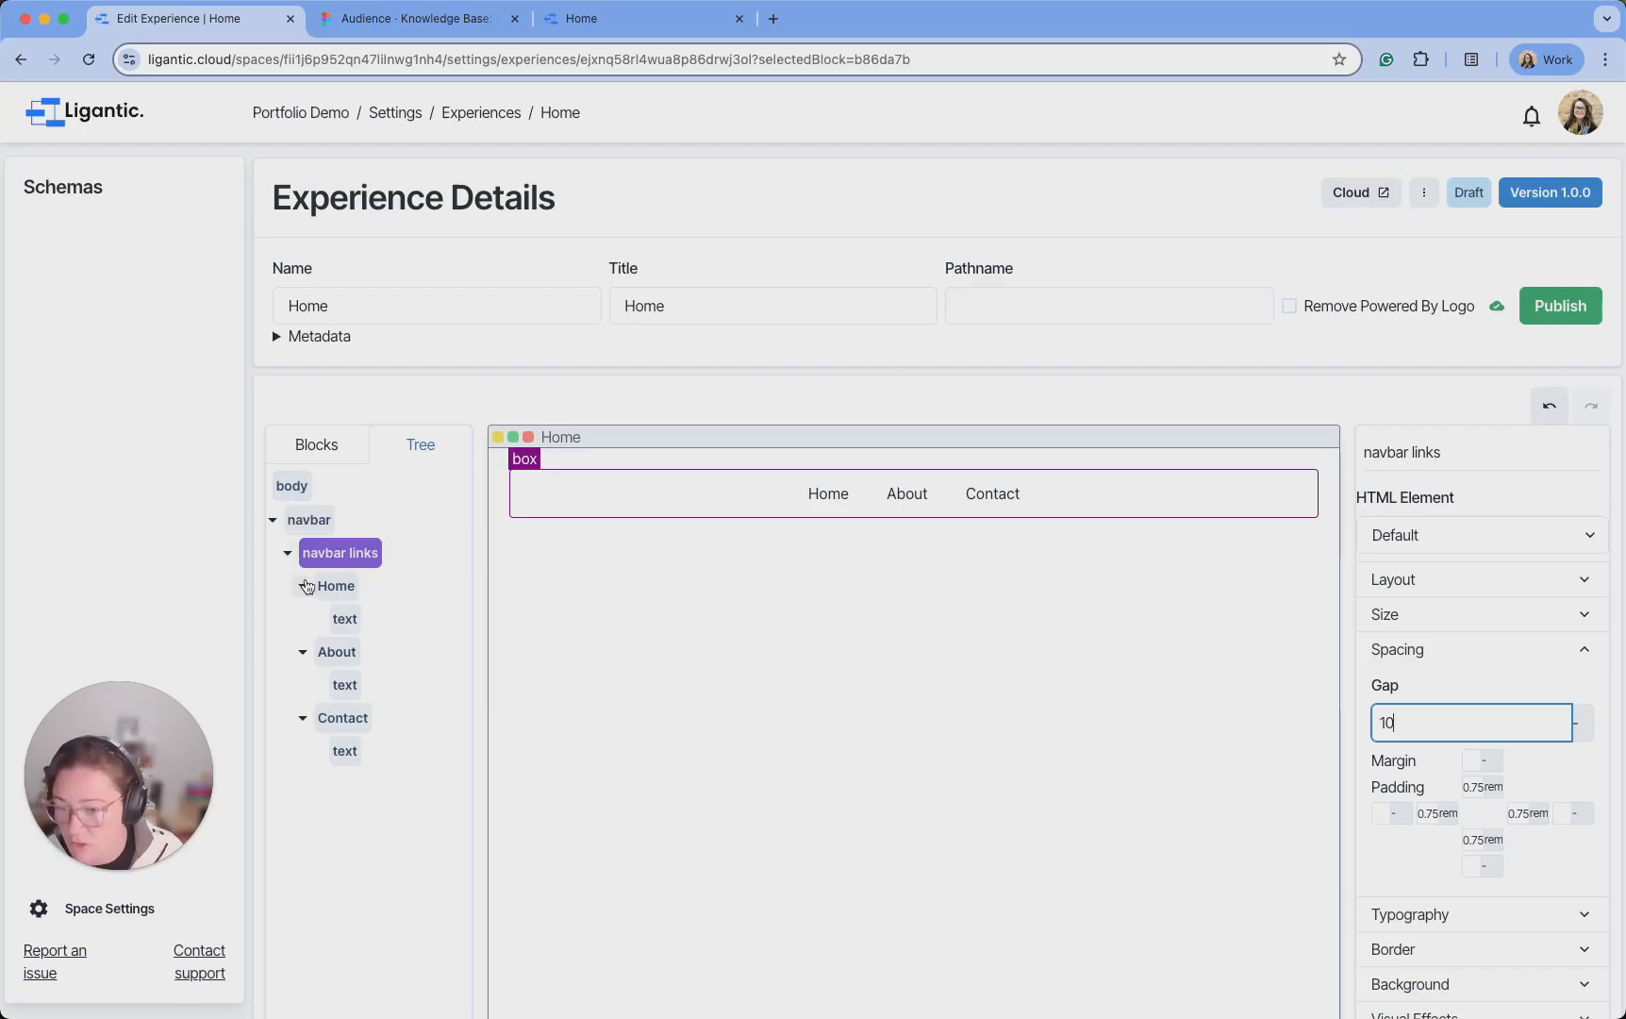
Collapse the Home, About and Contact links in the block tree
{"action": "left_click", "coordinate": [304, 585]}
{"action": "left_click", "coordinate": [302, 620]}
{"action": "left_click", "coordinate": [301, 654]}
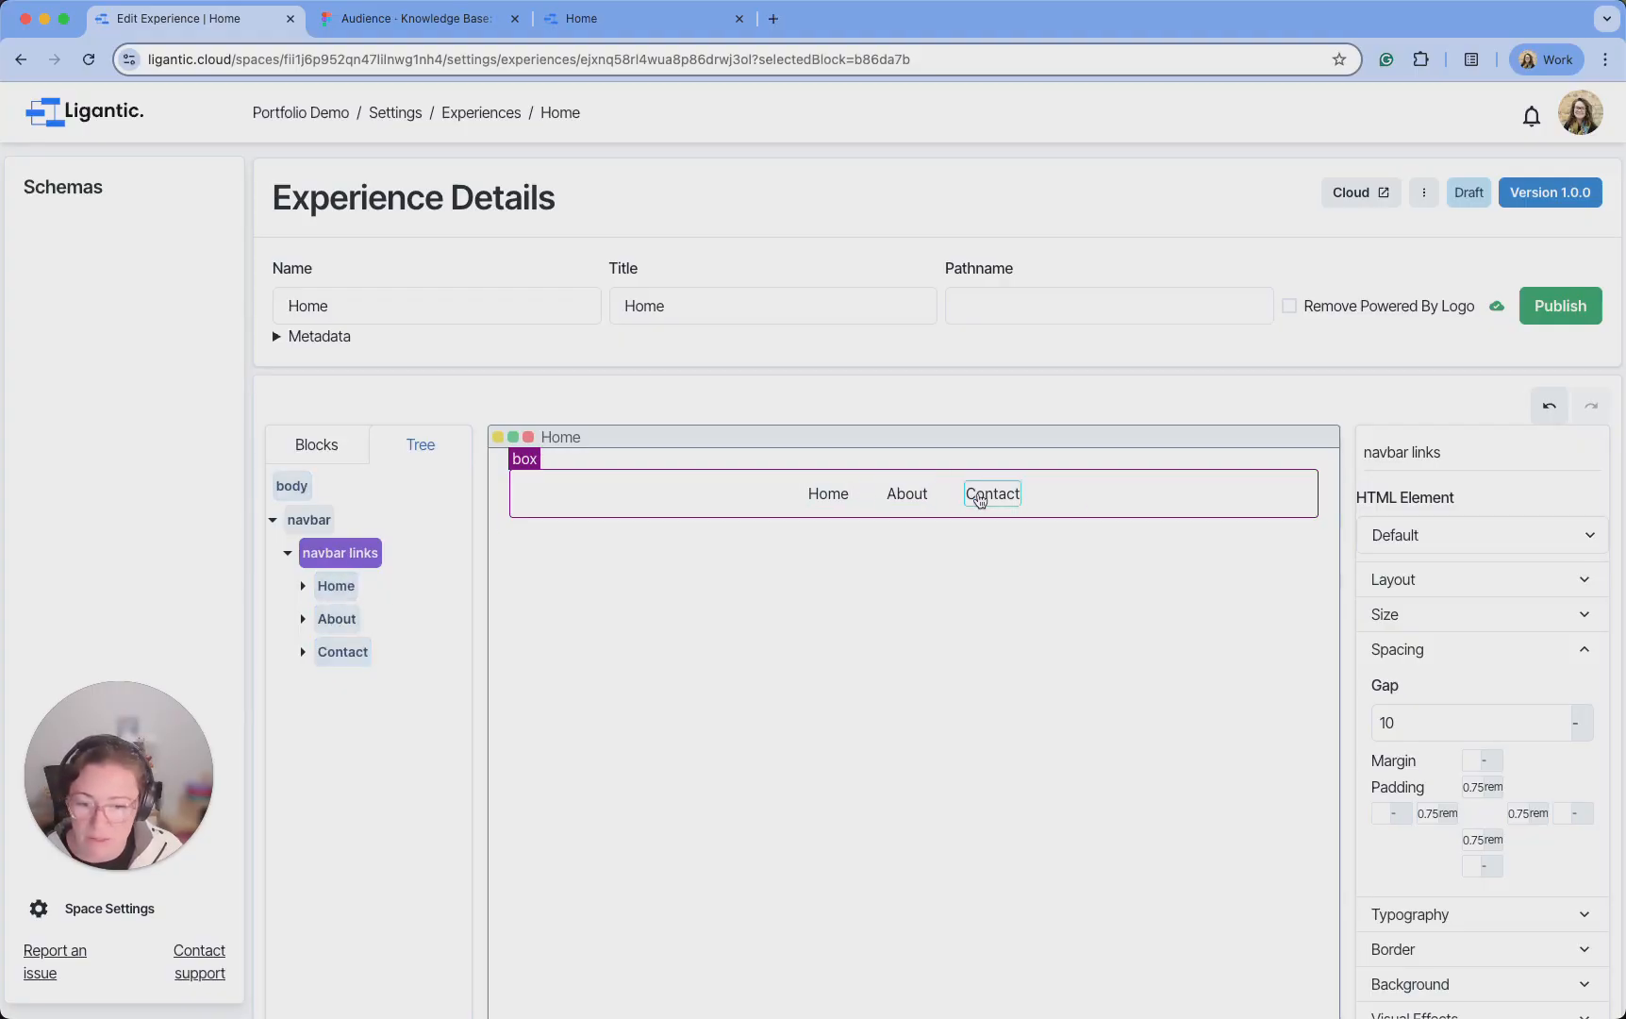
Check the unit options for the navbar links' Gap and close the spacing settings
{"action": "left_click", "coordinate": [1583, 725]}
{"action": "left_click", "coordinate": [1482, 726]}
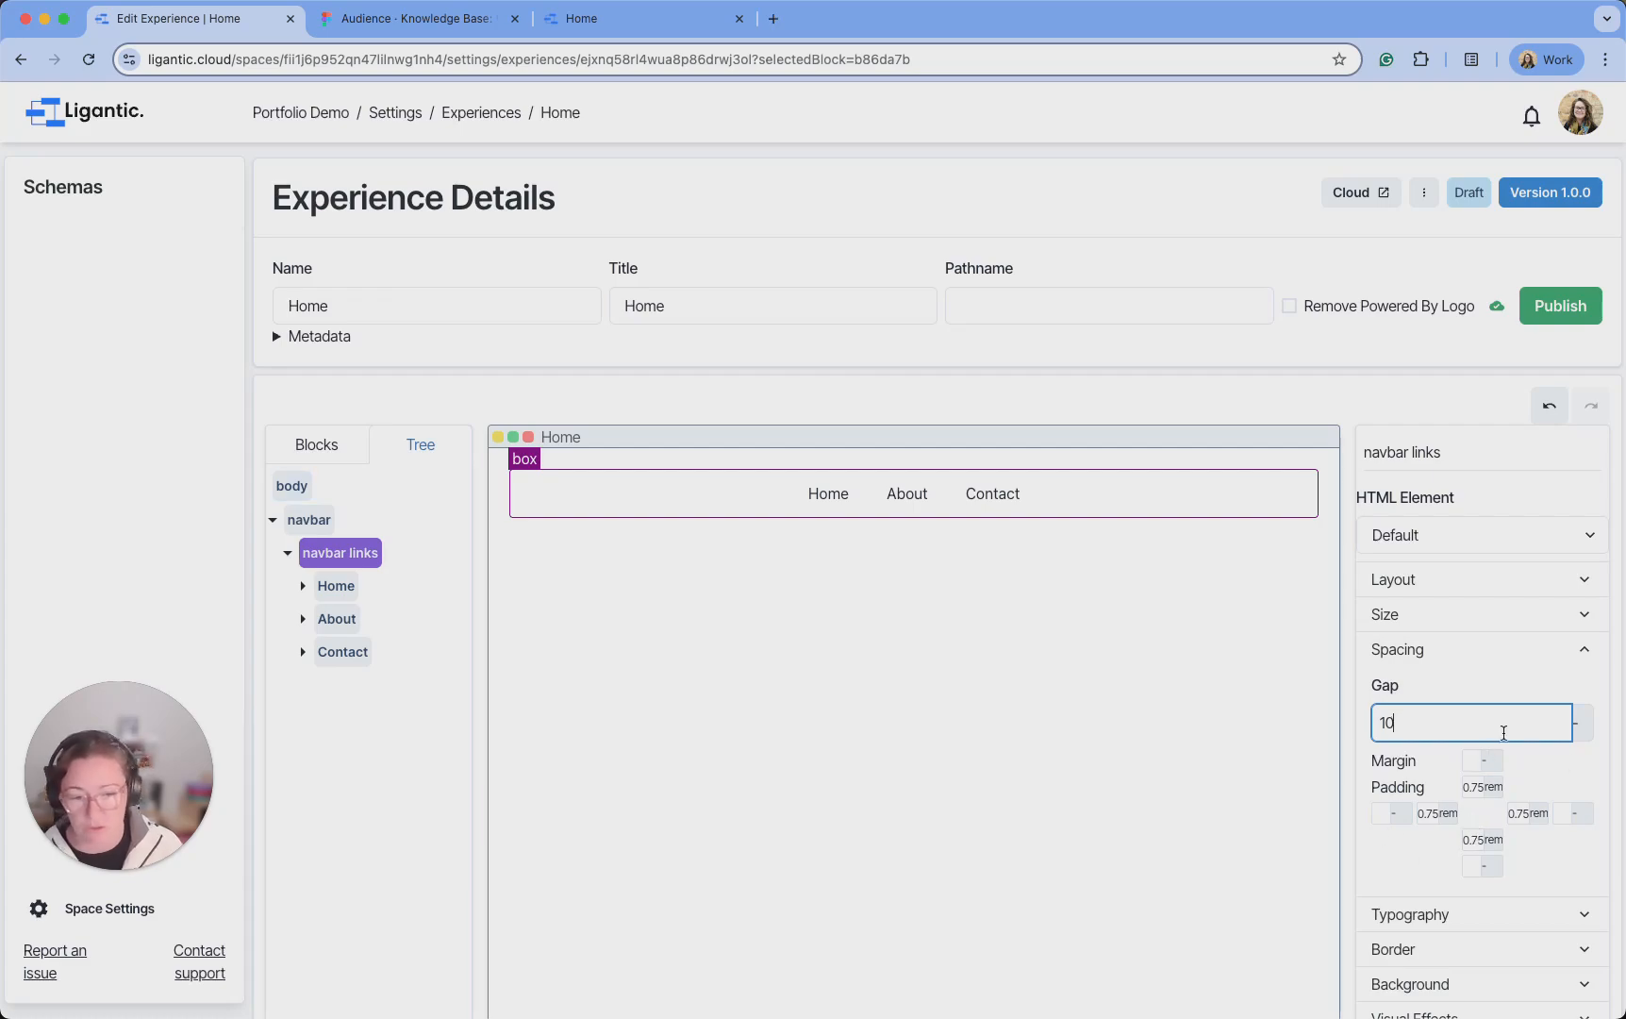
{"action": "left_click", "coordinate": [1548, 658]}
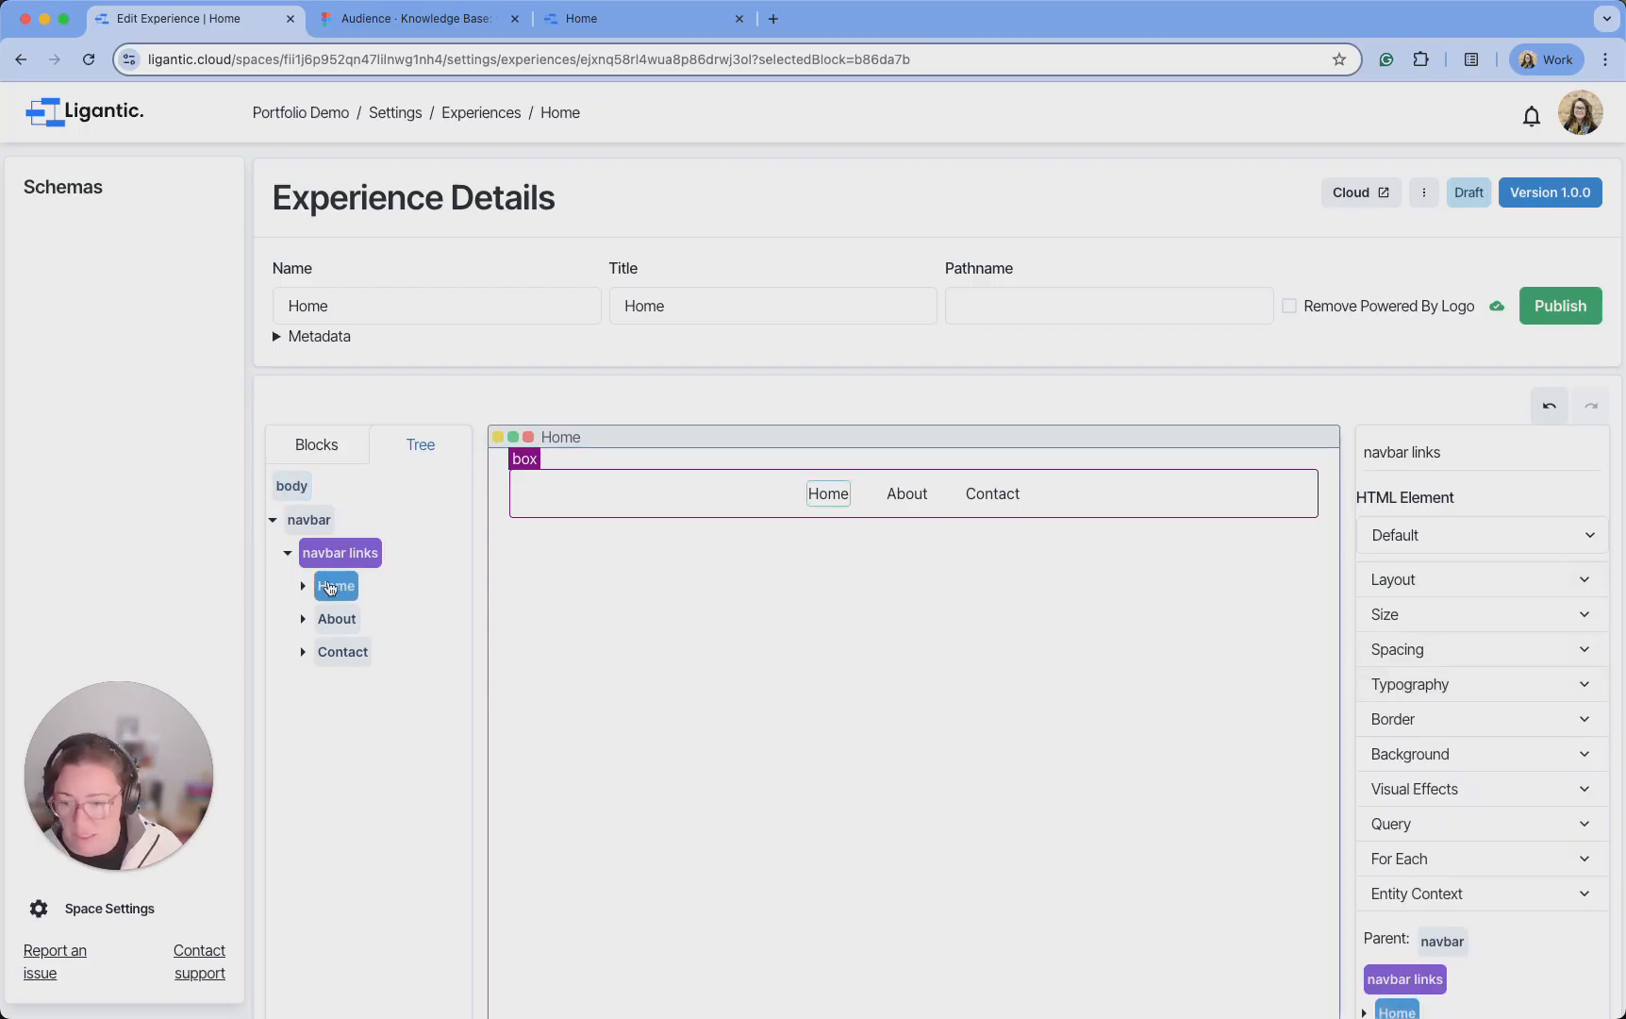
Try a pure red (#FF0000) text color on the navbar links box
{"action": "left_click", "coordinate": [1568, 685]}
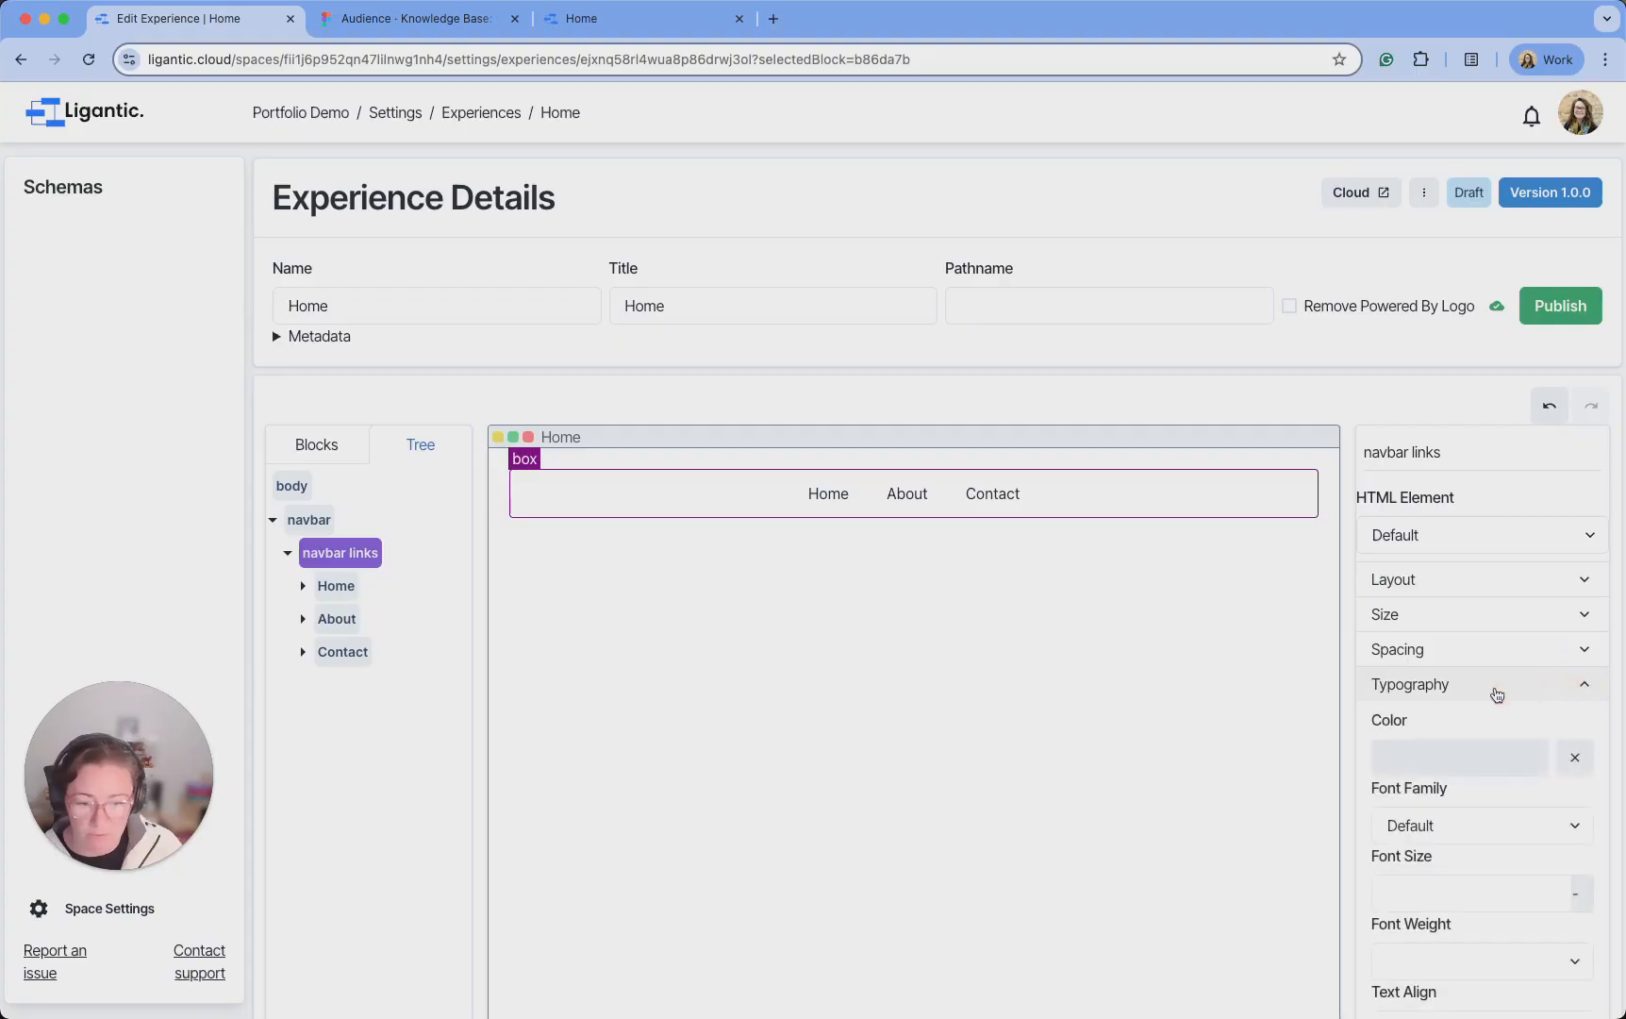
{"action": "scroll", "coordinate": [1495, 689], "scroll_direction": "down", "scroll_amount": 3}
{"action": "left_click", "coordinate": [1487, 587]}
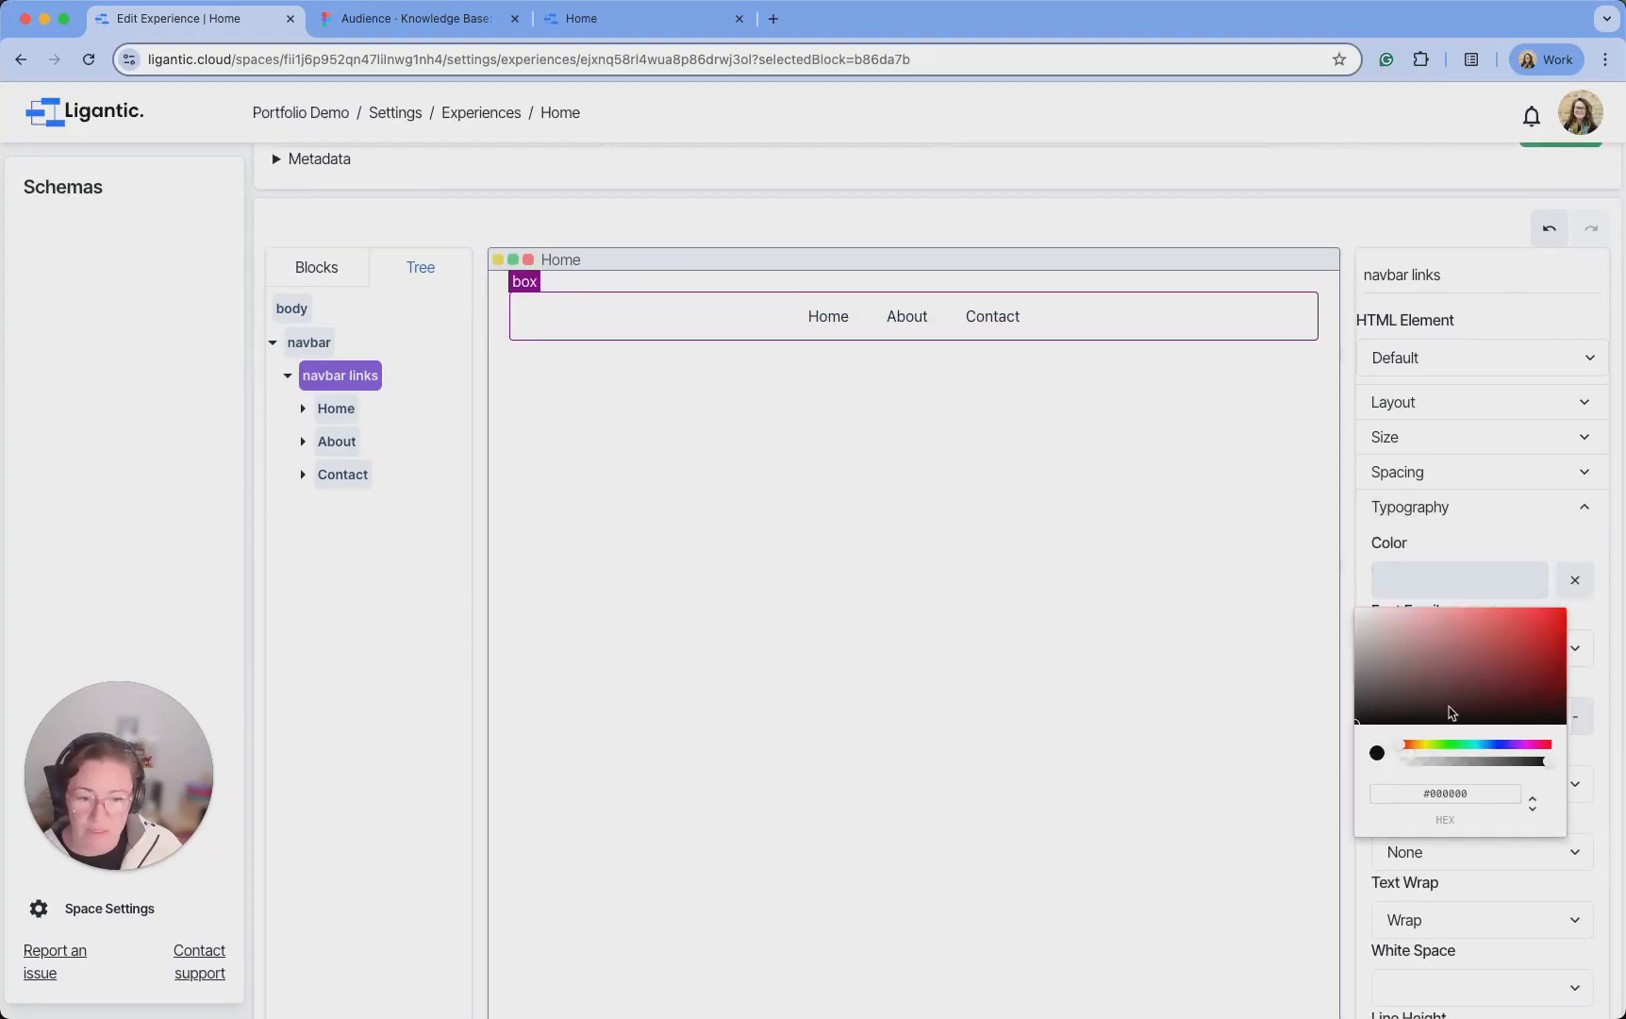
{"action": "mouse_move", "coordinate": [1430, 701]}
{"action": "left_mouse_down"}
{"action": "mouse_move", "coordinate": [1562, 631]}
{"action": "mouse_move", "coordinate": [1565, 616]}
{"action": "mouse_move", "coordinate": [1528, 605]}
{"action": "left_mouse_up"}
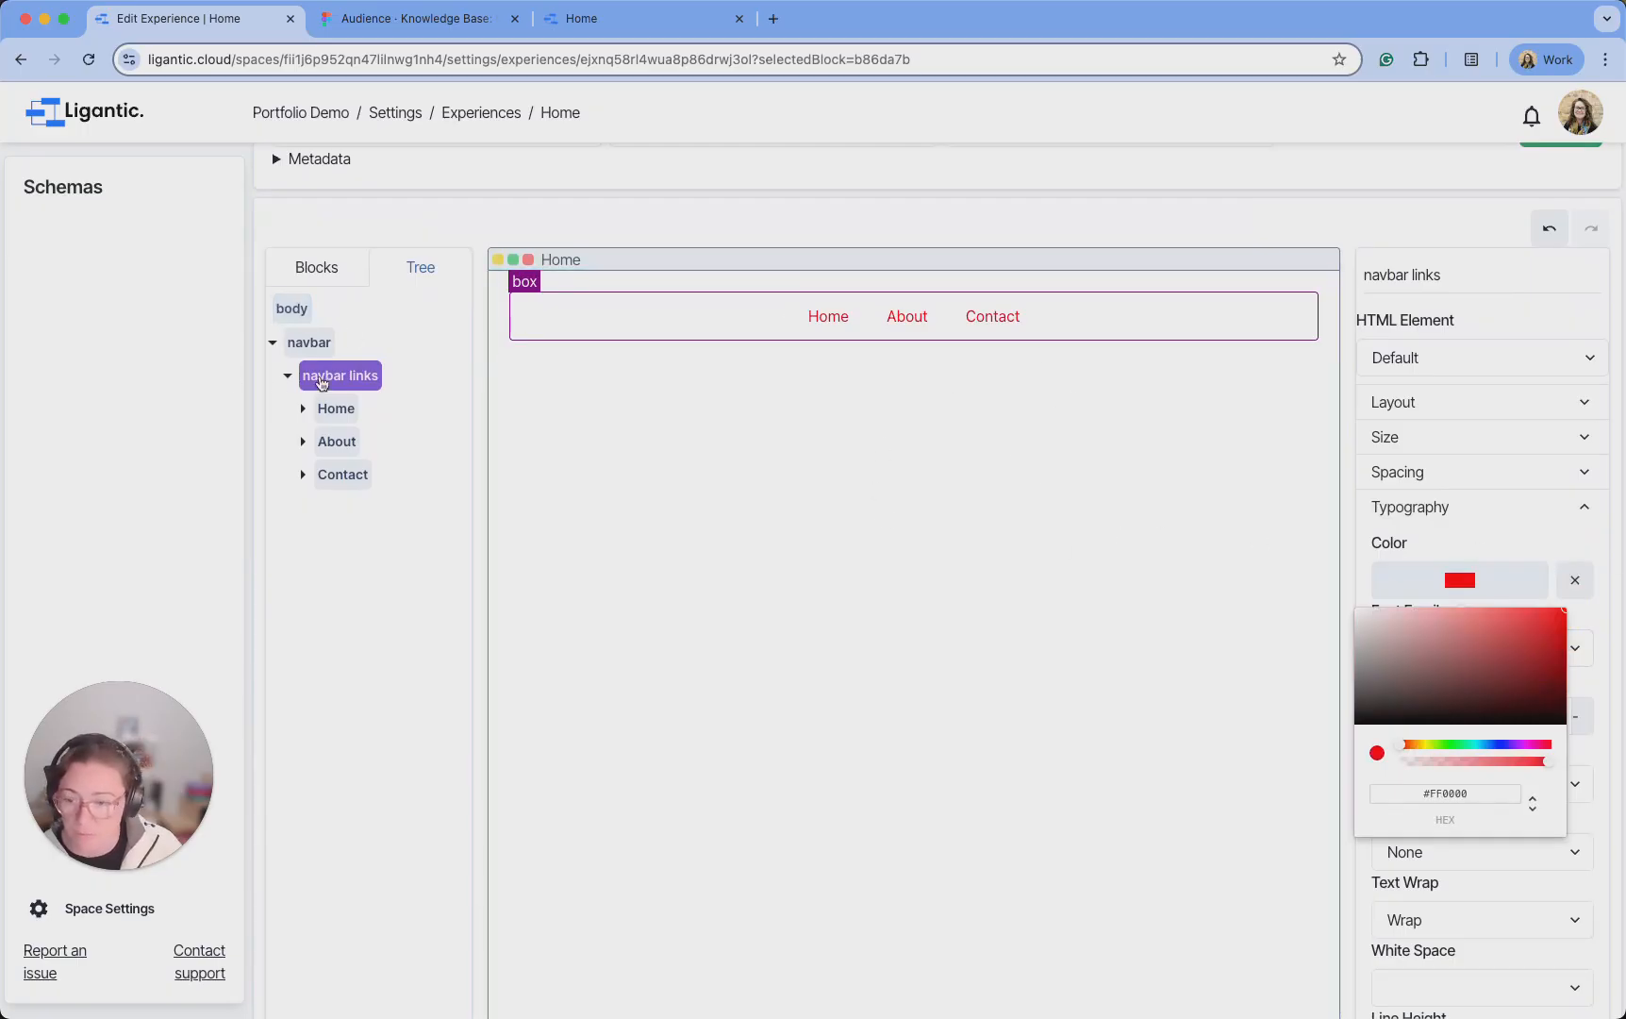
{"action": "left_click", "coordinate": [1565, 530]}
Set the navbar links' font weight to bold and clear their text color
{"action": "left_click", "coordinate": [1498, 777]}
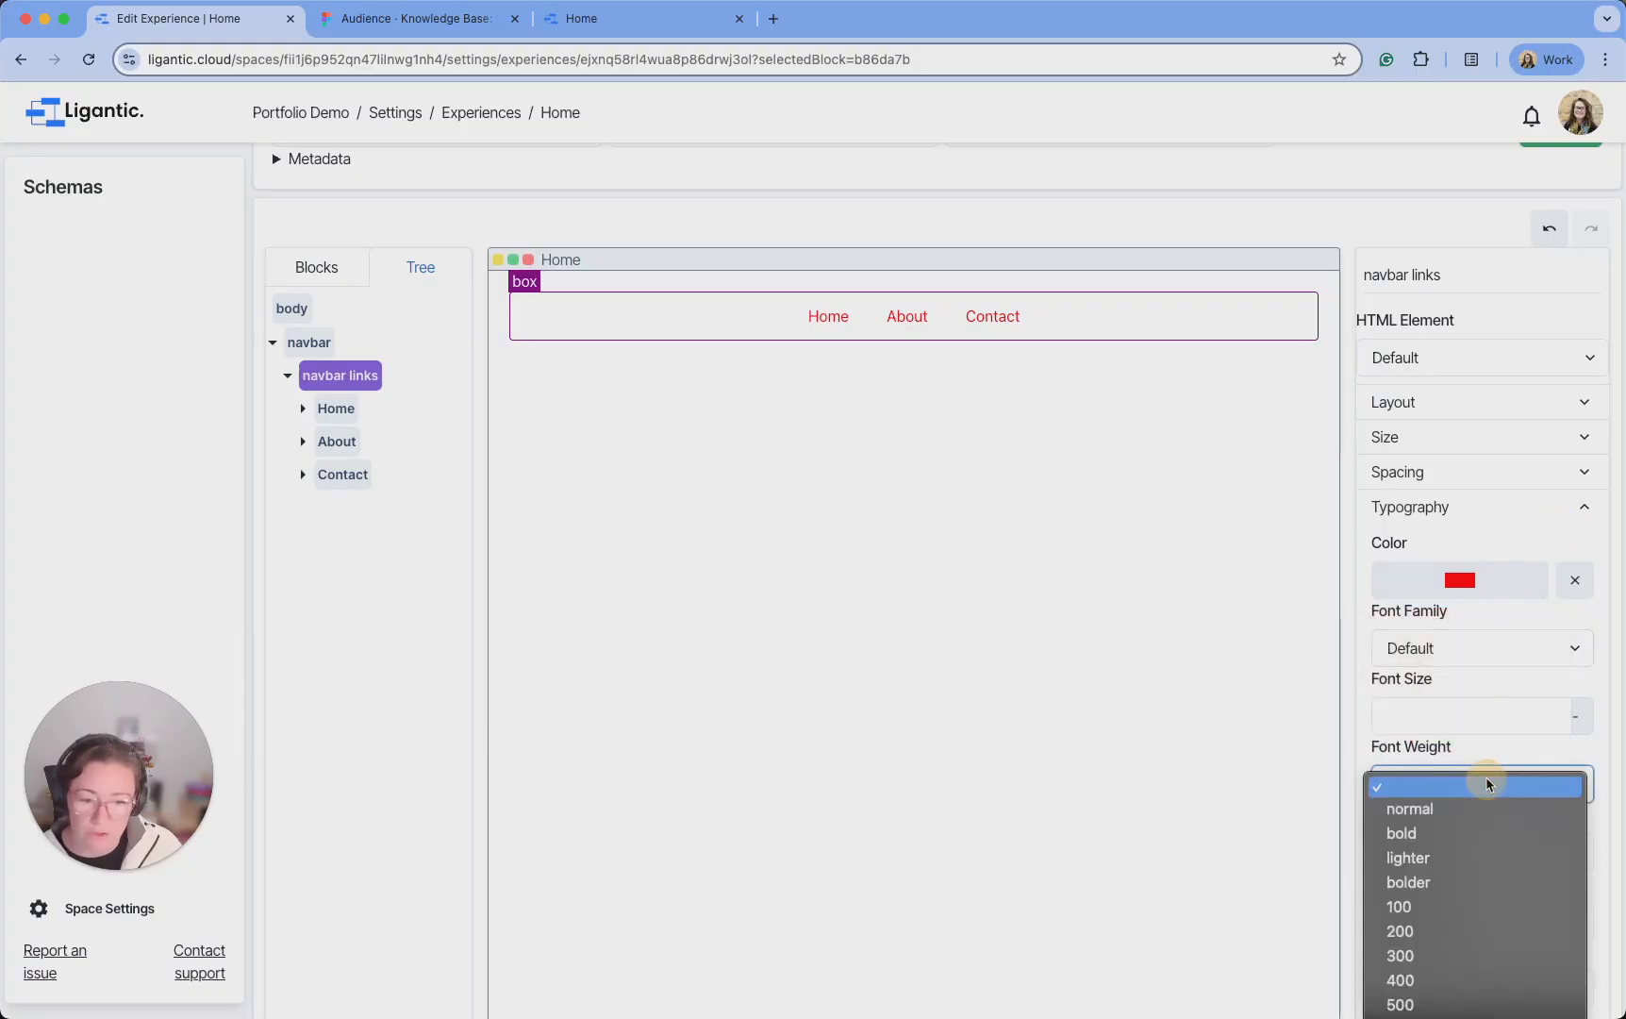
{"action": "left_click", "coordinate": [1464, 836]}
{"action": "left_click", "coordinate": [1577, 585]}
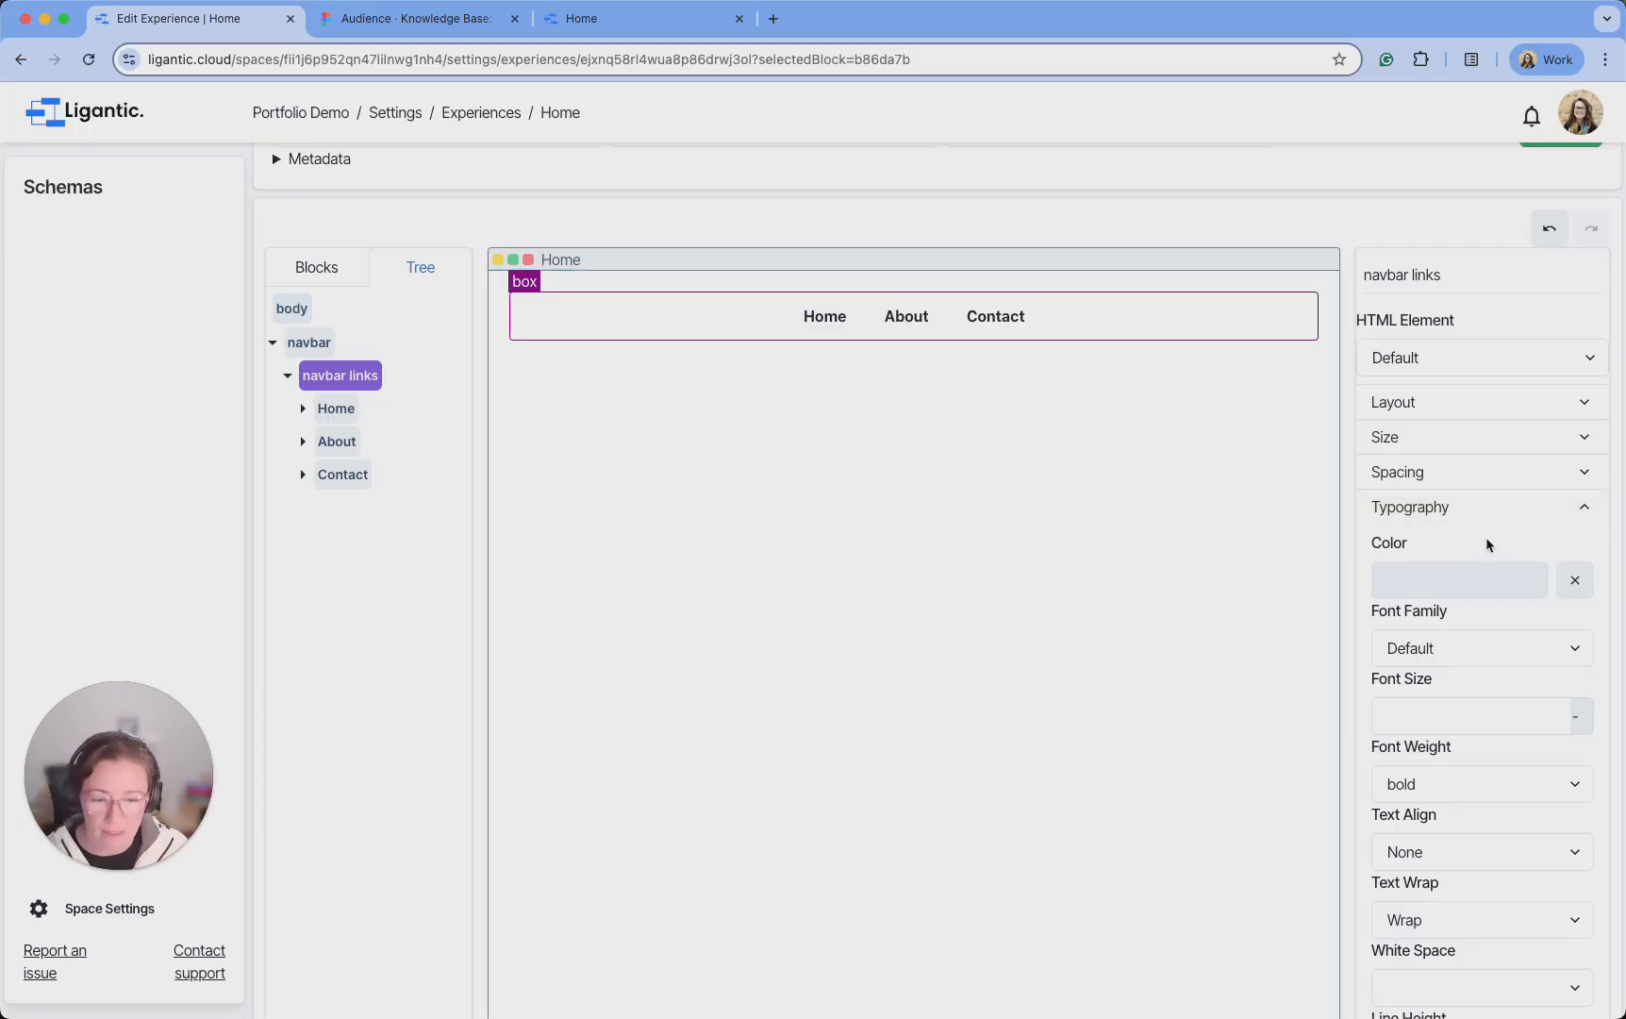
Try the Oswald and Inter Tight font families on the navbar links, and restore the Default font
{"action": "scroll", "coordinate": [1487, 545], "scroll_direction": "down", "scroll_amount": 2}
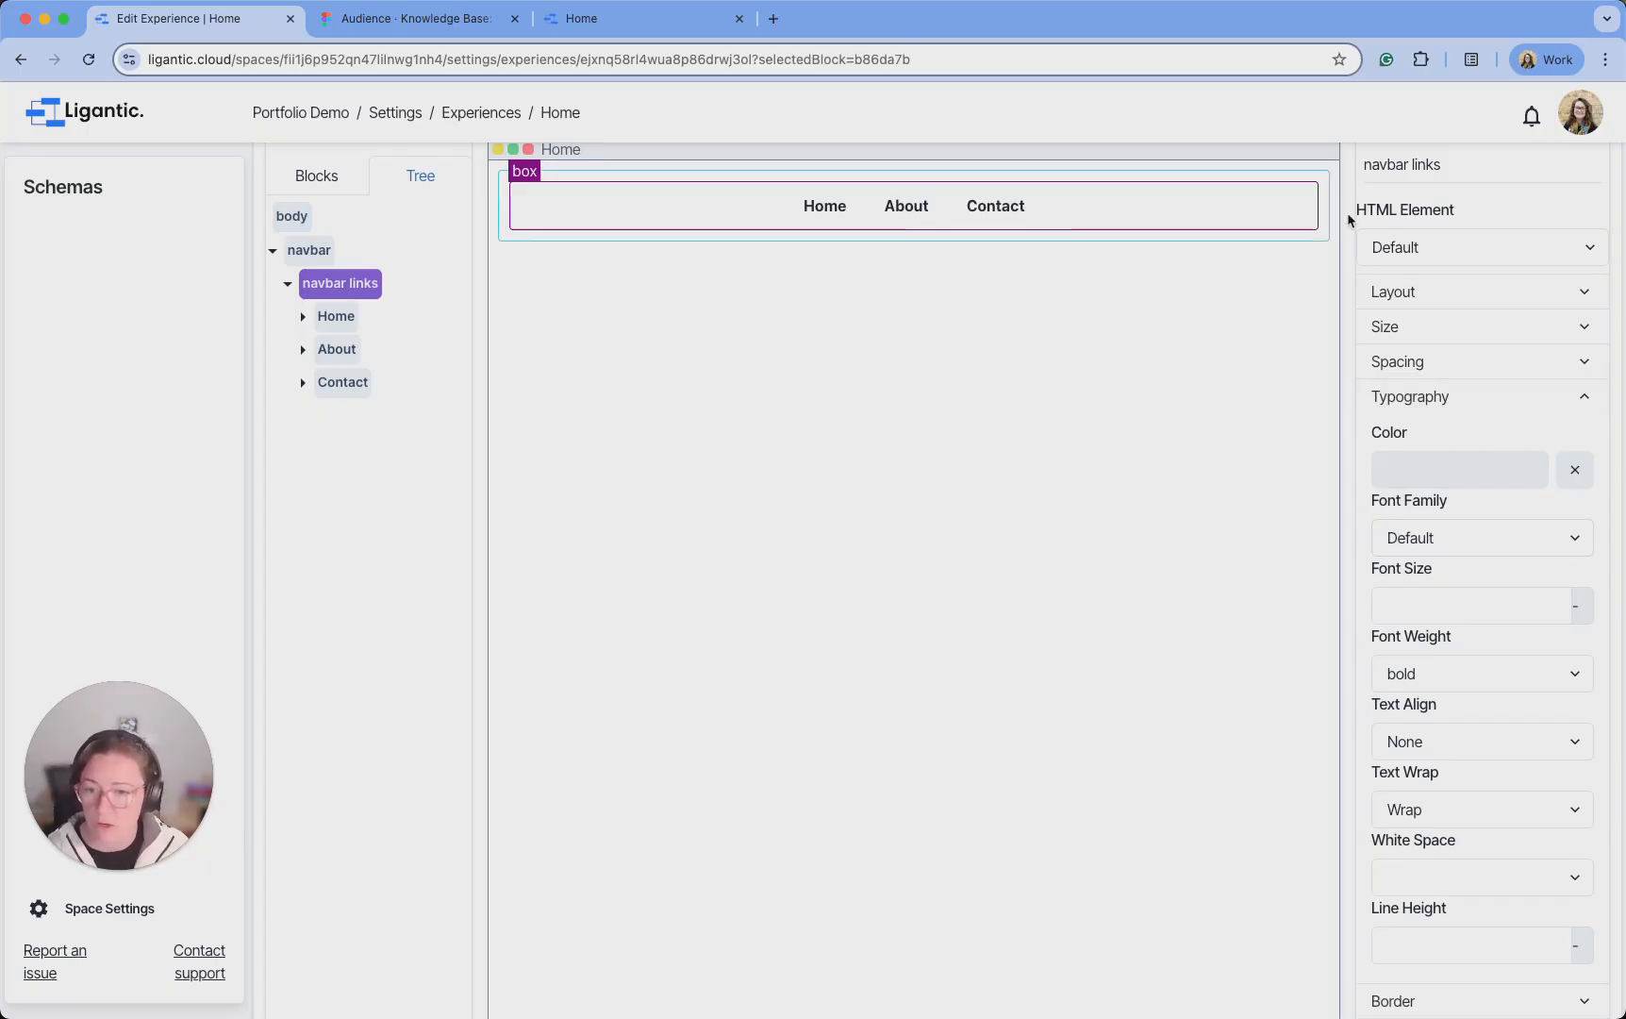
{"action": "left_click", "coordinate": [1551, 534]}
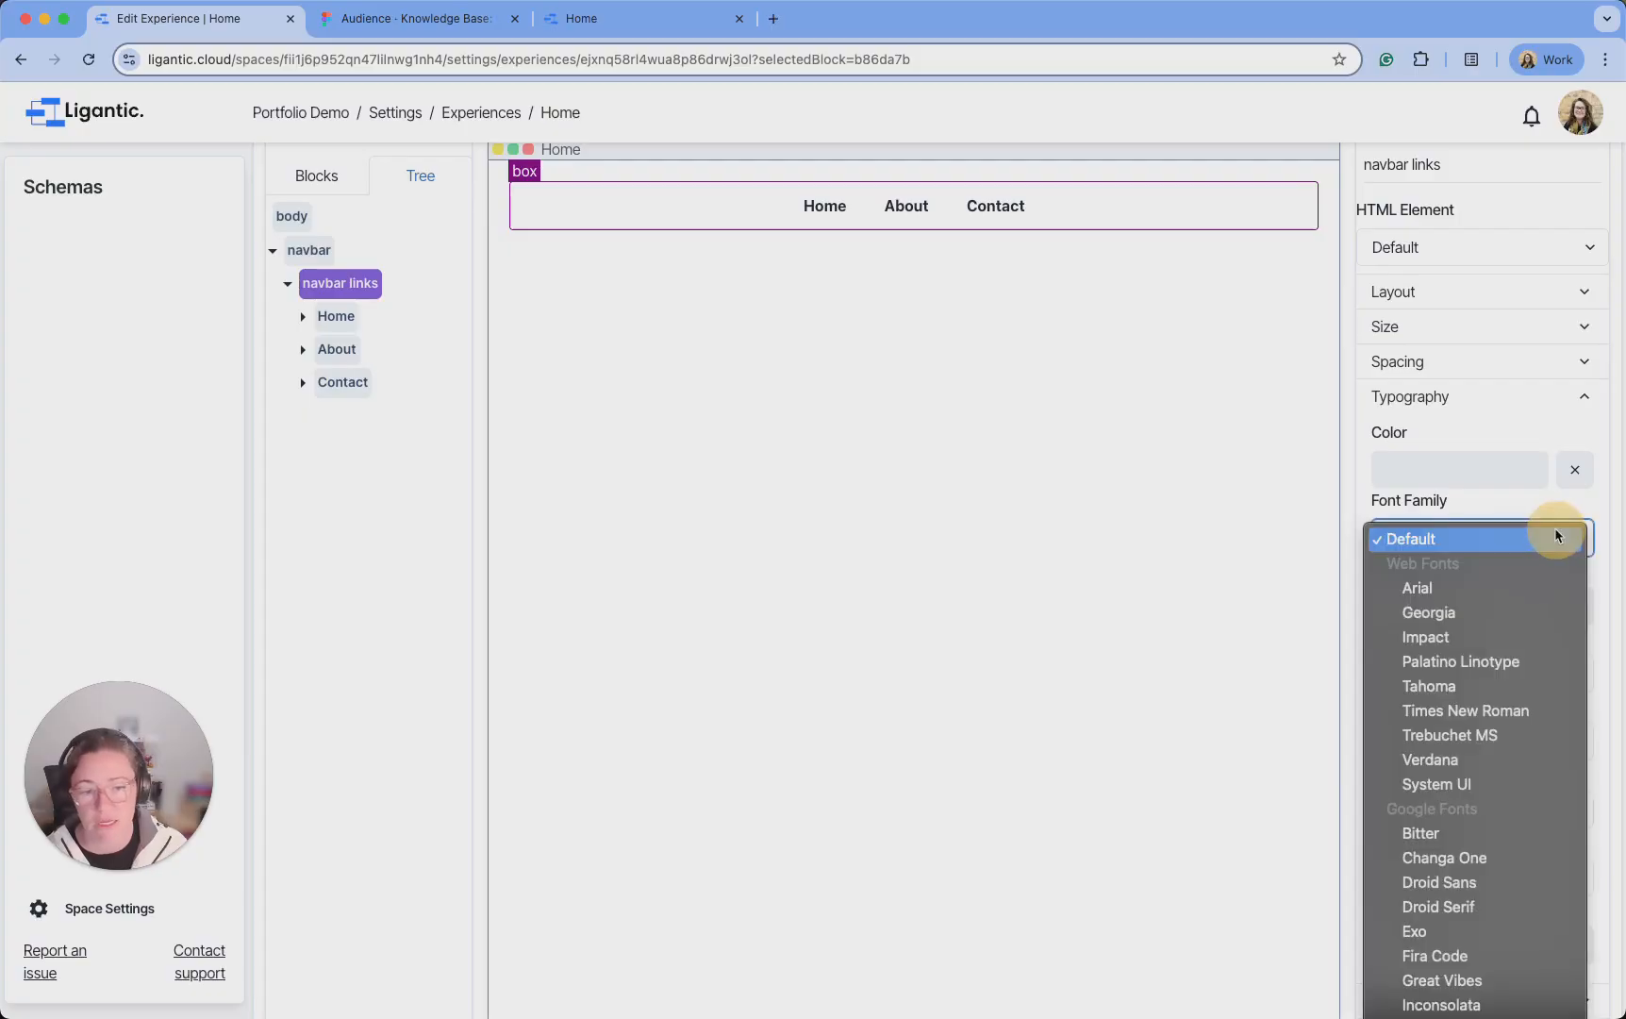
{"action": "scroll", "coordinate": [1518, 819], "scroll_direction": "down", "scroll_amount": 5}
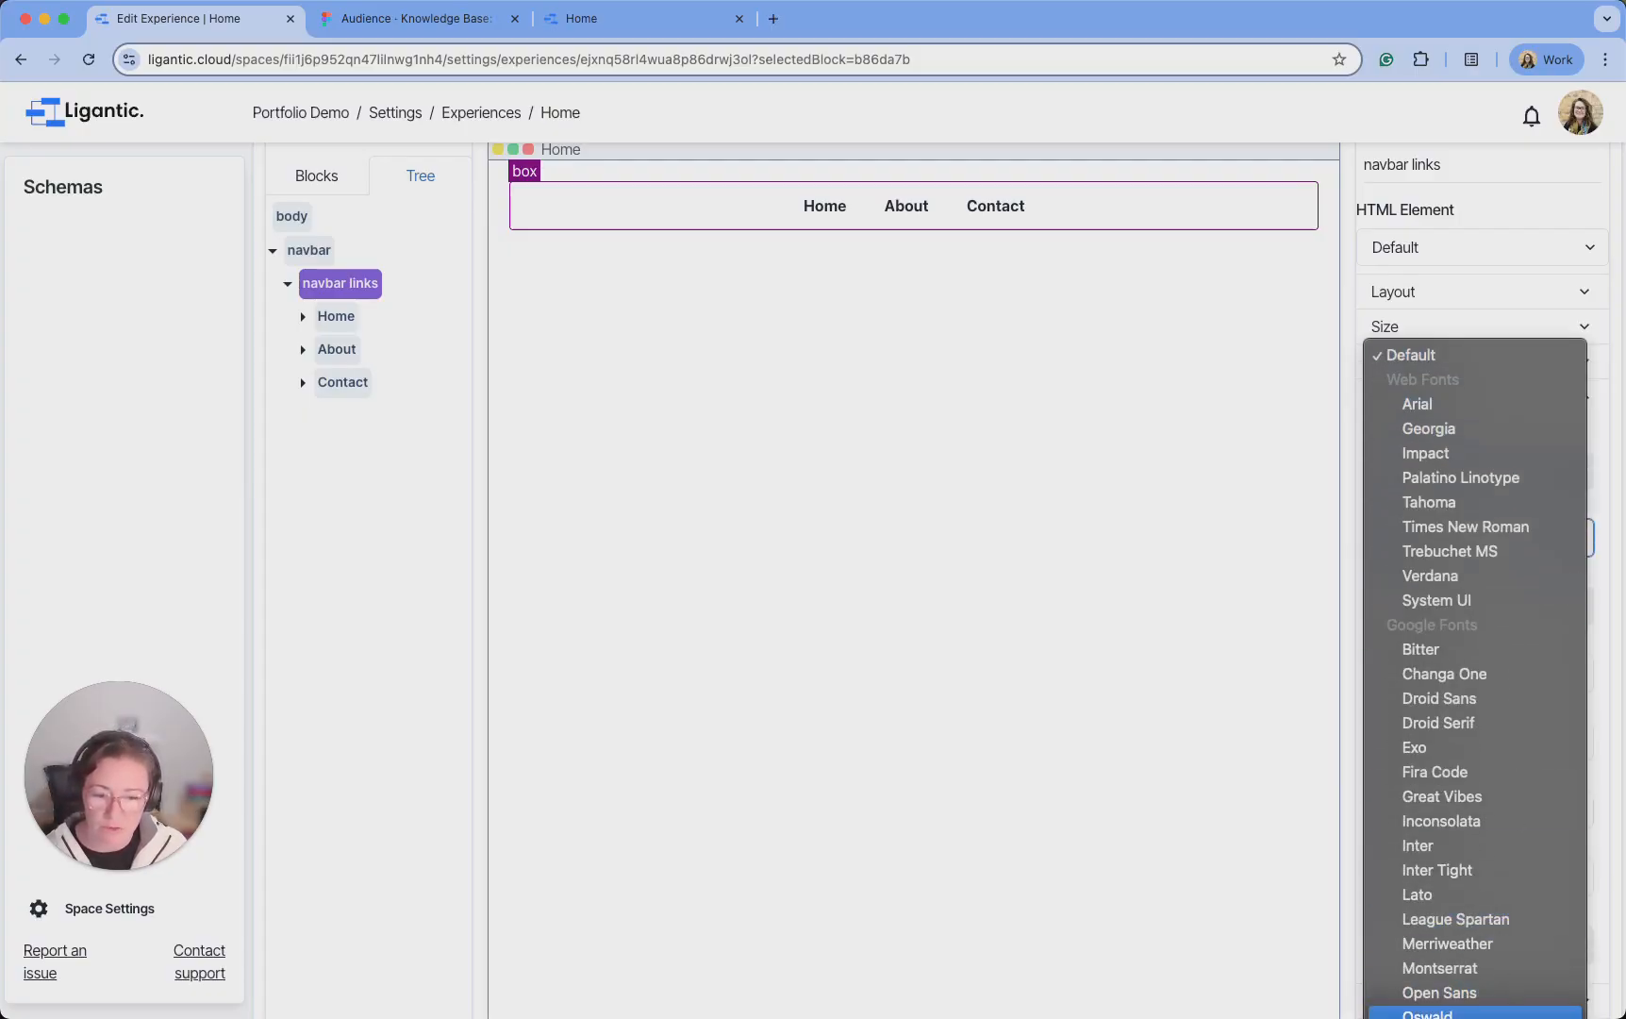
{"action": "left_click", "coordinate": [1448, 1014]}
{"action": "left_click", "coordinate": [1514, 535]}
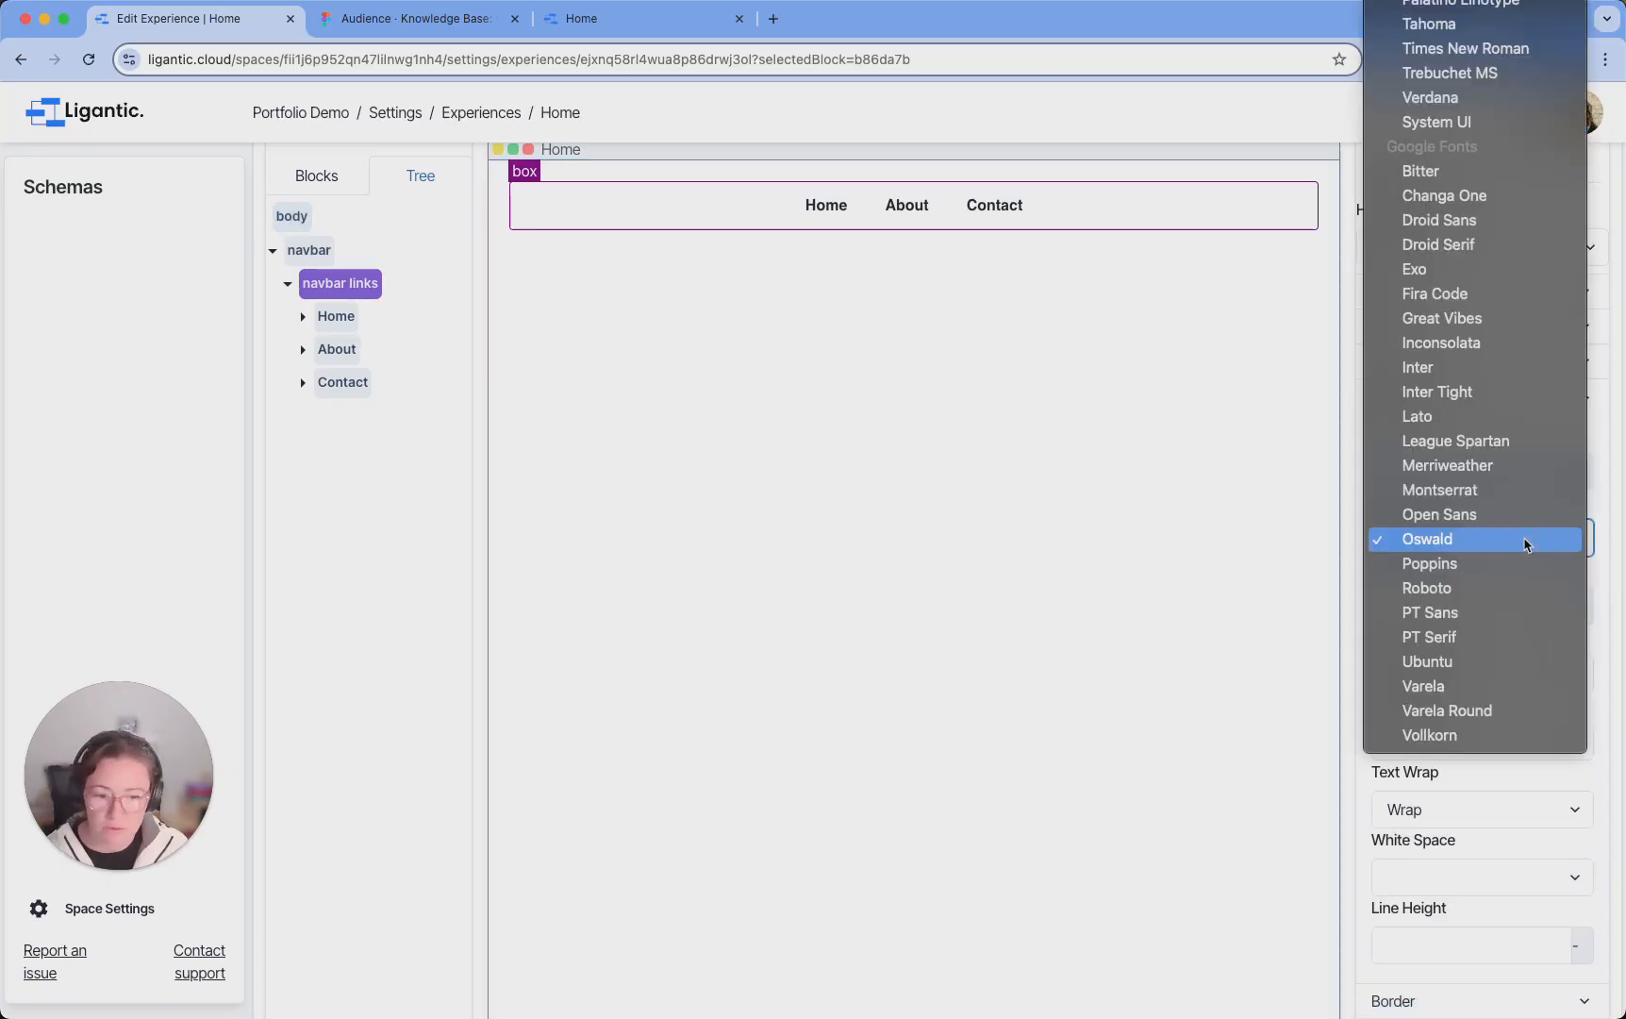
{"action": "left_click", "coordinate": [1468, 393]}
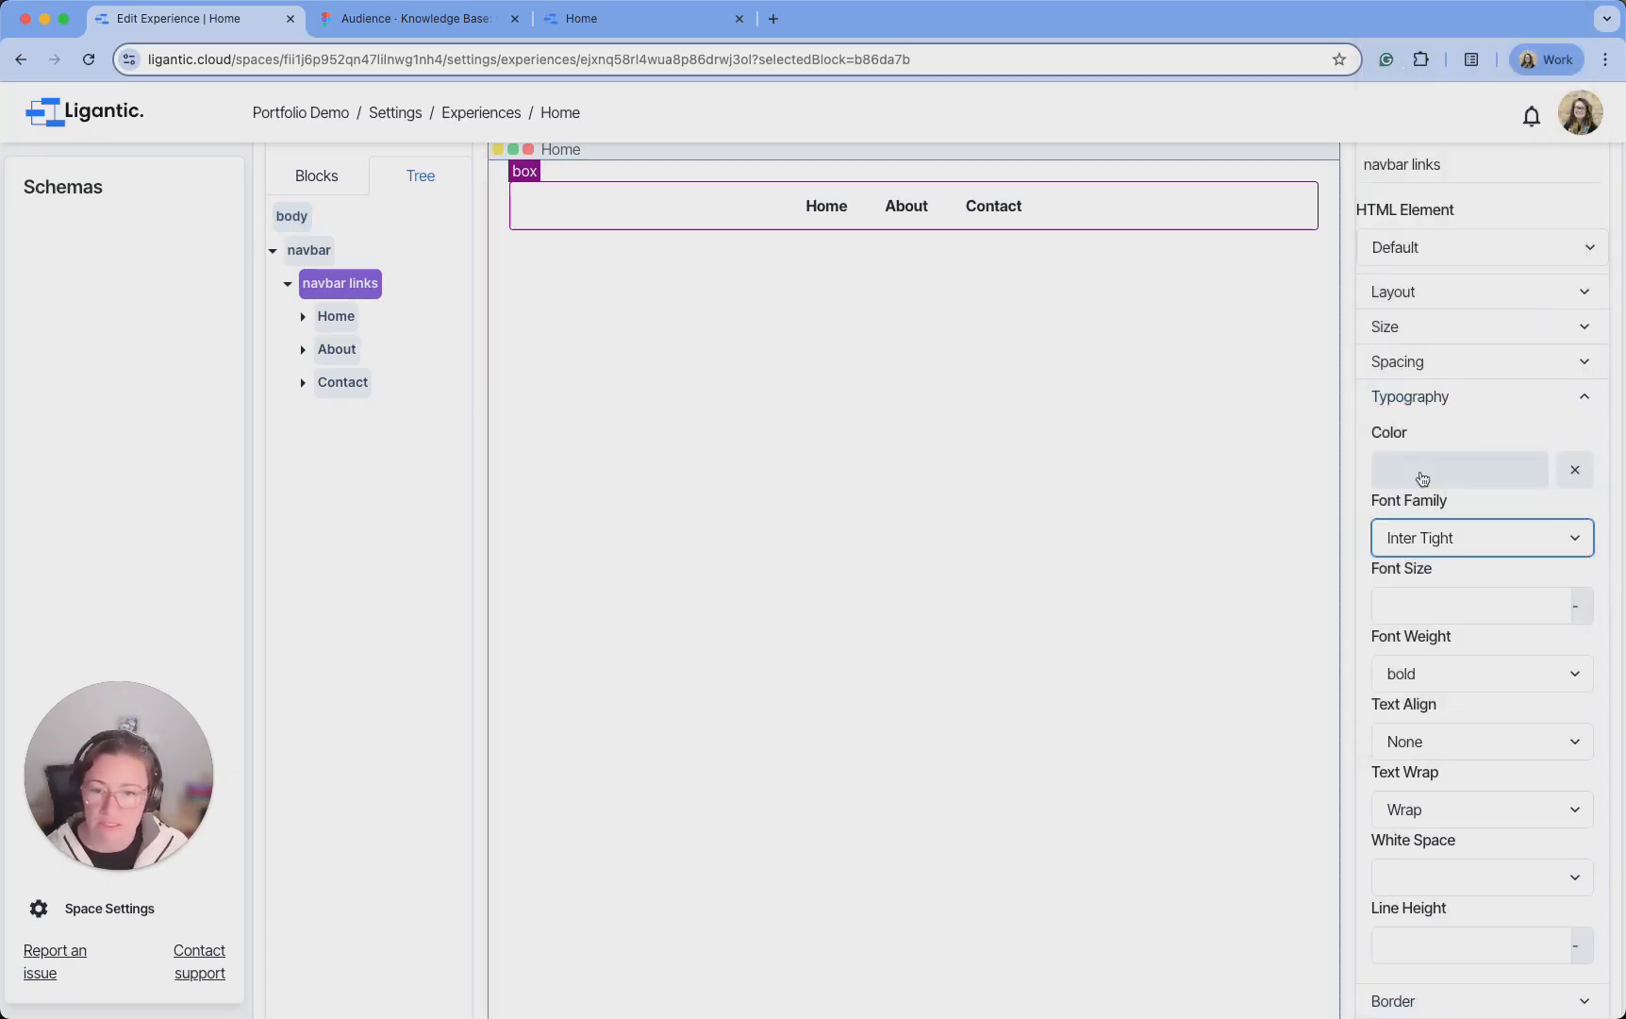
{"action": "left_click", "coordinate": [1510, 544]}
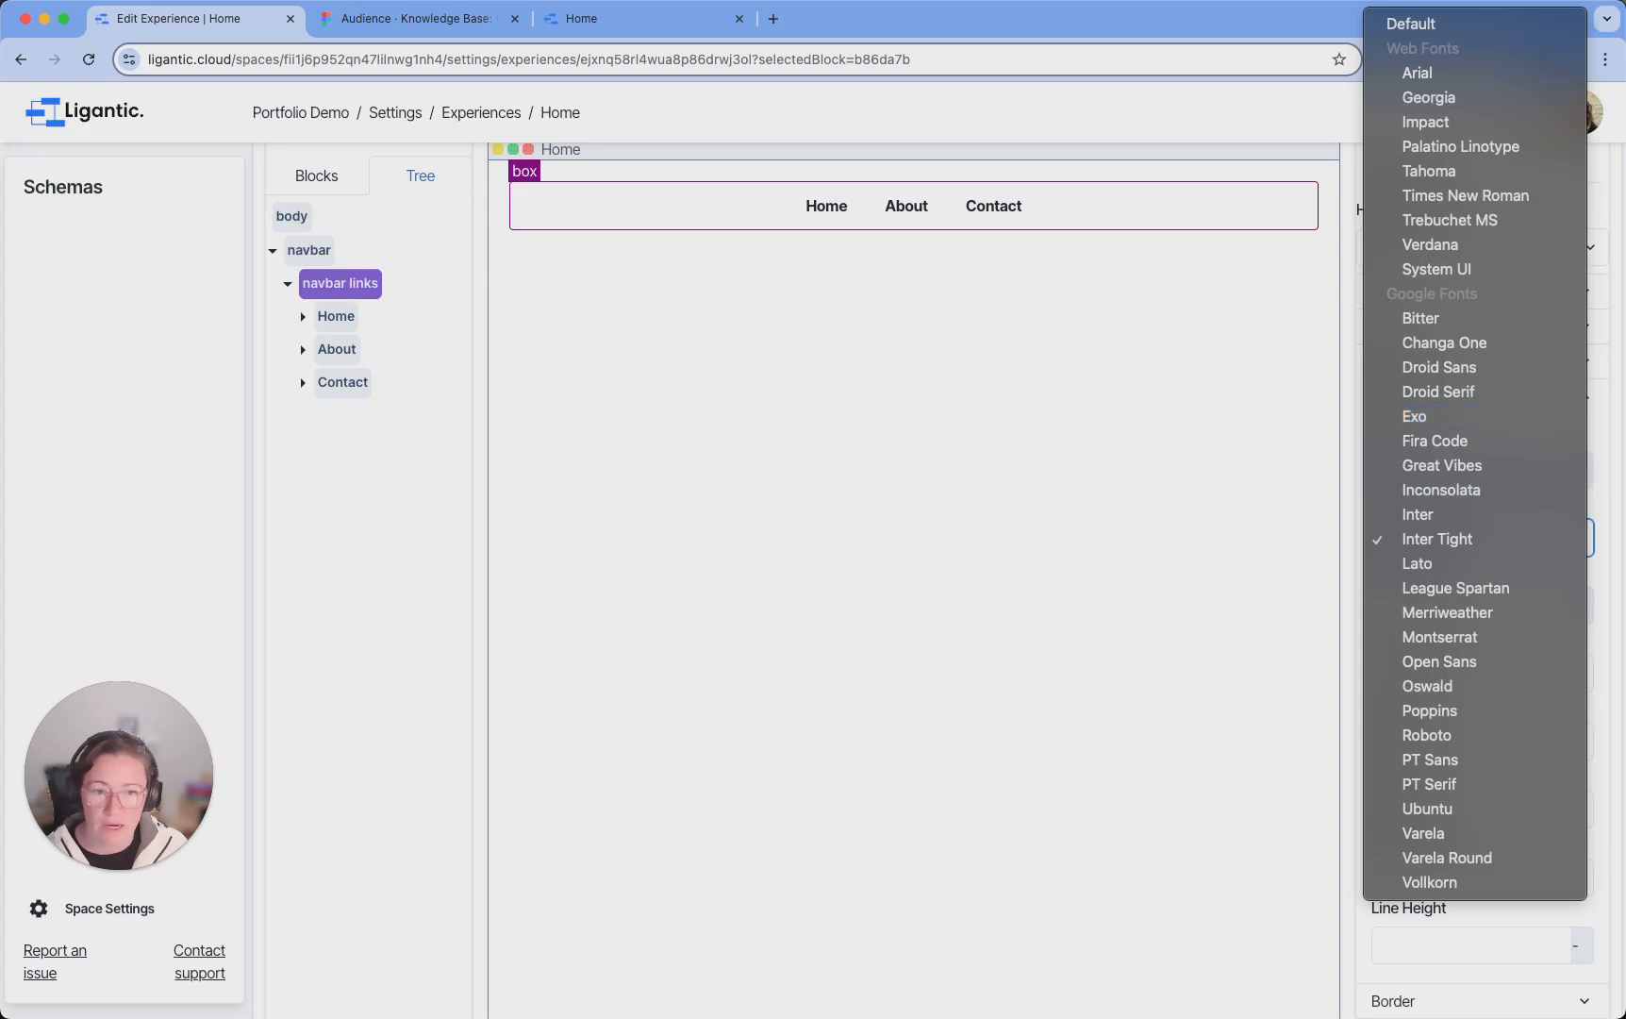
{"action": "left_click", "coordinate": [1415, 24]}
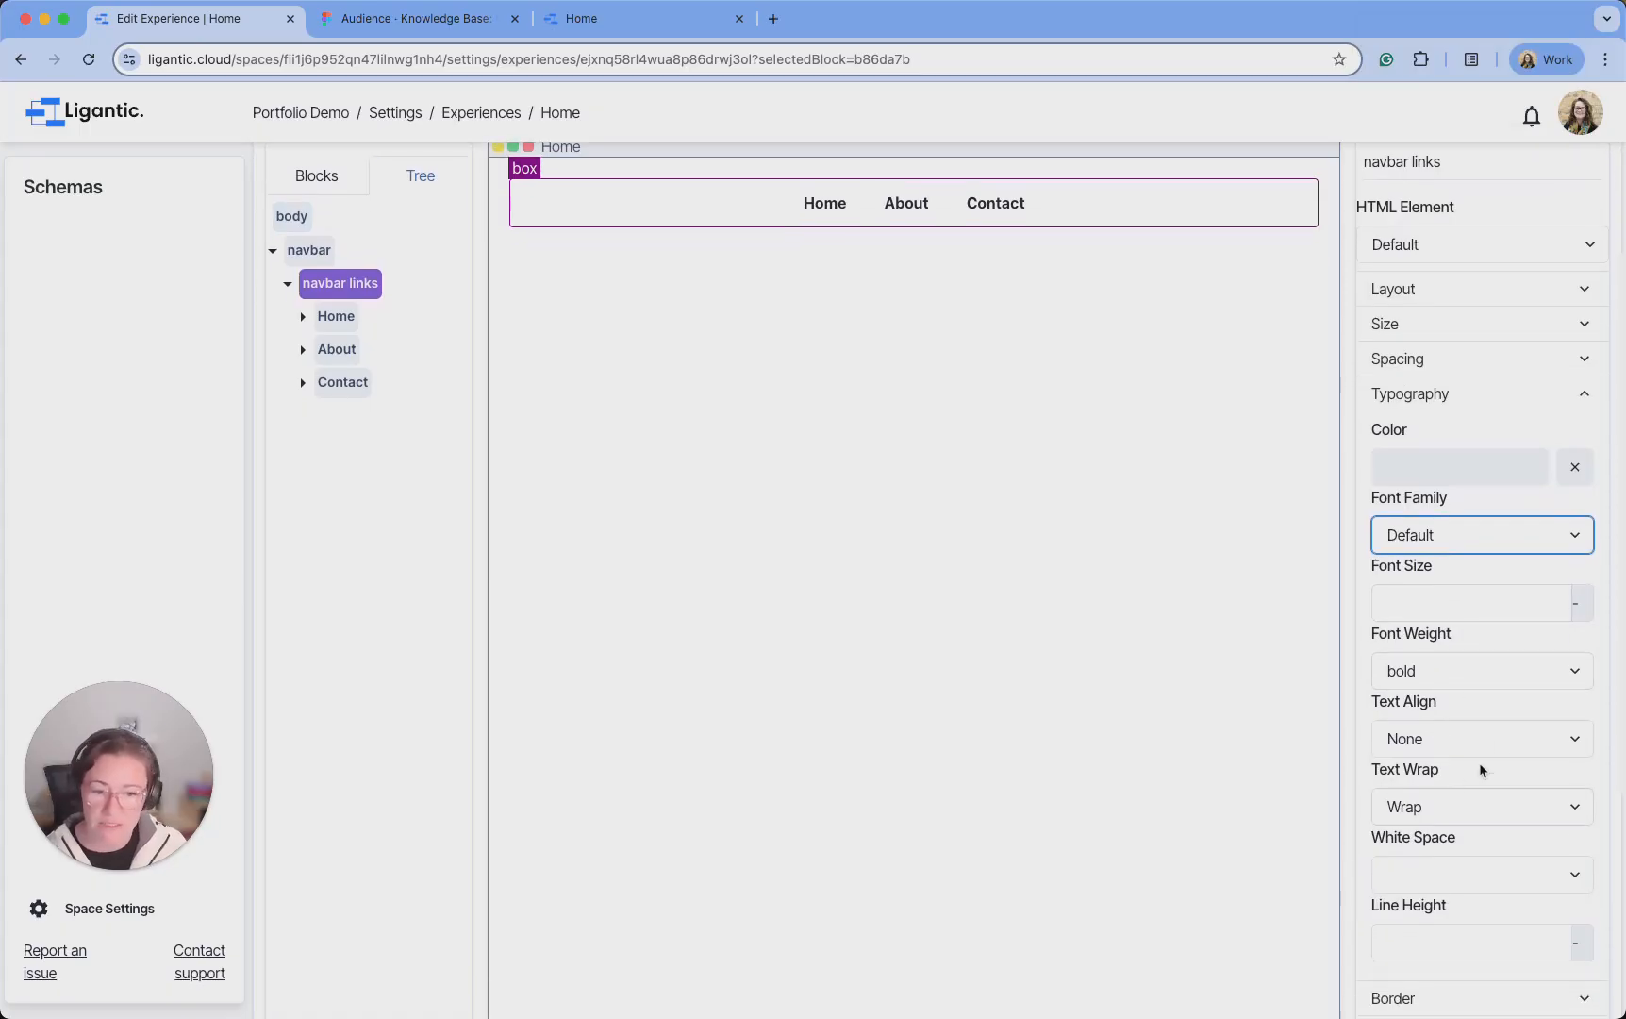
Review the Text Align and White Space options for the navbar links without changing them
{"action": "left_click", "coordinate": [1483, 742]}
{"action": "left_click", "coordinate": [1245, 674]}
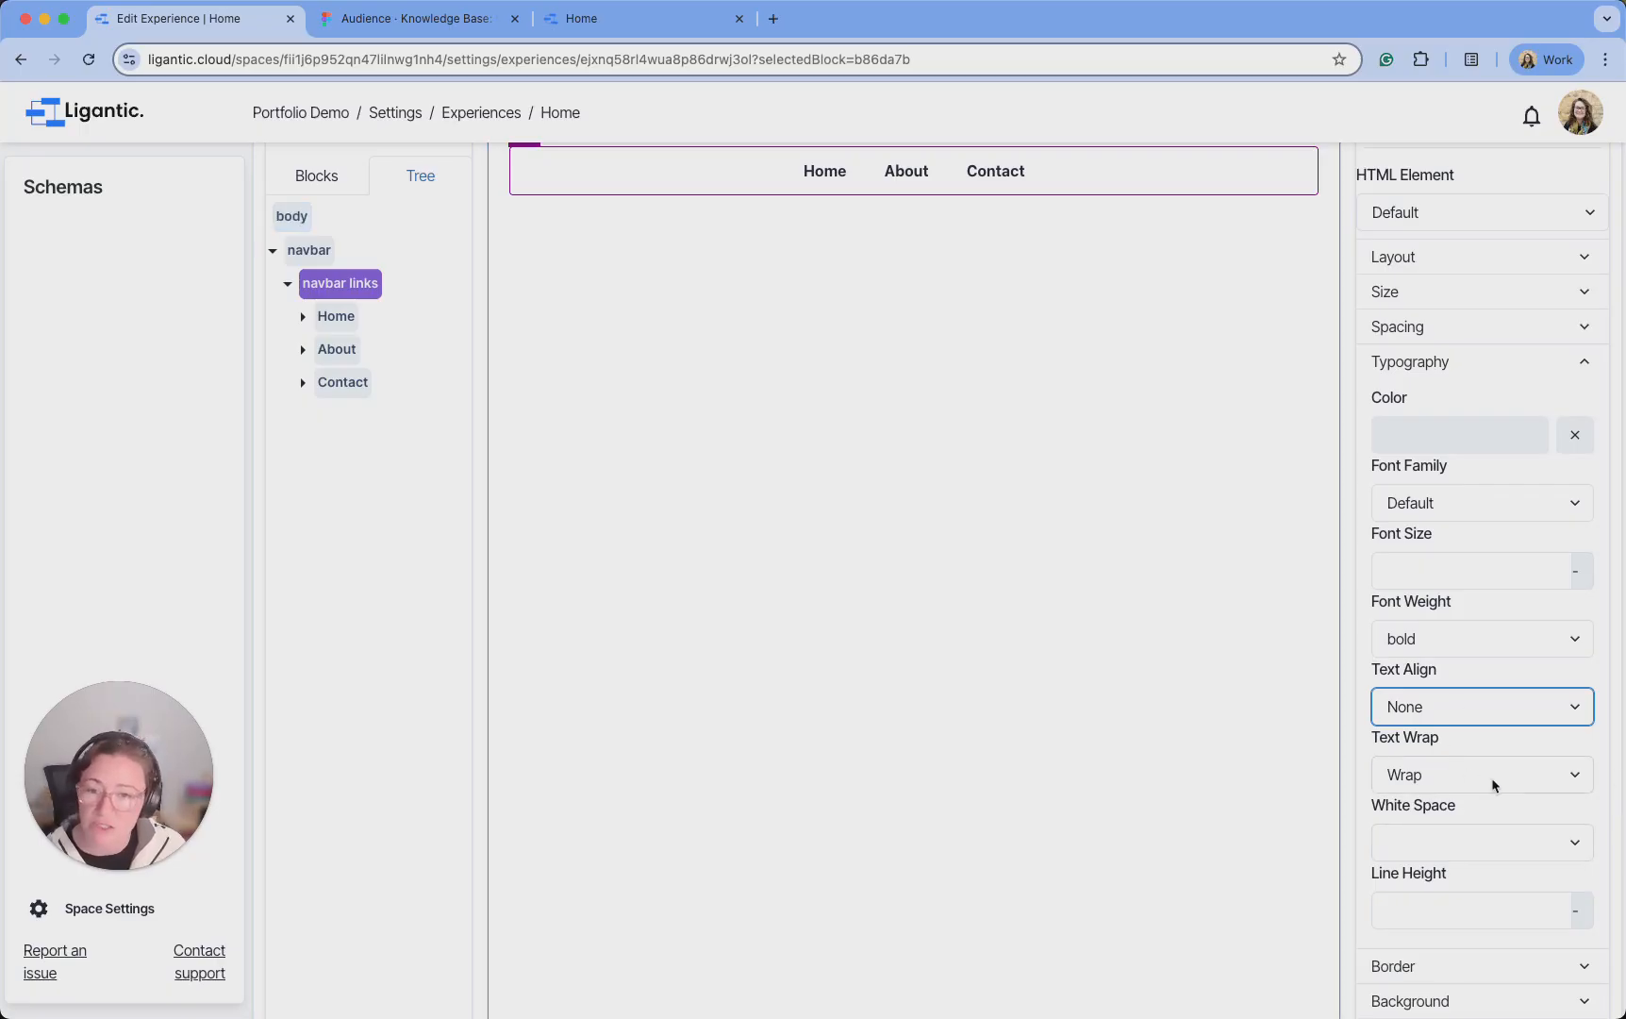
{"action": "scroll", "coordinate": [1516, 792], "scroll_direction": "down", "scroll_amount": 1}
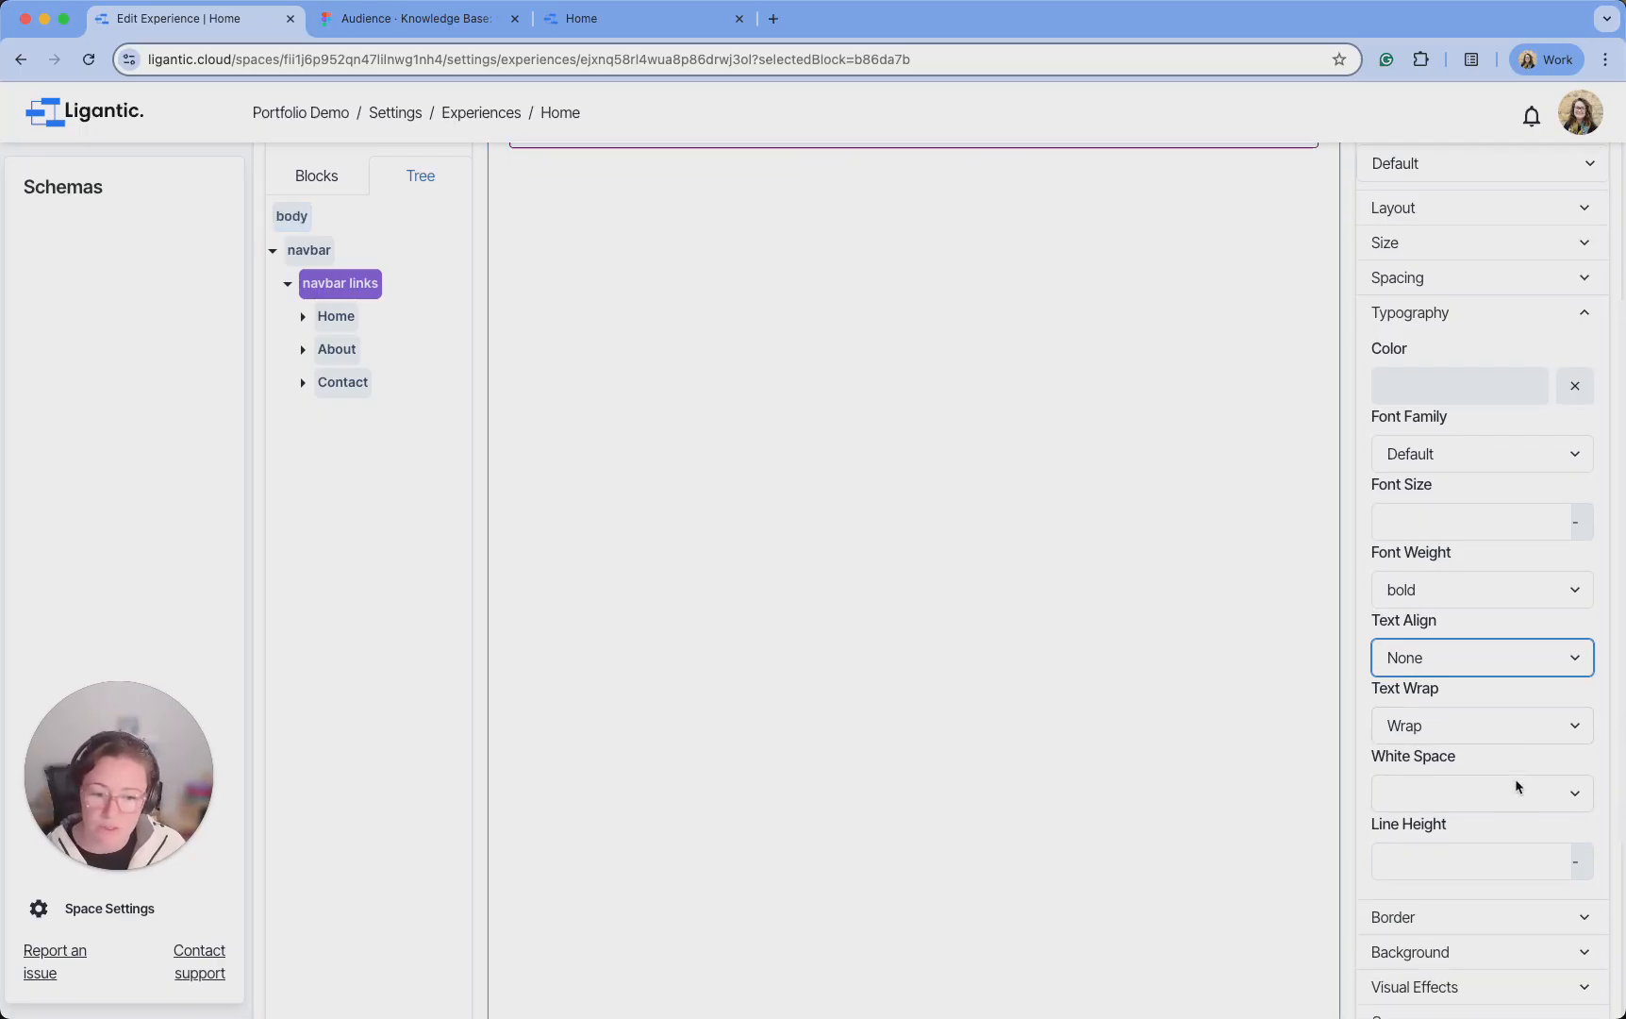
{"action": "left_click", "coordinate": [1446, 780]}
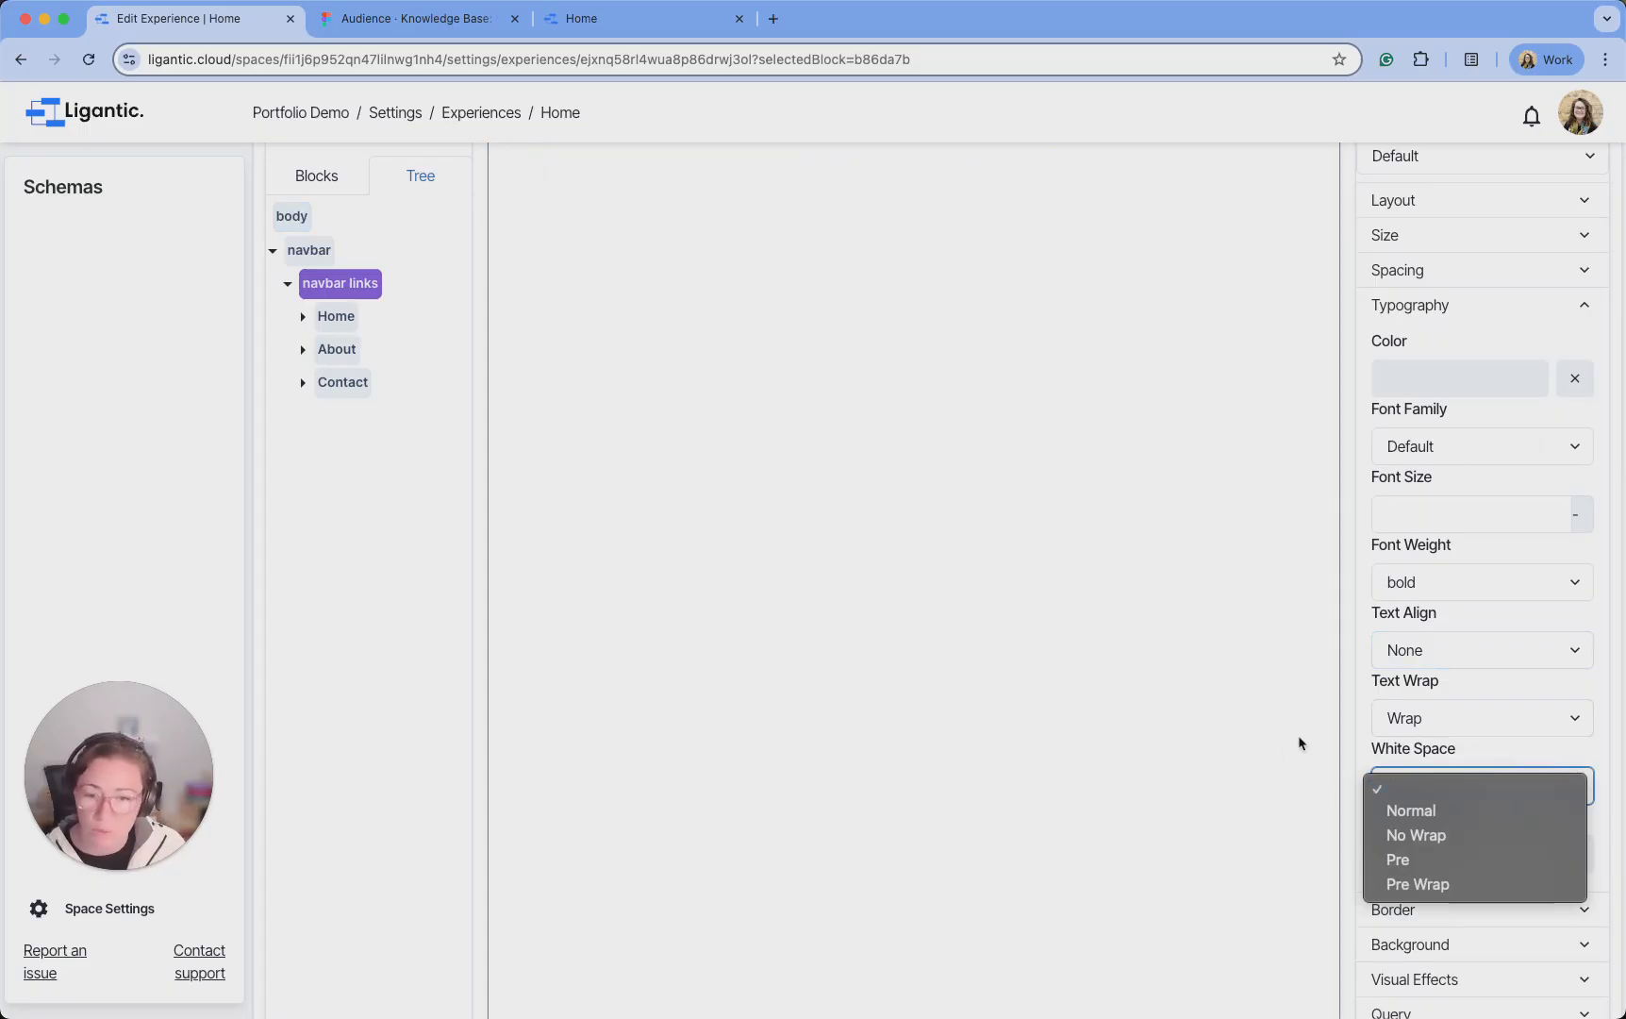
{"action": "left_click", "coordinate": [1149, 694]}
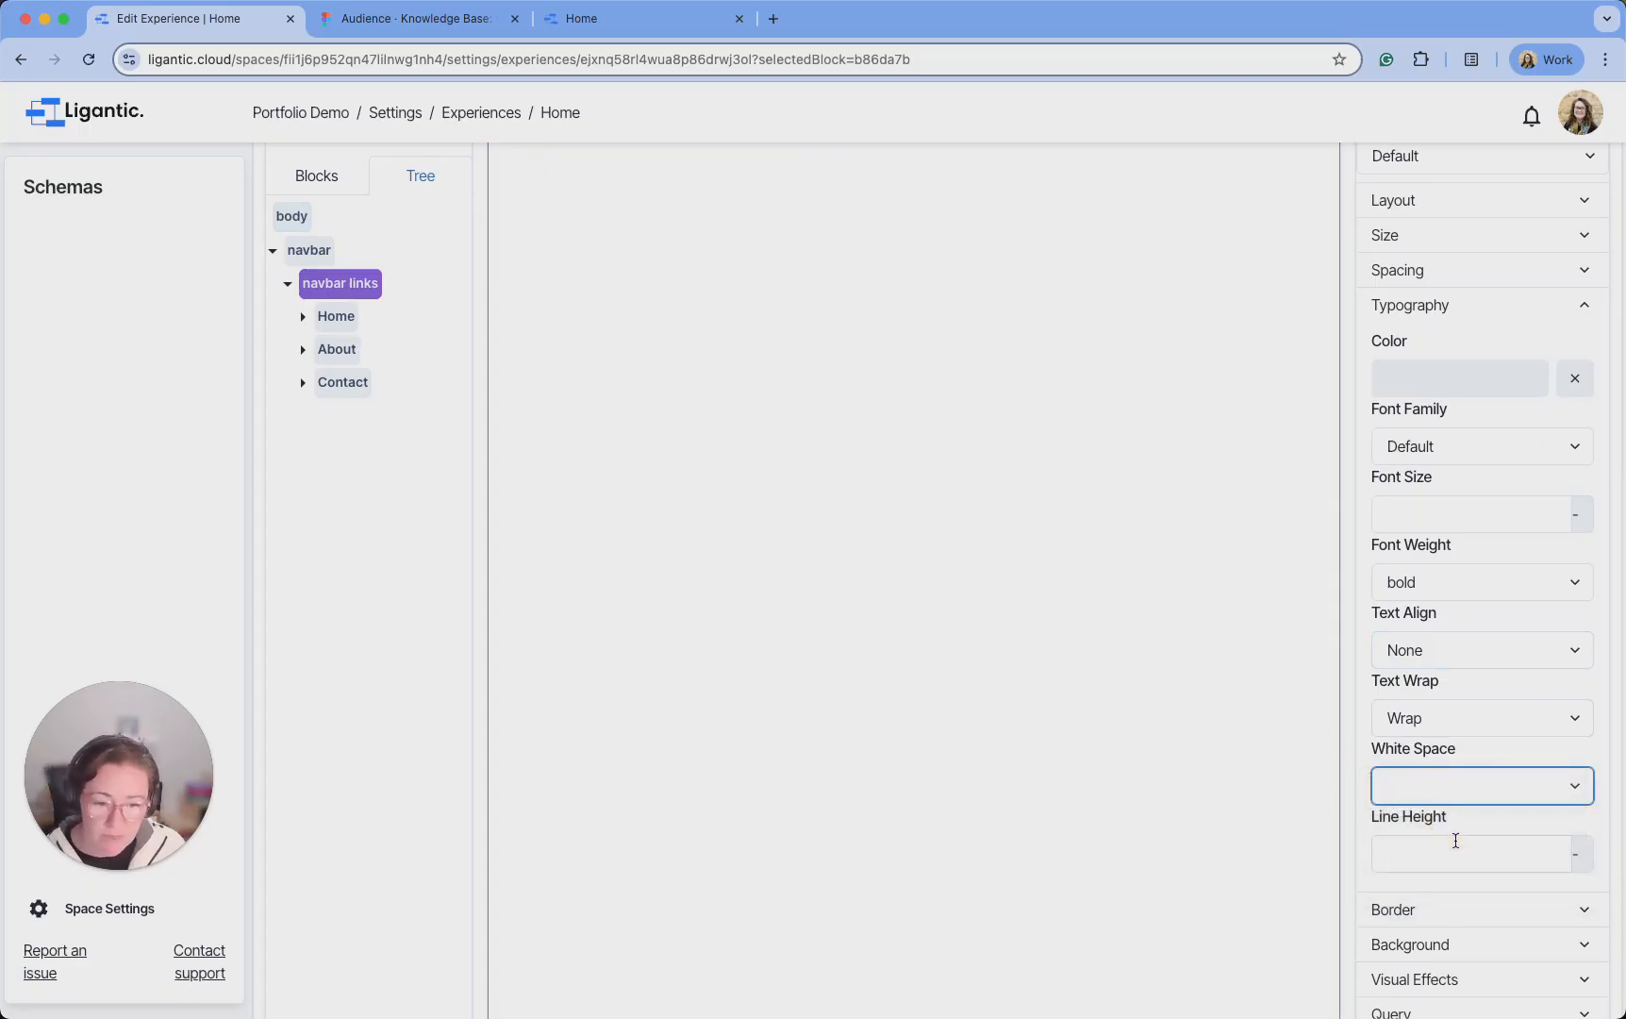
{"action": "scroll", "coordinate": [1020, 722], "scroll_direction": "up", "scroll_amount": 3}
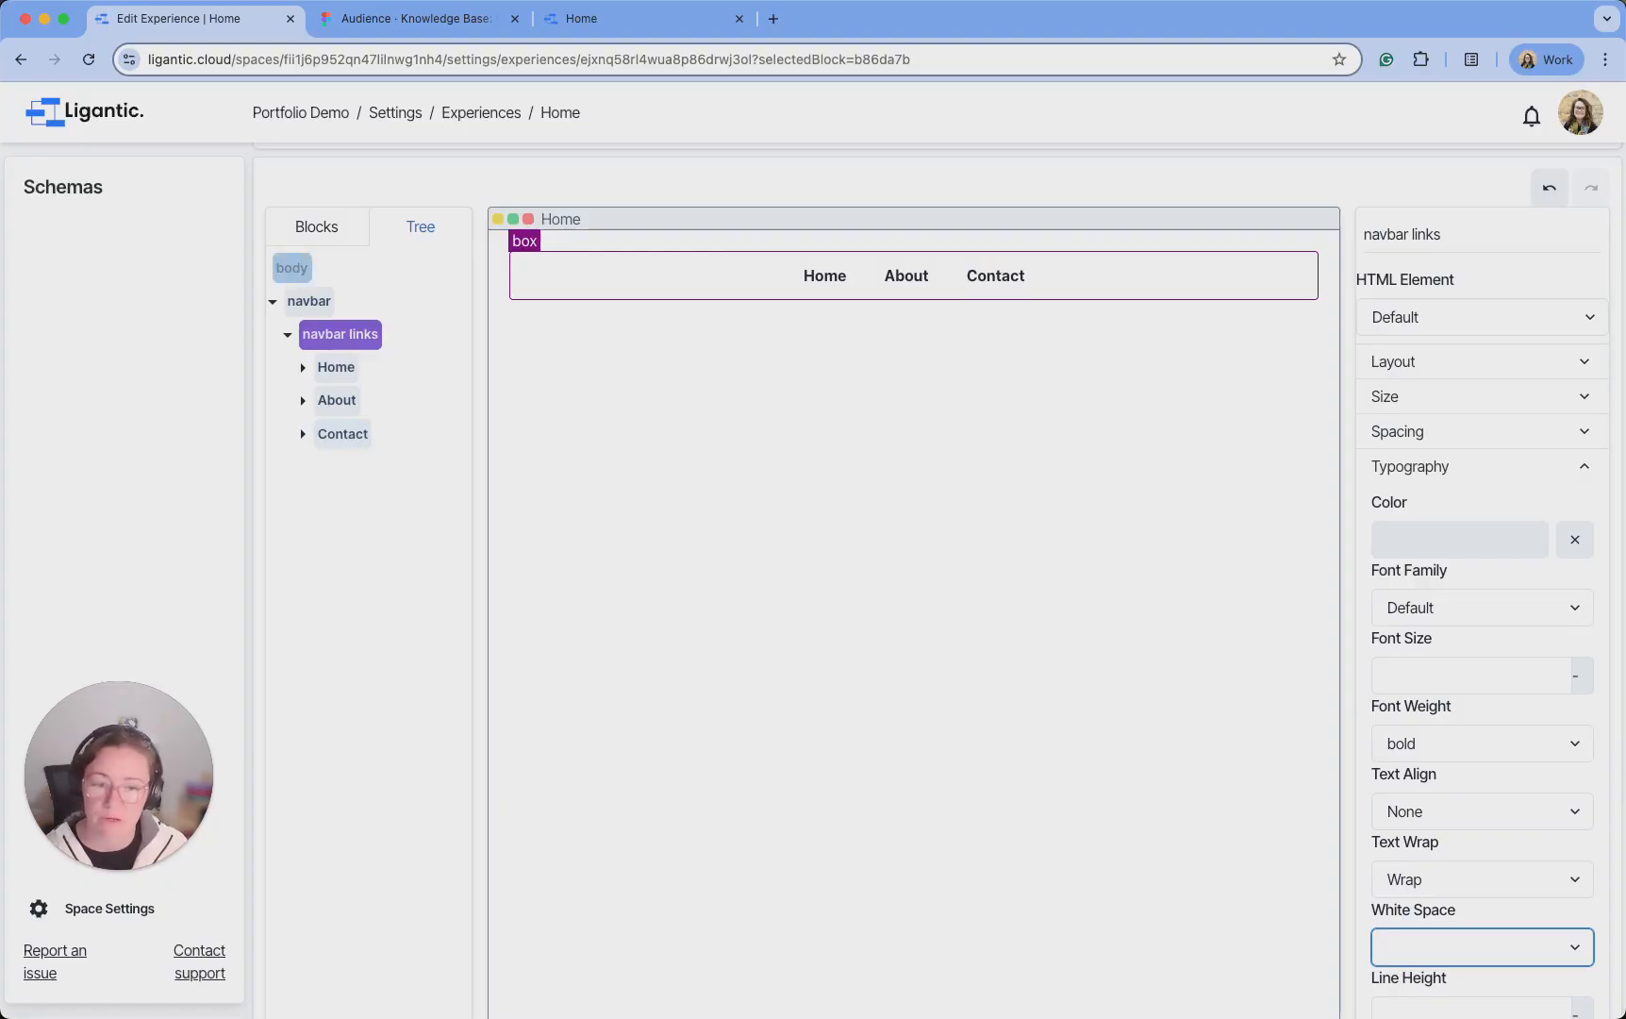
Try a solid border style on the navbar links box
{"action": "left_click", "coordinate": [1551, 466]}
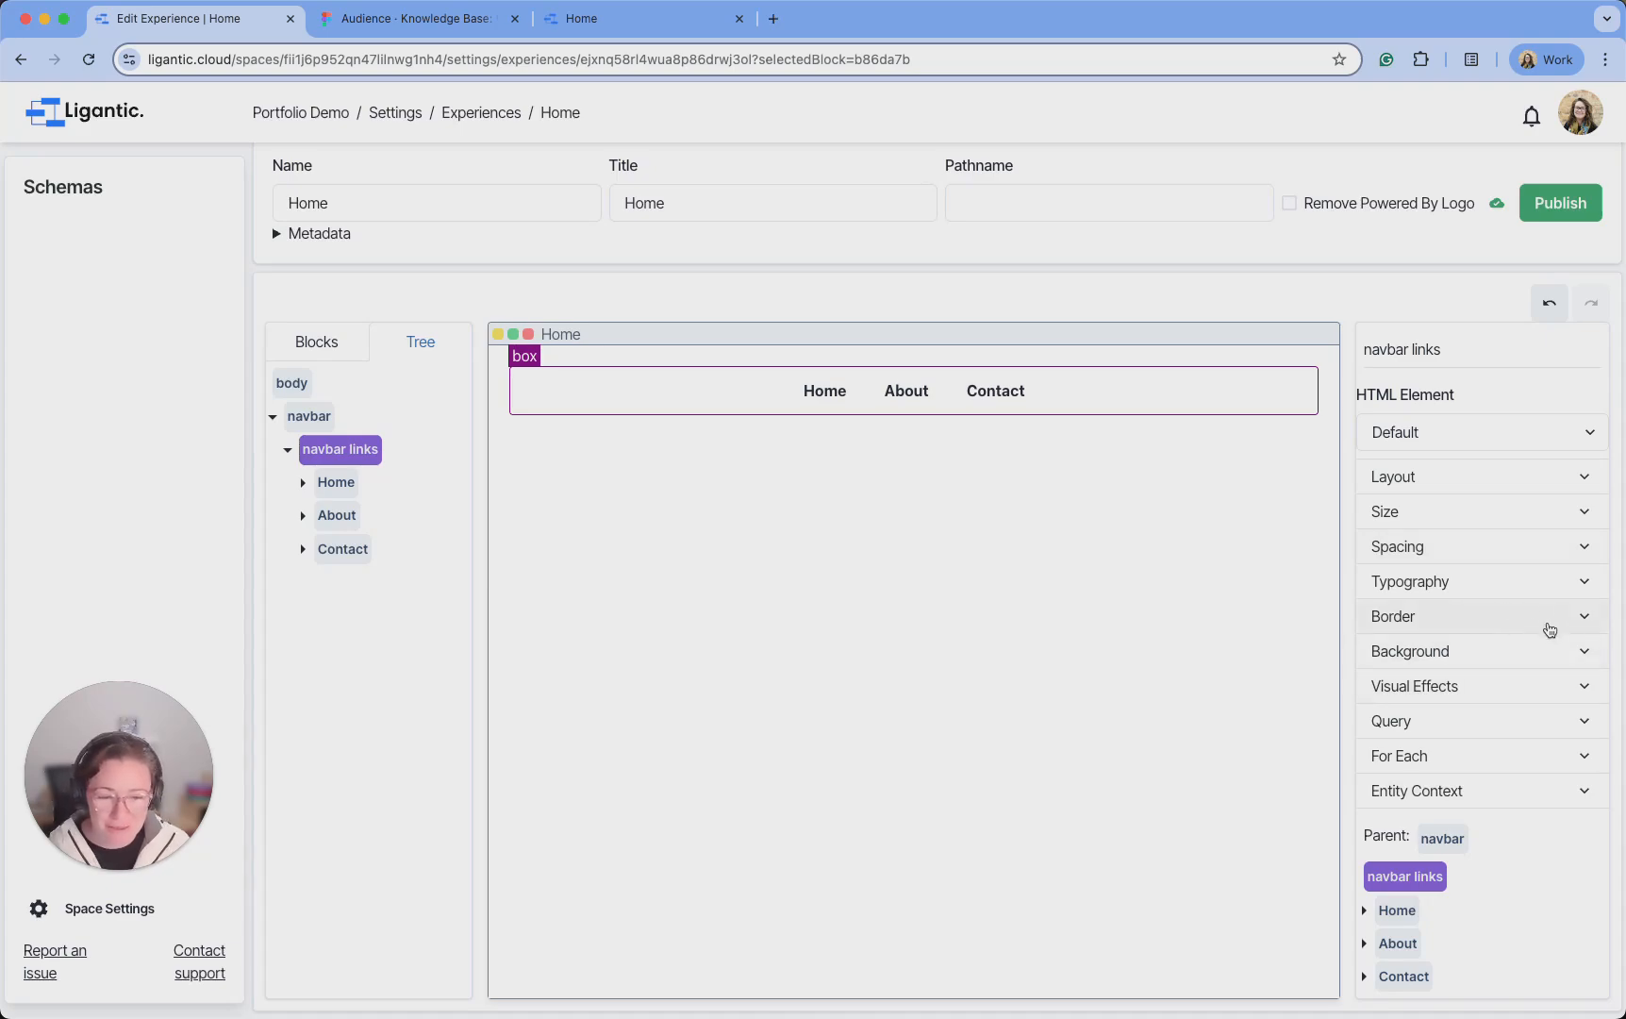
{"action": "left_click", "coordinate": [1533, 618]}
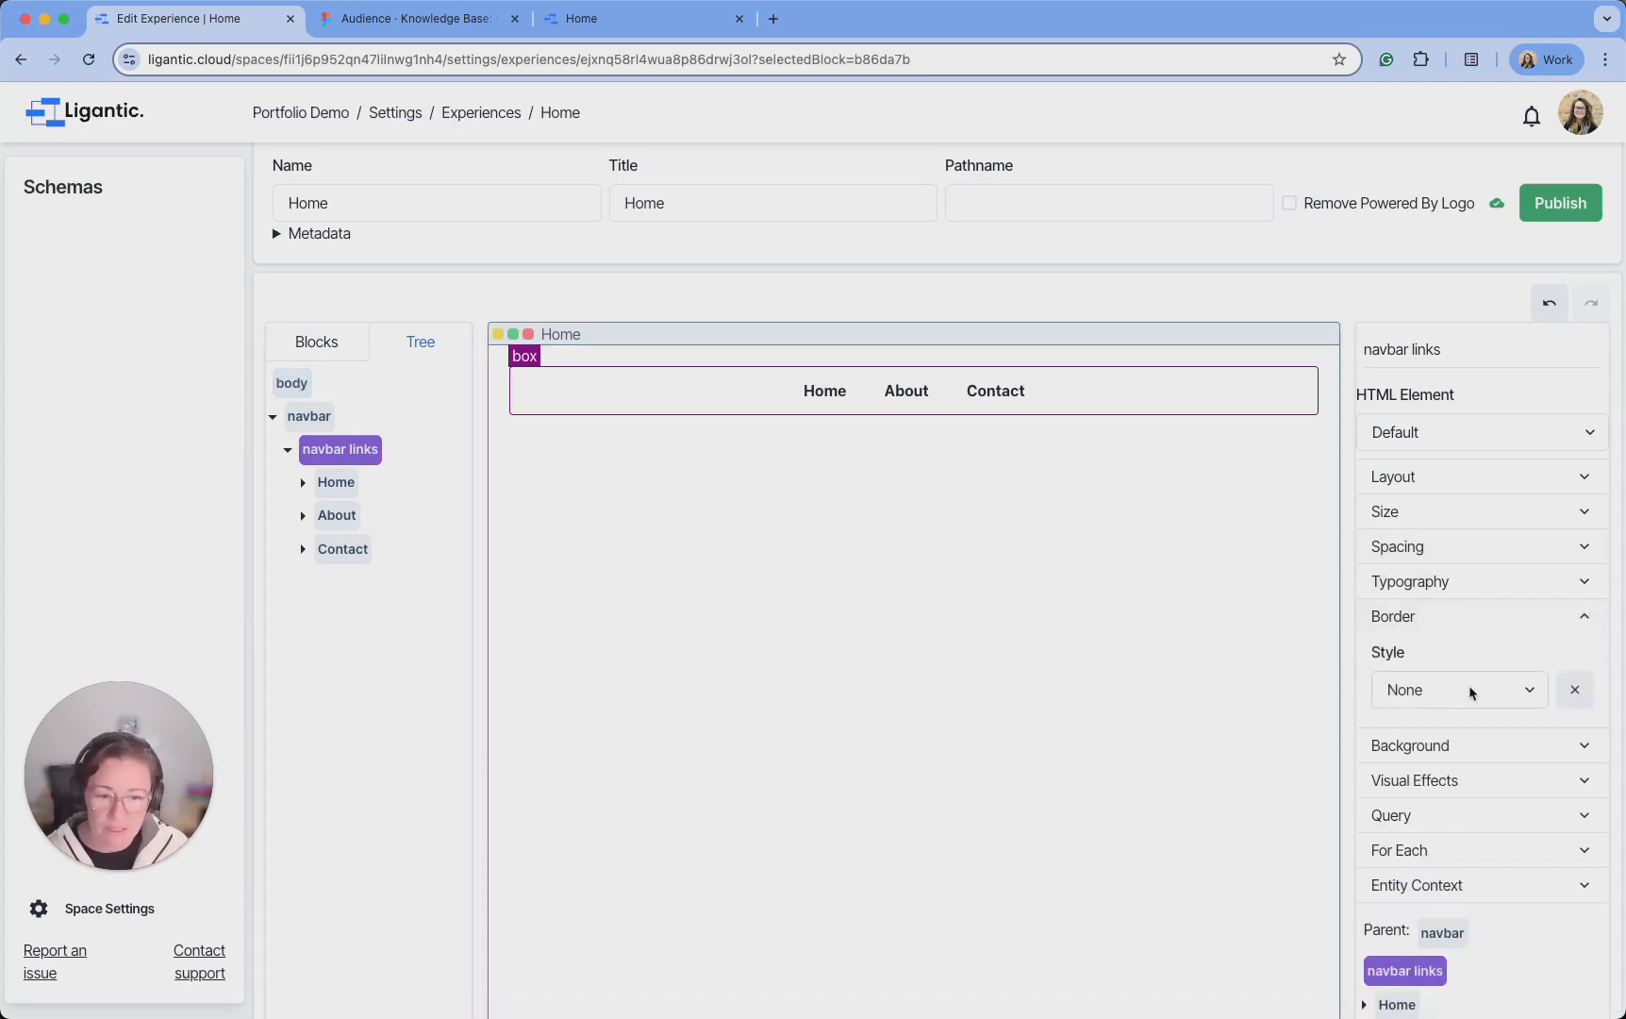
{"action": "left_click", "coordinate": [1513, 691]}
{"action": "left_click", "coordinate": [1485, 698]}
{"action": "left_click", "coordinate": [1475, 708]}
{"action": "left_click", "coordinate": [1457, 717]}
{"action": "left_click", "coordinate": [1267, 515]}
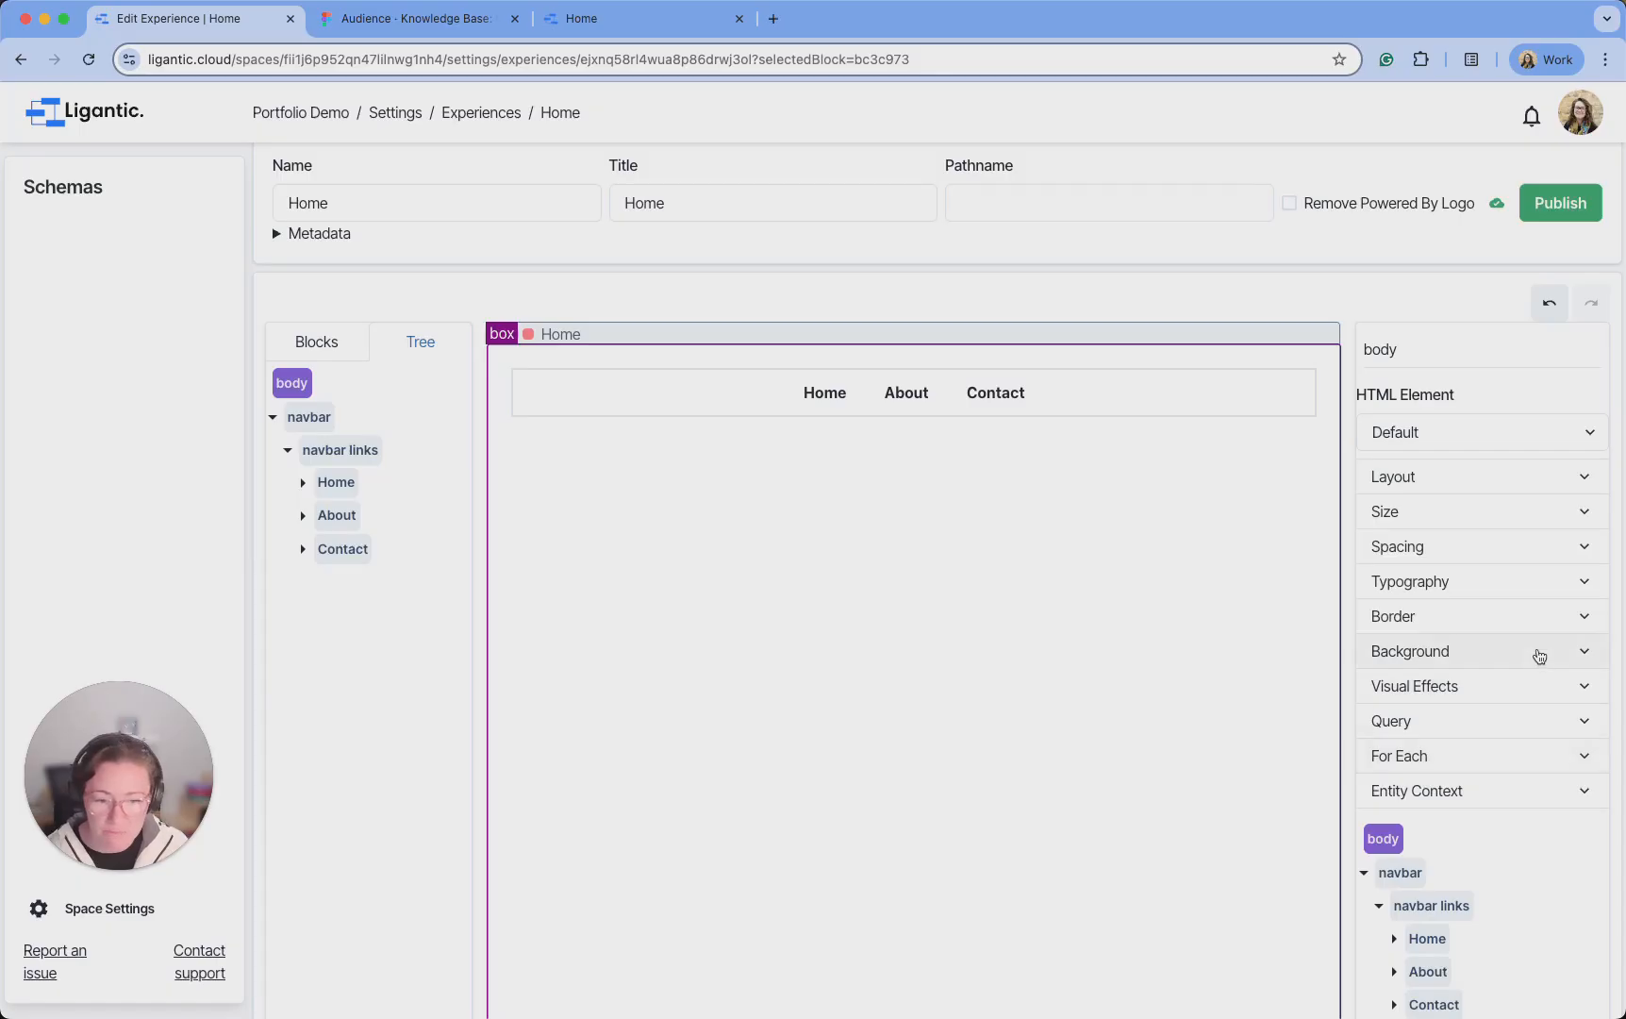
Try a red (#FE0505) border color on the navbar links box
{"action": "left_click", "coordinate": [1549, 619]}
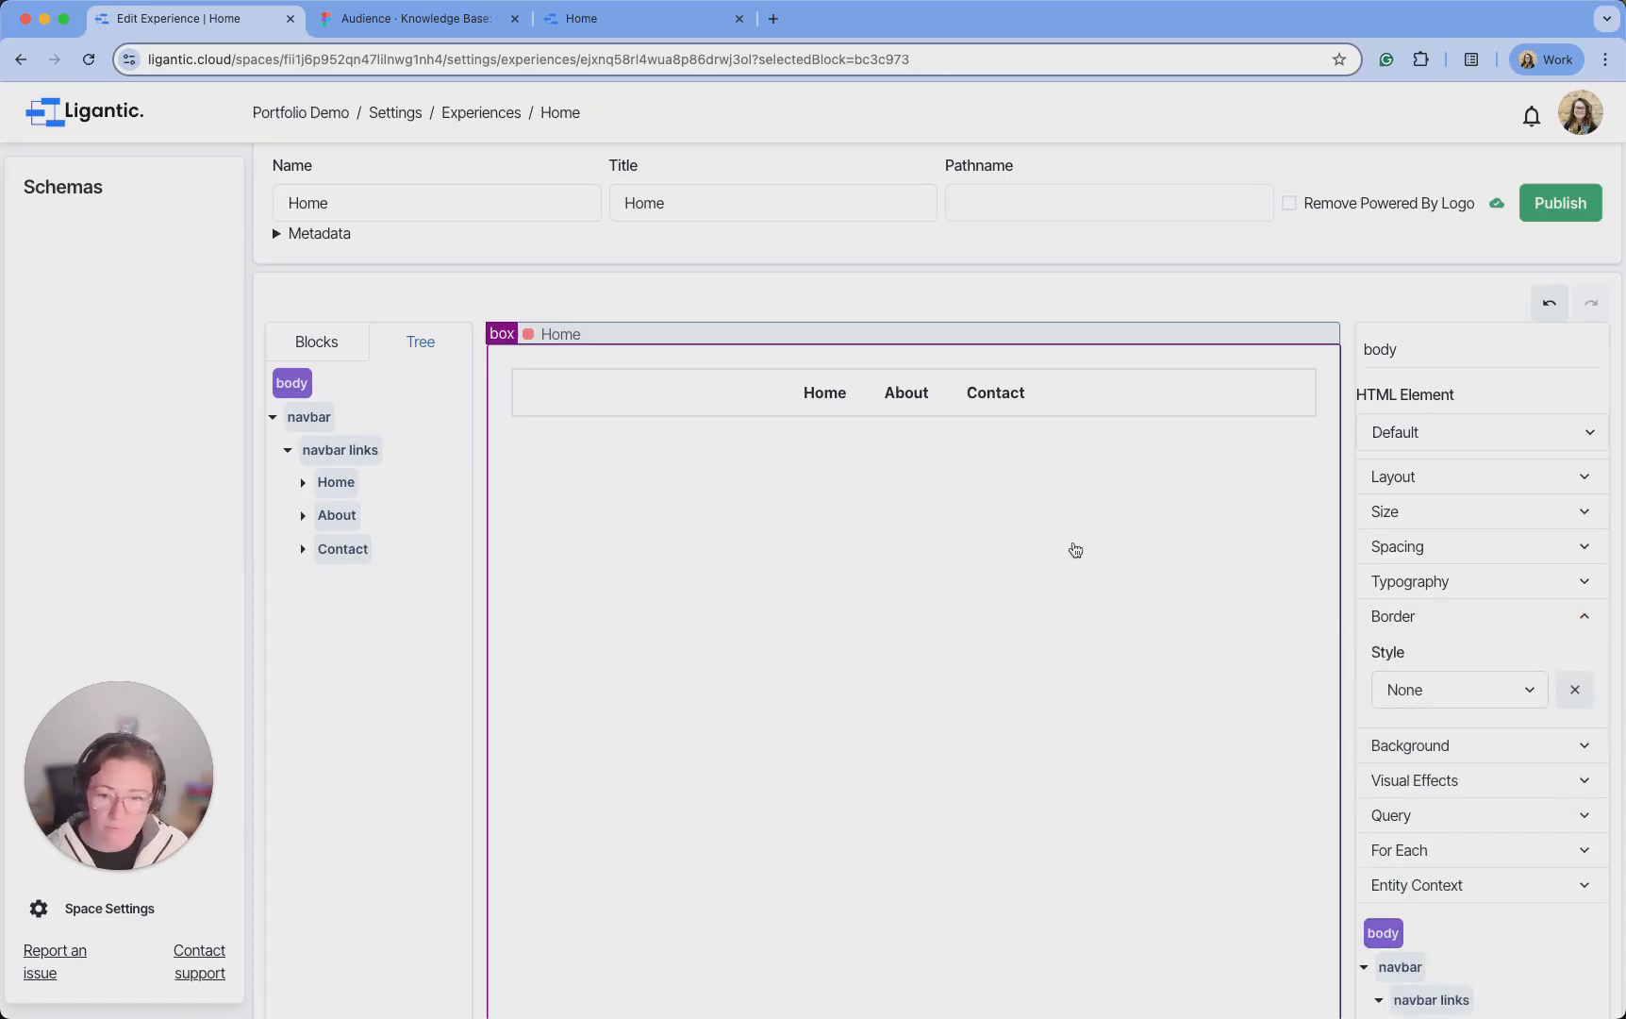
{"action": "left_click", "coordinate": [309, 447]}
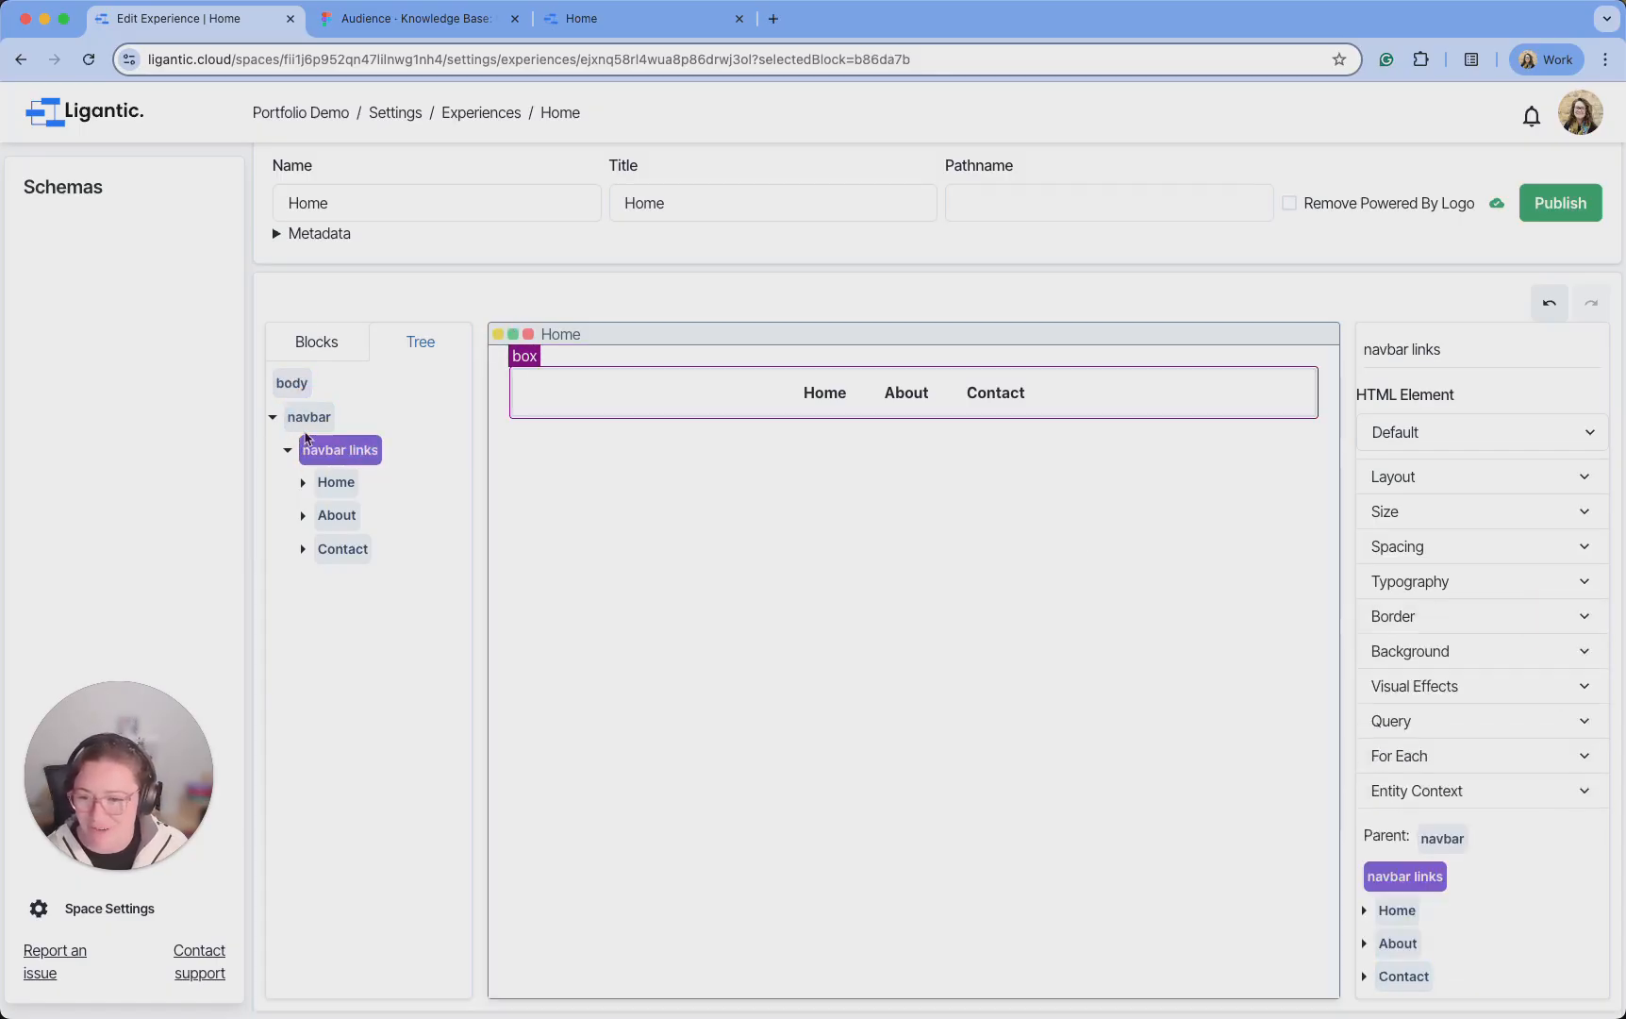
{"action": "left_click", "coordinate": [1553, 658]}
{"action": "left_click", "coordinate": [1552, 657]}
{"action": "left_click", "coordinate": [1544, 626]}
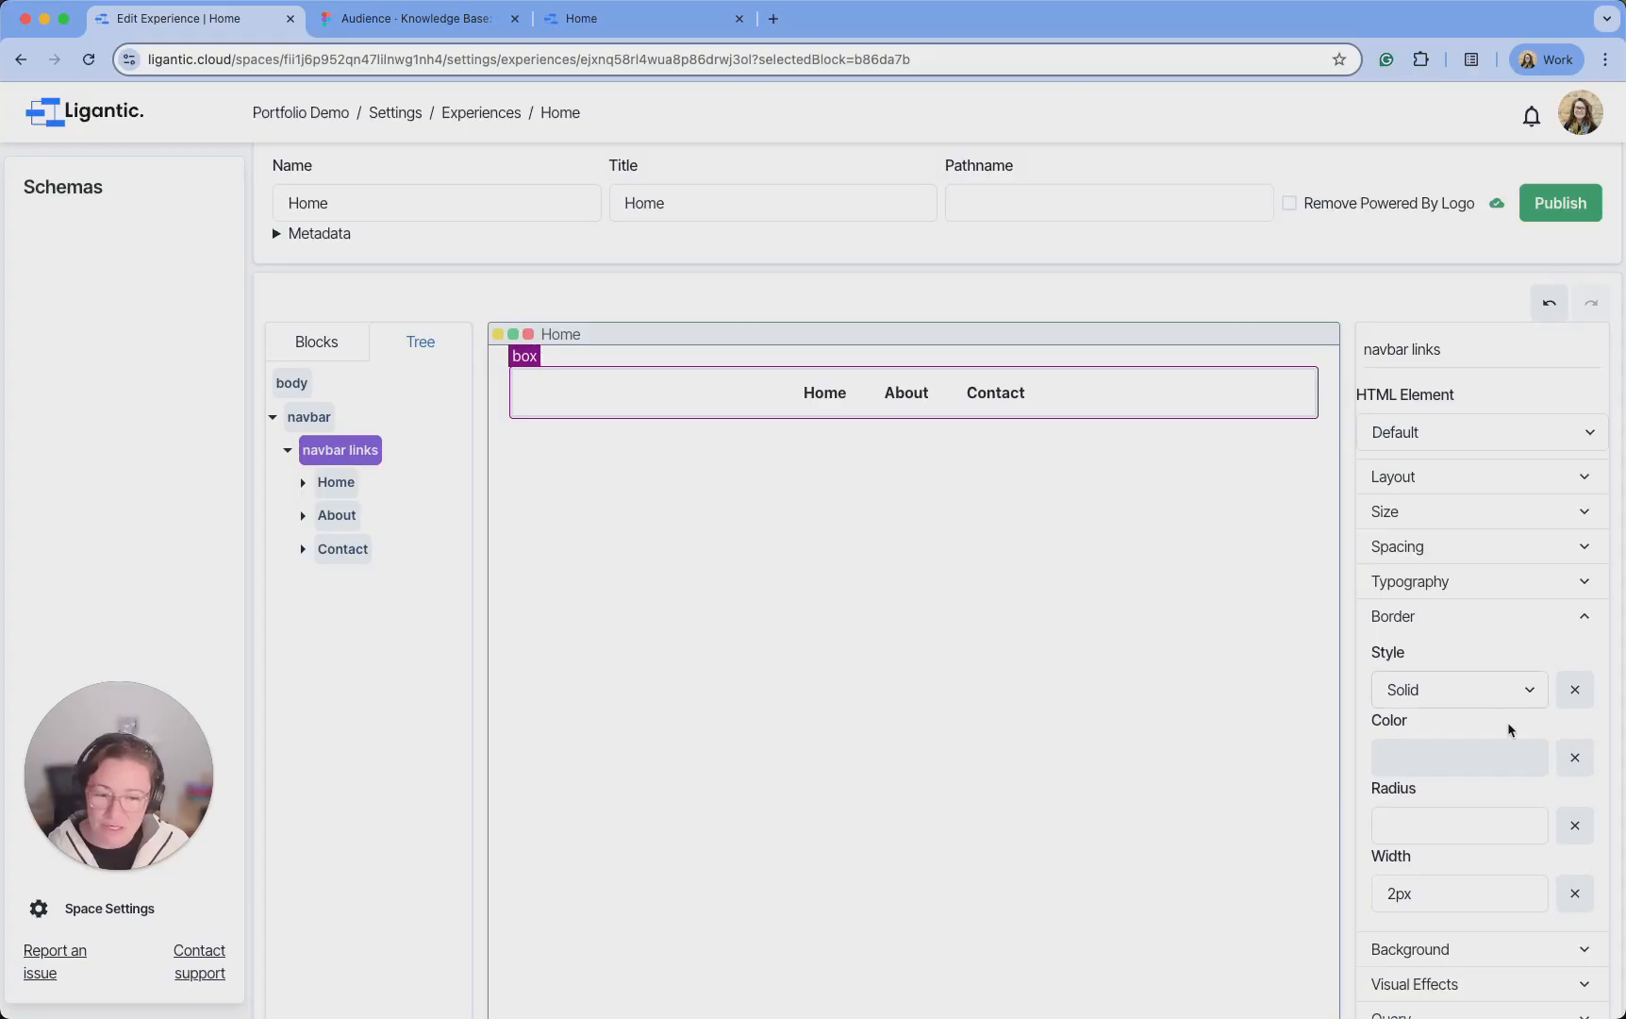
{"action": "left_click", "coordinate": [1468, 756]}
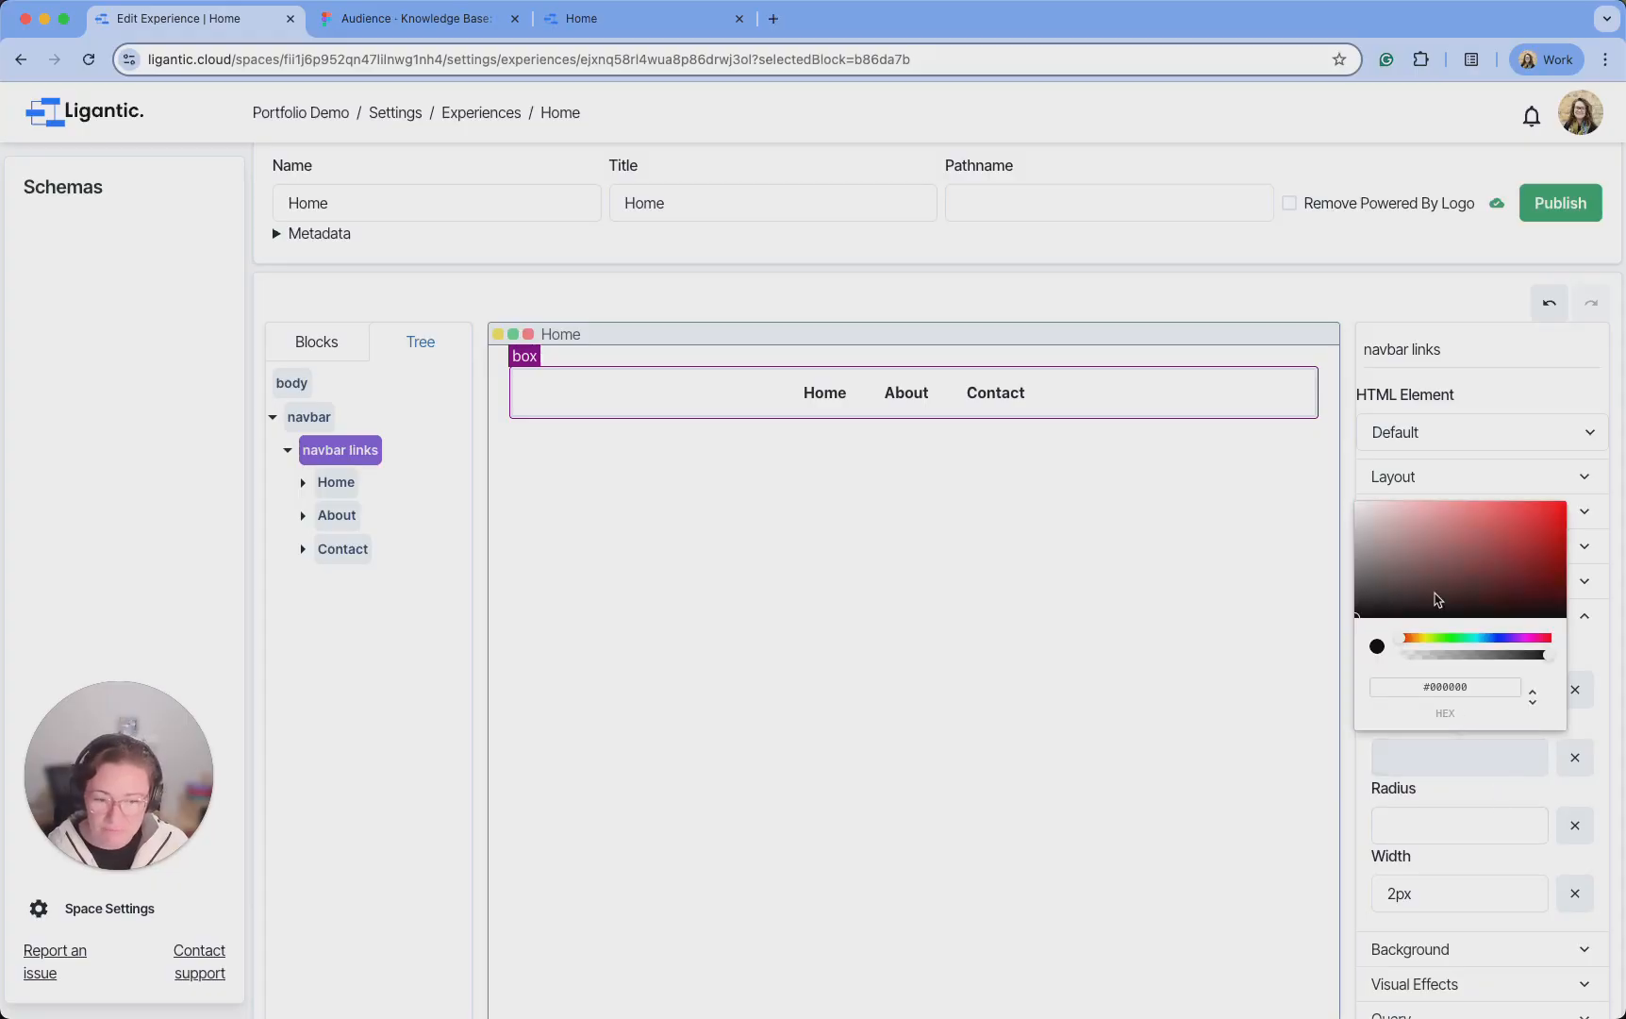
{"action": "left_click", "coordinate": [1545, 533]}
{"action": "left_click_drag", "start_coordinate": [1547, 533], "coordinate": [1564, 507]}
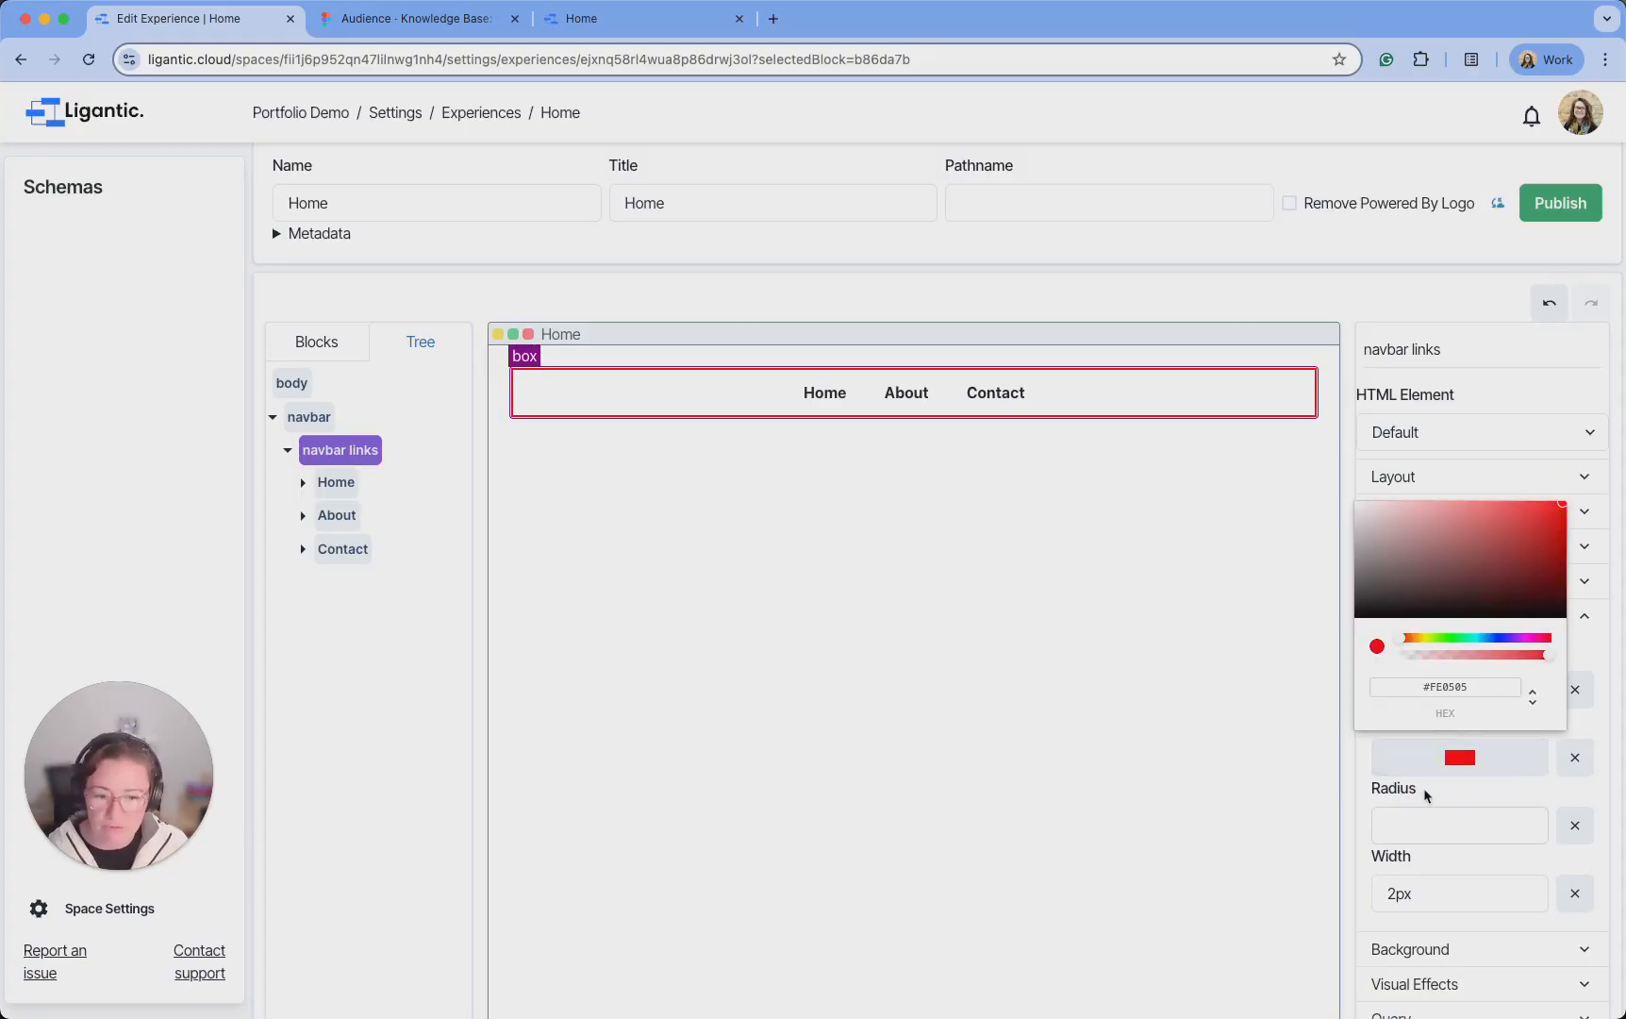
Try a 20px border width and a 25px border radius on the navbar links box
{"action": "left_click", "coordinate": [1379, 827]}
{"action": "left_click", "coordinate": [1403, 892]}
{"action": "type", "text": "0"}
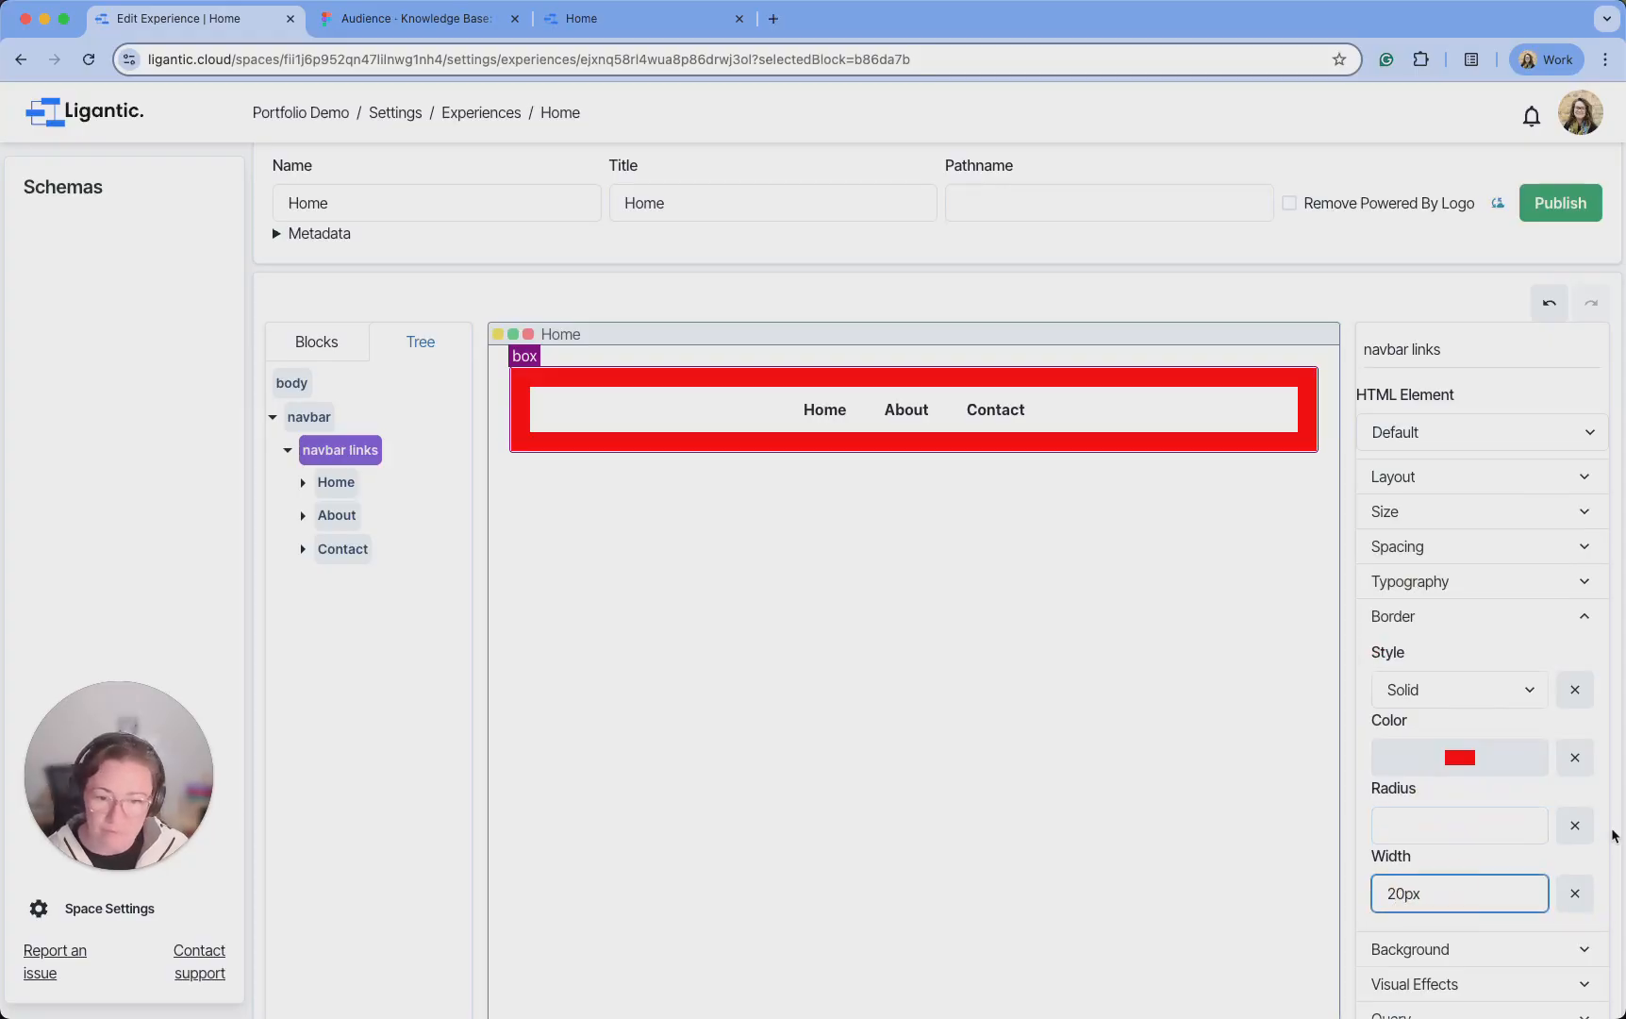
{"action": "left_click", "coordinate": [1512, 826]}
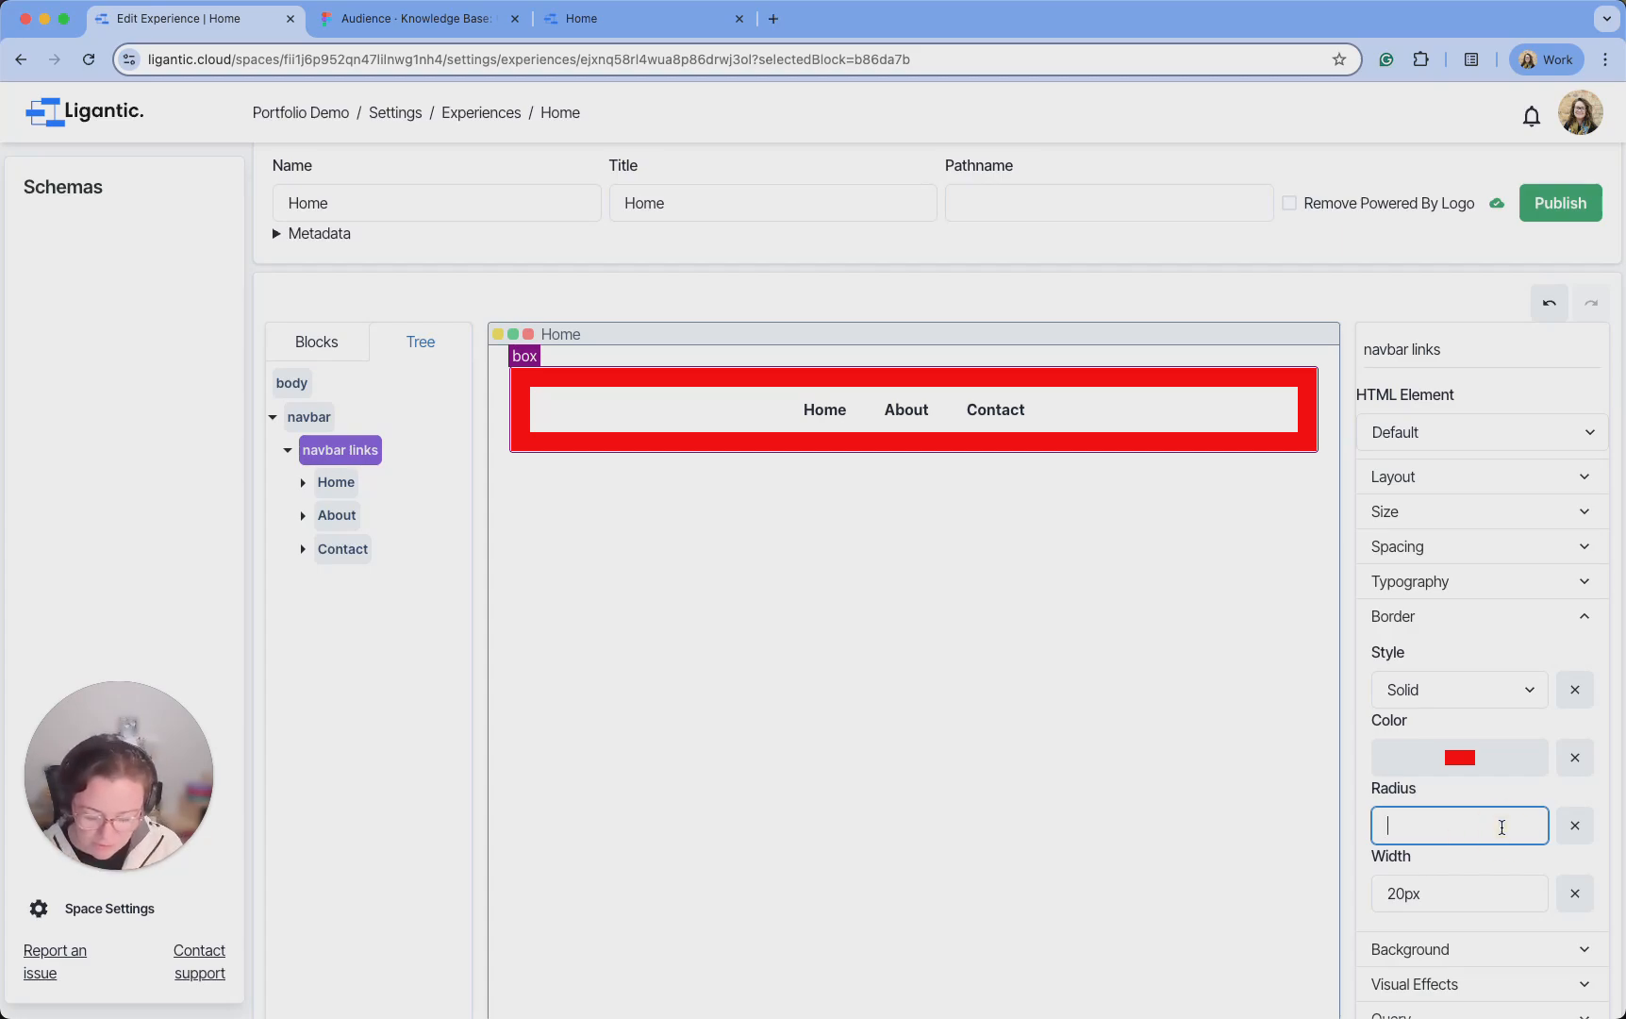
{"action": "type", "text": "25px"}
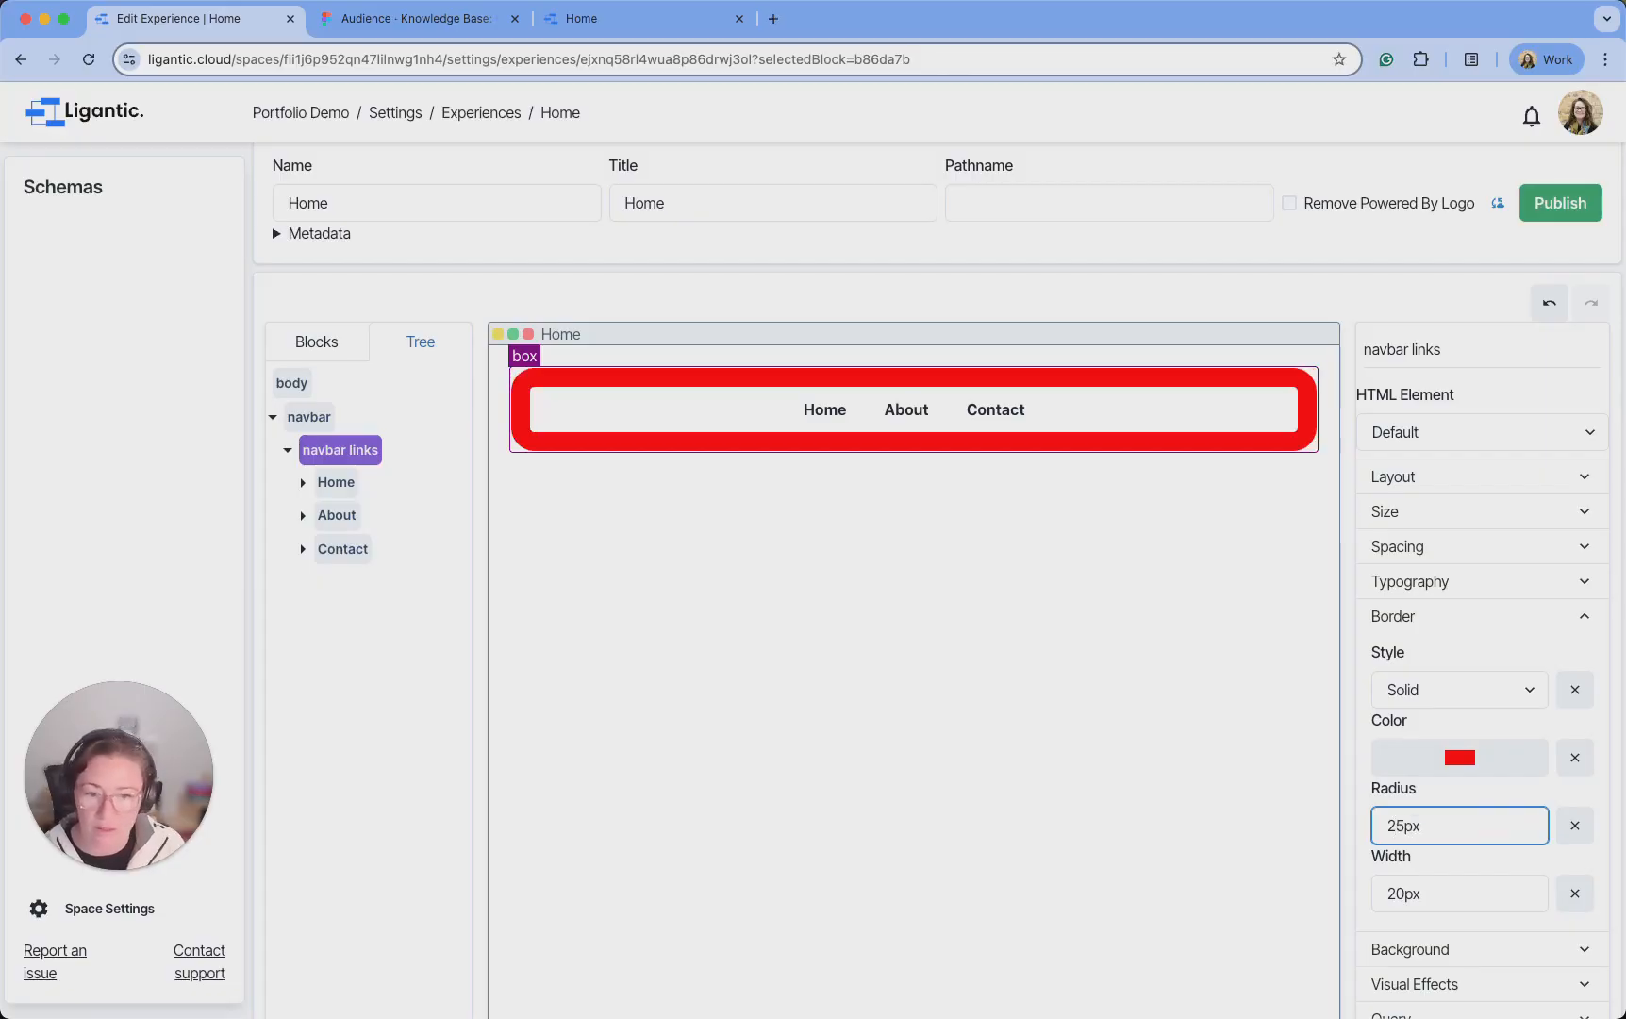
Clear the width, radius, color and style of the navbar links' border
{"action": "left_click", "coordinate": [1327, 727]}
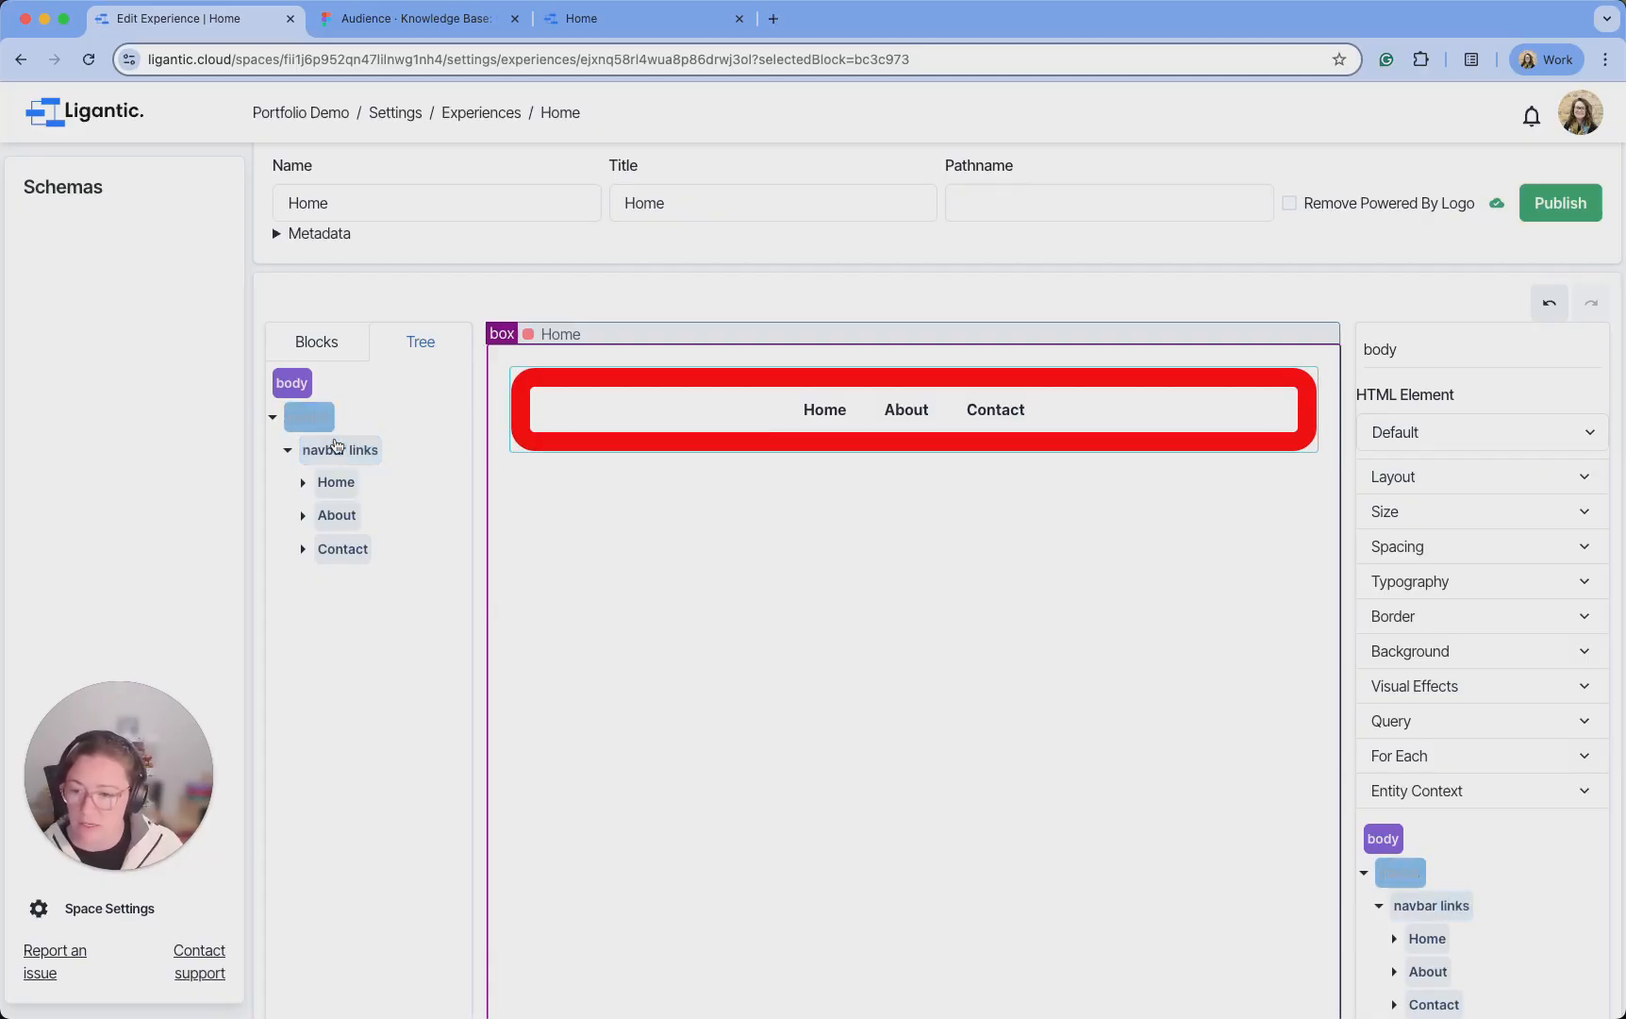
{"action": "left_click", "coordinate": [338, 450]}
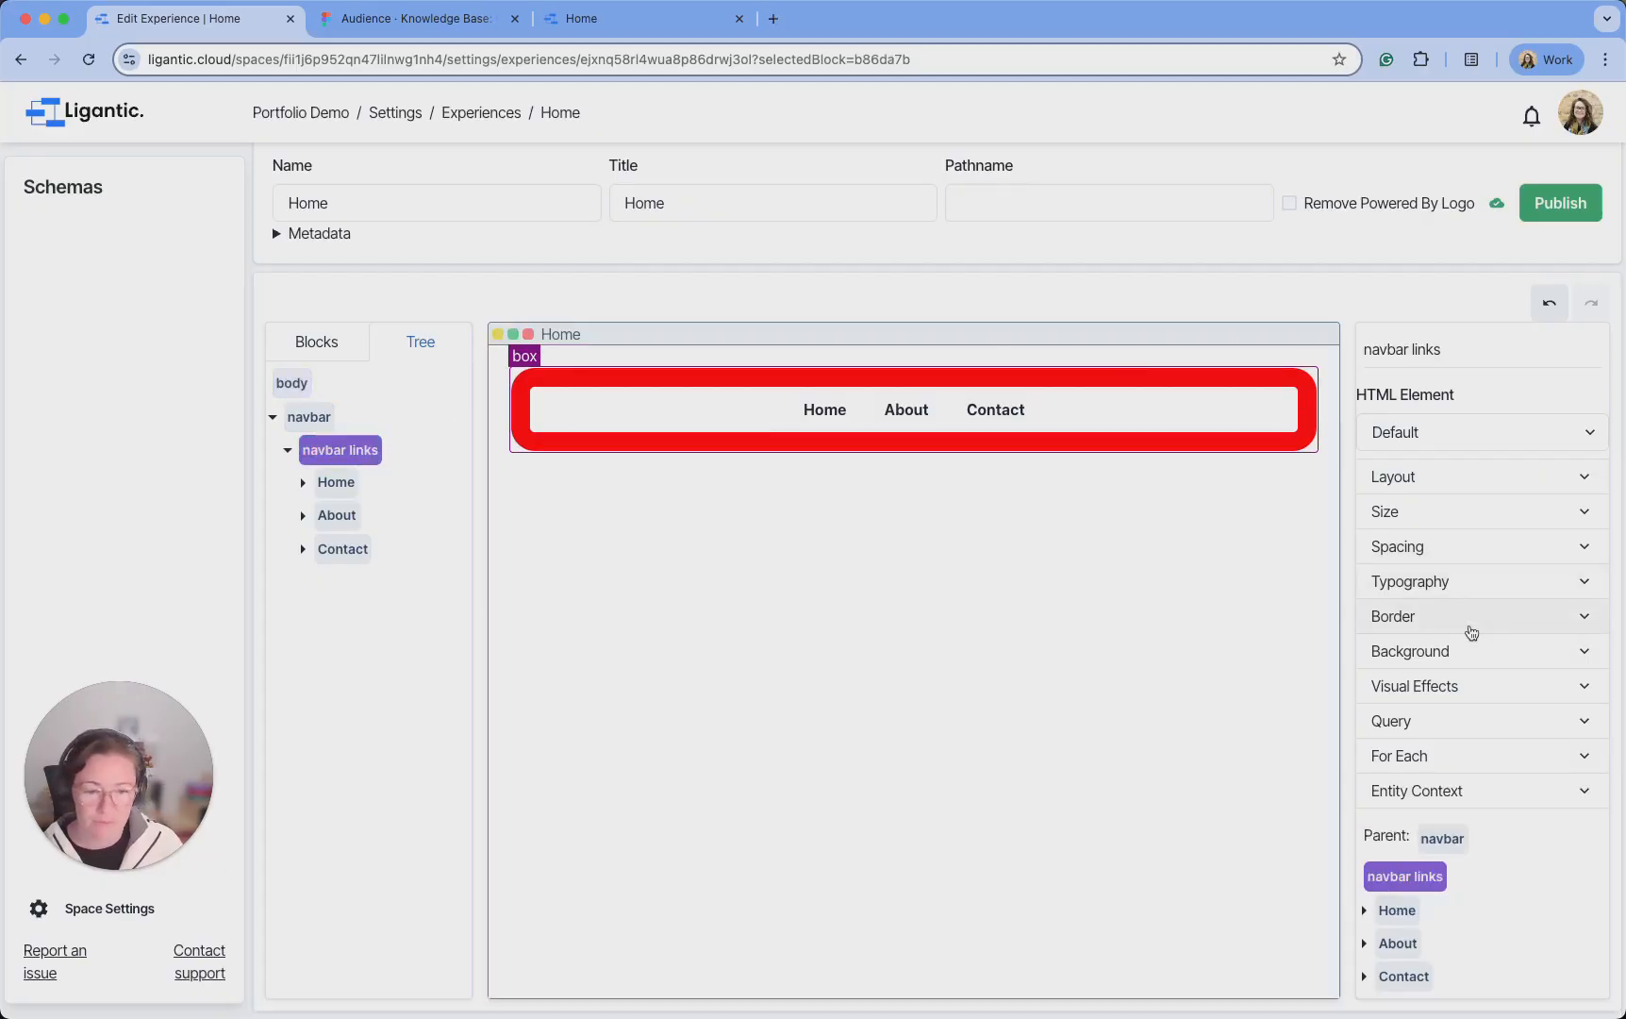
{"action": "left_click", "coordinate": [1468, 618]}
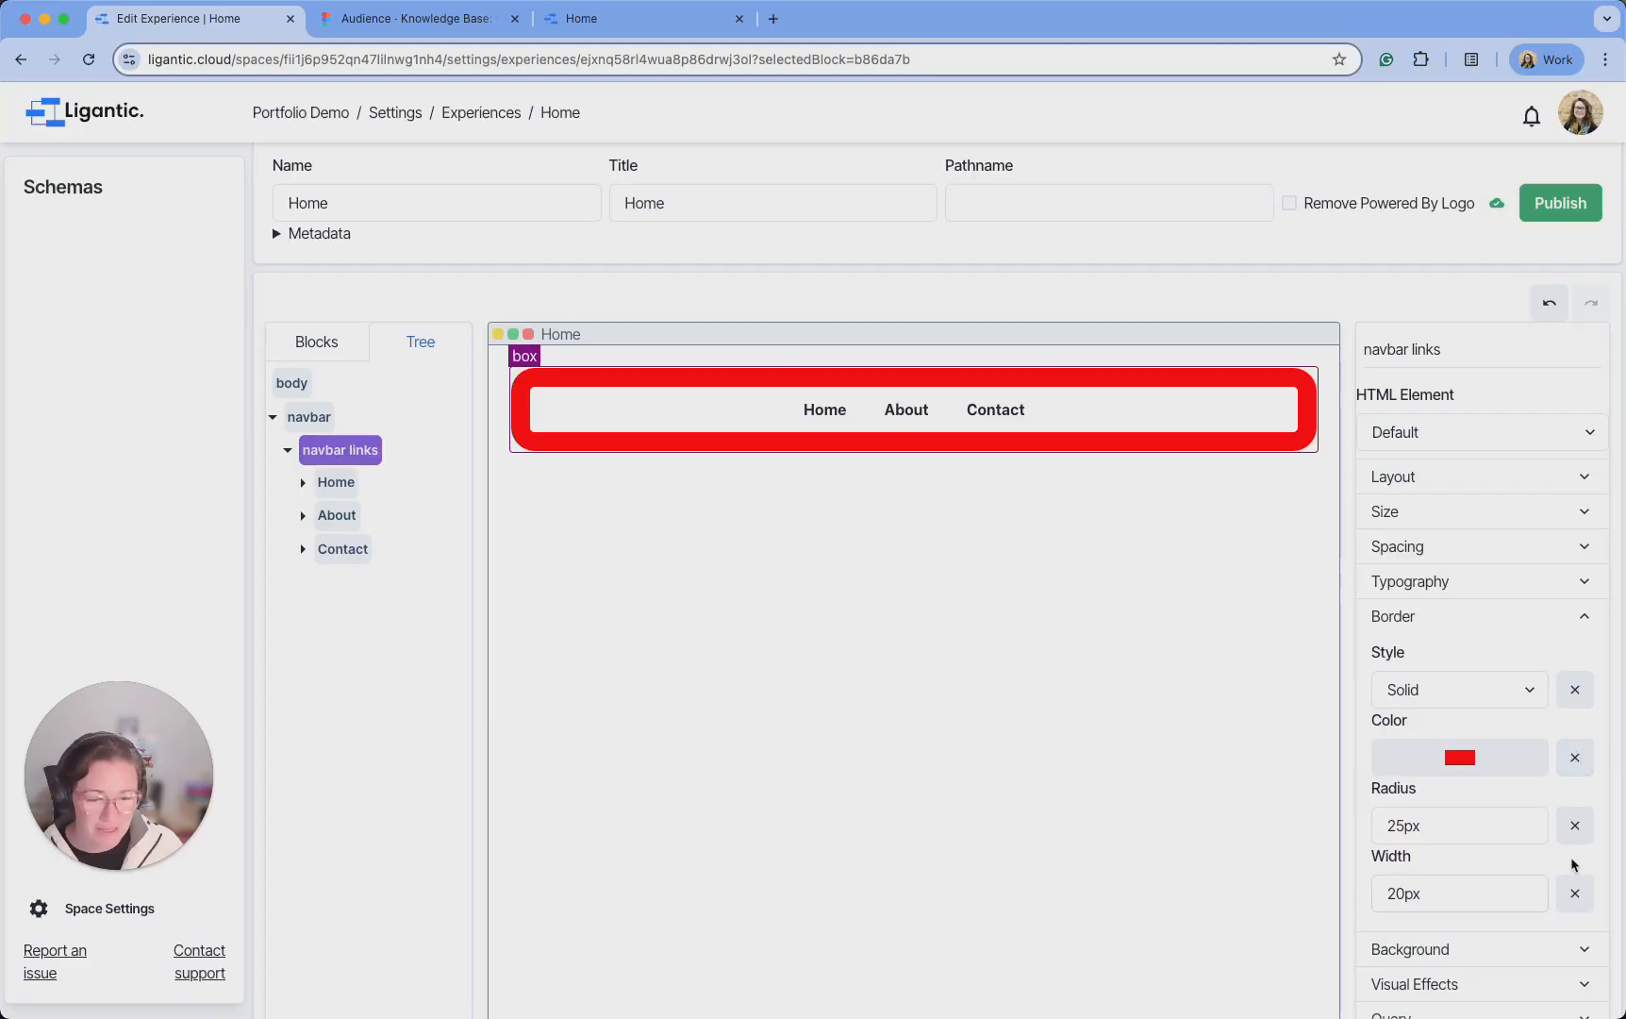
{"action": "left_click", "coordinate": [1575, 893]}
{"action": "left_click", "coordinate": [1575, 826]}
{"action": "left_click", "coordinate": [1575, 758]}
{"action": "left_click", "coordinate": [1576, 689]}
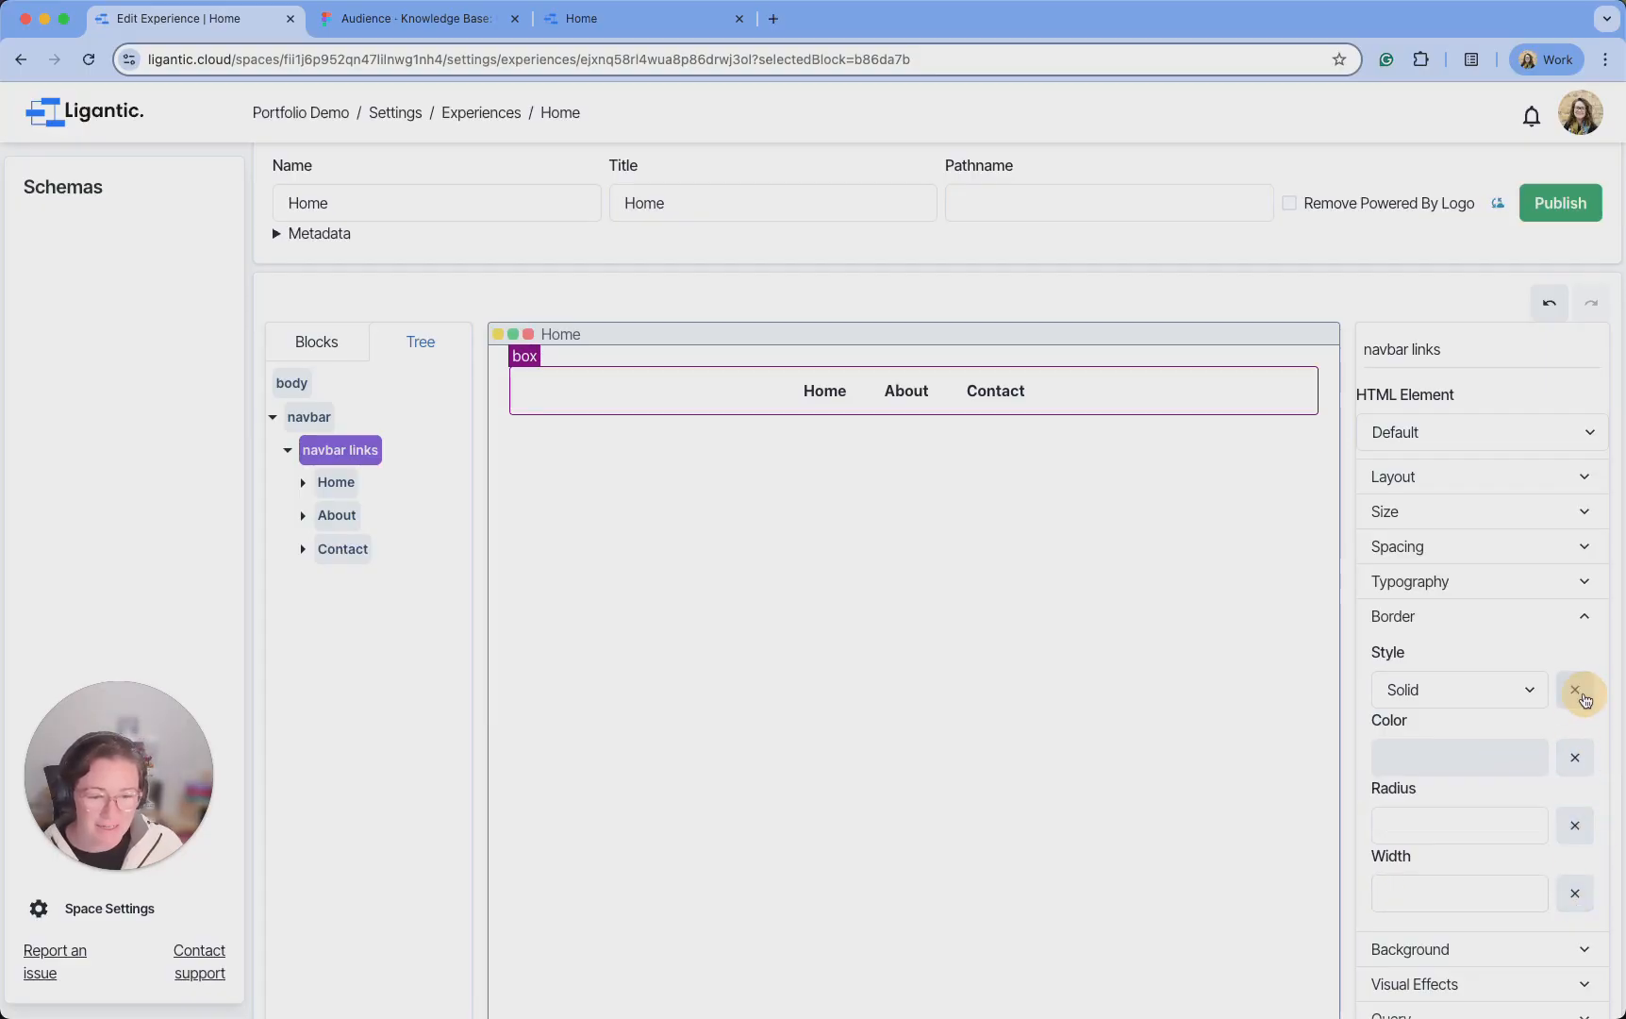
{"action": "left_click", "coordinate": [1585, 616]}
{"action": "left_click", "coordinate": [1122, 513]}
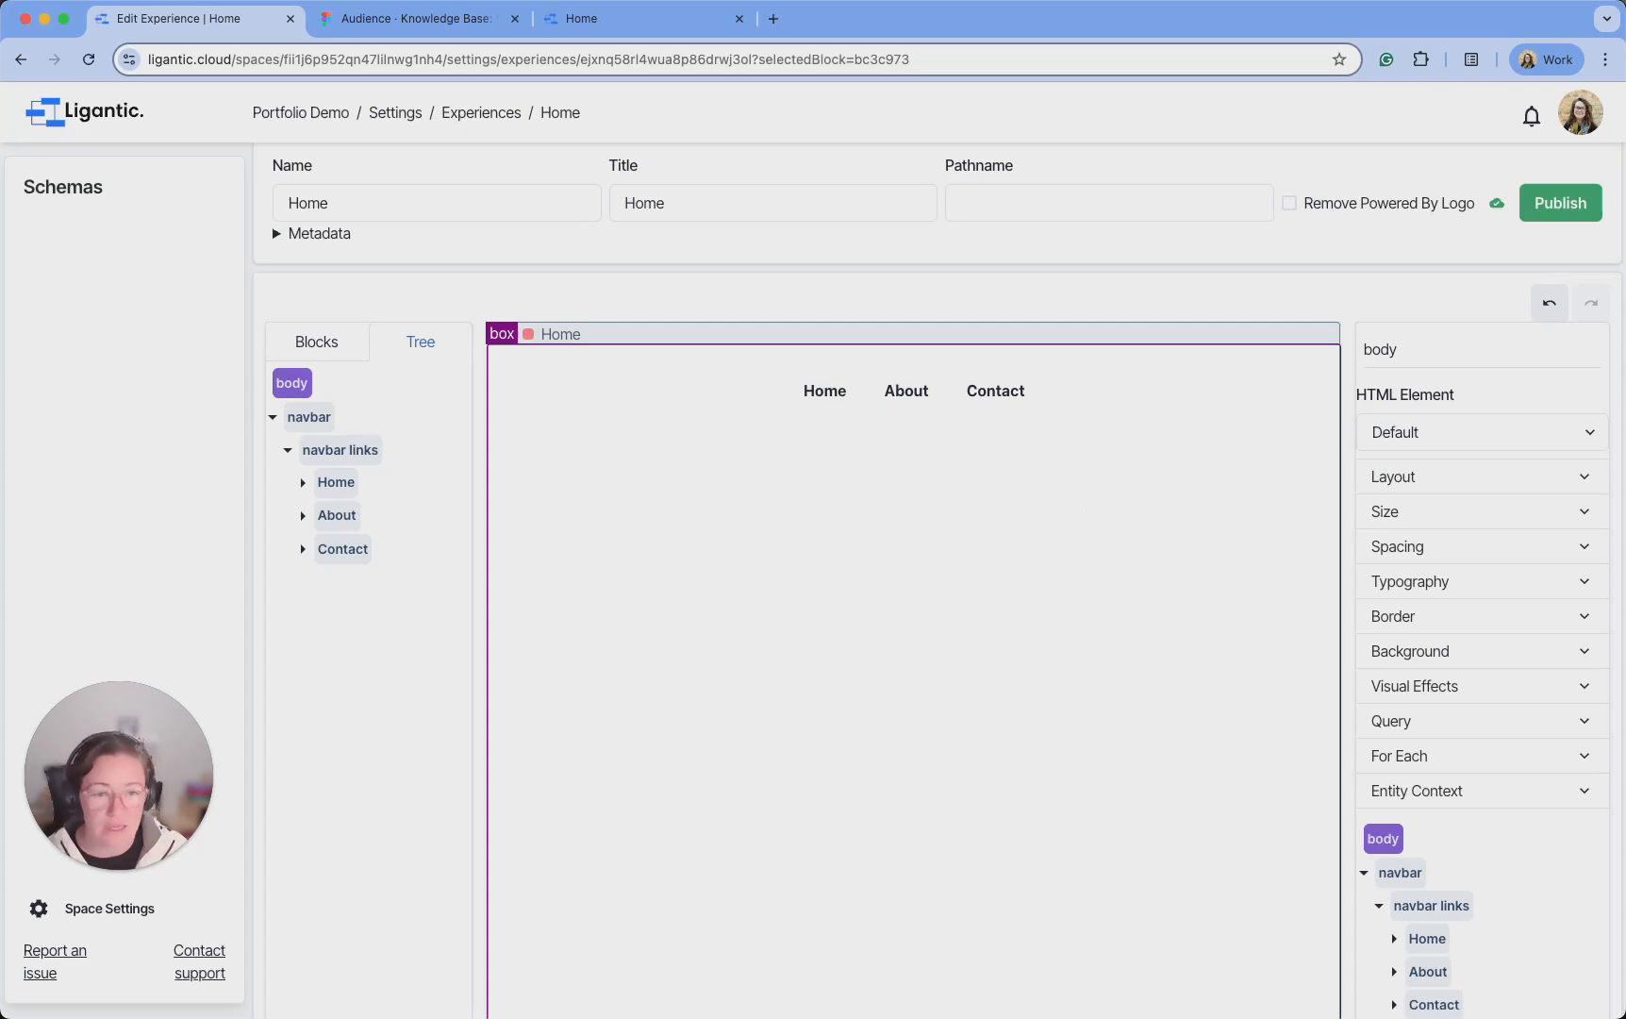
Publish the Home experience and open its cloud page to check the Home, About and Contact links
{"action": "left_click", "coordinate": [1554, 208]}
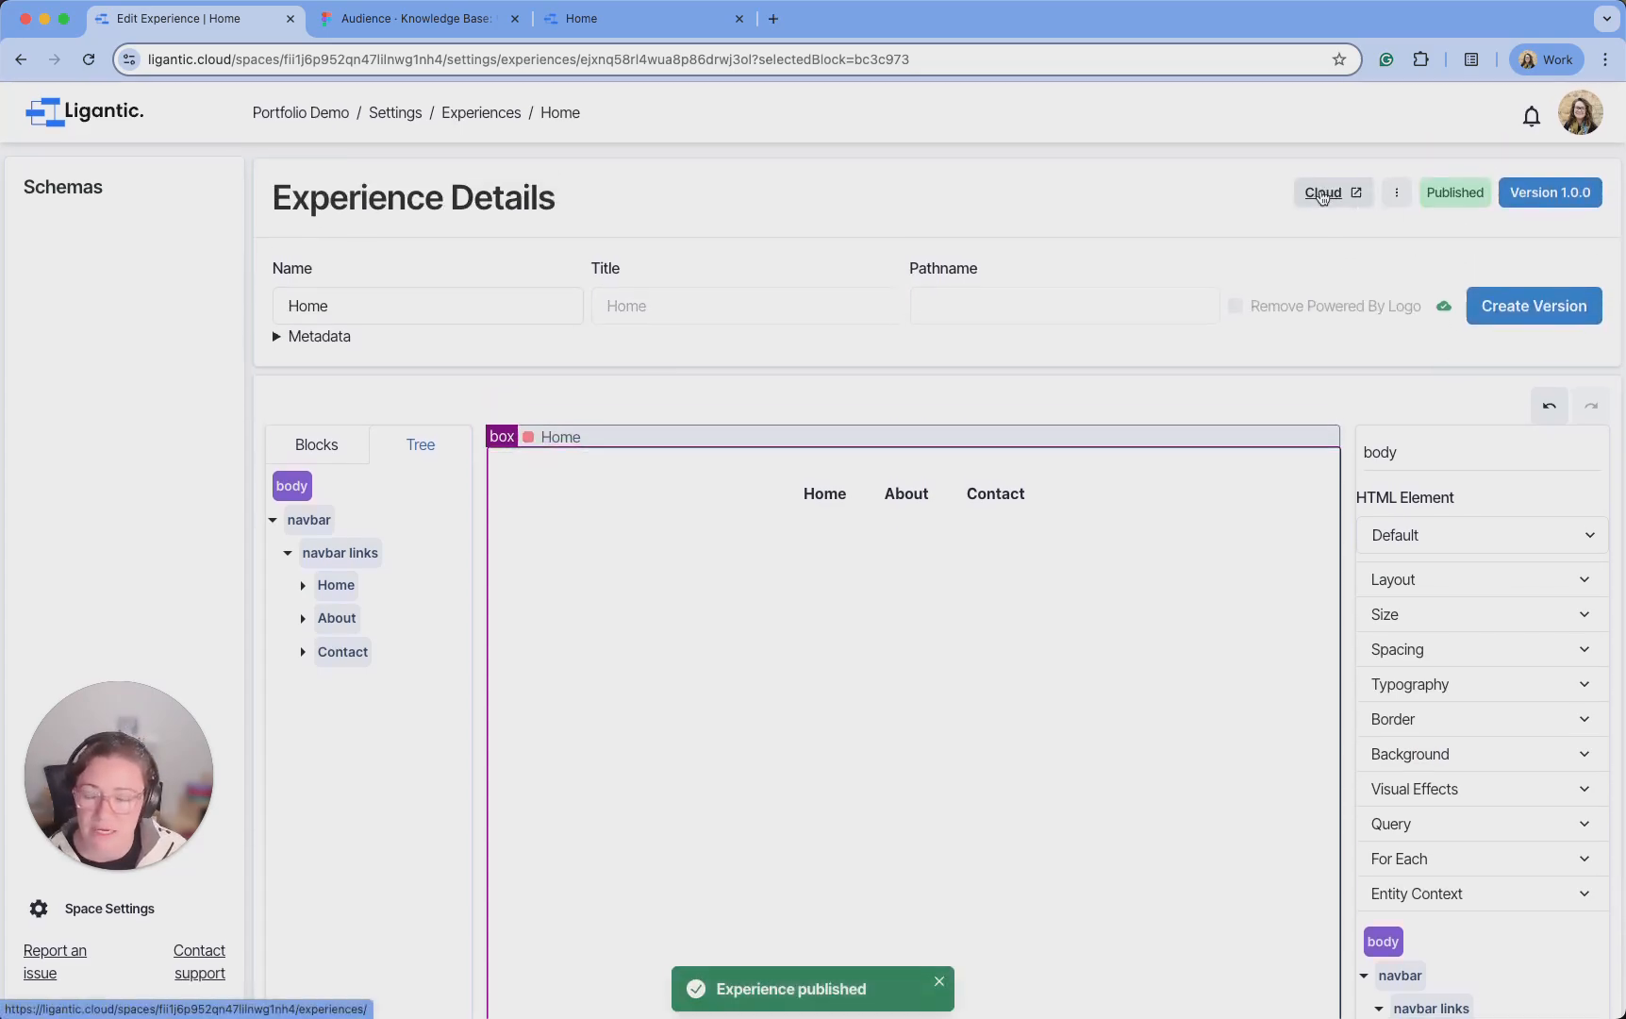
{"action": "left_click", "coordinate": [1325, 193]}
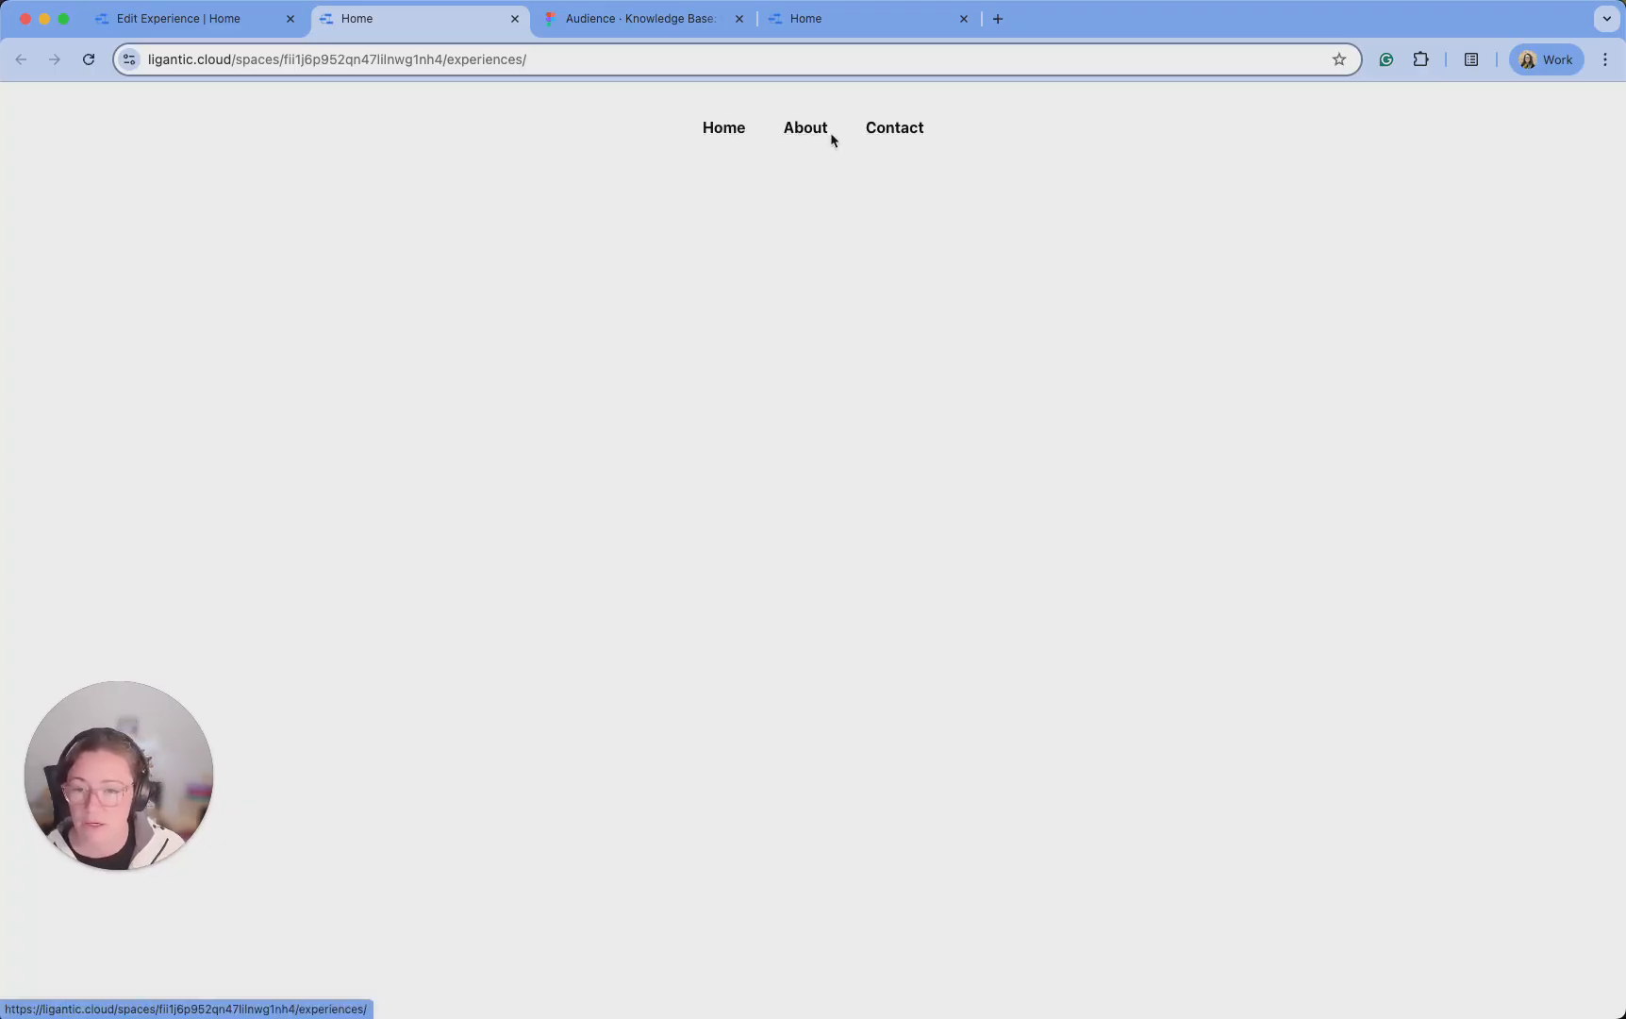
{"action": "left_click", "coordinate": [720, 132]}
{"action": "left_click", "coordinate": [797, 132]}
{"action": "left_click", "coordinate": [912, 133]}
{"action": "left_click", "coordinate": [799, 129]}
{"action": "left_click", "coordinate": [737, 128]}
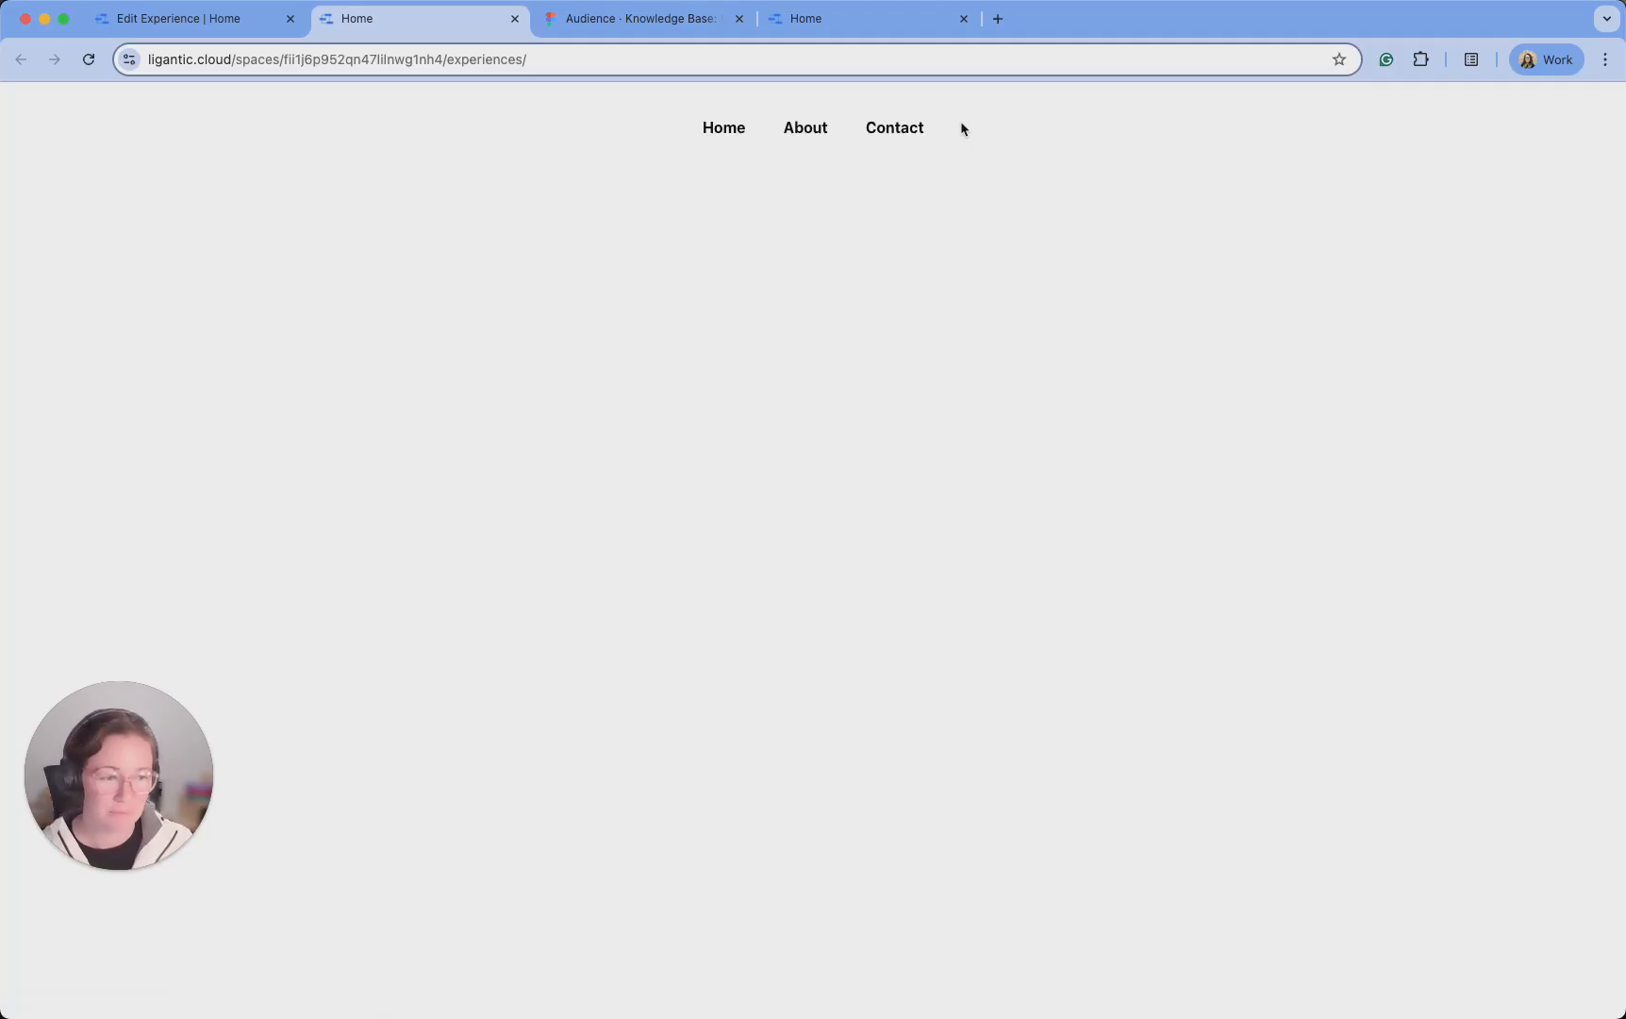
Open the Portfolio Demo space in a separate browser tab and start a new schema named Image
{"action": "left_click", "coordinate": [203, 24]}
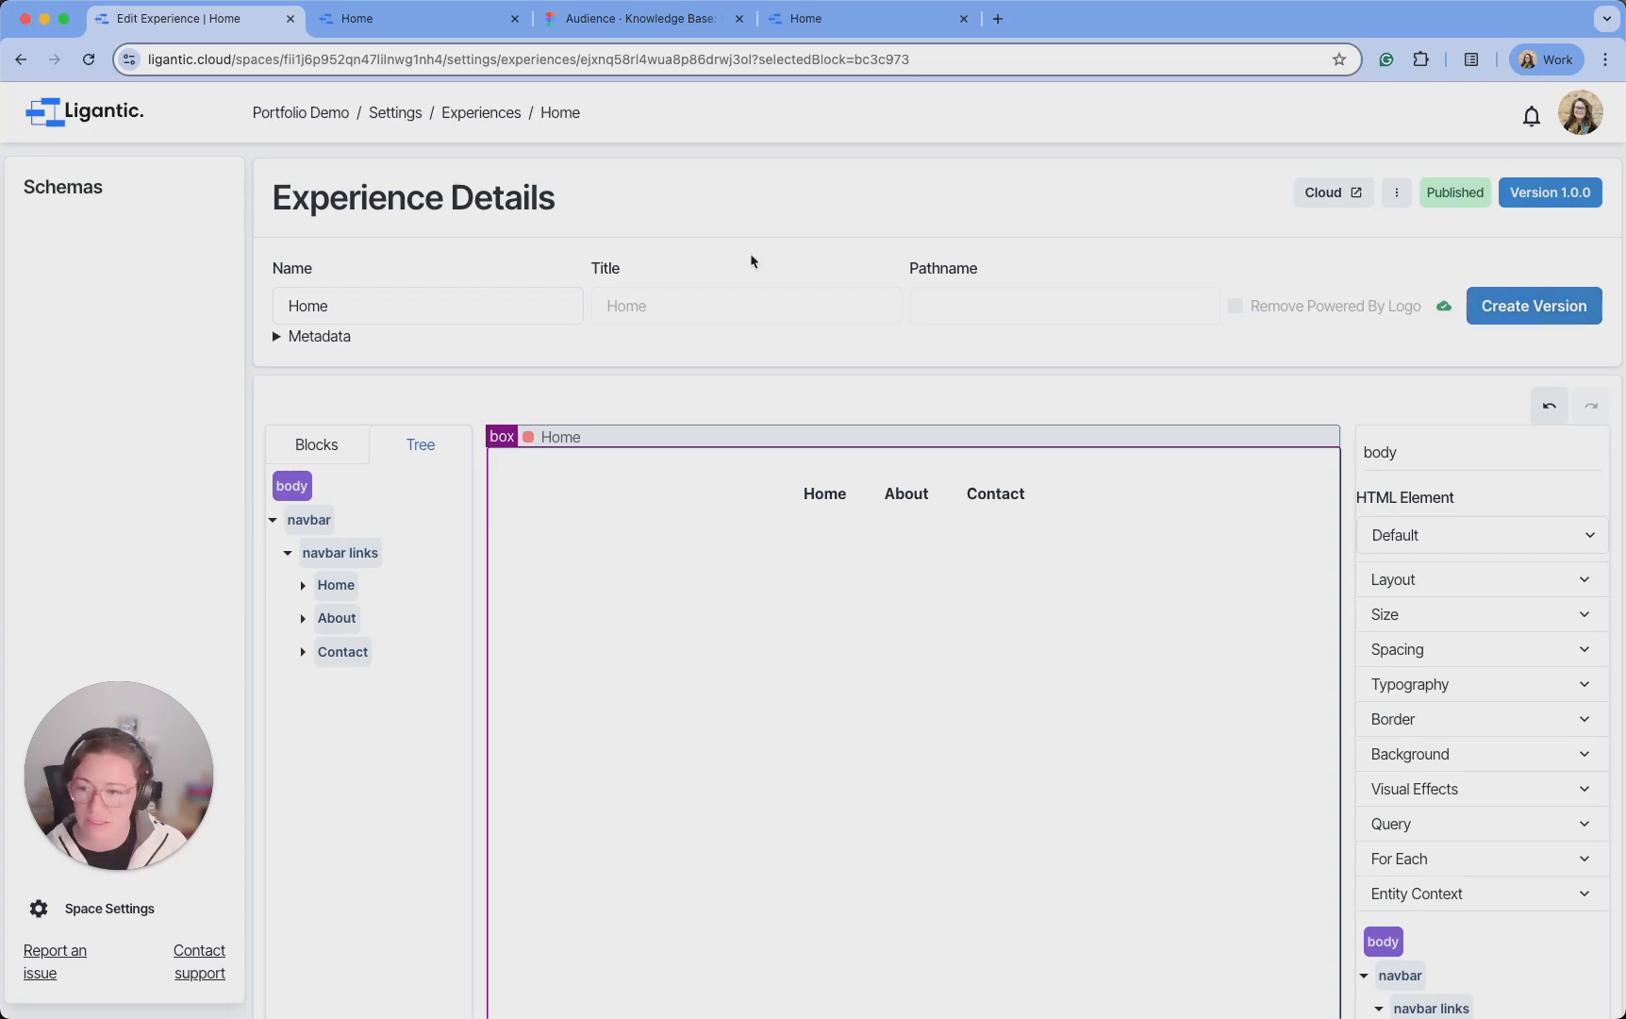
{"action": "left_click", "coordinate": [326, 122], "text": "super"}
{"action": "left_click_drag", "start_coordinate": [611, 28], "coordinate": [374, 21]}
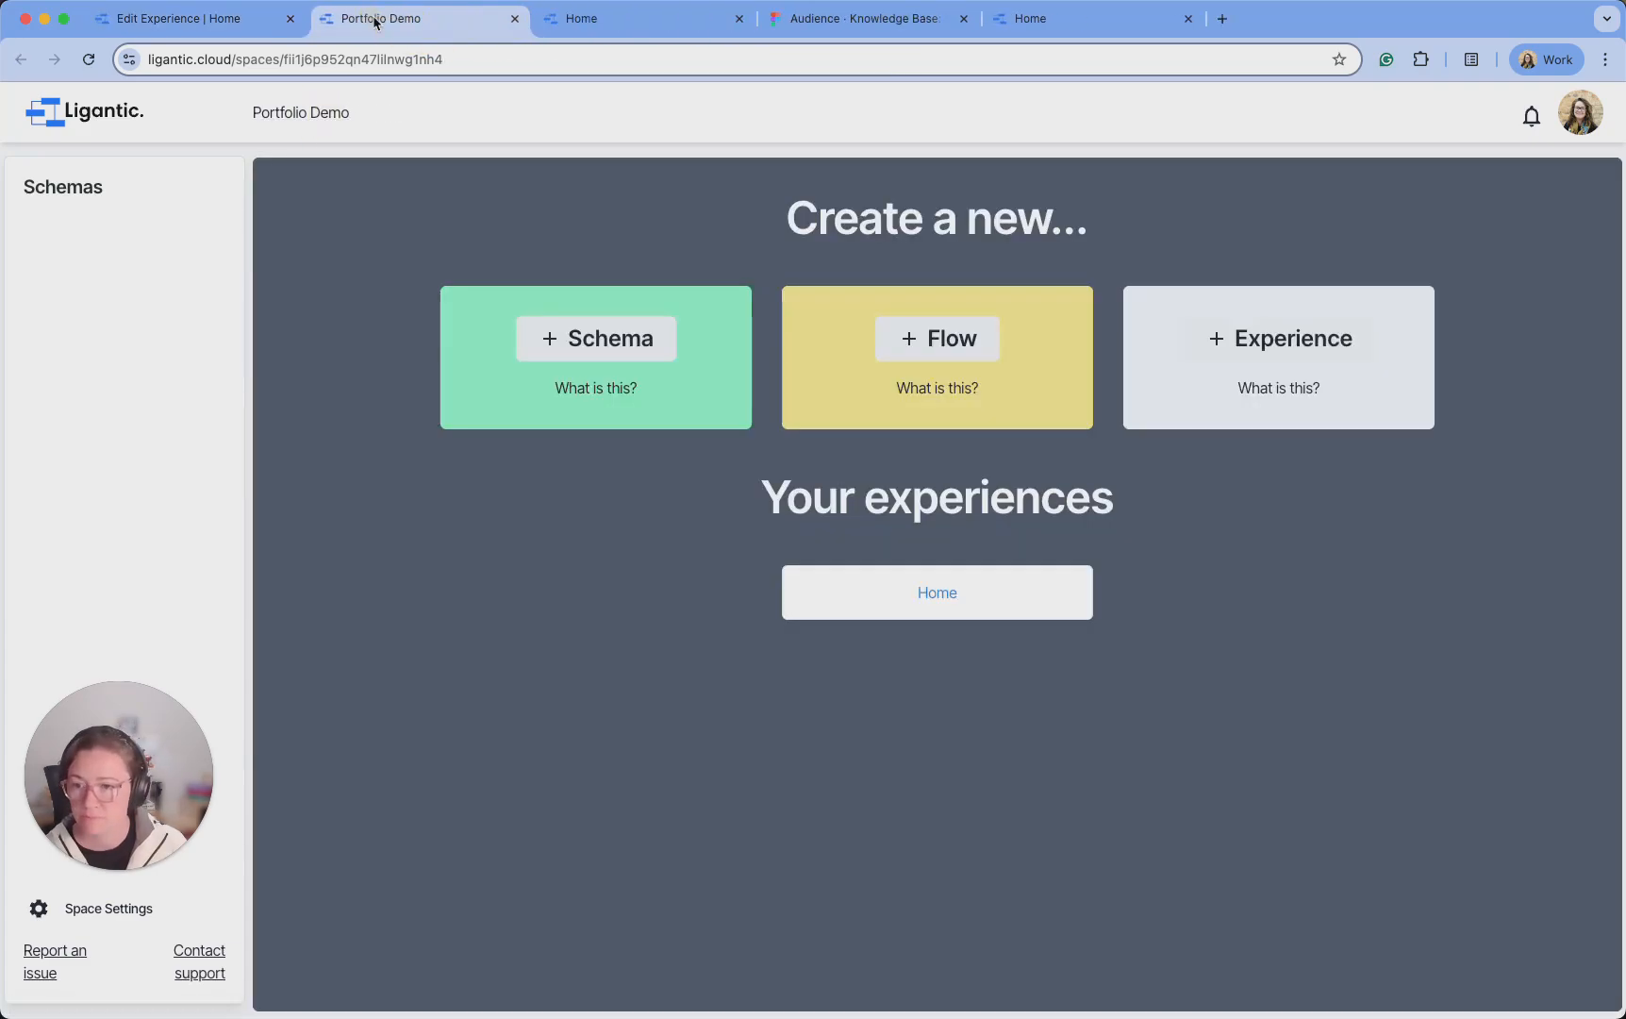
{"action": "left_click", "coordinate": [602, 342]}
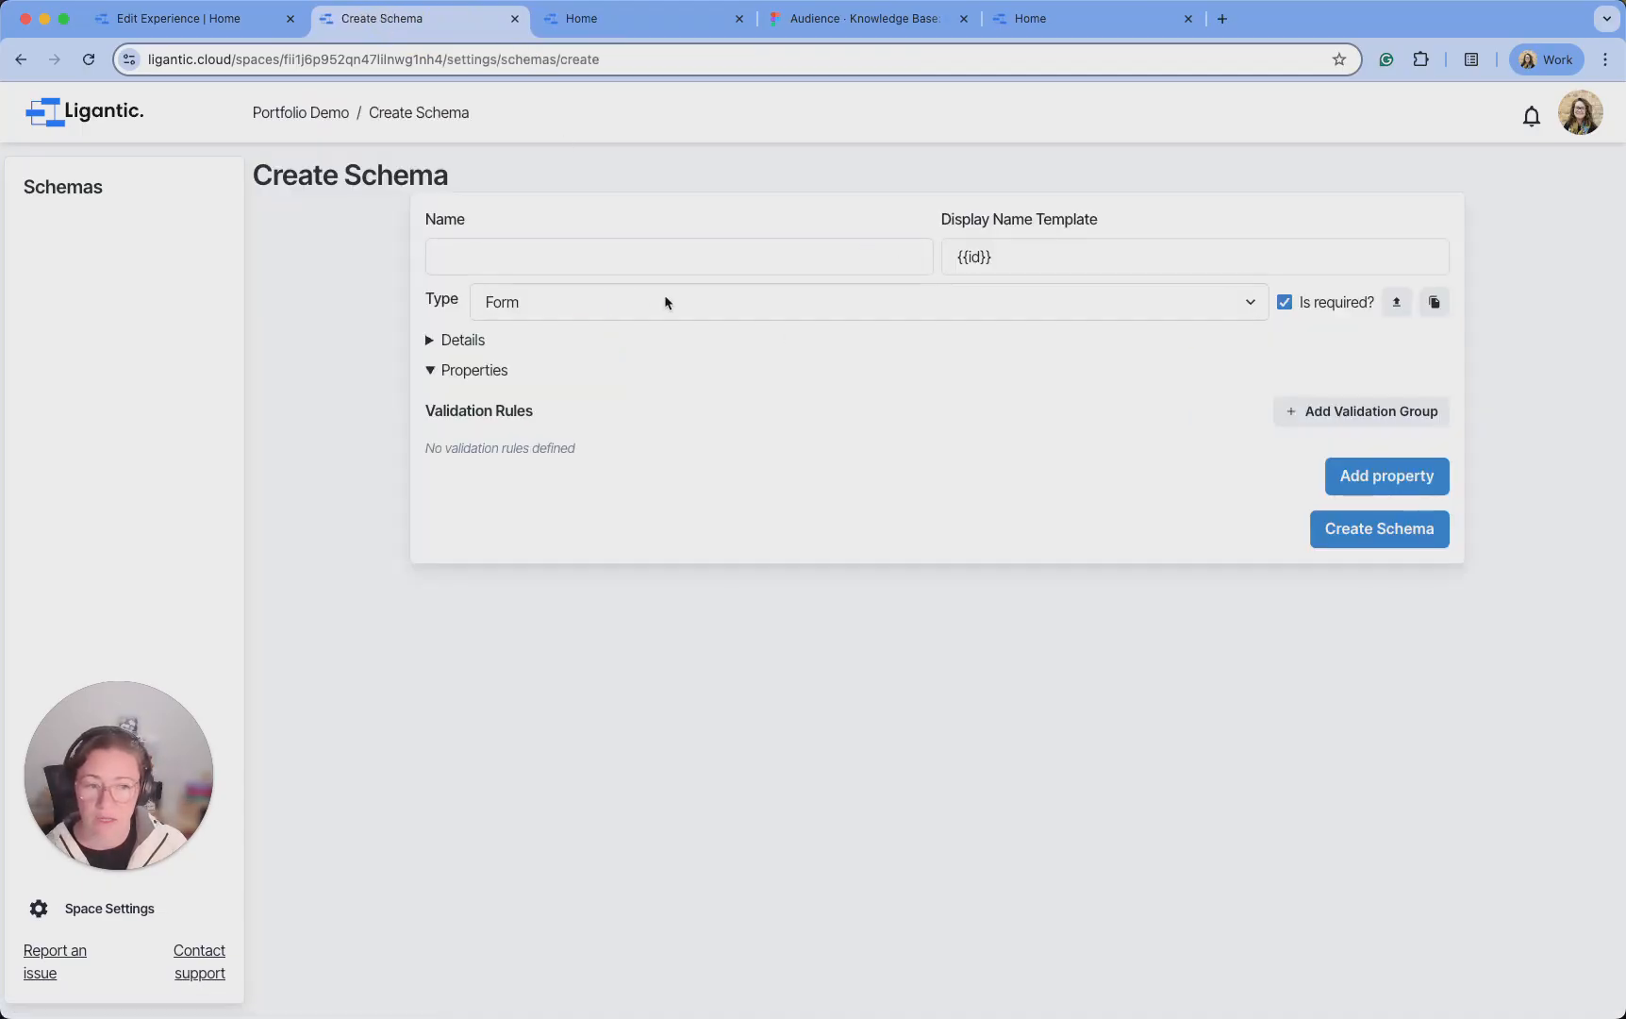
{"action": "left_click", "coordinate": [565, 252]}
{"action": "type", "text": "Image"}
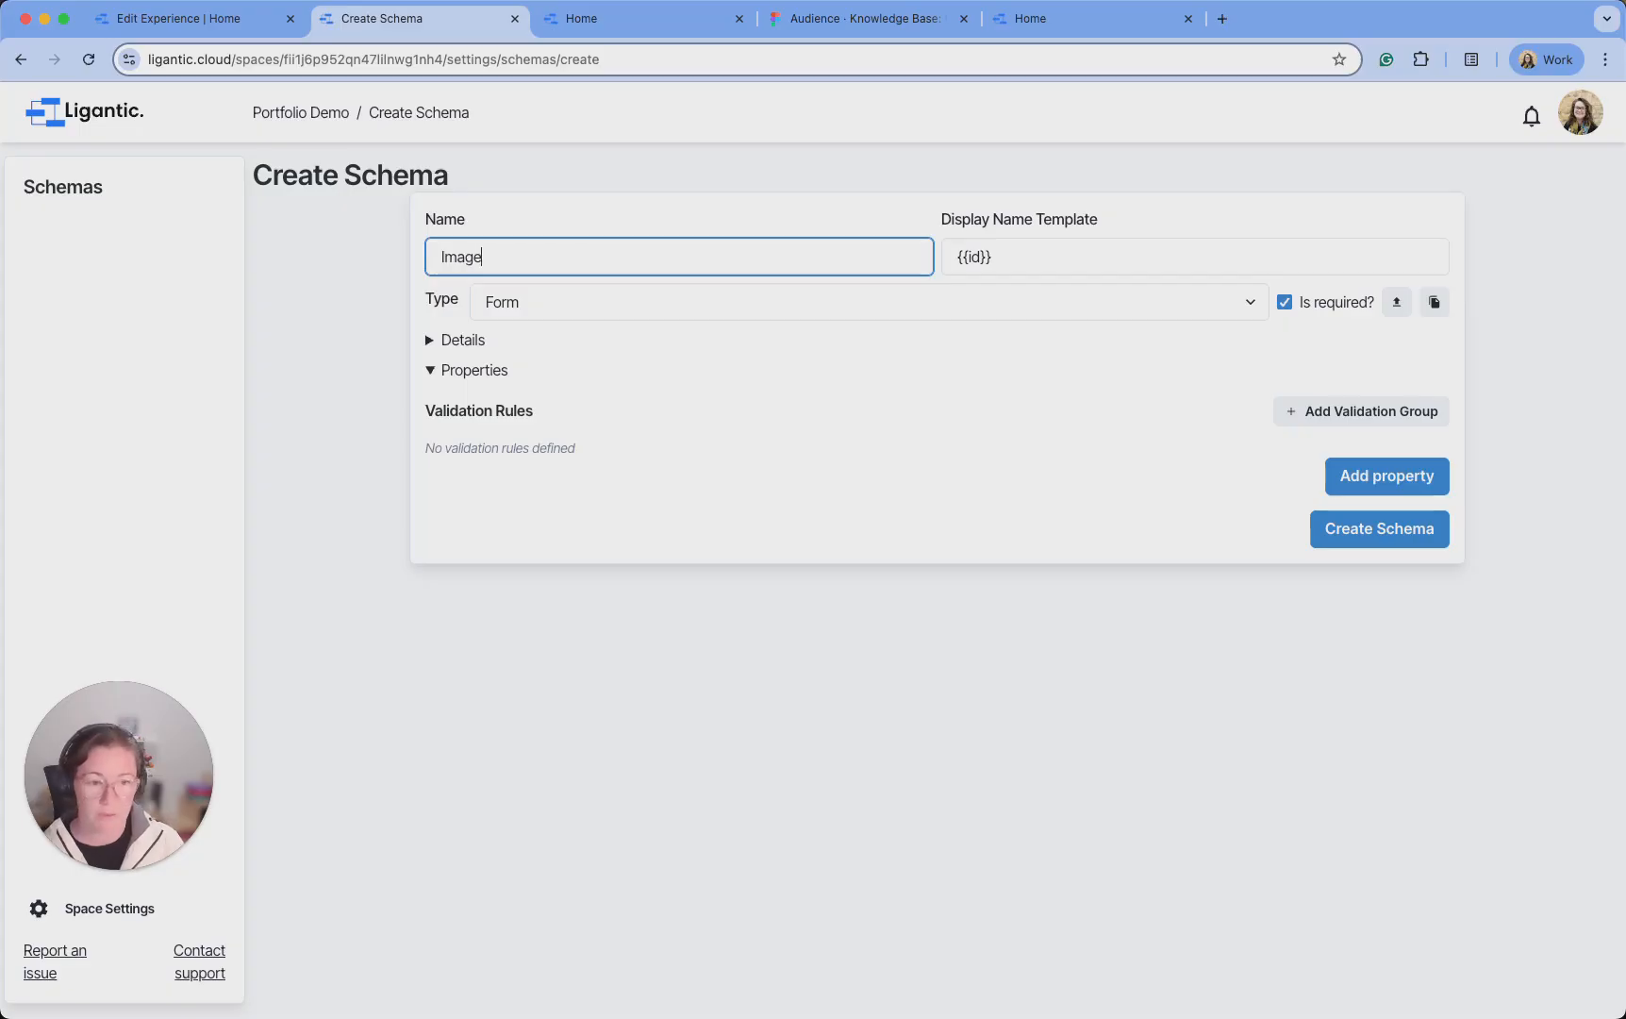
Examine the portfolio template's home page, from the photographer introduction to the two-column image gallery
{"action": "key", "text": "super+Tab"}
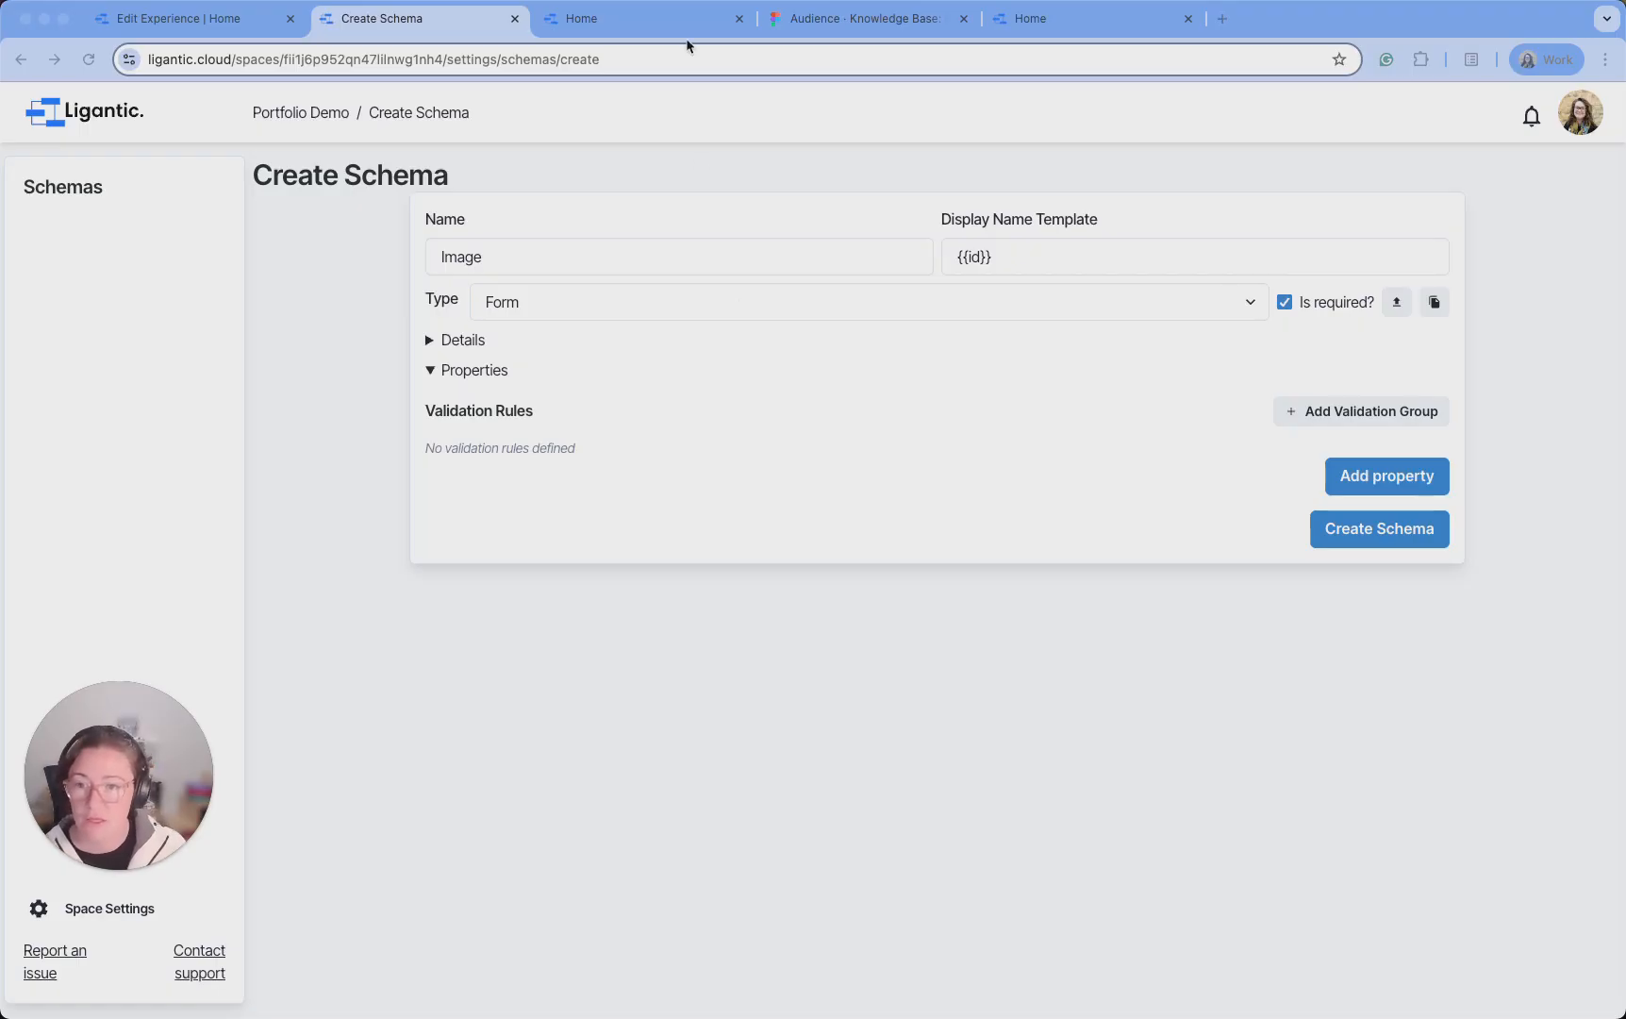
{"action": "left_click", "coordinate": [1068, 29]}
{"action": "scroll", "coordinate": [396, 126], "scroll_direction": "down", "scroll_amount": 1}
{"action": "scroll", "coordinate": [395, 126], "scroll_direction": "up", "scroll_amount": 1}
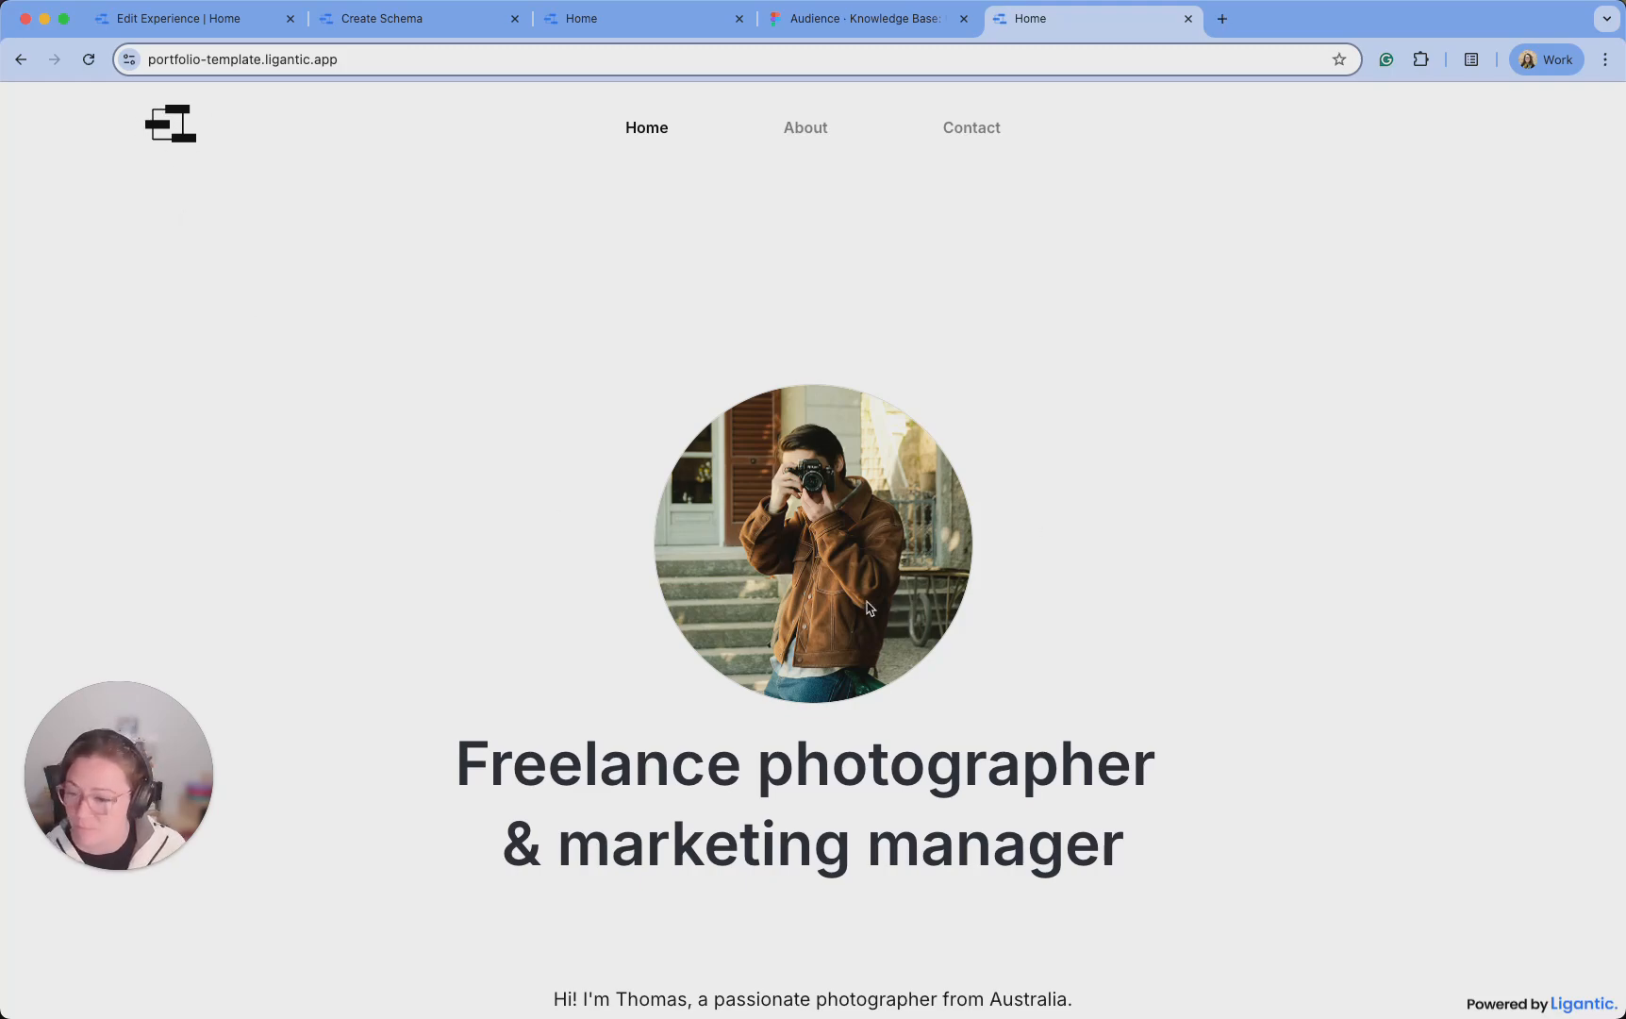
{"action": "scroll", "coordinate": [861, 505], "scroll_direction": "down", "scroll_amount": 6}
{"action": "scroll", "coordinate": [862, 505], "scroll_direction": "down", "scroll_amount": 2}
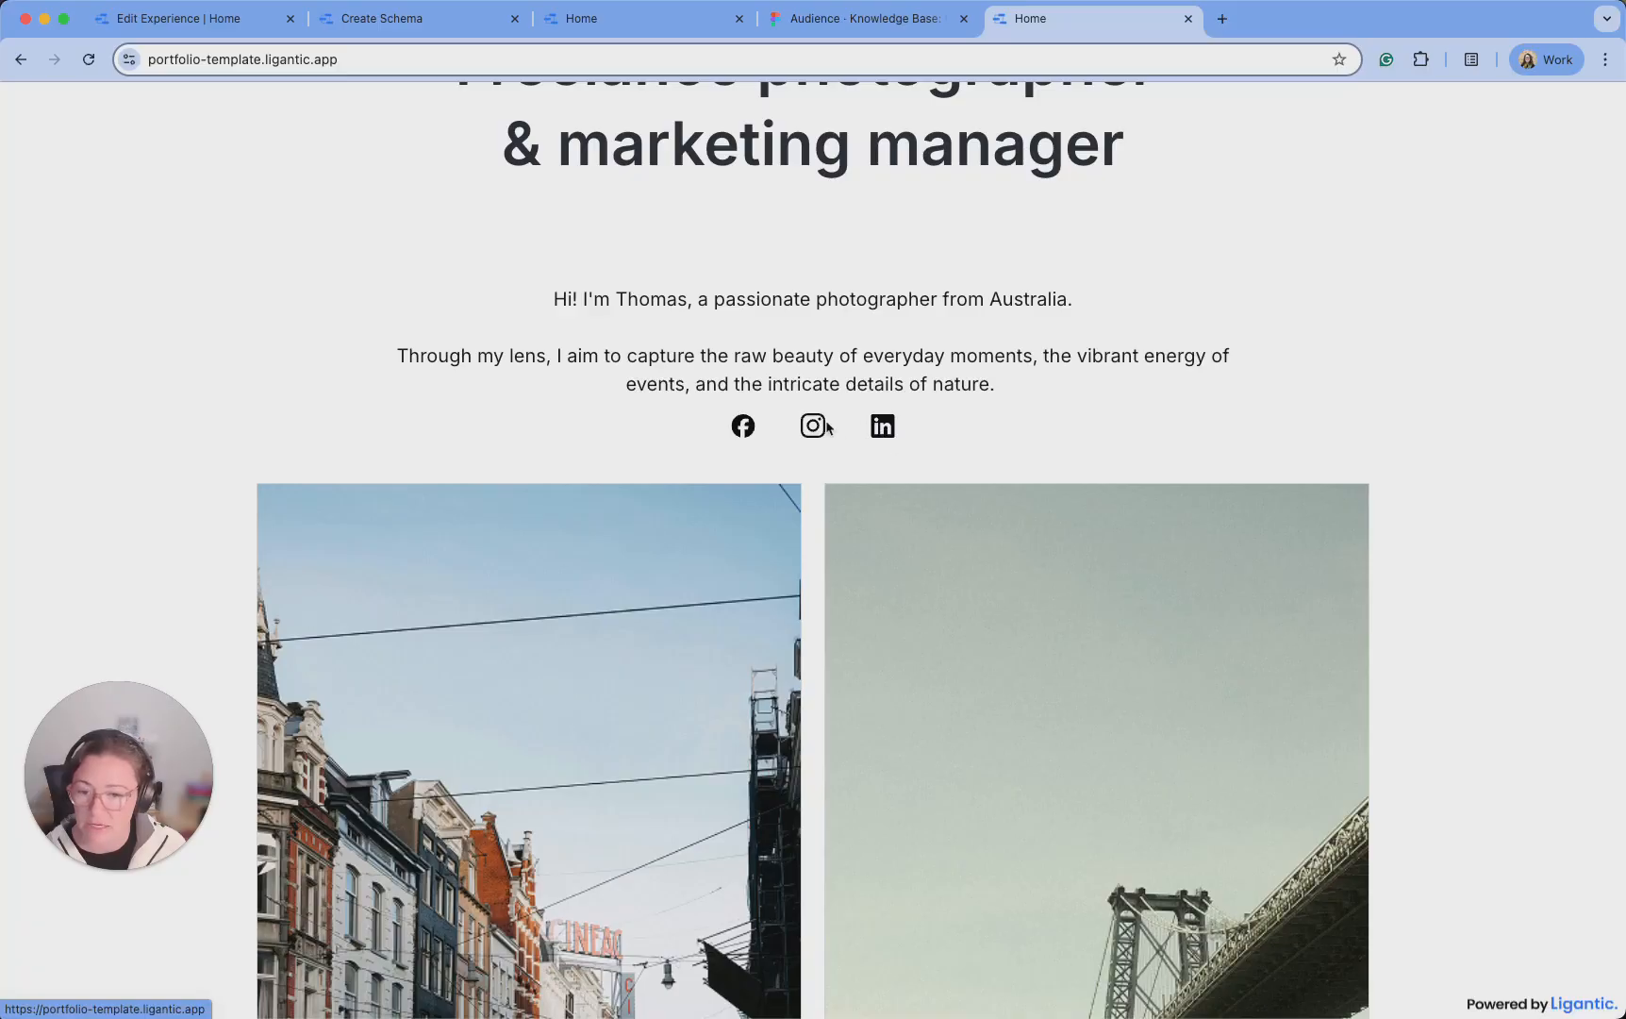
{"action": "scroll", "coordinate": [796, 407], "scroll_direction": "down", "scroll_amount": 6}
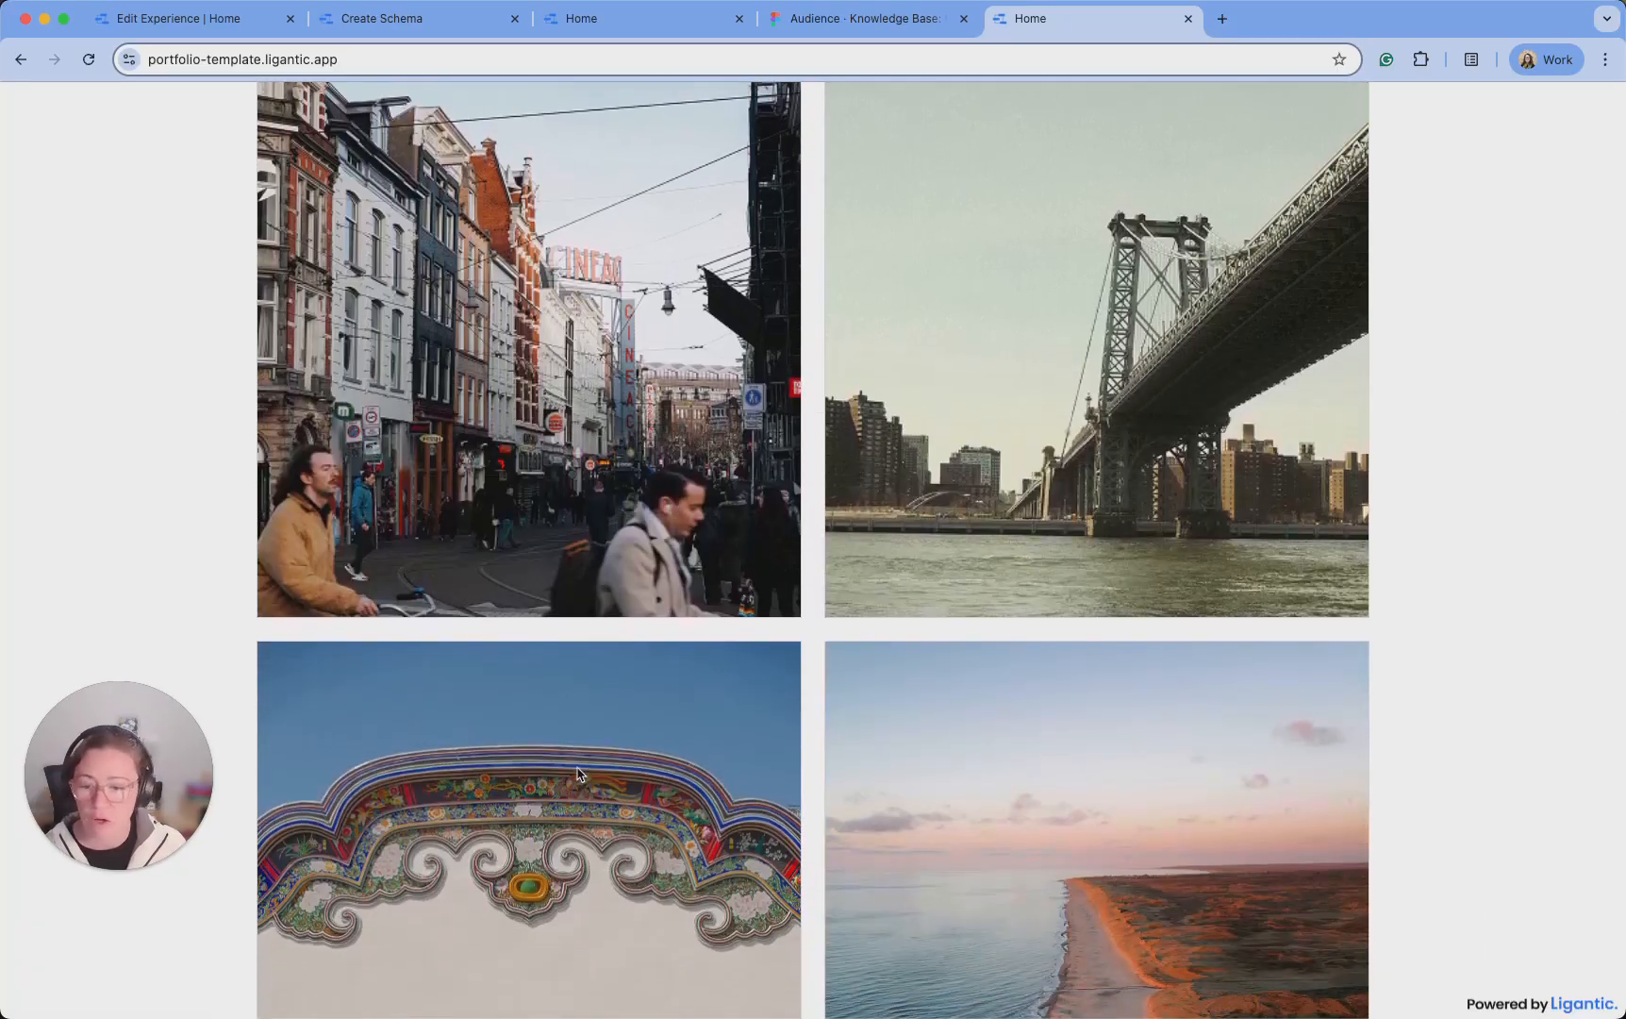
{"action": "scroll", "coordinate": [882, 711], "scroll_direction": "down", "scroll_amount": 1}
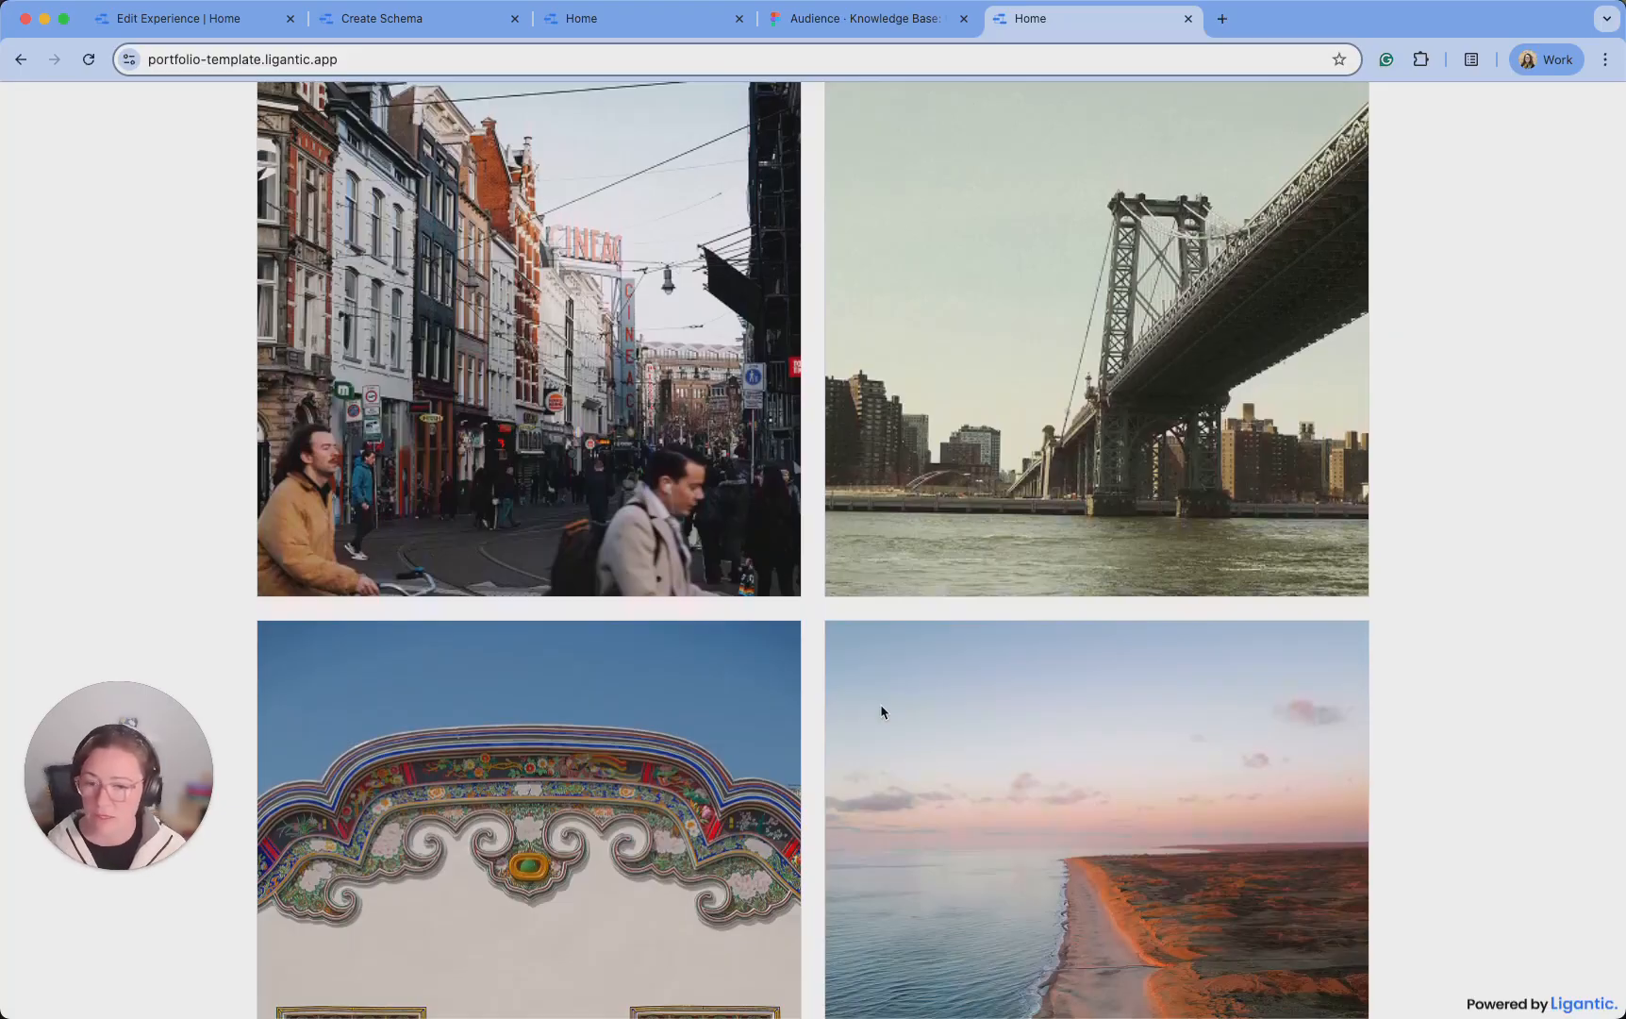
{"action": "scroll", "coordinate": [881, 704], "scroll_direction": "down", "scroll_amount": 5}
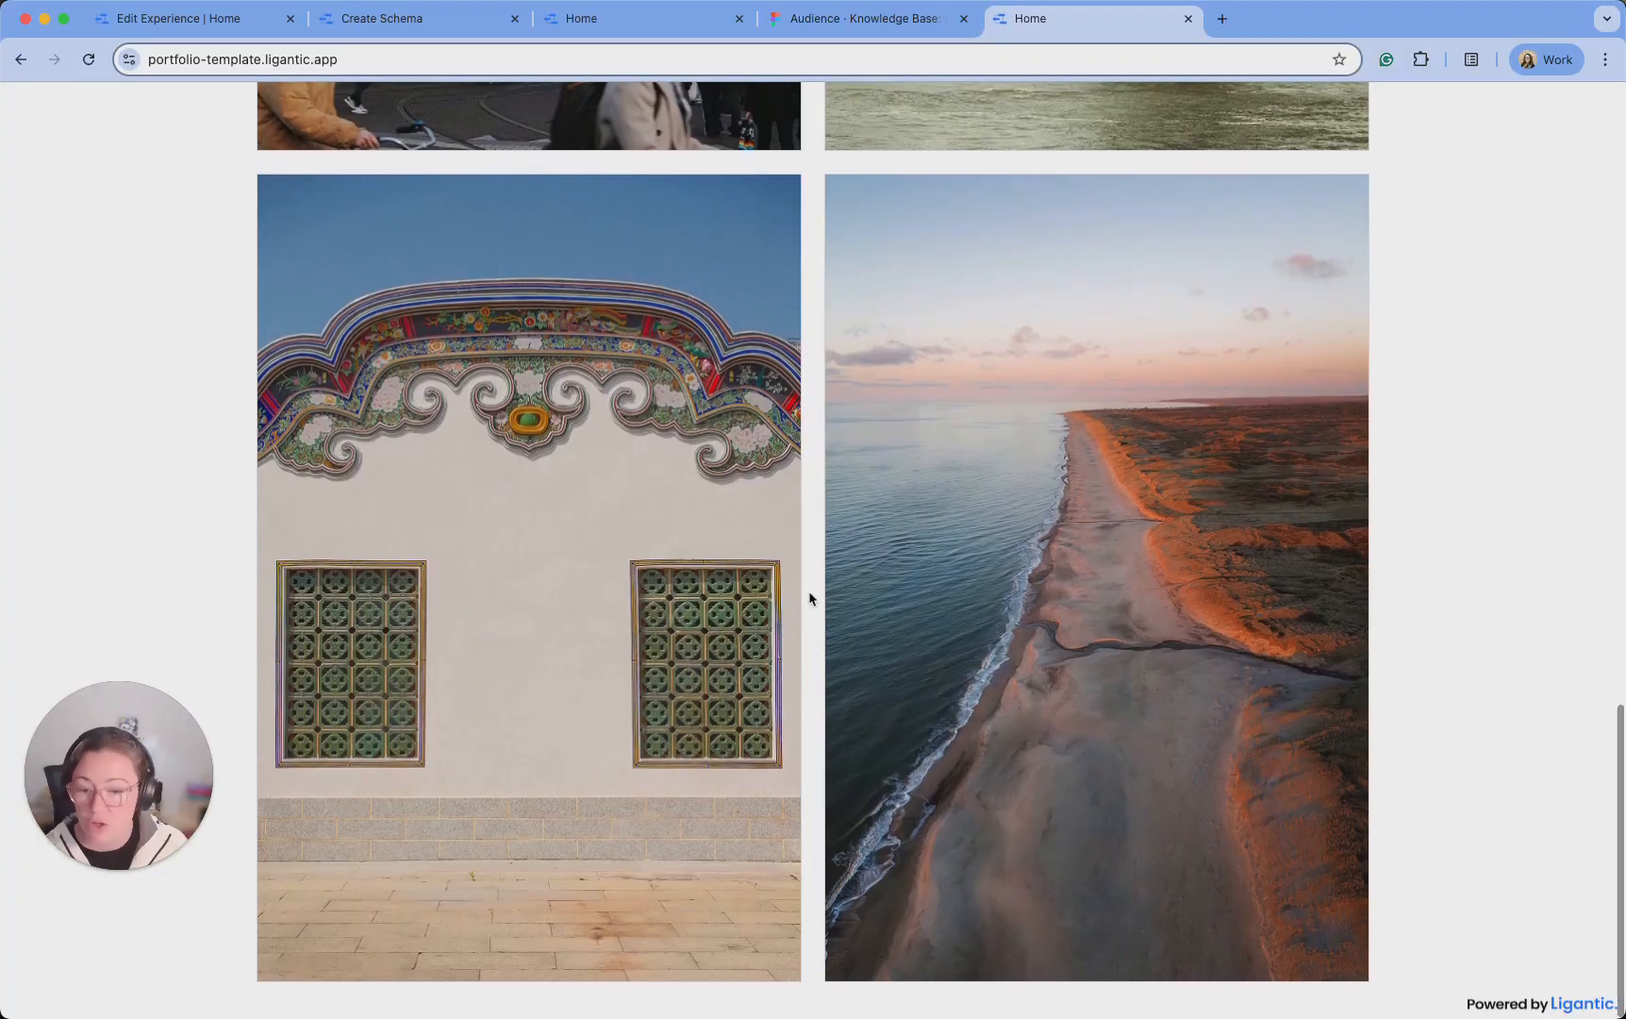
{"action": "scroll", "coordinate": [592, 611], "scroll_direction": "up", "scroll_amount": 15}
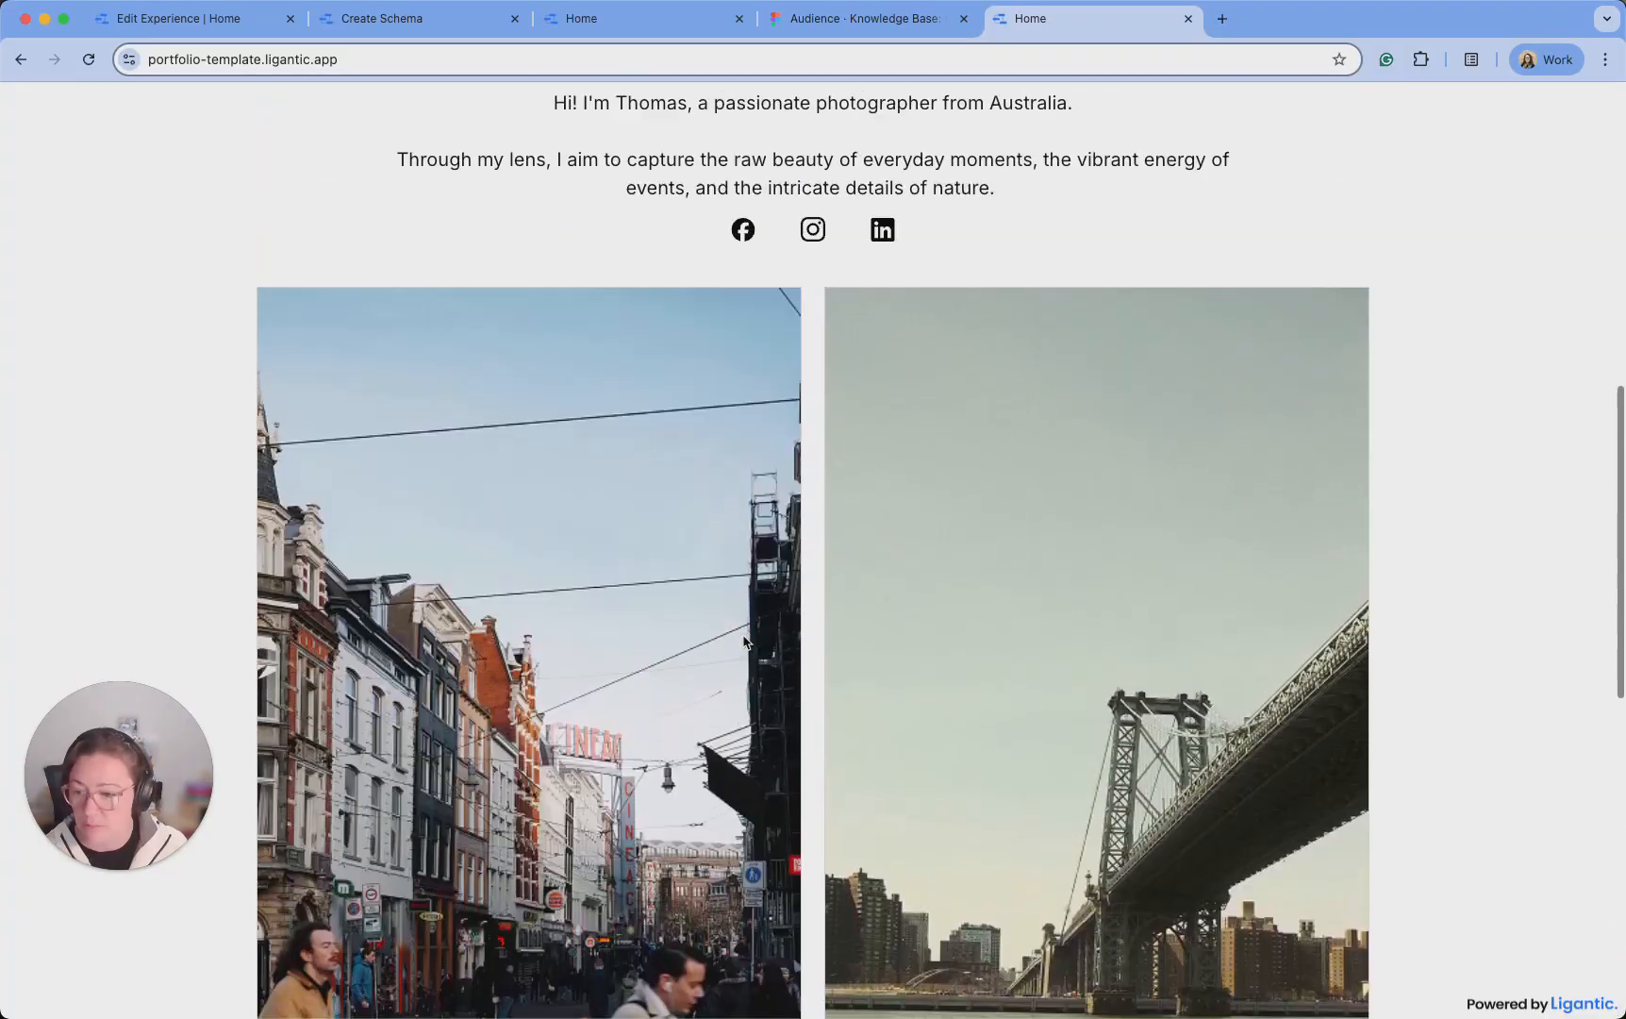
{"action": "scroll", "coordinate": [744, 642], "scroll_direction": "up", "scroll_amount": 5}
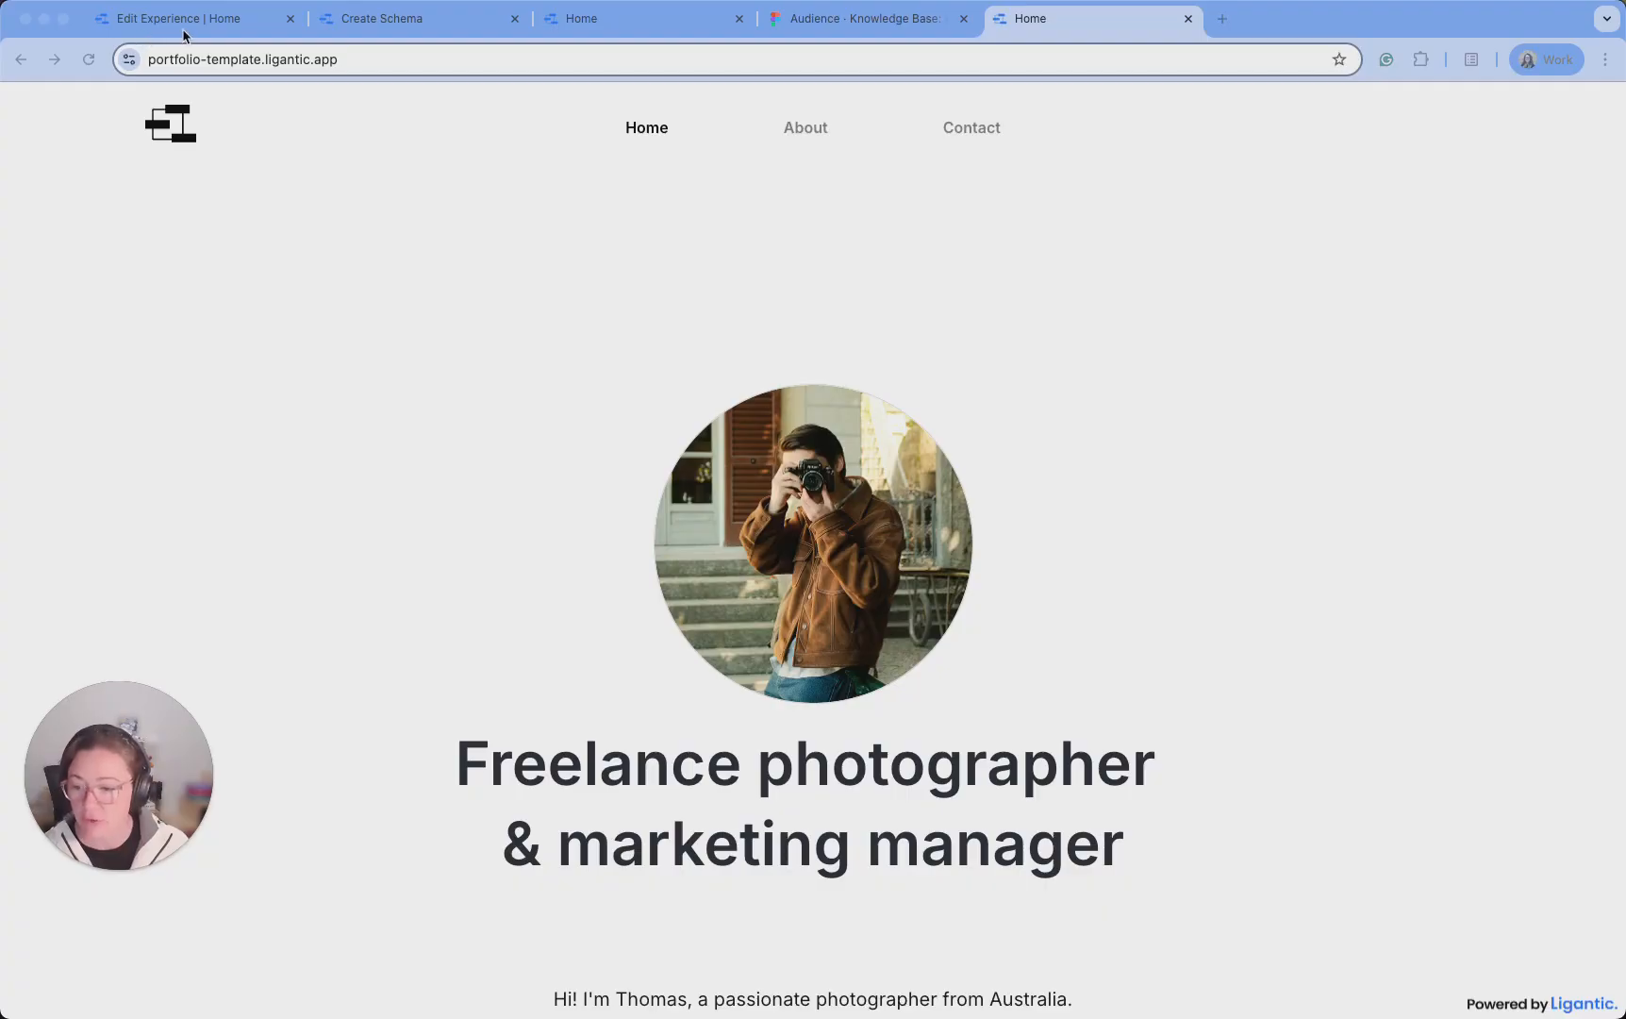
Add two properties to the Image schema and name the first one File
{"action": "left_click", "coordinate": [257, 23]}
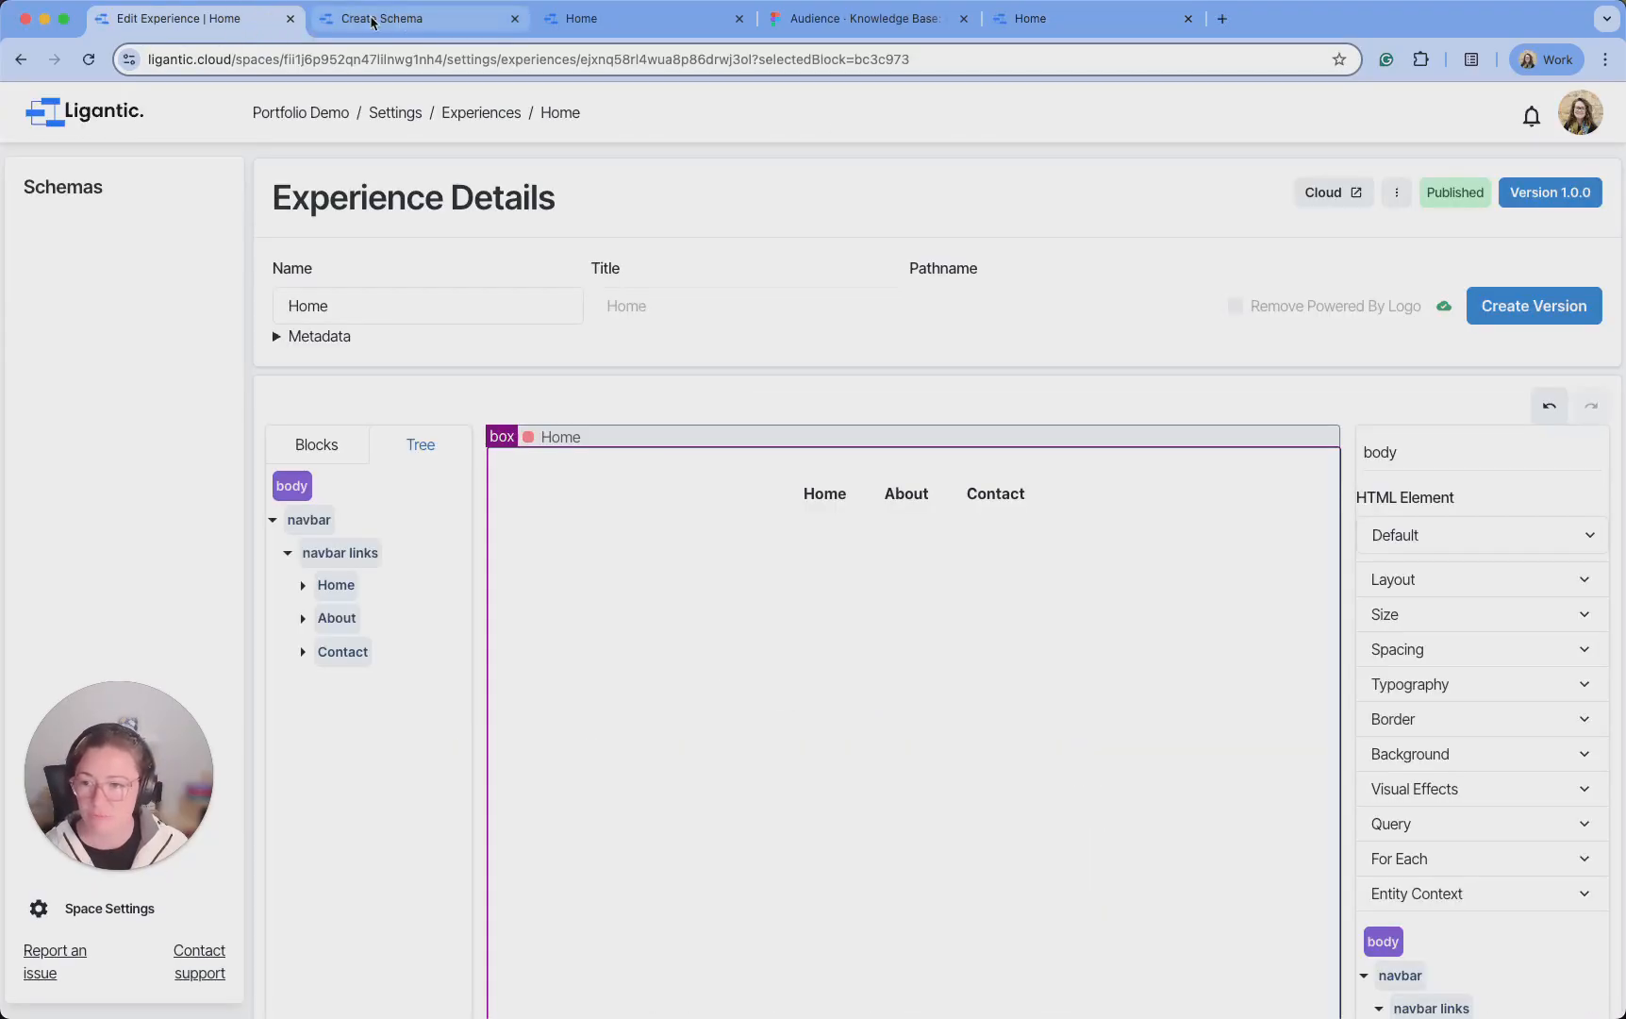
{"action": "left_click", "coordinate": [406, 29]}
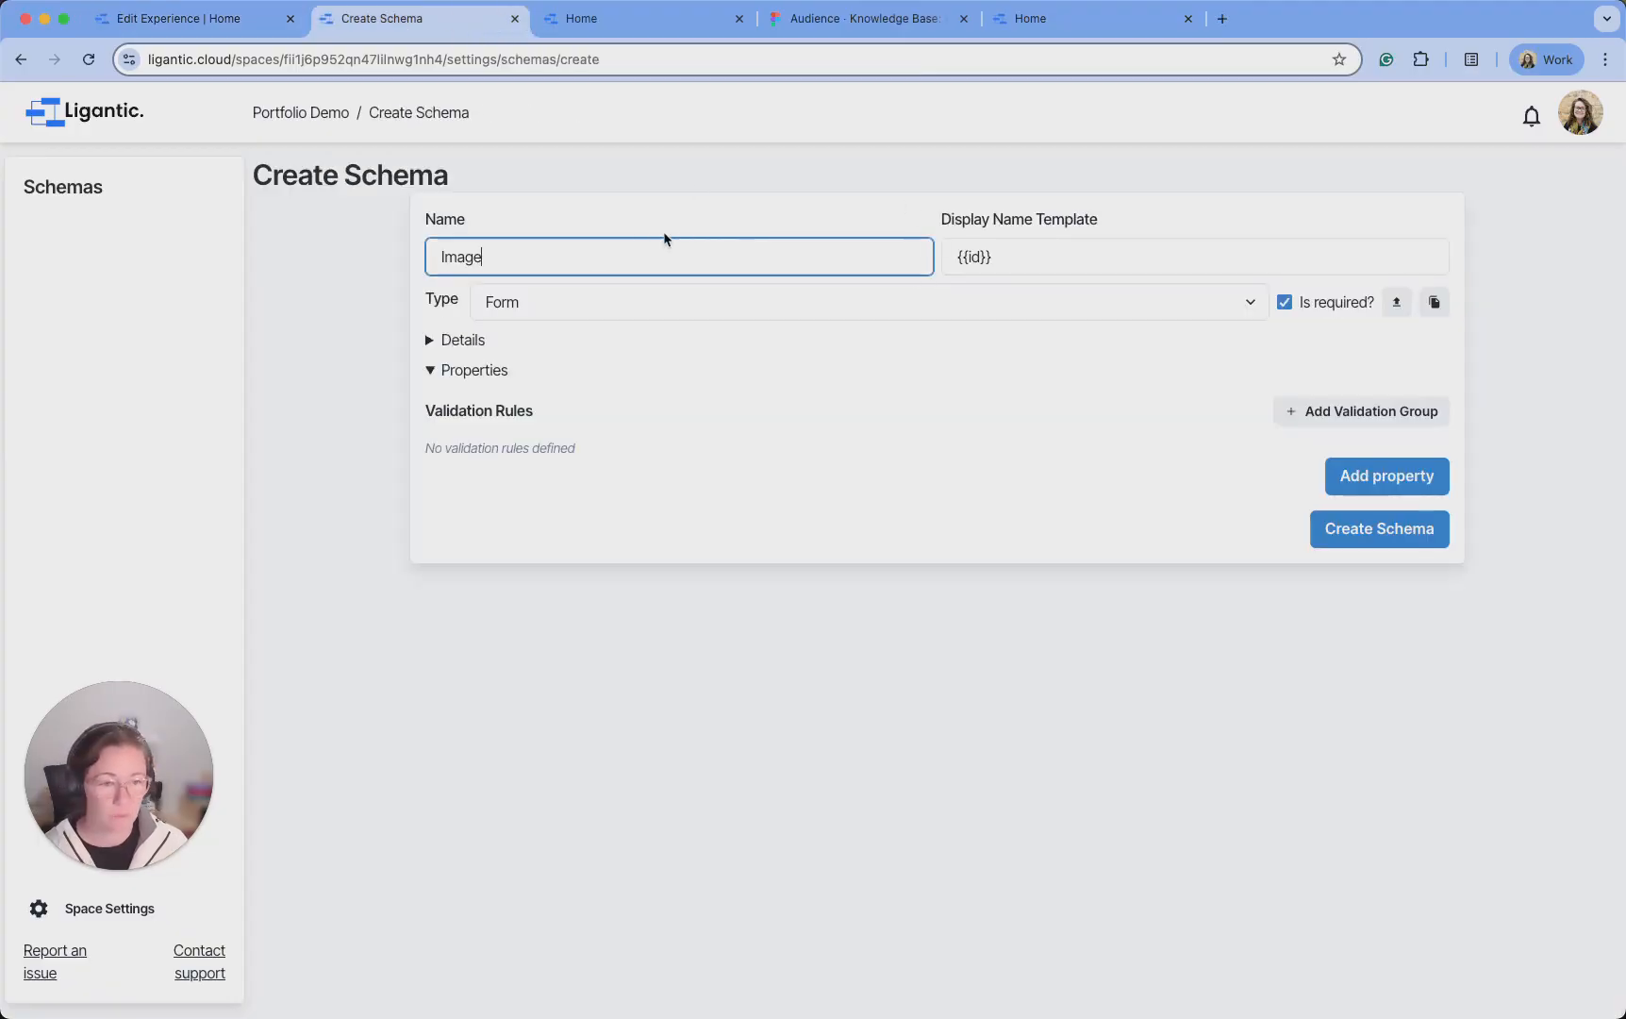
{"action": "left_click", "coordinate": [1373, 483]}
{"action": "left_click", "coordinate": [1380, 626]}
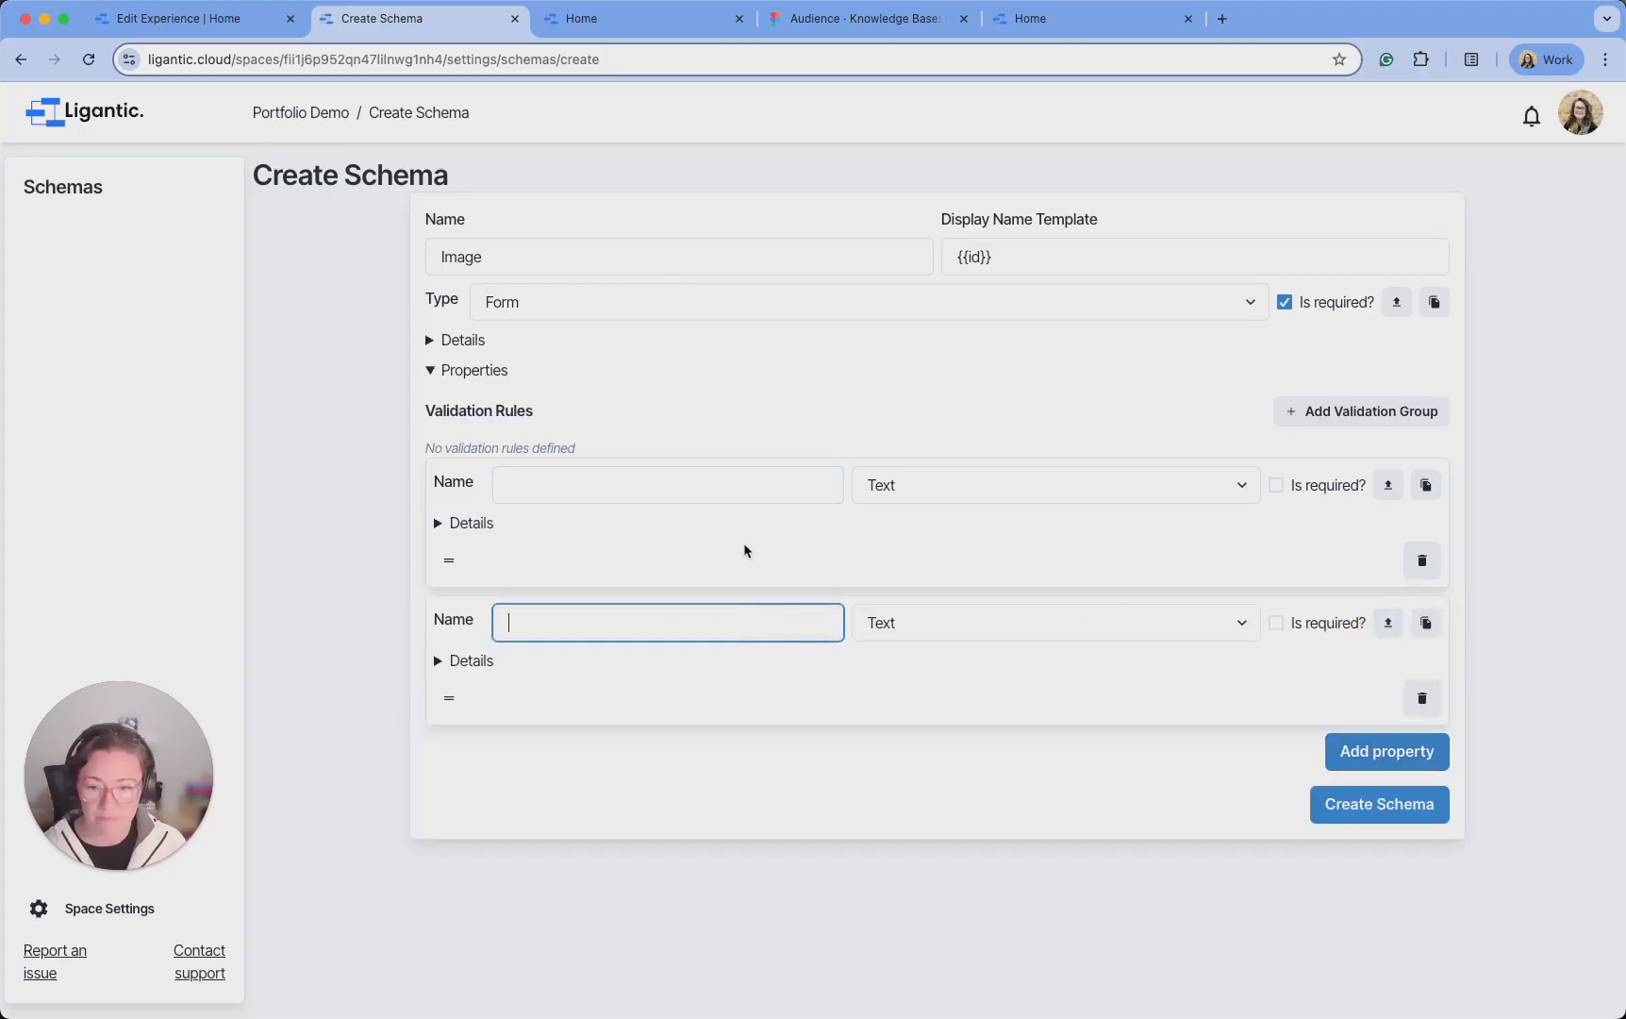
{"action": "left_click", "coordinate": [764, 485]}
{"action": "type", "text": "File"}
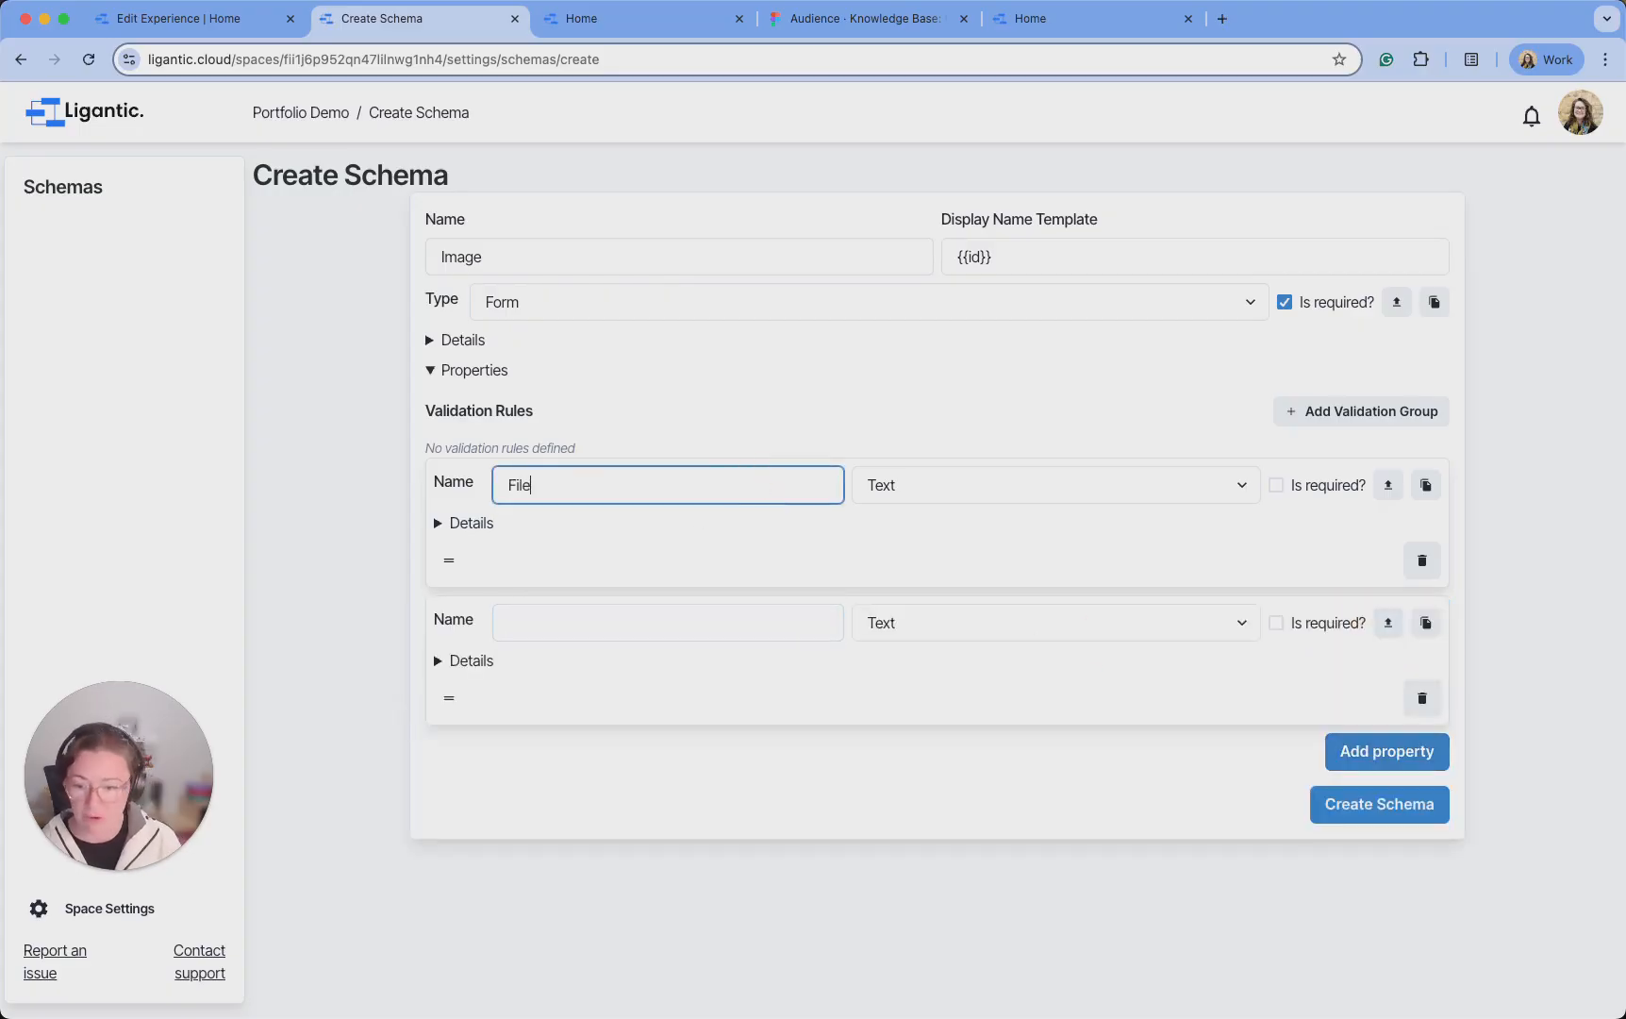
Set the File property's type to File and allow all Image file types in its details
{"action": "left_click", "coordinate": [921, 502]}
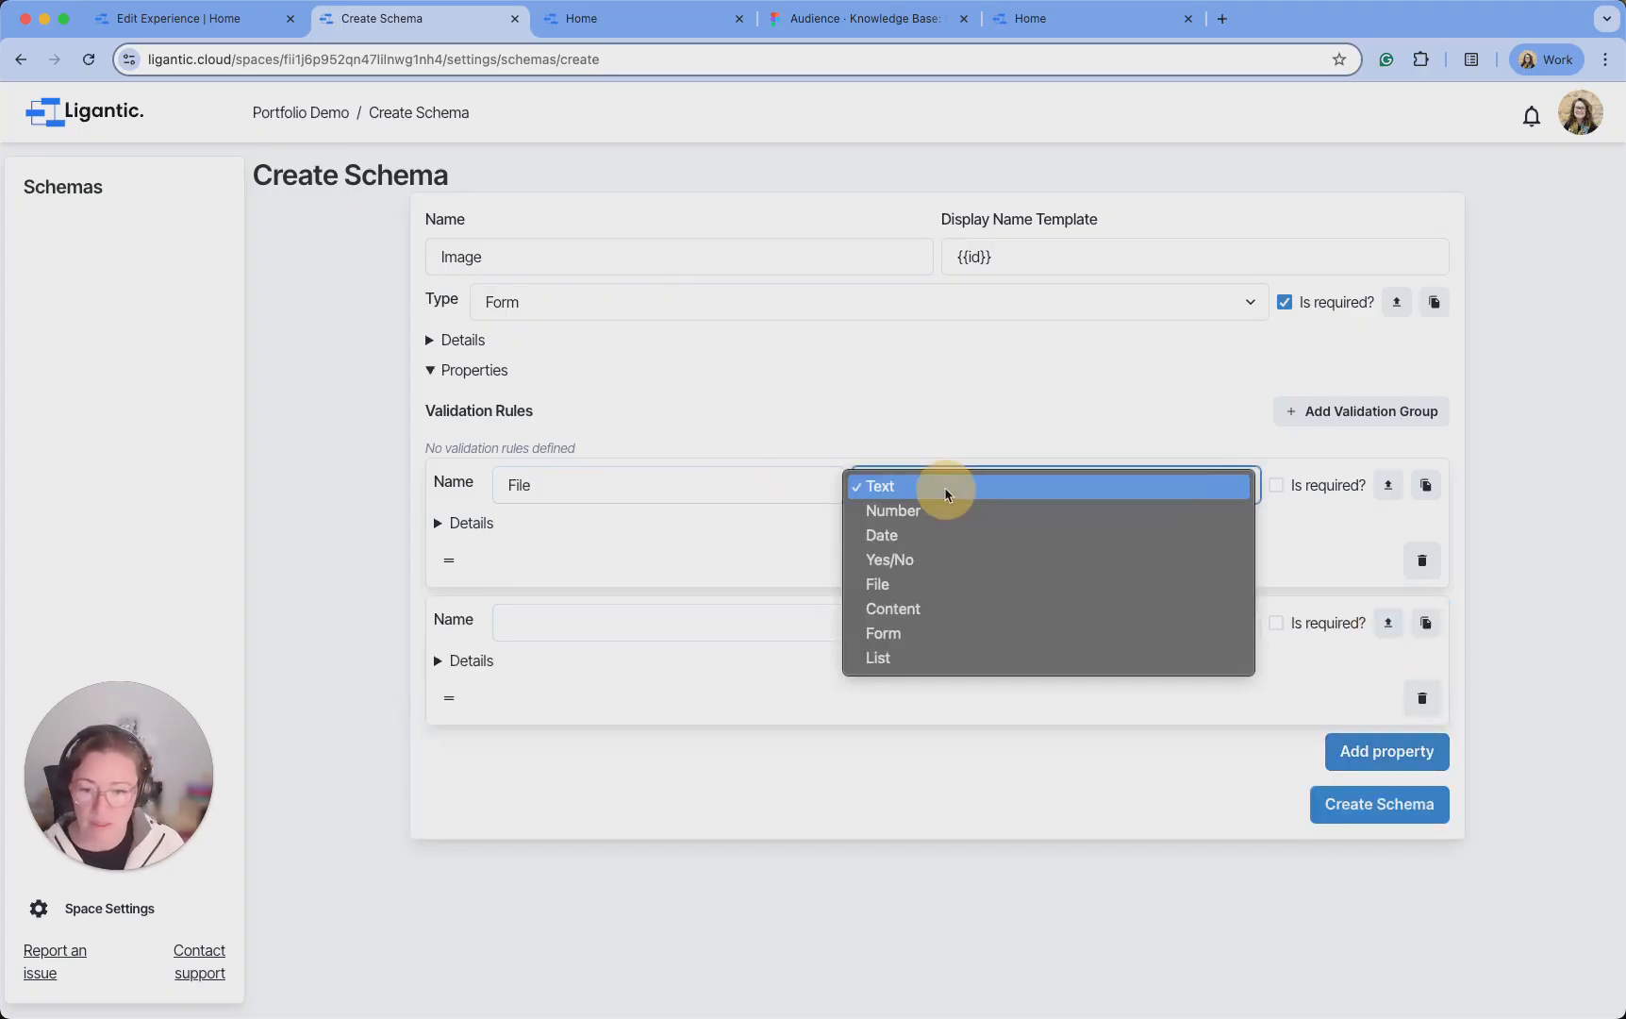
{"action": "left_click", "coordinate": [948, 581]}
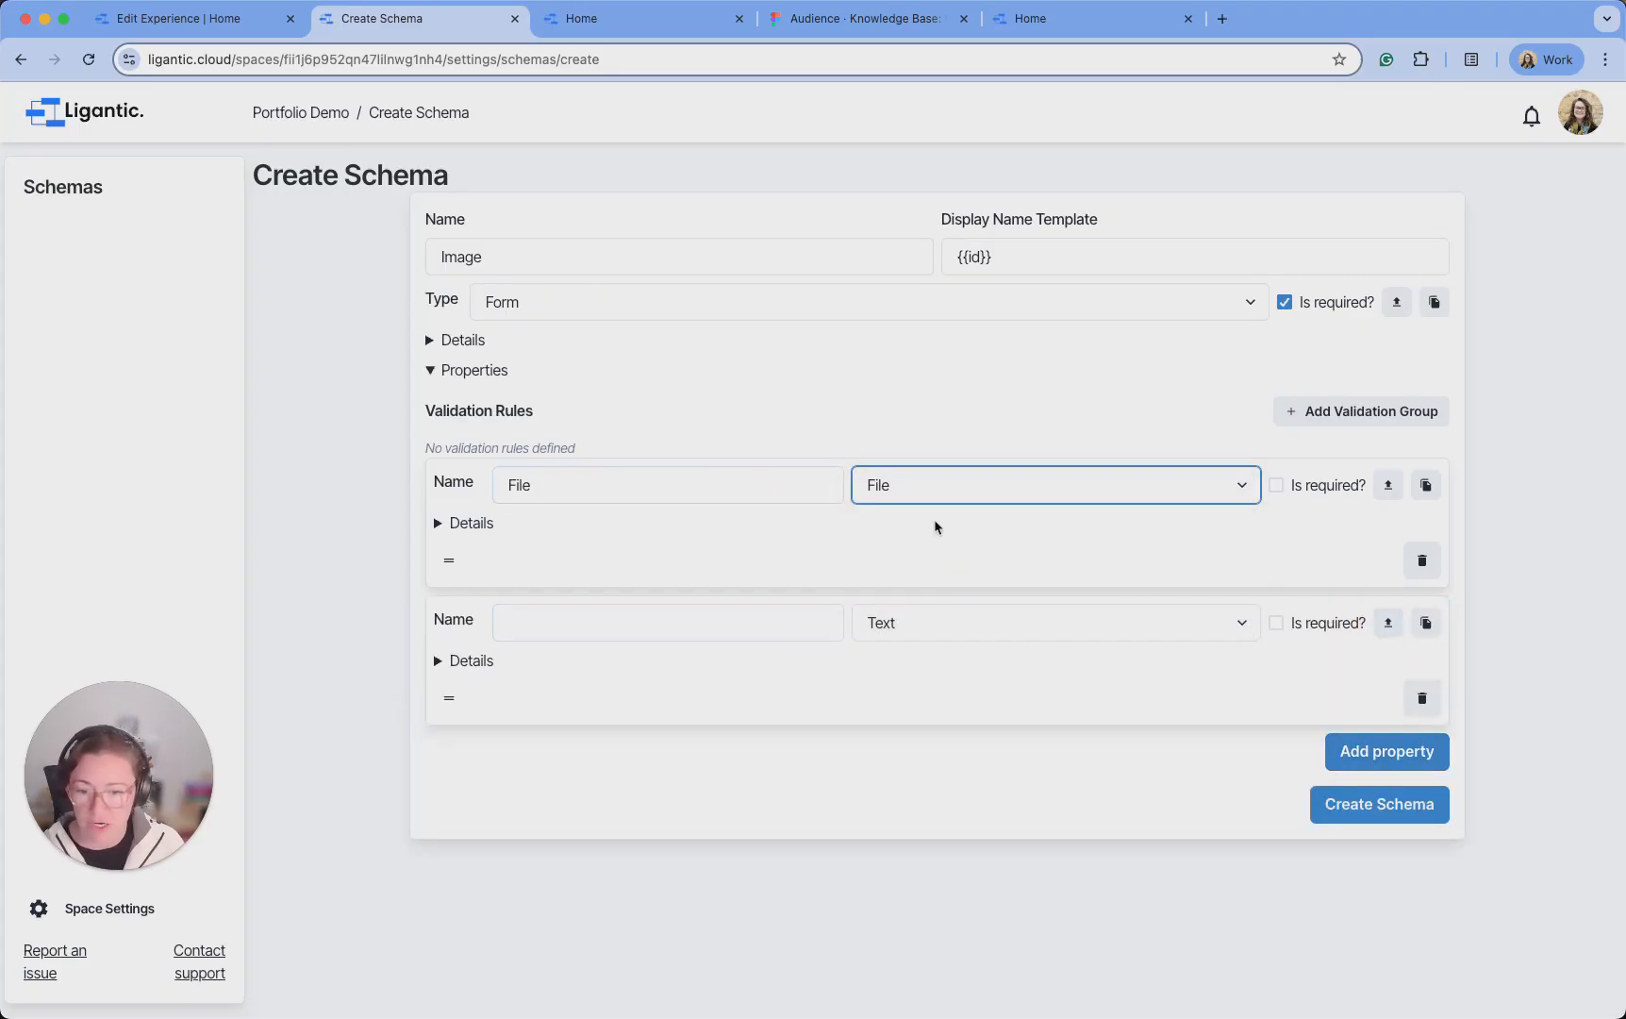
{"action": "left_click", "coordinate": [450, 524]}
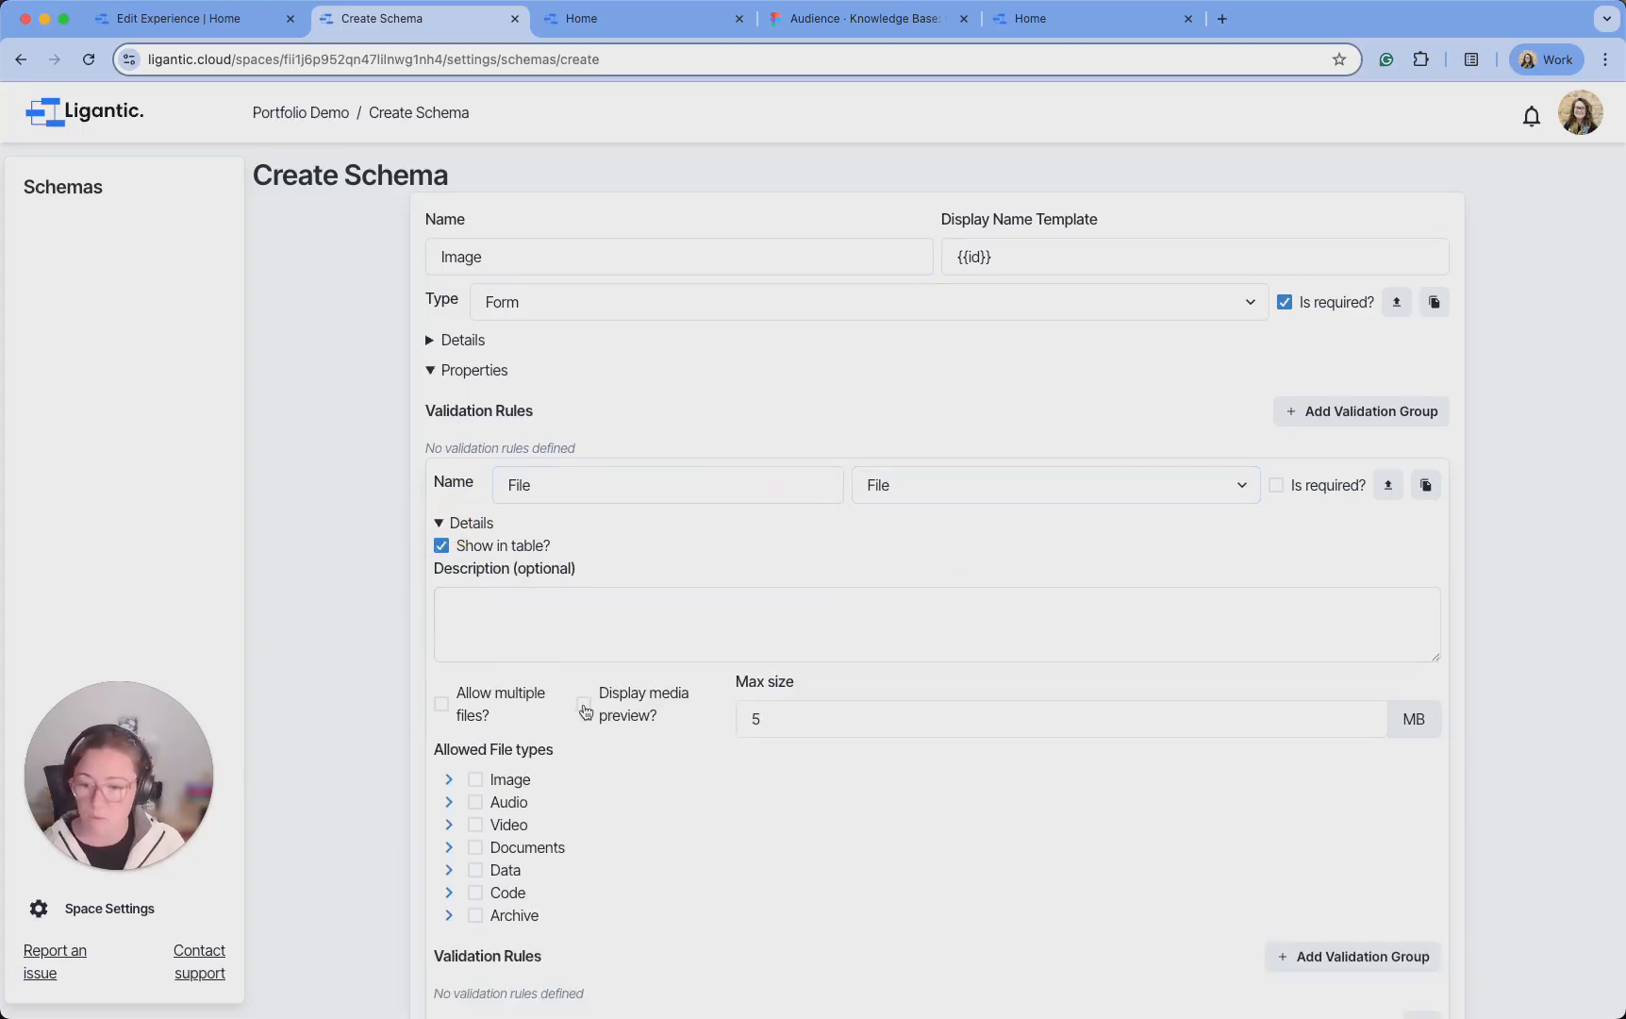
{"action": "left_click", "coordinate": [476, 783]}
{"action": "left_click", "coordinate": [449, 781]}
{"action": "scroll", "coordinate": [552, 779], "scroll_direction": "down", "scroll_amount": 5}
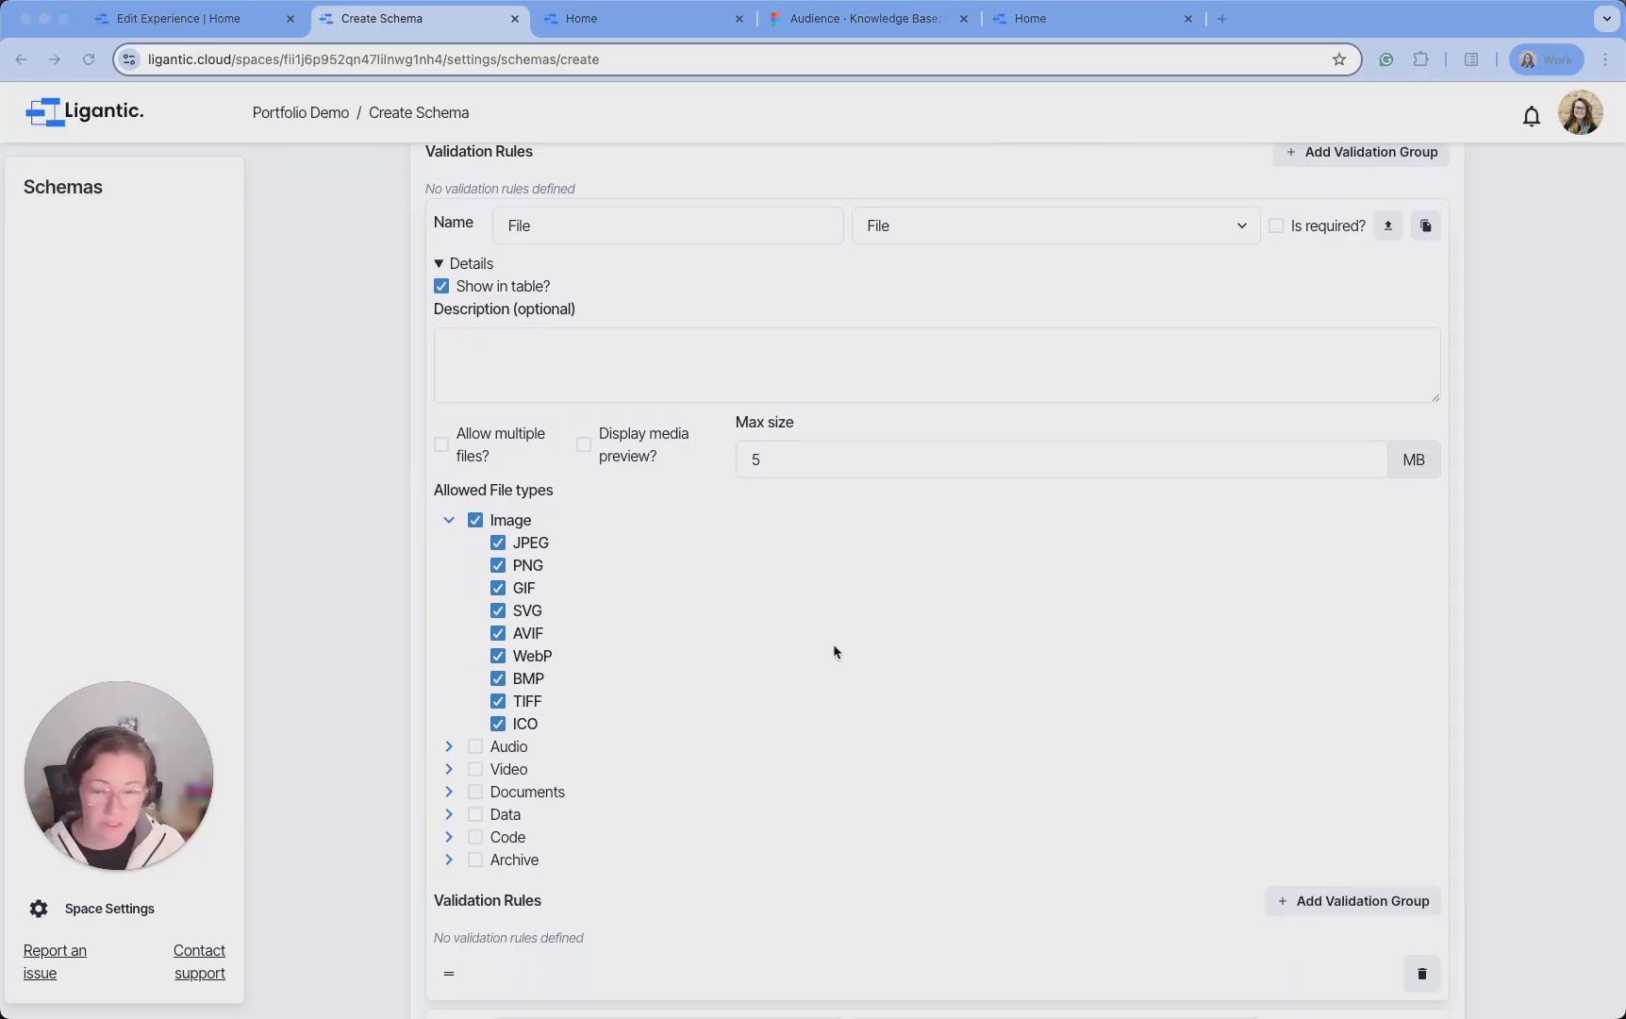
{"action": "left_click", "coordinate": [449, 520]}
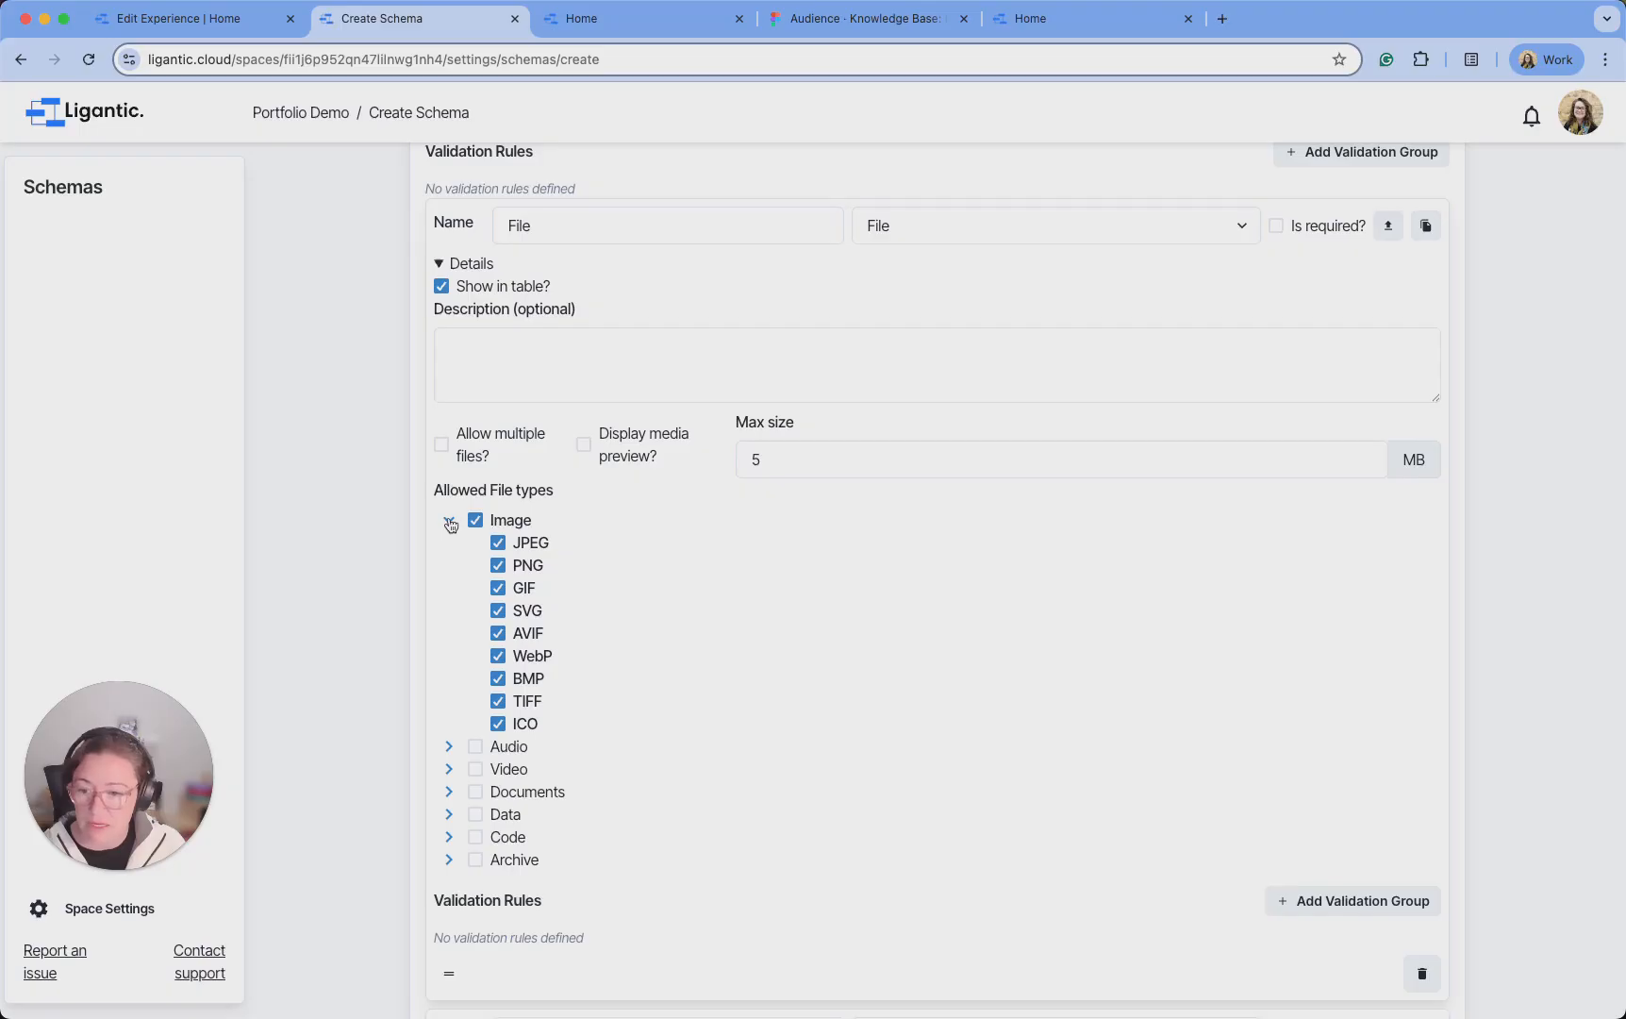
Set the File property's maximum size to 25 MB and enable its media preview
{"action": "left_click", "coordinate": [752, 461]}
{"action": "type", "text": "2"}
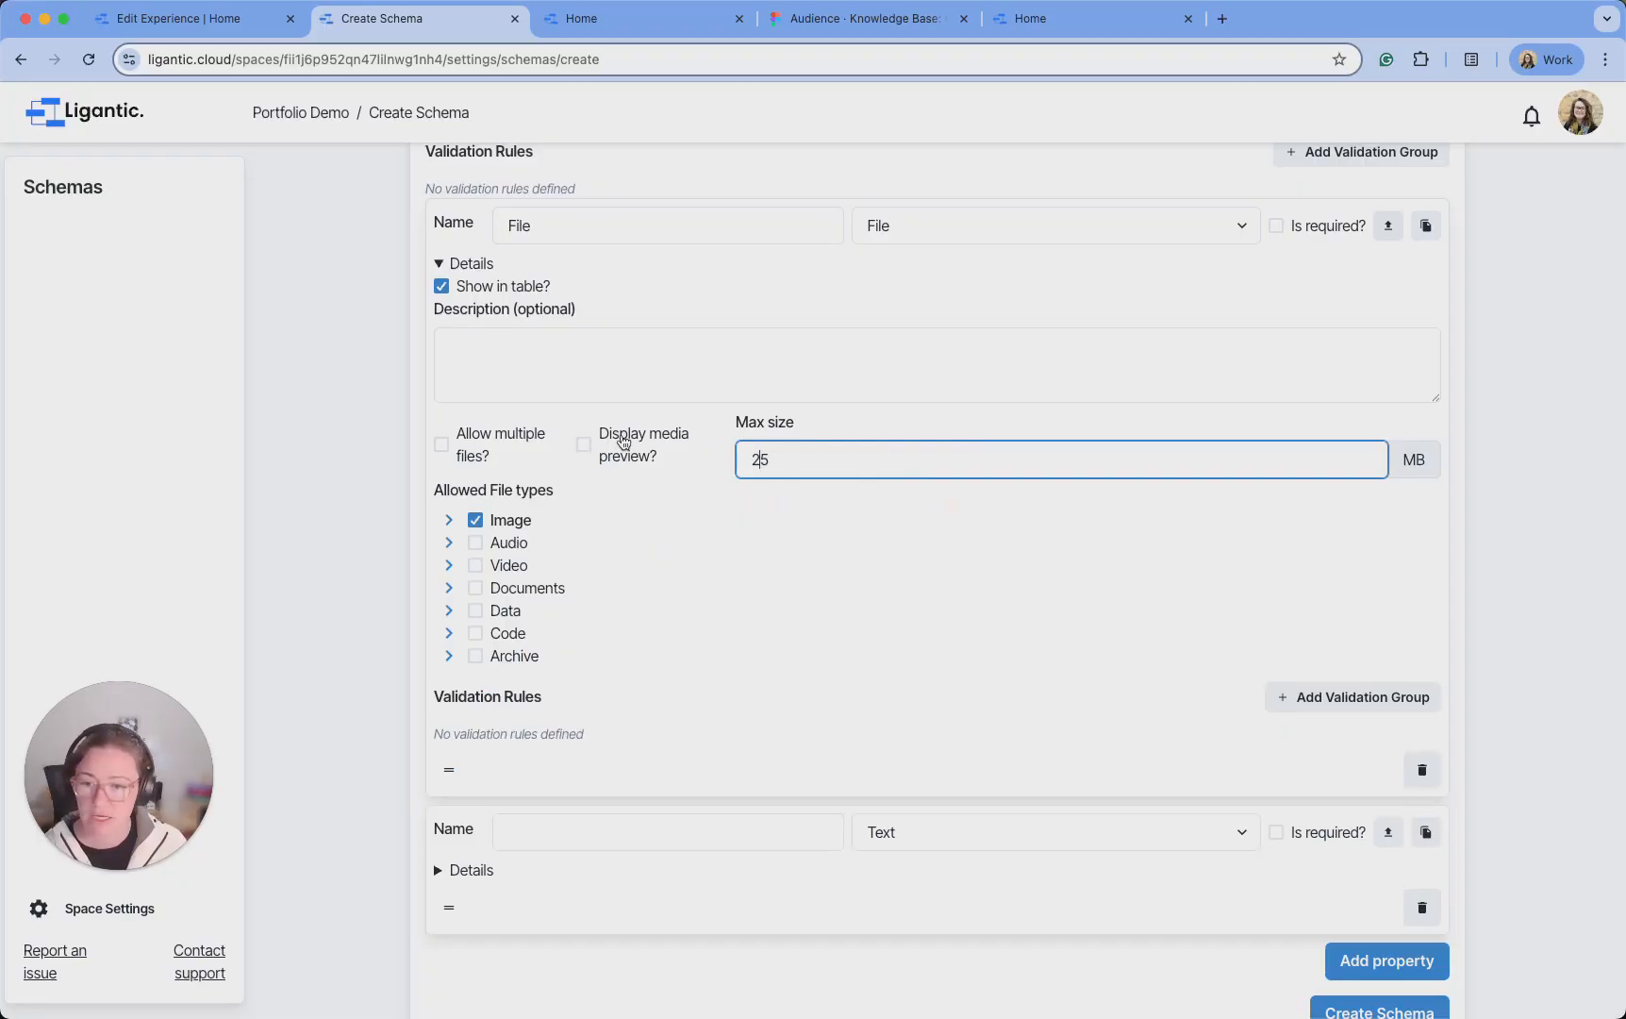
{"action": "left_click", "coordinate": [586, 446]}
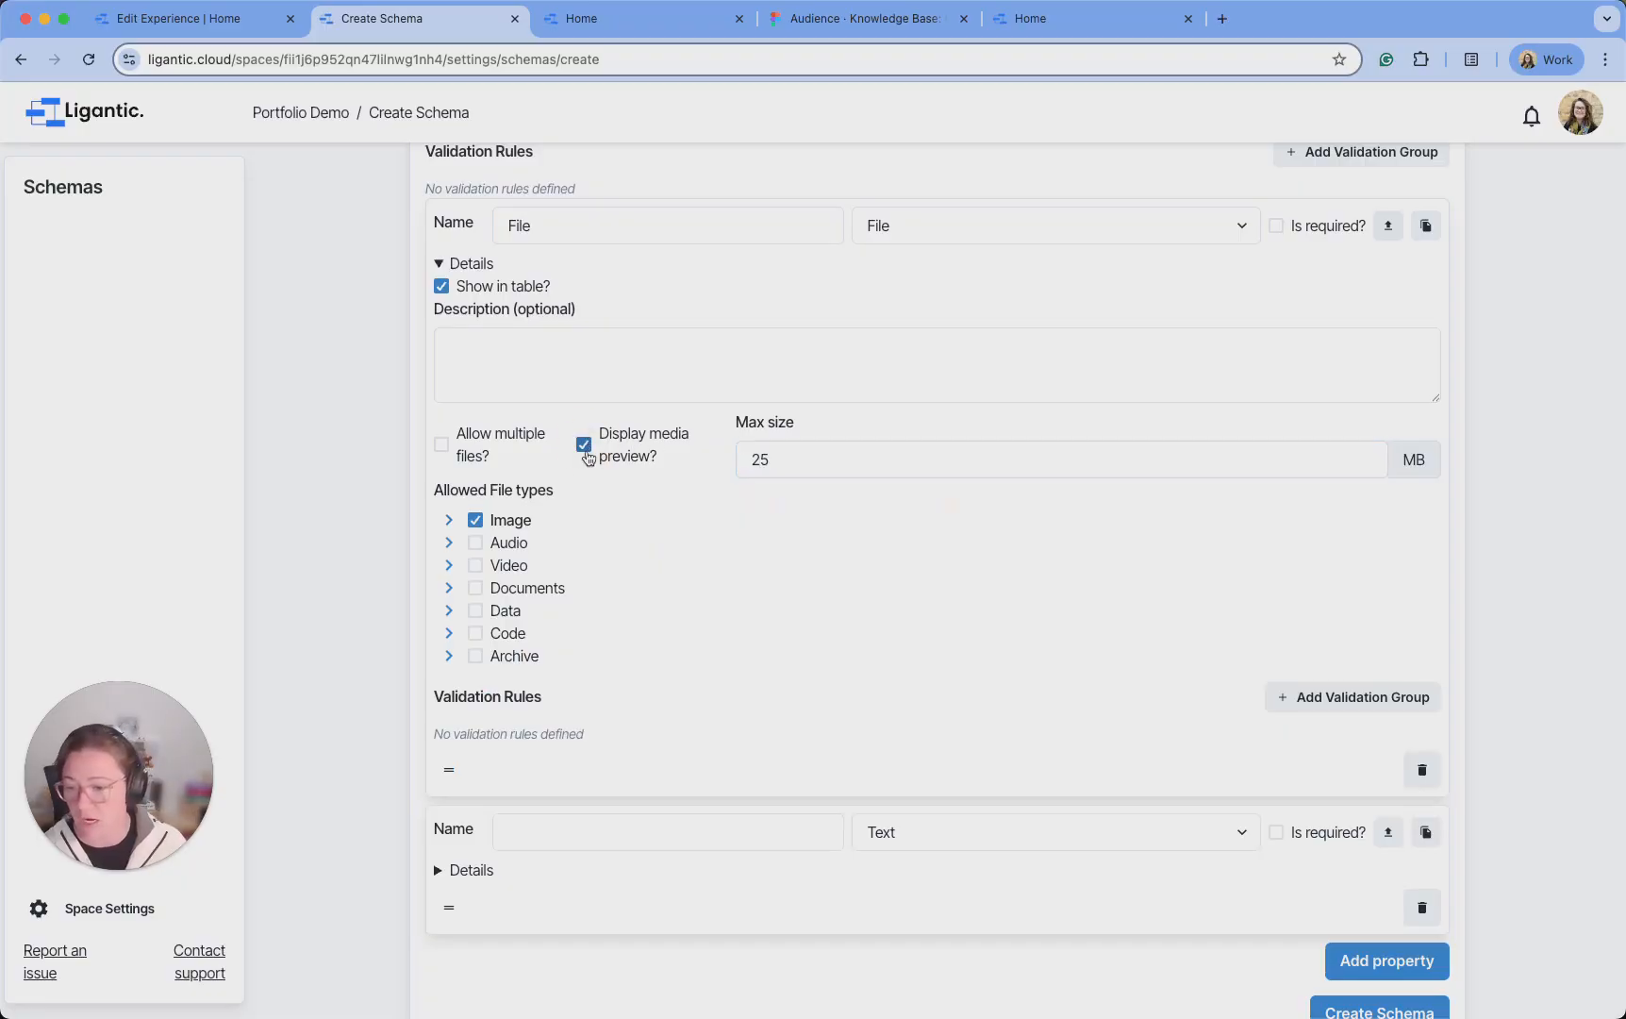
{"action": "left_click", "coordinate": [439, 264]}
Name the second property Title and use {{Title}} as the schema's display name template
{"action": "left_click", "coordinate": [587, 623]}
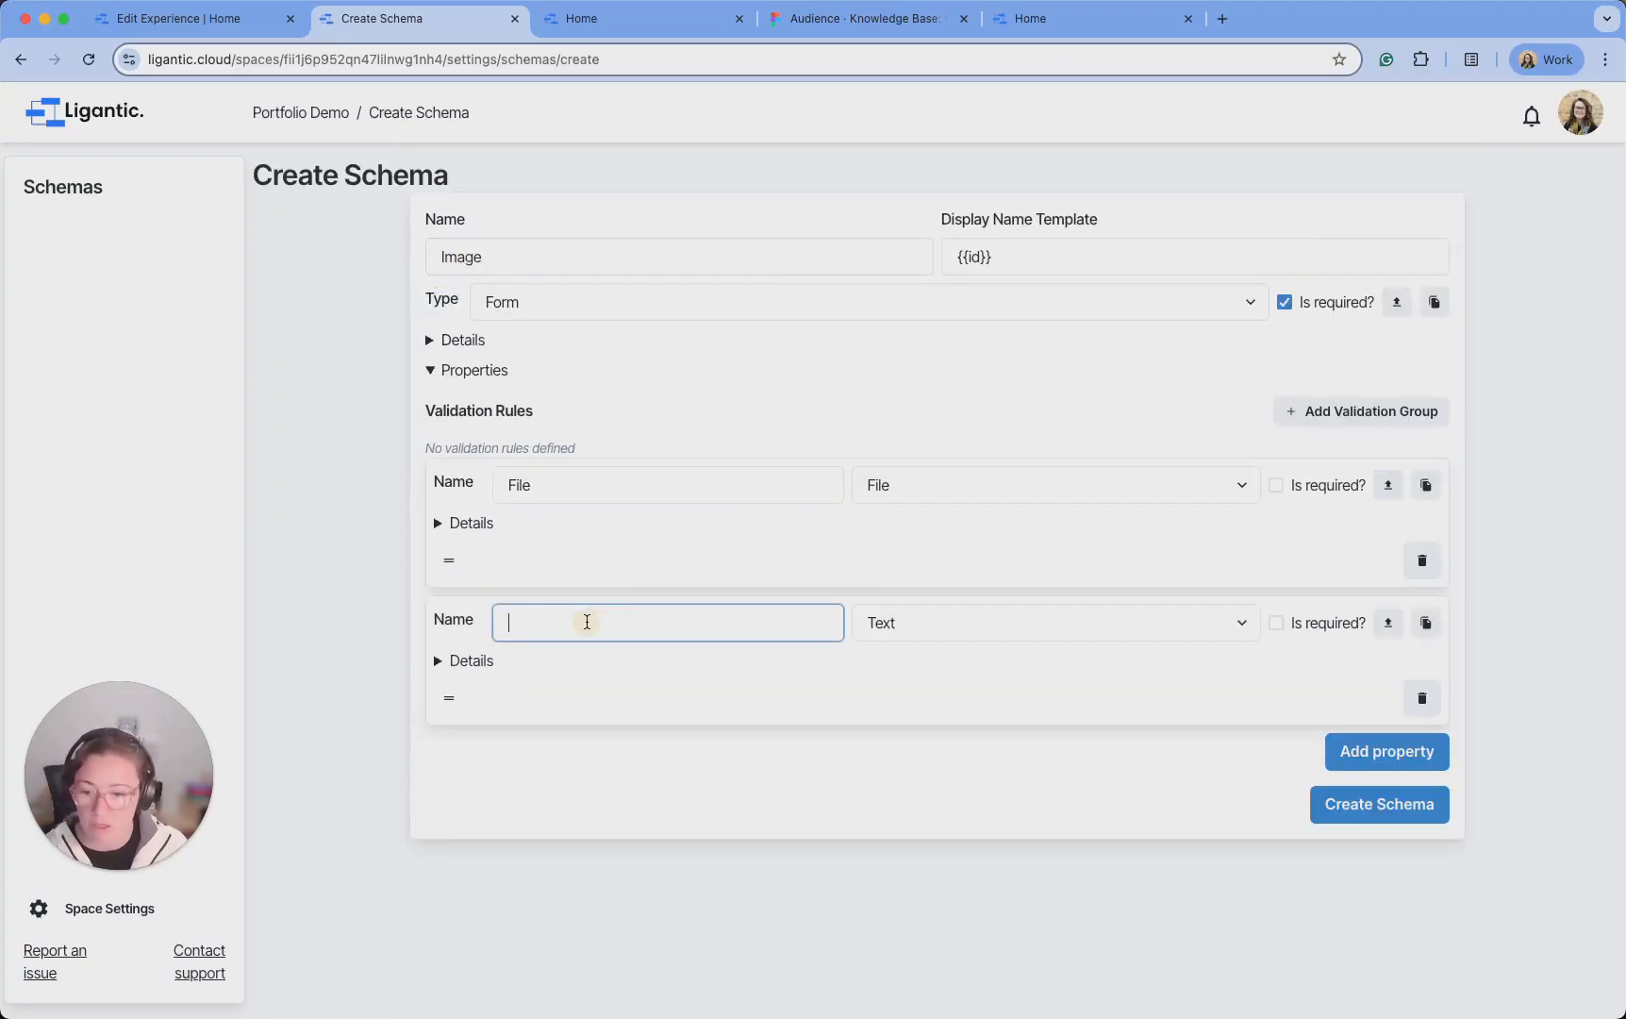
{"action": "type", "text": "Title"}
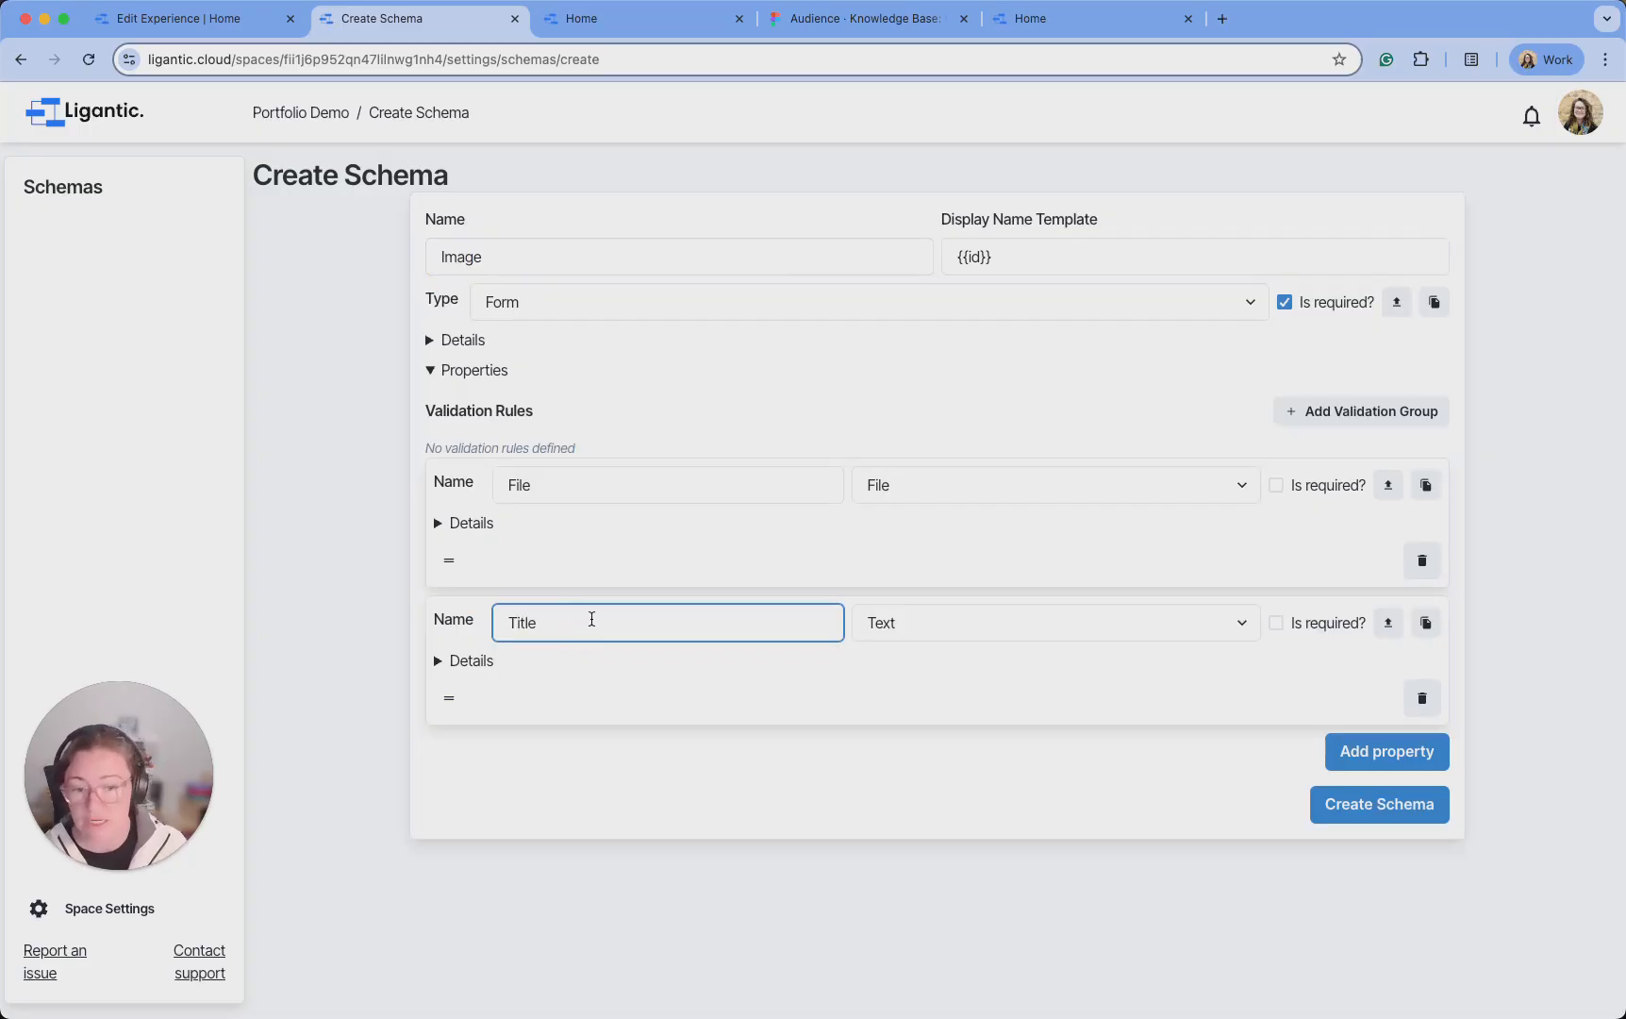
{"action": "double_click", "coordinate": [520, 625]}
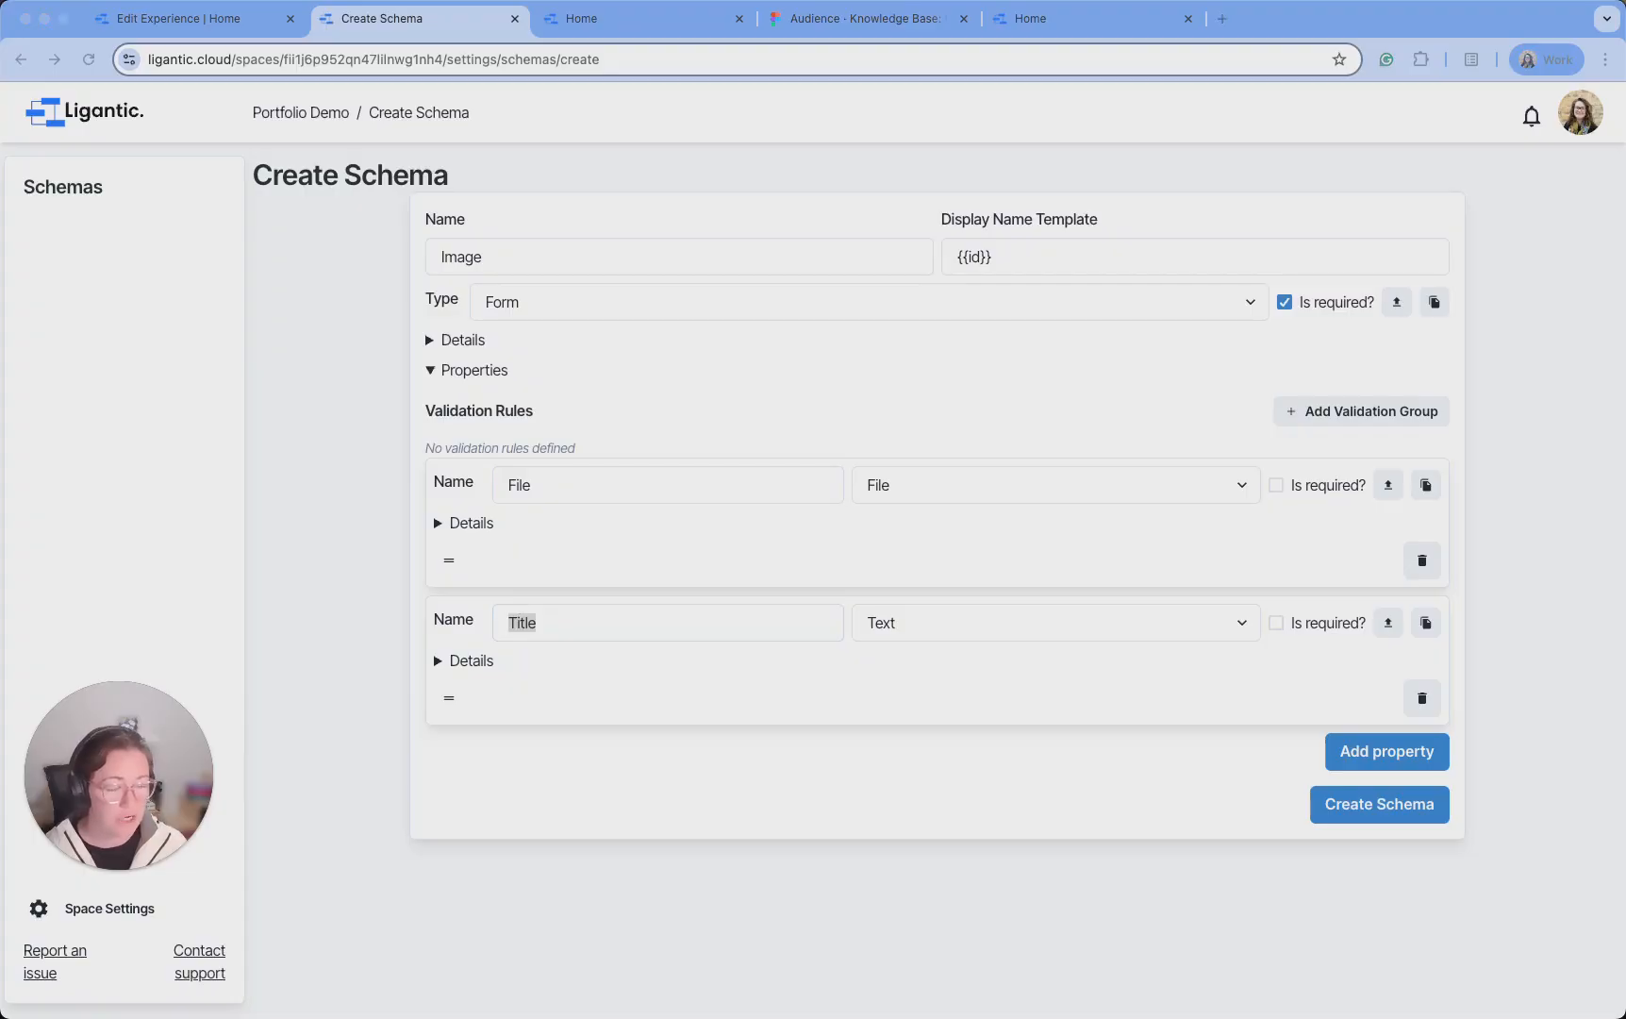
{"action": "left_click", "coordinate": [980, 257]}
{"action": "left_click", "coordinate": [978, 257]}
{"action": "type", "text": "Title"}
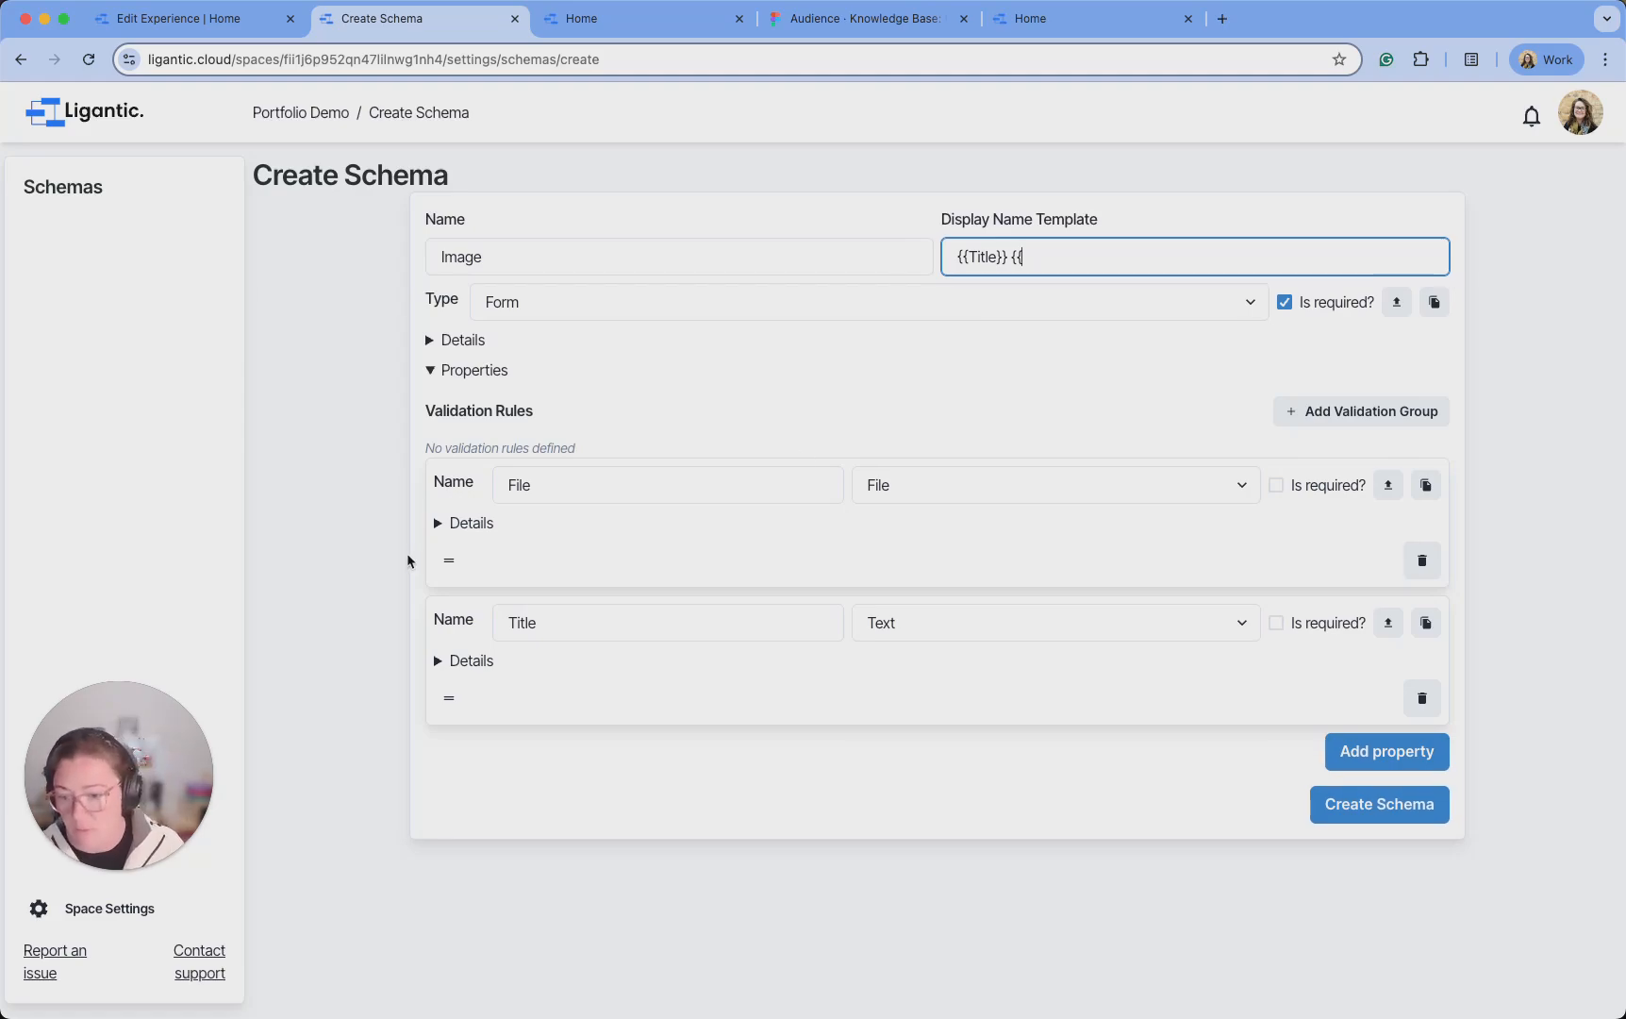
Try appending a second {{Title}} placeholder to the display name template and remove it again
{"action": "left_click_drag", "start_coordinate": [501, 487], "coordinate": [576, 489]}
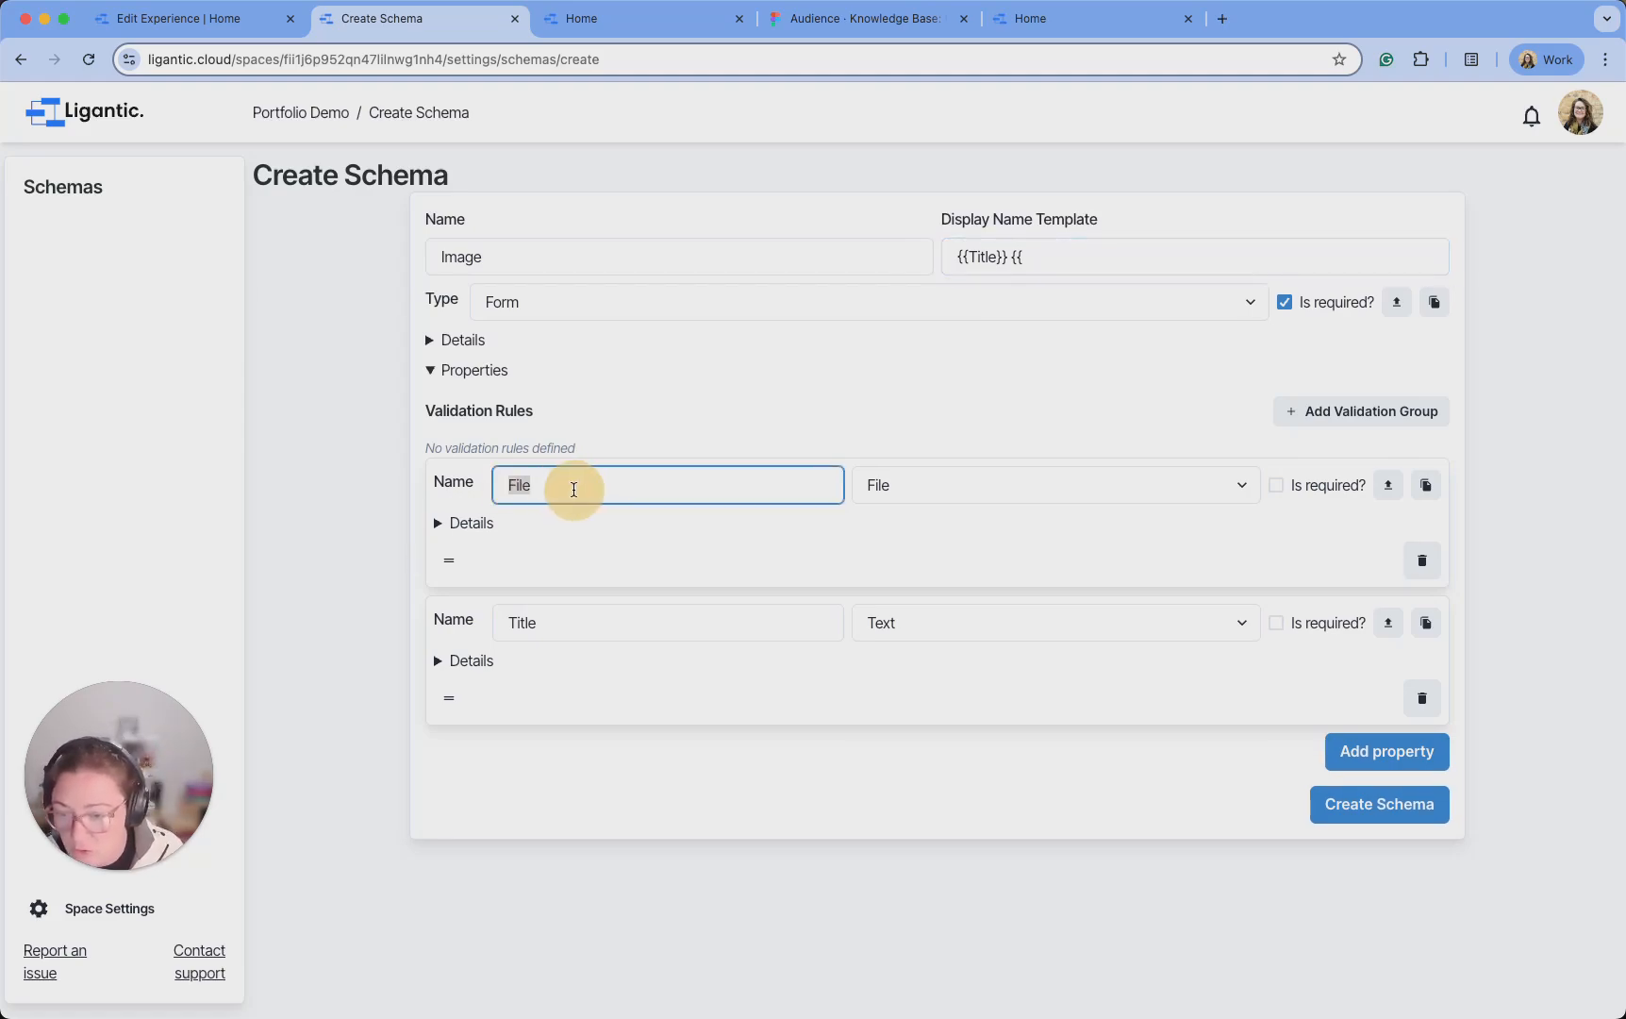
{"action": "left_click_drag", "start_coordinate": [498, 624], "coordinate": [653, 594]}
{"action": "key", "text": "super+c"}
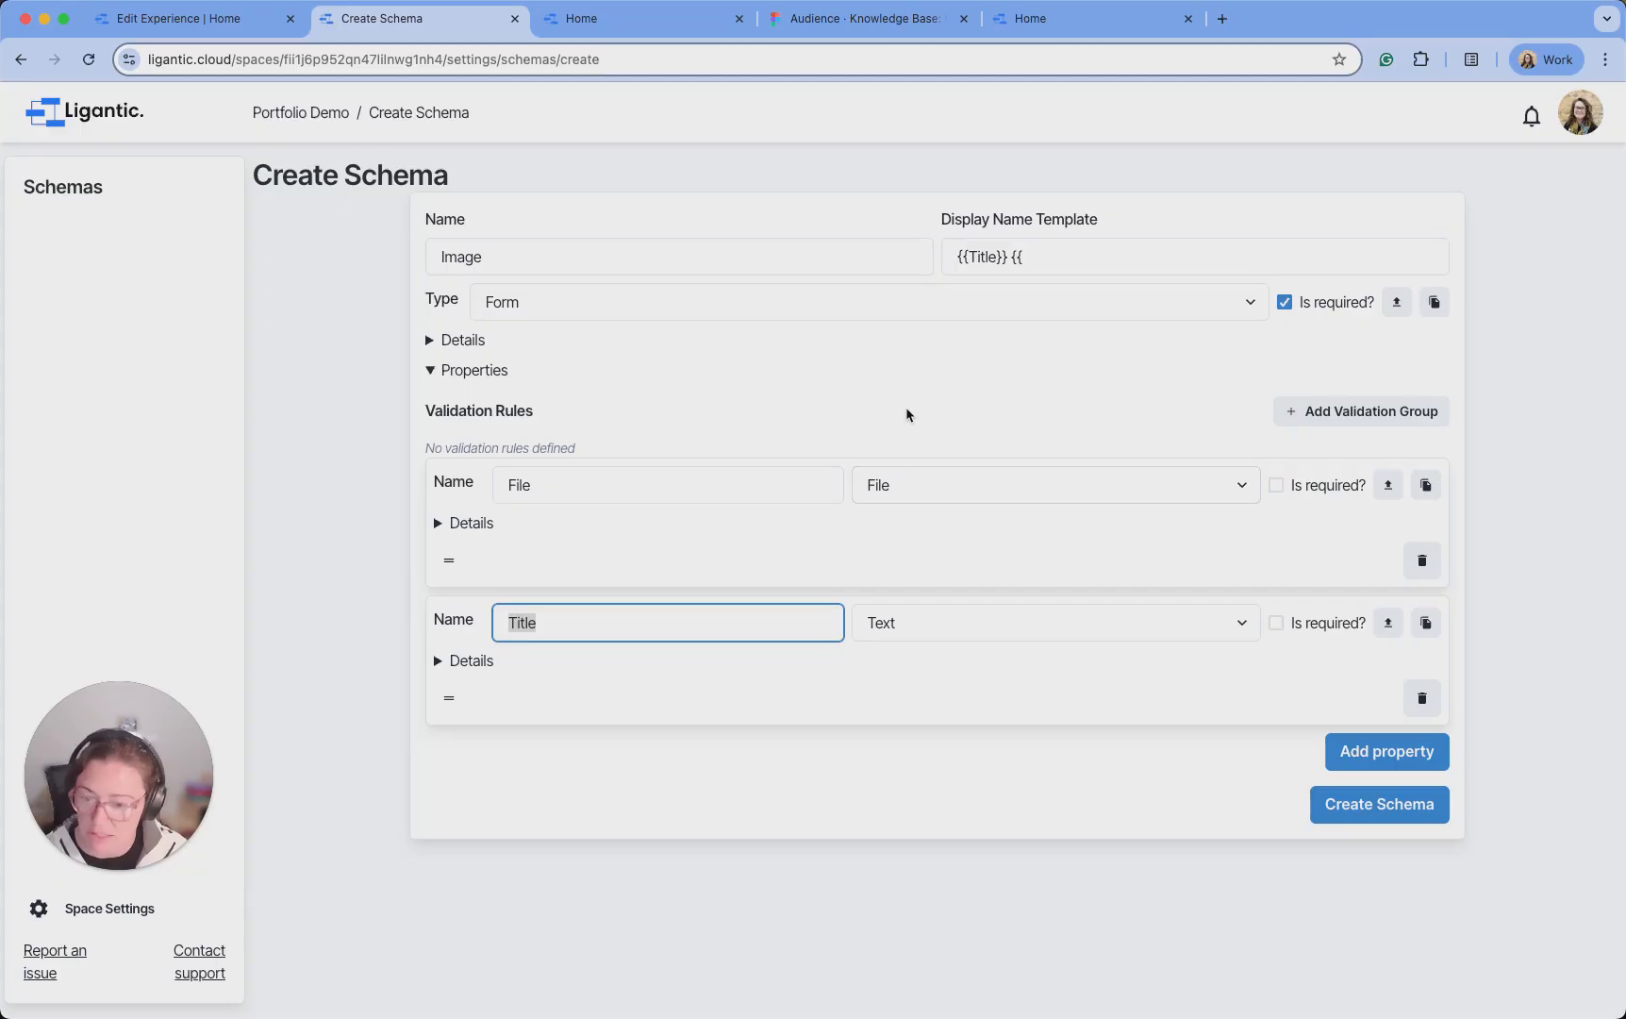
{"action": "left_click", "coordinate": [1082, 254]}
{"action": "key", "text": "super+v"}
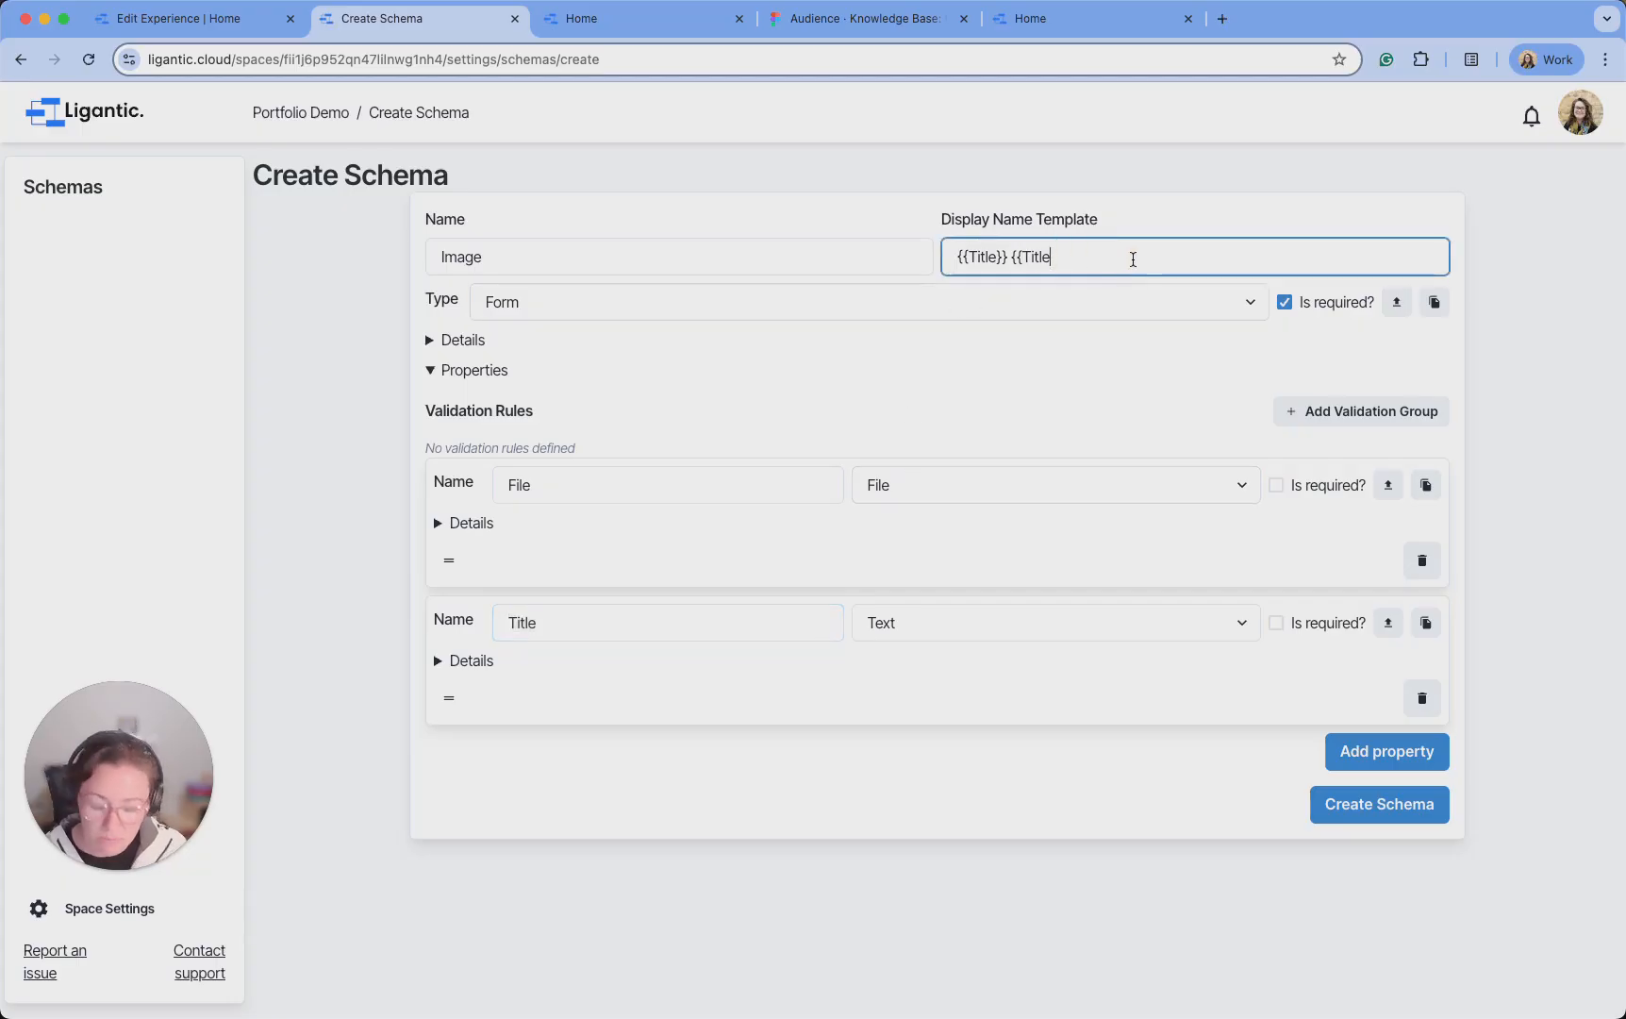
{"action": "type", "text": "}}"}
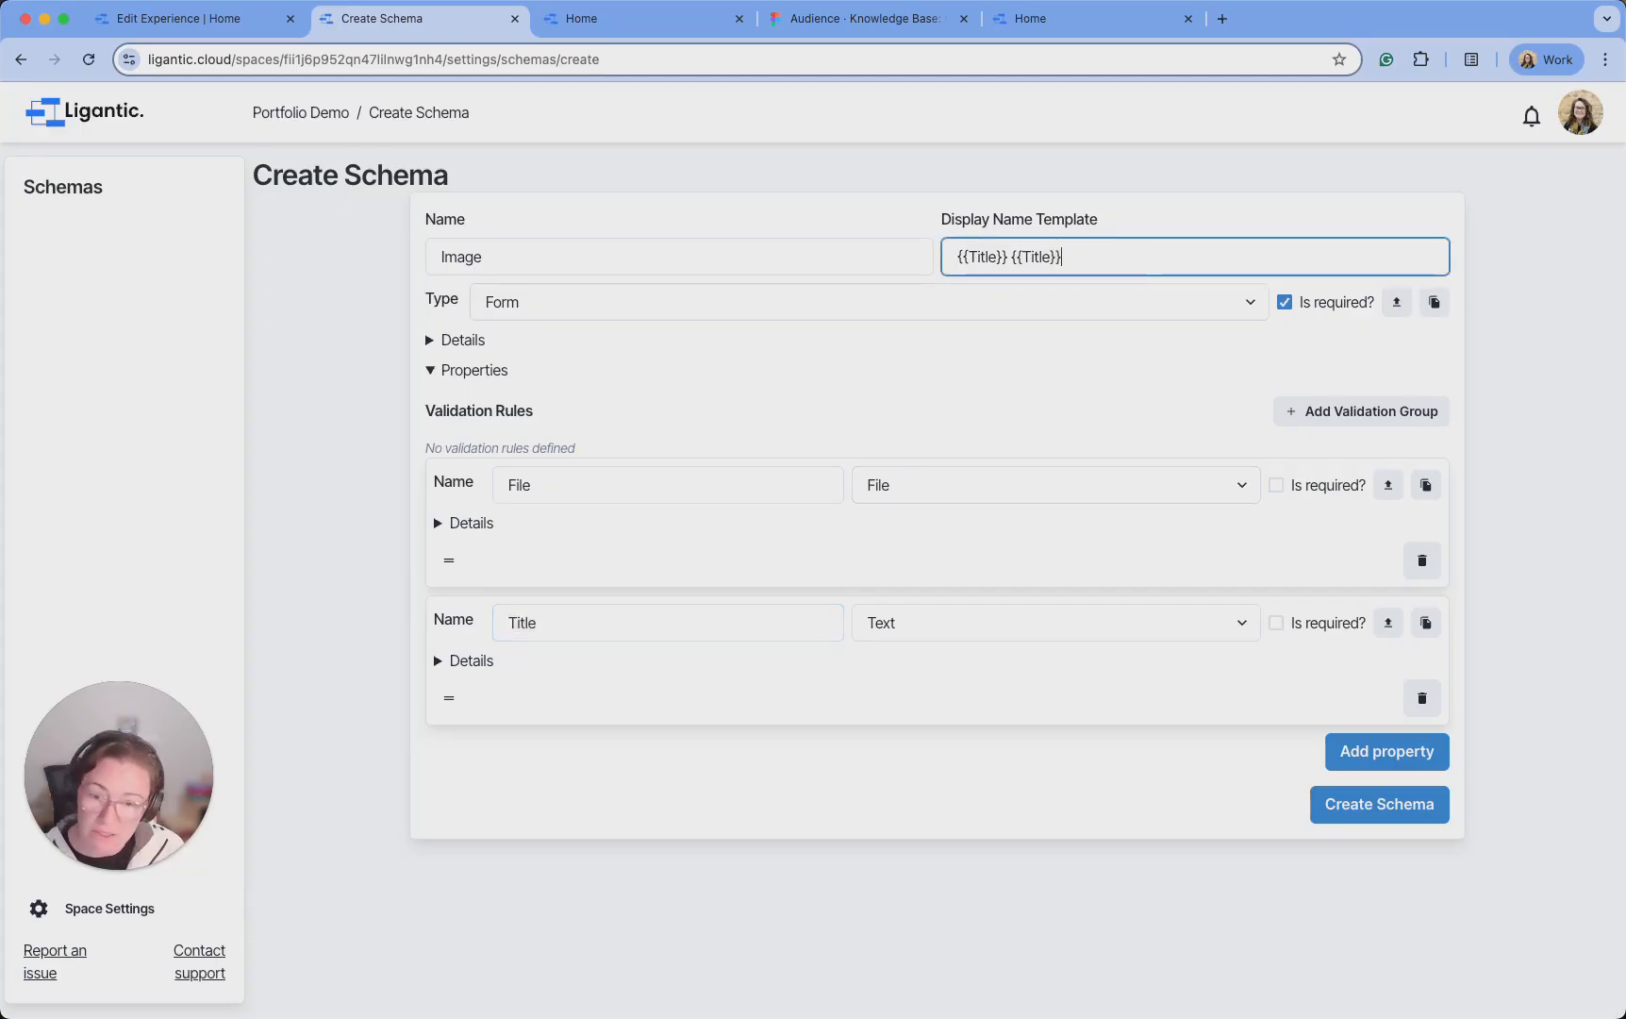
{"action": "left_click_drag", "start_coordinate": [1005, 259], "coordinate": [1063, 259]}
{"action": "key", "text": "BackSpace"}
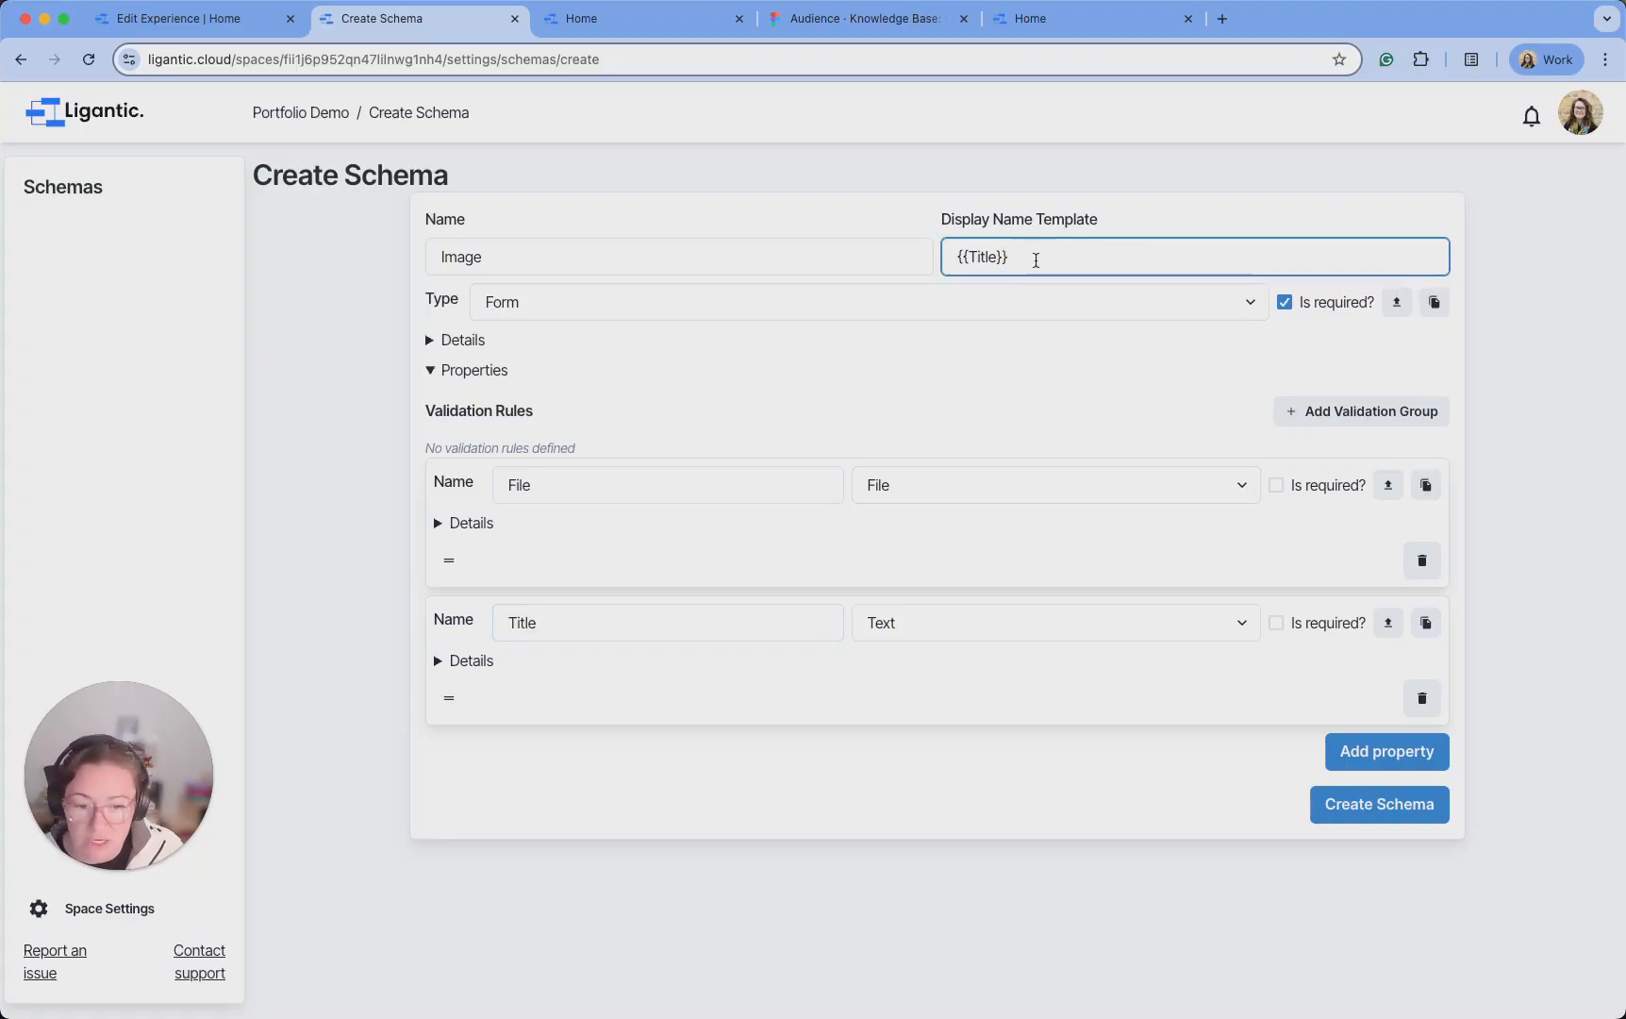
Create the Image schema and start a new record in its Images list
{"action": "left_click", "coordinate": [1402, 811]}
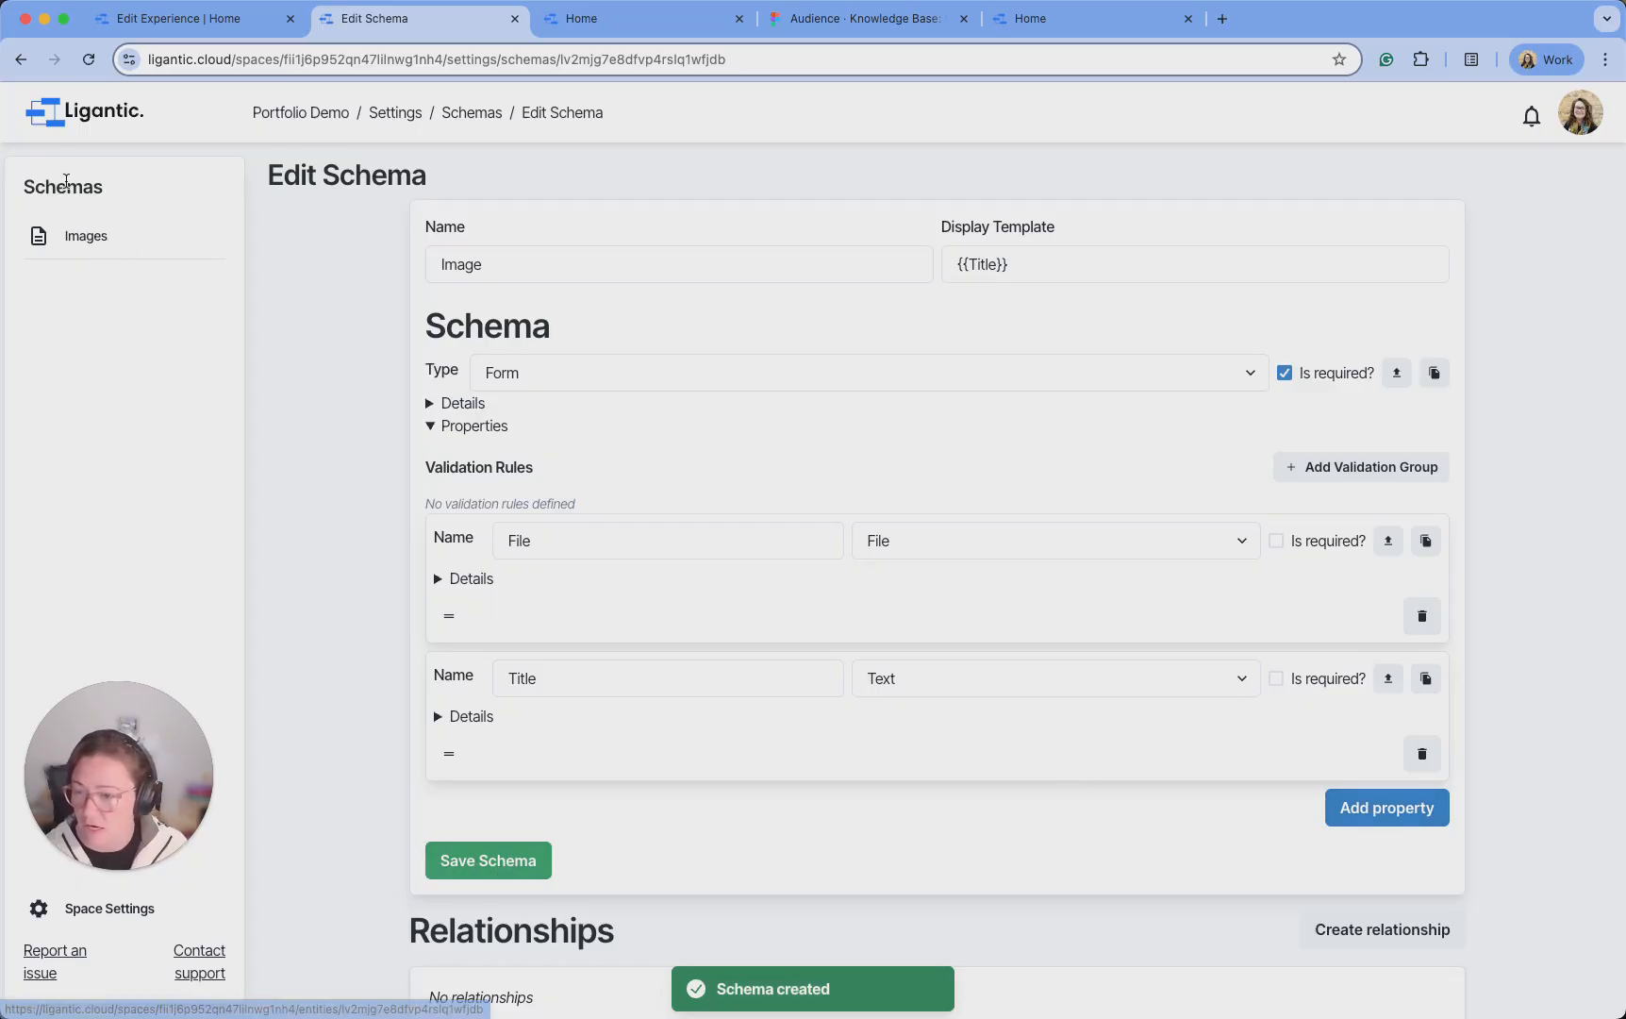
{"action": "left_click", "coordinate": [89, 238]}
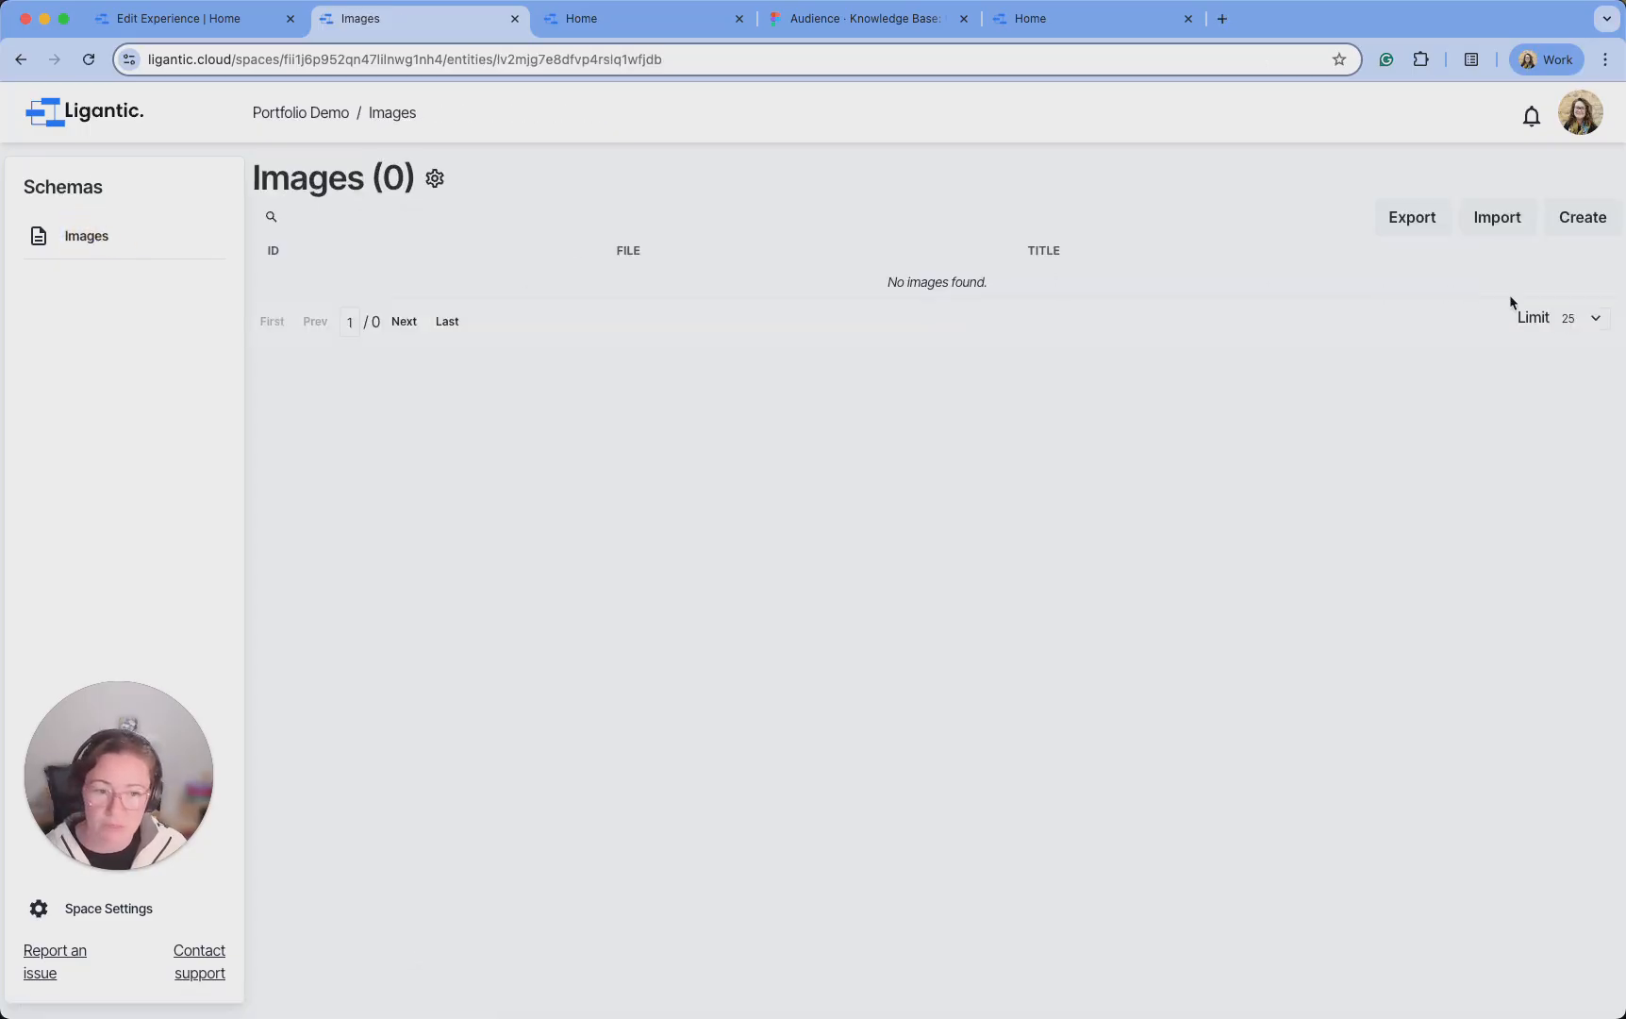
{"action": "left_click", "coordinate": [1582, 219]}
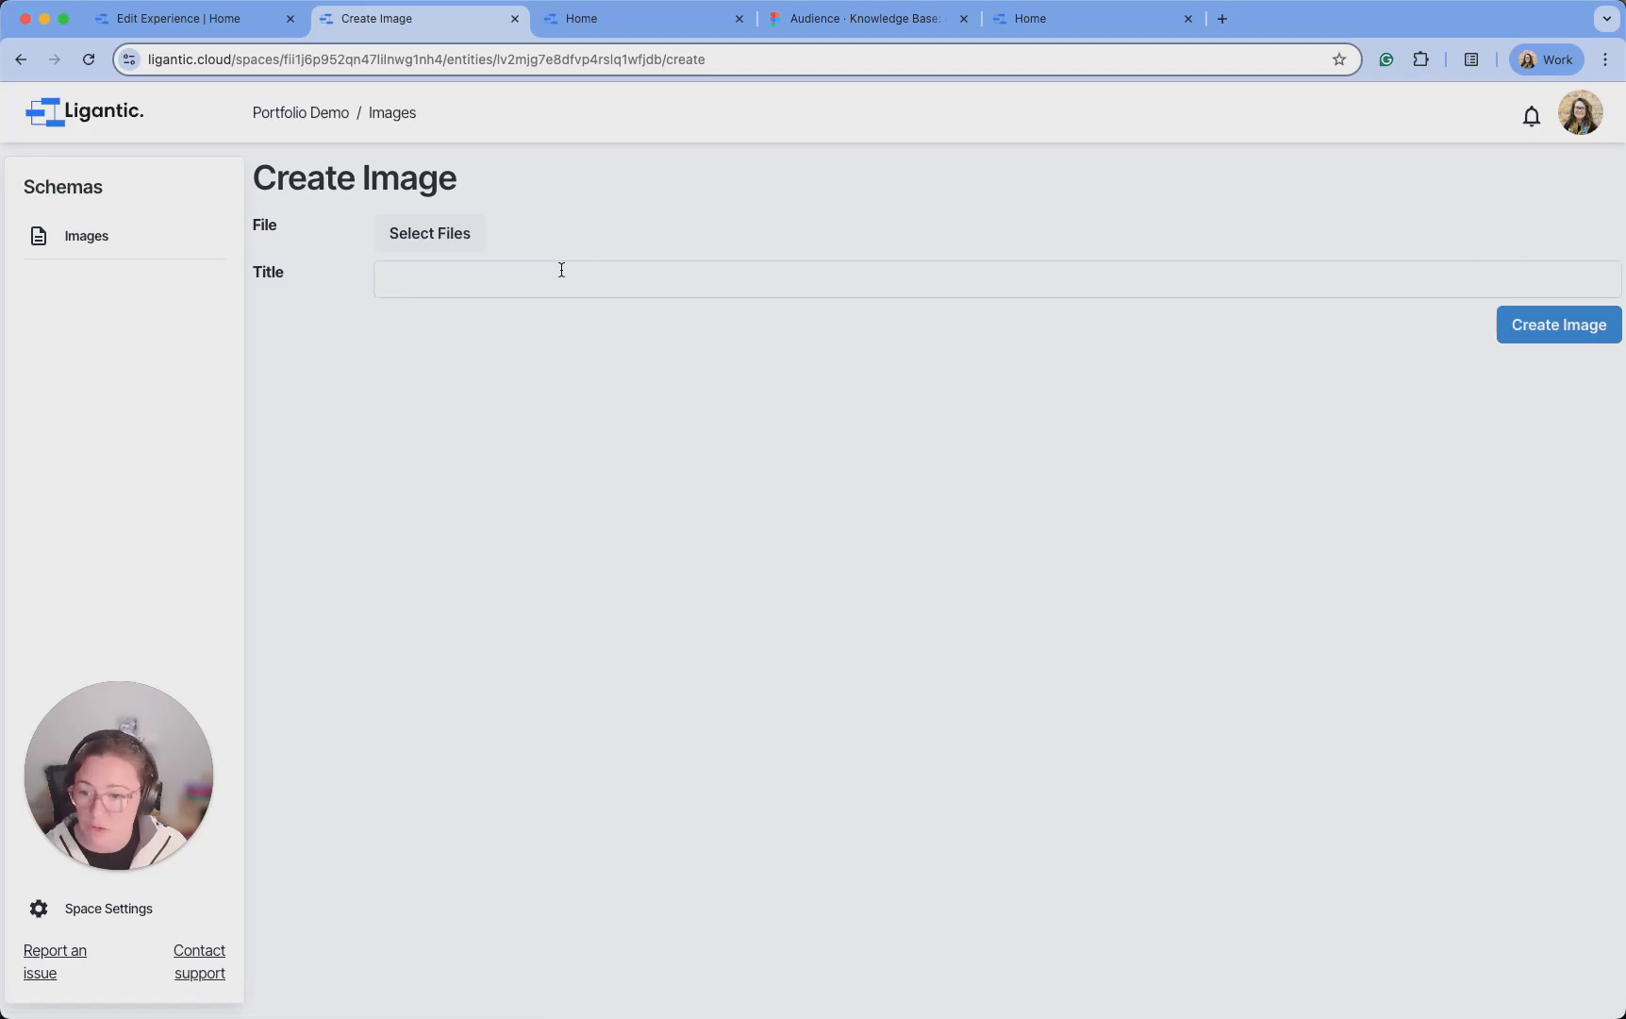
Upload logo.png to the new image record, title it Logo, and create and save it
{"action": "left_click", "coordinate": [449, 236]}
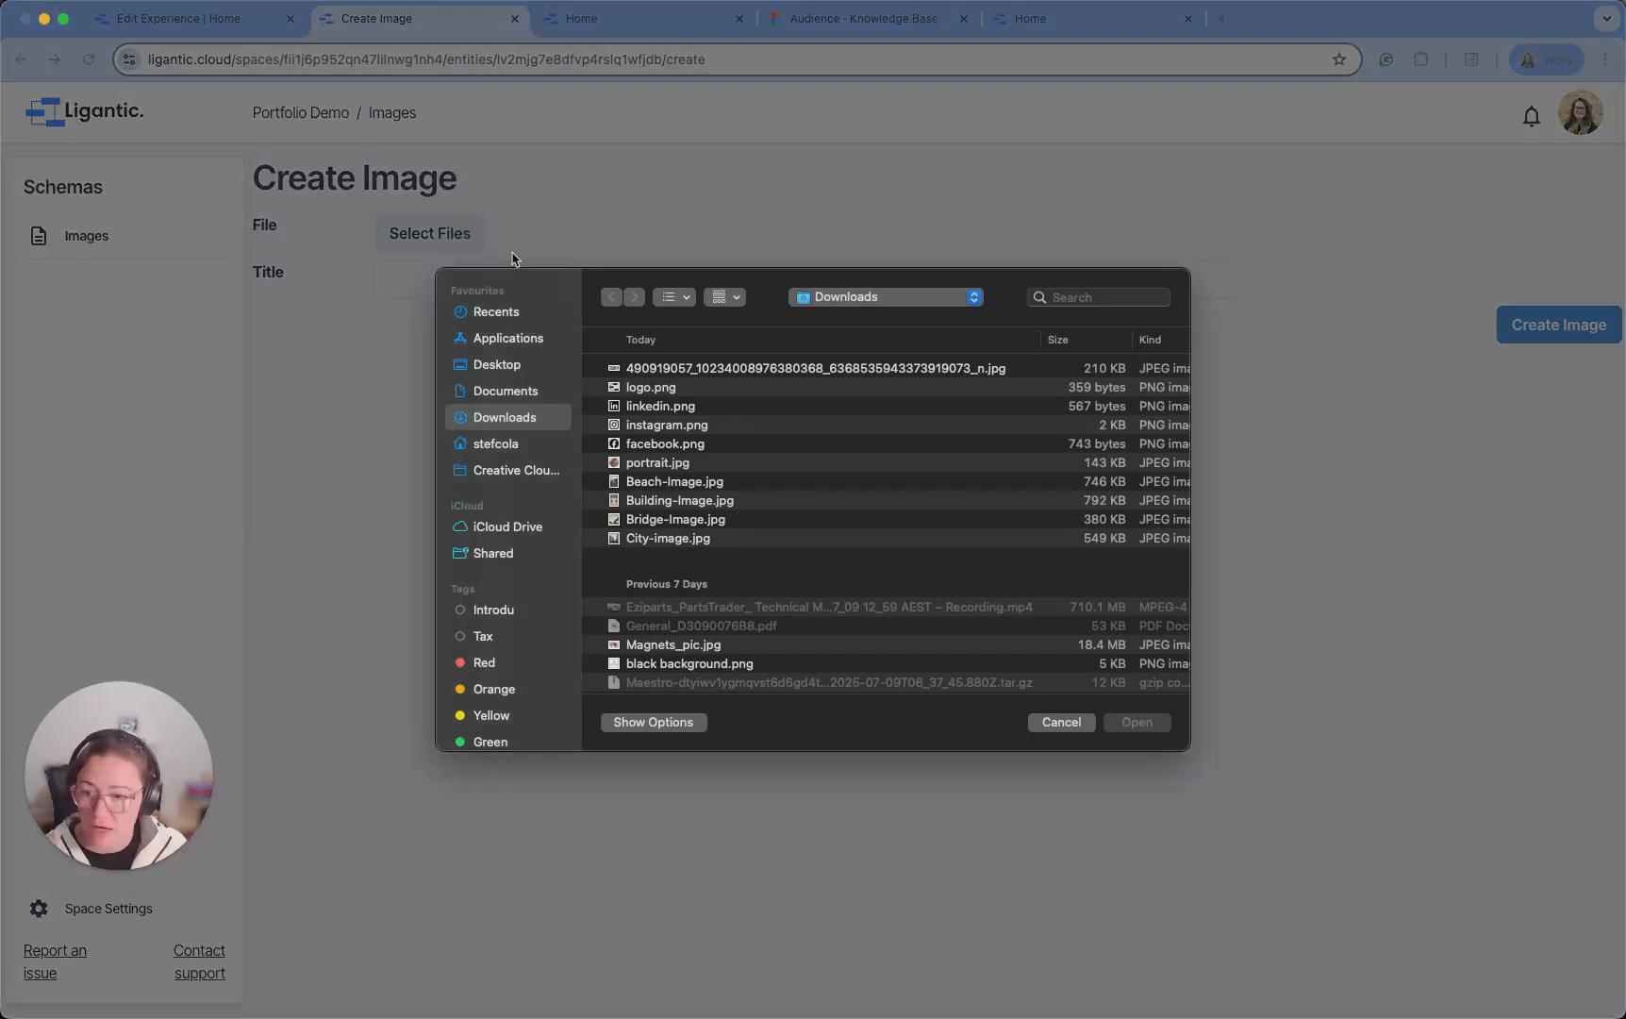
{"action": "left_click", "coordinate": [729, 388]}
{"action": "left_click", "coordinate": [1143, 719]}
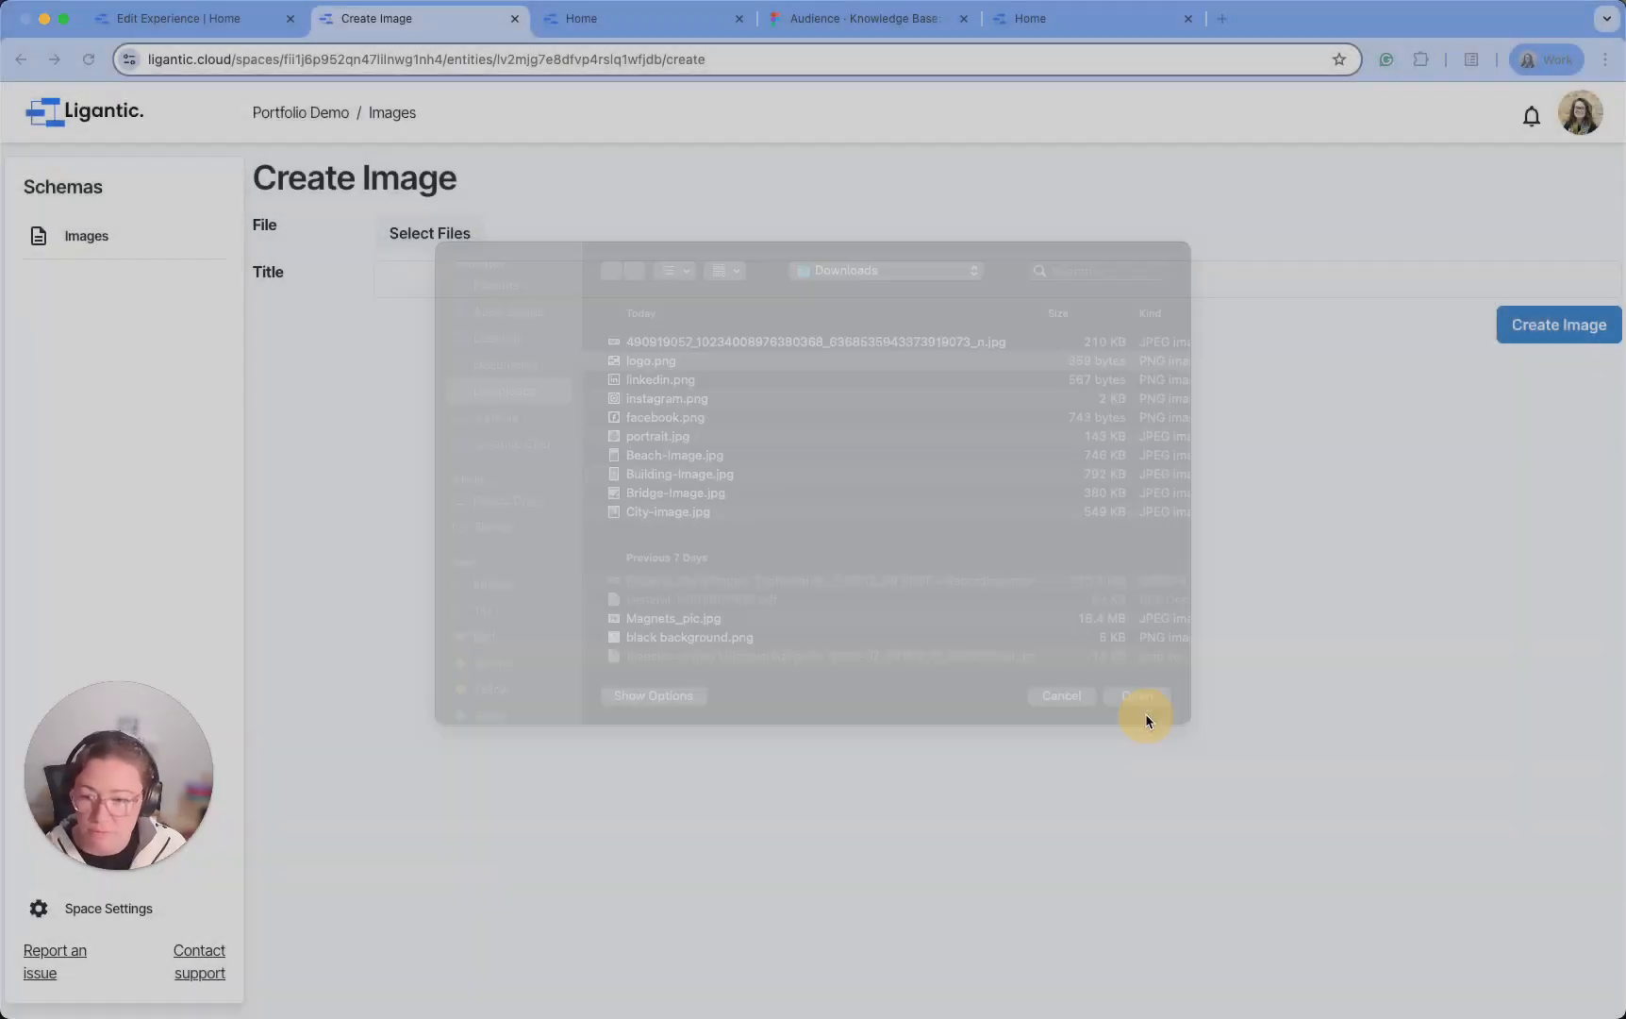
{"action": "left_click", "coordinate": [438, 333]}
{"action": "type", "text": "Logo"}
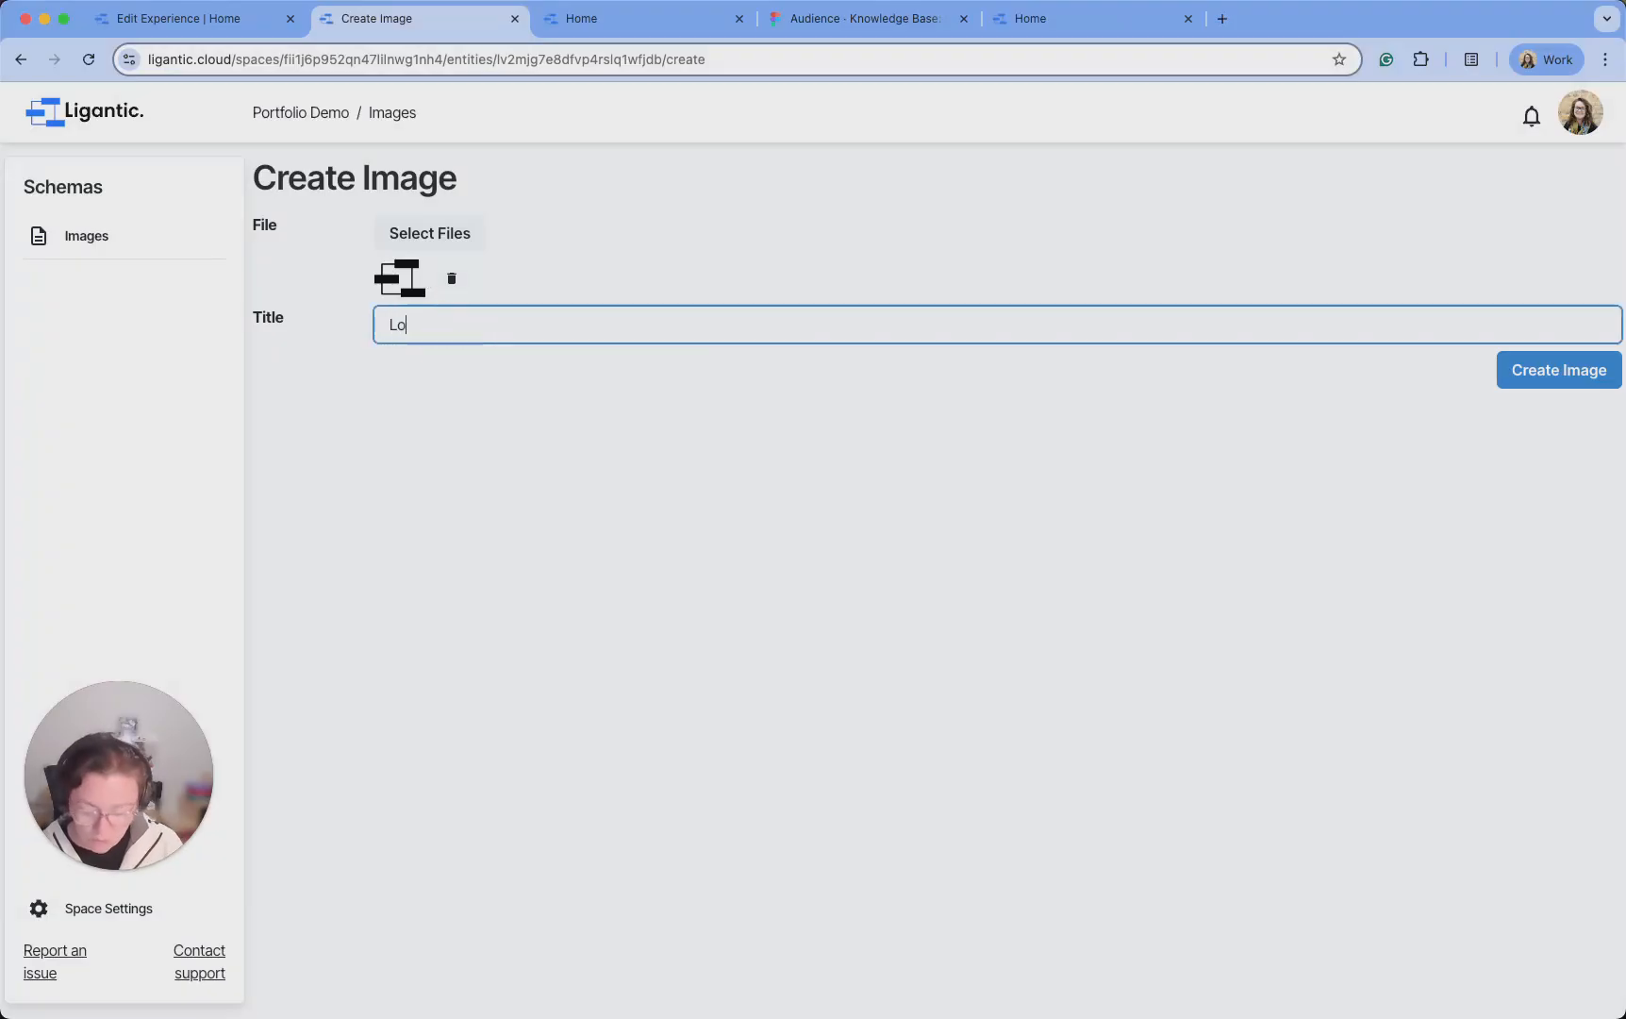
{"action": "left_click", "coordinate": [1508, 364]}
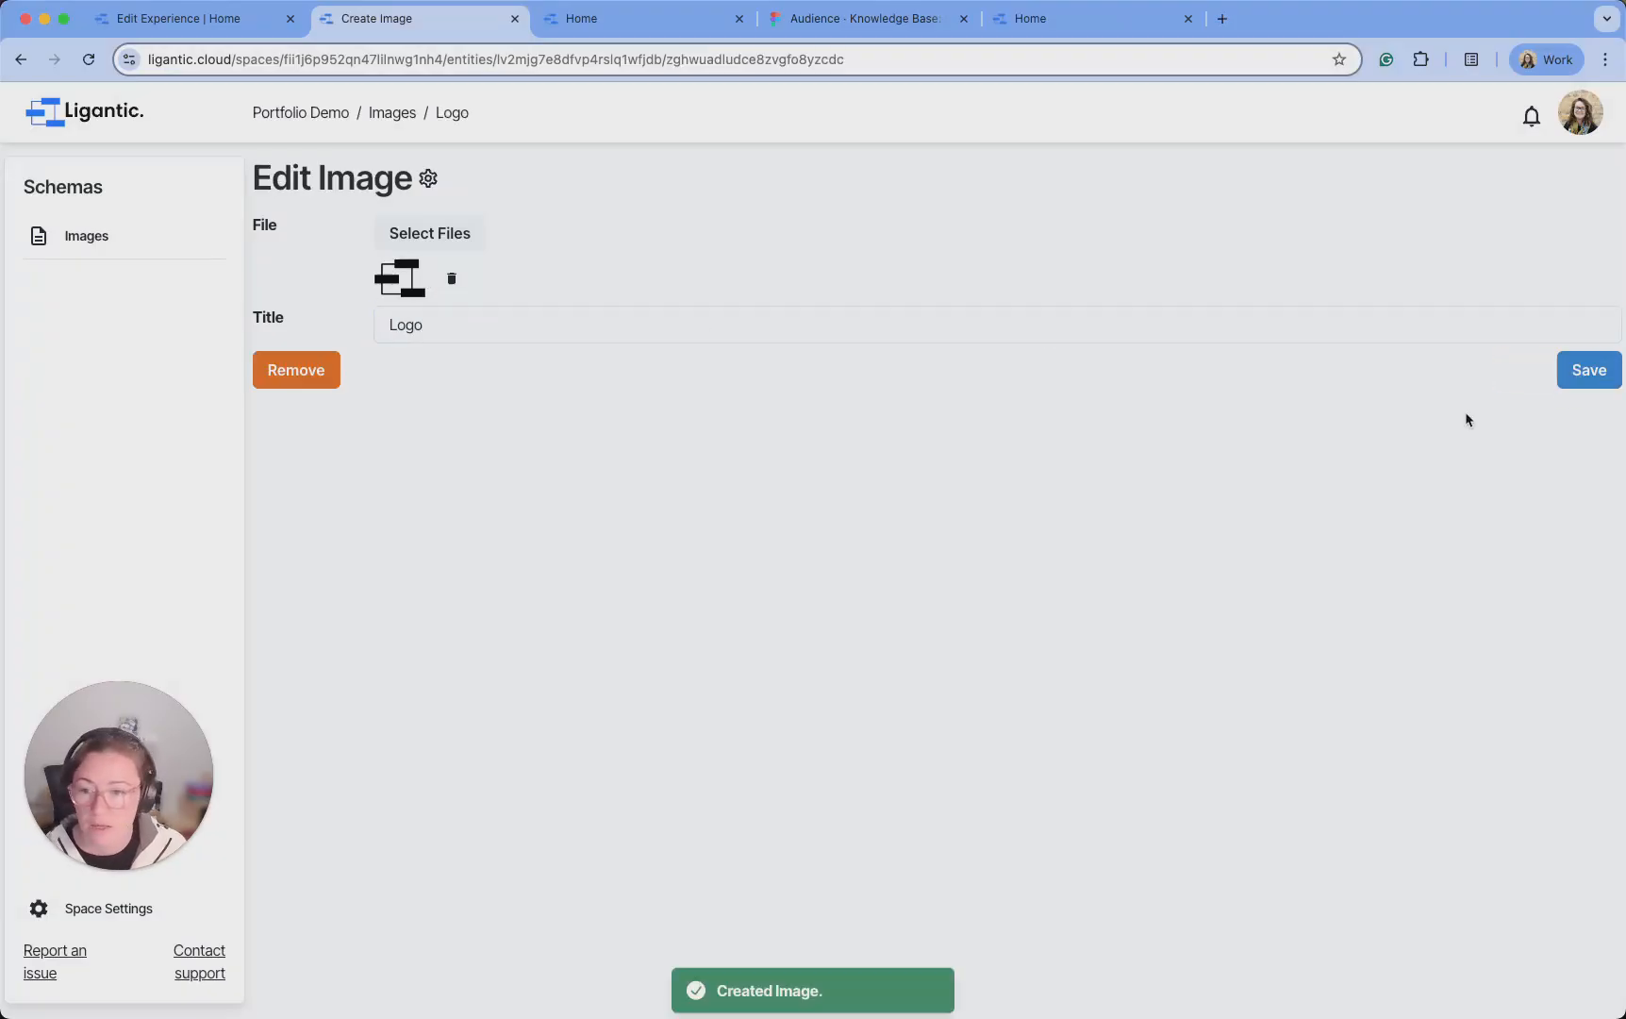
{"action": "left_click", "coordinate": [1571, 374]}
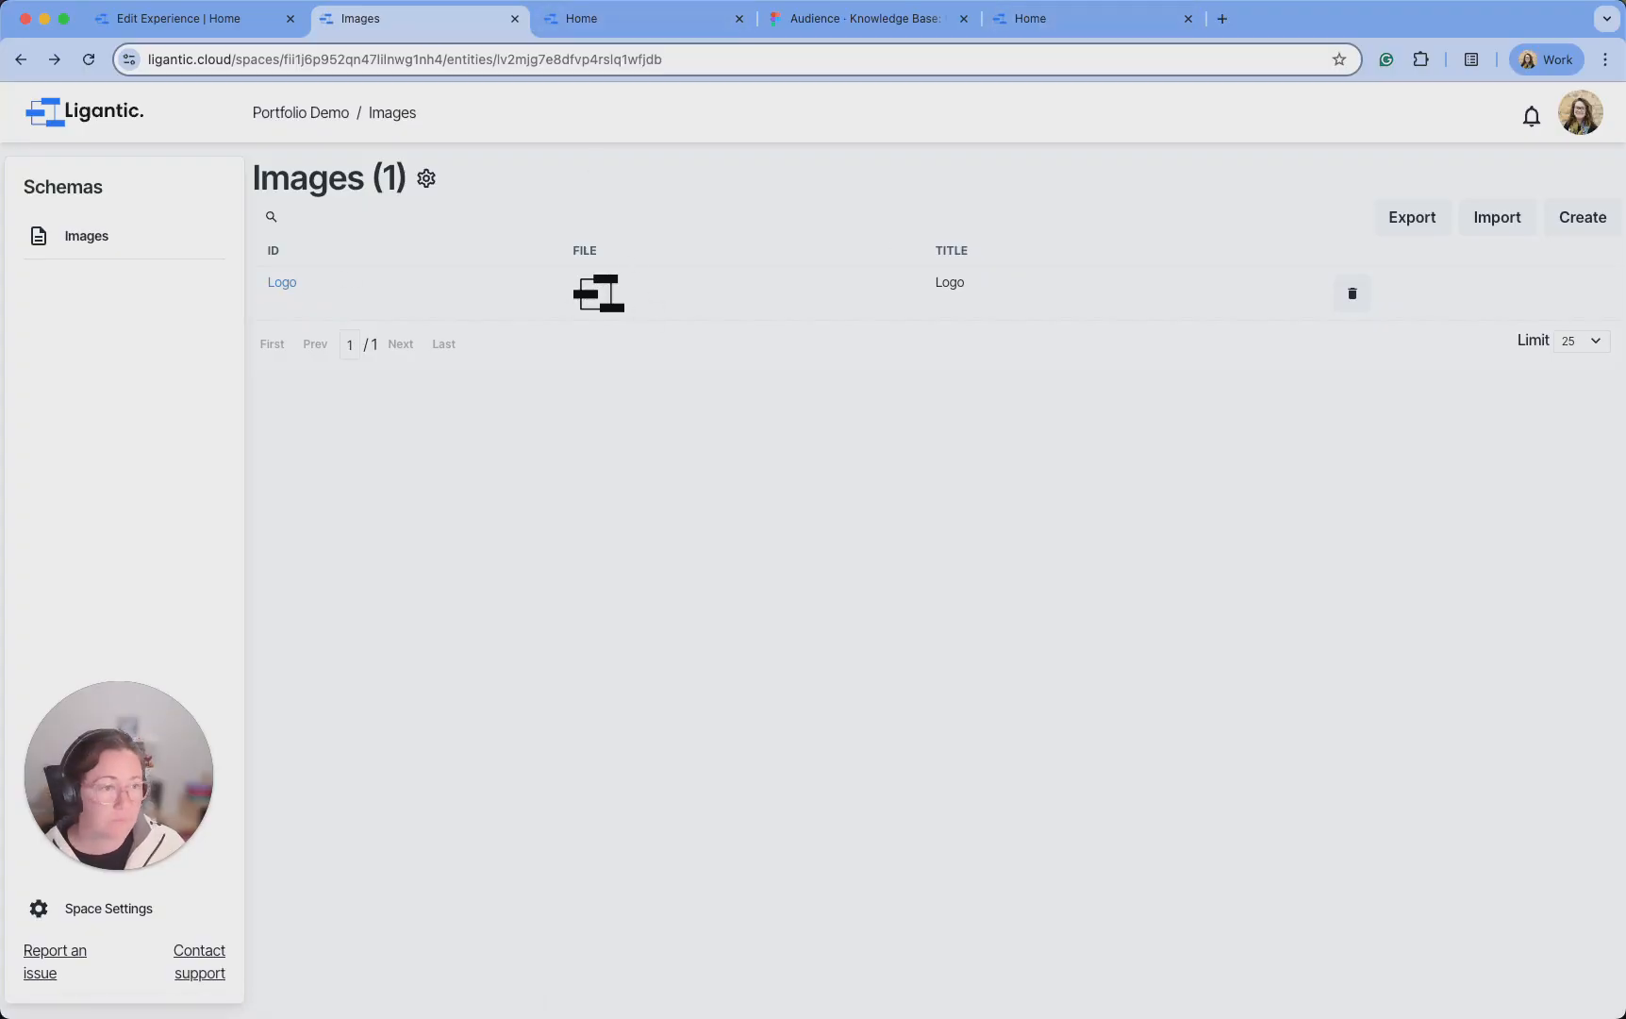
Create and save an image record titled Photographer using the file Rectangle 284.jpg
{"action": "left_click", "coordinate": [1598, 227]}
{"action": "left_click", "coordinate": [429, 236]}
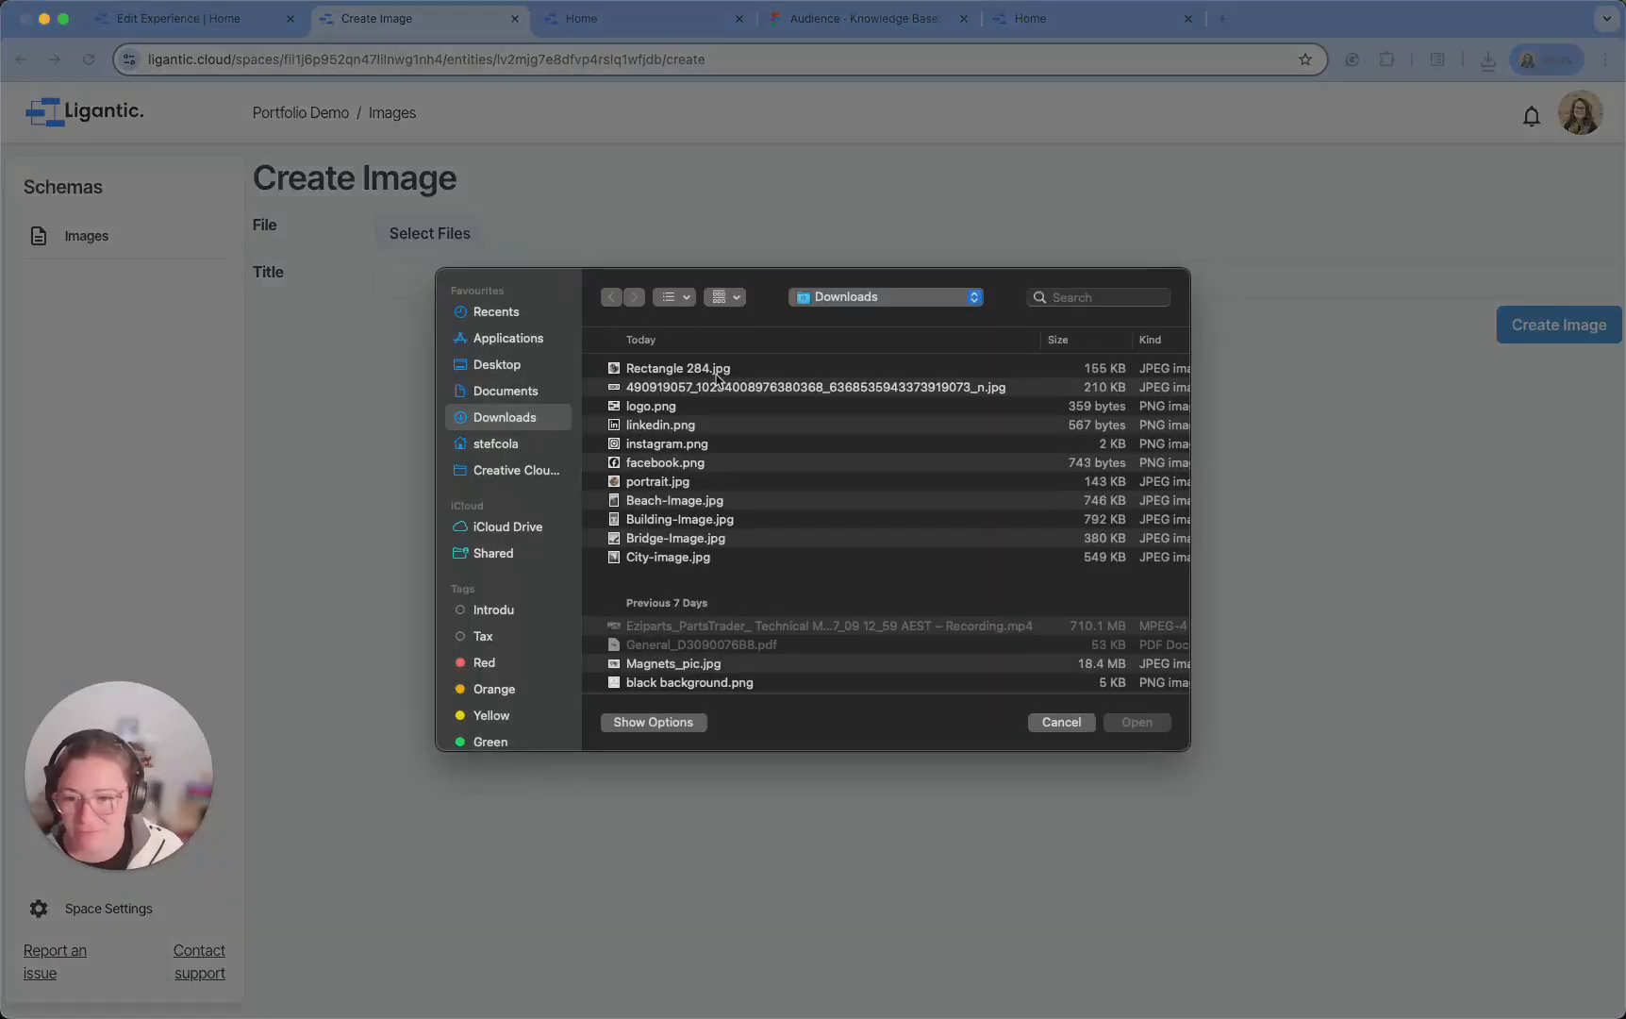
{"action": "left_click", "coordinate": [703, 369]}
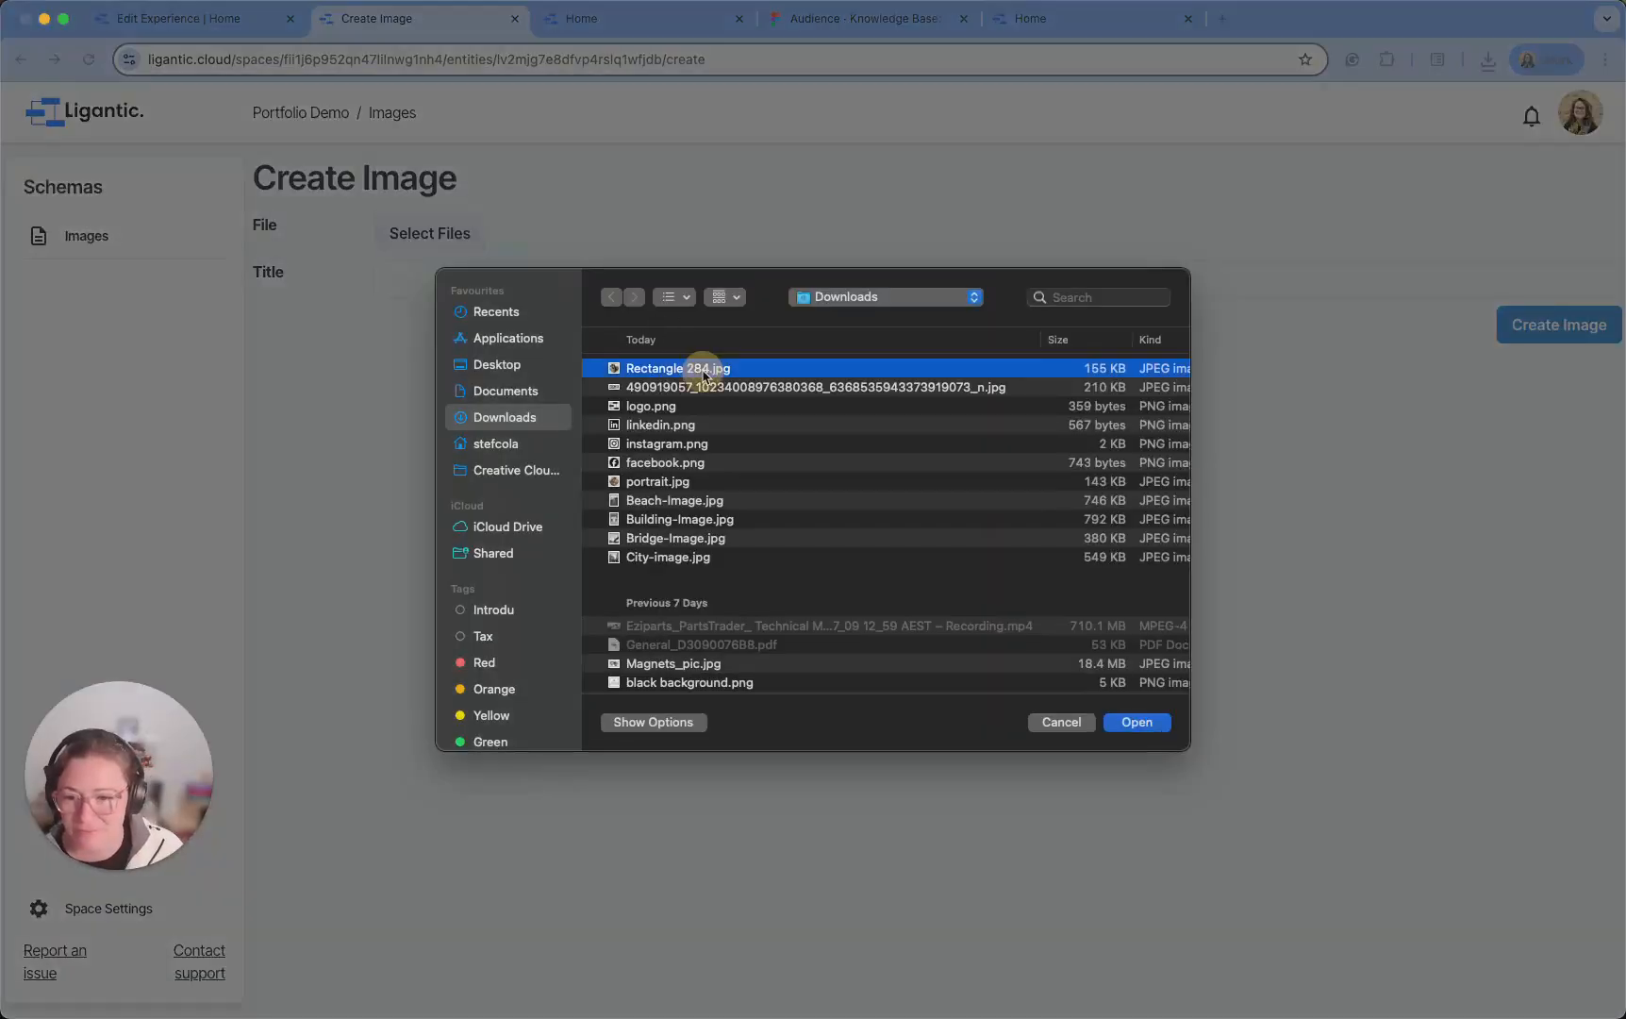
{"action": "left_click", "coordinate": [1137, 722]}
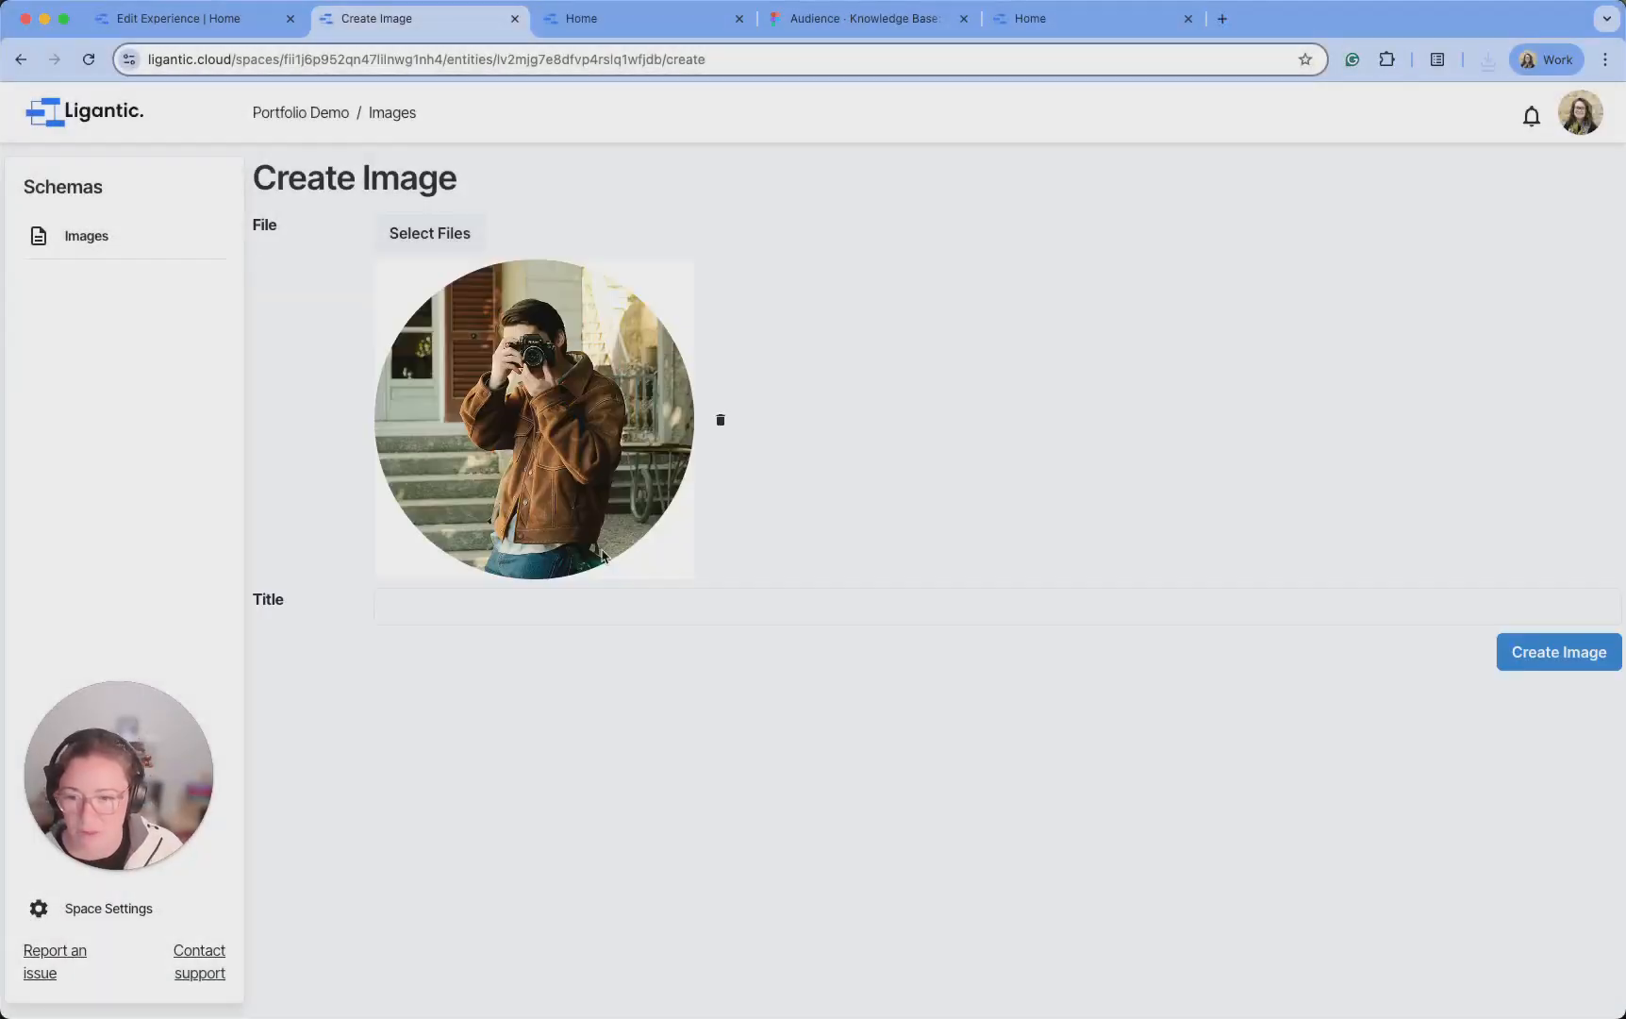
{"action": "left_click", "coordinate": [577, 604]}
{"action": "type", "text": "Photographer"}
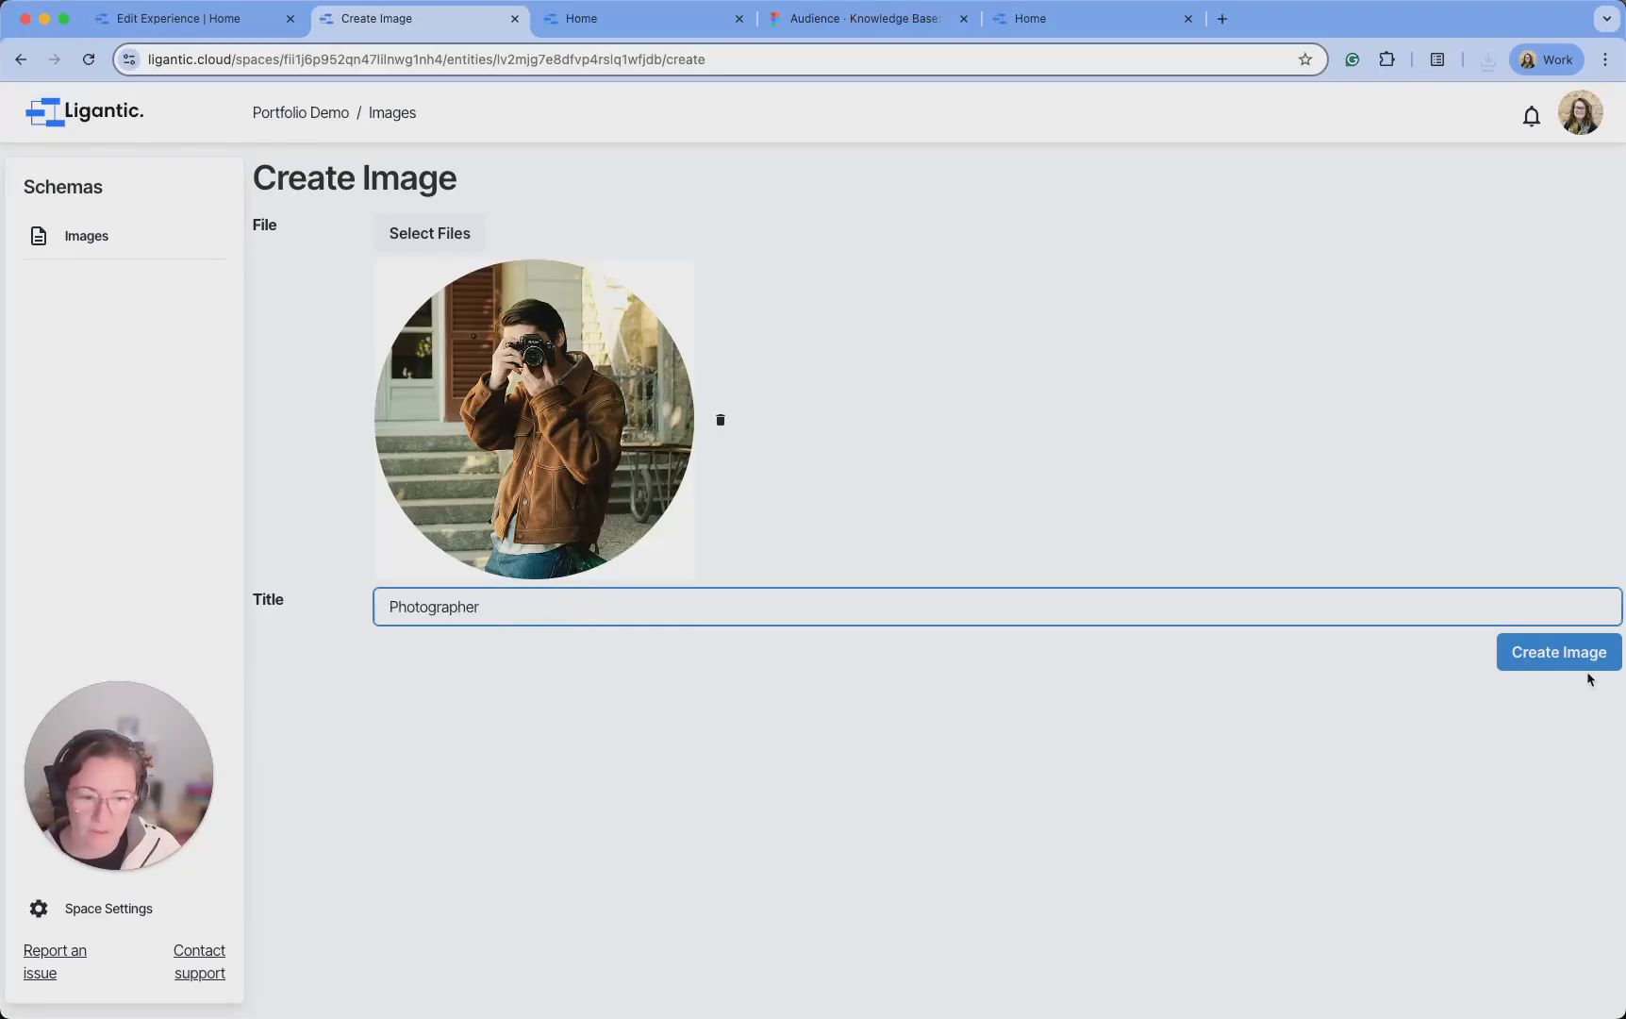
{"action": "left_click", "coordinate": [1585, 659]}
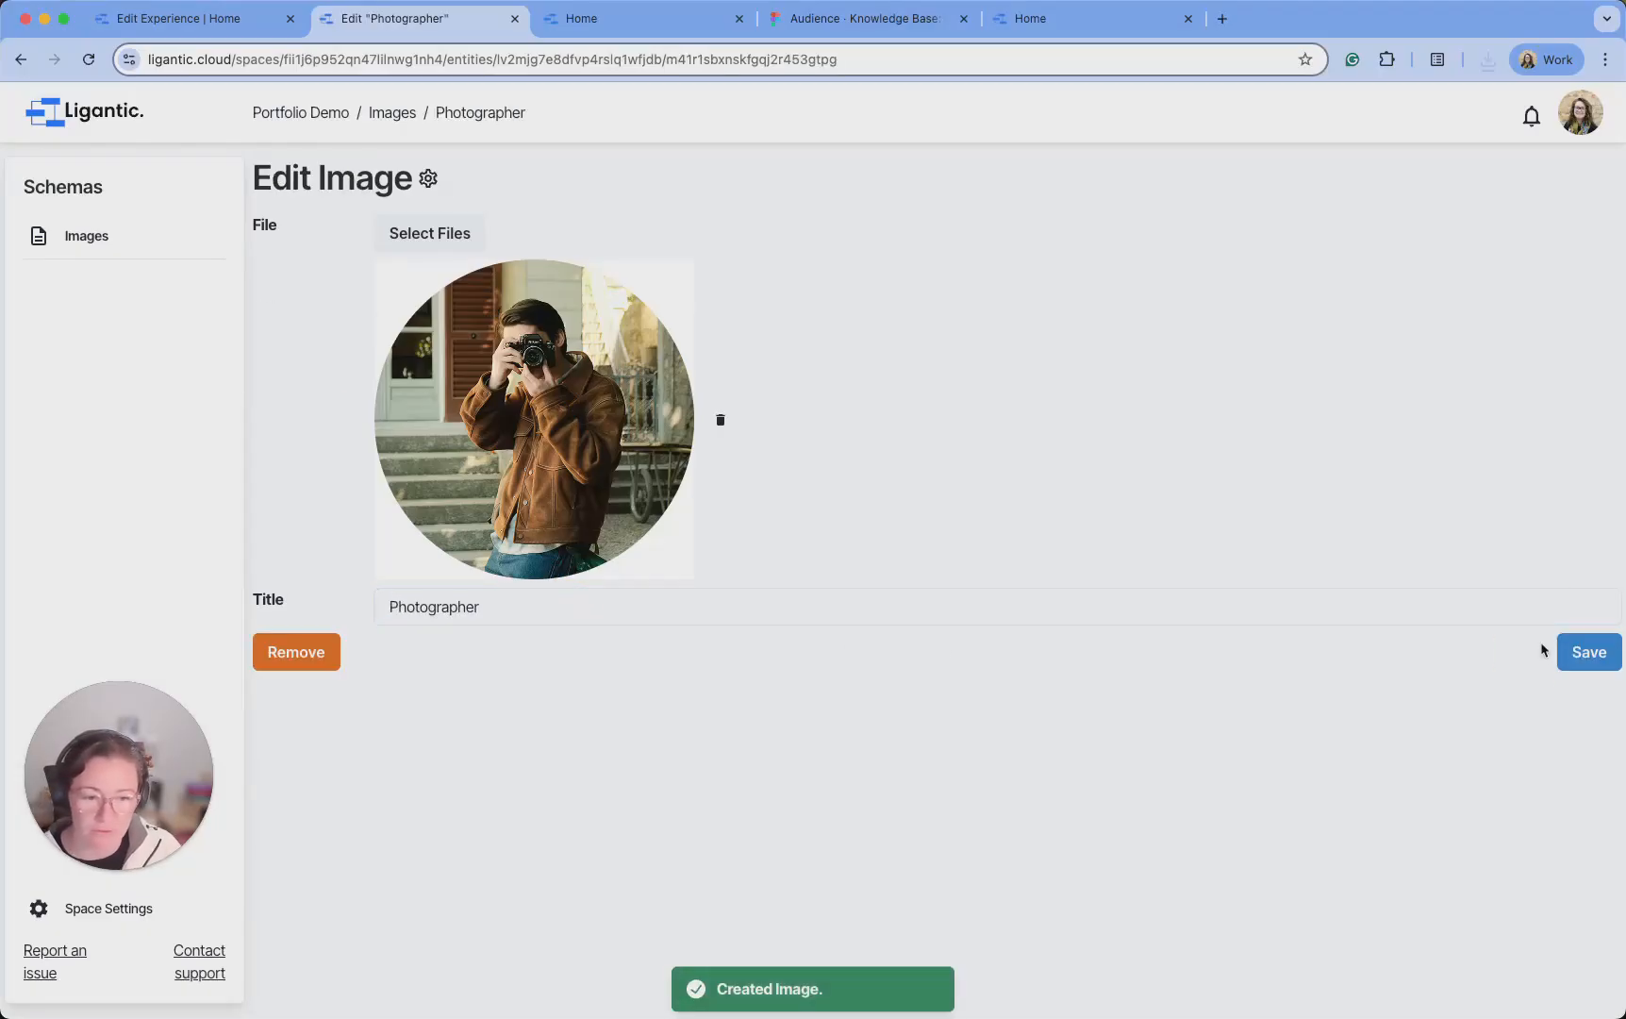
{"action": "left_click", "coordinate": [1591, 656]}
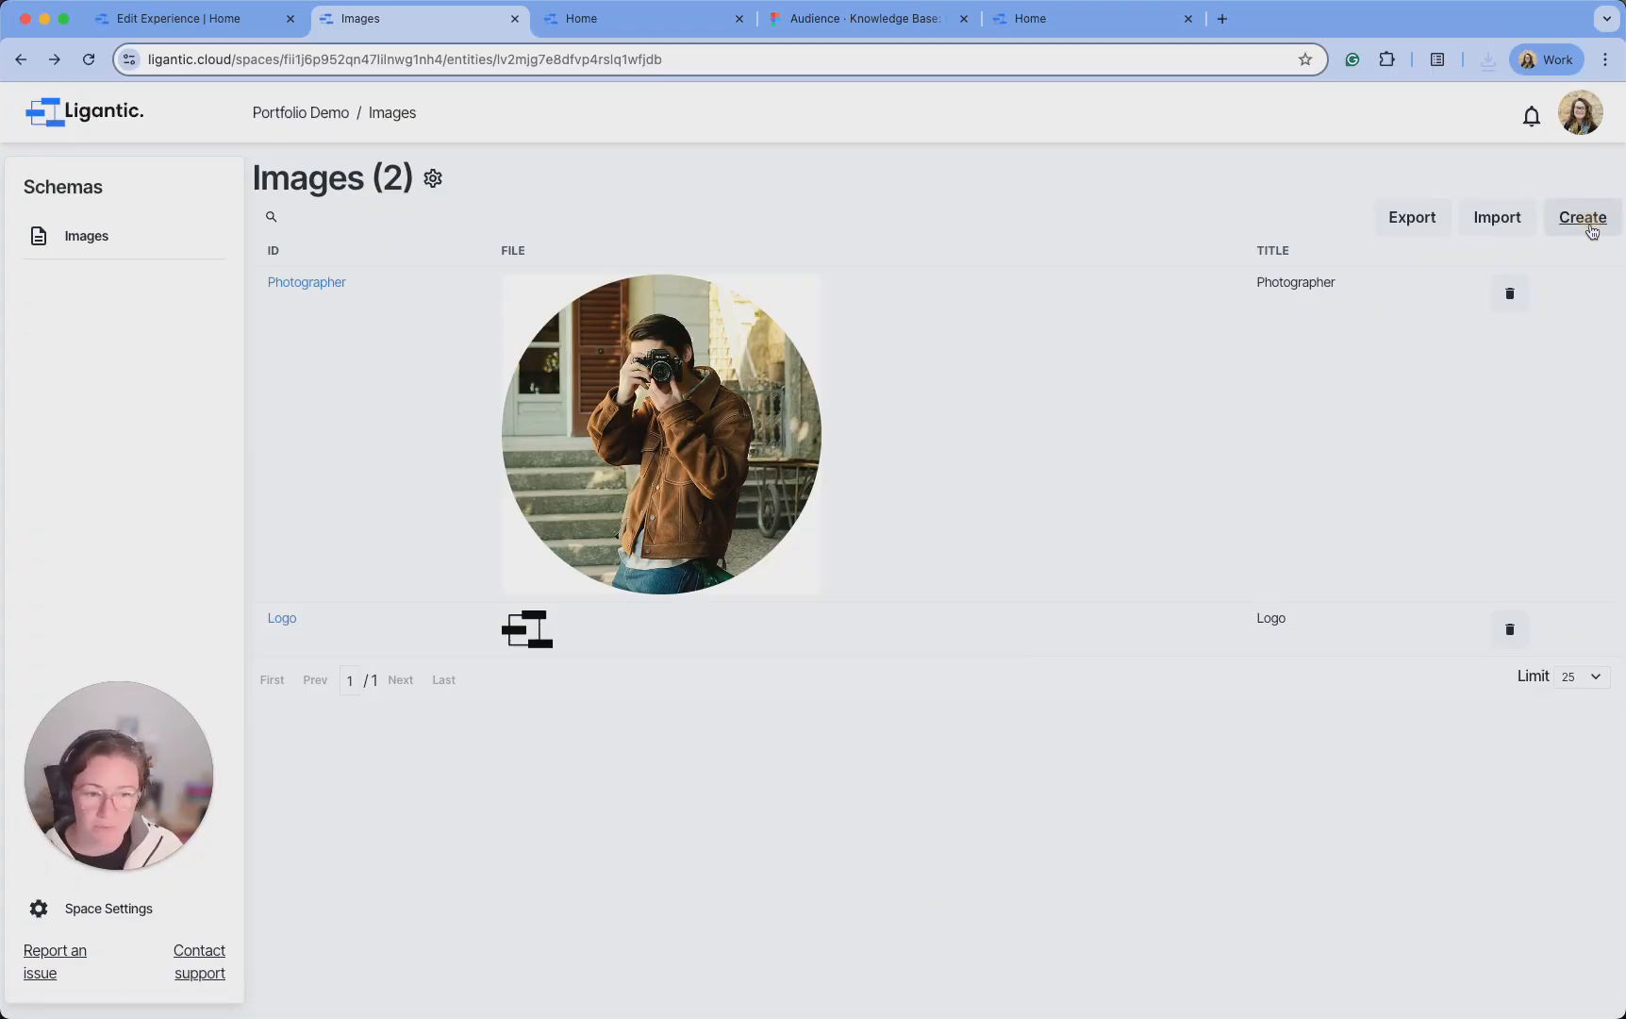
Create an image record titled LinkedIn using the file linkedin.png
{"action": "left_click", "coordinate": [1578, 219]}
{"action": "left_click", "coordinate": [460, 248]}
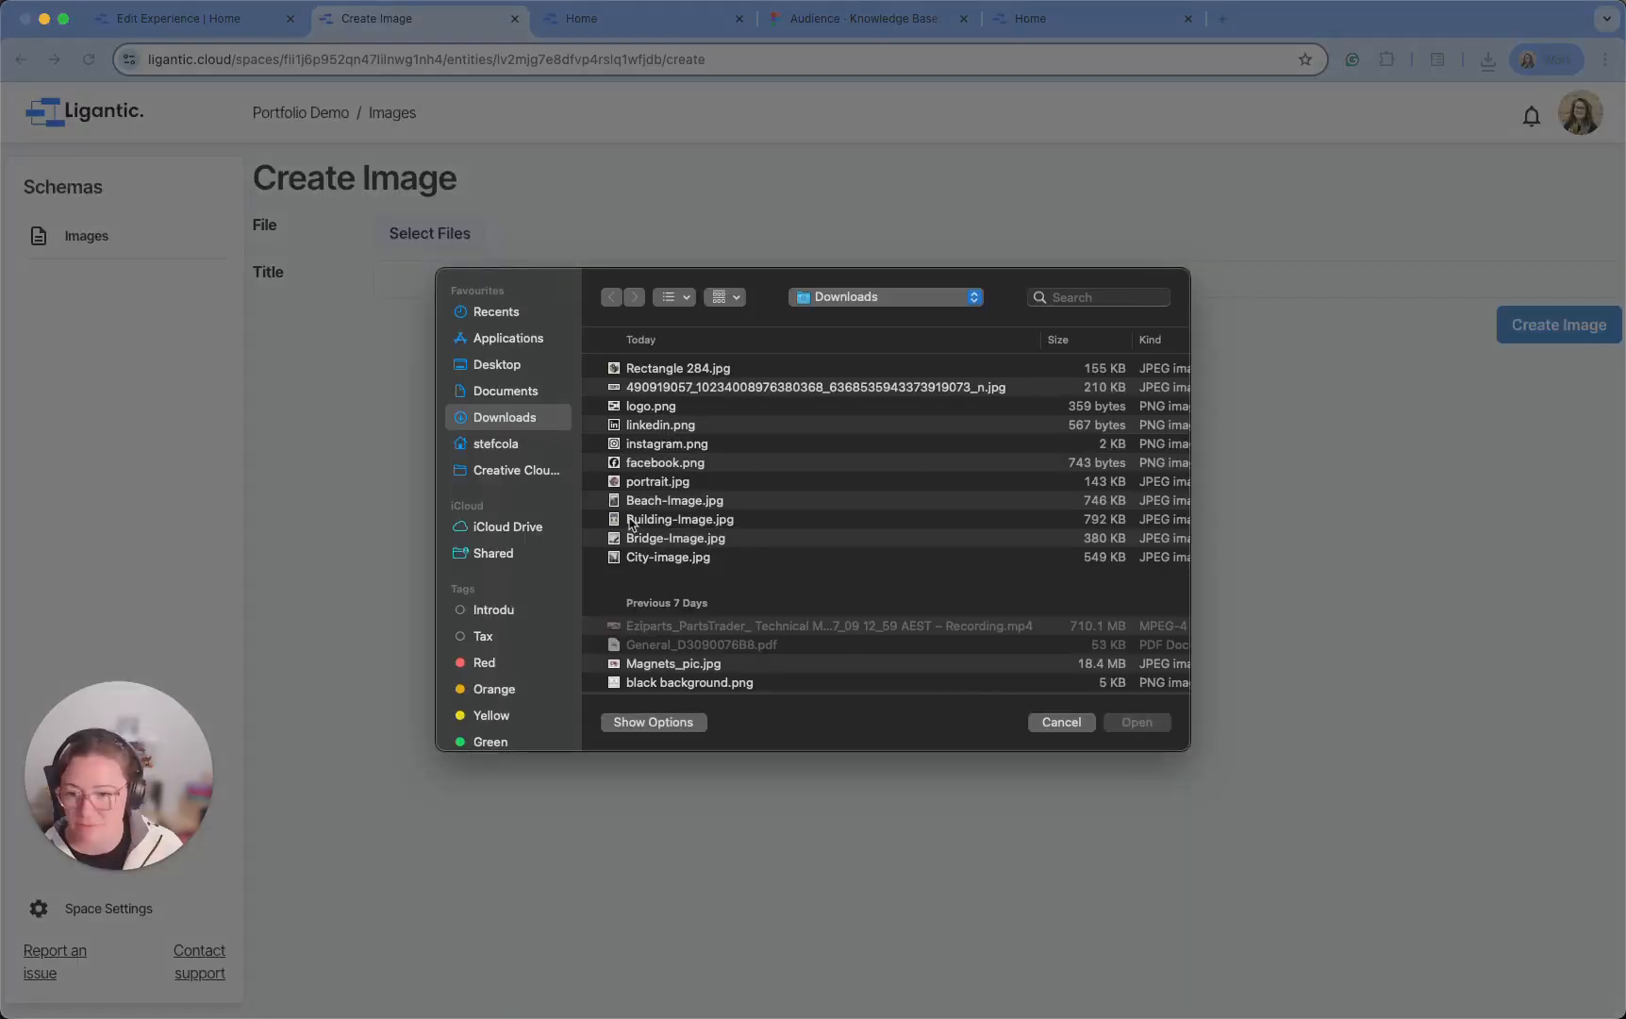
{"action": "left_click", "coordinate": [676, 424]}
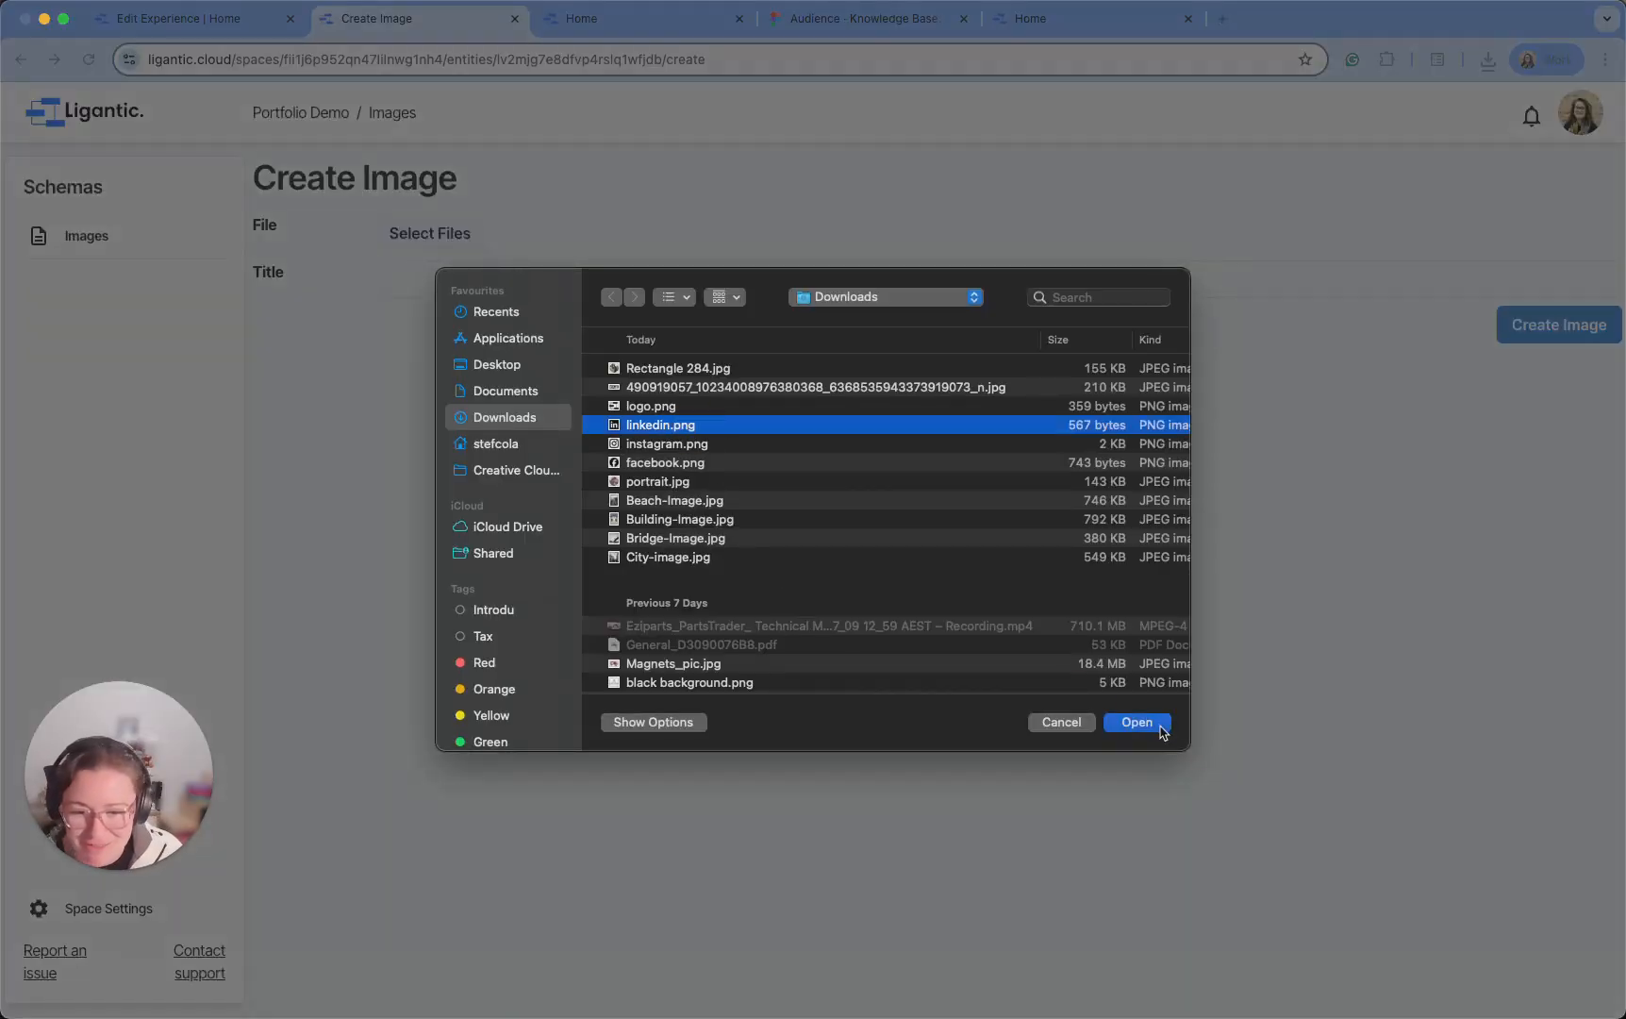
{"action": "left_click", "coordinate": [1160, 726]}
{"action": "left_click", "coordinate": [563, 335]}
{"action": "type", "text": "LinkedIn"}
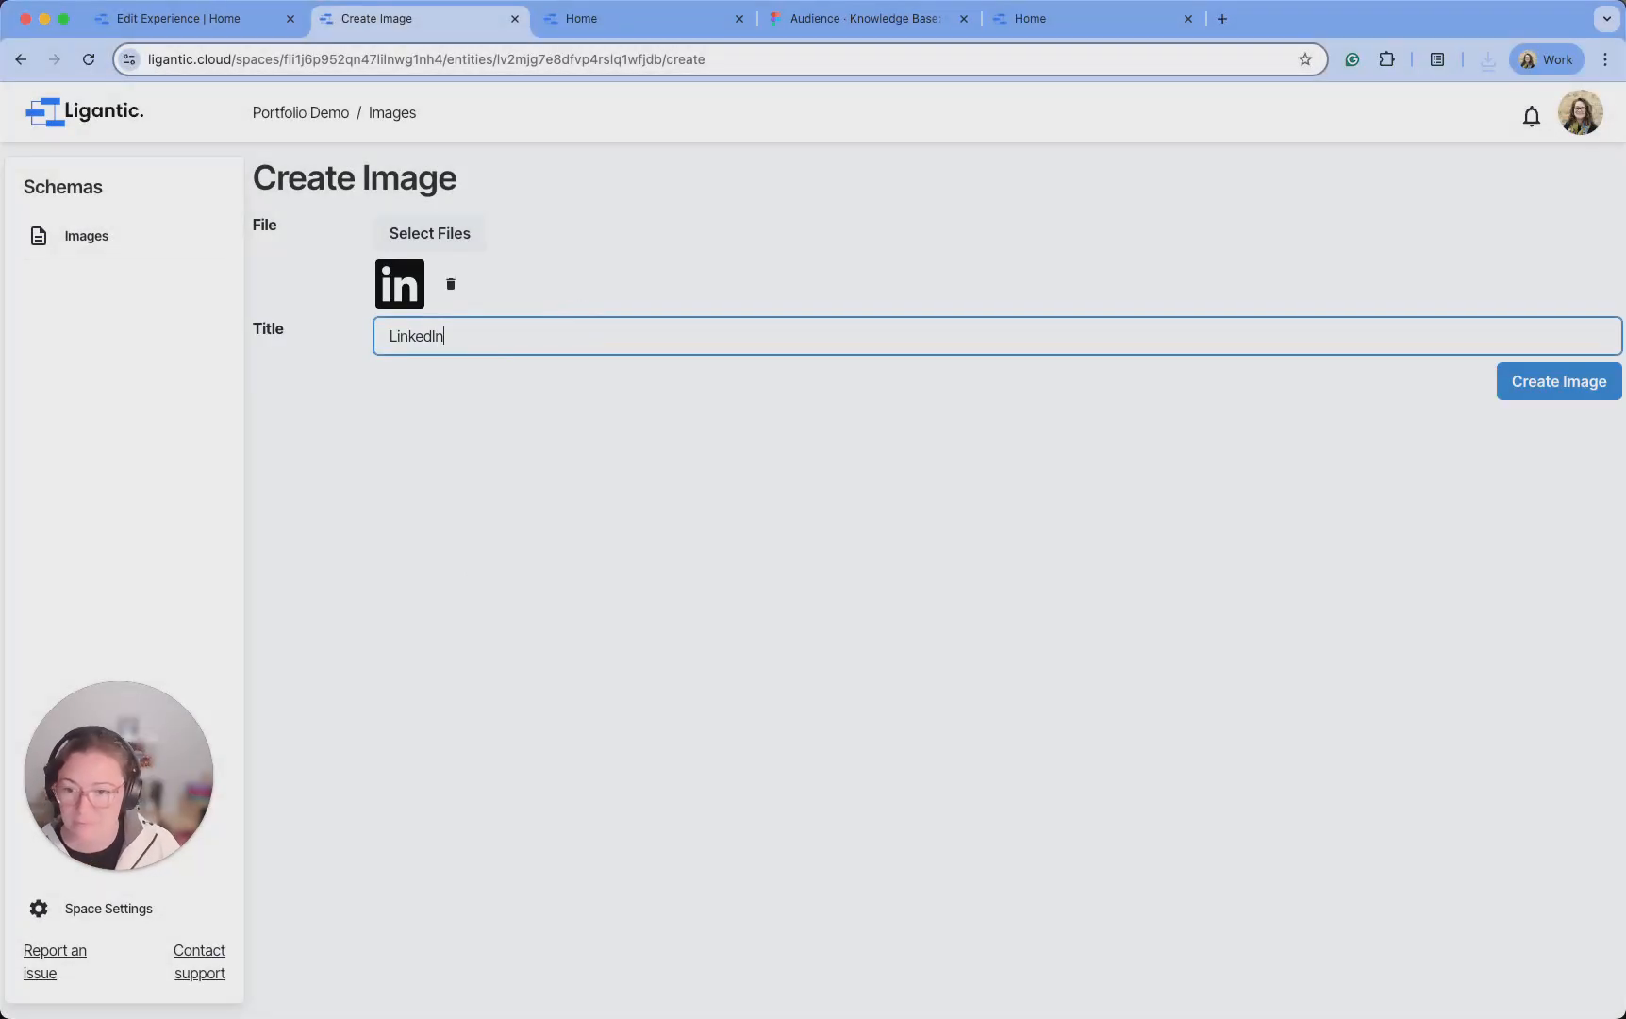
{"action": "left_click", "coordinate": [1559, 381]}
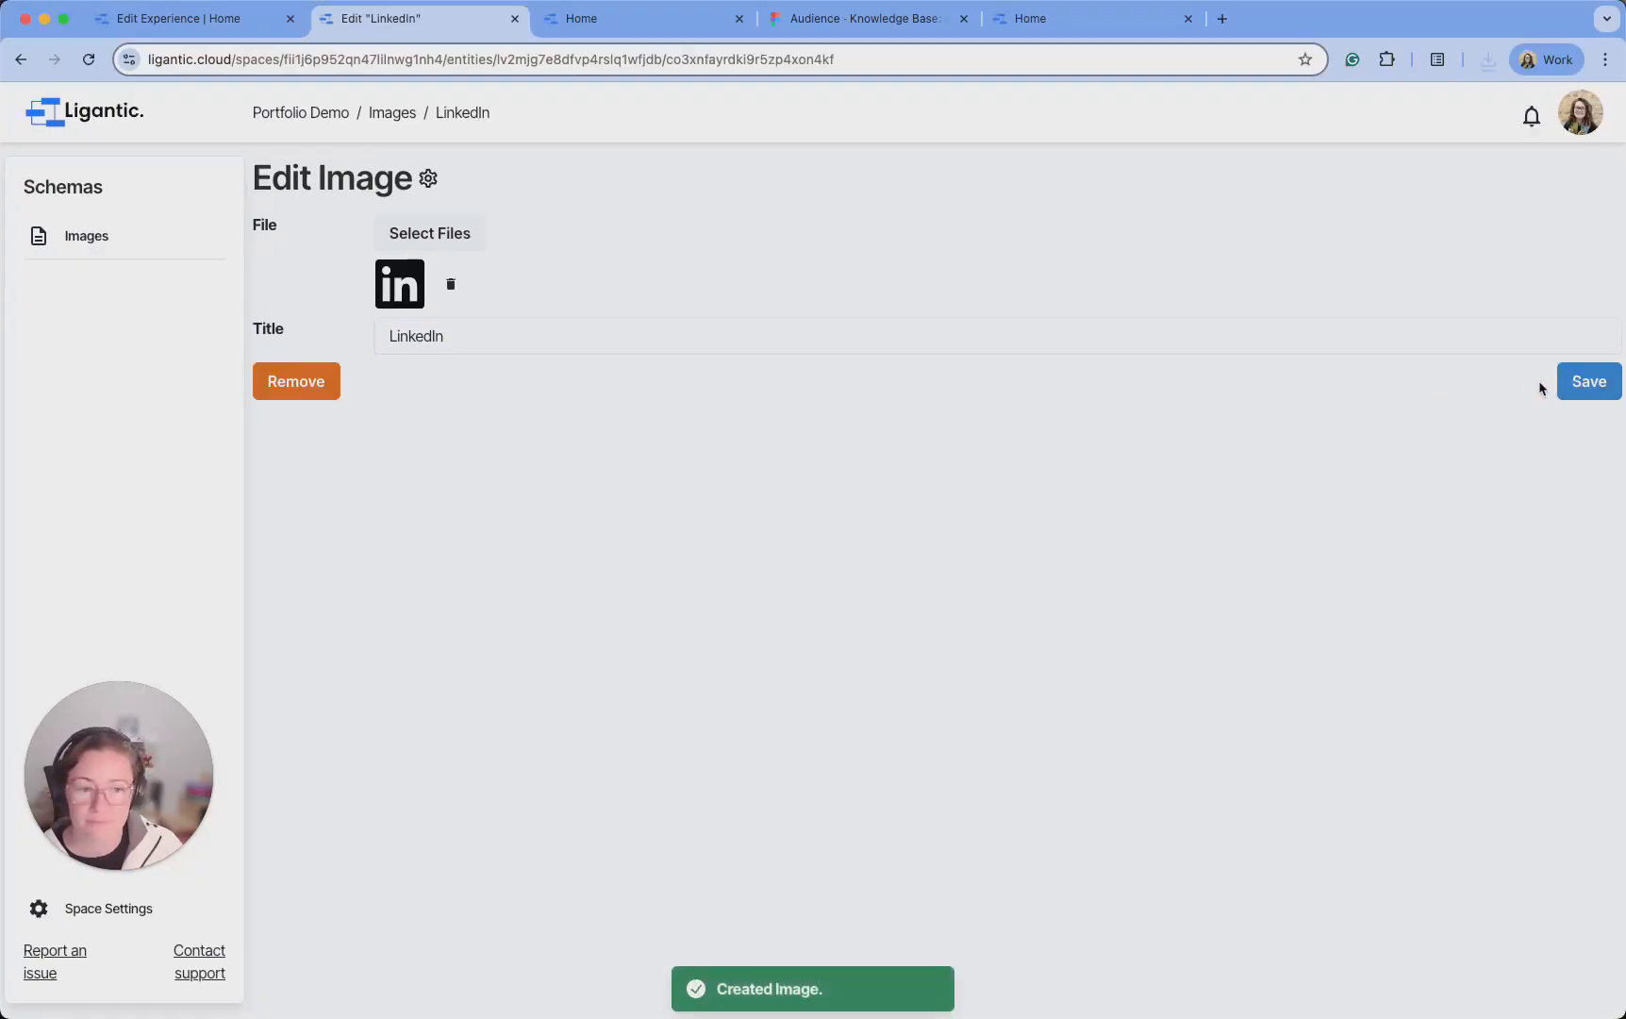
Create and save an image record titled Instagram using the file instagram.png
{"action": "left_click", "coordinate": [1580, 219]}
{"action": "left_click", "coordinate": [701, 281]}
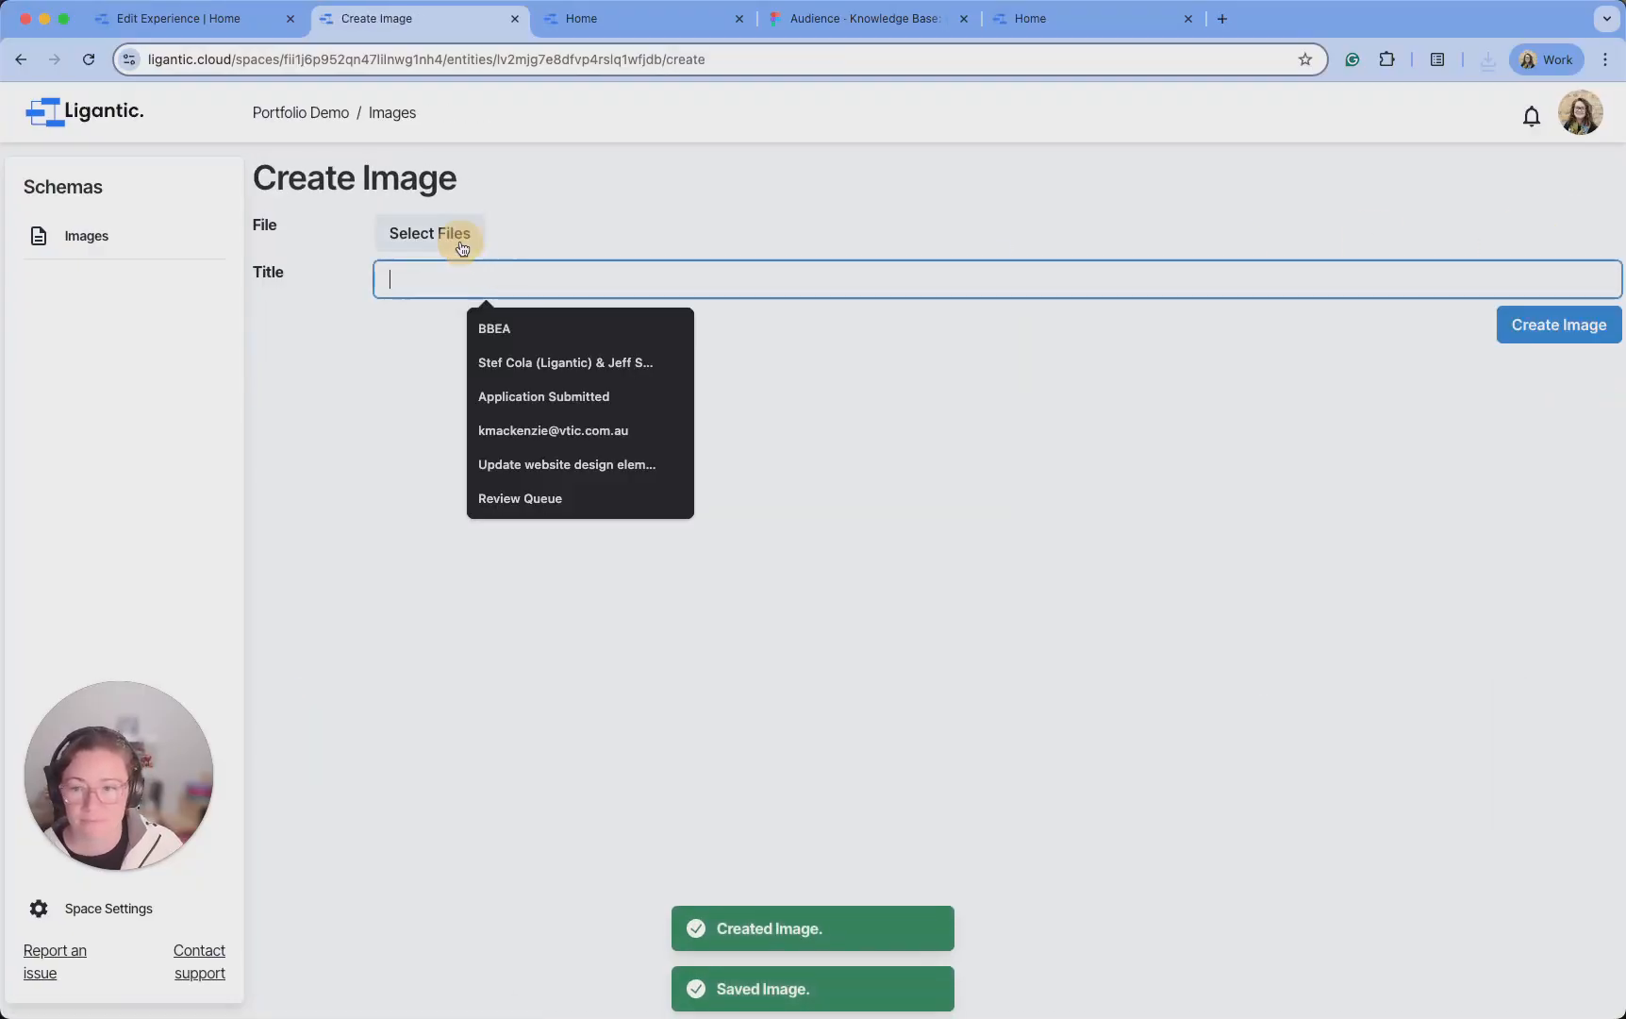
{"action": "left_click", "coordinate": [474, 245]}
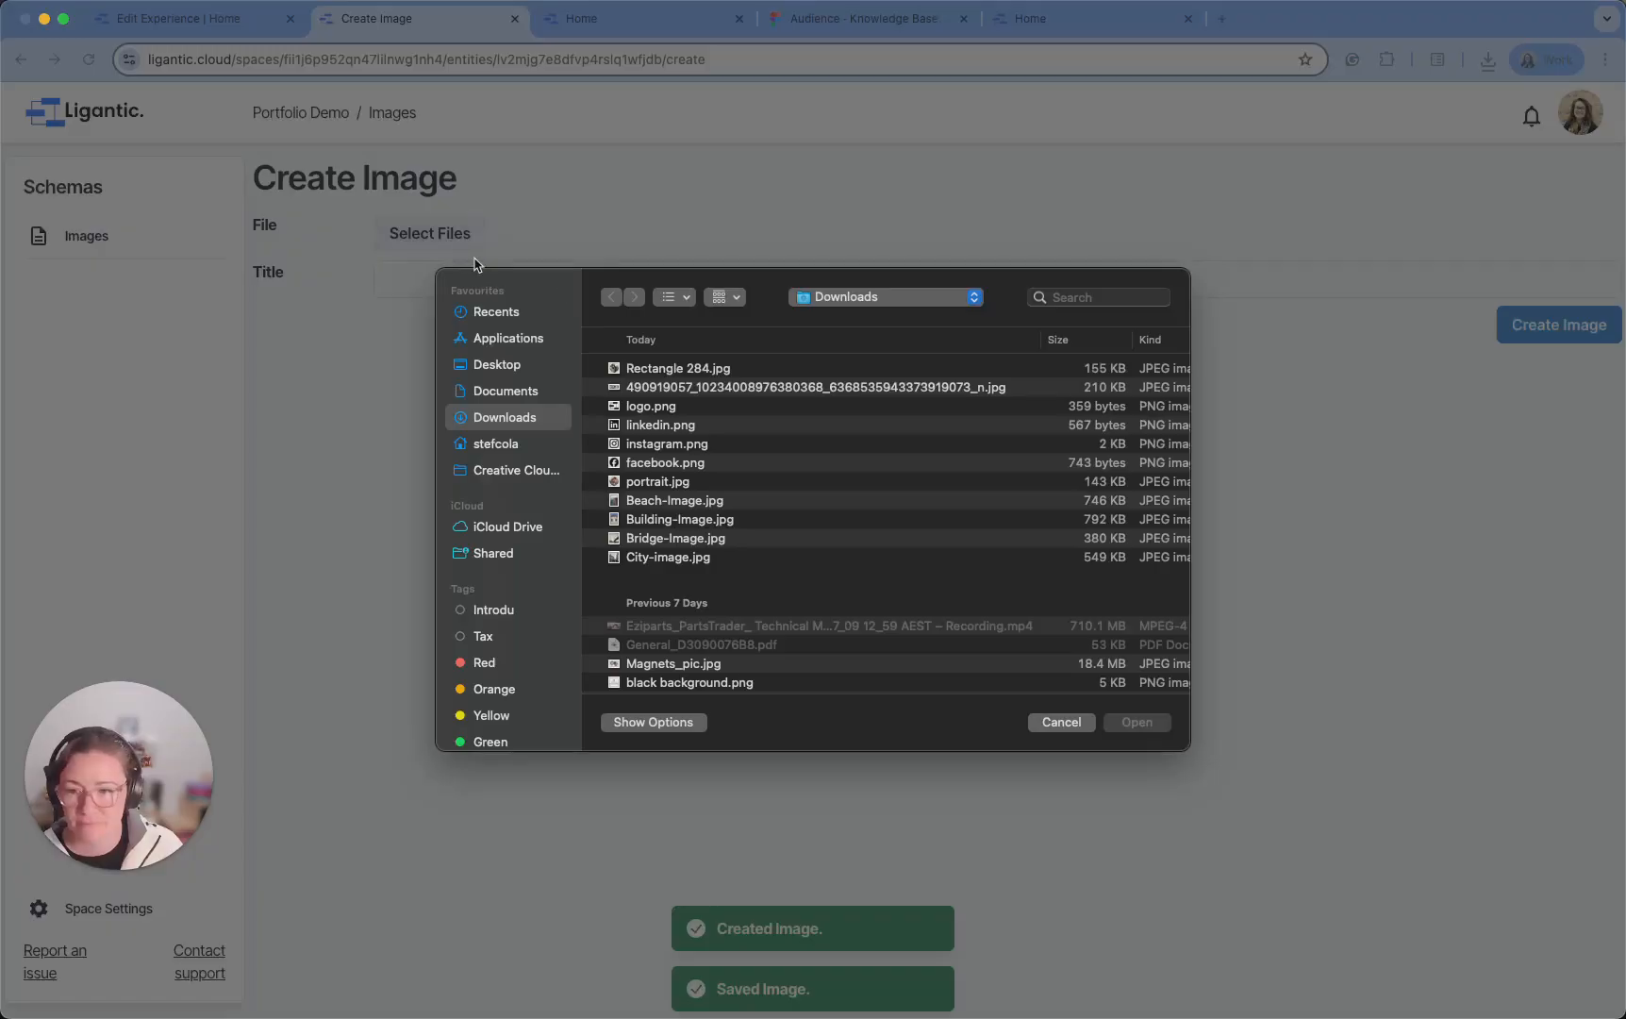
{"action": "left_click", "coordinate": [691, 444]}
{"action": "left_click", "coordinate": [1152, 725]}
{"action": "left_click", "coordinate": [607, 329]}
{"action": "type", "text": "Instr"}
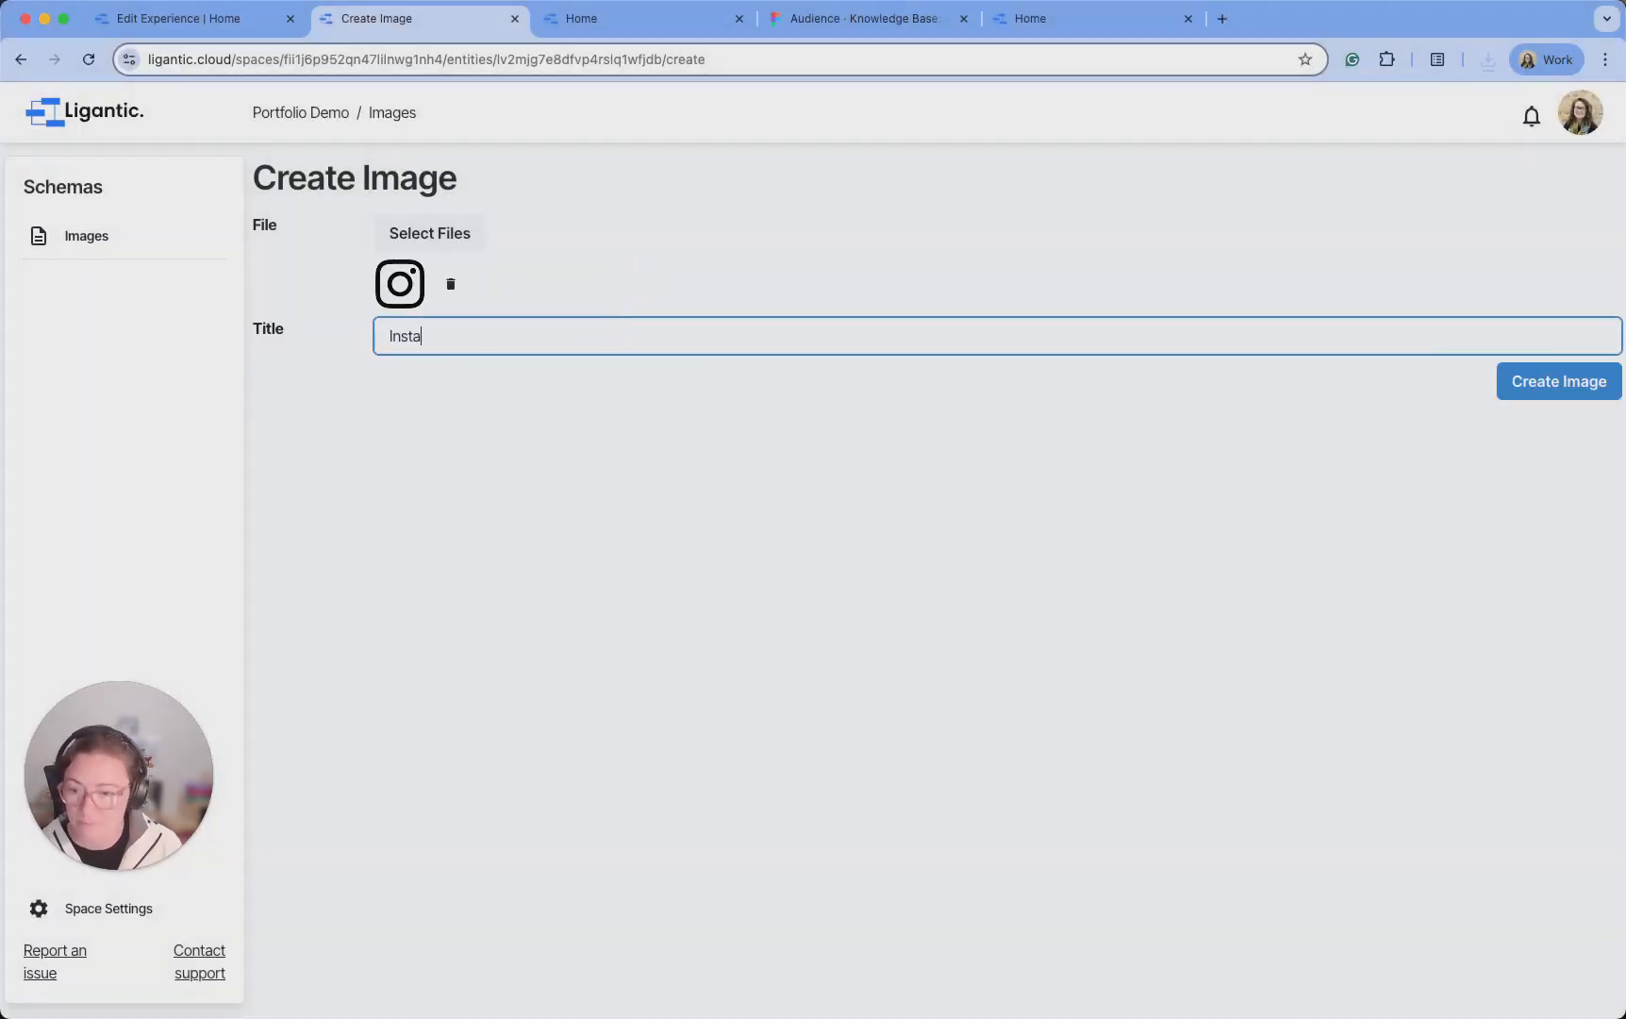
{"action": "left_click", "coordinate": [1556, 381]}
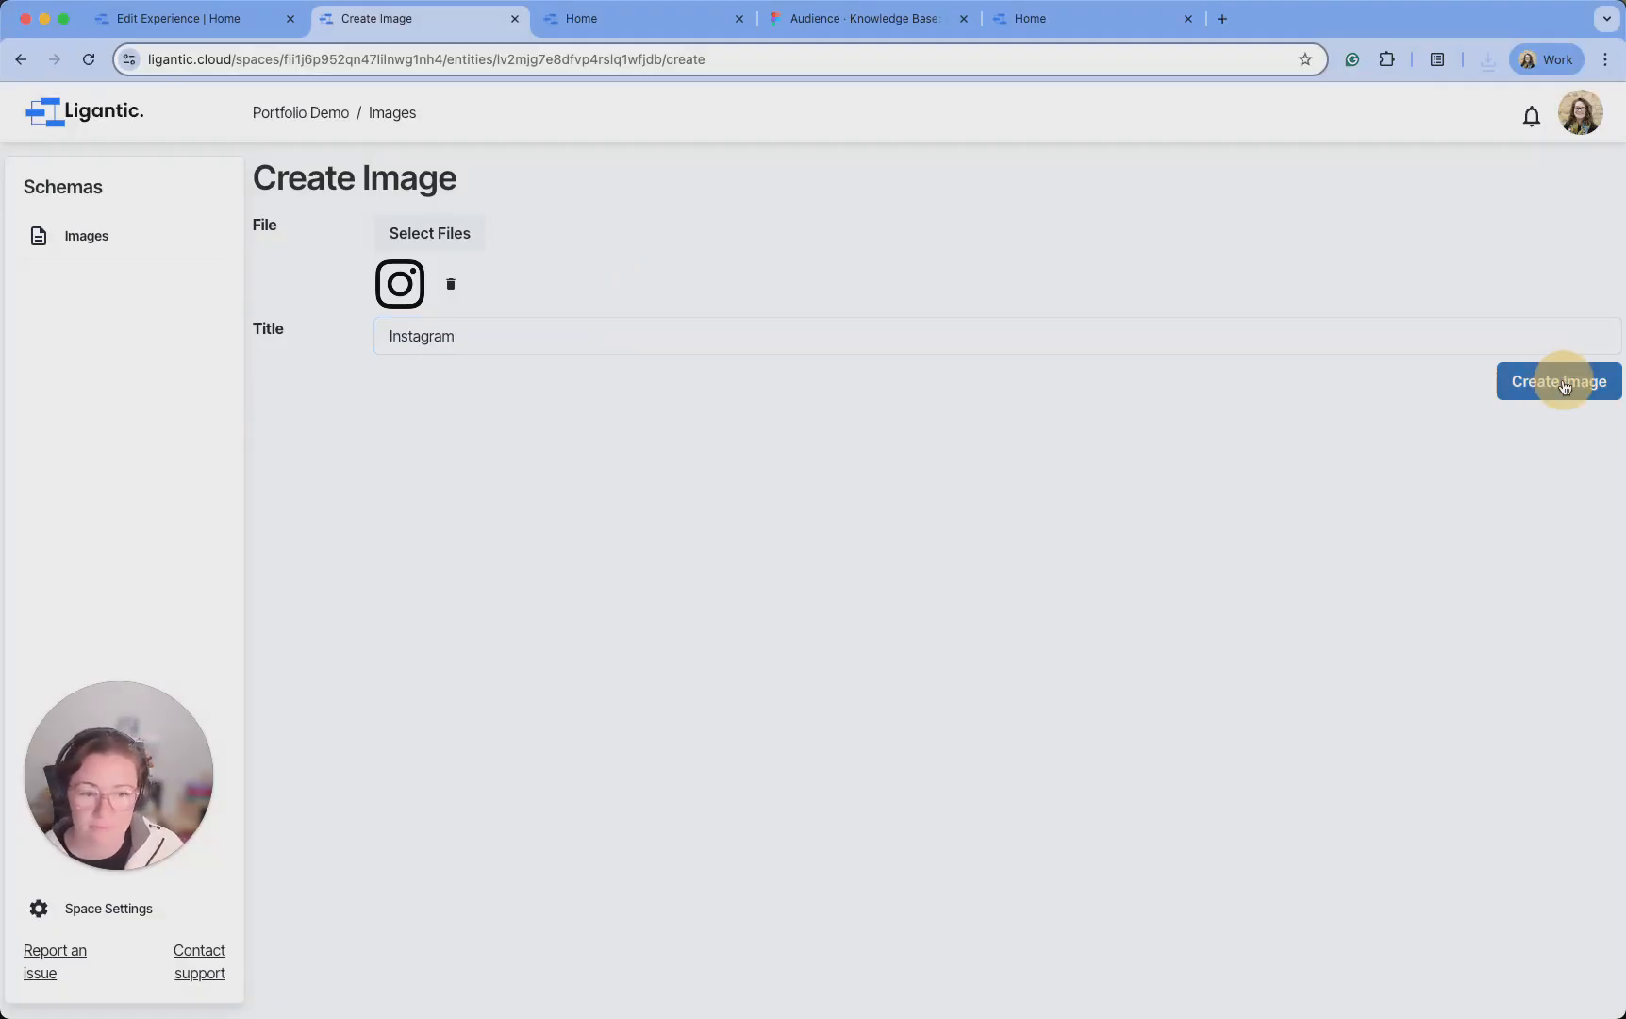
{"action": "left_click", "coordinate": [1590, 381]}
Create and save an image record titled Facebook using the file facebook.png
{"action": "left_click", "coordinate": [1583, 217]}
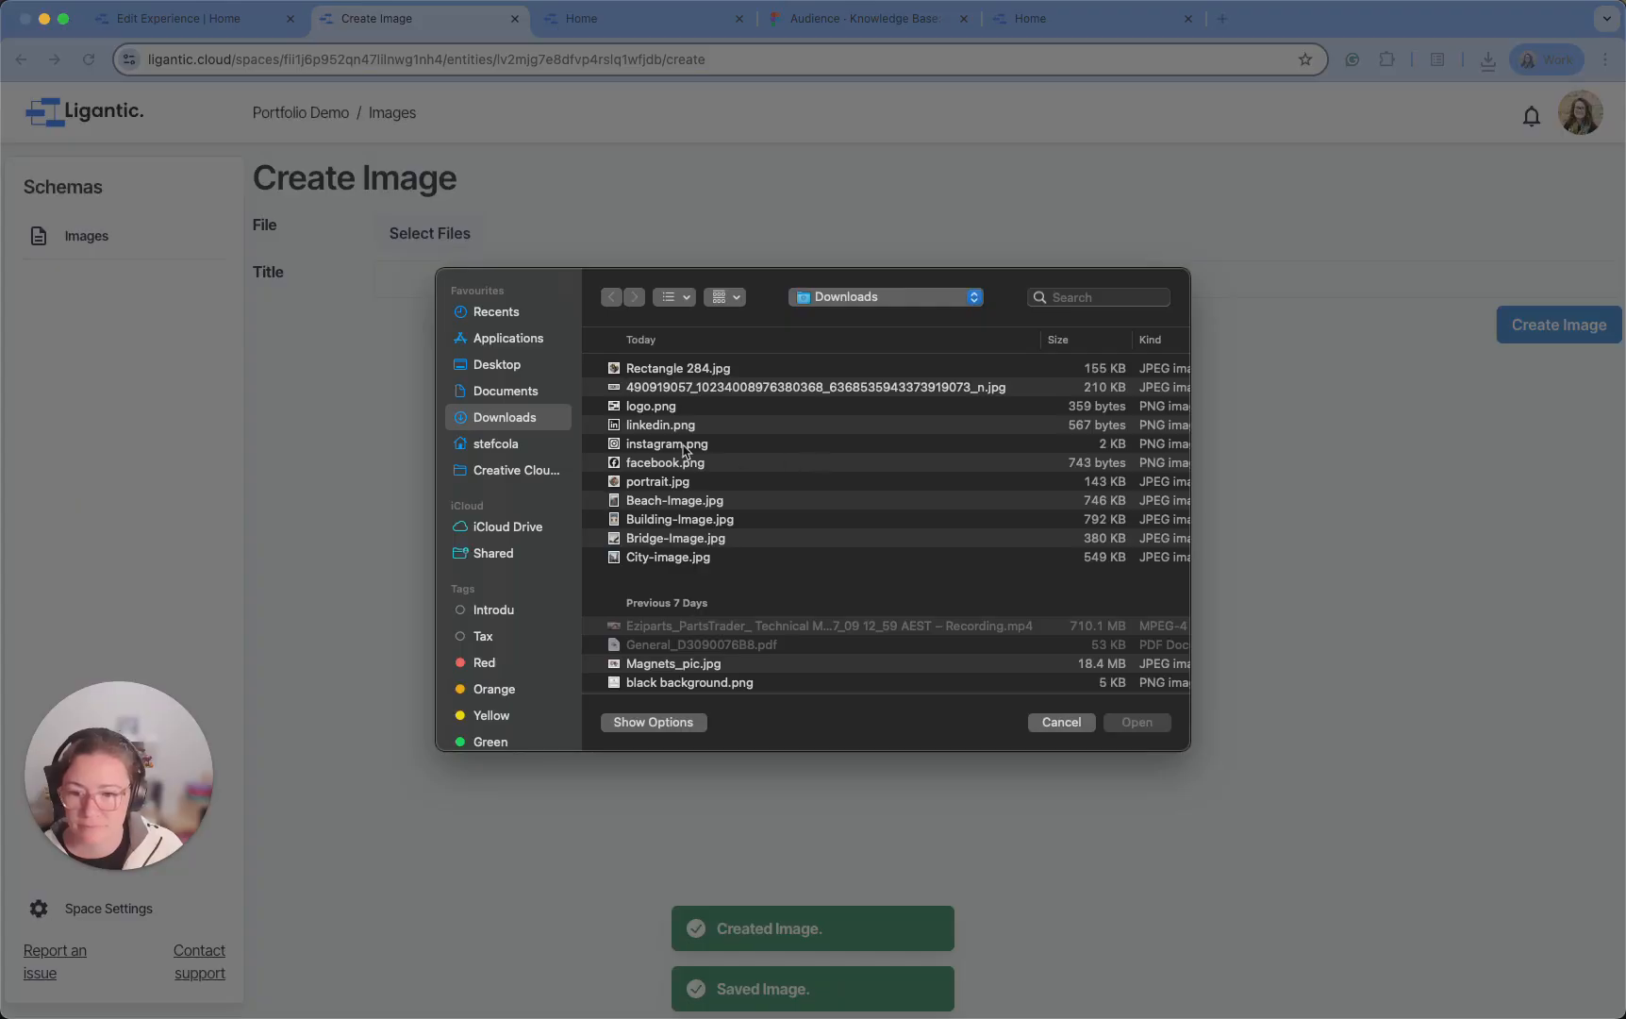
{"action": "double_click", "coordinate": [658, 463]}
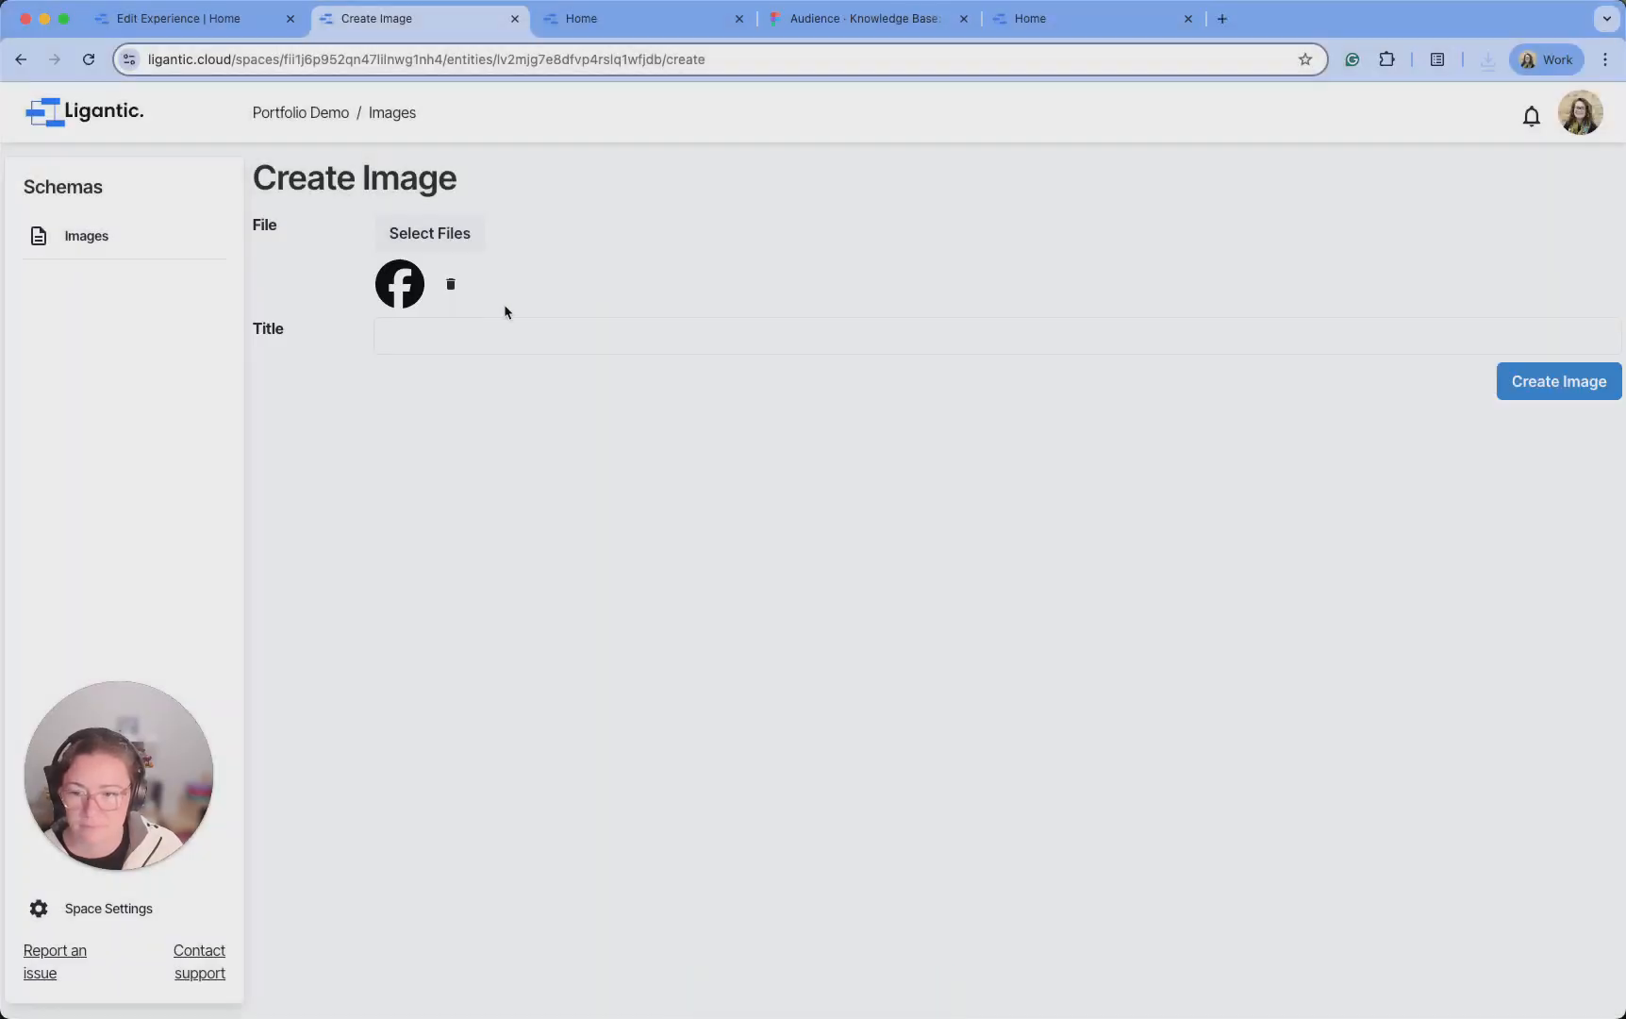
{"action": "left_click", "coordinate": [499, 324]}
{"action": "type", "text": "Faceb"}
{"action": "left_click", "coordinate": [1559, 383]}
{"action": "left_click", "coordinate": [1588, 383]}
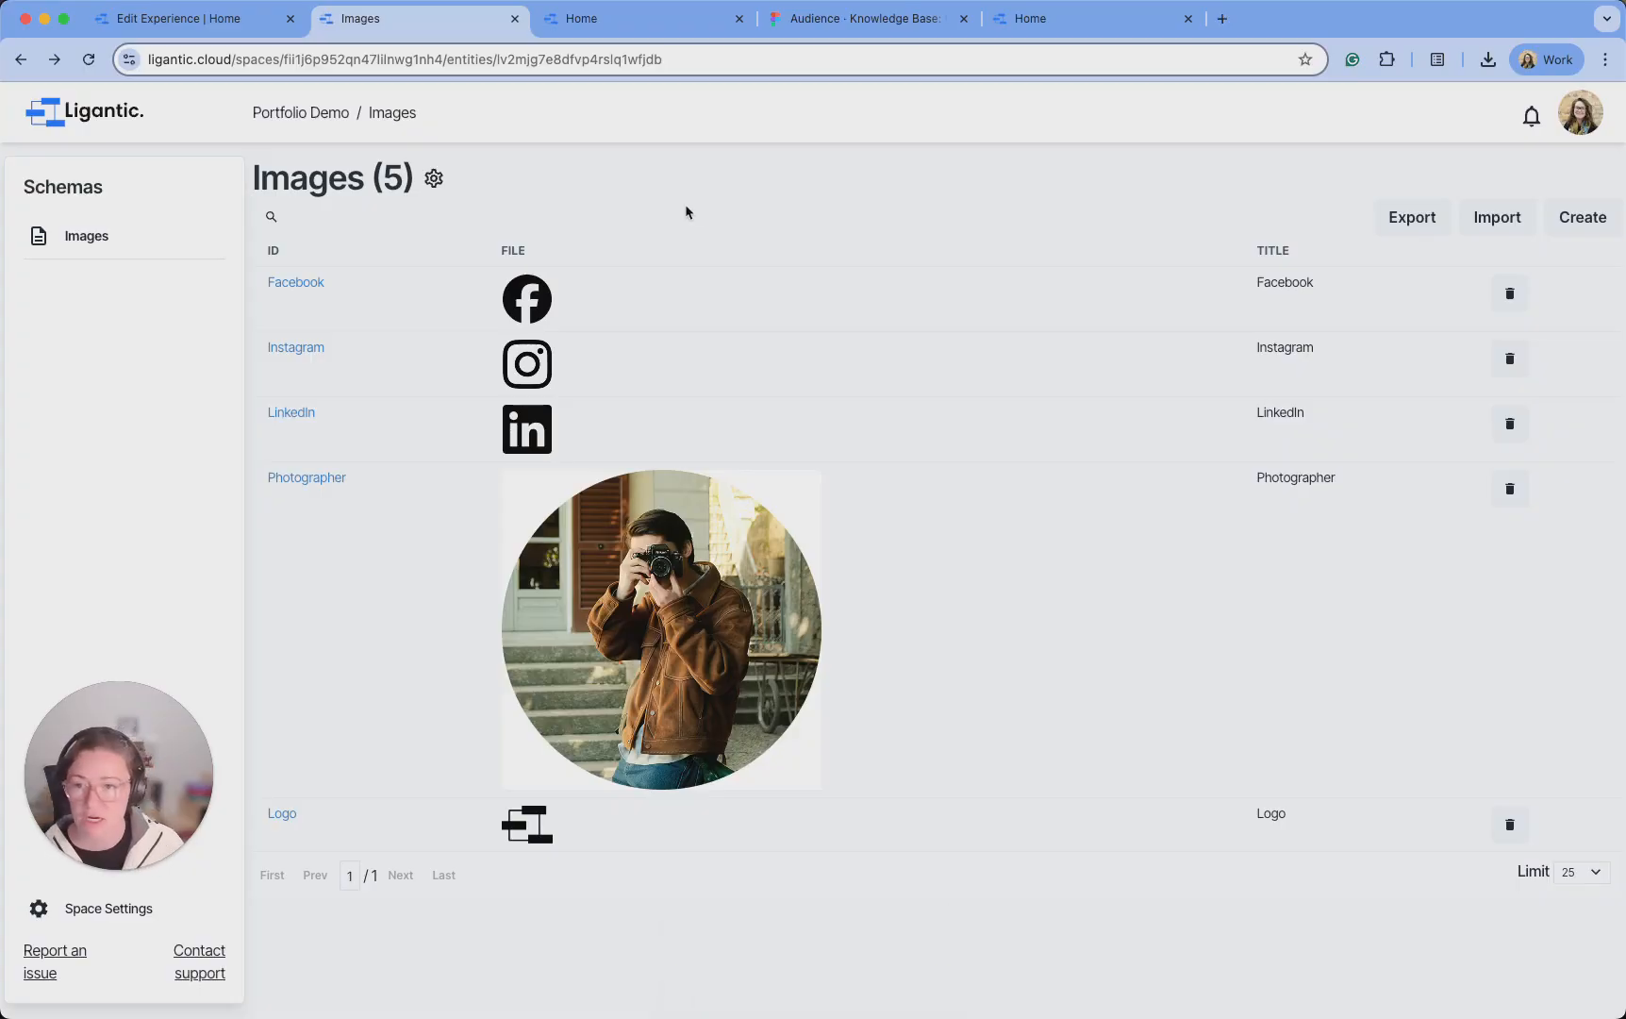
Close the Images list and reload the Home experience editor so the new schema is available
{"action": "left_click", "coordinate": [516, 19]}
{"action": "left_click", "coordinate": [195, 18]}
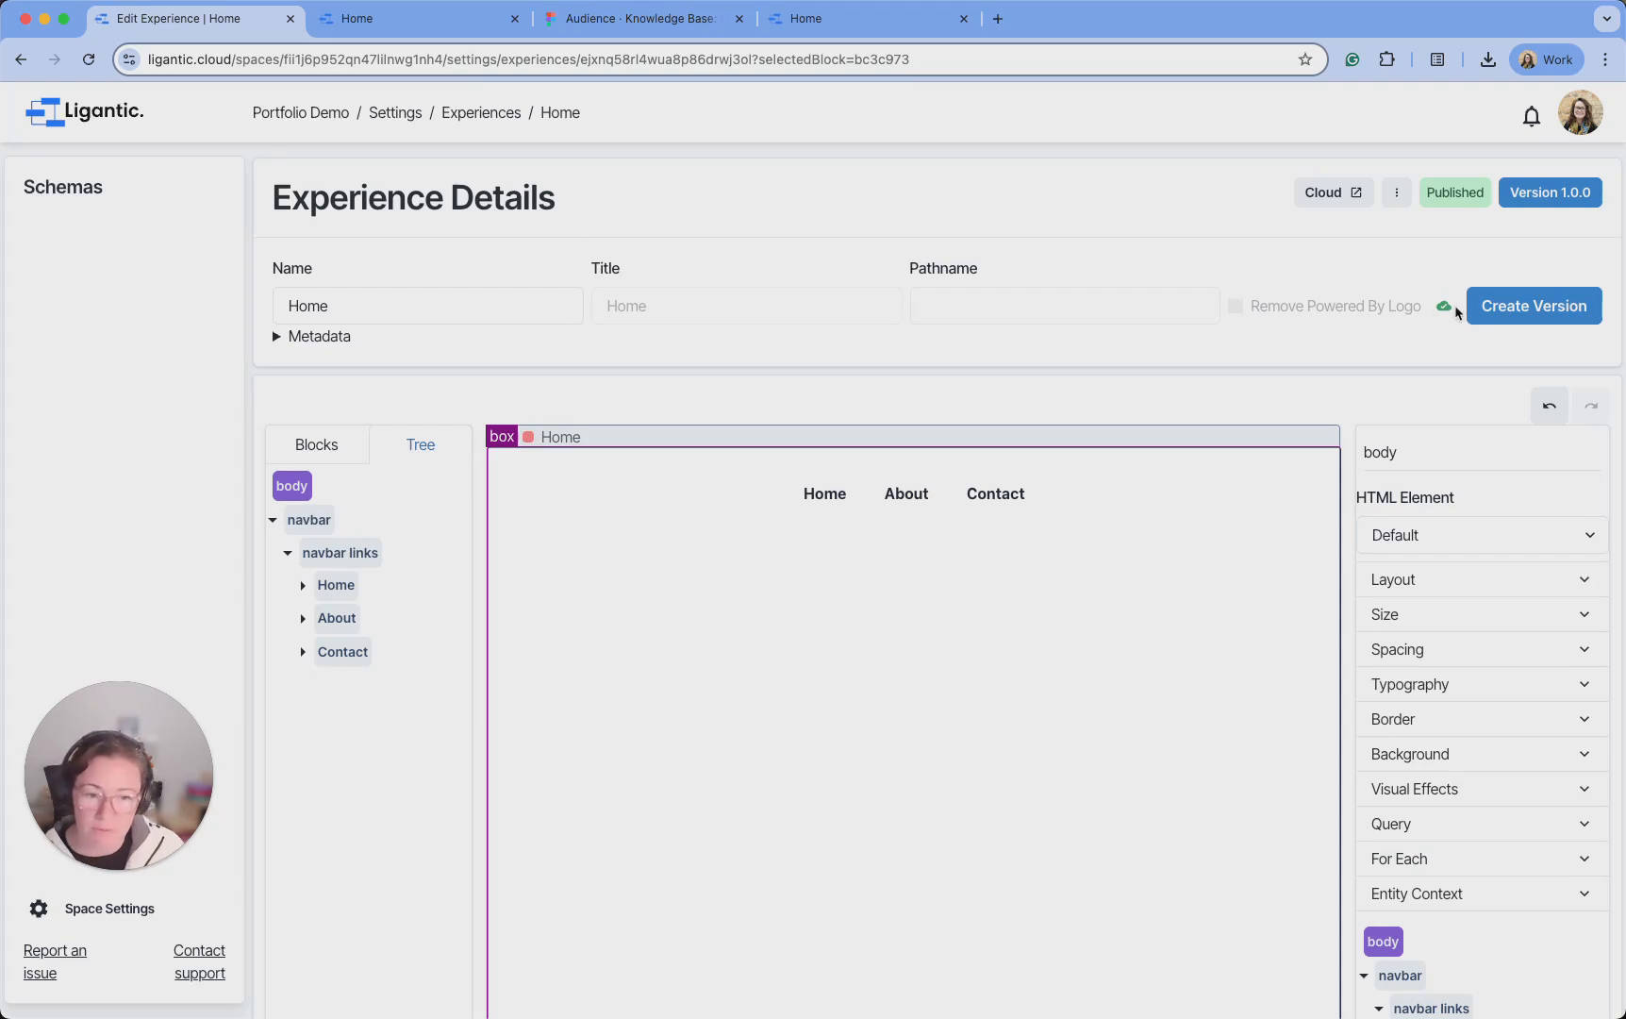
{"action": "left_click", "coordinate": [86, 60]}
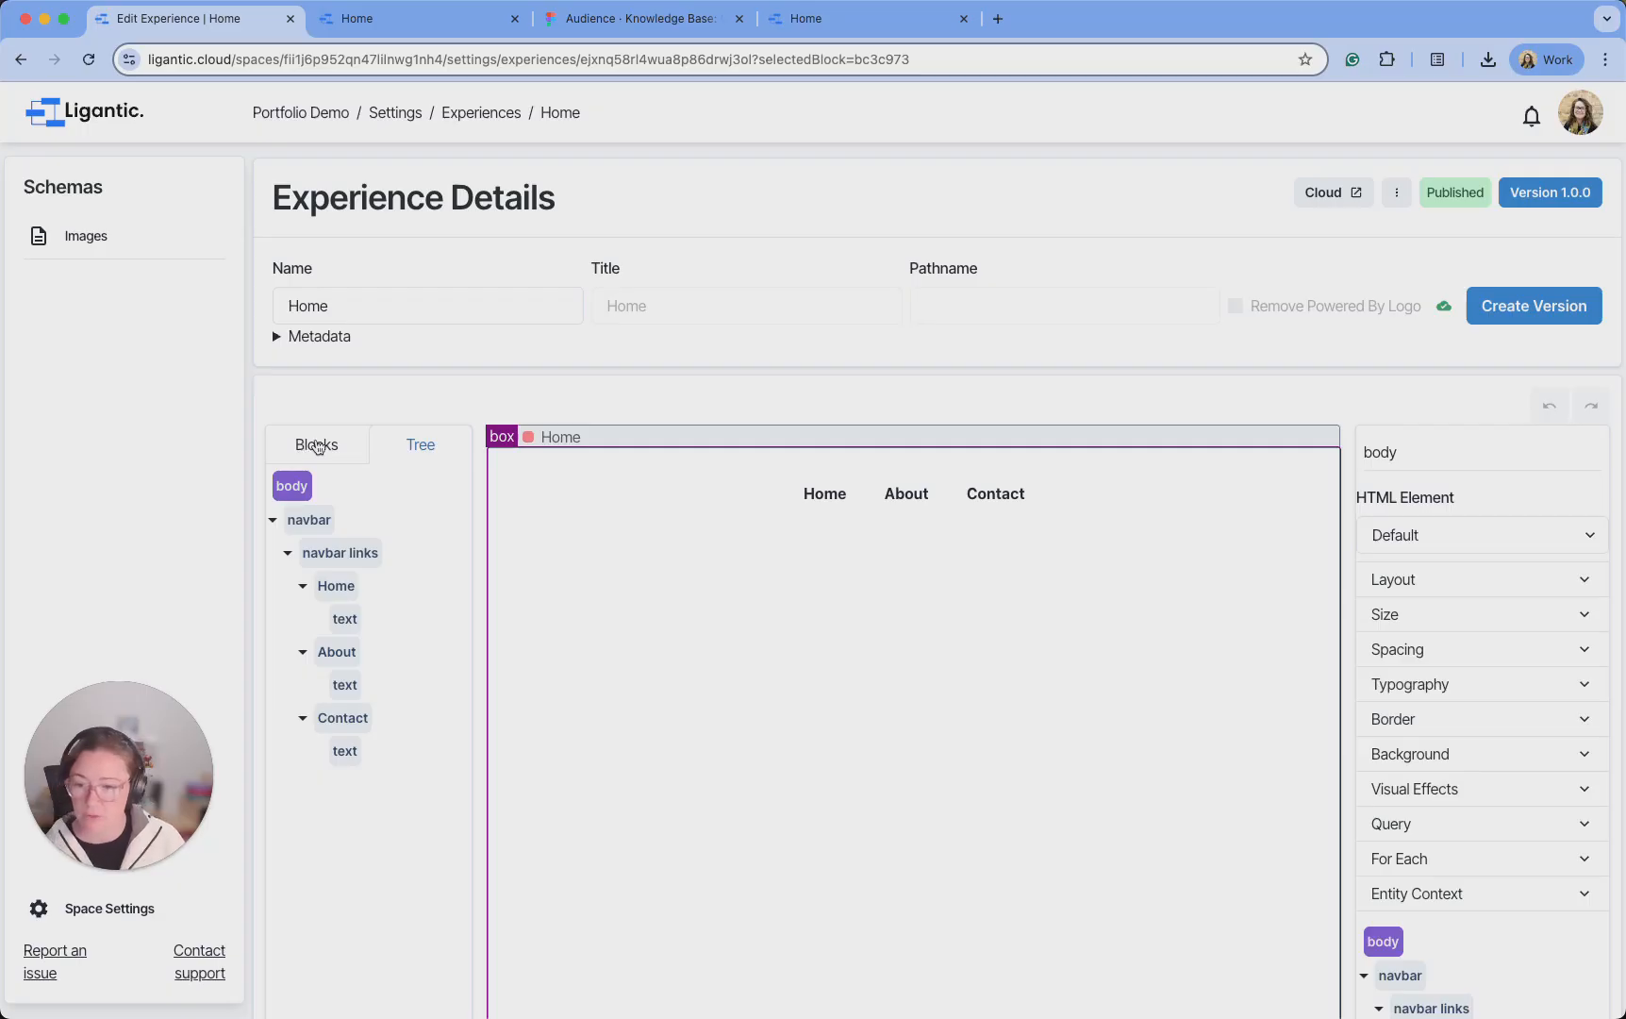
Add an image block to the Home page and place it directly inside navbar, before navbar links
{"action": "left_click", "coordinate": [323, 446]}
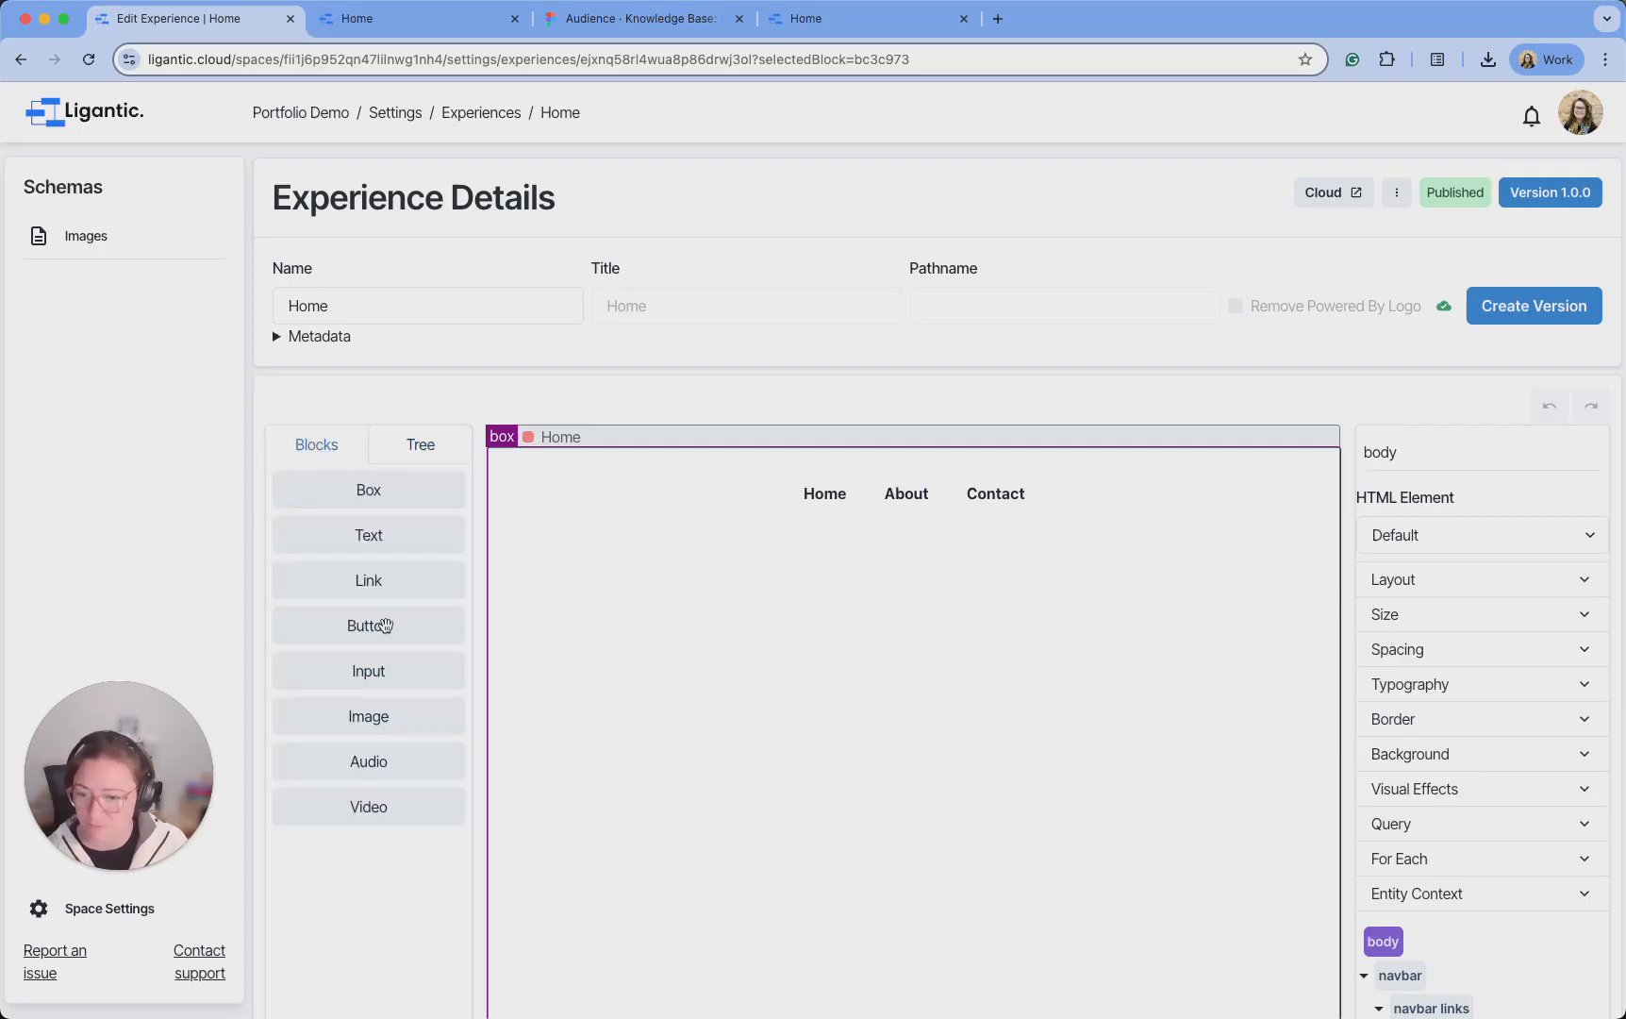
{"action": "mouse_move", "coordinate": [377, 703]}
{"action": "left_mouse_down"}
{"action": "mouse_move", "coordinate": [418, 690]}
{"action": "mouse_move", "coordinate": [573, 512]}
{"action": "mouse_move", "coordinate": [519, 504]}
{"action": "mouse_move", "coordinate": [629, 490]}
{"action": "left_mouse_up"}
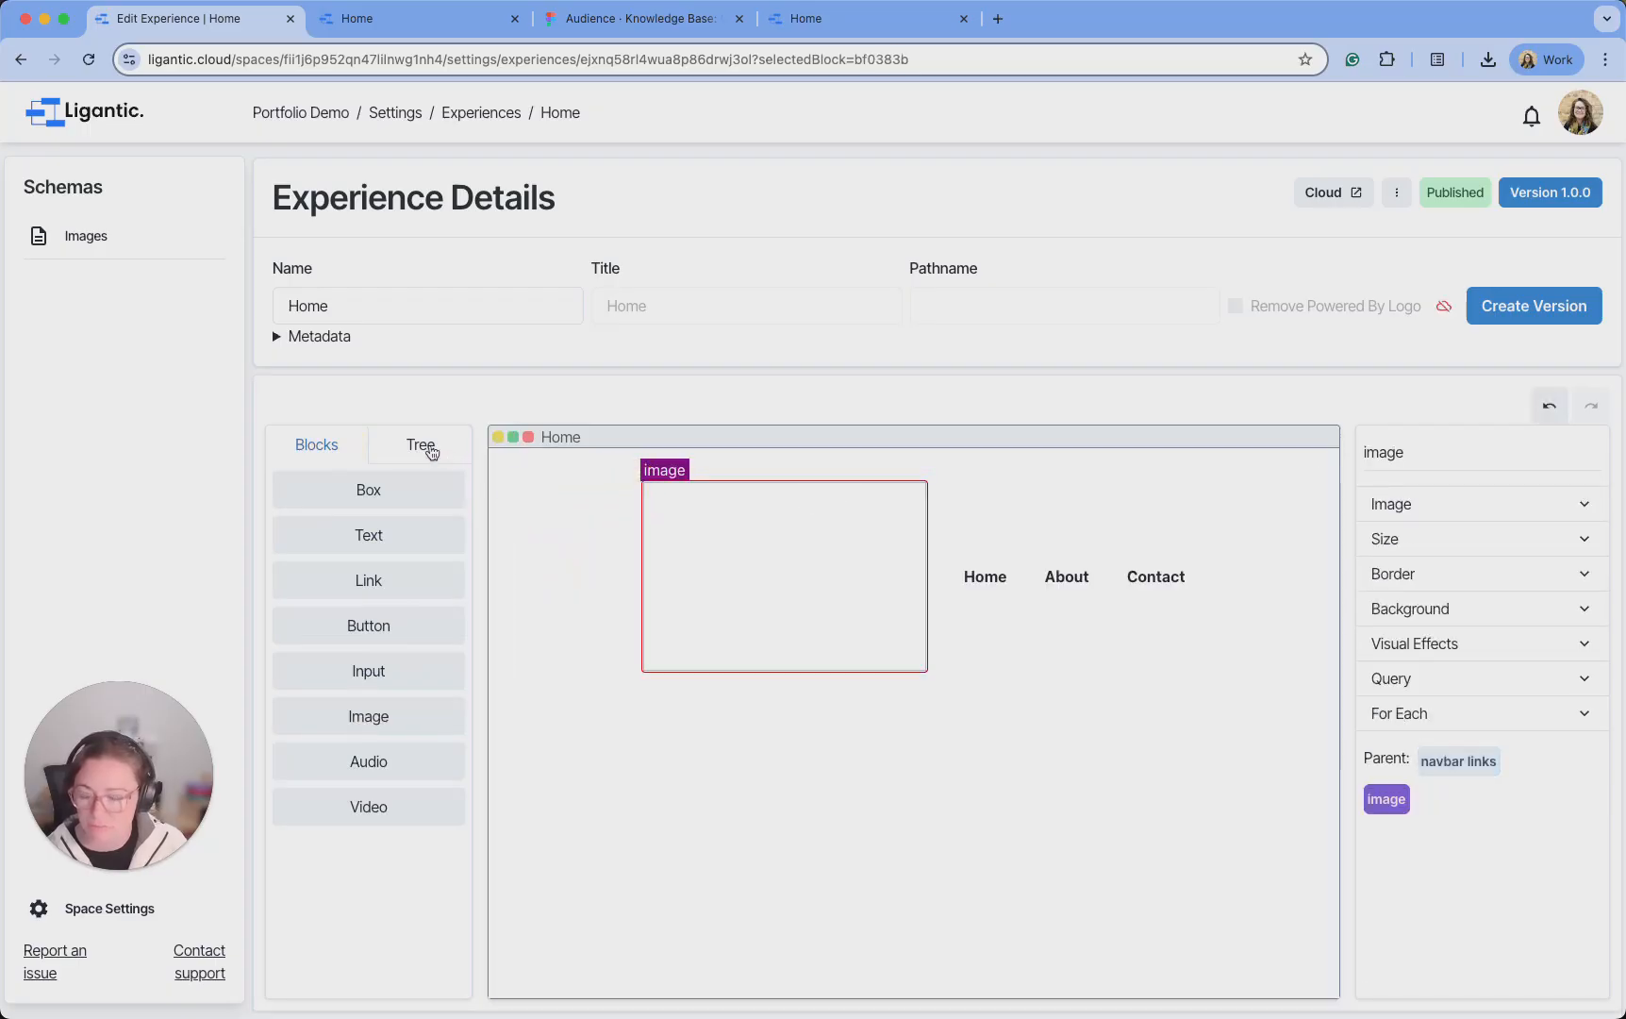
{"action": "left_click", "coordinate": [411, 451]}
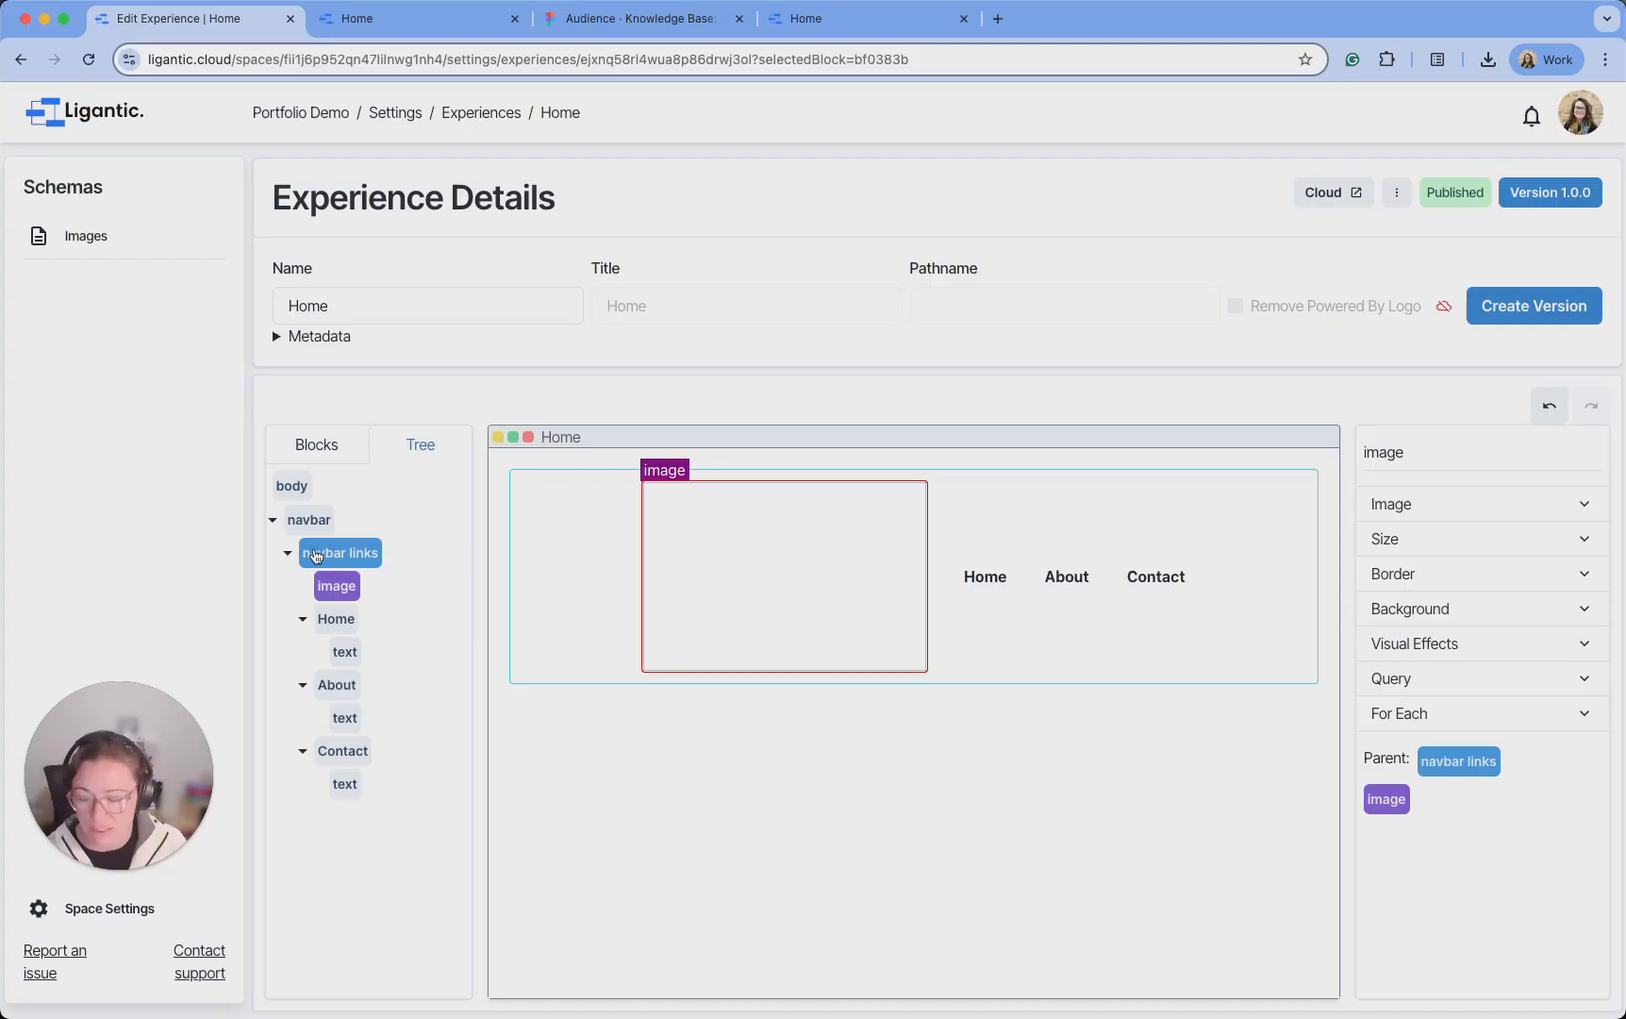
{"action": "left_click_drag", "start_coordinate": [334, 585], "coordinate": [319, 550]}
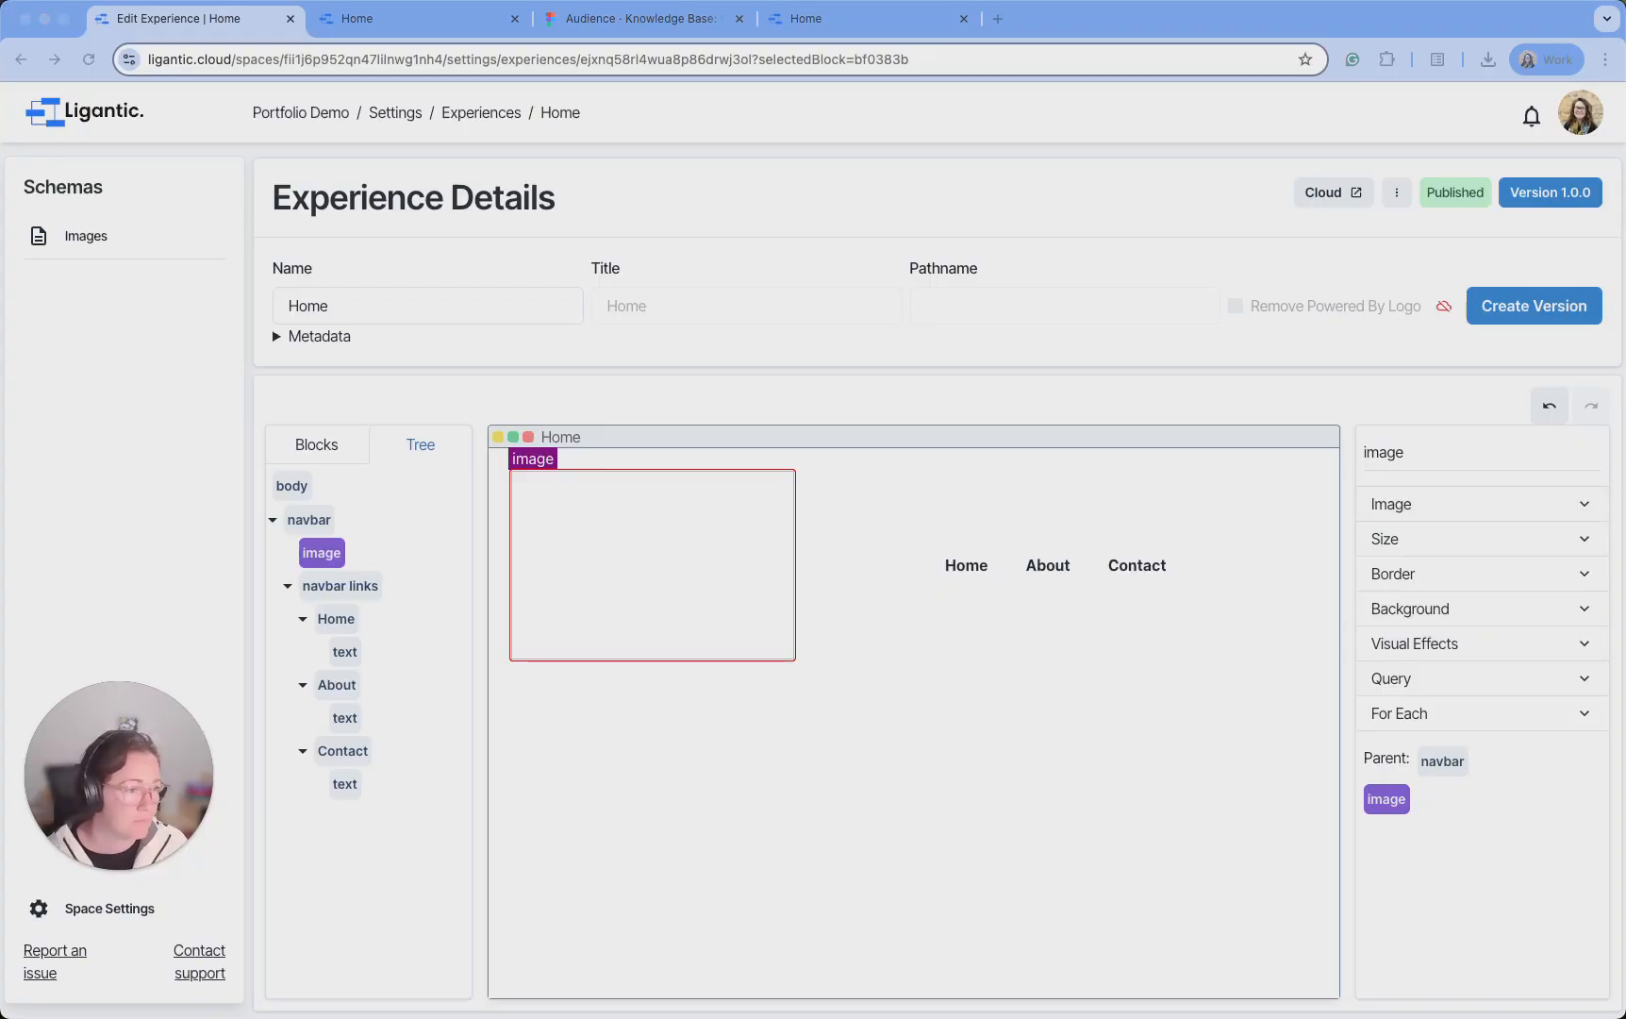
Set the navbar image's source to a static entity, using the Logo record of the Image schema
{"action": "left_click", "coordinate": [1513, 500]}
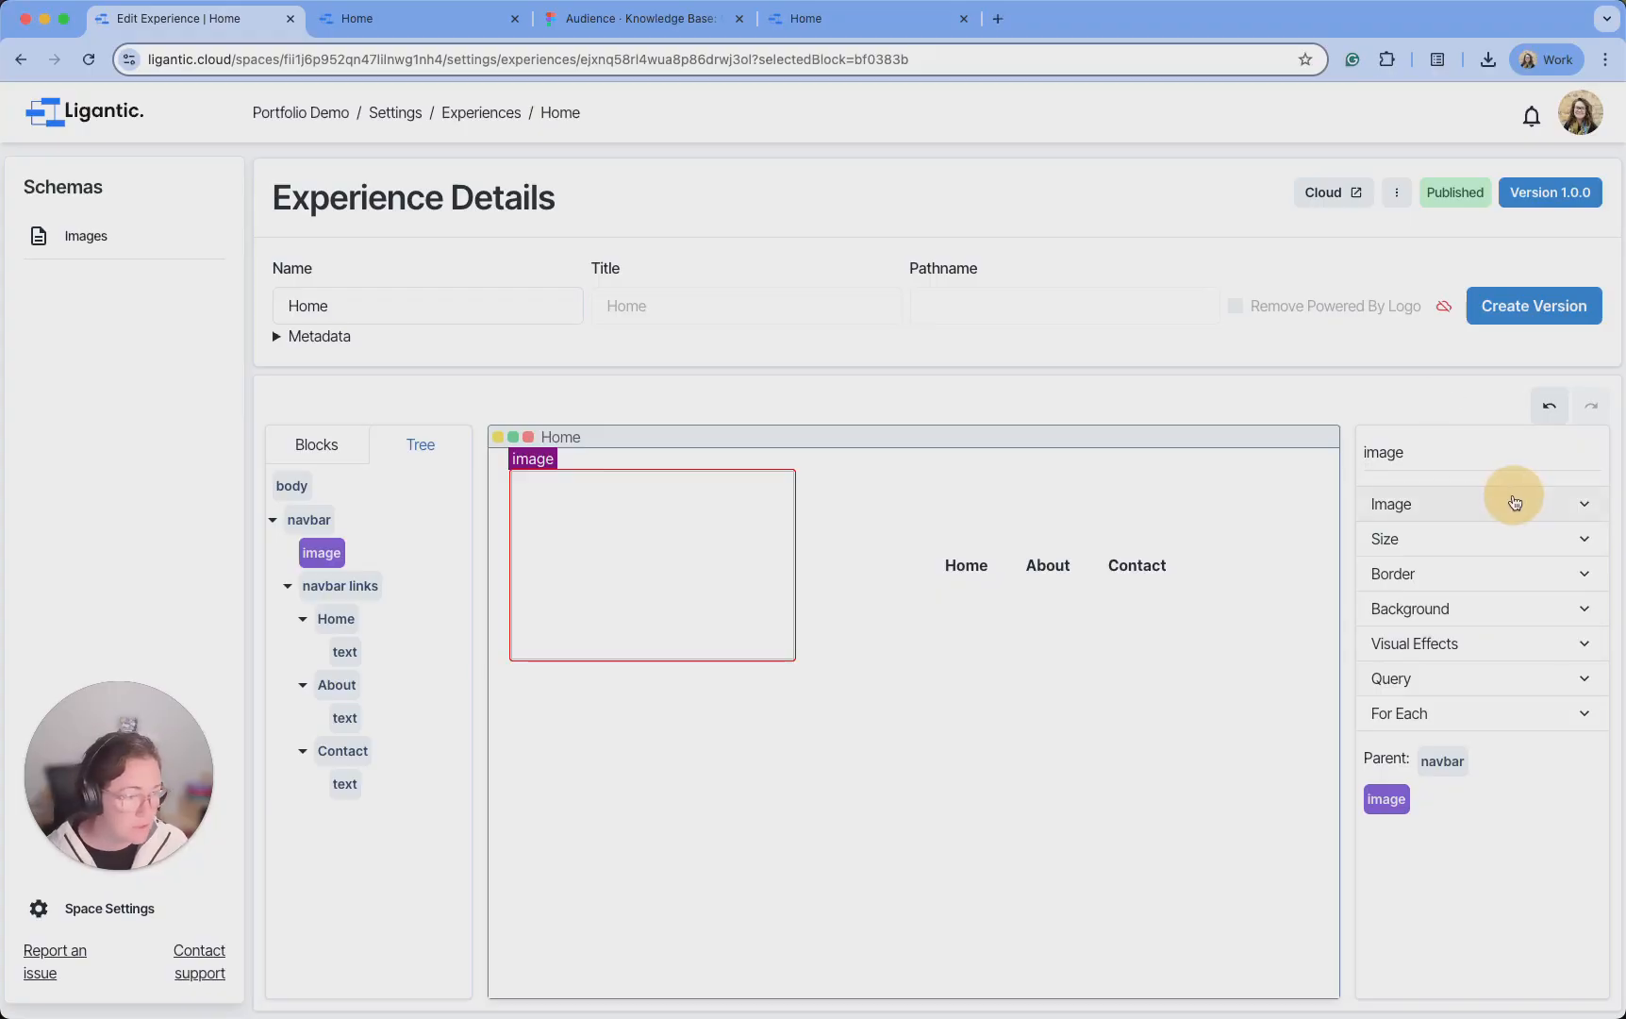
{"action": "left_click", "coordinate": [1512, 506]}
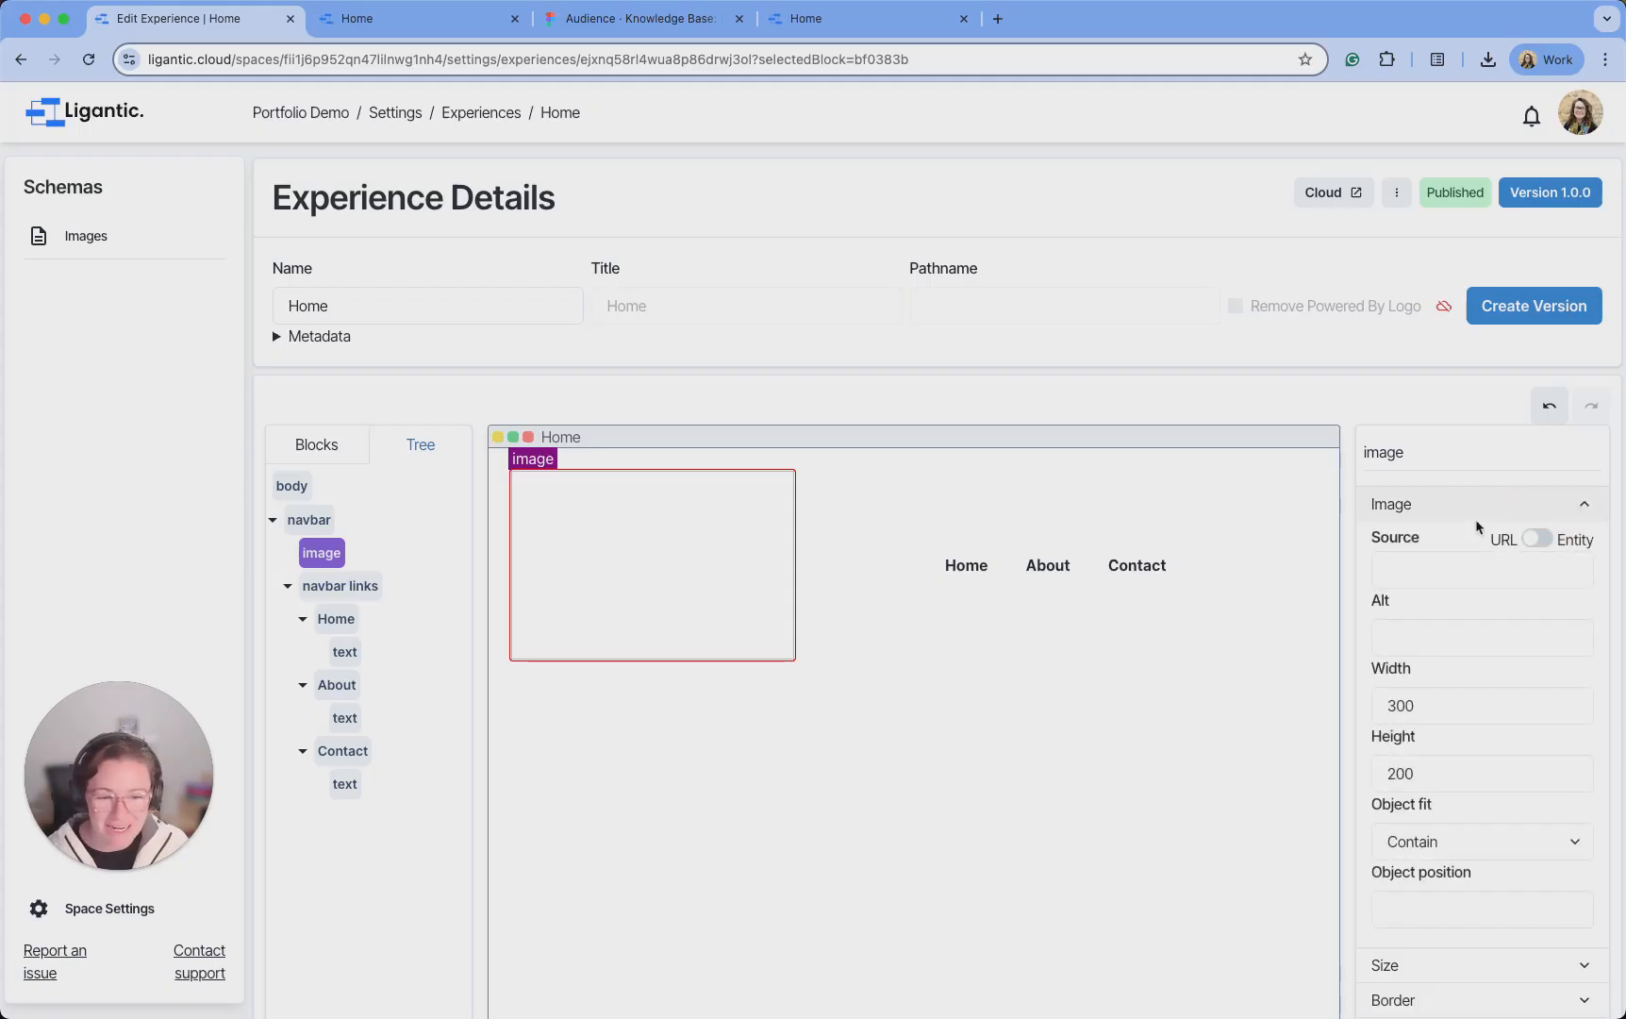
{"action": "left_click", "coordinate": [1538, 540]}
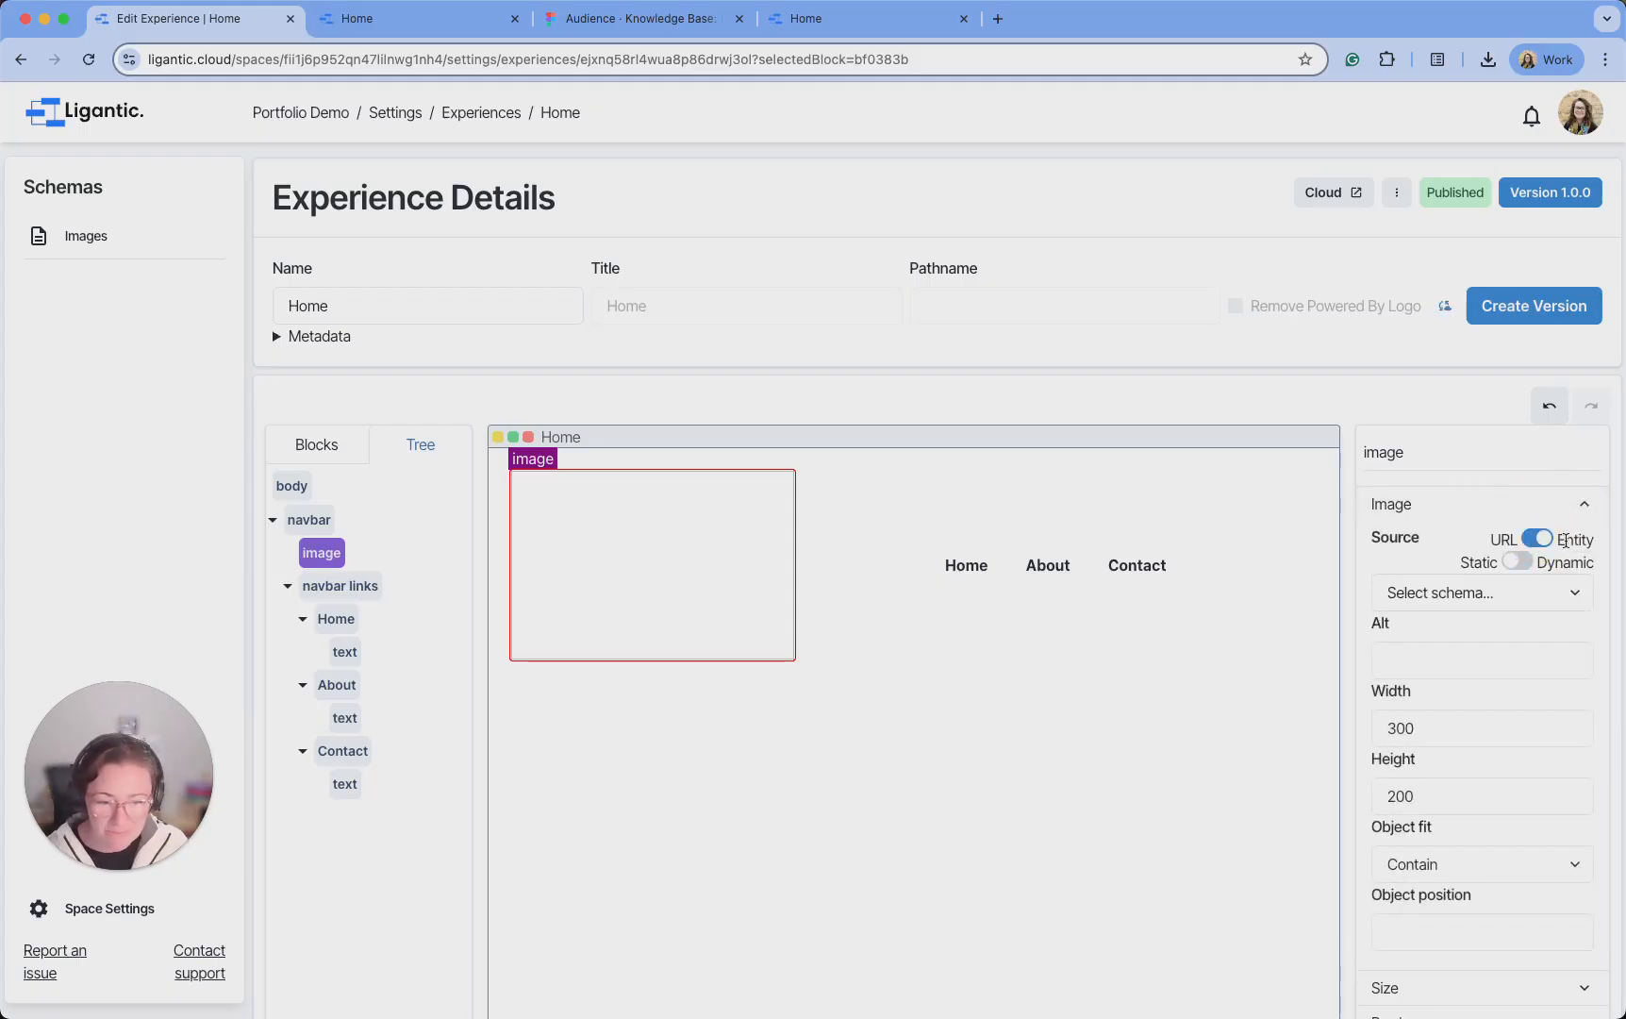
{"action": "left_click", "coordinate": [1526, 605]}
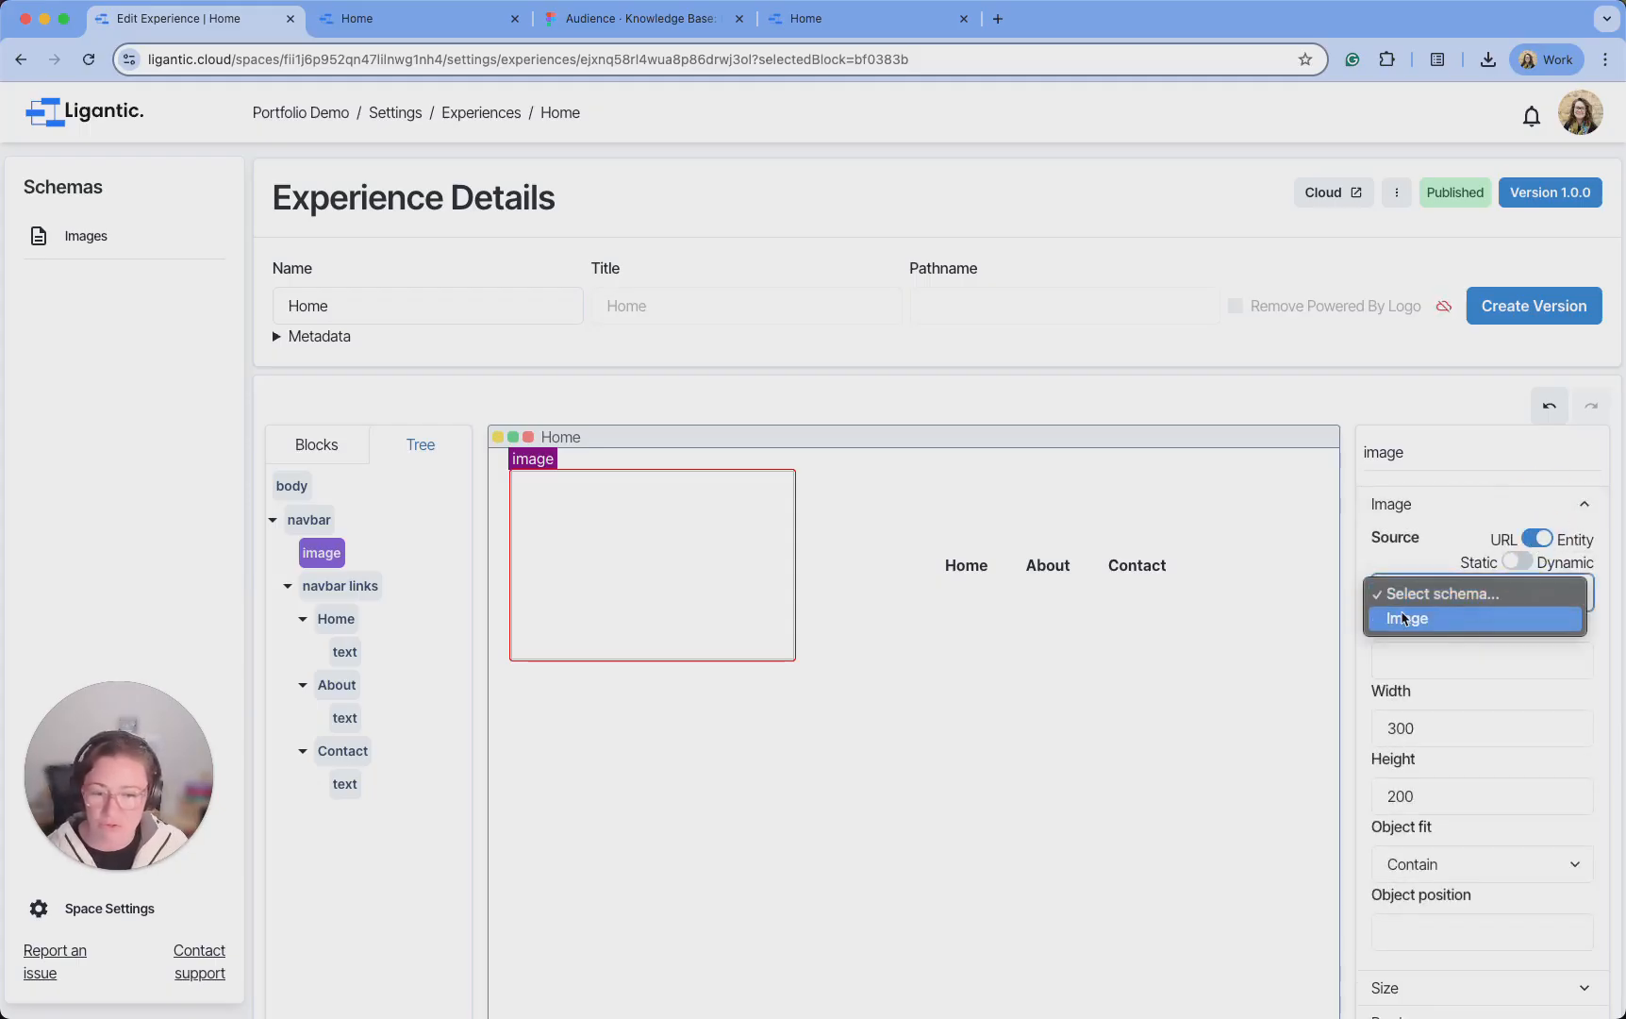
{"action": "left_click", "coordinate": [1434, 621]}
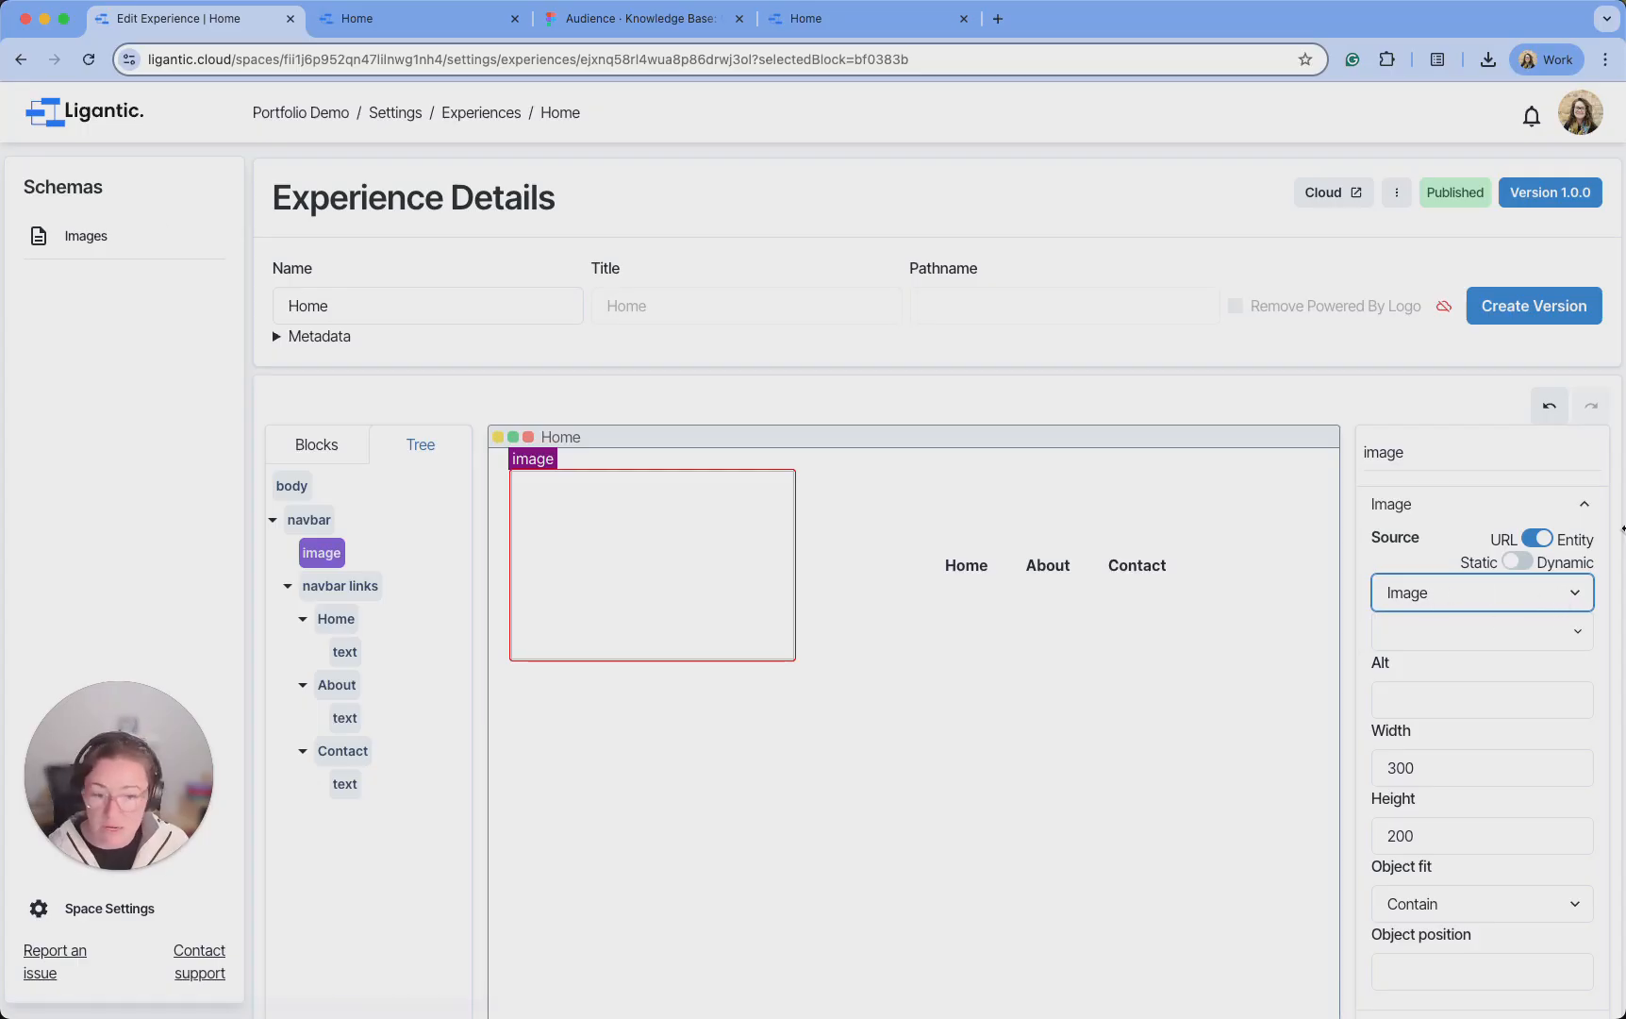
{"action": "left_click", "coordinate": [1571, 632]}
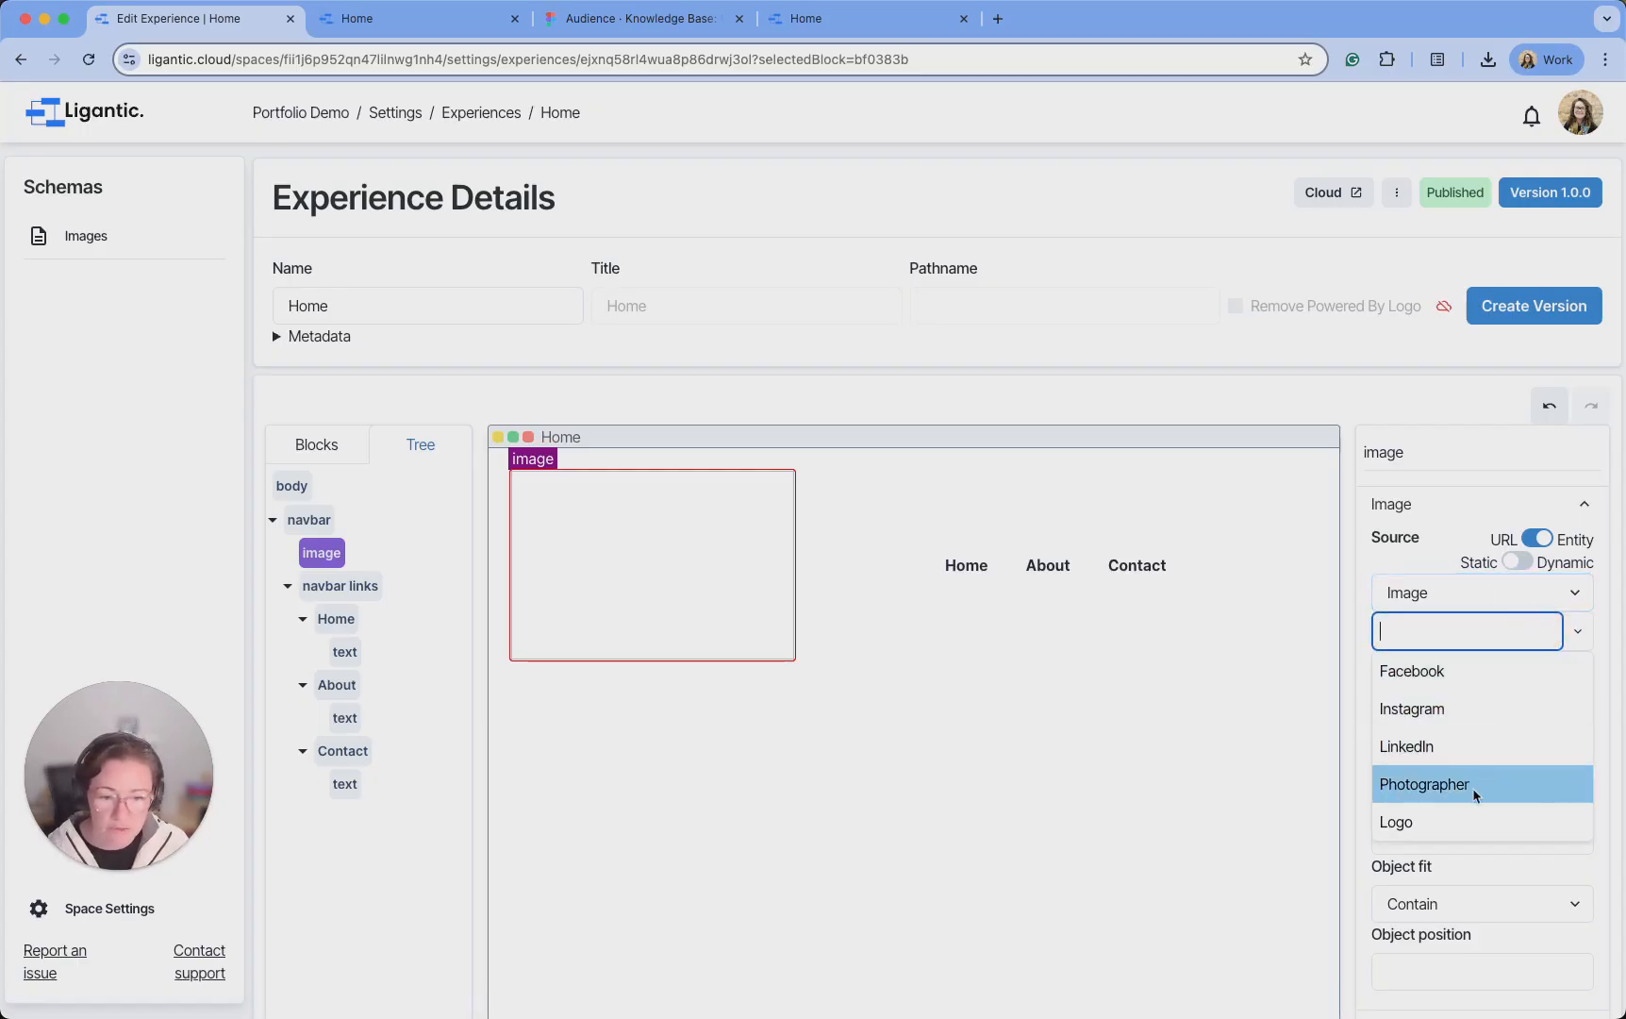
{"action": "left_click", "coordinate": [1442, 822]}
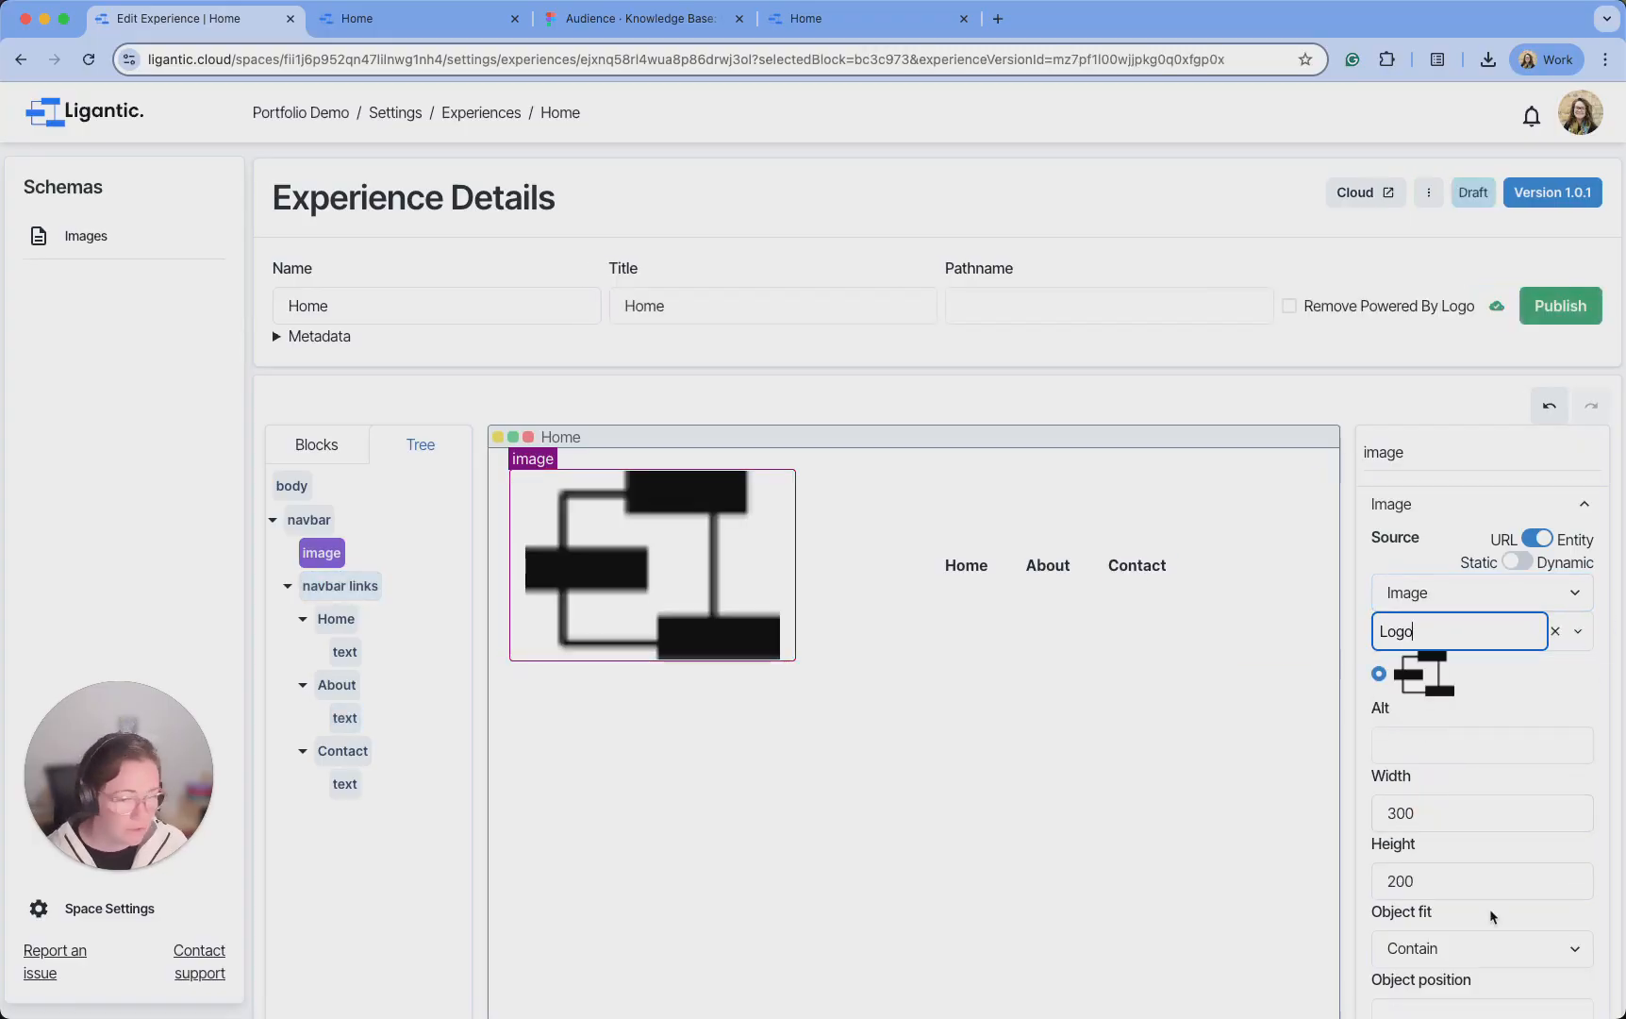
Set the navbar logo image's width and height to 50 each
{"action": "double_click", "coordinate": [1375, 815]}
{"action": "type", "text": "50"}
{"action": "key", "text": "Tab"}
{"action": "type", "text": "50"}
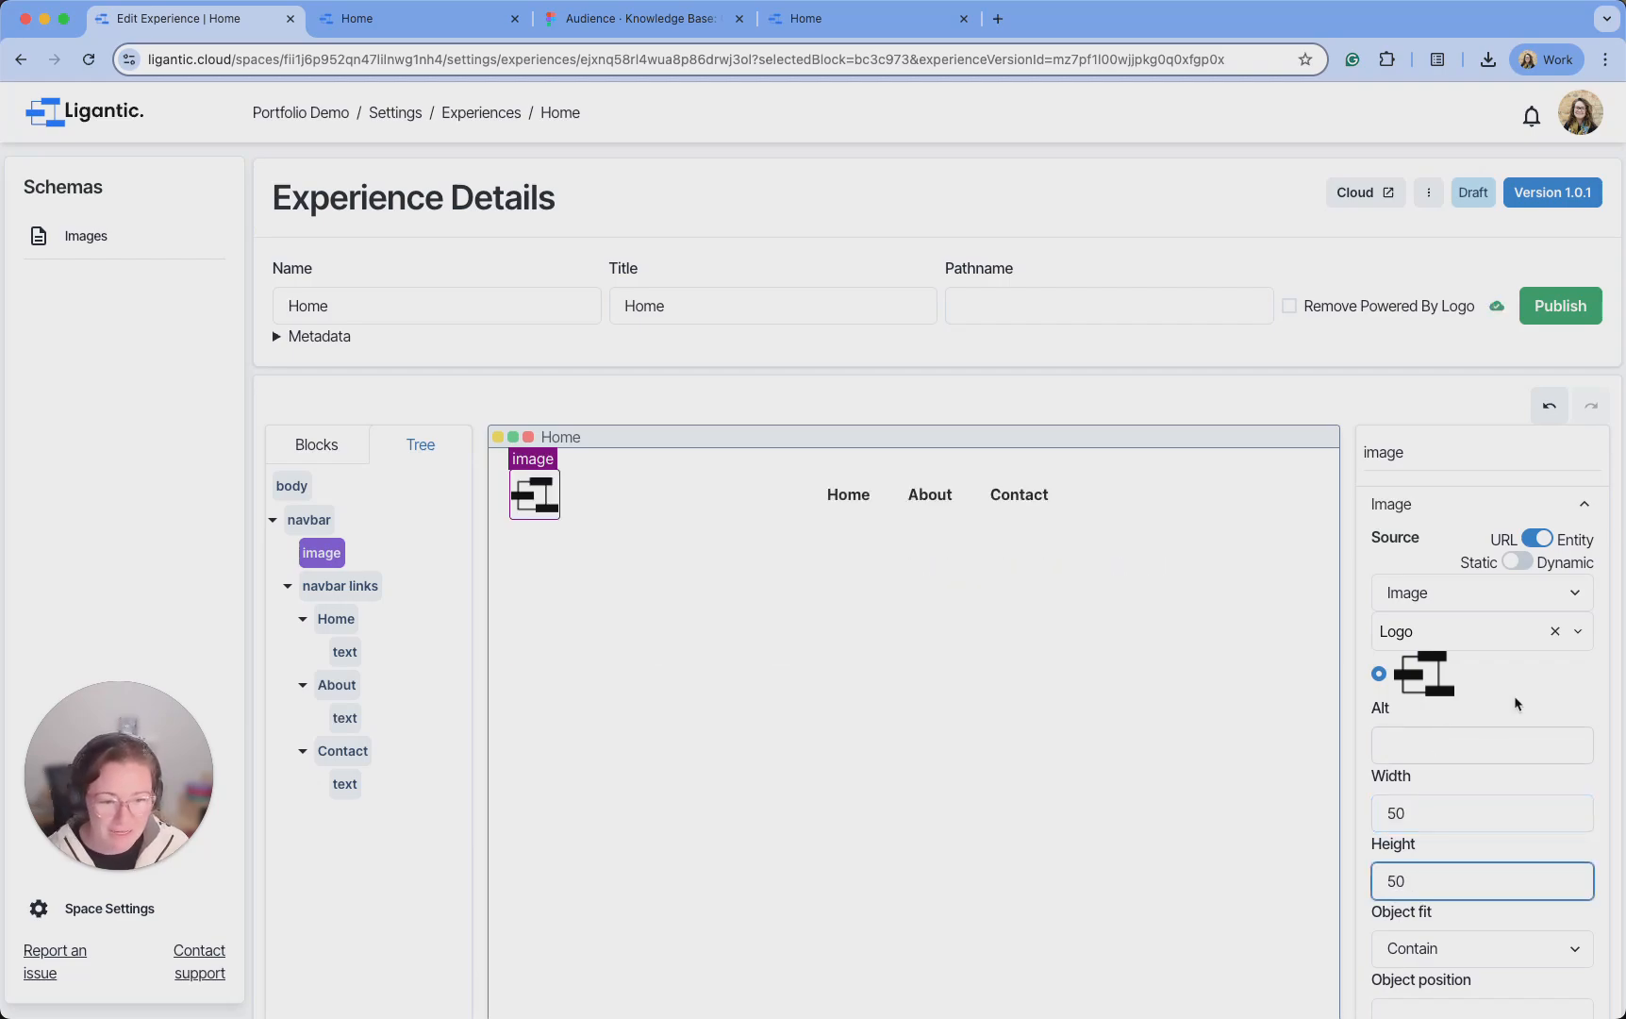
Examine the logo image's object fit choices, object position and size settings
{"action": "scroll", "coordinate": [1493, 744], "scroll_direction": "down", "scroll_amount": 1}
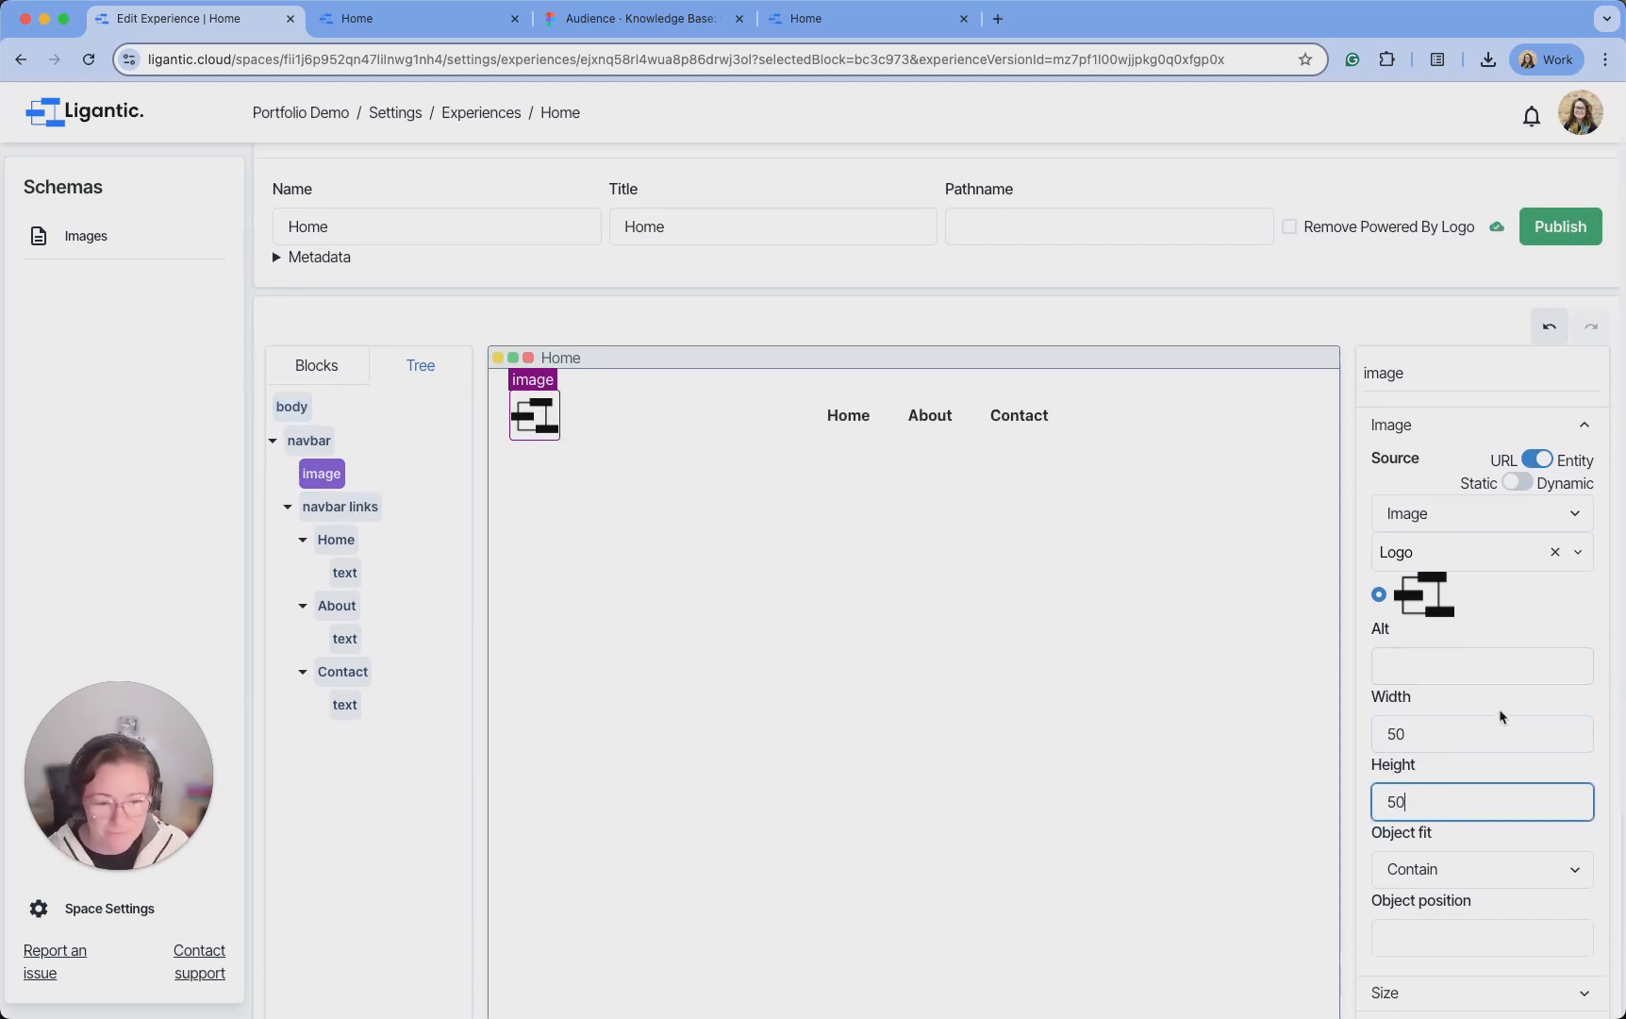
{"action": "scroll", "coordinate": [1530, 698], "scroll_direction": "down", "scroll_amount": 1}
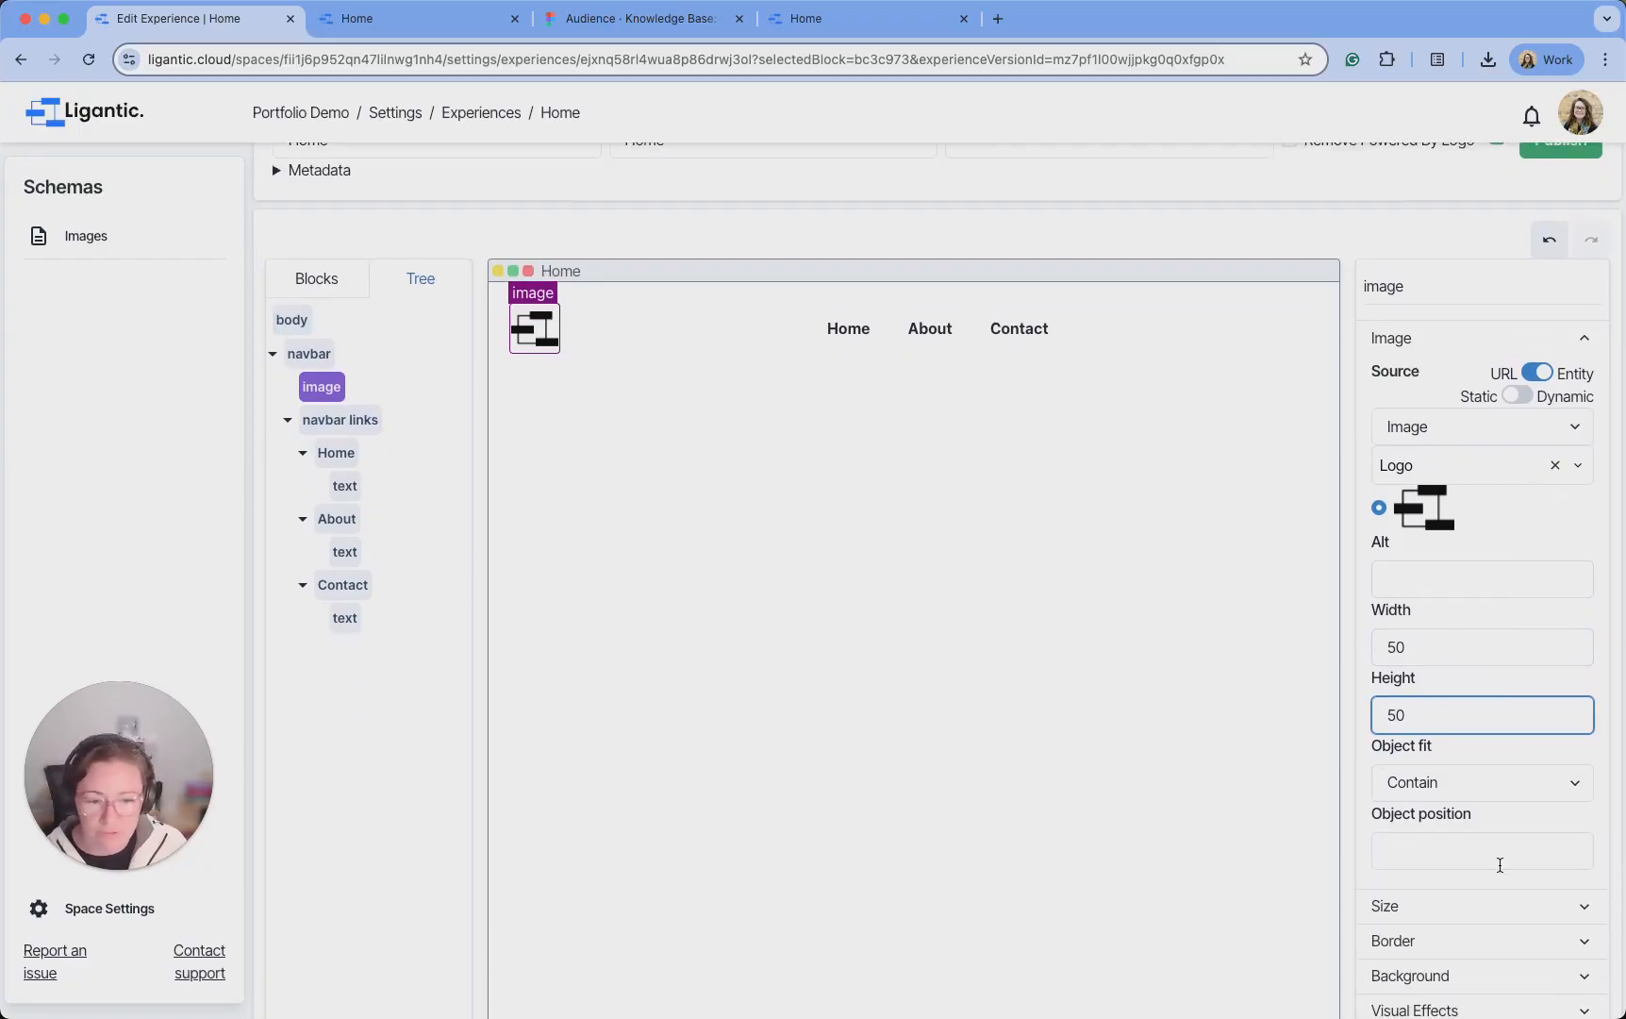
{"action": "left_click", "coordinate": [1477, 785]}
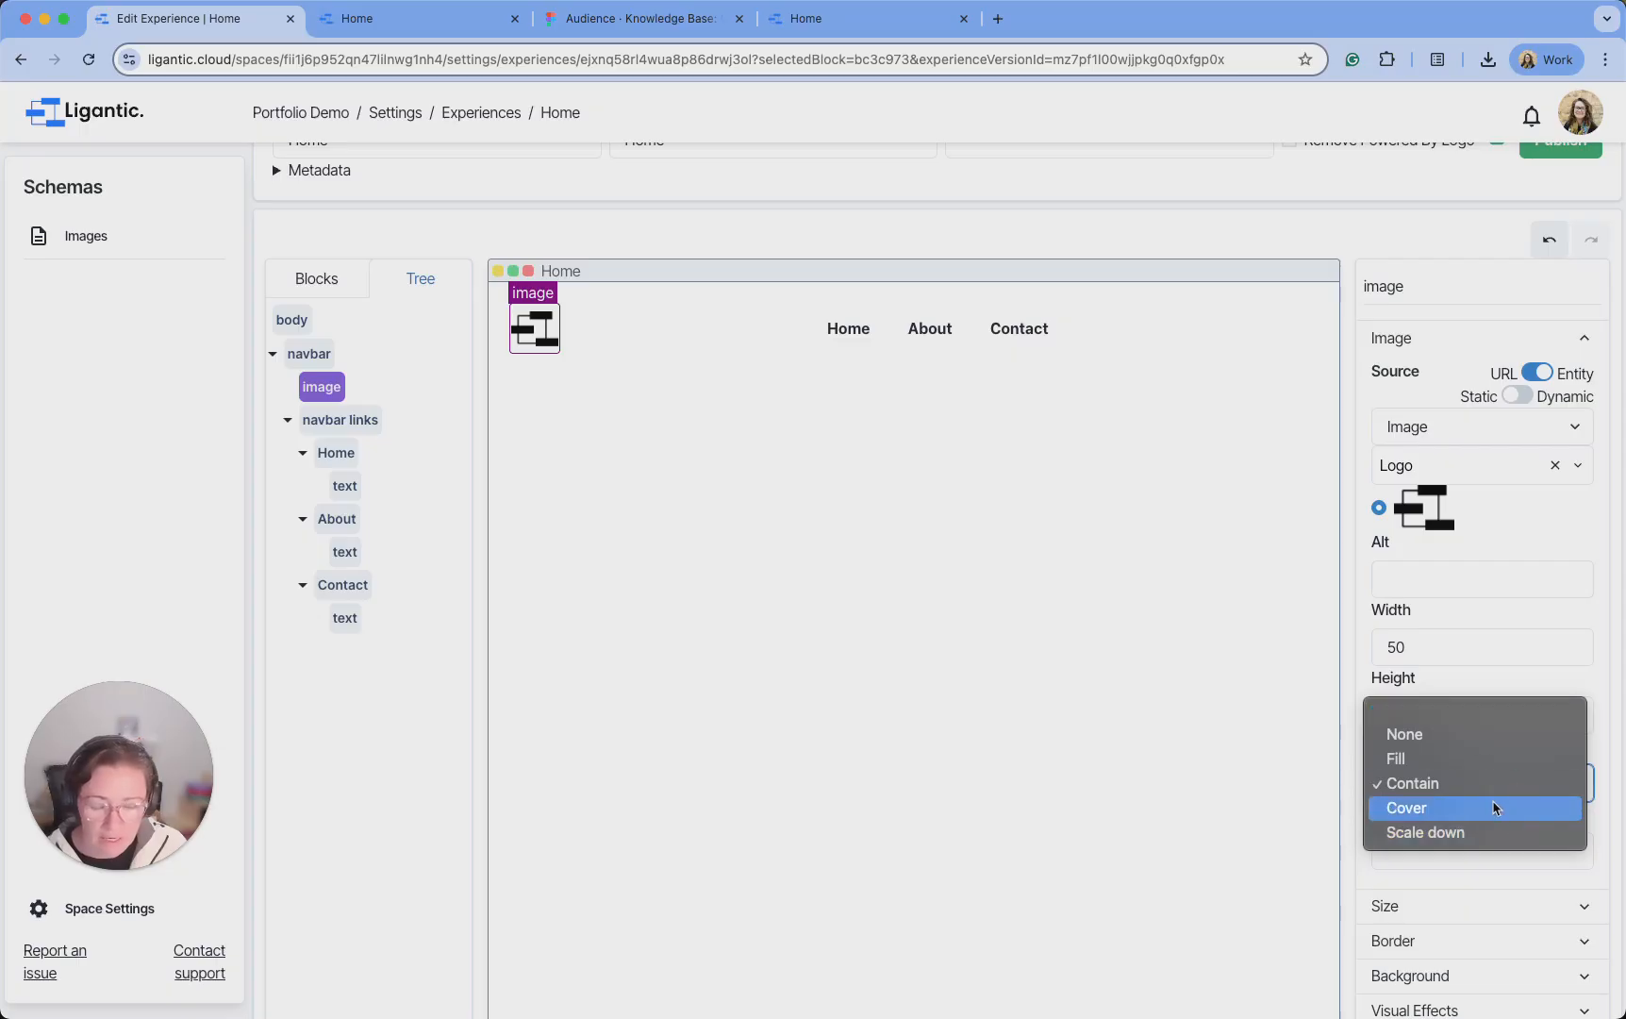
{"action": "left_click", "coordinate": [1470, 686]}
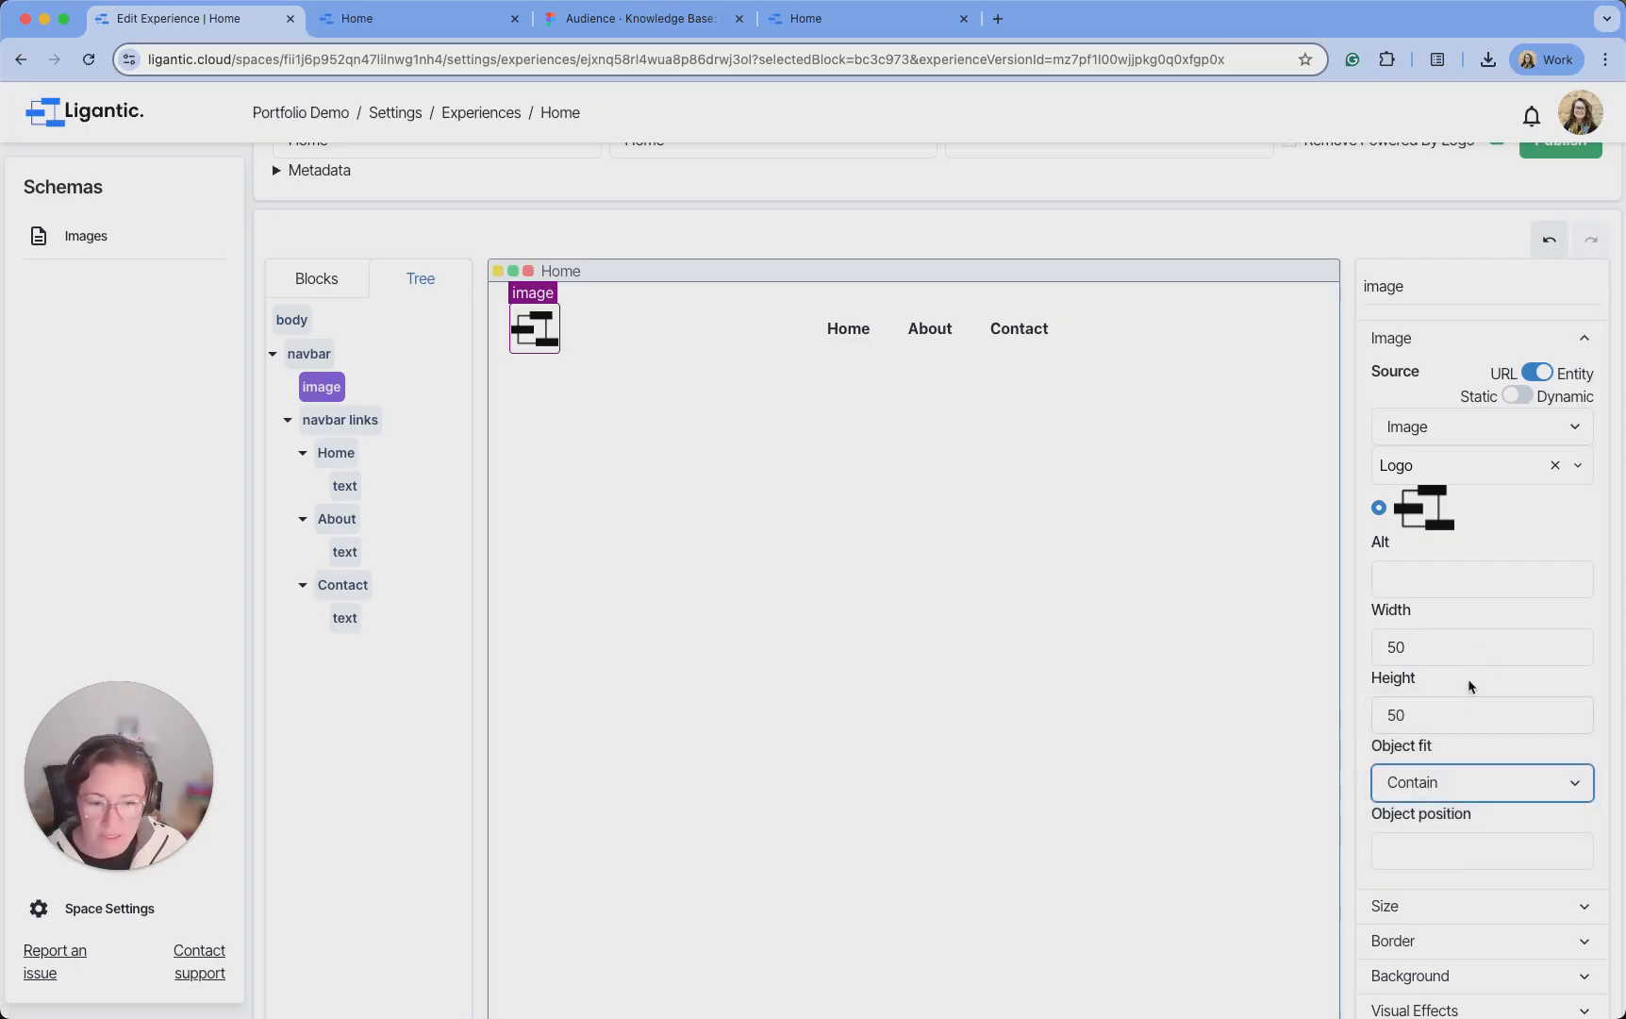
{"action": "scroll", "coordinate": [1443, 756], "scroll_direction": "down", "scroll_amount": 1}
{"action": "left_click", "coordinate": [1448, 783]}
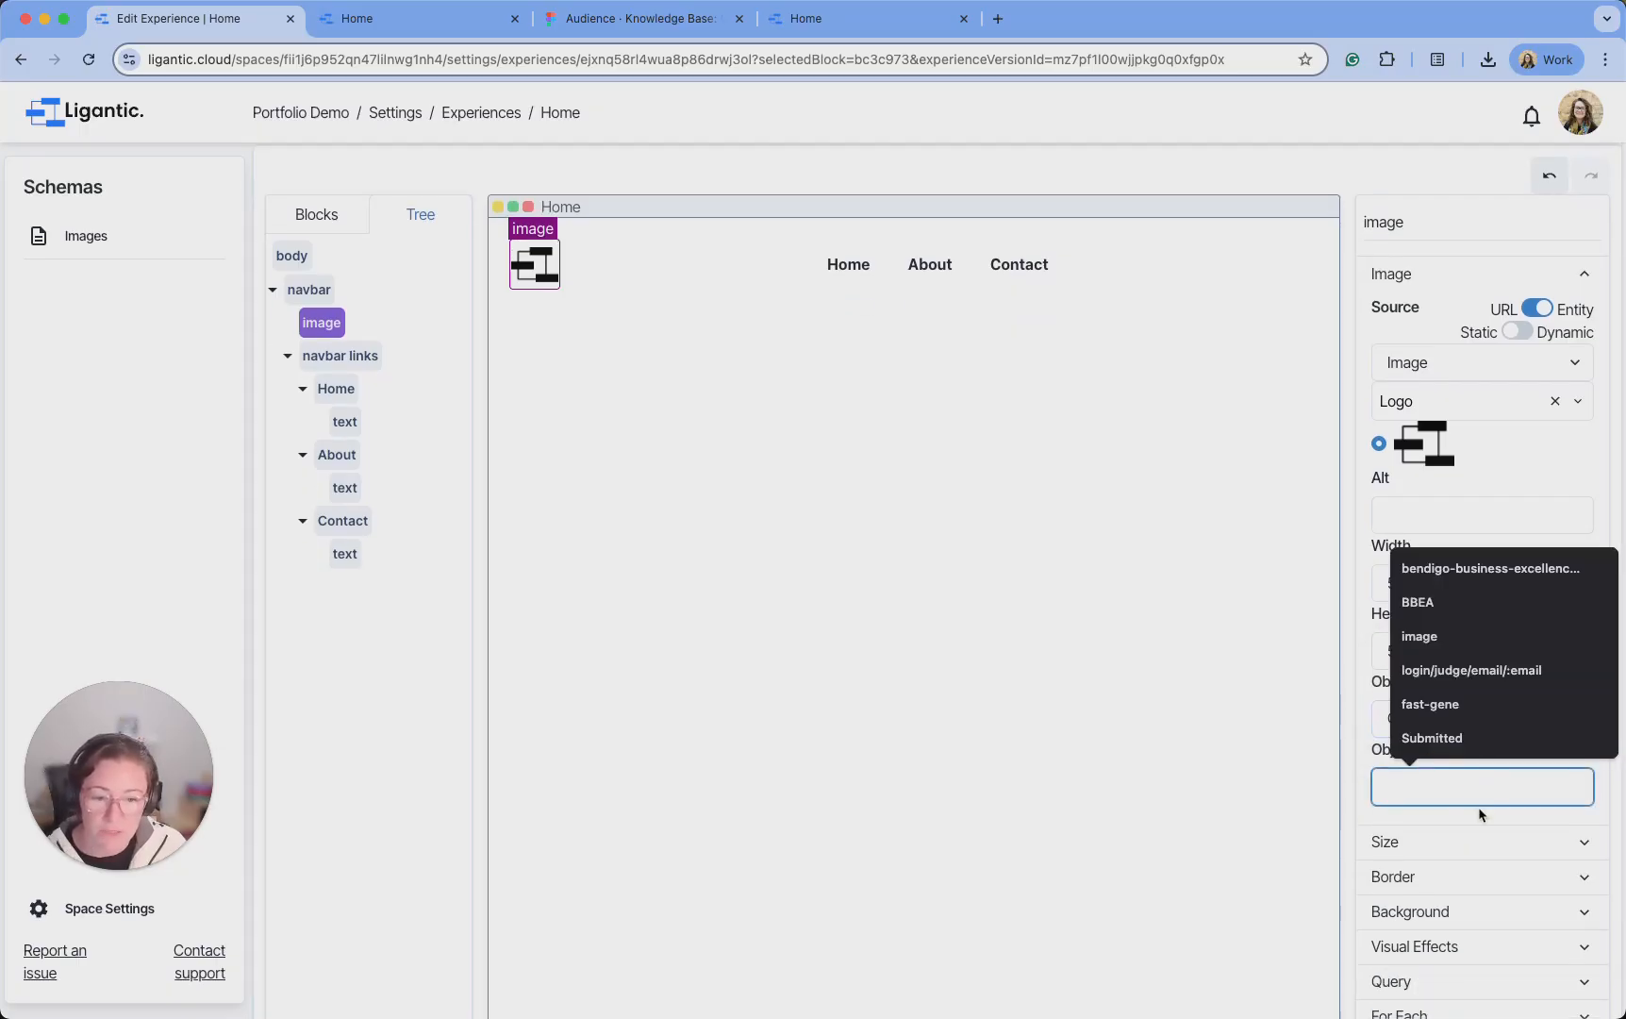
{"action": "left_click", "coordinate": [1577, 516]}
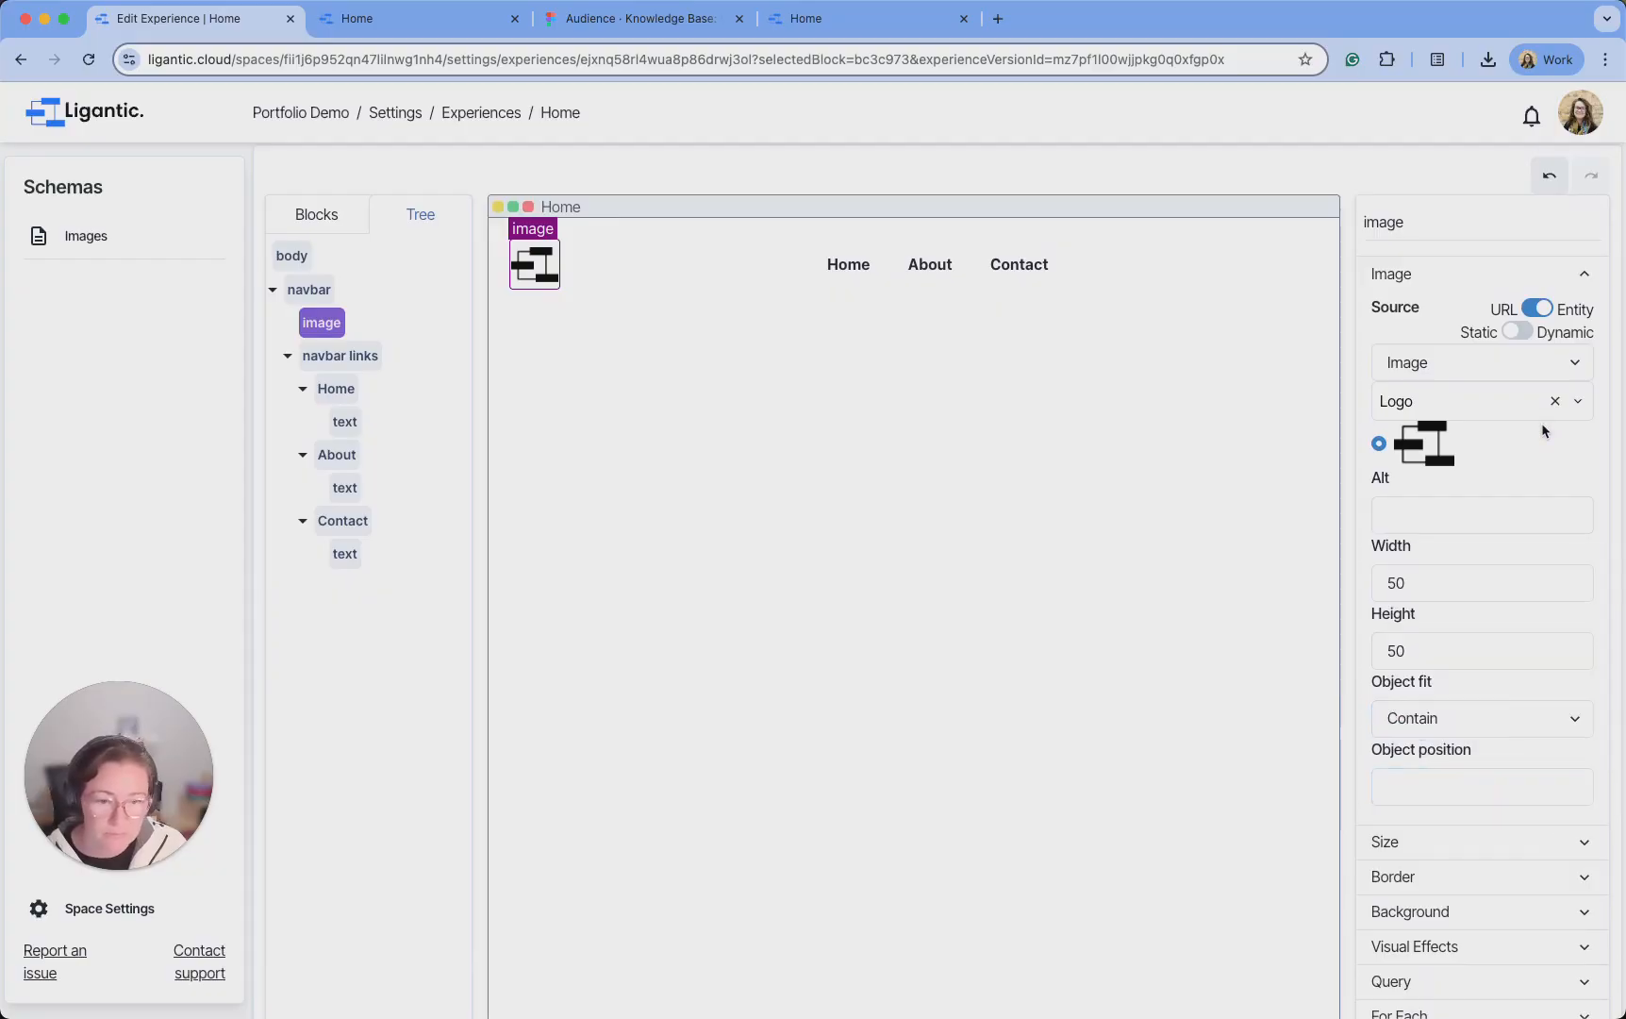
{"action": "left_click", "coordinate": [1516, 274]}
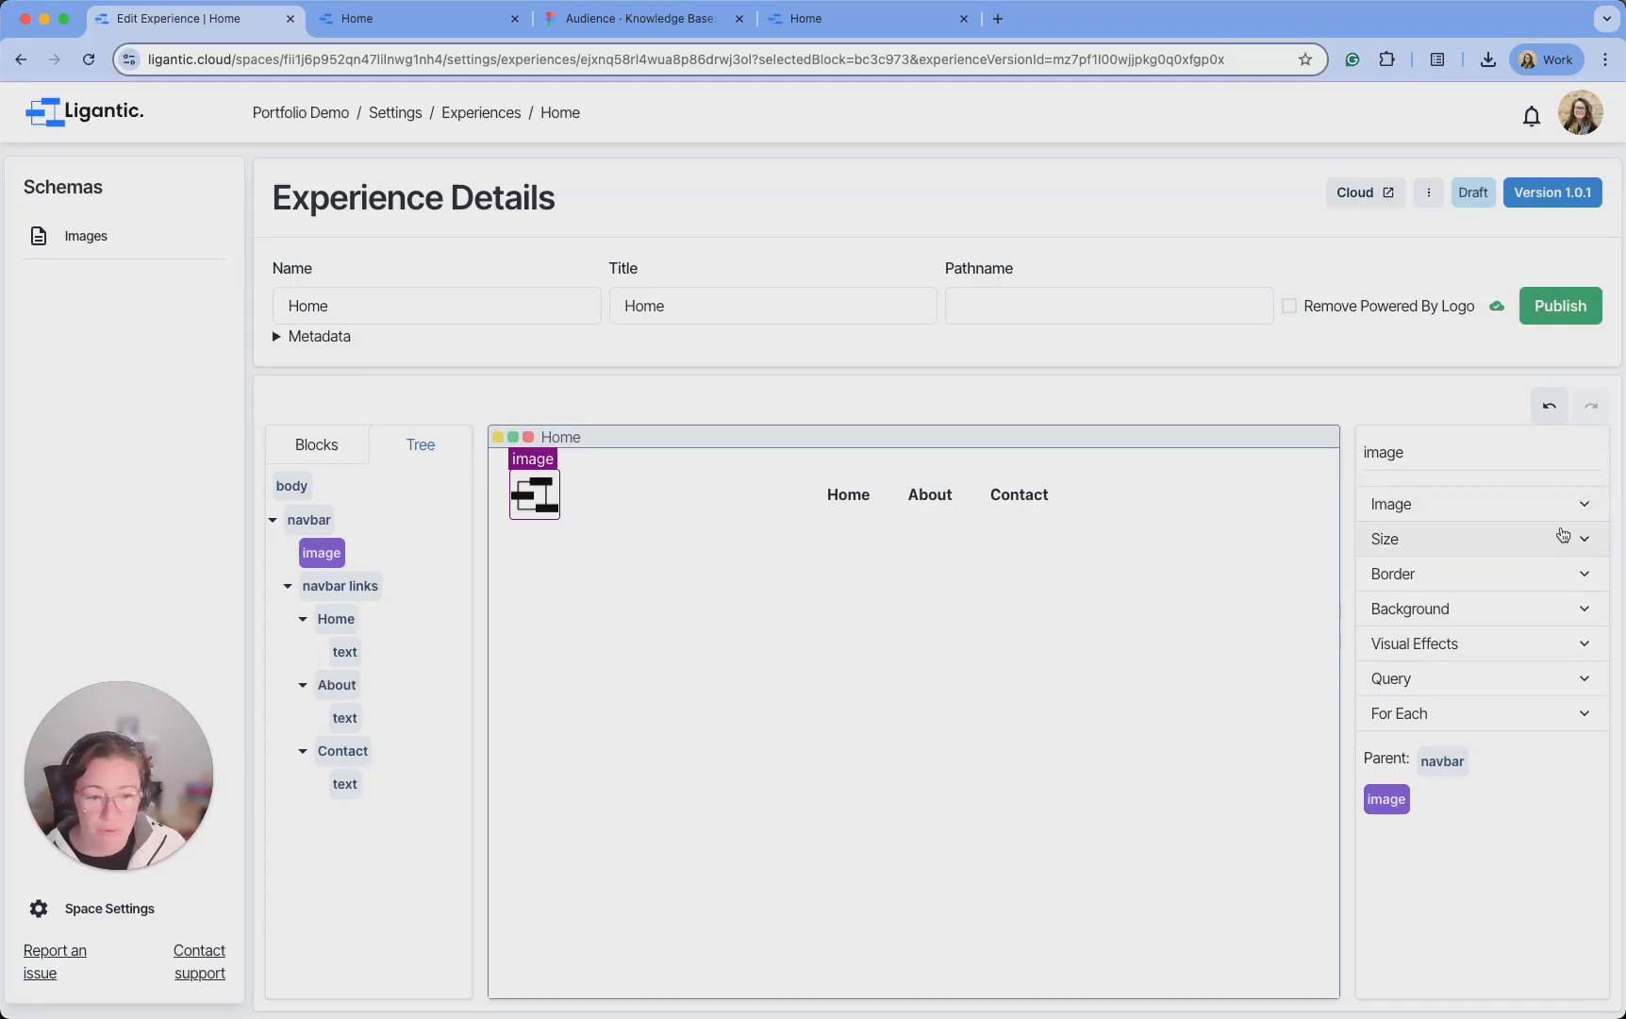
{"action": "left_click", "coordinate": [1583, 545]}
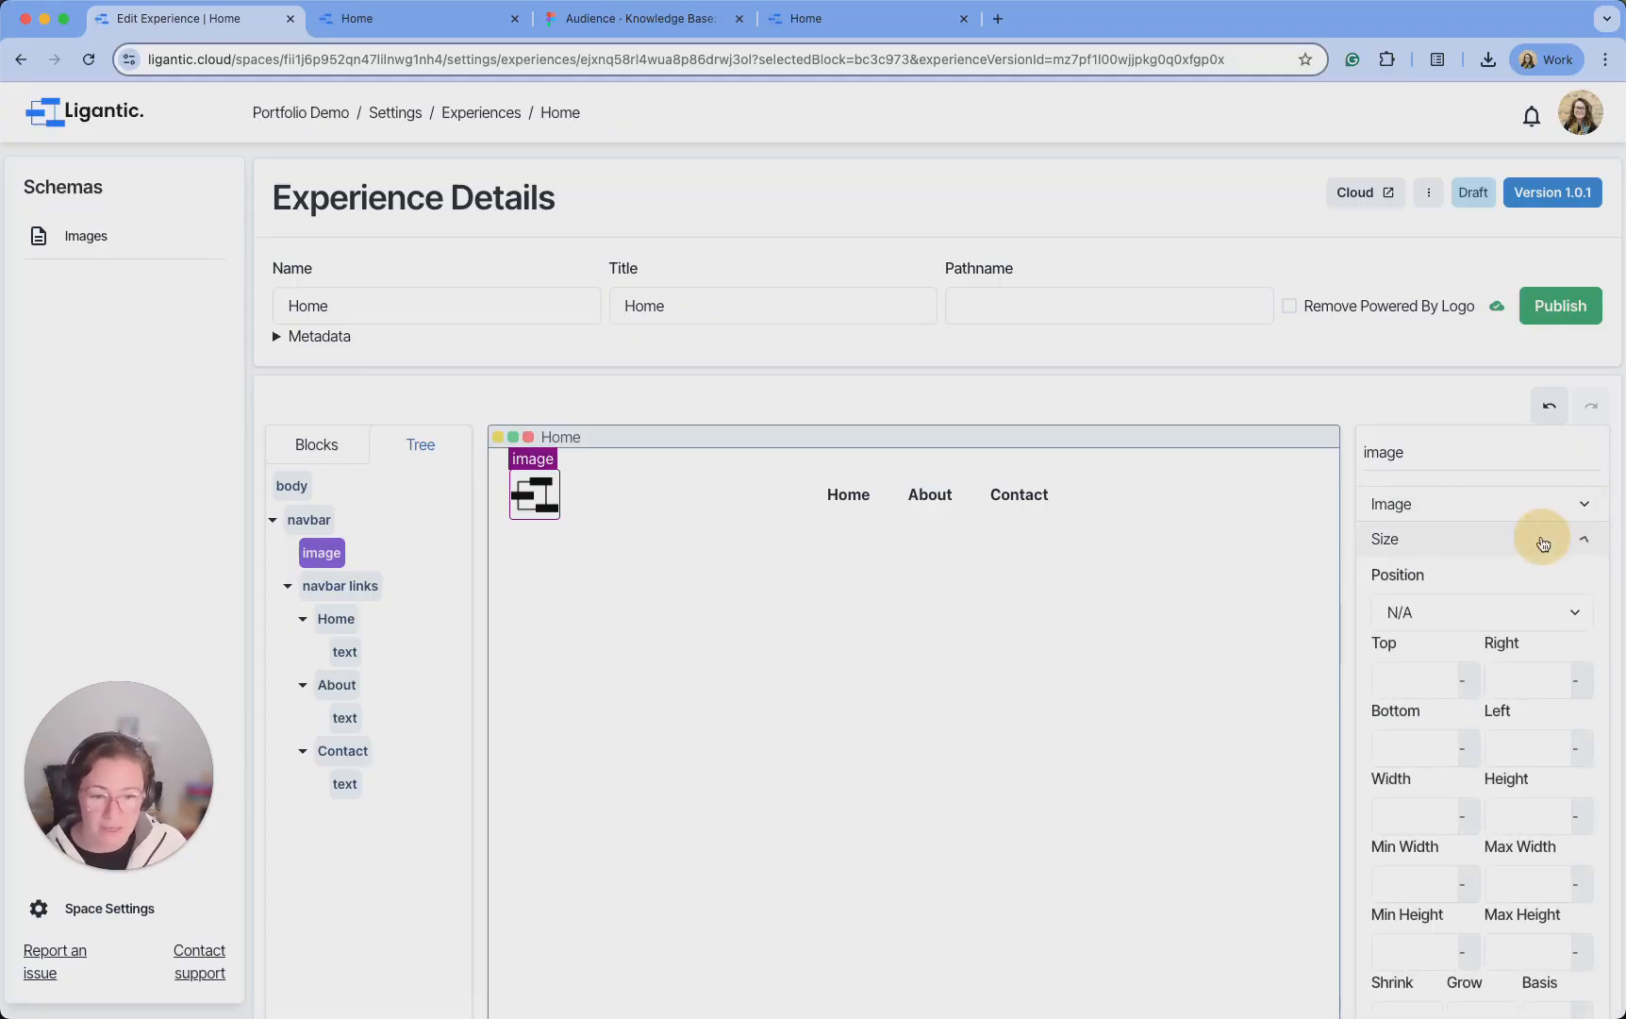
{"action": "left_click", "coordinate": [1538, 538]}
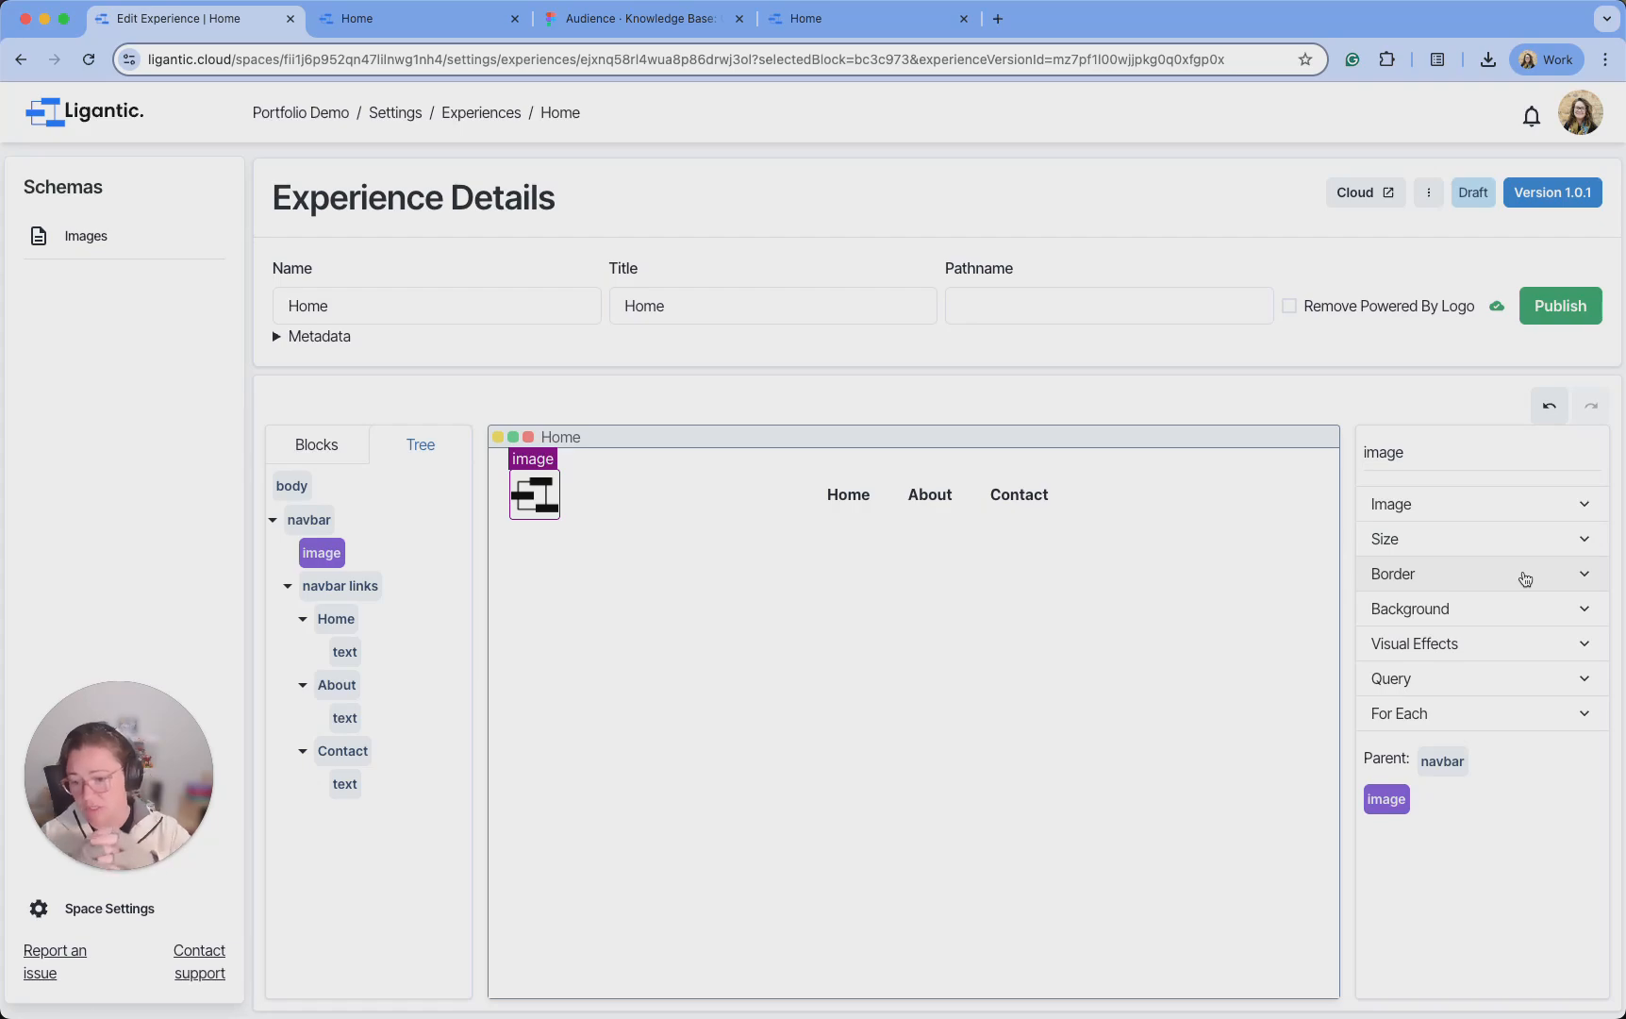
Try a solid border with a radius of 25 on the navbar logo image, clearing any border color
{"action": "left_click", "coordinate": [1524, 577]}
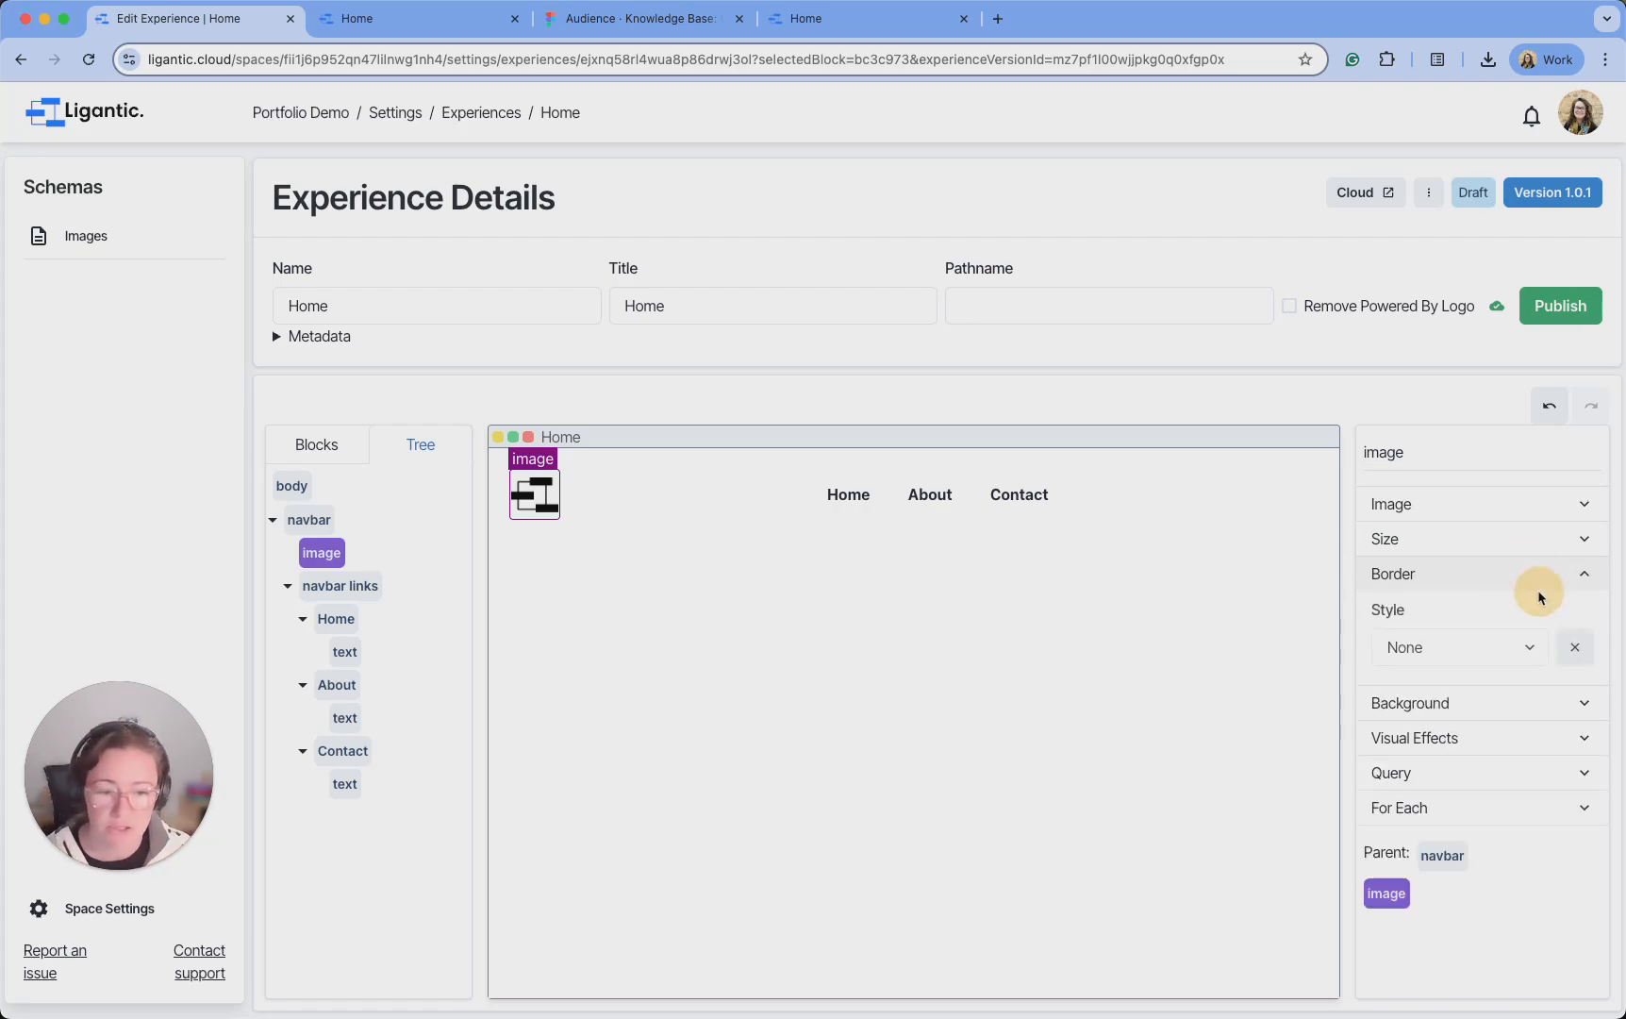
{"action": "left_click", "coordinate": [1530, 651]}
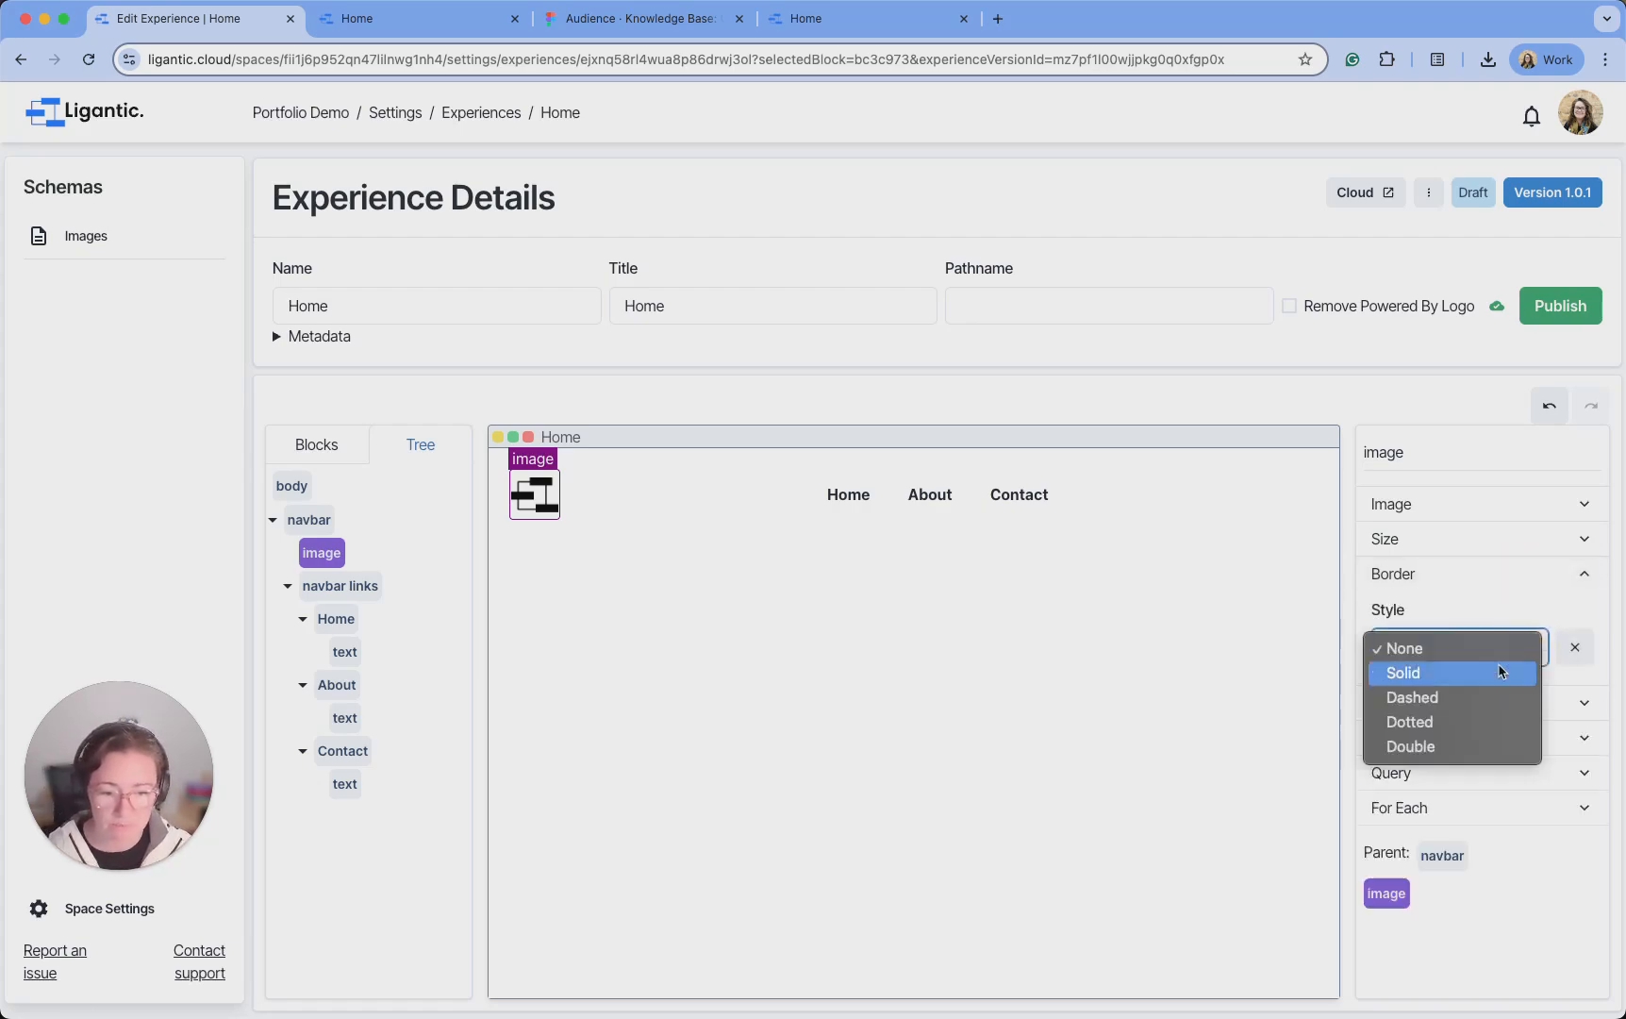
{"action": "left_click", "coordinate": [1492, 672]}
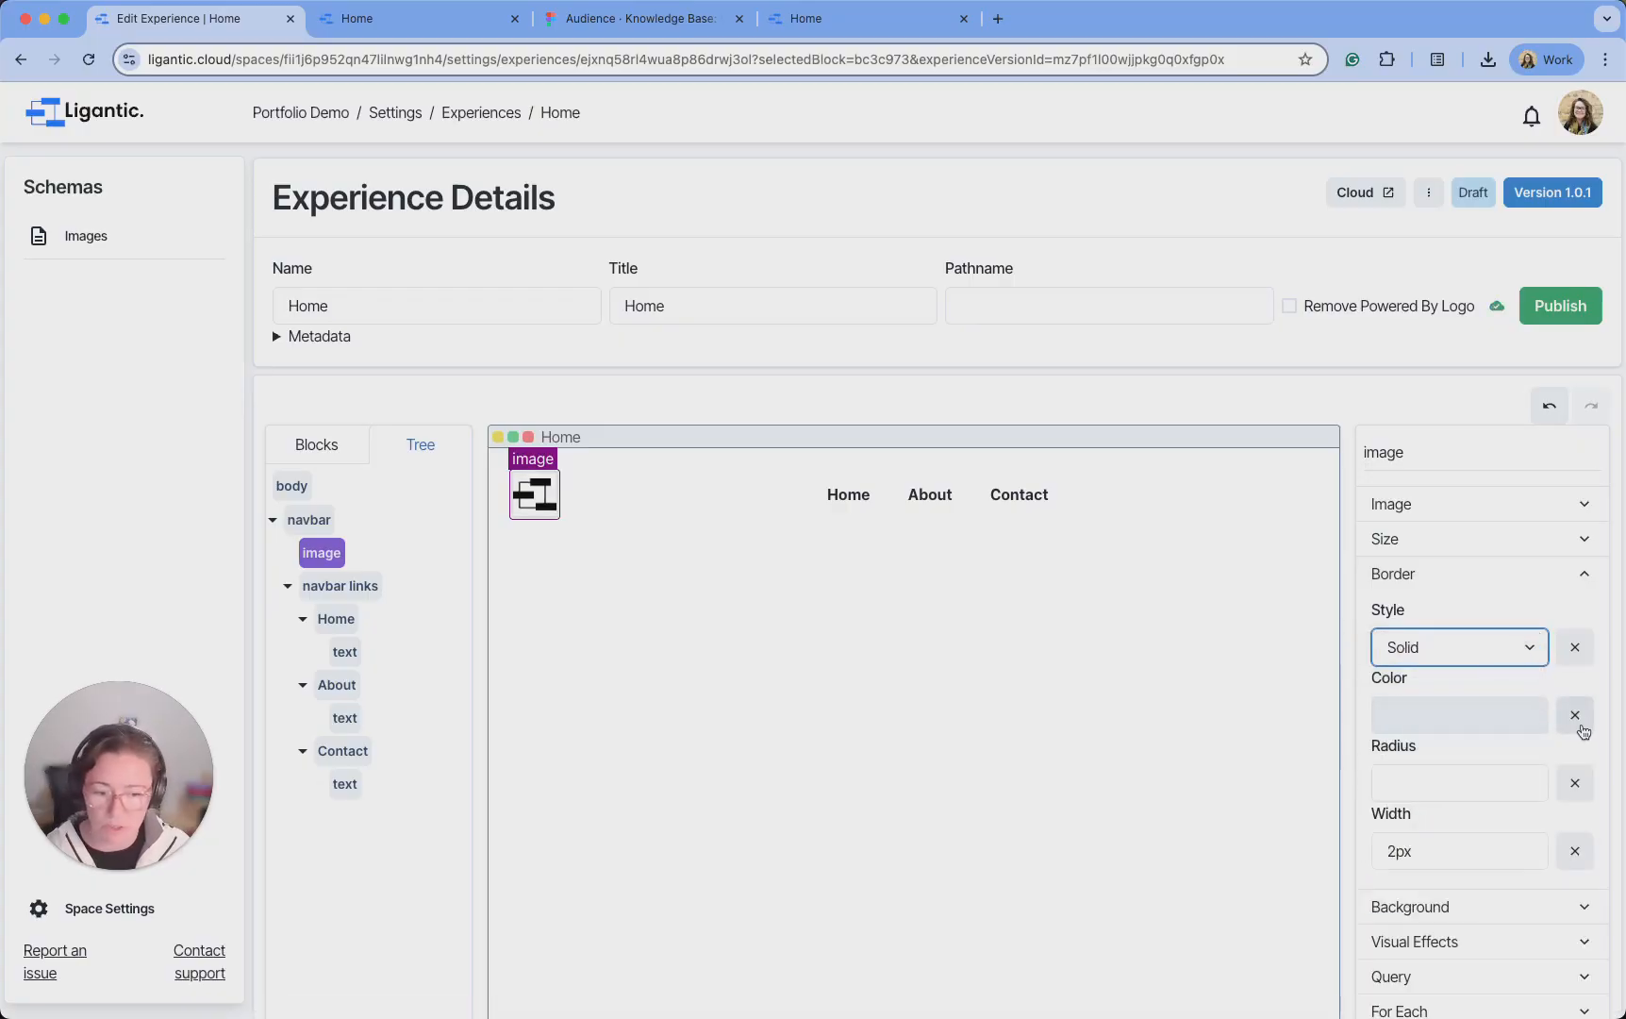
{"action": "left_click", "coordinate": [1576, 719]}
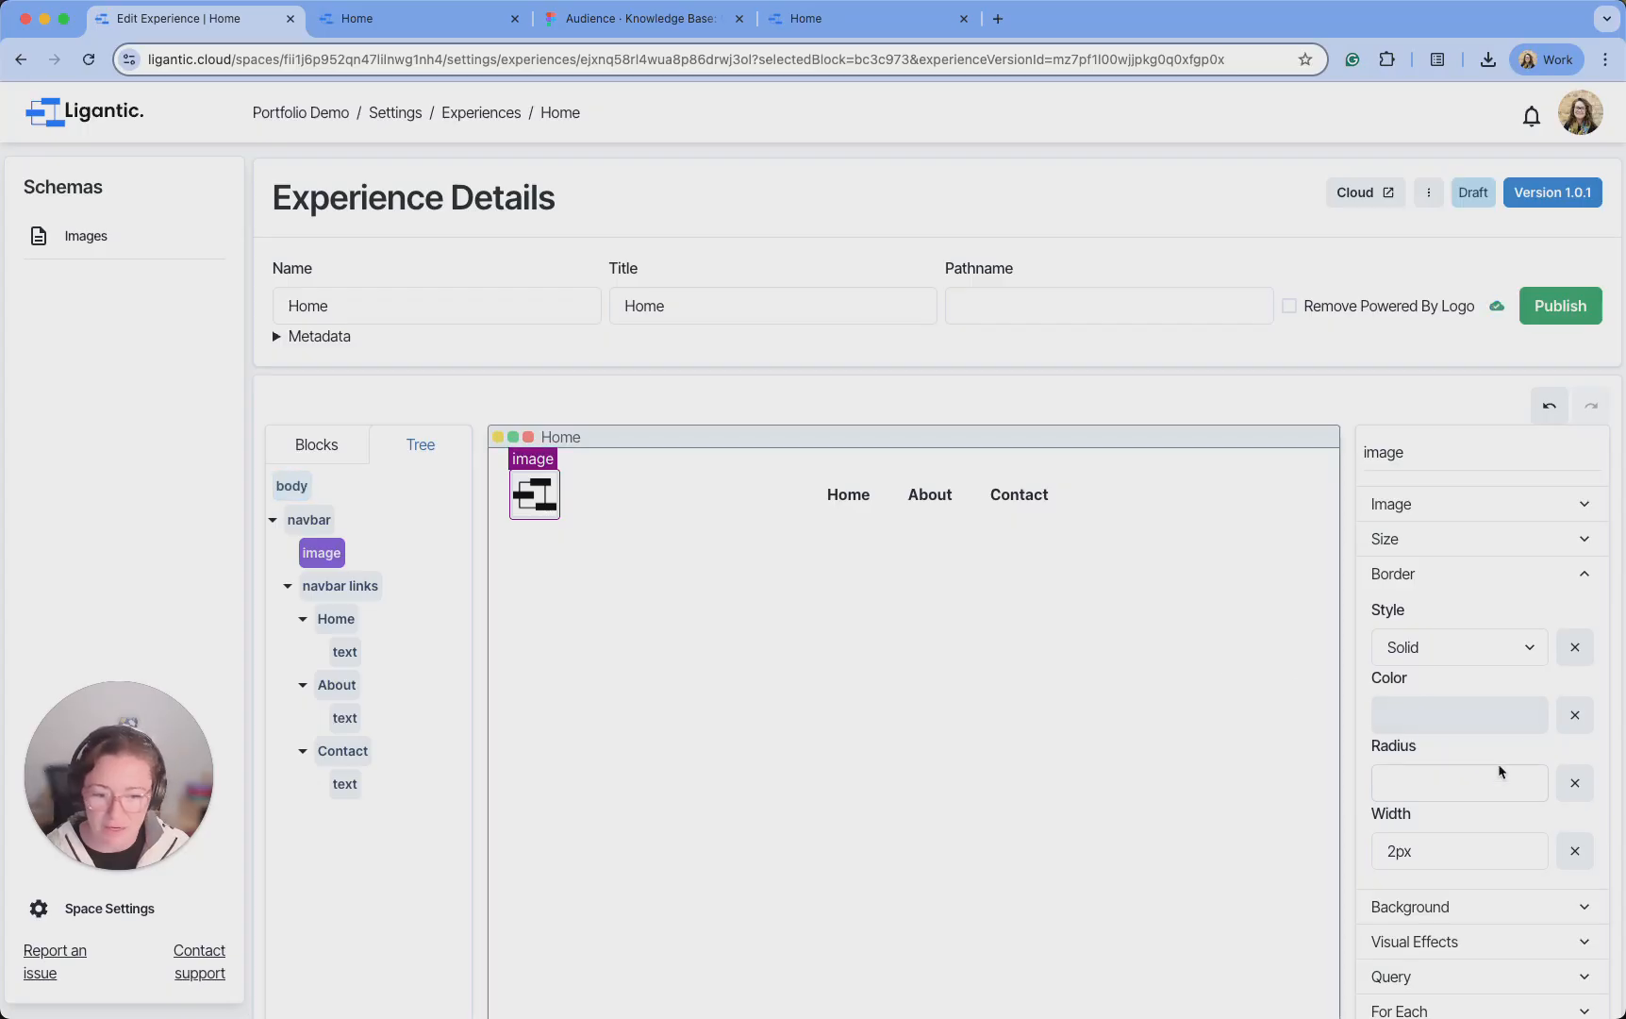
{"action": "left_click", "coordinate": [1480, 784]}
{"action": "type", "text": "25"}
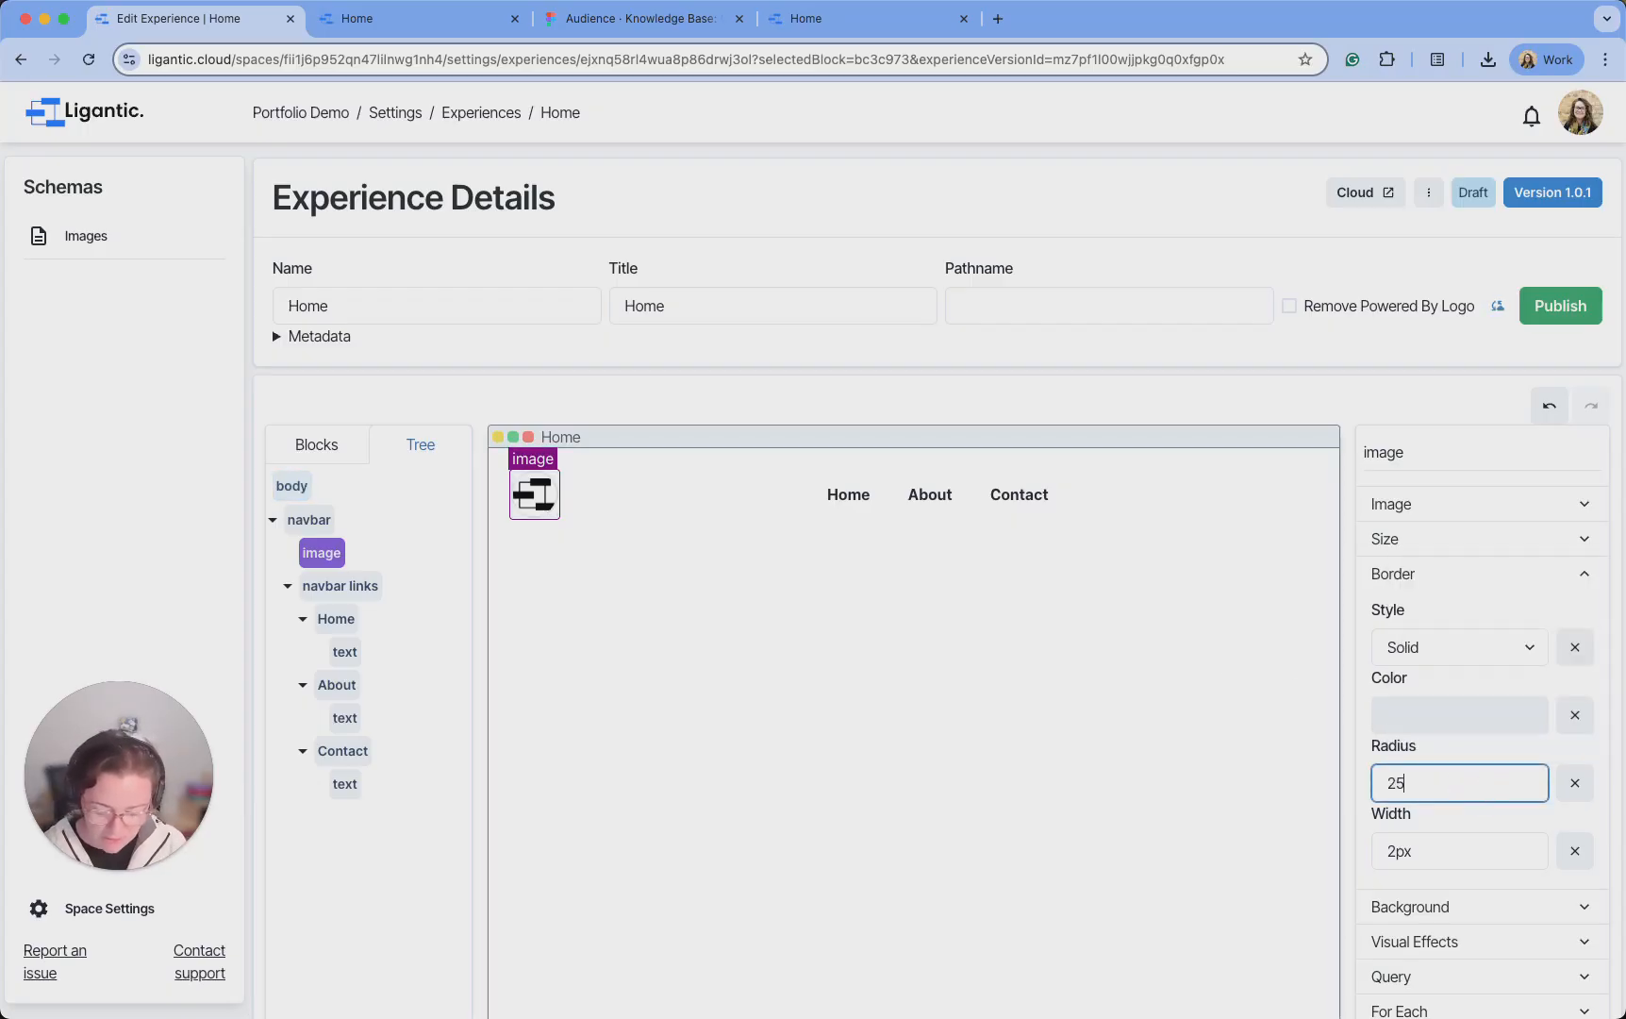
{"action": "left_click", "coordinate": [1094, 700]}
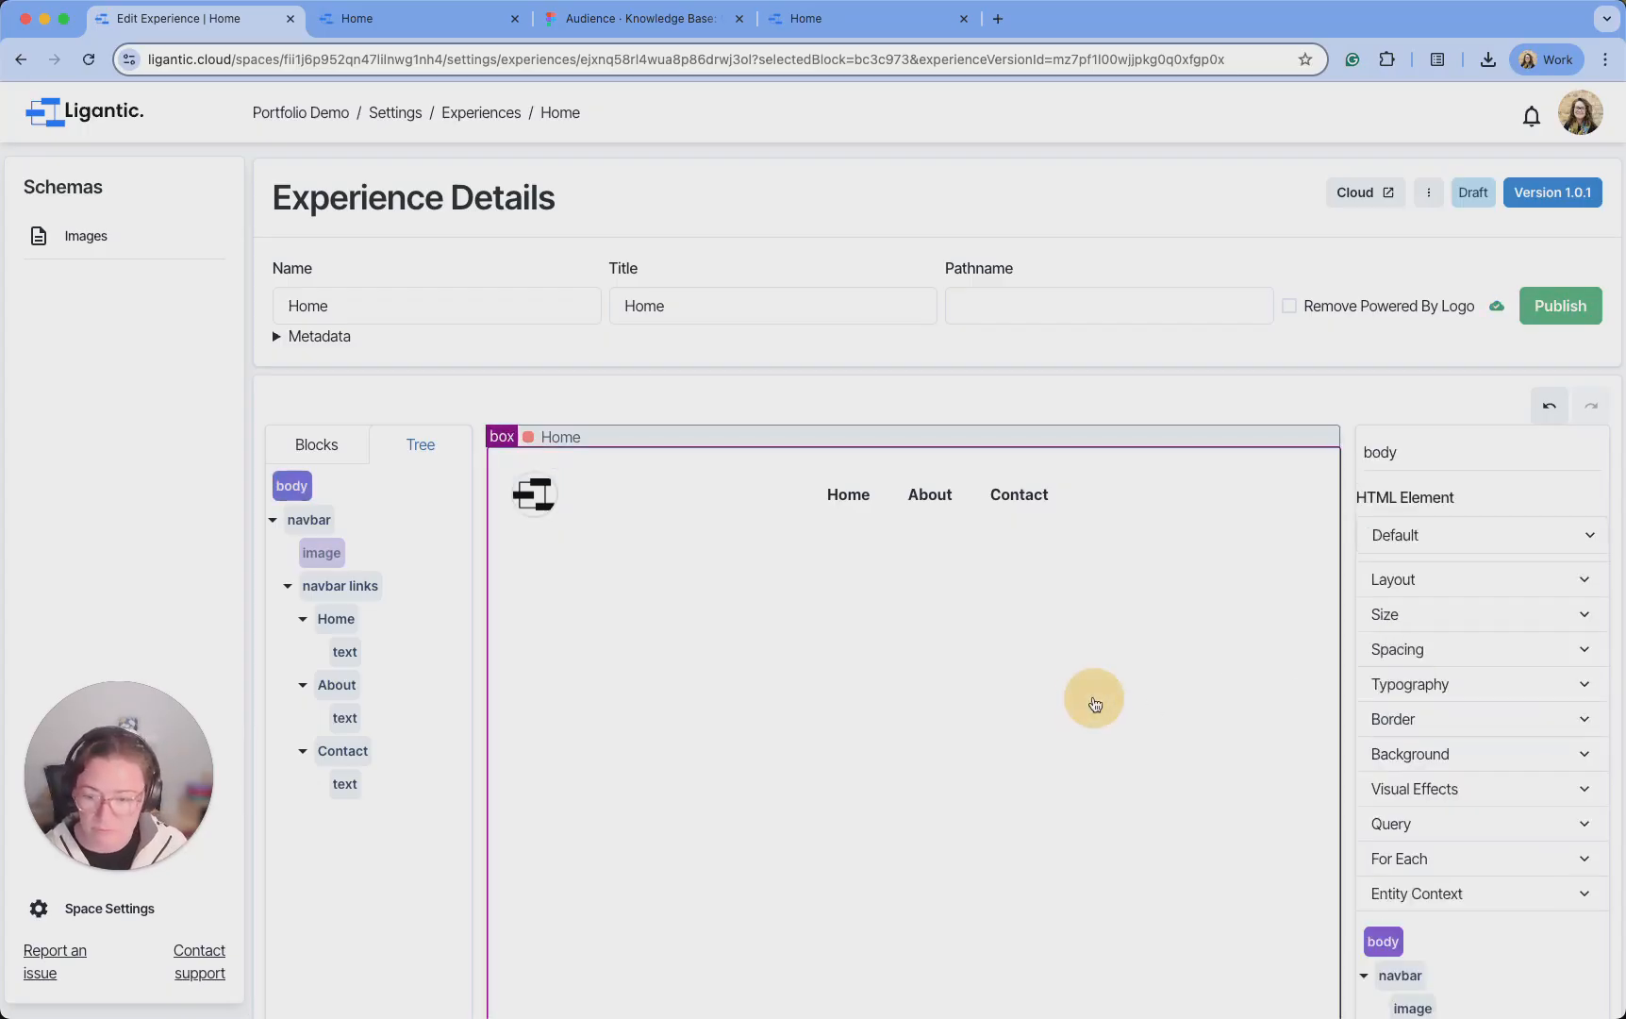
Set the navbar logo image's border width to 0px
{"action": "left_click", "coordinate": [534, 493]}
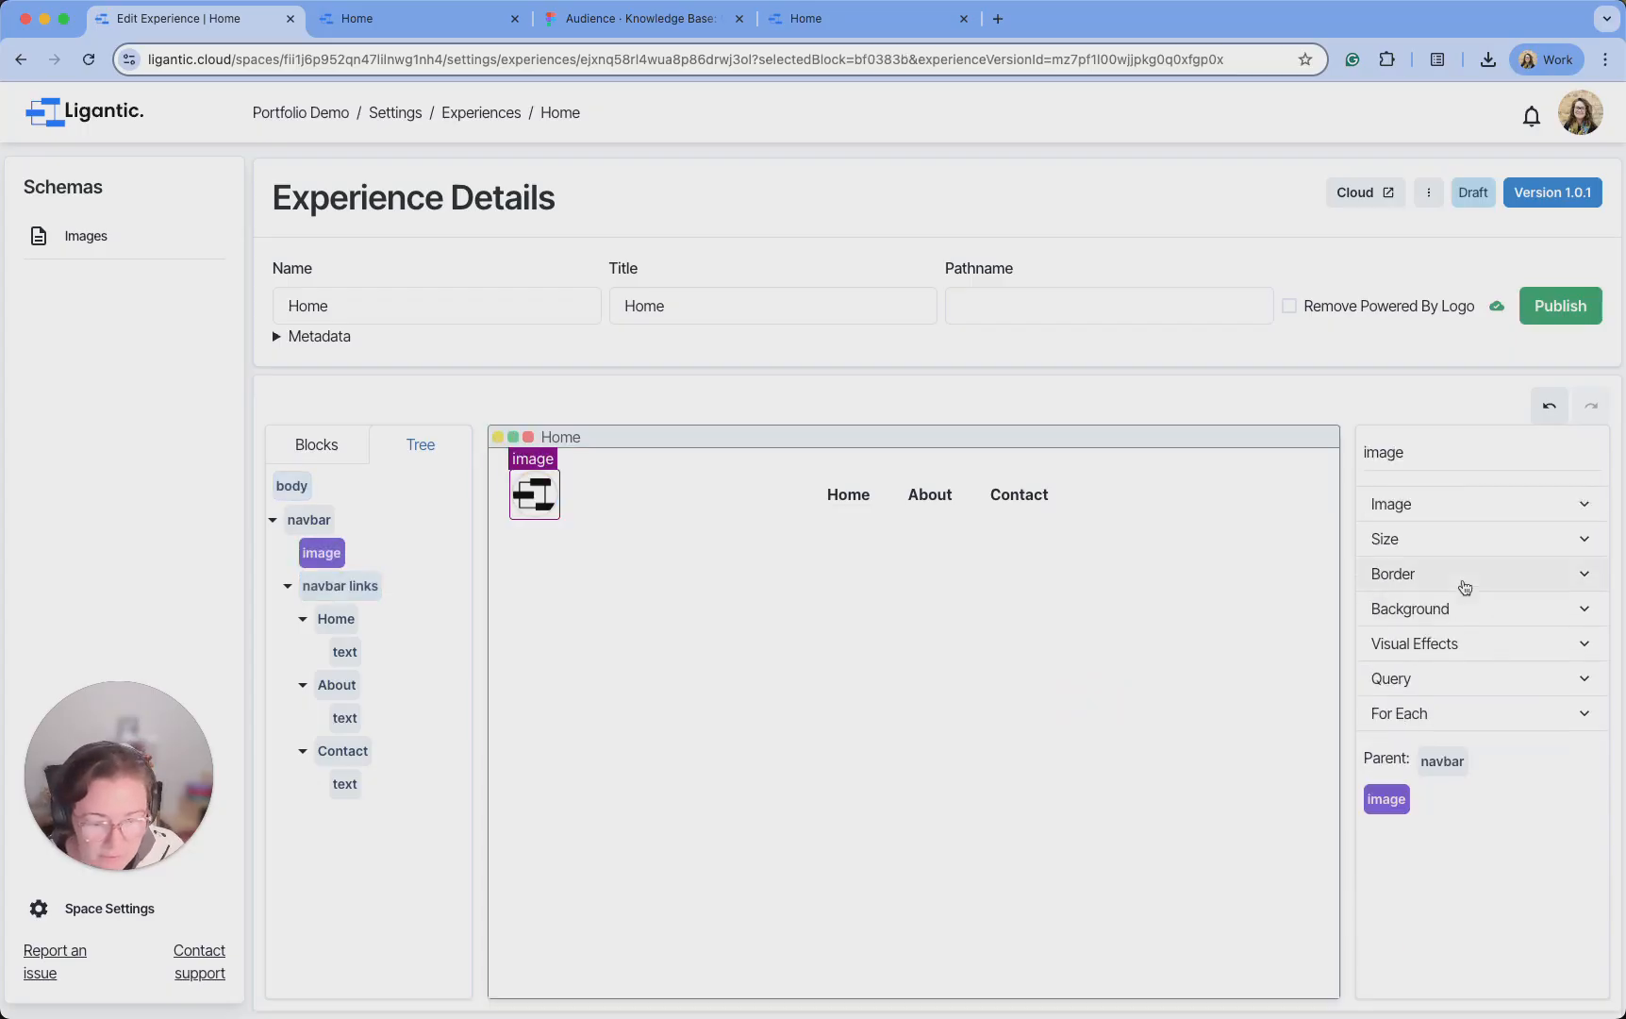
{"action": "left_click", "coordinate": [1465, 582]}
{"action": "left_click", "coordinate": [1537, 855]}
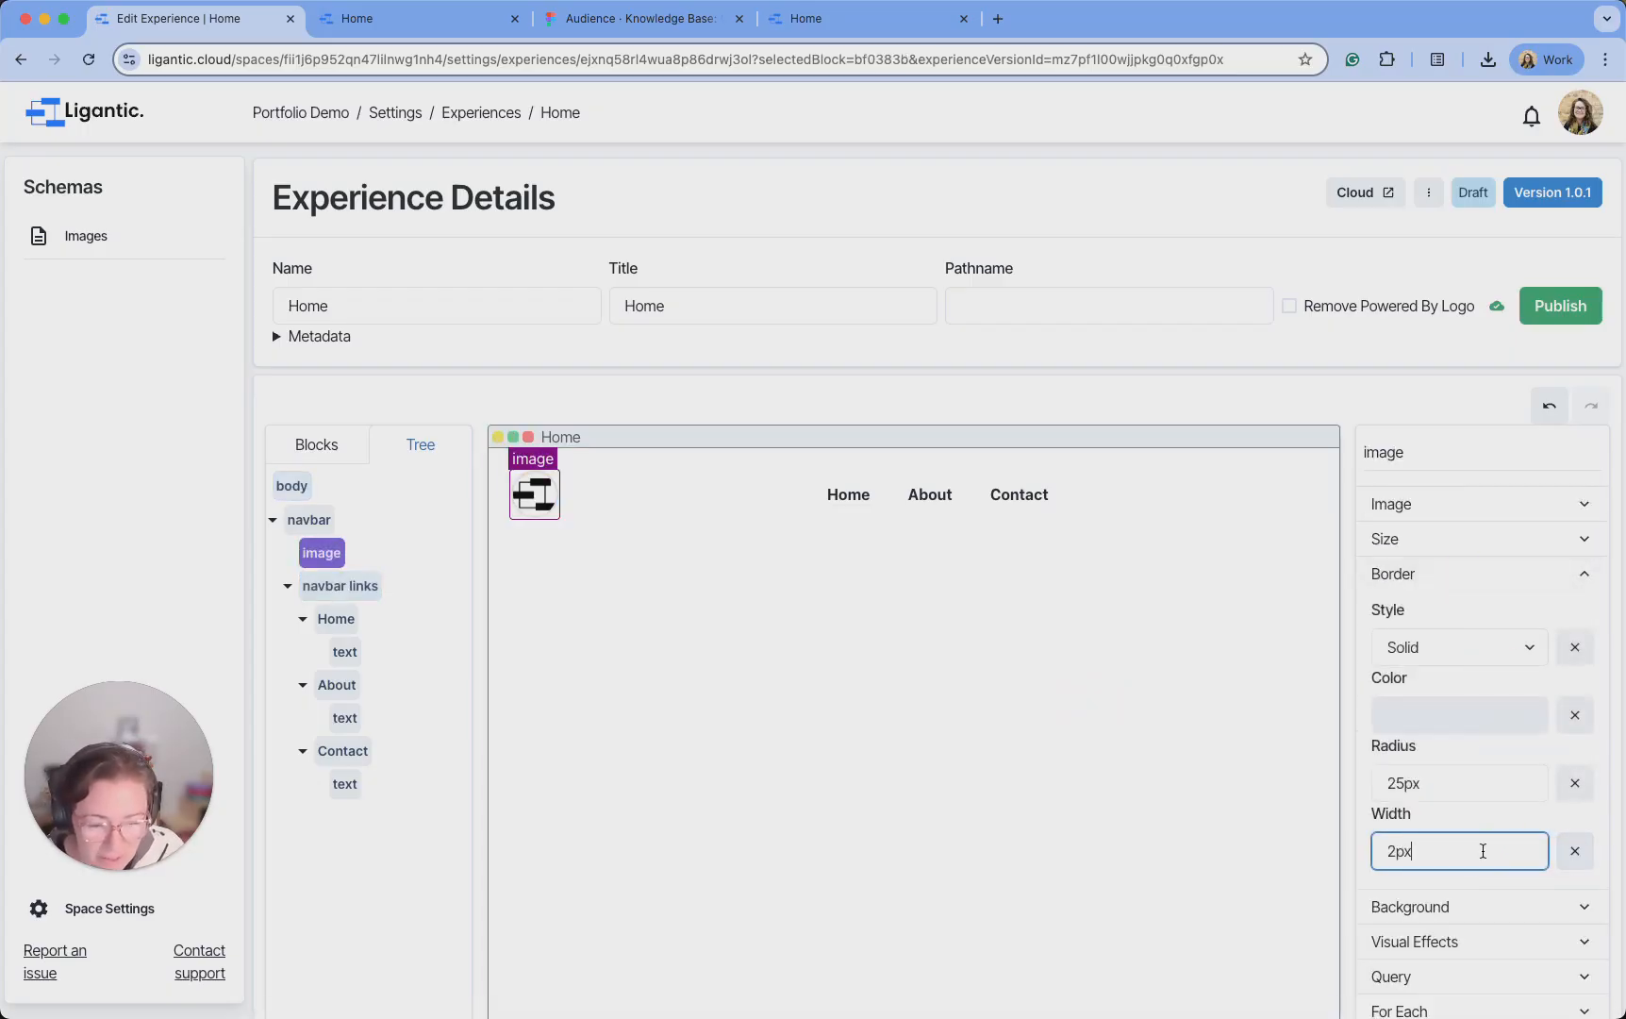
{"action": "key", "text": "Delete"}
{"action": "type", "text": "0"}
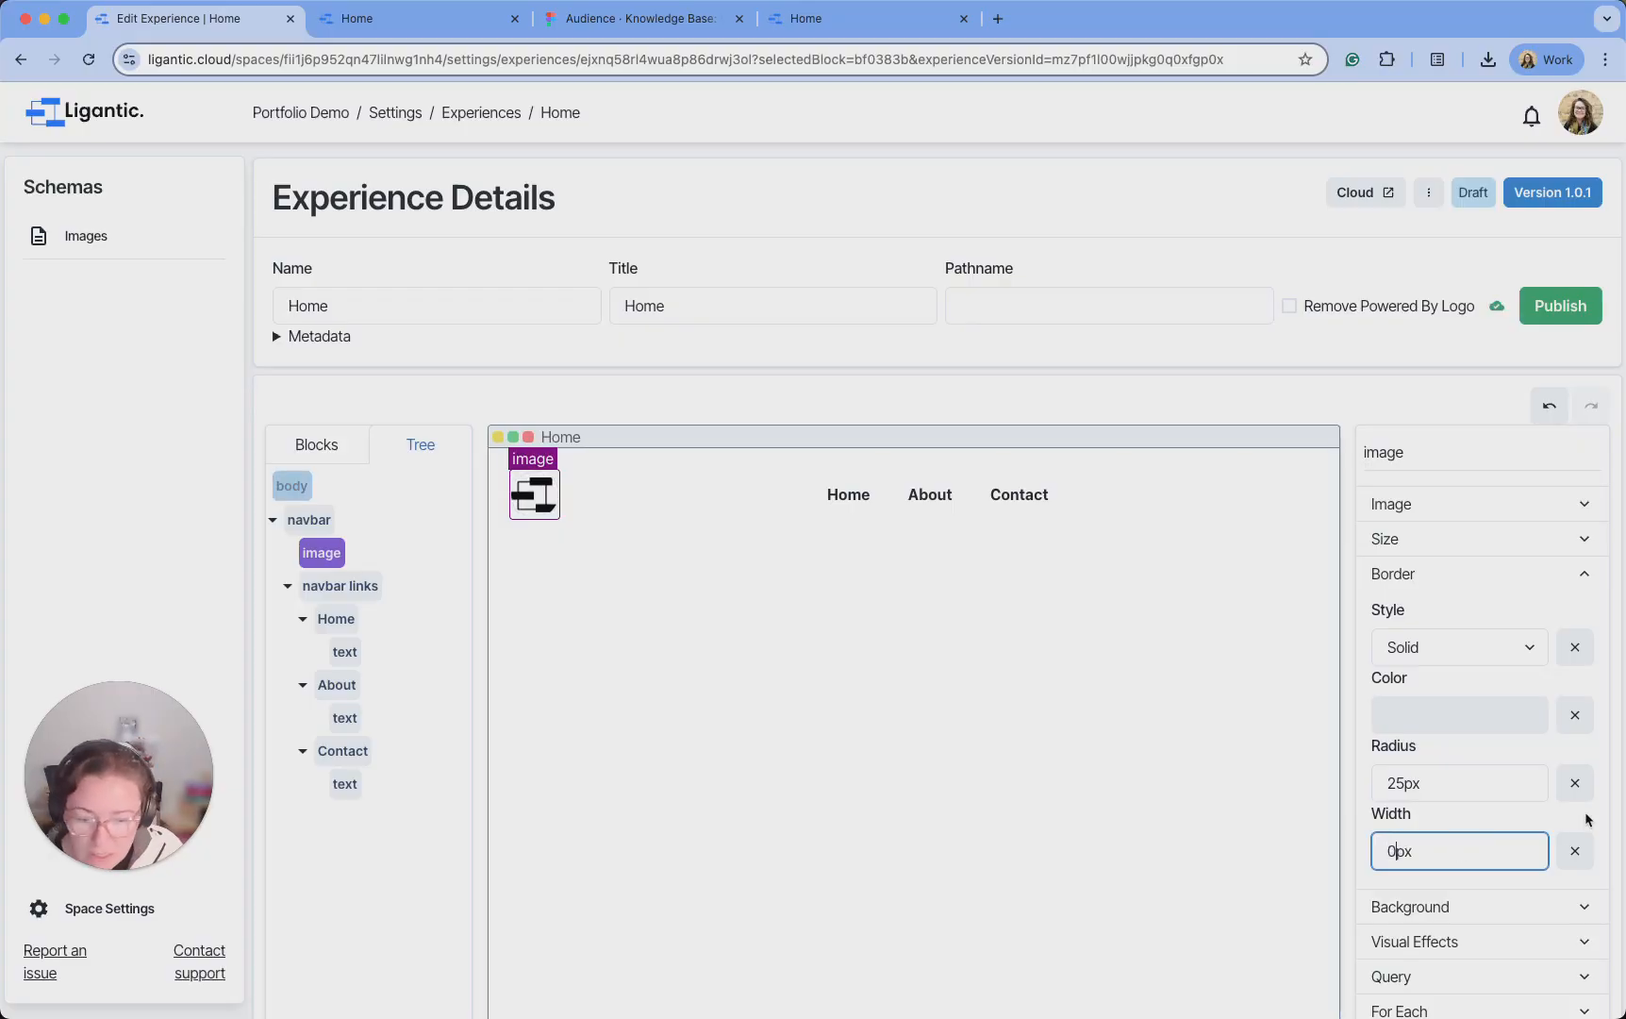
{"action": "left_click", "coordinate": [658, 592]}
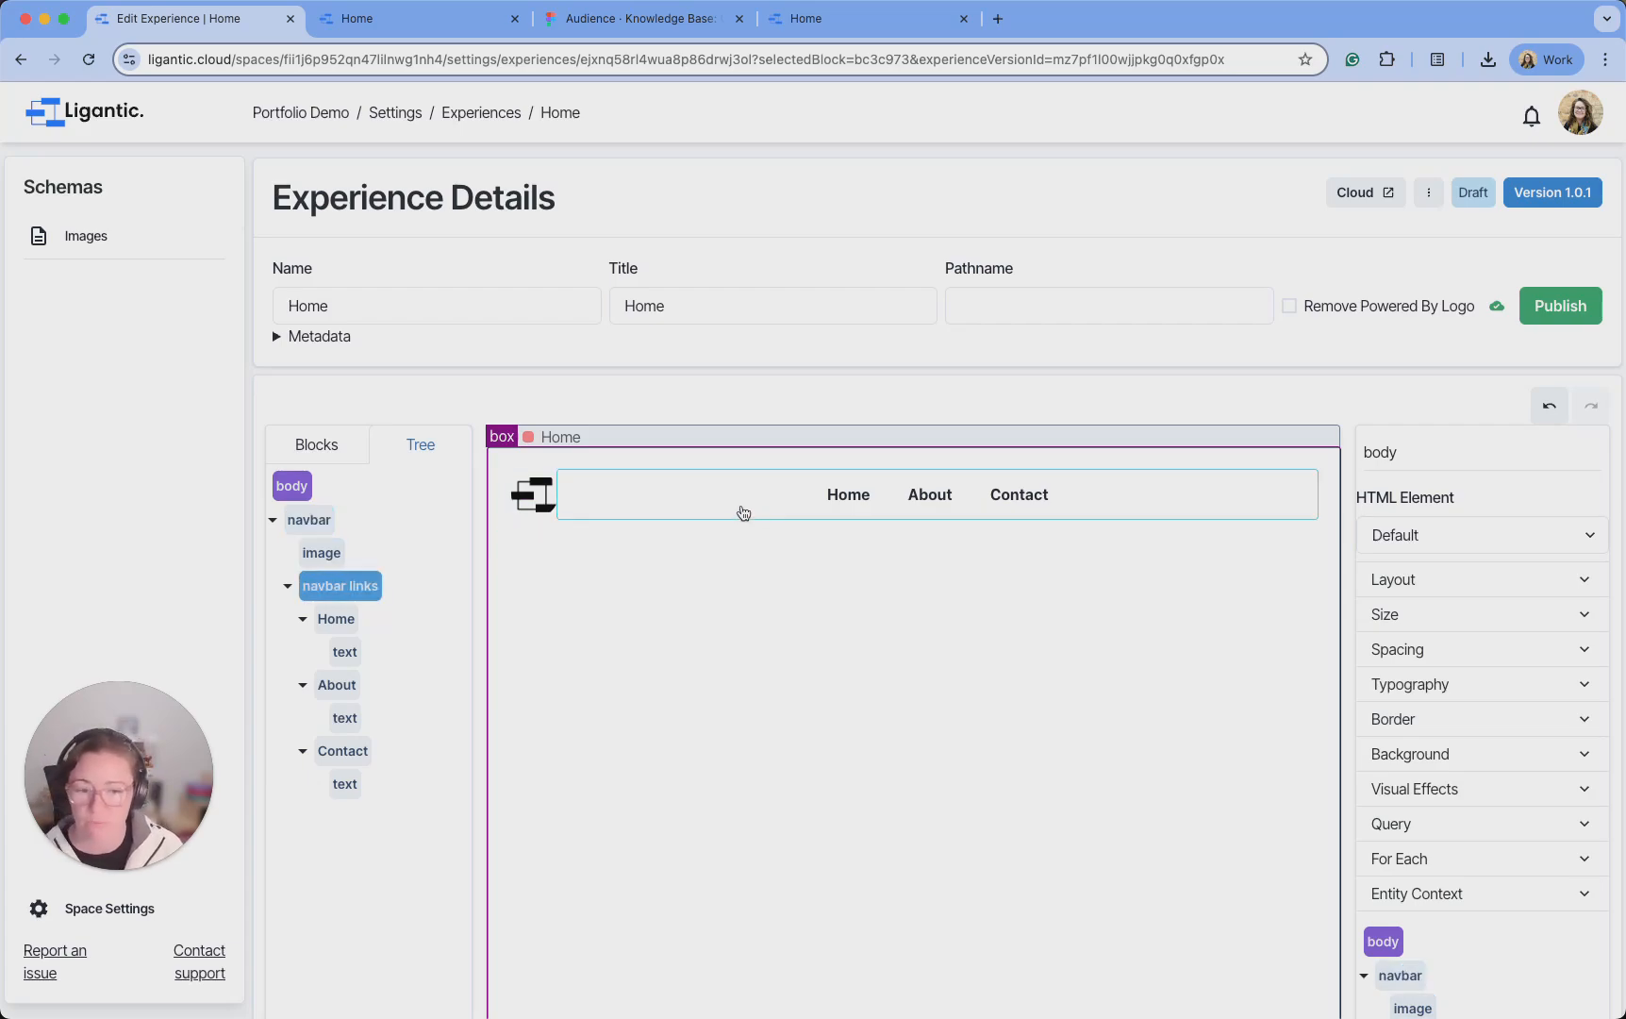
Clear the navbar logo image's border width, radius and color, and reset its border style to None
{"action": "left_click", "coordinate": [1546, 727]}
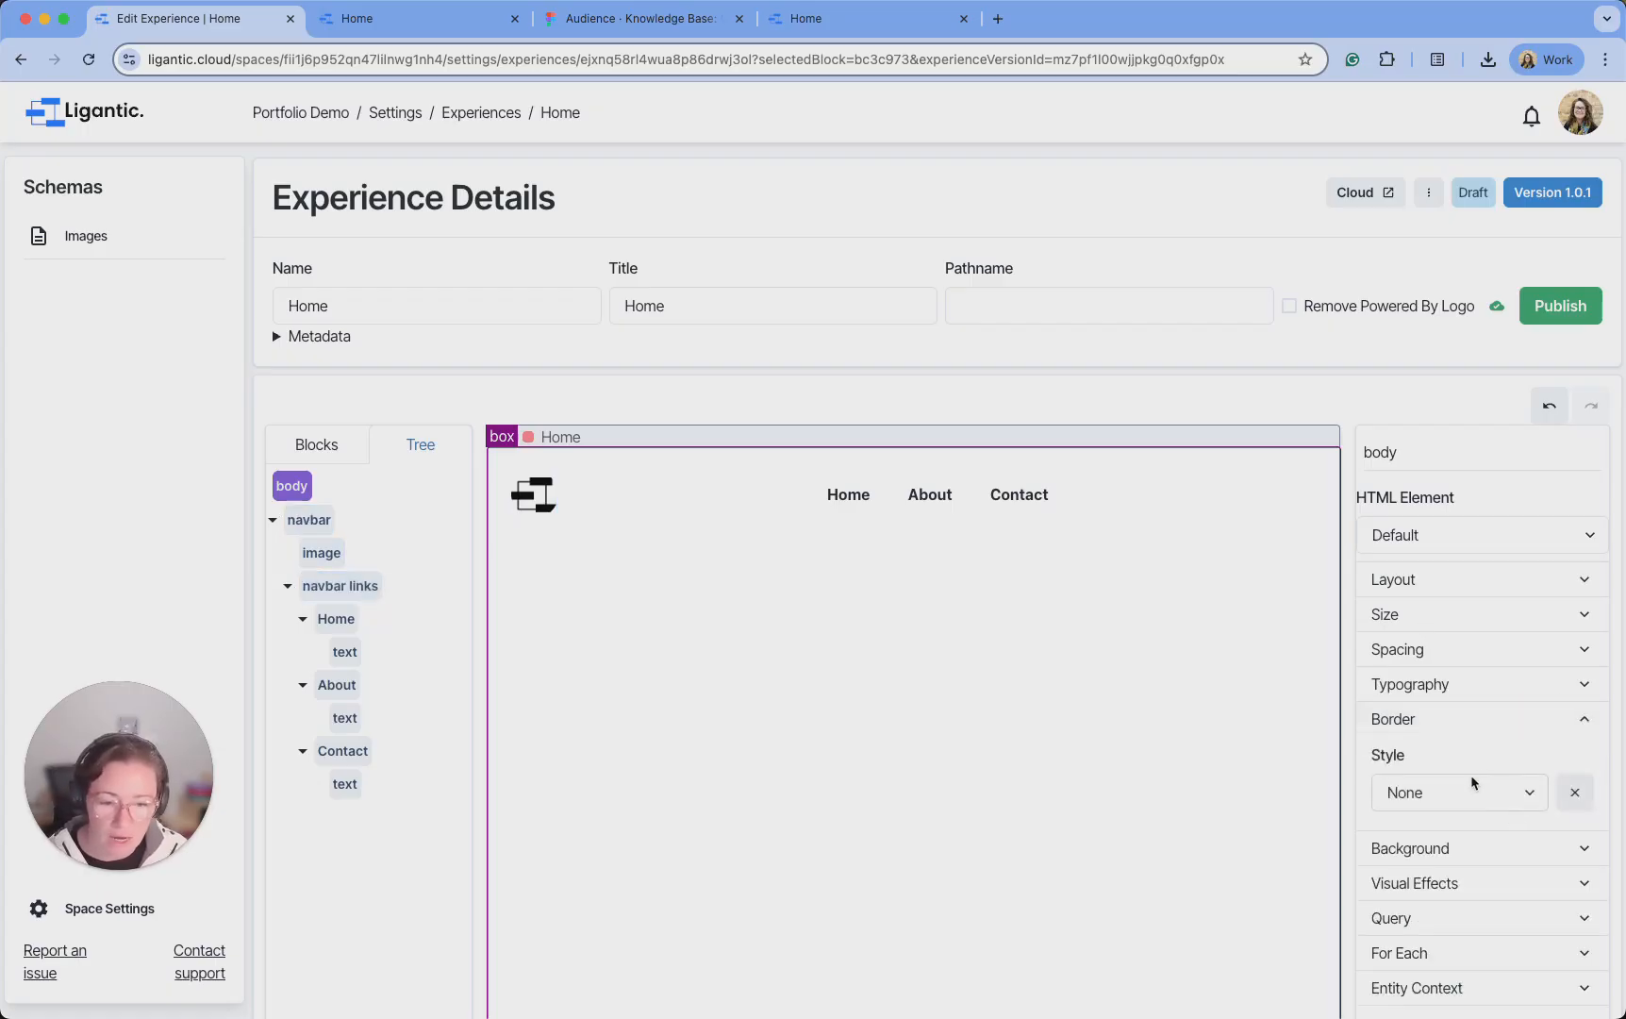
{"action": "left_click", "coordinate": [555, 506]}
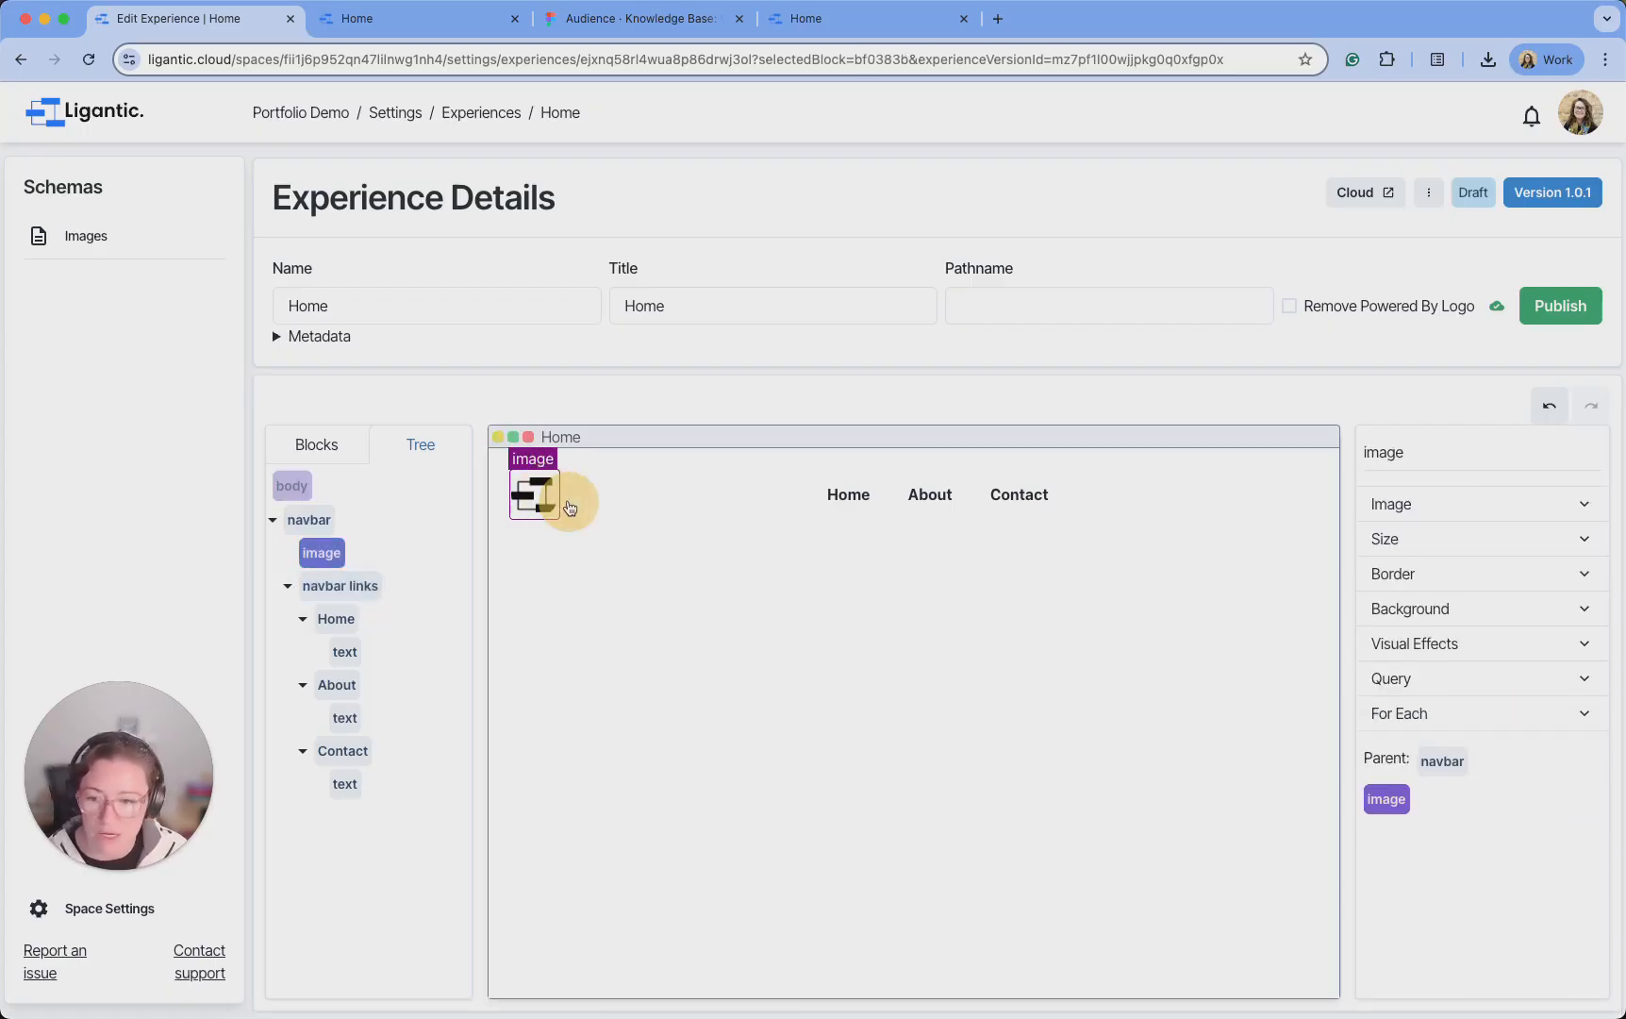
{"action": "left_click", "coordinate": [1485, 584]}
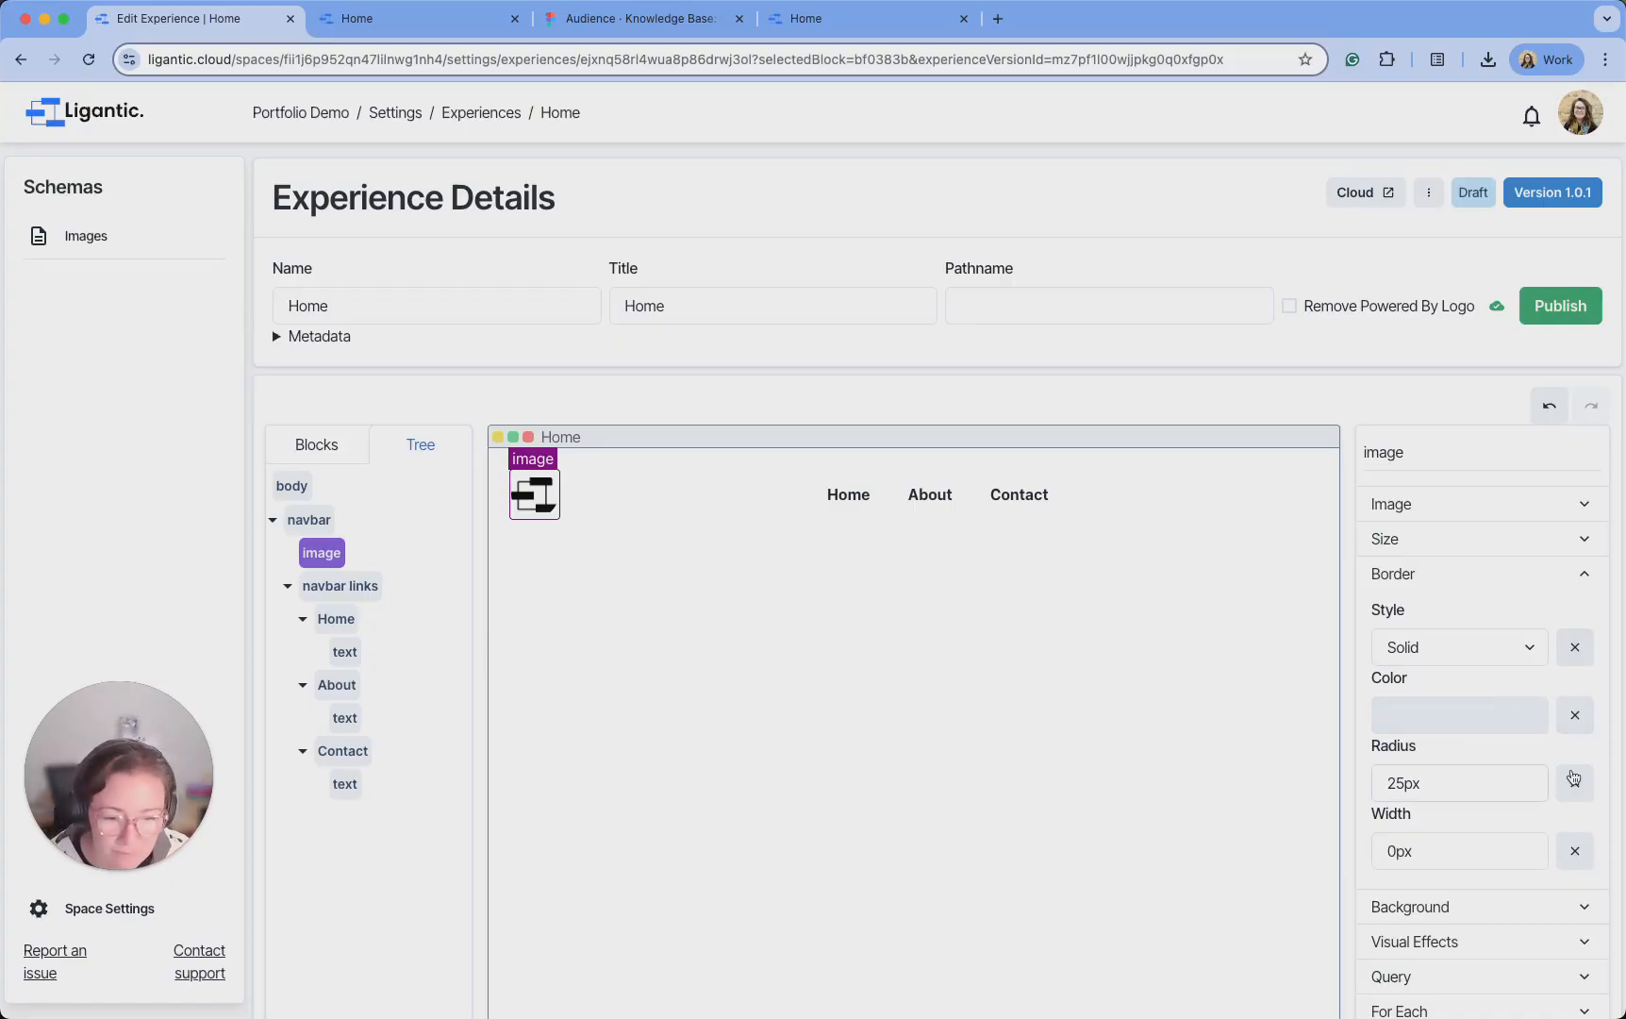
{"action": "left_click", "coordinate": [1575, 647]}
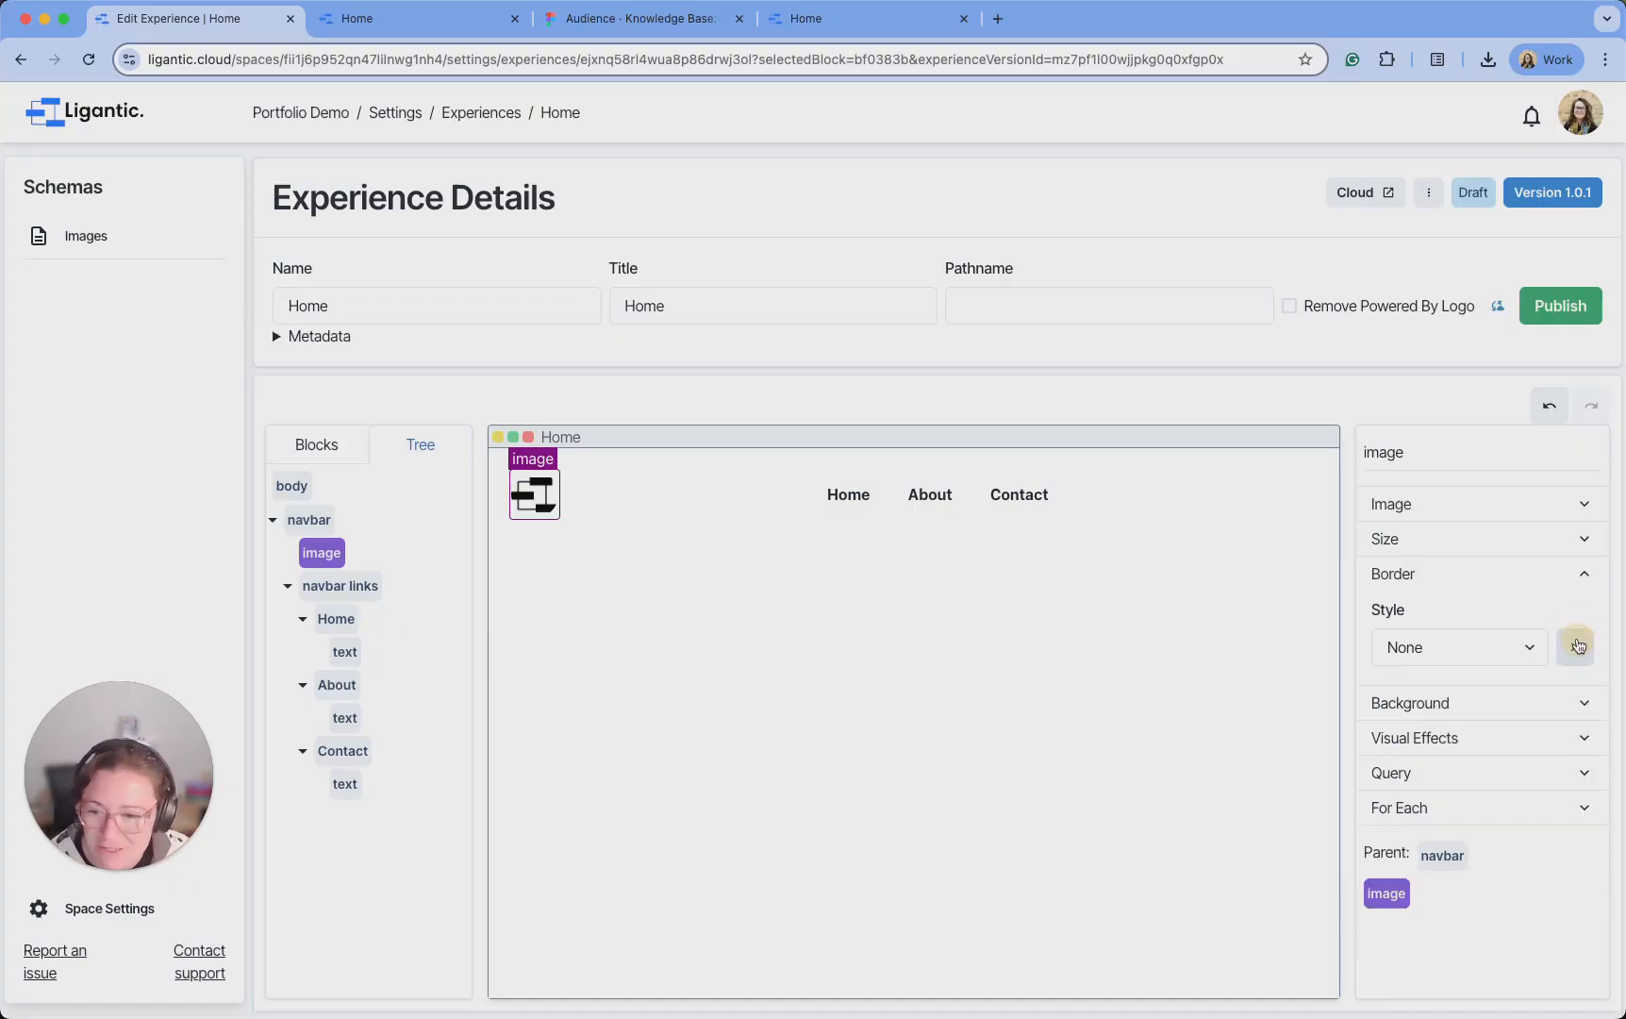
{"action": "left_click", "coordinate": [1519, 646]}
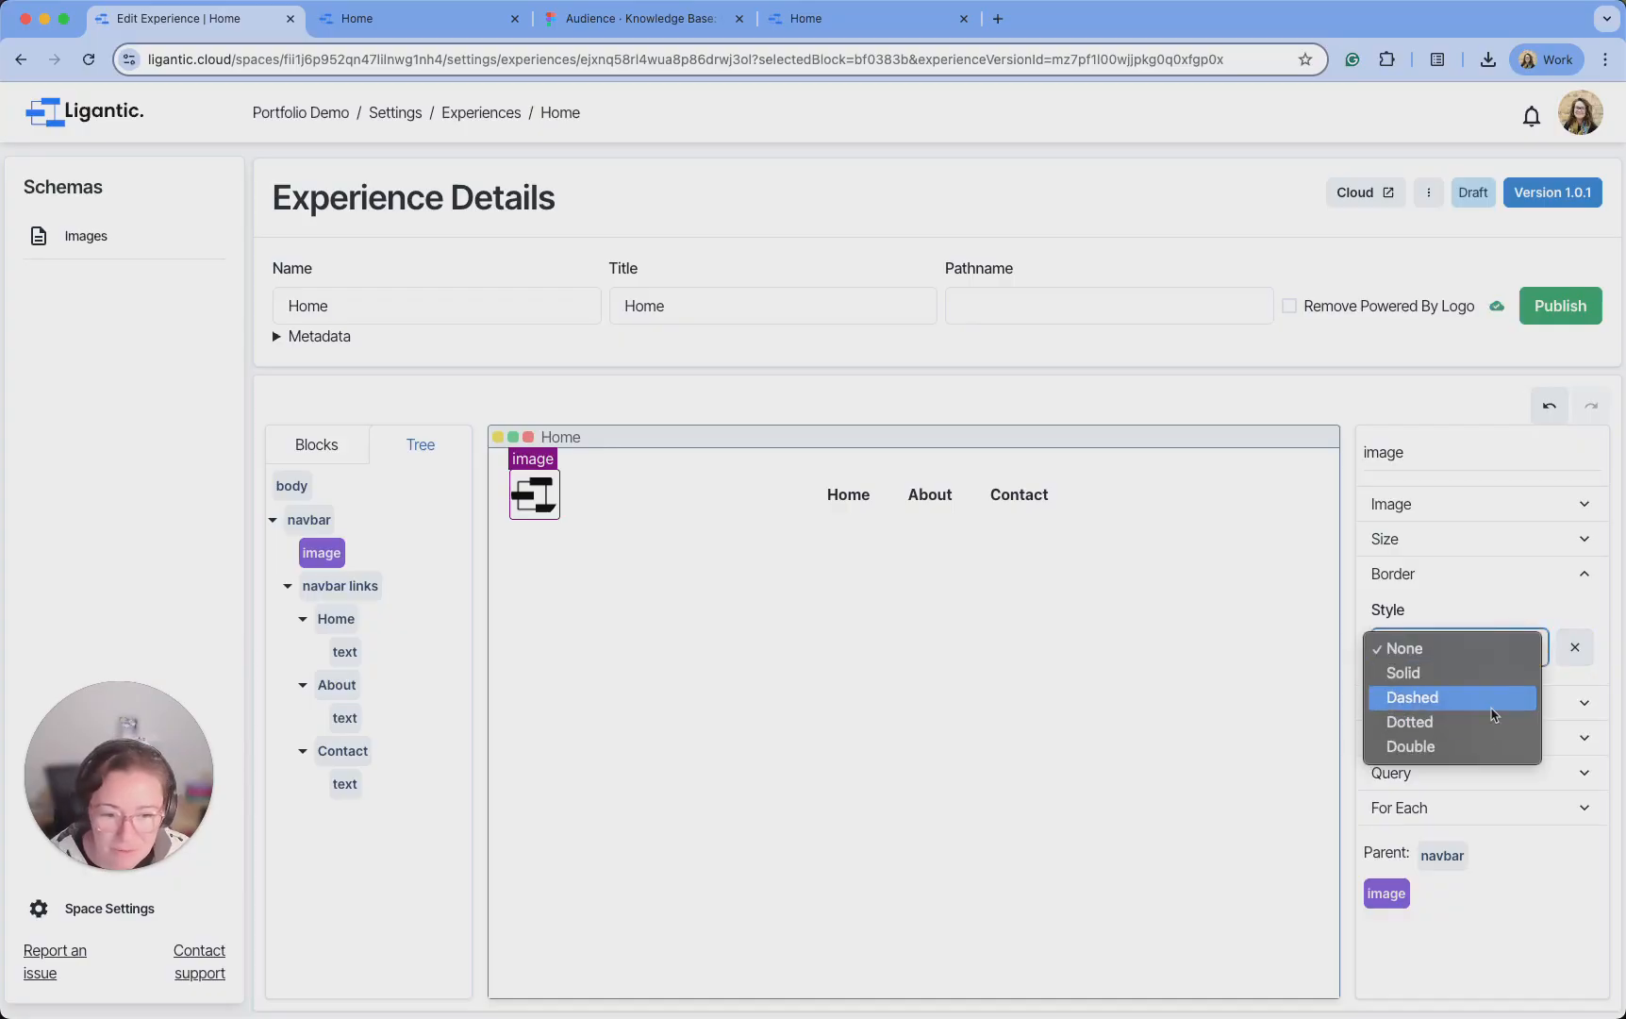
{"action": "left_click", "coordinate": [1492, 682]}
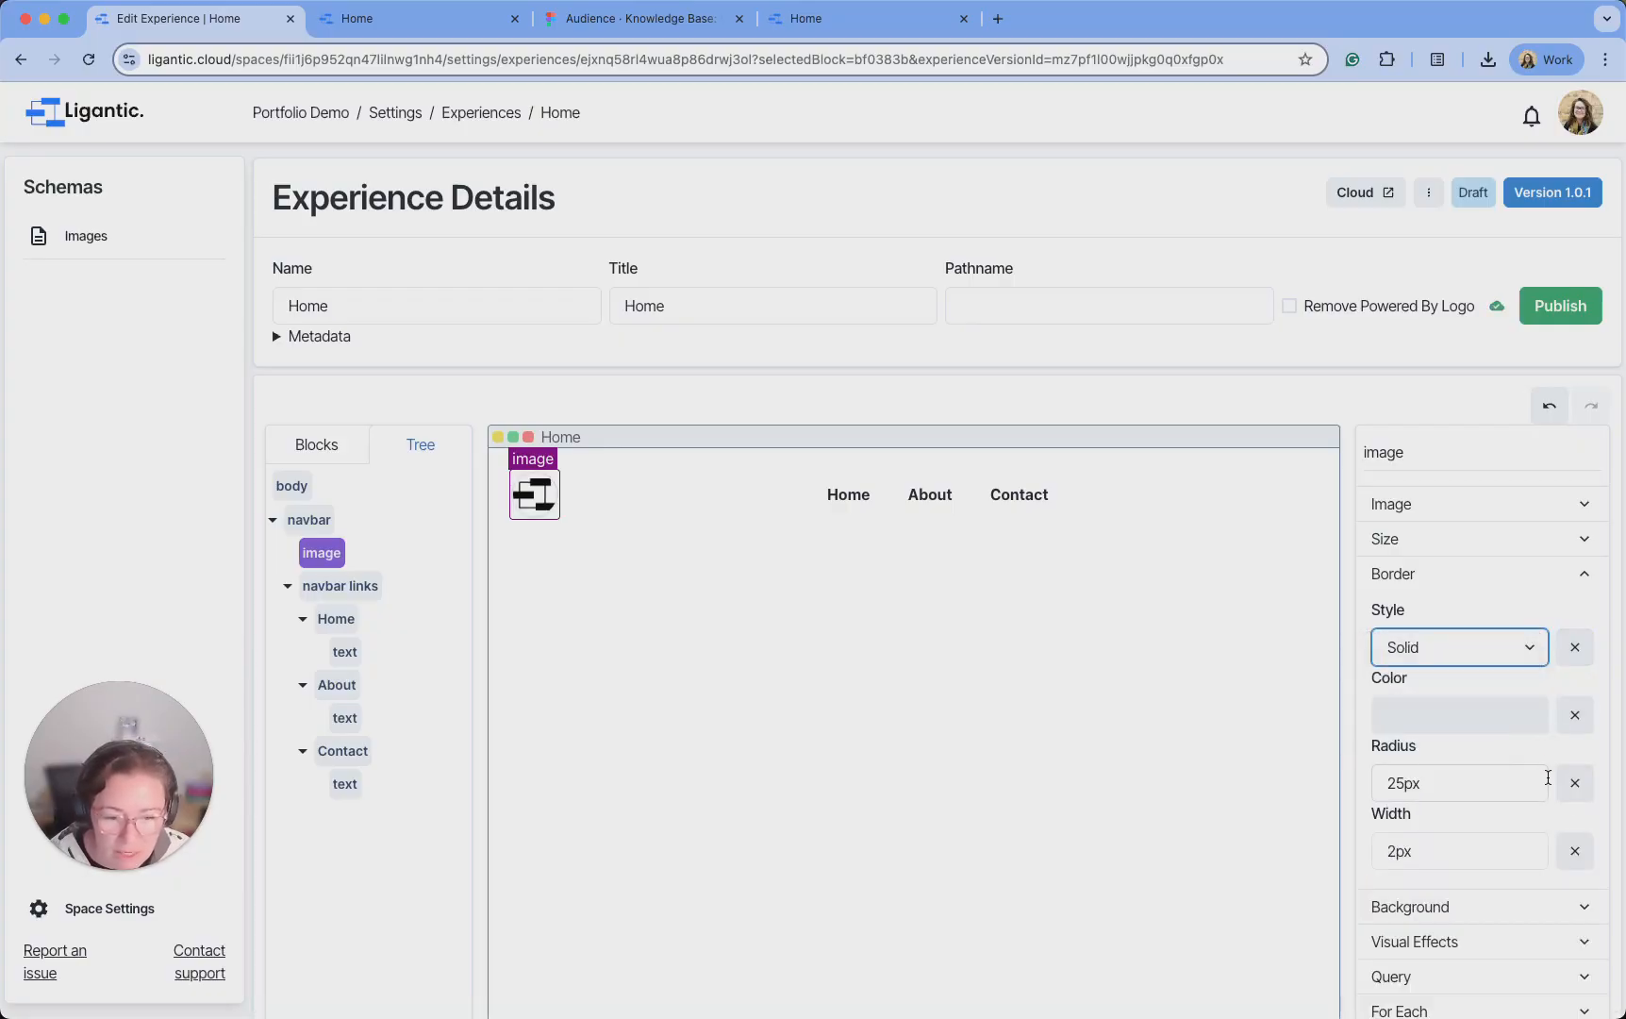
{"action": "left_click", "coordinate": [1575, 851]}
{"action": "left_click", "coordinate": [1576, 783]}
{"action": "left_click", "coordinate": [1576, 715]}
{"action": "left_click", "coordinate": [1574, 647]}
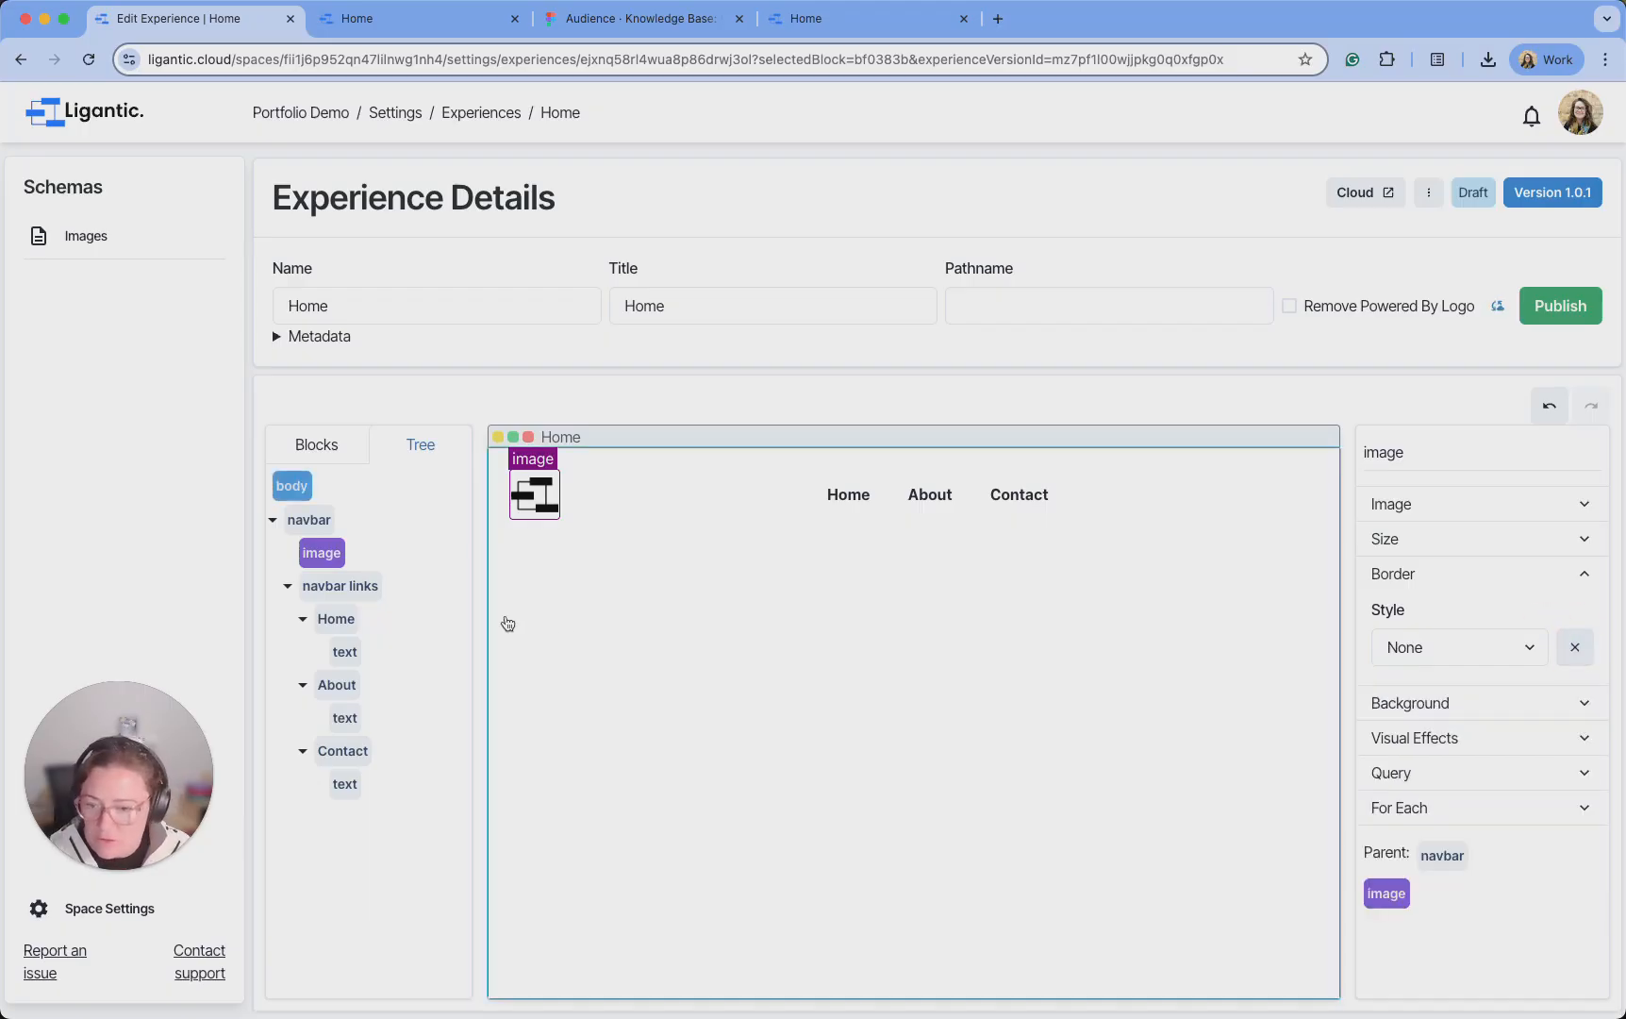
{"action": "left_click", "coordinate": [535, 493]}
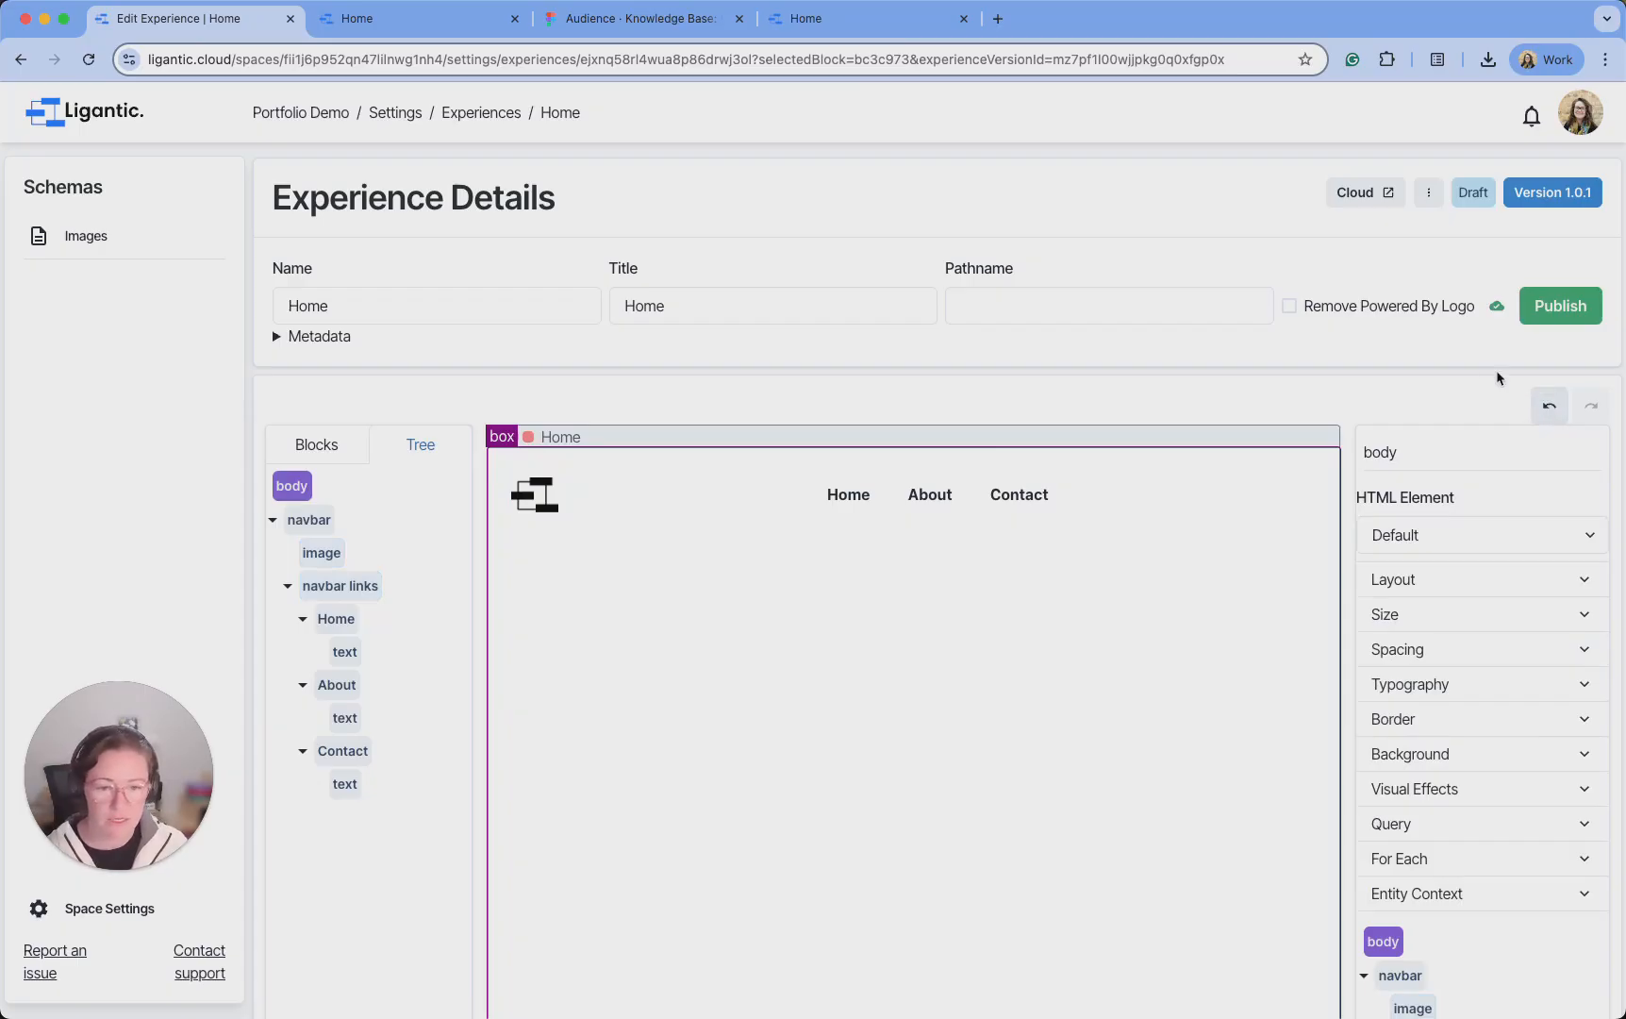
Check the link colors on the portfolio template site and set the About link's text color to #7D7D7D
{"action": "scroll", "coordinate": [1383, 348], "scroll_direction": "down", "scroll_amount": 2}
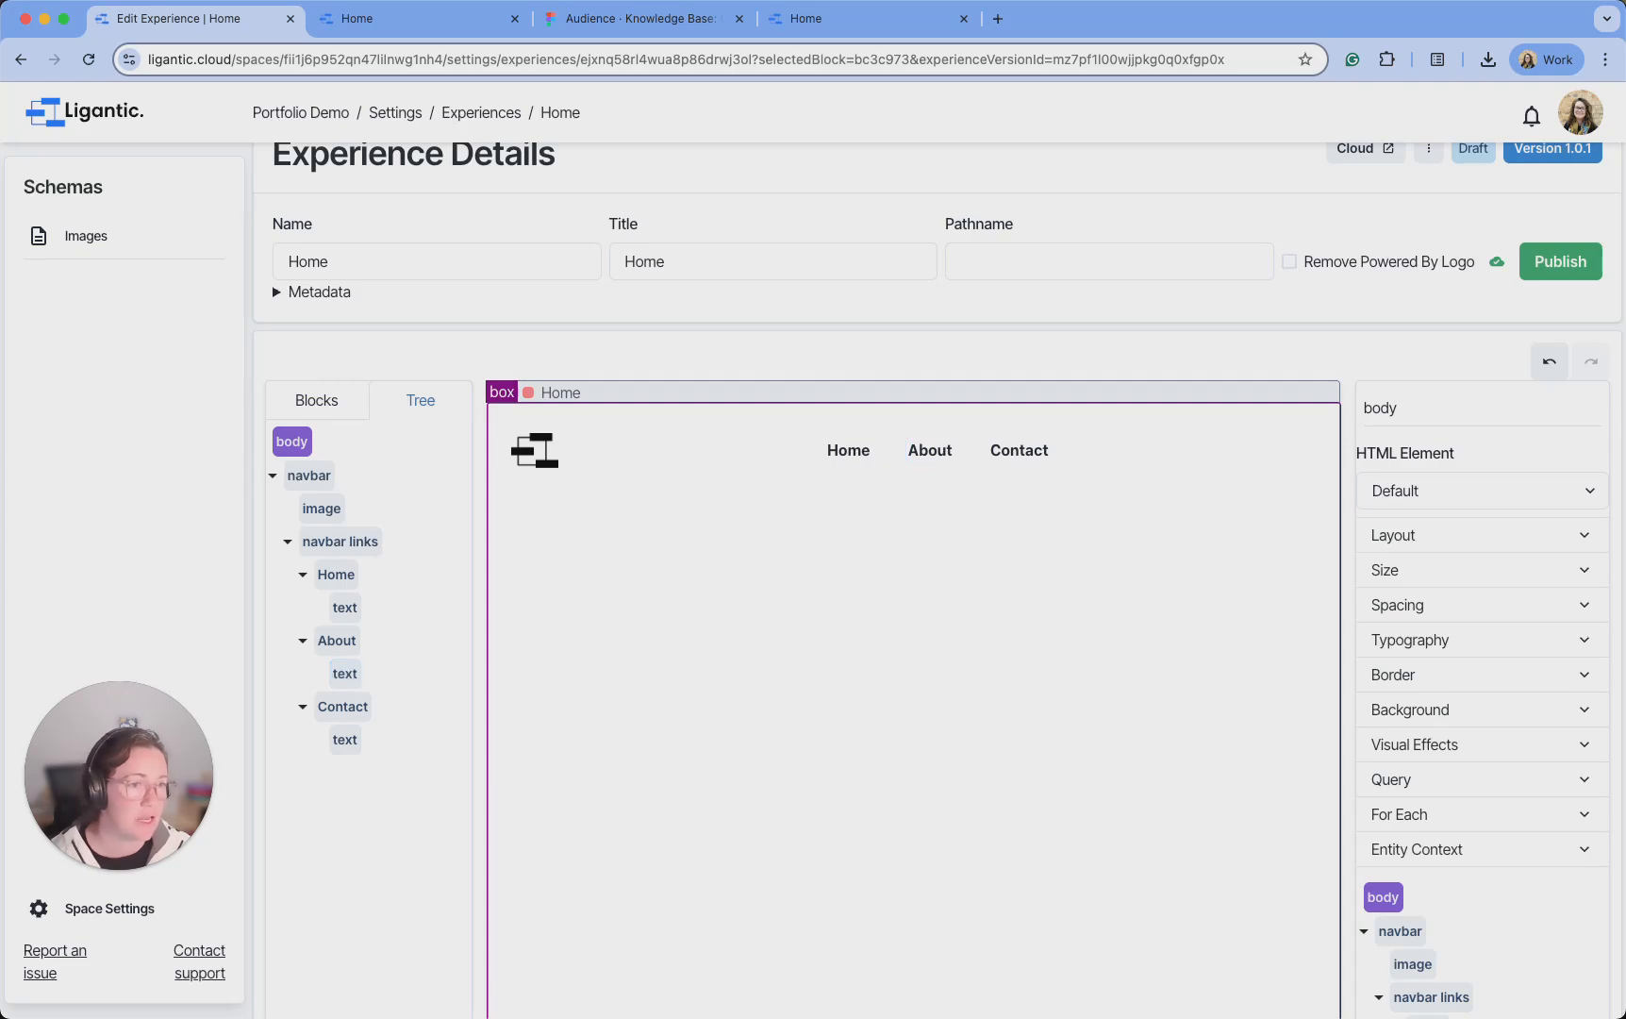
{"action": "left_click", "coordinate": [885, 20]}
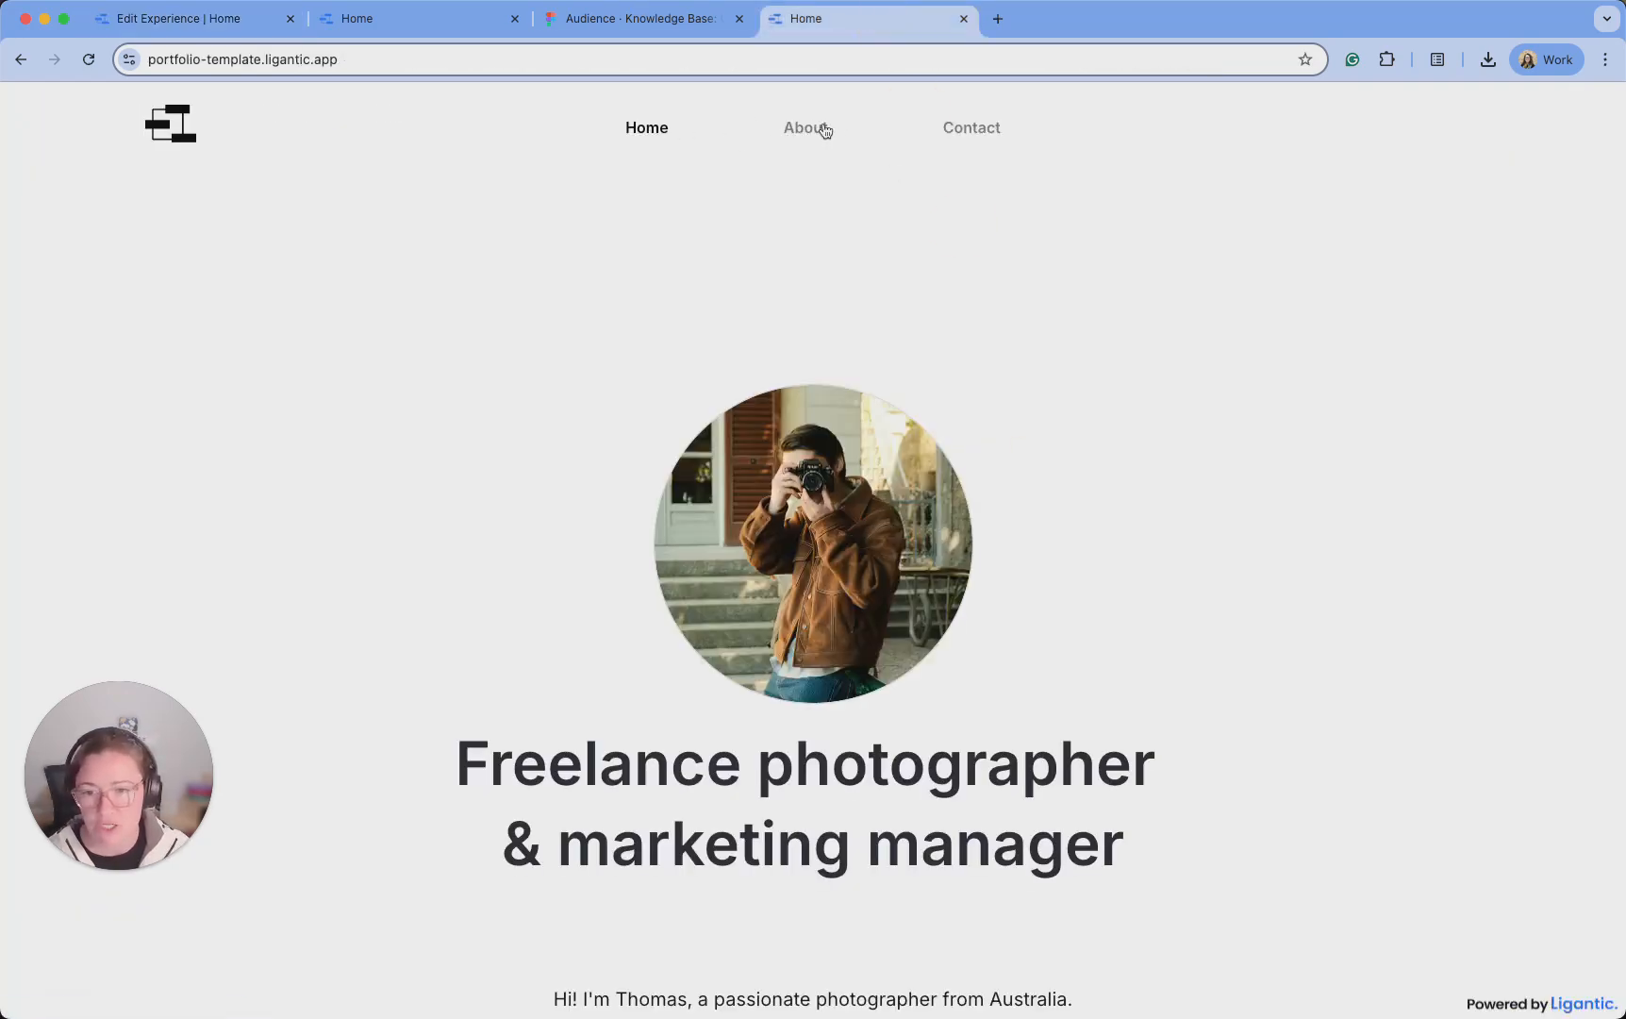
{"action": "left_click", "coordinate": [141, 21]}
{"action": "left_click", "coordinate": [940, 455]}
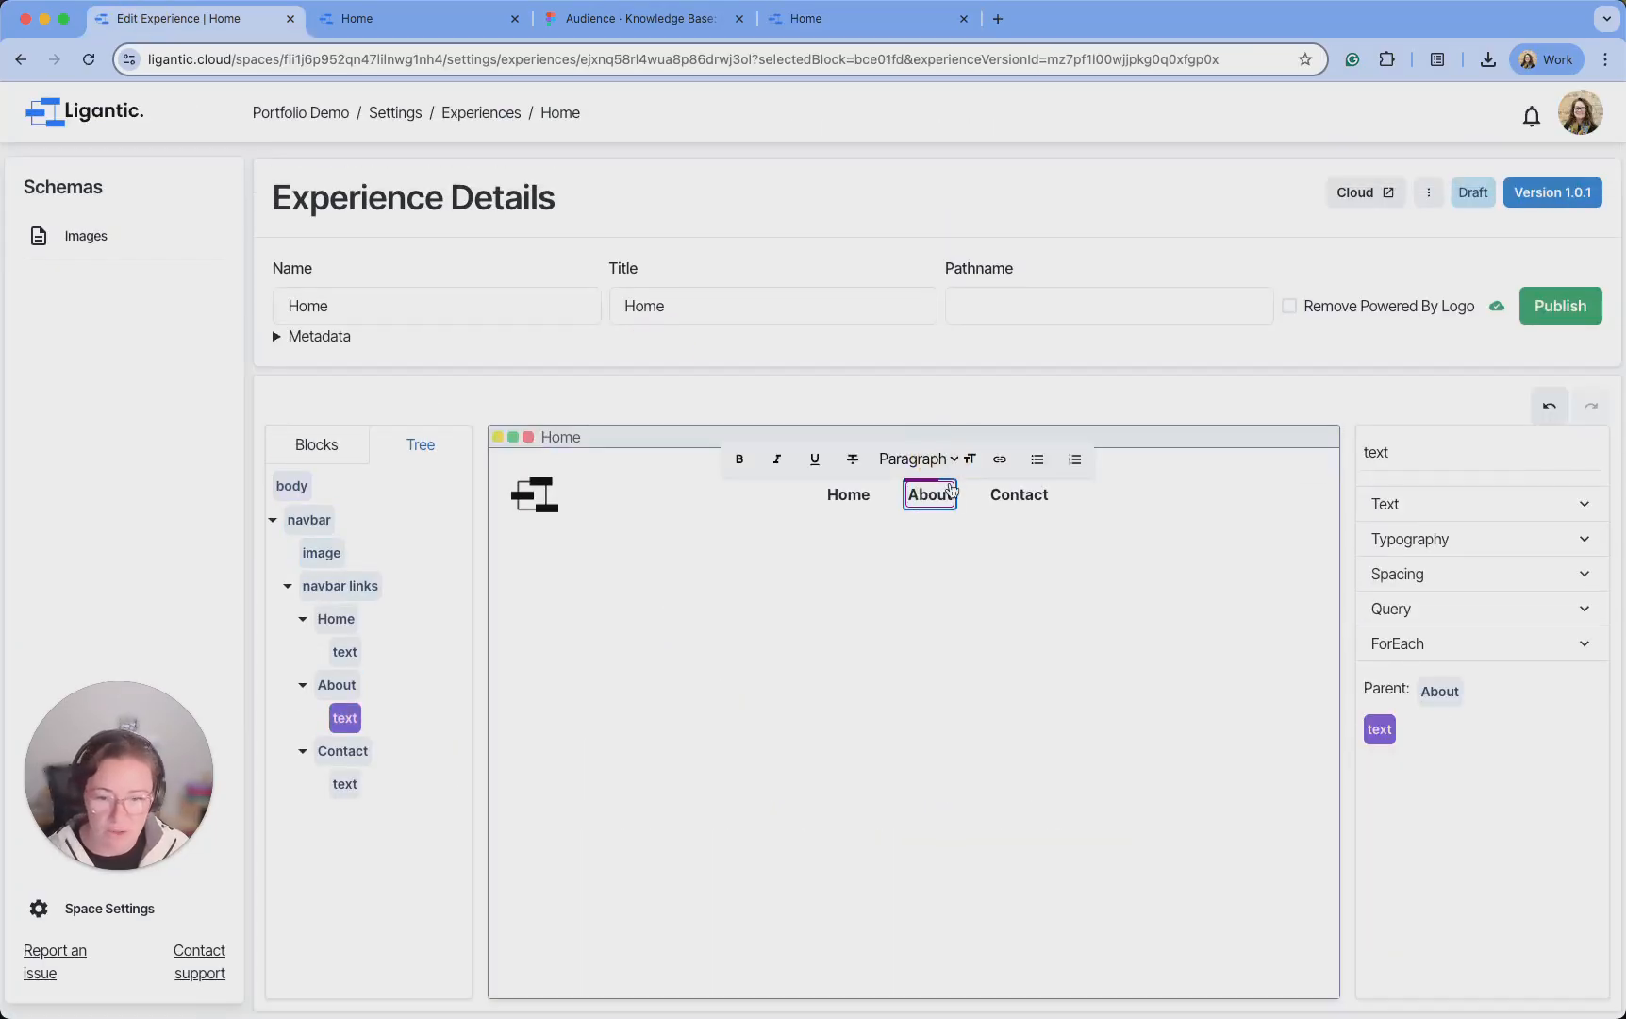
{"action": "left_click", "coordinate": [1481, 546]}
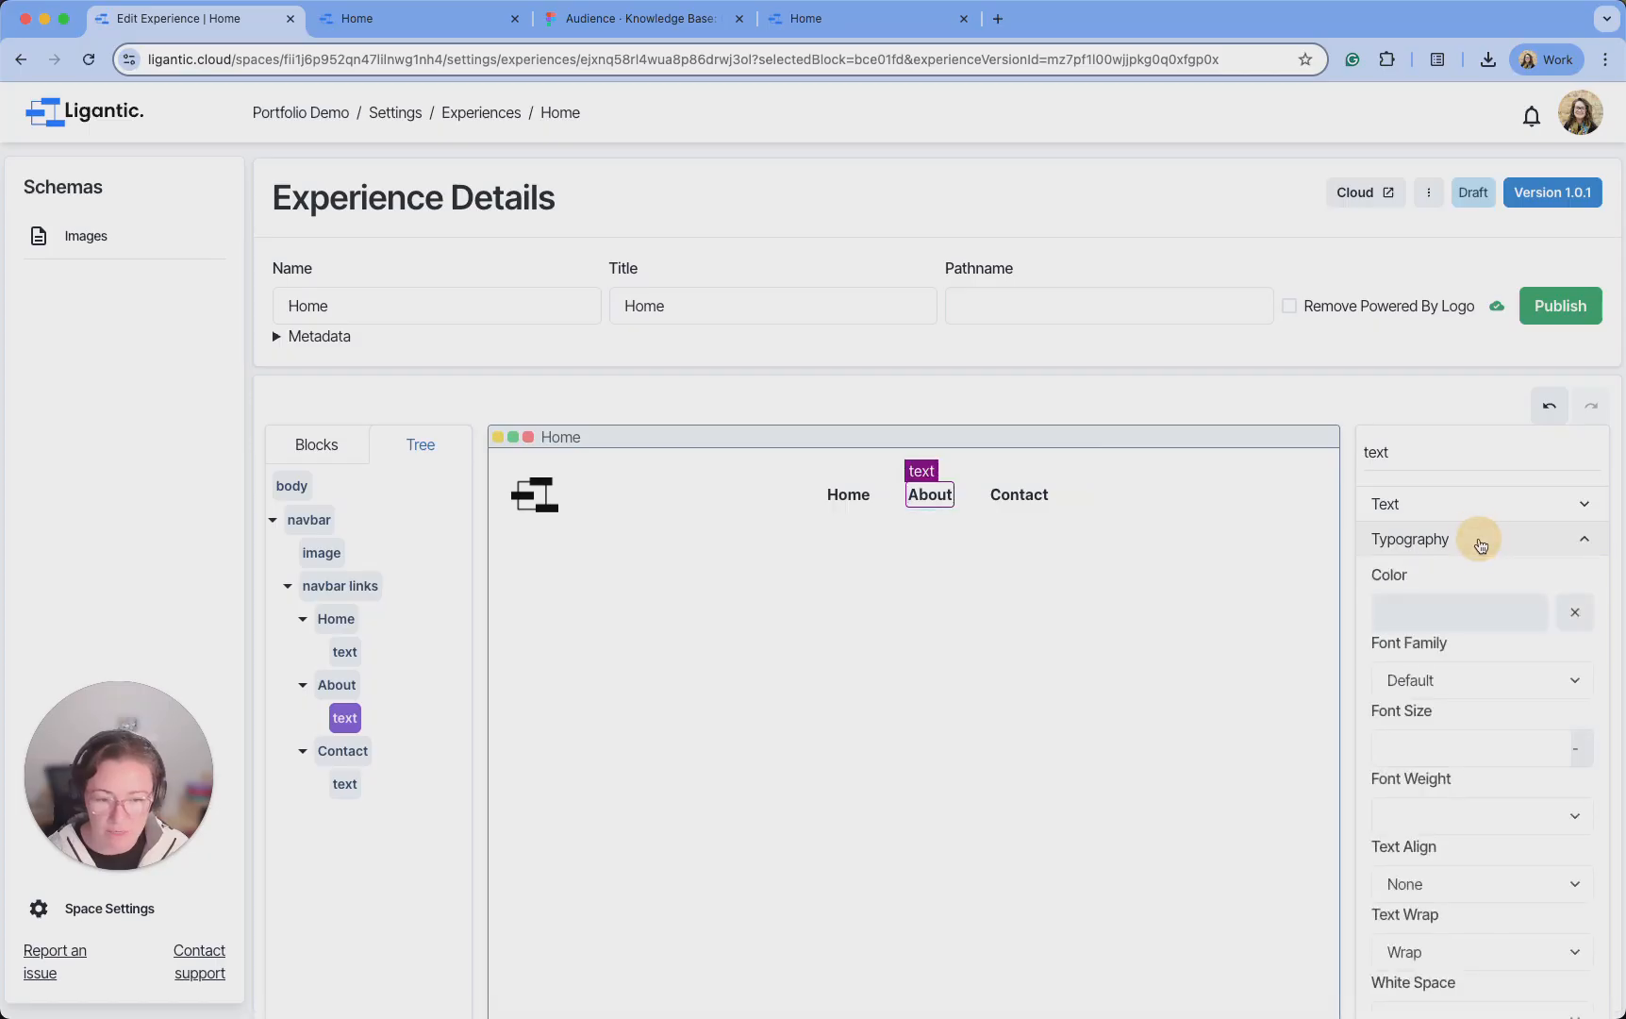
{"action": "left_click", "coordinate": [1467, 611]}
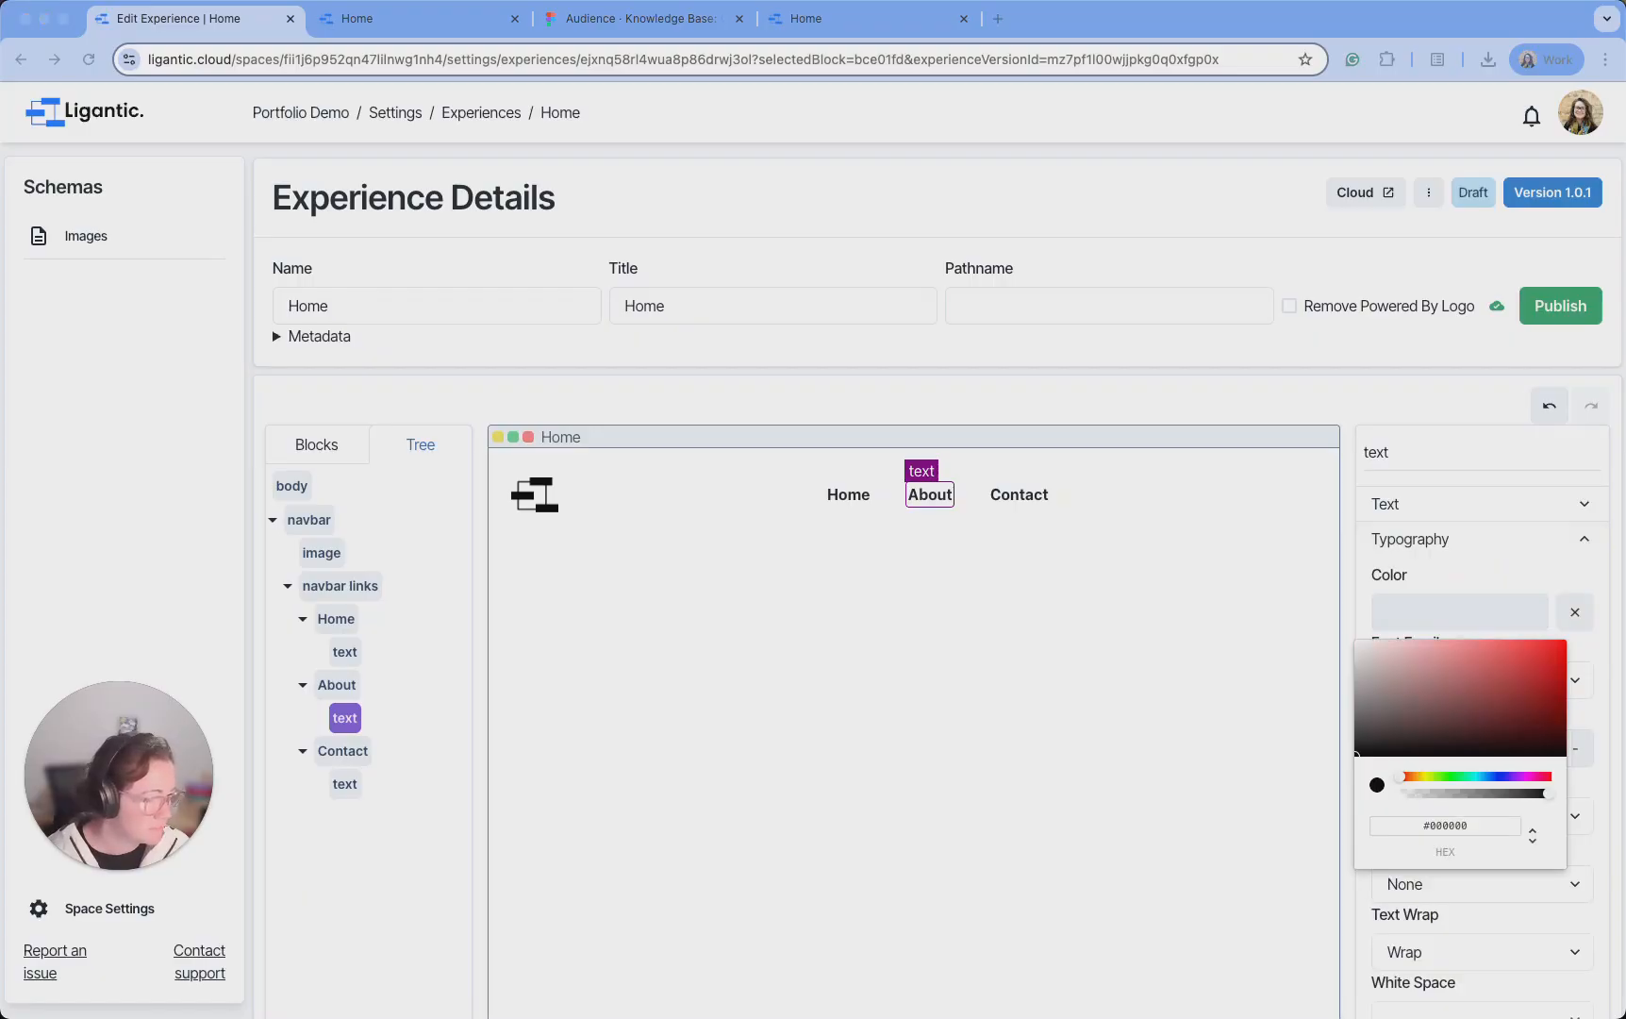
{"action": "left_click", "coordinate": [1445, 826]}
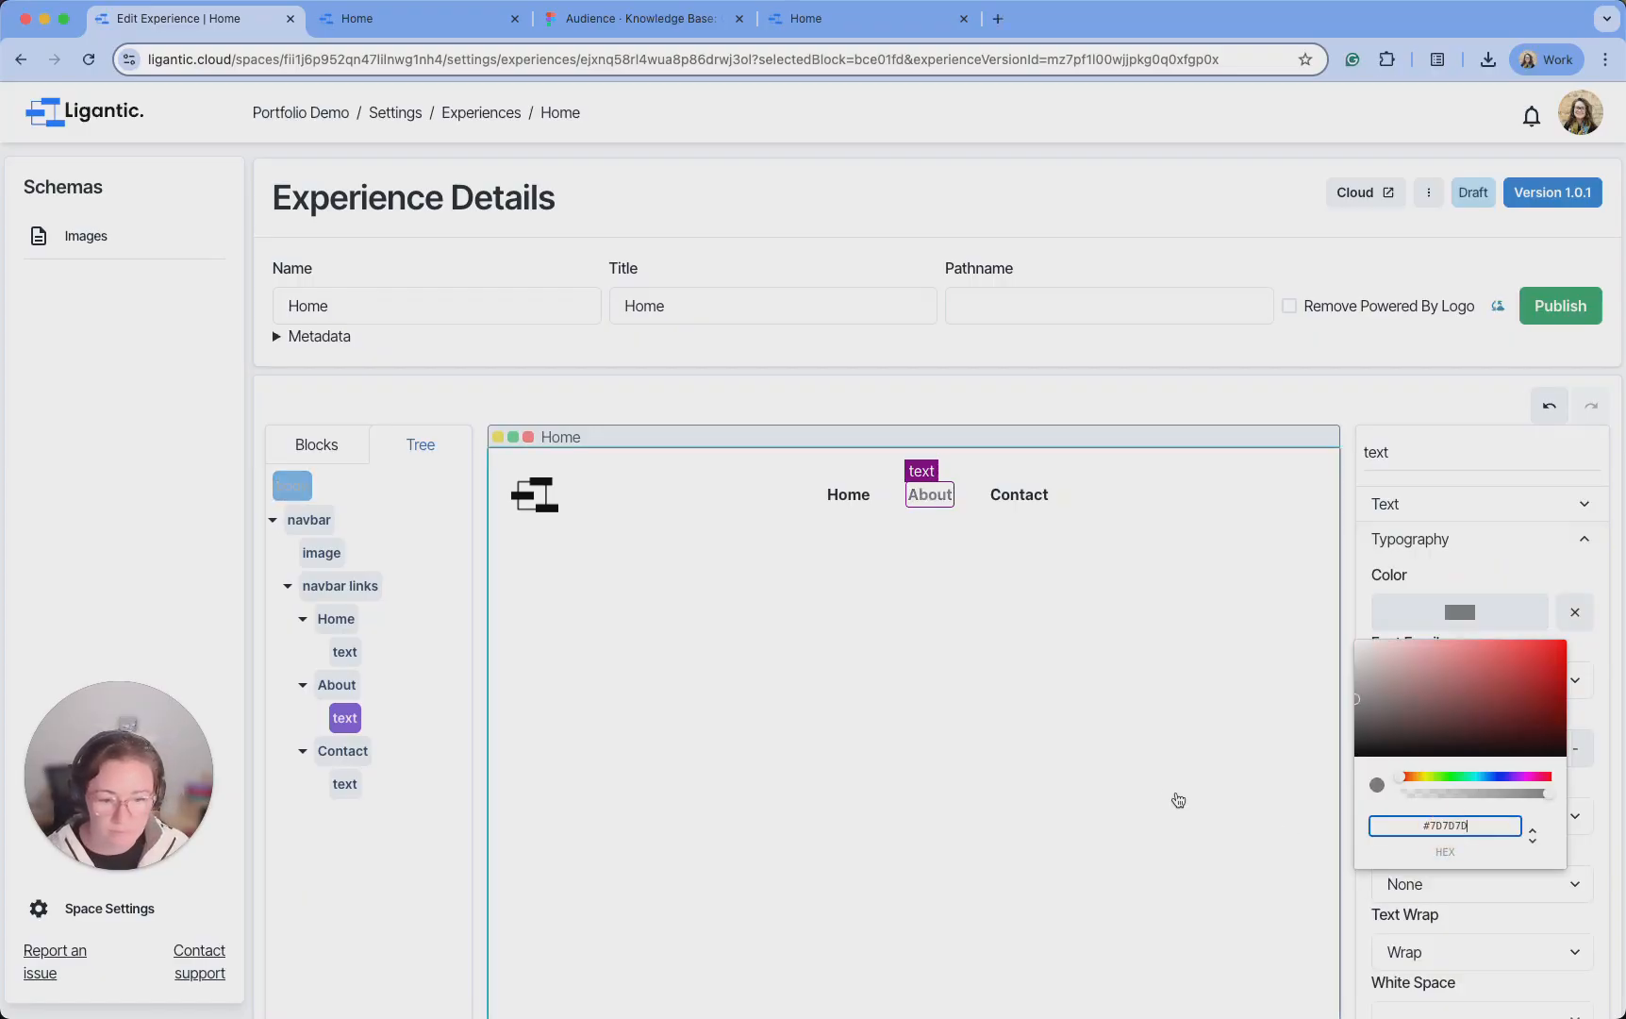
{"action": "left_click", "coordinate": [995, 621]}
Set the Contact link's text color to #7D7D7D
{"action": "left_click", "coordinate": [1022, 494]}
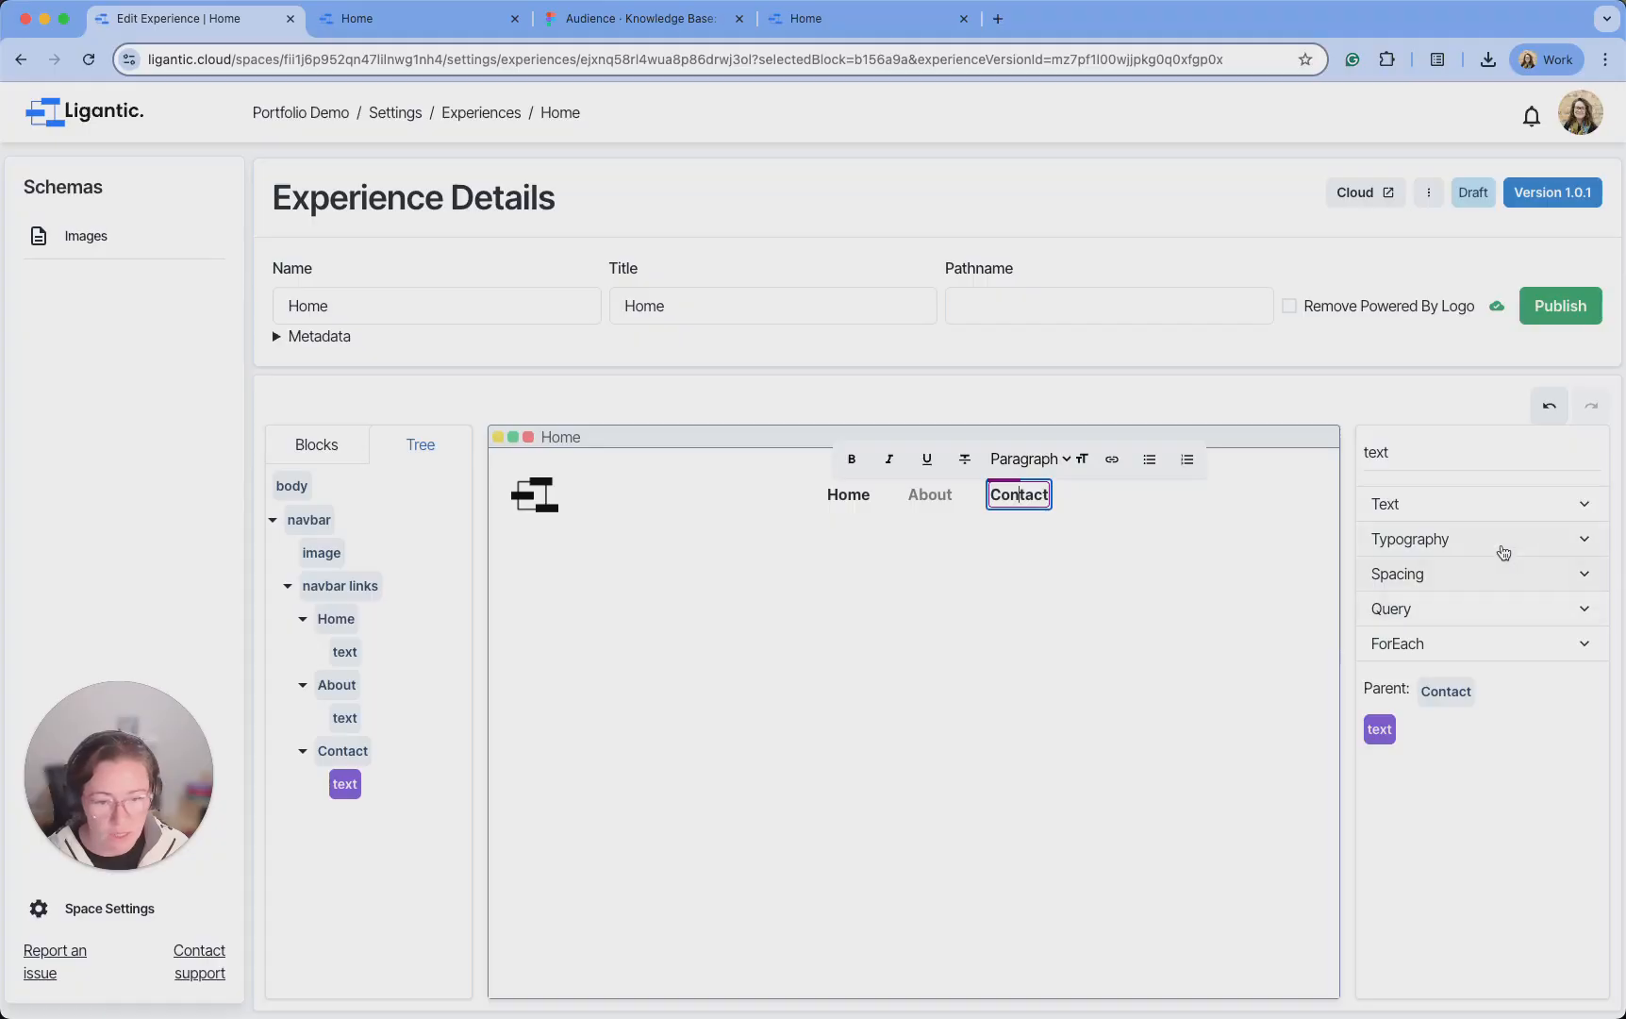
{"action": "left_click", "coordinate": [1499, 550]}
{"action": "left_click", "coordinate": [1493, 625]}
{"action": "left_click", "coordinate": [1444, 823]}
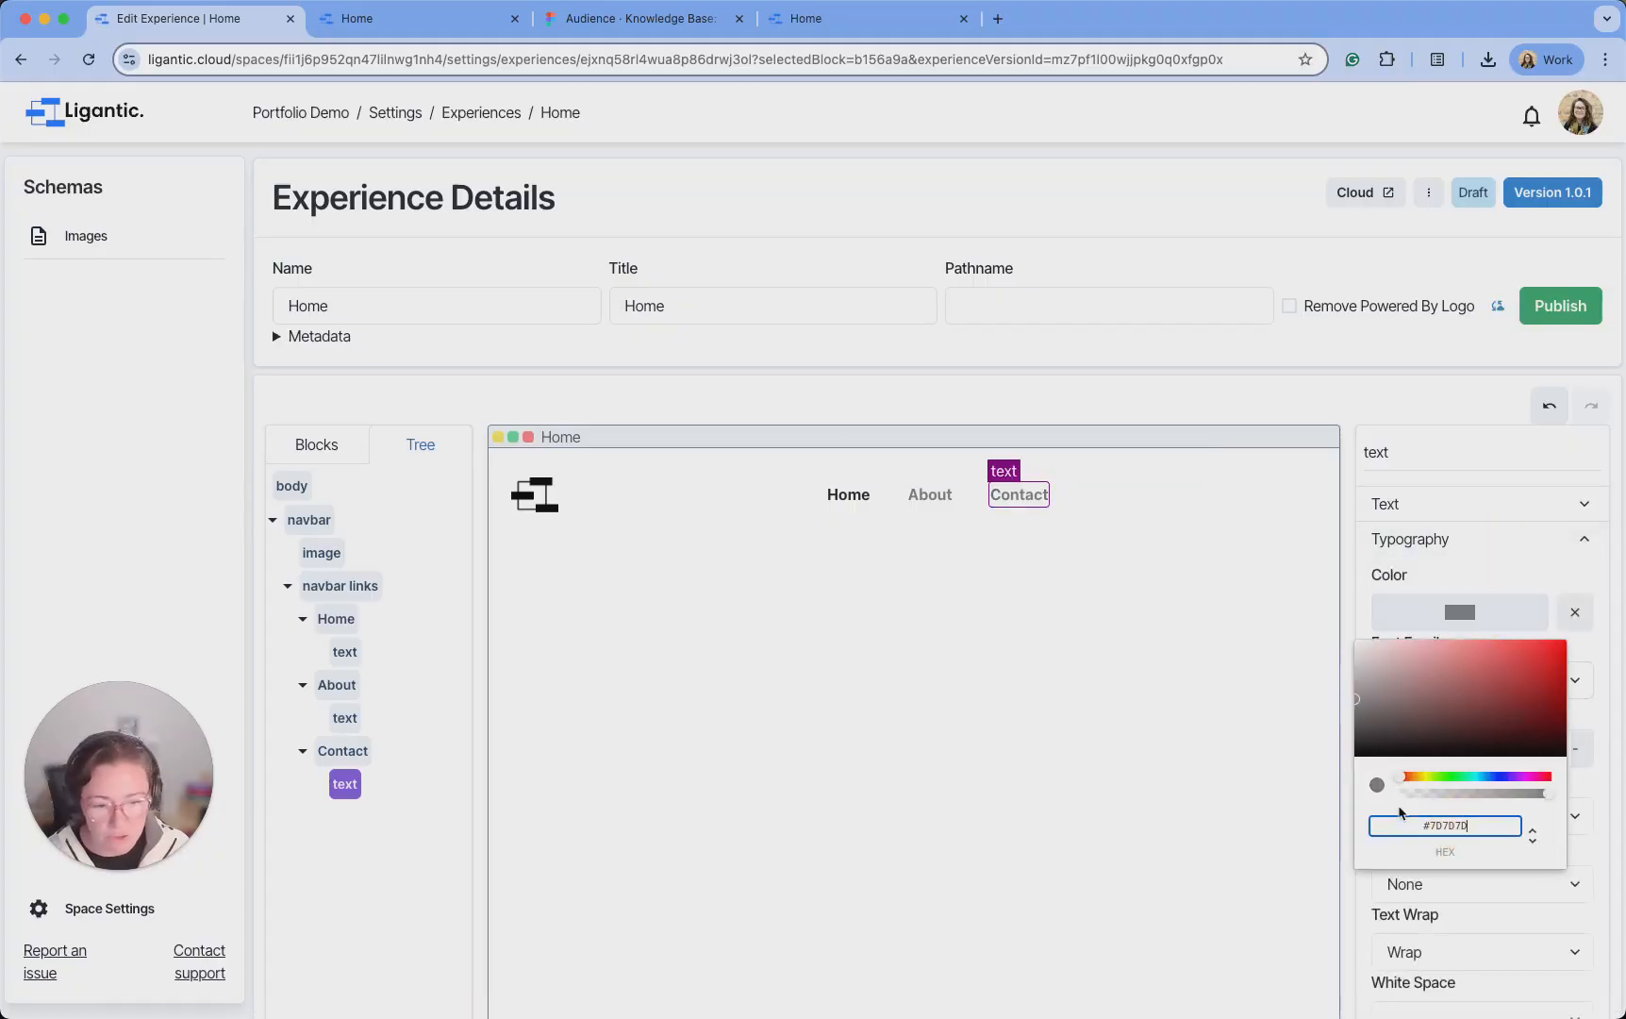
{"action": "left_click", "coordinate": [1285, 770]}
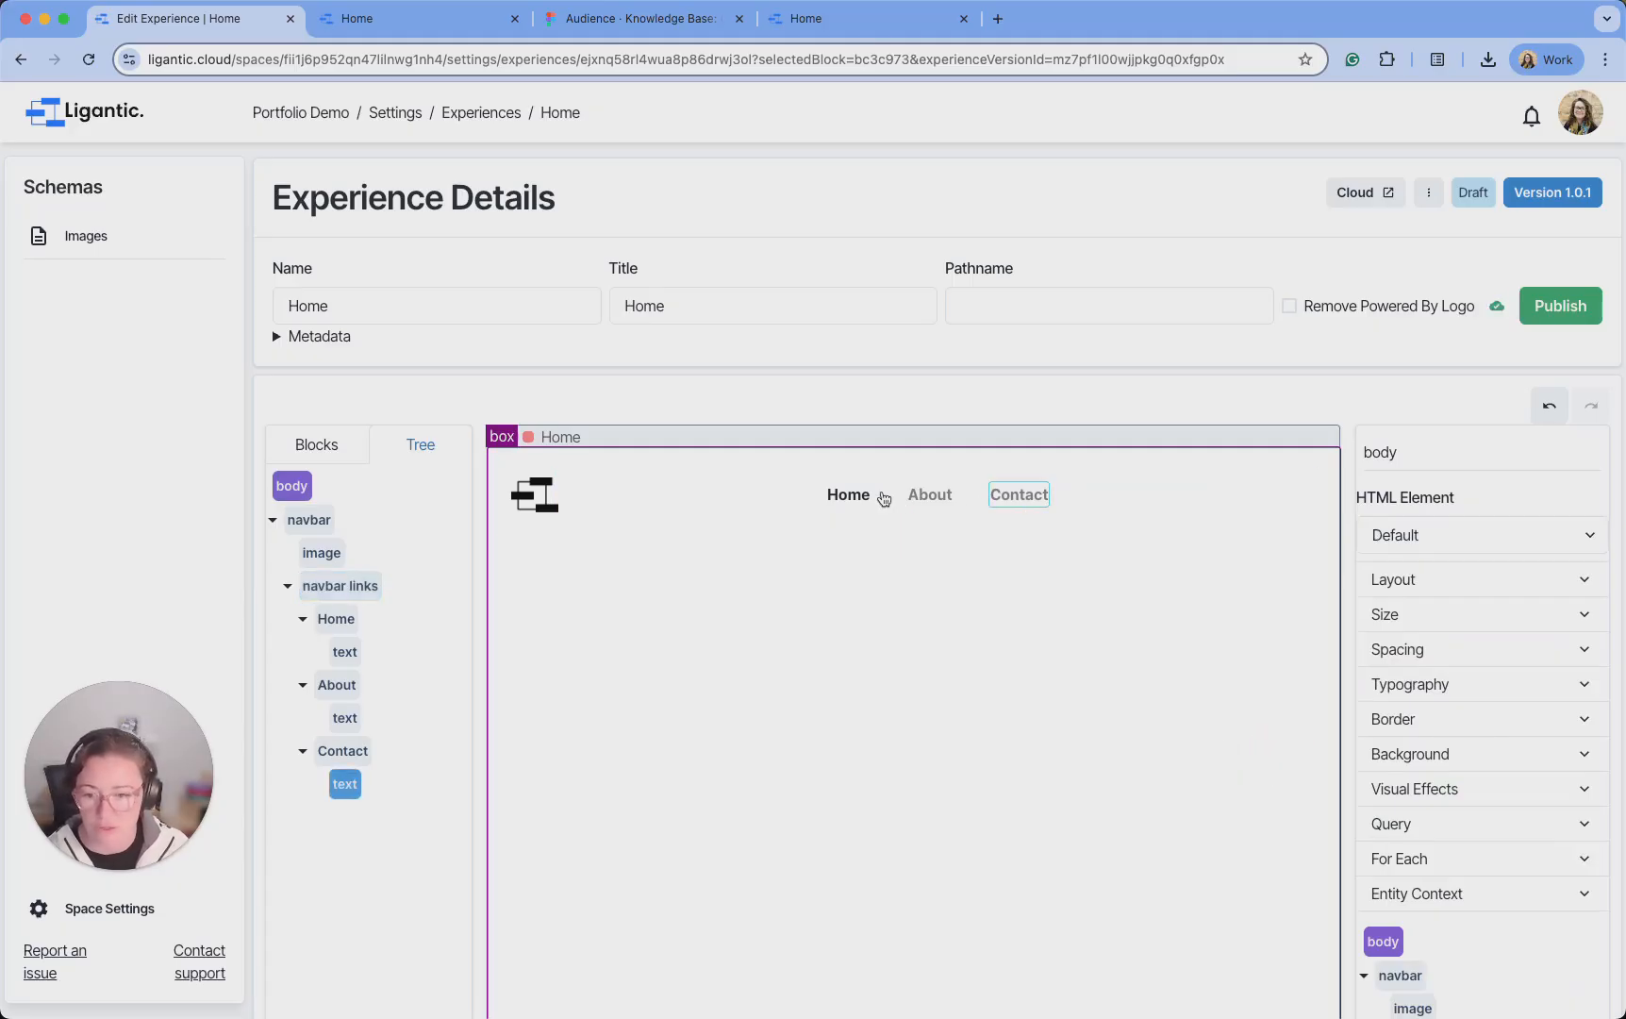
Publish version 1.0.1 of the Home experience and open its published page
{"action": "scroll", "coordinate": [811, 309], "scroll_direction": "down", "scroll_amount": 2}
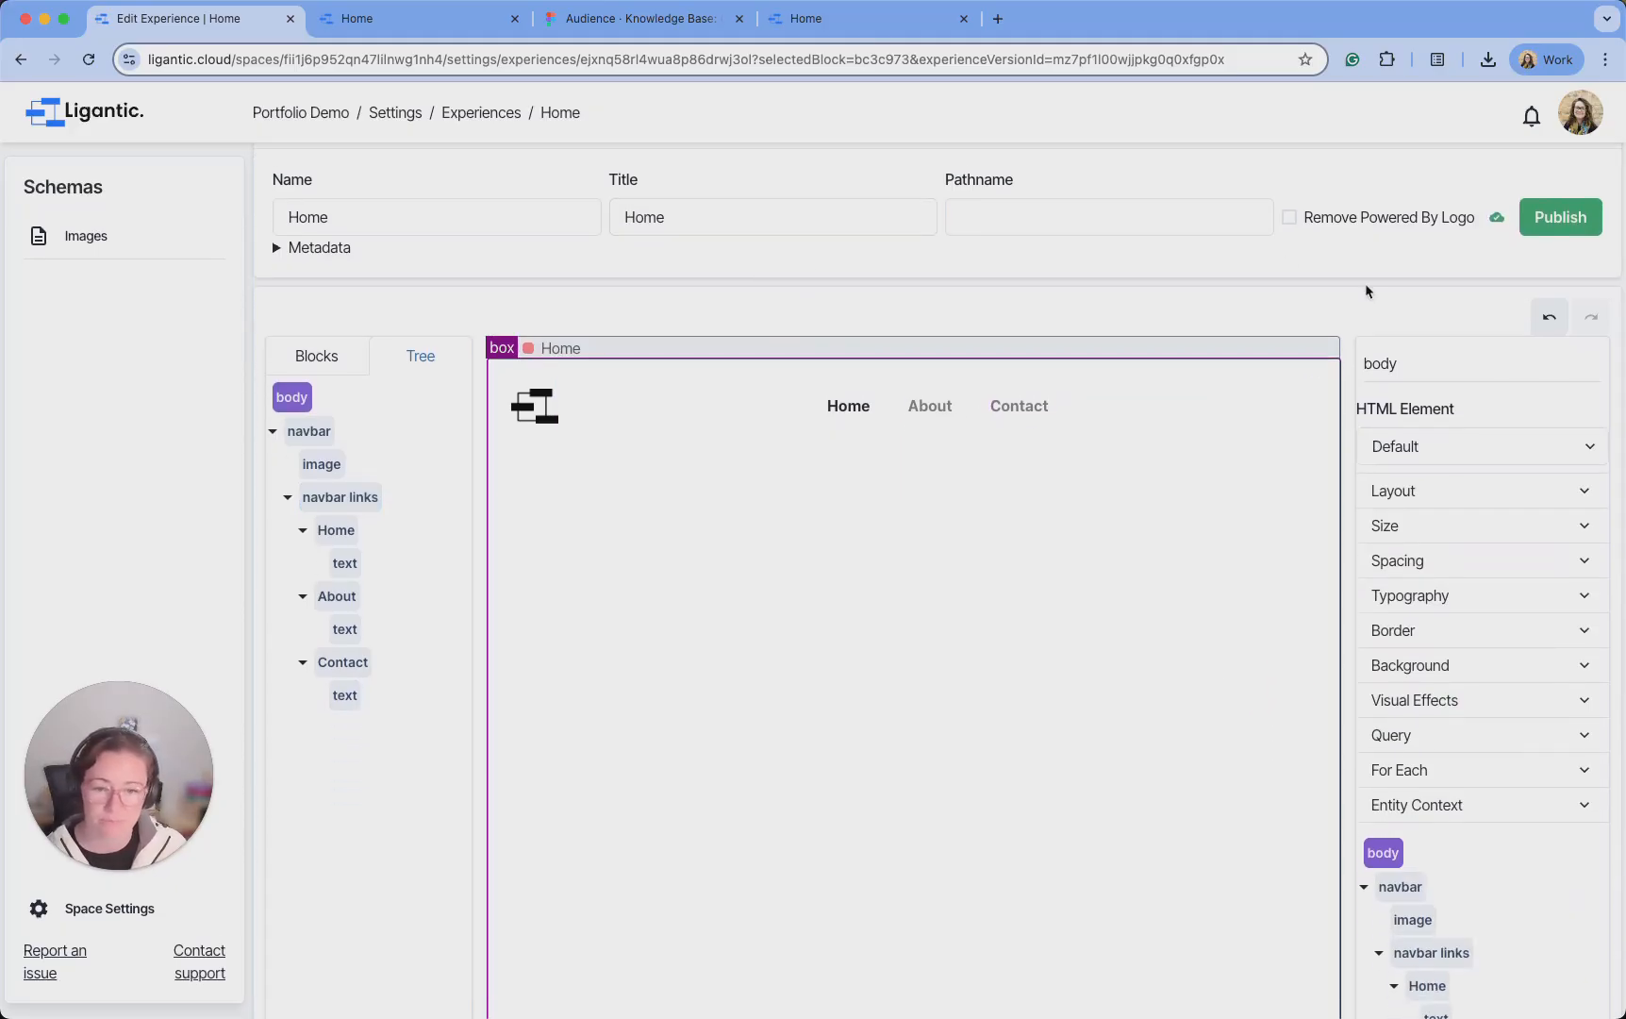
{"action": "scroll", "coordinate": [1365, 283], "scroll_direction": "up", "scroll_amount": 2}
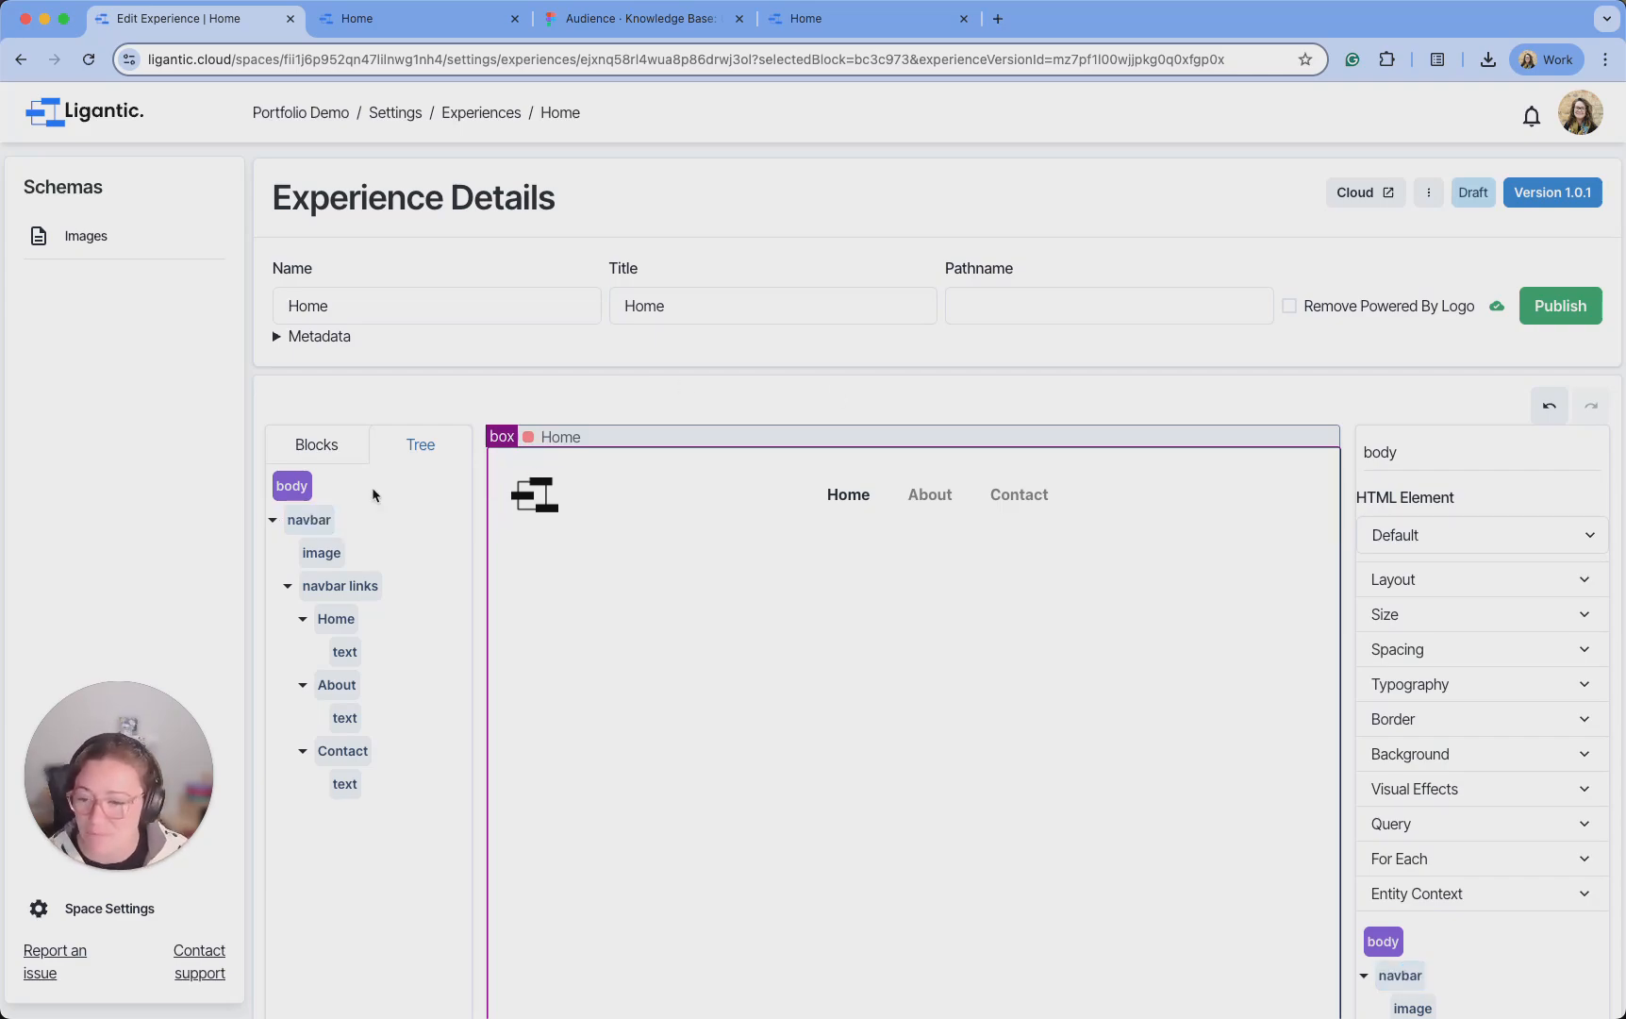
{"action": "scroll", "coordinate": [484, 405], "scroll_direction": "down", "scroll_amount": 2}
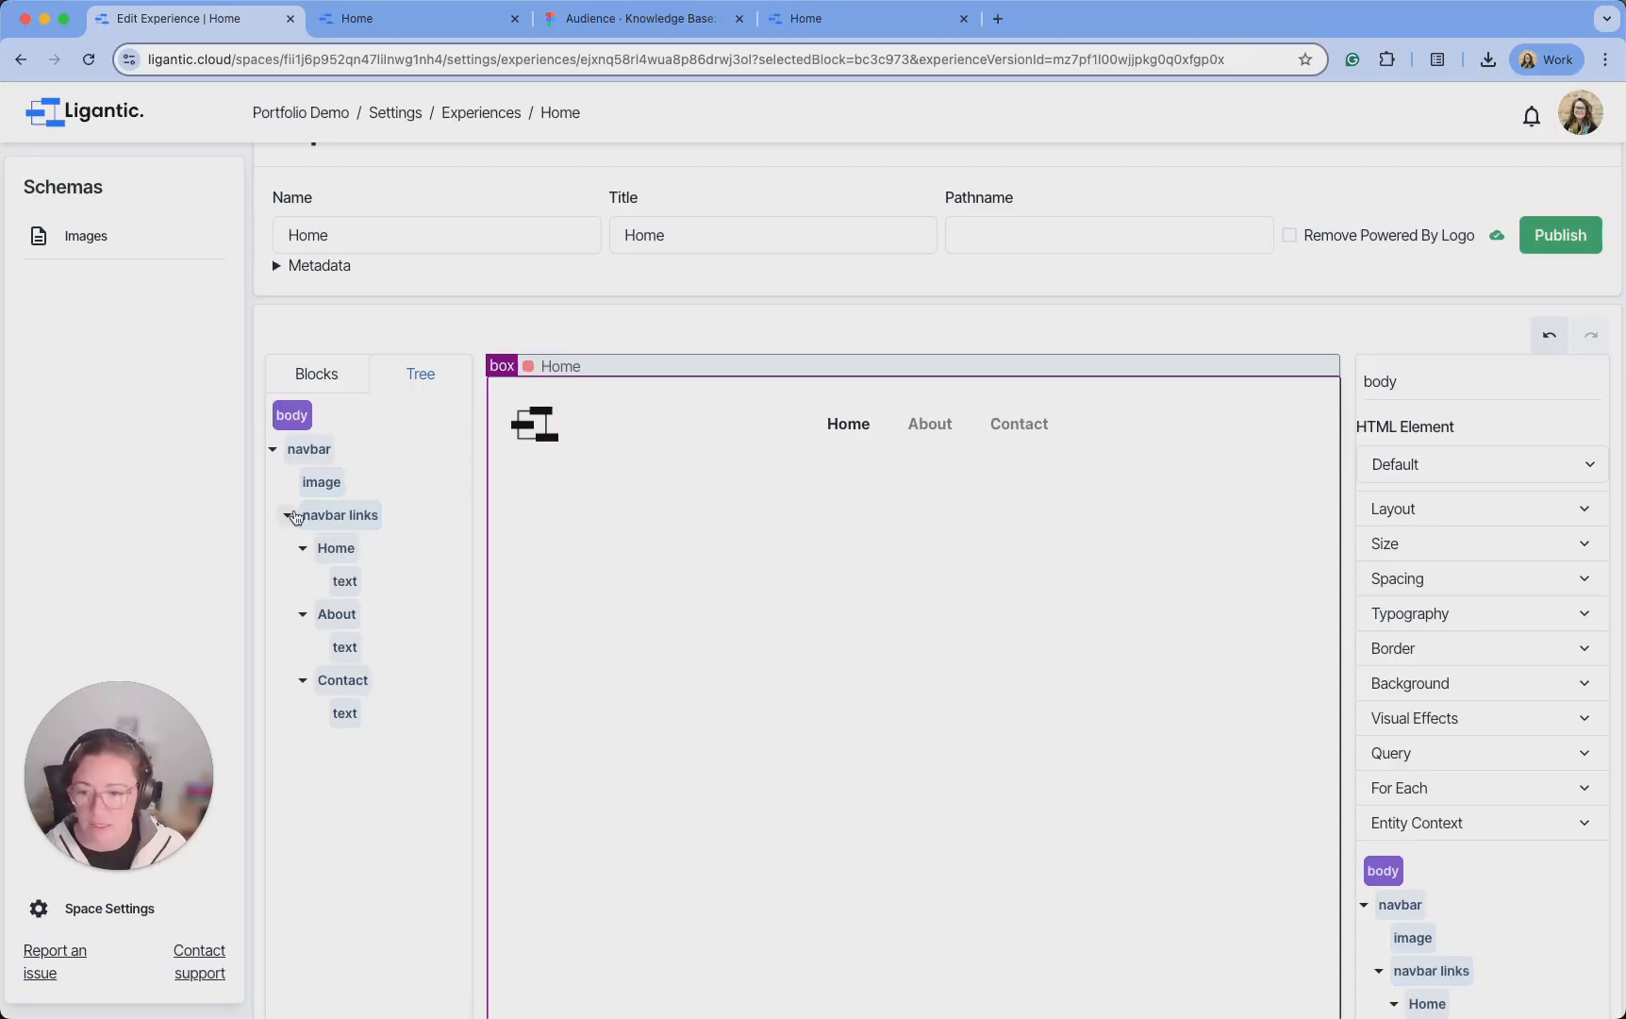
{"action": "left_click", "coordinate": [455, 25]}
{"action": "left_click", "coordinate": [207, 18]}
{"action": "left_click", "coordinate": [1547, 238]}
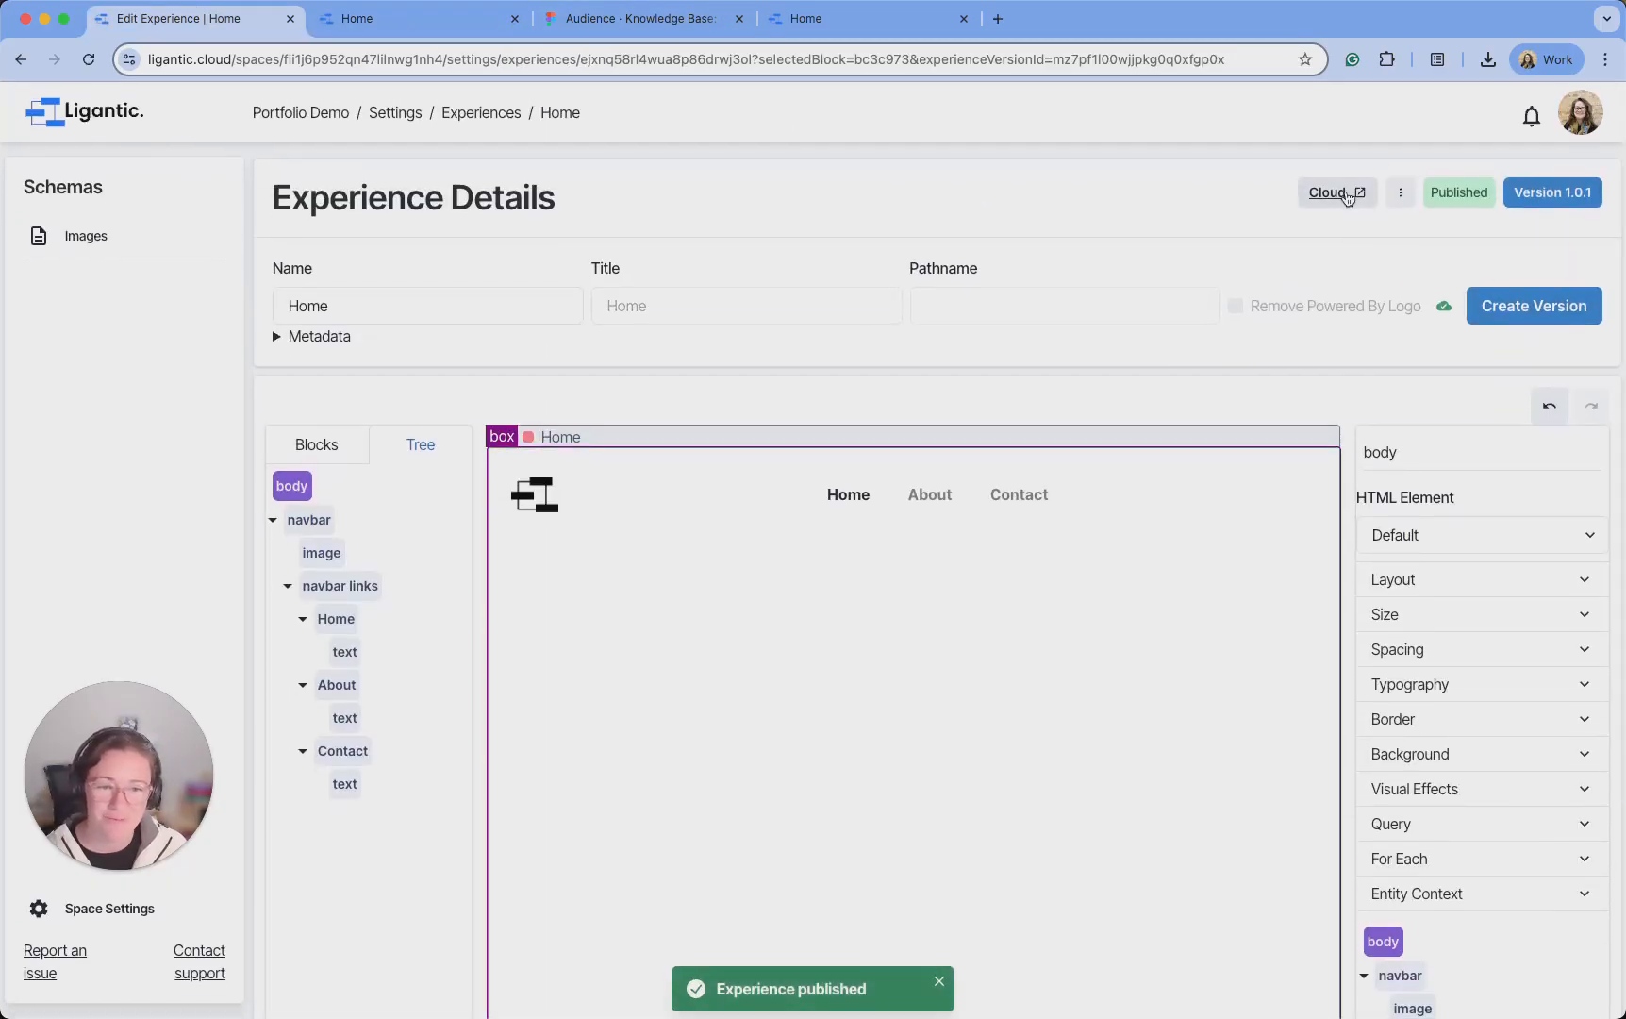
{"action": "left_click", "coordinate": [1351, 196]}
Review the Home Page outline slide in Figma and the intro content on the portfolio template site
{"action": "left_click", "coordinate": [739, 19]}
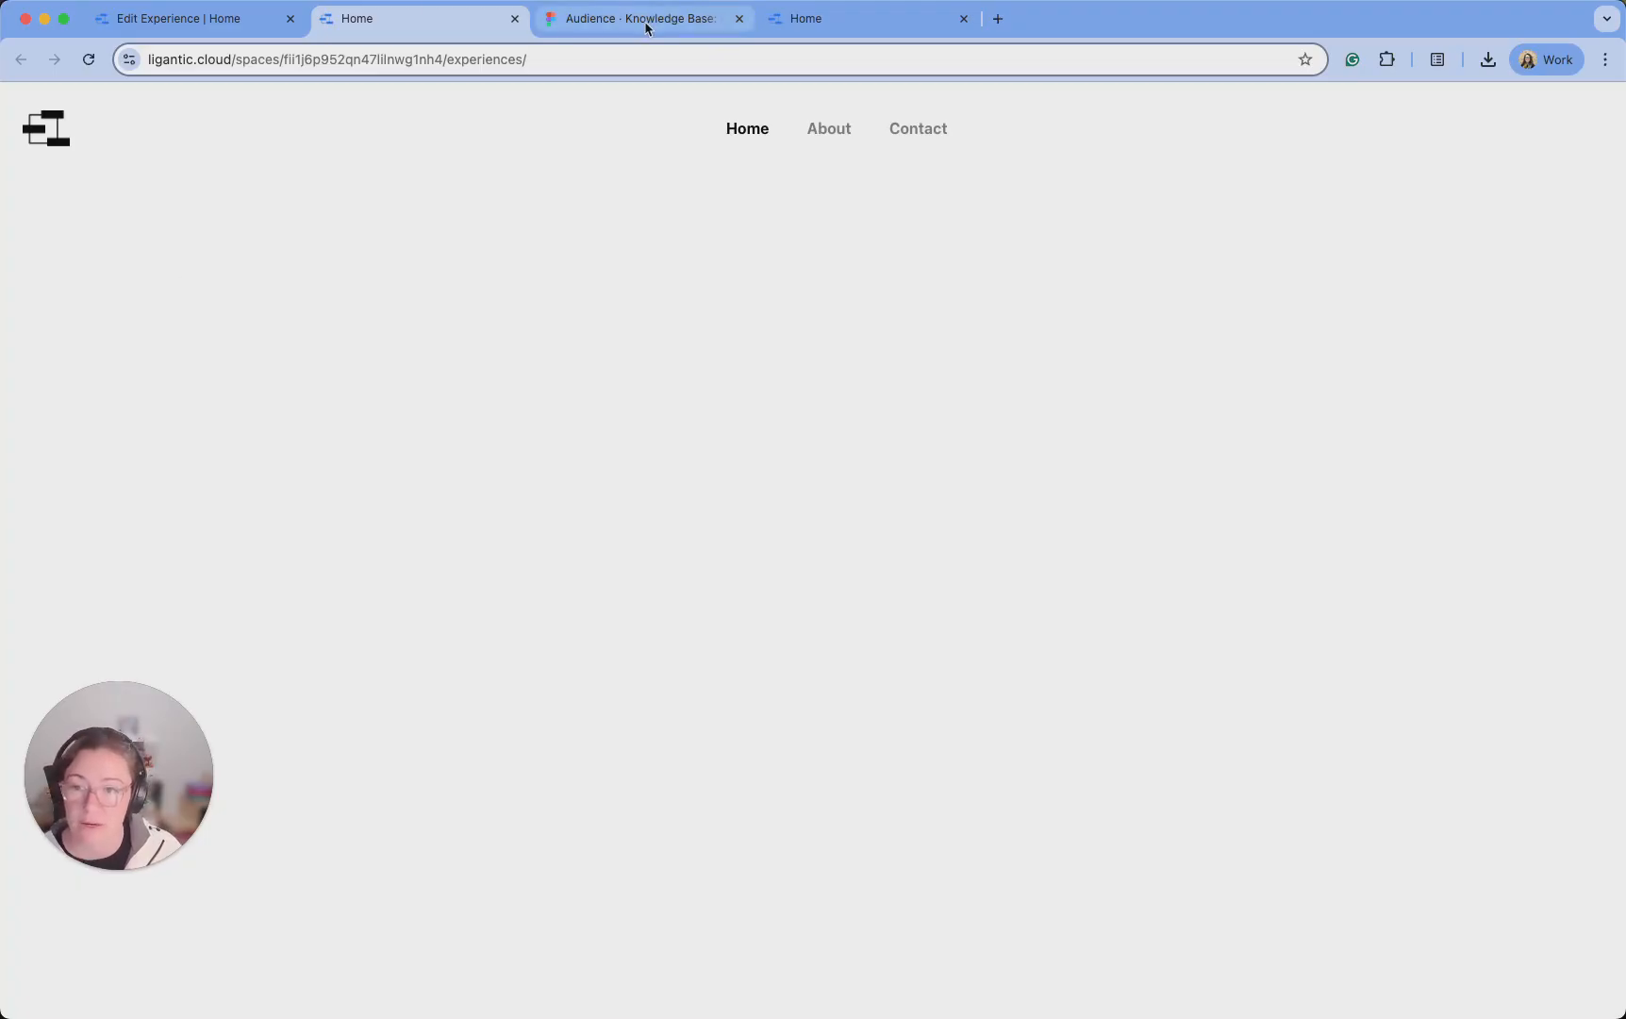
{"action": "left_click", "coordinate": [710, 25]}
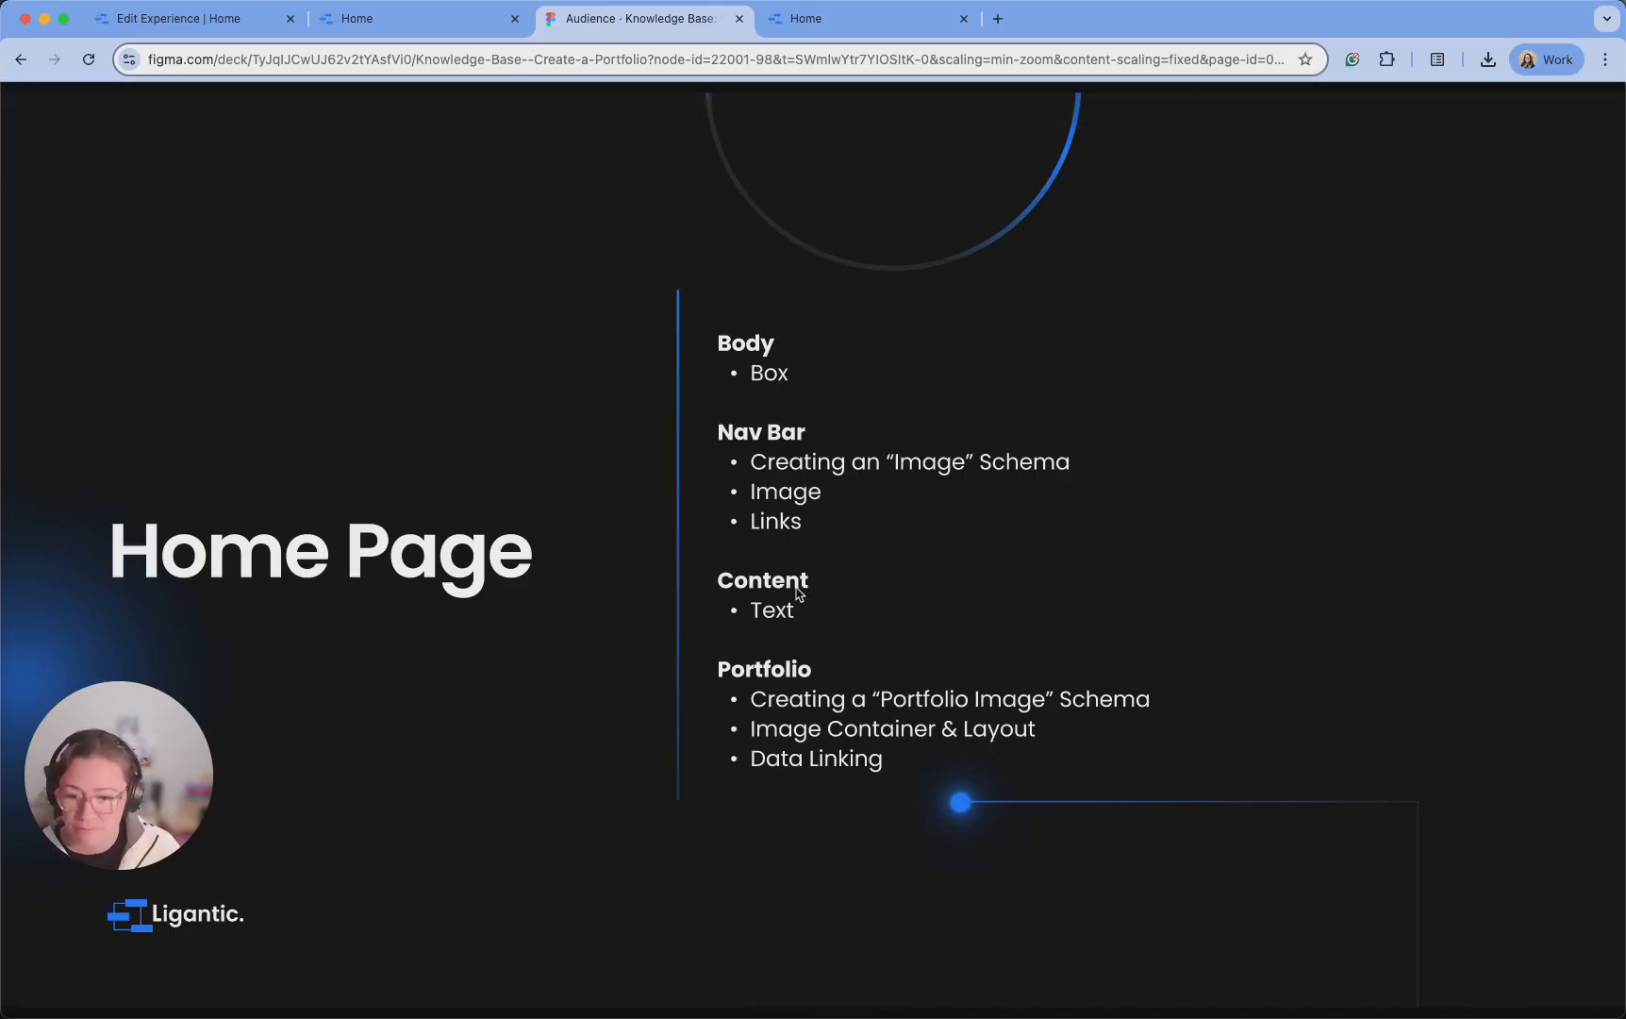
{"action": "left_click", "coordinate": [249, 28]}
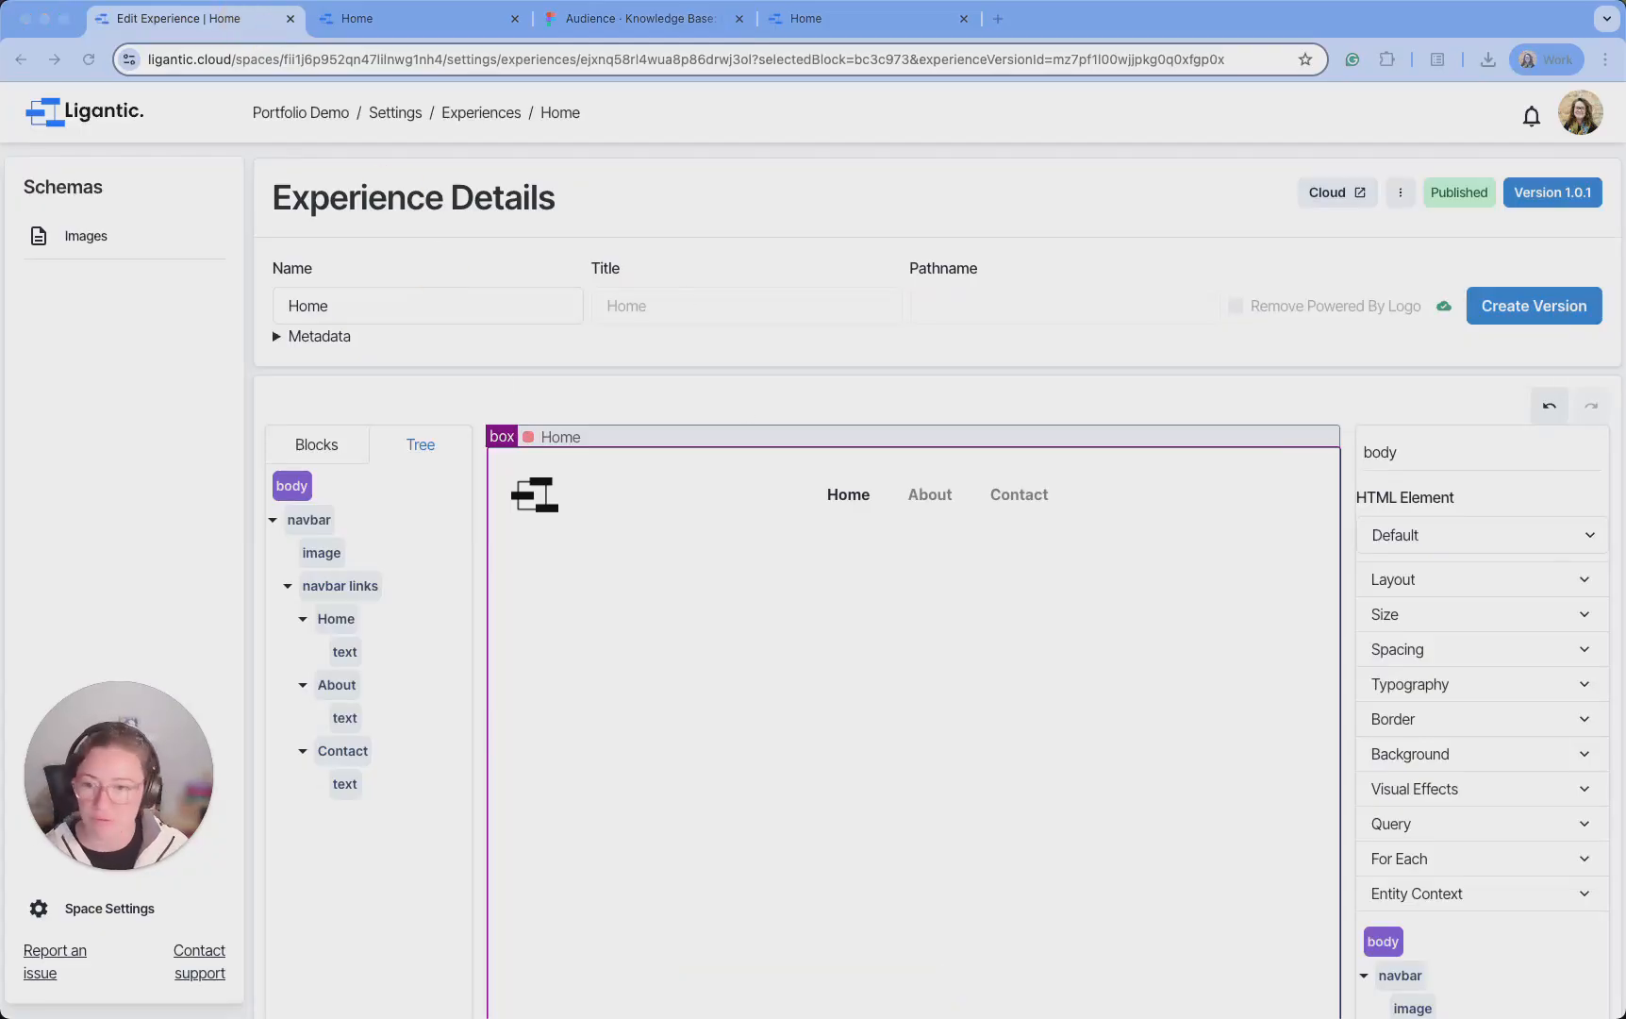
{"action": "left_click", "coordinate": [857, 23]}
{"action": "scroll", "coordinate": [904, 253], "scroll_direction": "down", "scroll_amount": 3}
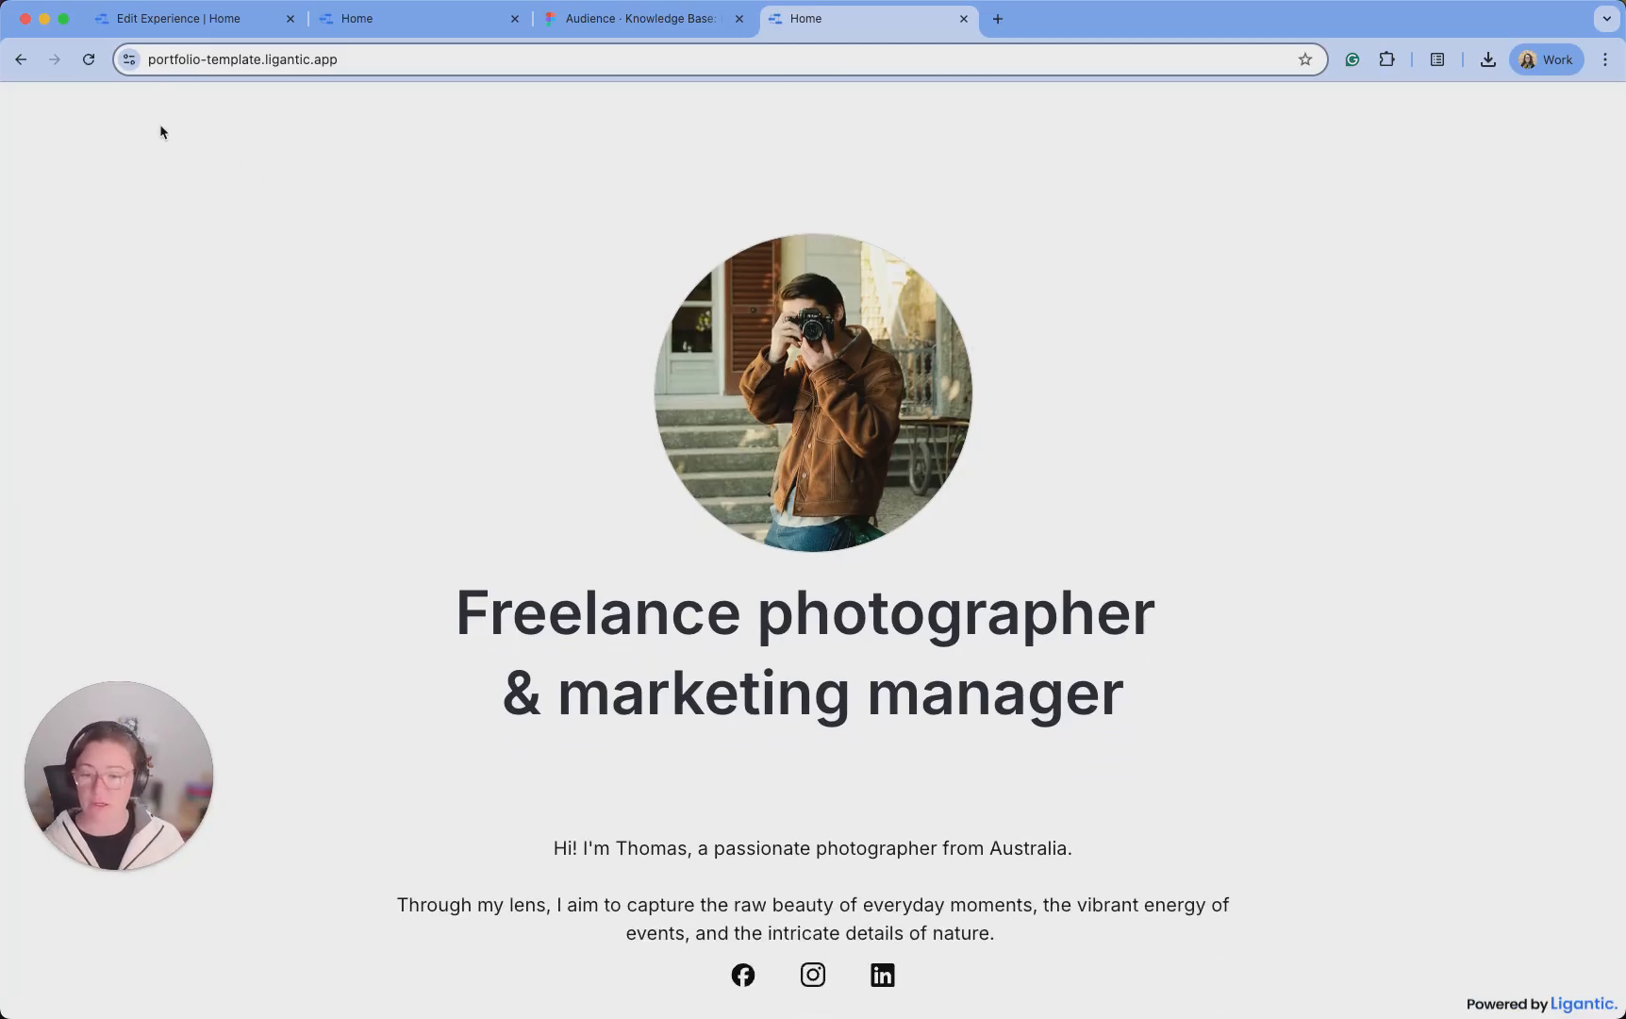
Examine the portfolio template site's layout from the navbar through the profile picture, heading, intro text and social icons to the photo grid
{"action": "scroll", "coordinate": [160, 132], "scroll_direction": "down", "scroll_amount": 4}
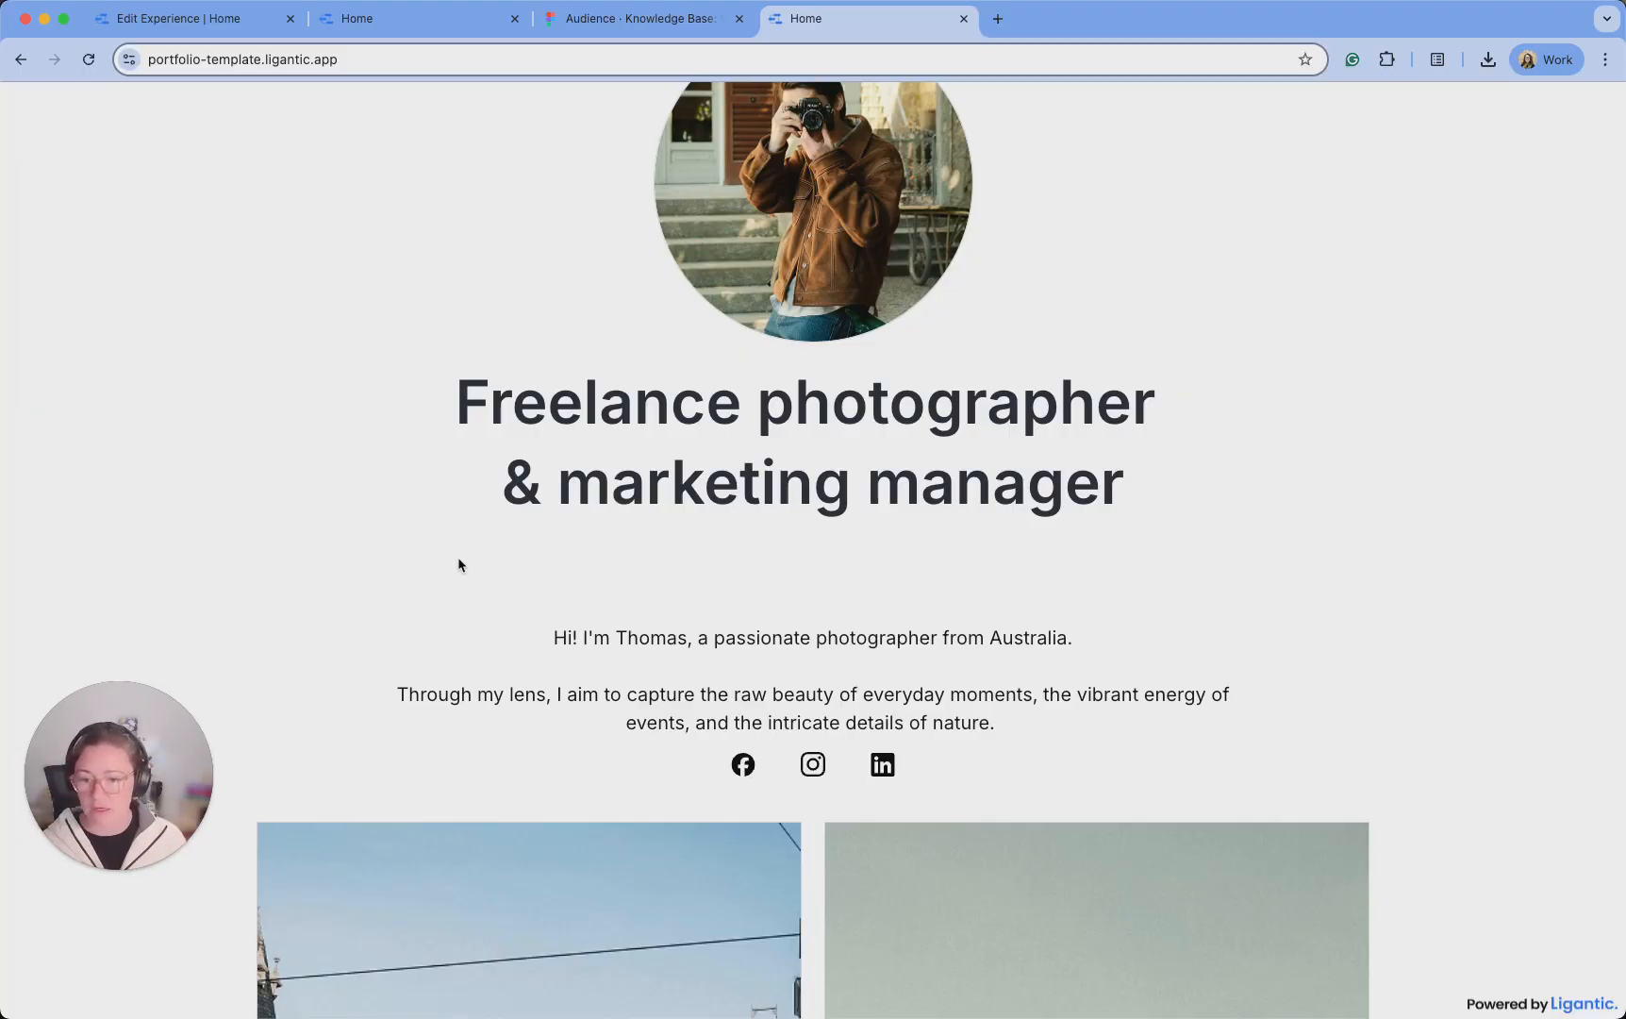
{"action": "scroll", "coordinate": [796, 547], "scroll_direction": "up", "scroll_amount": 3}
{"action": "scroll", "coordinate": [796, 547], "scroll_direction": "up", "scroll_amount": 2}
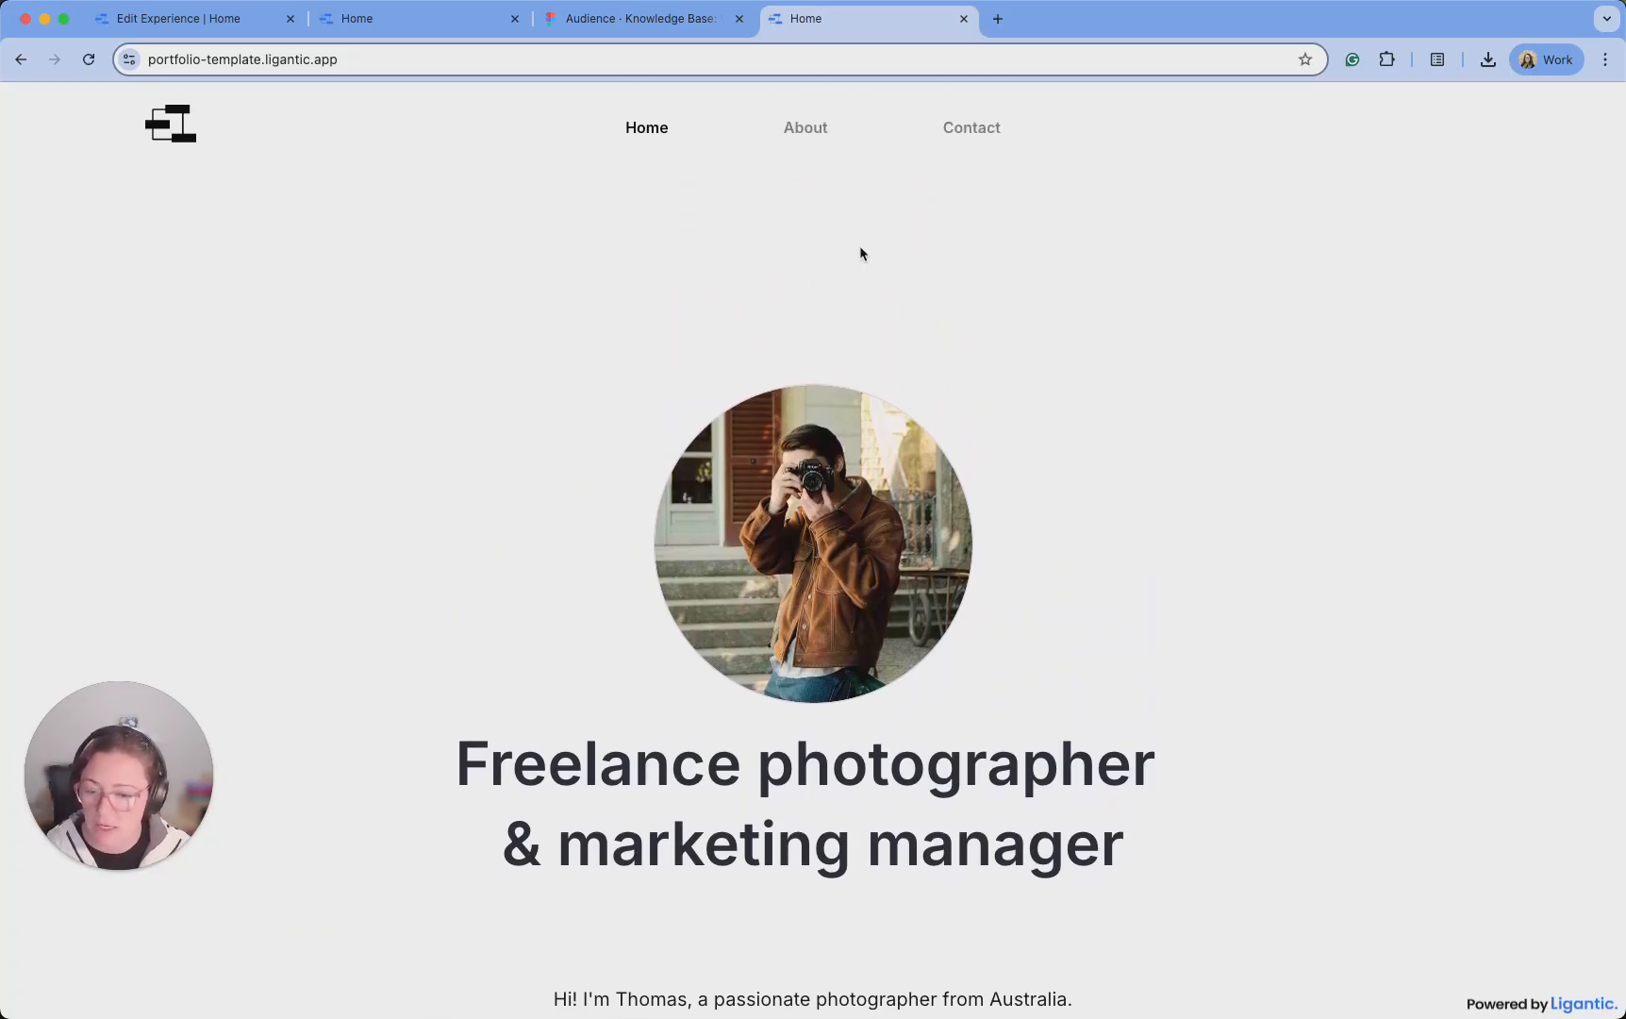
{"action": "scroll", "coordinate": [860, 249], "scroll_direction": "down", "scroll_amount": 1}
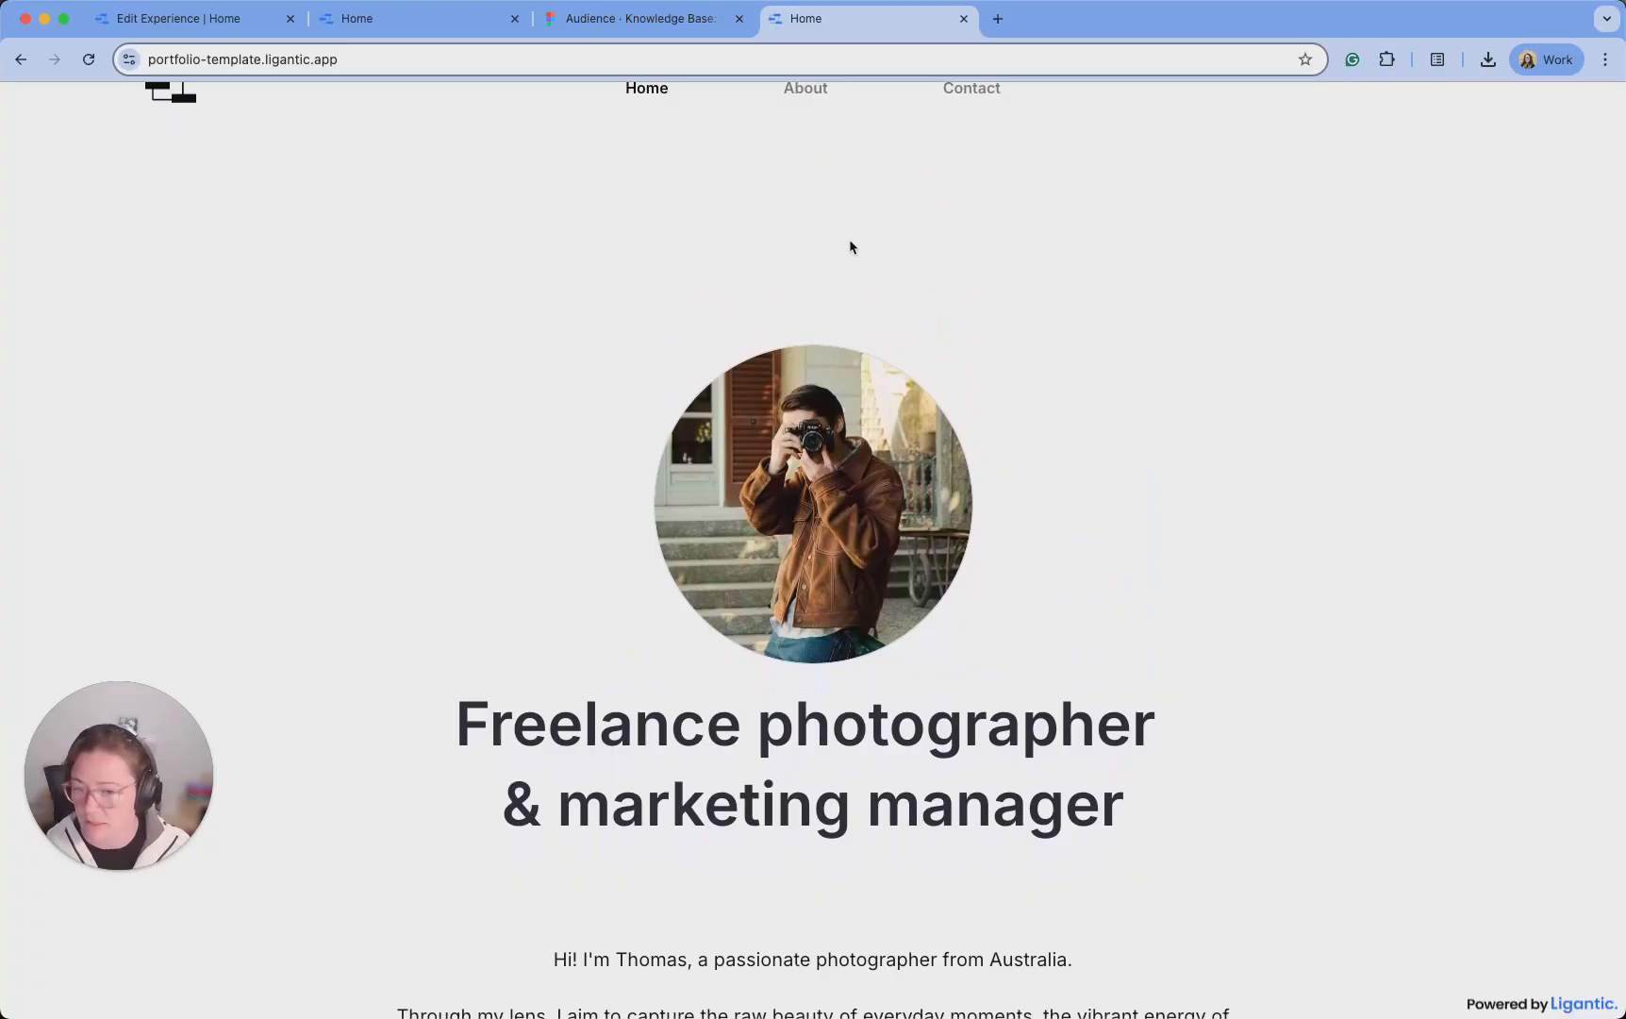
{"action": "scroll", "coordinate": [850, 247], "scroll_direction": "down", "scroll_amount": 4}
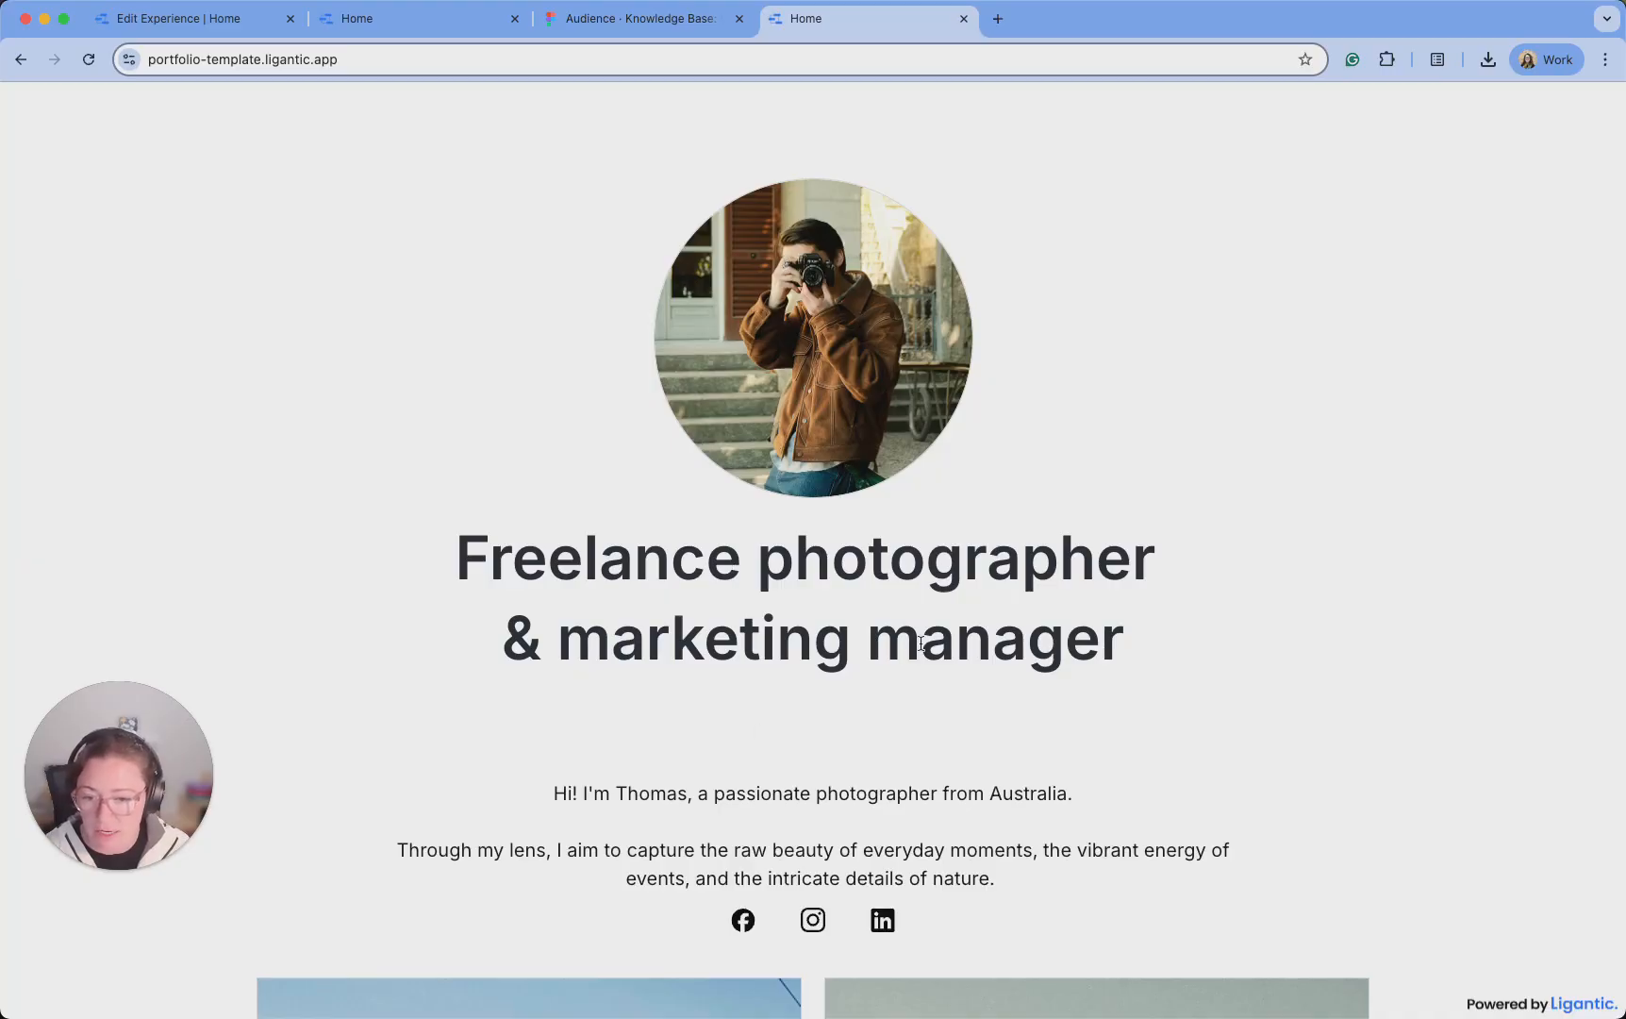
{"action": "scroll", "coordinate": [921, 644], "scroll_direction": "down", "scroll_amount": 3}
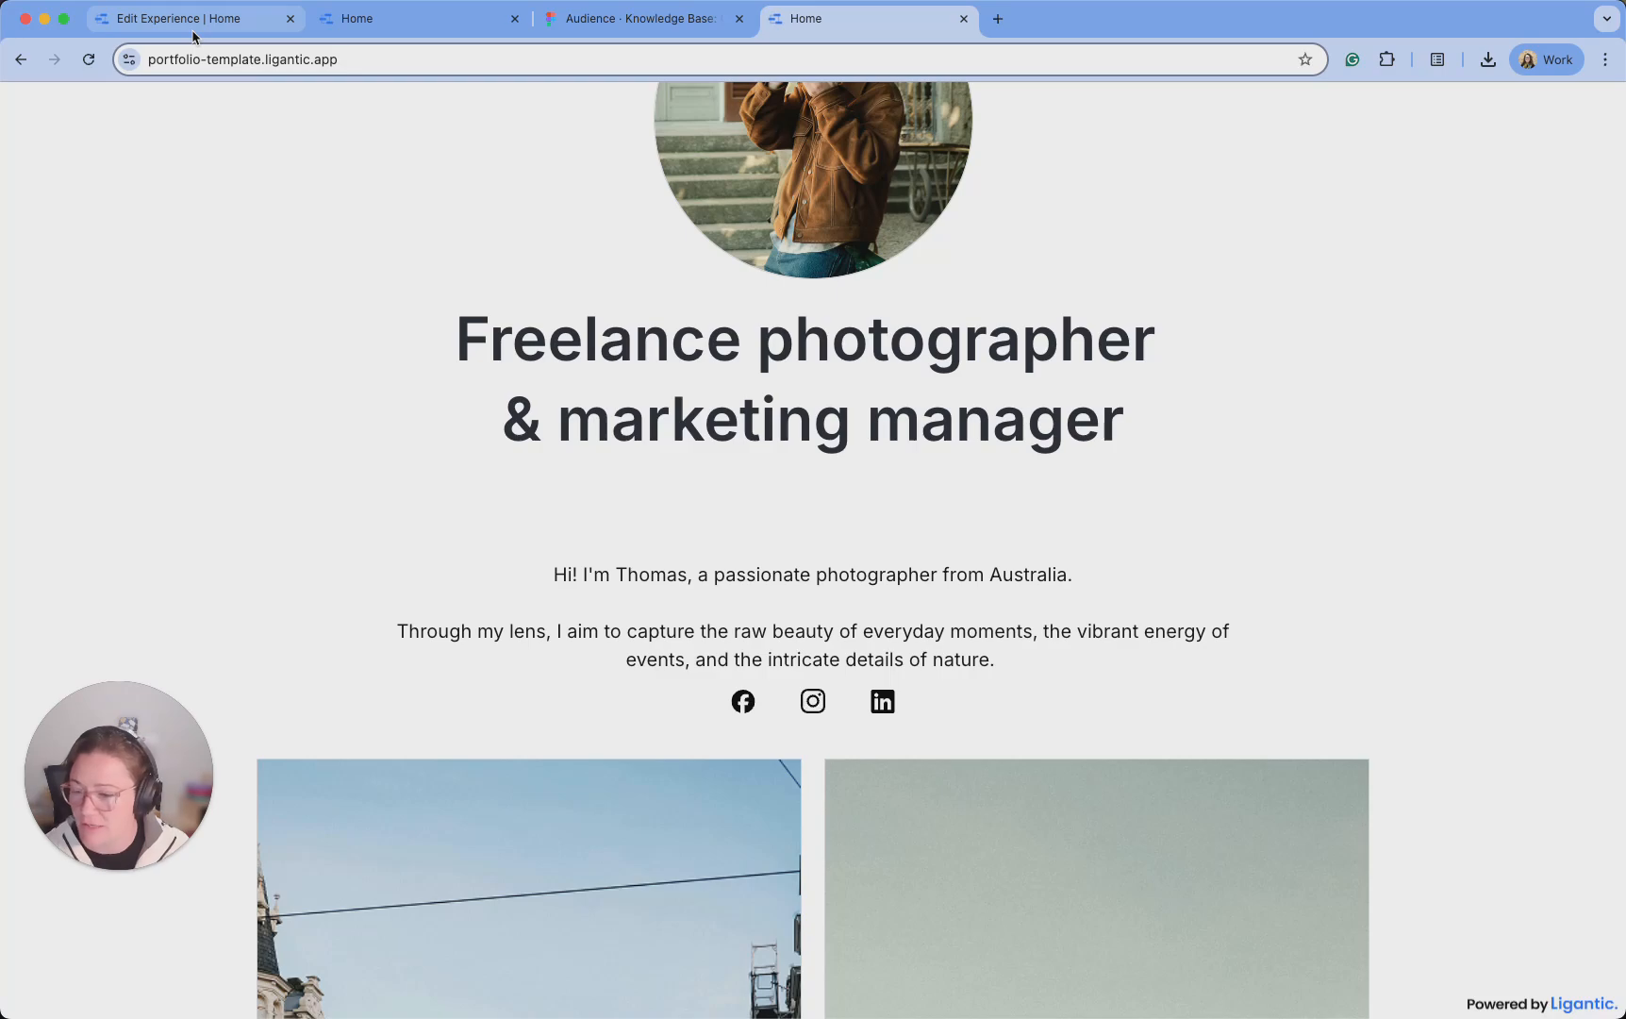
In the Home experience editor, add a box to the page body and place it directly below the navbar in the block hierarchy
{"action": "left_click", "coordinate": [244, 32]}
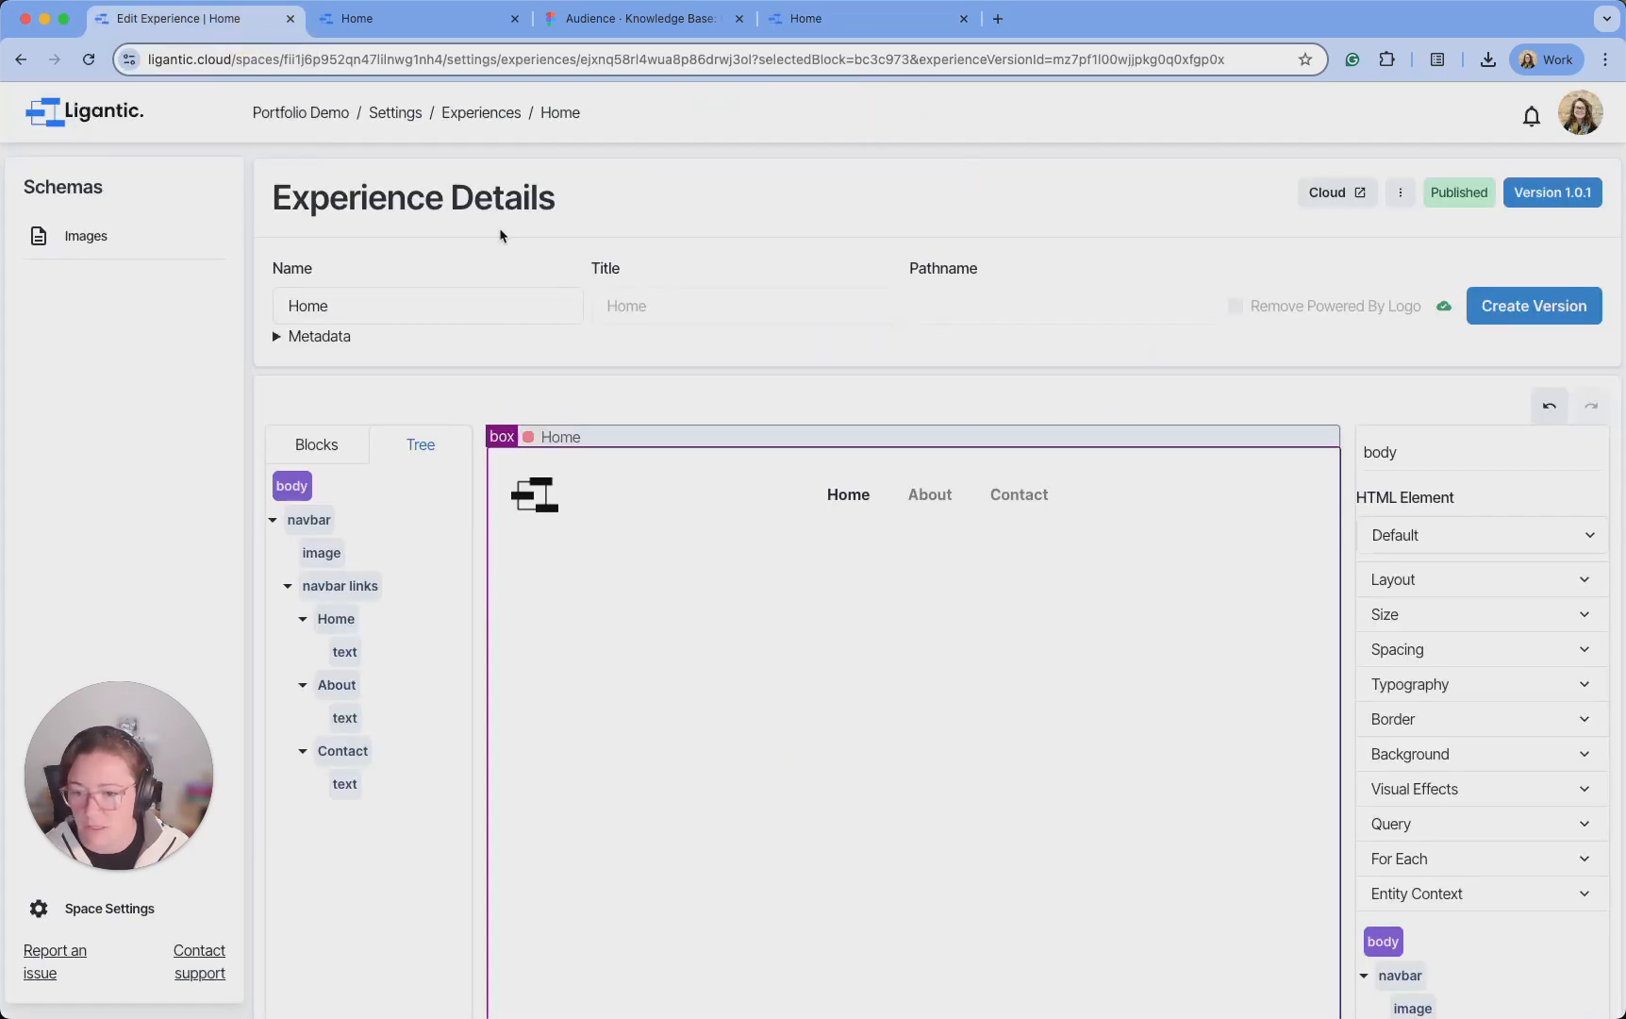
{"action": "scroll", "coordinate": [444, 311], "scroll_direction": "down", "scroll_amount": 2}
{"action": "left_click", "coordinate": [299, 316]}
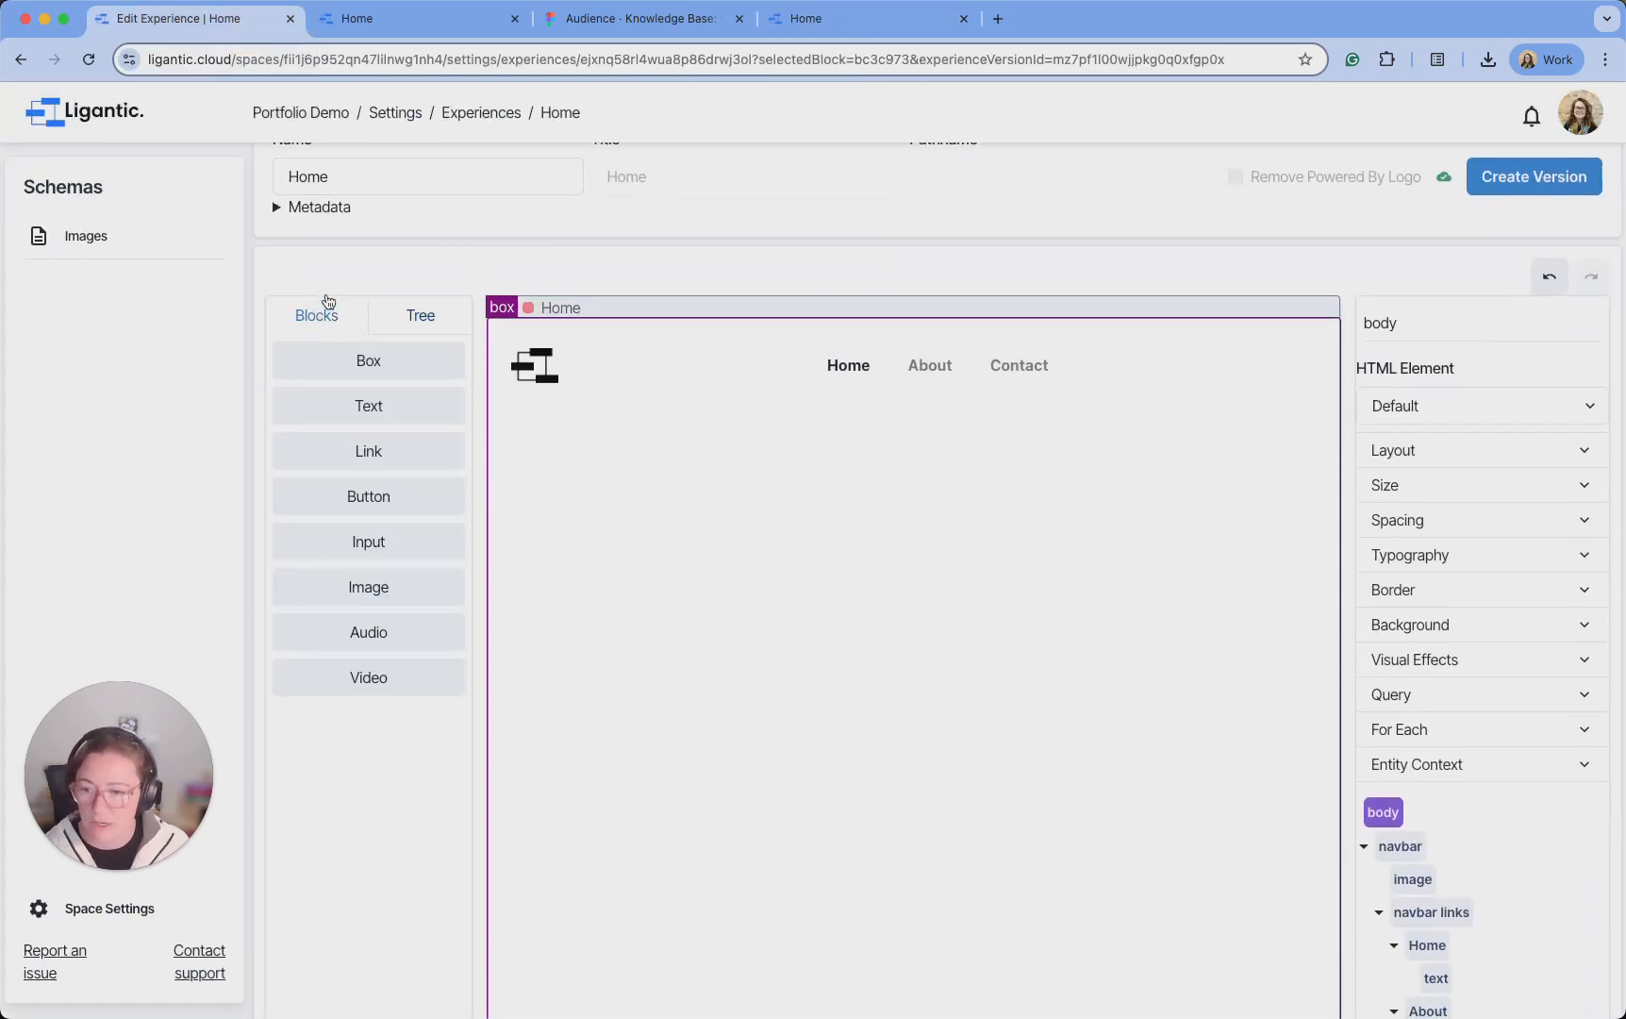
{"action": "left_click_drag", "start_coordinate": [334, 368], "coordinate": [861, 548]}
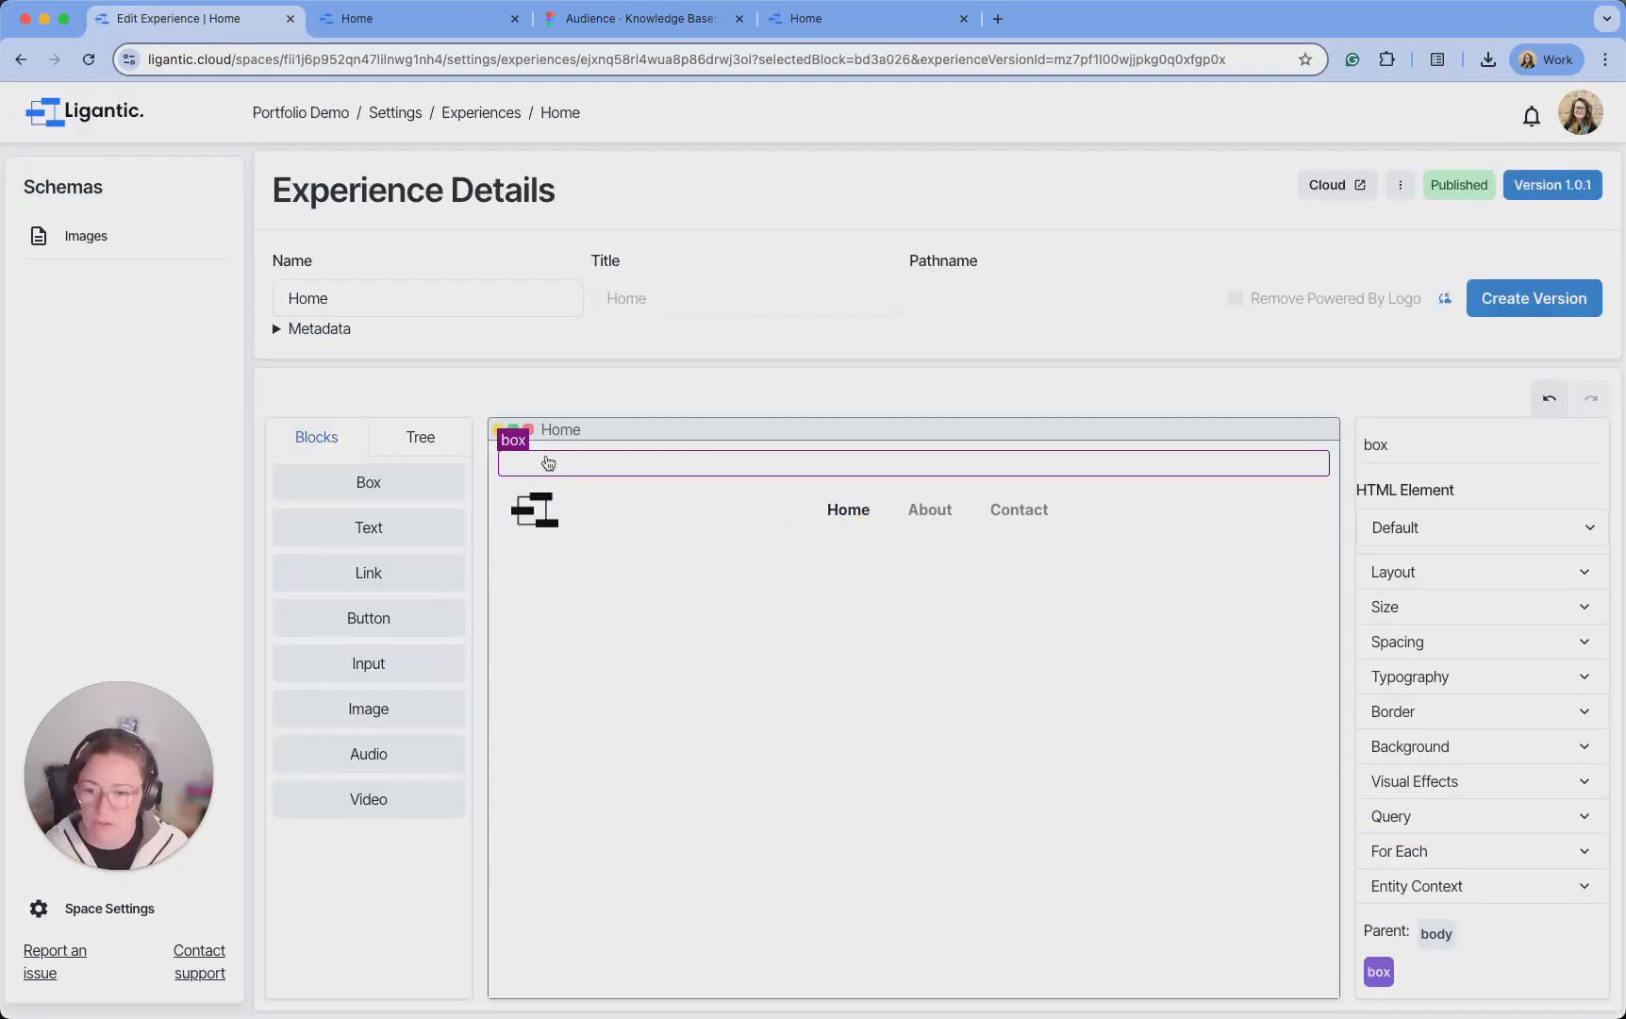
{"action": "left_click", "coordinate": [421, 437]}
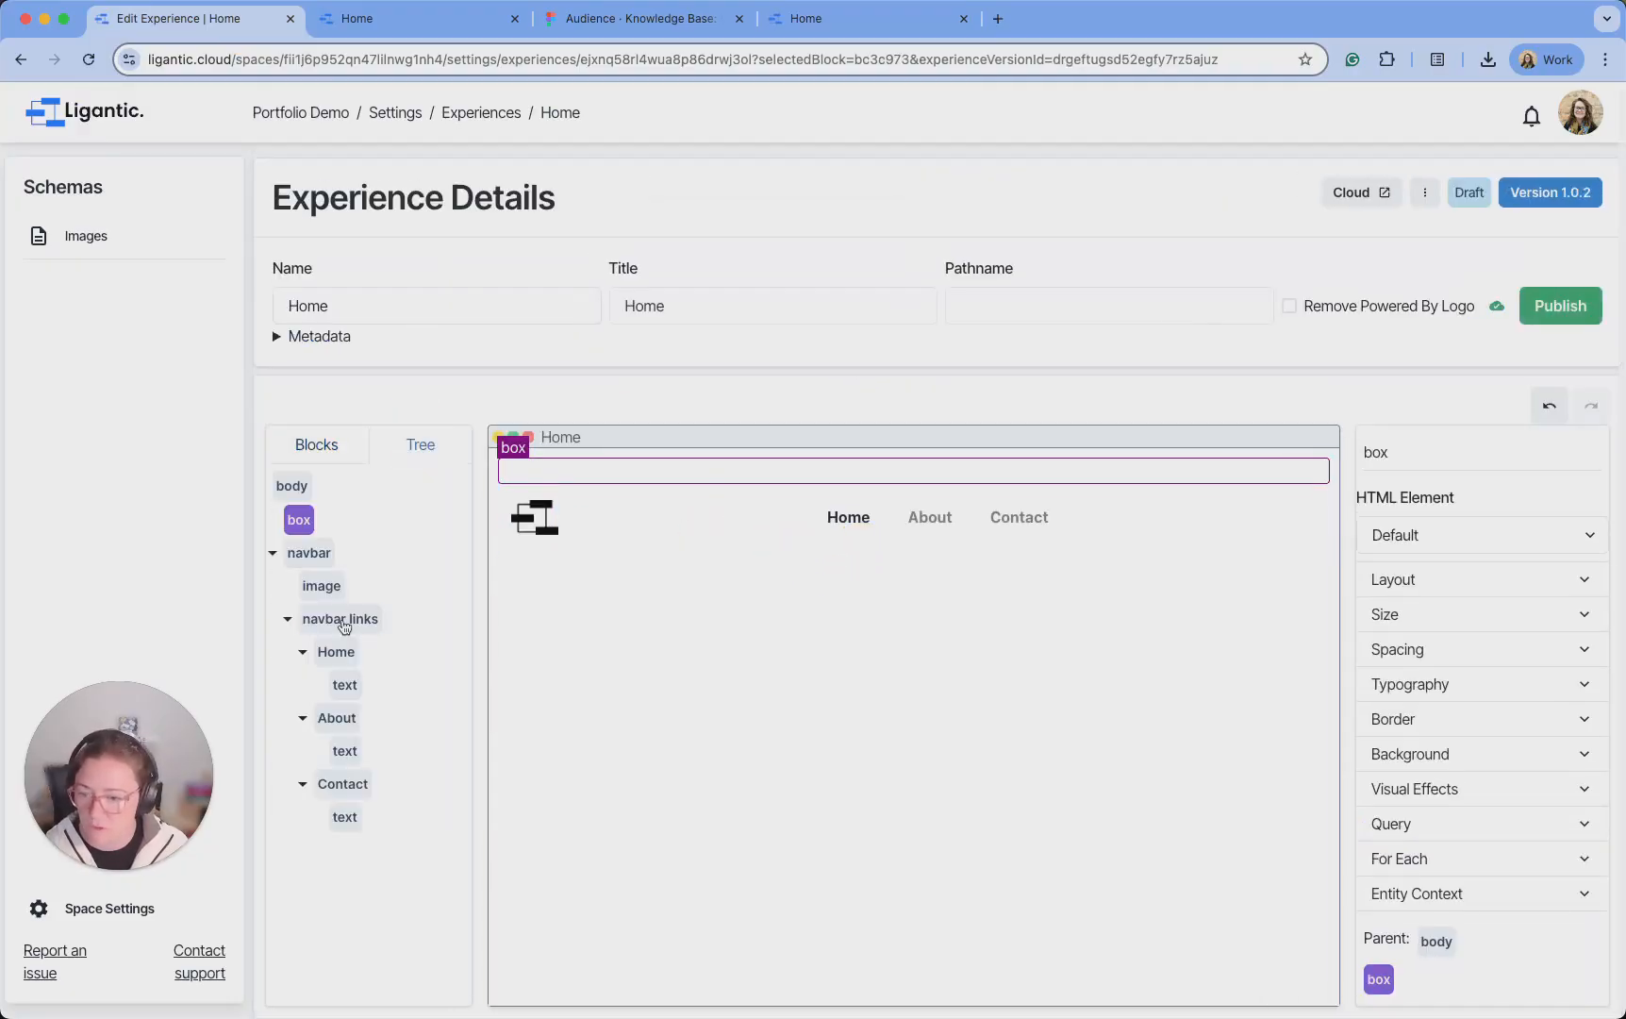
{"action": "left_click", "coordinate": [274, 556]}
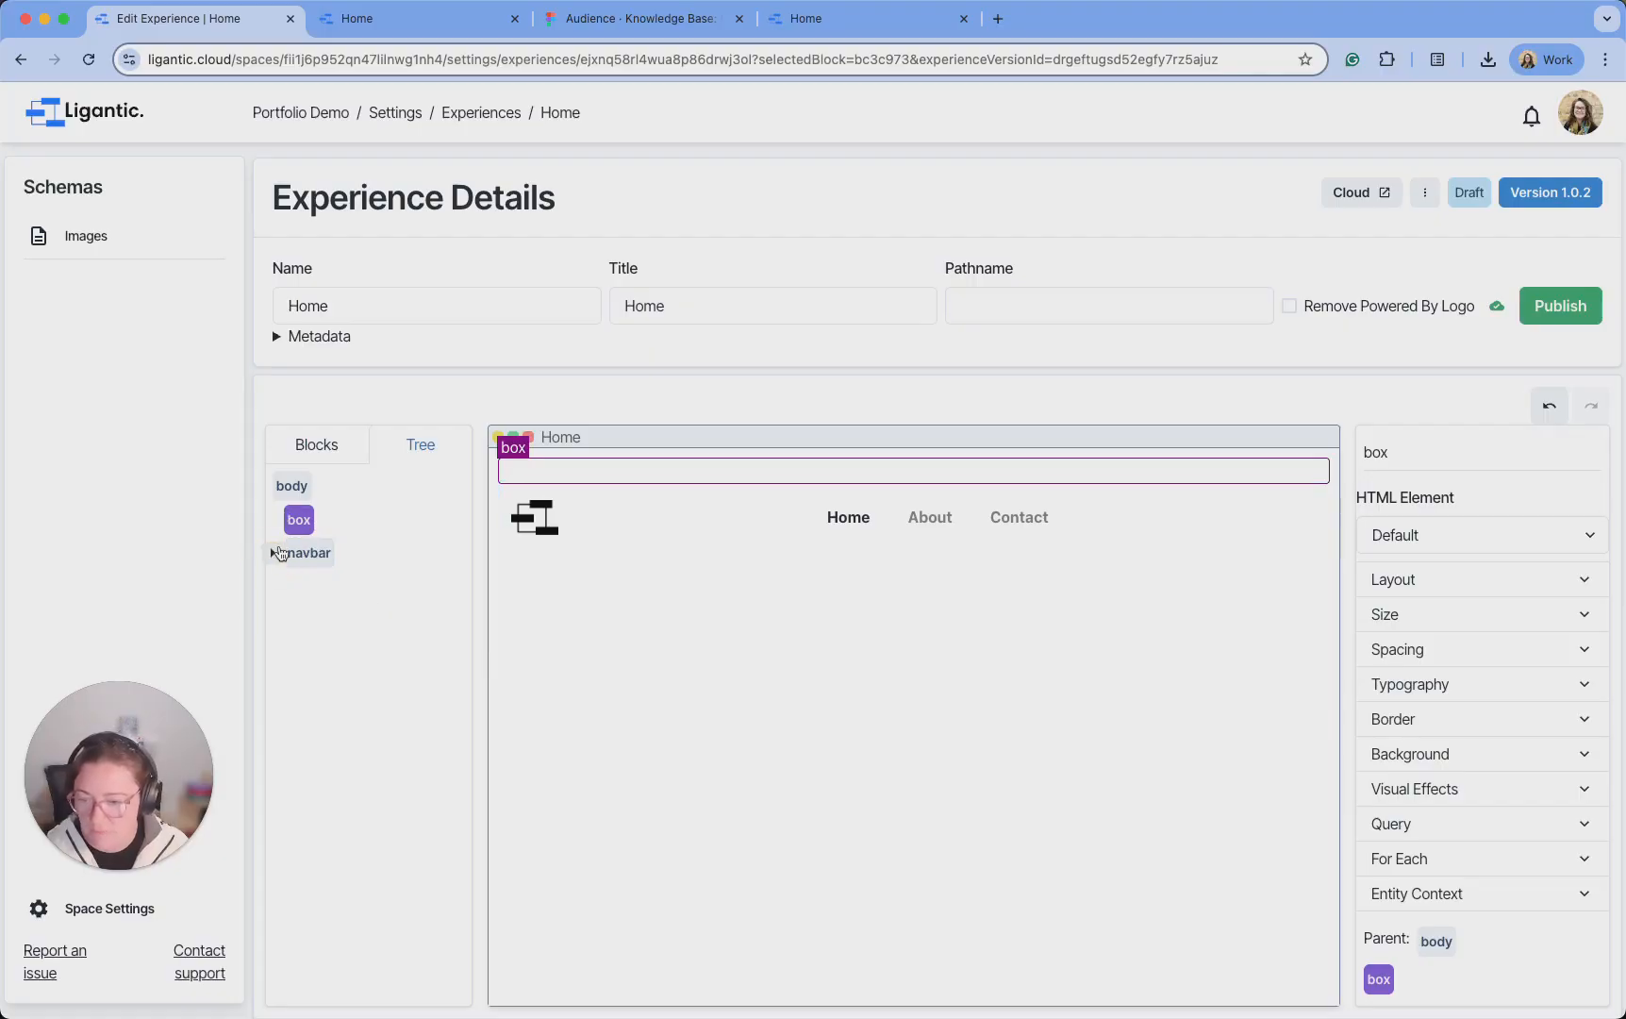
{"action": "left_click_drag", "start_coordinate": [295, 520], "coordinate": [297, 560]}
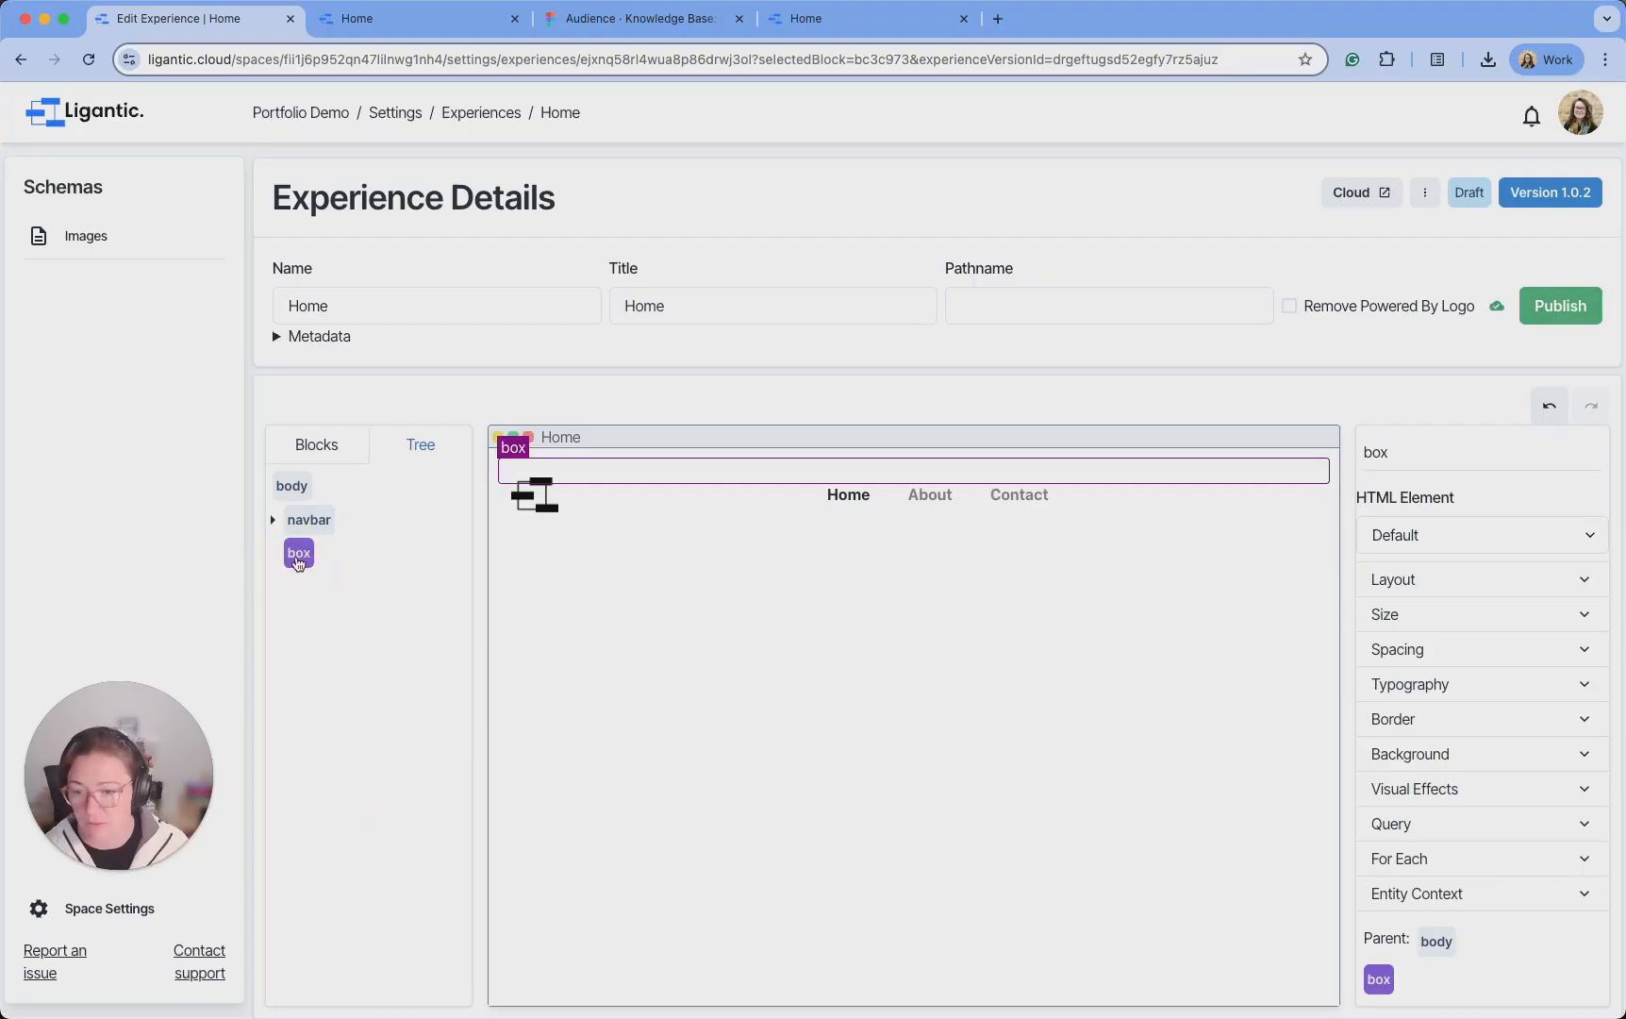
Rename the new box below the navbar as content
{"action": "left_click", "coordinate": [1452, 456]}
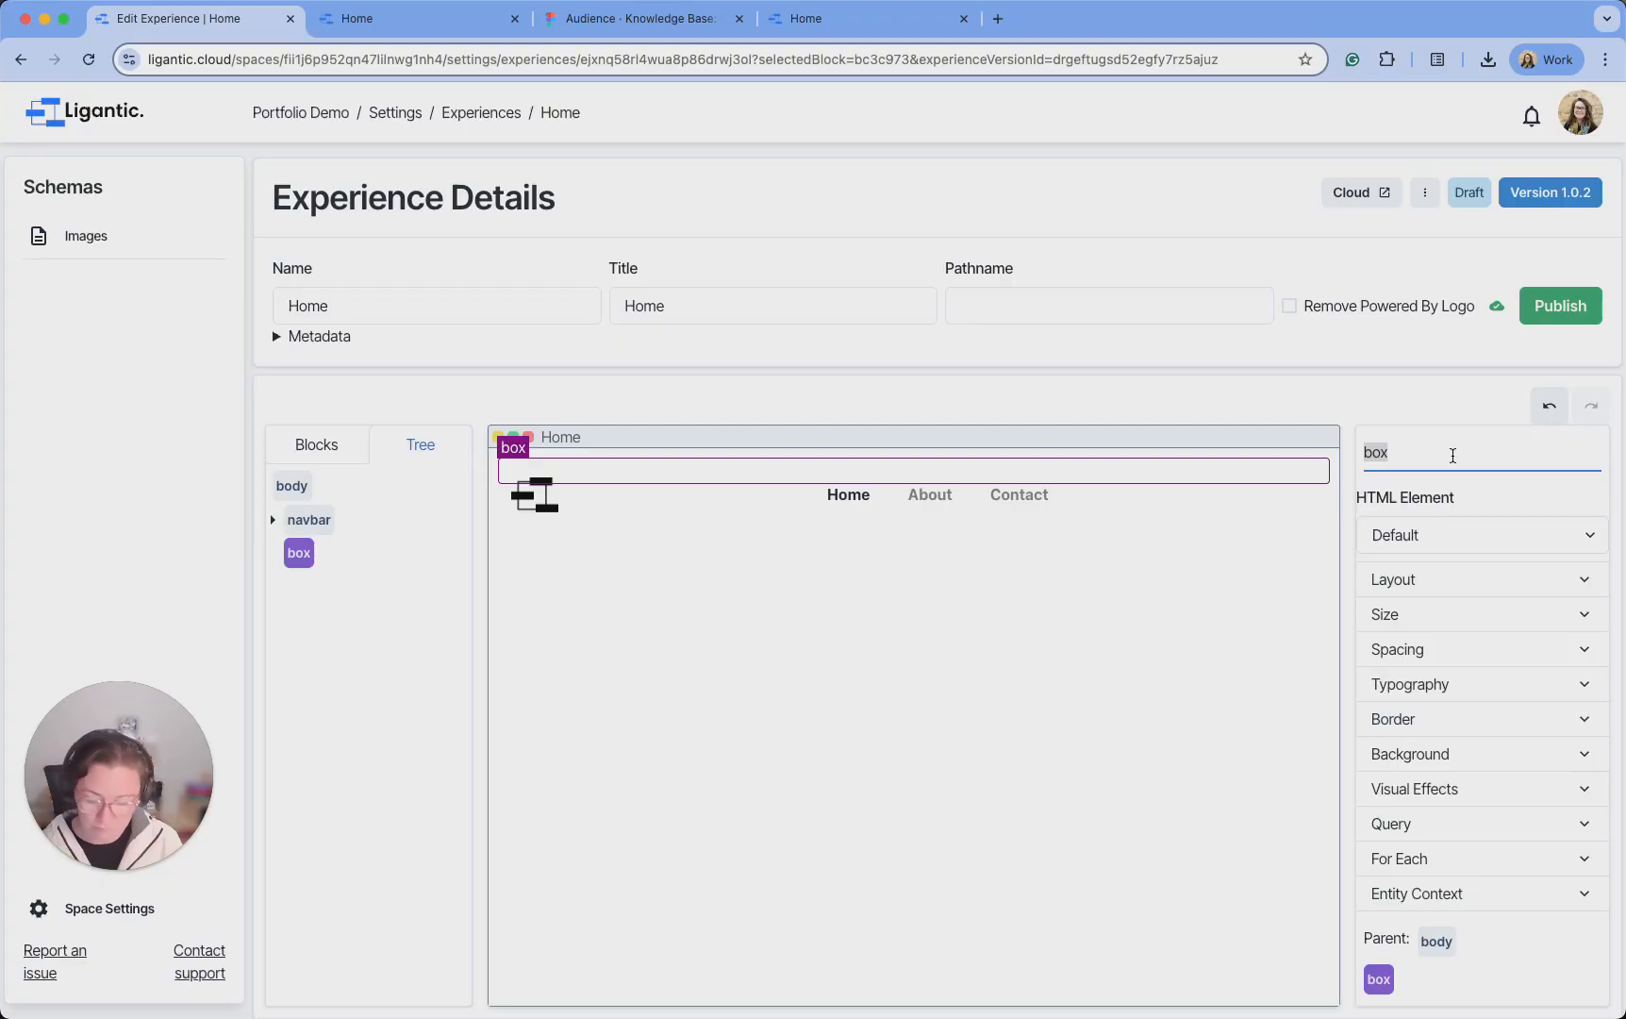
{"action": "type", "text": "content"}
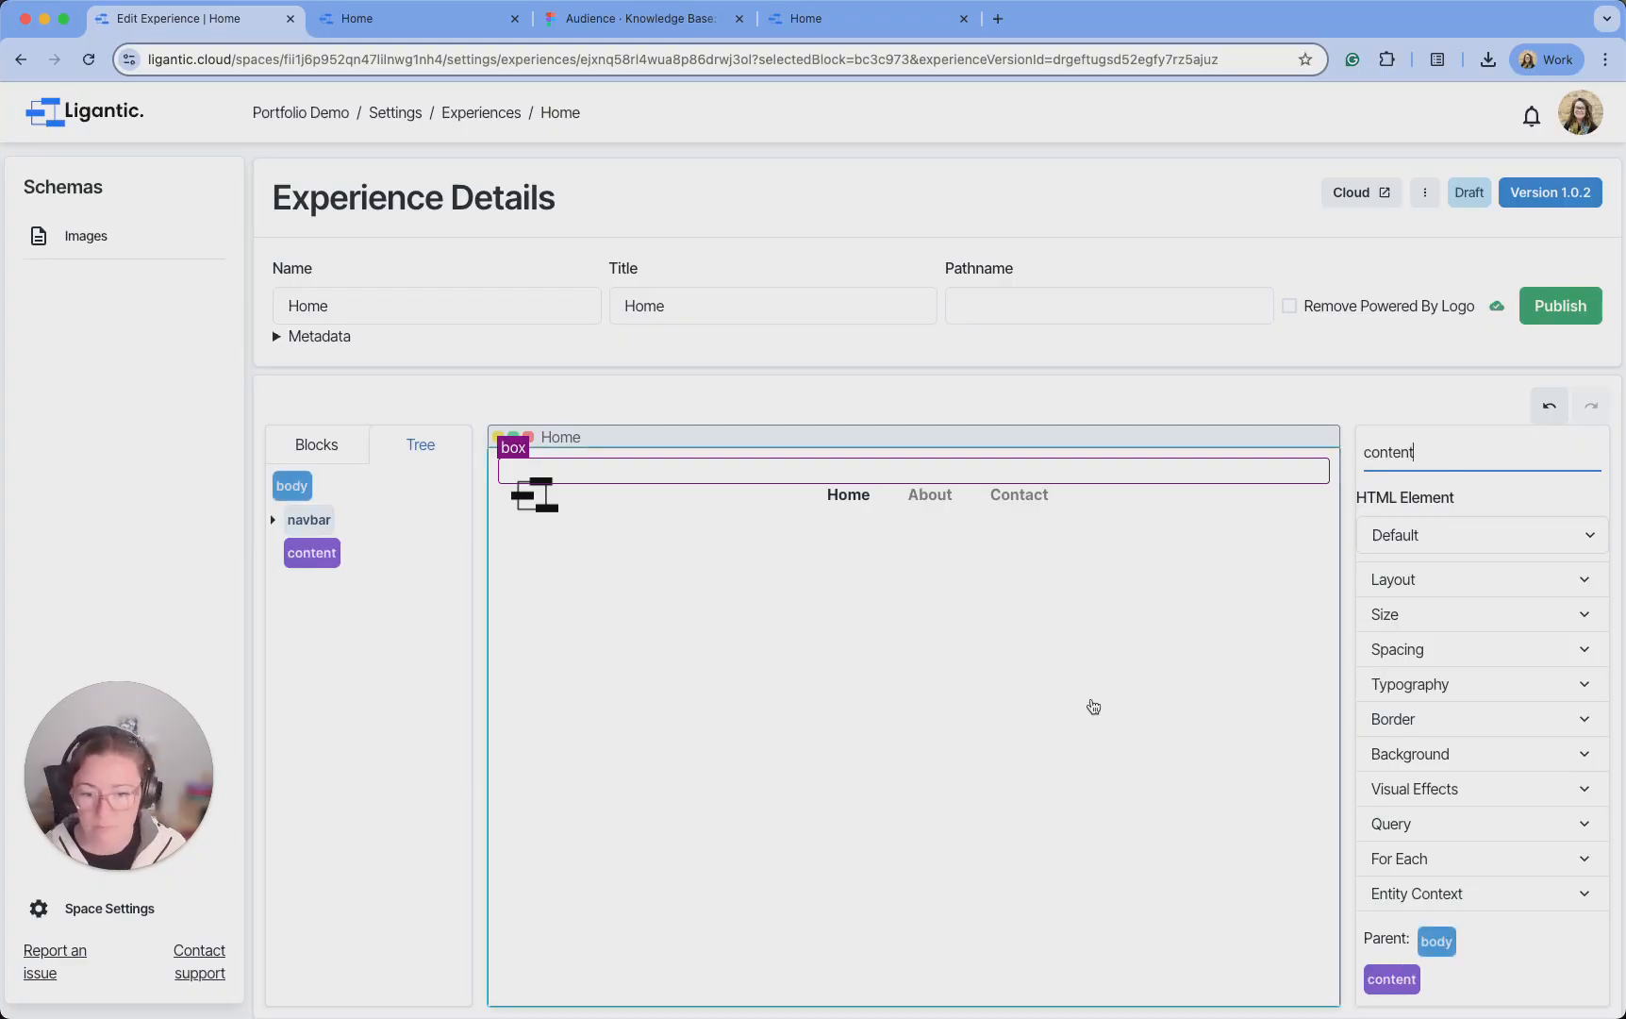
{"action": "left_click", "coordinate": [1096, 715]}
{"action": "left_click", "coordinate": [342, 559]}
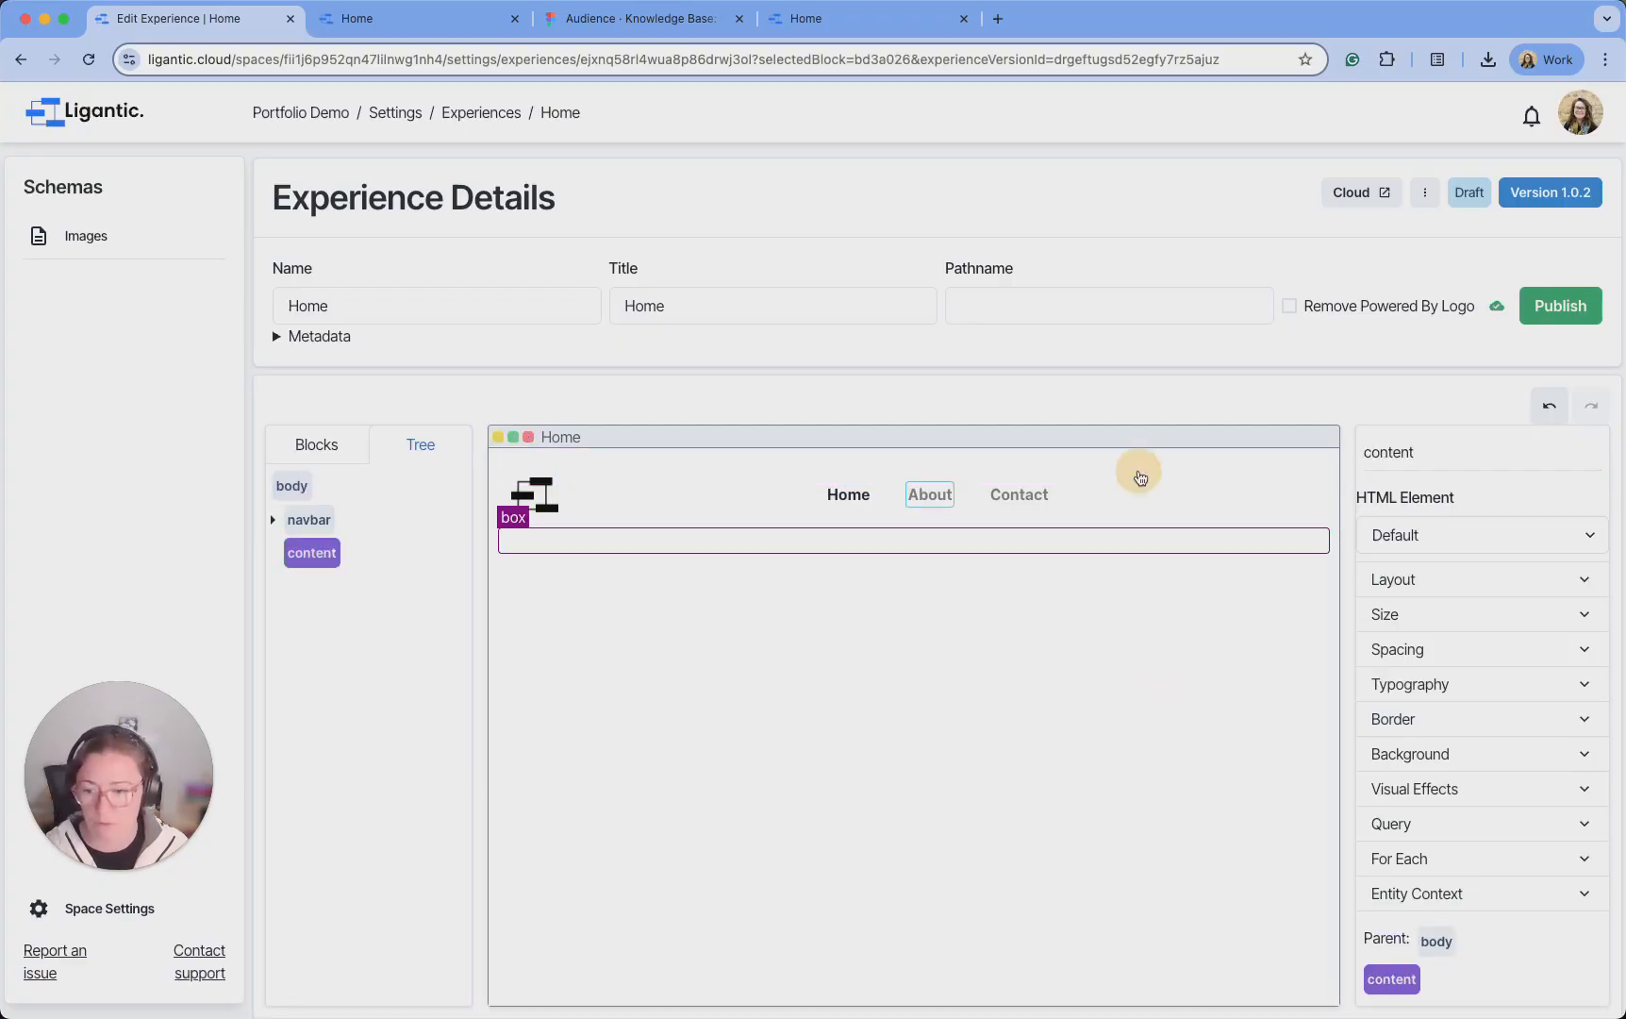
Rename the content box as main
{"action": "left_click", "coordinate": [1406, 451]}
{"action": "type", "text": "main"}
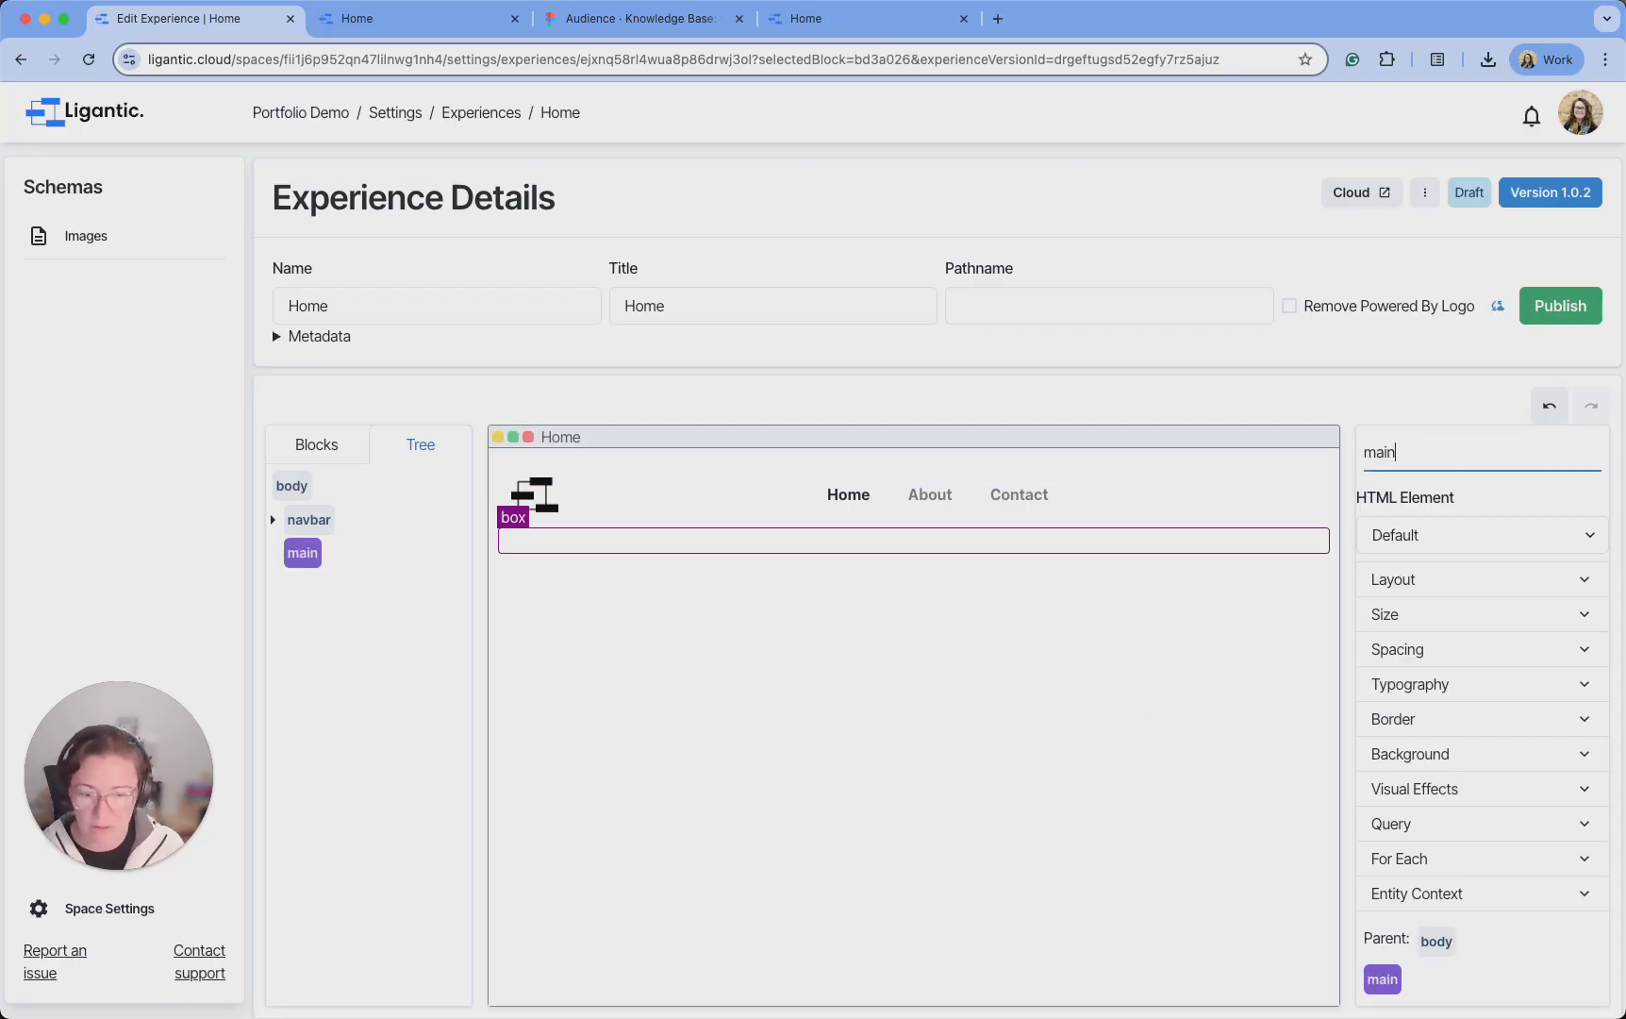
{"action": "scroll", "coordinate": [382, 638], "scroll_direction": "down", "scroll_amount": 1}
{"action": "left_click", "coordinate": [383, 636]}
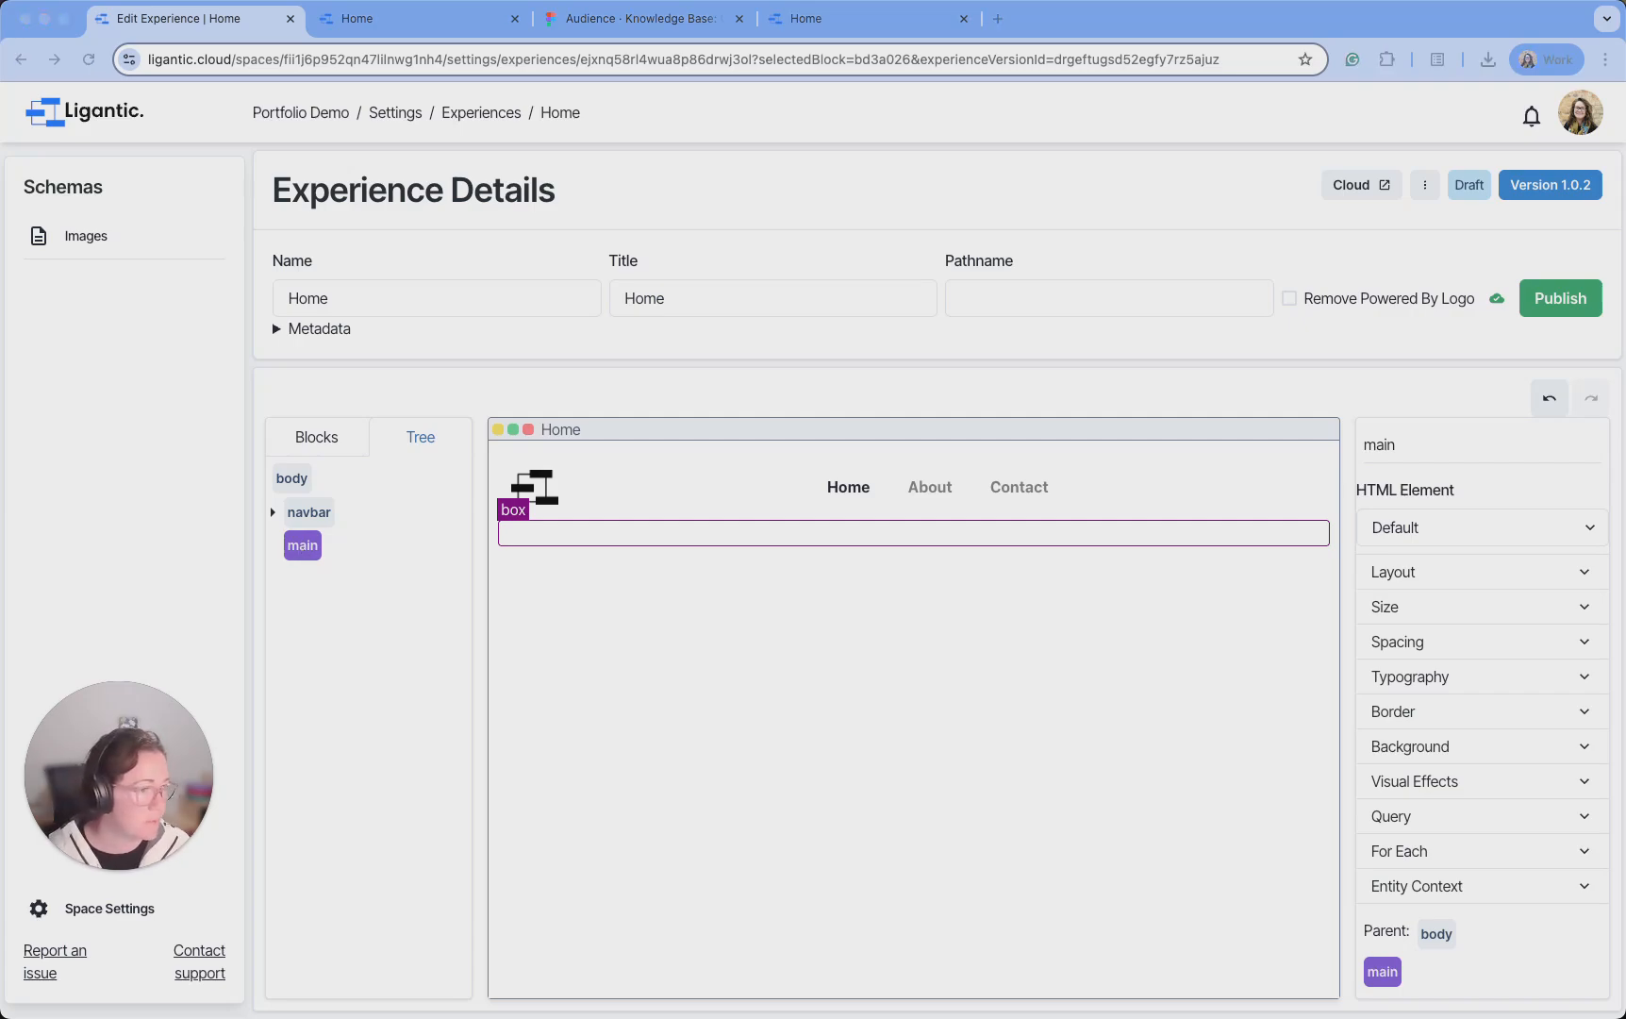
Set the main box's layout direction to column and its alignment to center
{"action": "left_click", "coordinate": [1470, 570]}
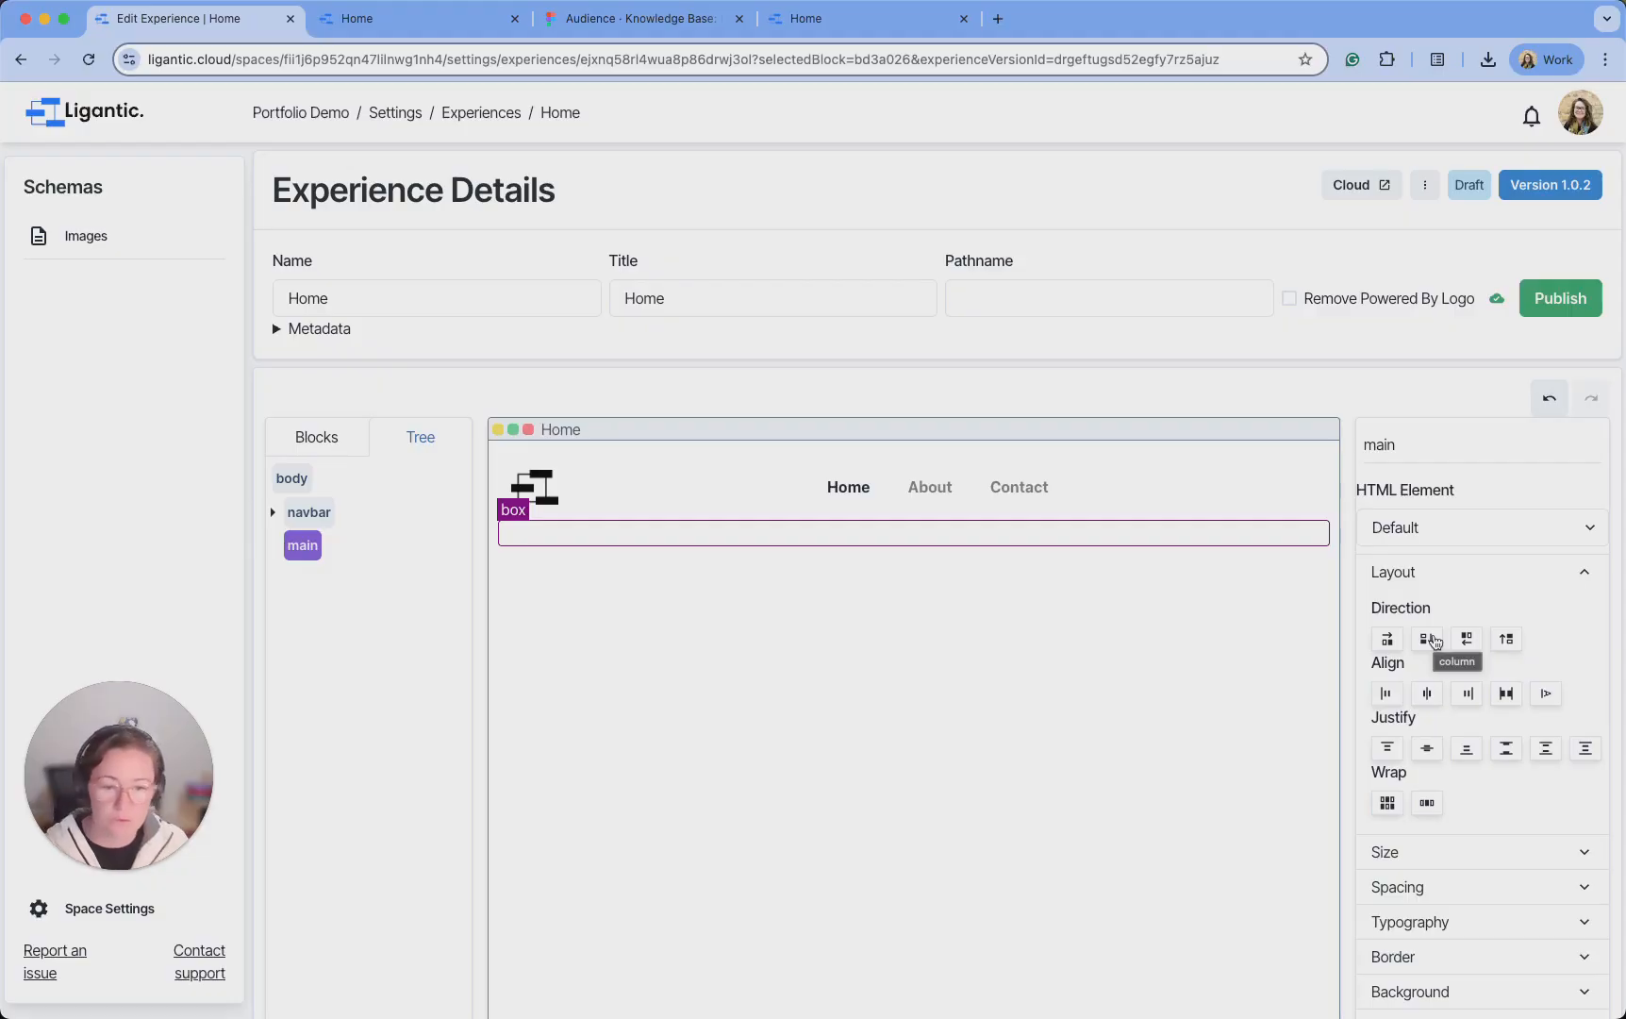
{"action": "left_click", "coordinate": [1433, 641]}
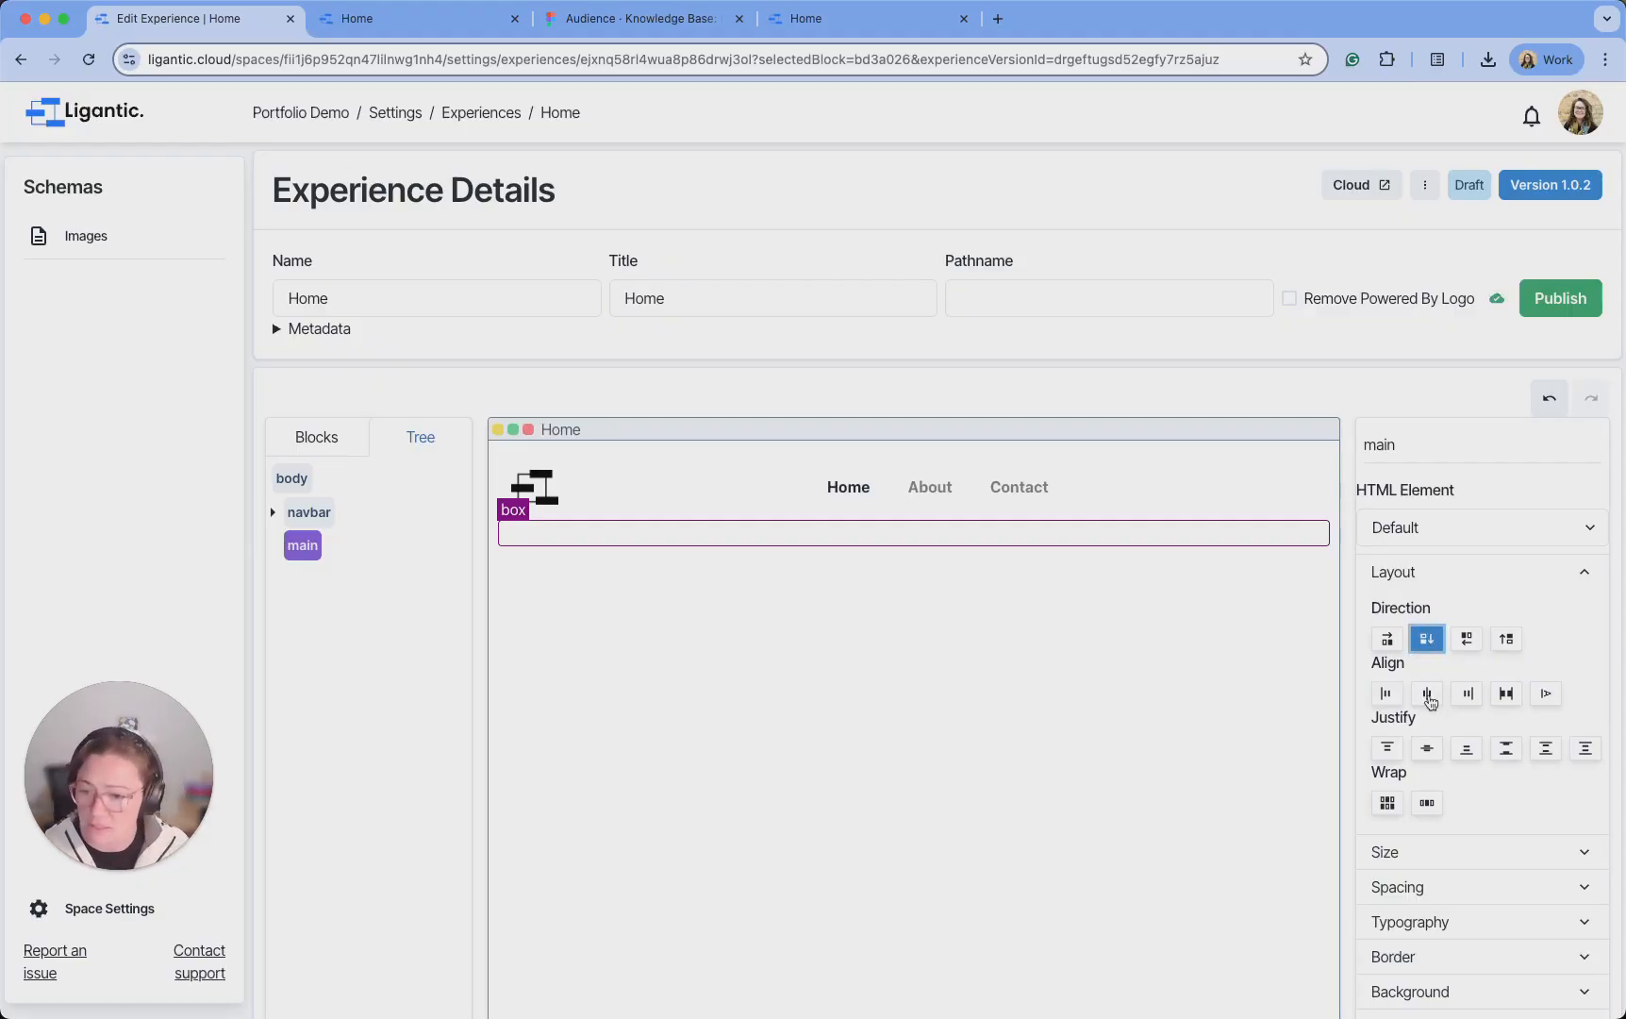
{"action": "left_click", "coordinate": [1429, 694]}
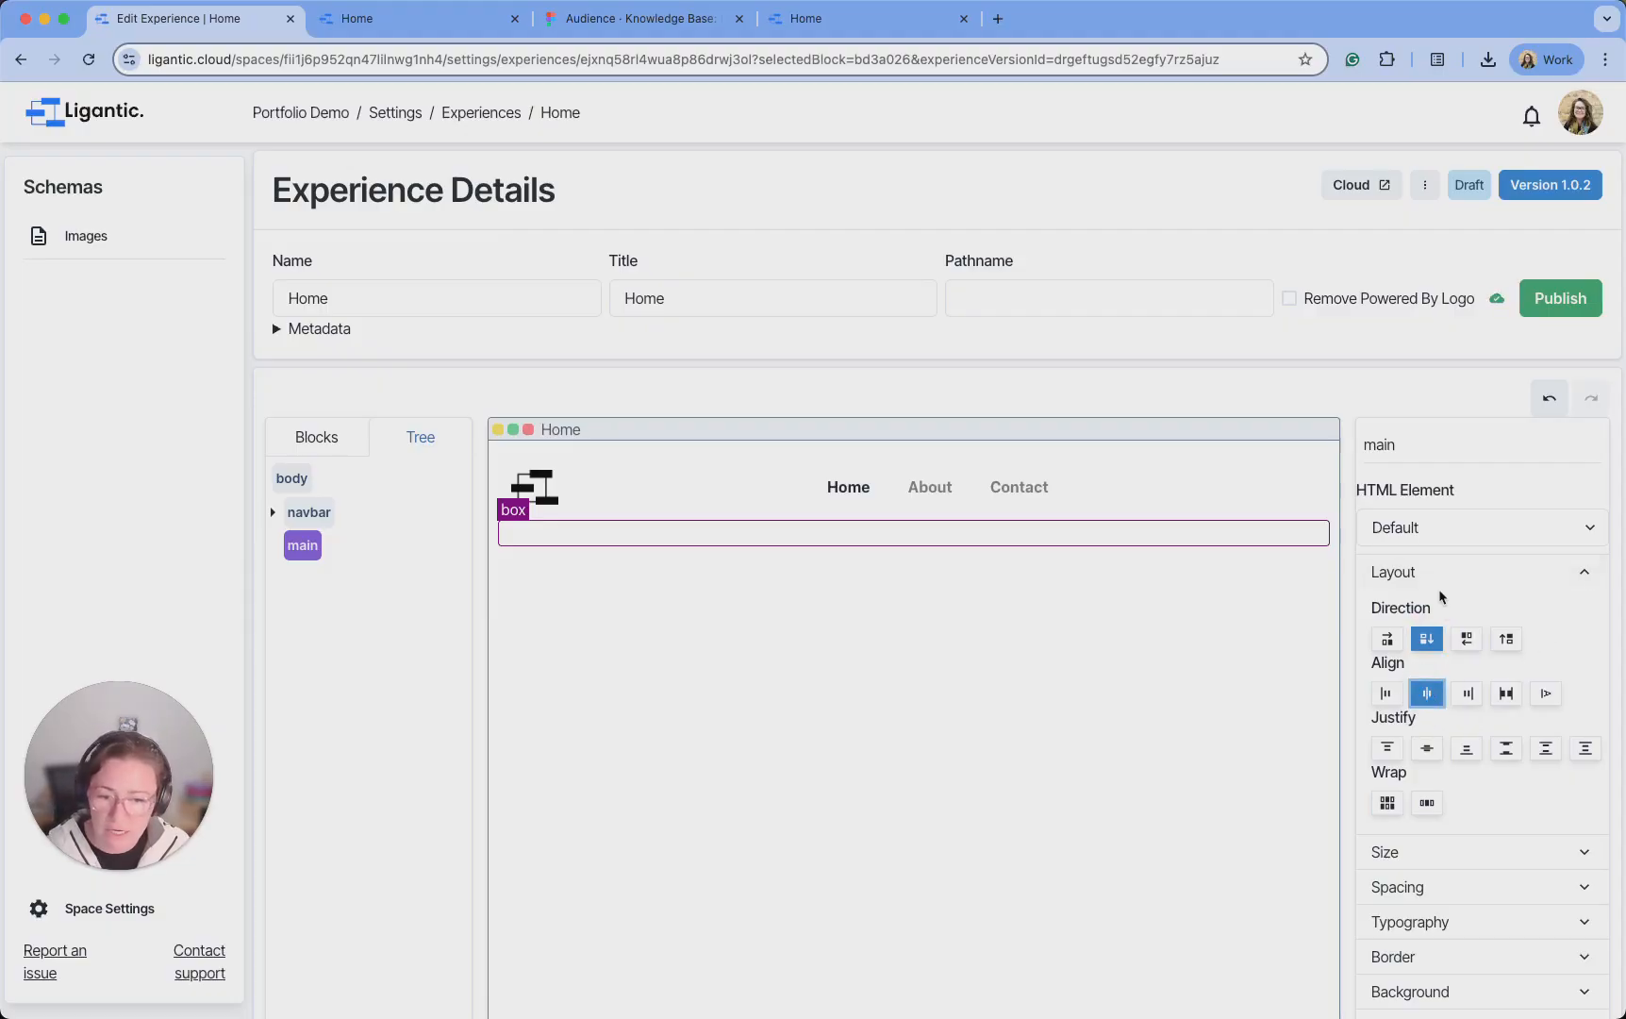
{"action": "left_click", "coordinate": [1535, 571]}
Set the main box's width to 100% and its max width to 960 px
{"action": "left_click", "coordinate": [1510, 606]}
{"action": "key", "text": "super+Tab"}
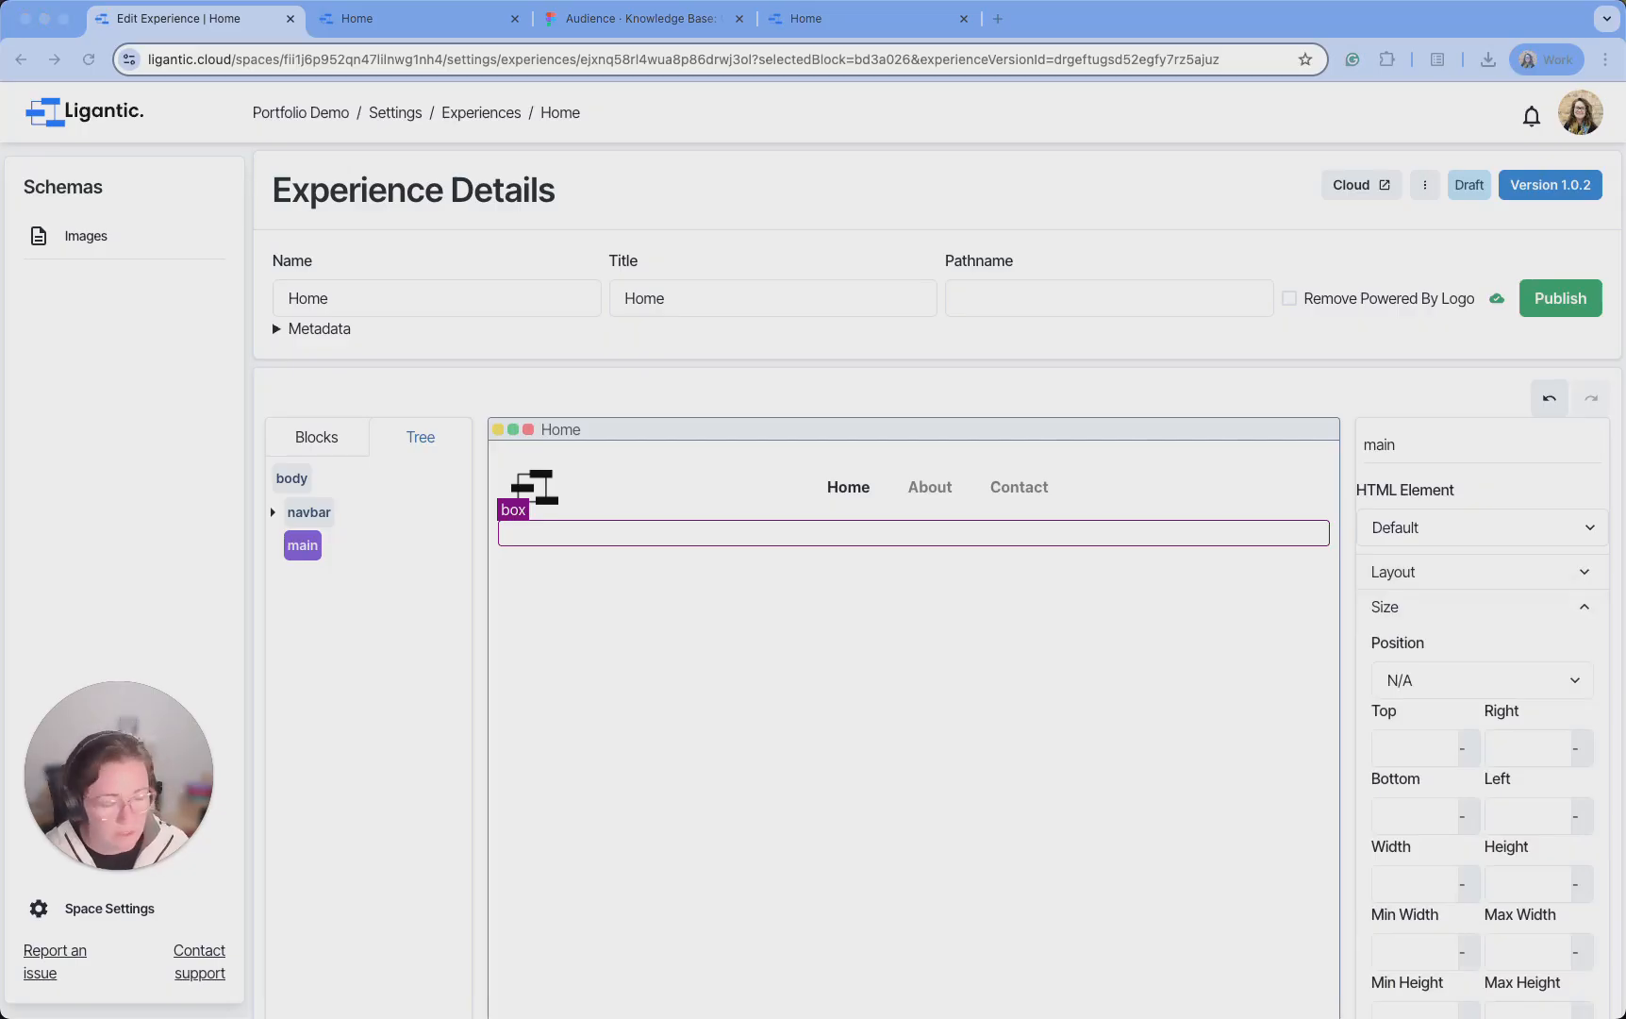
{"action": "scroll", "coordinate": [1479, 717], "scroll_direction": "down", "scroll_amount": 2}
{"action": "left_click", "coordinate": [1406, 765]}
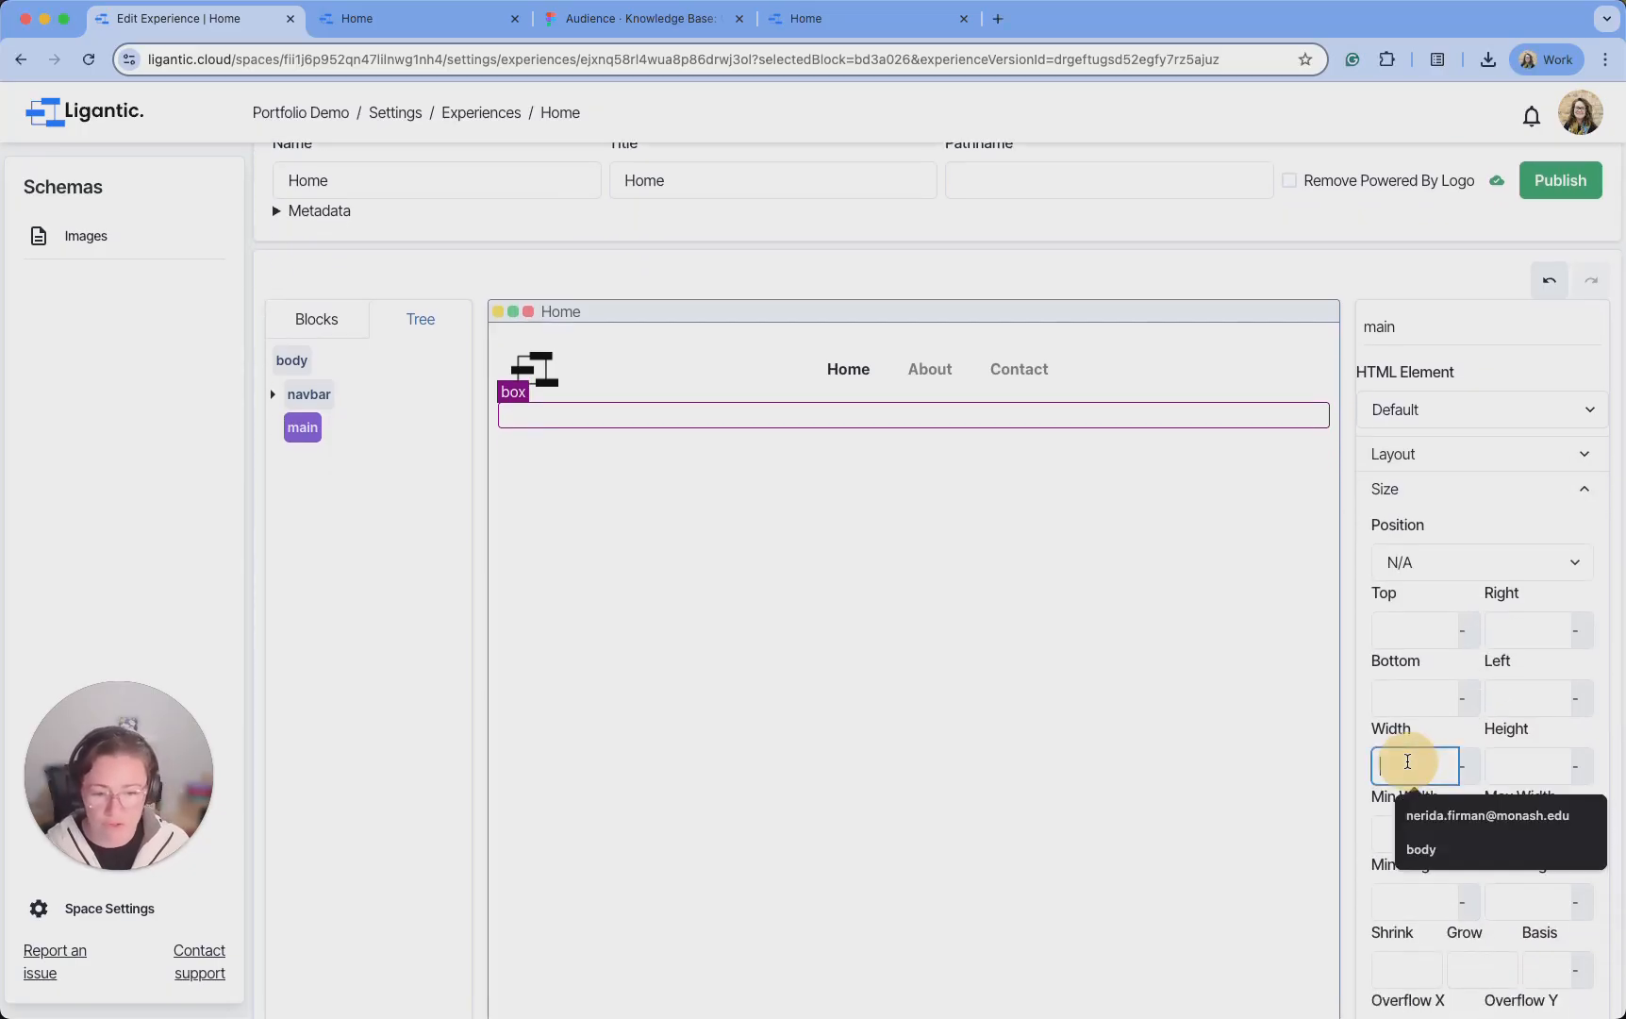
{"action": "type", "text": "100"}
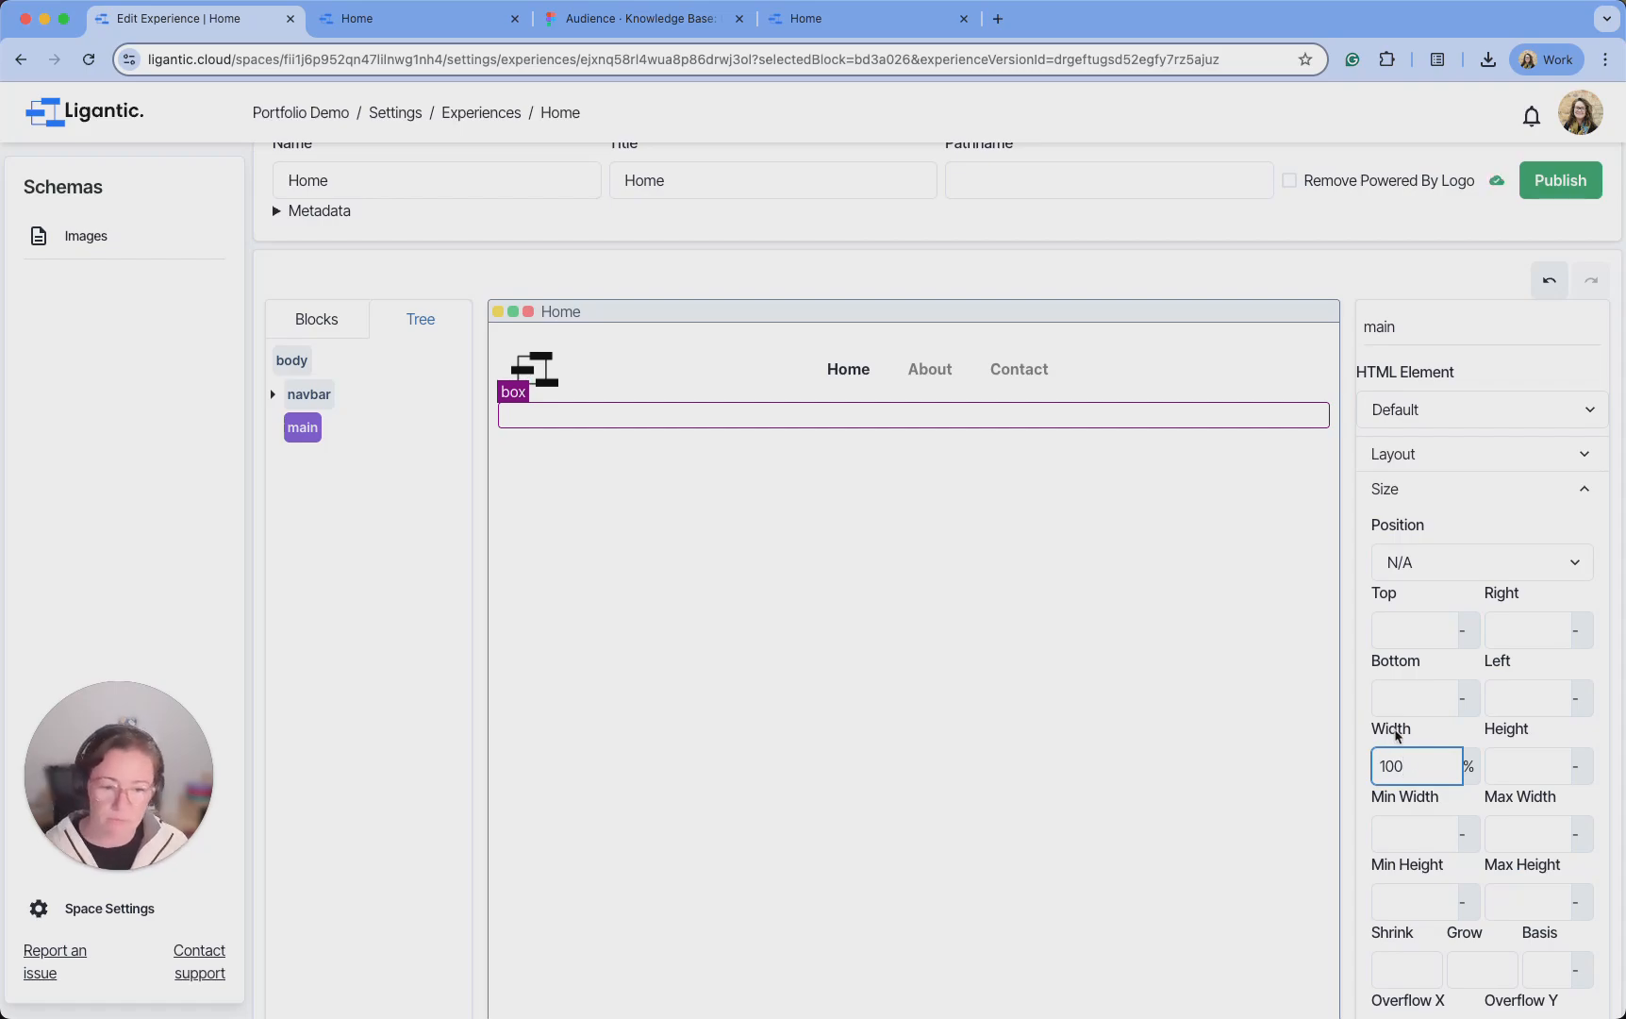
{"action": "scroll", "coordinate": [1526, 750], "scroll_direction": "down", "scroll_amount": 1}
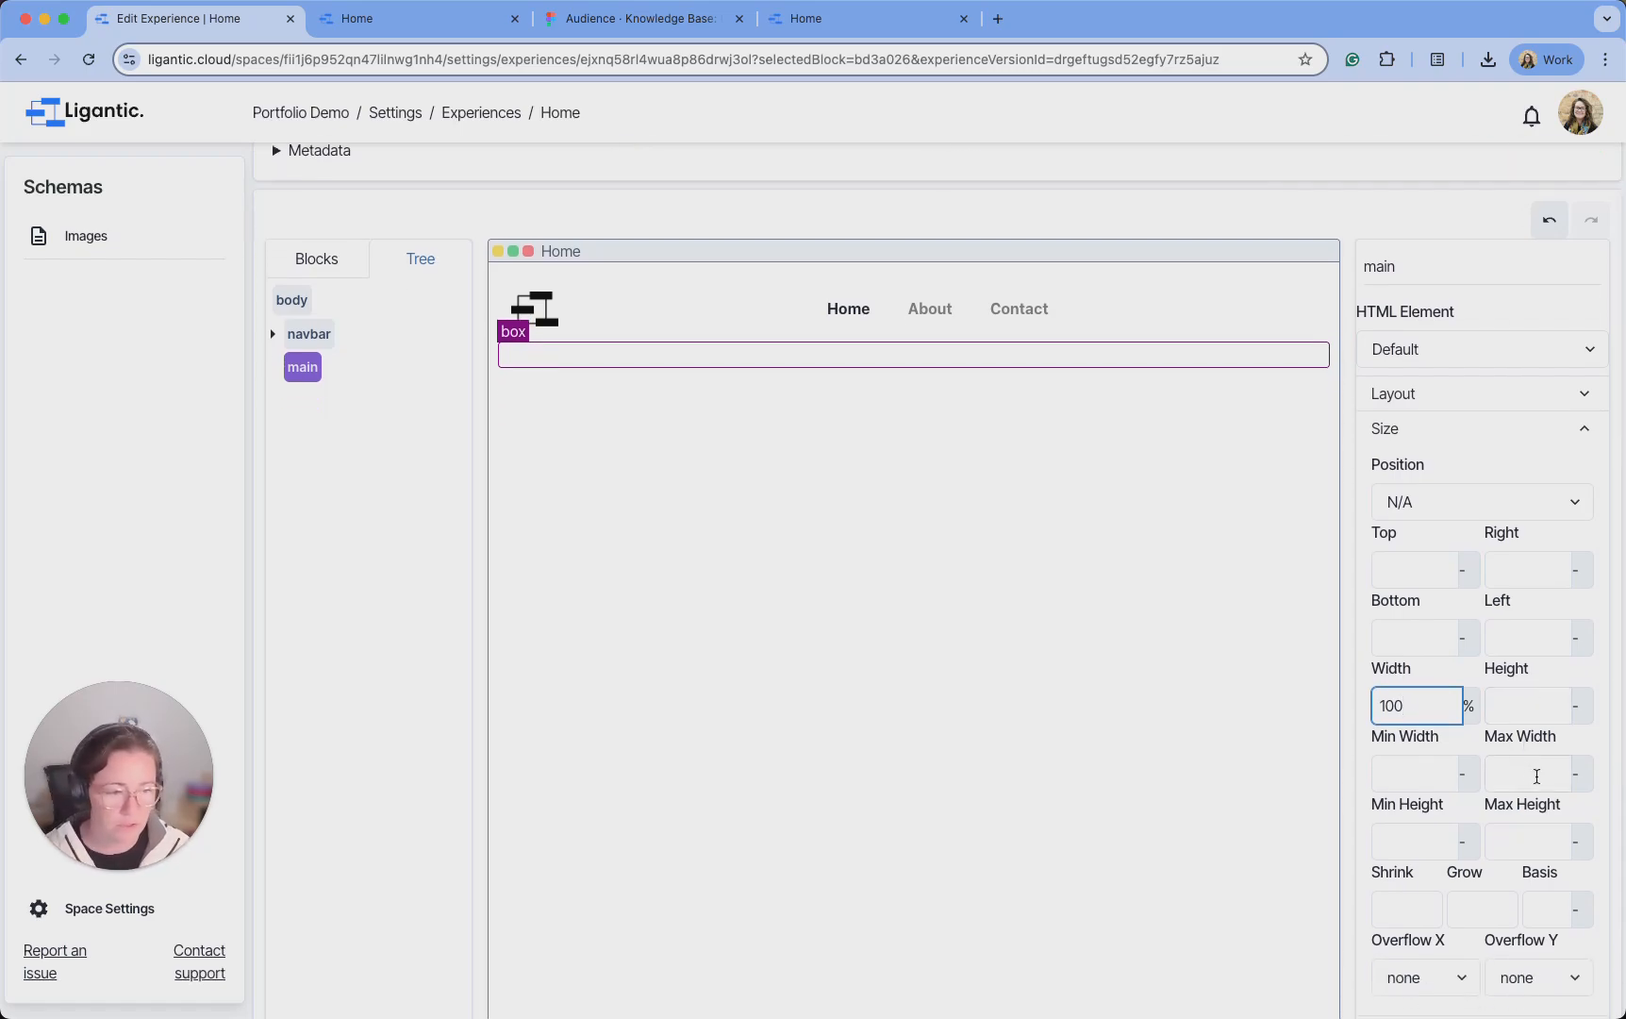
{"action": "left_click", "coordinate": [1537, 776]}
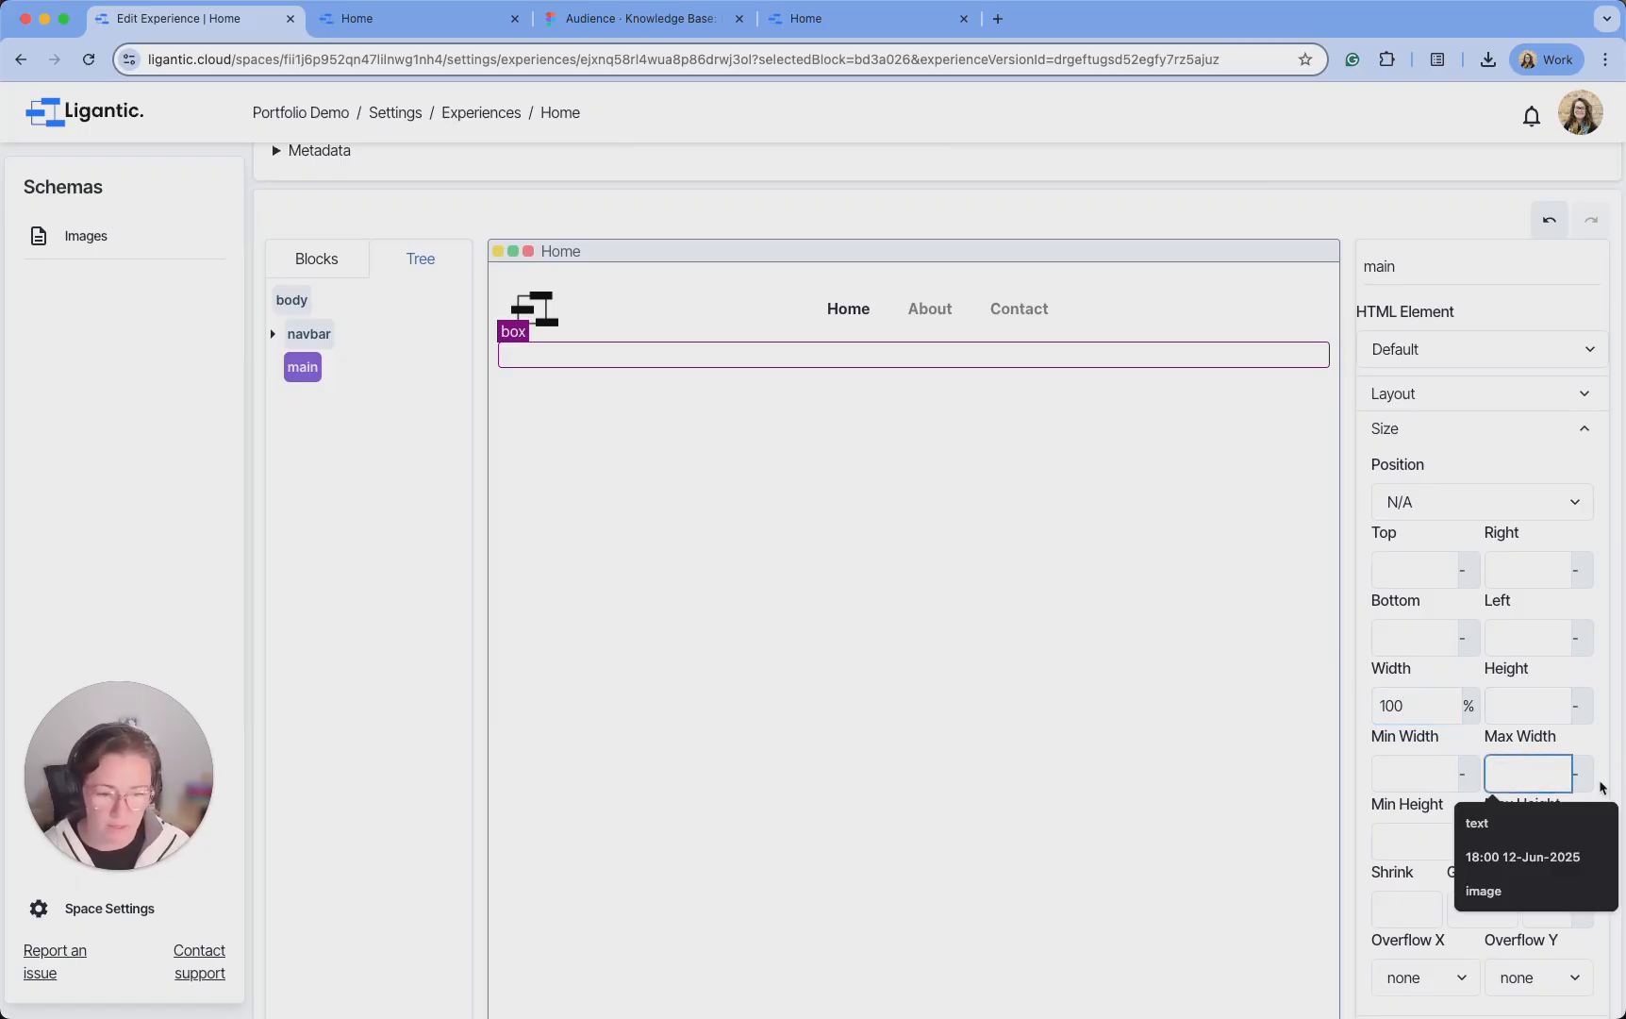
{"action": "type", "text": "99"}
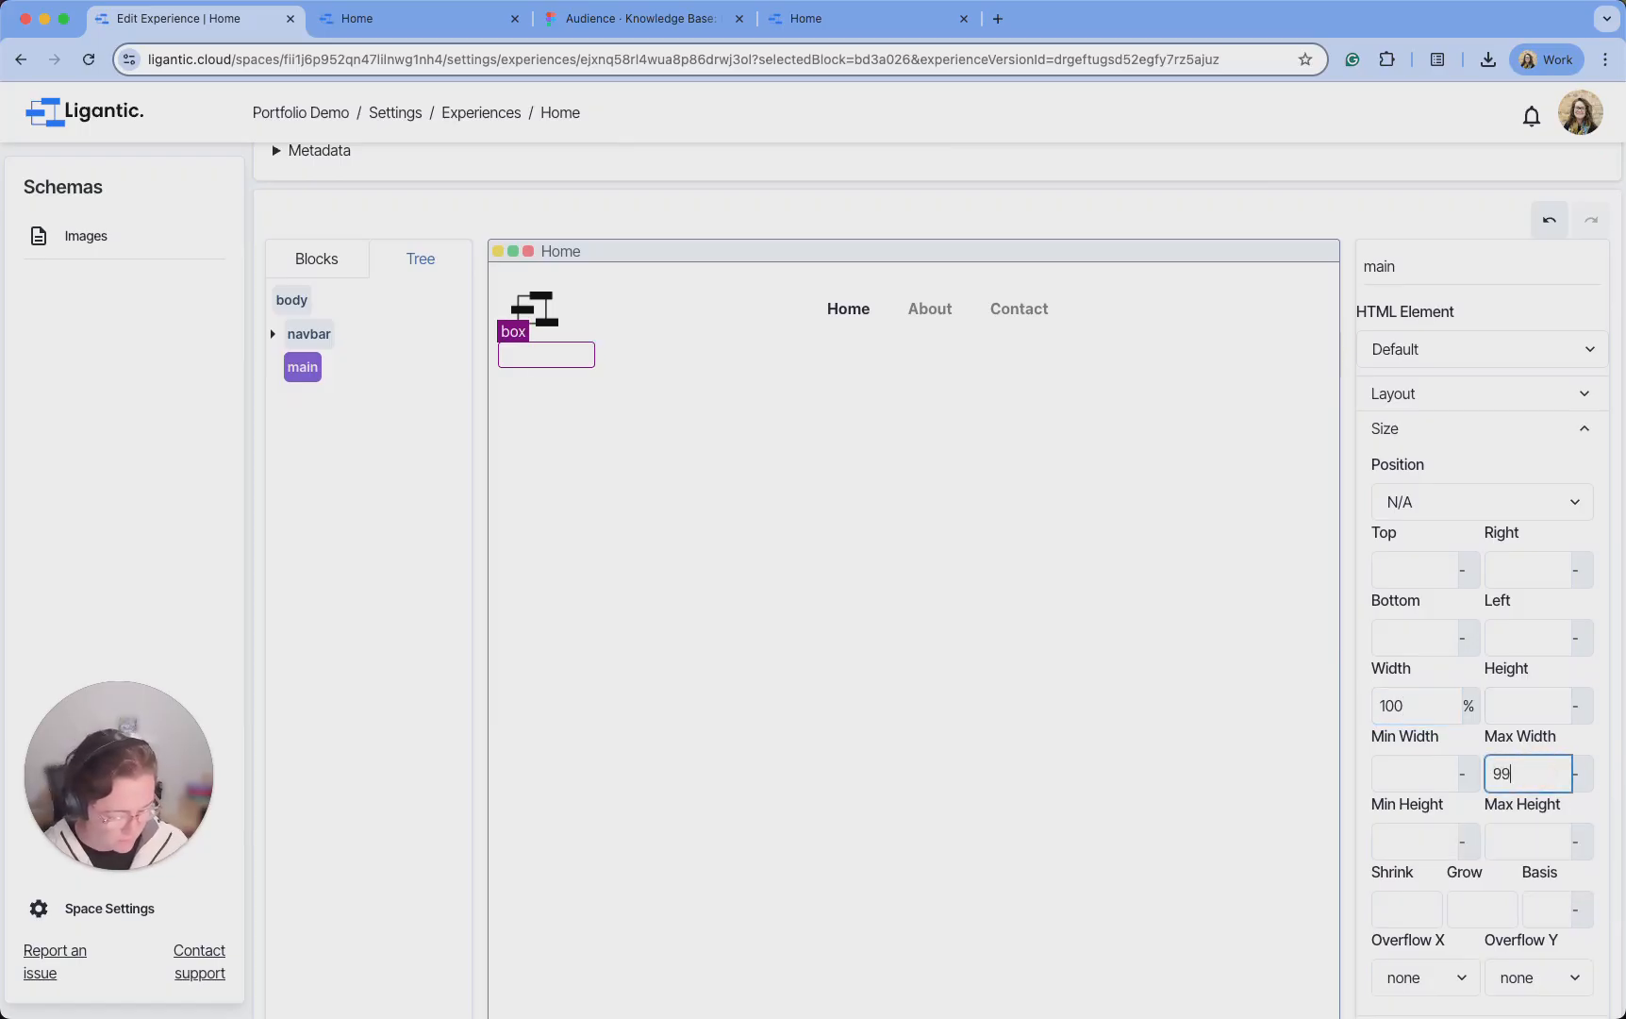
{"action": "key", "text": "BackSpace"}
{"action": "type", "text": "60"}
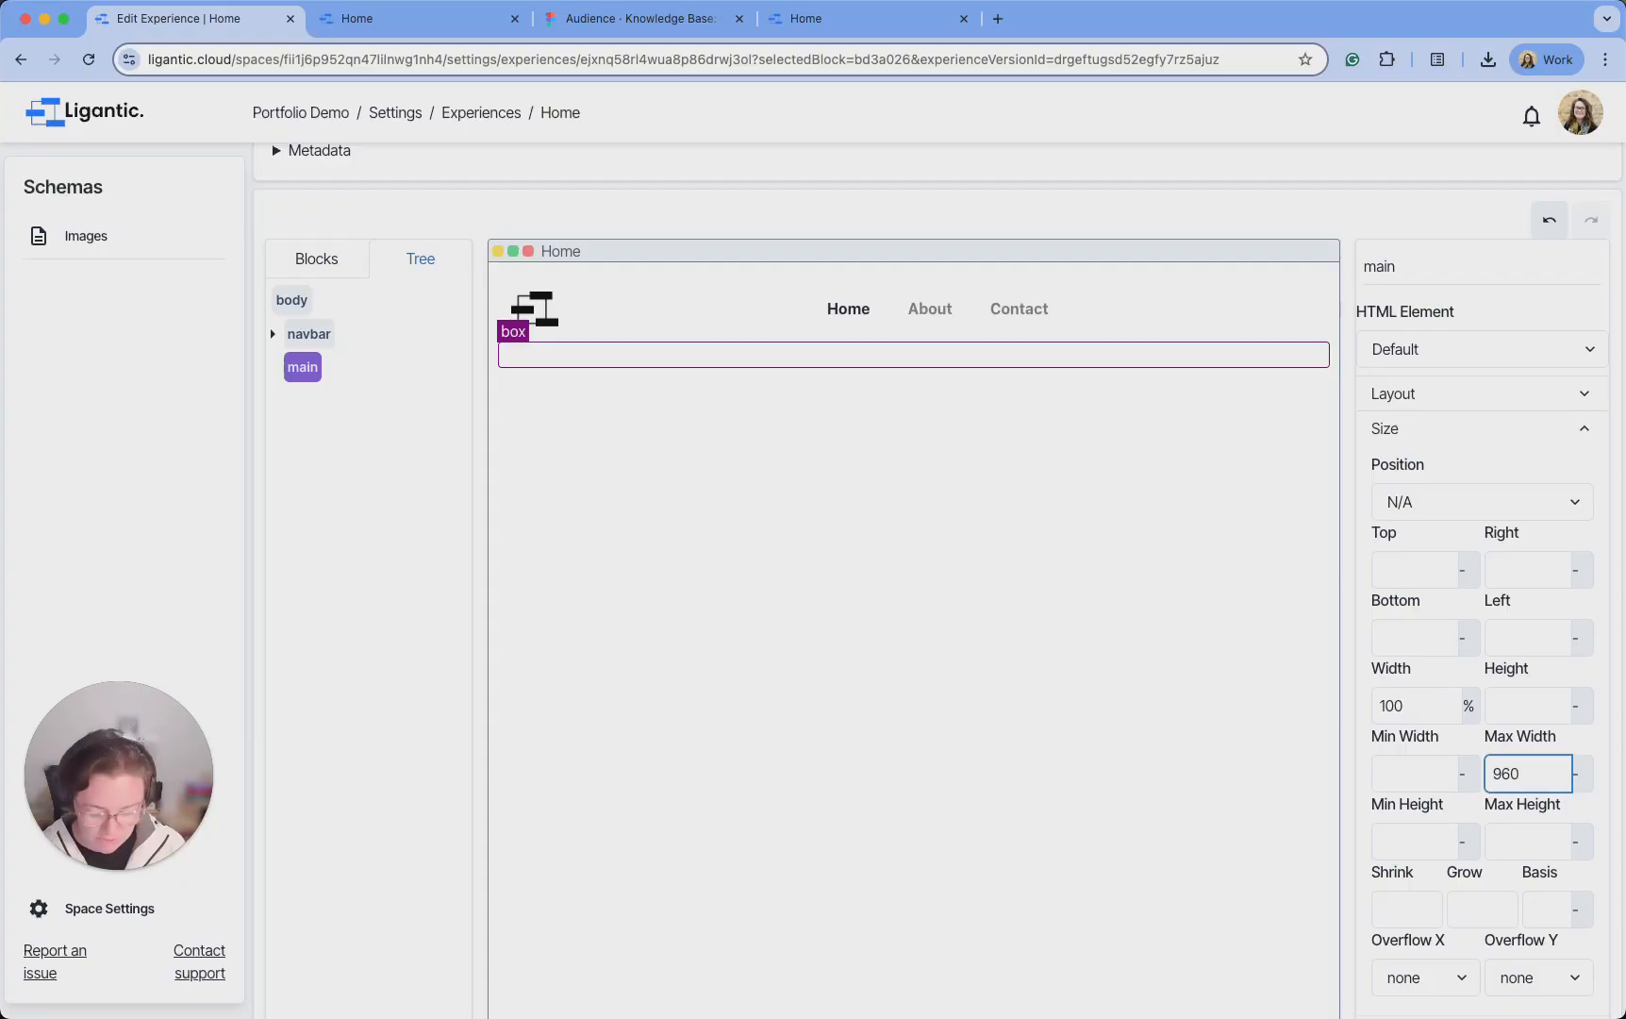
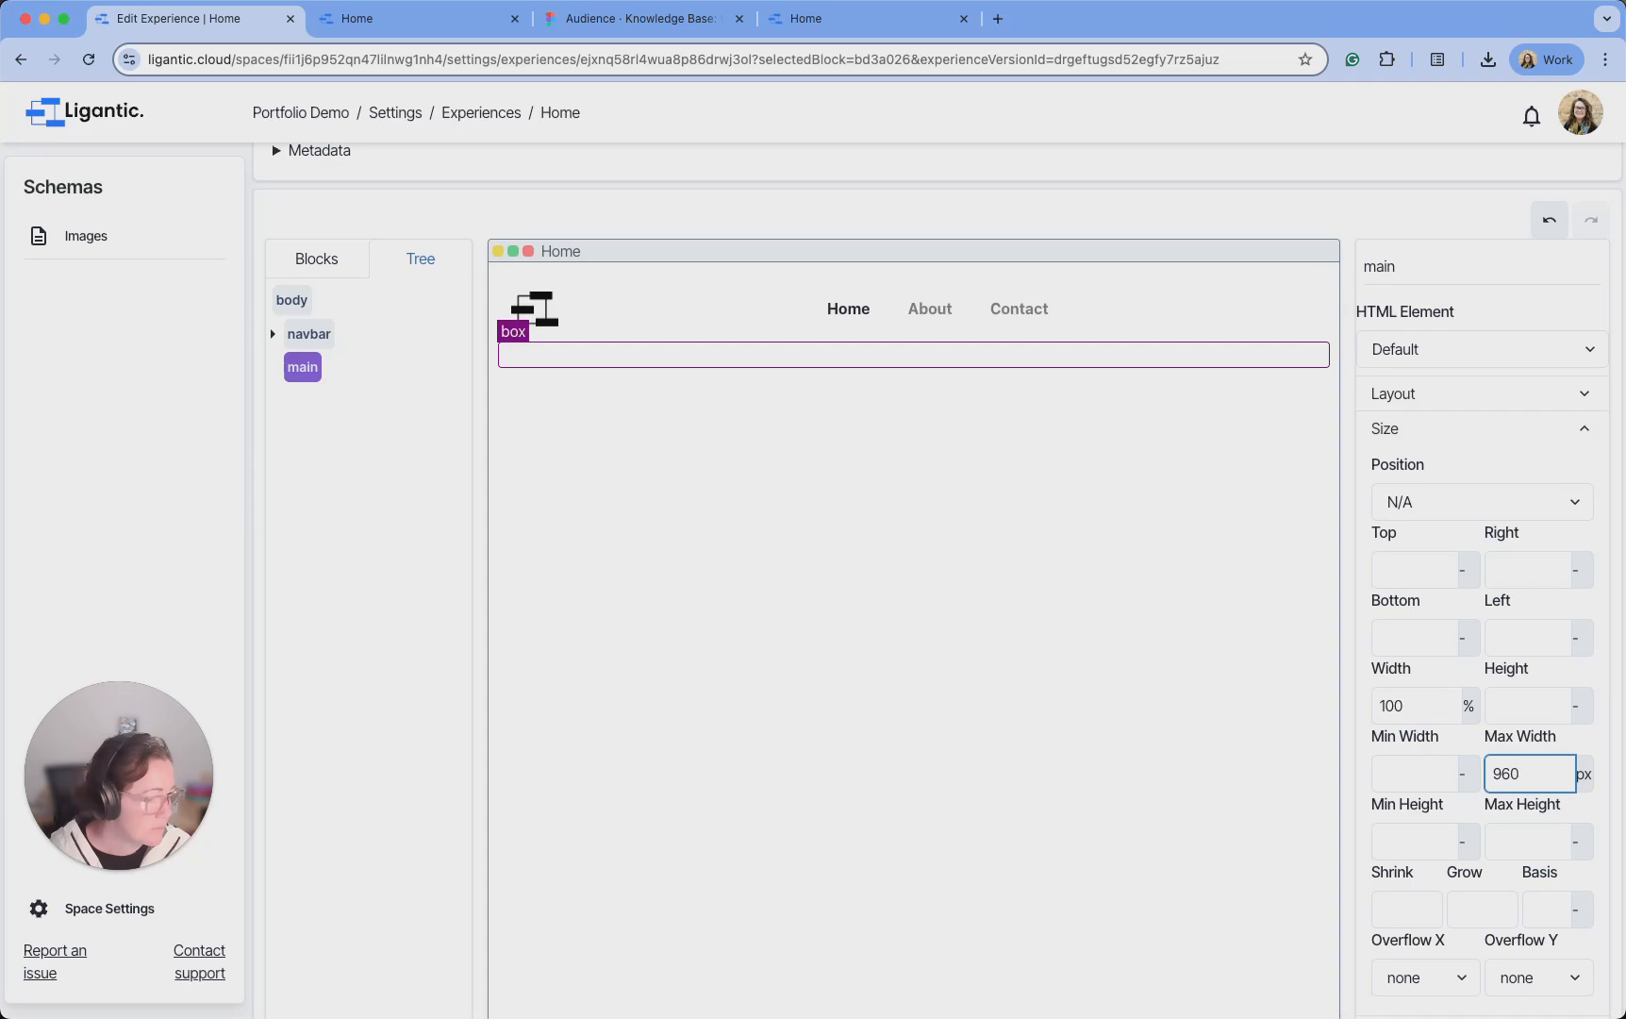
{"action": "left_click", "coordinate": [1559, 439]}
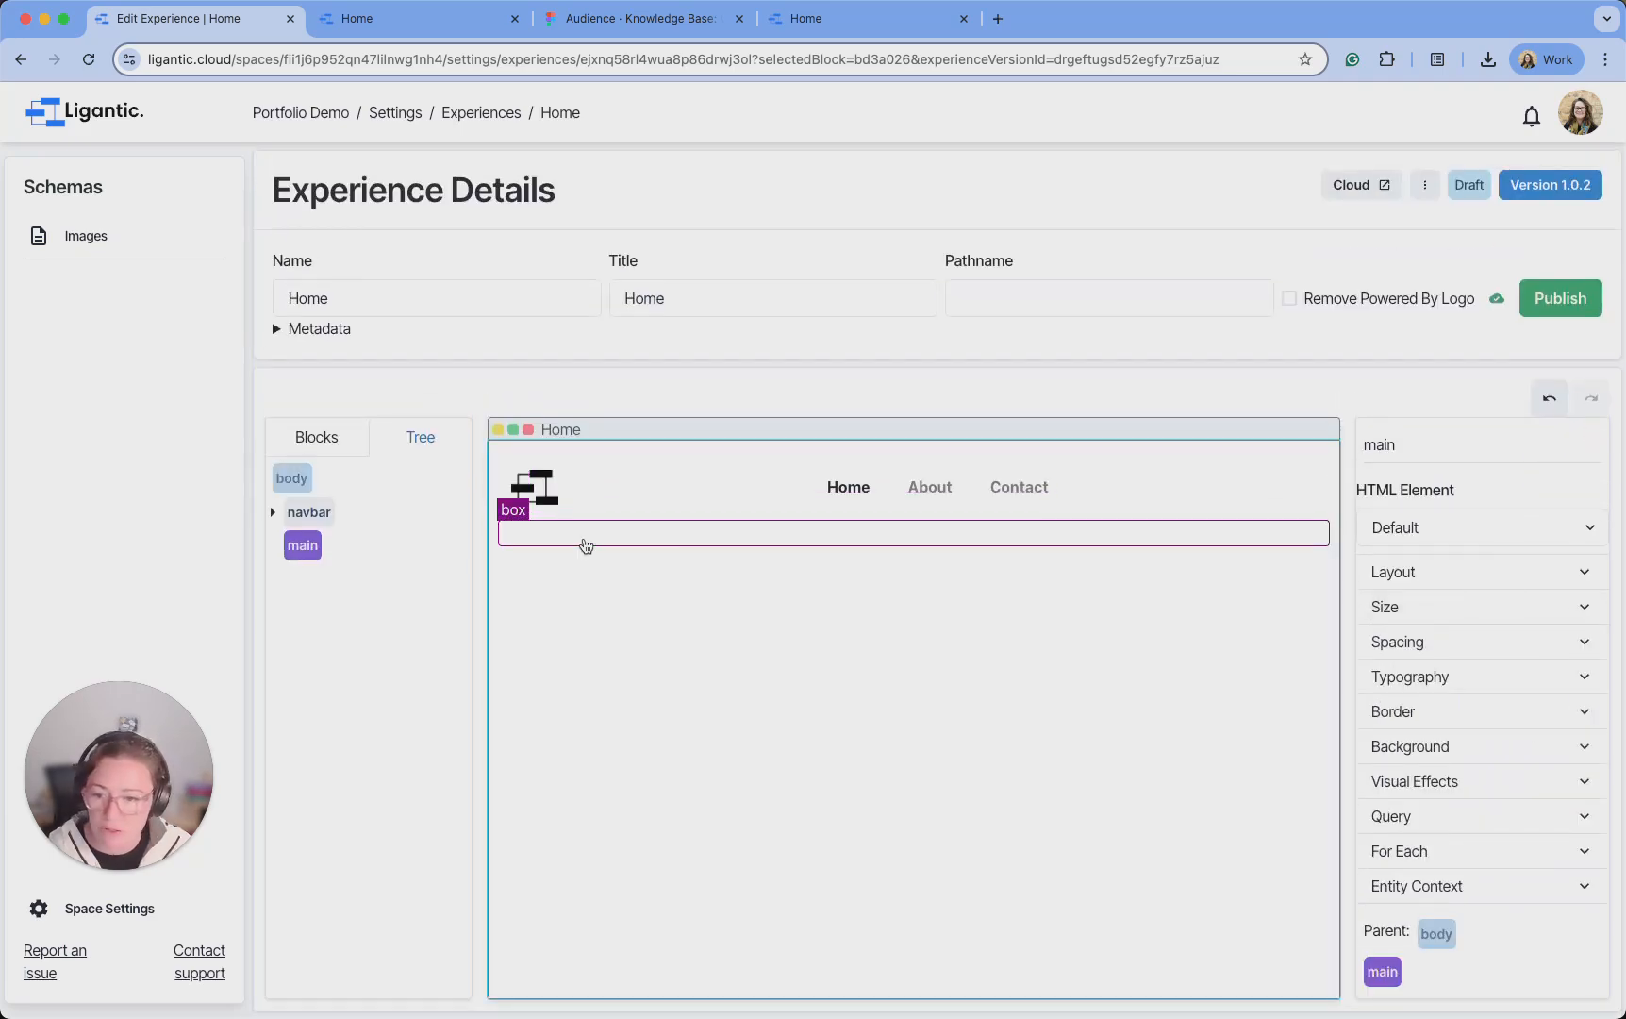
Show the available block types for the Home page
{"action": "left_click", "coordinate": [339, 436]}
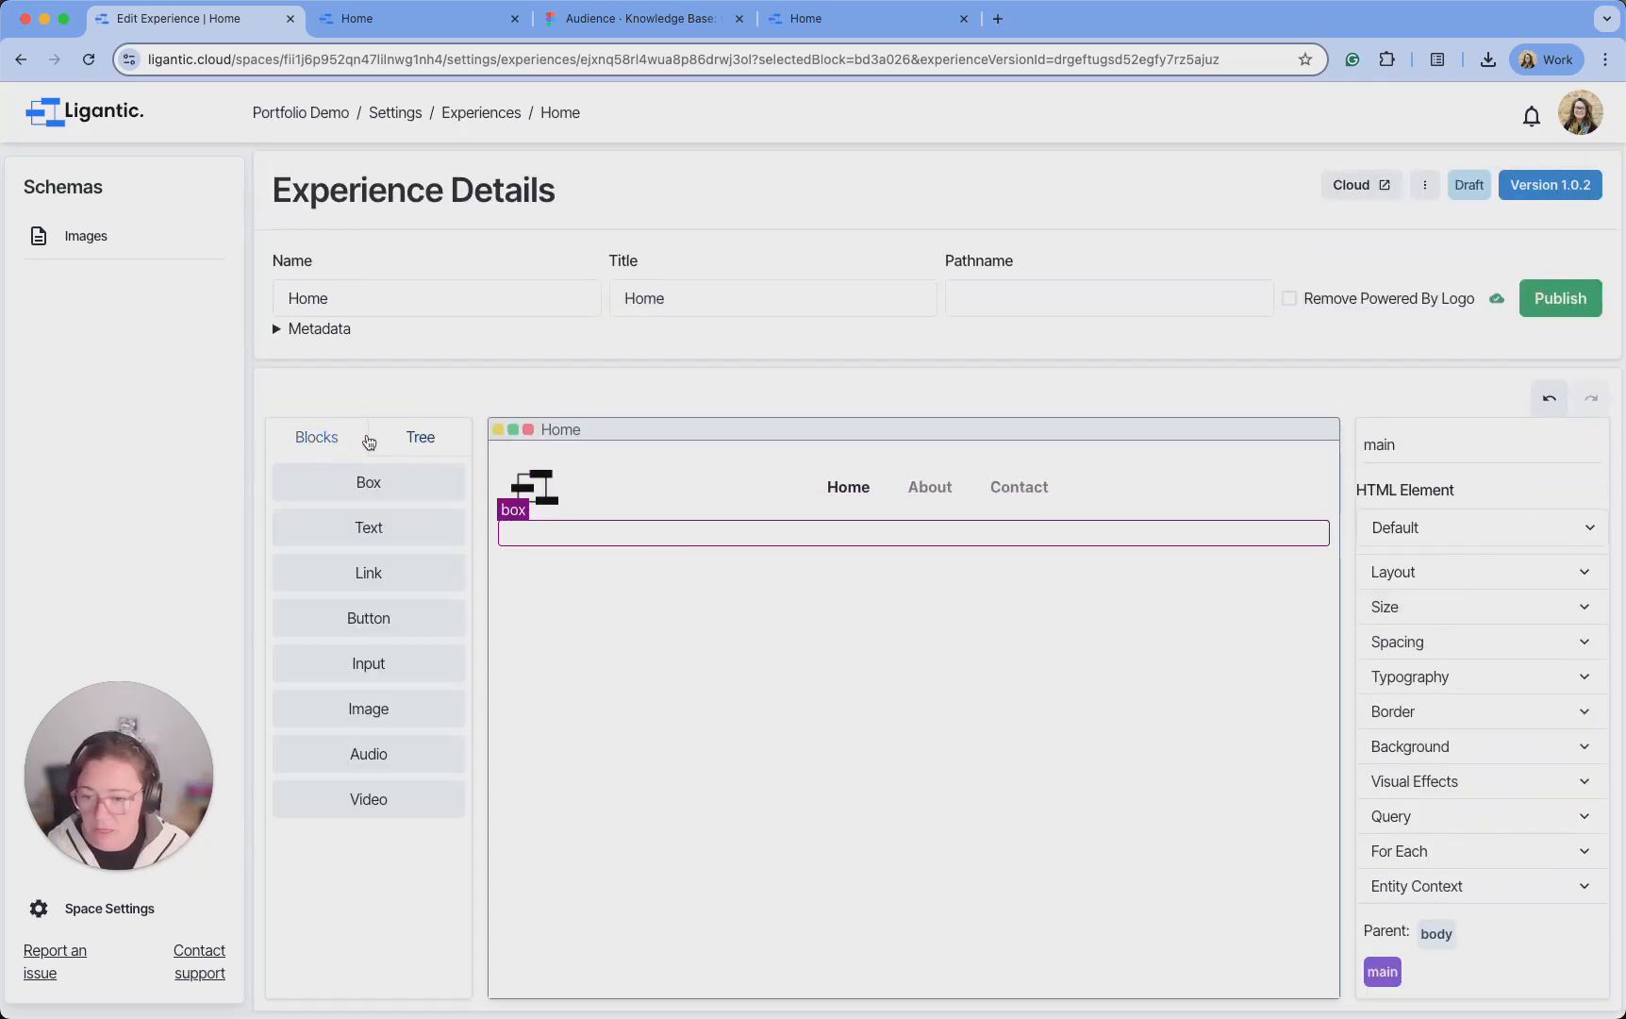
Check the header on the published portfolio template for reference, and add a Box block inside the main block of the Home experience
{"action": "left_click", "coordinate": [819, 11]}
{"action": "scroll", "coordinate": [750, 288], "scroll_direction": "up", "scroll_amount": 3}
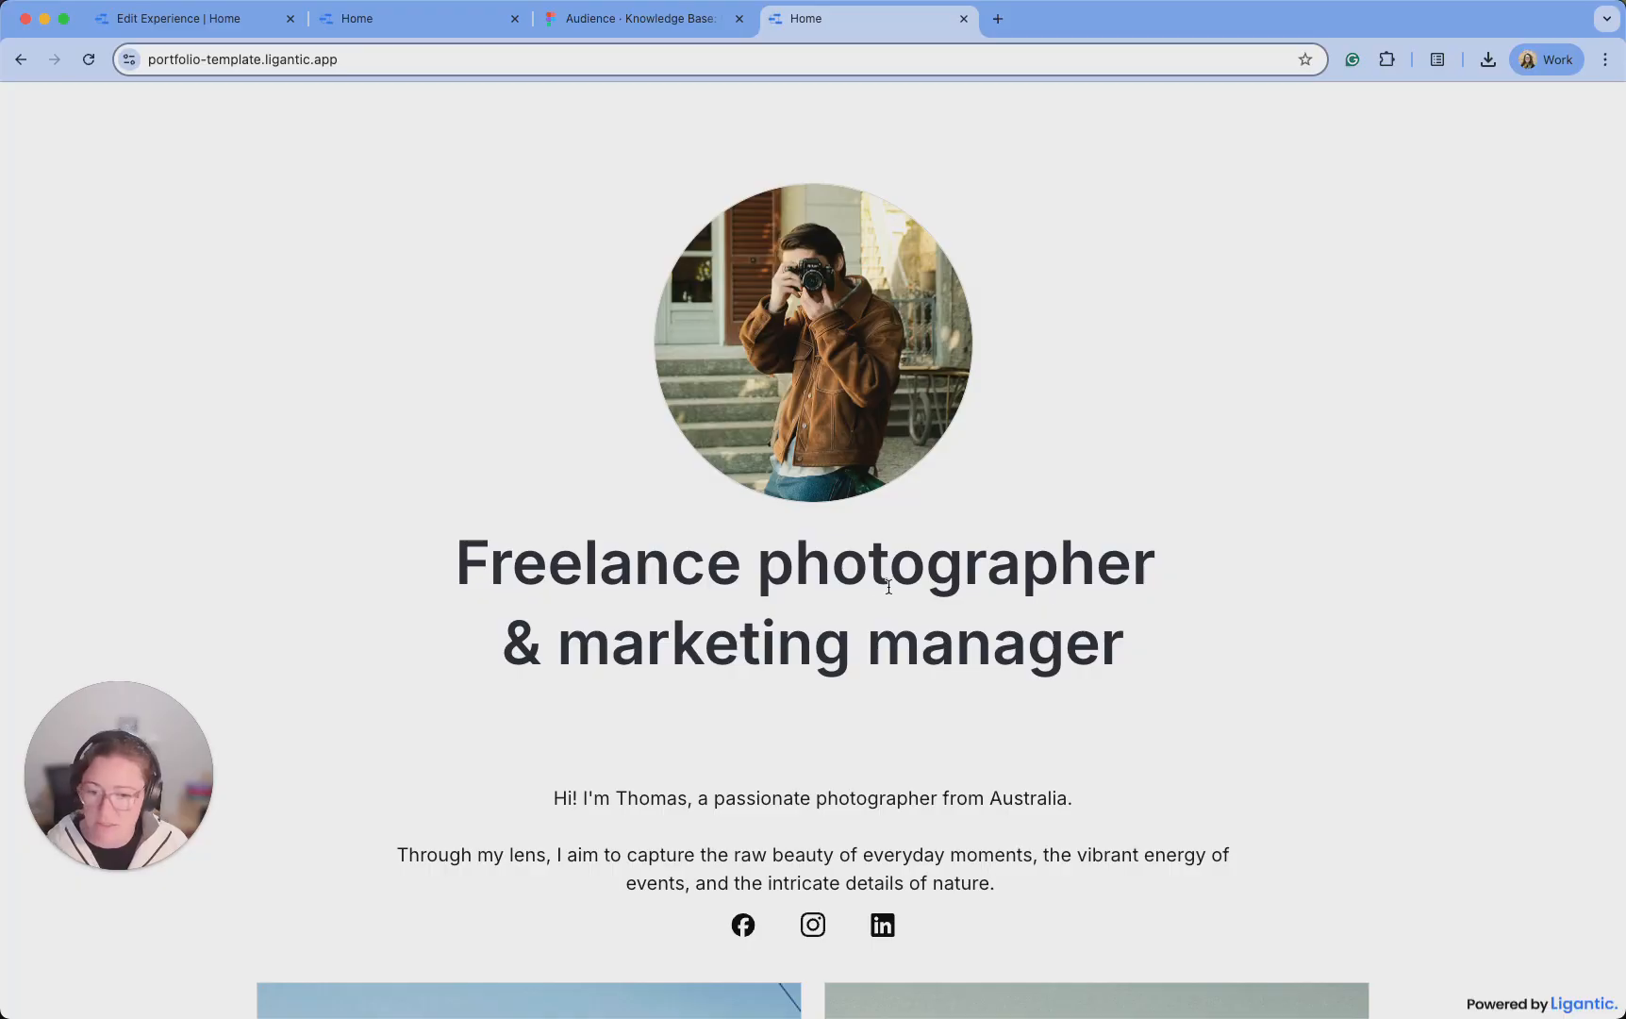
{"action": "scroll", "coordinate": [891, 655], "scroll_direction": "down", "scroll_amount": 1}
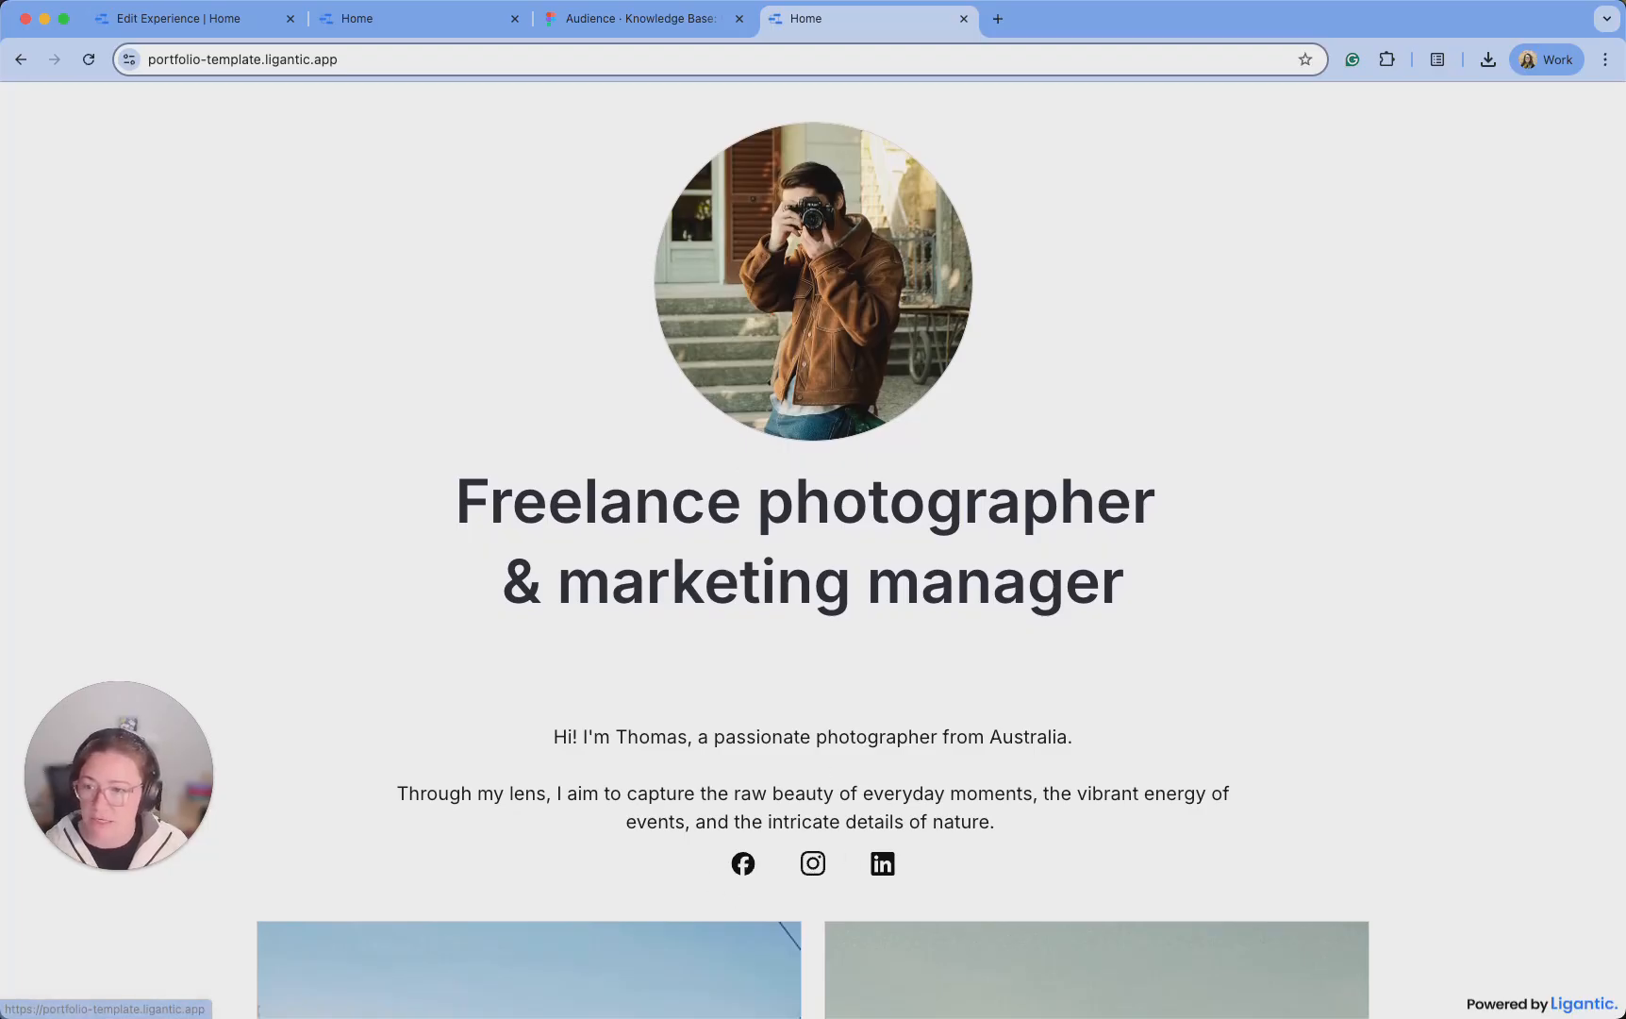
{"action": "left_click", "coordinate": [226, 19]}
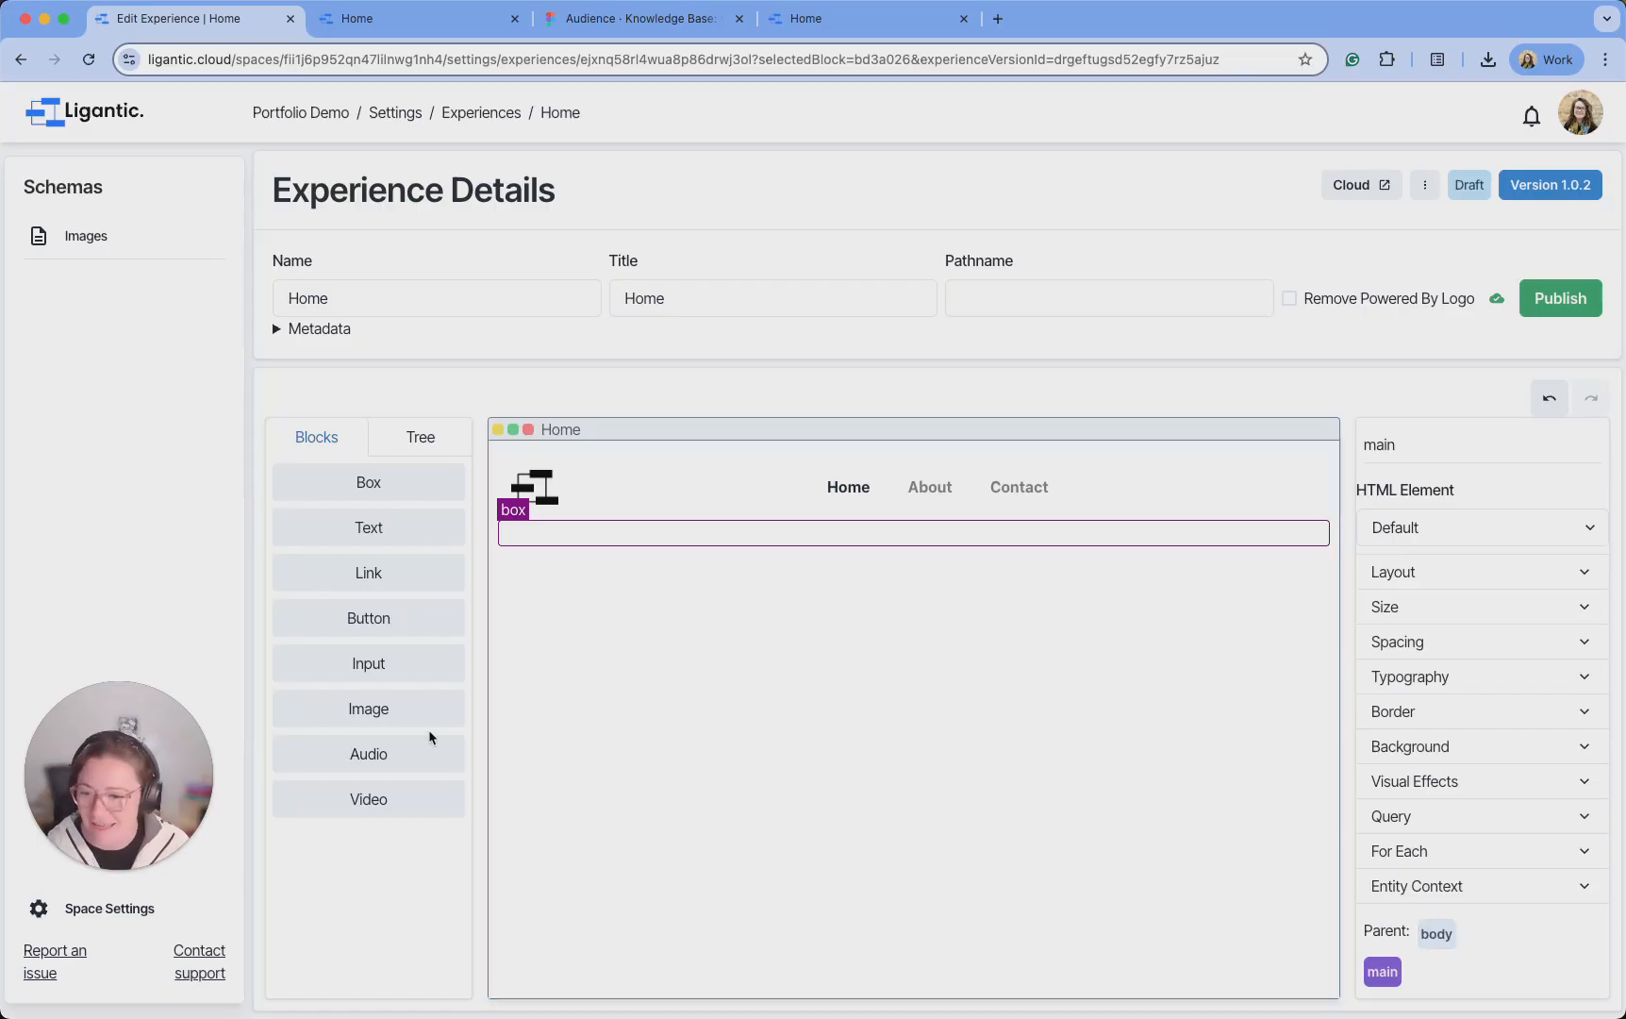
{"action": "left_click_drag", "start_coordinate": [403, 482], "coordinate": [738, 549]}
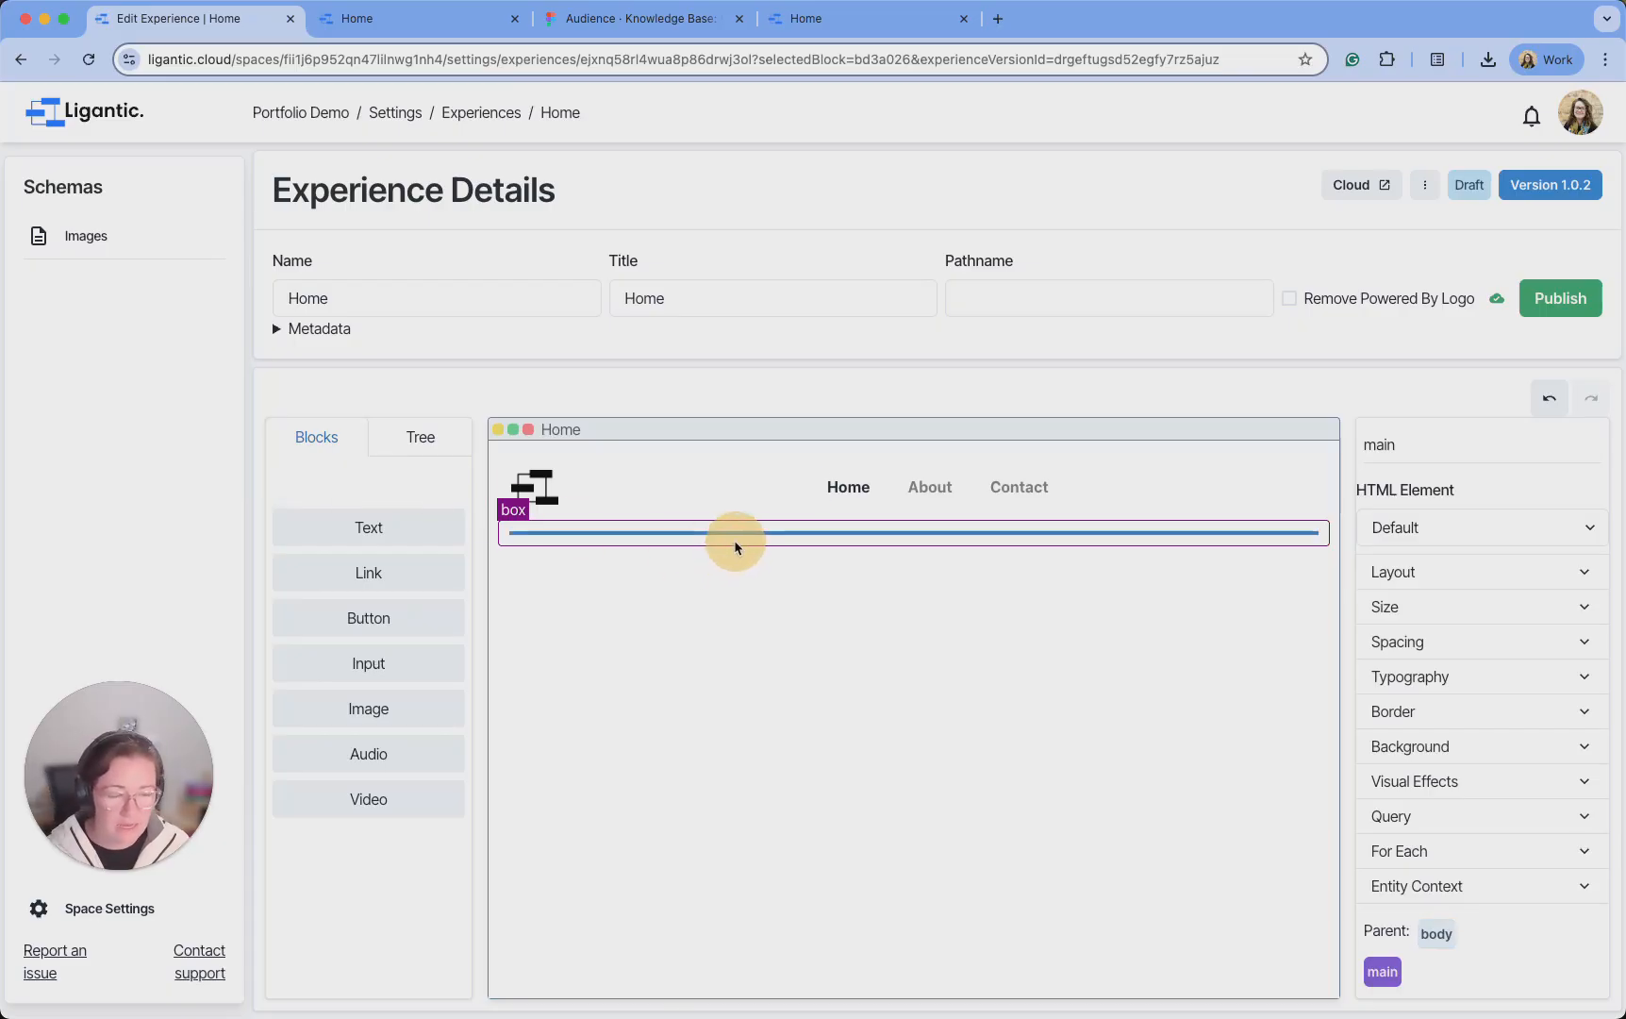
{"action": "left_click_drag", "start_coordinate": [738, 547], "coordinate": [729, 544]}
{"action": "left_click", "coordinate": [911, 546]}
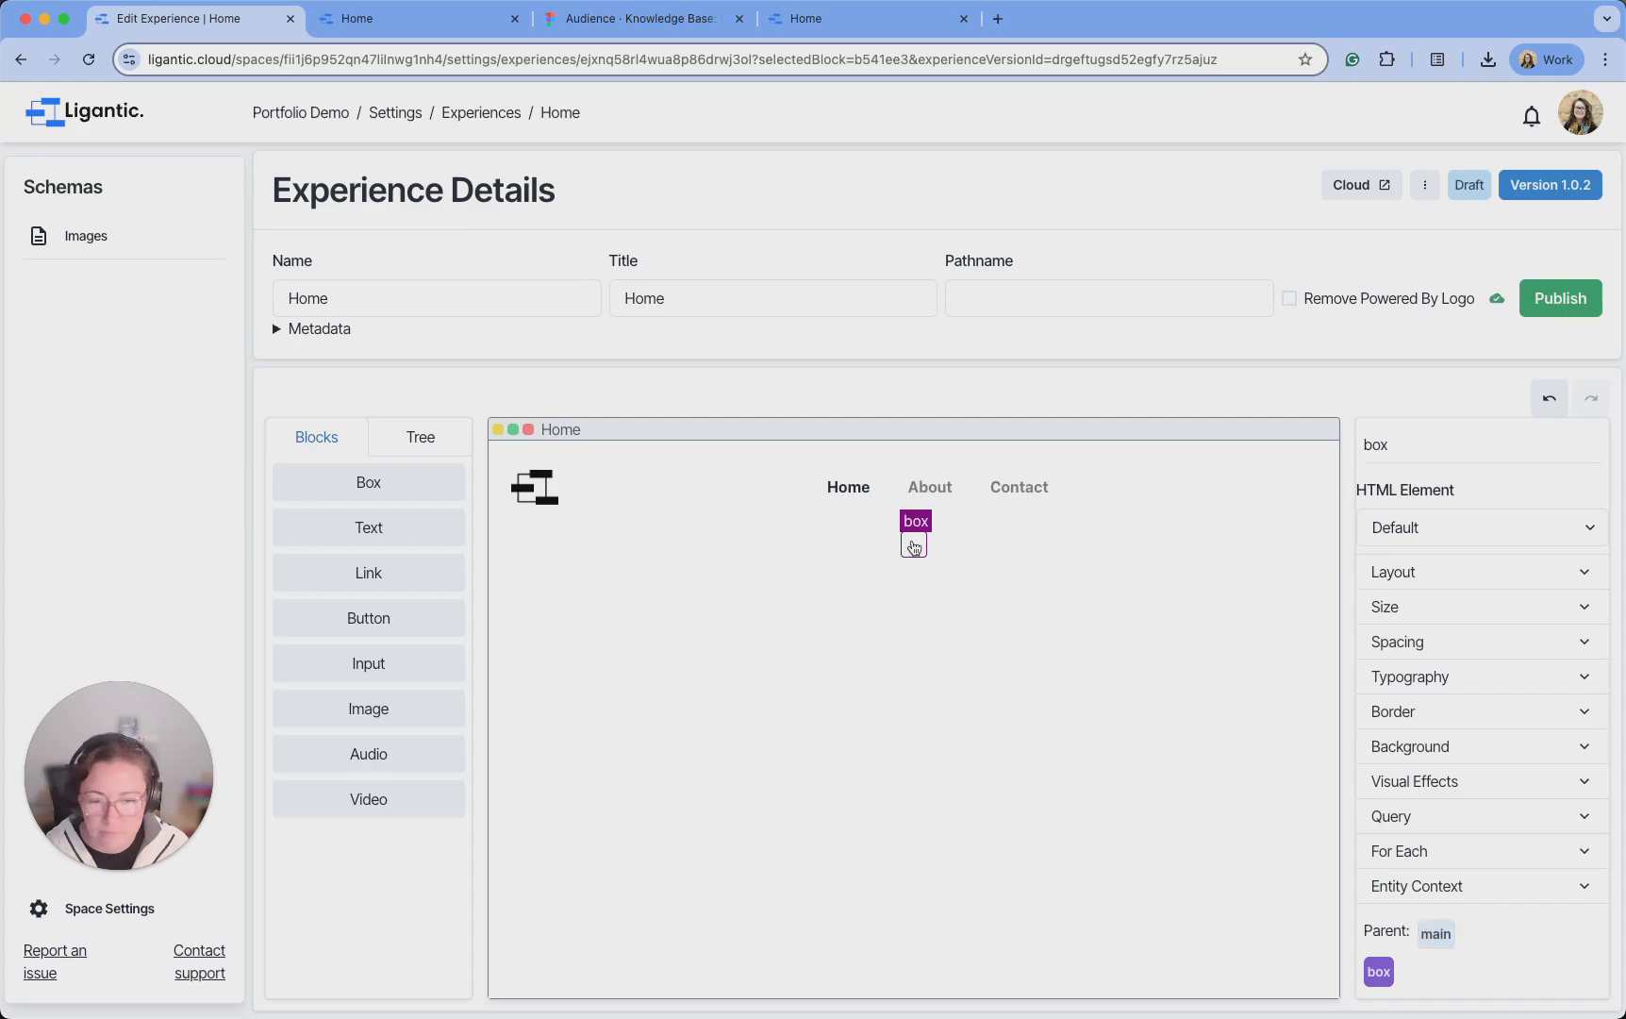
Rename the new box inside main as "header"
{"action": "double_click", "coordinate": [1434, 451]}
{"action": "type", "text": "Head"}
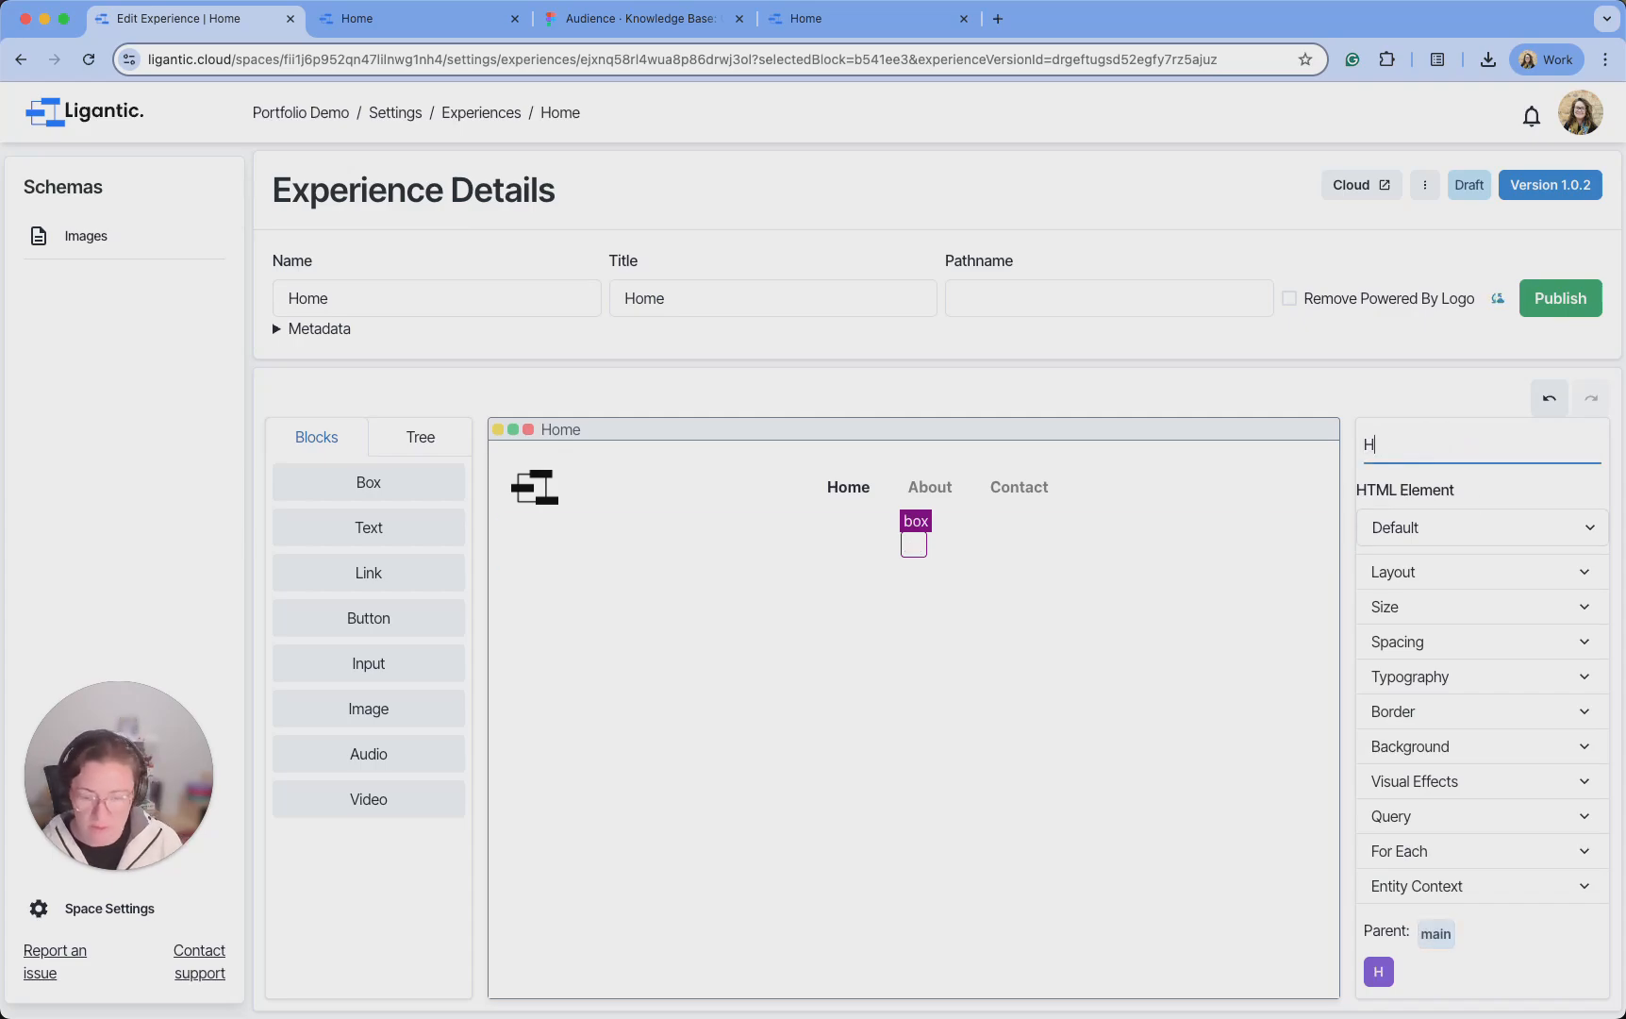
{"action": "key", "text": "BackSpace"}
{"action": "key", "text": "BackSpace"}
{"action": "key", "text": "BackSpace"}
{"action": "key", "text": "BackSpace"}
{"action": "type", "text": "header"}
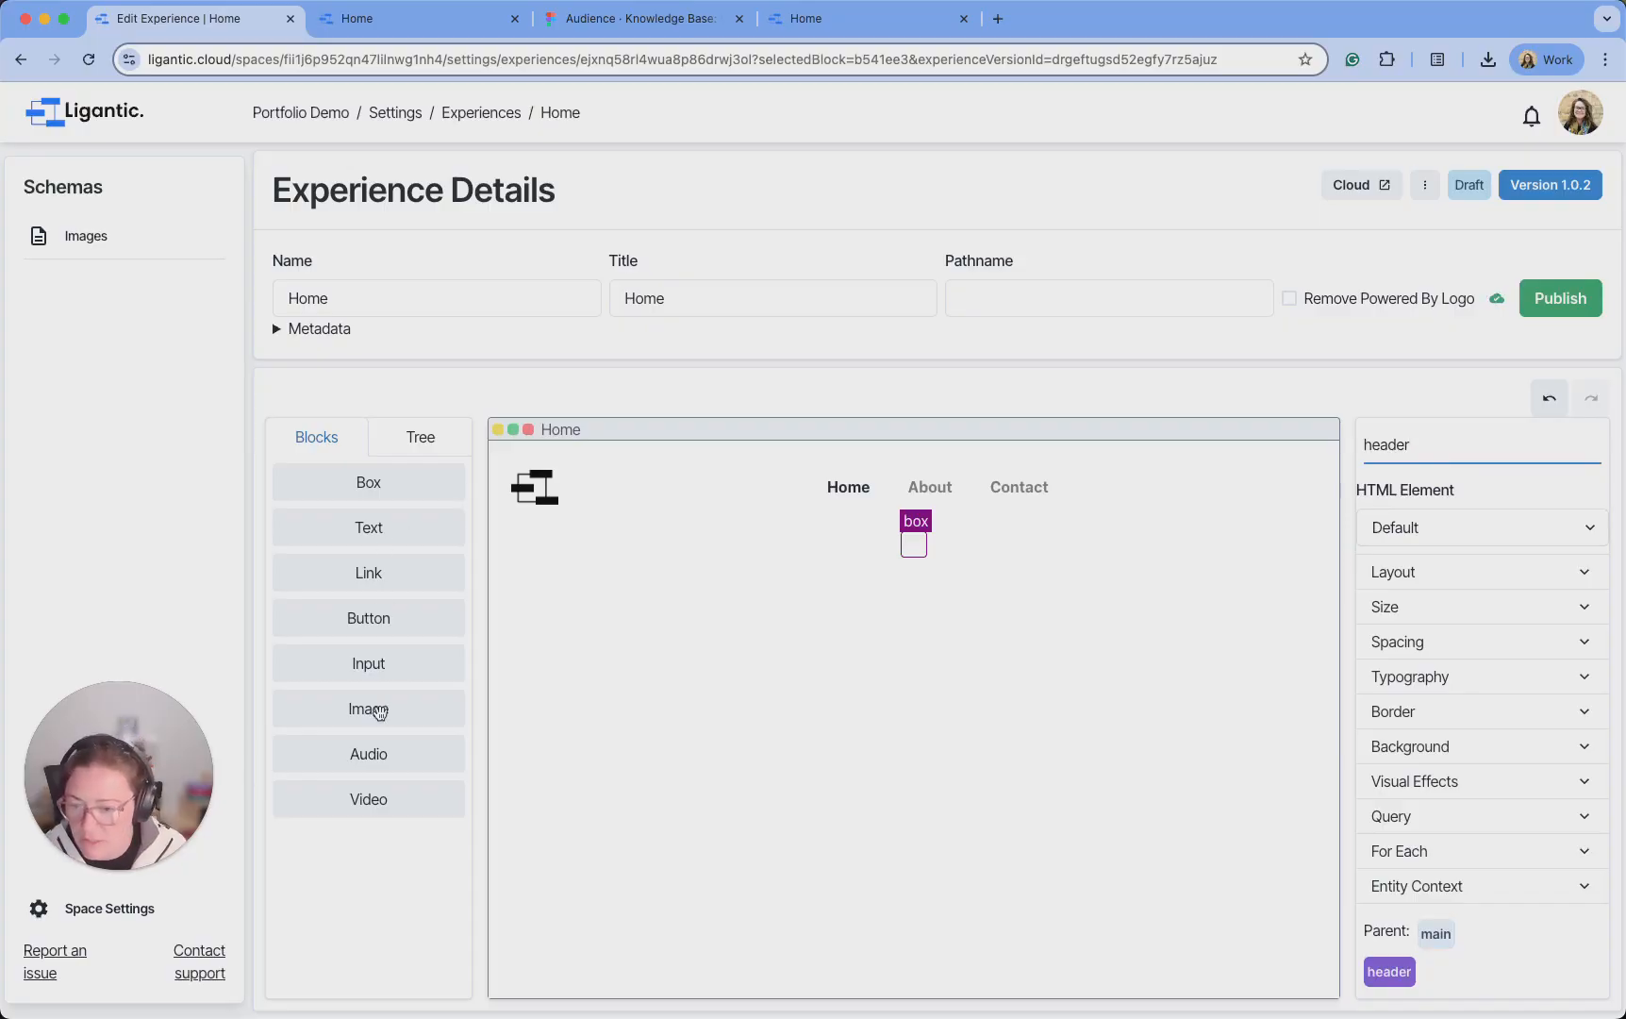
Add an Image block and a Text block inside the header box, with the text ordered below the image
{"action": "left_click_drag", "start_coordinate": [373, 707], "coordinate": [917, 549]}
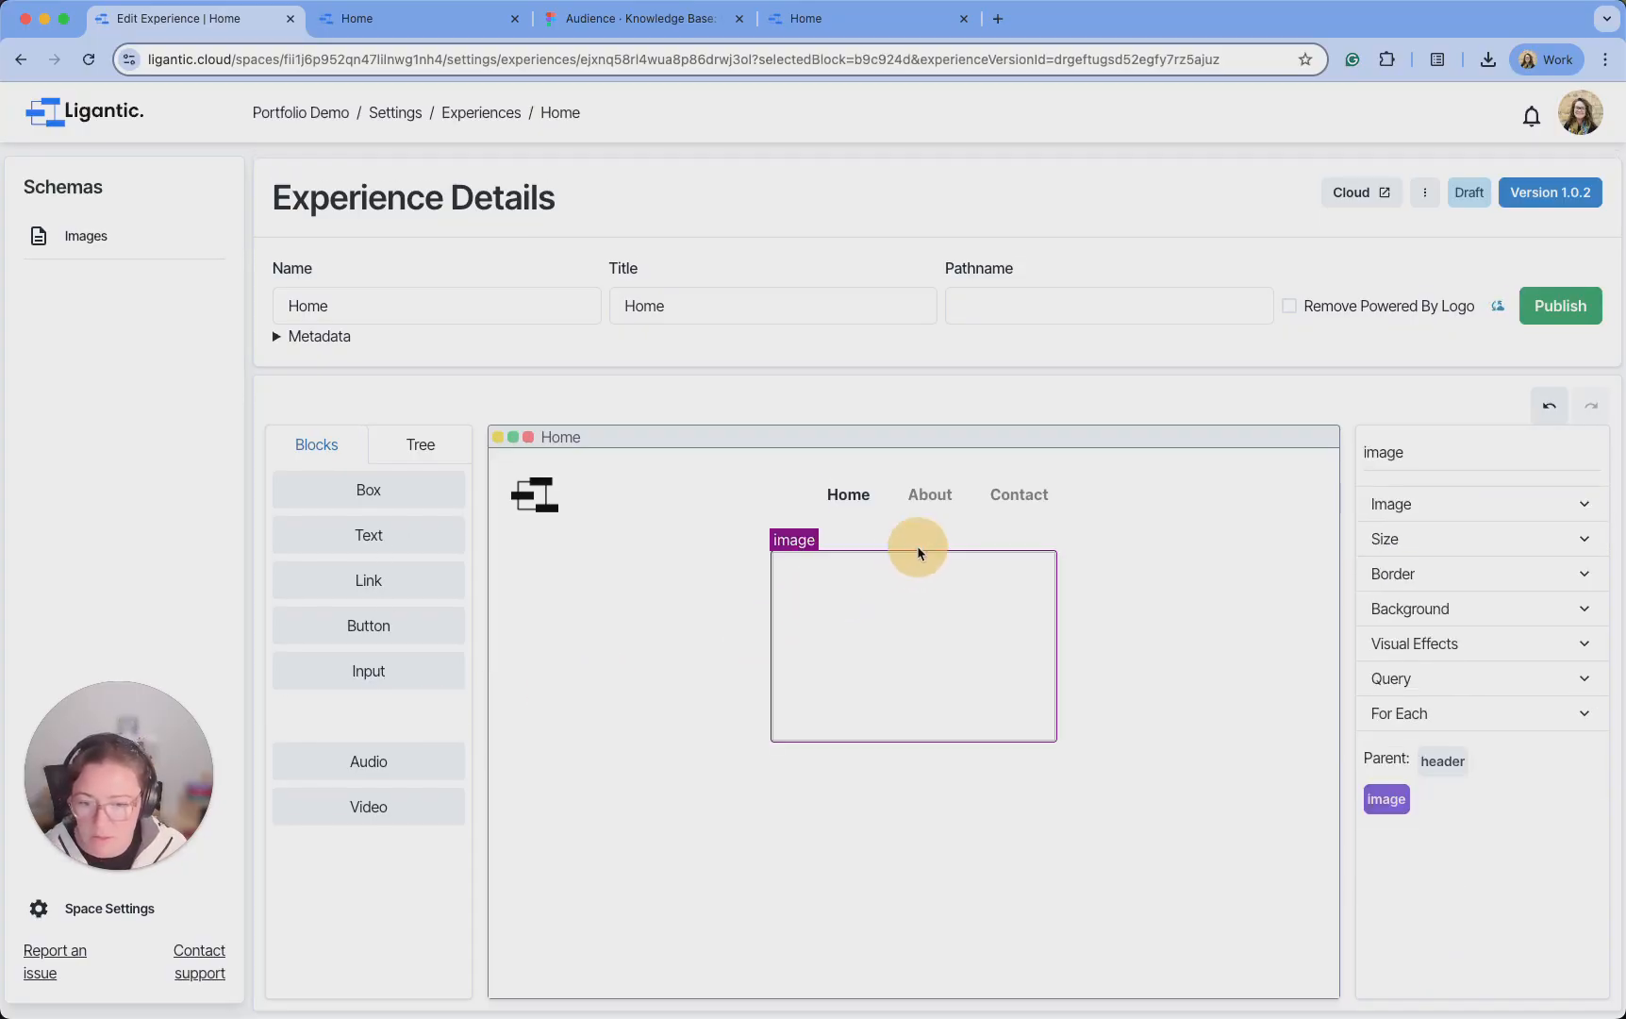
{"action": "left_click_drag", "start_coordinate": [369, 535], "coordinate": [882, 737]}
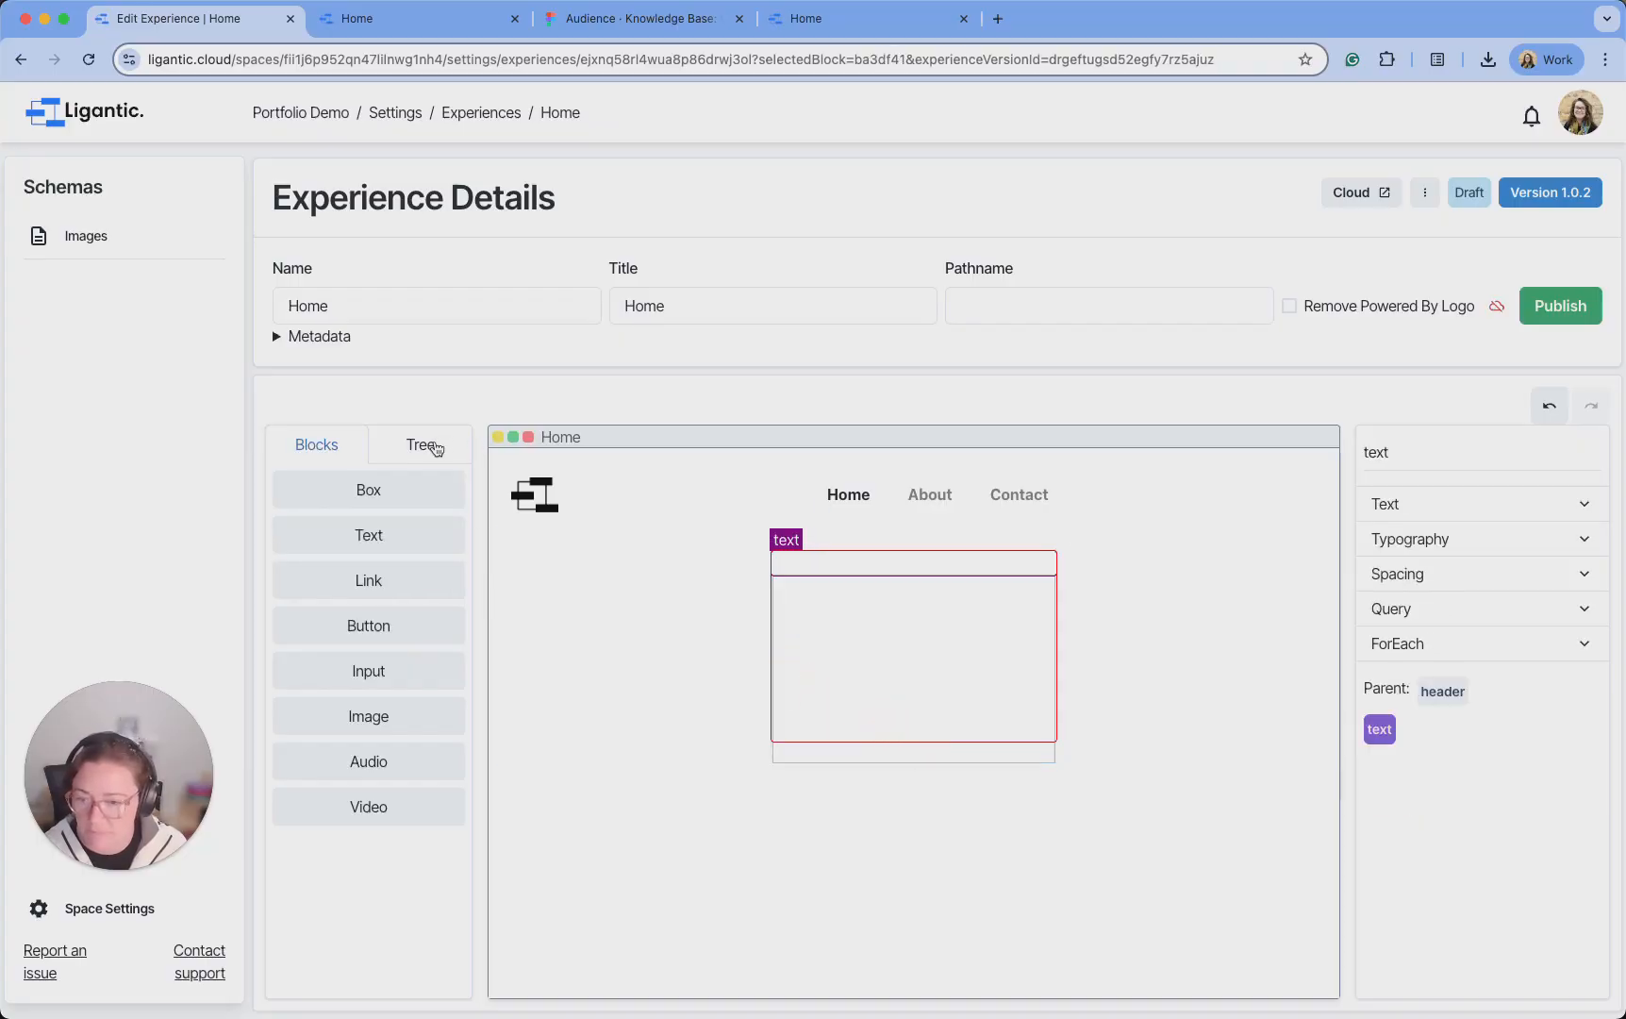
{"action": "left_click", "coordinate": [433, 448]}
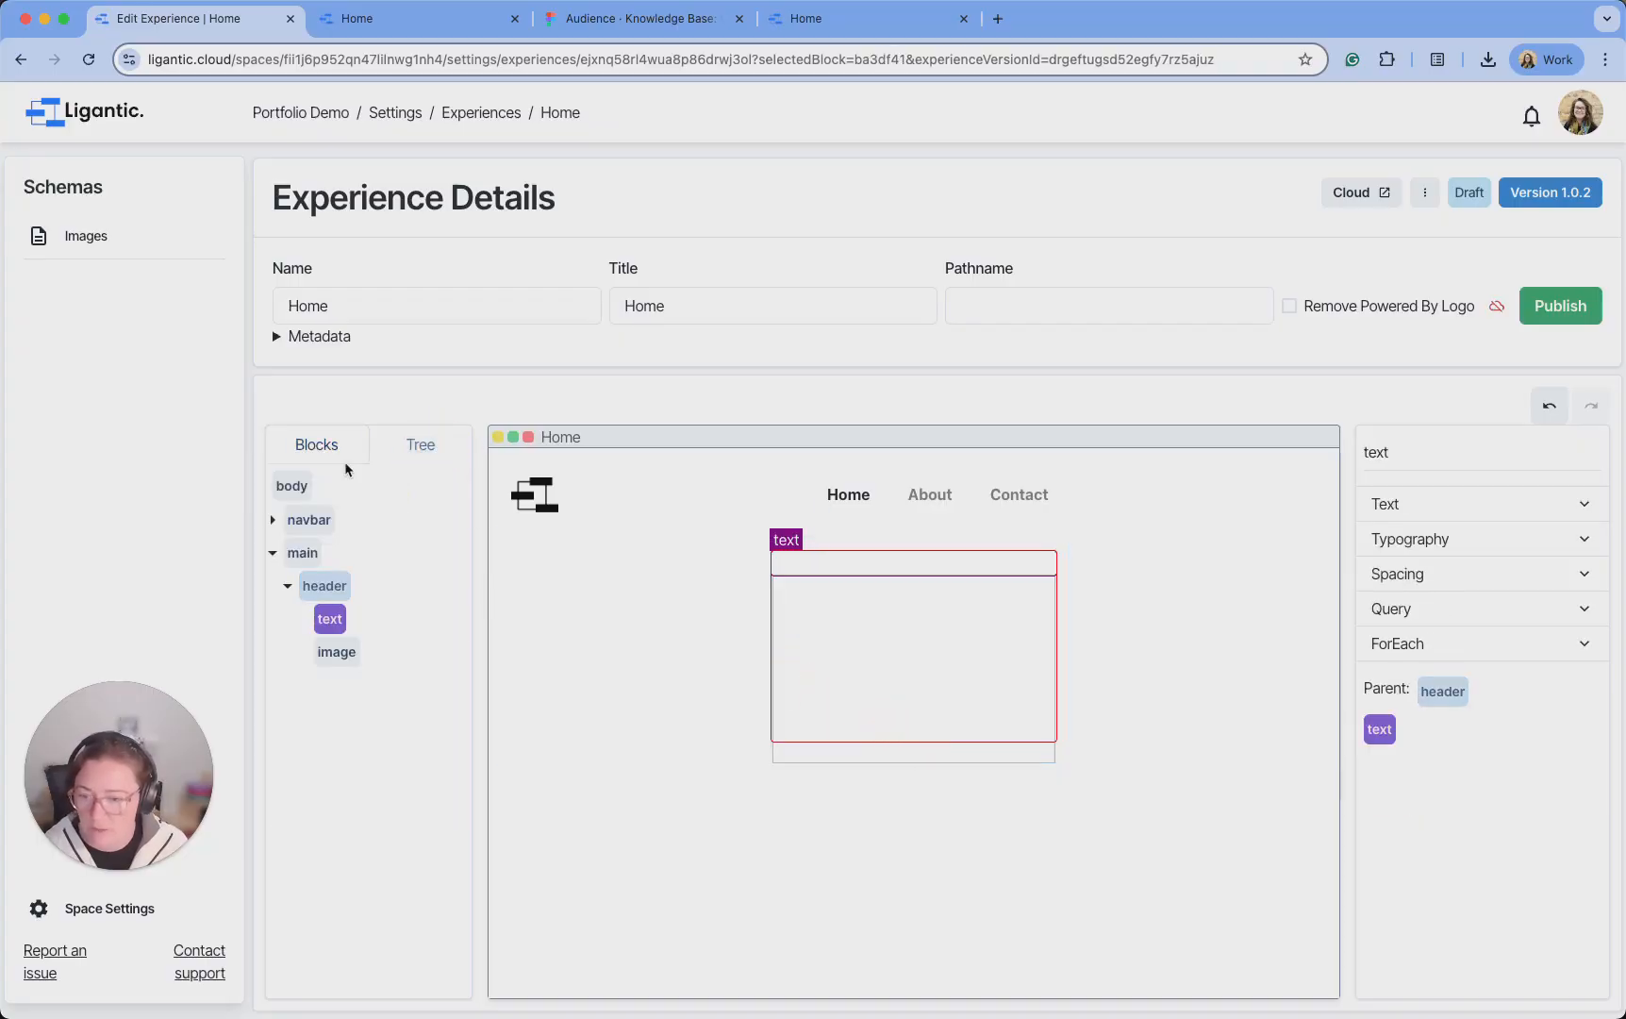
{"action": "left_click_drag", "start_coordinate": [331, 619], "coordinate": [332, 647]}
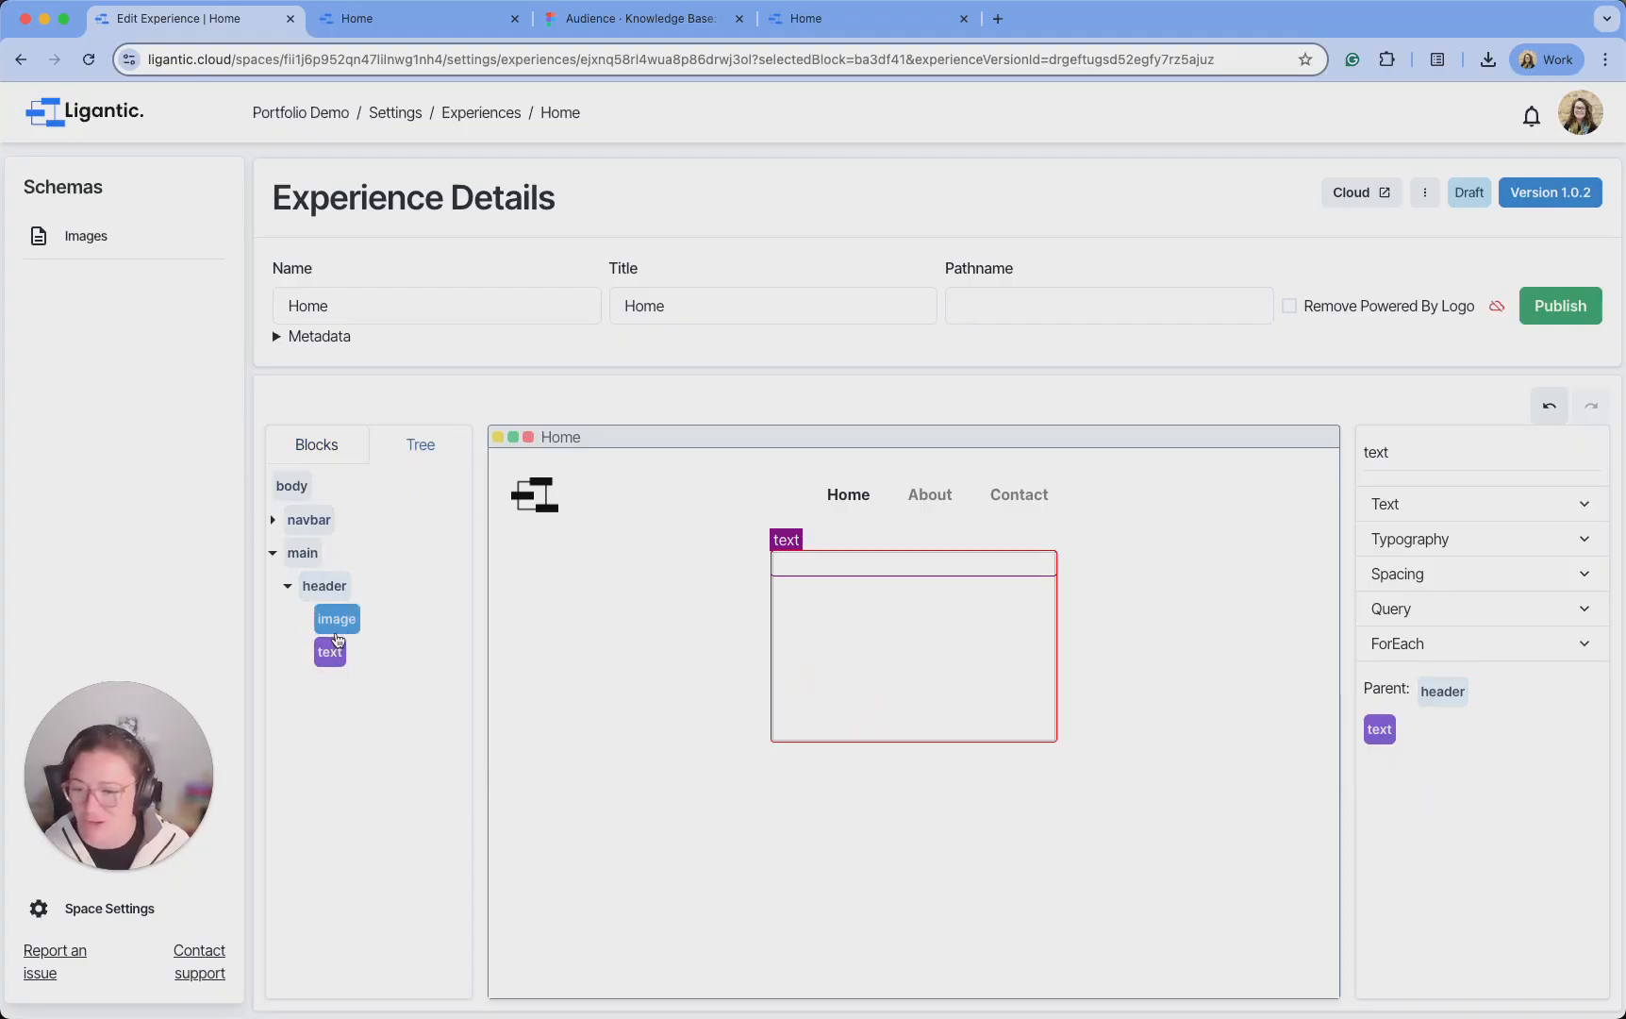
Set the header image's source to the Photographer image entity
{"action": "left_click", "coordinate": [336, 619]}
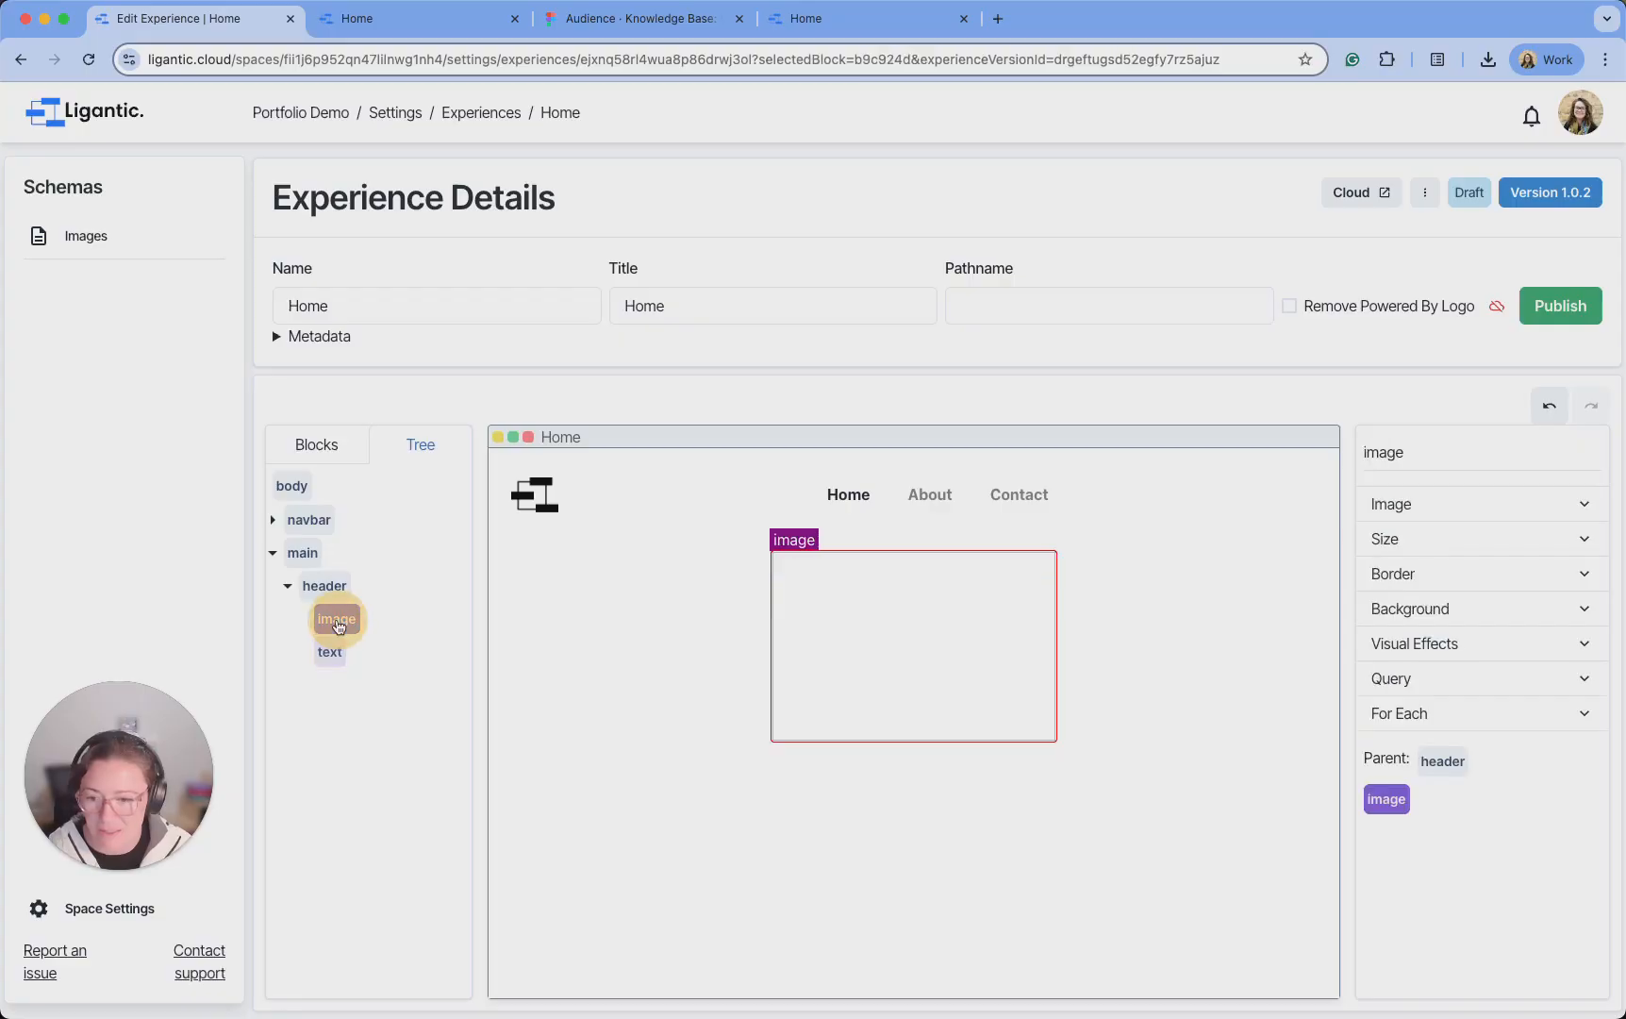
{"action": "left_click", "coordinate": [1554, 503]}
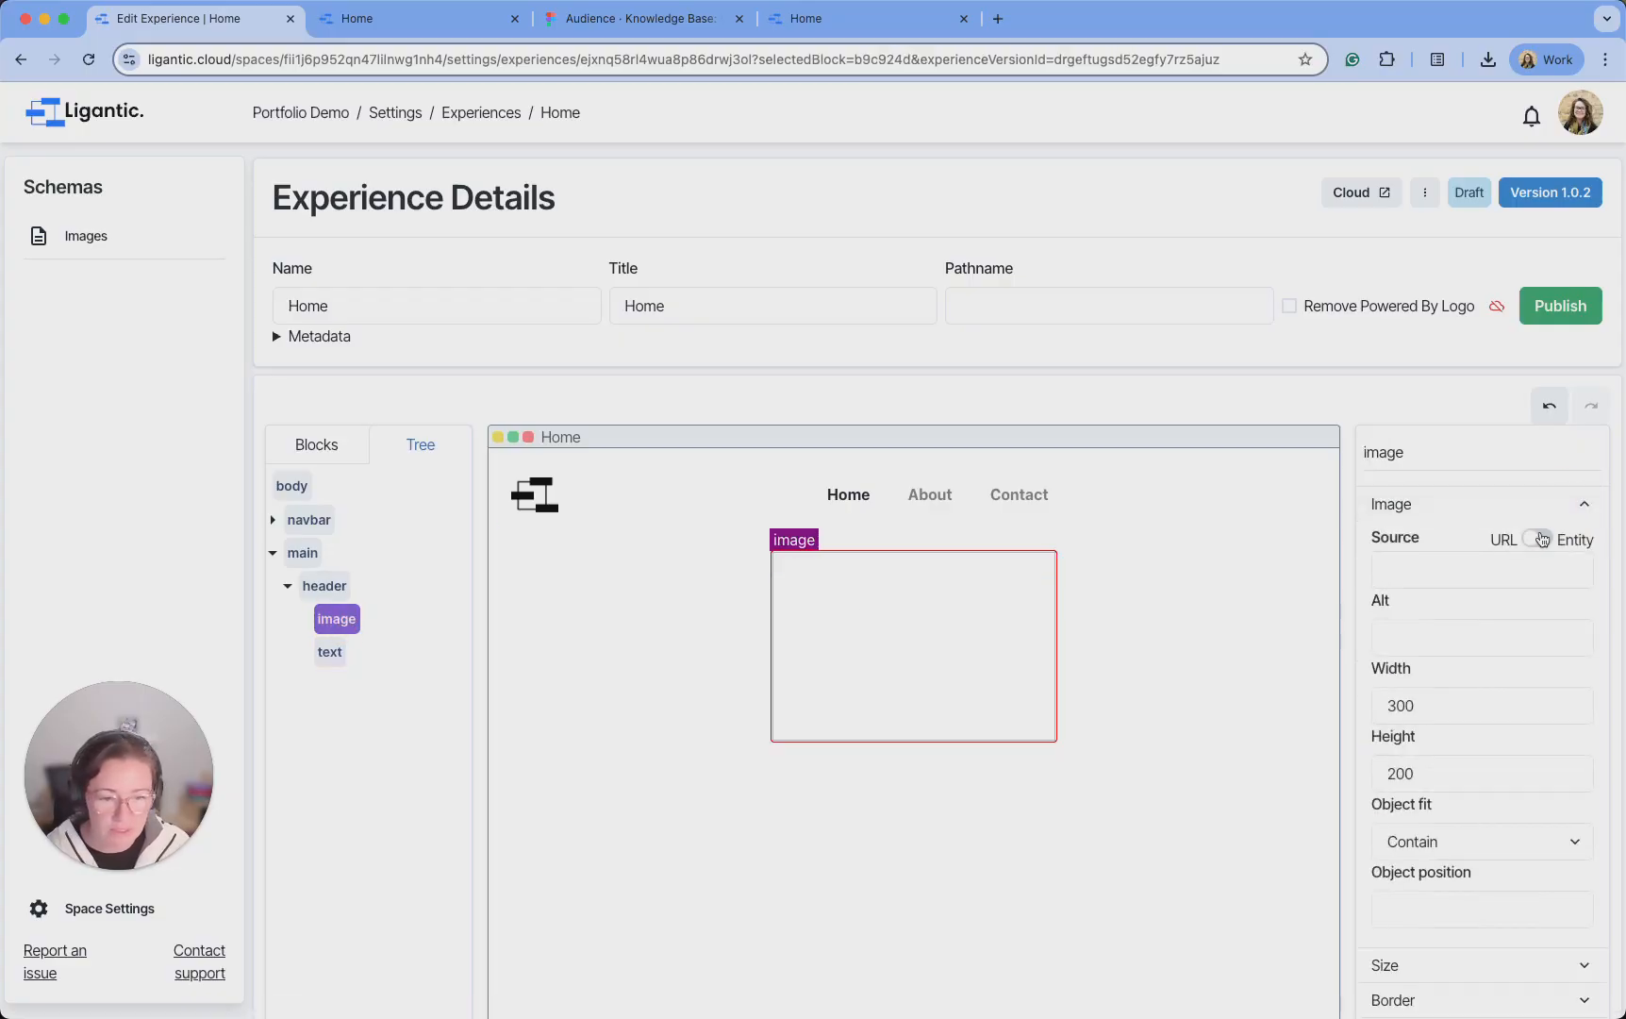
{"action": "left_click", "coordinate": [1551, 540]}
{"action": "left_click", "coordinate": [1503, 590]}
{"action": "left_click", "coordinate": [1479, 618]}
{"action": "left_click", "coordinate": [1434, 629]}
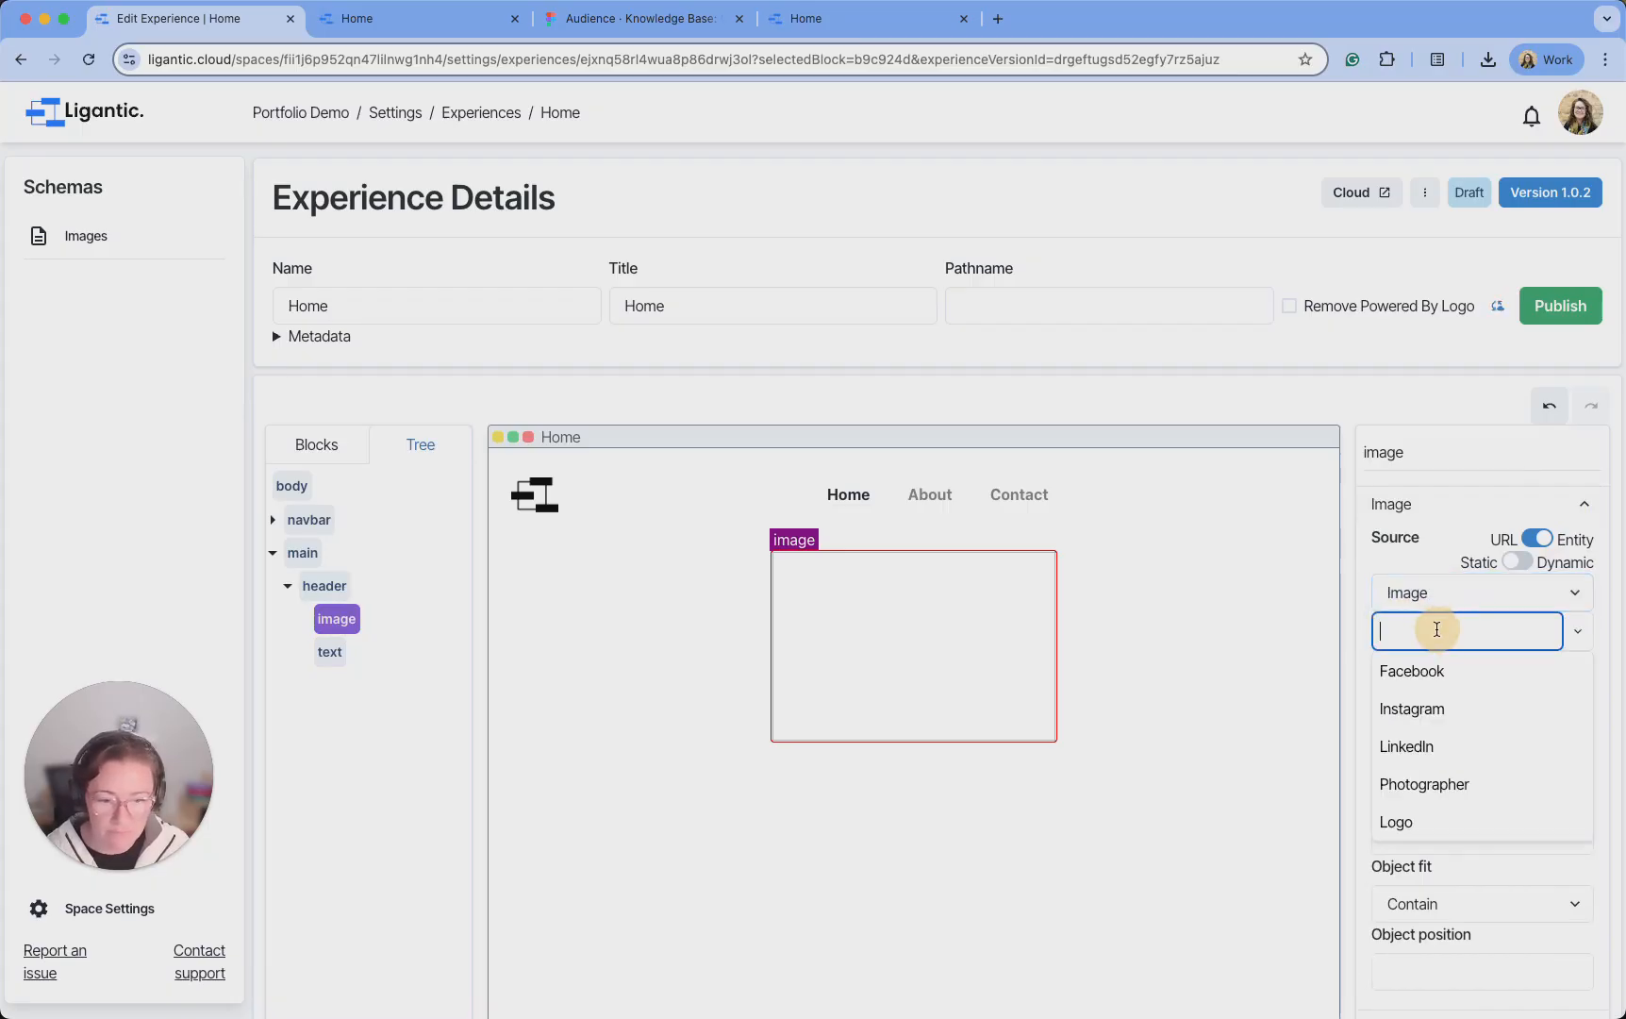
{"action": "left_click", "coordinate": [1441, 781]}
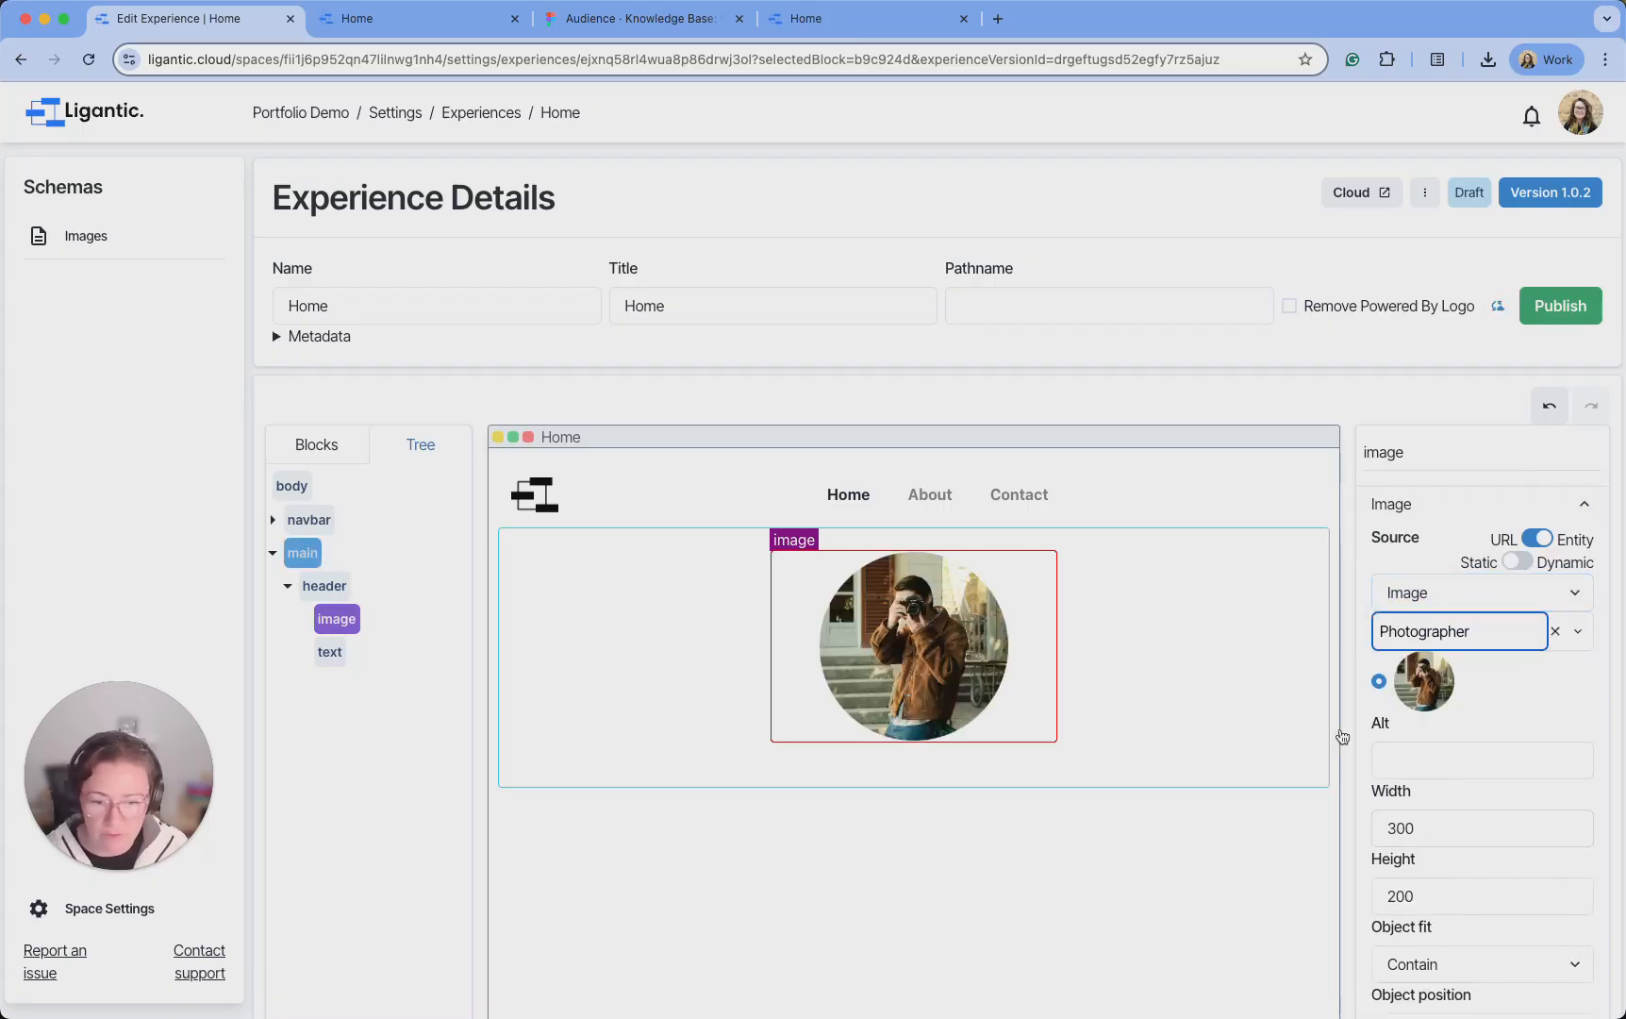
Set the photographer image's height to 300
{"action": "scroll", "coordinate": [1245, 674], "scroll_direction": "down", "scroll_amount": 1}
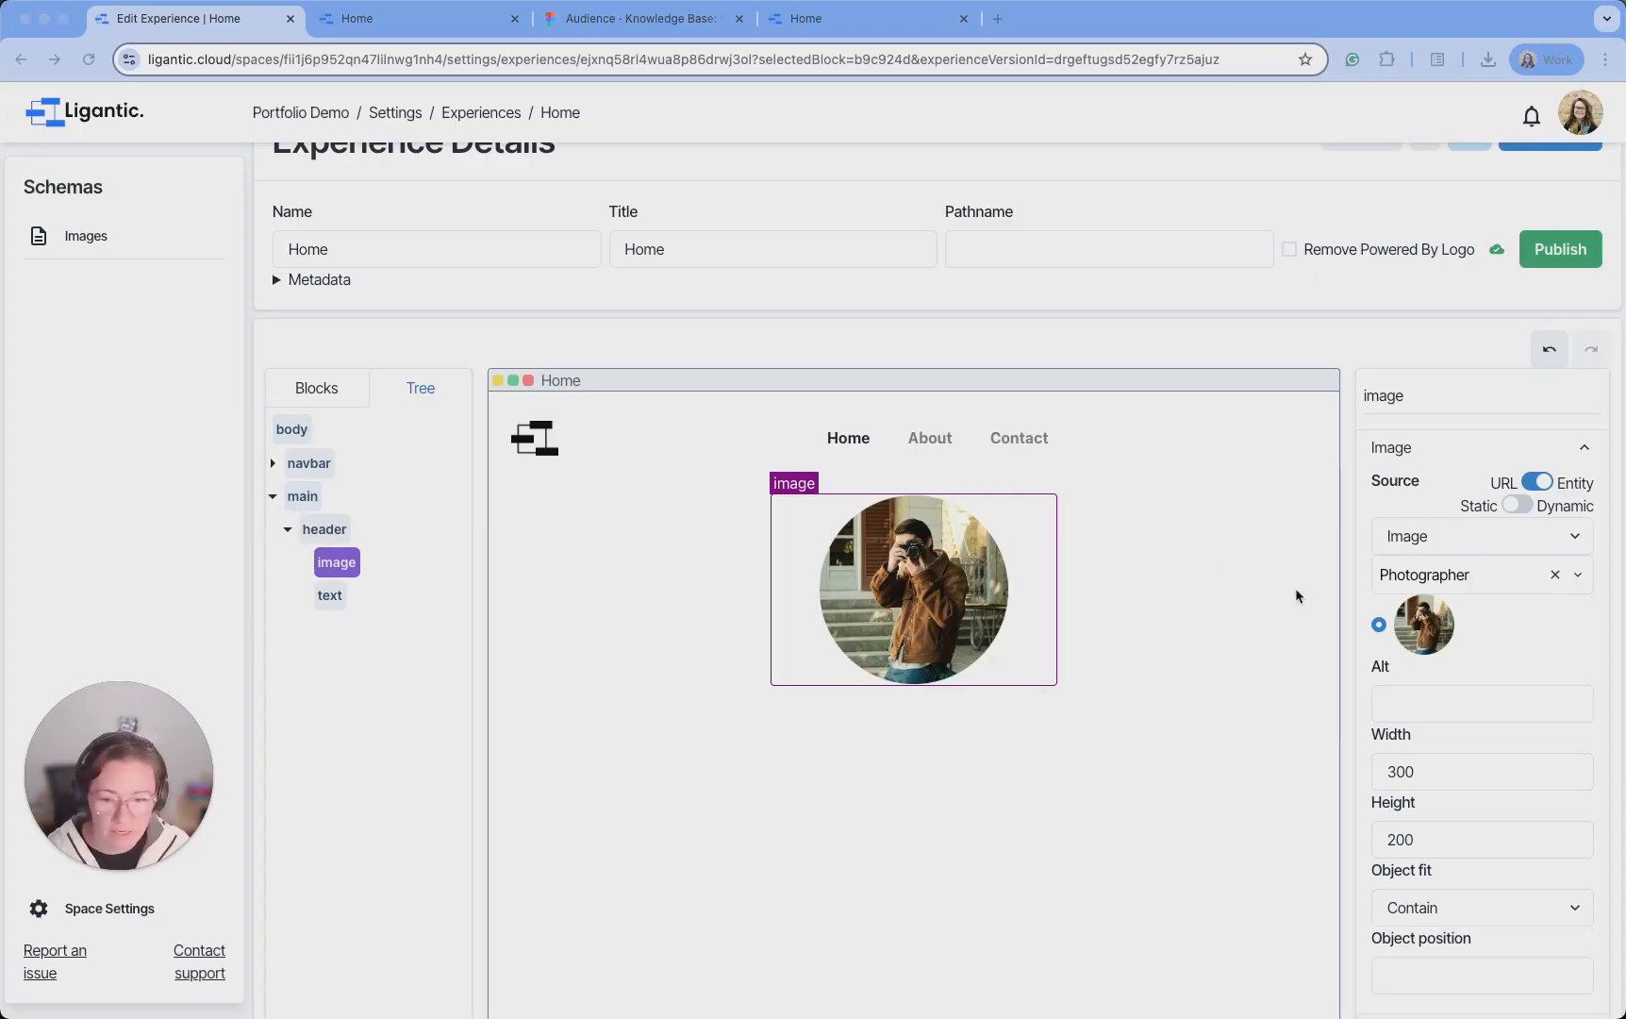
{"action": "left_click", "coordinate": [1436, 780]}
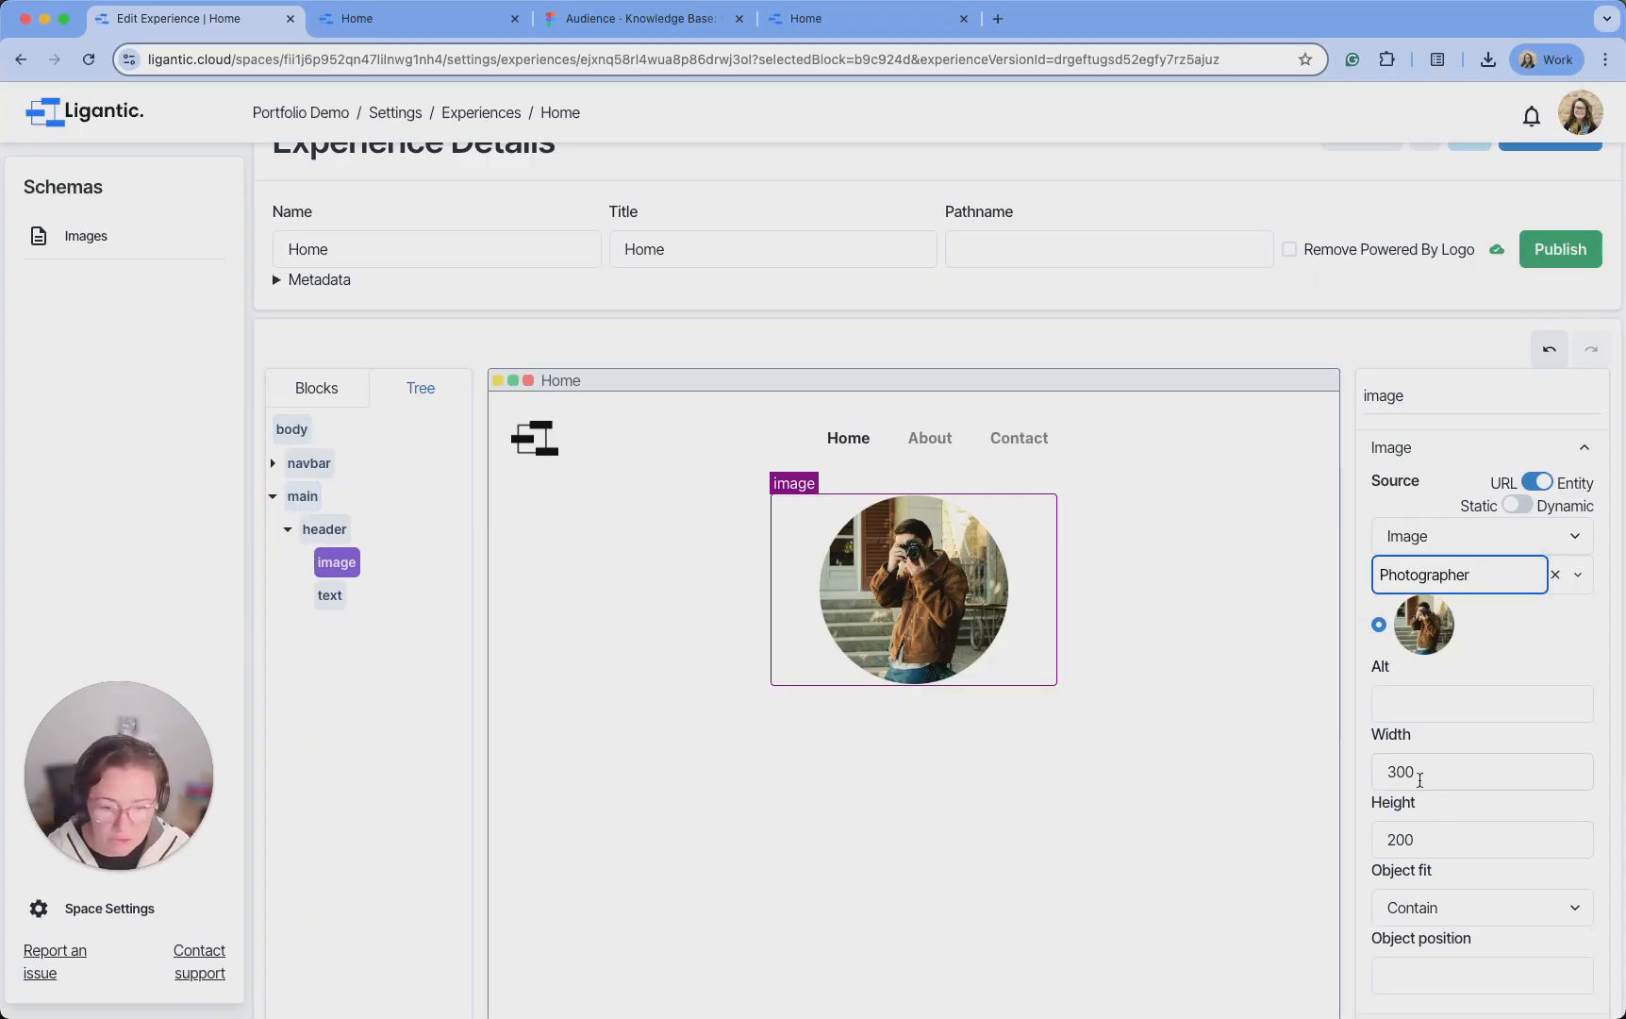
{"action": "double_click", "coordinate": [1422, 834]}
{"action": "type", "text": "300"}
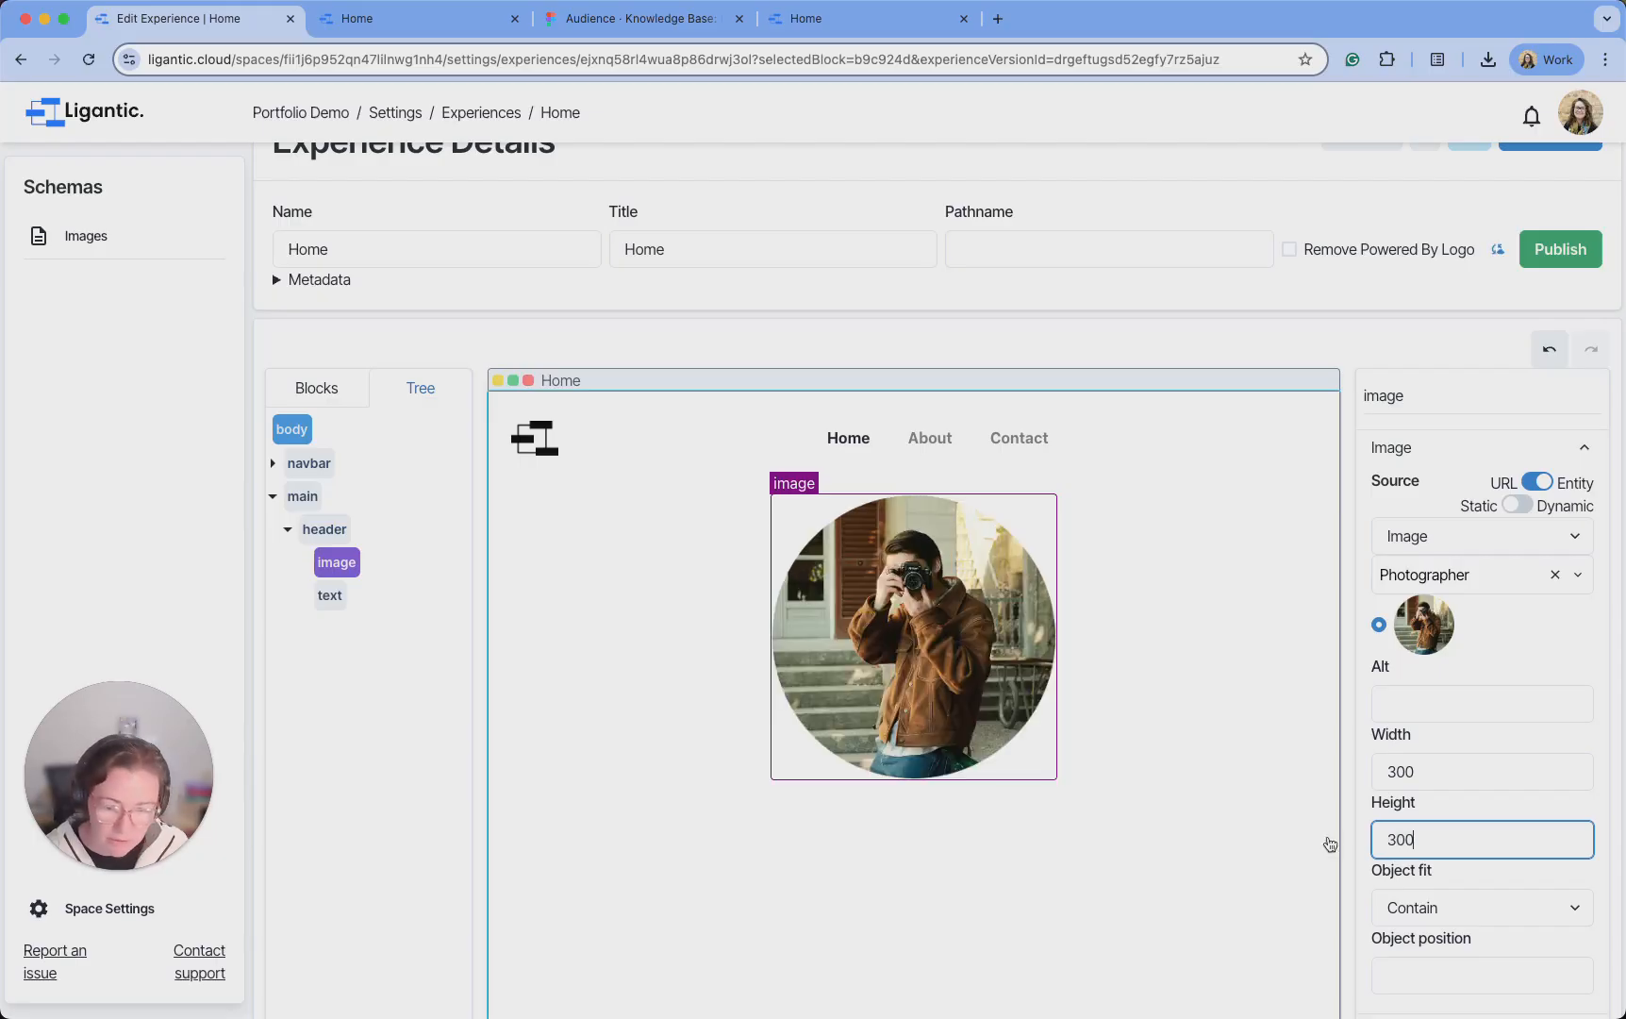
{"action": "left_click", "coordinate": [1517, 647]}
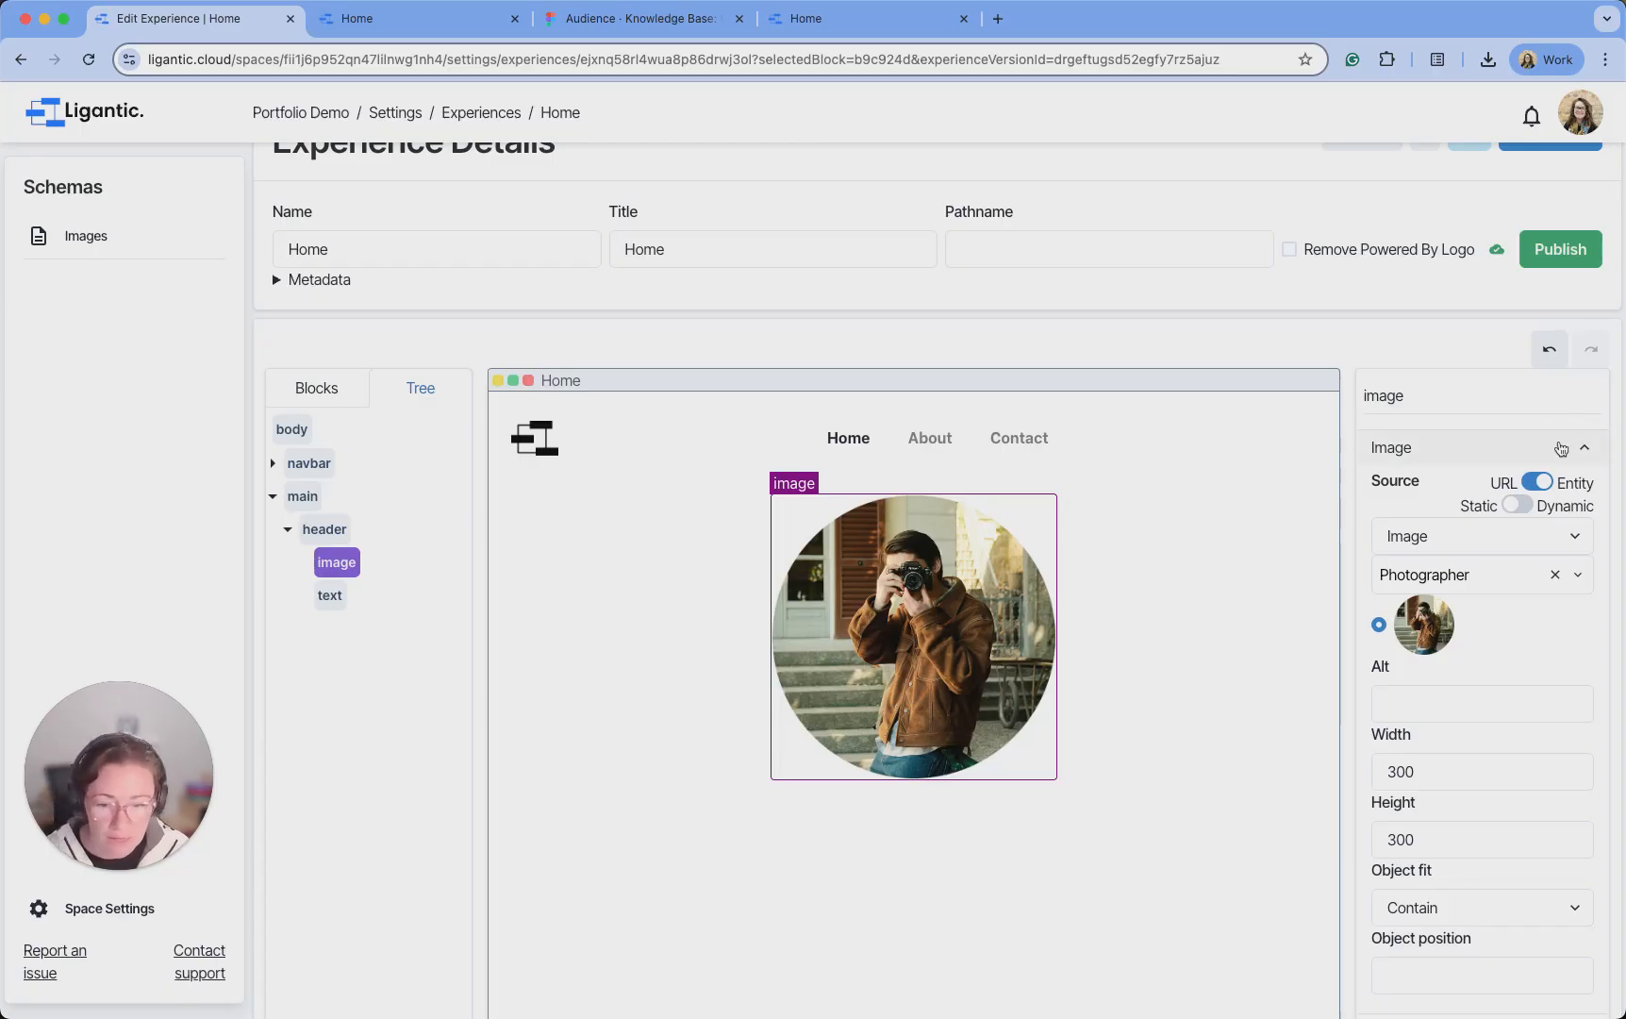
{"action": "left_click", "coordinate": [1562, 447]}
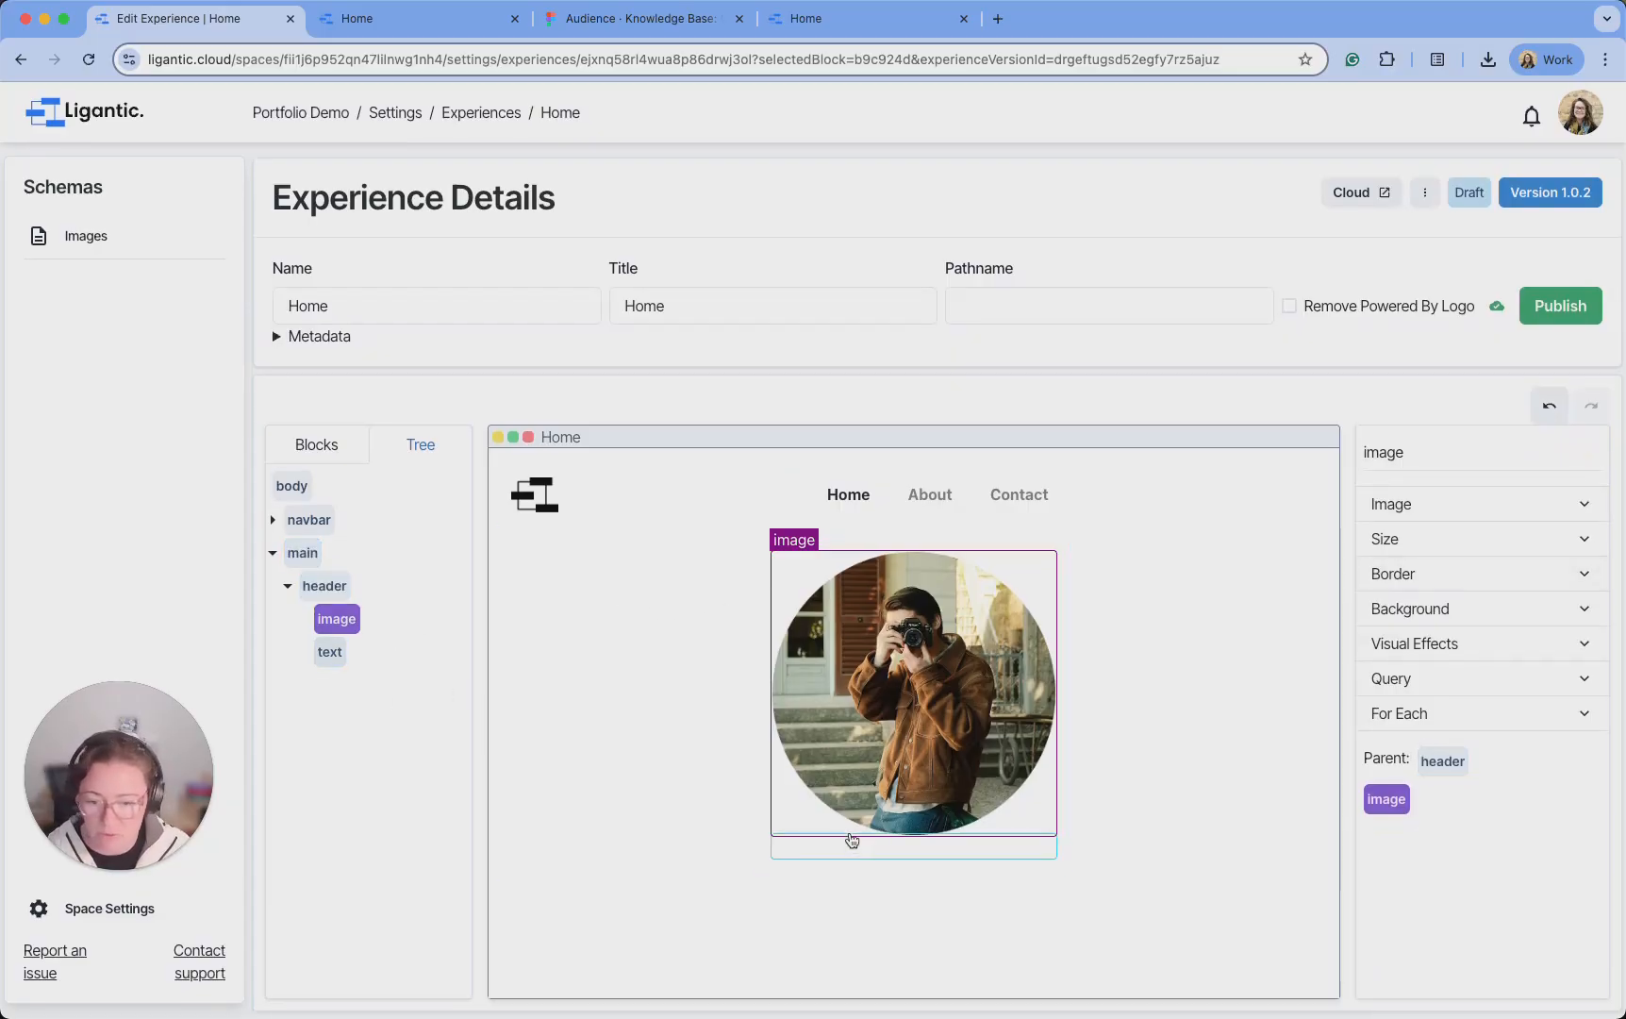
Fill the header's text block with "Freelance photographer" and "& marketing manager" on two lines
{"action": "left_click", "coordinate": [857, 848]}
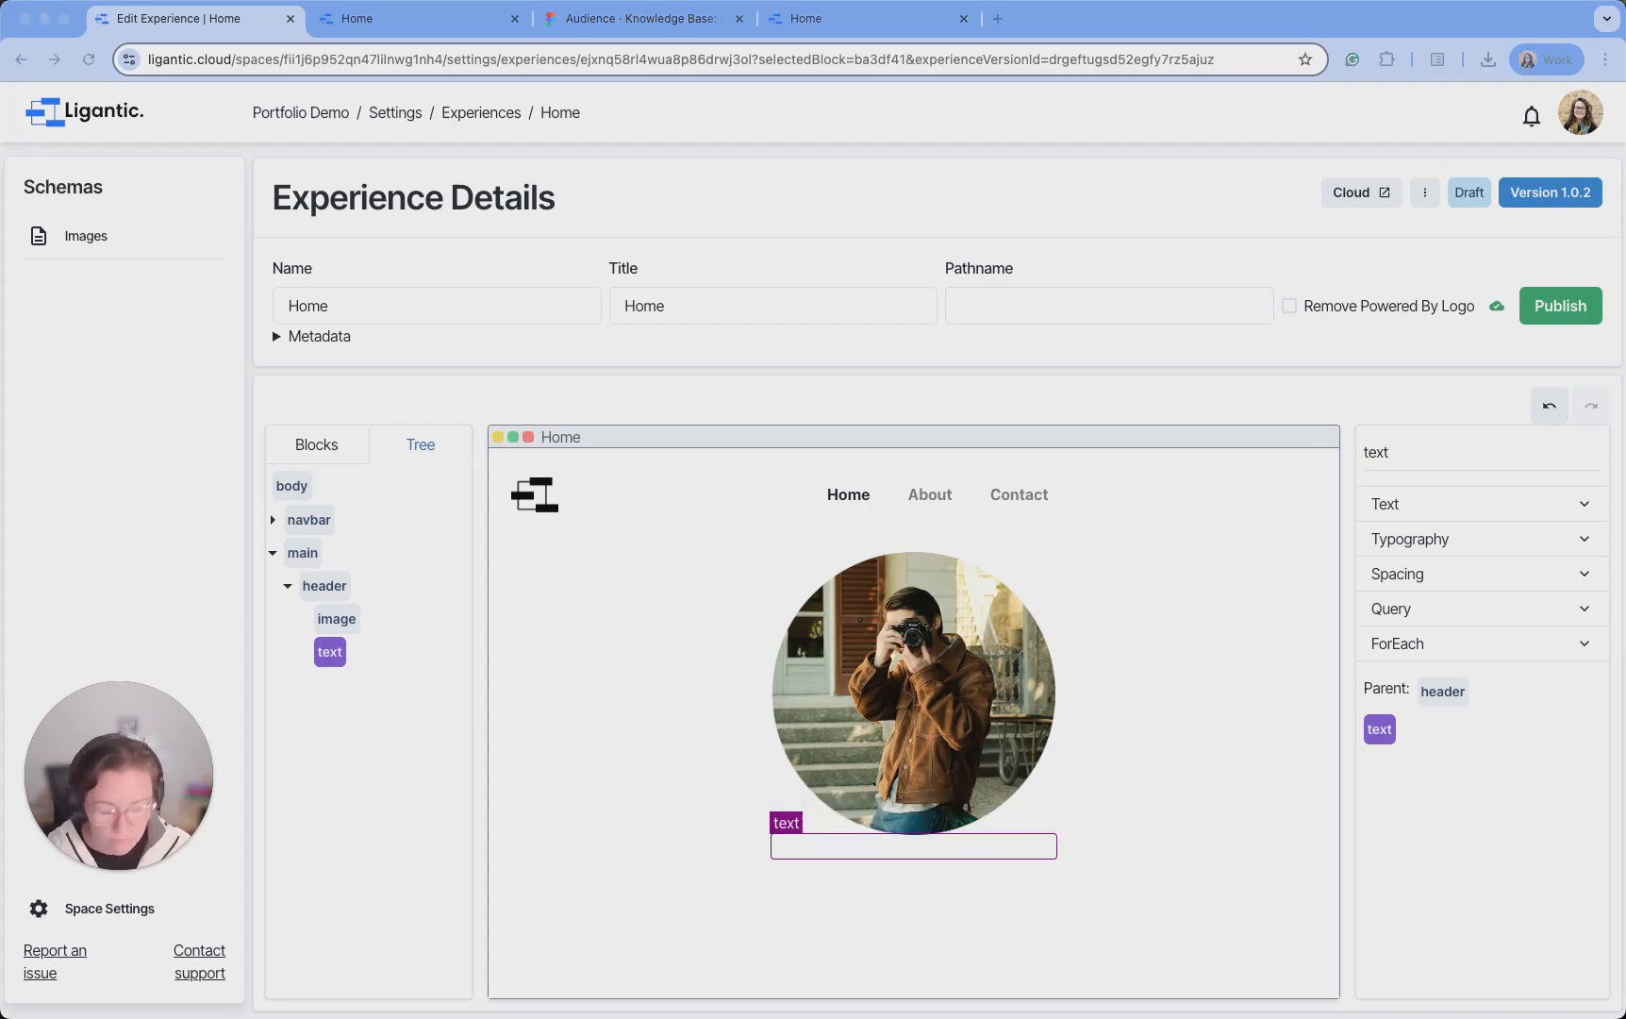
{"action": "left_click", "coordinate": [915, 854]}
{"action": "type", "text": "Freelance photographer & marketing manager"}
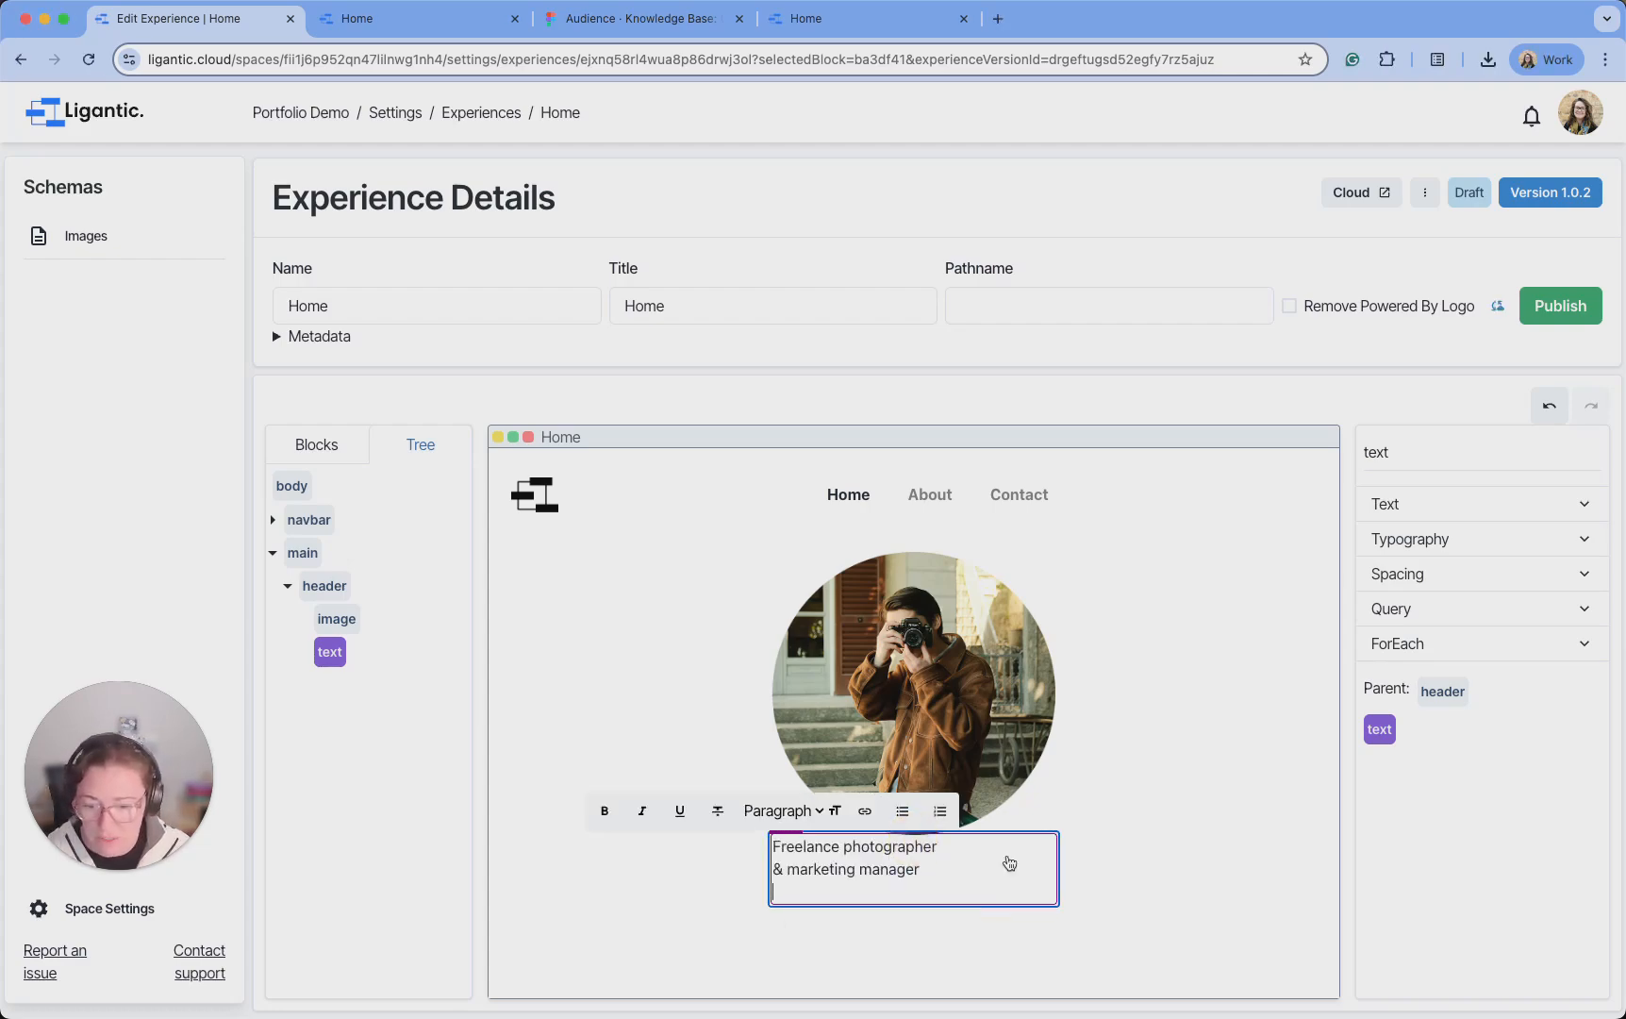
{"action": "left_click", "coordinate": [1171, 870]}
{"action": "left_click", "coordinate": [973, 873]}
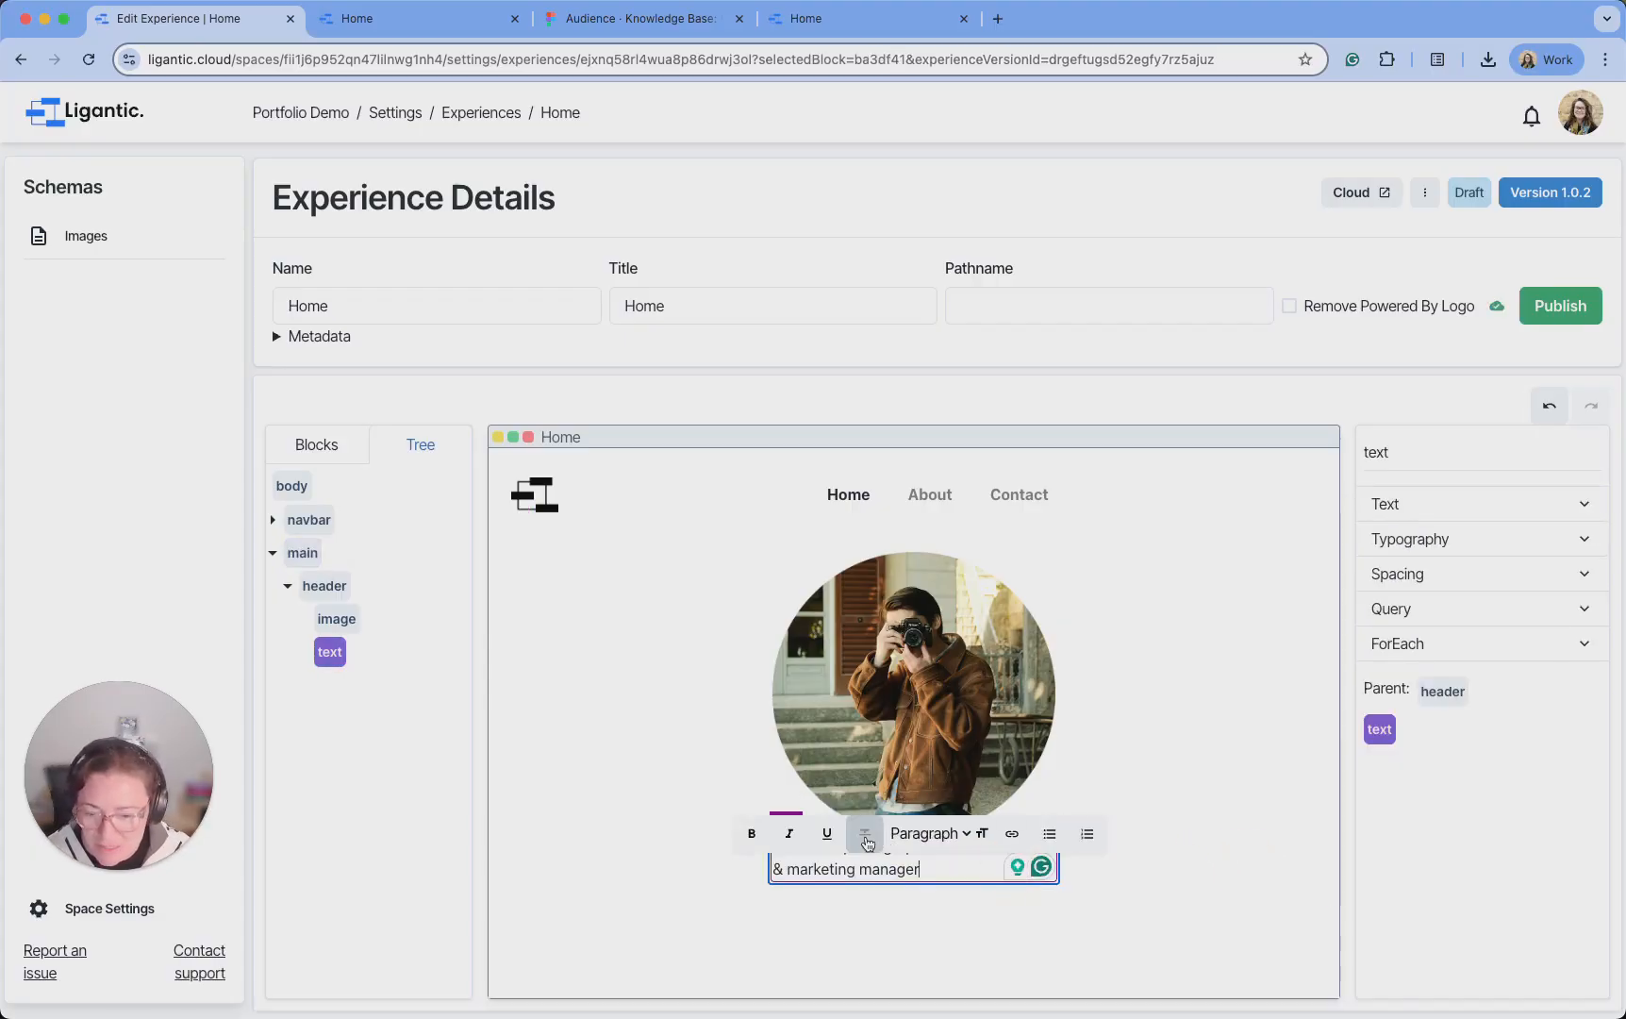
Set the header text's alignment to Center in its typography settings
{"action": "left_click", "coordinate": [1448, 557]}
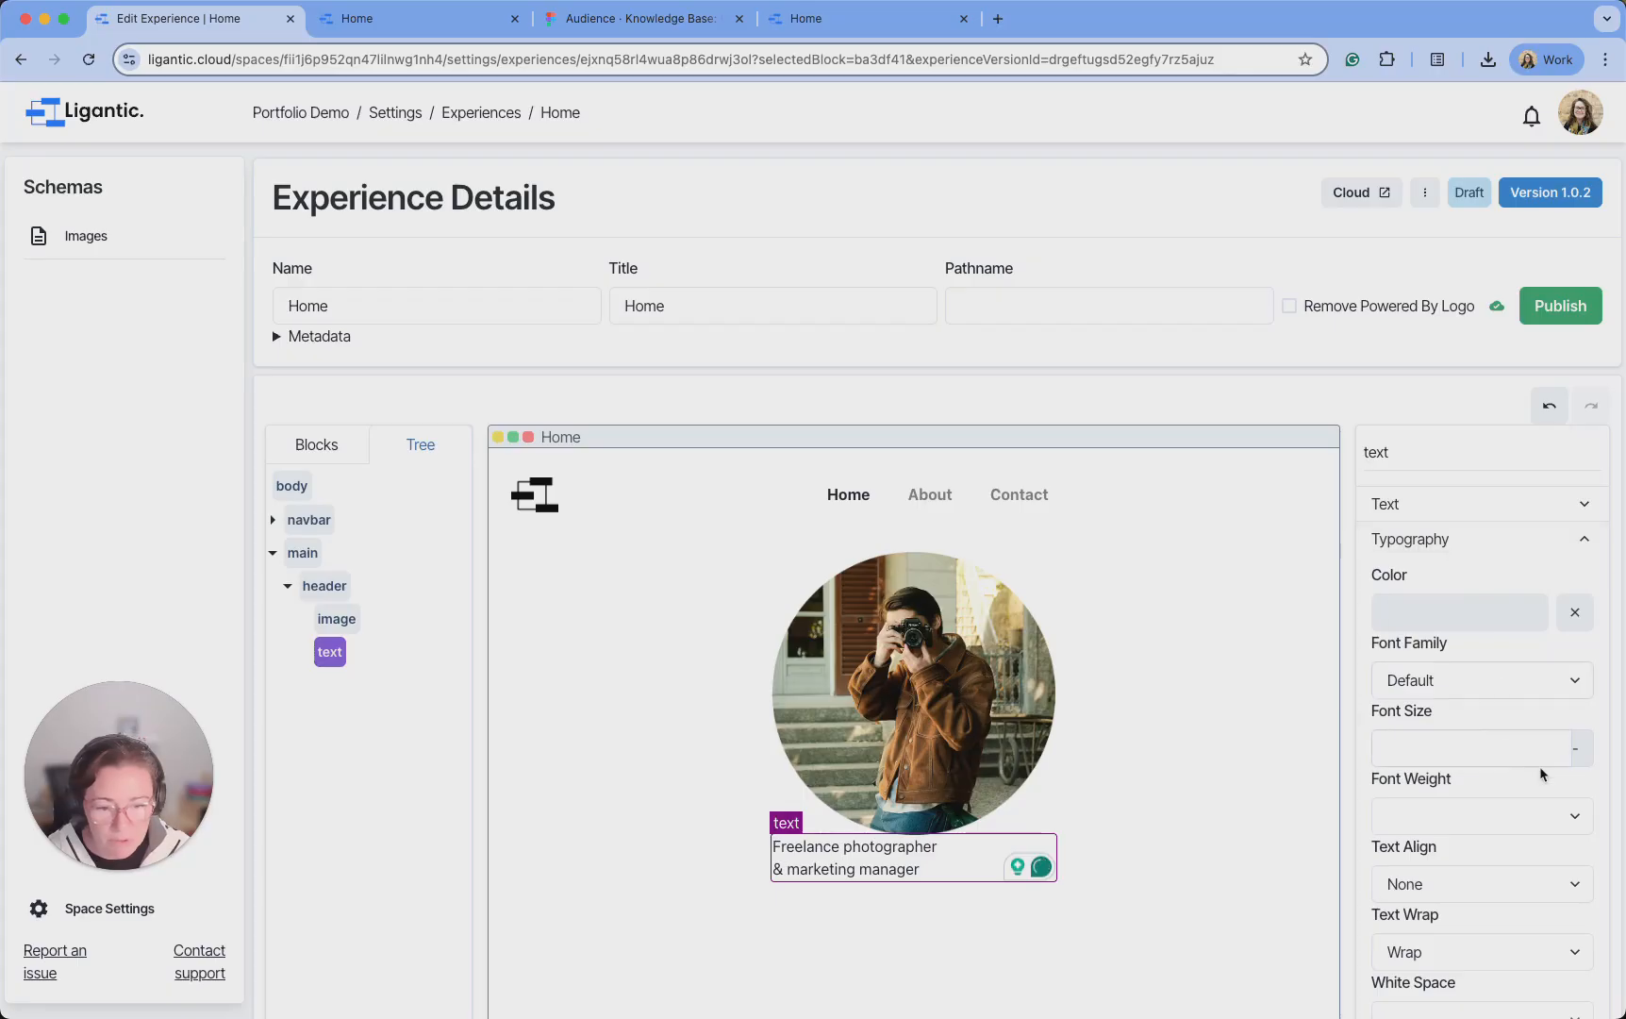
{"action": "scroll", "coordinate": [1540, 766], "scroll_direction": "down", "scroll_amount": 1}
{"action": "left_click", "coordinate": [1488, 817]}
{"action": "left_click", "coordinate": [1461, 878]}
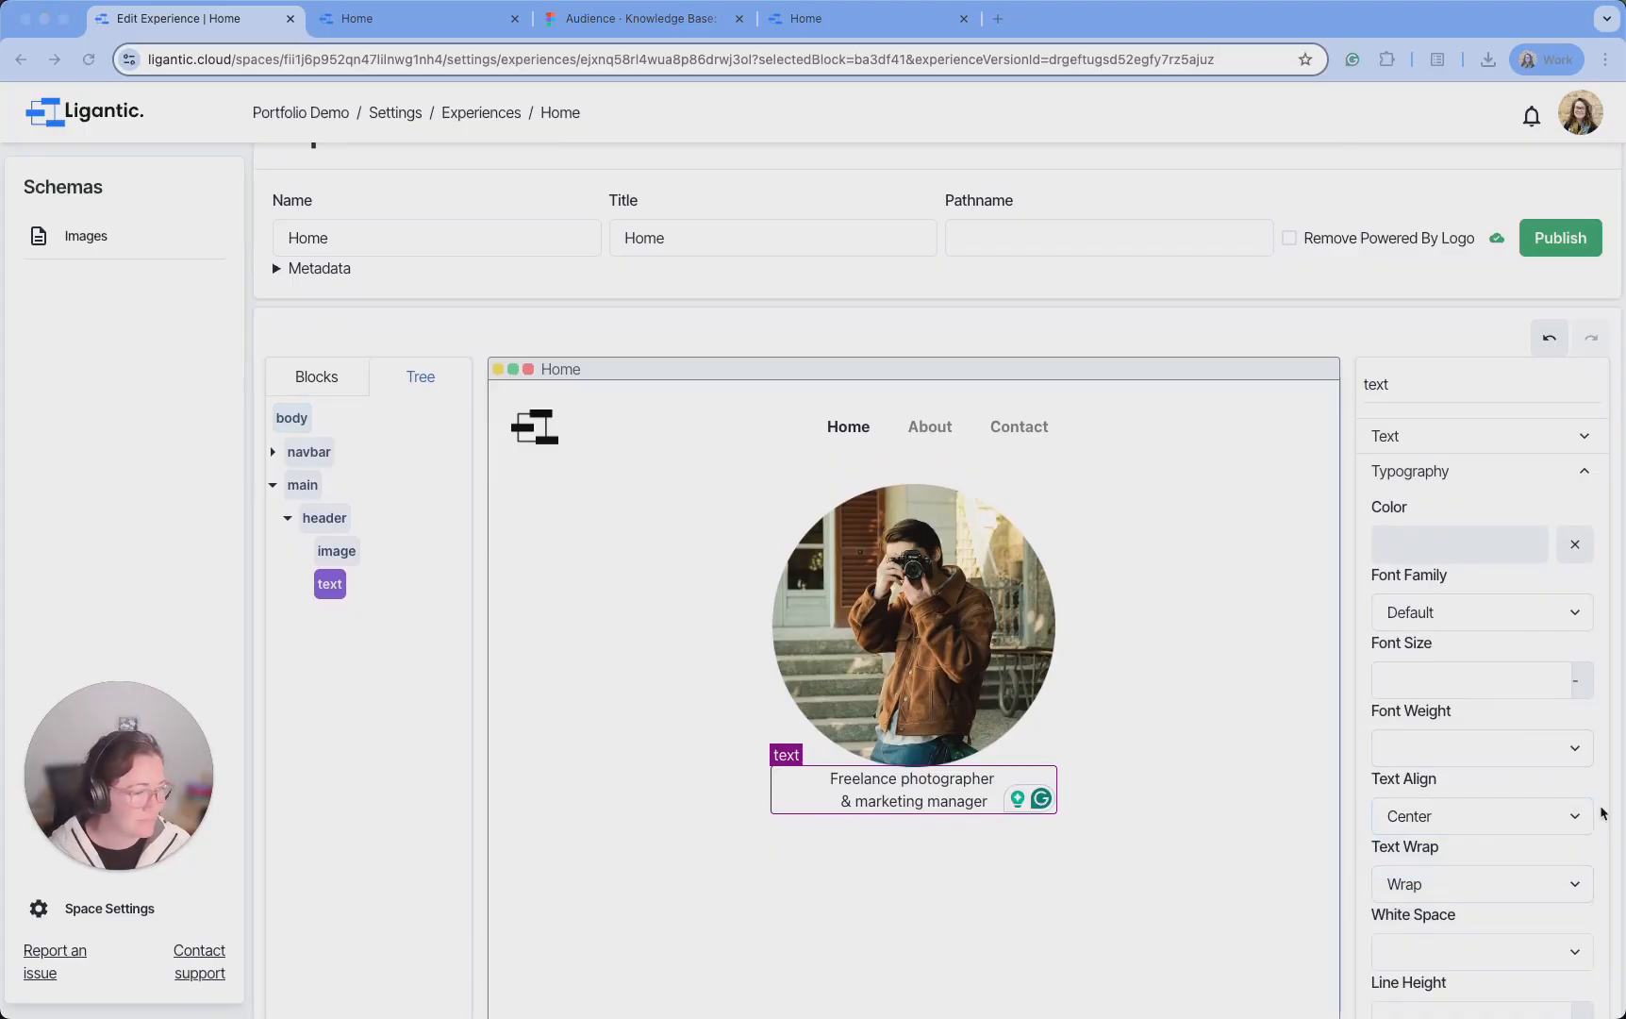
Change both lines of the header text from Paragraph to a large heading style
{"action": "left_click", "coordinate": [923, 785]}
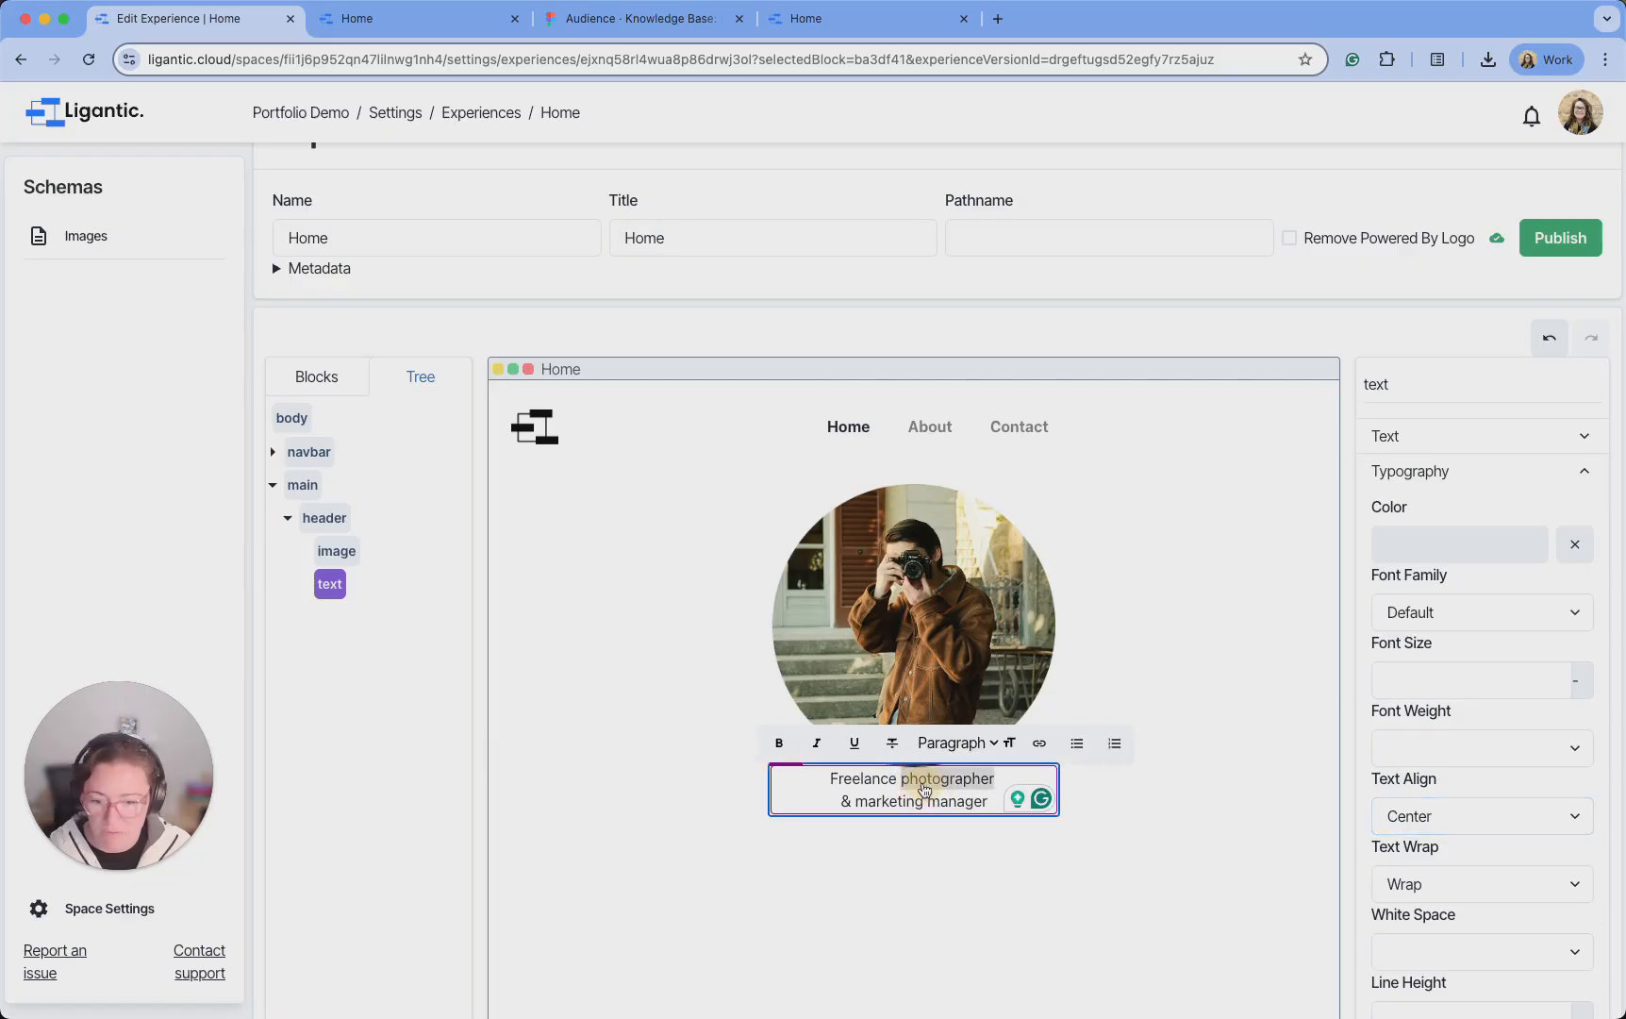
{"action": "triple_click", "coordinate": [922, 781]}
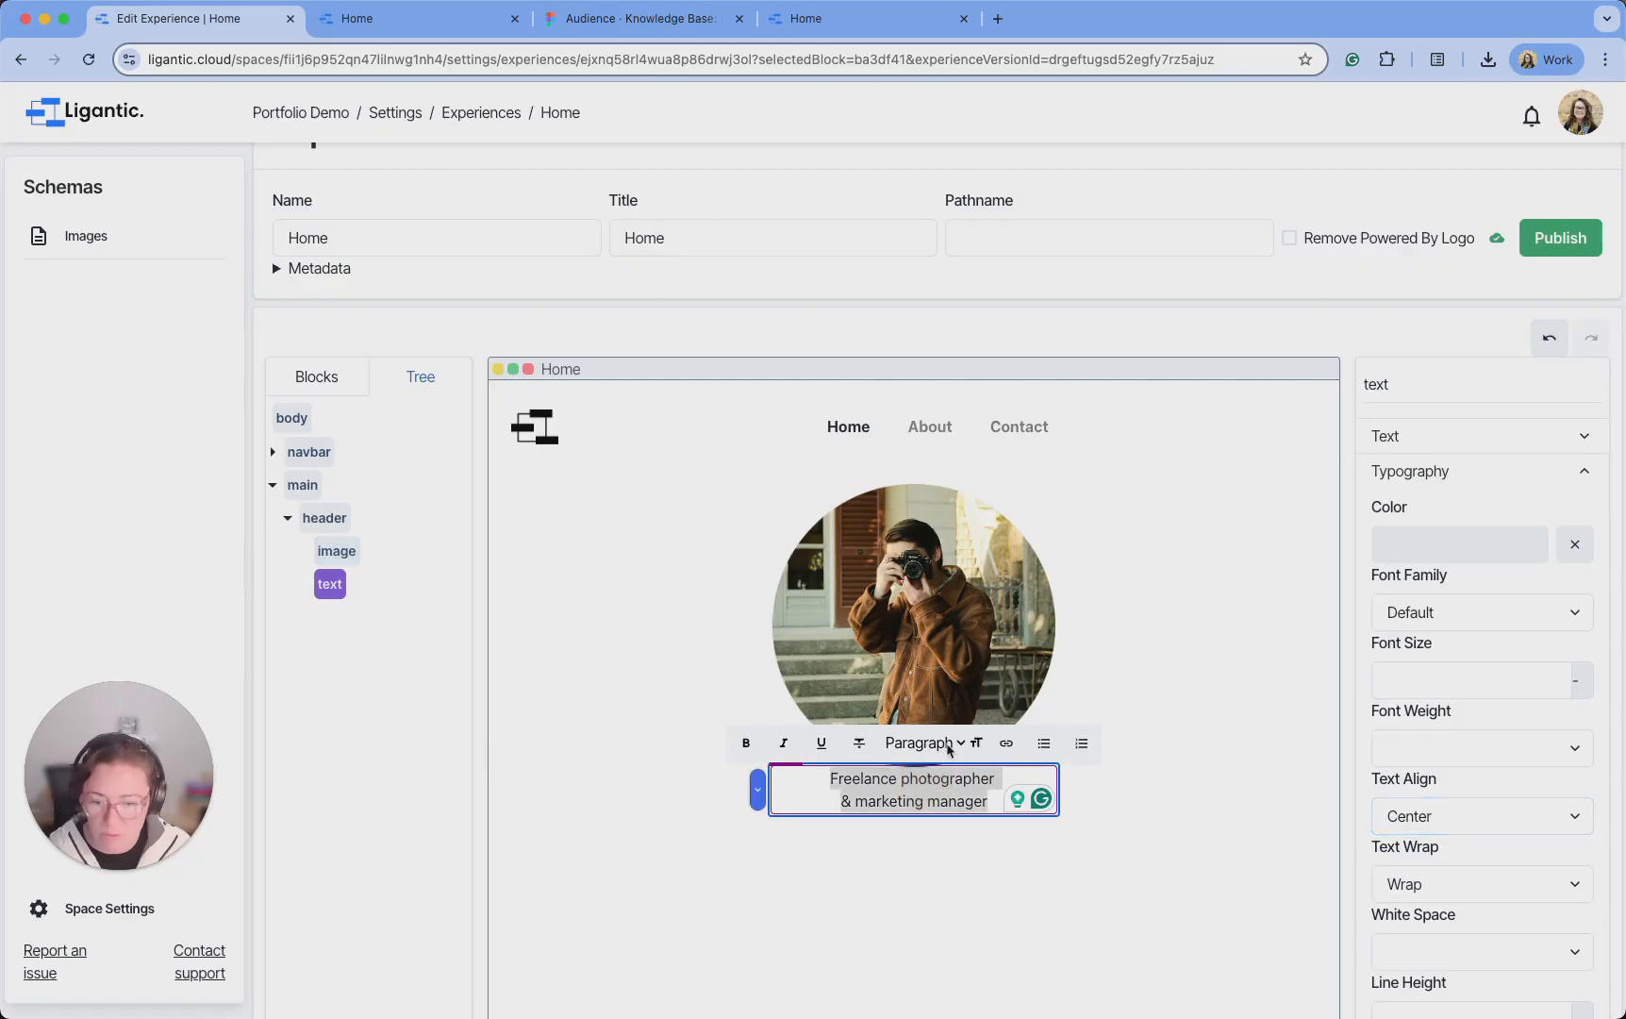
{"action": "left_click", "coordinate": [949, 750]}
{"action": "left_click", "coordinate": [203, 124]}
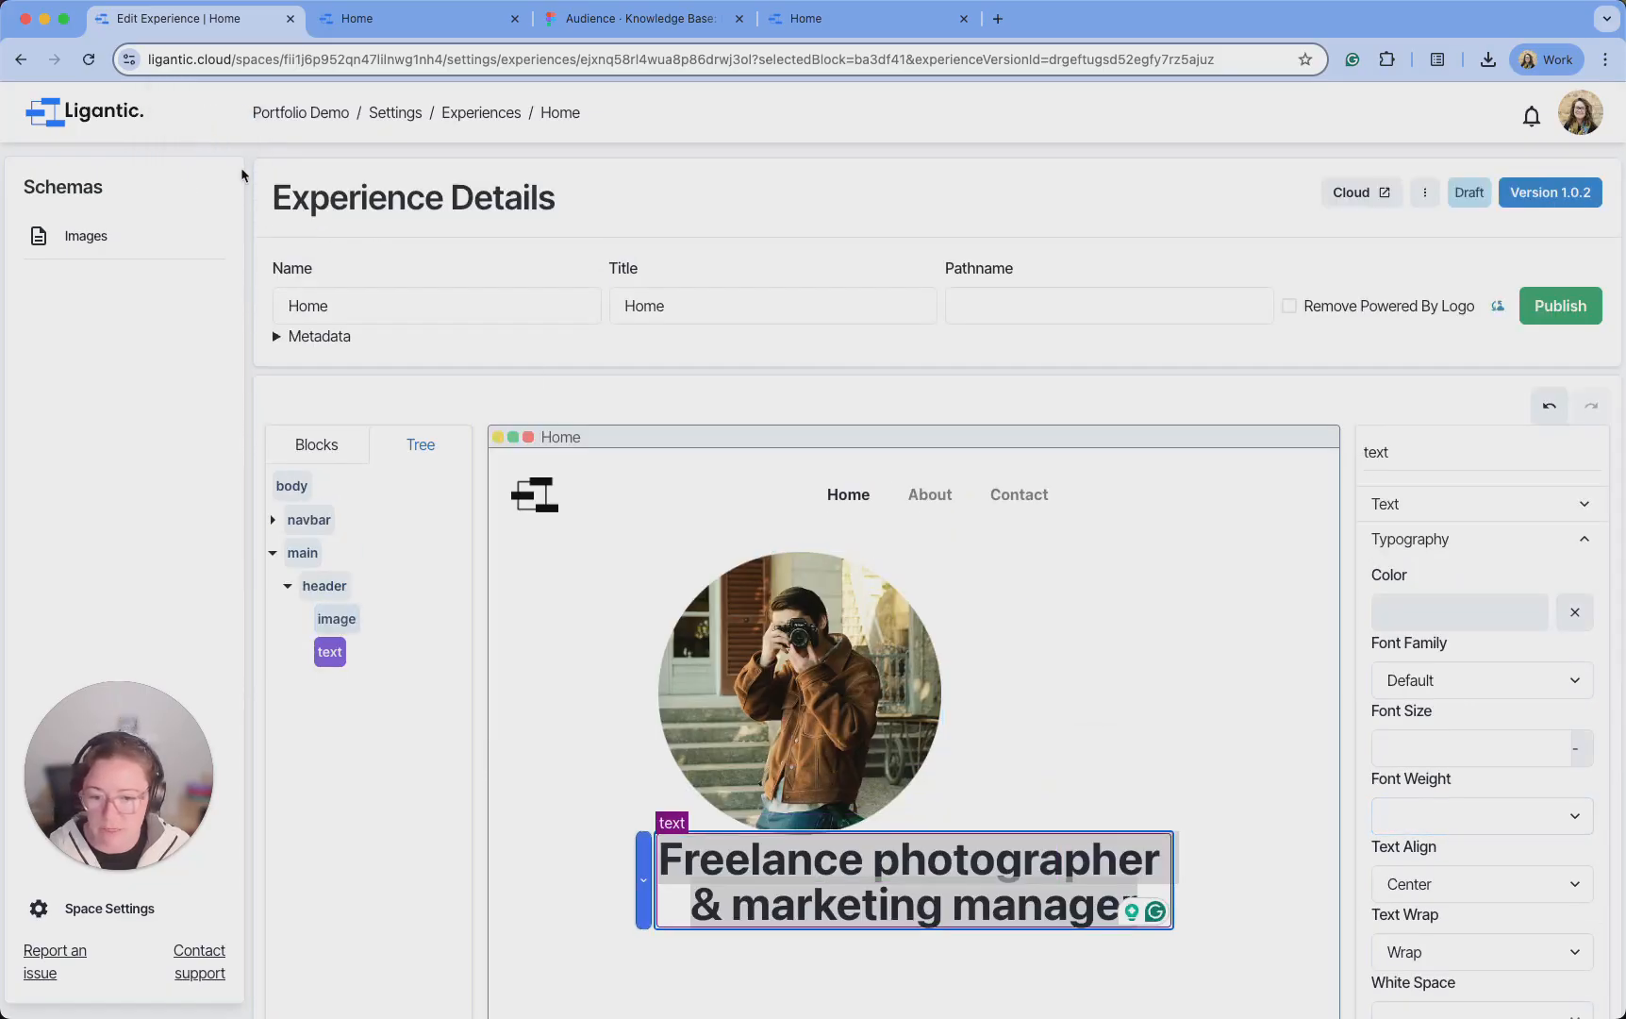
{"action": "left_click", "coordinate": [1268, 834]}
{"action": "left_click", "coordinate": [1249, 984]}
Center-align the contents of the header box in its layout settings
{"action": "scroll", "coordinate": [1289, 900], "scroll_direction": "down", "scroll_amount": 1}
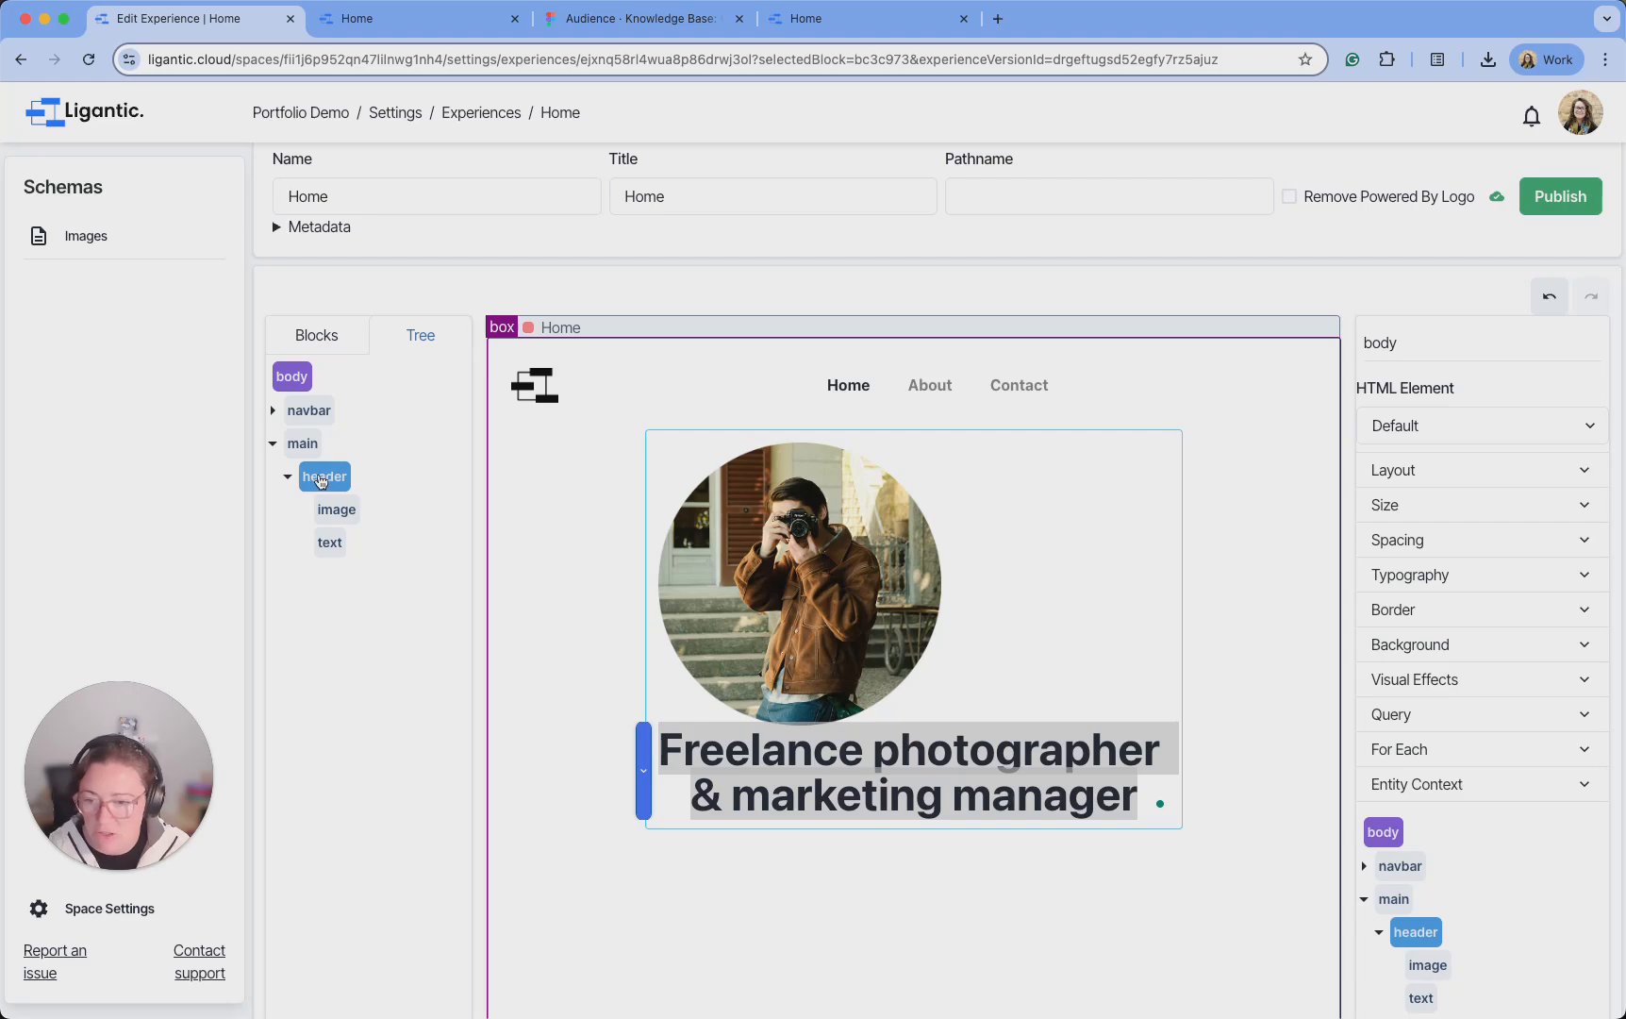
{"action": "left_click", "coordinate": [322, 478]}
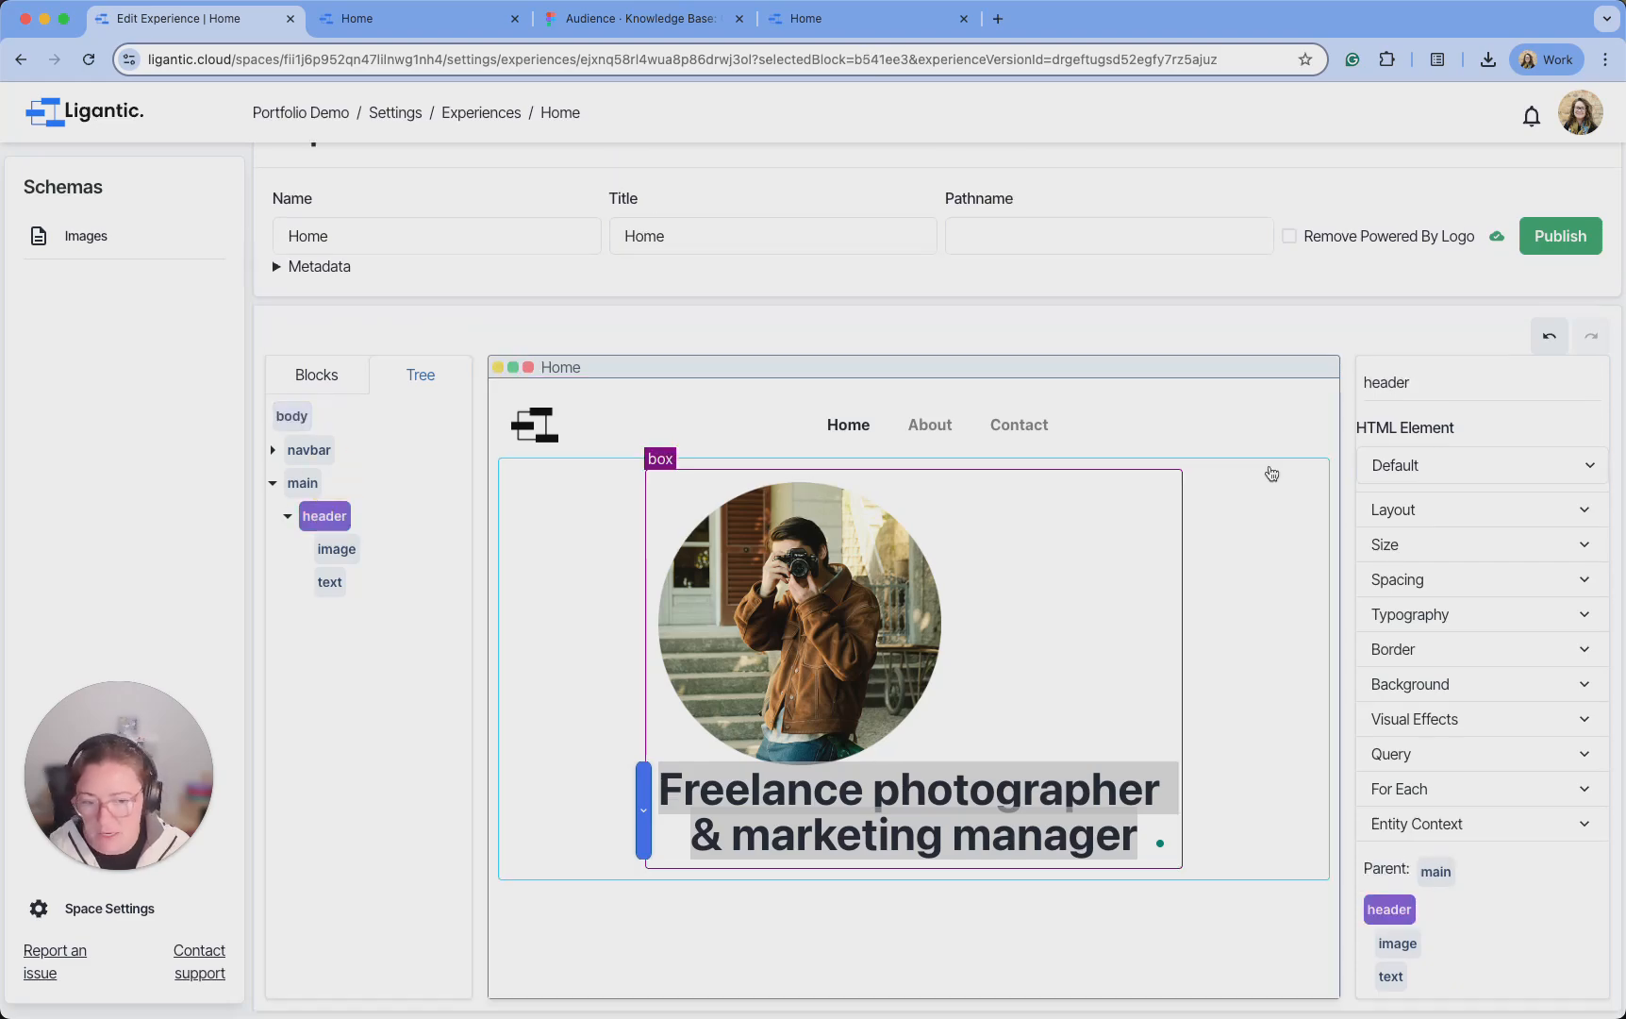
{"action": "left_click", "coordinate": [1492, 515]}
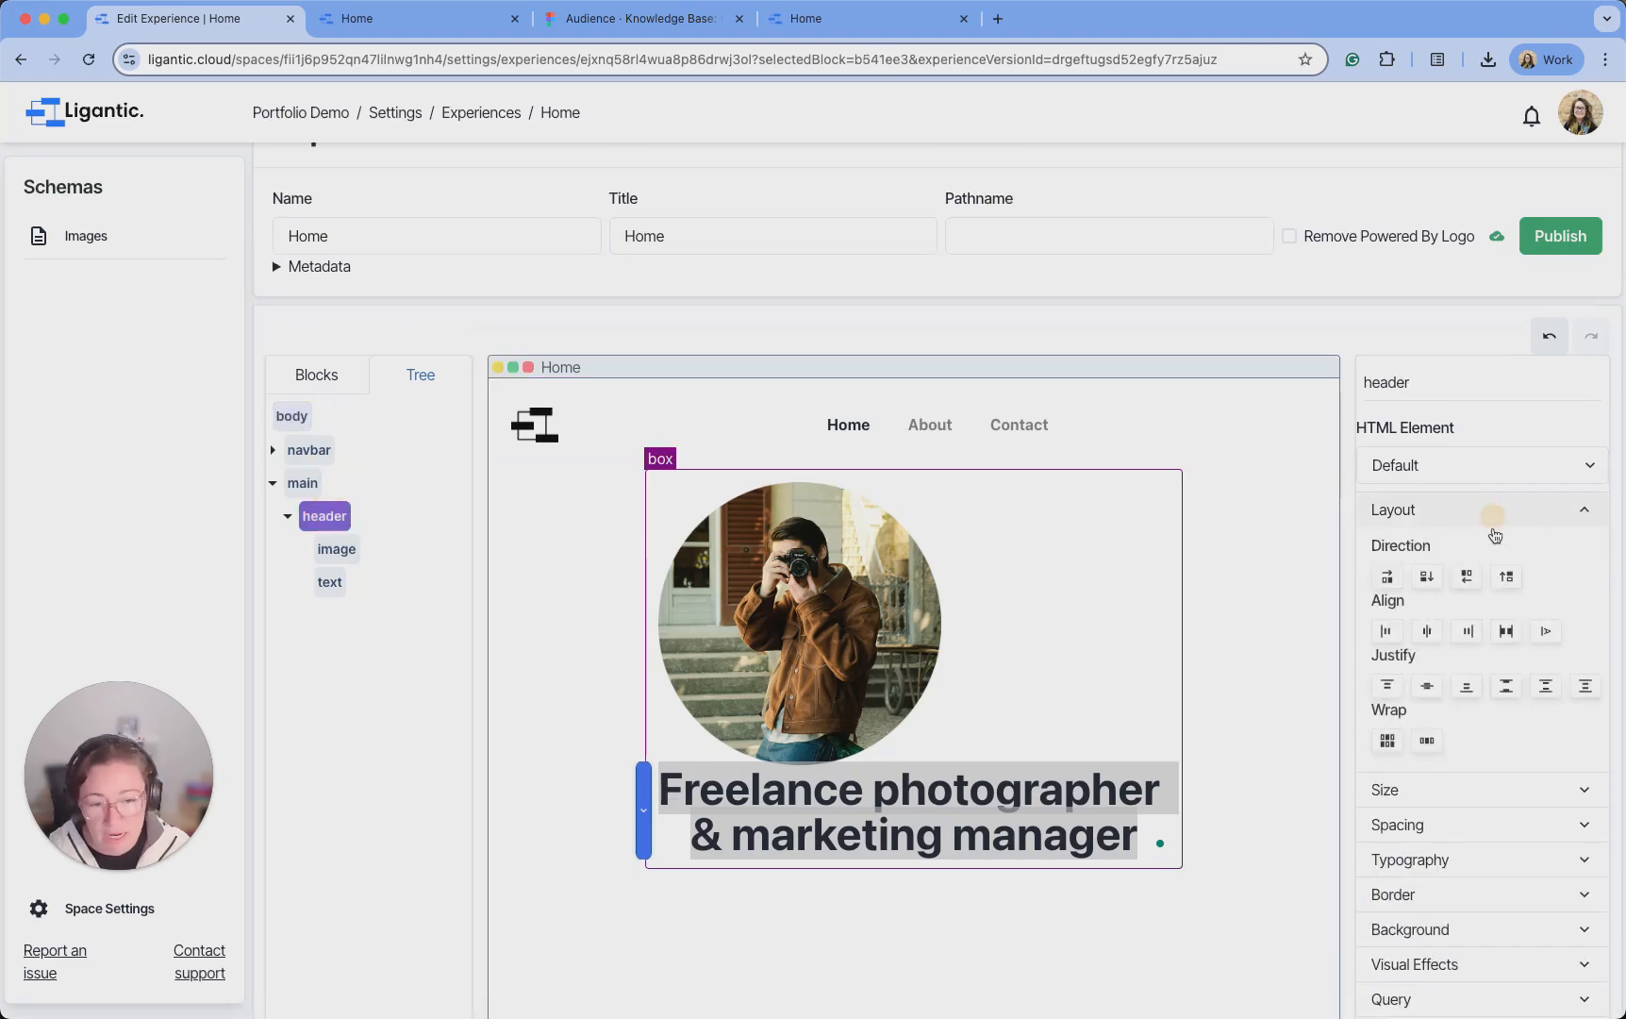
{"action": "left_click", "coordinate": [1427, 631]}
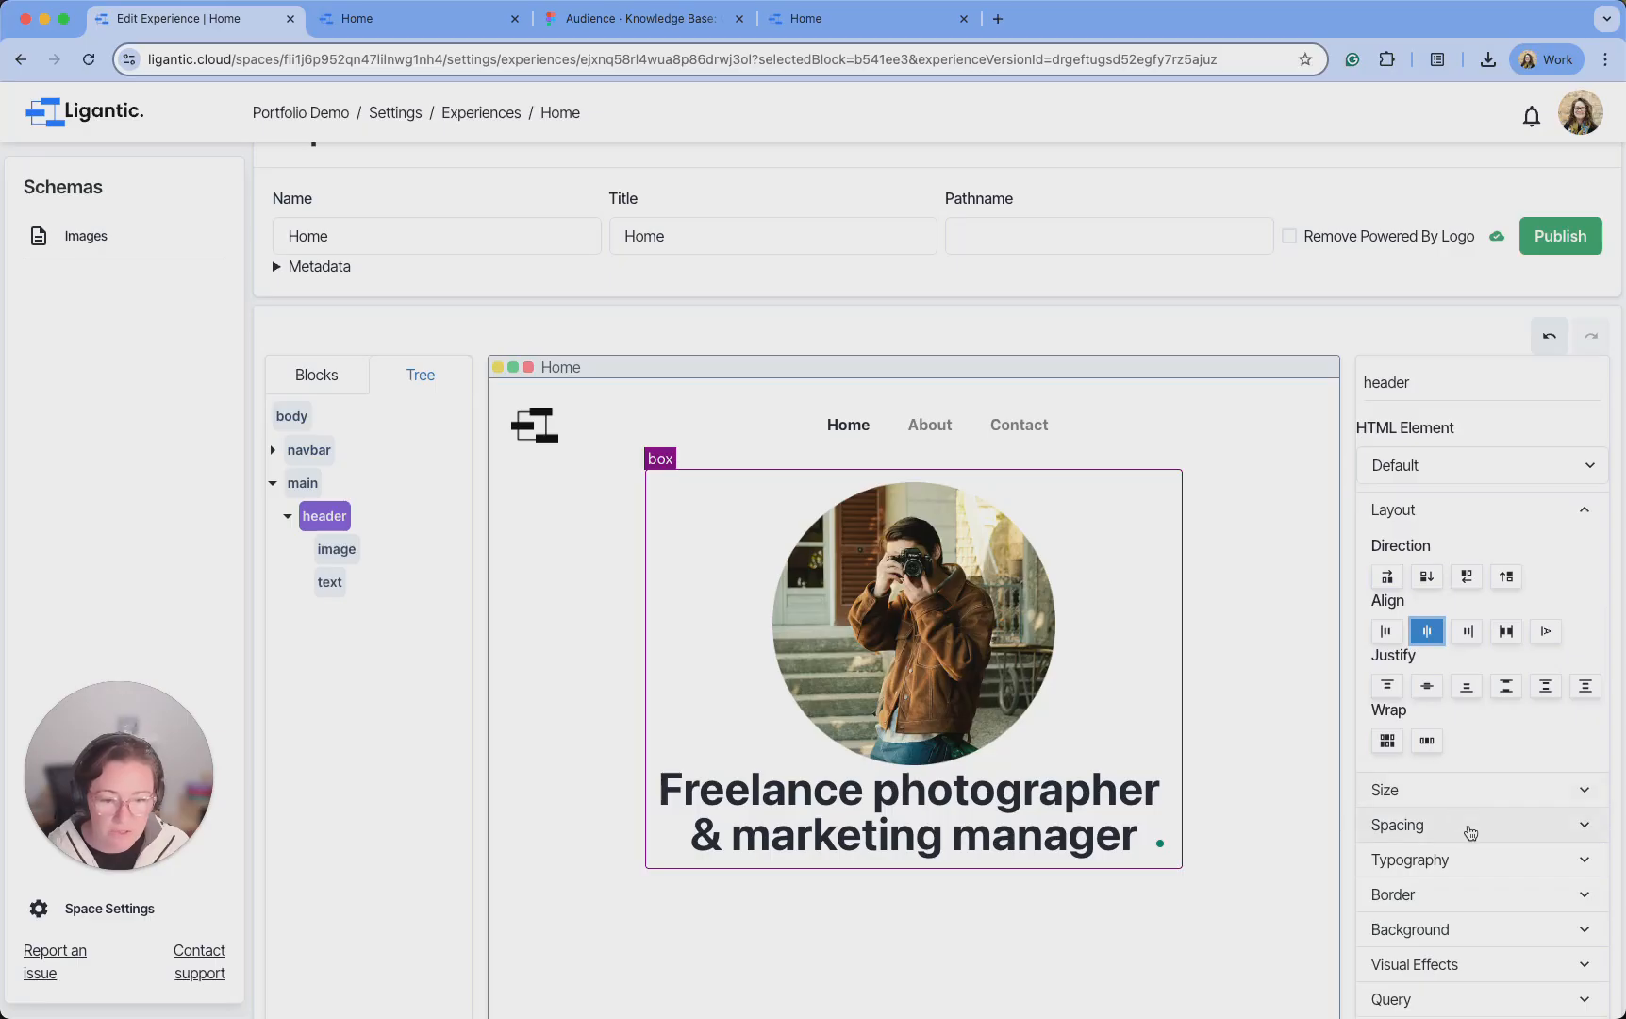
{"action": "left_click", "coordinate": [1554, 519]}
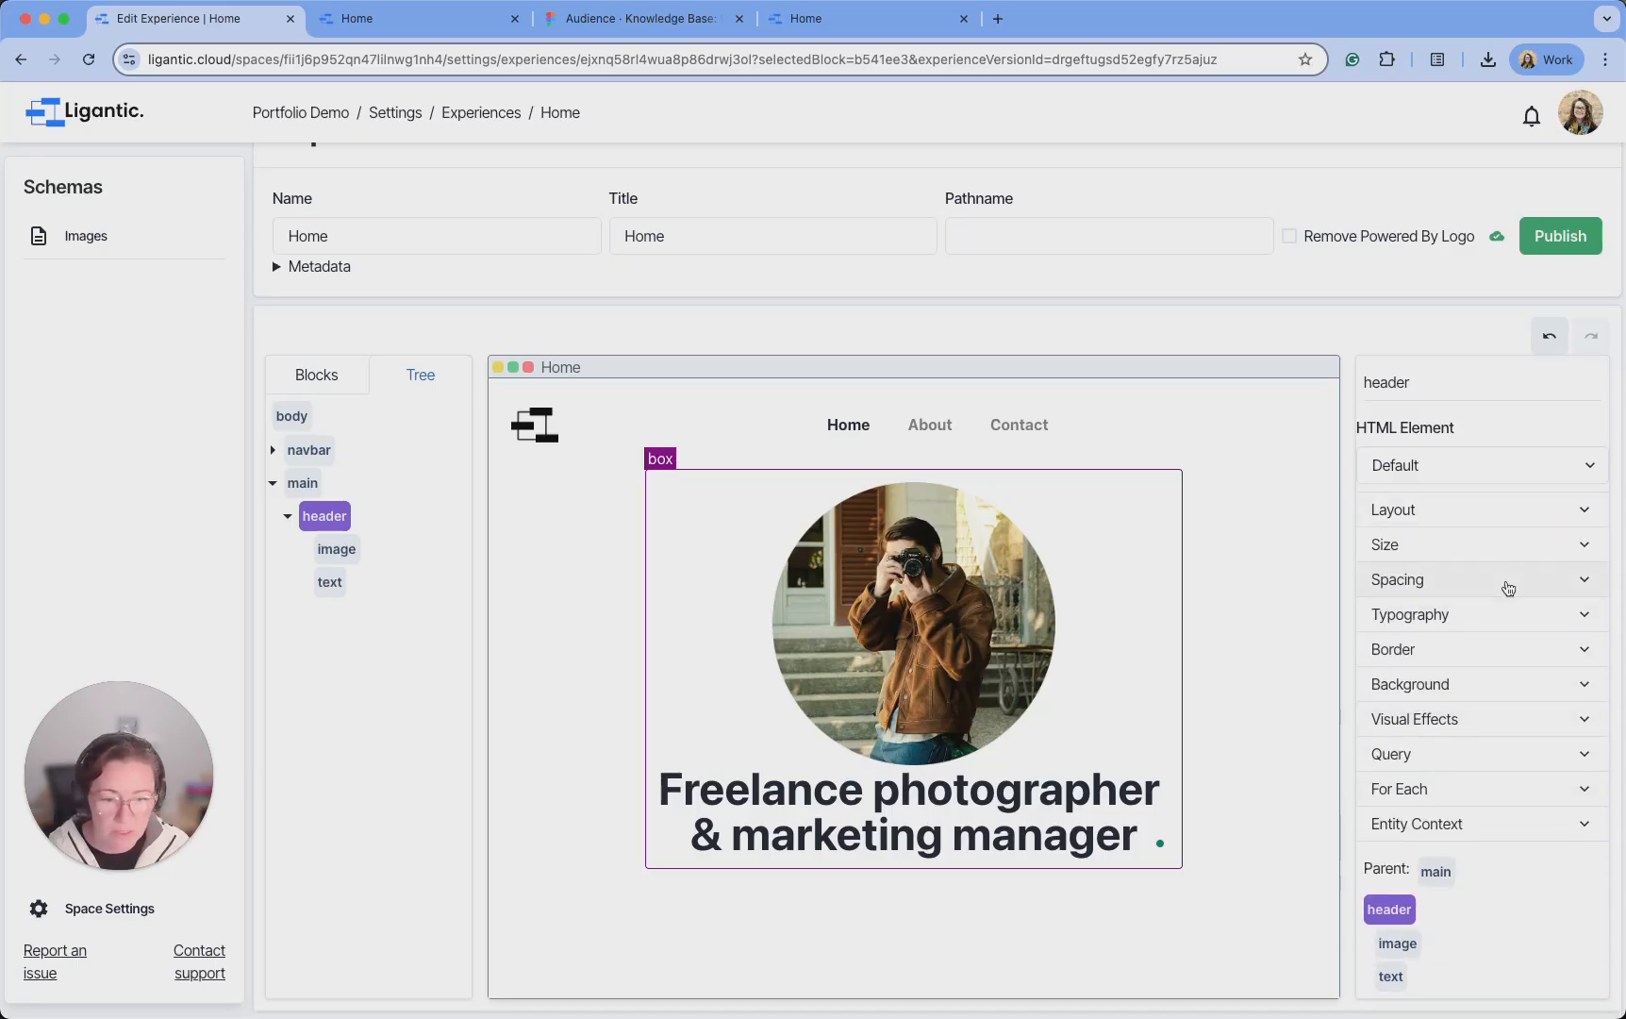
Set the gap between the header box's image and text to 5
{"action": "left_click", "coordinate": [1509, 588]}
{"action": "left_click", "coordinate": [1462, 653]}
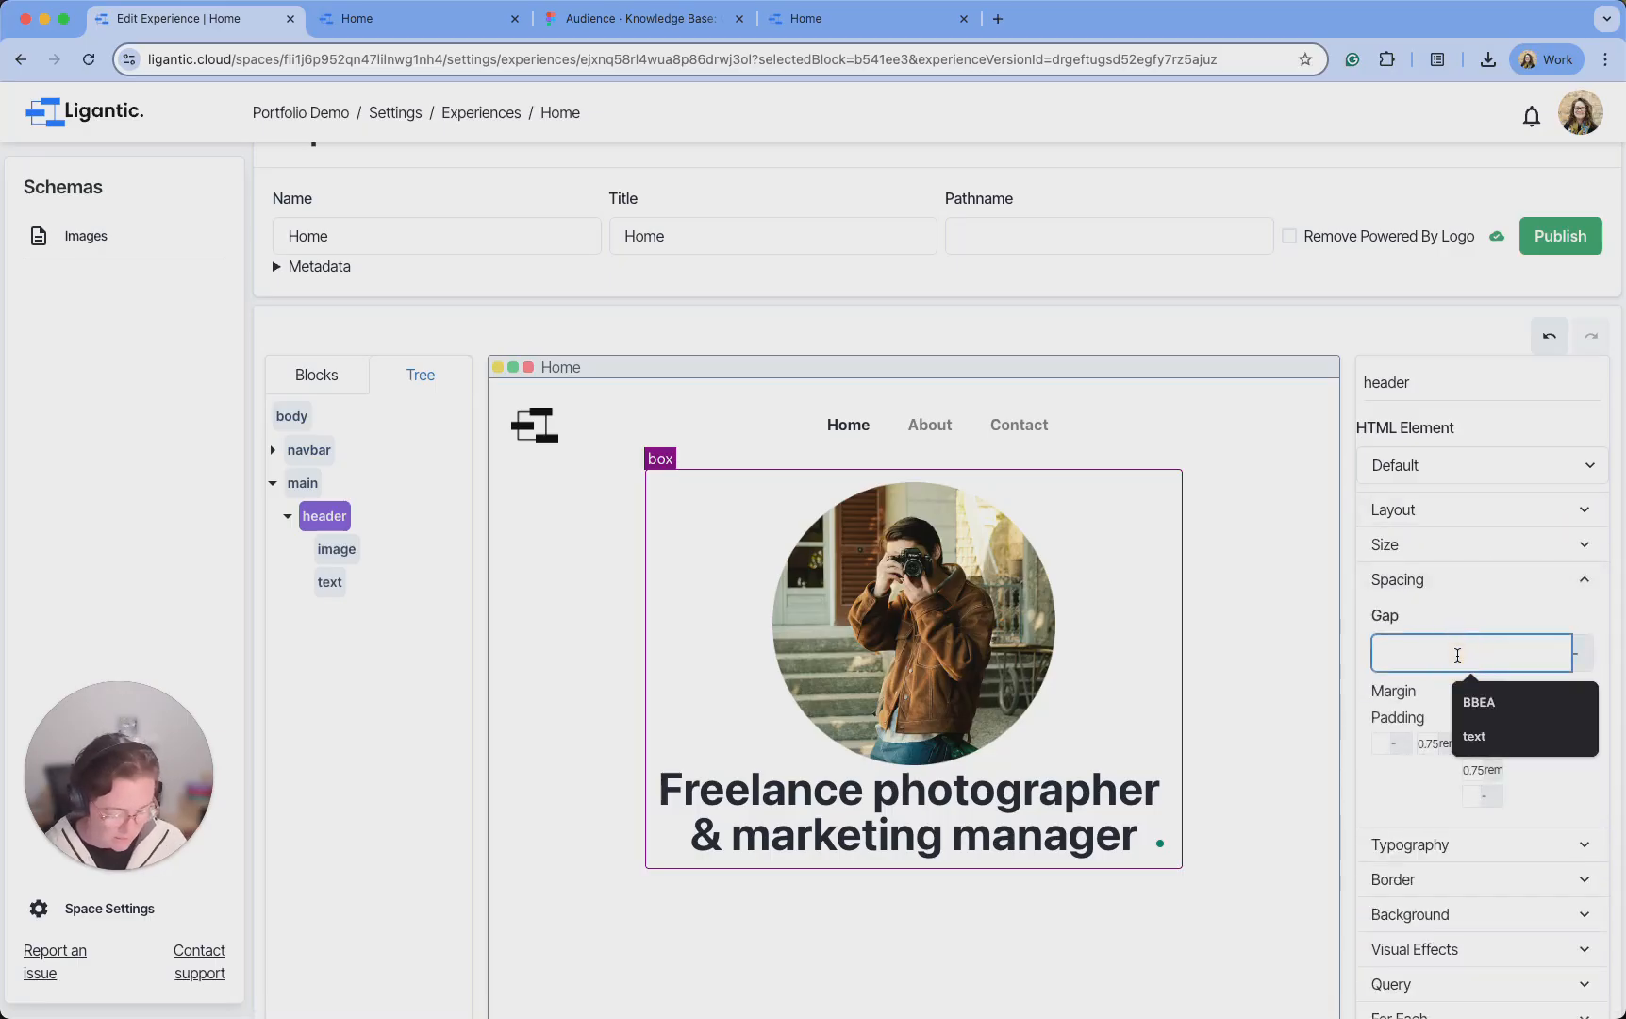
{"action": "type", "text": "5"}
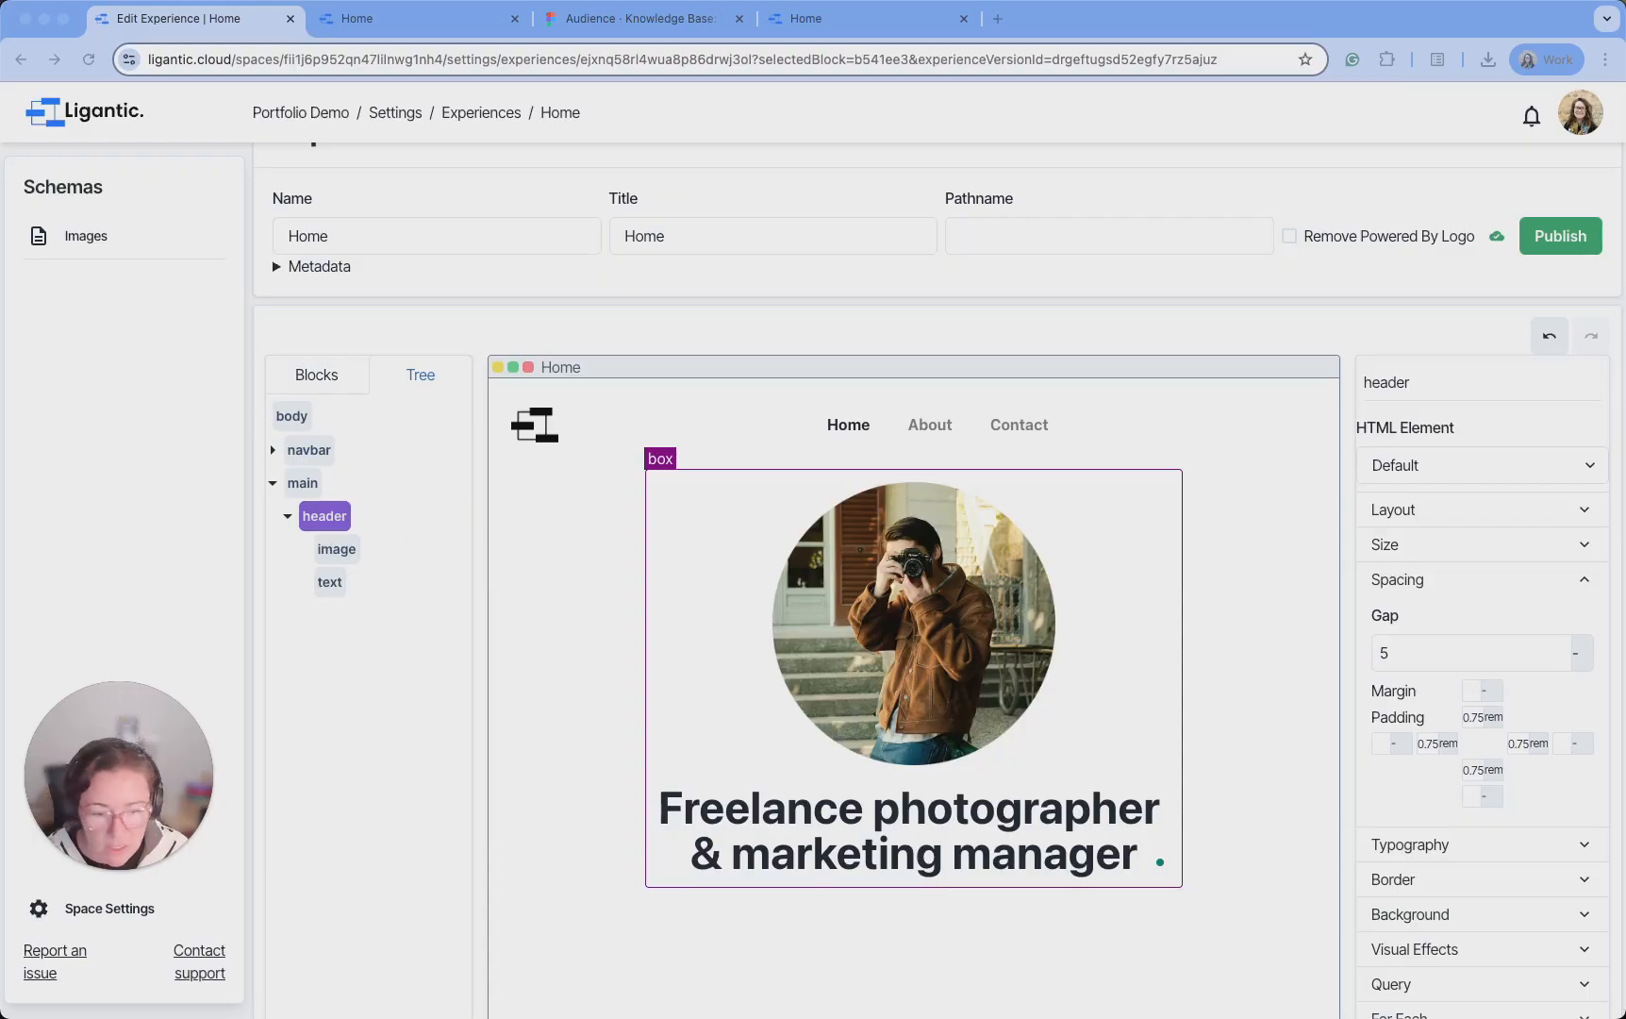
Set the header box's top margin to 5 rem
{"action": "left_click", "coordinate": [1479, 692]}
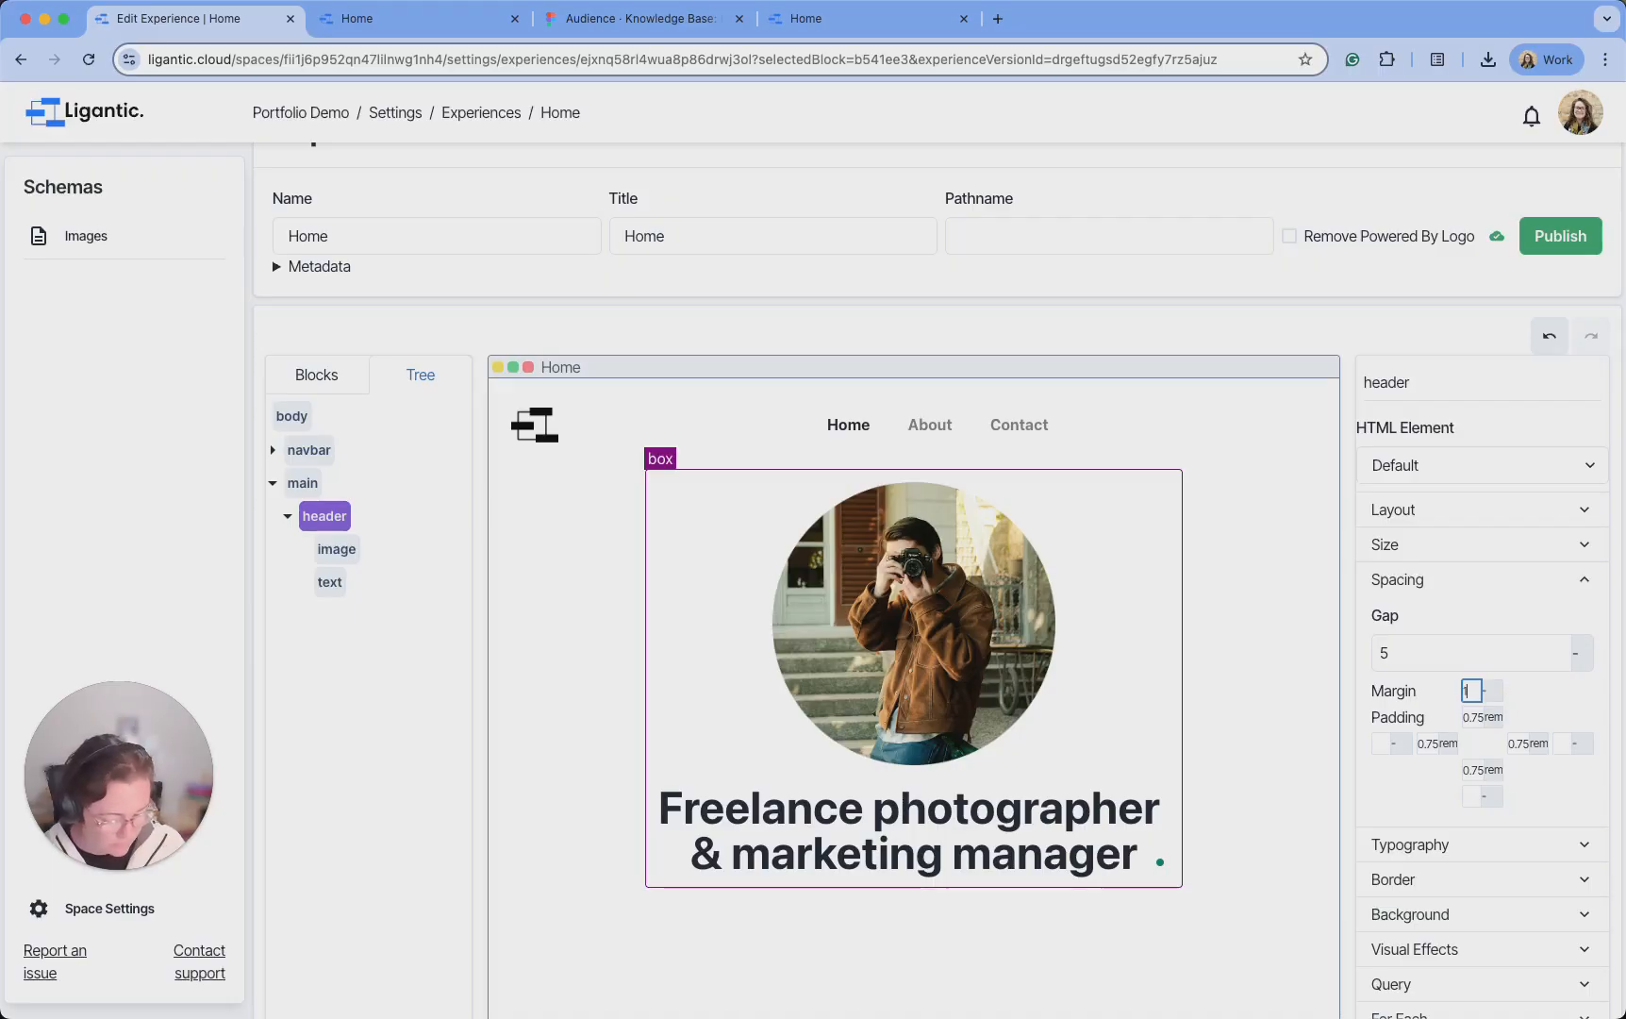
{"action": "type", "text": "14"}
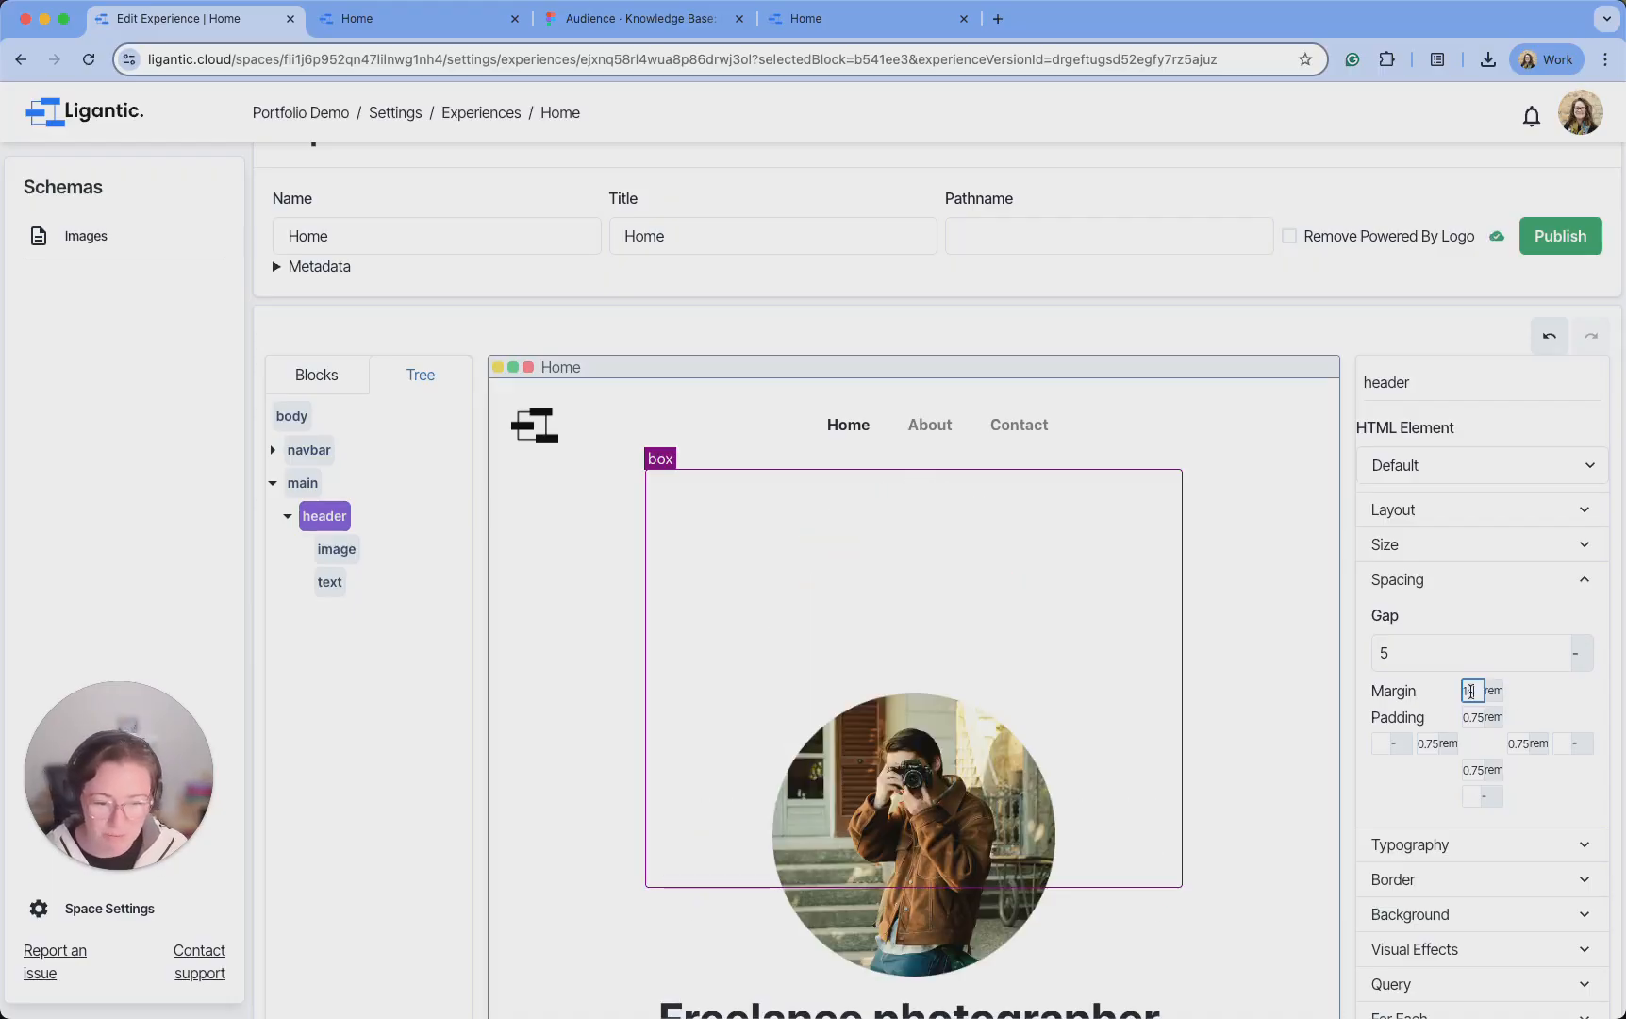
{"action": "key", "text": "BackSpace"}
{"action": "key", "text": "BackSpace"}
{"action": "type", "text": "7"}
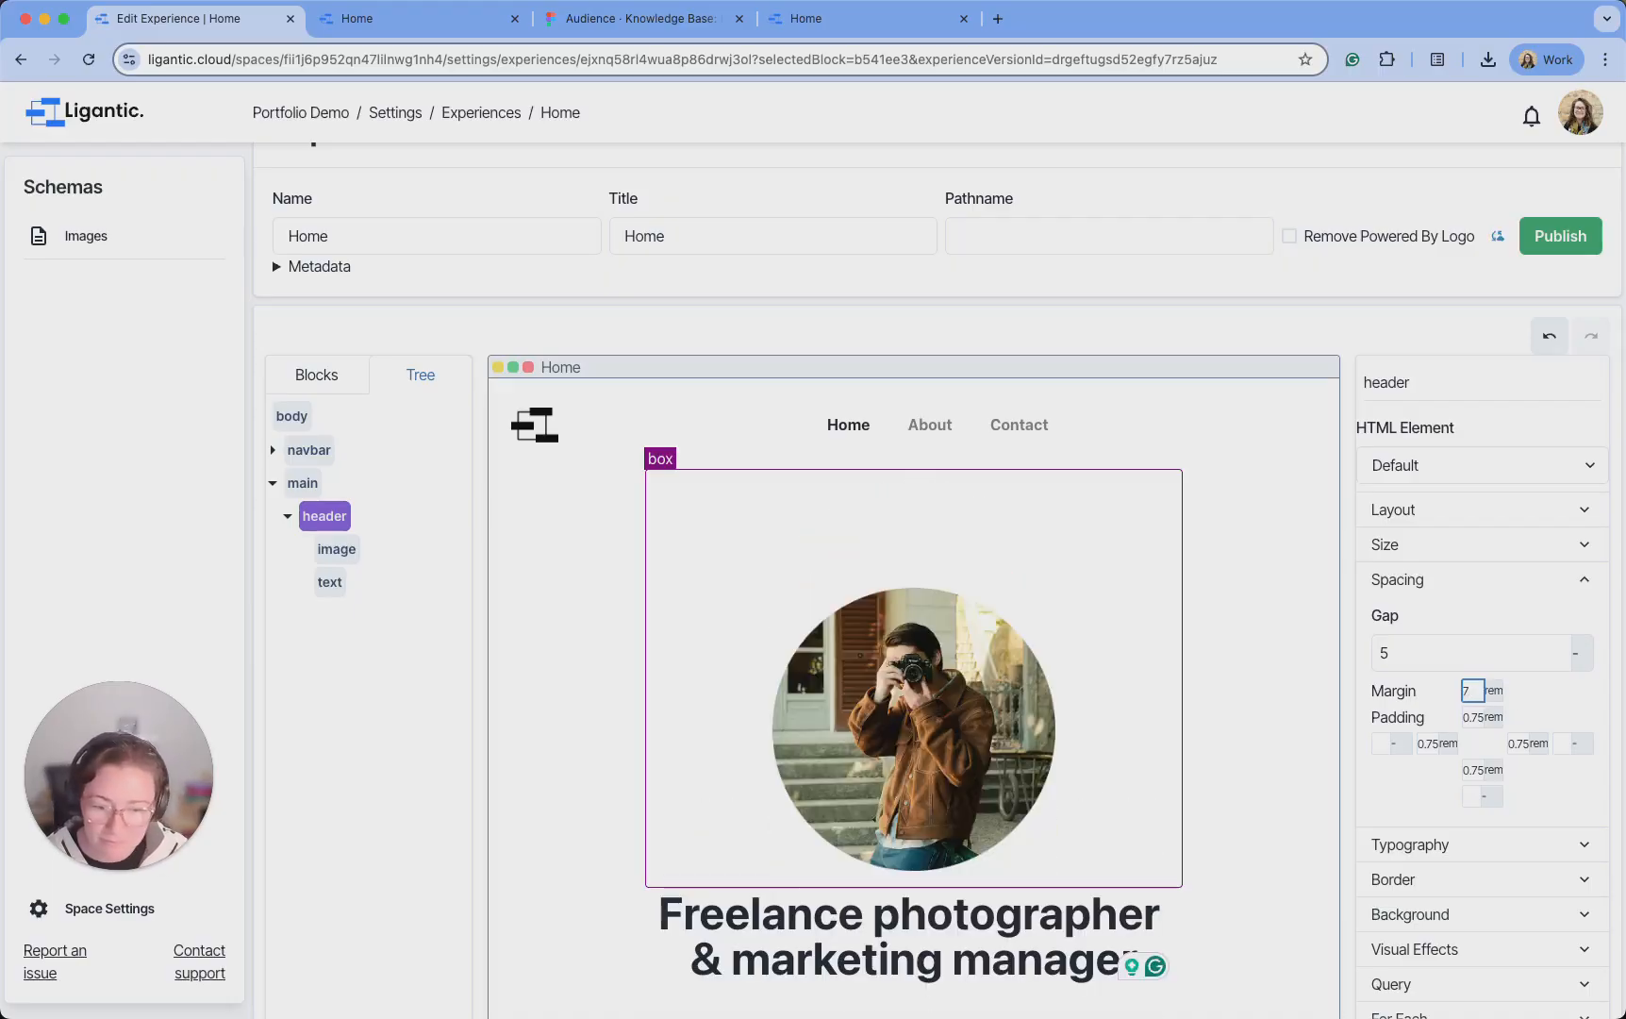
{"action": "key", "text": "BackSpace"}
{"action": "type", "text": "5"}
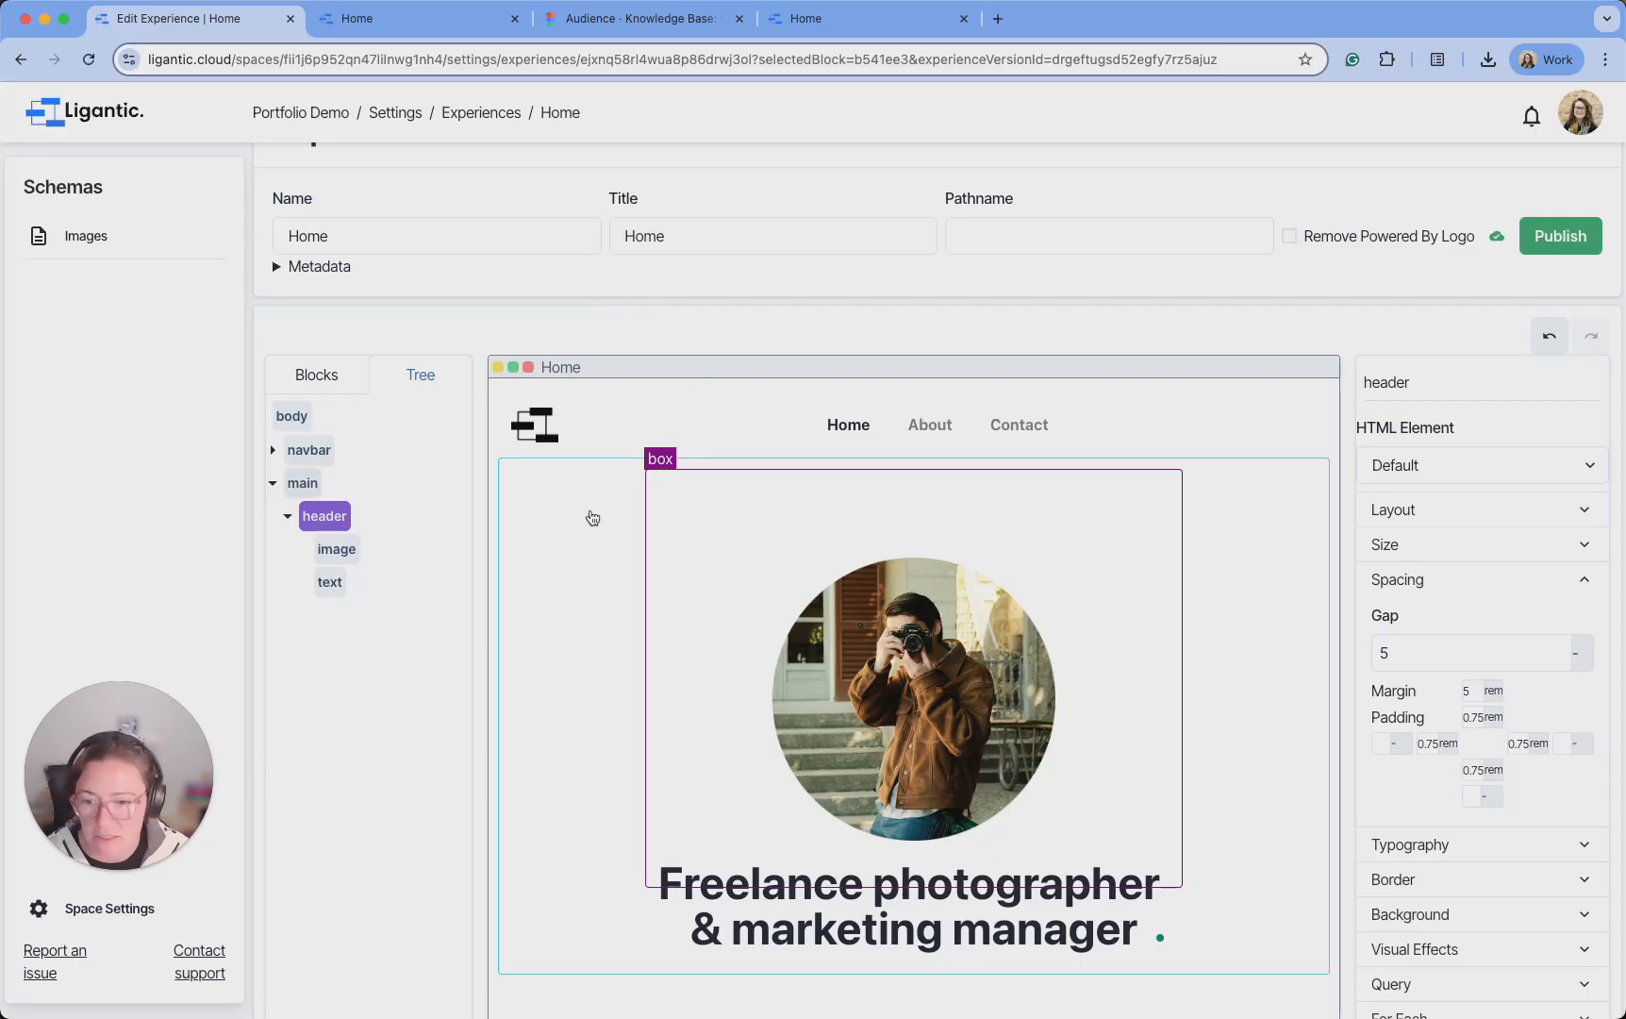
{"action": "left_click", "coordinate": [292, 416]}
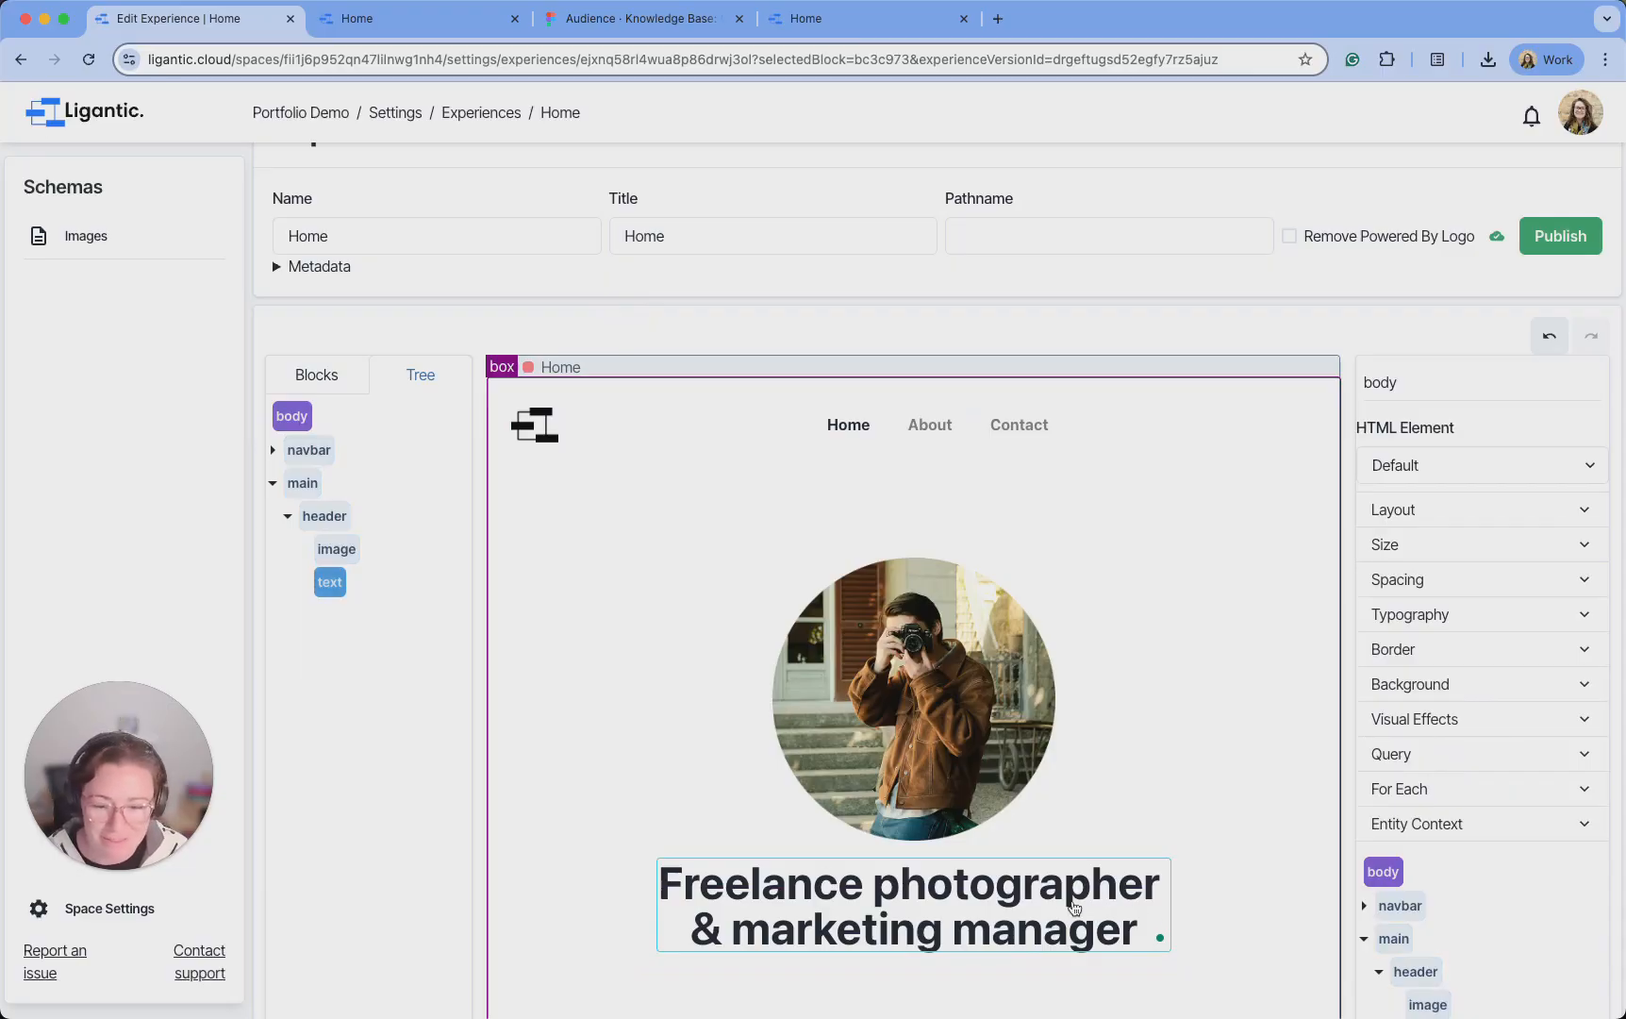
Add a text block to the header and place it below the heading text in the block hierarchy
{"action": "scroll", "coordinate": [969, 866], "scroll_direction": "down", "scroll_amount": 1}
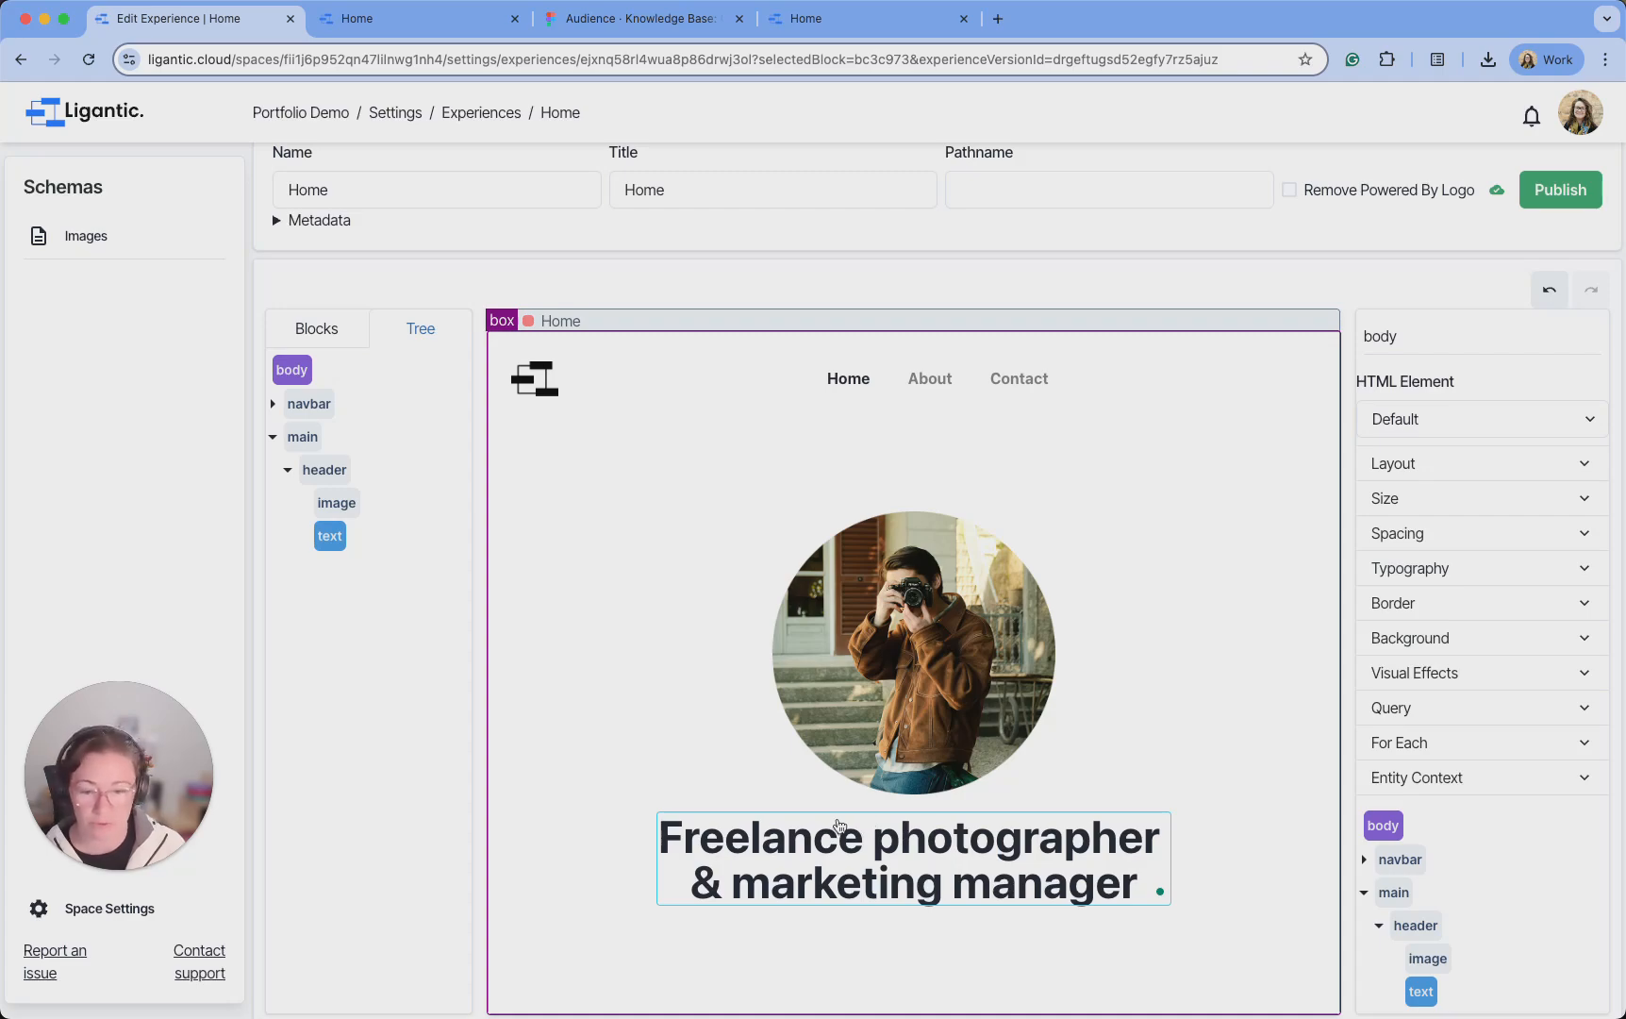
{"action": "scroll", "coordinate": [894, 588], "scroll_direction": "down", "scroll_amount": 1}
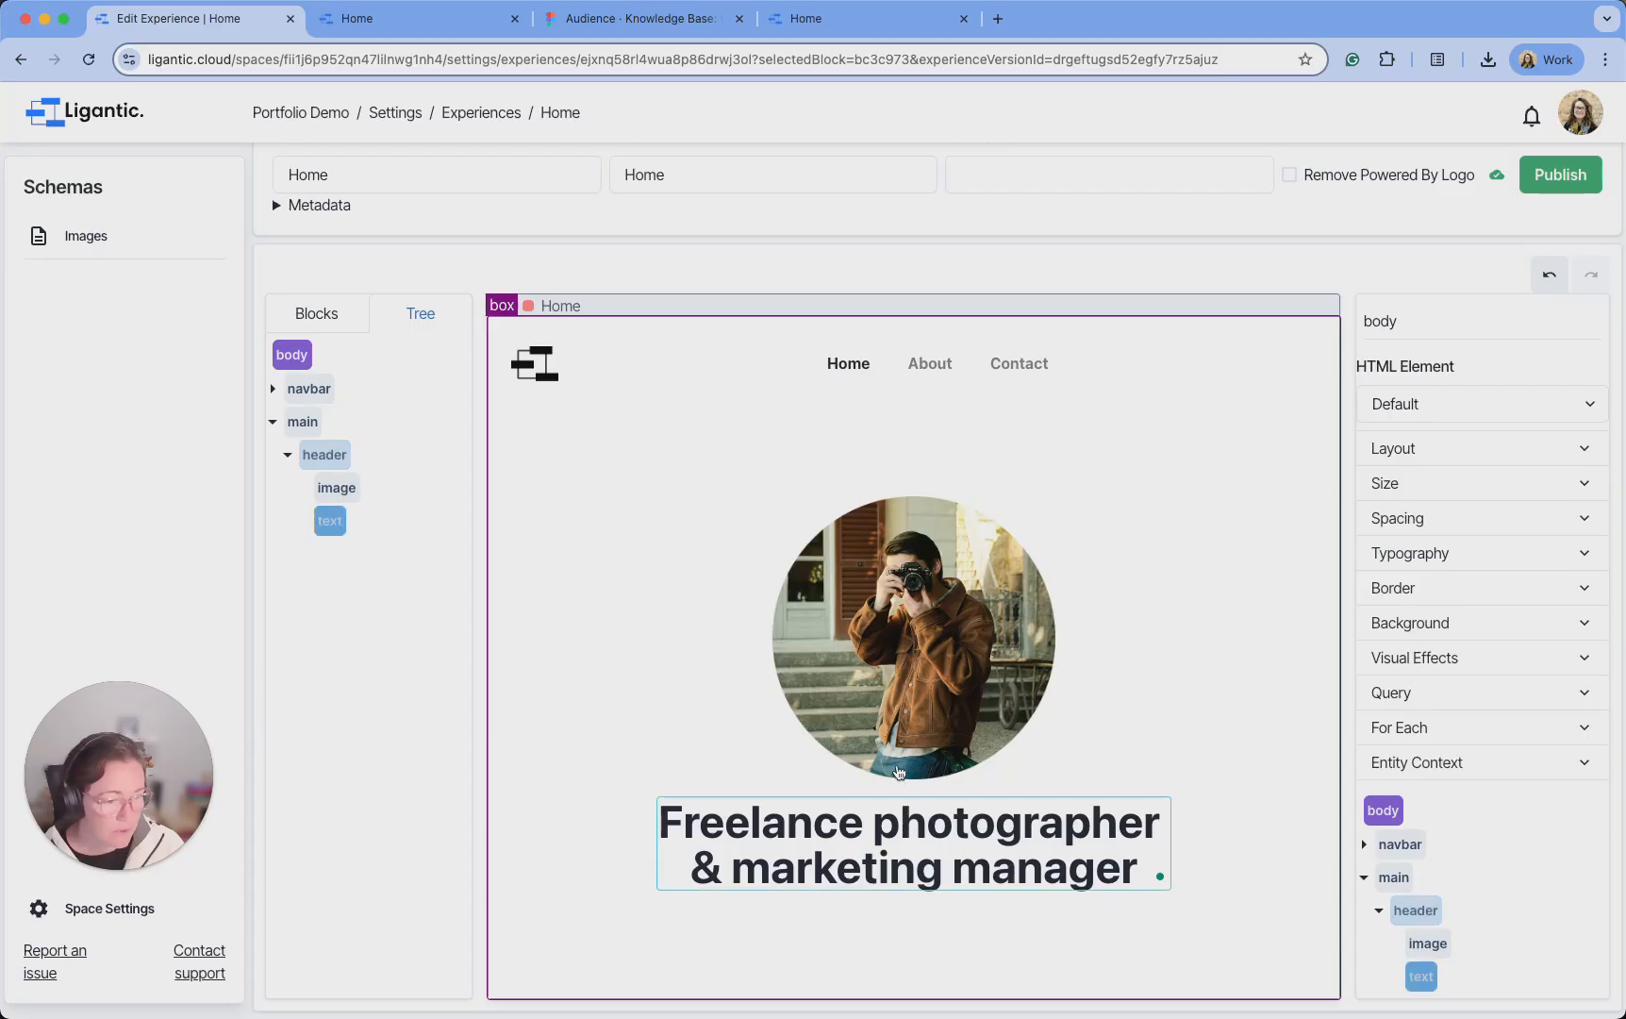
{"action": "left_click", "coordinate": [343, 316]}
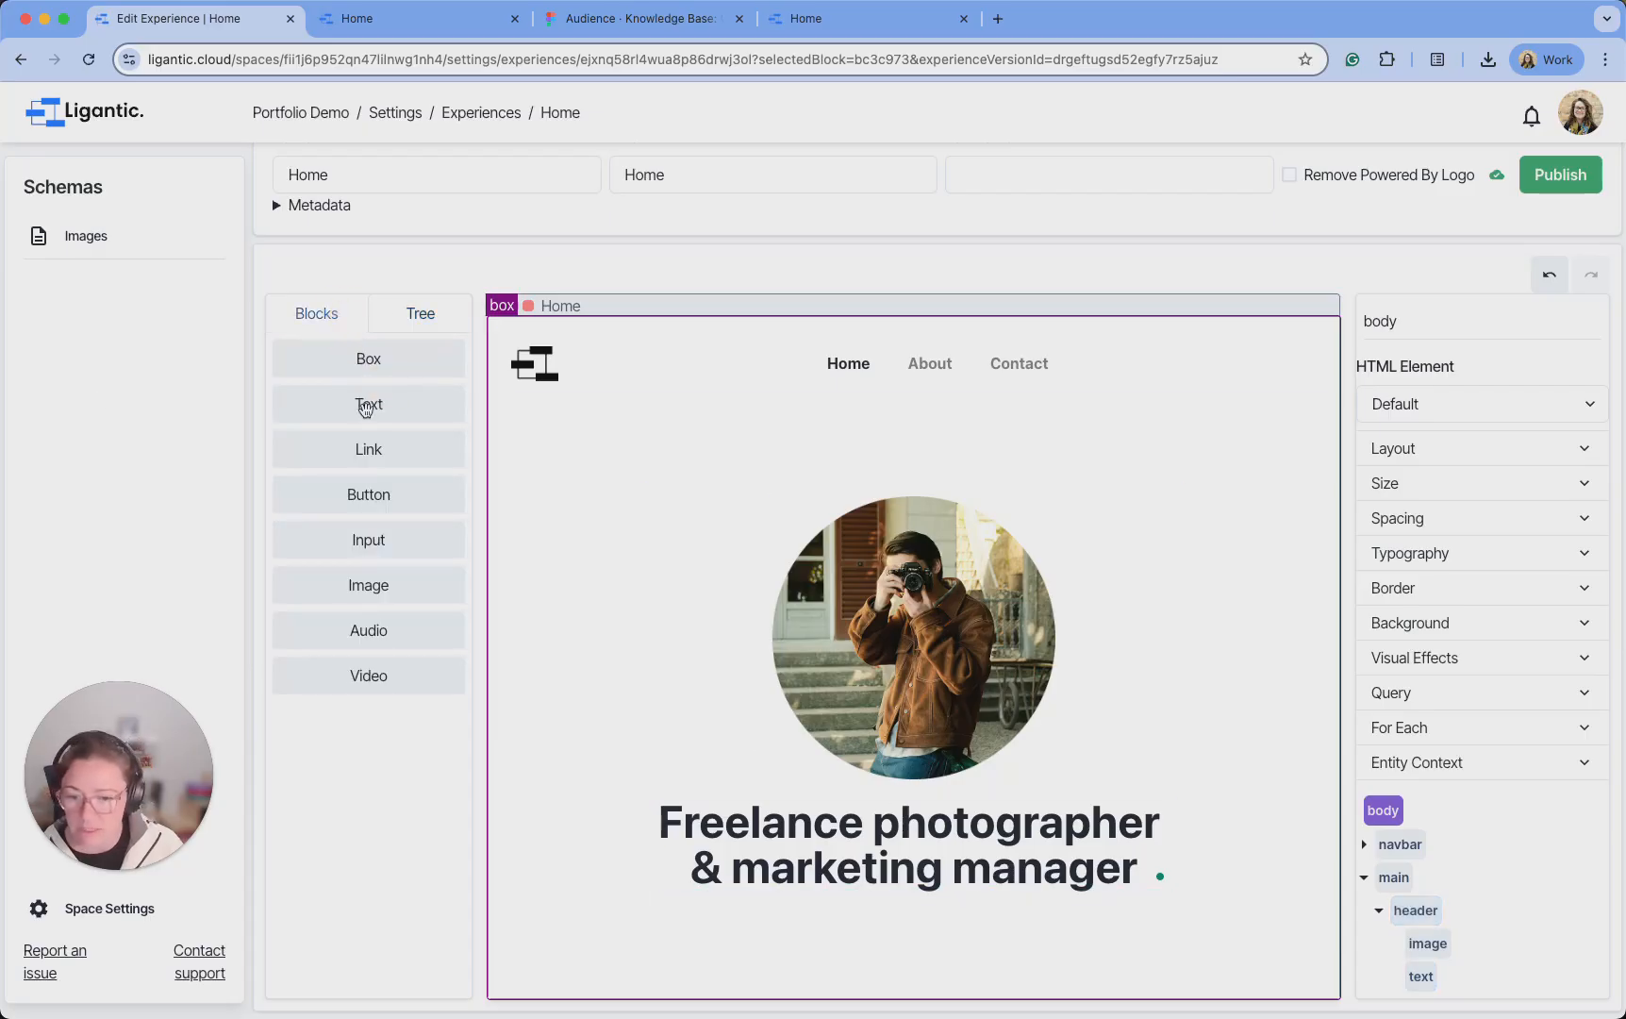
{"action": "left_click_drag", "start_coordinate": [368, 407], "coordinate": [857, 894]}
{"action": "left_click", "coordinate": [430, 349]}
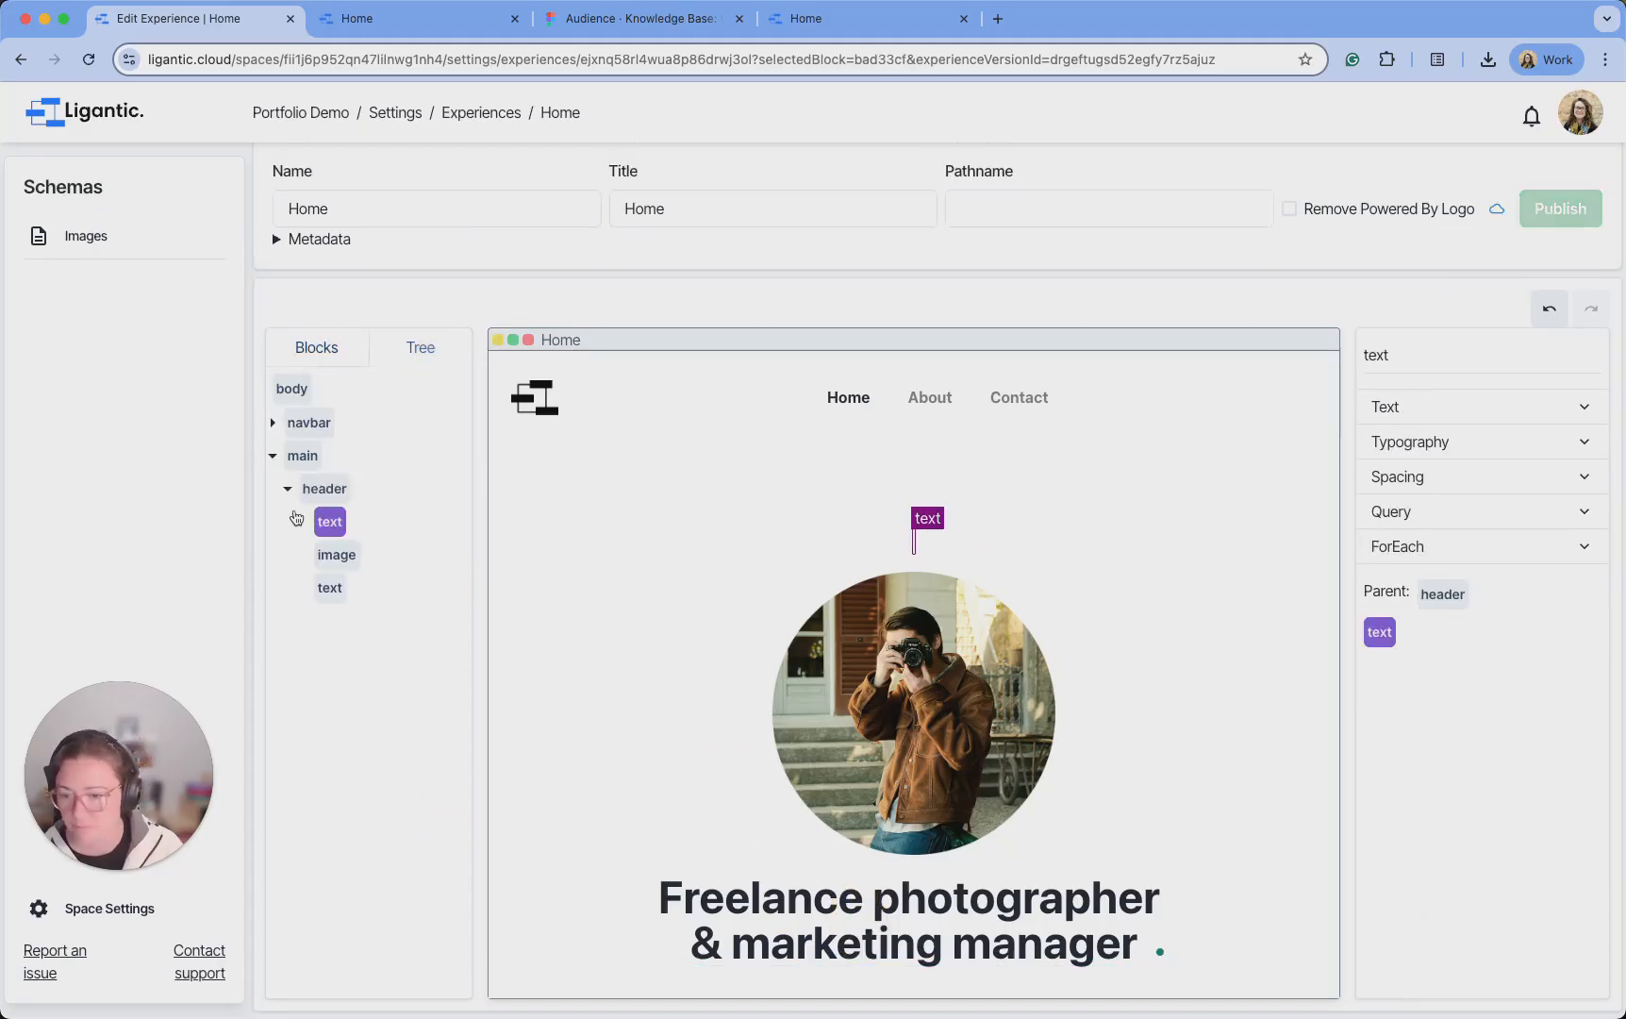
{"action": "left_click_drag", "start_coordinate": [333, 526], "coordinate": [340, 591]}
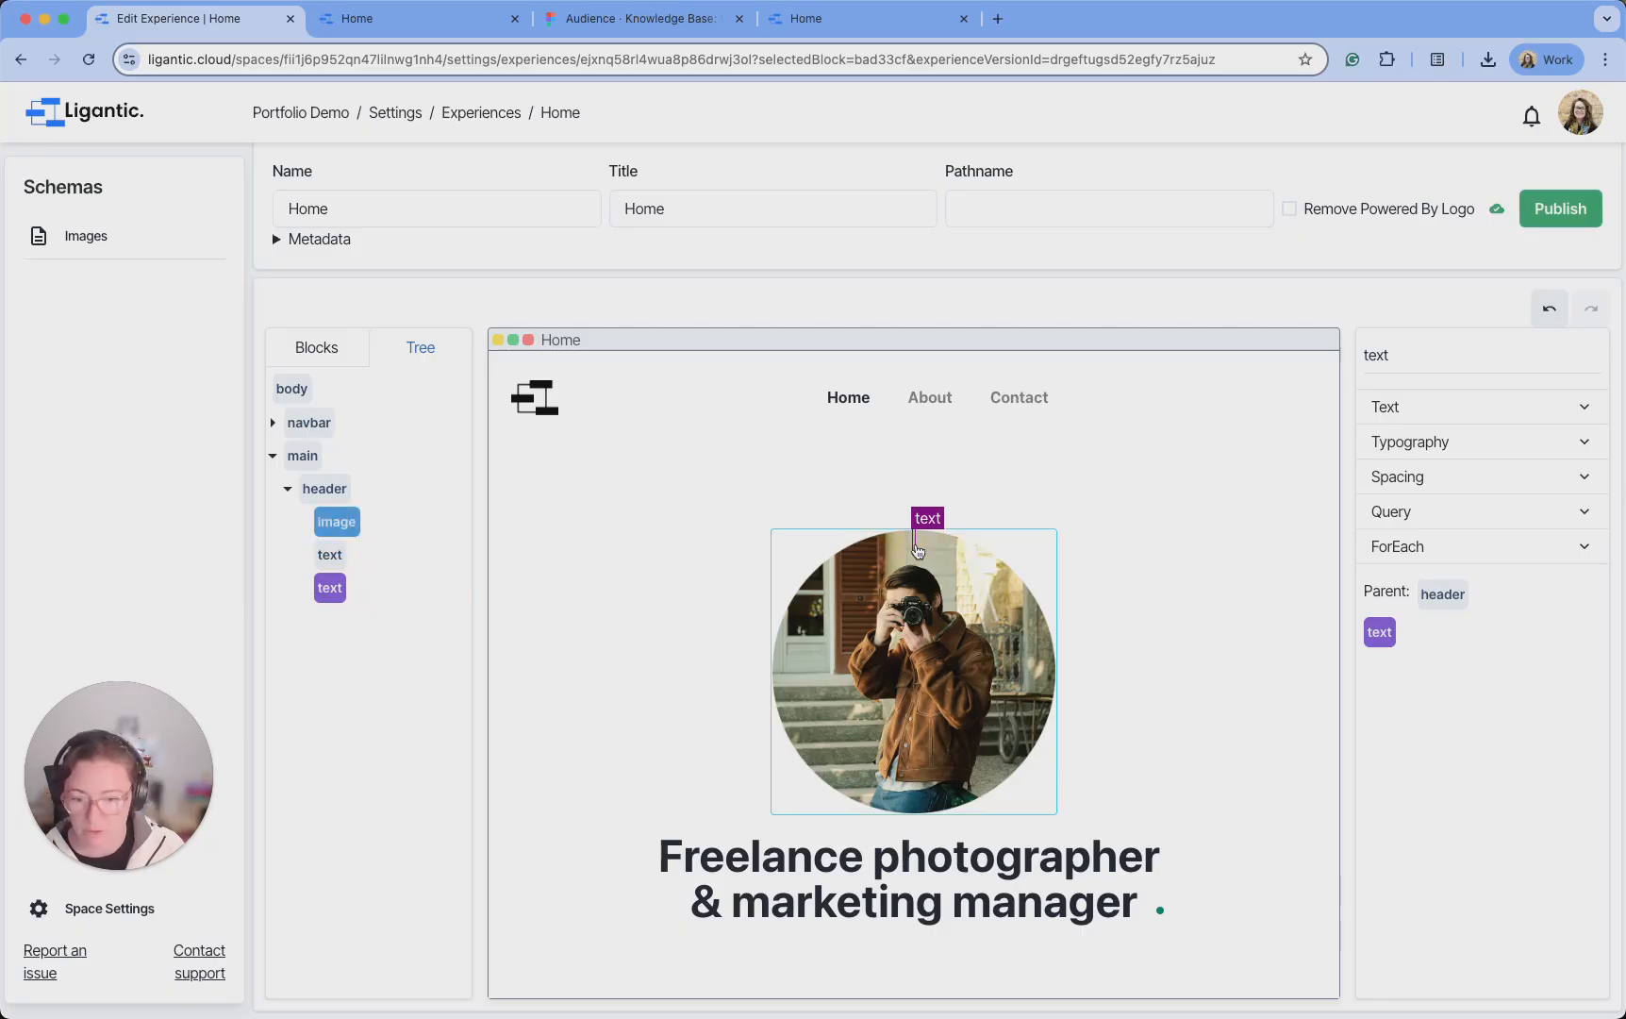
Fill the new text block with the photographer's introduction line and the paragraph beginning "Through my lens, I aim to capture the raw beauty"
{"action": "left_click", "coordinate": [917, 552]}
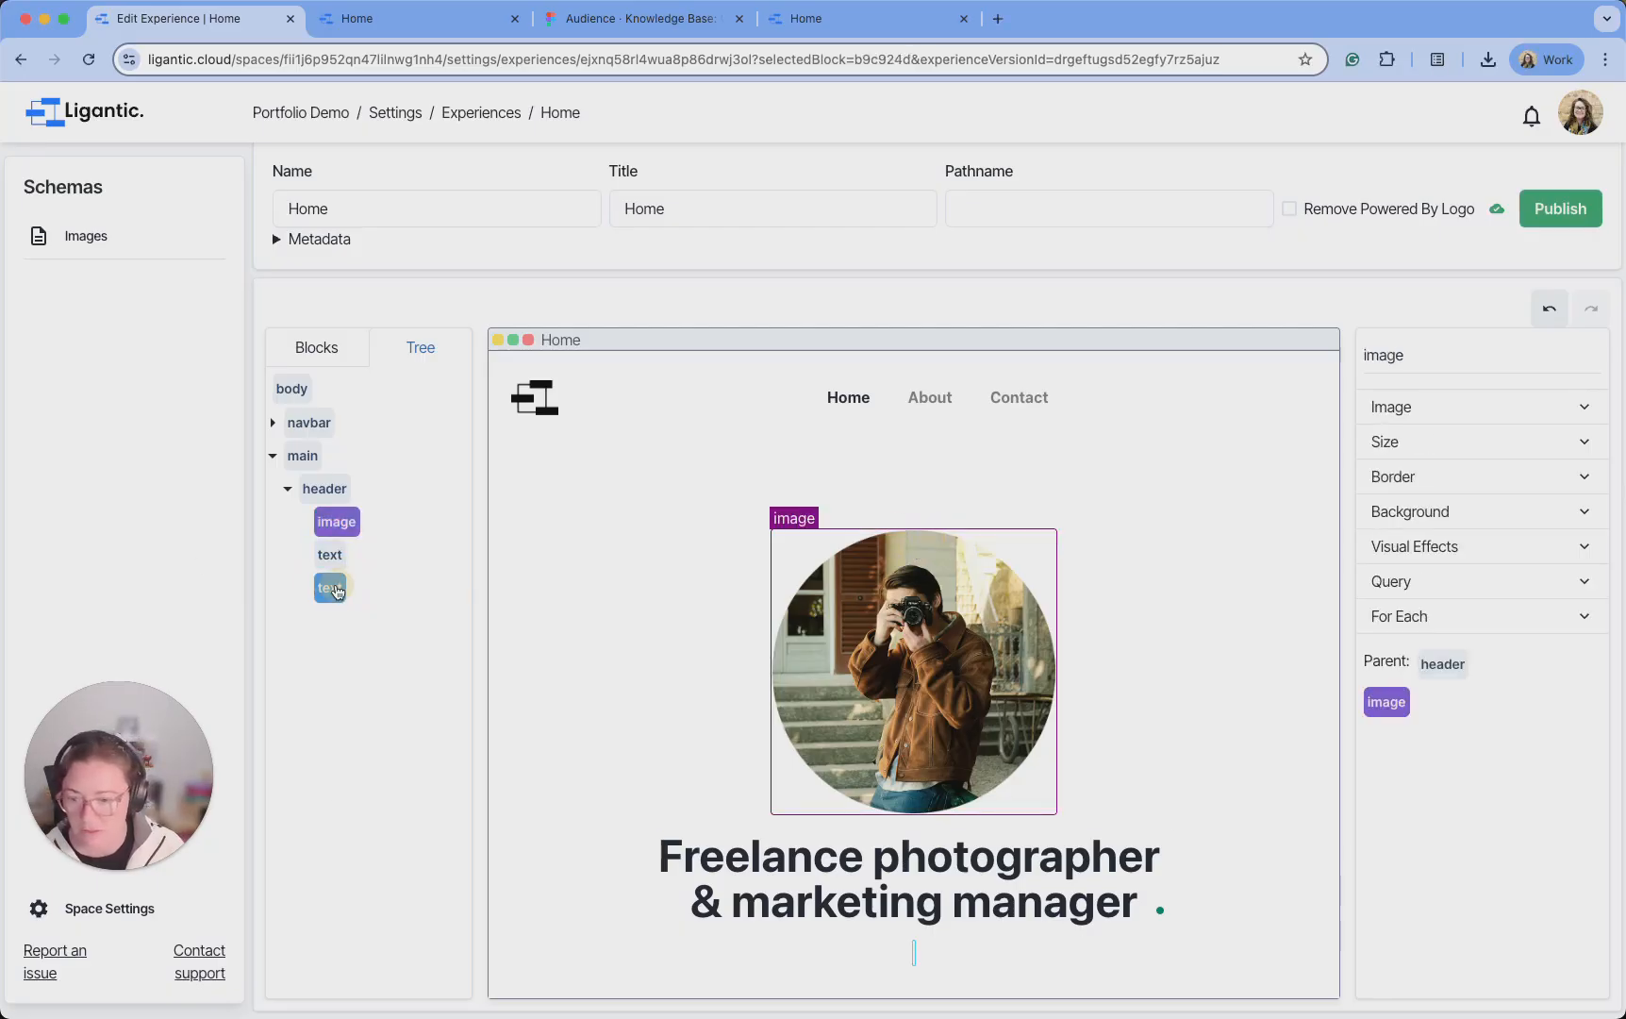
{"action": "left_click", "coordinate": [329, 587]}
{"action": "left_click", "coordinate": [917, 961]}
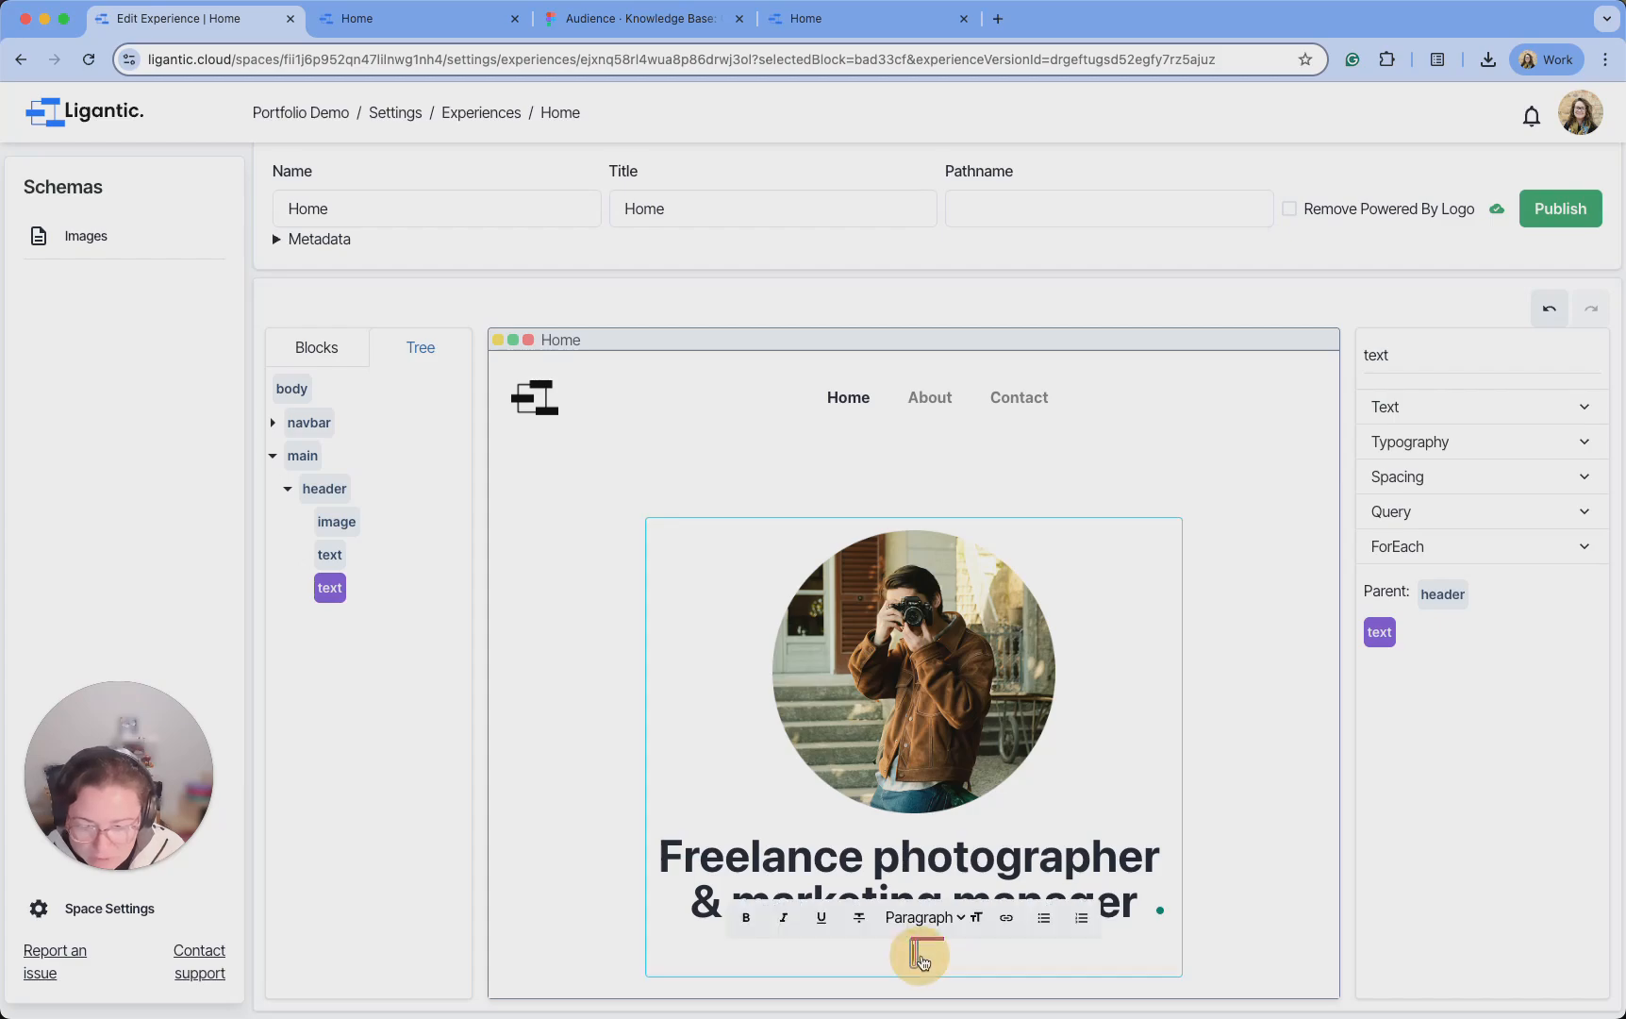
{"action": "type", "text": "Hi! I'm Thomas, a passionate photographer from Australia.   Through my lens, I aim to capture the raw beauty of everyday moments, the vibrant energy of events, and the intricate details of nature."}
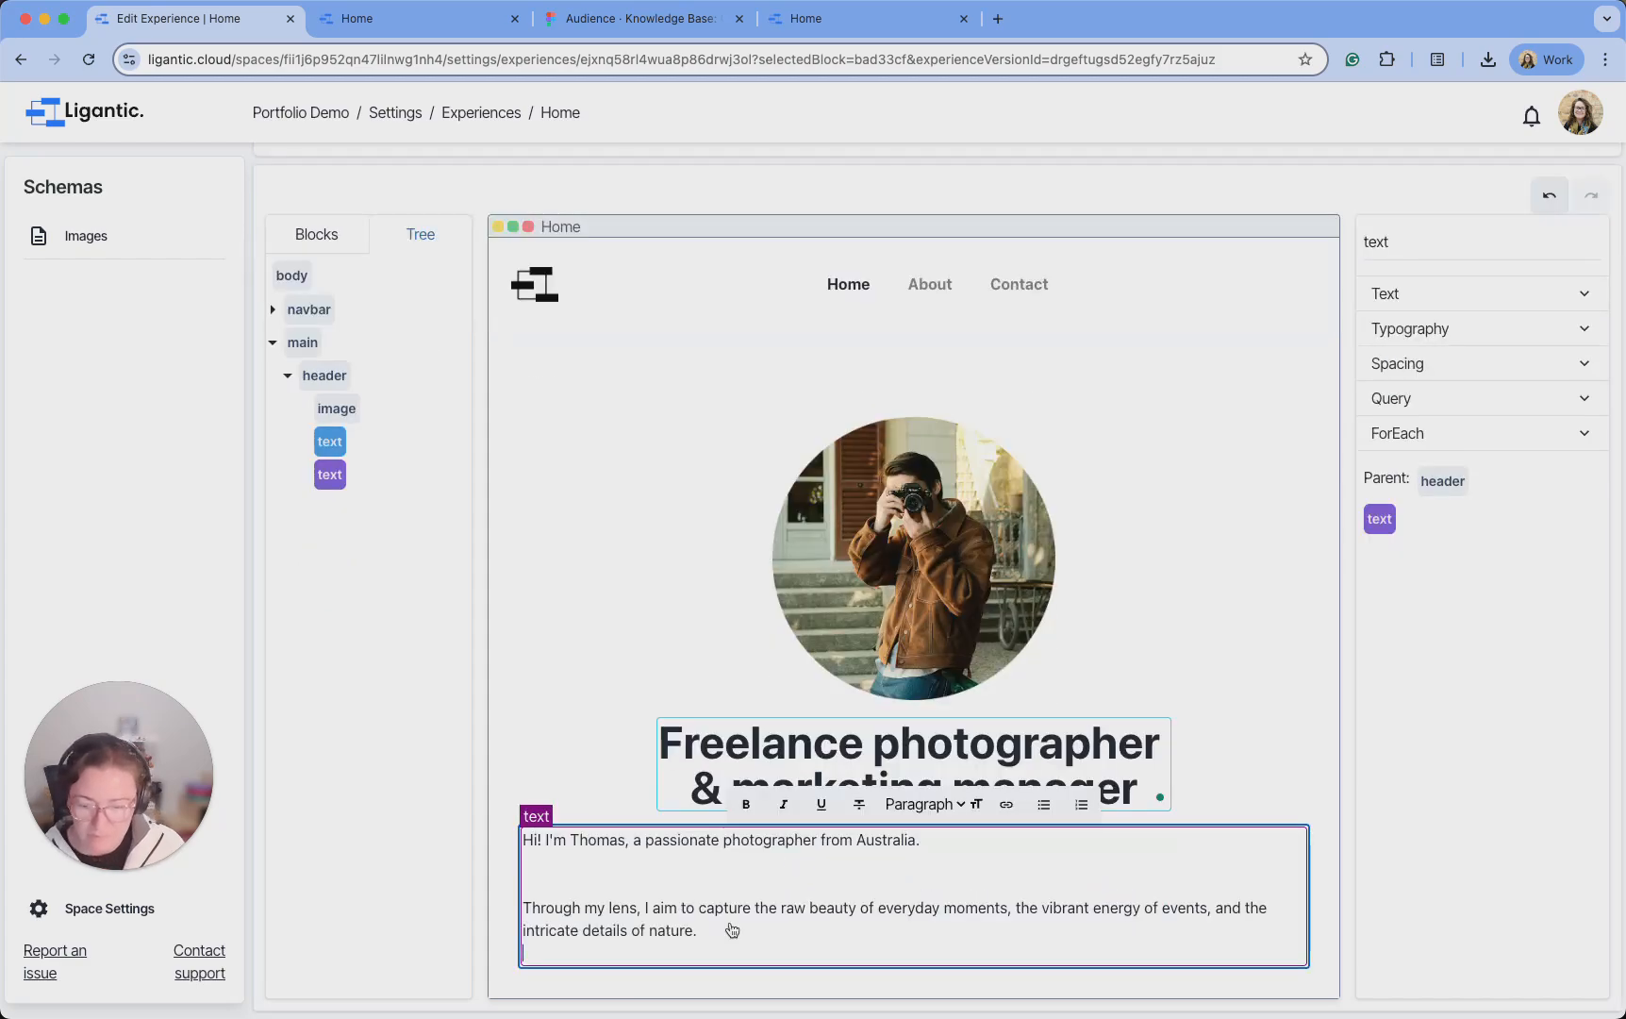
{"action": "key", "text": "BackSpace"}
{"action": "left_click", "coordinate": [1452, 859]}
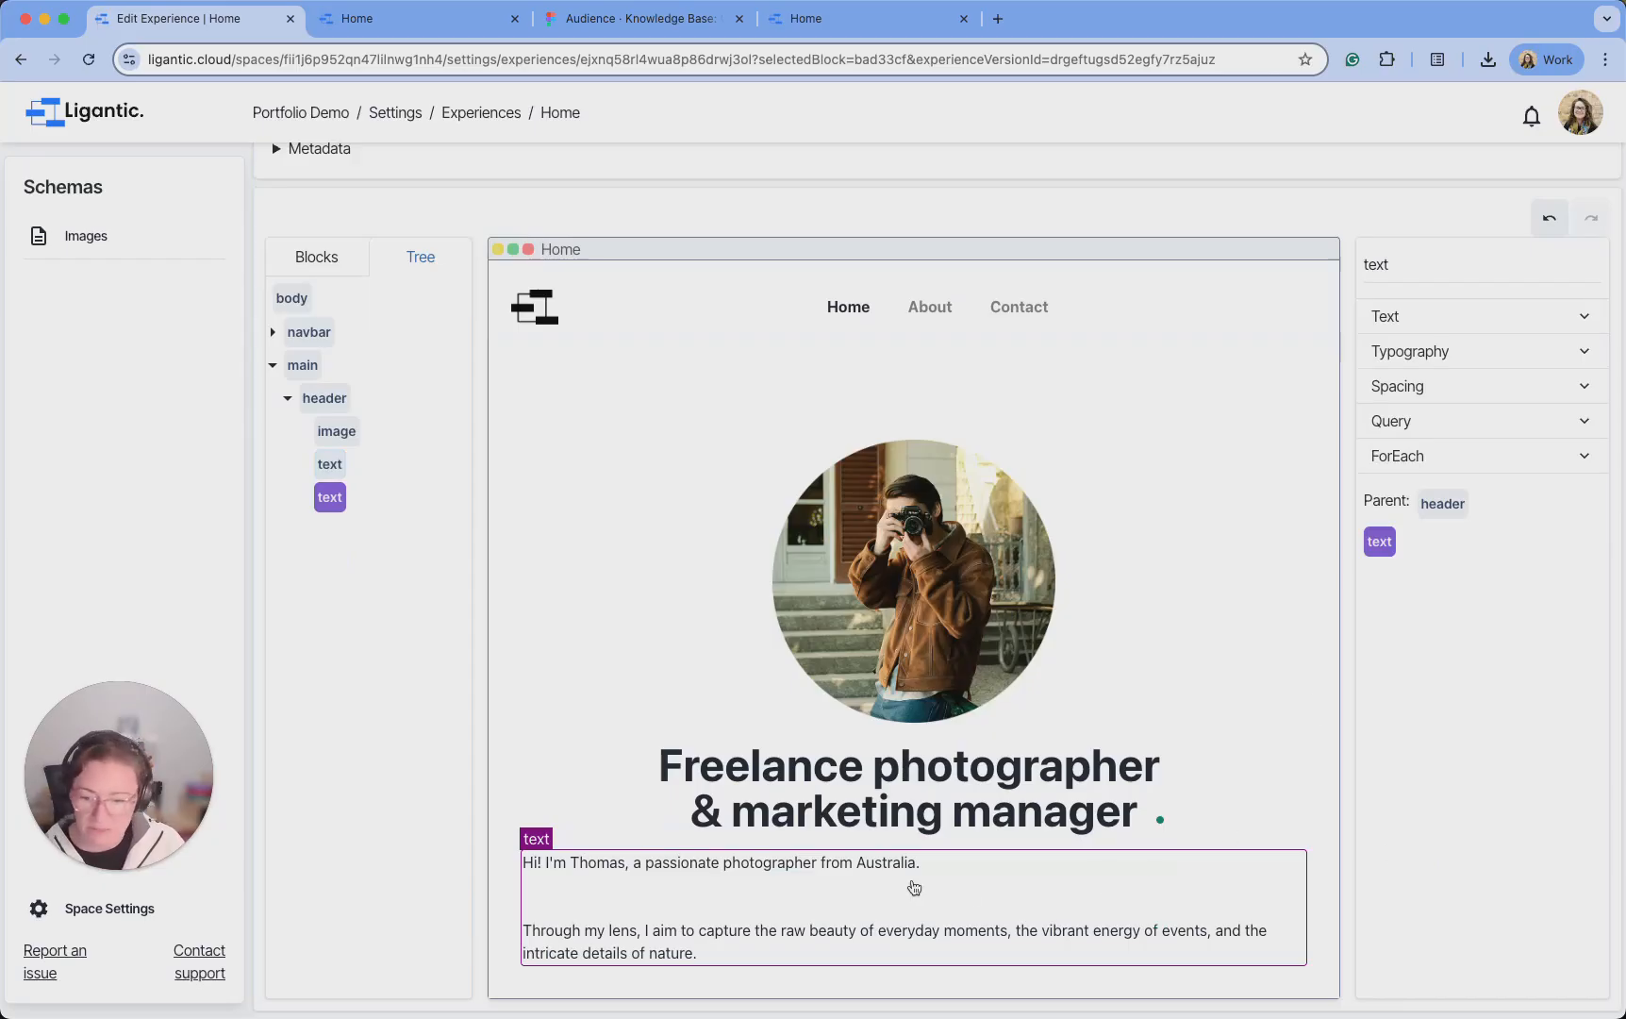
Remove the extra empty line between the two introduction paragraphs
{"action": "left_click", "coordinate": [923, 887]}
{"action": "scroll", "coordinate": [865, 908], "scroll_direction": "up", "scroll_amount": 1}
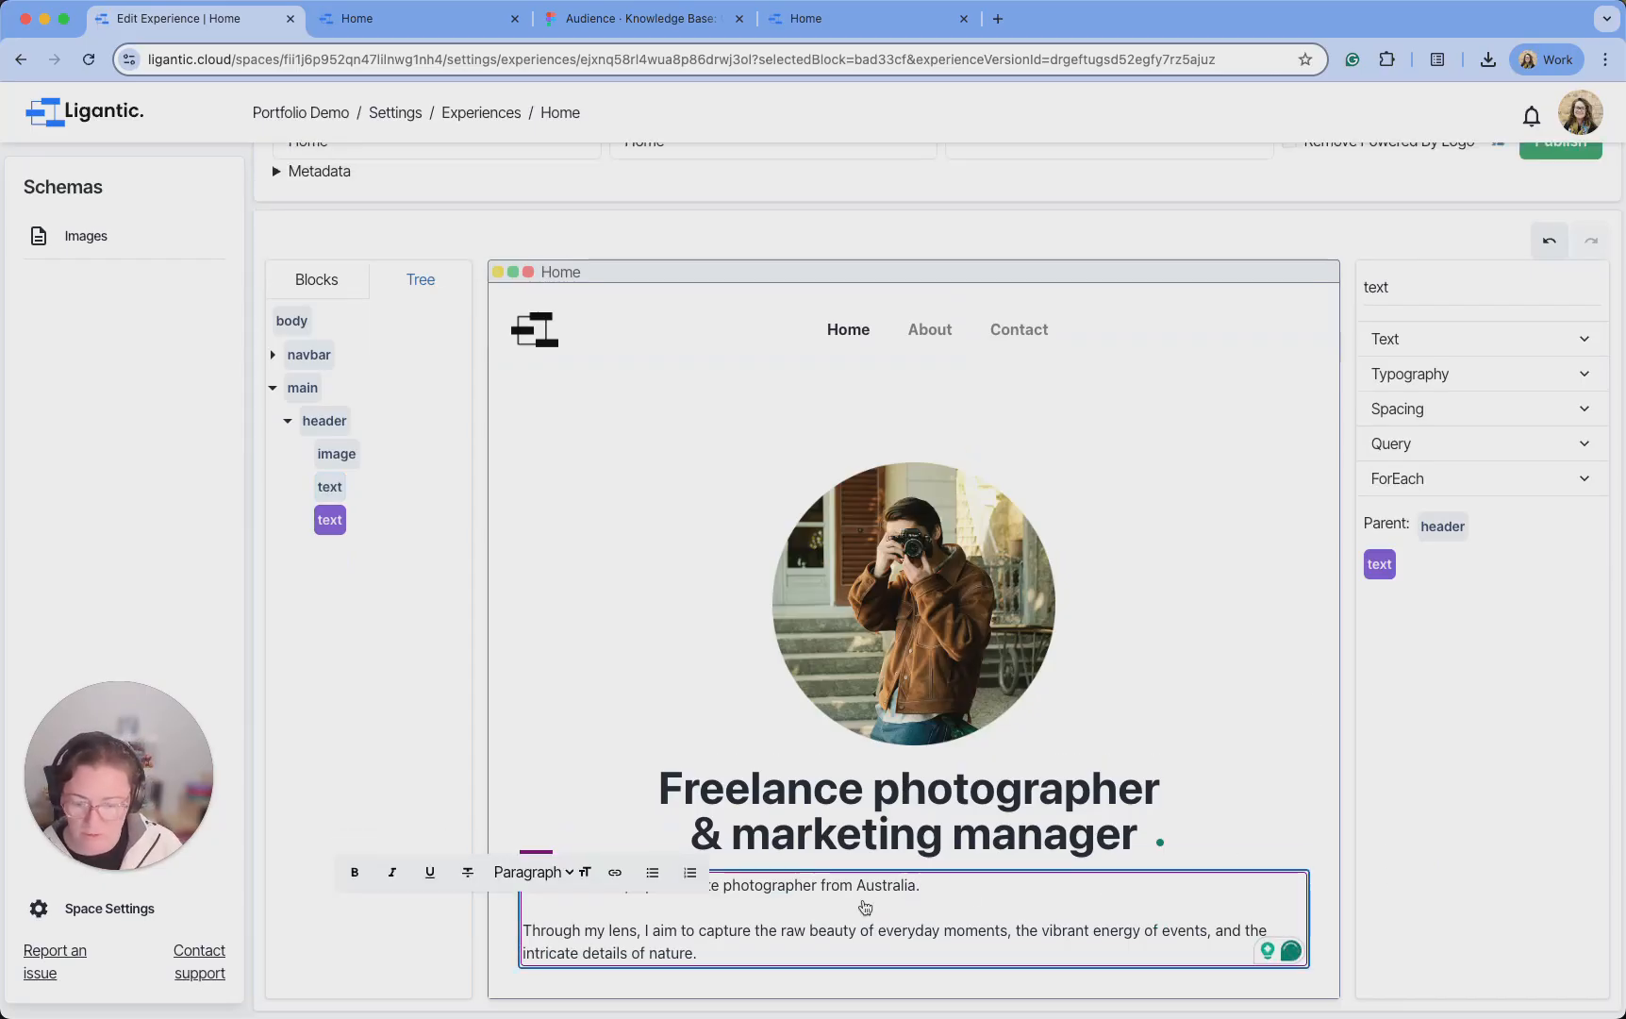
{"action": "key", "text": "Left"}
Set the introduction text's alignment to Center in its typography settings
{"action": "left_click", "coordinate": [1440, 376]}
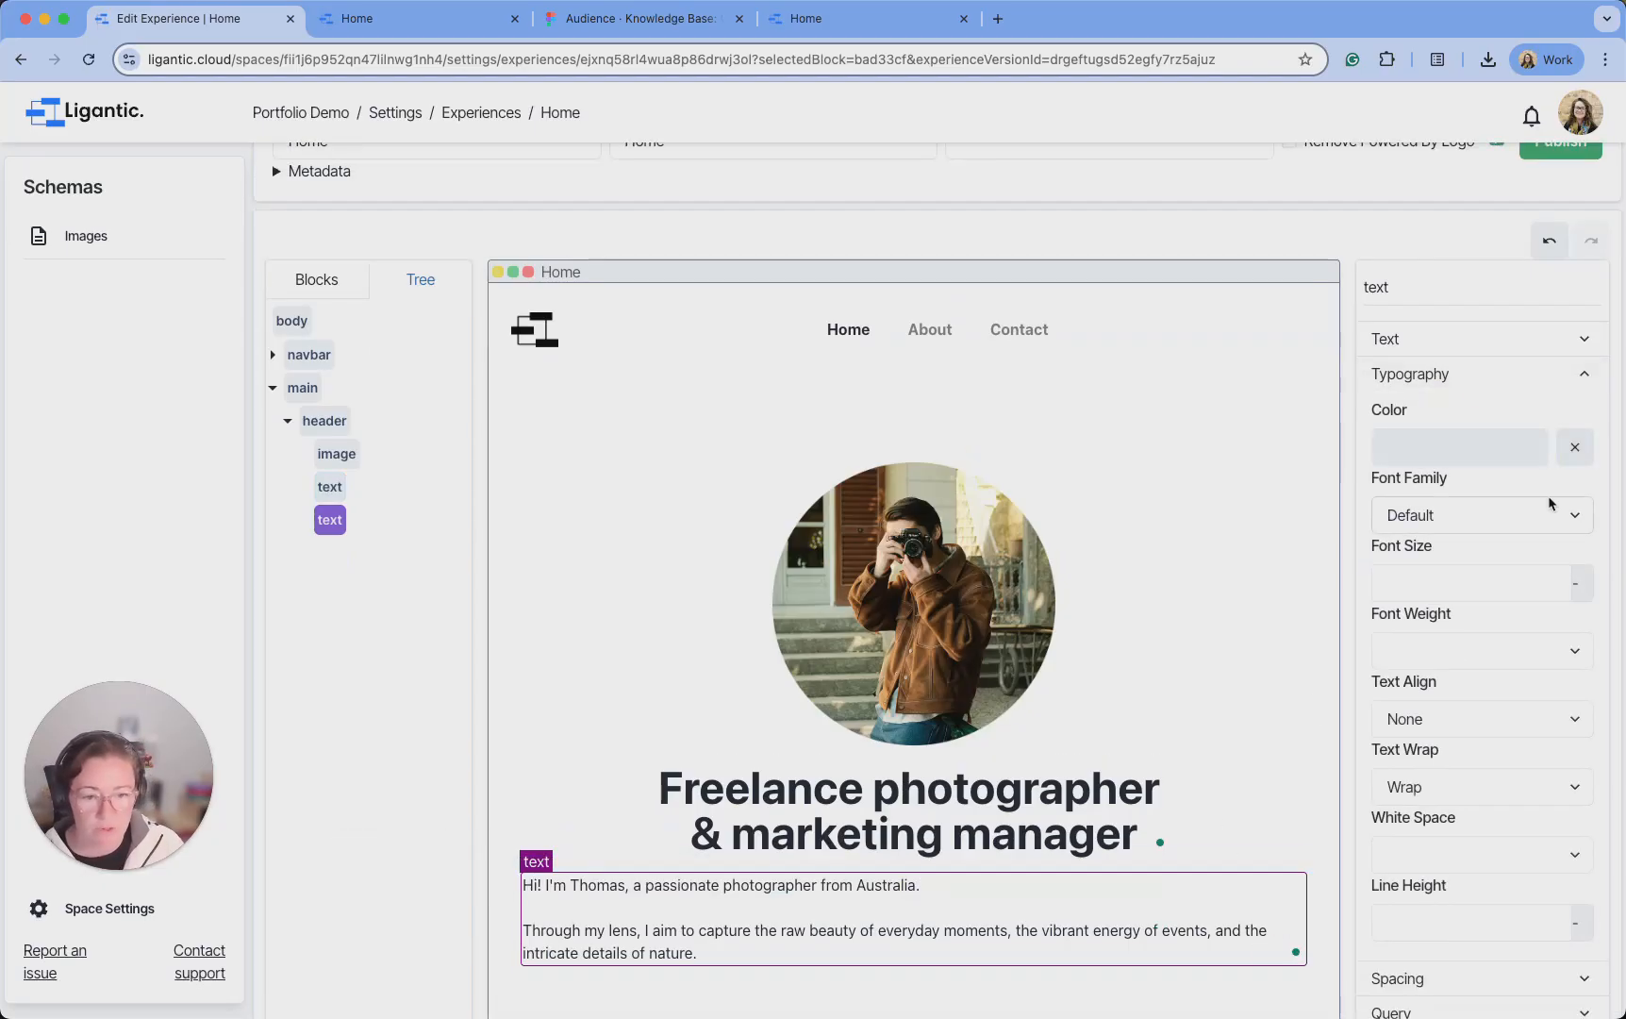
{"action": "left_click", "coordinate": [1498, 731]}
{"action": "left_click", "coordinate": [1478, 768]}
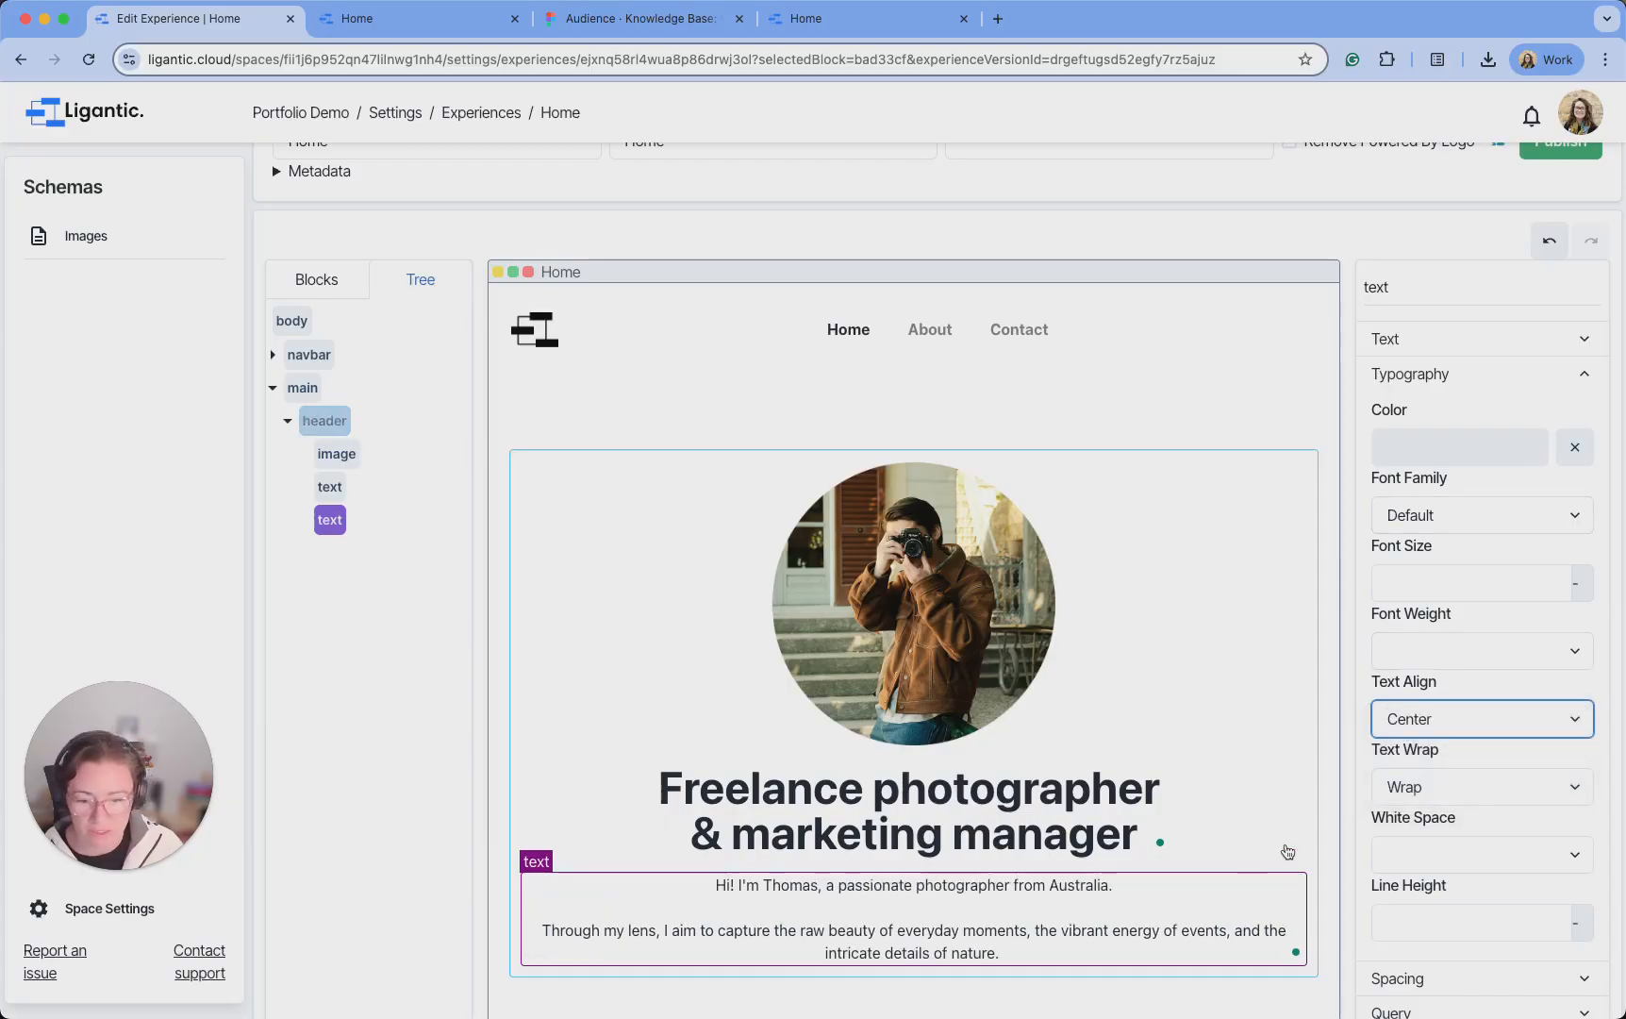
Set the introduction text's font size to 20 px
{"action": "scroll", "coordinate": [1009, 813], "scroll_direction": "down", "scroll_amount": 1}
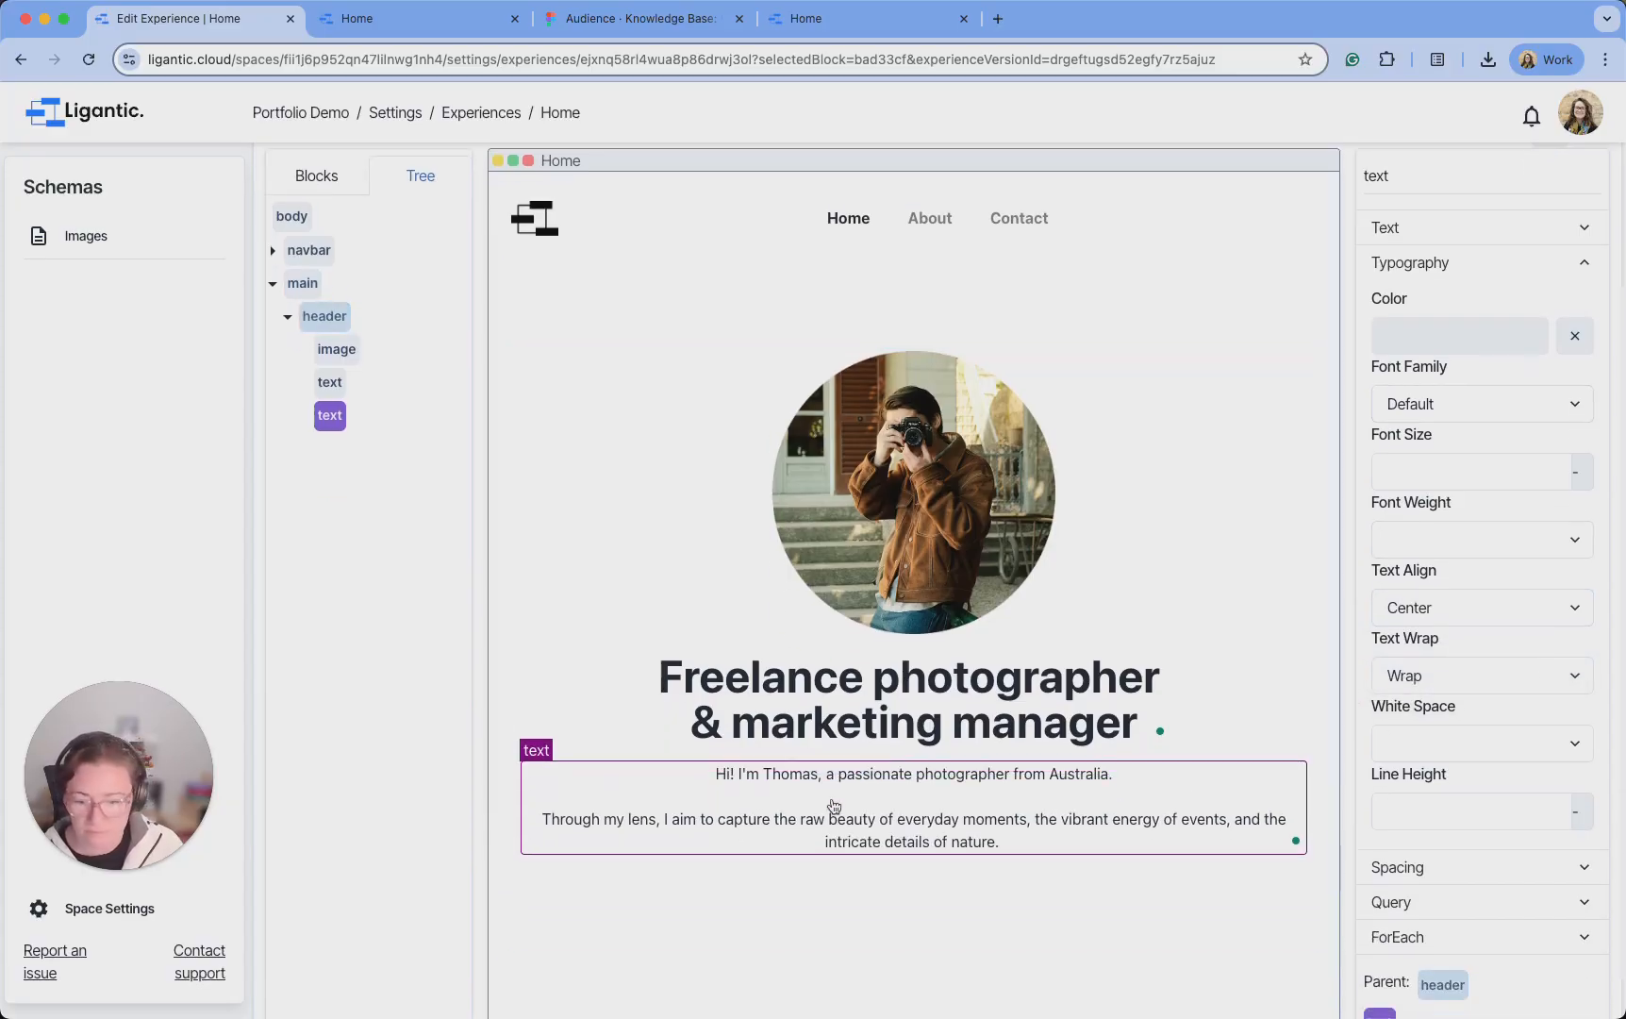
{"action": "left_click", "coordinate": [926, 834]}
{"action": "key", "text": "super+a"}
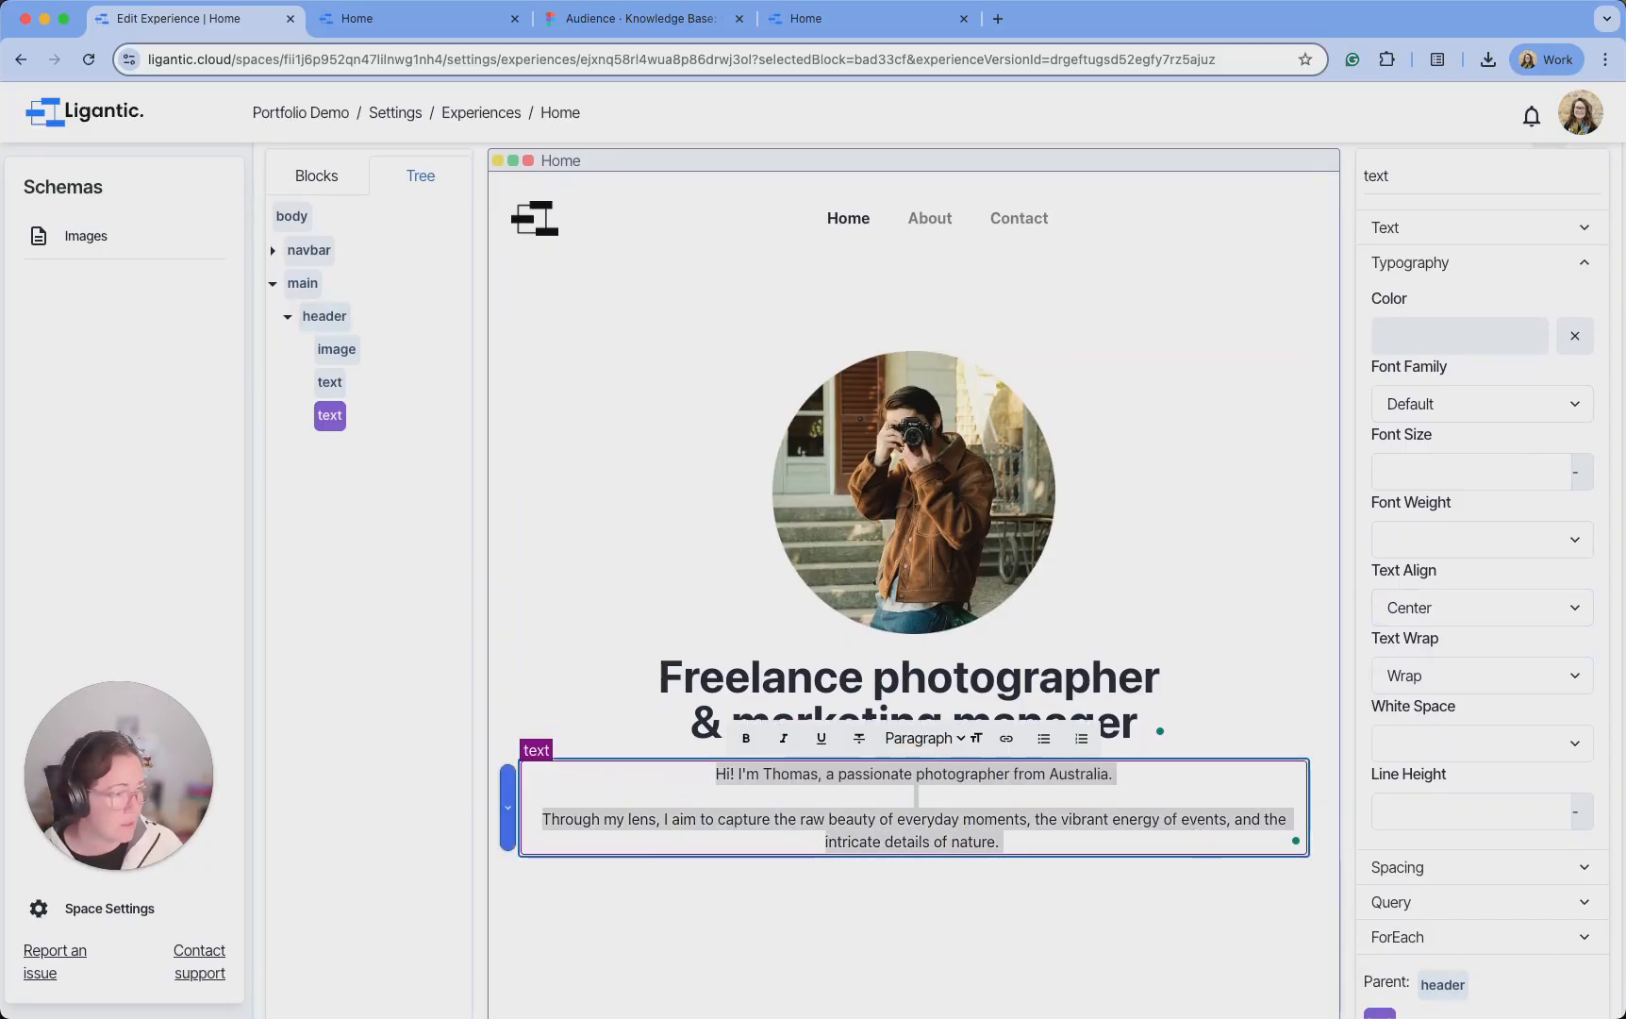
{"action": "key", "text": "super+Tab"}
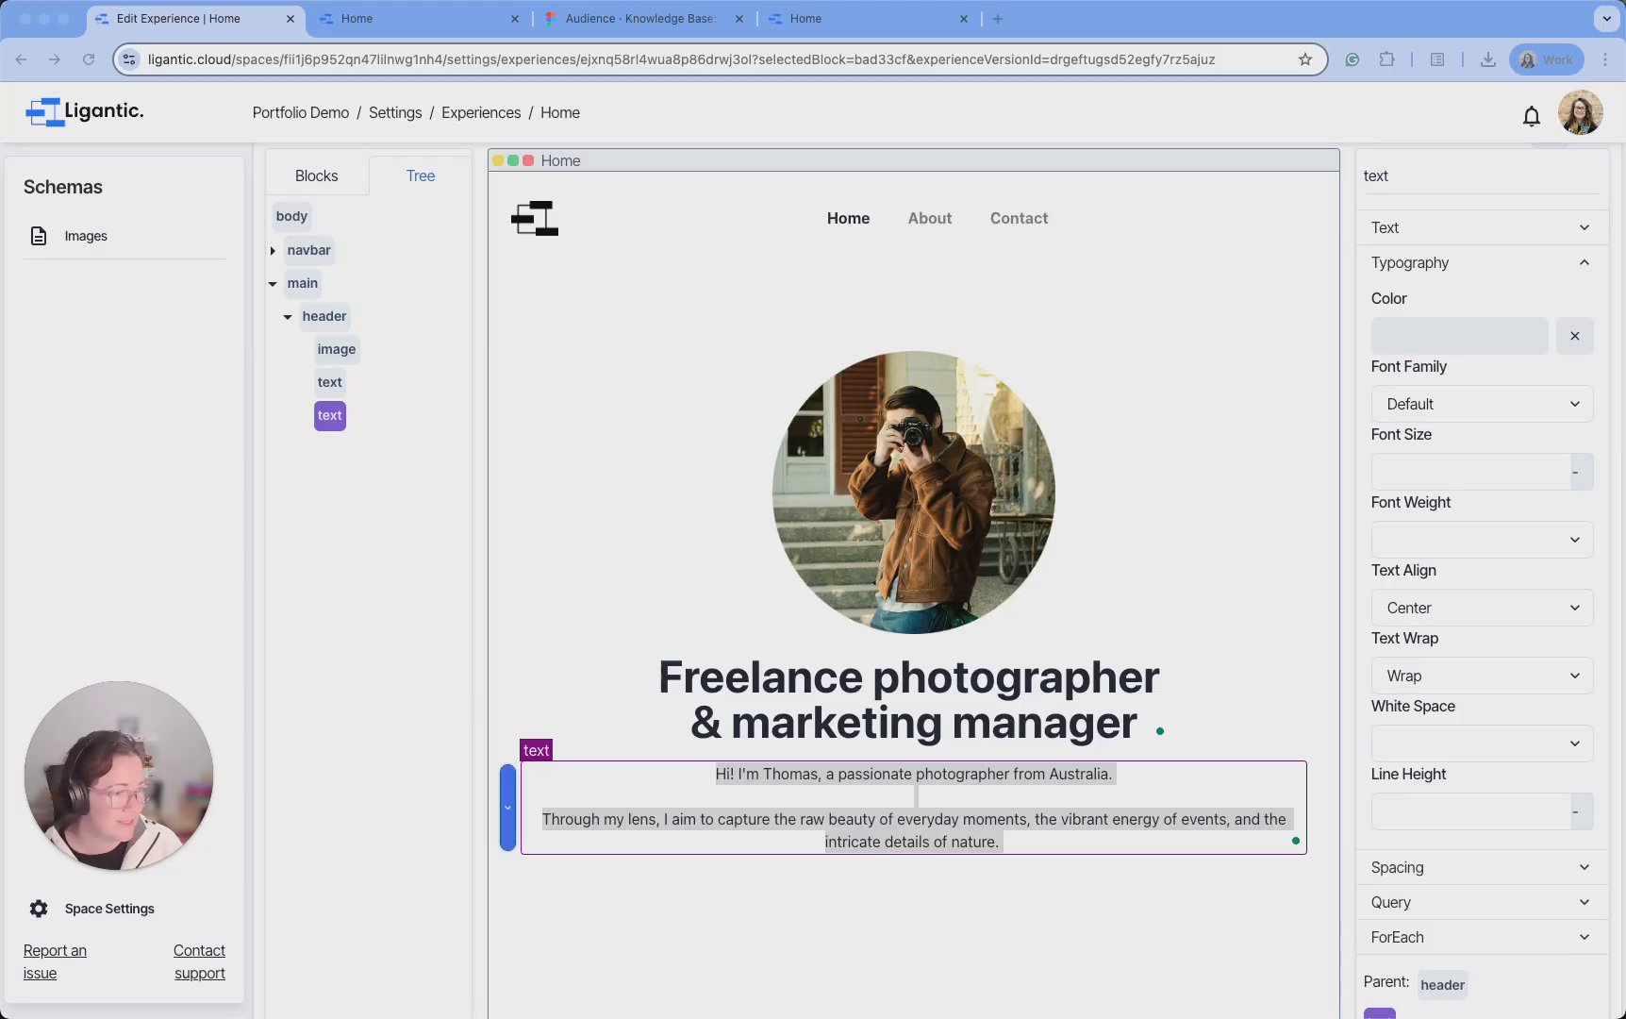
{"action": "left_click", "coordinate": [1428, 464]}
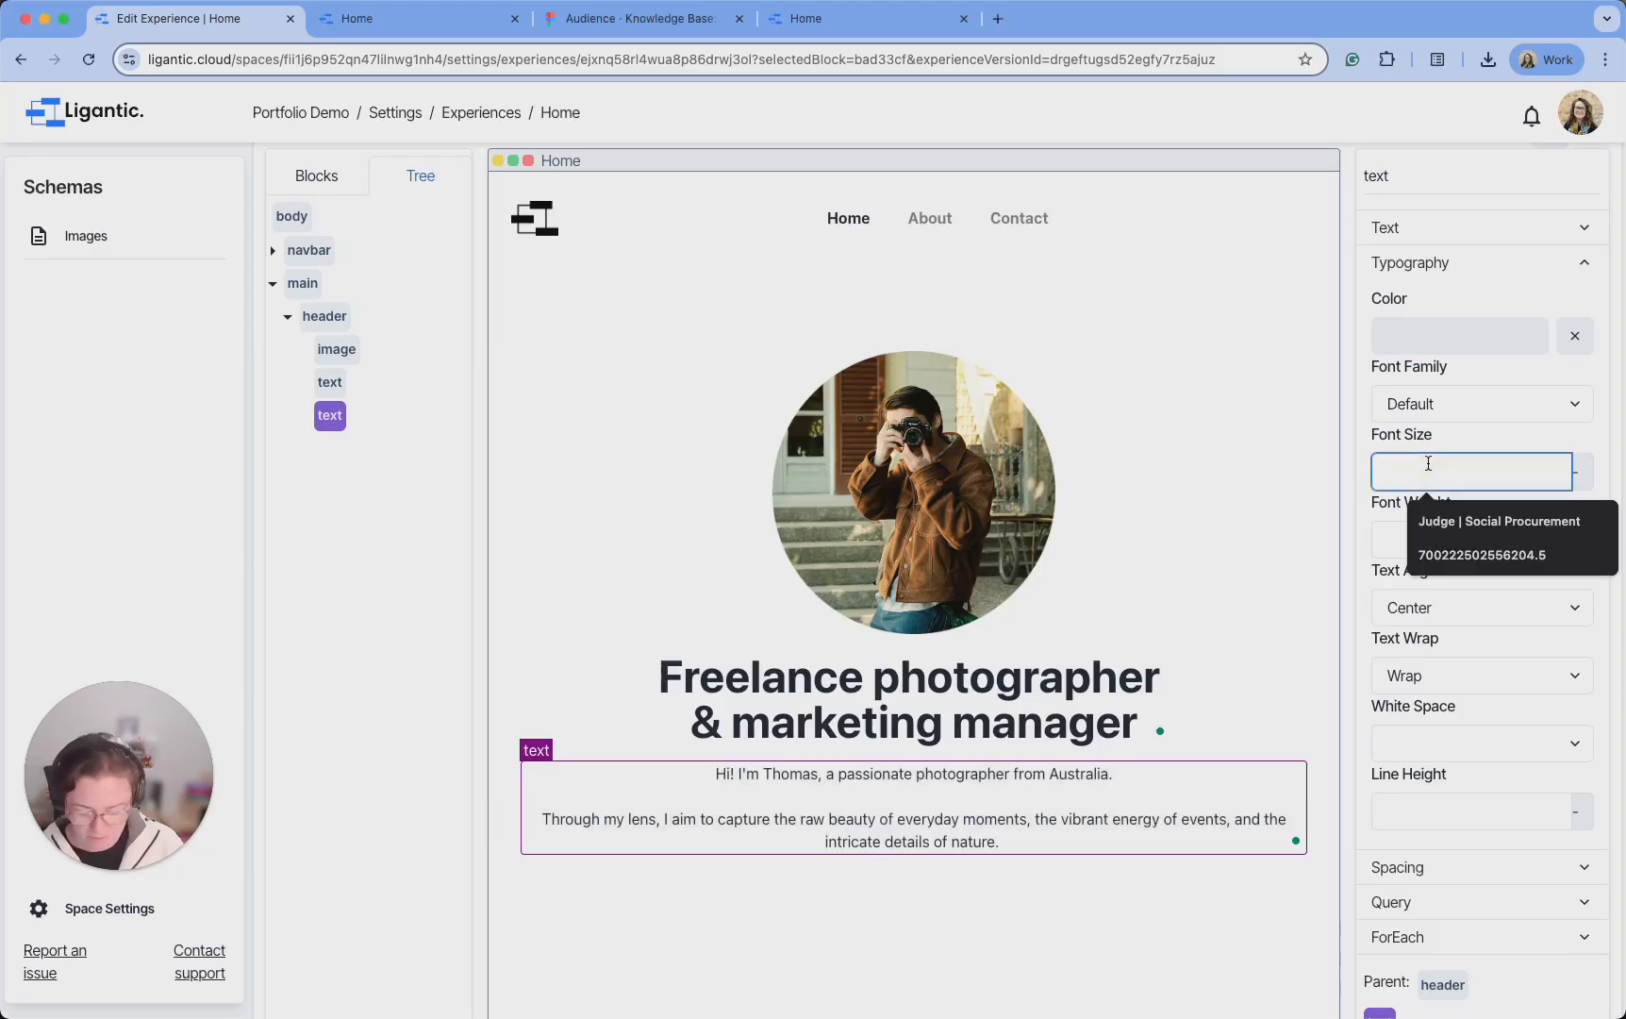
{"action": "type", "text": "20"}
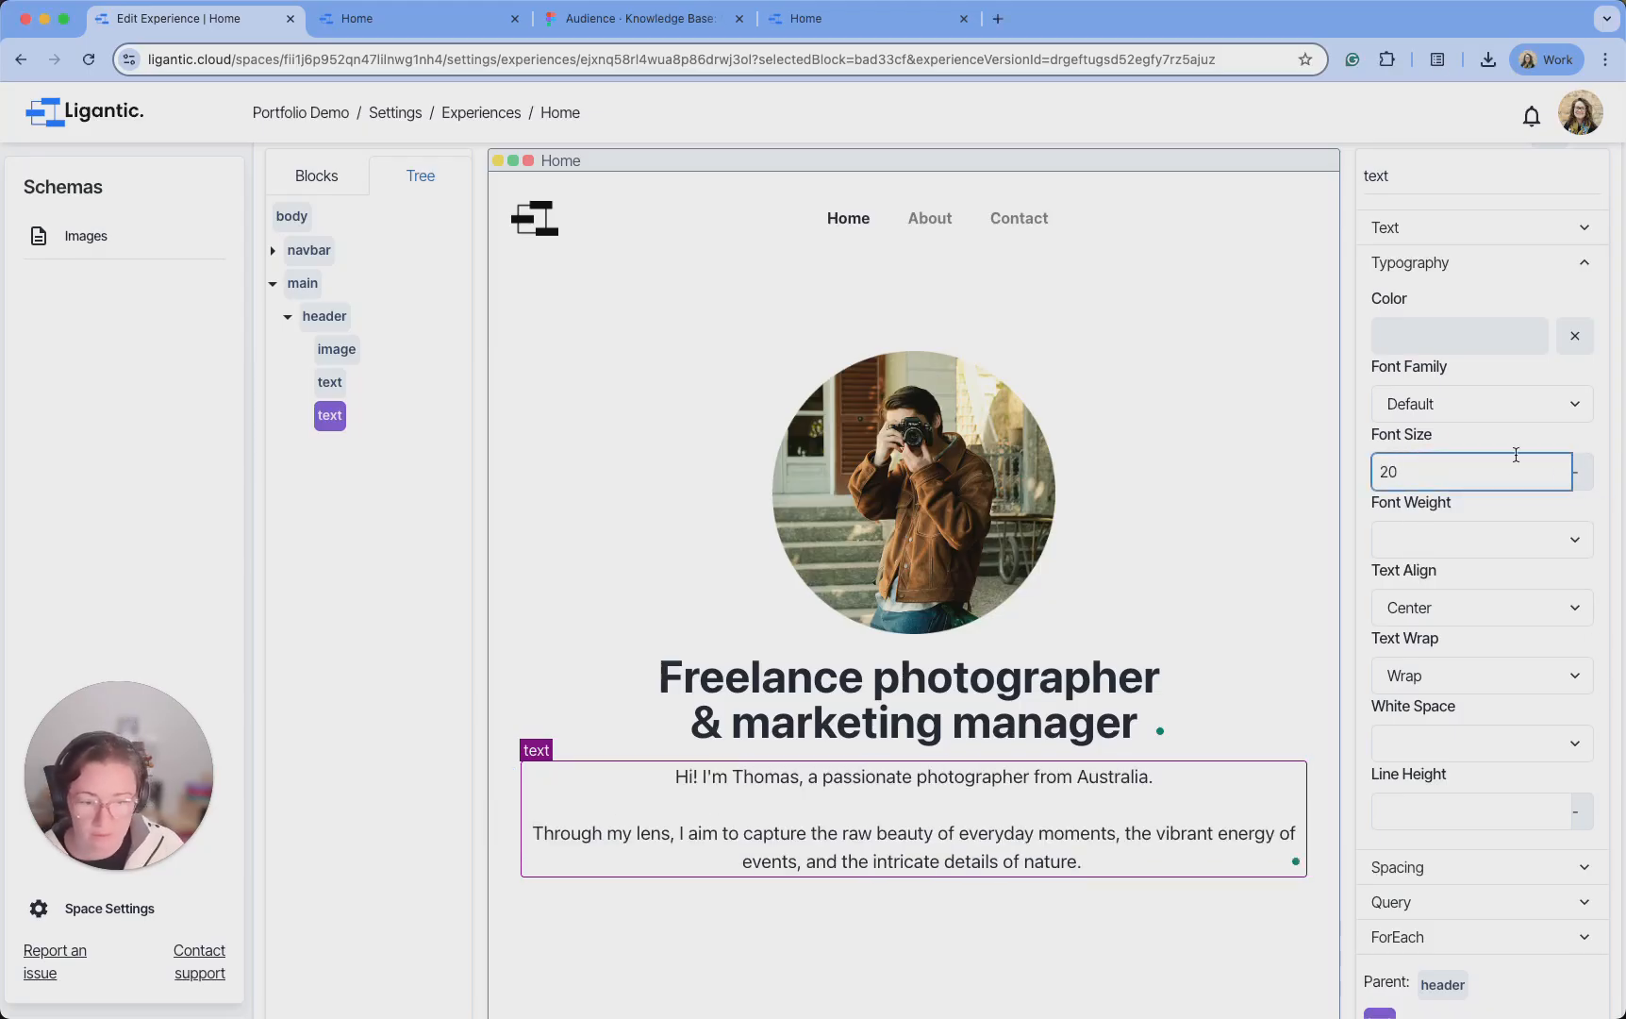
{"action": "left_click", "coordinate": [1580, 475]}
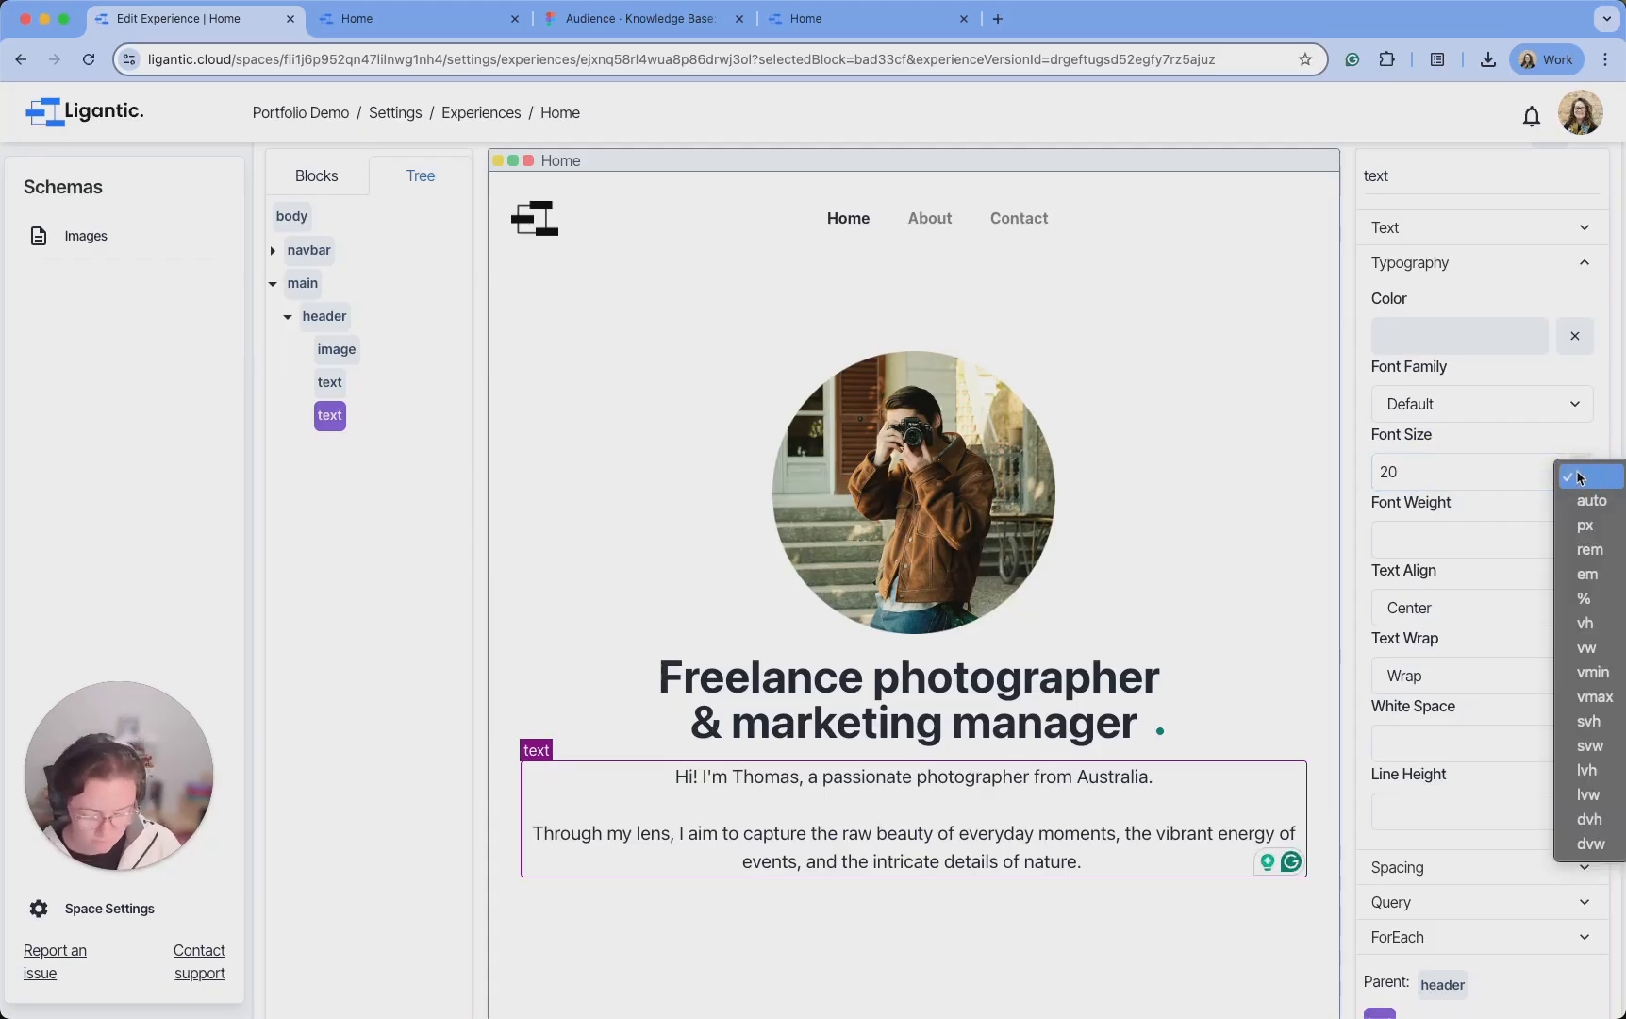
{"action": "left_click", "coordinate": [1585, 526]}
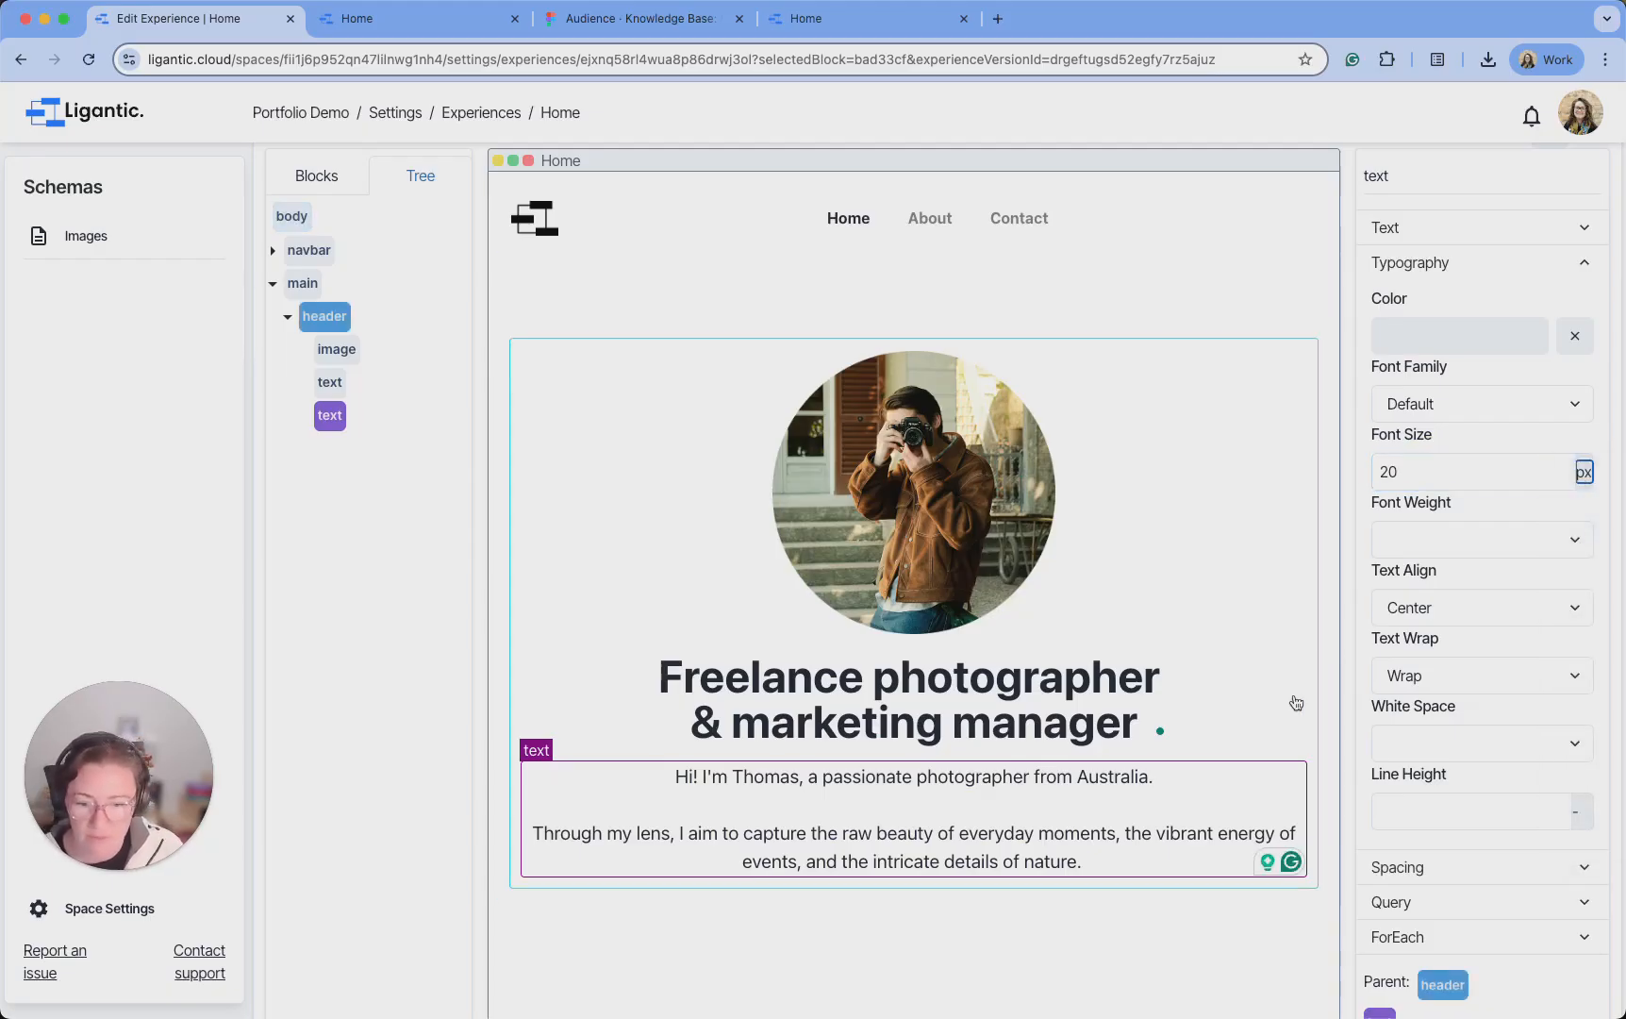
{"action": "left_click", "coordinate": [1295, 704]}
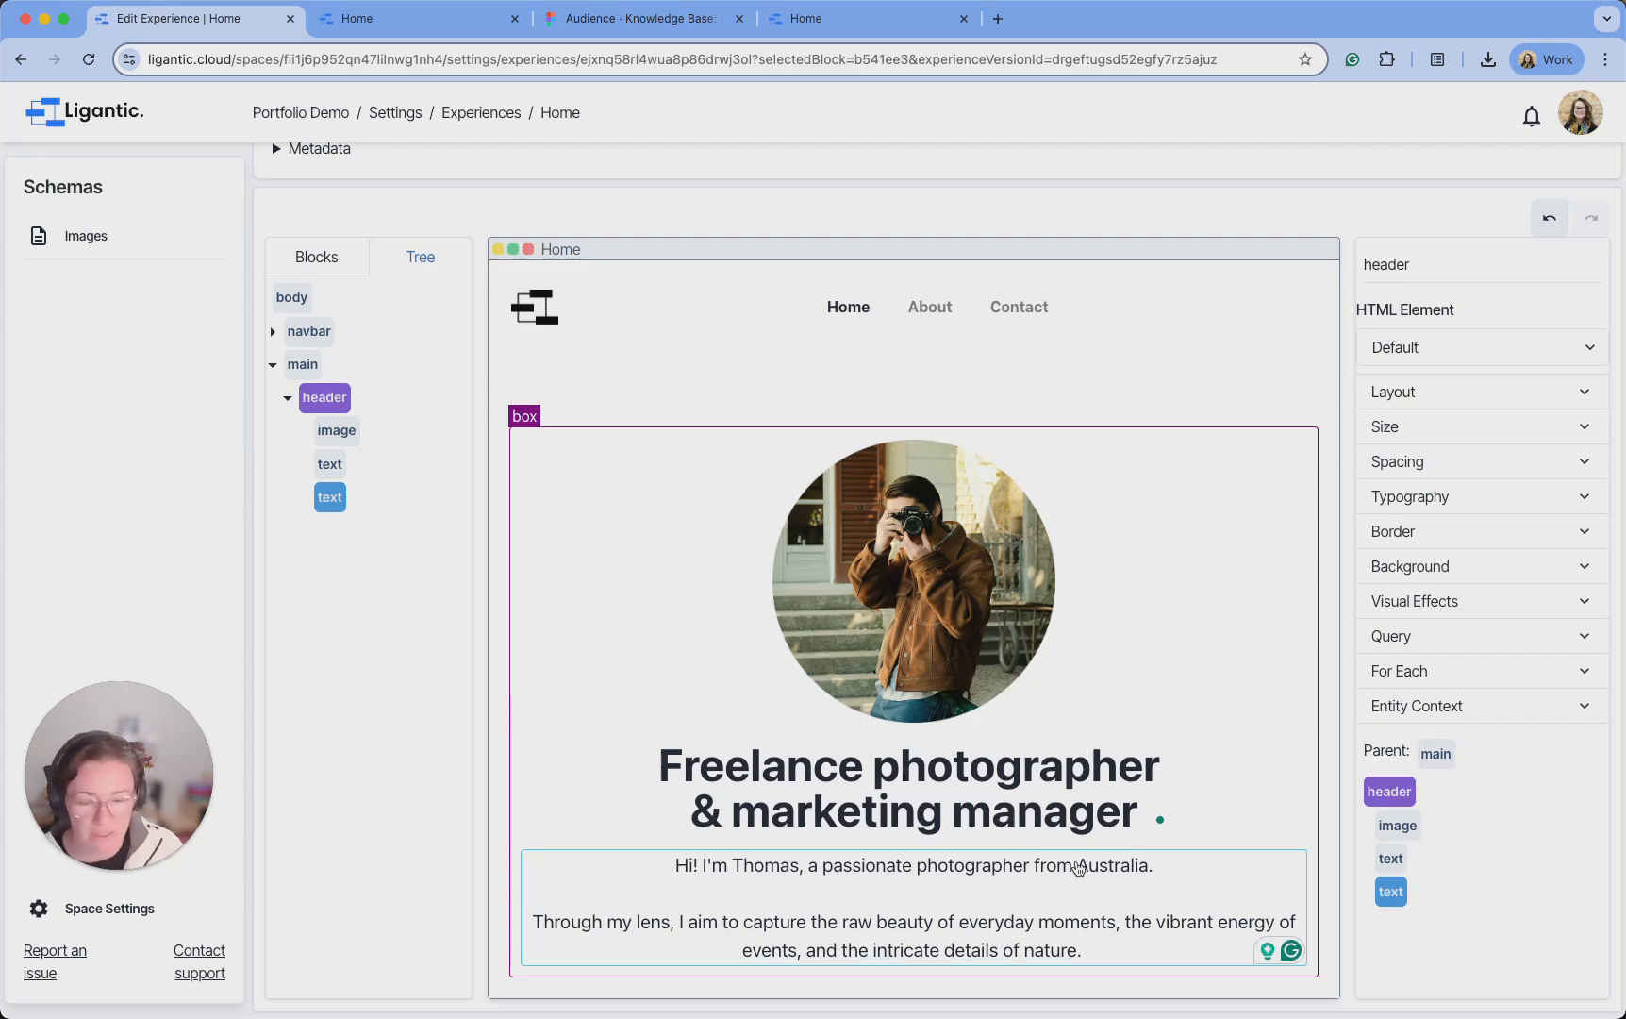
Set the introduction text's top margin to 3 rem to separate it from the heading
{"action": "scroll", "coordinate": [1020, 876], "scroll_direction": "down", "scroll_amount": 1}
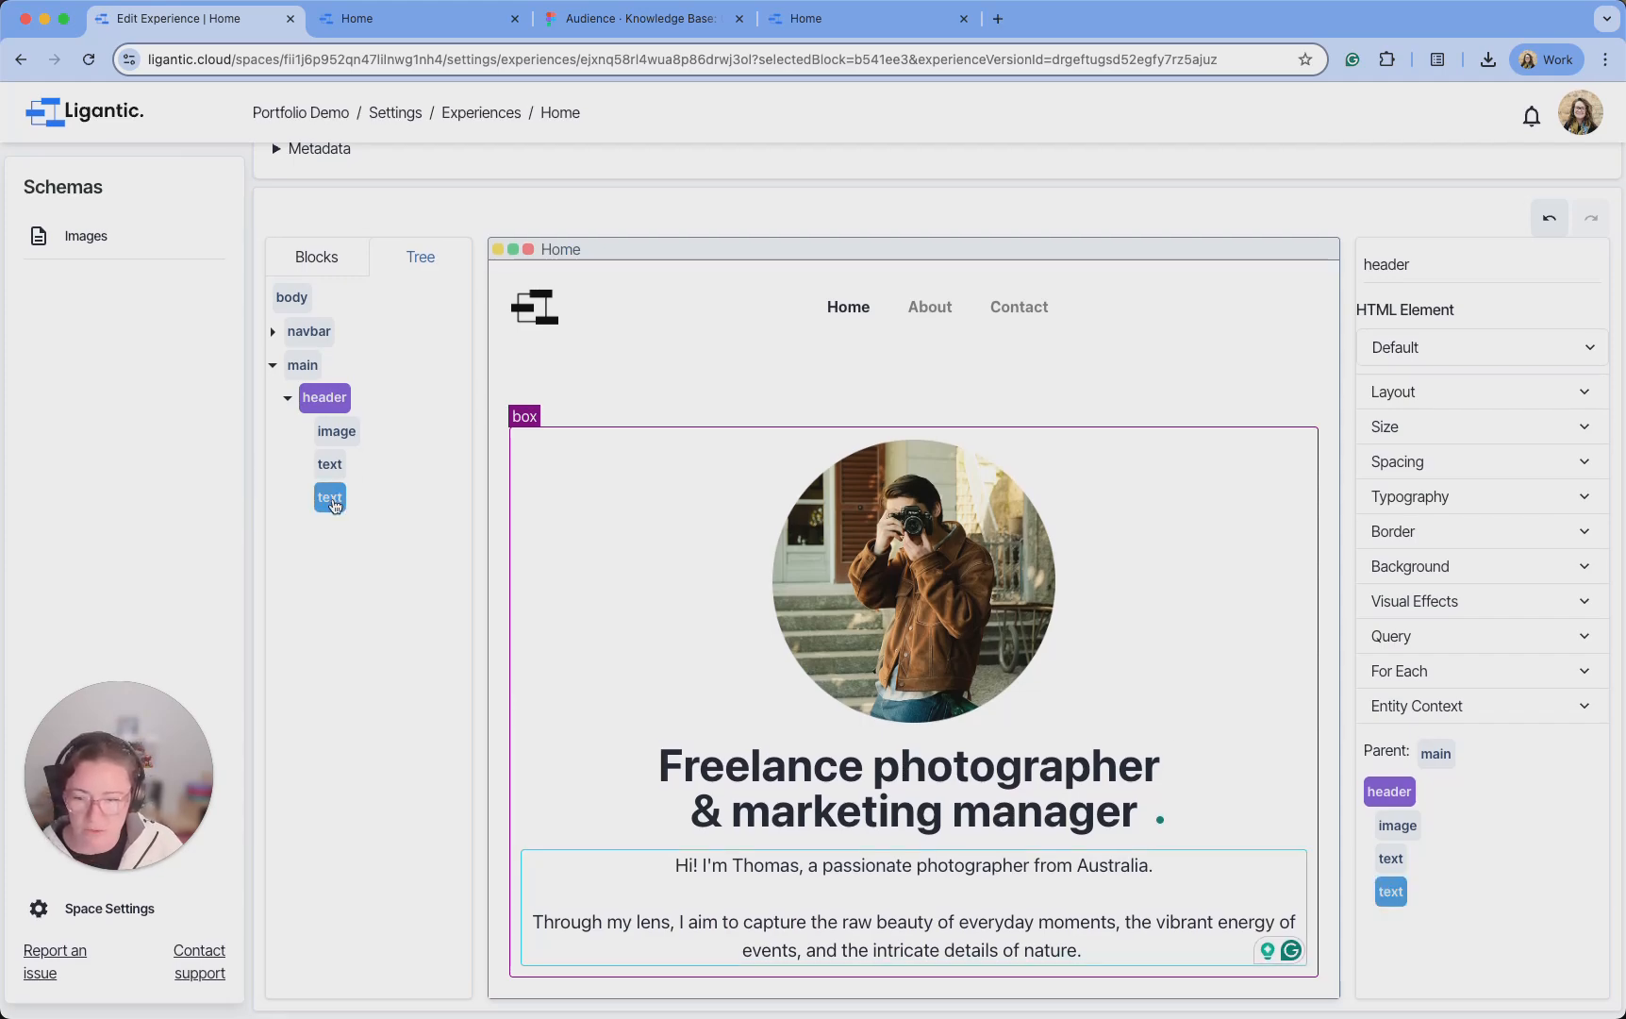
{"action": "left_click", "coordinate": [332, 500]}
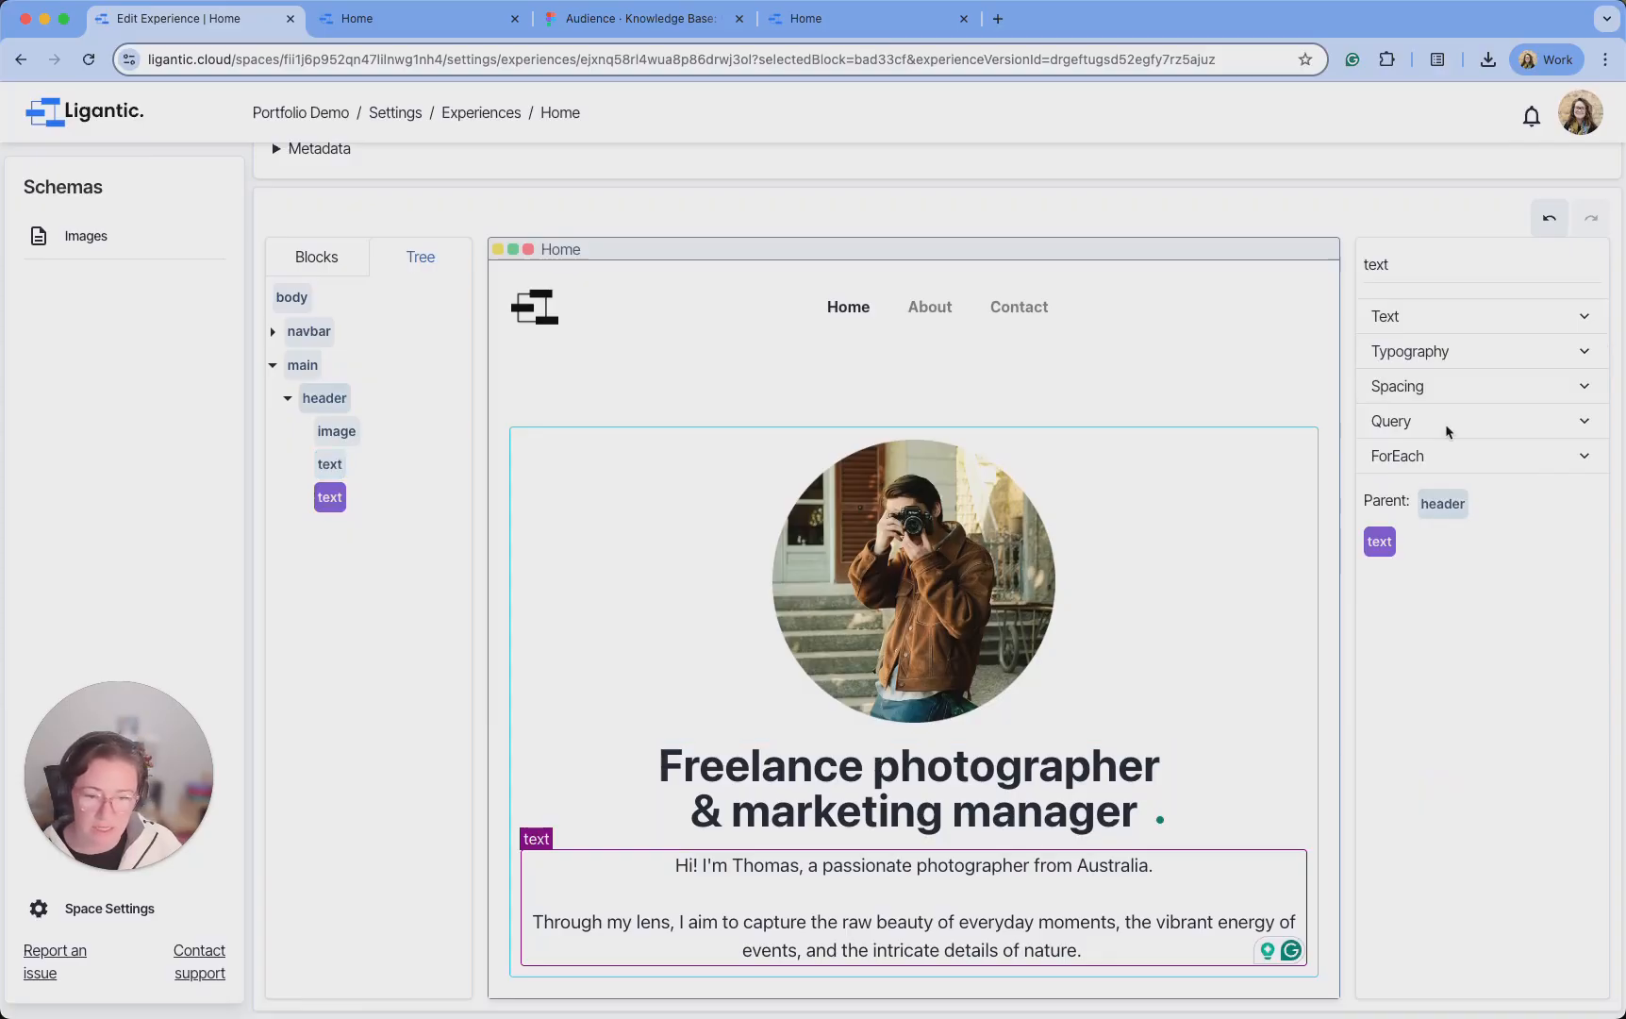
{"action": "left_click", "coordinate": [1469, 383]}
{"action": "left_click", "coordinate": [1474, 426]}
{"action": "type", "text": "5"}
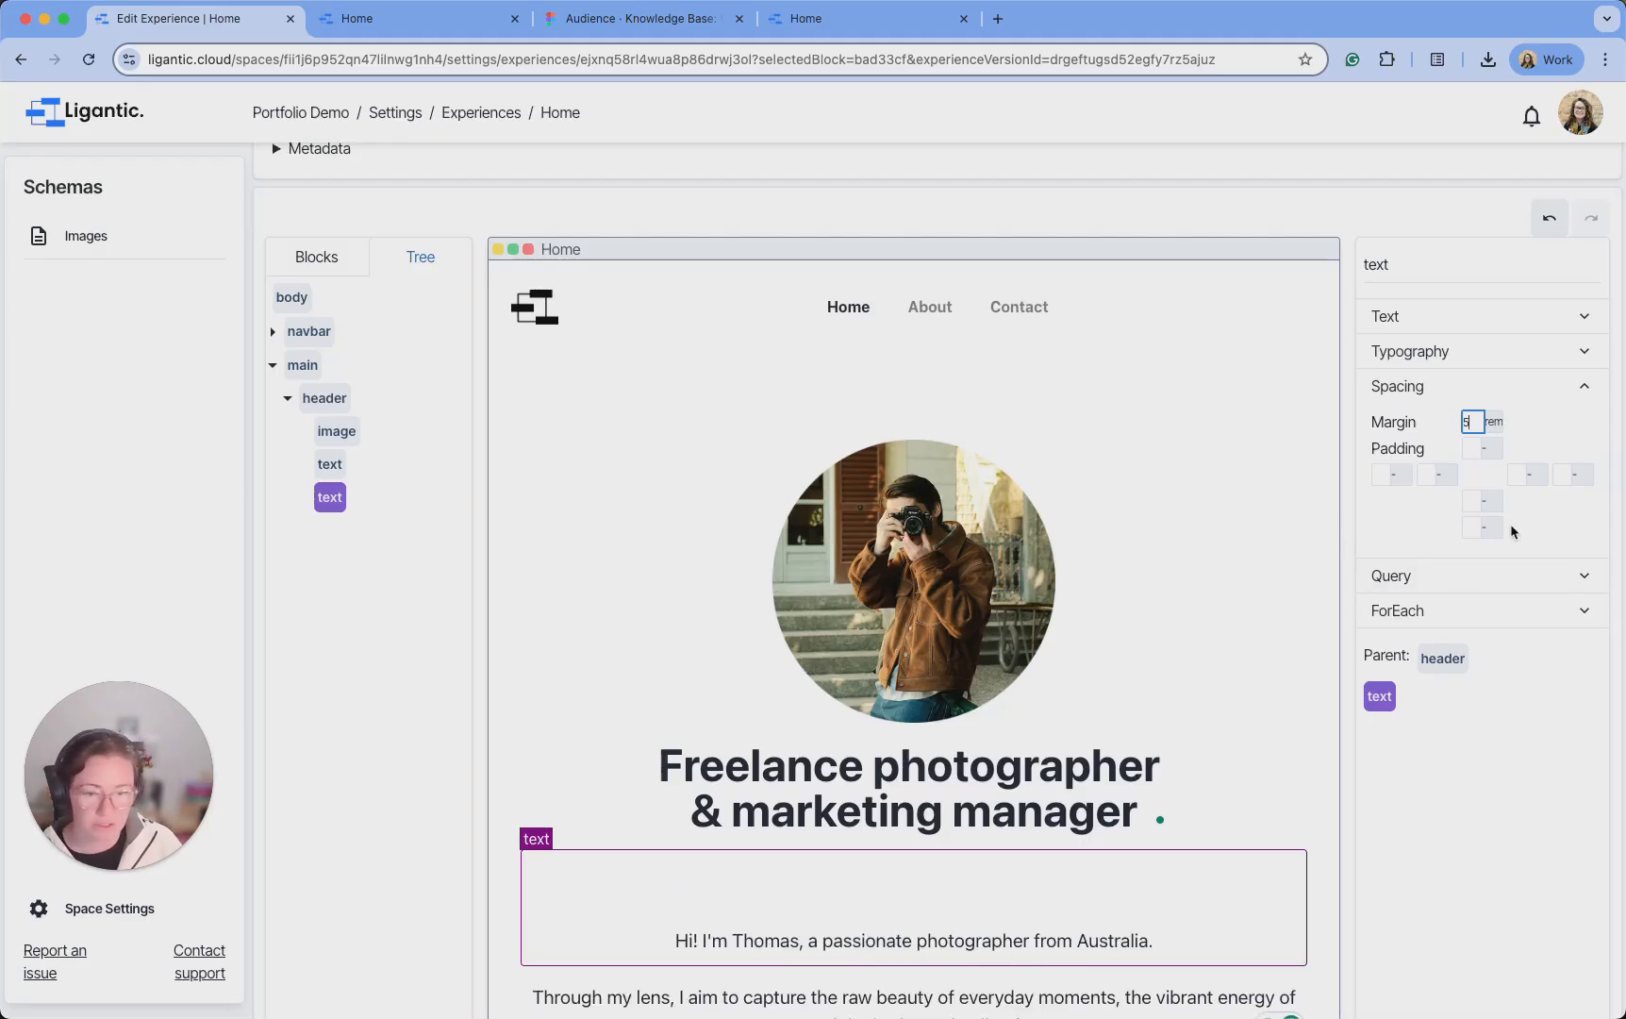
{"action": "left_click", "coordinate": [1393, 542]}
{"action": "scroll", "coordinate": [1056, 837], "scroll_direction": "down", "scroll_amount": 1}
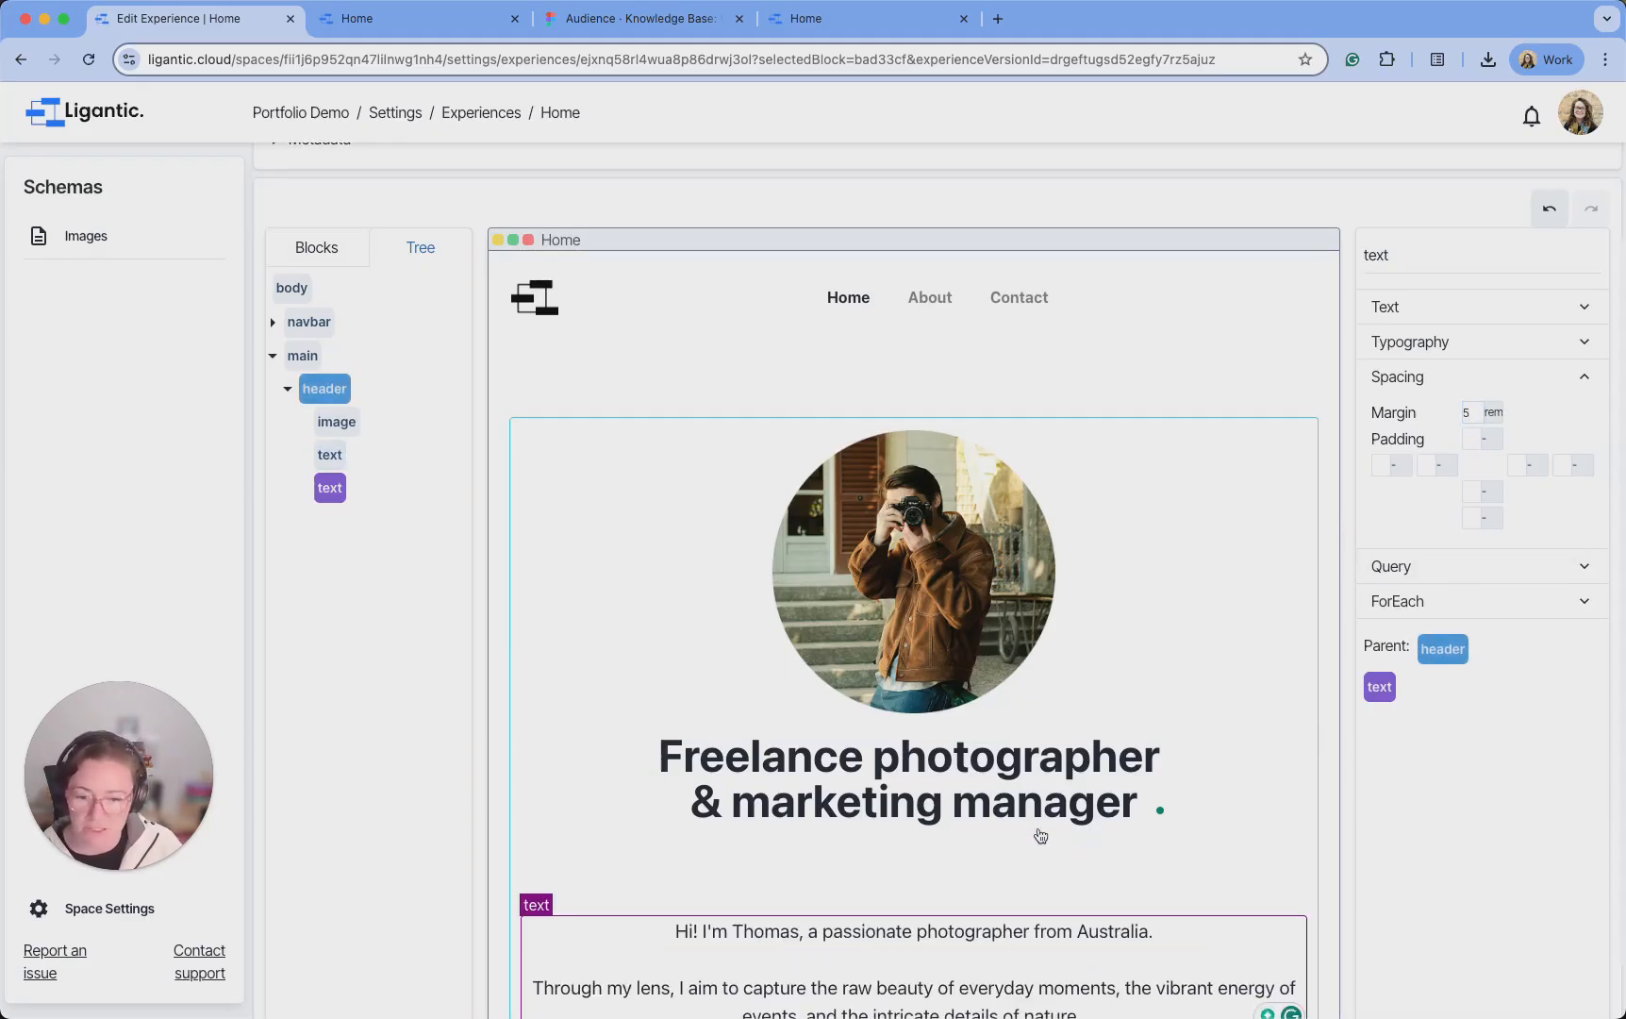
{"action": "scroll", "coordinate": [1050, 883], "scroll_direction": "down", "scroll_amount": 2}
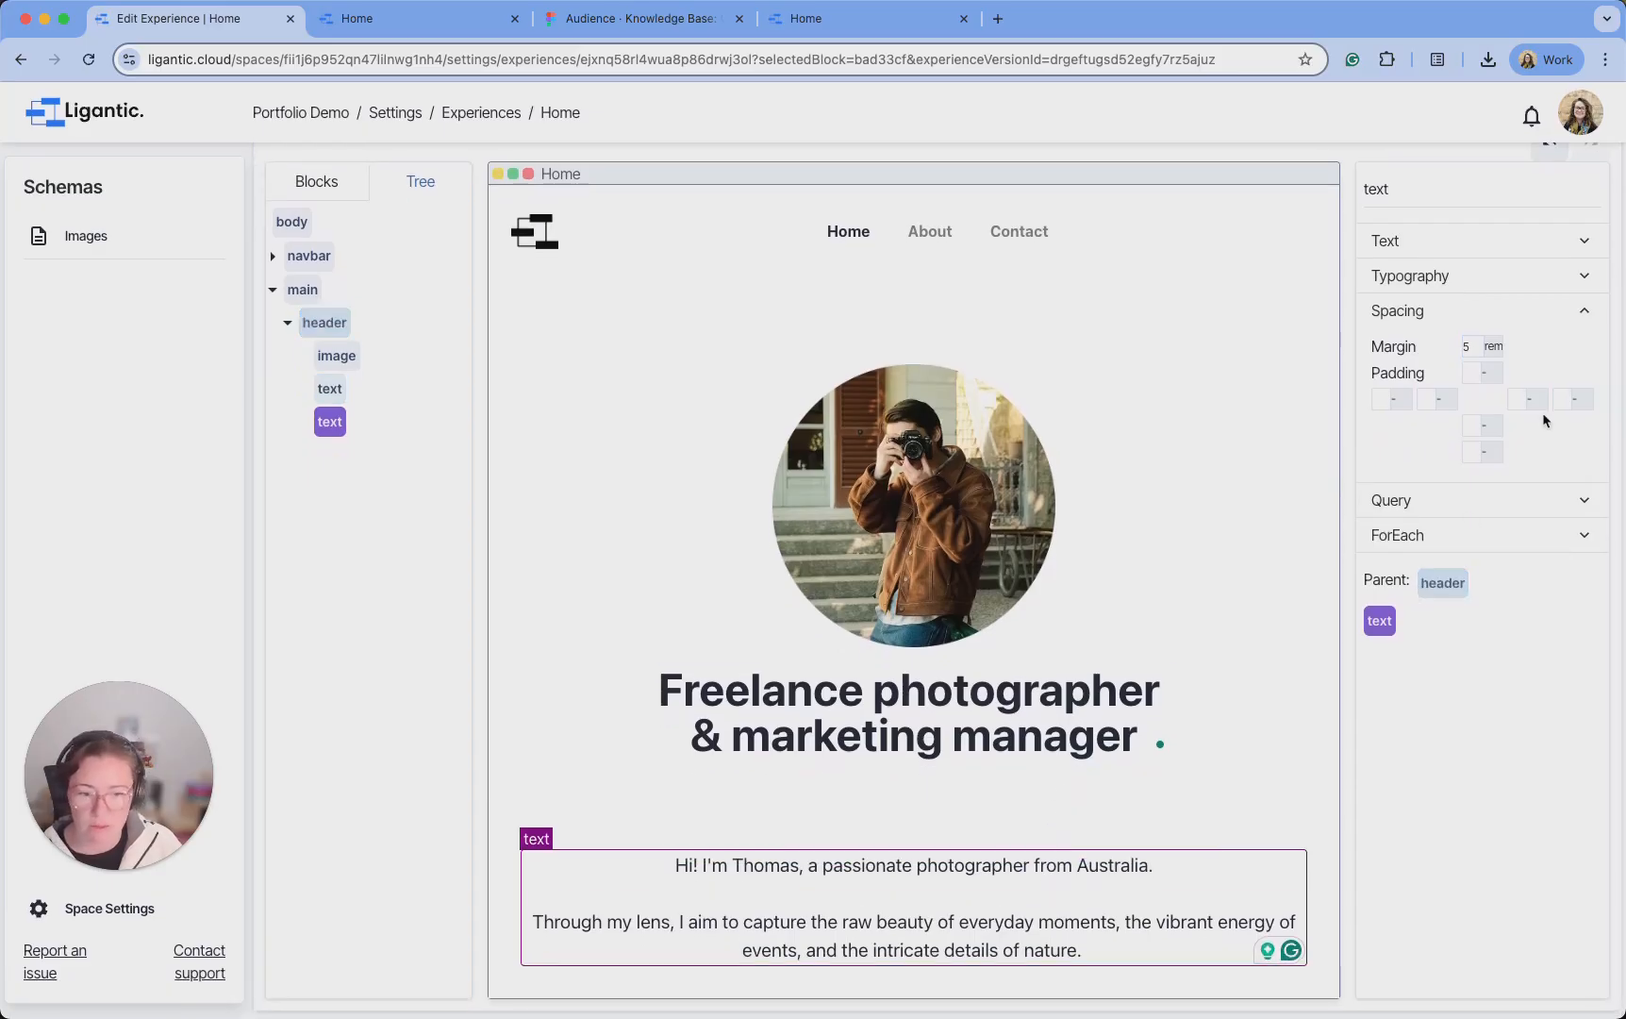
{"action": "left_click", "coordinate": [1469, 345]}
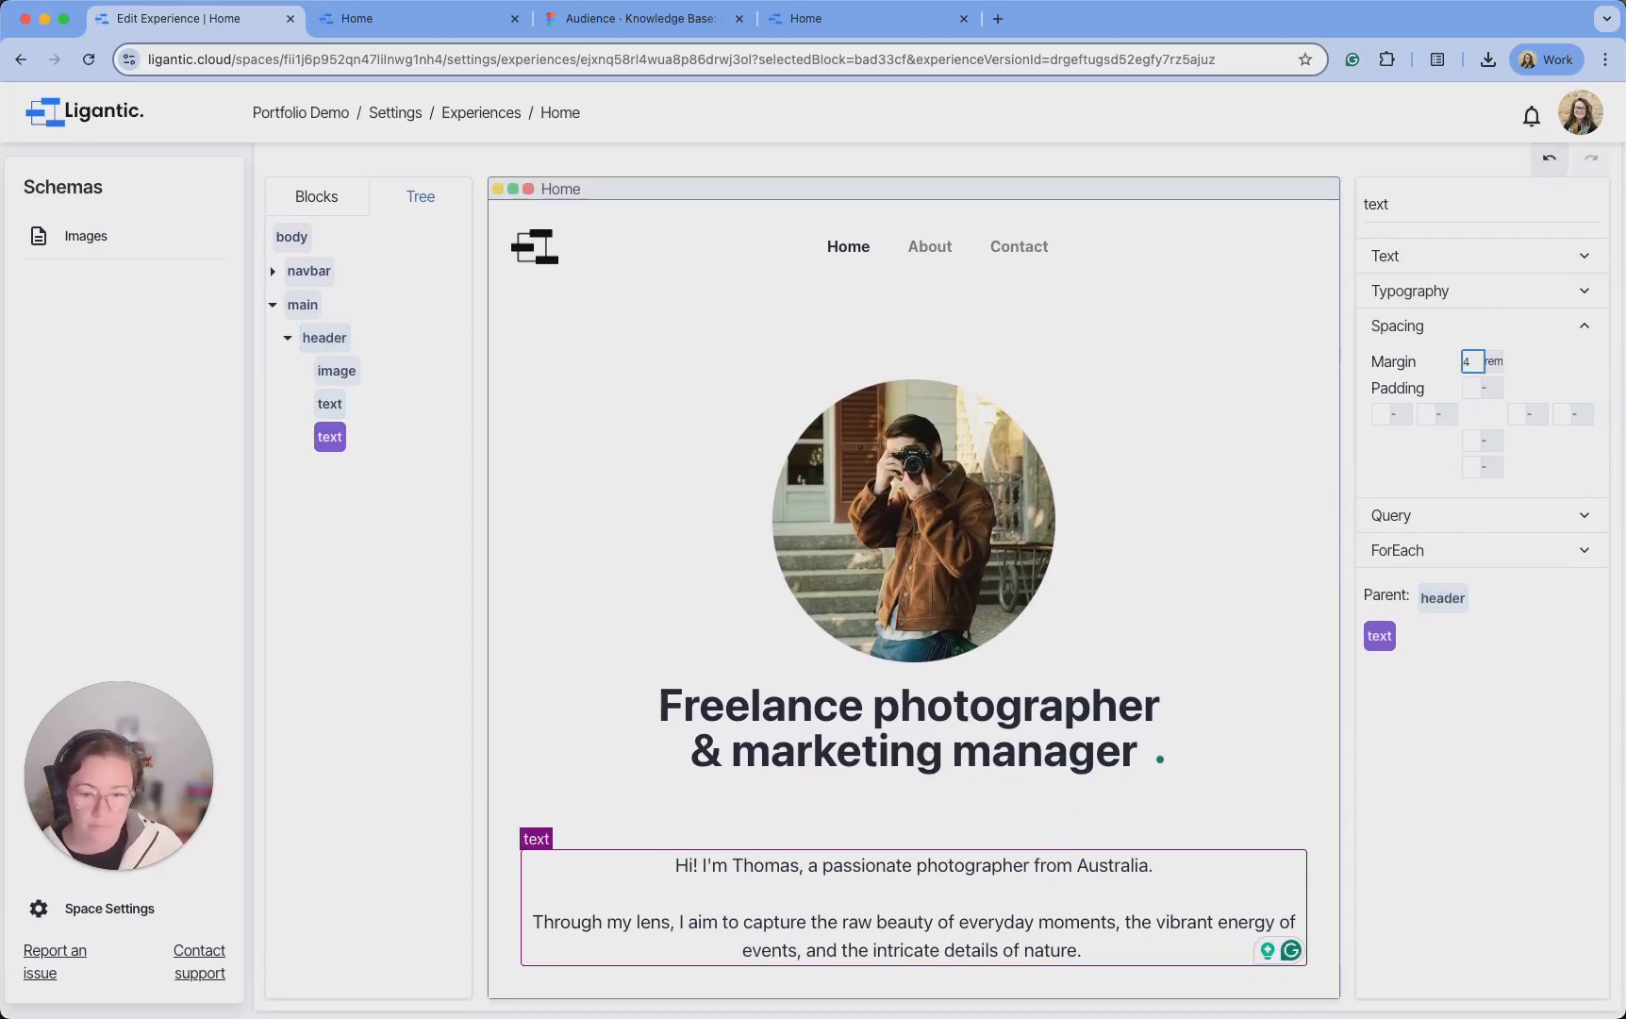
{"action": "type", "text": "3"}
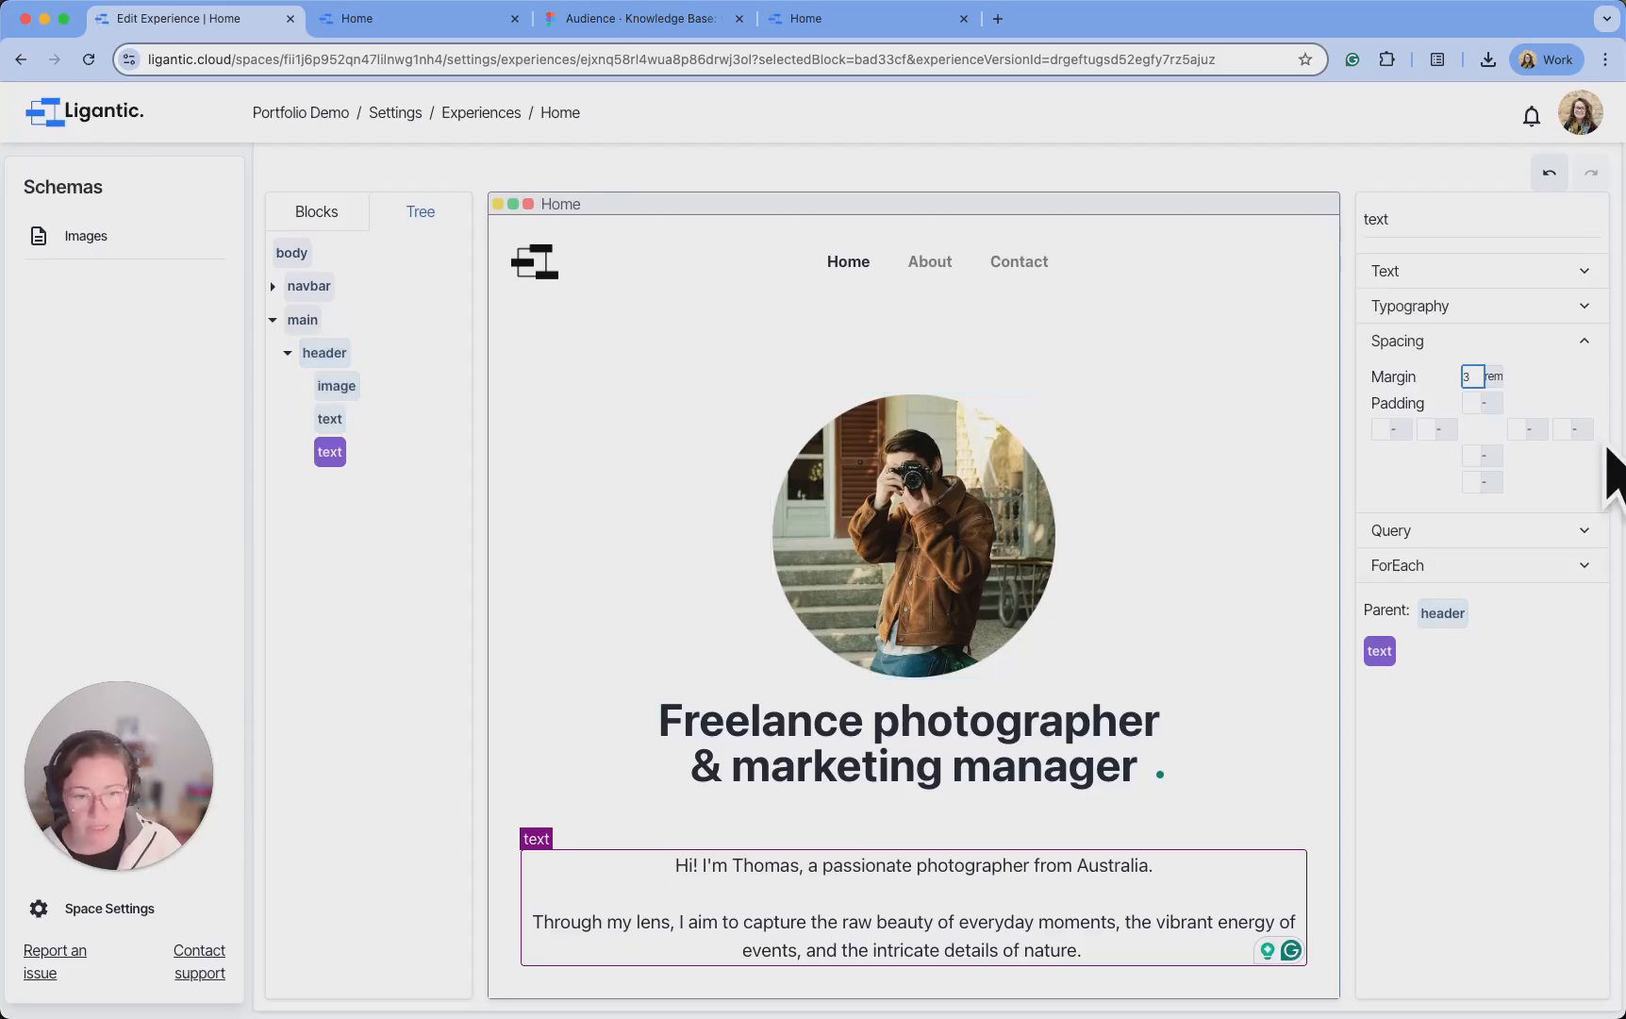
{"action": "left_click", "coordinate": [1569, 346]}
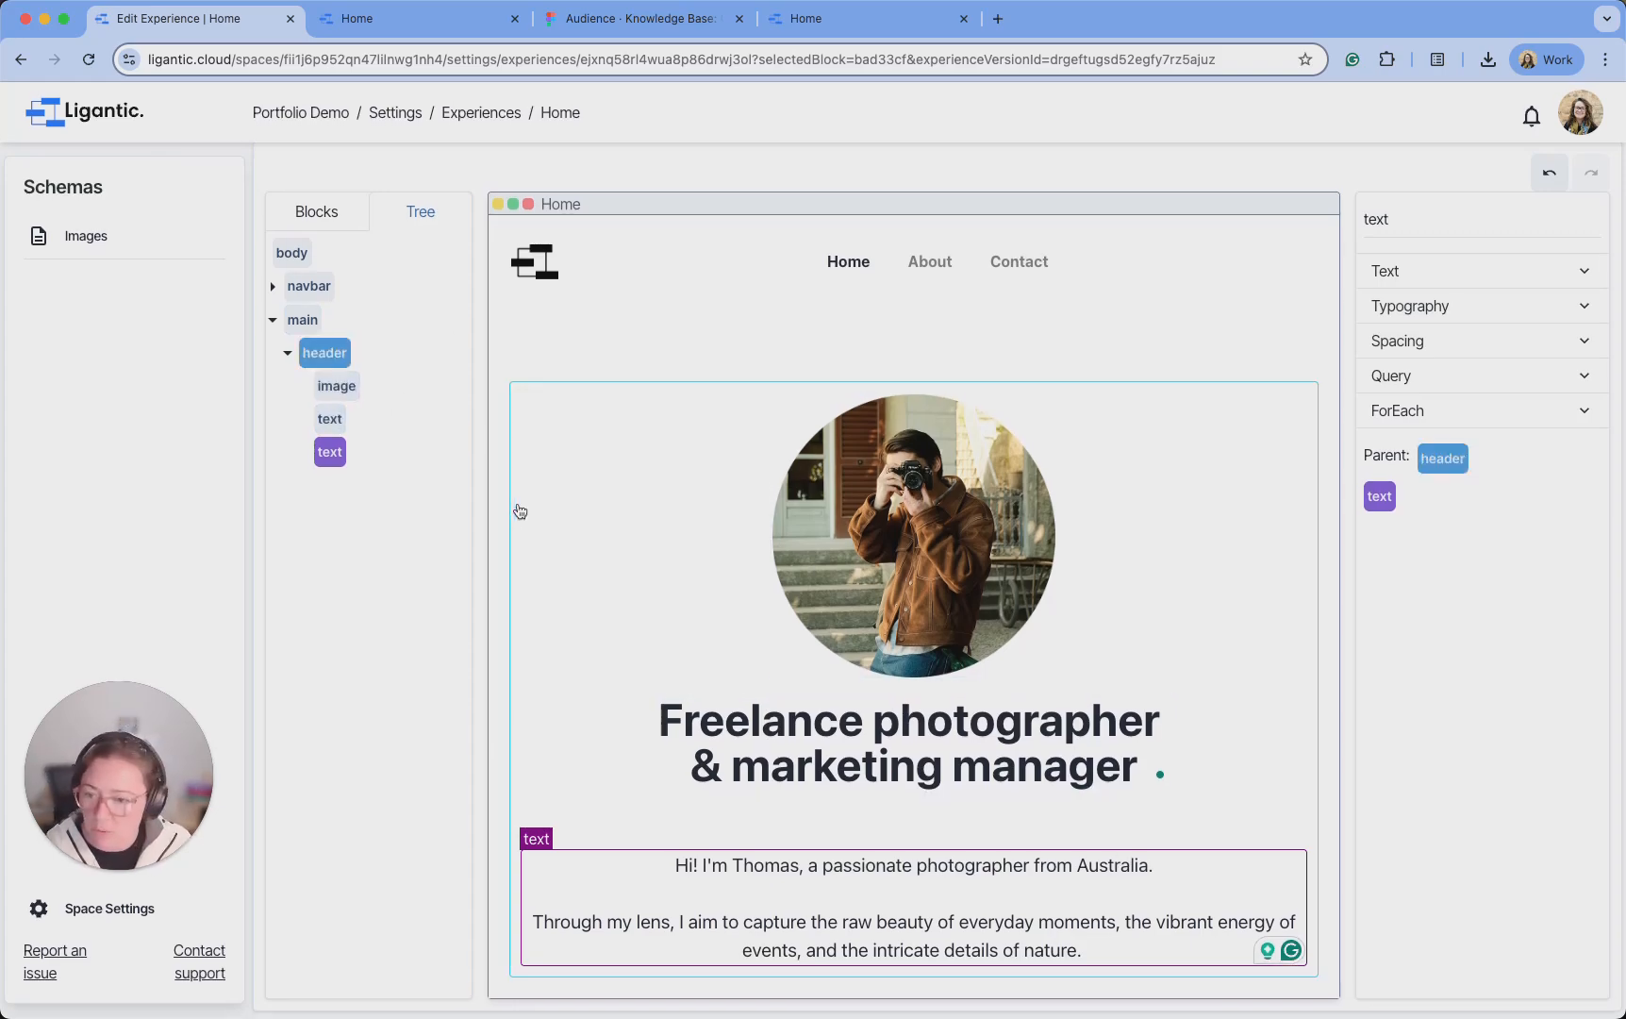
Add a box named "social links" as the last block in the header, below the introduction text
{"action": "left_click", "coordinate": [335, 218]}
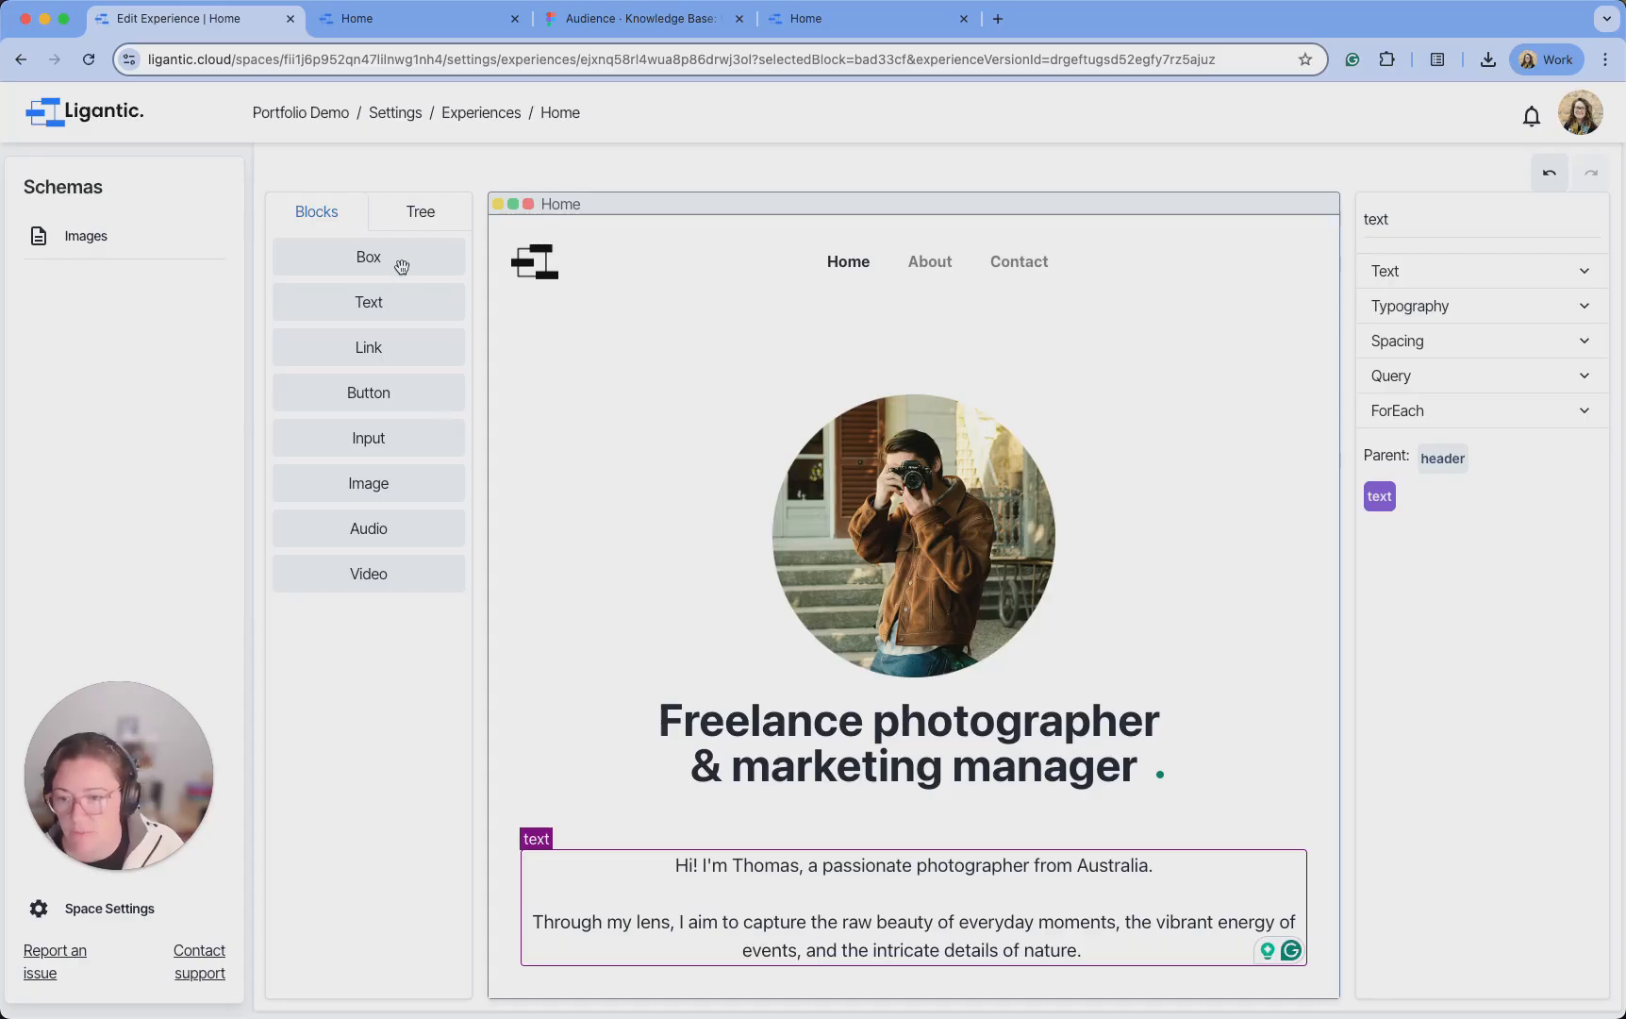
{"action": "left_click_drag", "start_coordinate": [402, 262], "coordinate": [864, 959]}
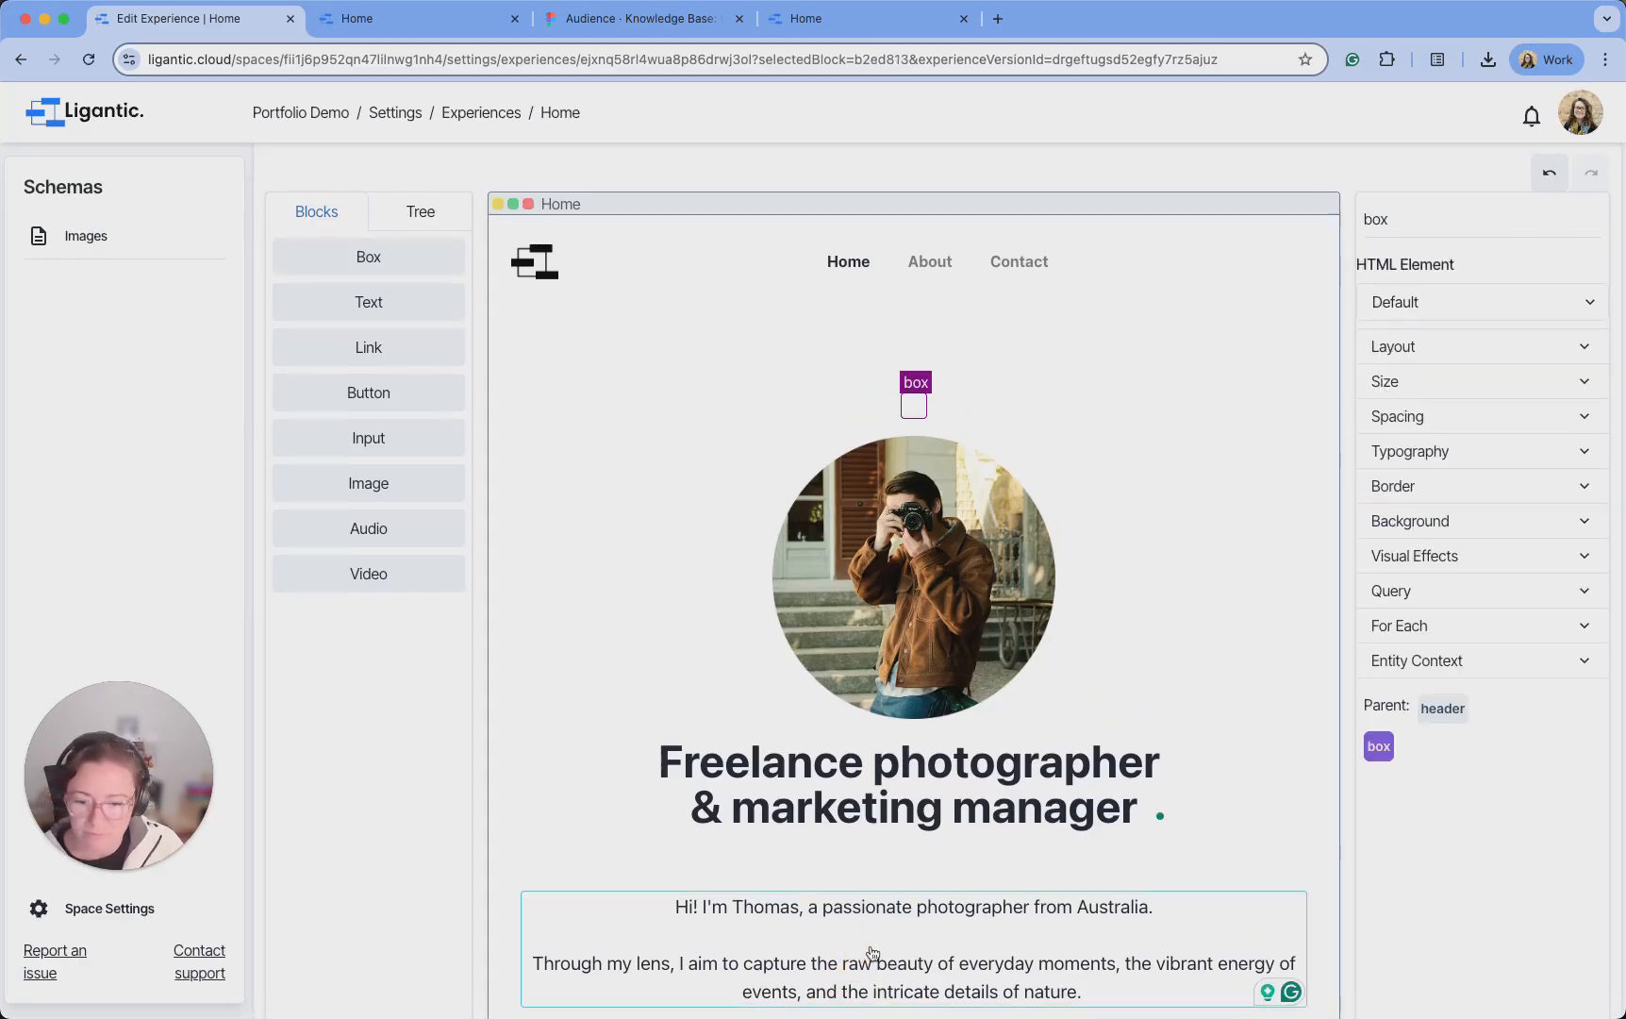
{"action": "scroll", "coordinate": [869, 842], "scroll_direction": "up", "scroll_amount": 1}
{"action": "left_click", "coordinate": [396, 175]}
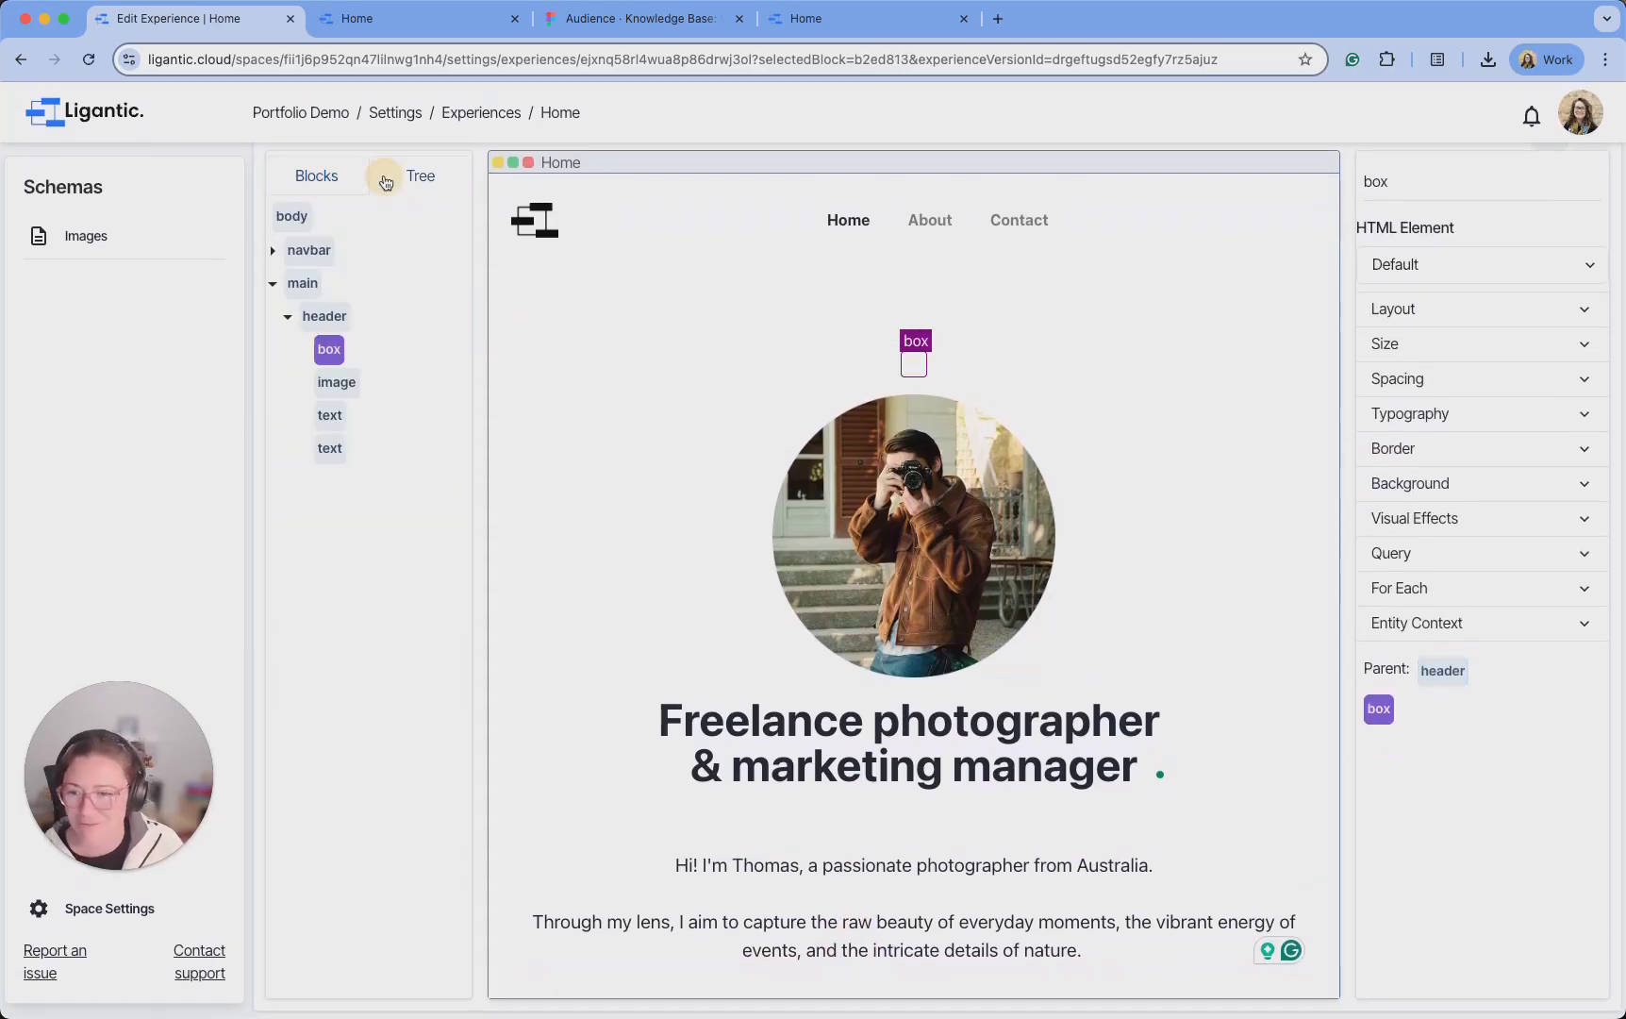
{"action": "left_click_drag", "start_coordinate": [337, 356], "coordinate": [330, 451]}
{"action": "left_click_drag", "start_coordinate": [1423, 183], "coordinate": [1318, 184]}
{"action": "type", "text": "social links"}
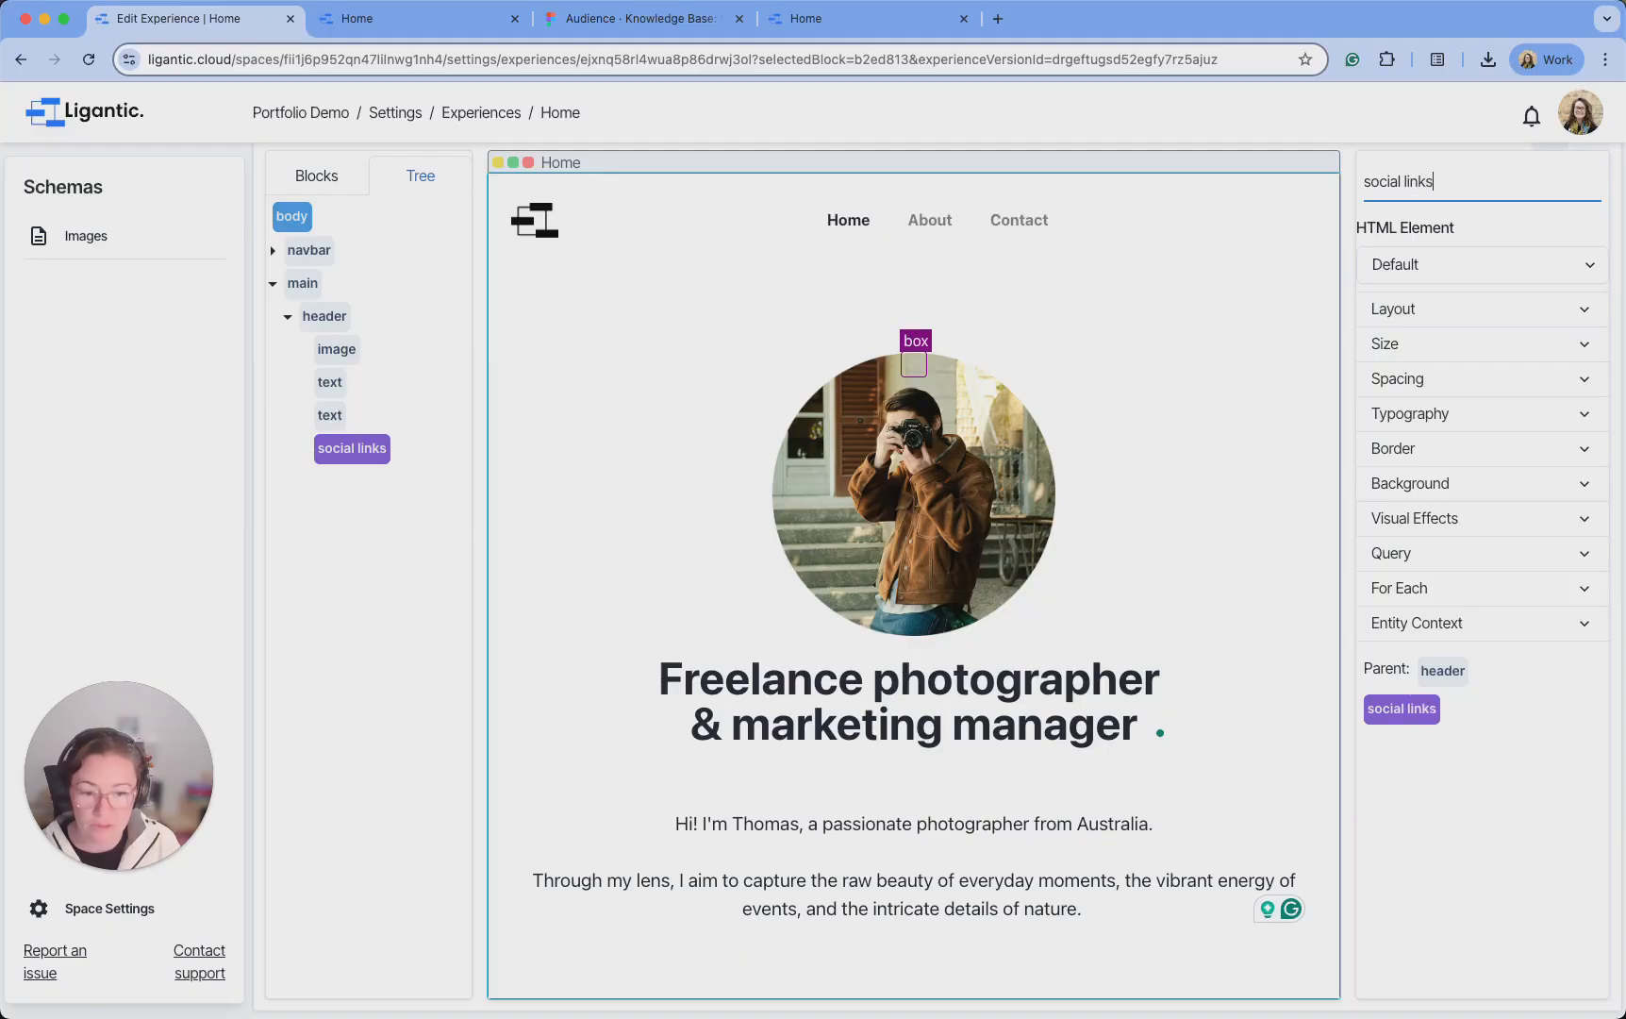
Rename the header's title text block to "heading" and the introduction text block to "copy"
{"action": "left_click", "coordinate": [340, 384]}
{"action": "double_click", "coordinate": [1366, 183]}
{"action": "type", "text": "head"}
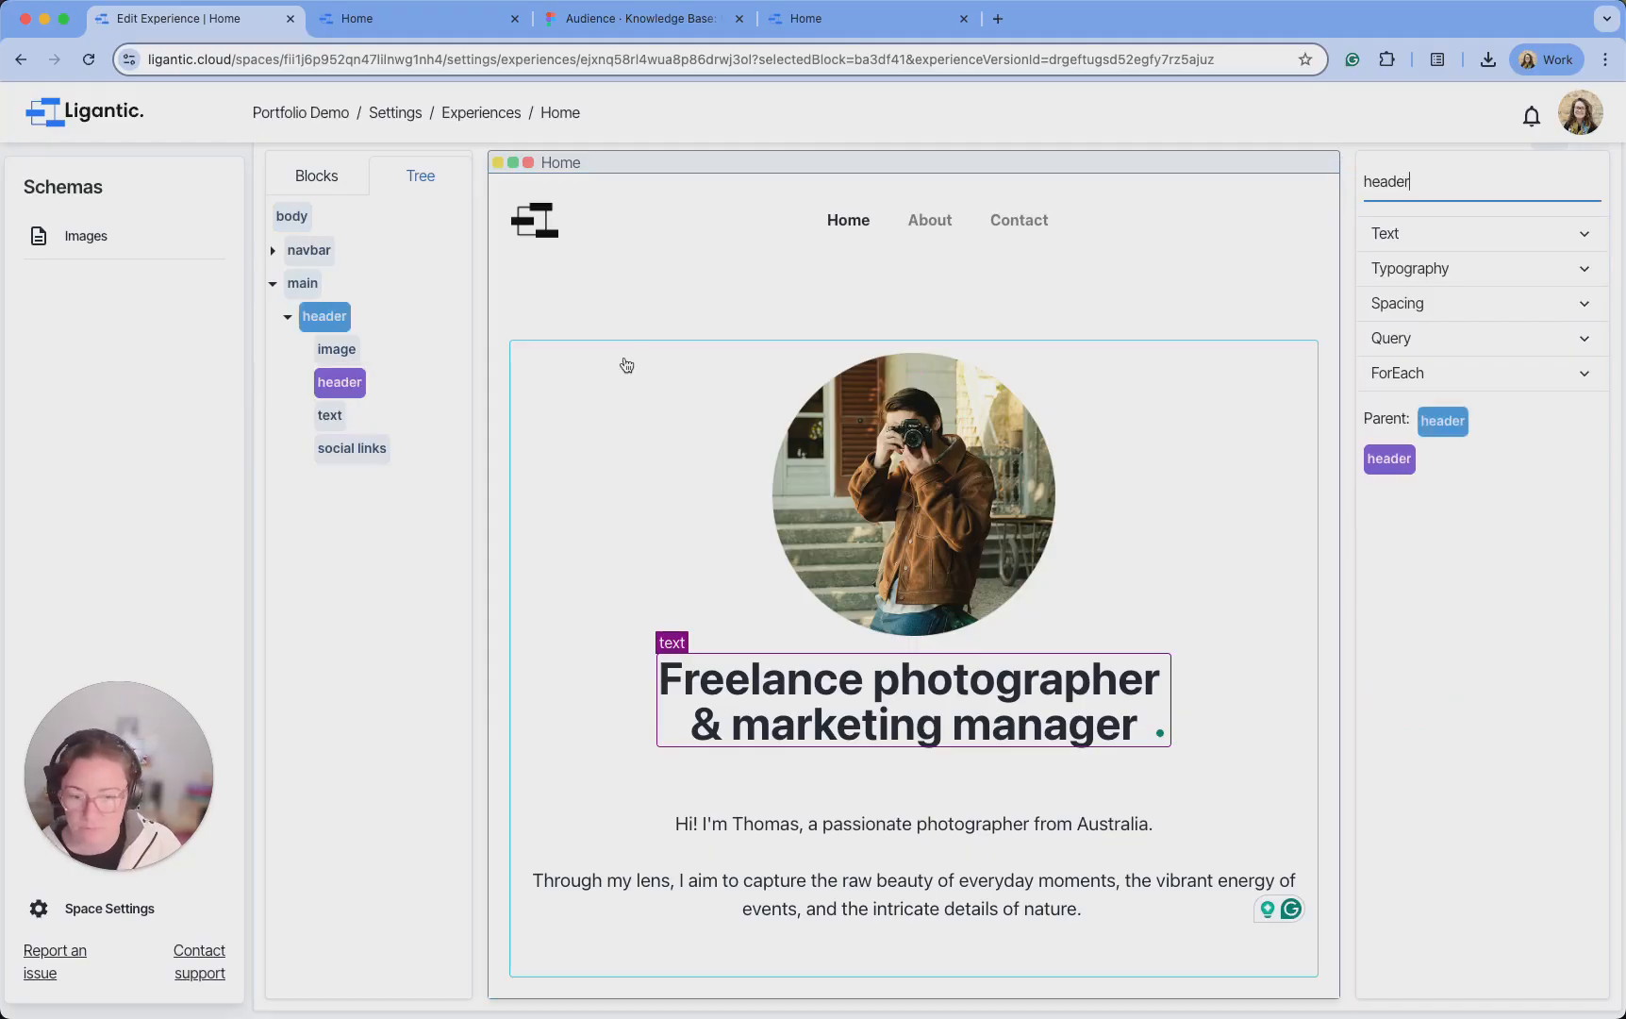
{"action": "type", "text": "ing"}
{"action": "left_click", "coordinate": [329, 415]}
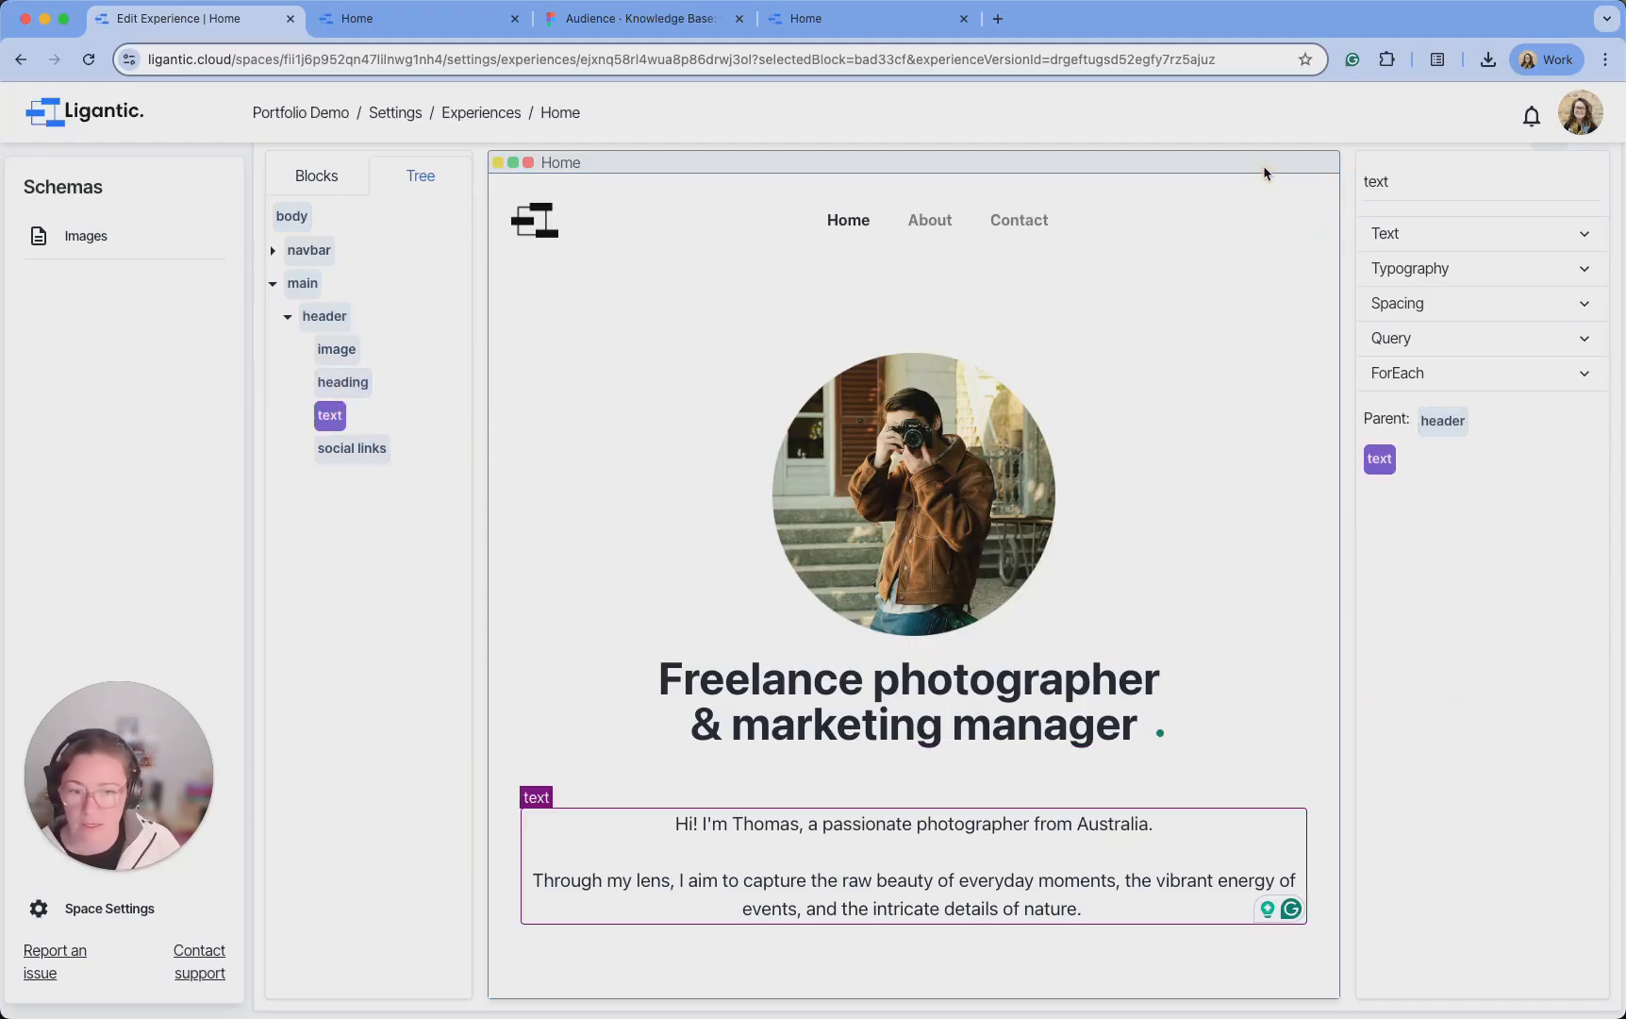
{"action": "double_click", "coordinate": [1377, 182]}
{"action": "type", "text": "copy"}
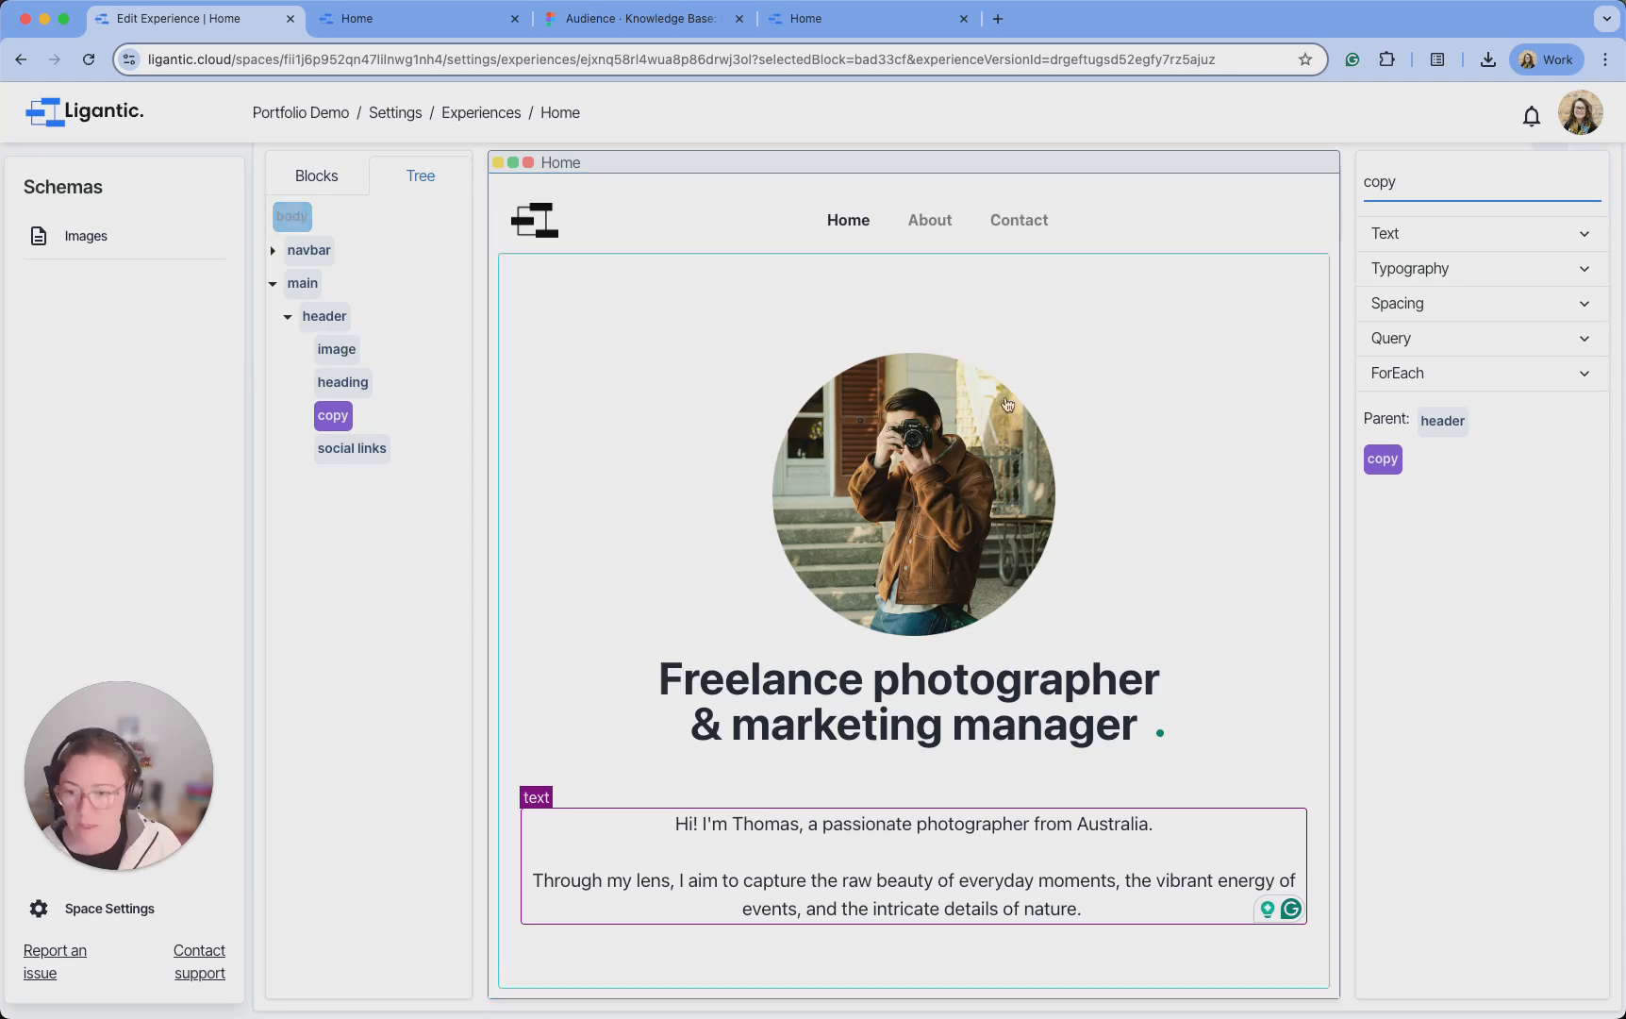
{"action": "left_click", "coordinate": [383, 595]}
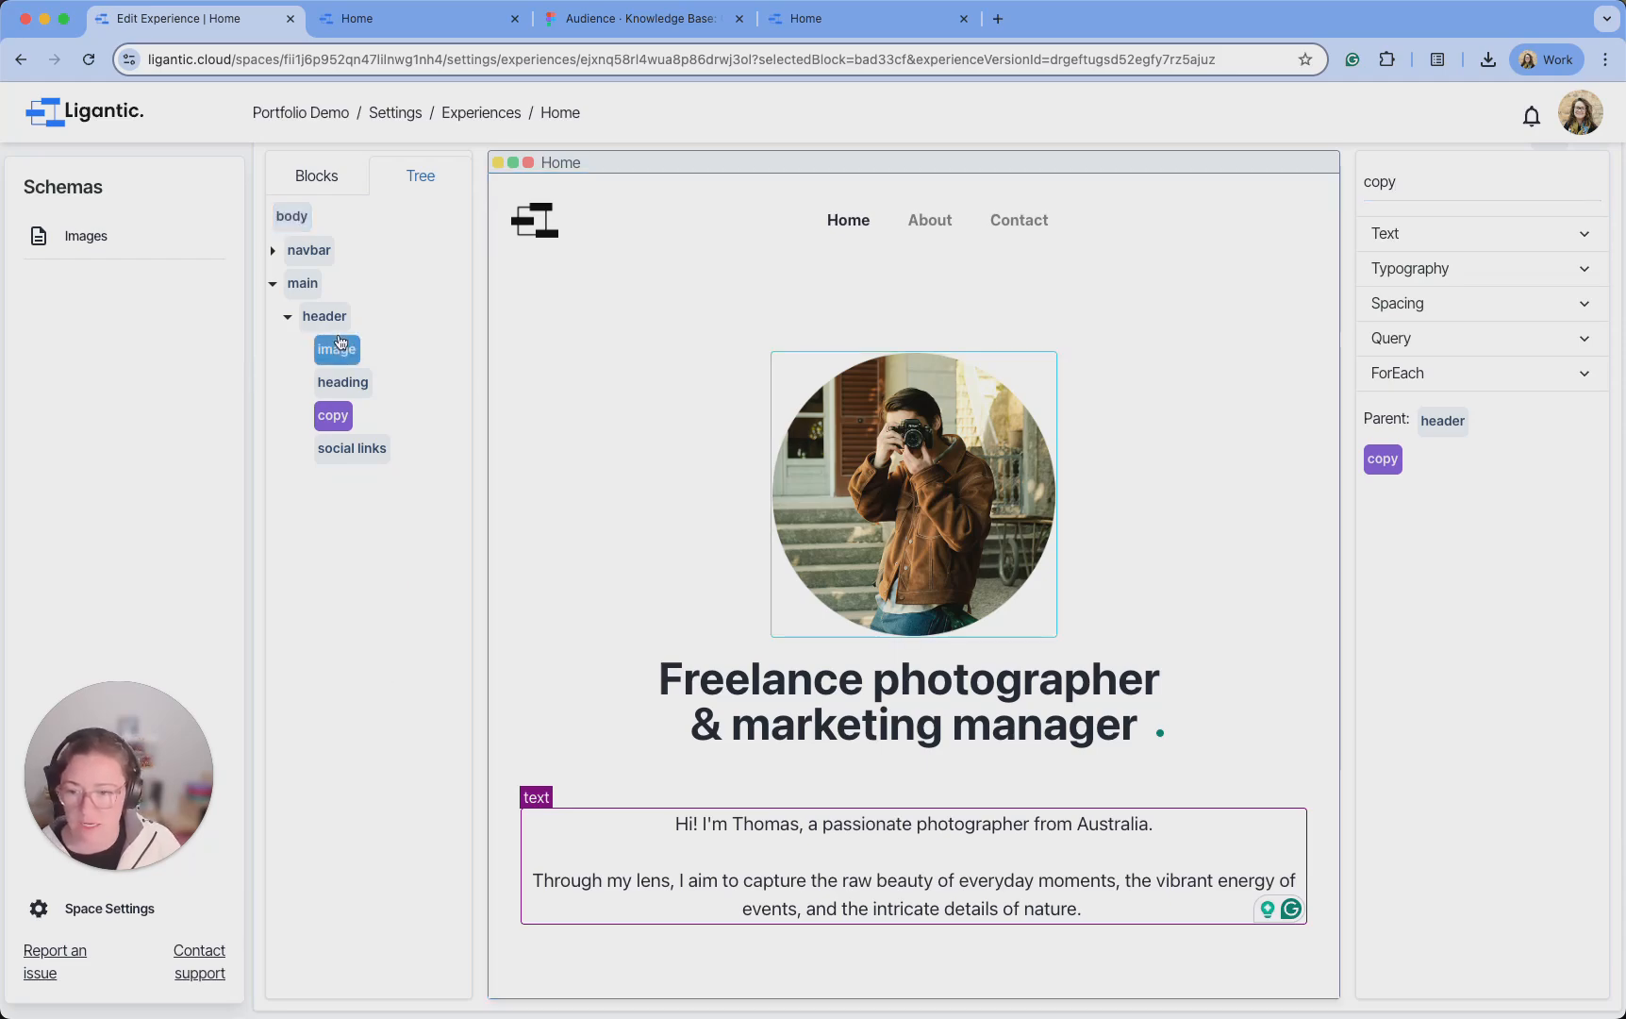
Add three link blocks inside the social links box
{"action": "left_click", "coordinate": [330, 442]}
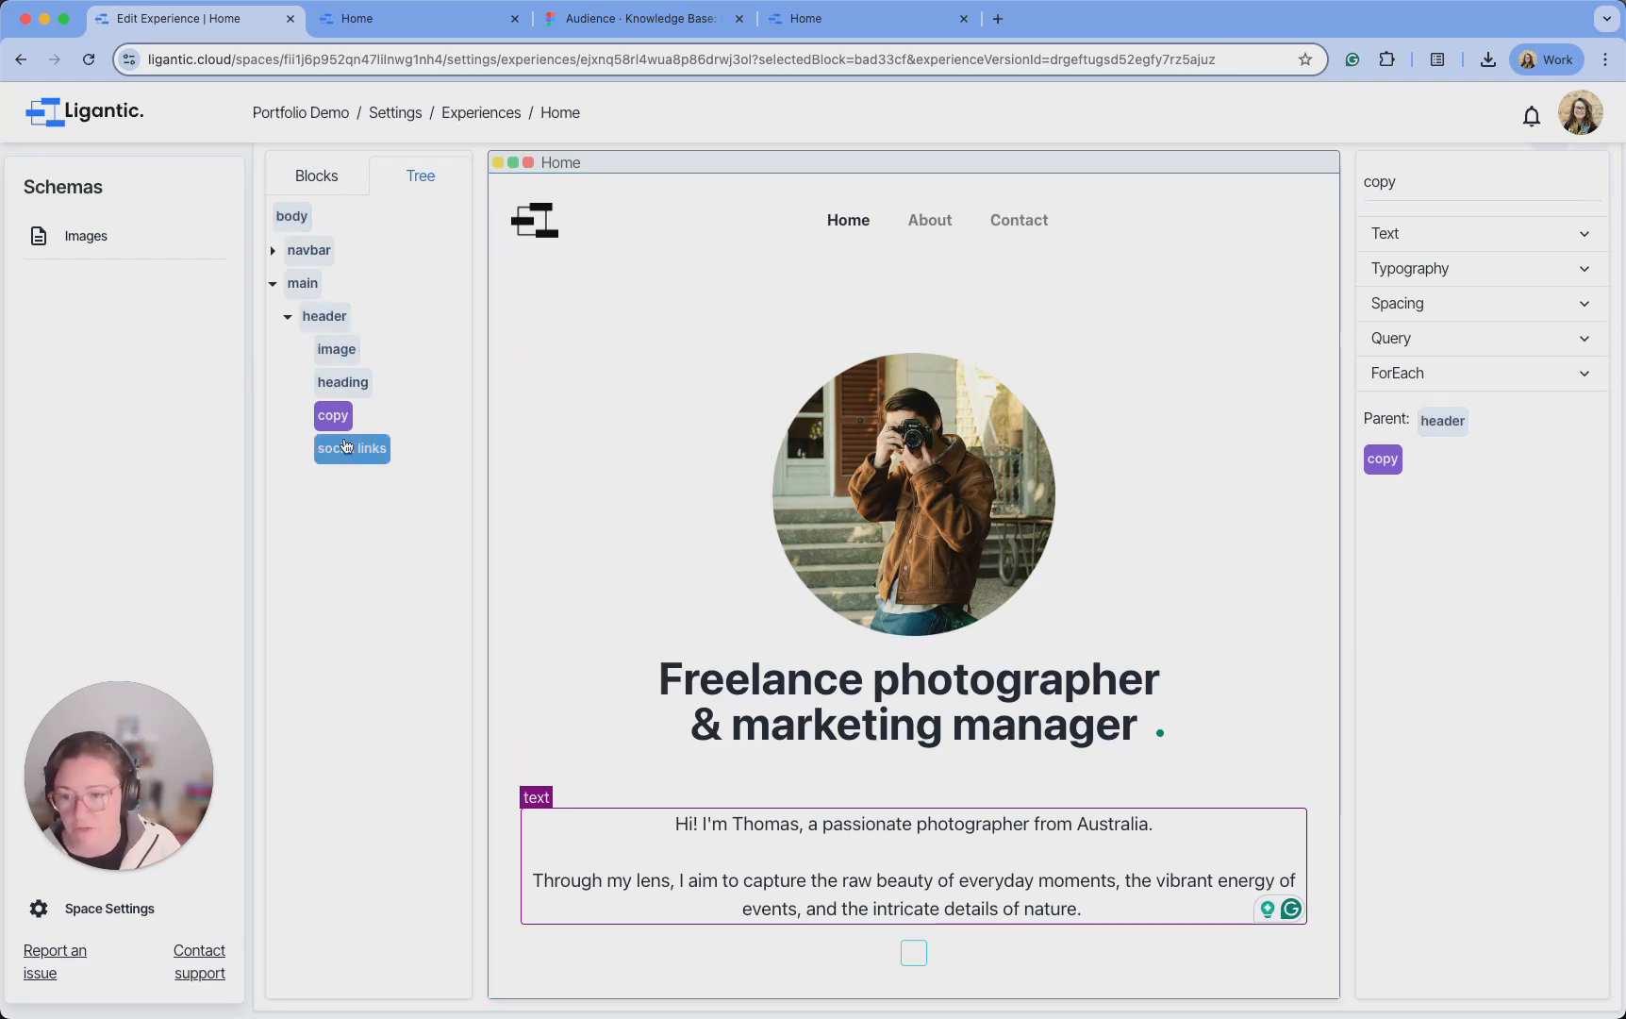
{"action": "left_click", "coordinate": [317, 176]}
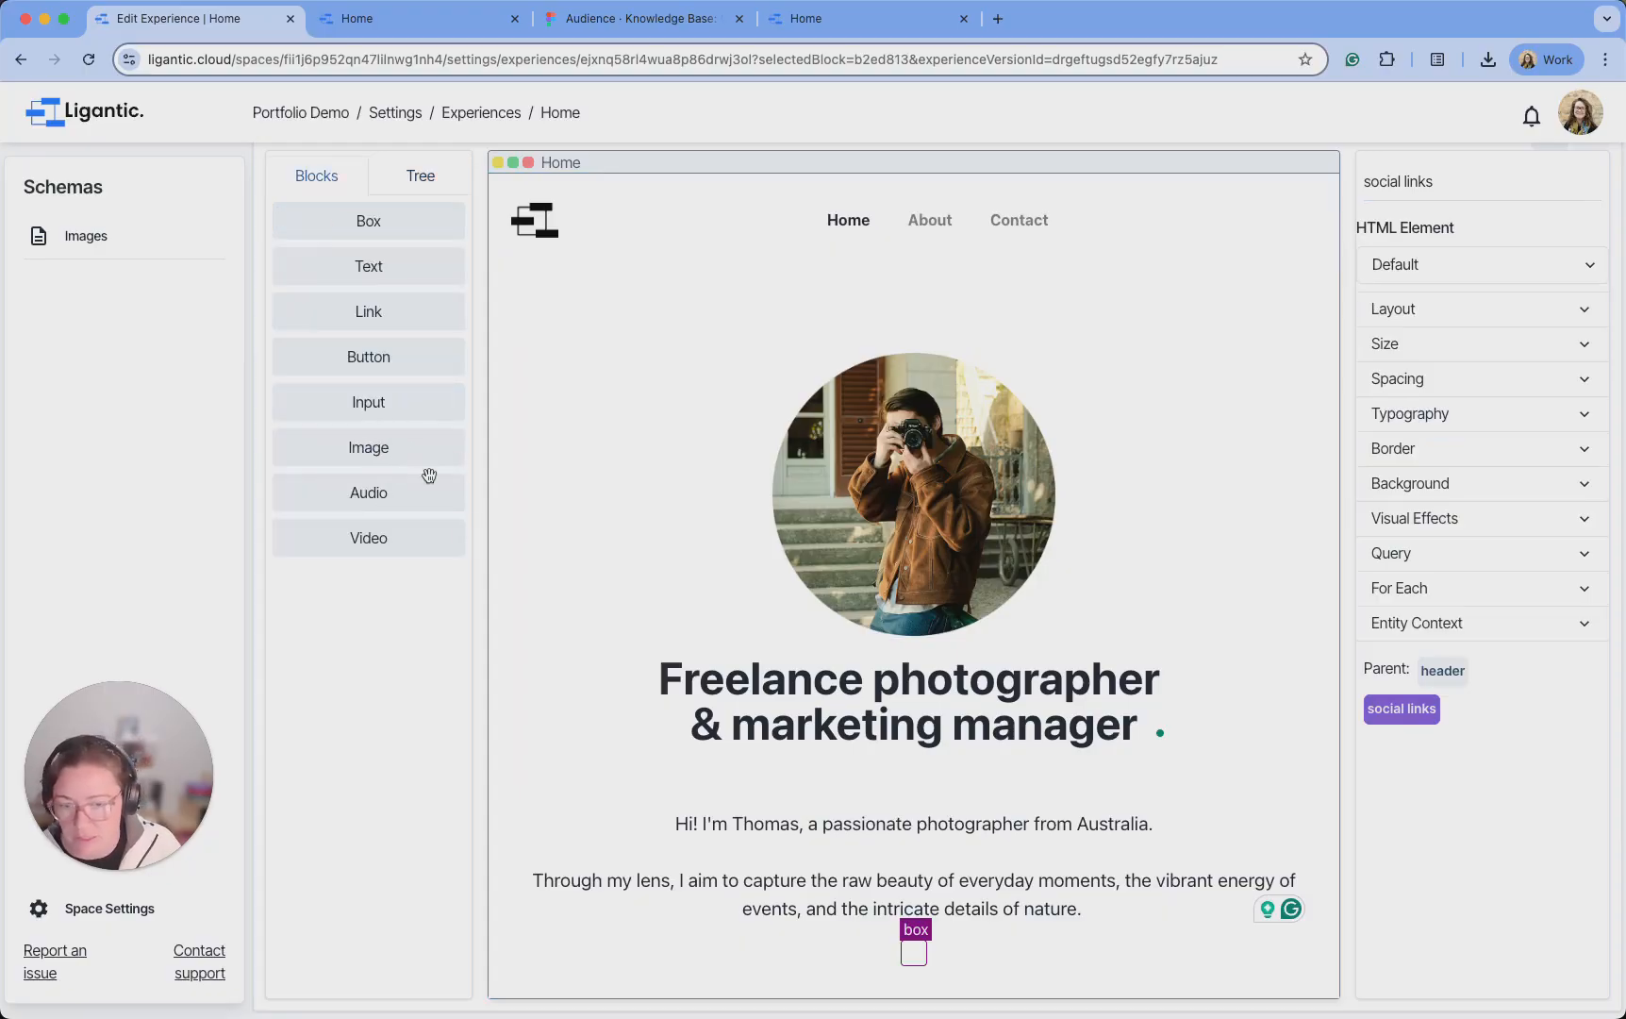
{"action": "left_click_drag", "start_coordinate": [369, 310], "coordinate": [919, 949]}
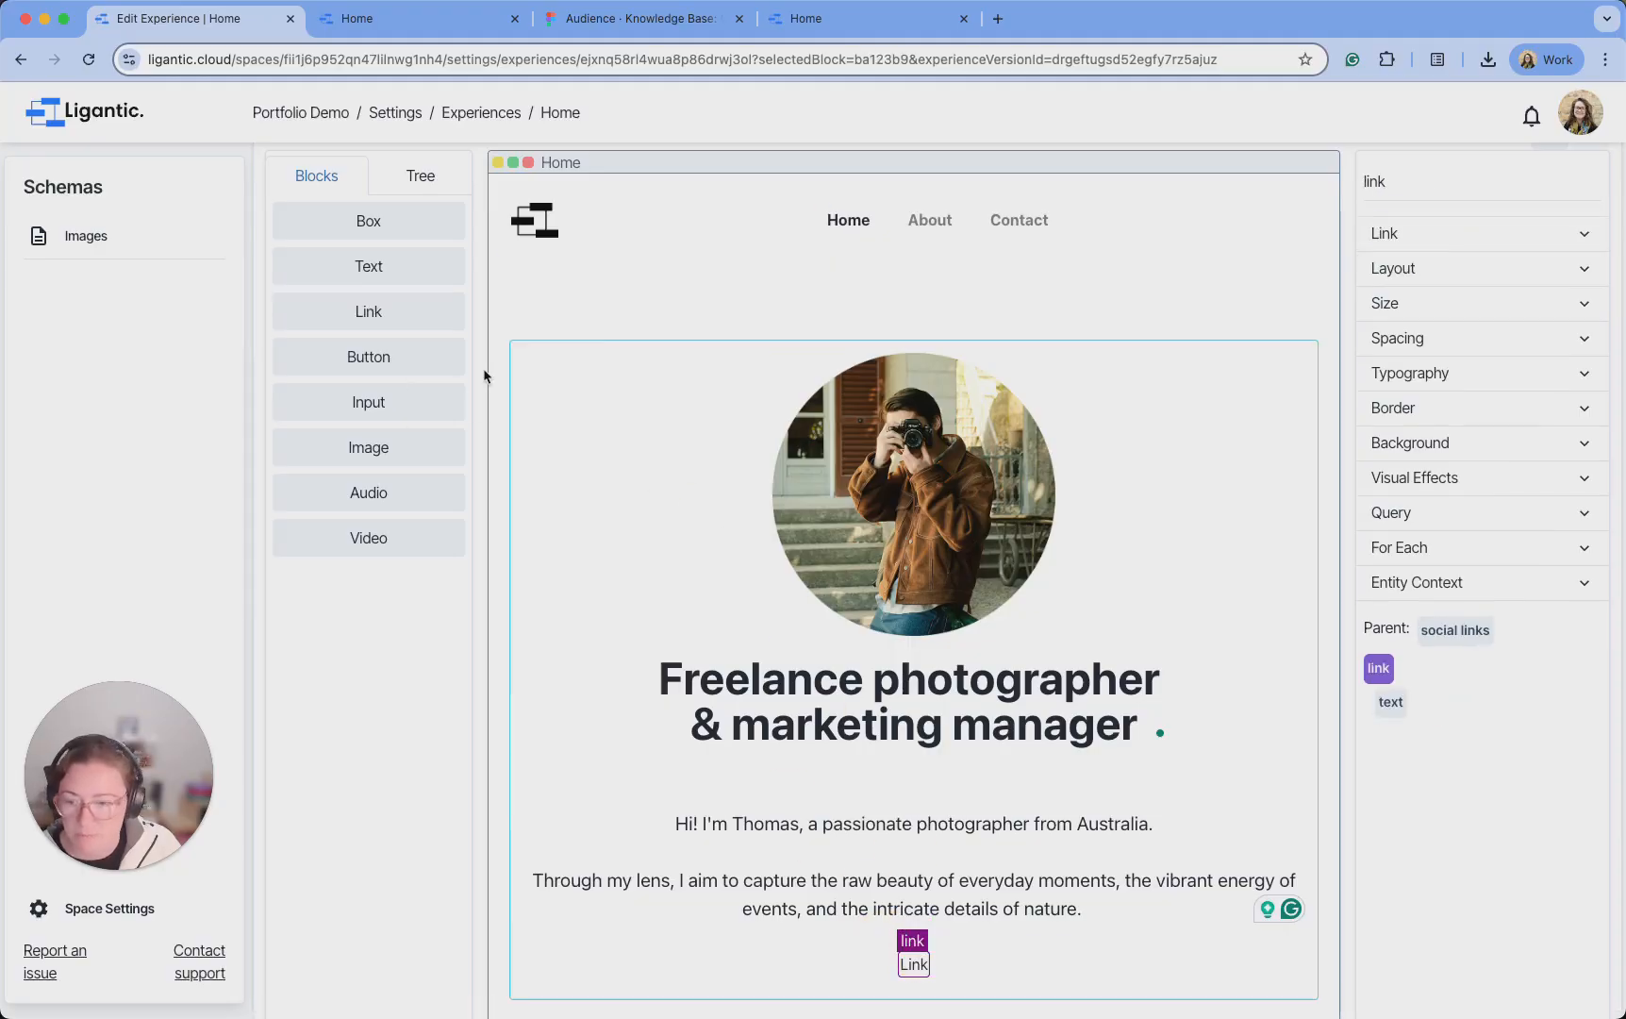
{"action": "left_click_drag", "start_coordinate": [369, 310], "coordinate": [911, 924]}
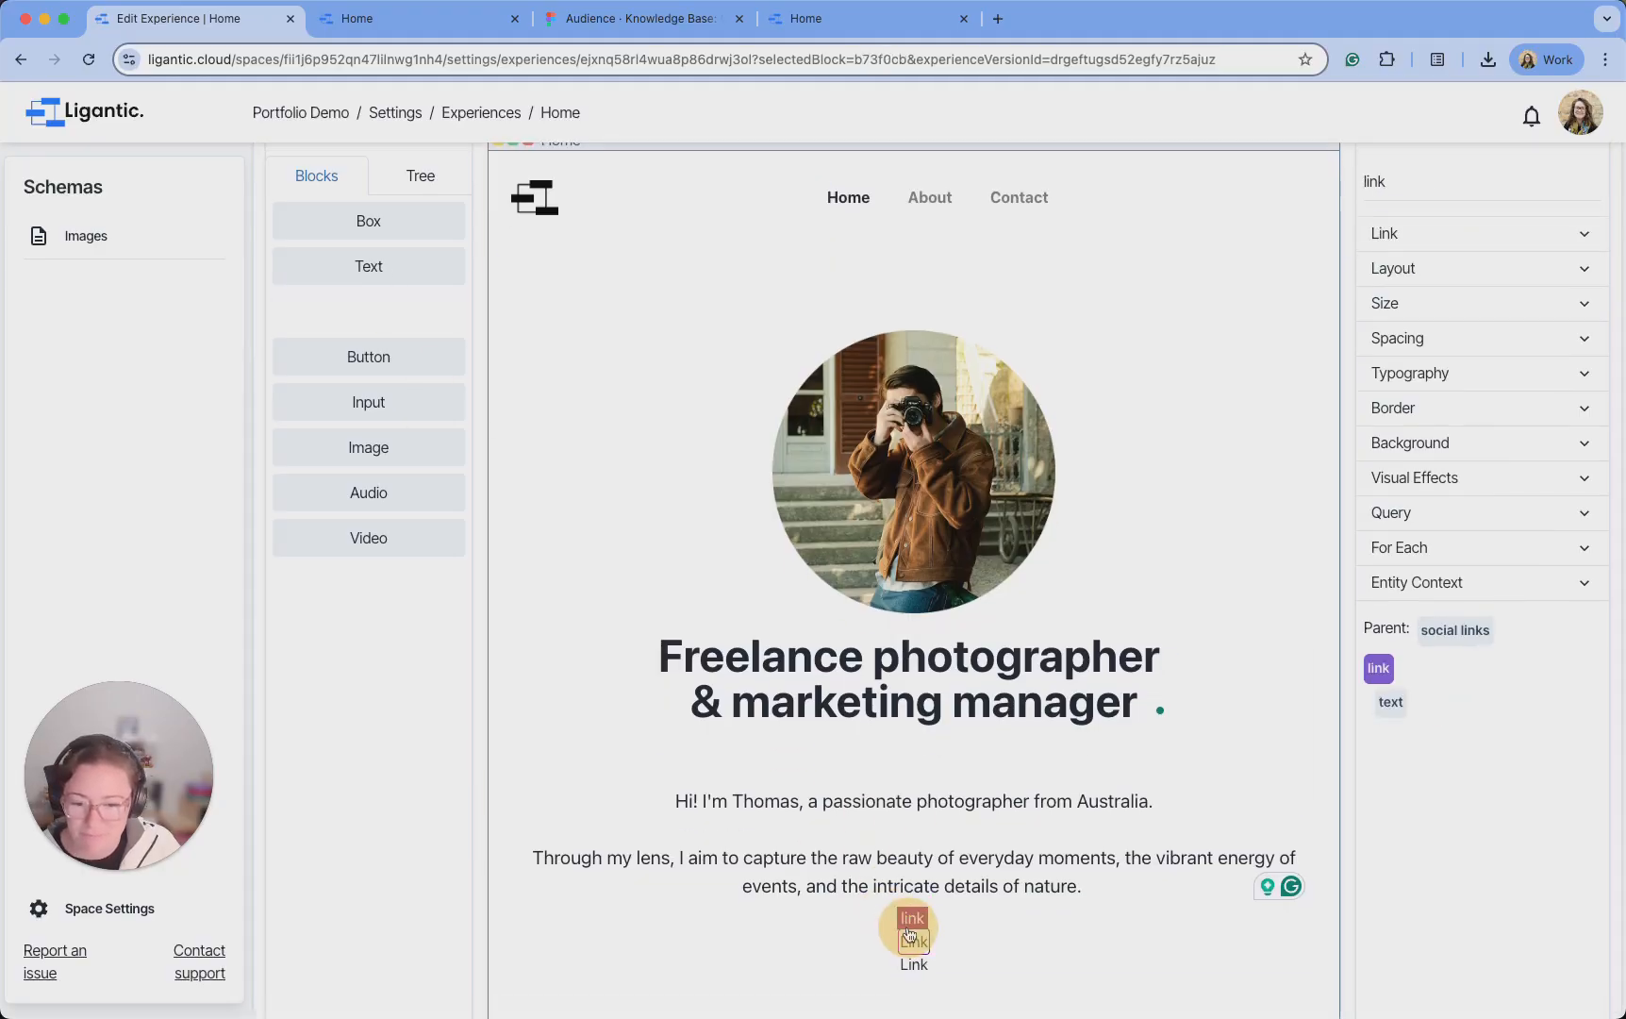
{"action": "left_click_drag", "start_coordinate": [383, 314], "coordinate": [912, 917]}
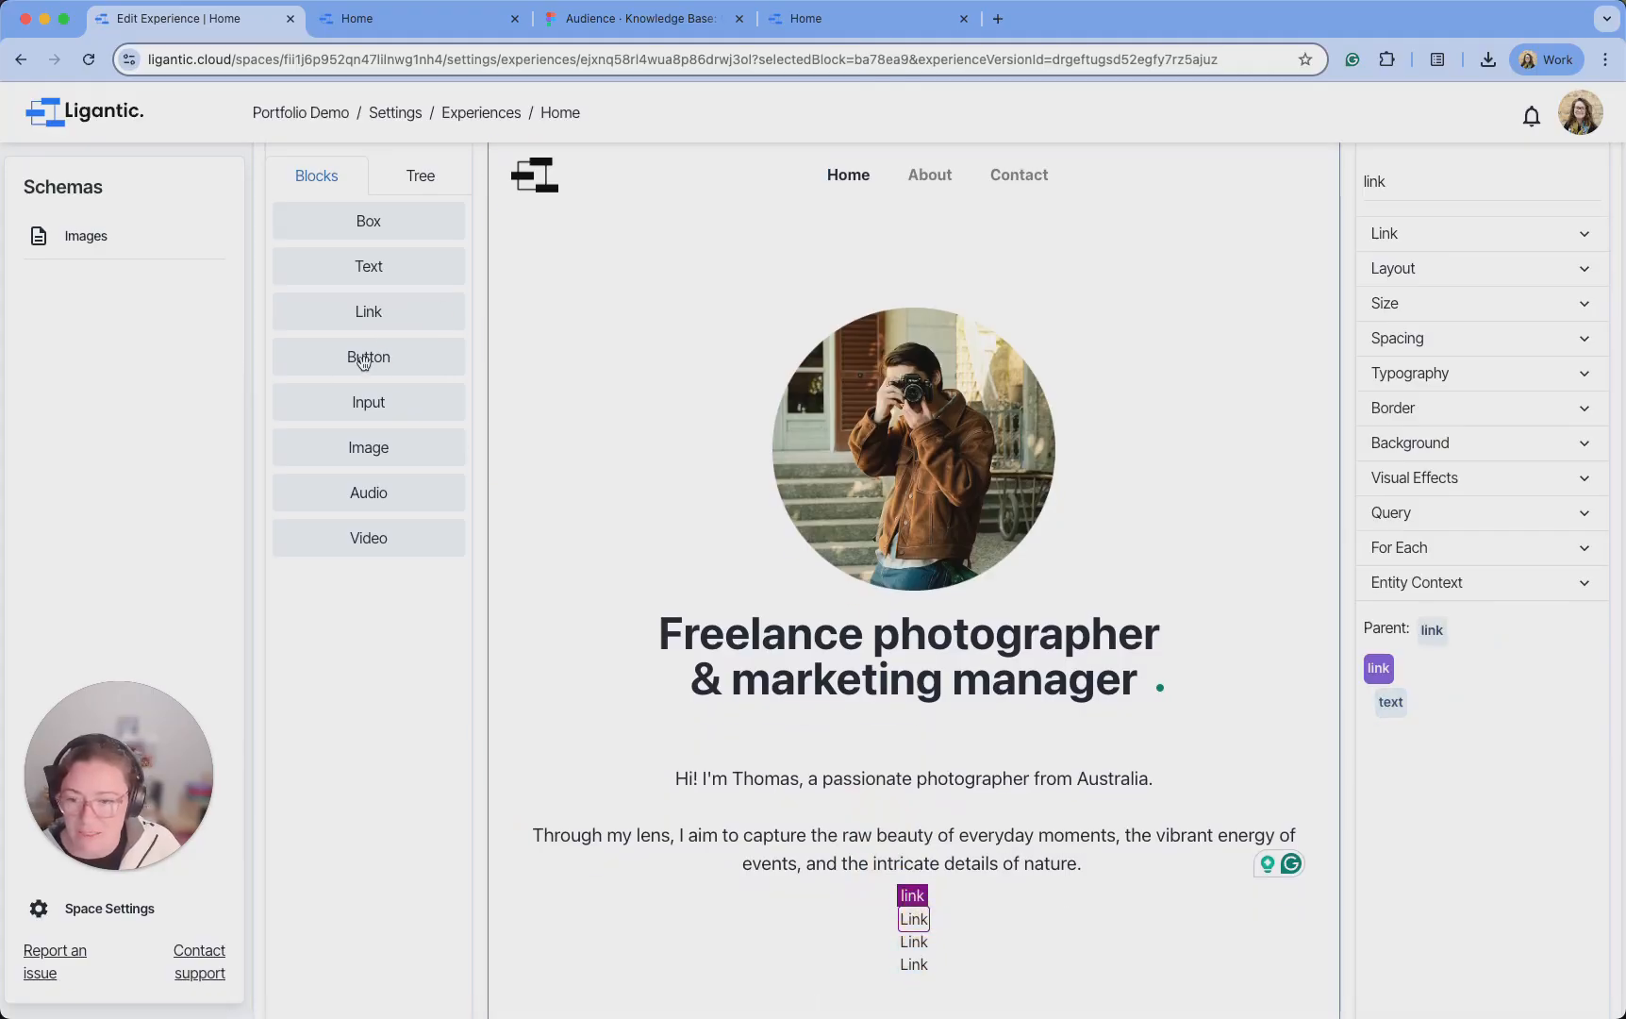
Add an image block inside the innermost nested link and rename that link to "facebook"
{"action": "left_click_drag", "start_coordinate": [370, 449], "coordinate": [909, 902]}
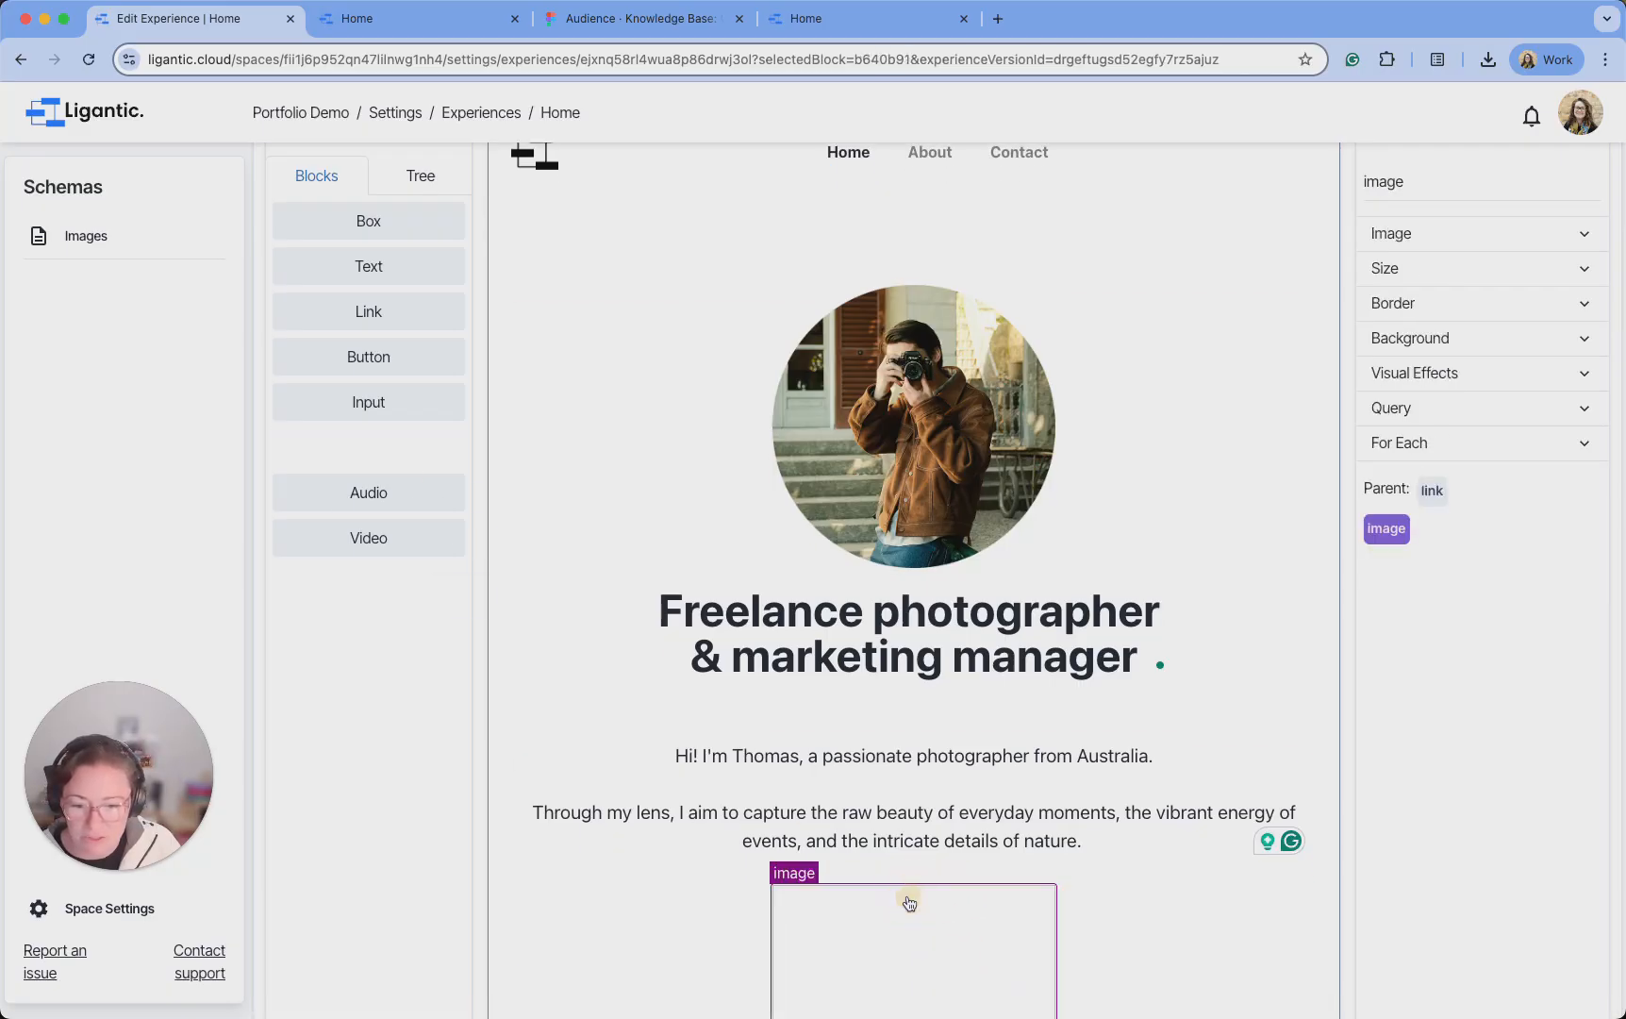
{"action": "left_click", "coordinate": [437, 184]}
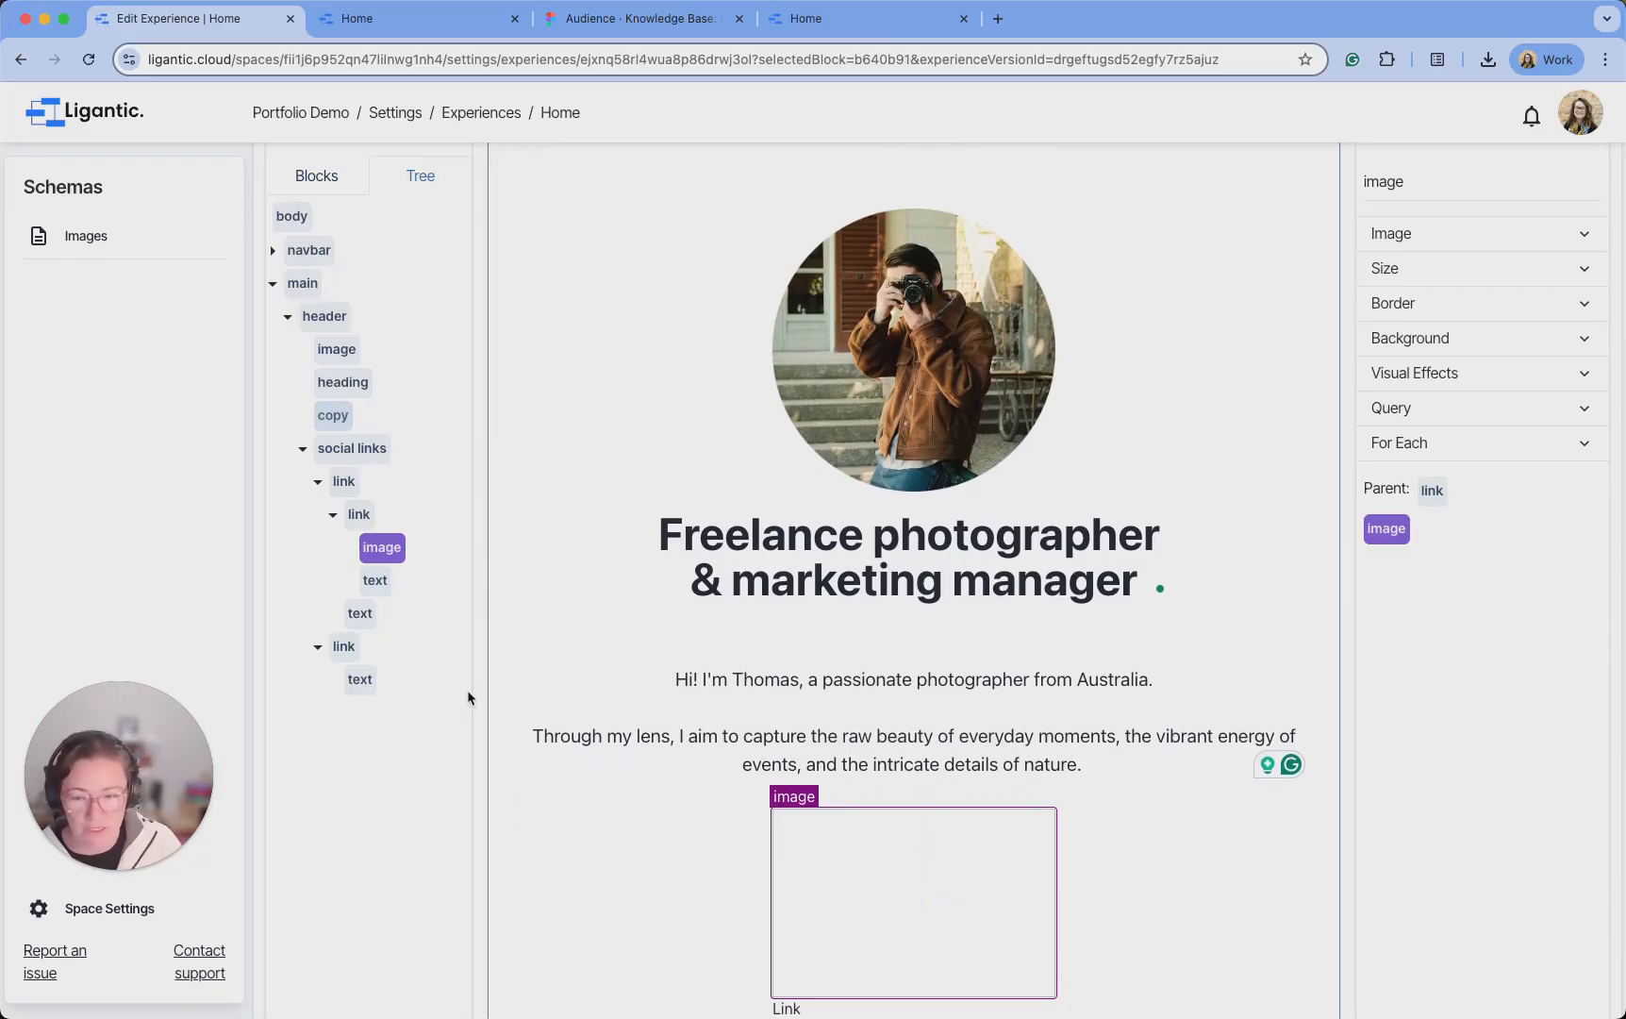
{"action": "left_click", "coordinate": [380, 583]}
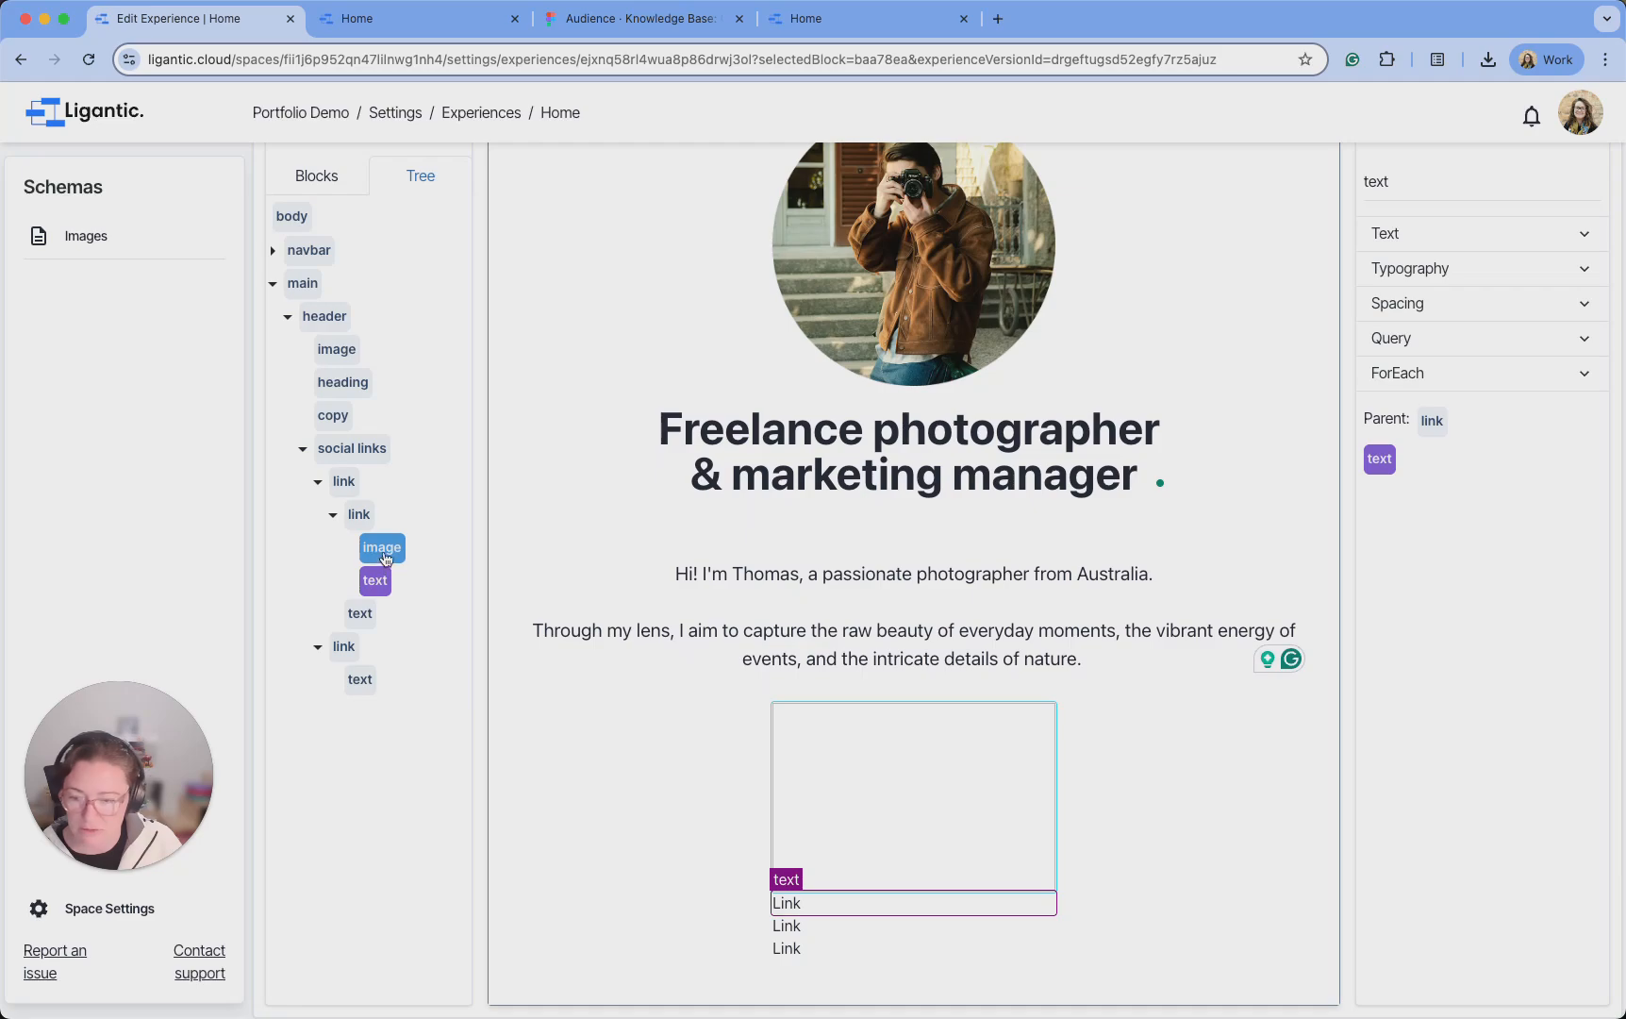
{"action": "left_click", "coordinate": [384, 555]}
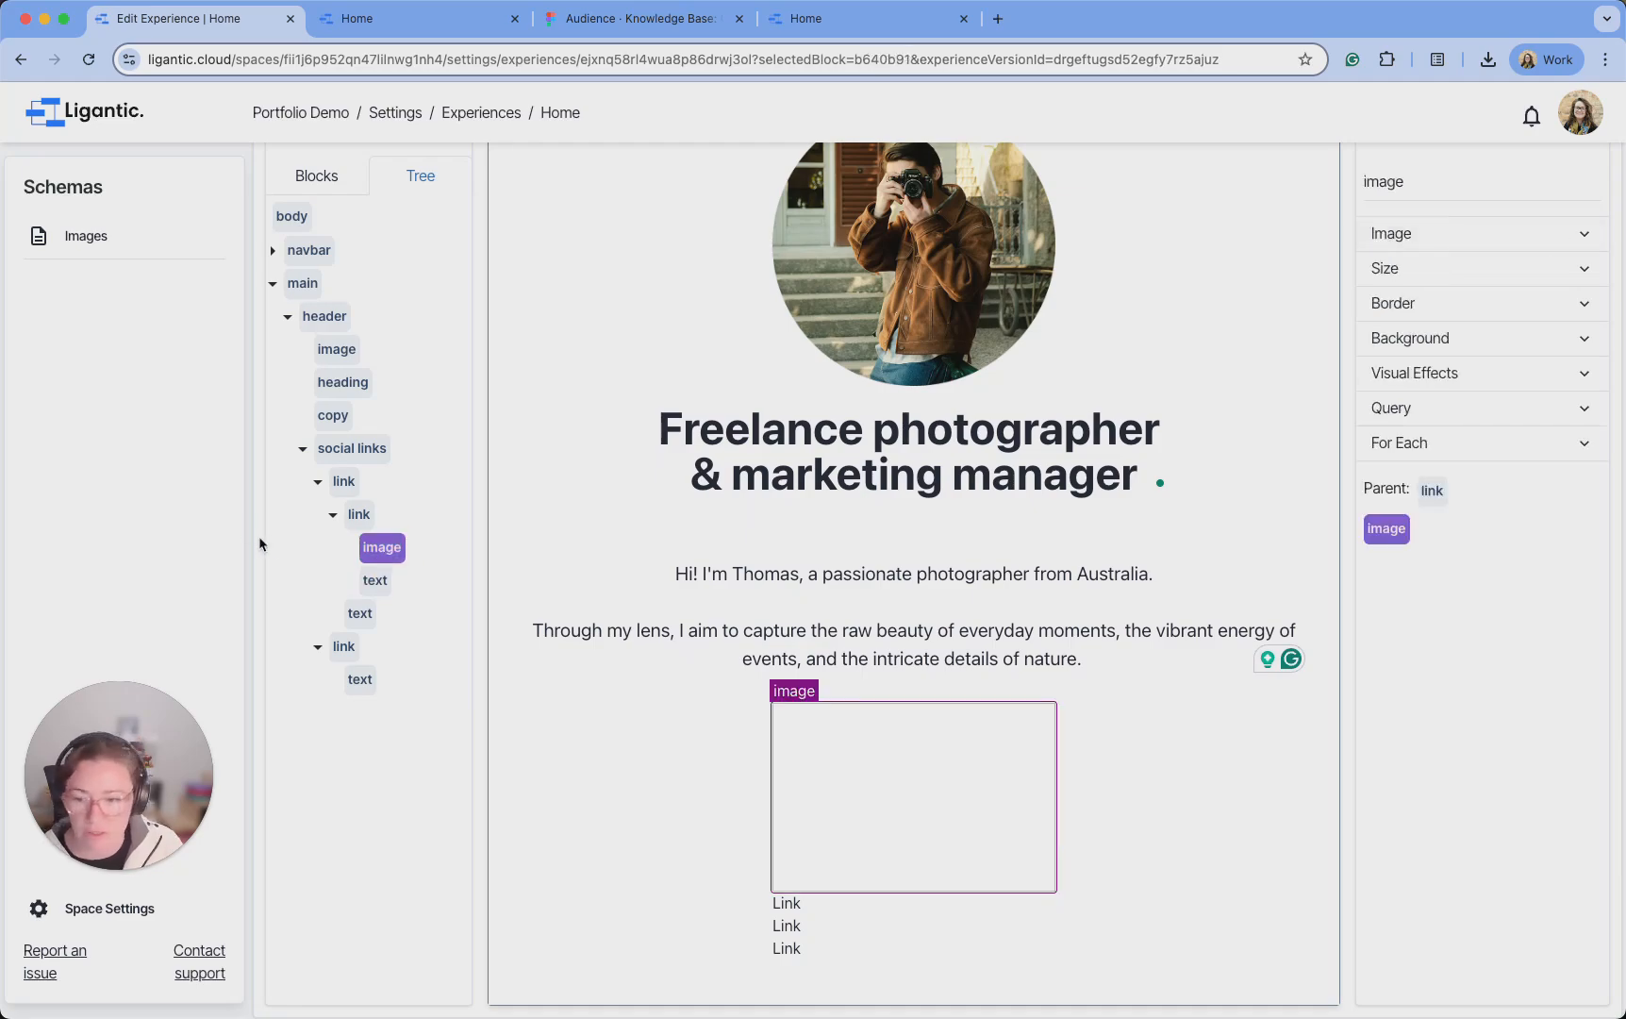
{"action": "left_click", "coordinate": [358, 514]}
{"action": "type", "text": "facebookk"}
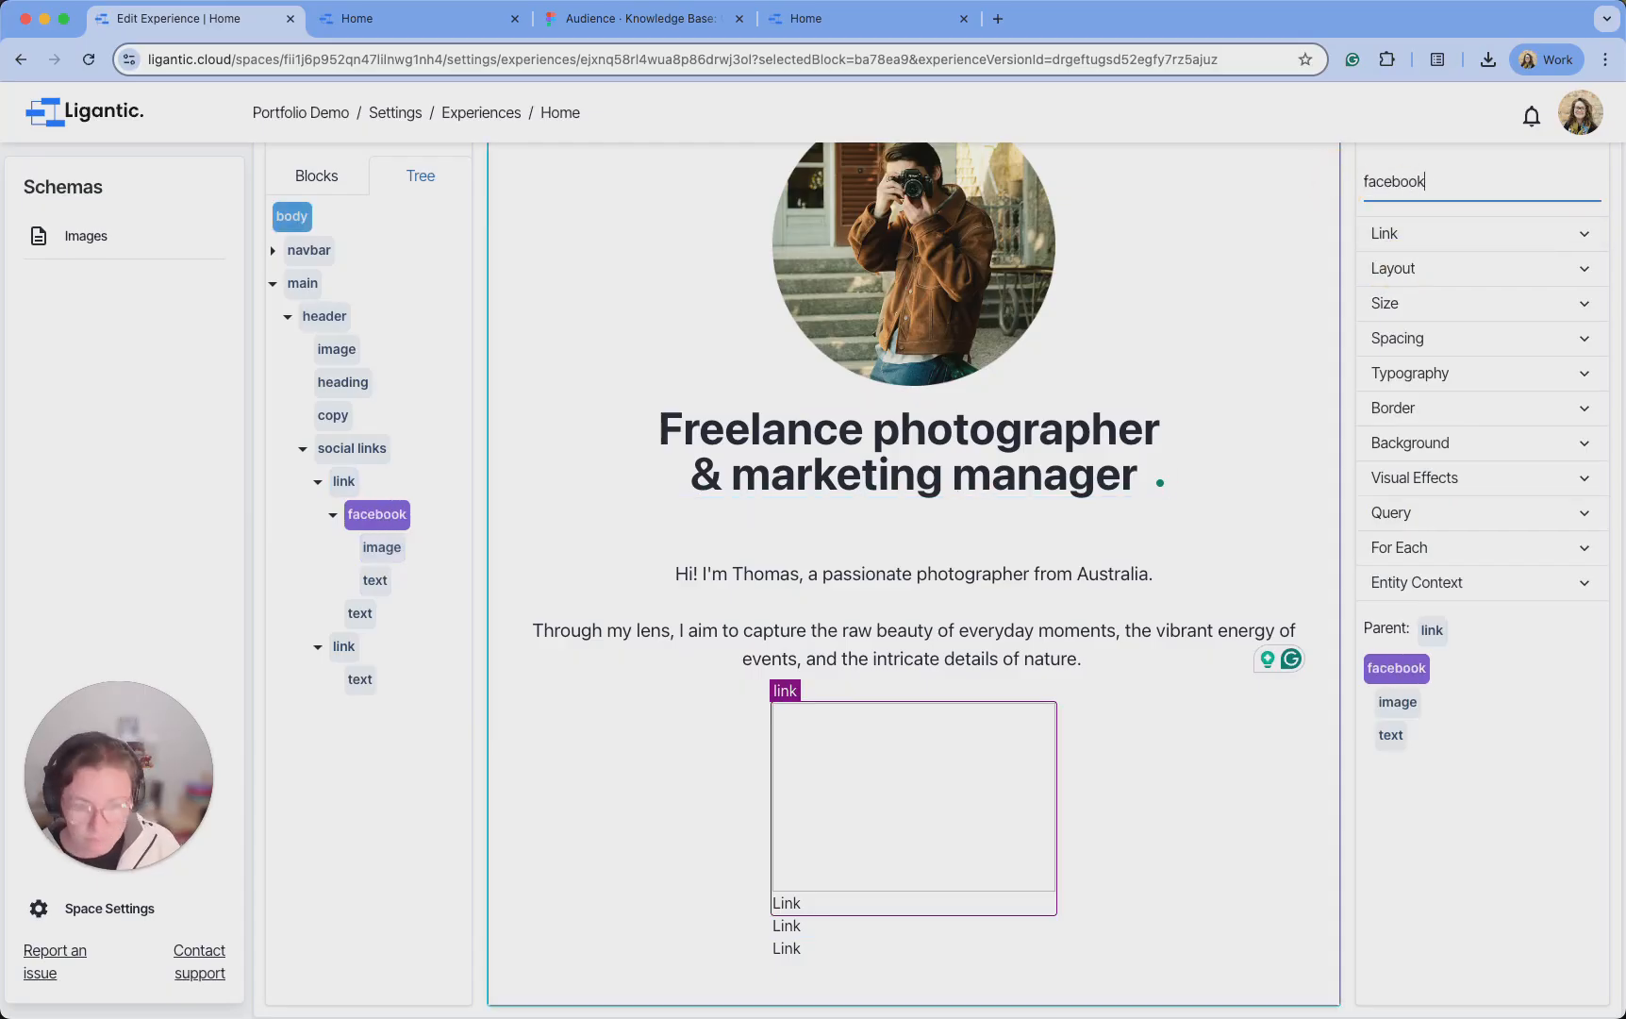
Set the facebook link image's source to the static Facebook entity from the Image schema
{"action": "left_click", "coordinate": [387, 554]}
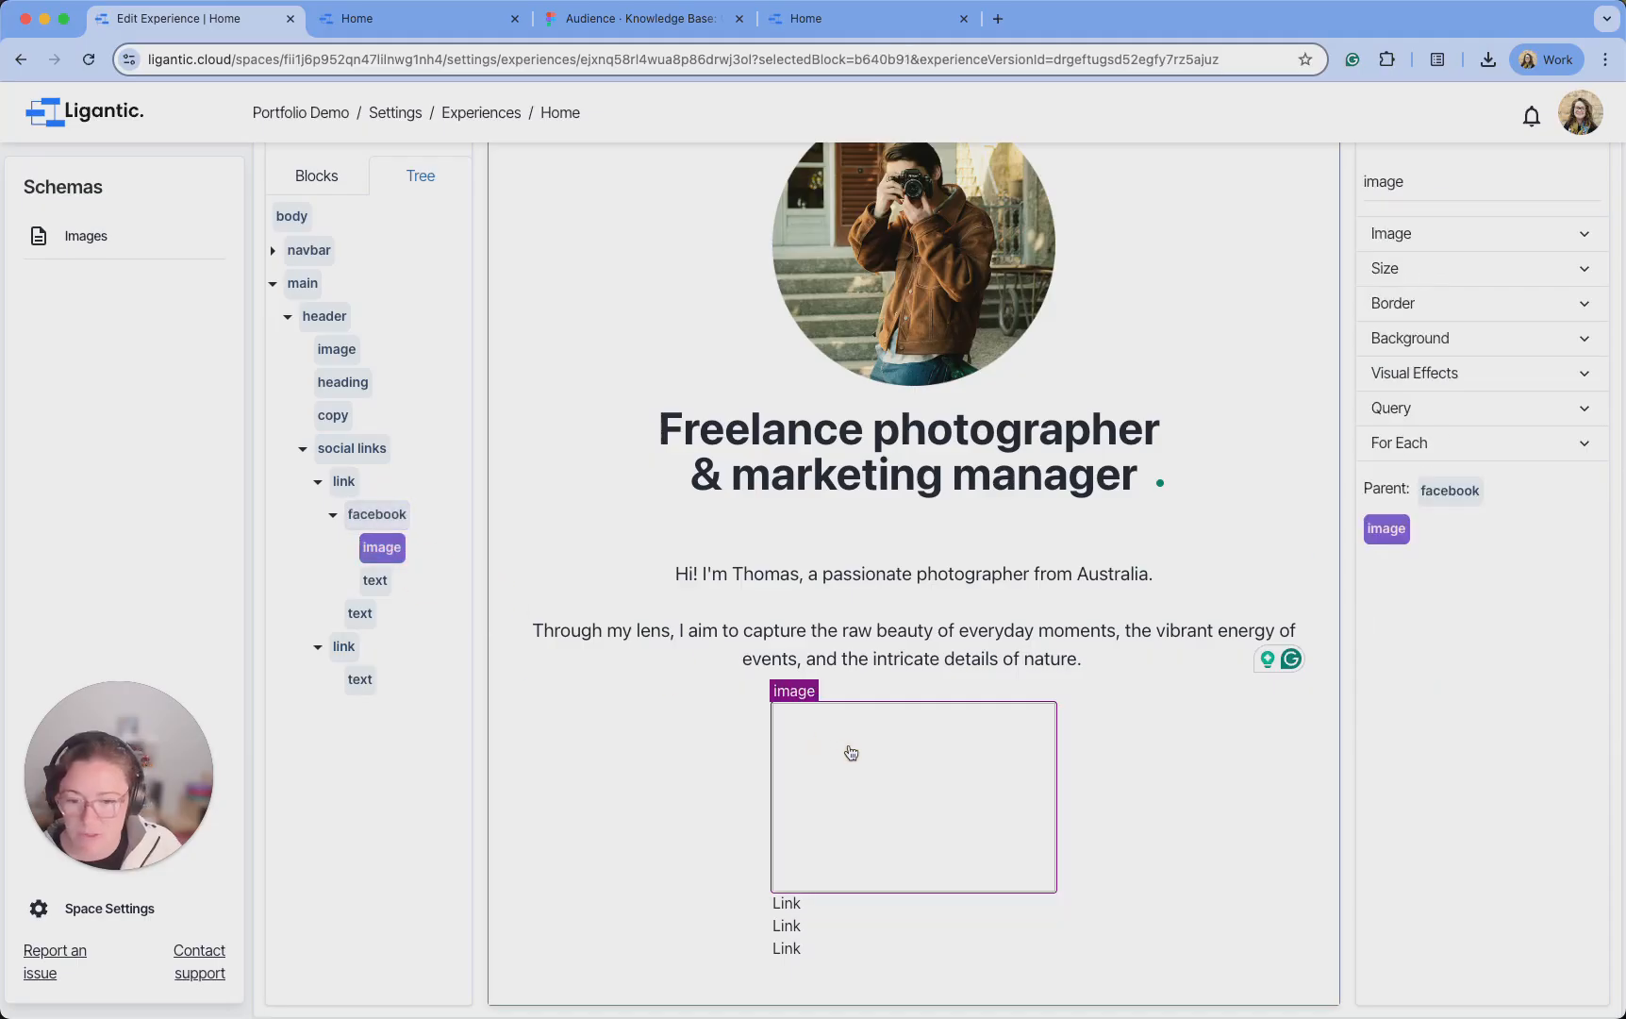
{"action": "left_click", "coordinate": [1473, 238]}
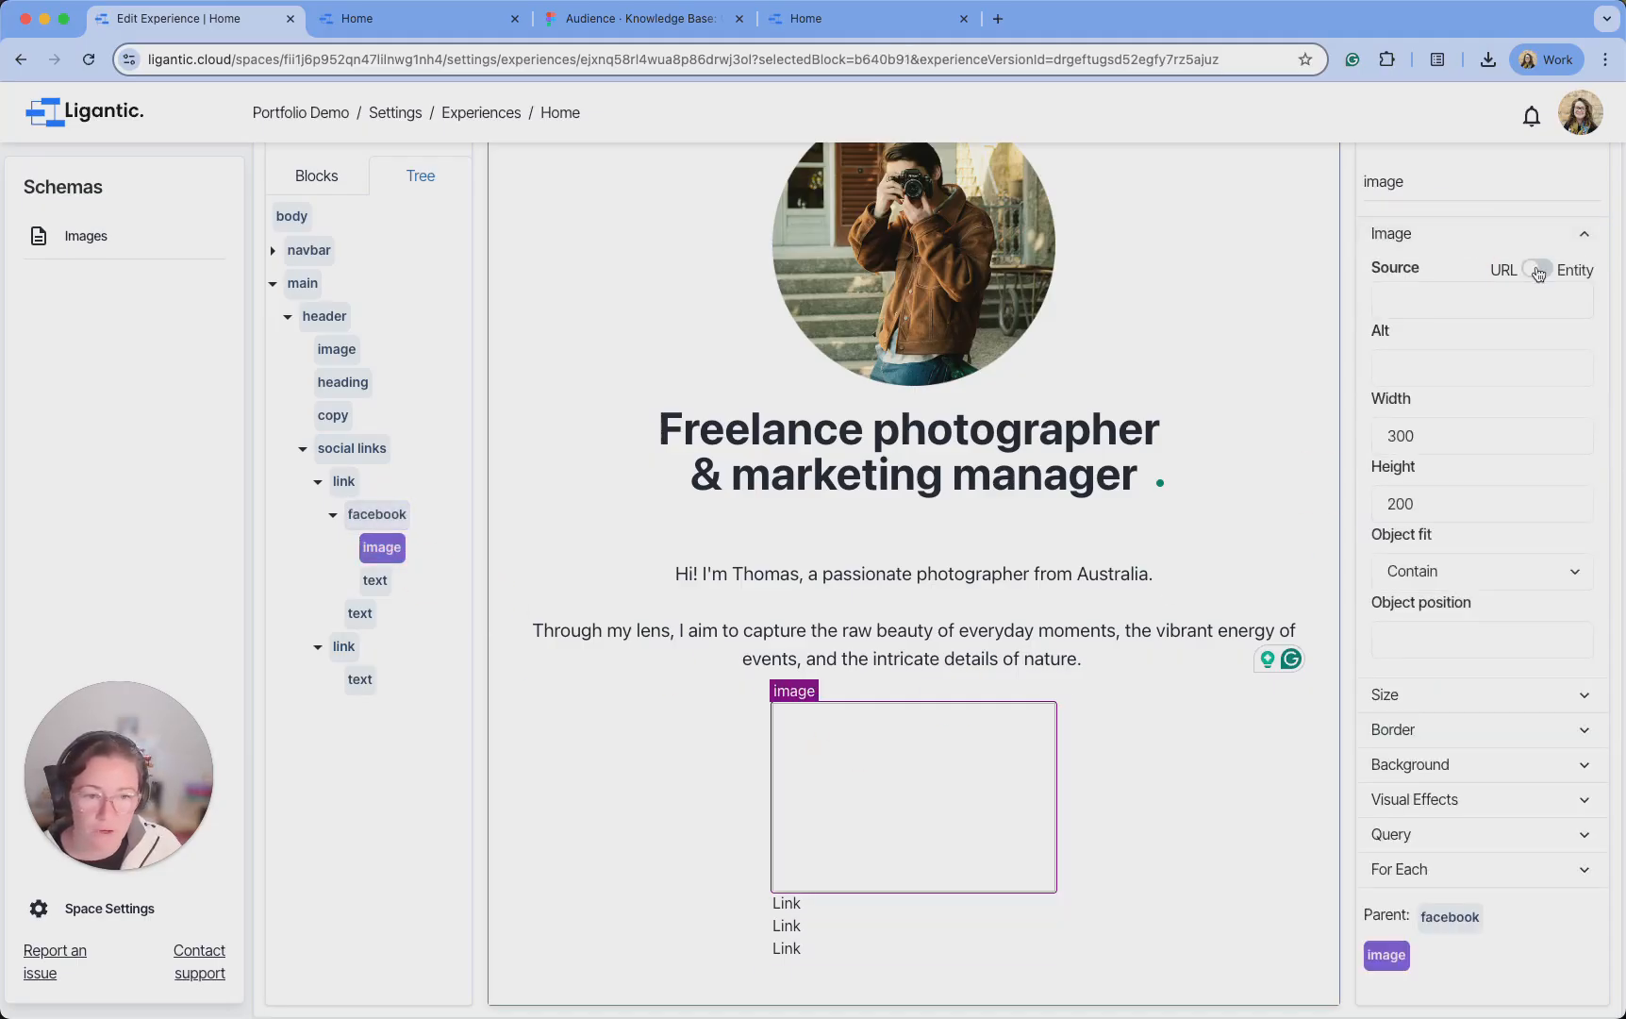
{"action": "left_click", "coordinate": [1538, 271]}
{"action": "left_click", "coordinate": [1505, 323]}
{"action": "left_click", "coordinate": [1453, 349]}
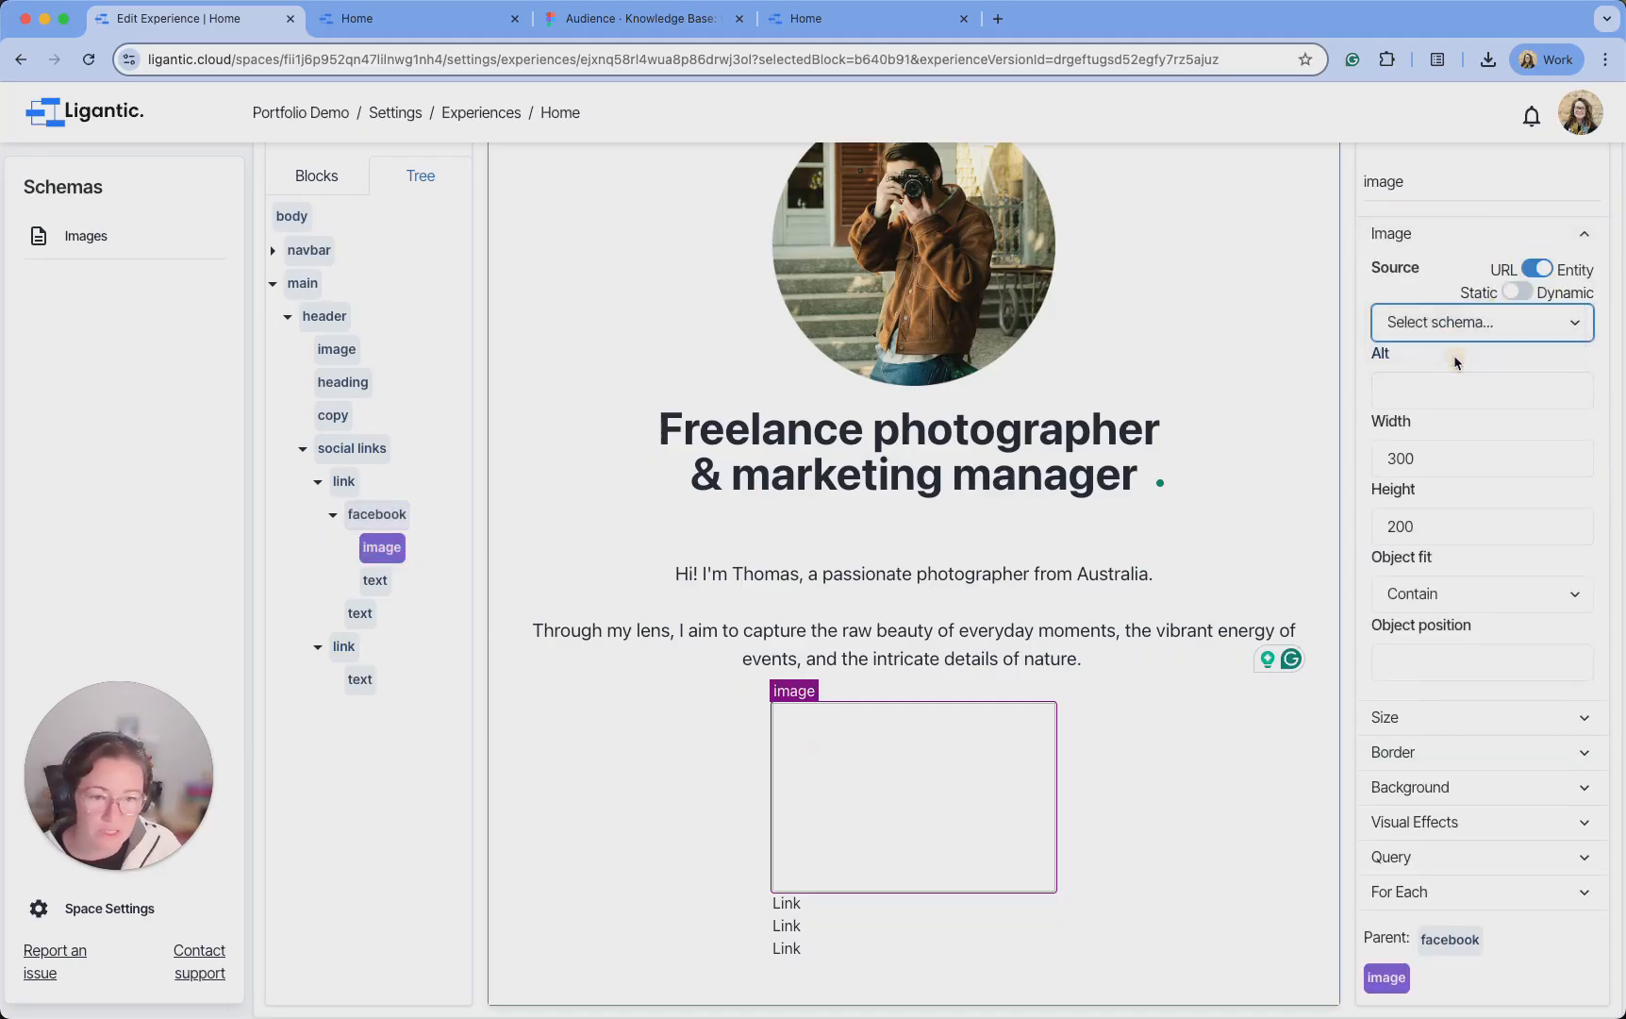
{"action": "left_click", "coordinate": [1447, 336]}
{"action": "left_click", "coordinate": [1449, 362]}
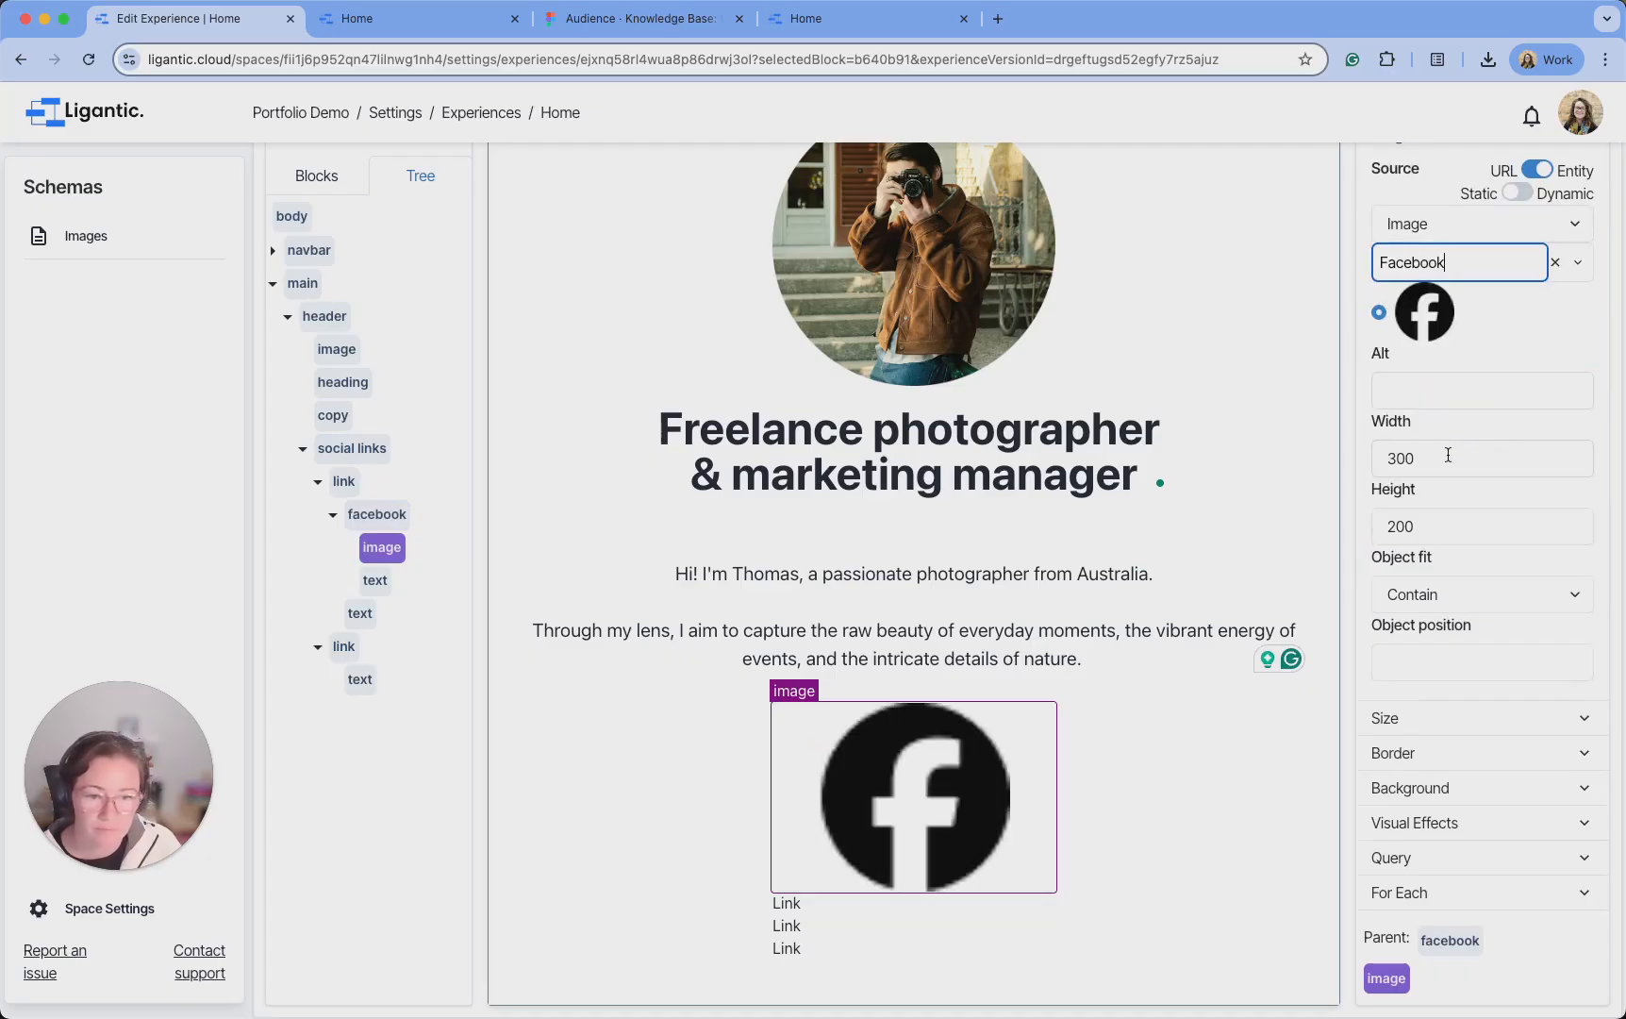
Set the Facebook icon's width and height to 50
{"action": "double_click", "coordinate": [1425, 463]}
{"action": "type", "text": "50"}
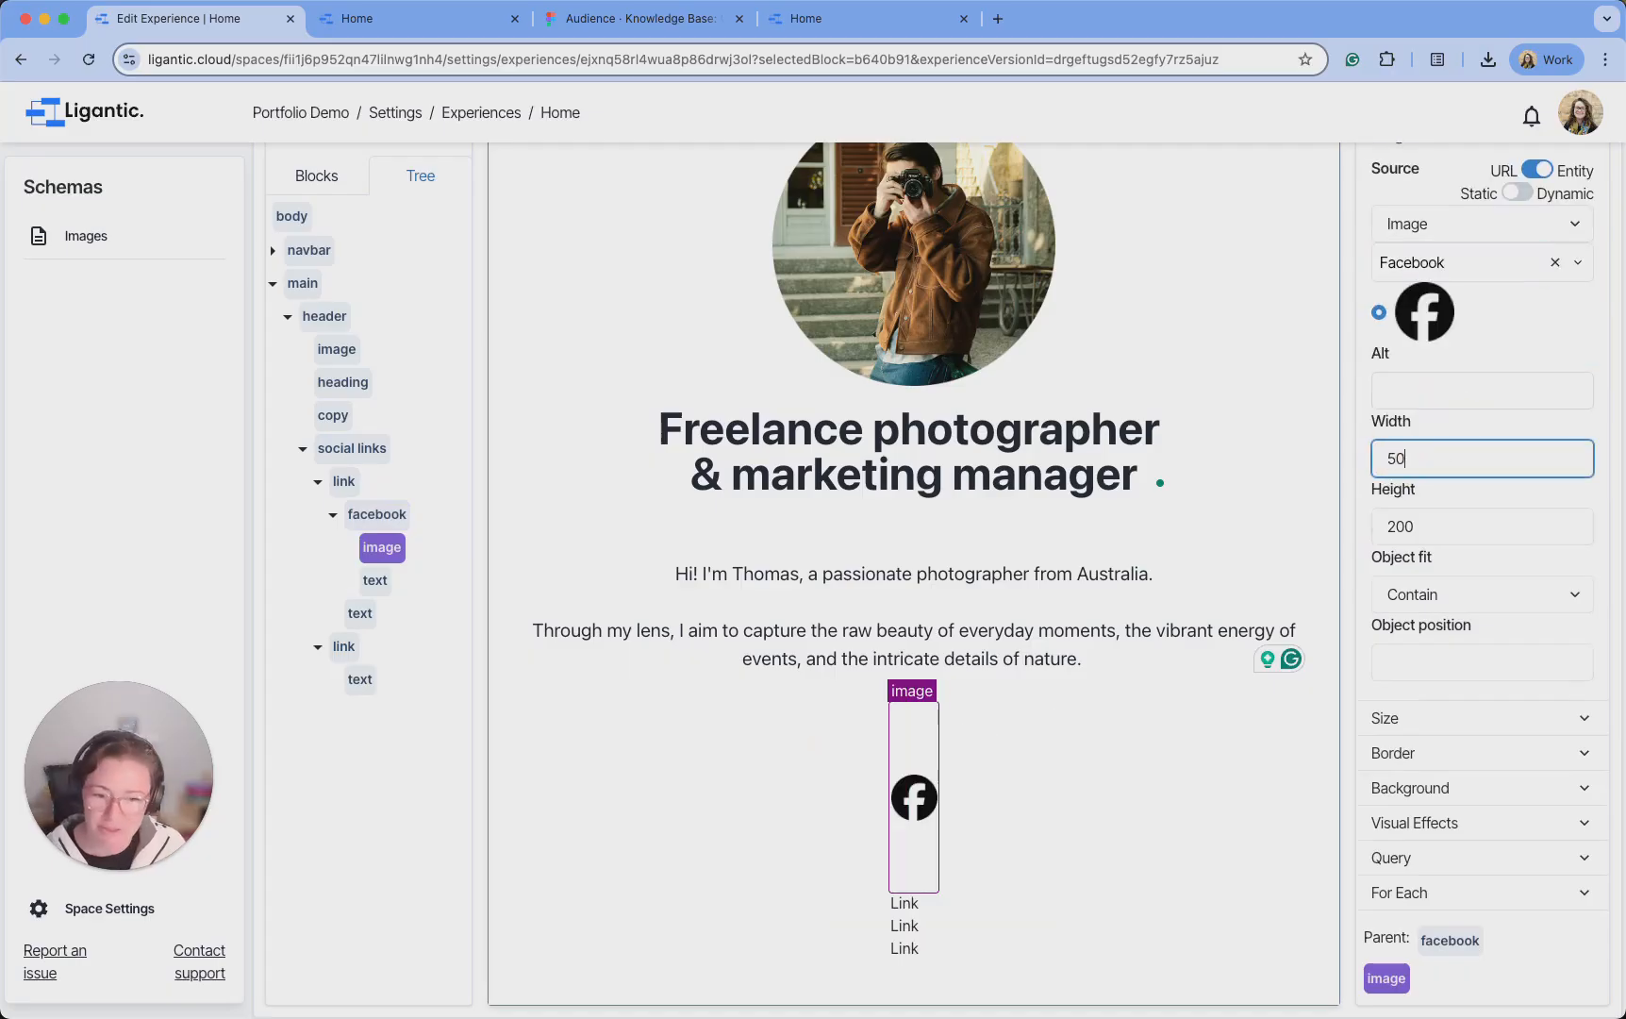
{"action": "key", "text": "Tab"}
{"action": "type", "text": "50"}
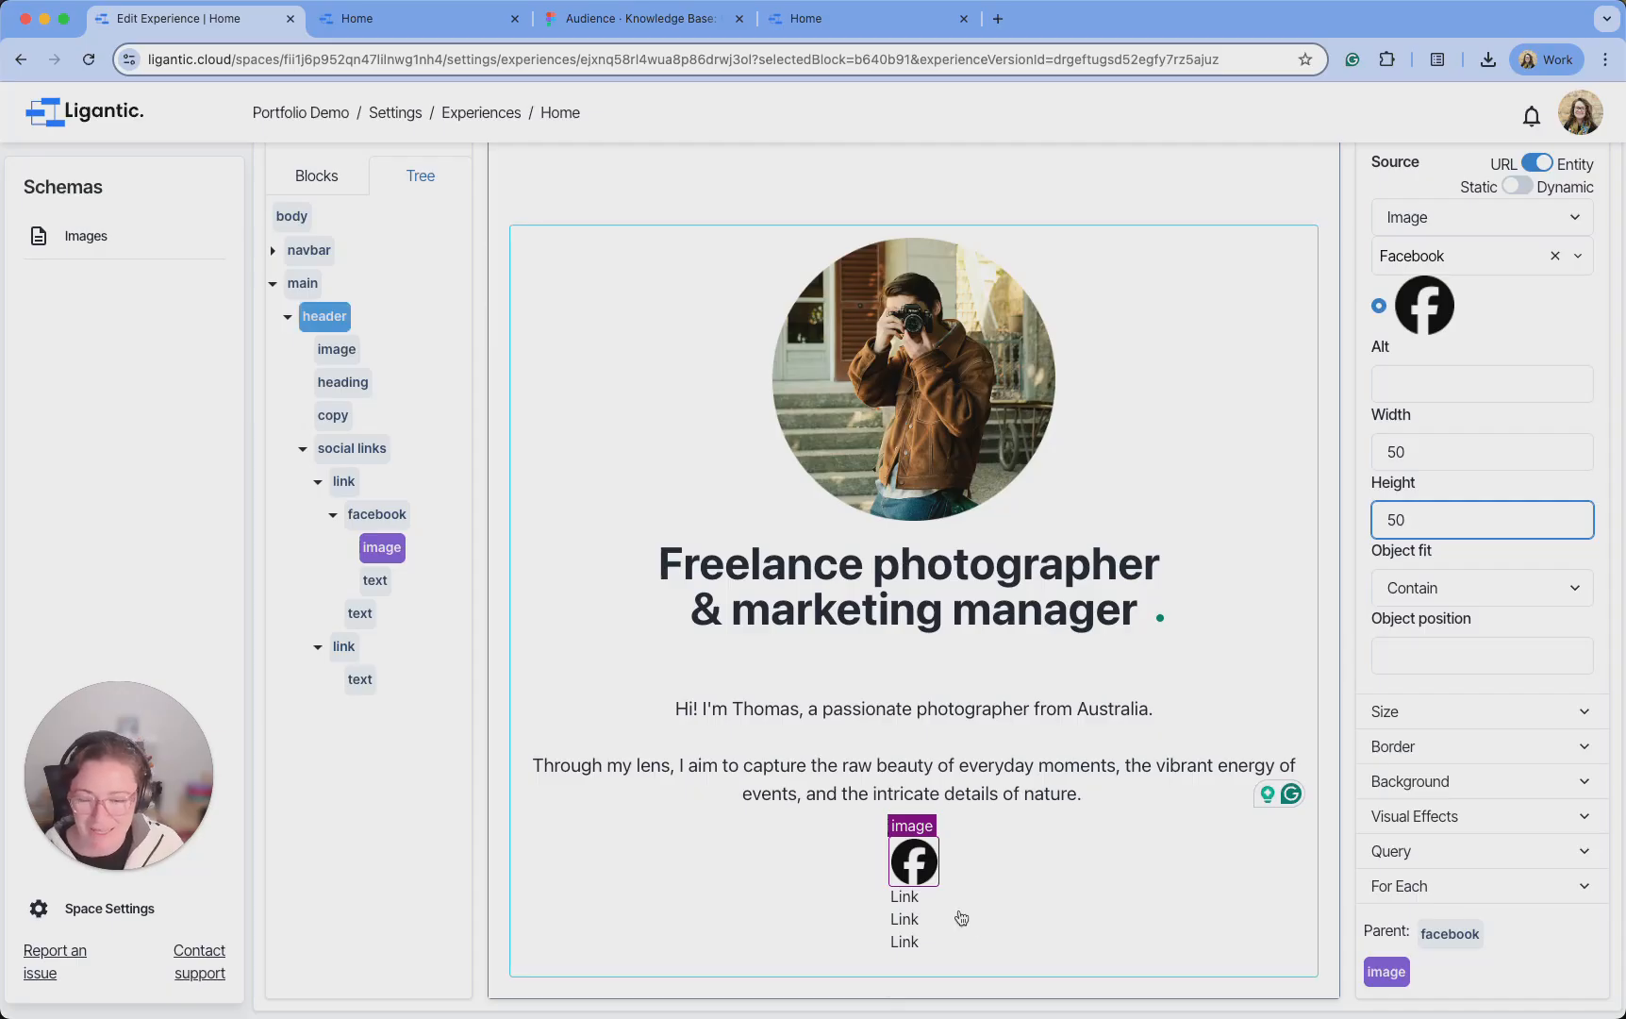
Delete the text block inside the facebook link and move that link out of its parent to the start of social links
{"action": "left_click", "coordinate": [377, 583]}
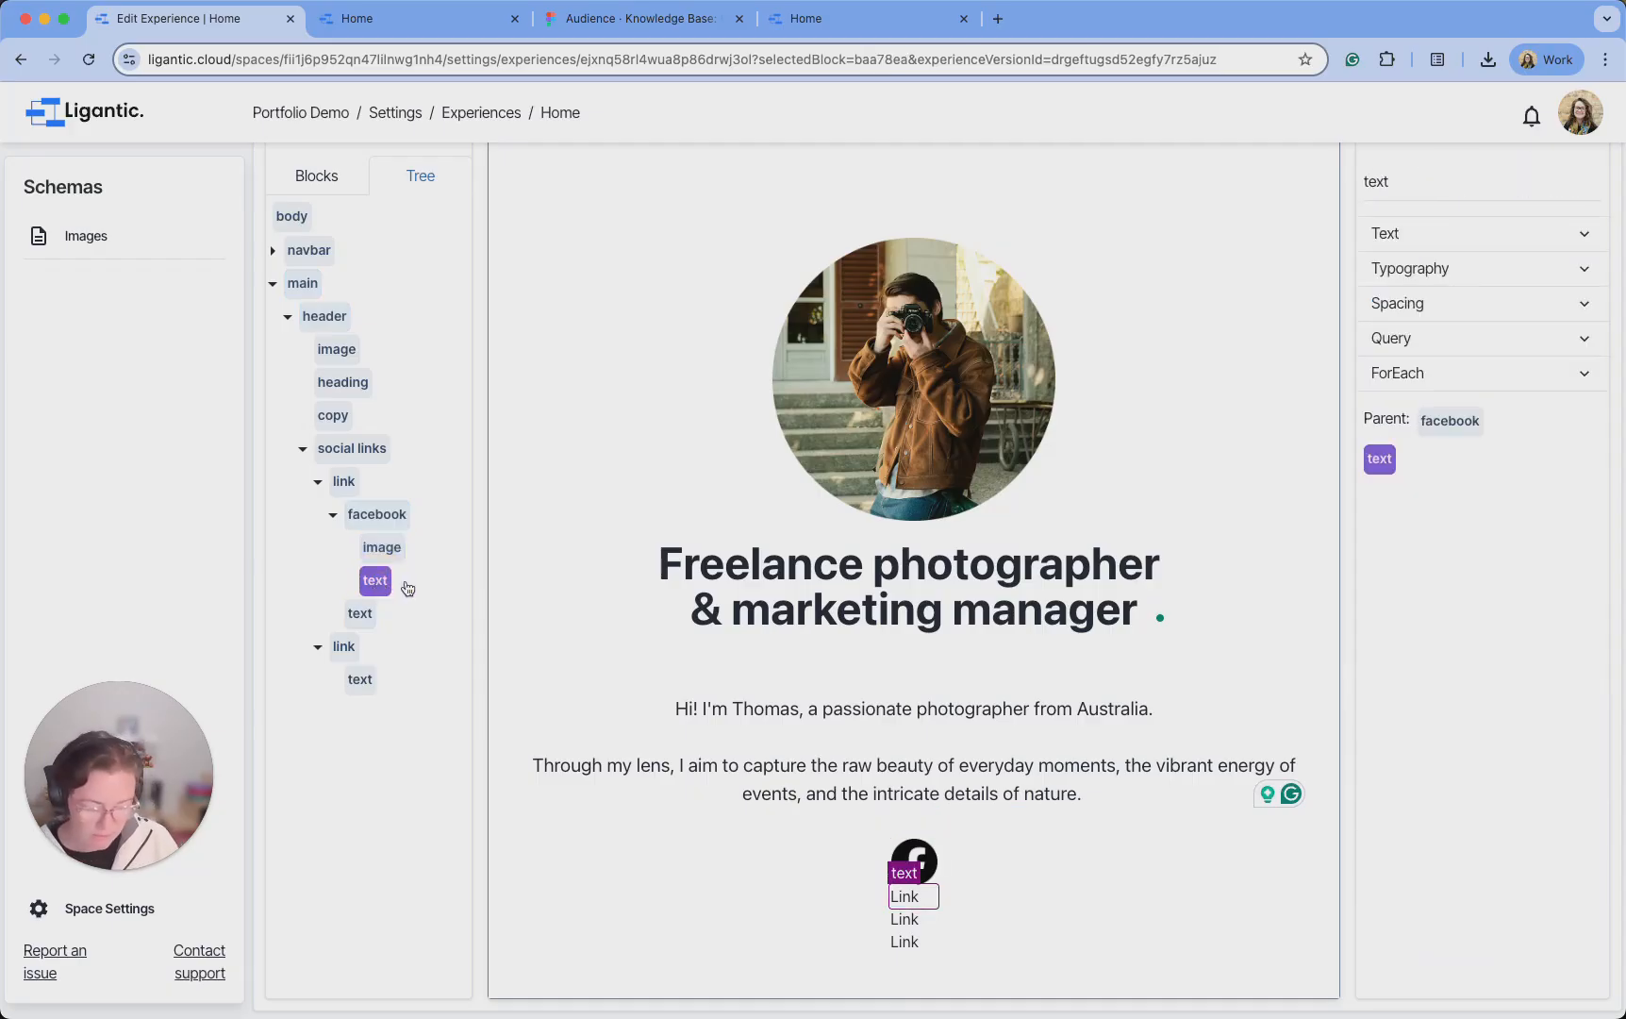
{"action": "key", "text": "BackSpace"}
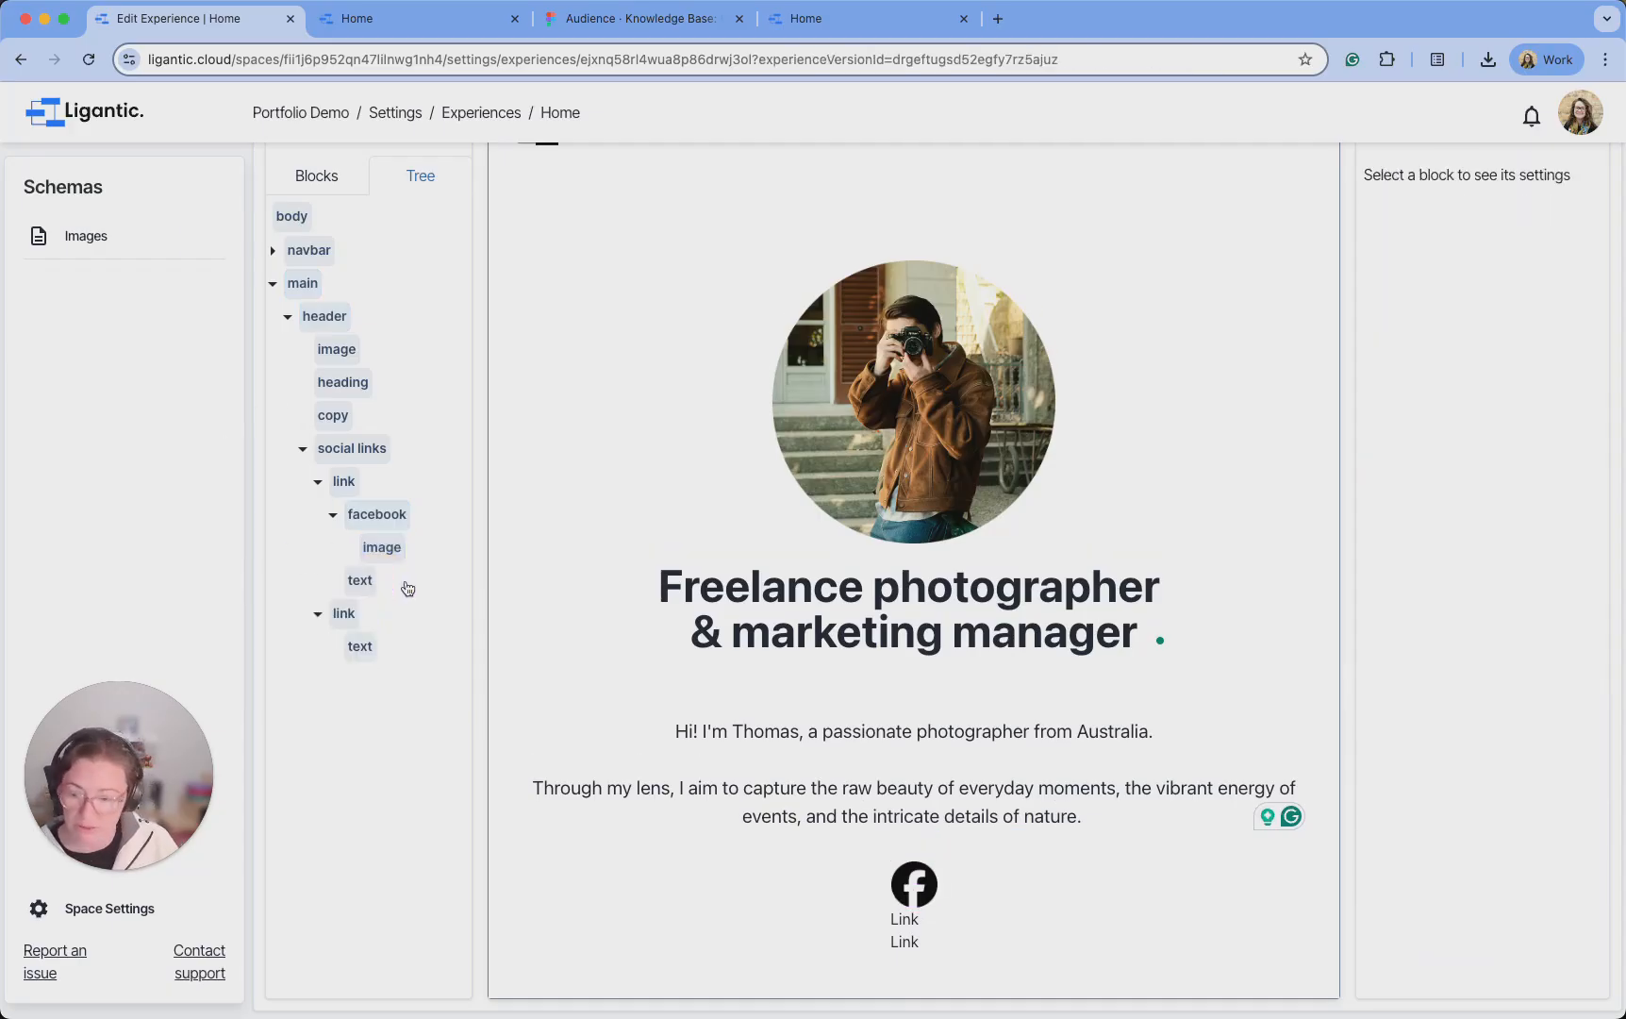
{"action": "left_click", "coordinate": [390, 524]}
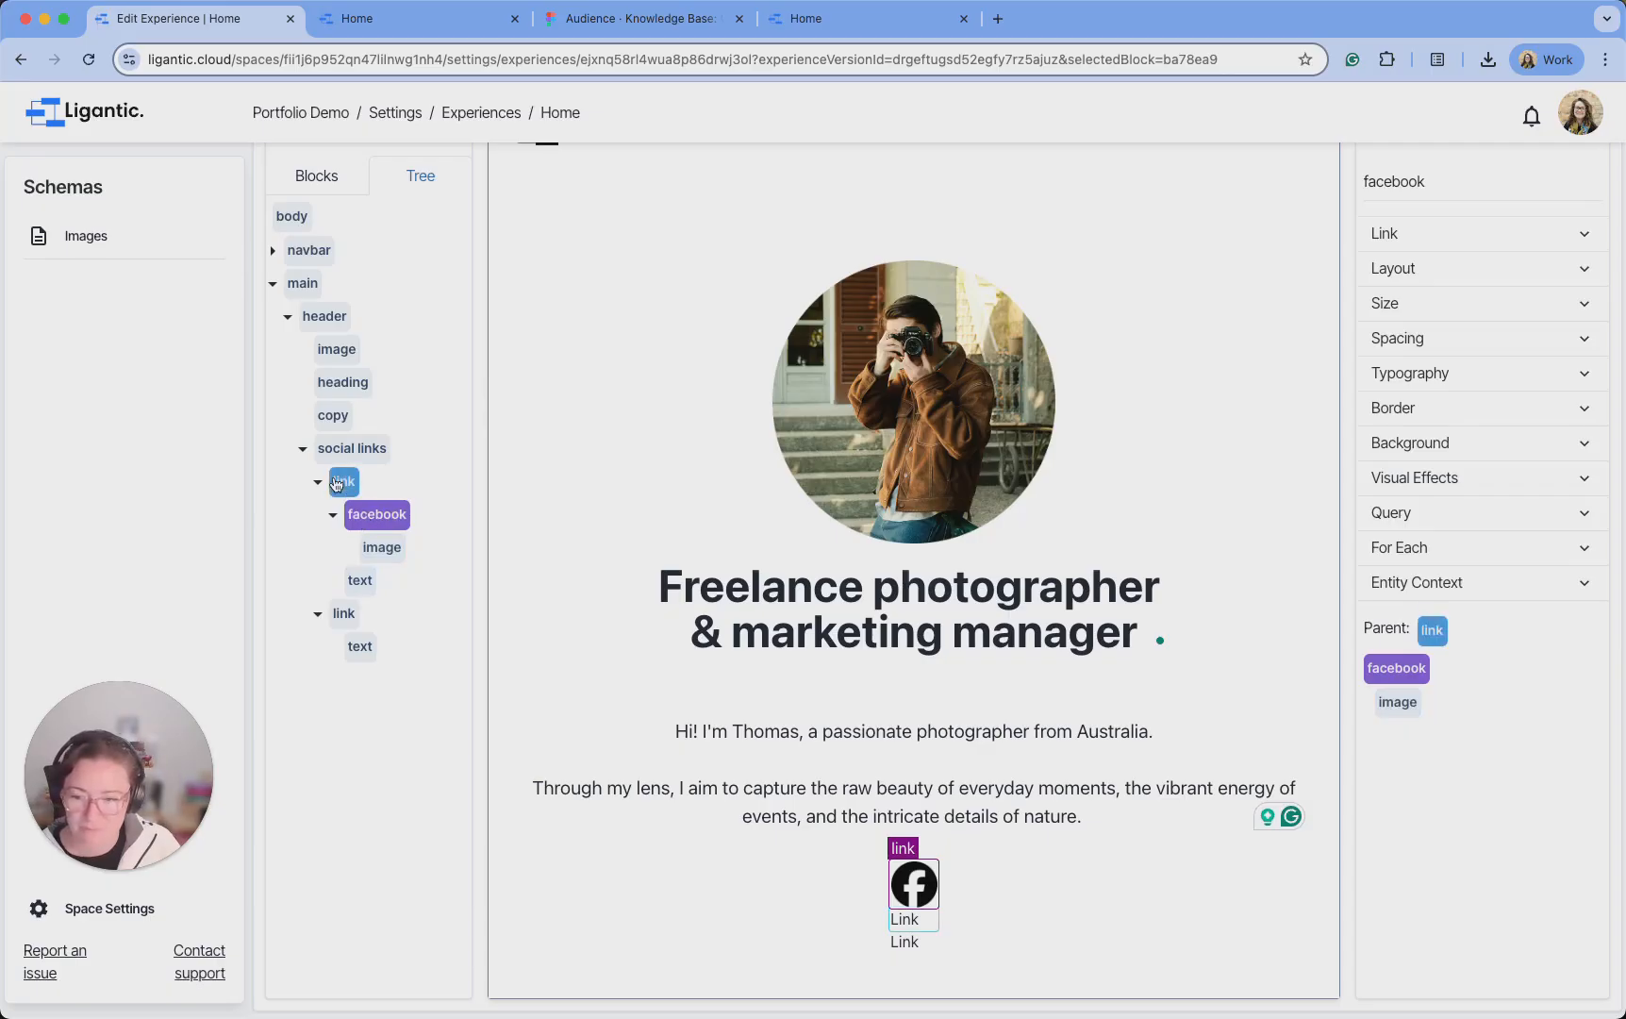
{"action": "left_click_drag", "start_coordinate": [360, 514], "coordinate": [354, 485]}
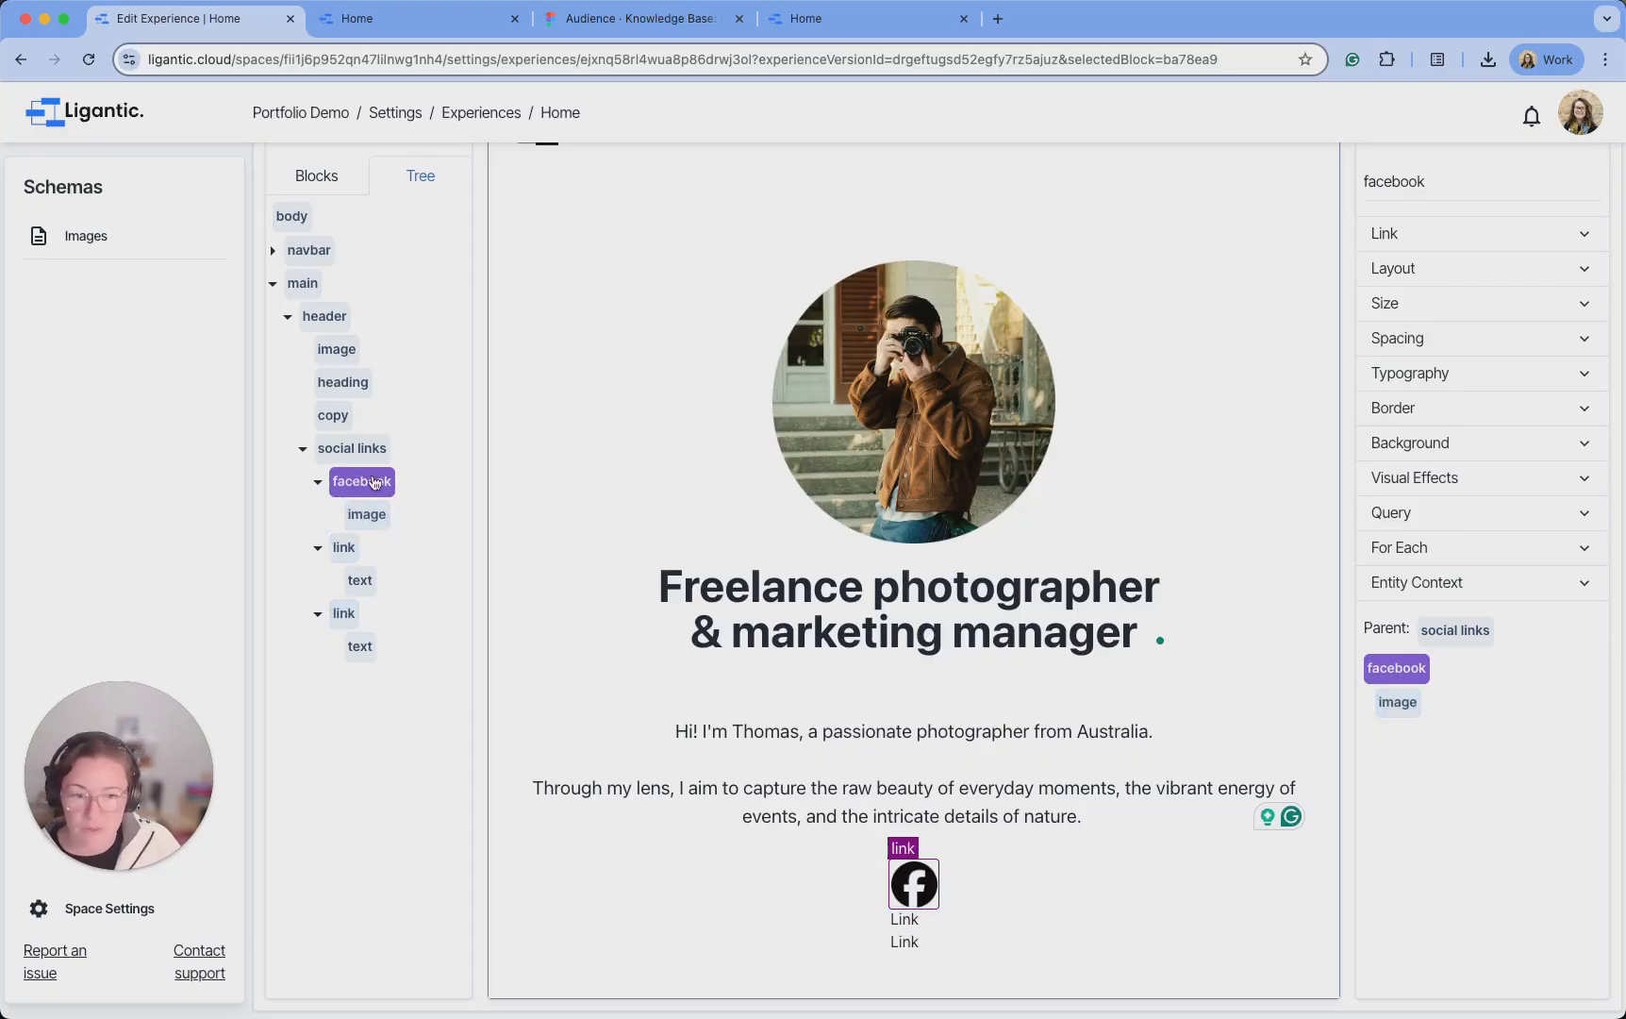
{"action": "left_click", "coordinate": [1491, 236]}
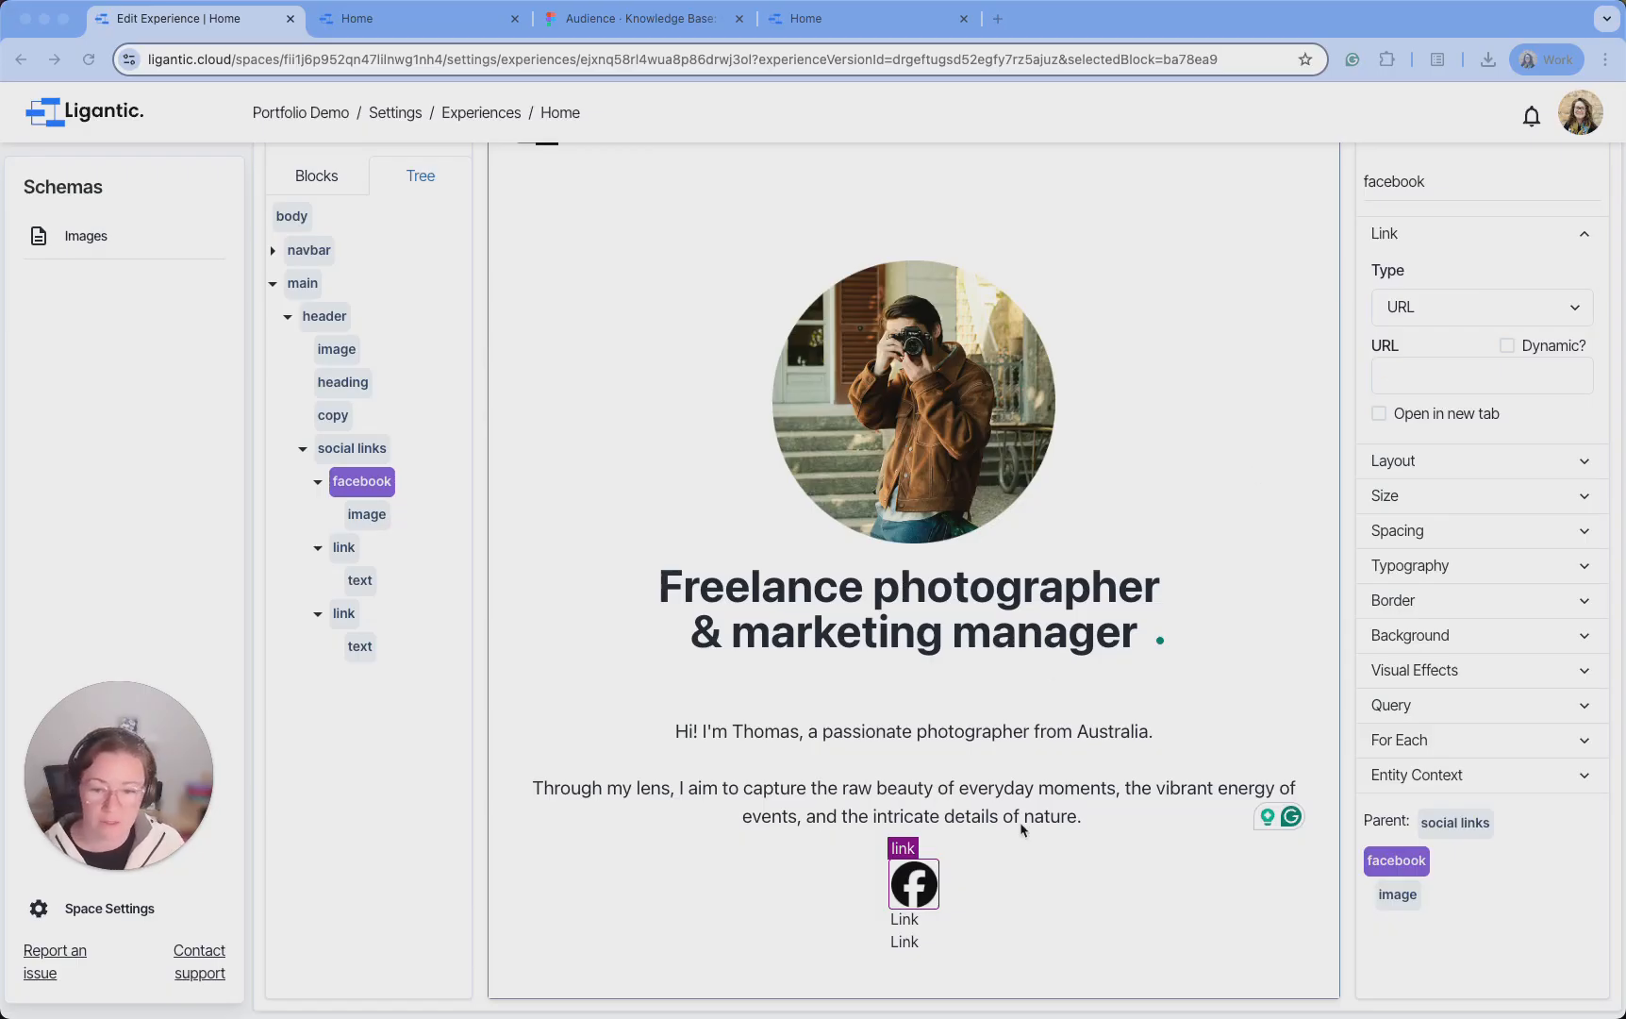
{"action": "left_click", "coordinate": [1414, 373]}
{"action": "type", "text": "https://www.facebook.com/"}
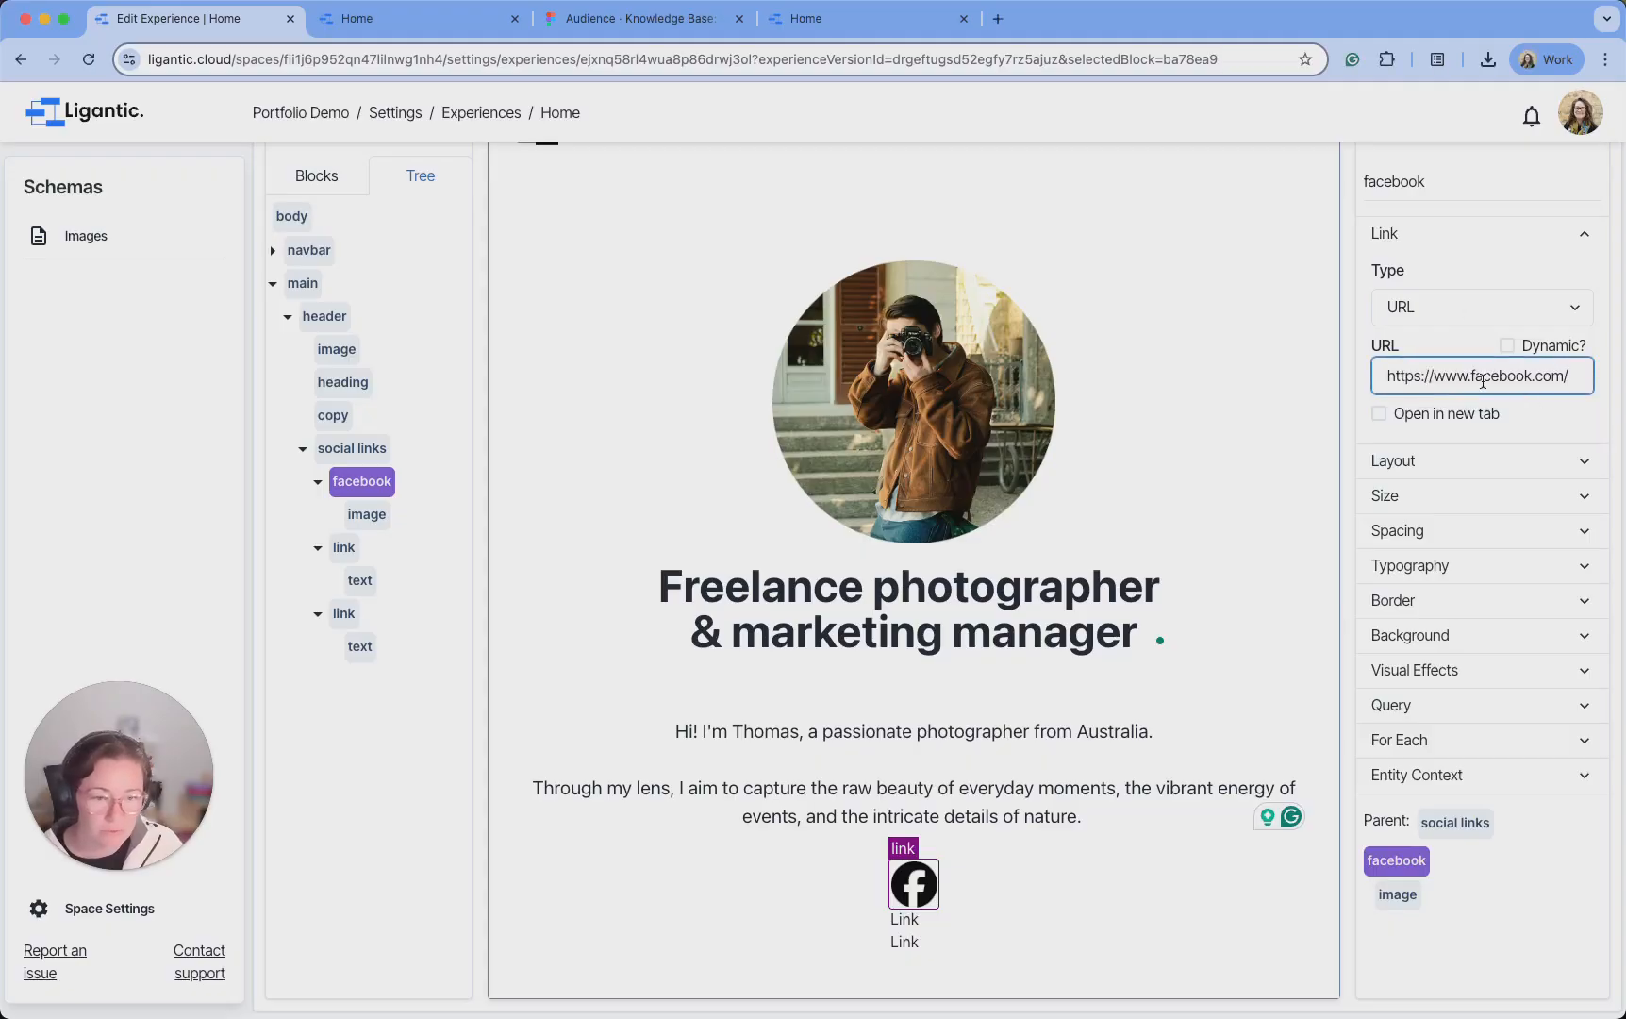
{"action": "left_click", "coordinate": [1379, 416]}
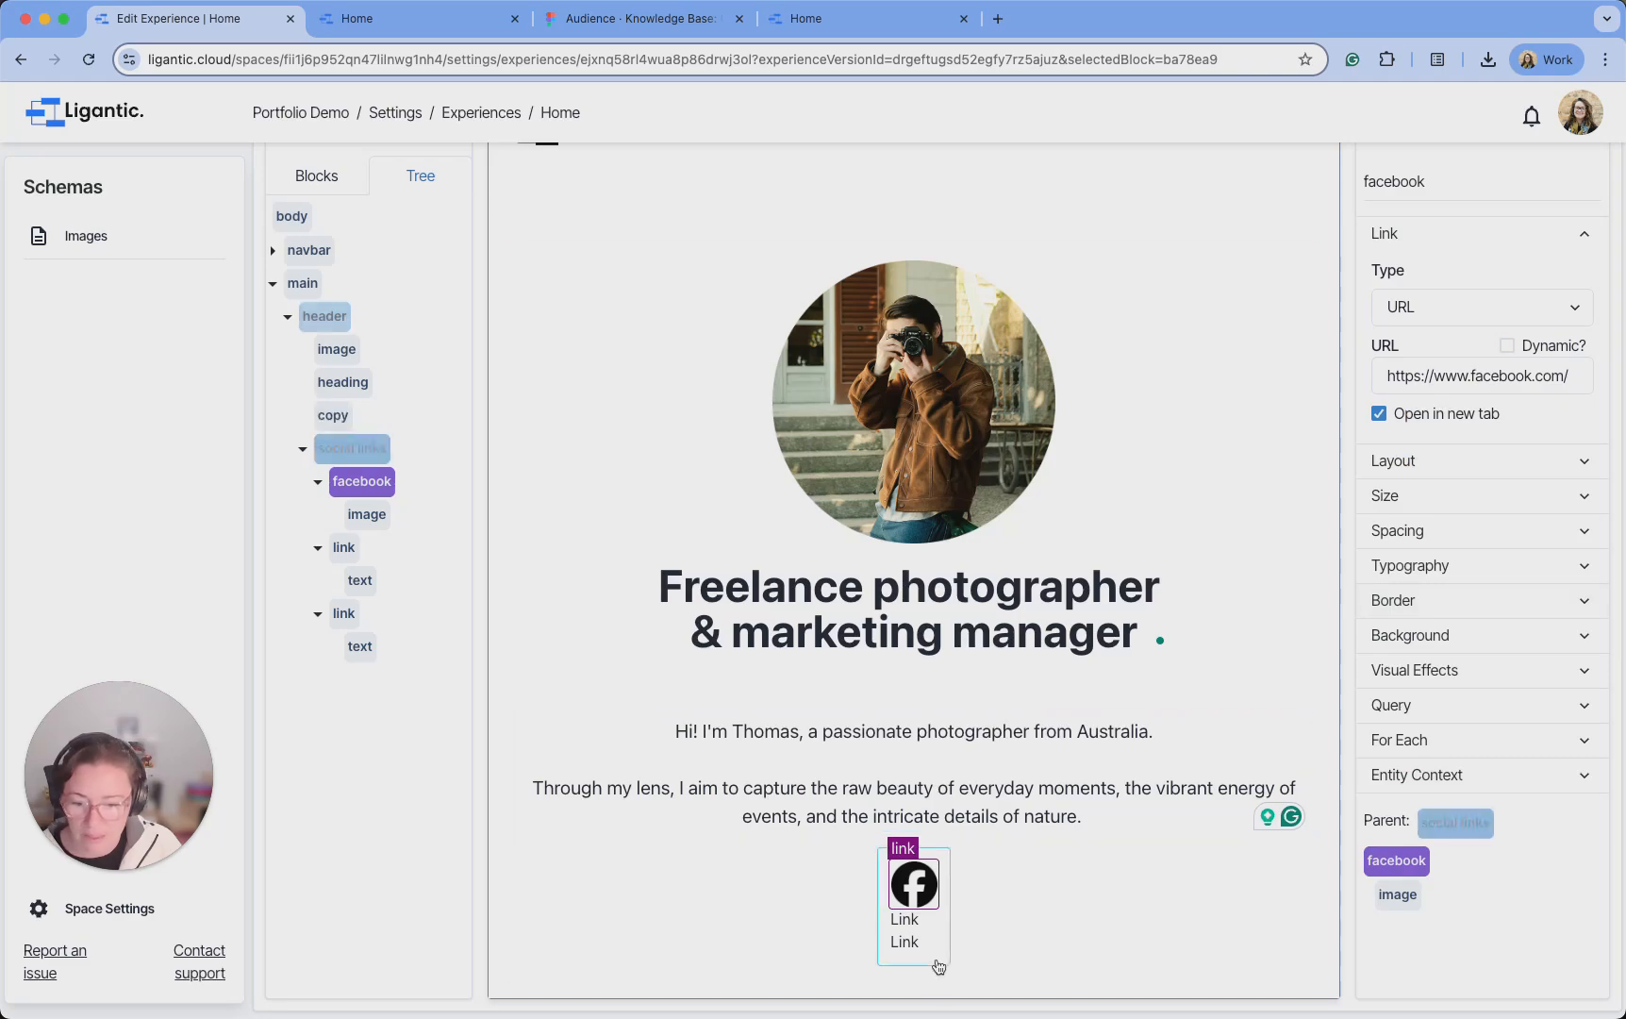
Reselect the facebook link and check its URL and new-tab setting
{"action": "left_click", "coordinate": [1097, 924]}
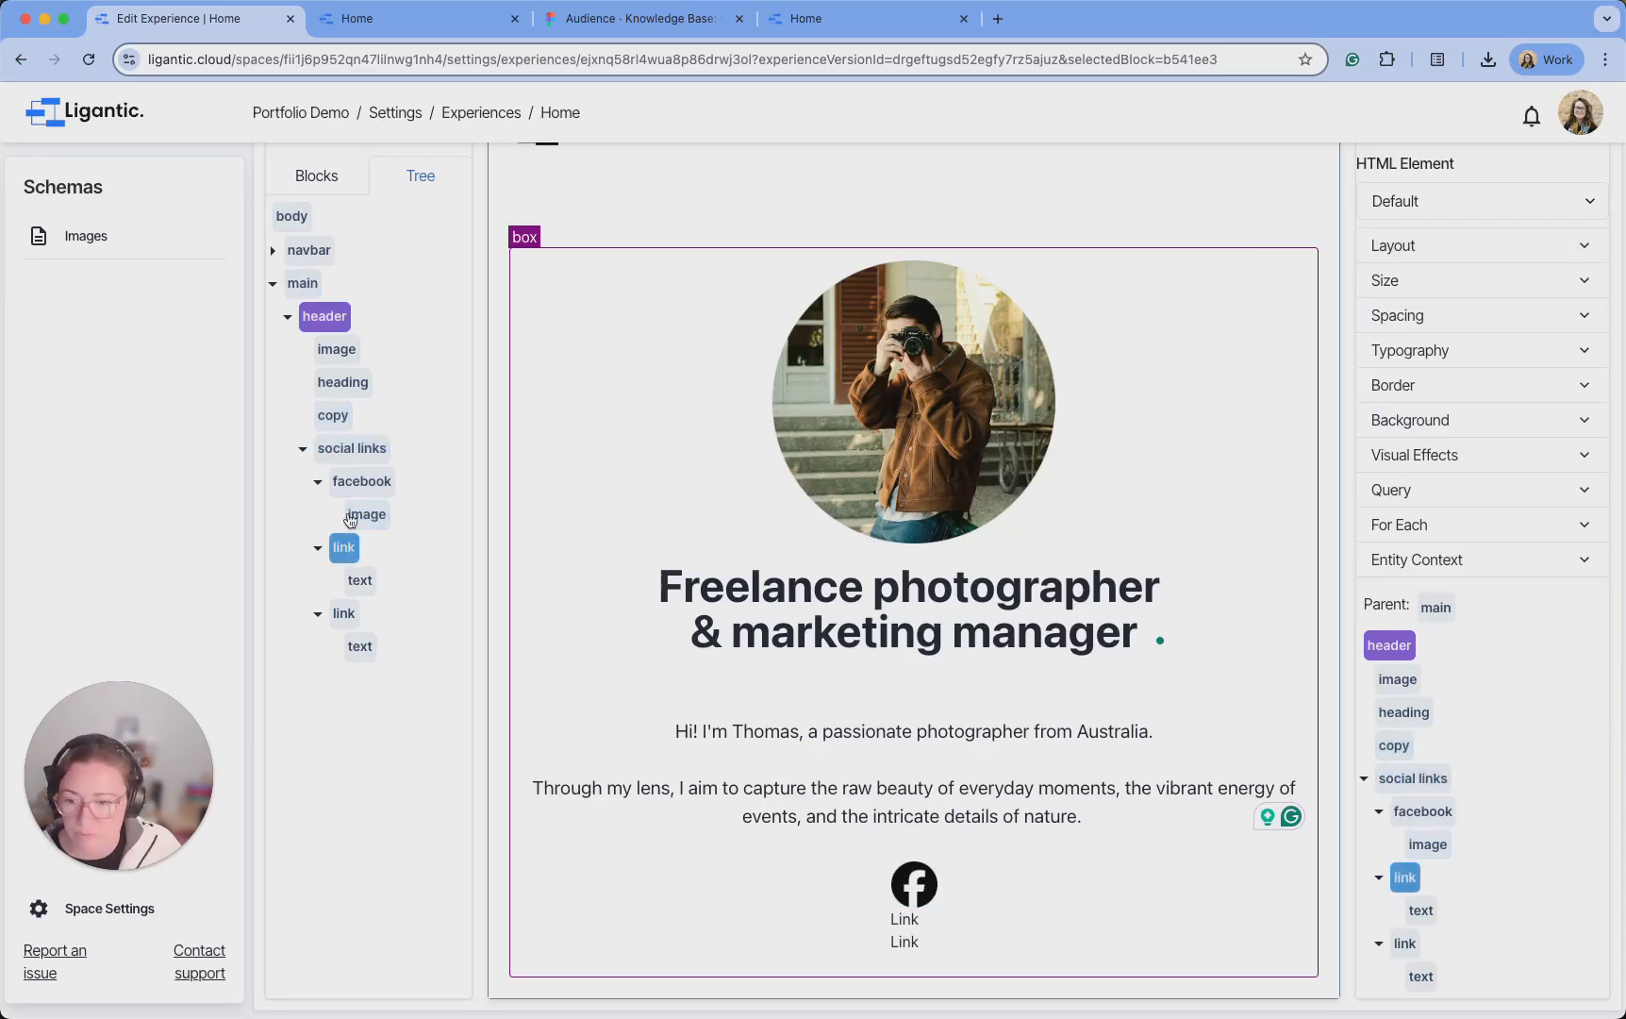
{"action": "left_click", "coordinate": [1428, 844]}
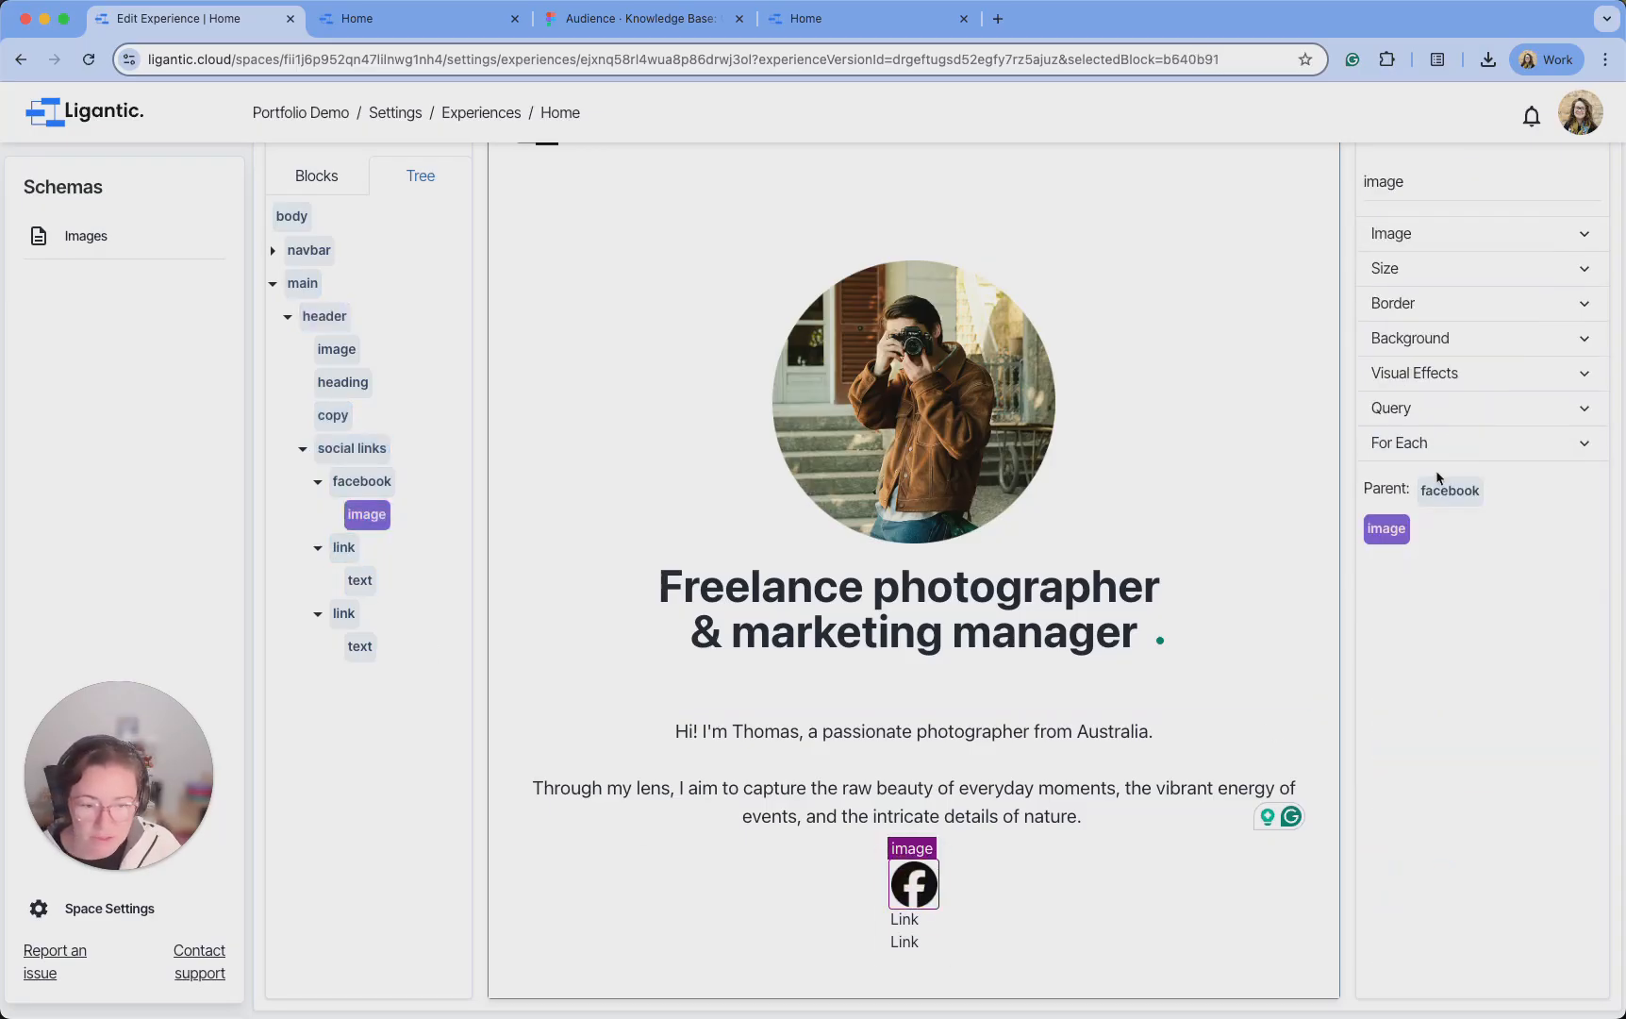
{"action": "left_click", "coordinate": [1451, 490]}
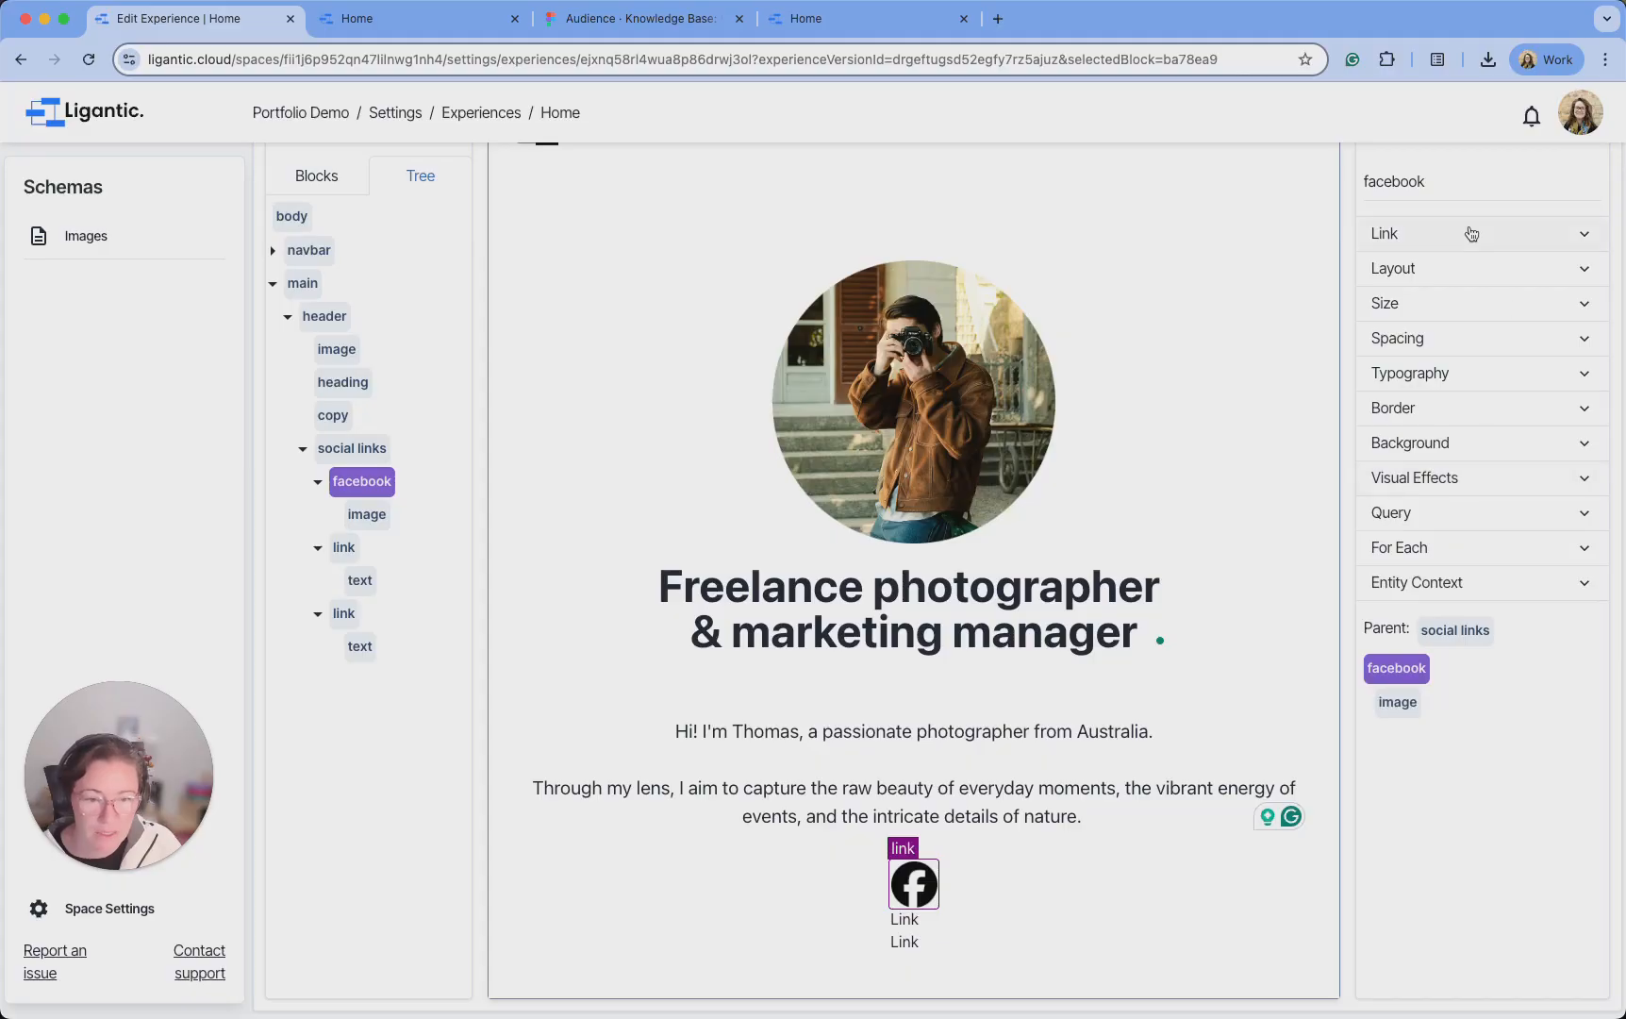
{"action": "left_click", "coordinate": [1473, 233]}
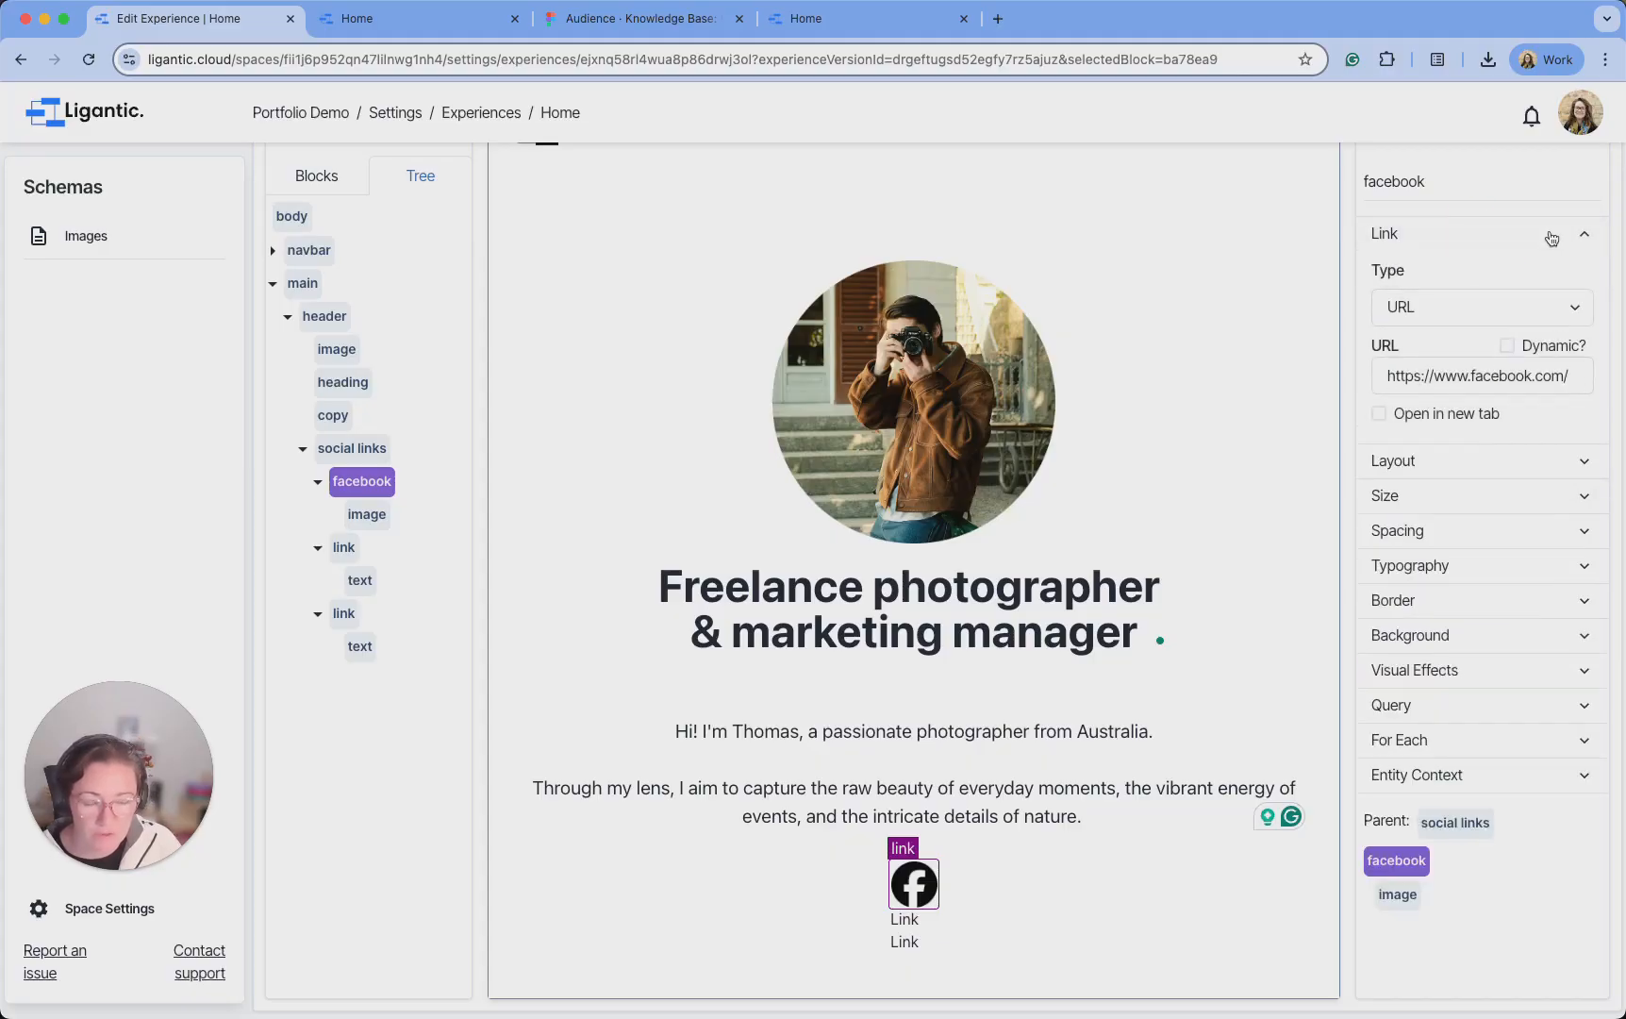
Arrange the social links box in a horizontal row with a gap of 2 rem between its items
{"action": "left_click", "coordinate": [1538, 233]}
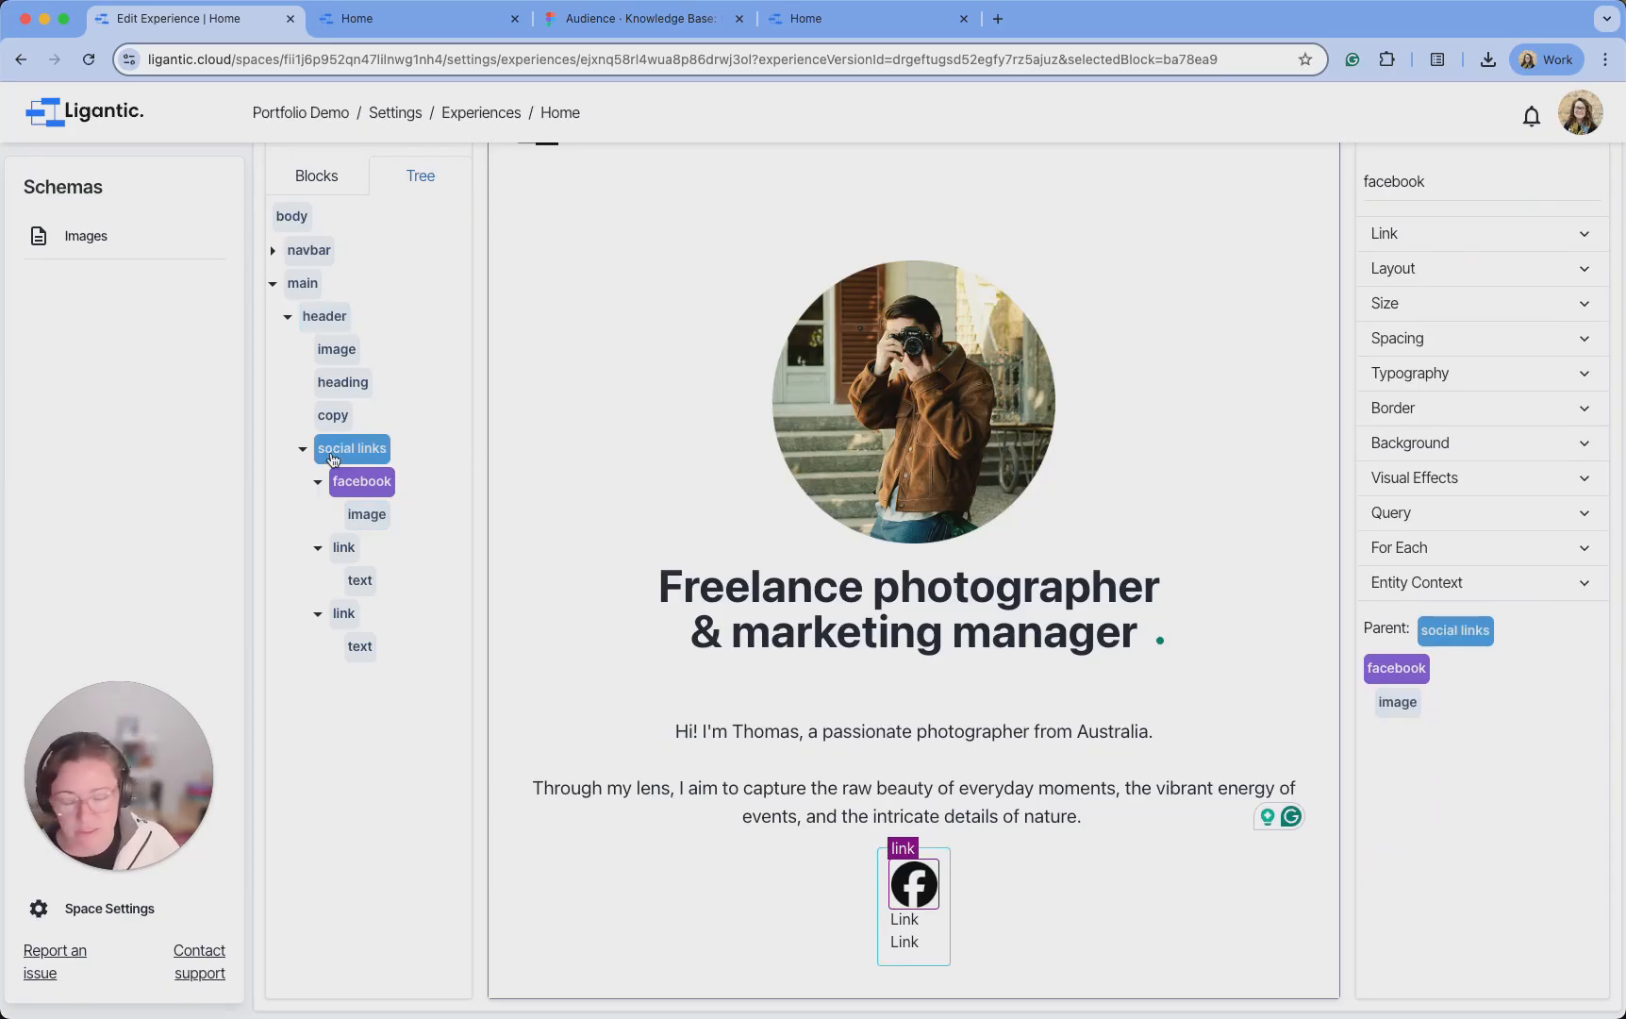
{"action": "left_click", "coordinate": [342, 458]}
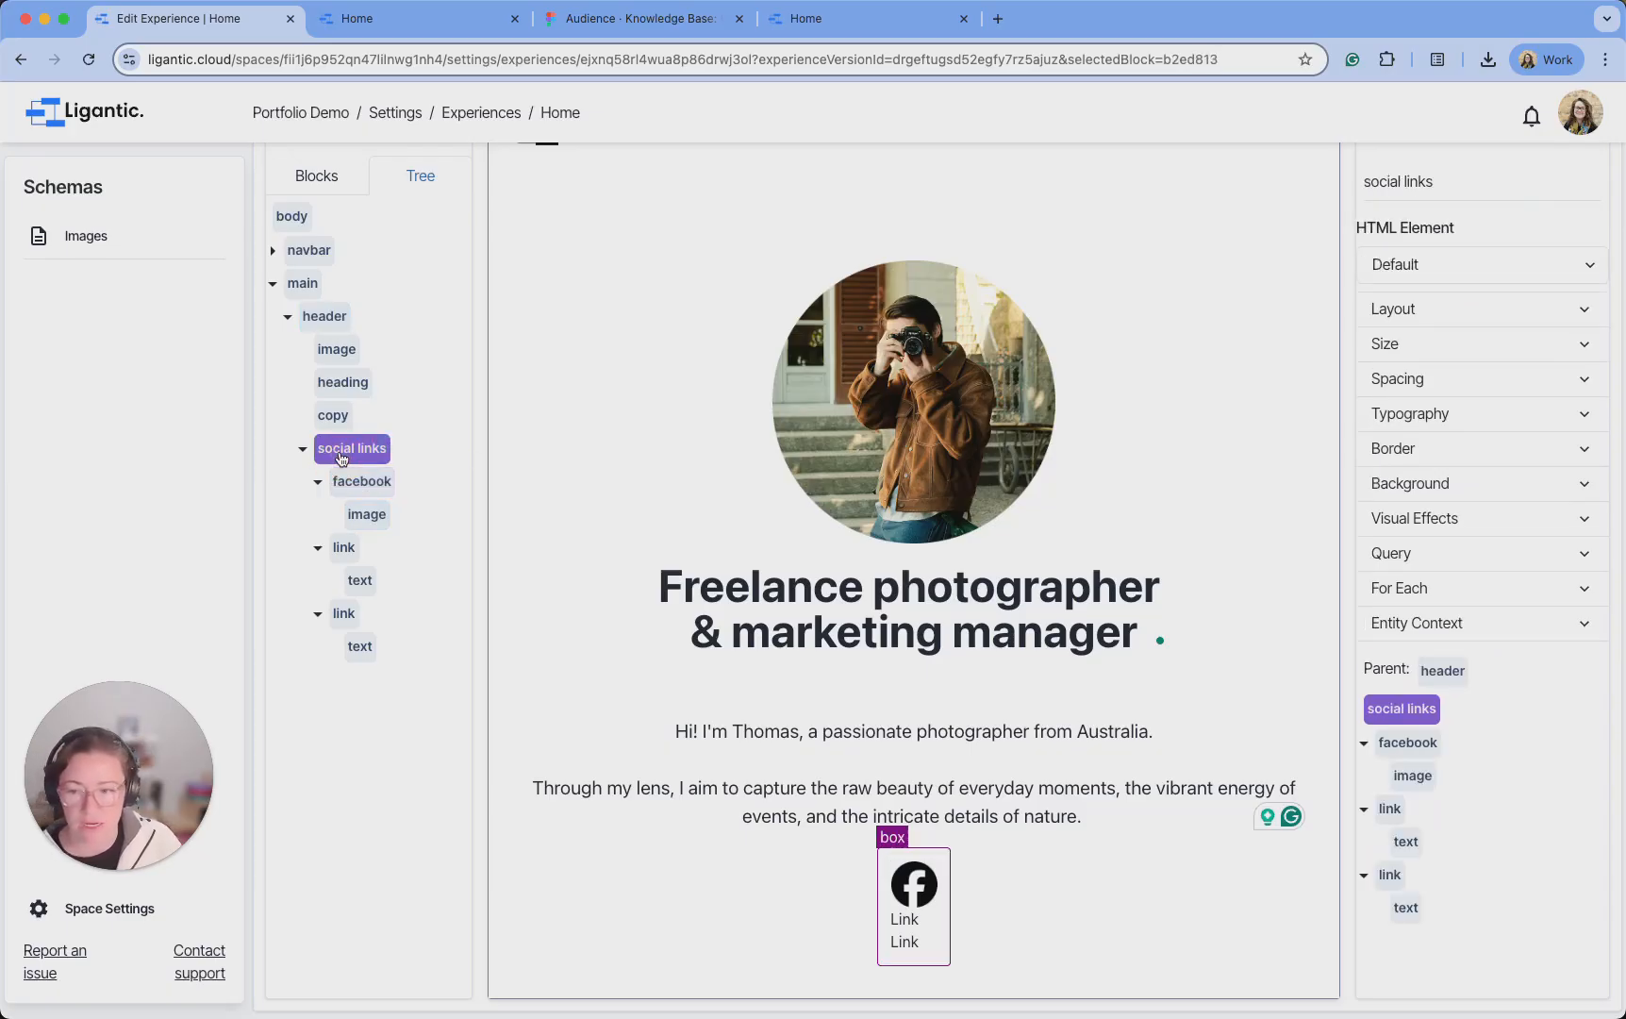
{"action": "left_click", "coordinate": [1466, 308]}
{"action": "left_click", "coordinate": [1385, 283]}
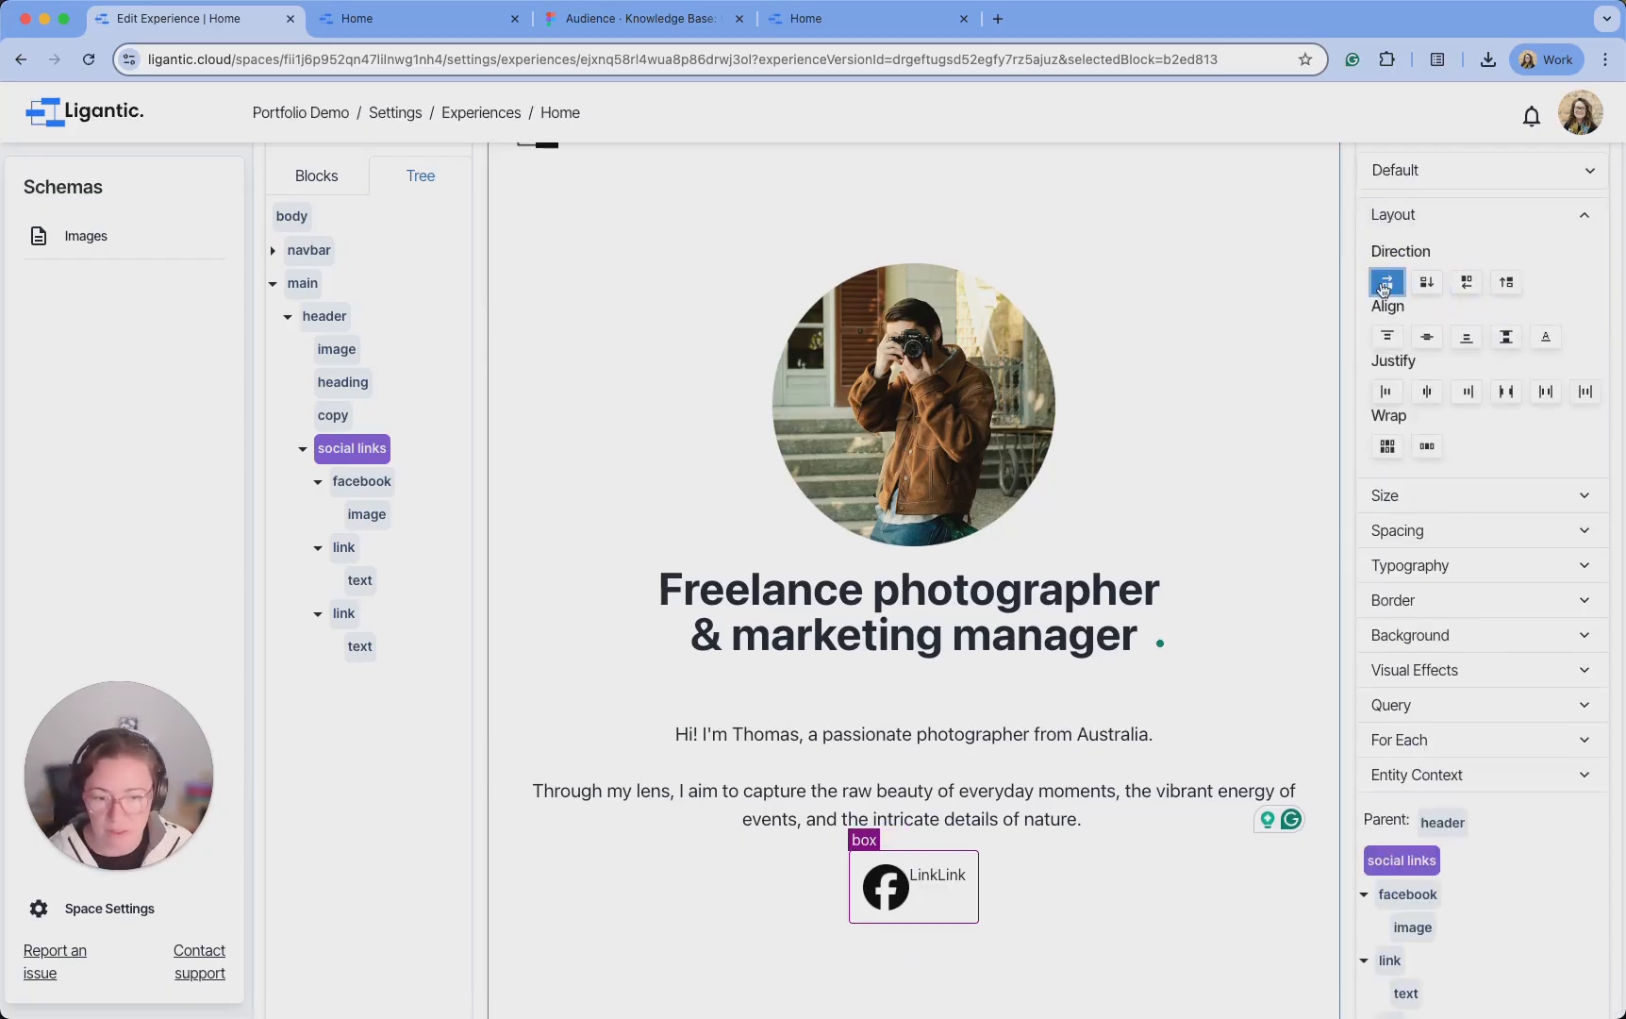
{"action": "left_click", "coordinate": [1527, 217]}
{"action": "left_click", "coordinate": [1446, 382]}
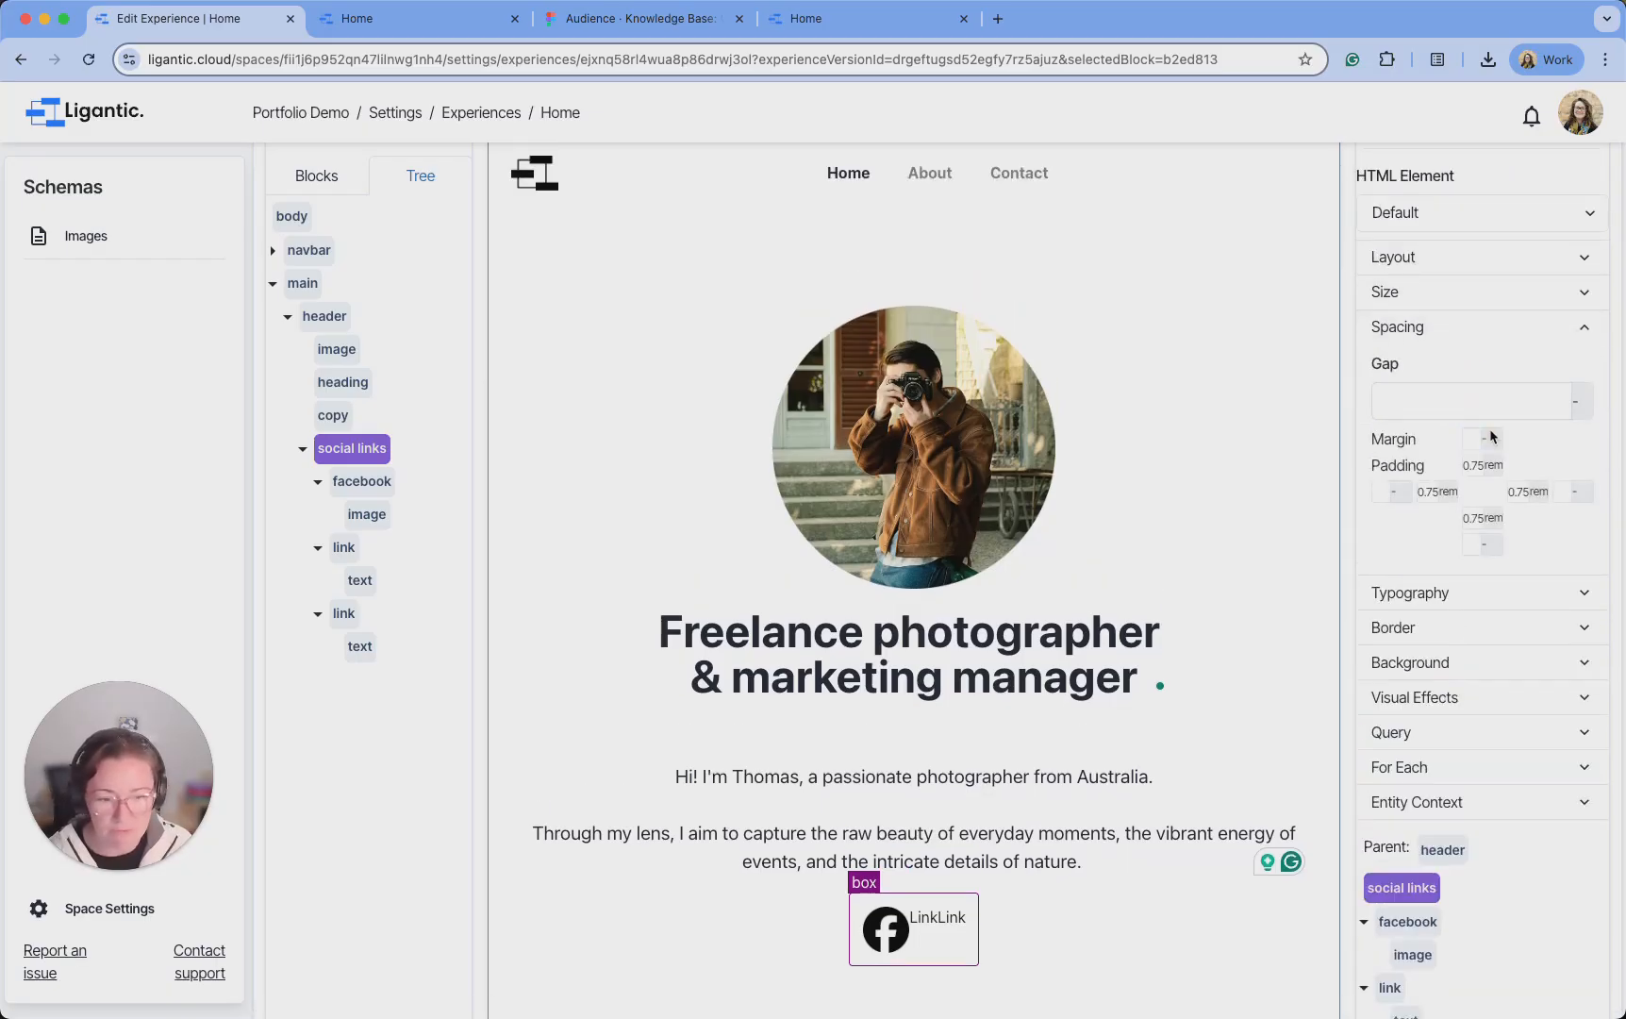
{"action": "left_click", "coordinate": [1480, 403]}
{"action": "type", "text": "2"}
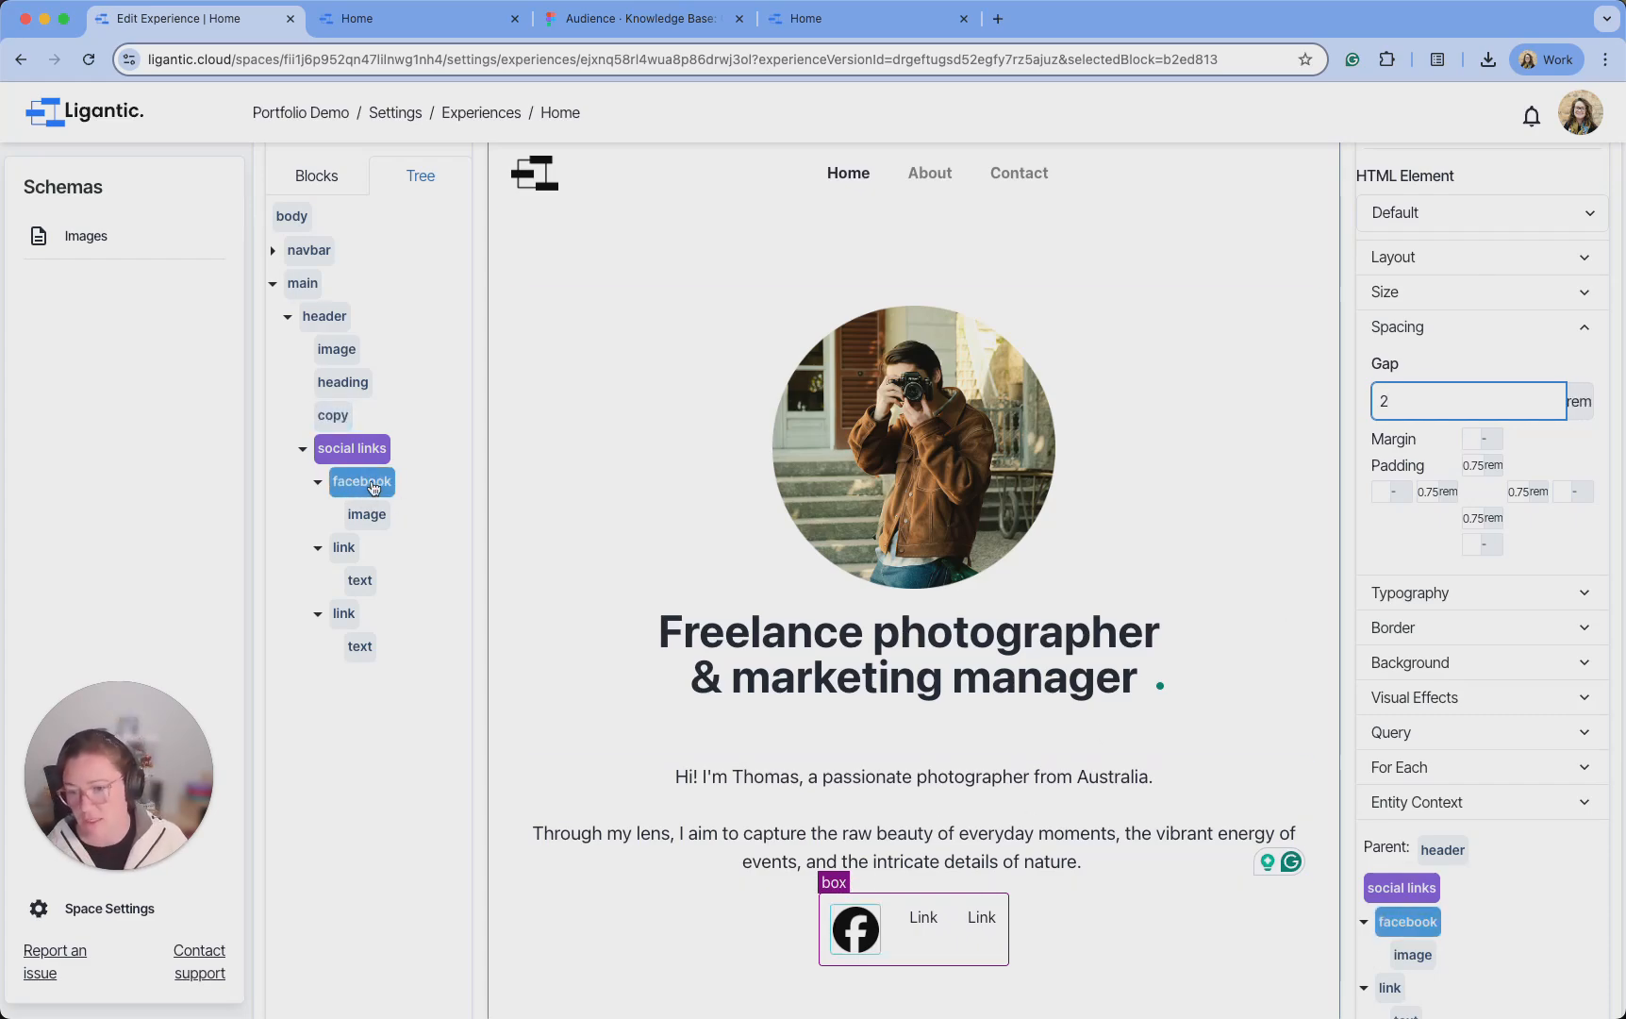
Replace the first placeholder link in social links with a copy of the facebook link
{"action": "left_click", "coordinate": [353, 490]}
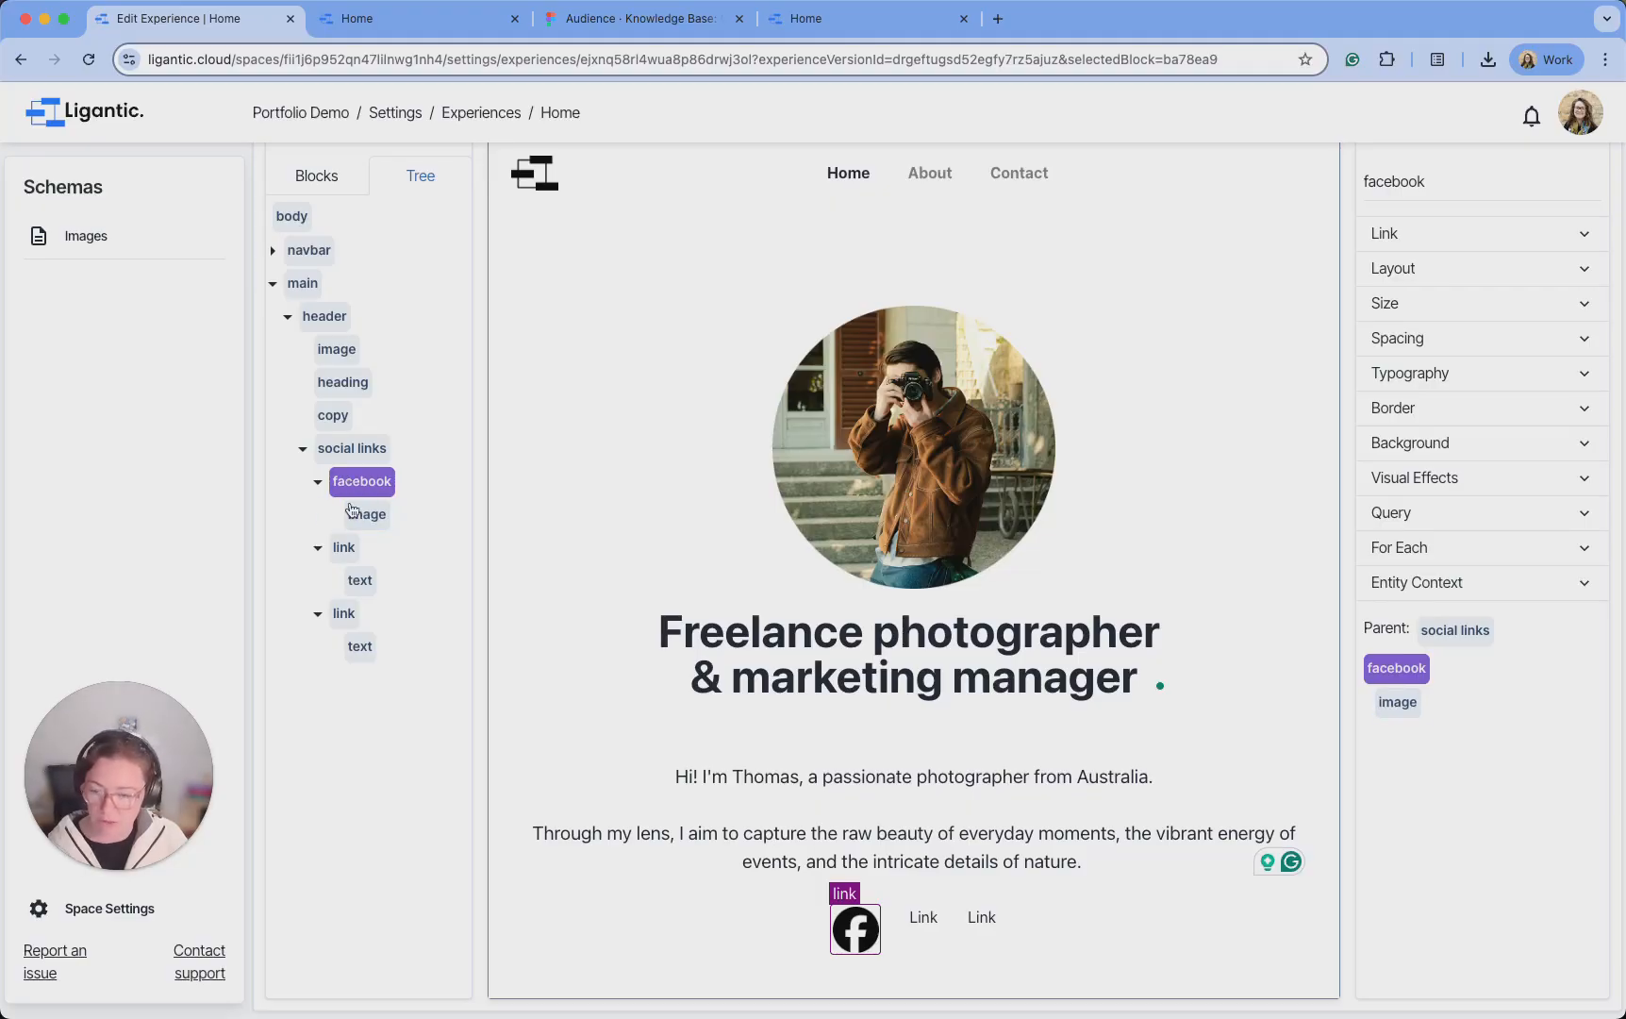
{"action": "left_click", "coordinate": [355, 551]}
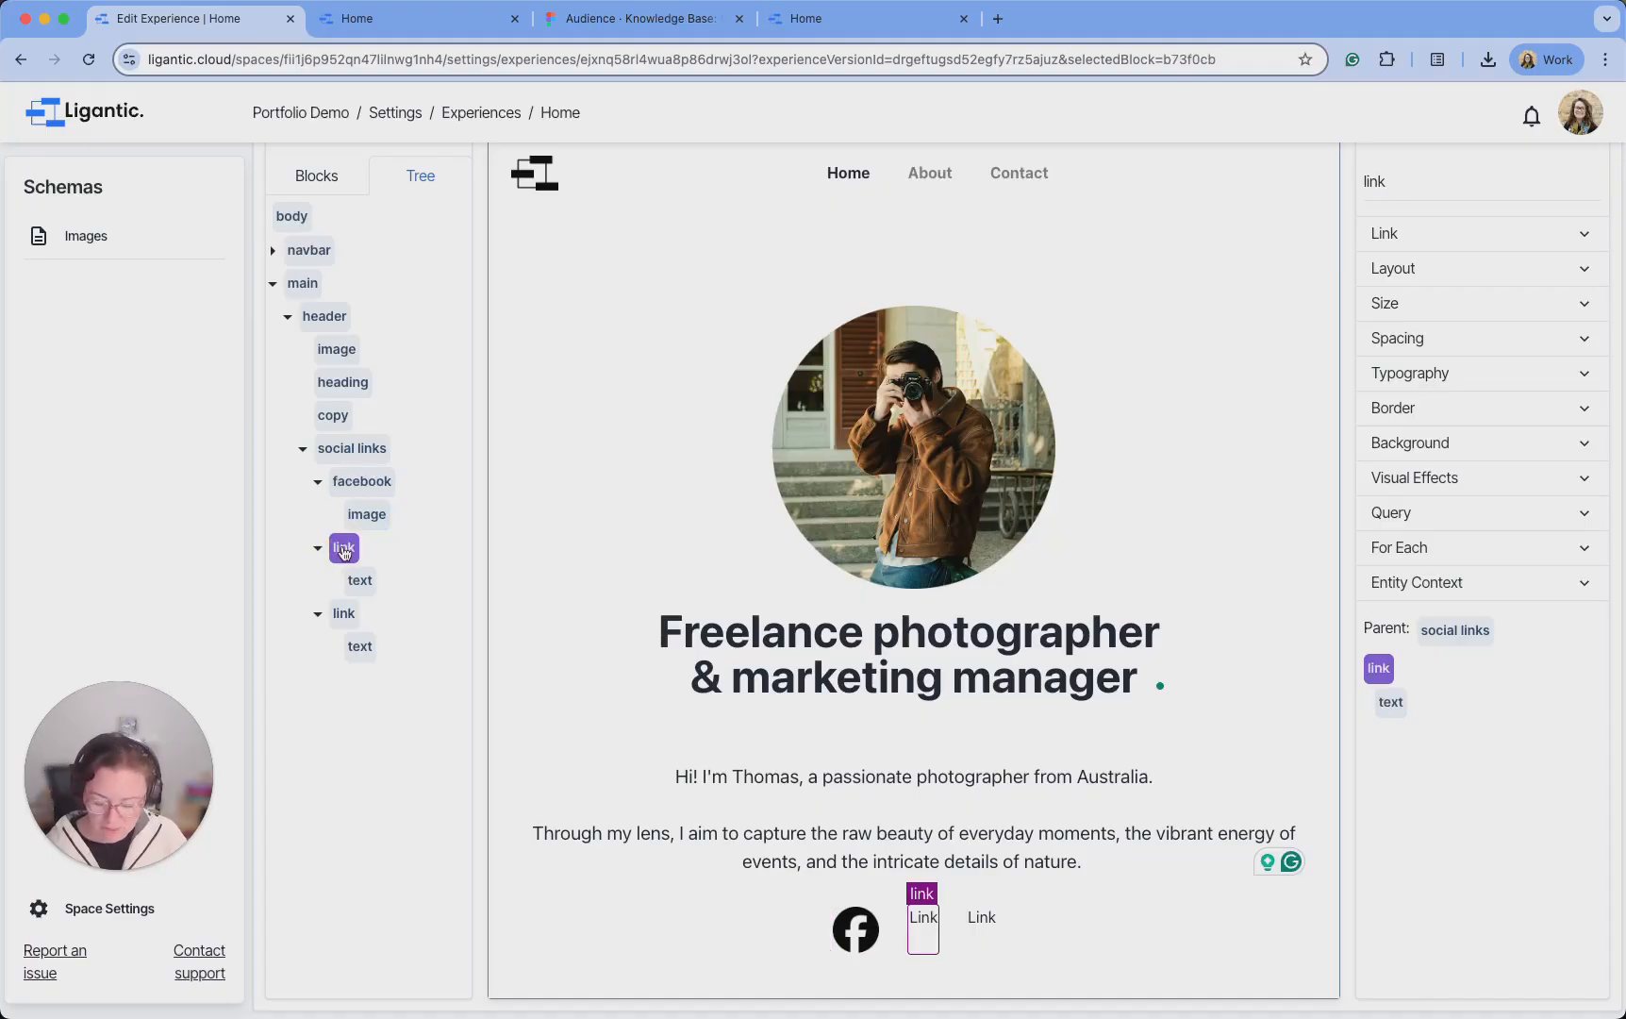
{"action": "left_click", "coordinate": [361, 481]}
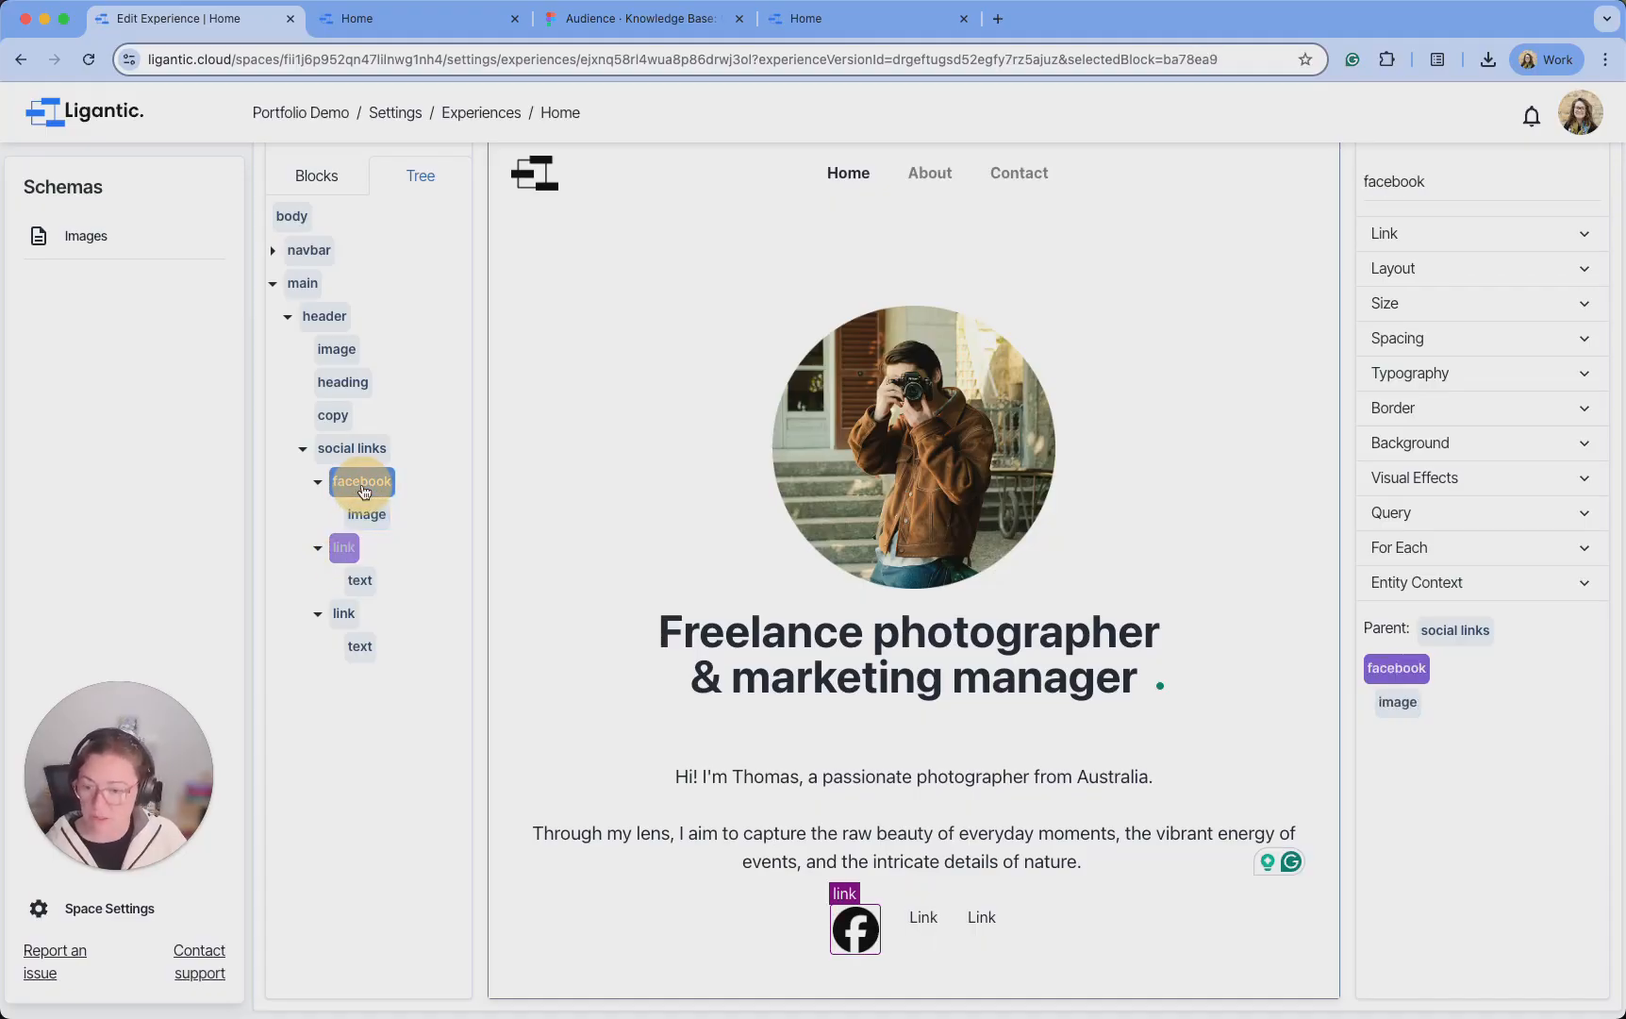
{"action": "left_click", "coordinate": [341, 548]}
{"action": "key", "text": "super+v"}
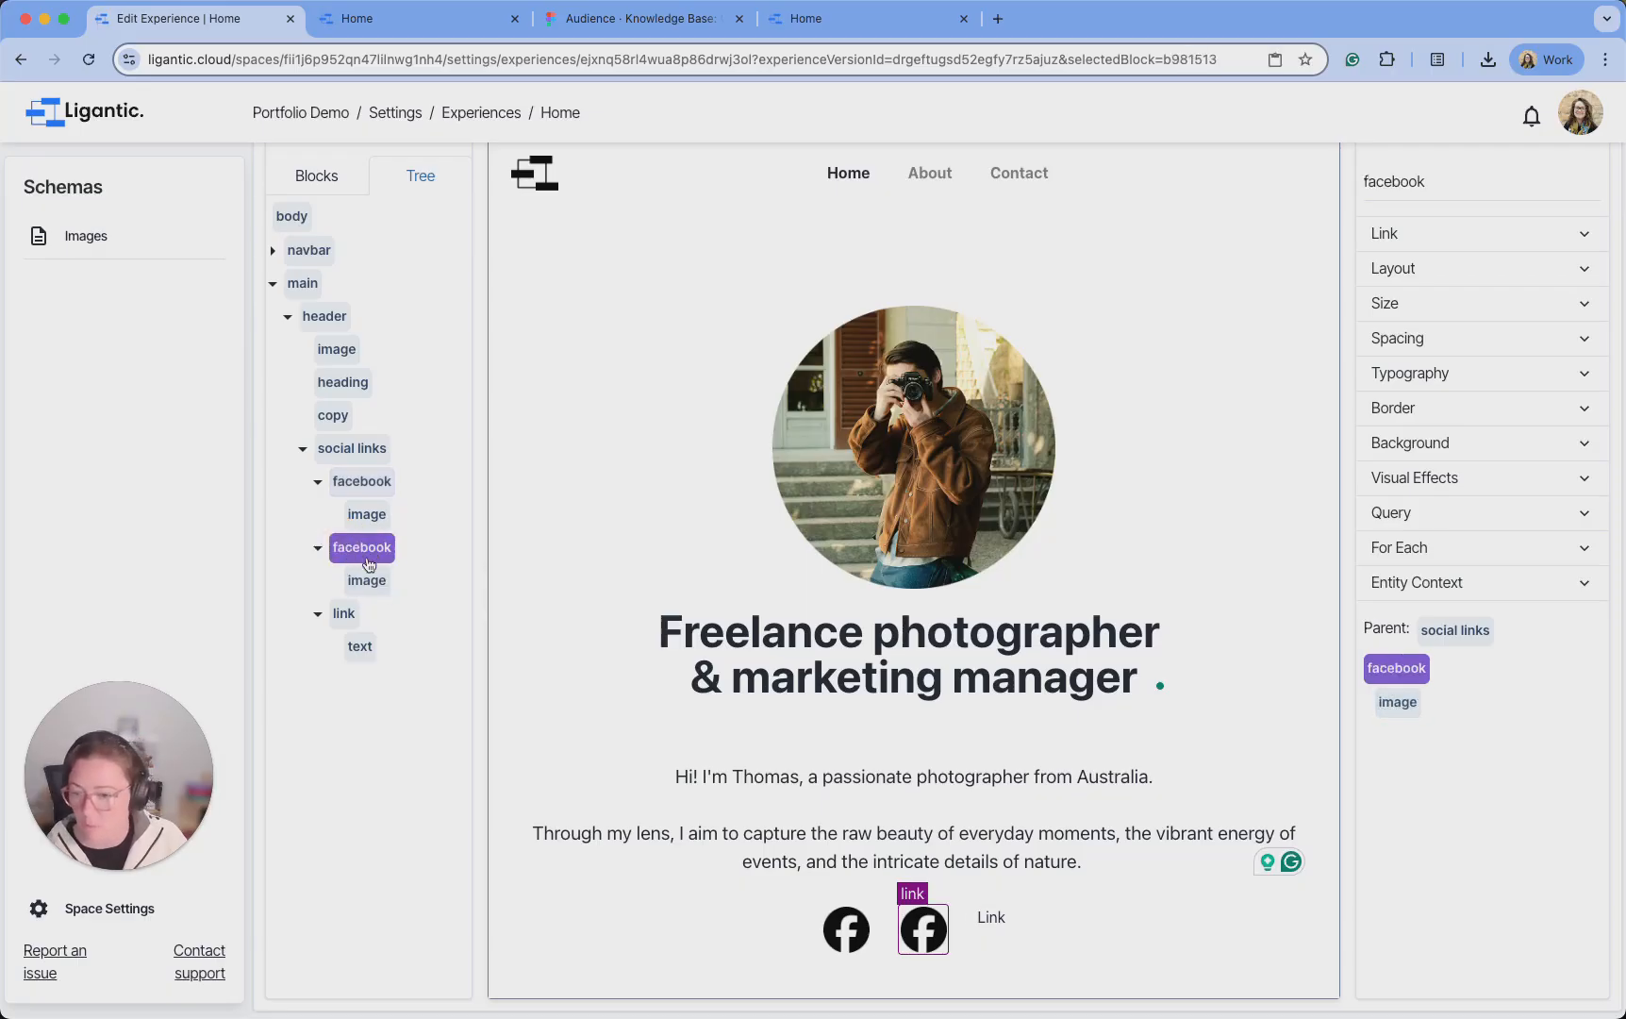
Copy the second facebook link and paste it over the remaining placeholder link in social links
{"action": "right_click", "coordinate": [355, 552]}
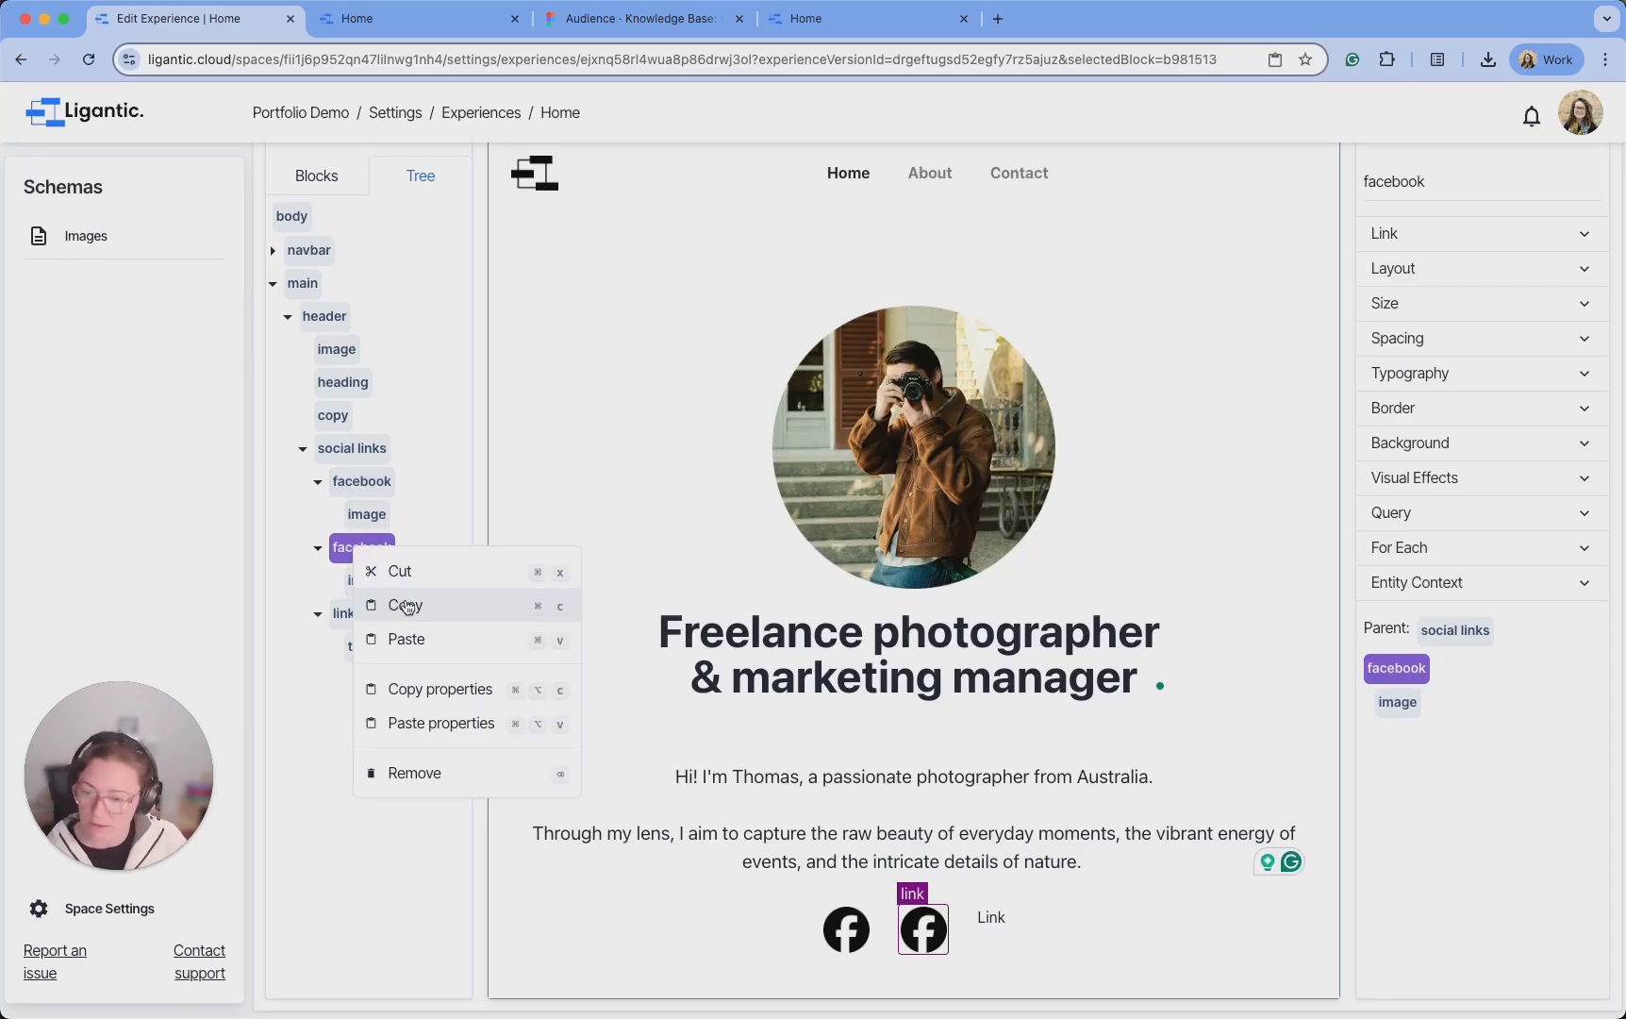
{"action": "left_click", "coordinate": [406, 607]}
{"action": "left_click", "coordinate": [345, 614]}
{"action": "right_click", "coordinate": [342, 619]}
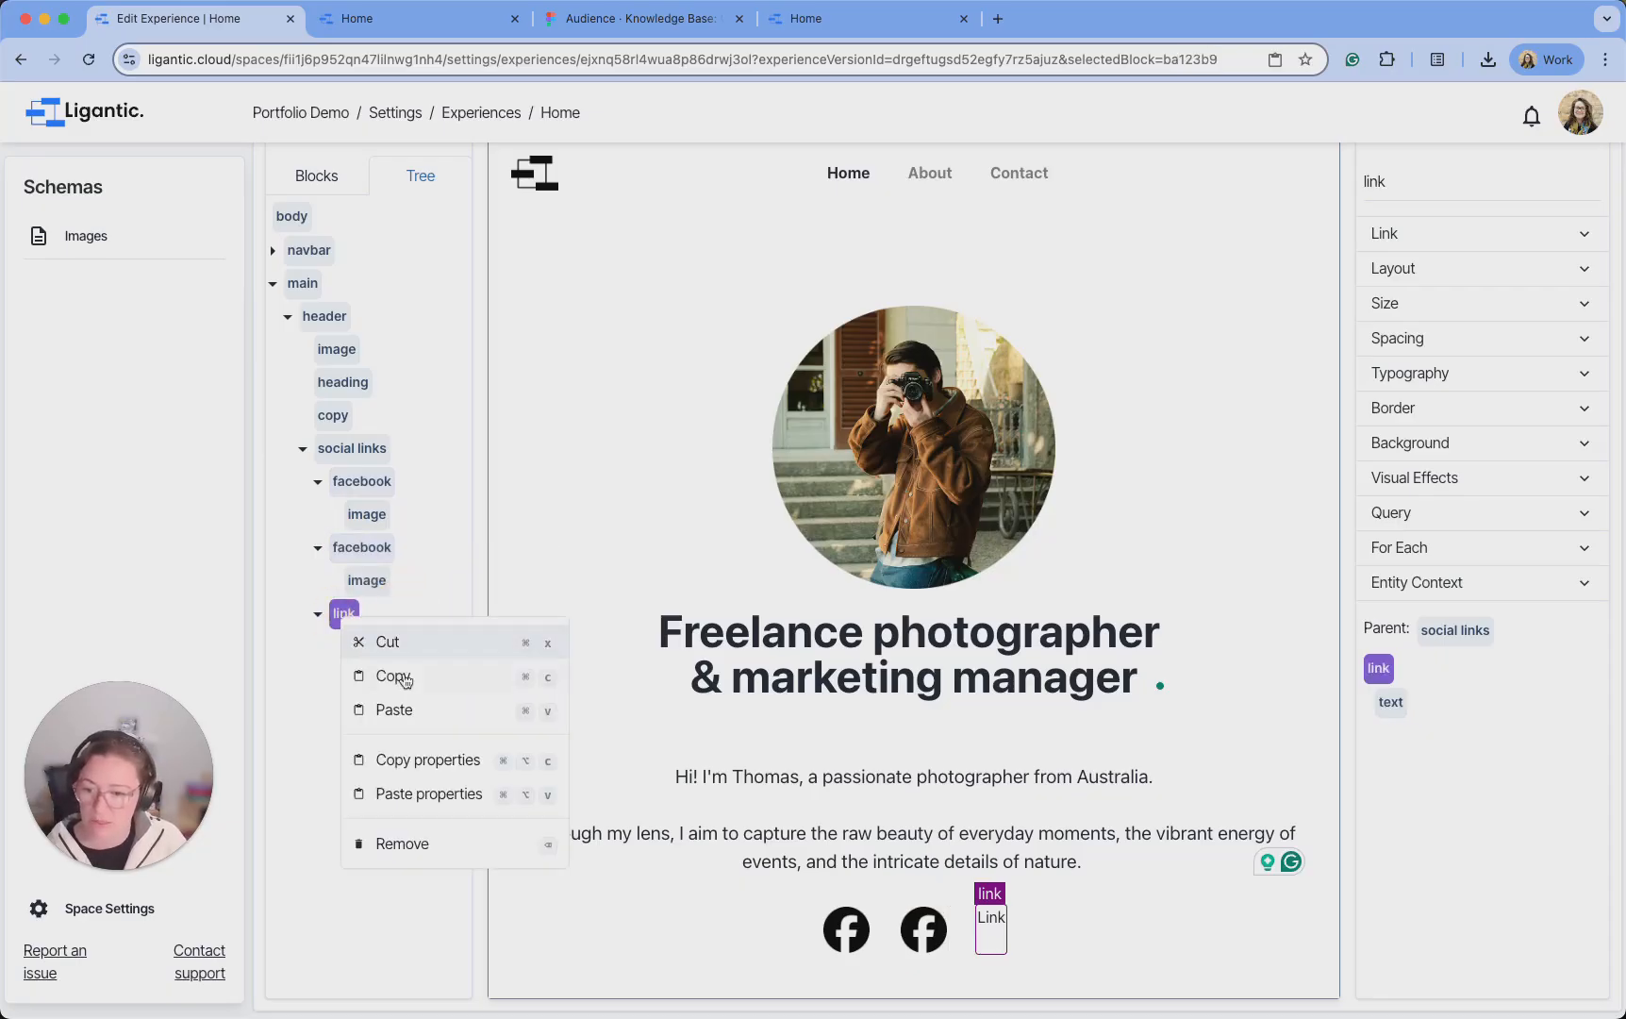
{"action": "left_click", "coordinate": [381, 710]}
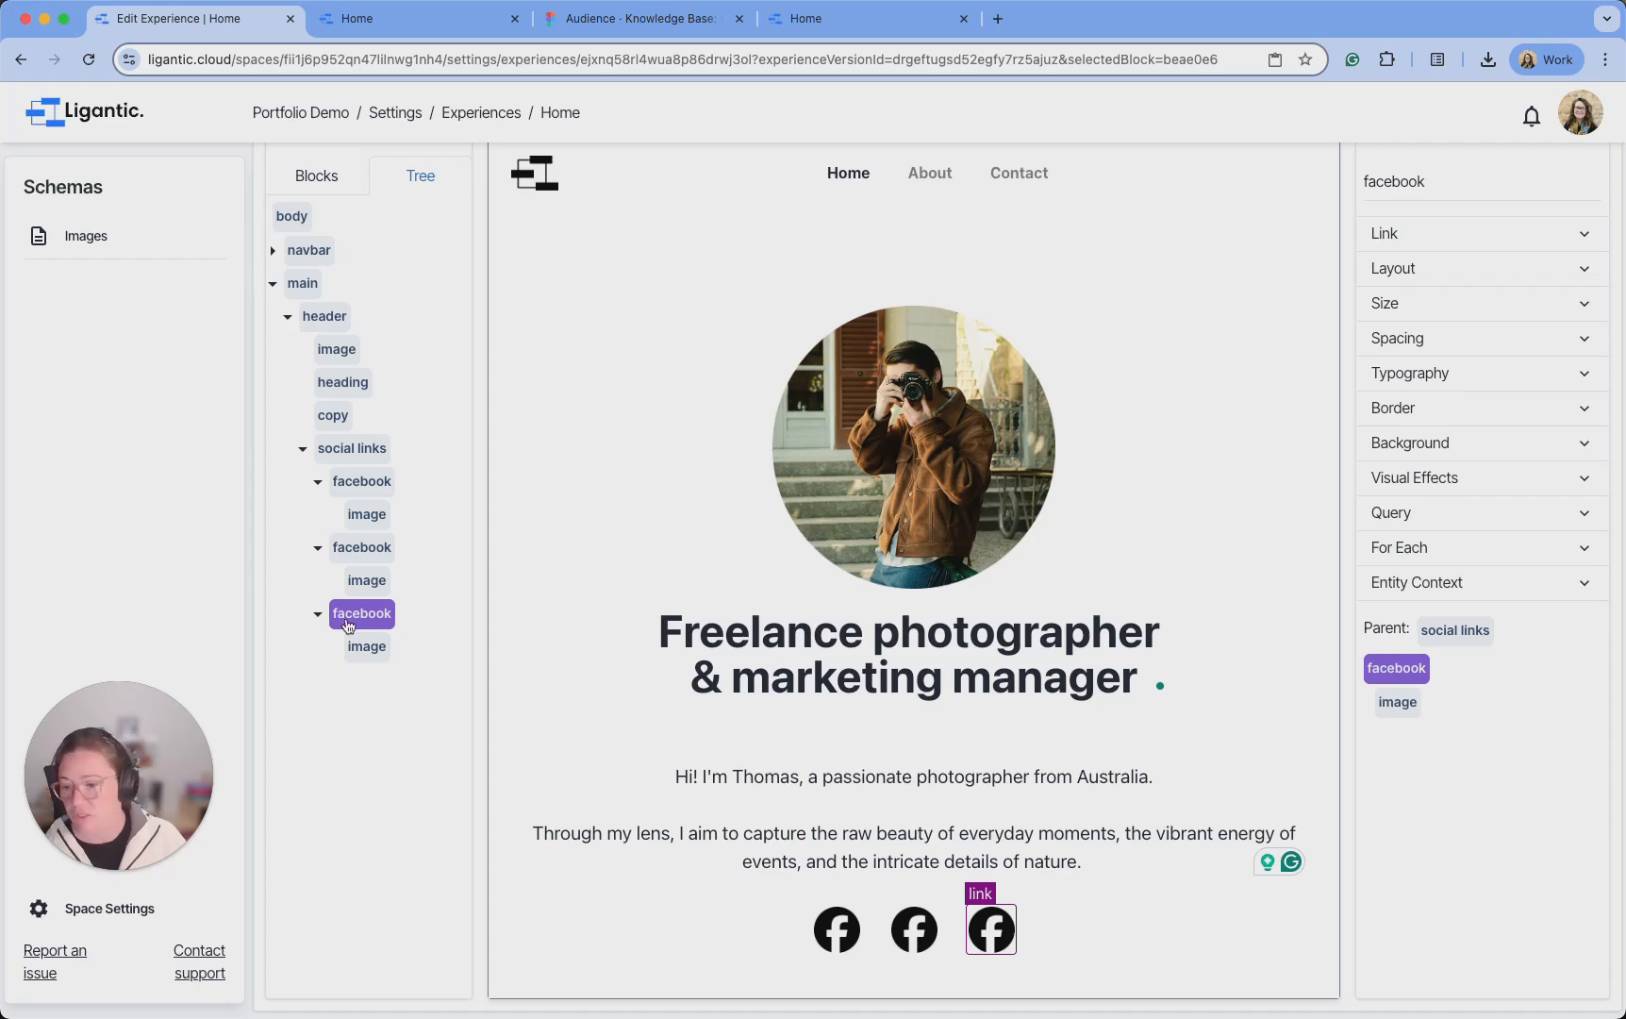
Rename the second facebook link block as Instagram
{"action": "left_click", "coordinate": [358, 552]}
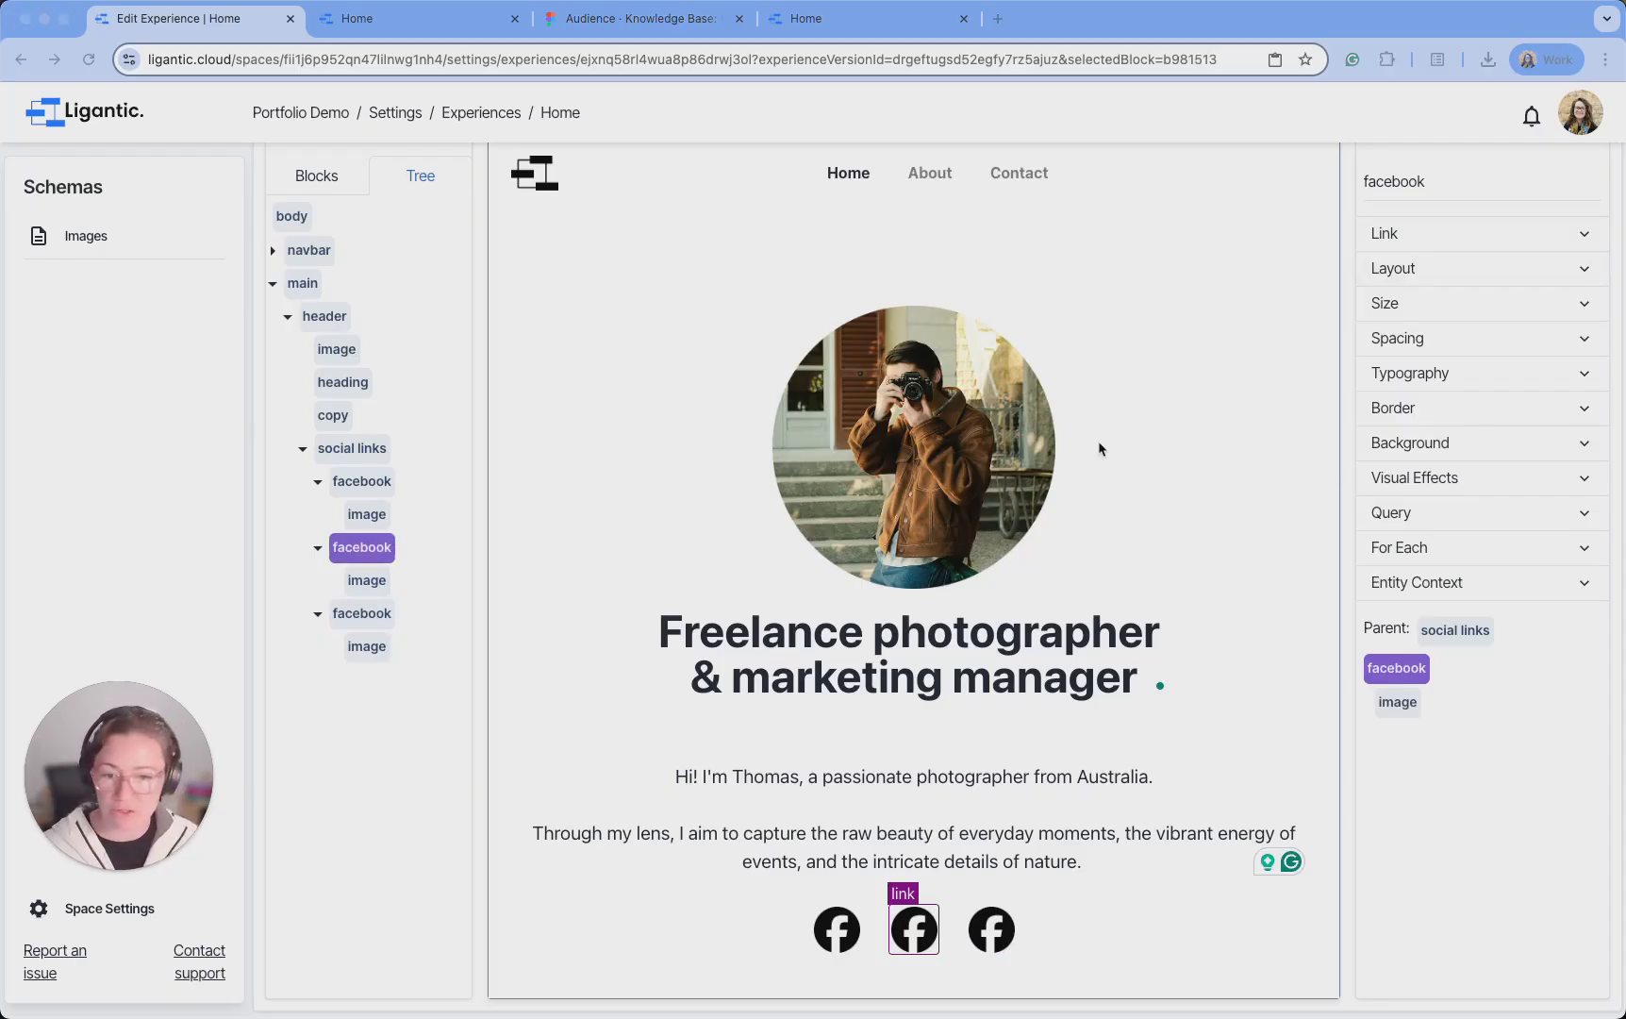
{"action": "left_click", "coordinate": [1375, 182]}
{"action": "double_click", "coordinate": [1375, 182]}
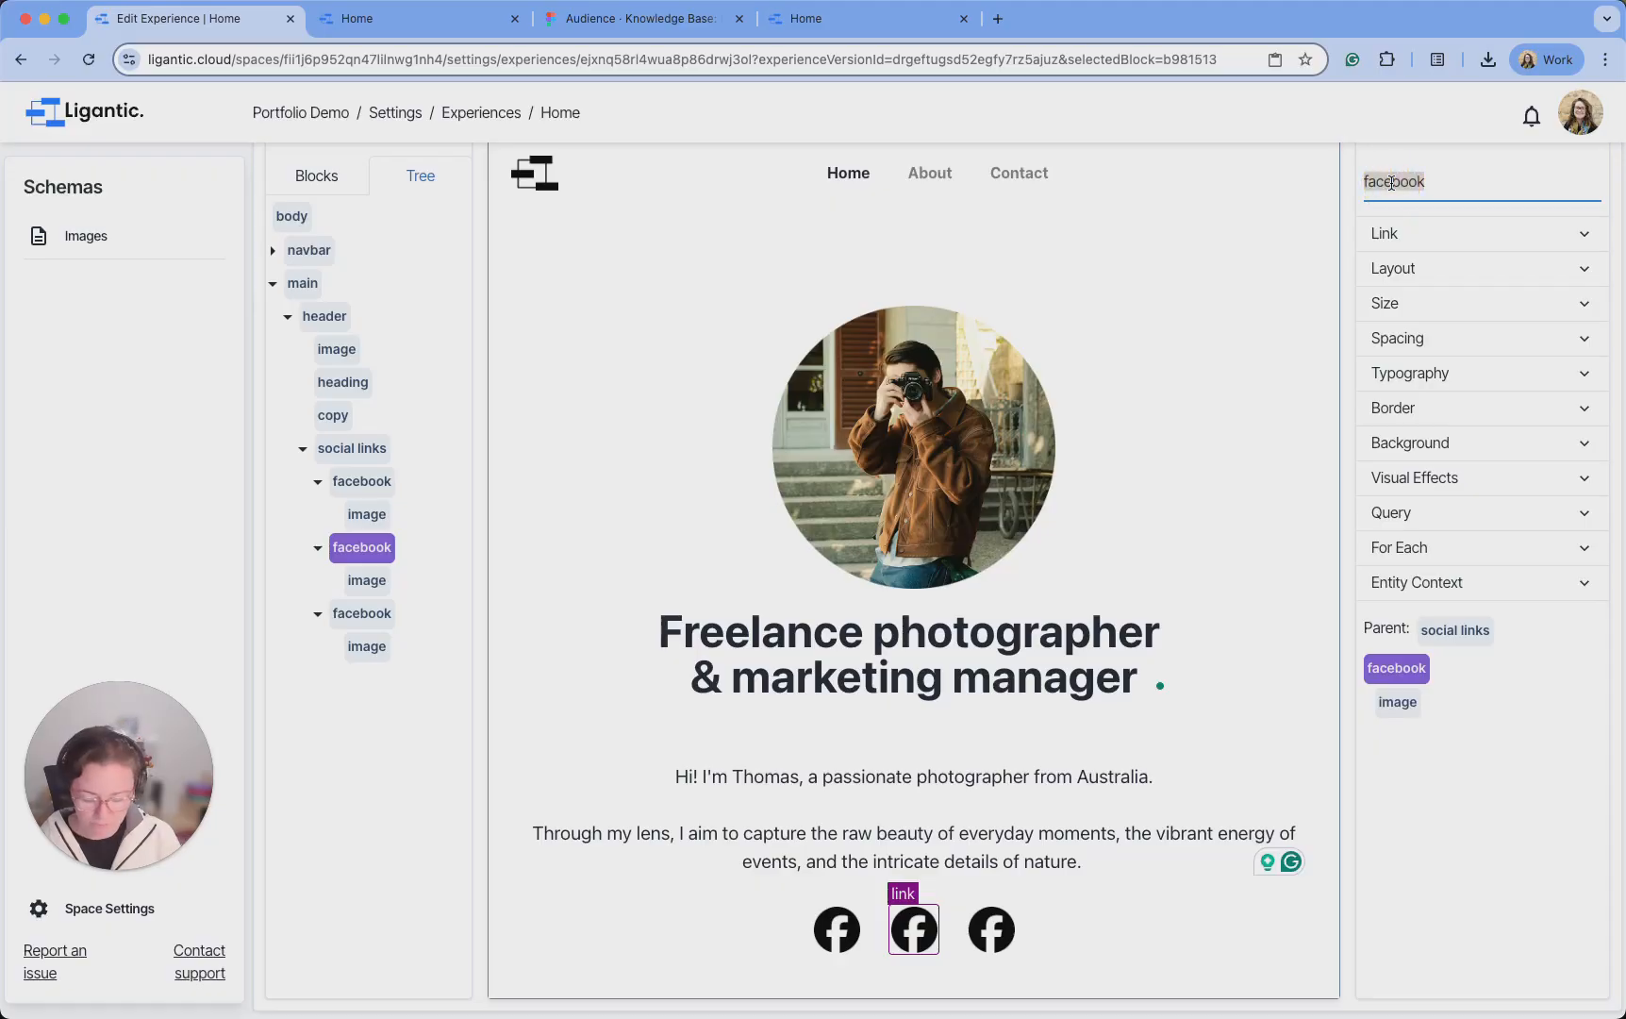
{"action": "type", "text": "lnstagram"}
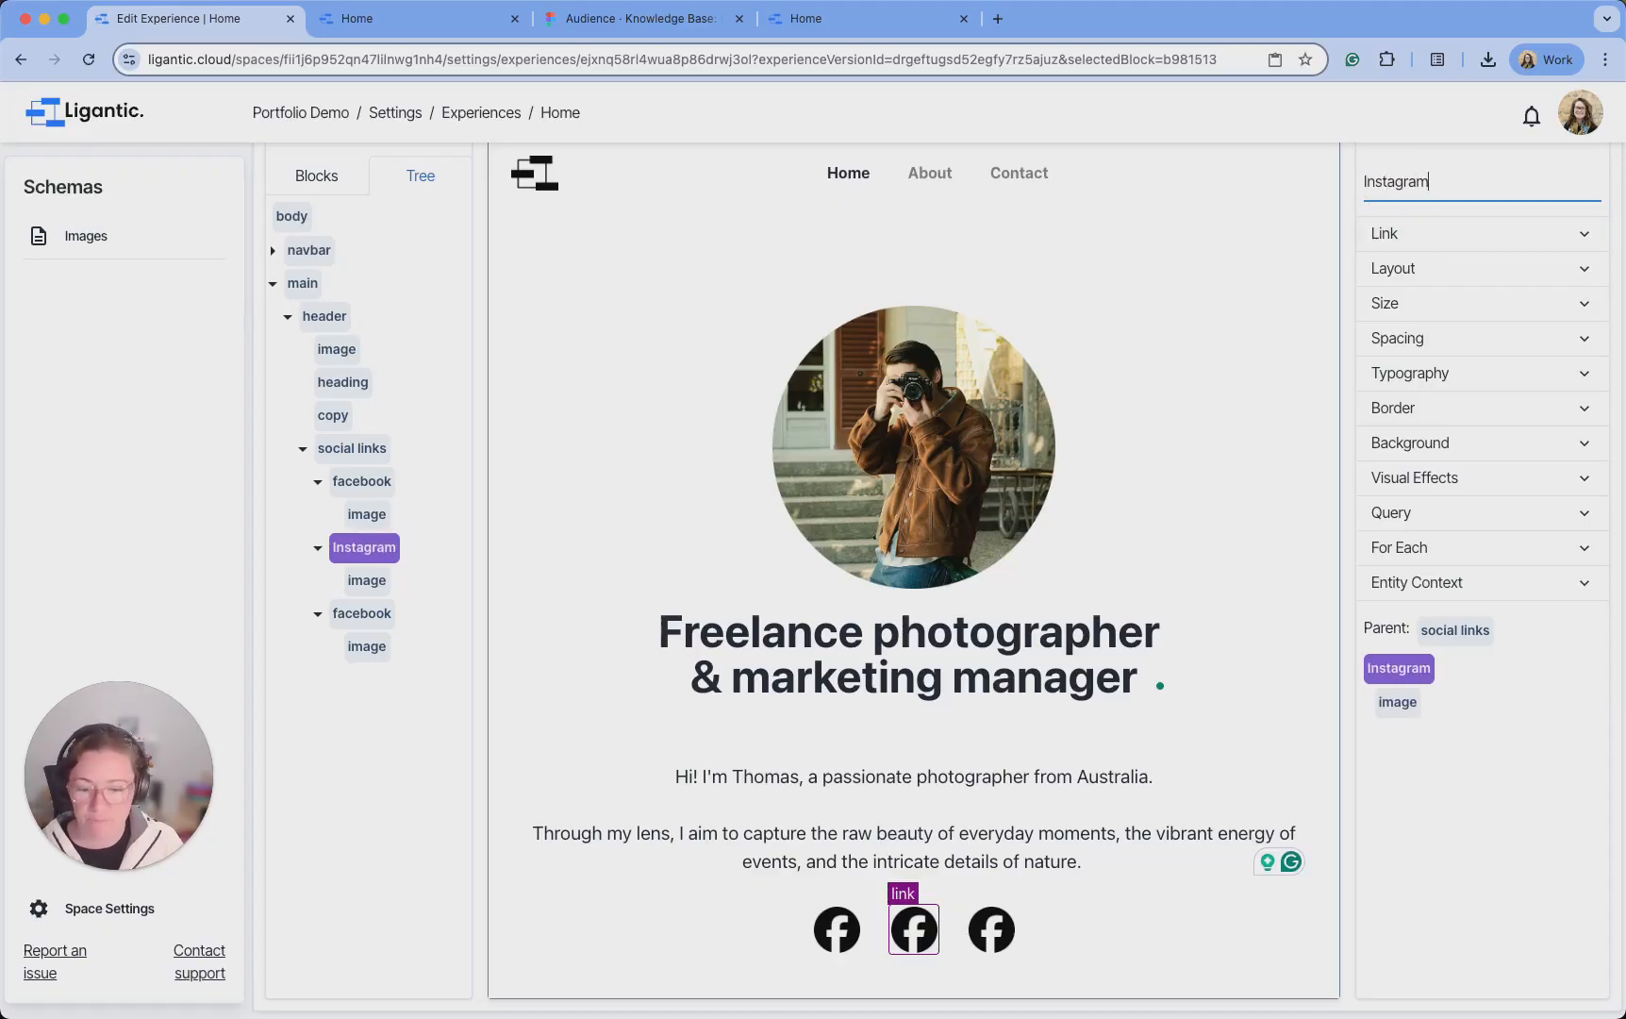
Change the source of the image inside the Instagram link to the Instagram image entity
{"action": "left_click", "coordinate": [1416, 704]}
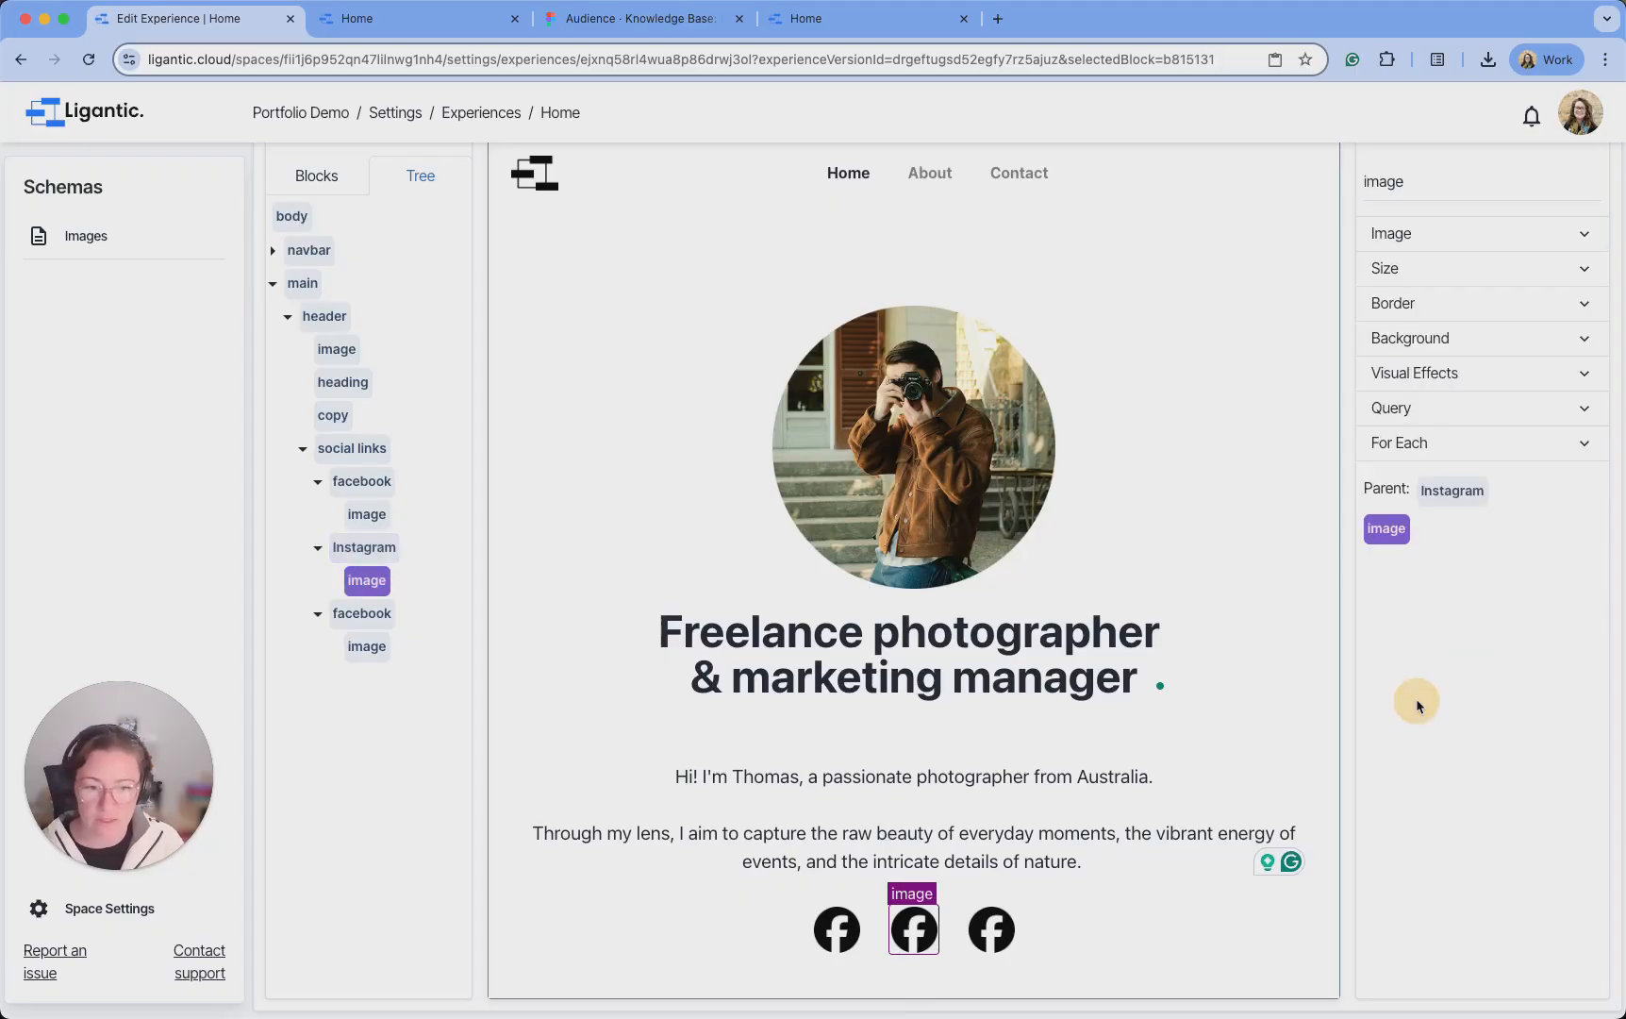
{"action": "left_click", "coordinate": [1507, 233]}
{"action": "left_click", "coordinate": [1556, 311]}
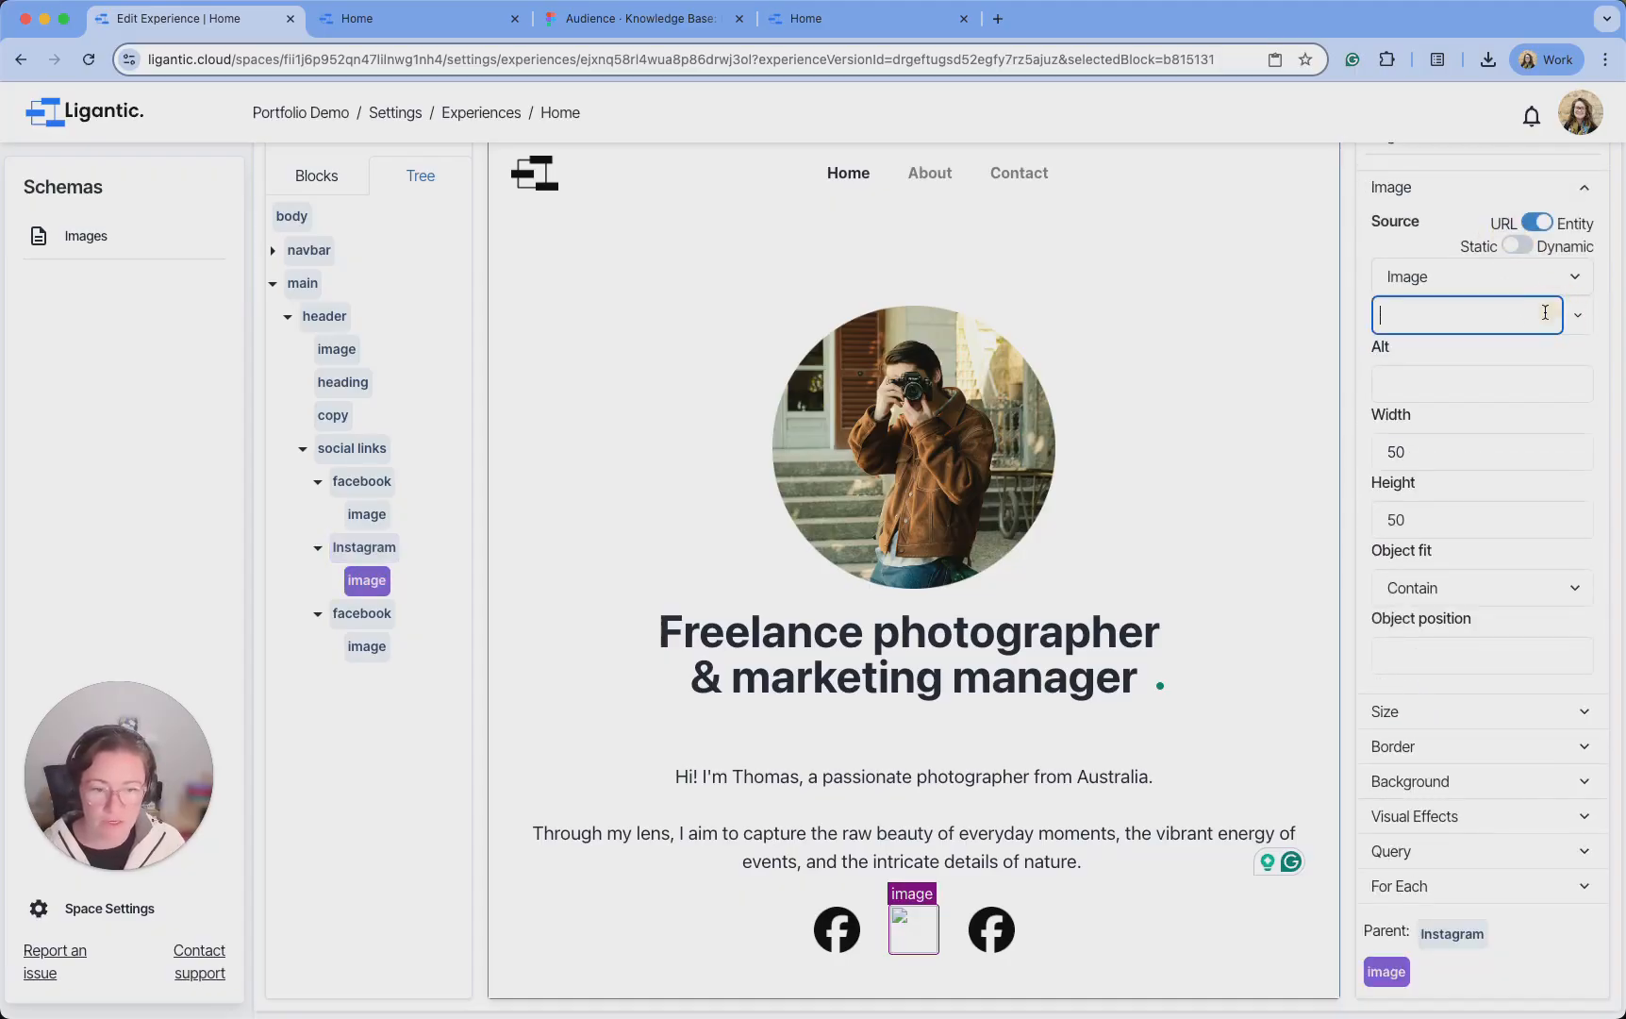
{"action": "left_click", "coordinate": [1573, 314]}
{"action": "left_click", "coordinate": [1440, 399]}
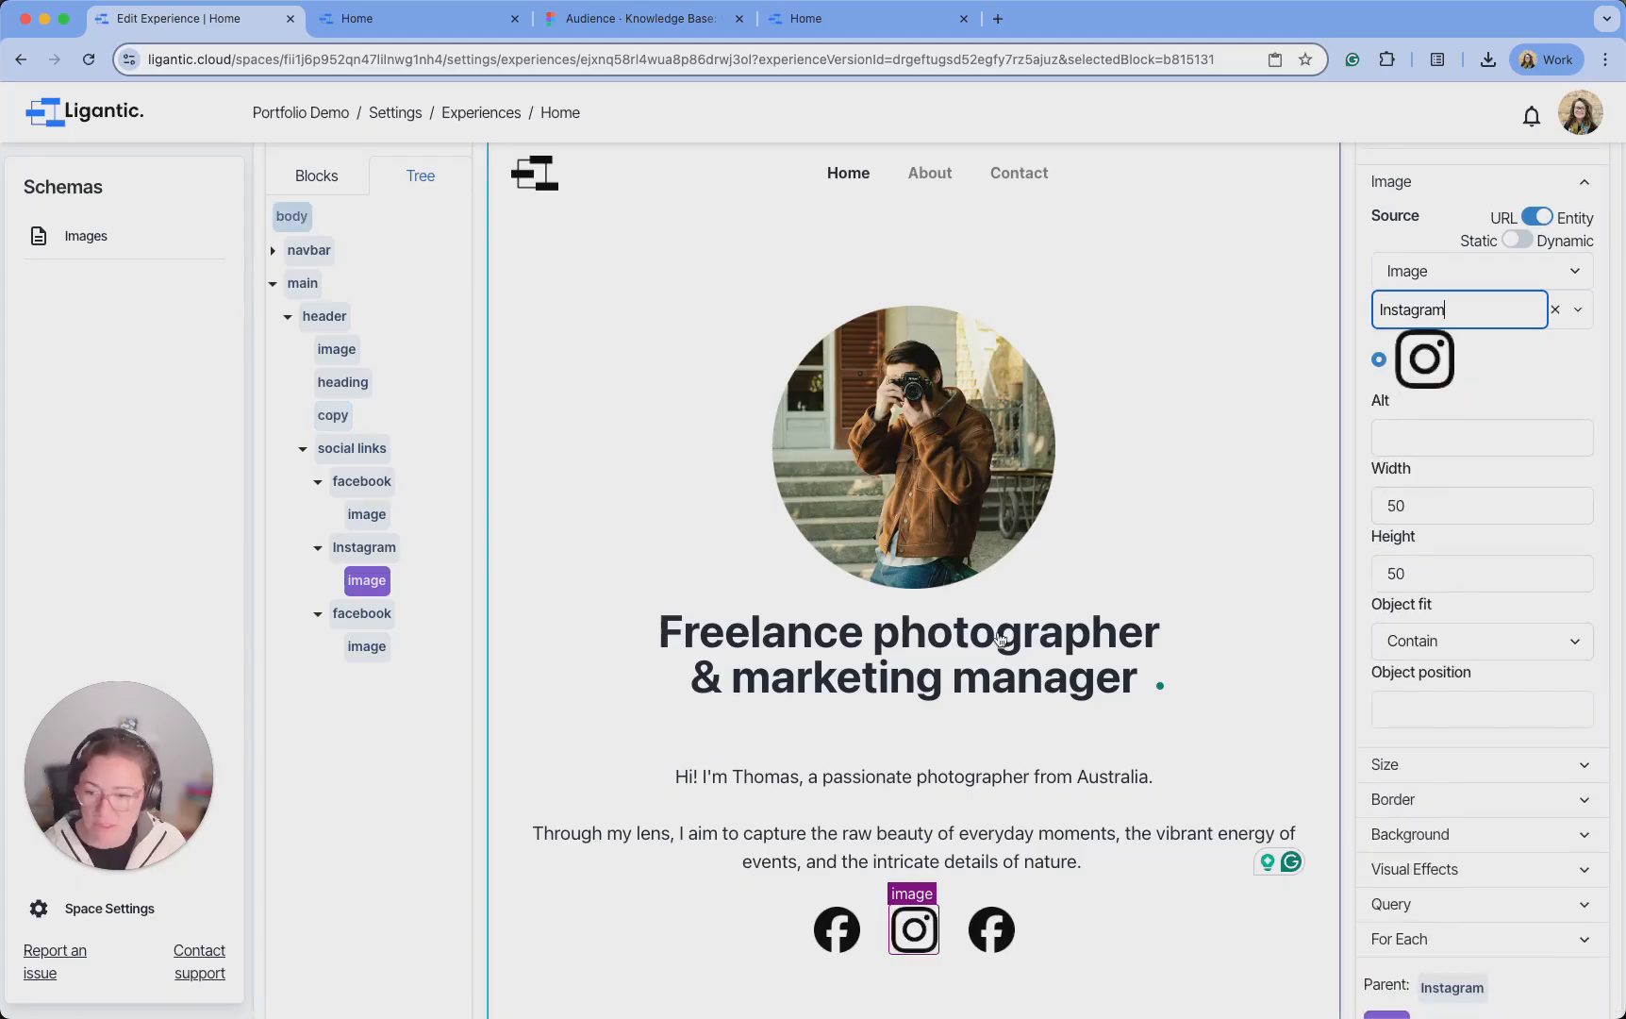
{"action": "left_click", "coordinate": [387, 547]}
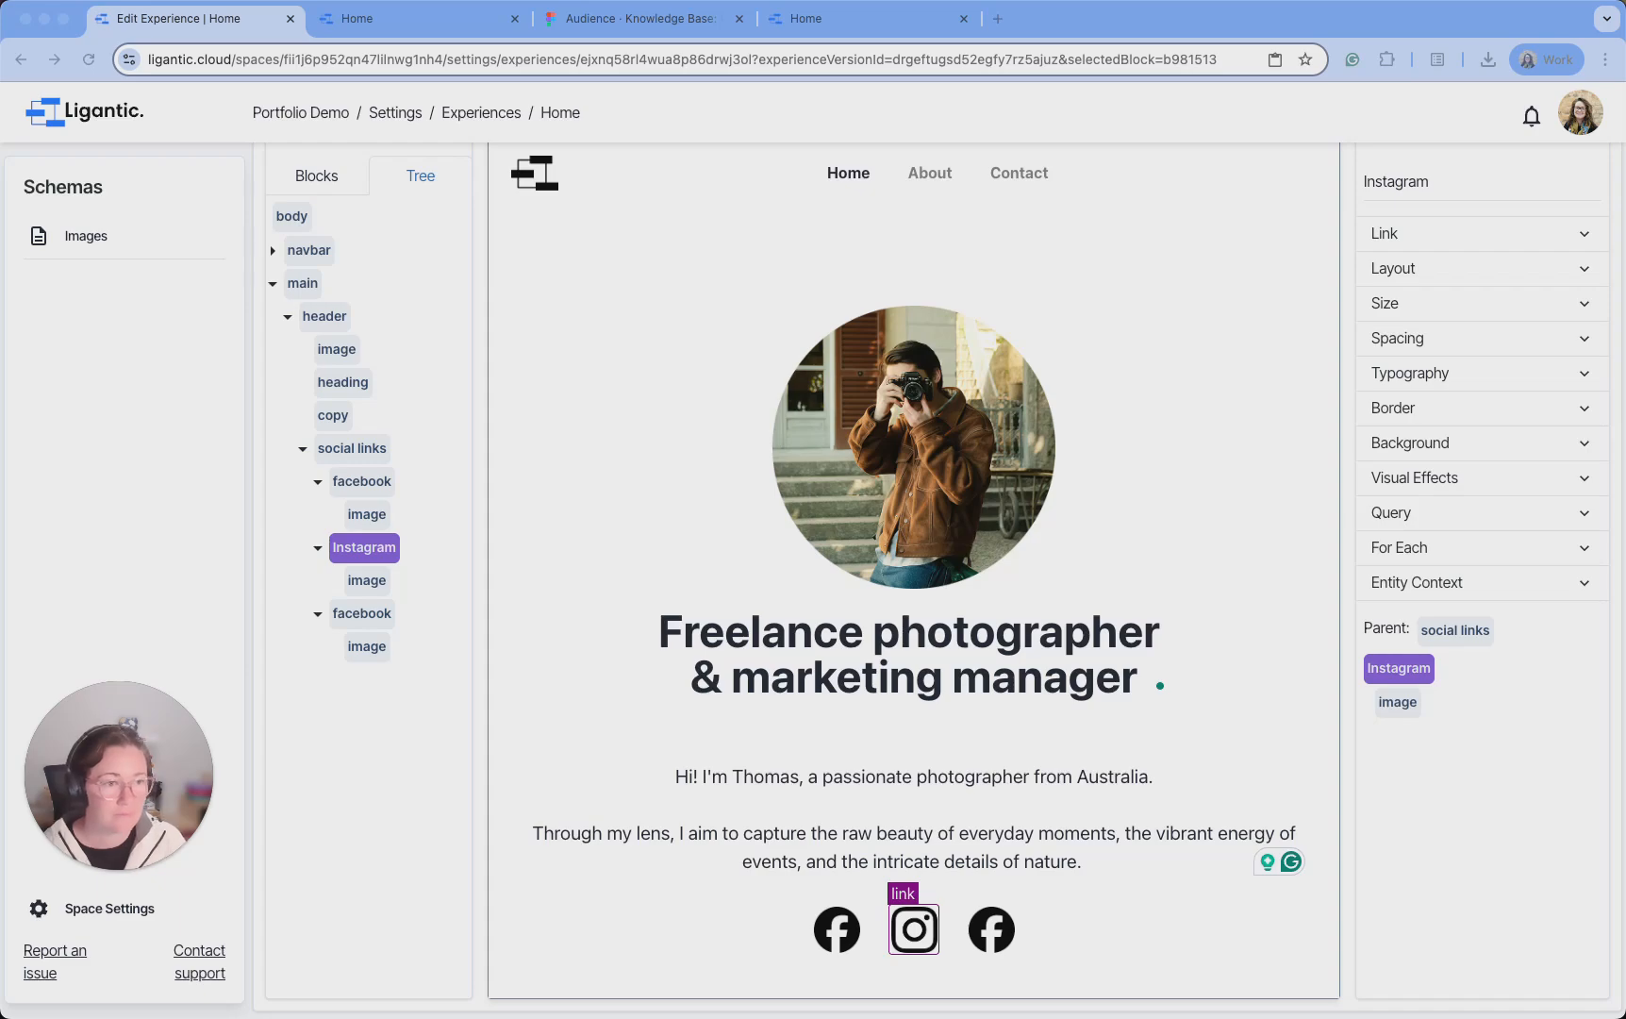
{"action": "left_click", "coordinate": [1385, 234]}
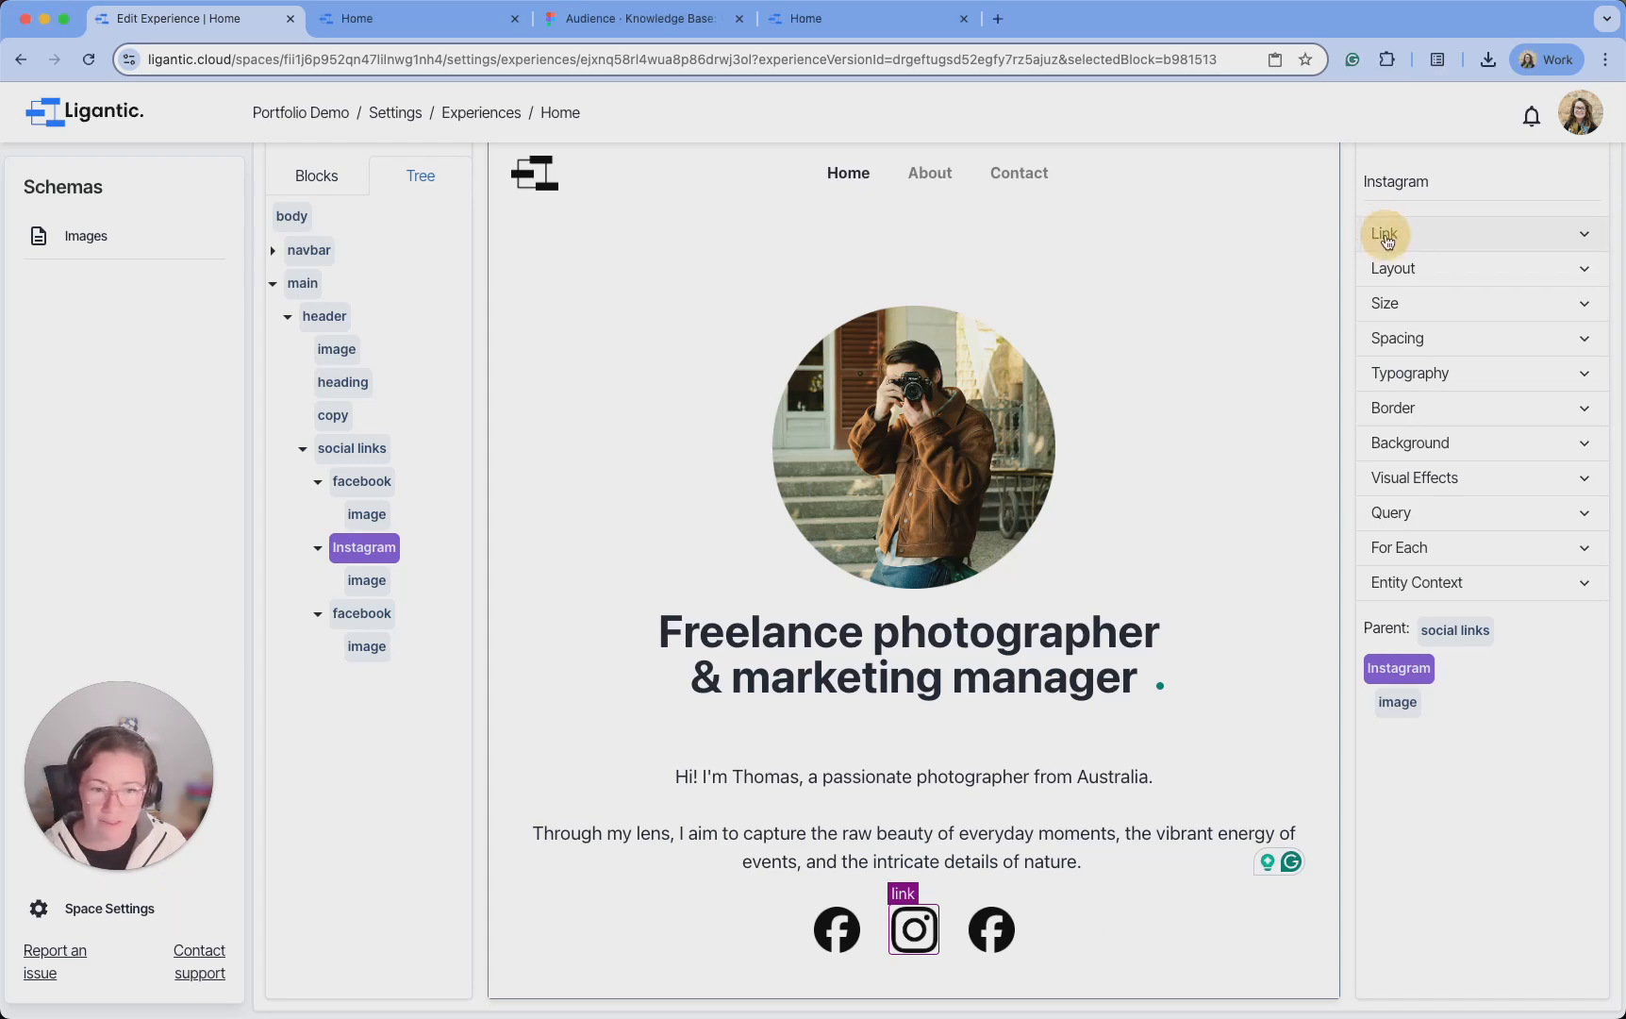
{"action": "triple_click", "coordinate": [1443, 373]}
{"action": "type", "text": "https://www.instagram.com/"}
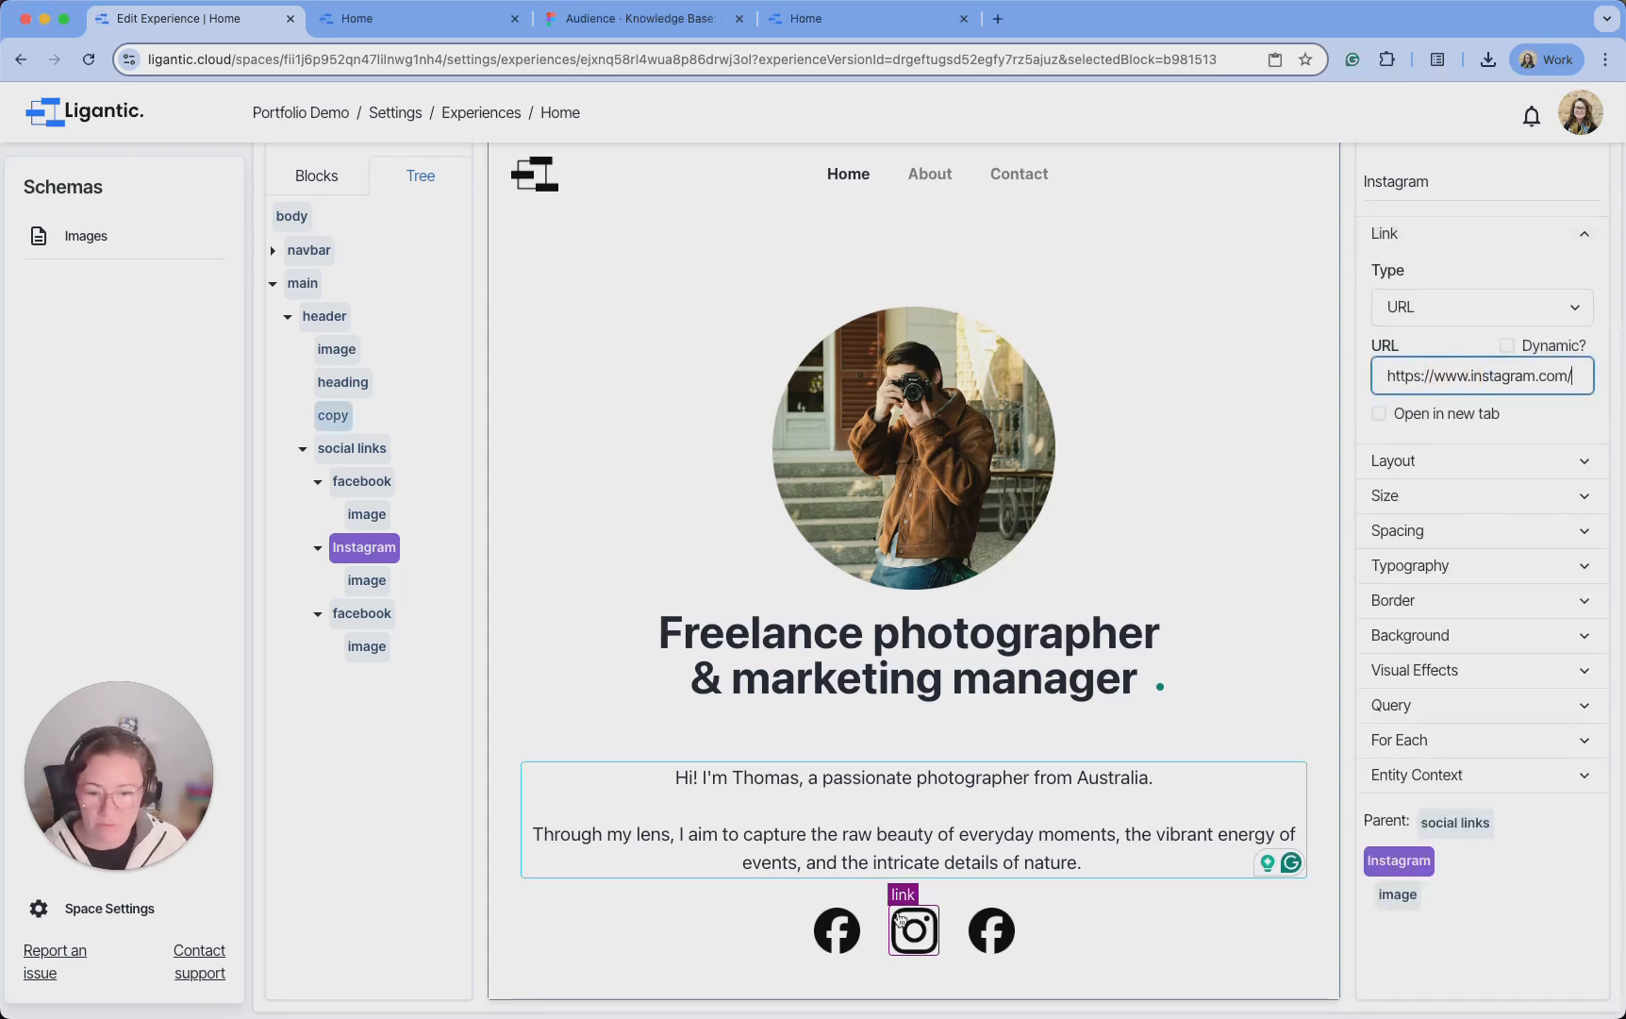
Rename the last facebook link block in social links as LinkedIn
{"action": "left_click", "coordinate": [362, 613]}
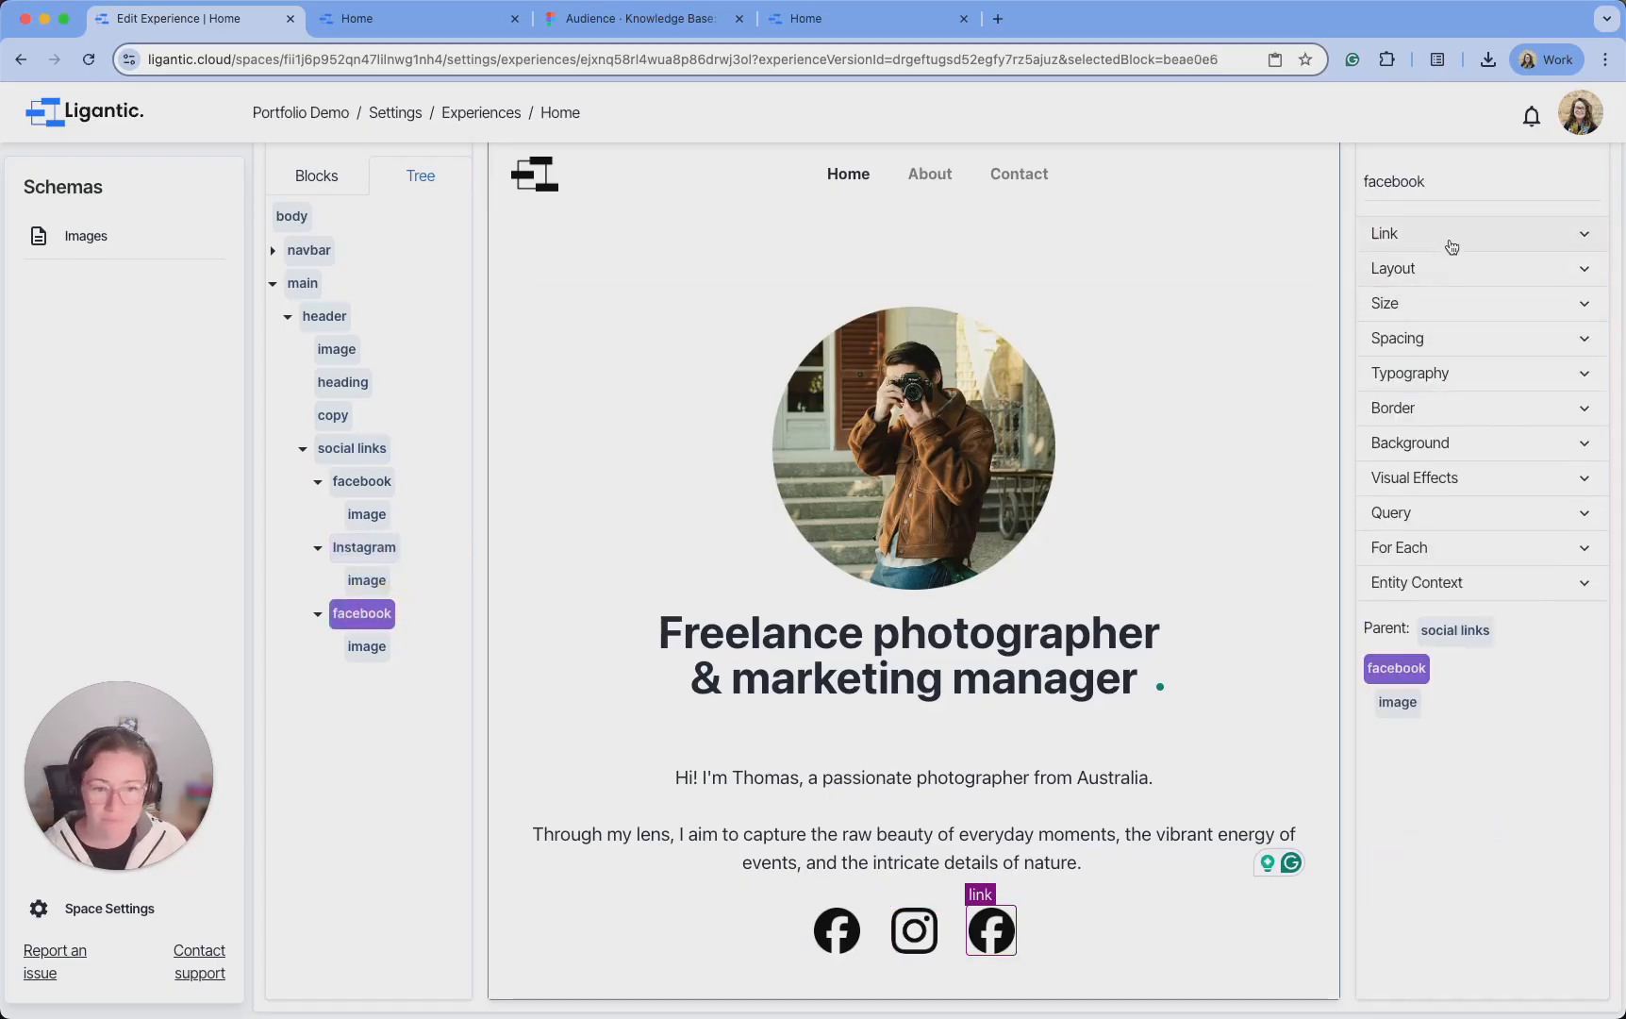
{"action": "left_click_drag", "start_coordinate": [1437, 185], "coordinate": [1350, 184]}
{"action": "type", "text": "LinkedIn"}
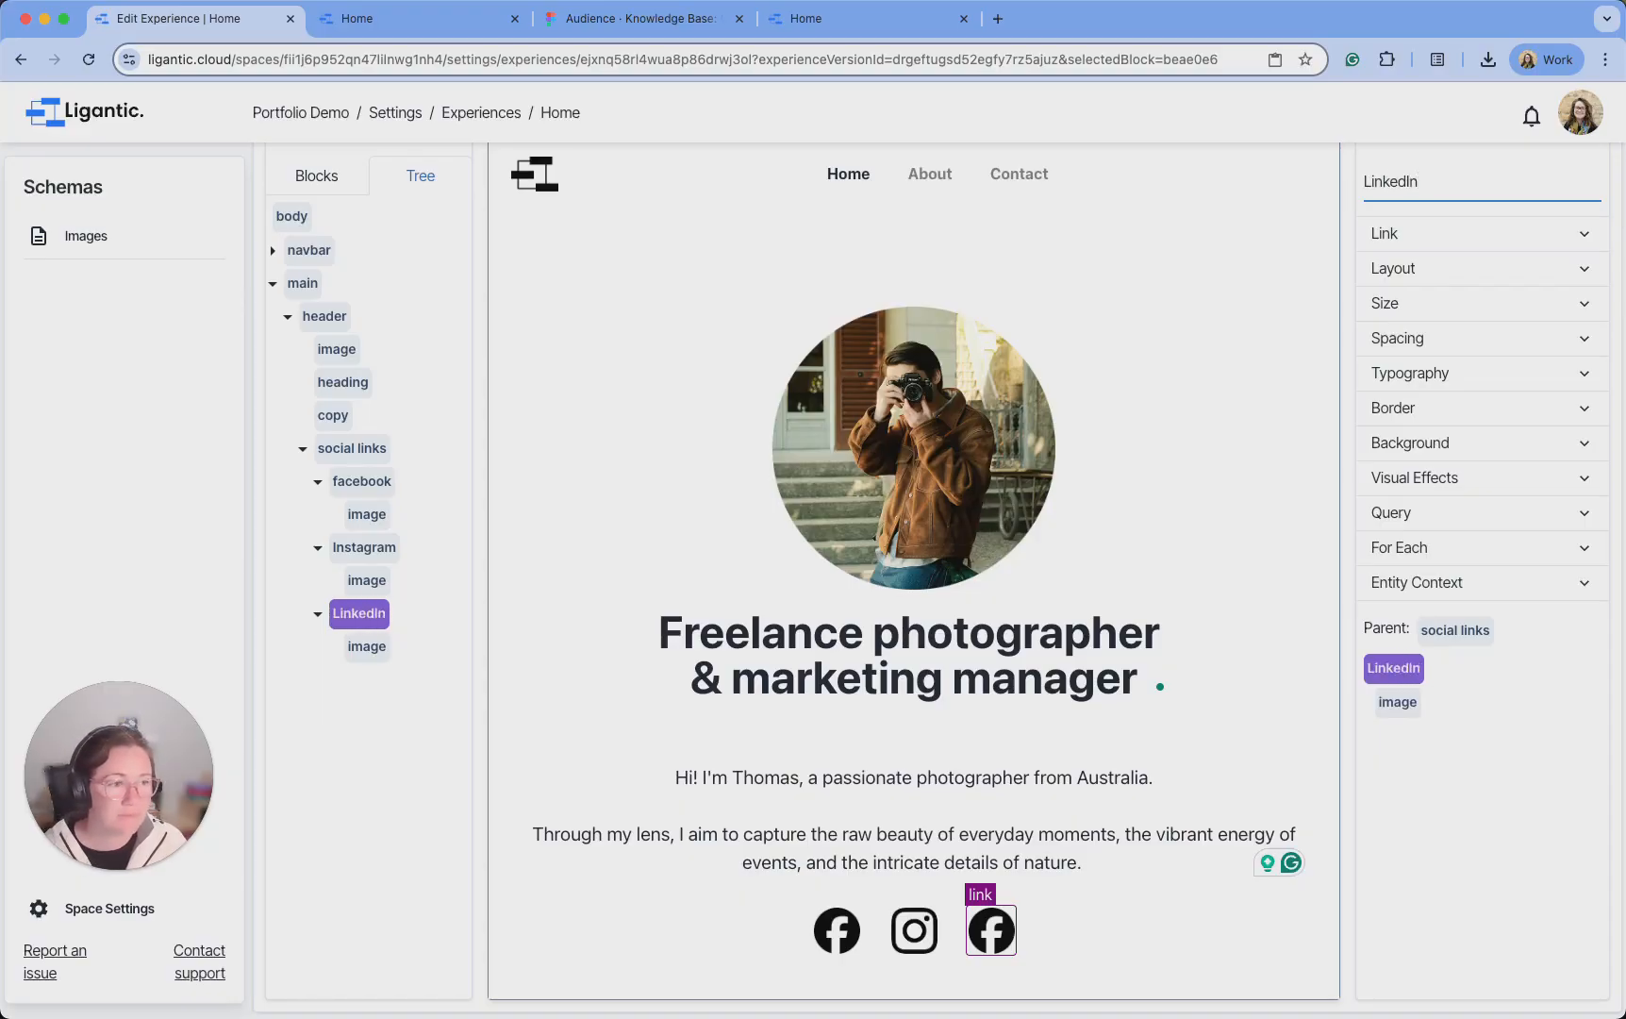
{"action": "key", "text": "super+Tab"}
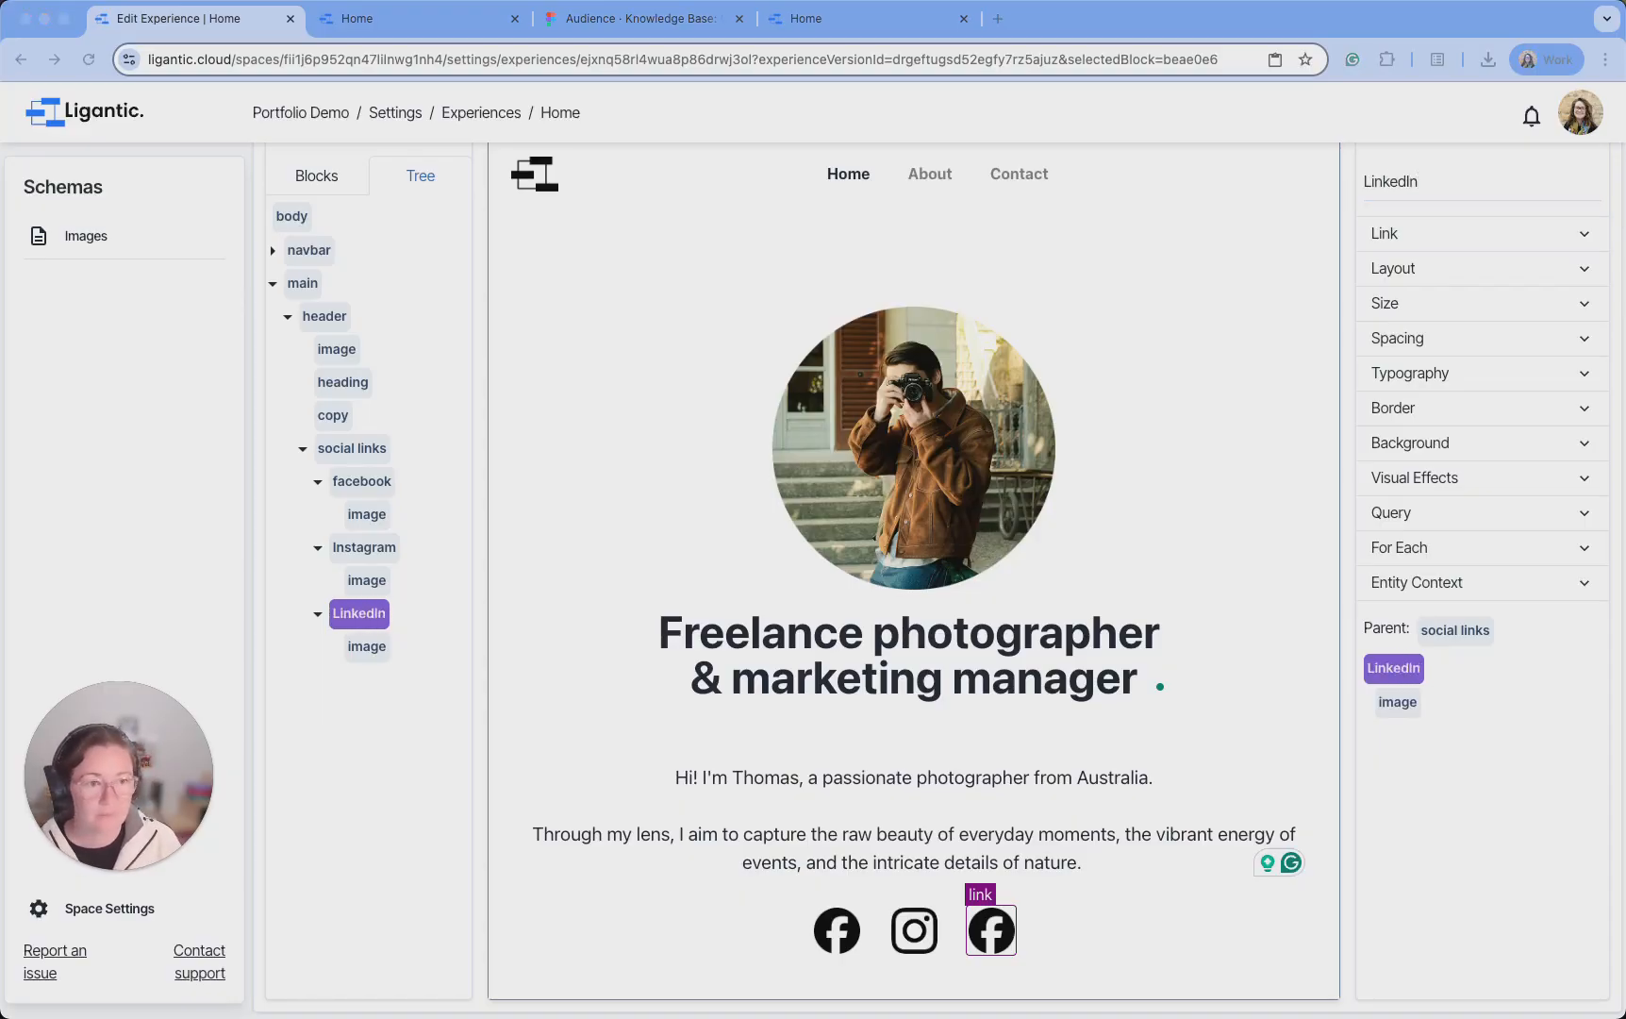
{"action": "left_click", "coordinate": [1465, 247]}
{"action": "double_click", "coordinate": [1469, 376]}
{"action": "type", "text": "linkedin"}
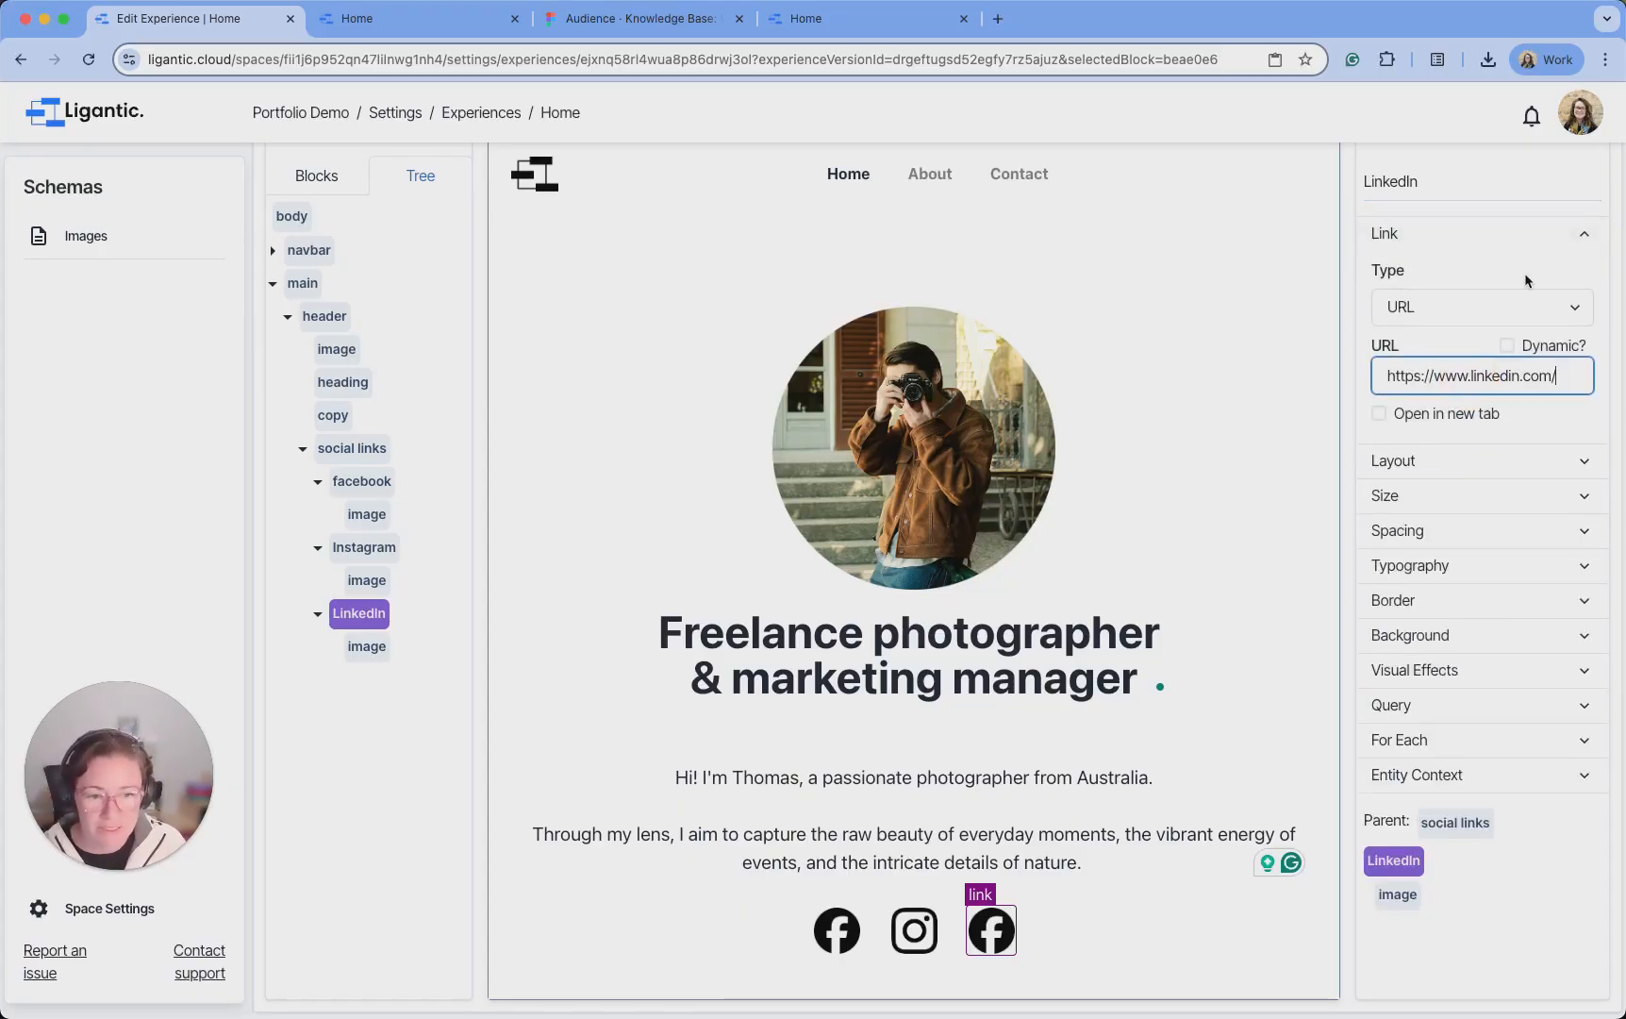
{"action": "left_click", "coordinate": [1521, 244]}
Change the source of the image inside the LinkedIn link to the LinkedIn image entity
{"action": "left_click", "coordinate": [1398, 703]}
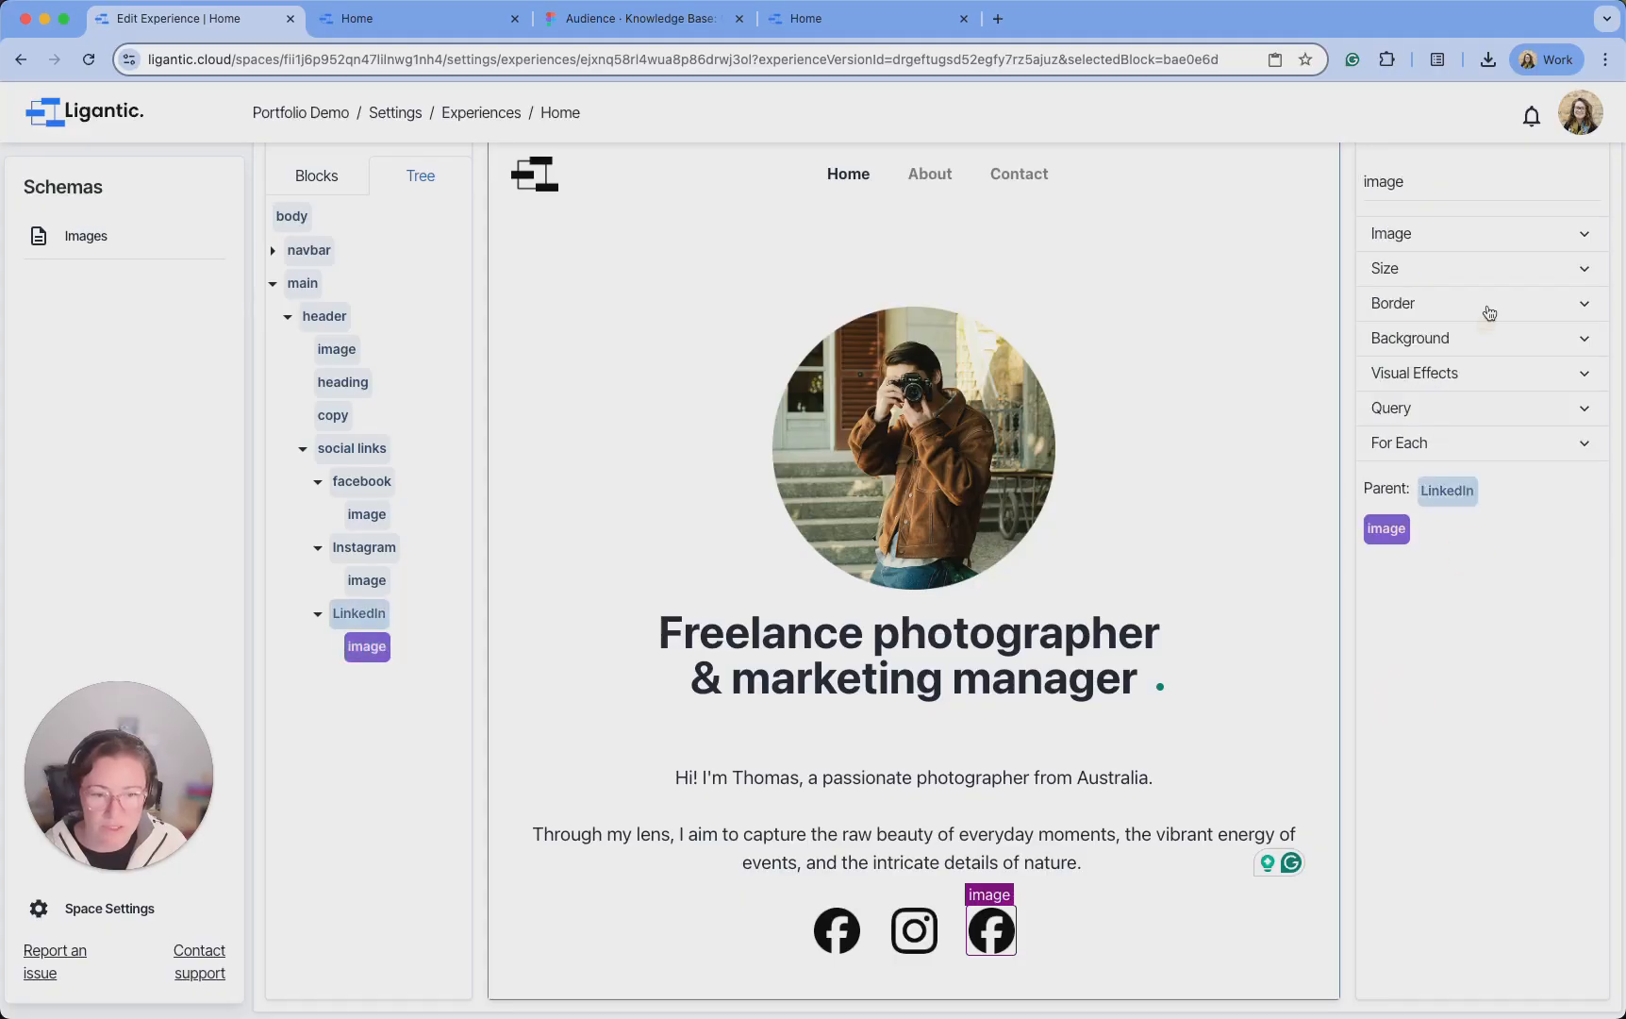
{"action": "left_click", "coordinate": [1489, 237]}
{"action": "left_click", "coordinate": [1555, 310]}
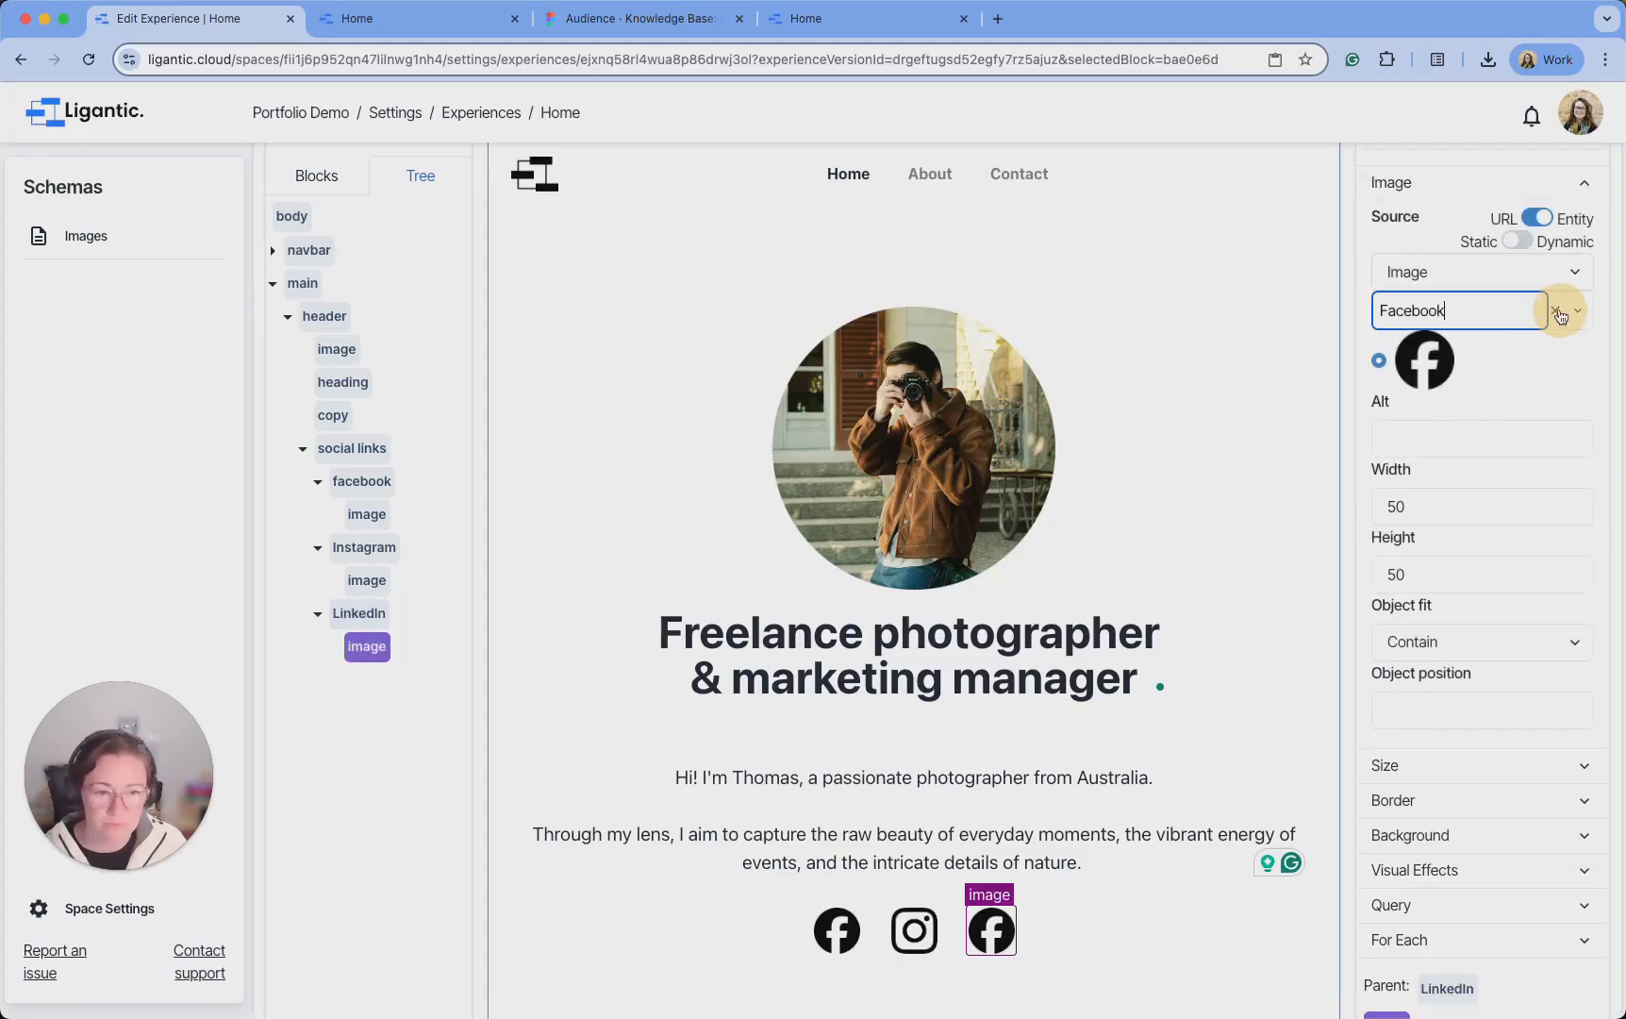
{"action": "left_click", "coordinate": [1554, 310]}
{"action": "left_click", "coordinate": [1575, 323]}
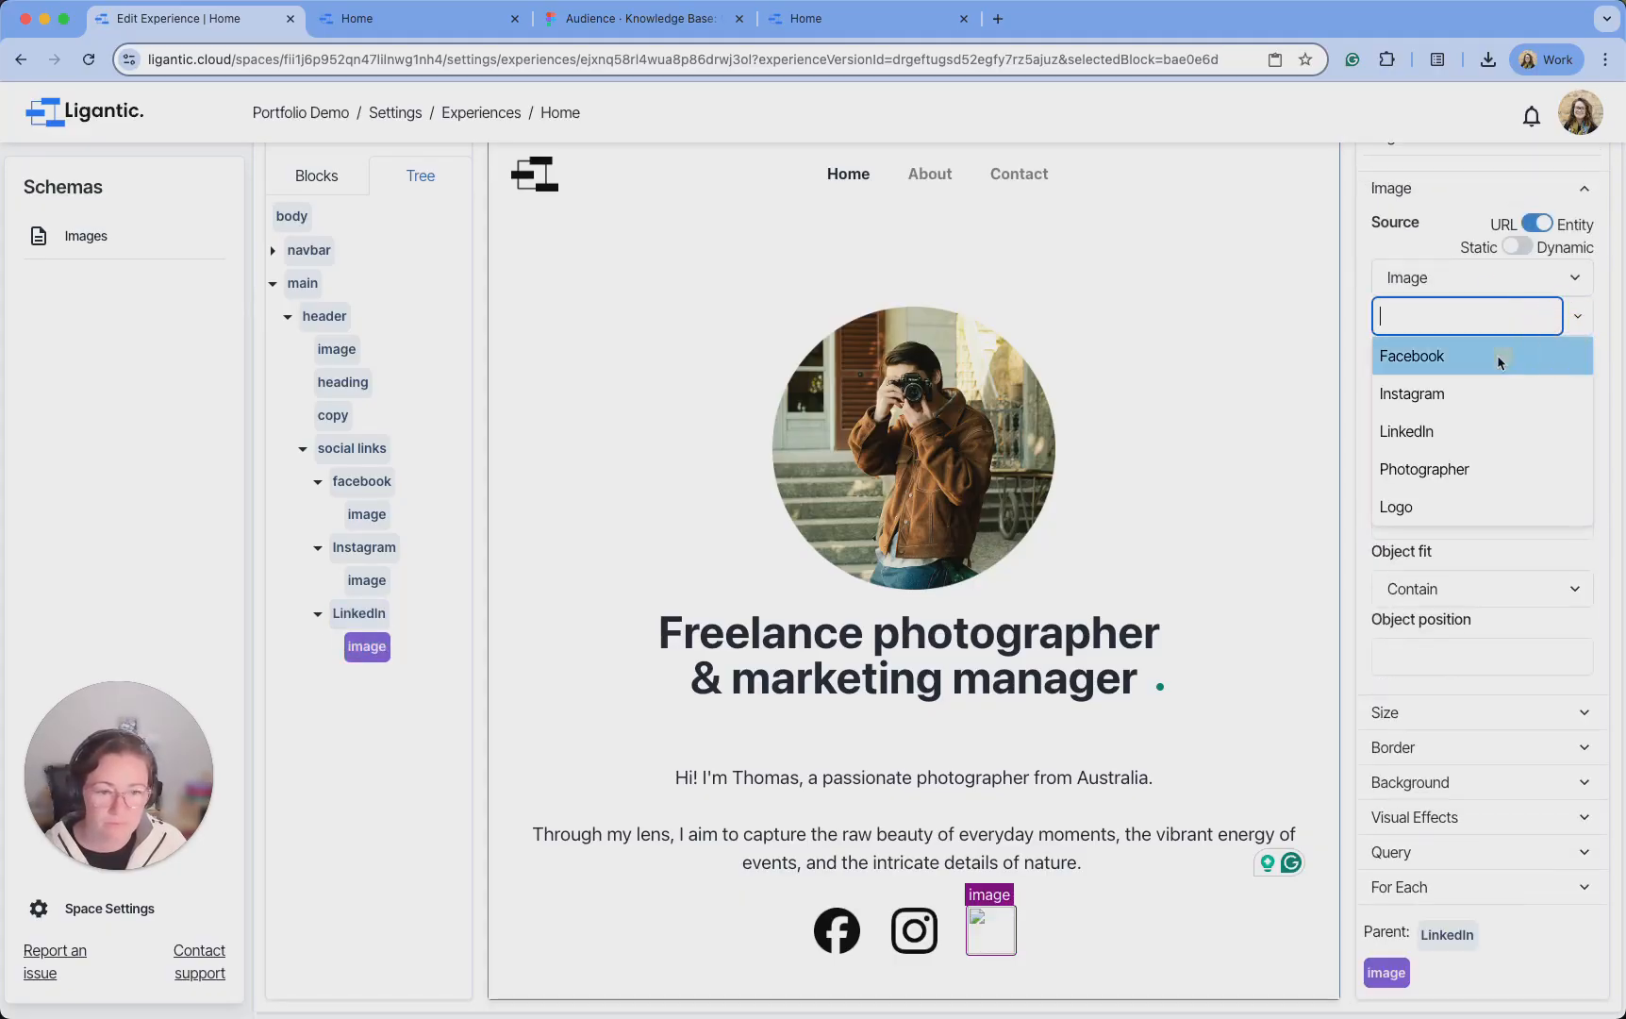
{"action": "left_click", "coordinate": [1519, 428]}
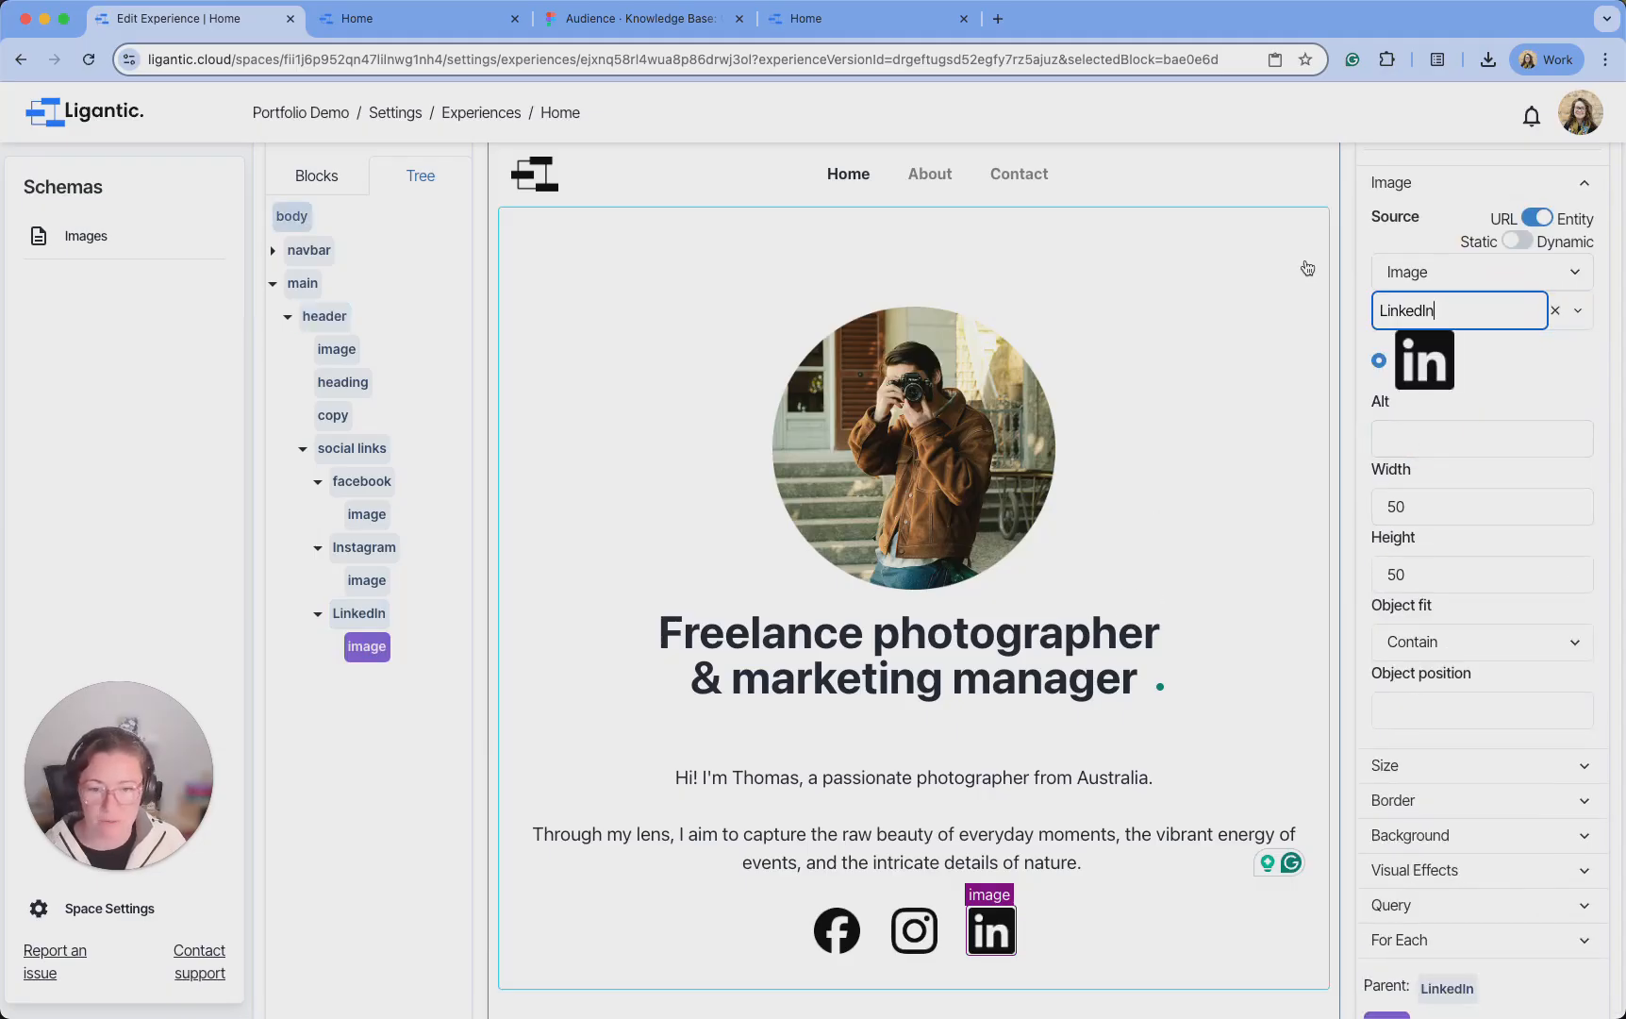
Publish the Home experience and check its live page before returning to the editor
{"action": "scroll", "coordinate": [1383, 232], "scroll_direction": "up", "scroll_amount": 5}
{"action": "left_click", "coordinate": [1554, 316]}
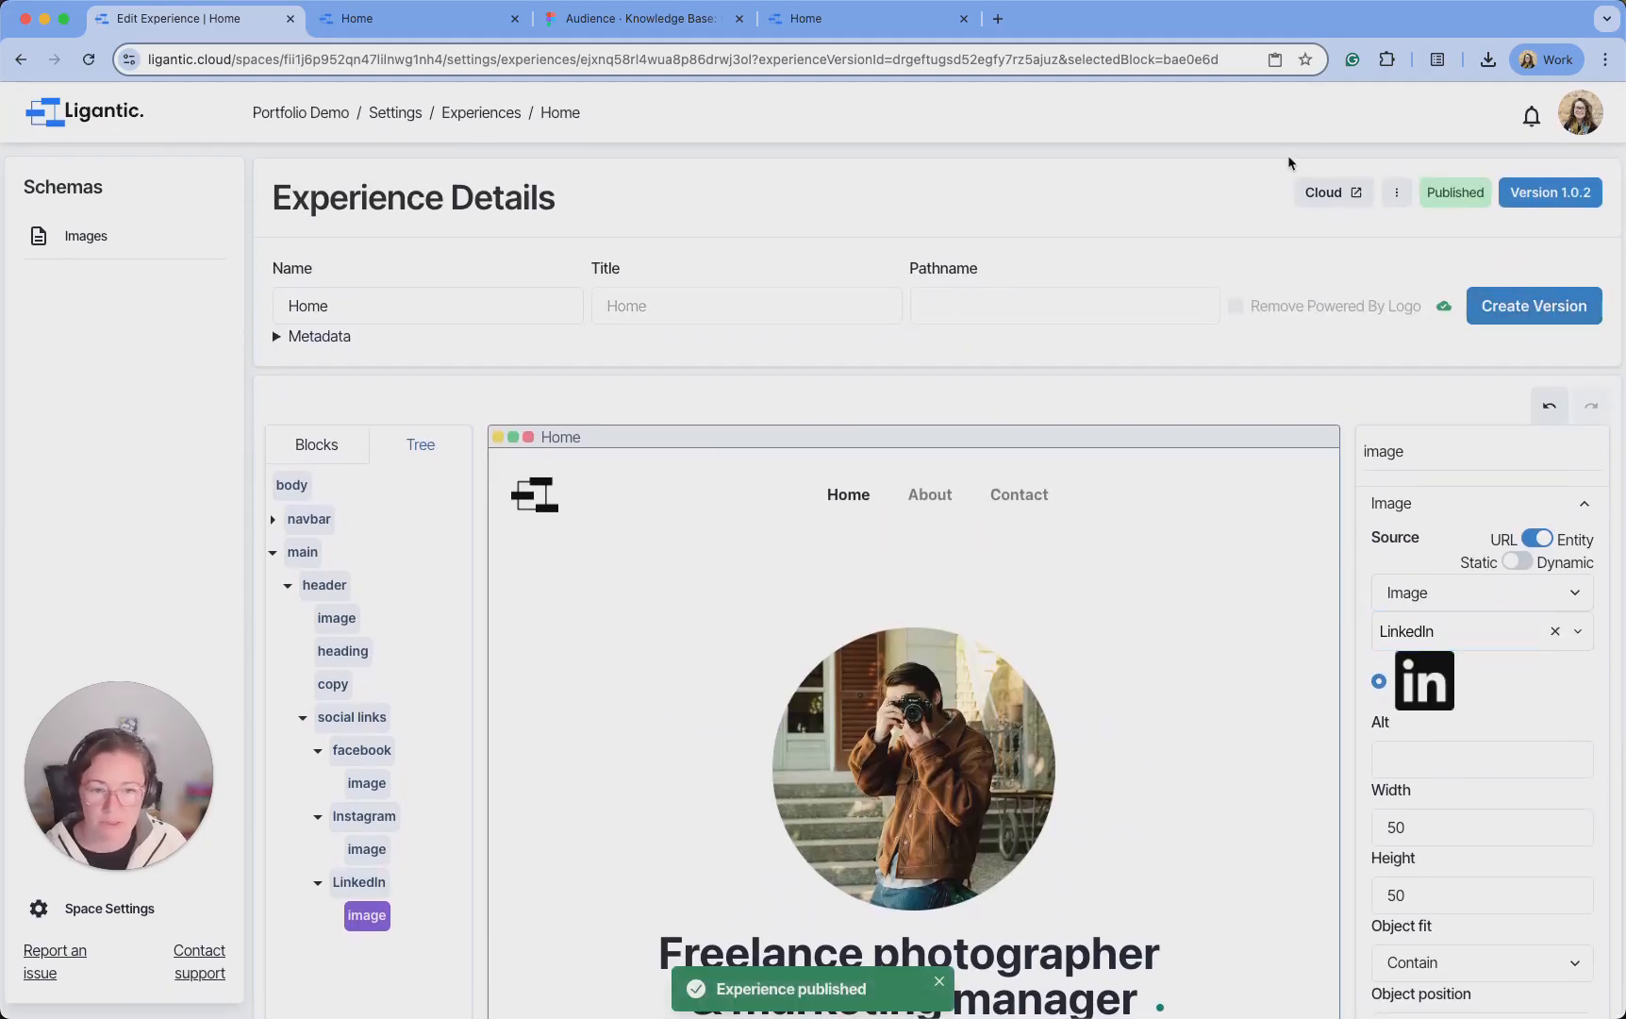
{"action": "left_click", "coordinate": [1325, 189]}
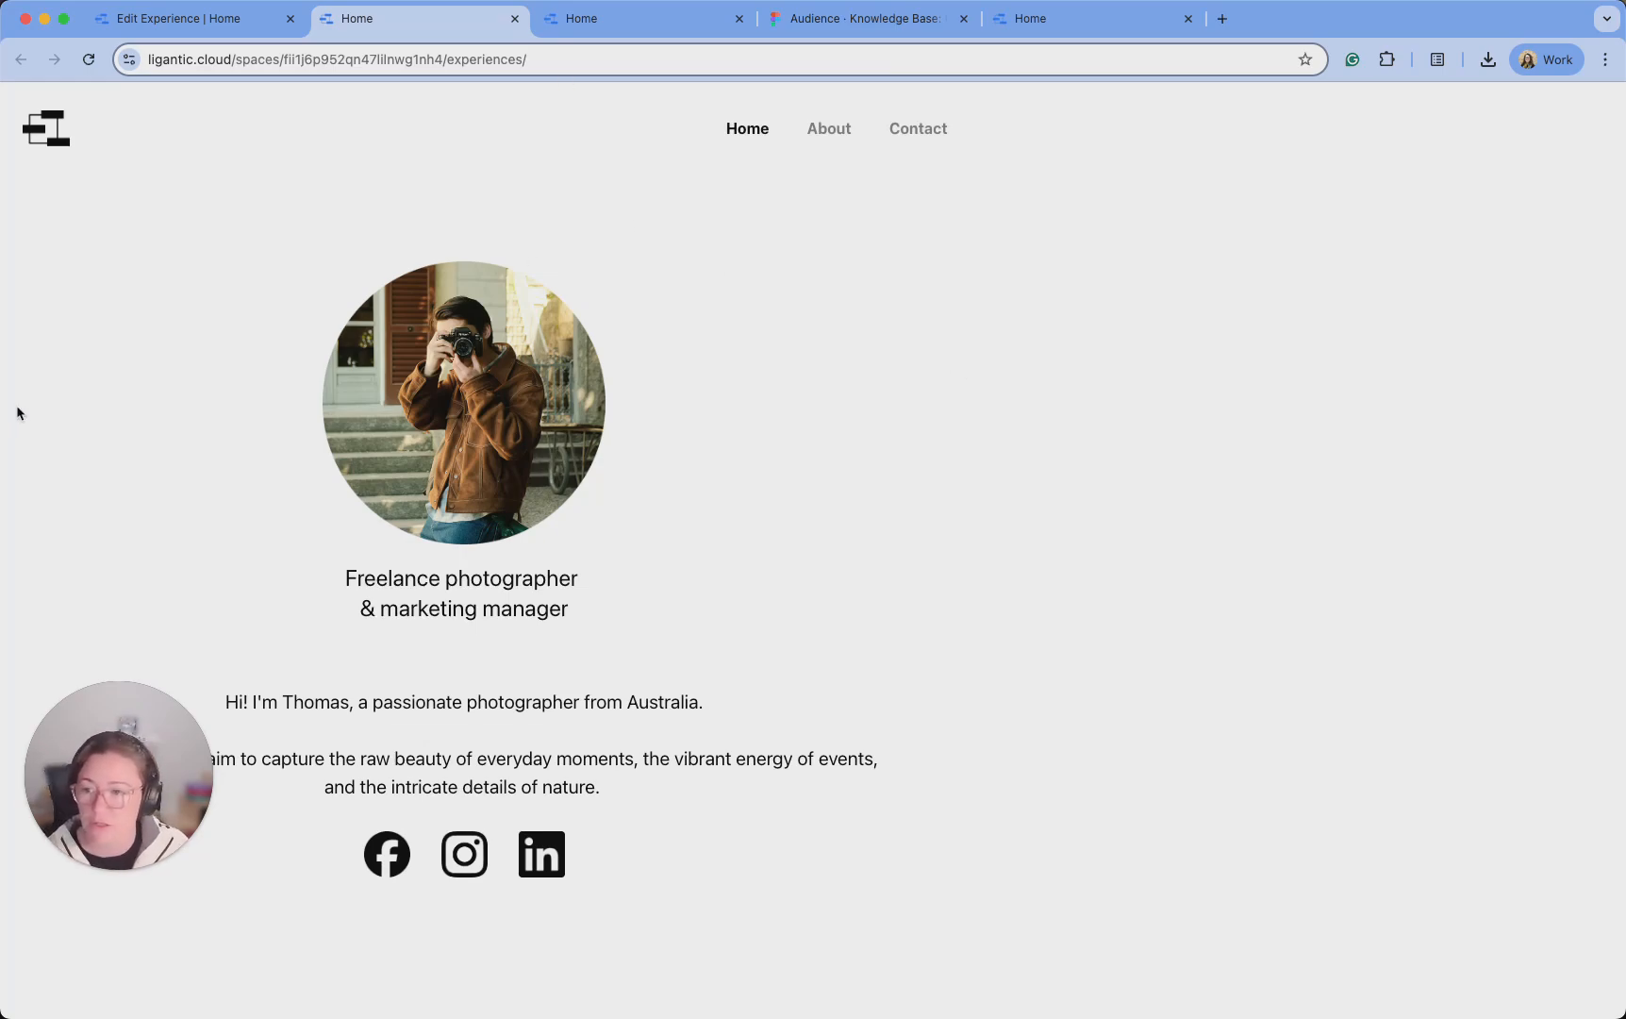
{"action": "left_click", "coordinate": [179, 18]}
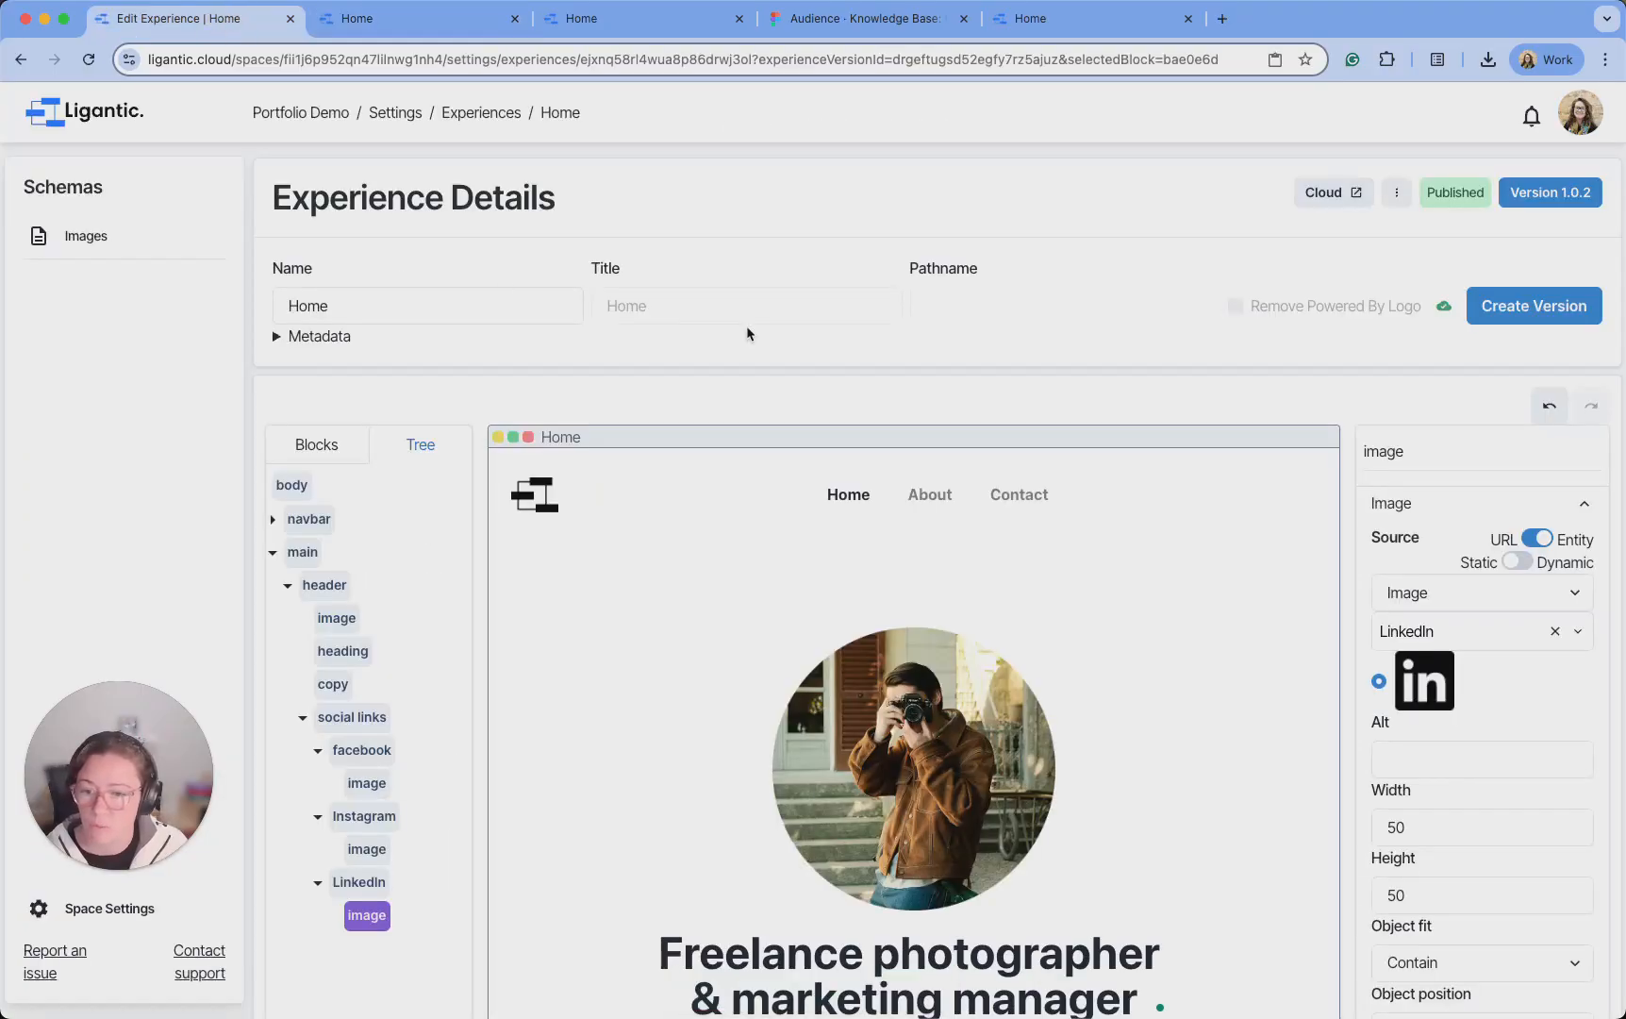
Set the body block's layout alignment to center
{"action": "scroll", "coordinate": [713, 361], "scroll_direction": "down", "scroll_amount": 2}
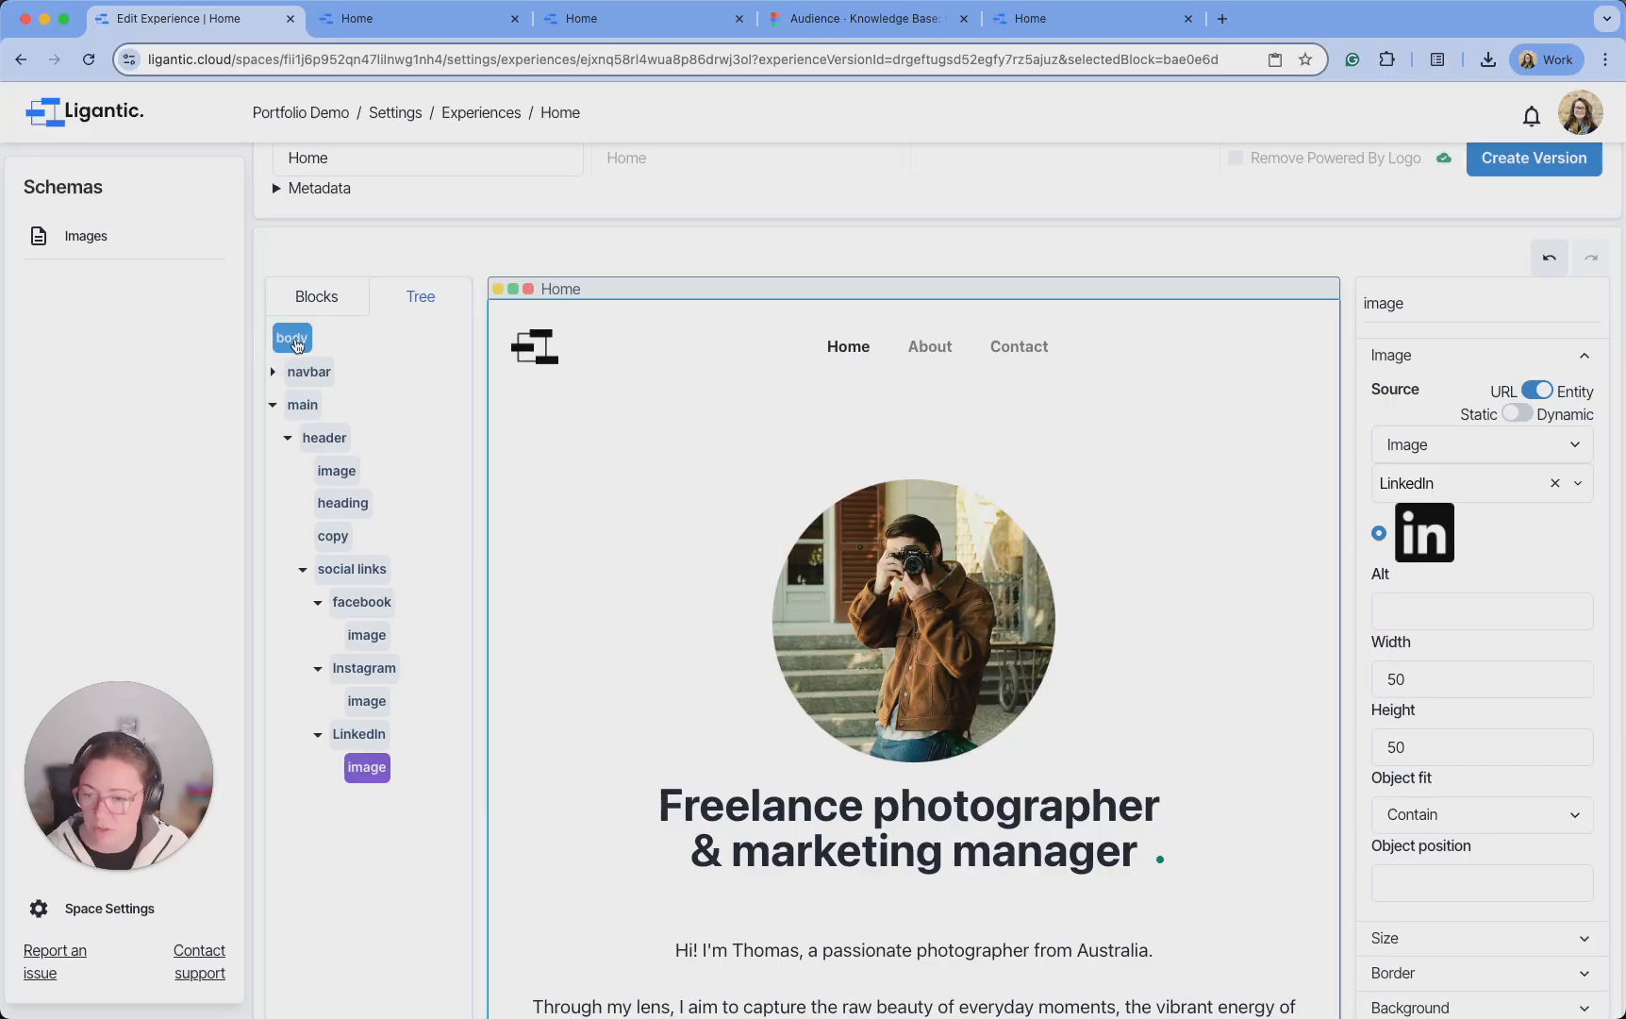
{"action": "left_click", "coordinate": [288, 342]}
{"action": "left_click", "coordinate": [1510, 432]}
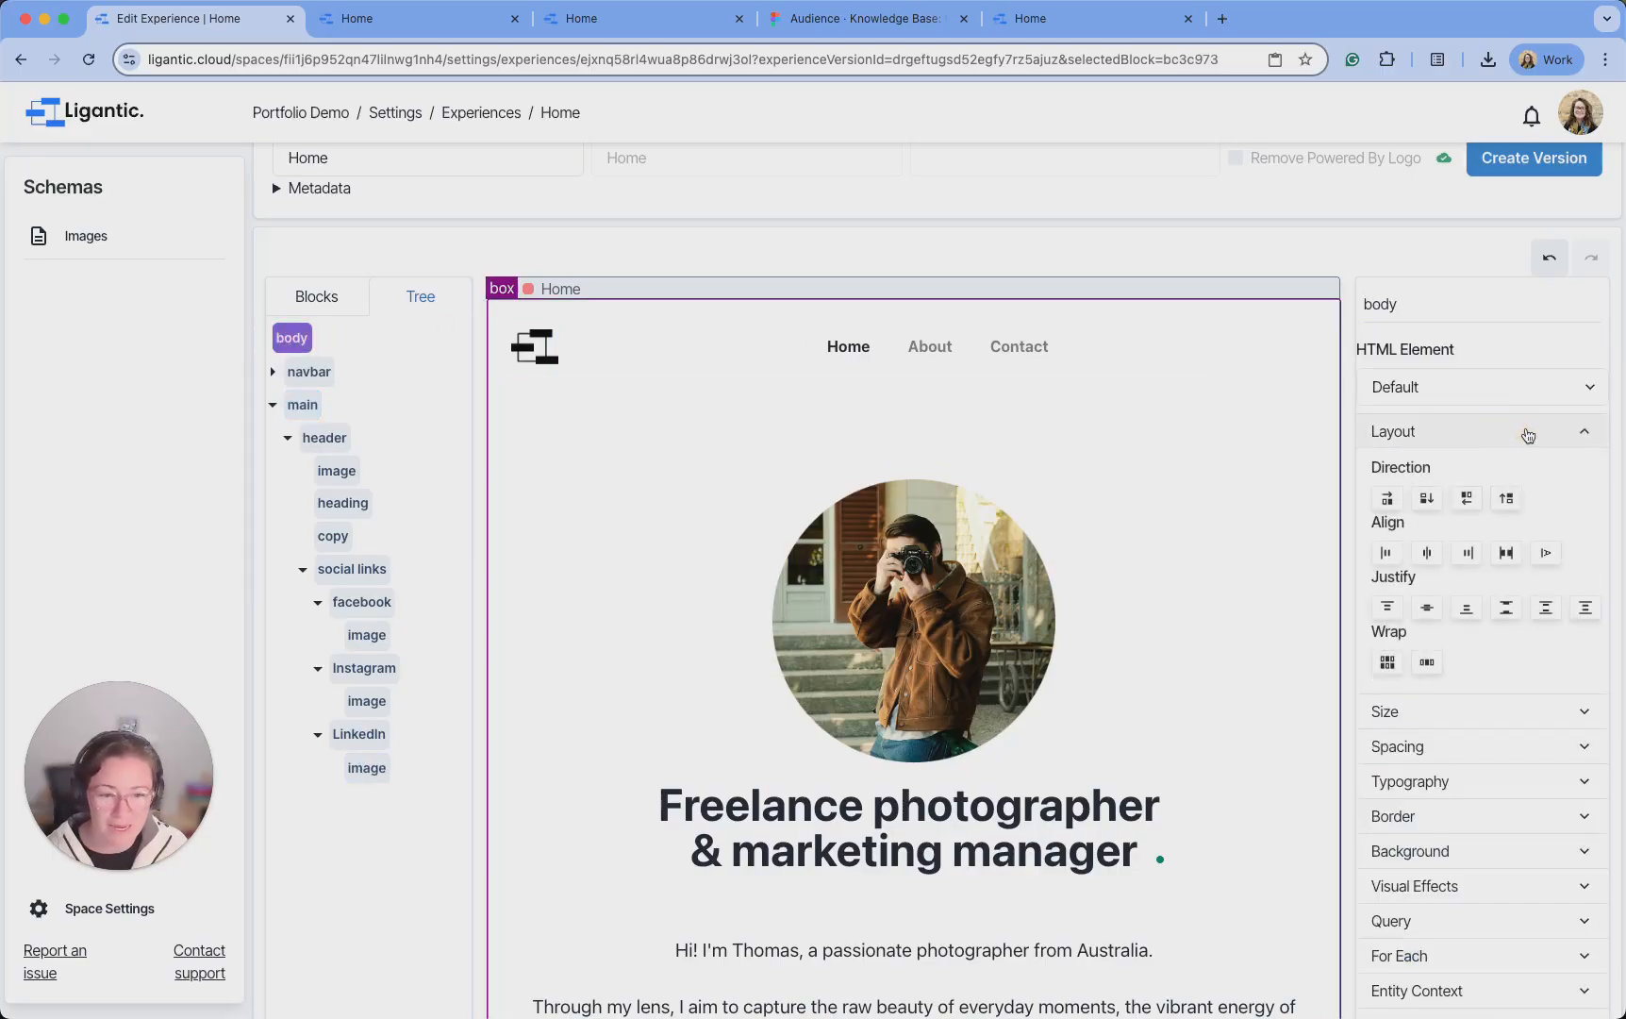
{"action": "left_click", "coordinate": [1428, 553]}
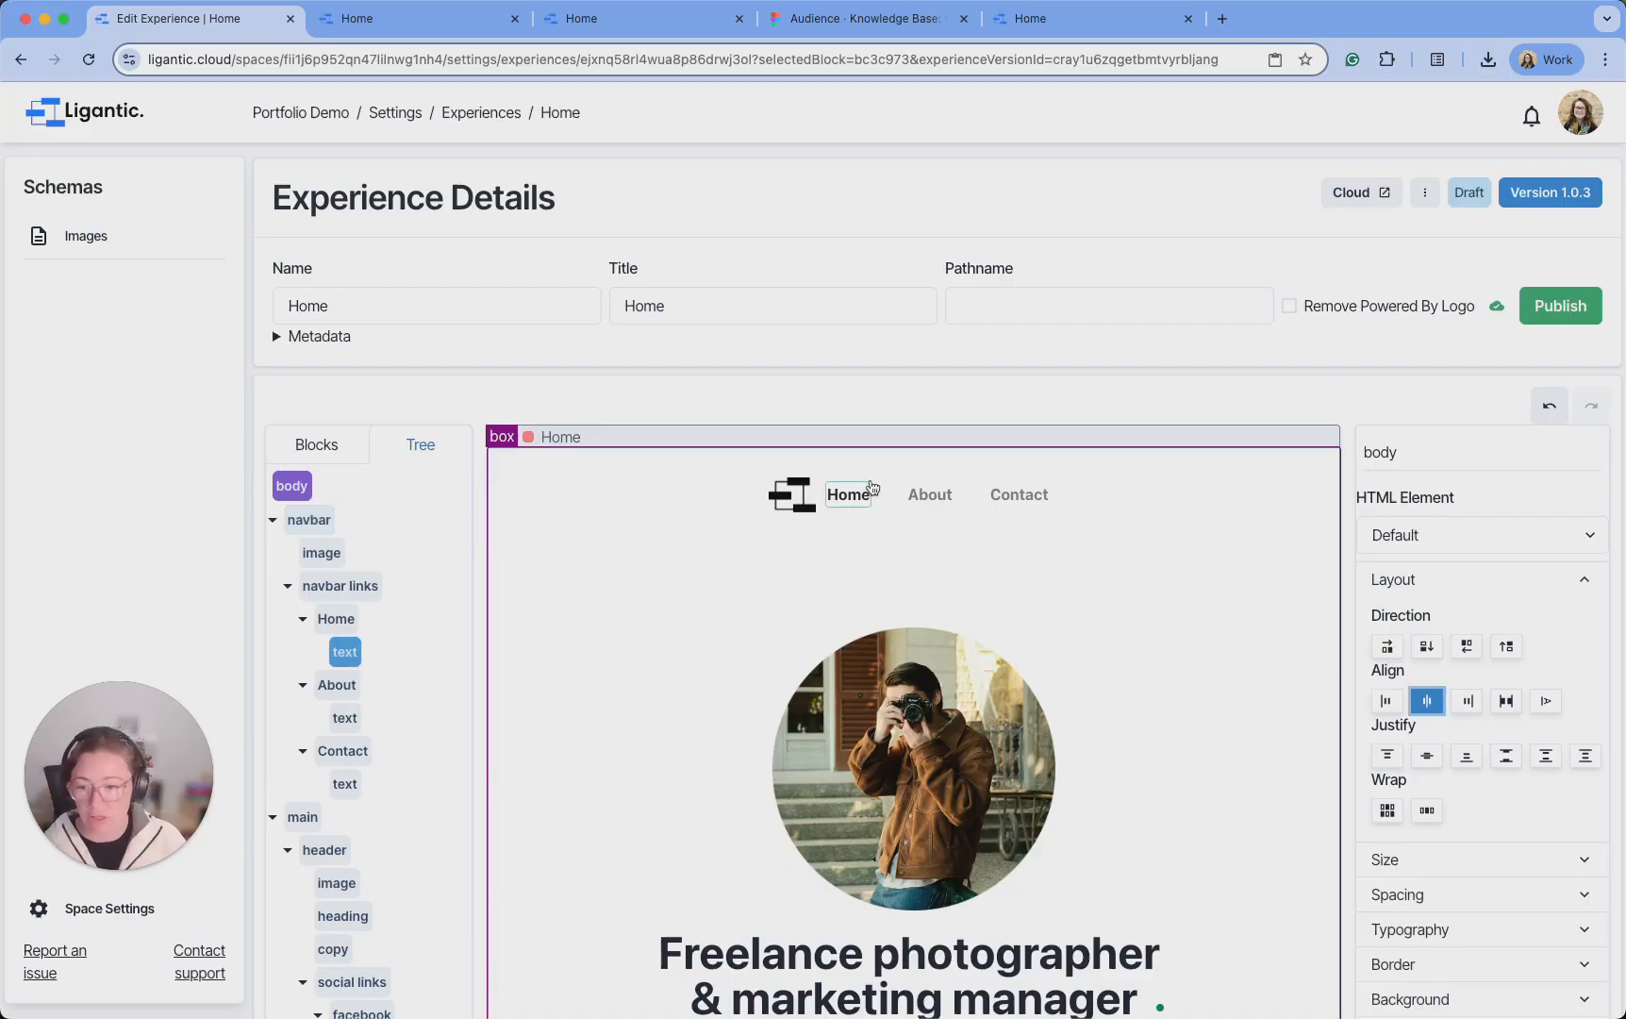
Set the navbar block's width to 100%
{"action": "left_click", "coordinate": [308, 519]}
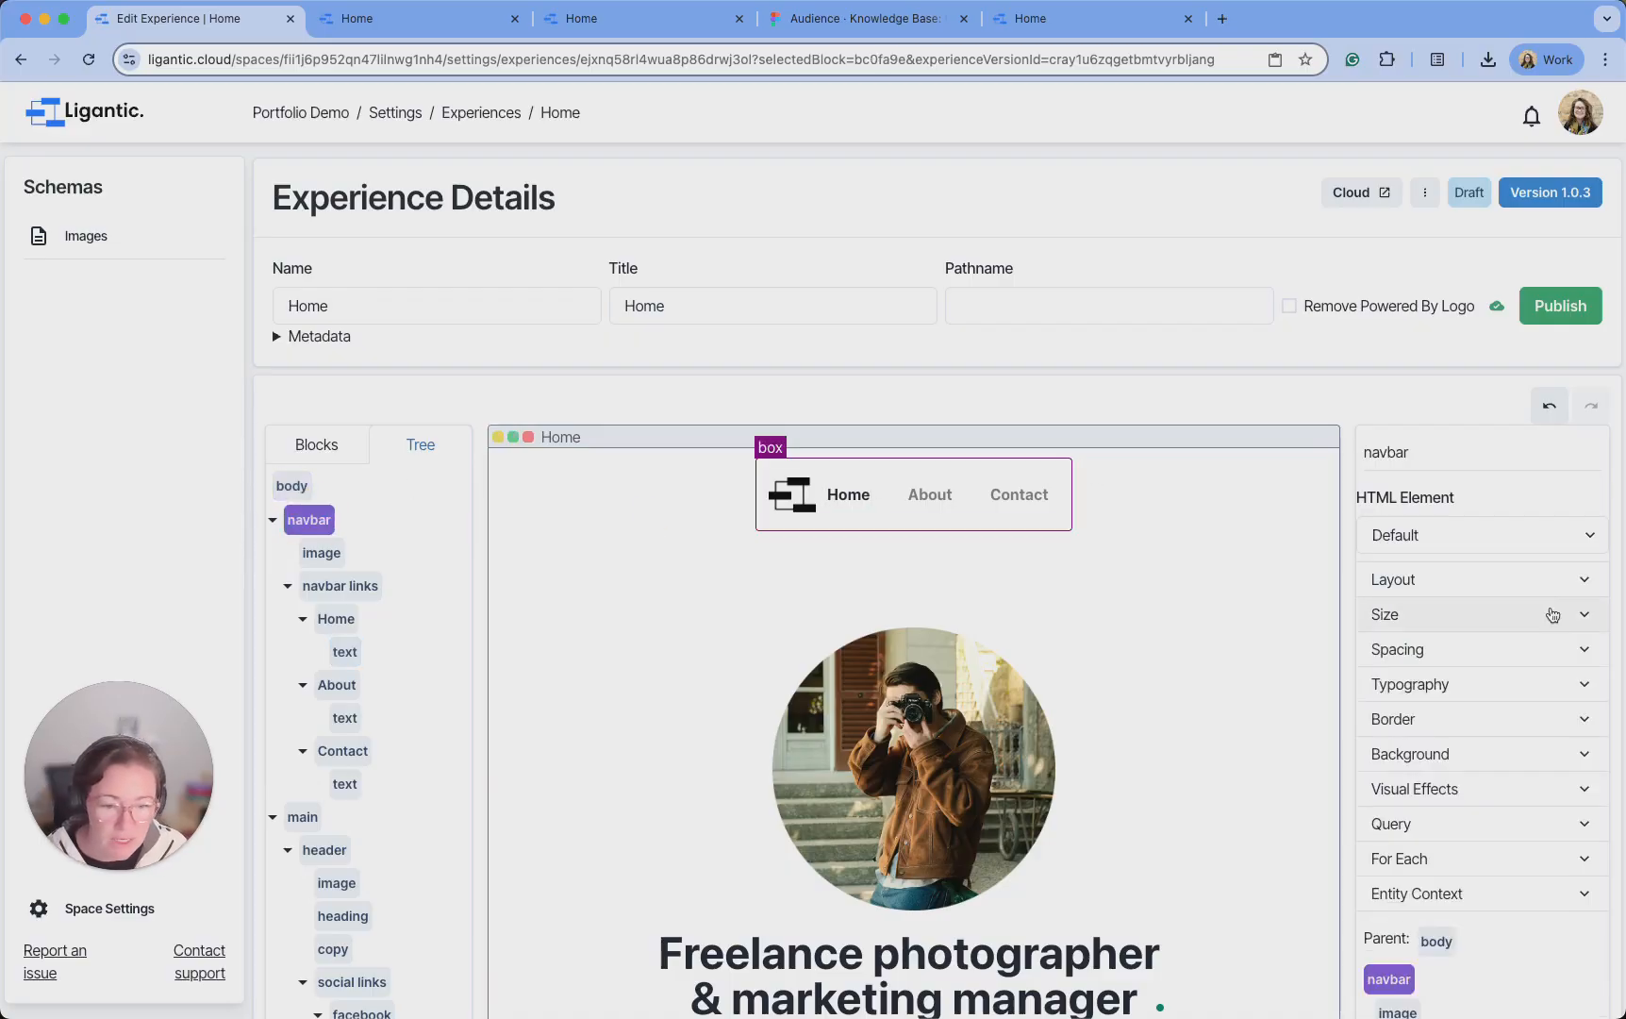
{"action": "left_click", "coordinate": [1553, 615]}
{"action": "scroll", "coordinate": [1514, 618], "scroll_direction": "down", "scroll_amount": 3}
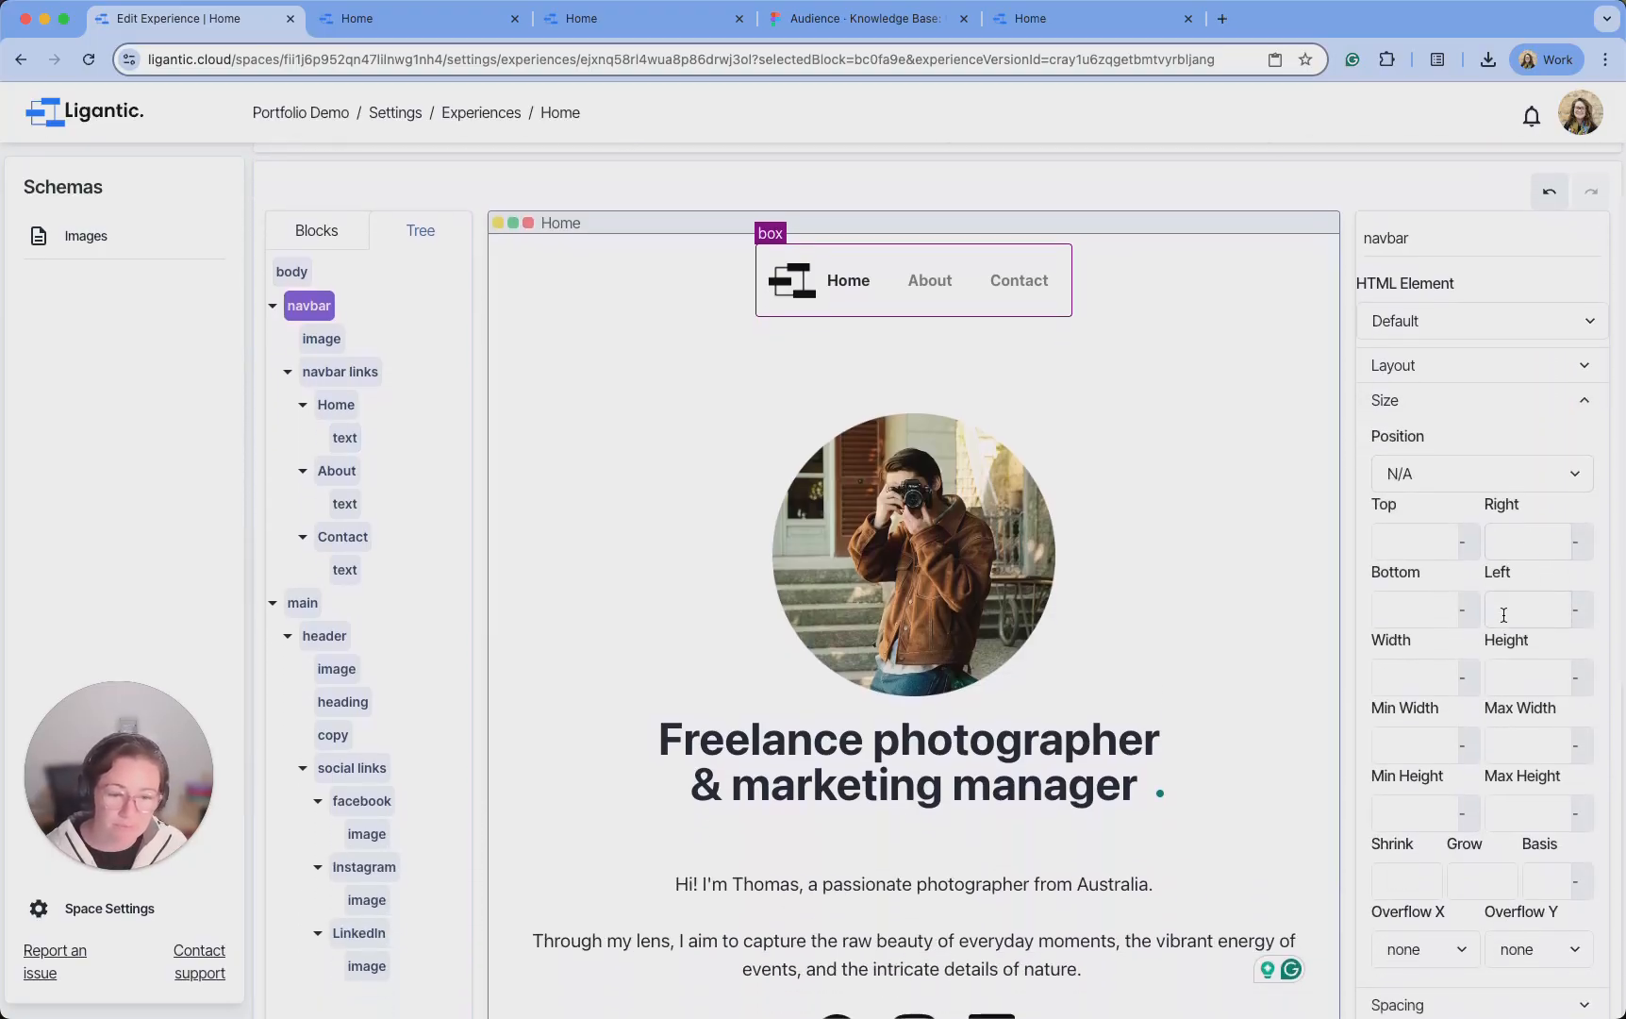
{"action": "left_click", "coordinate": [1417, 679]}
{"action": "type", "text": "100"}
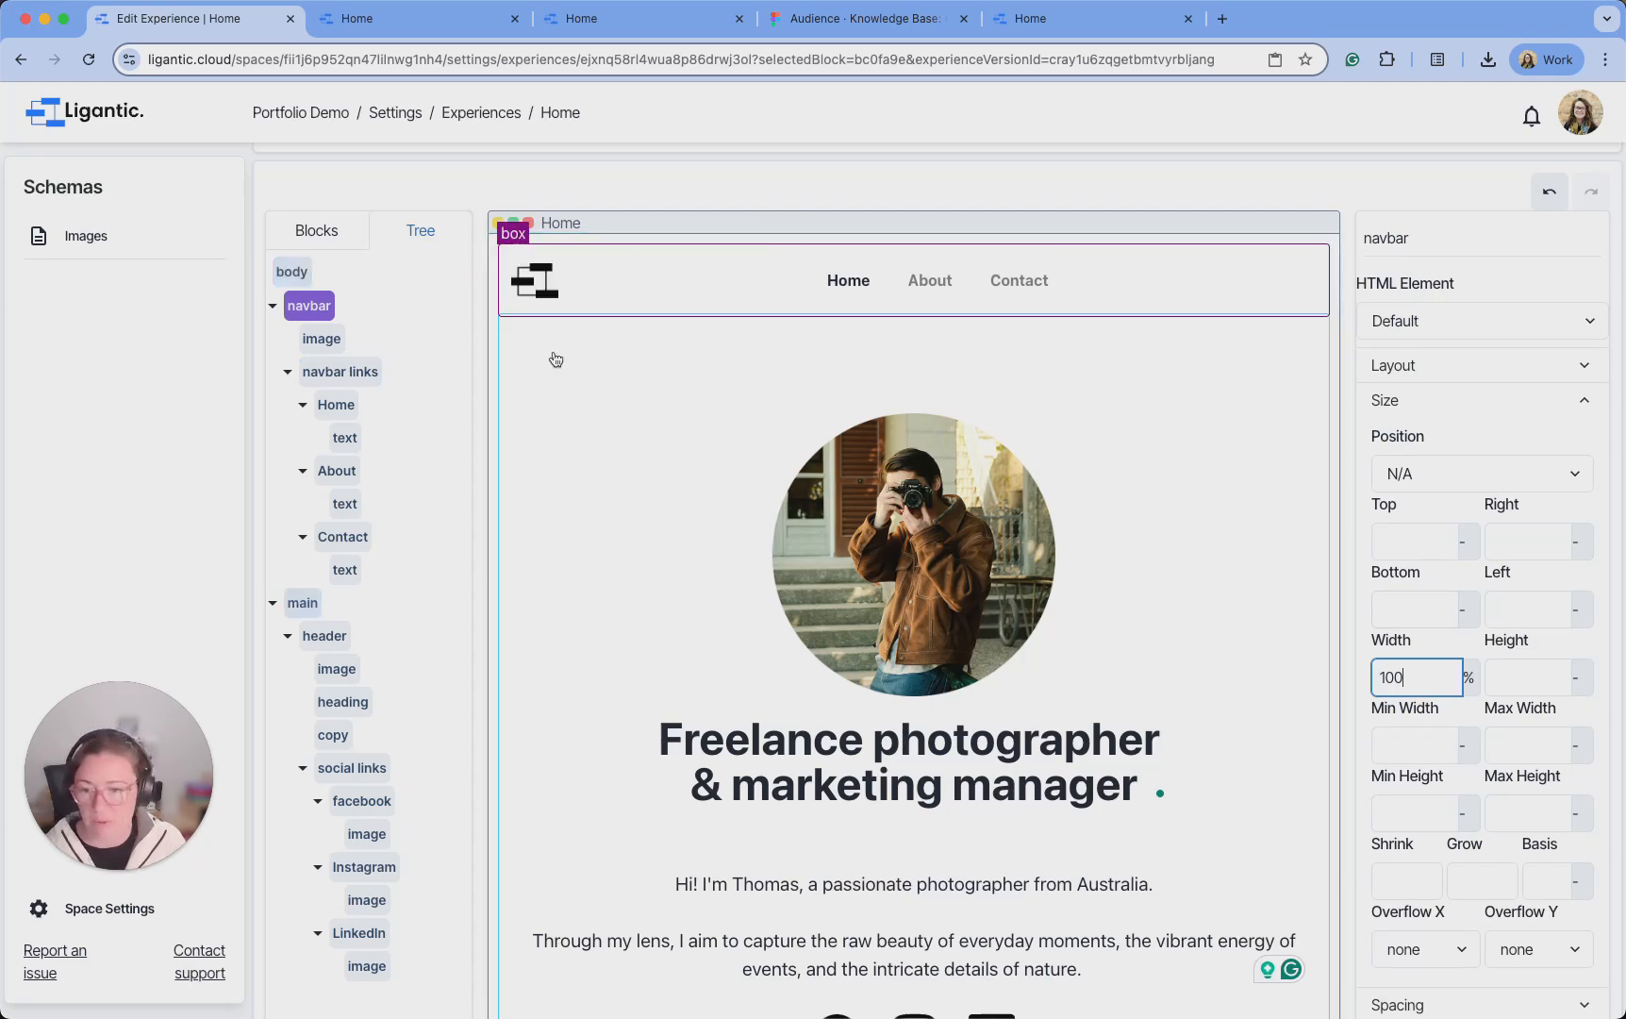
Publish the Home experience and check its reloaded live page before returning to the editor
{"action": "scroll", "coordinate": [1411, 286], "scroll_direction": "up", "scroll_amount": 2}
{"action": "scroll", "coordinate": [1409, 286], "scroll_direction": "up", "scroll_amount": 2}
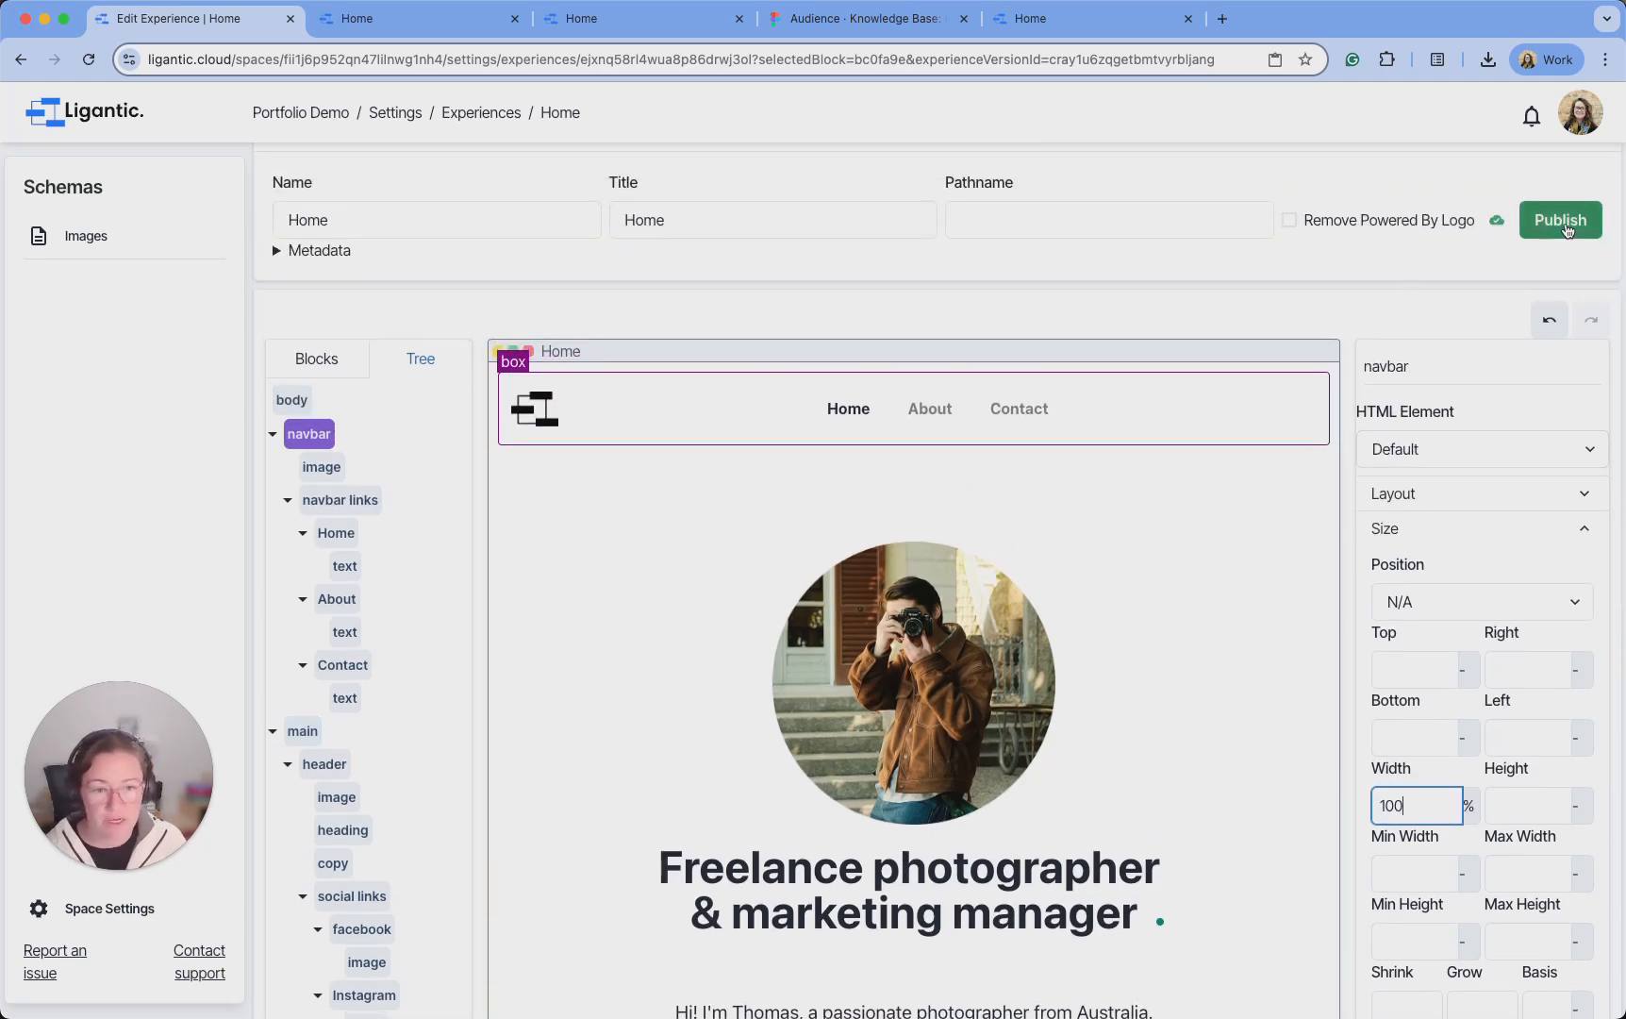
{"action": "left_click", "coordinate": [1562, 219]}
{"action": "scroll", "coordinate": [1528, 283], "scroll_direction": "up", "scroll_amount": 2}
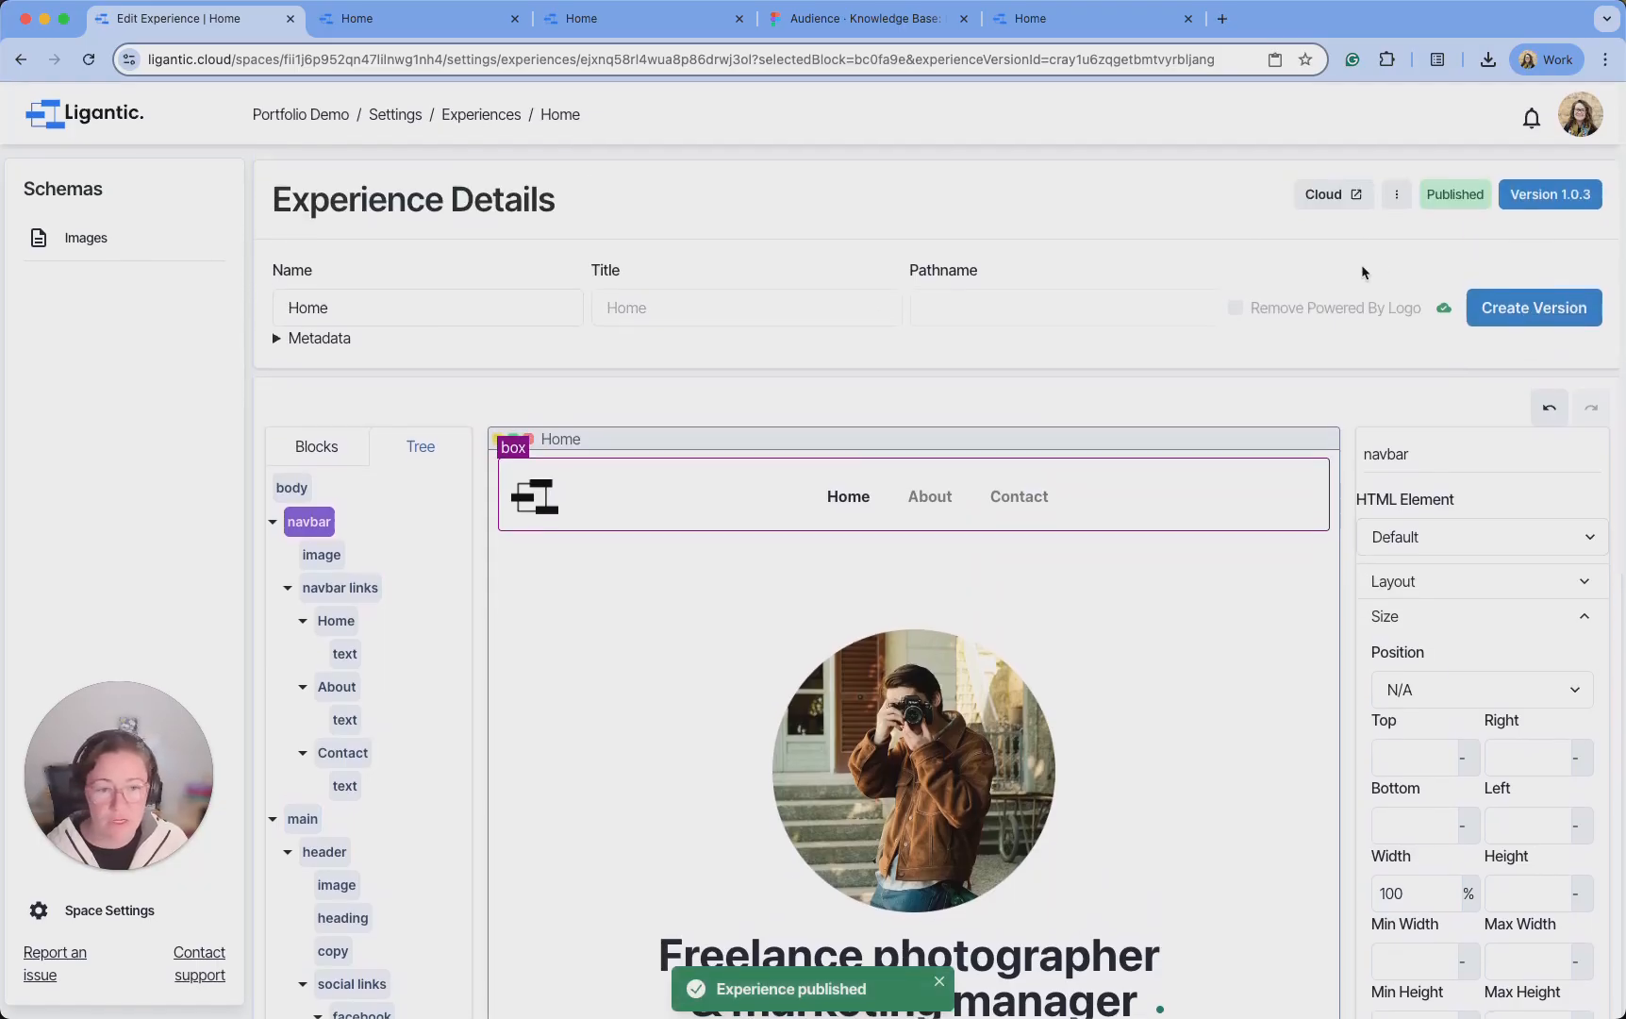
{"action": "left_click", "coordinate": [416, 26]}
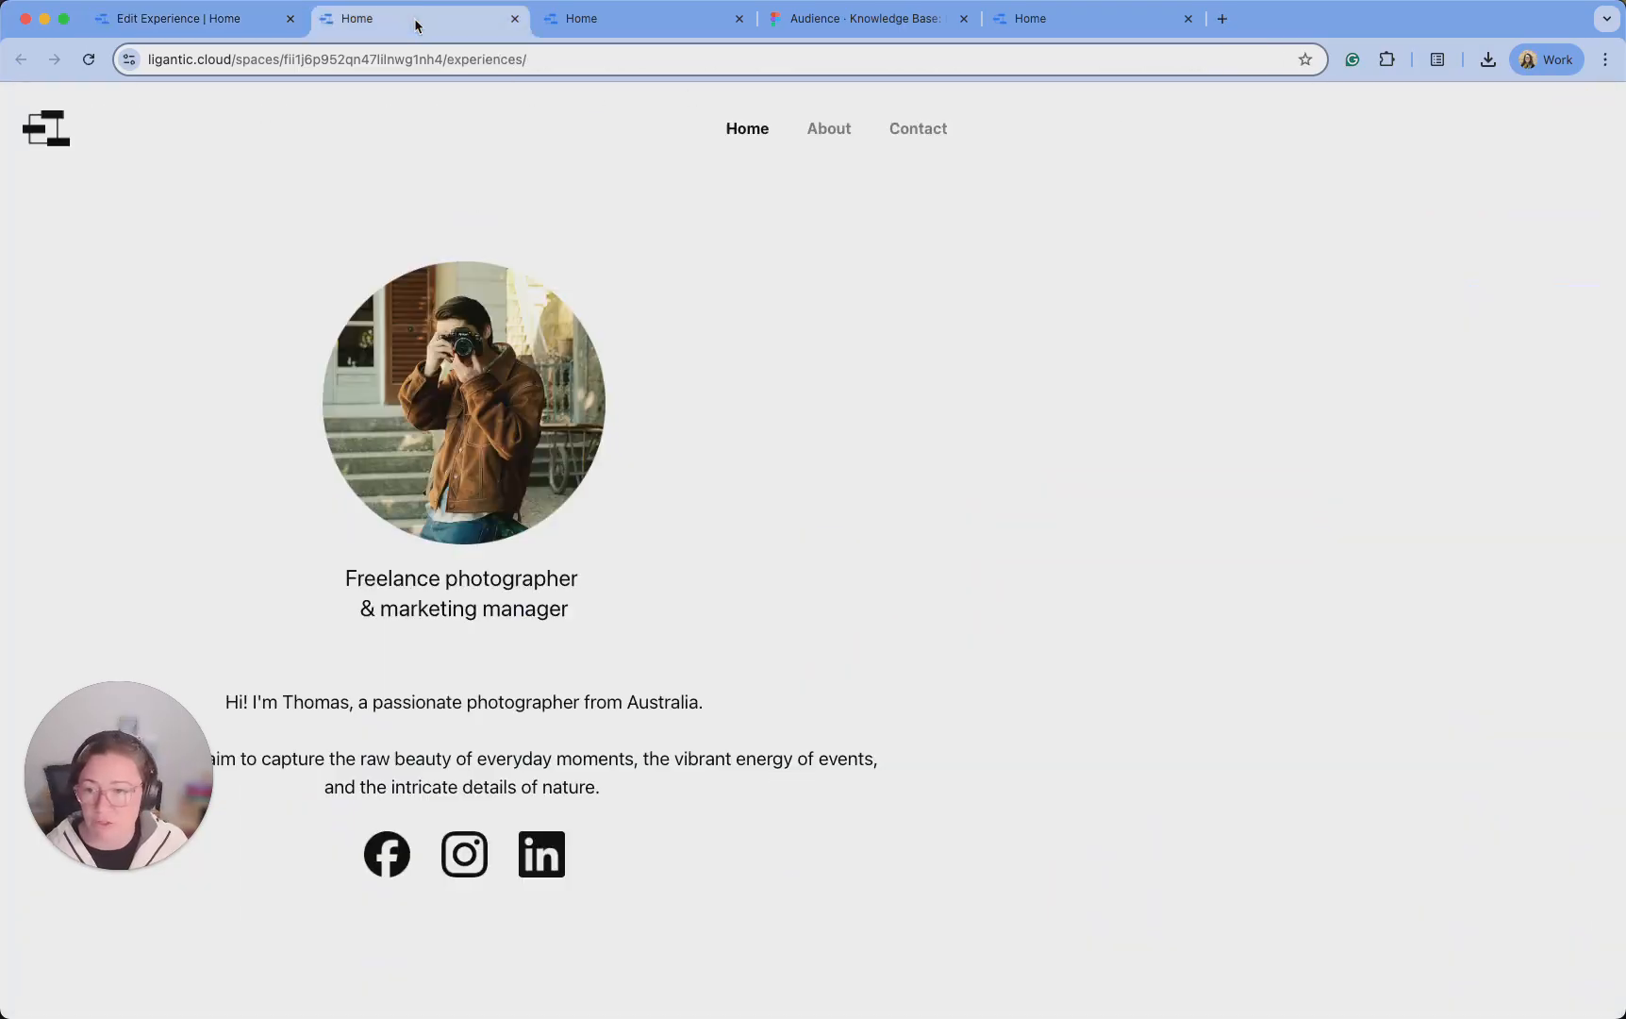
{"action": "left_click", "coordinate": [89, 60]}
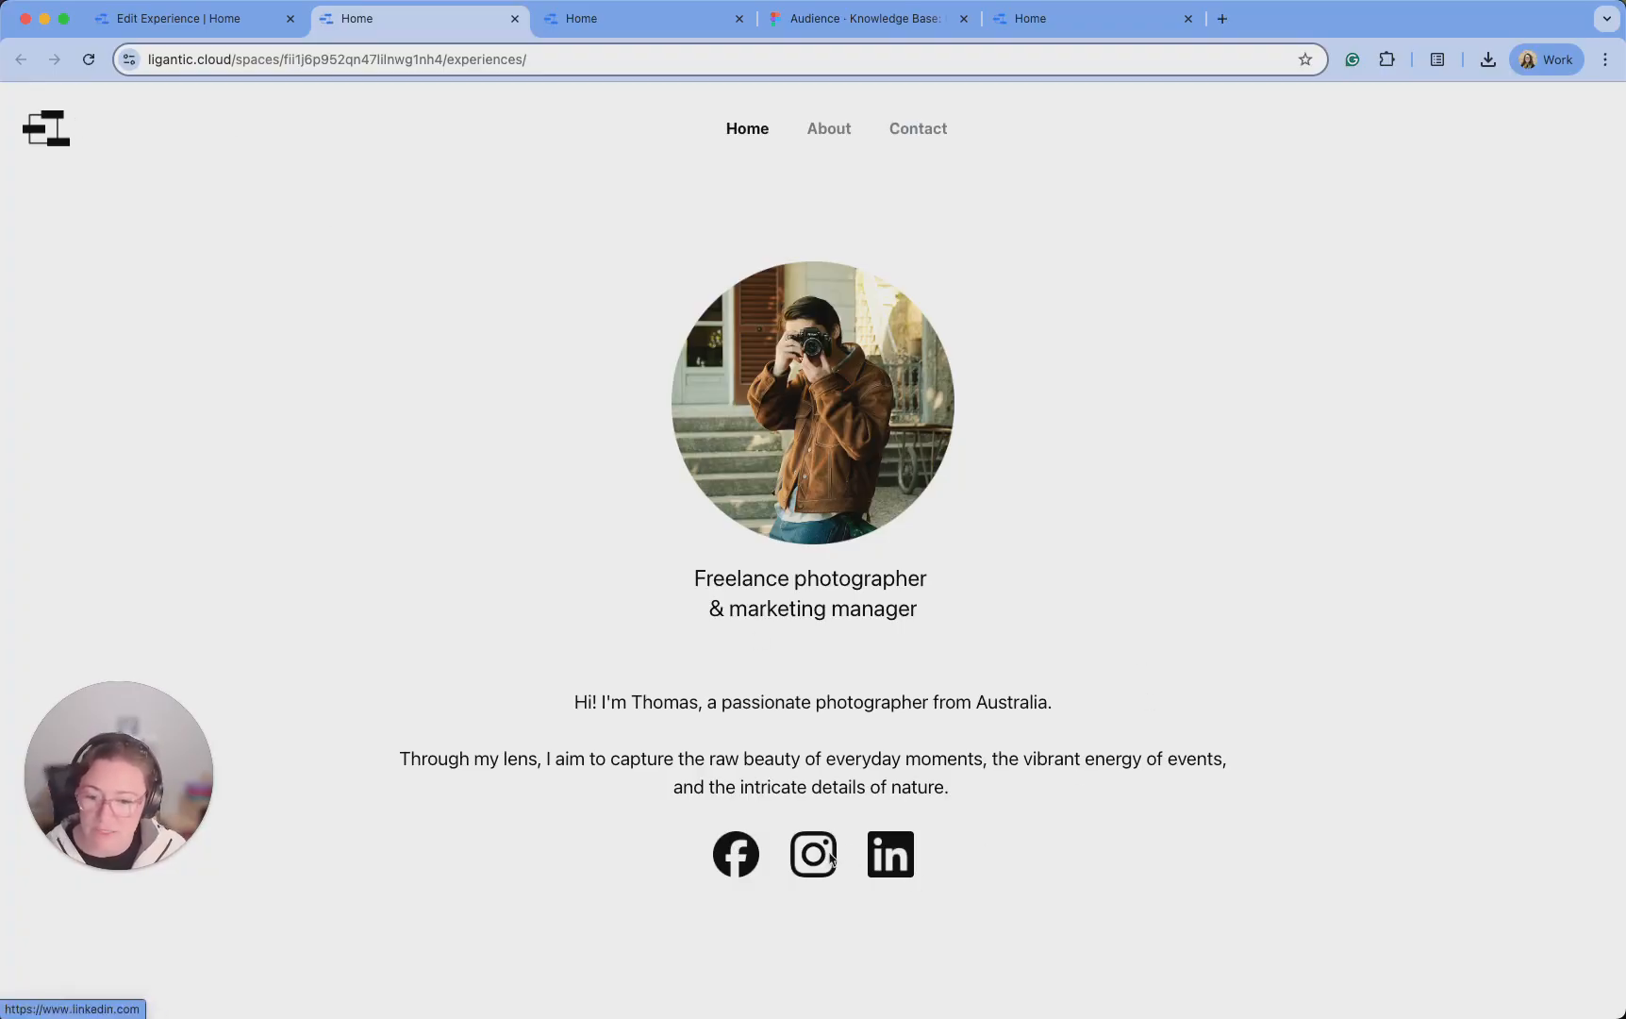
{"action": "left_click", "coordinate": [187, 21]}
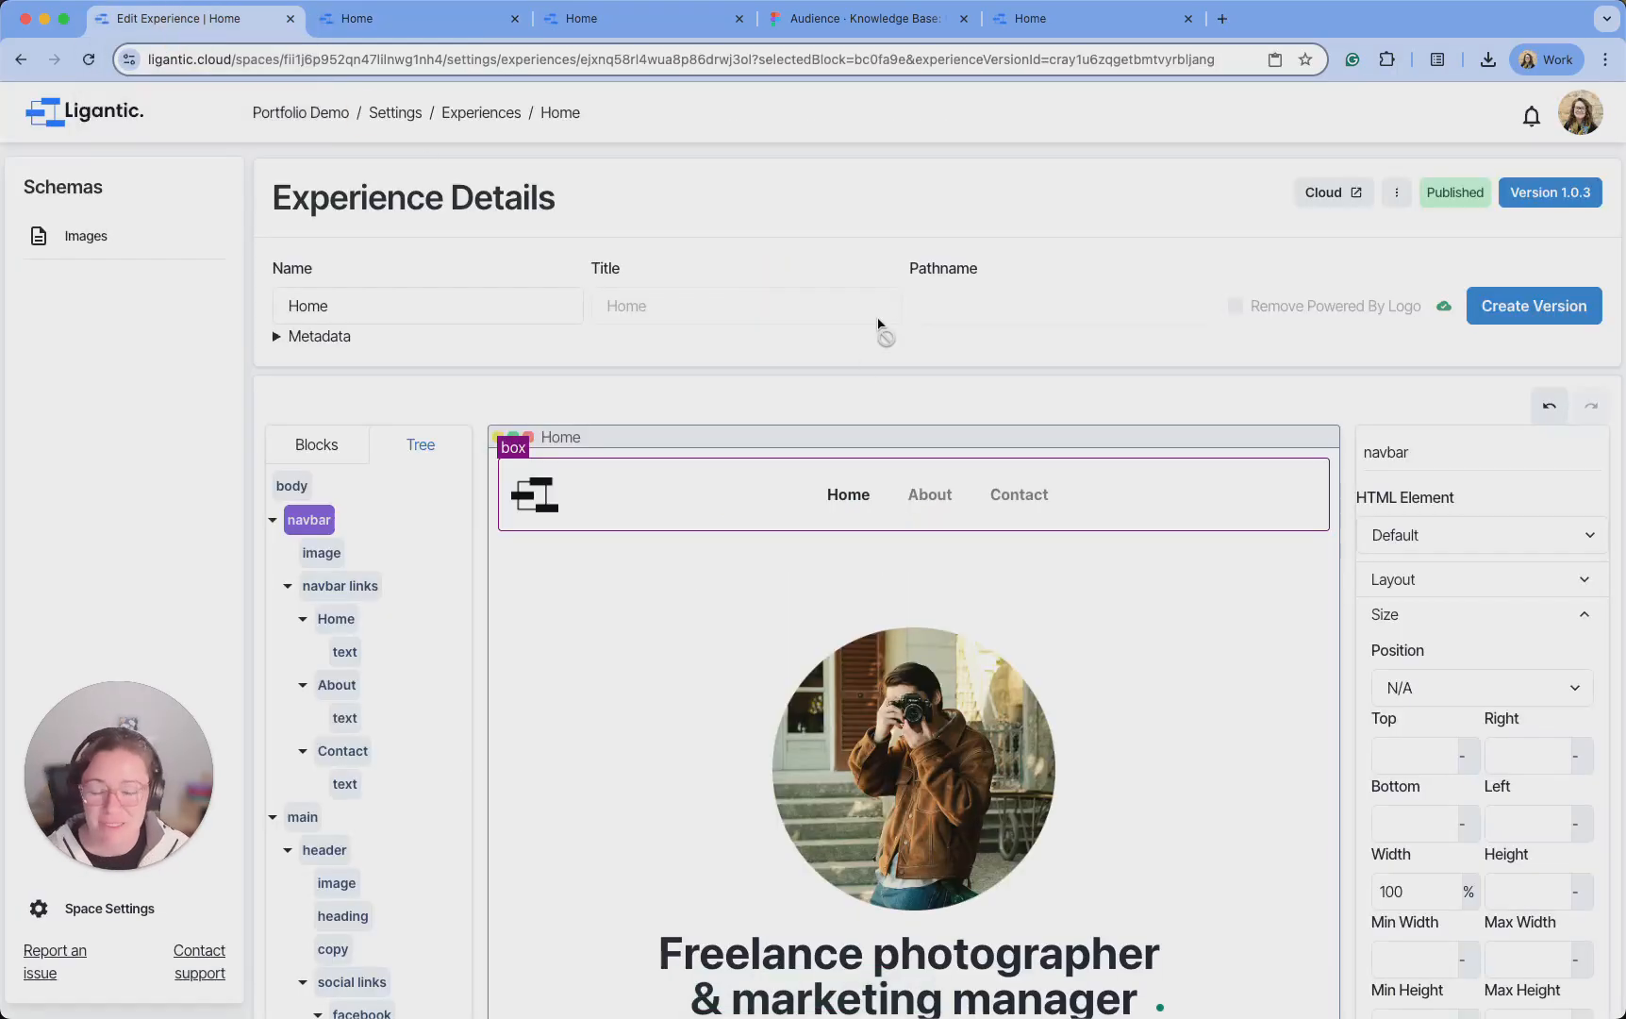
Examine the image gallery below the header on the reference portfolio template site, and return to the editor
{"action": "scroll", "coordinate": [882, 321], "scroll_direction": "down", "scroll_amount": 3}
{"action": "scroll", "coordinate": [727, 334], "scroll_direction": "down", "scroll_amount": 2}
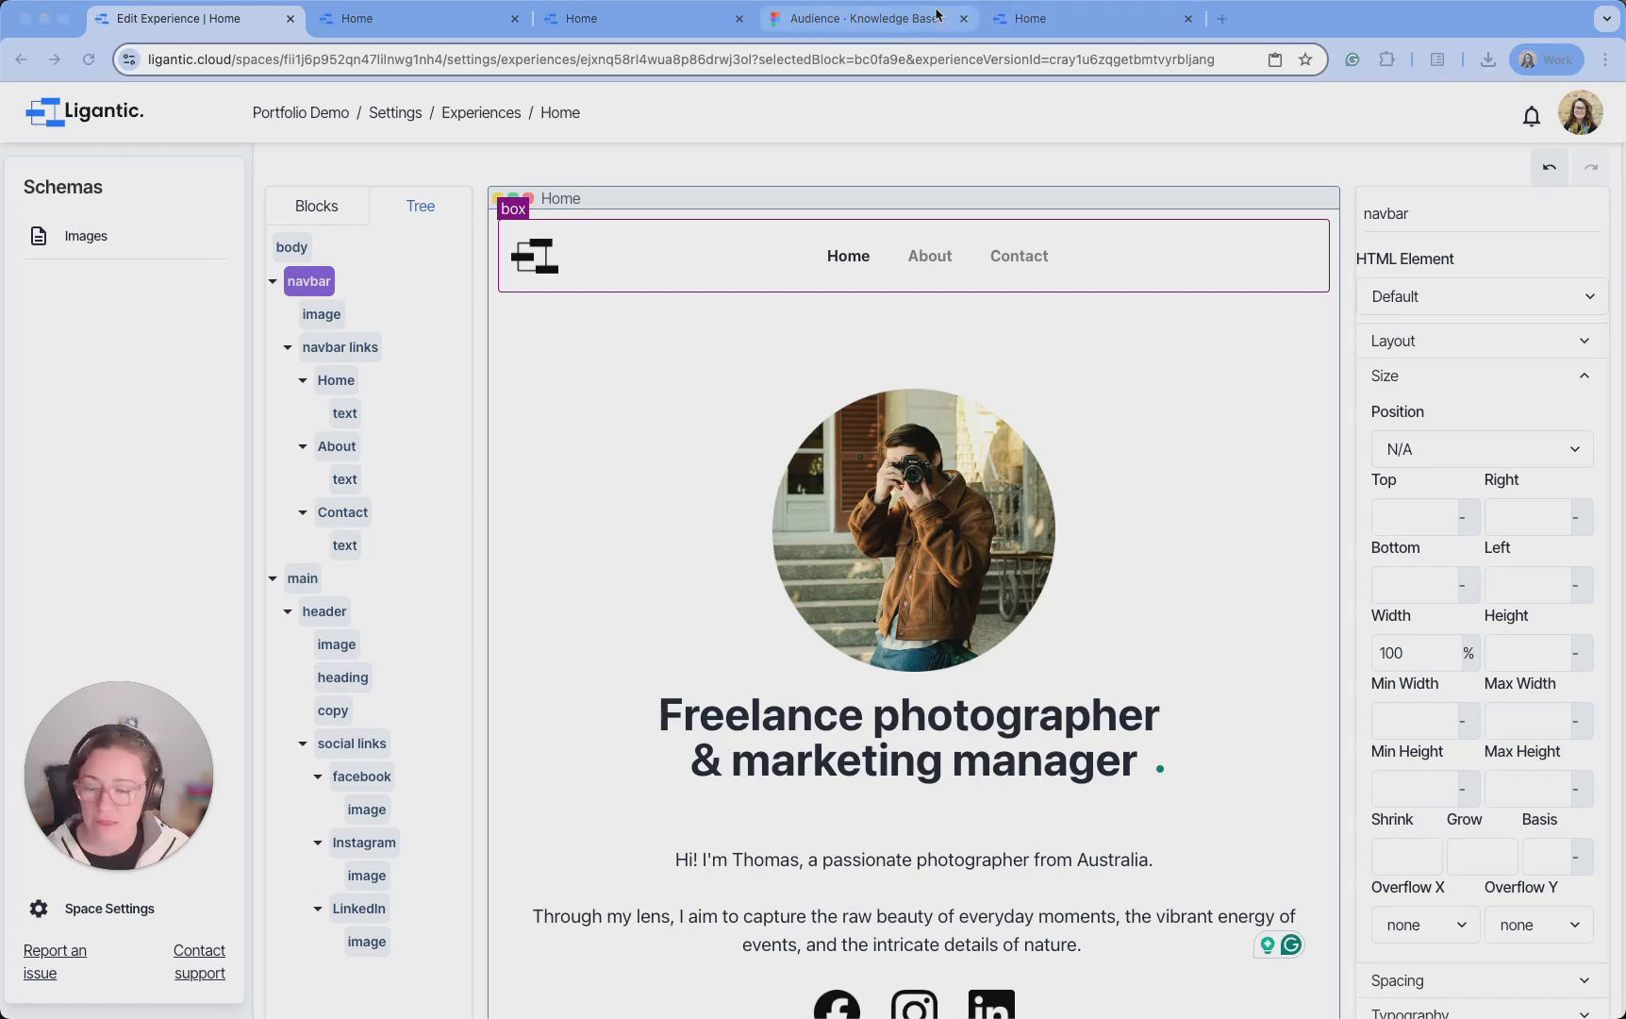
{"action": "left_click", "coordinate": [1041, 25]}
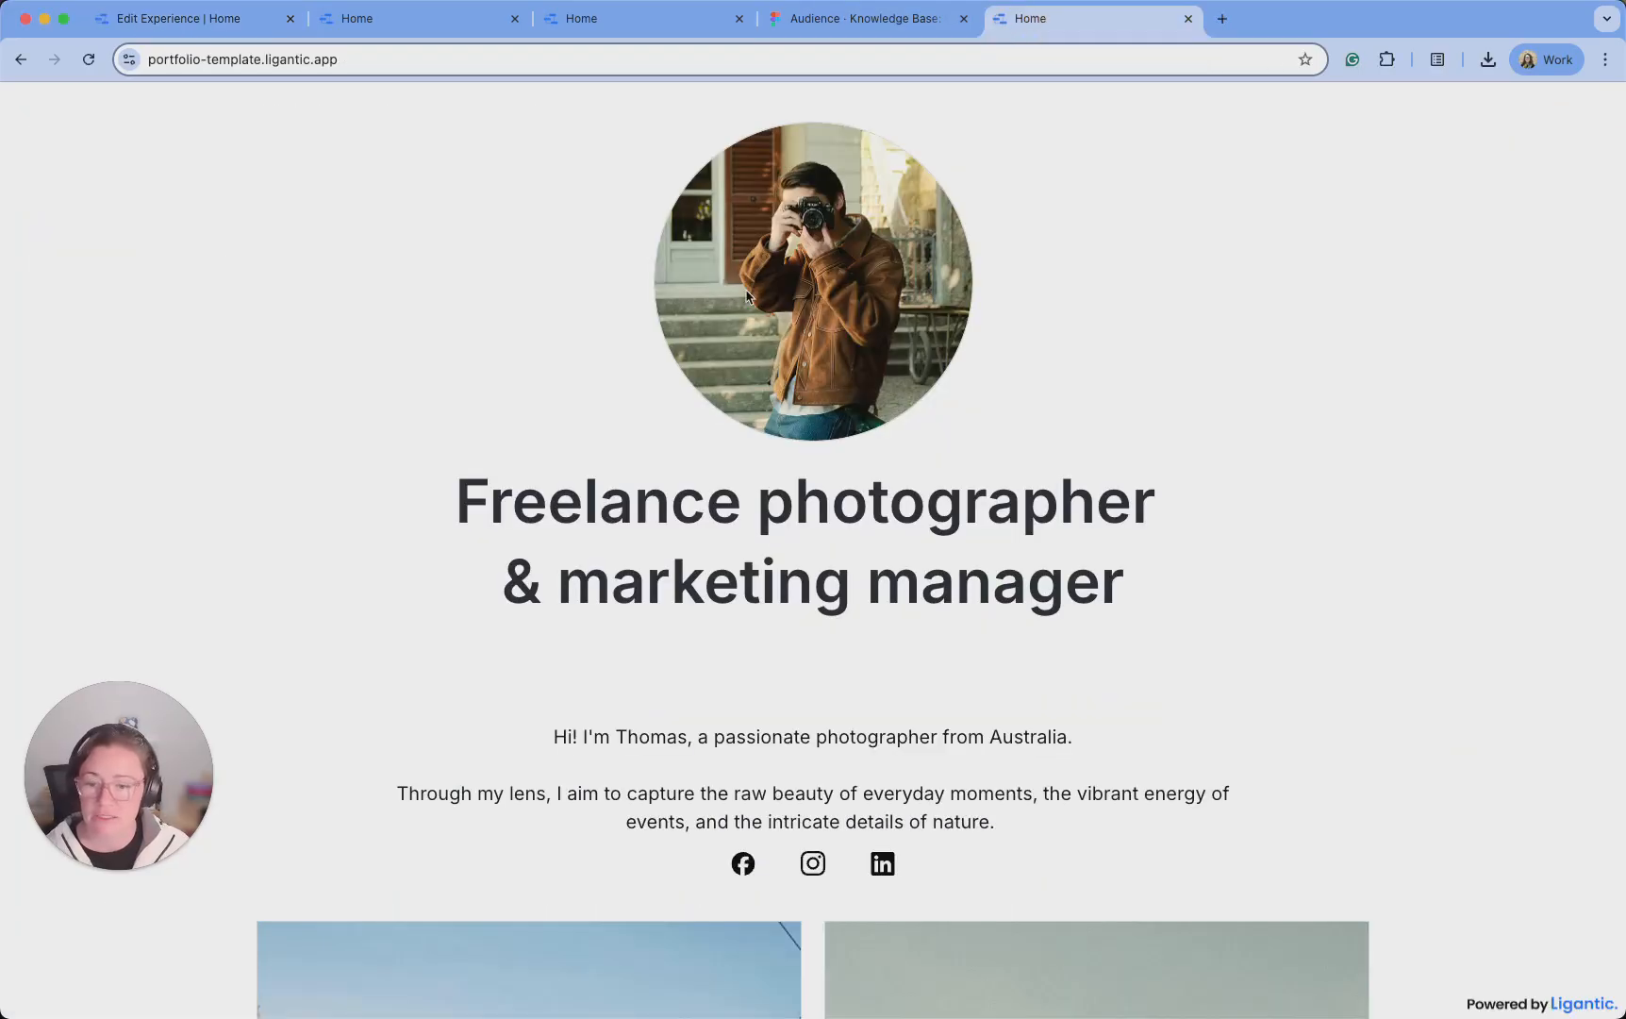
{"action": "scroll", "coordinate": [748, 296], "scroll_direction": "down", "scroll_amount": 10}
{"action": "scroll", "coordinate": [748, 295], "scroll_direction": "down", "scroll_amount": 1}
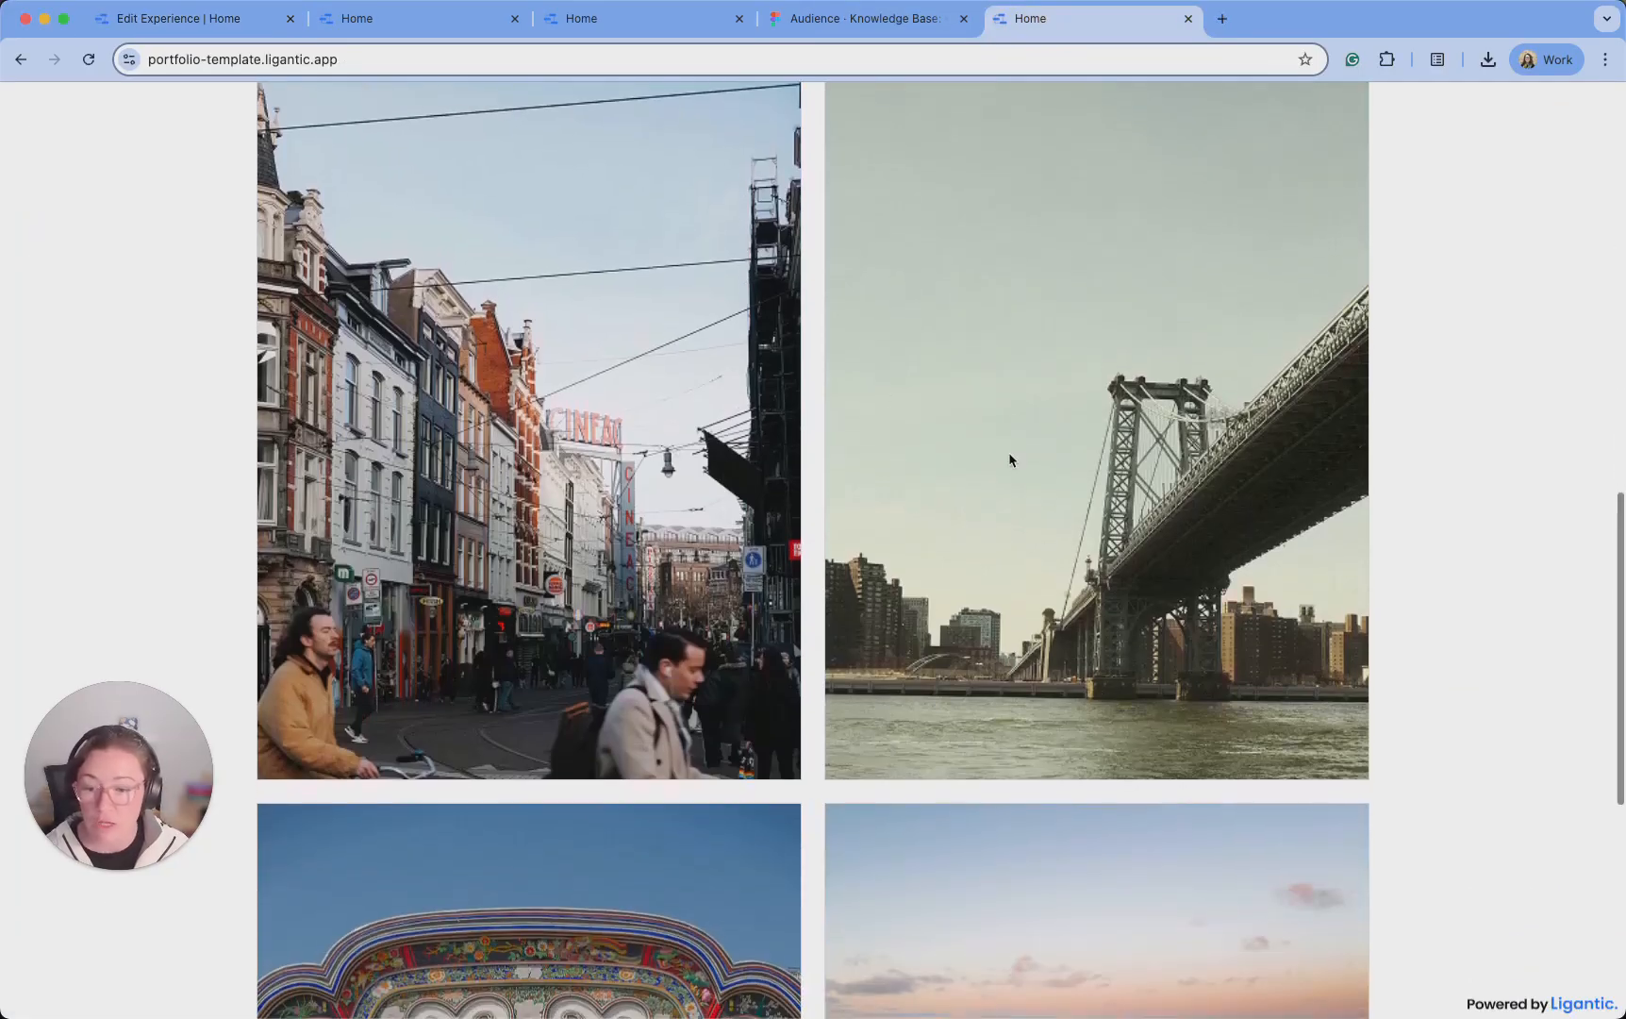
{"action": "scroll", "coordinate": [678, 276], "scroll_direction": "down", "scroll_amount": 6}
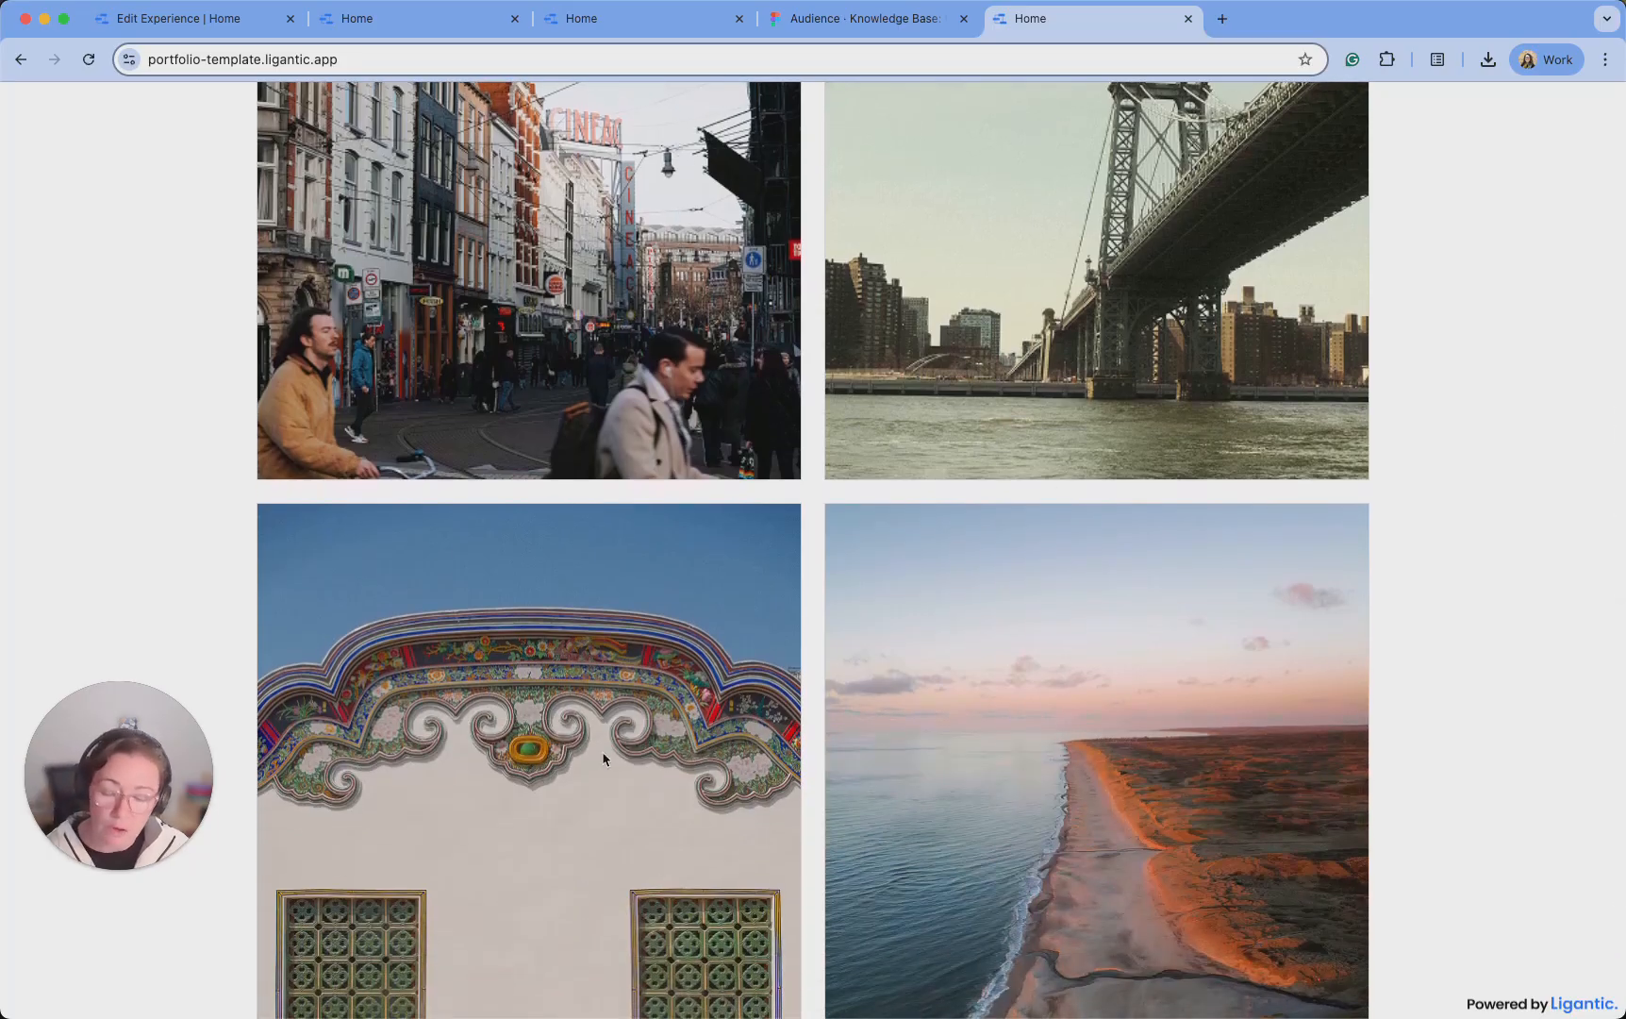
{"action": "scroll", "coordinate": [723, 515], "scroll_direction": "up", "scroll_amount": 4}
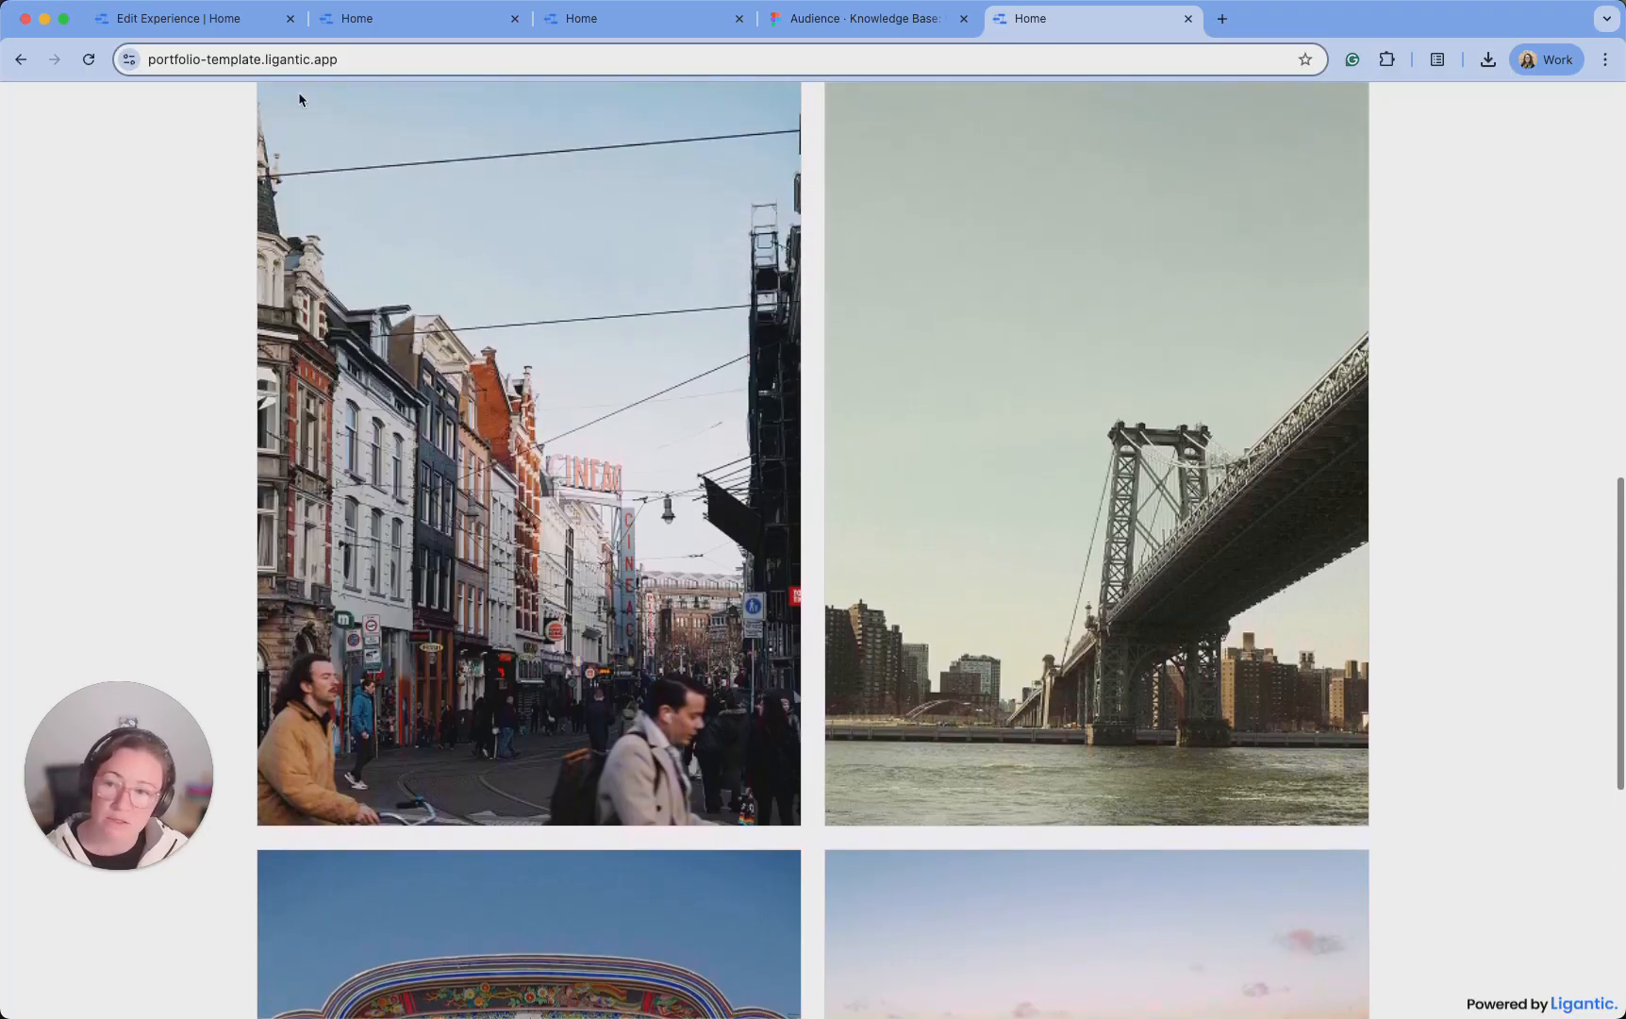
{"action": "left_click", "coordinate": [201, 20]}
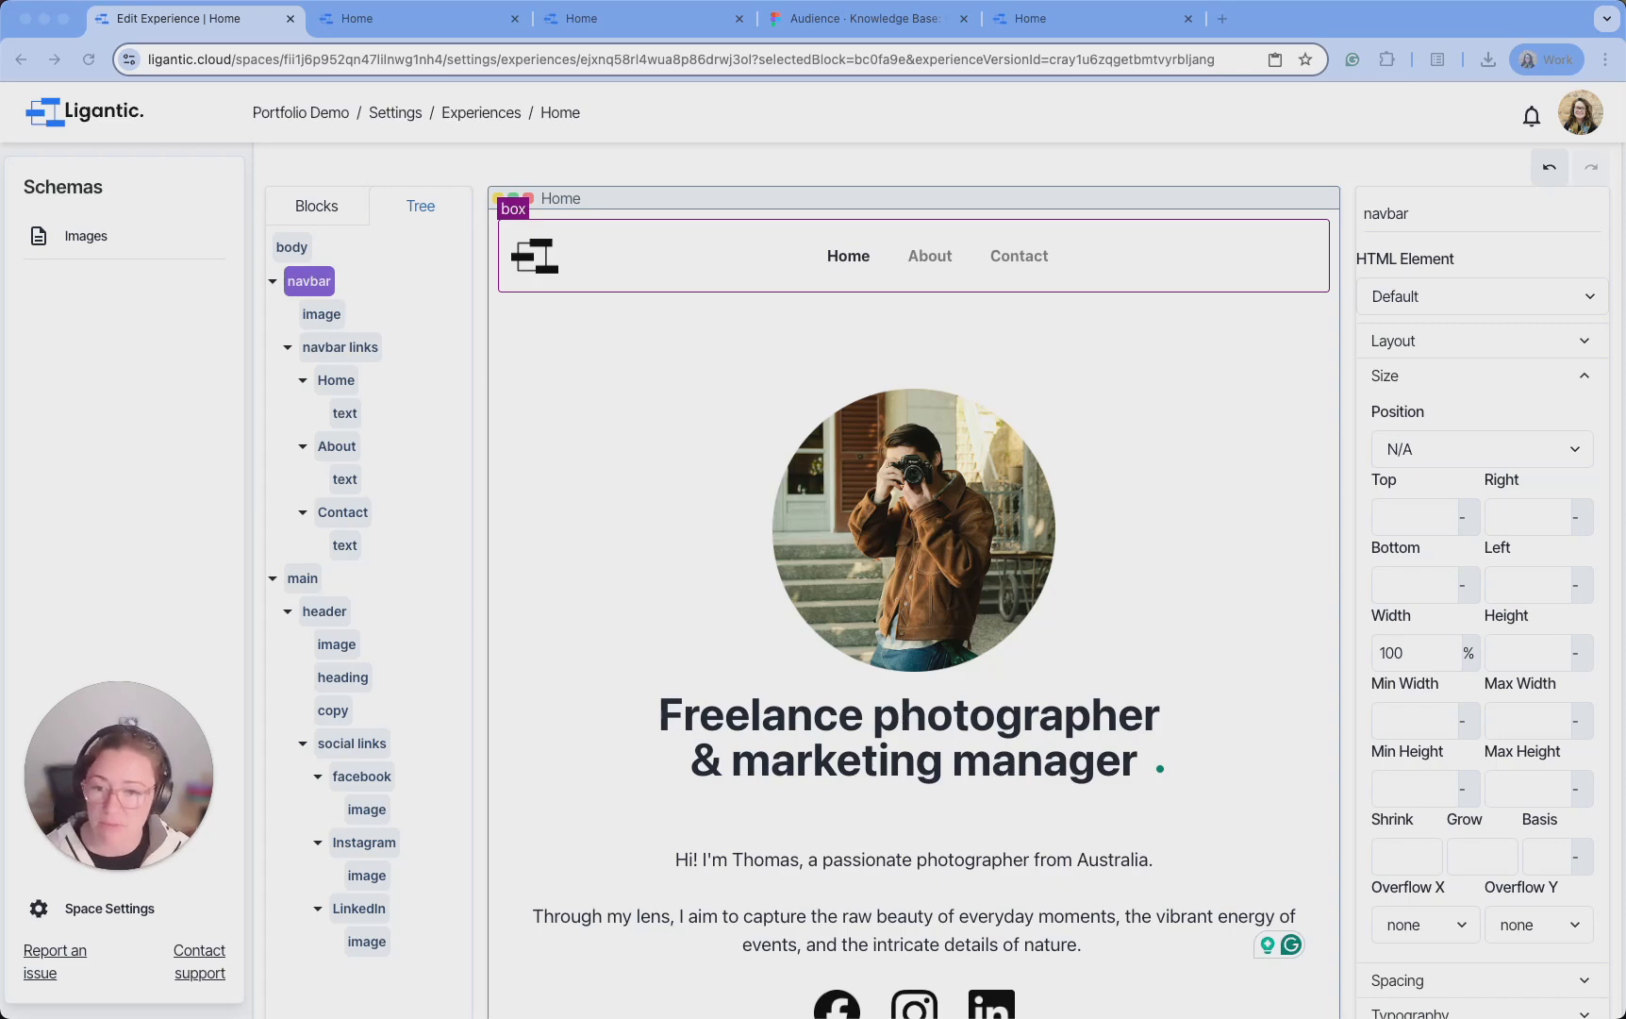
Collapse the navbar and main blocks in the block tree
{"action": "left_click", "coordinate": [276, 281]}
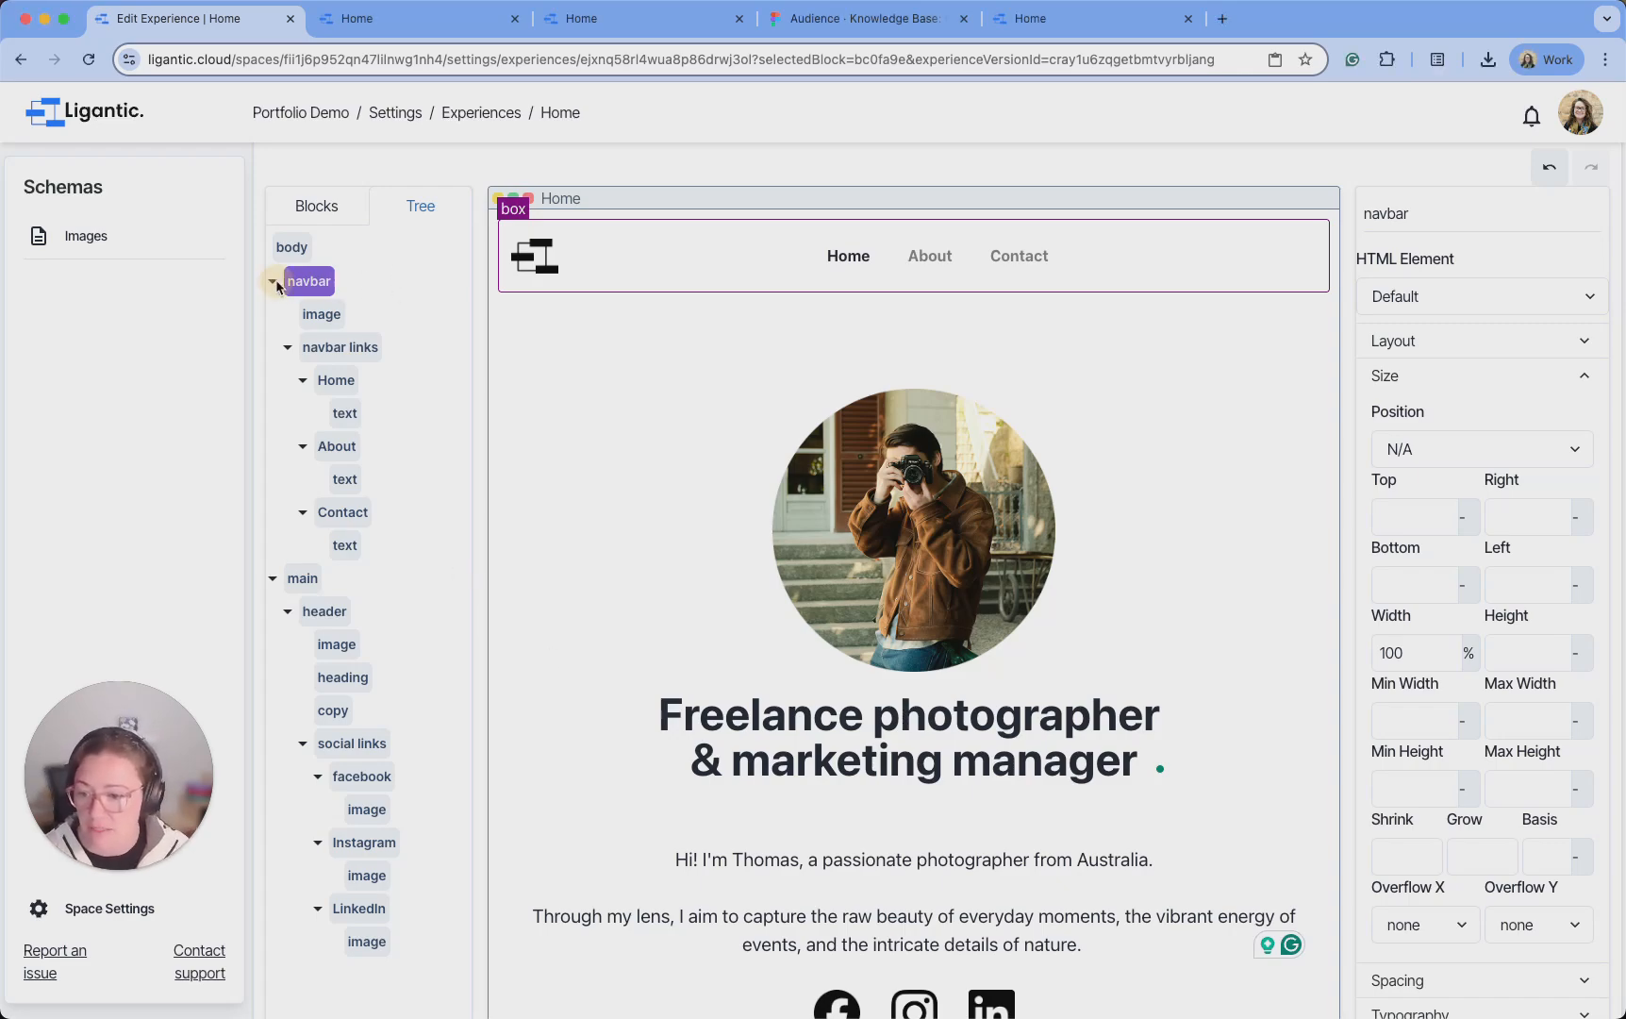
{"action": "left_click", "coordinate": [276, 281]}
{"action": "left_click", "coordinate": [274, 314]}
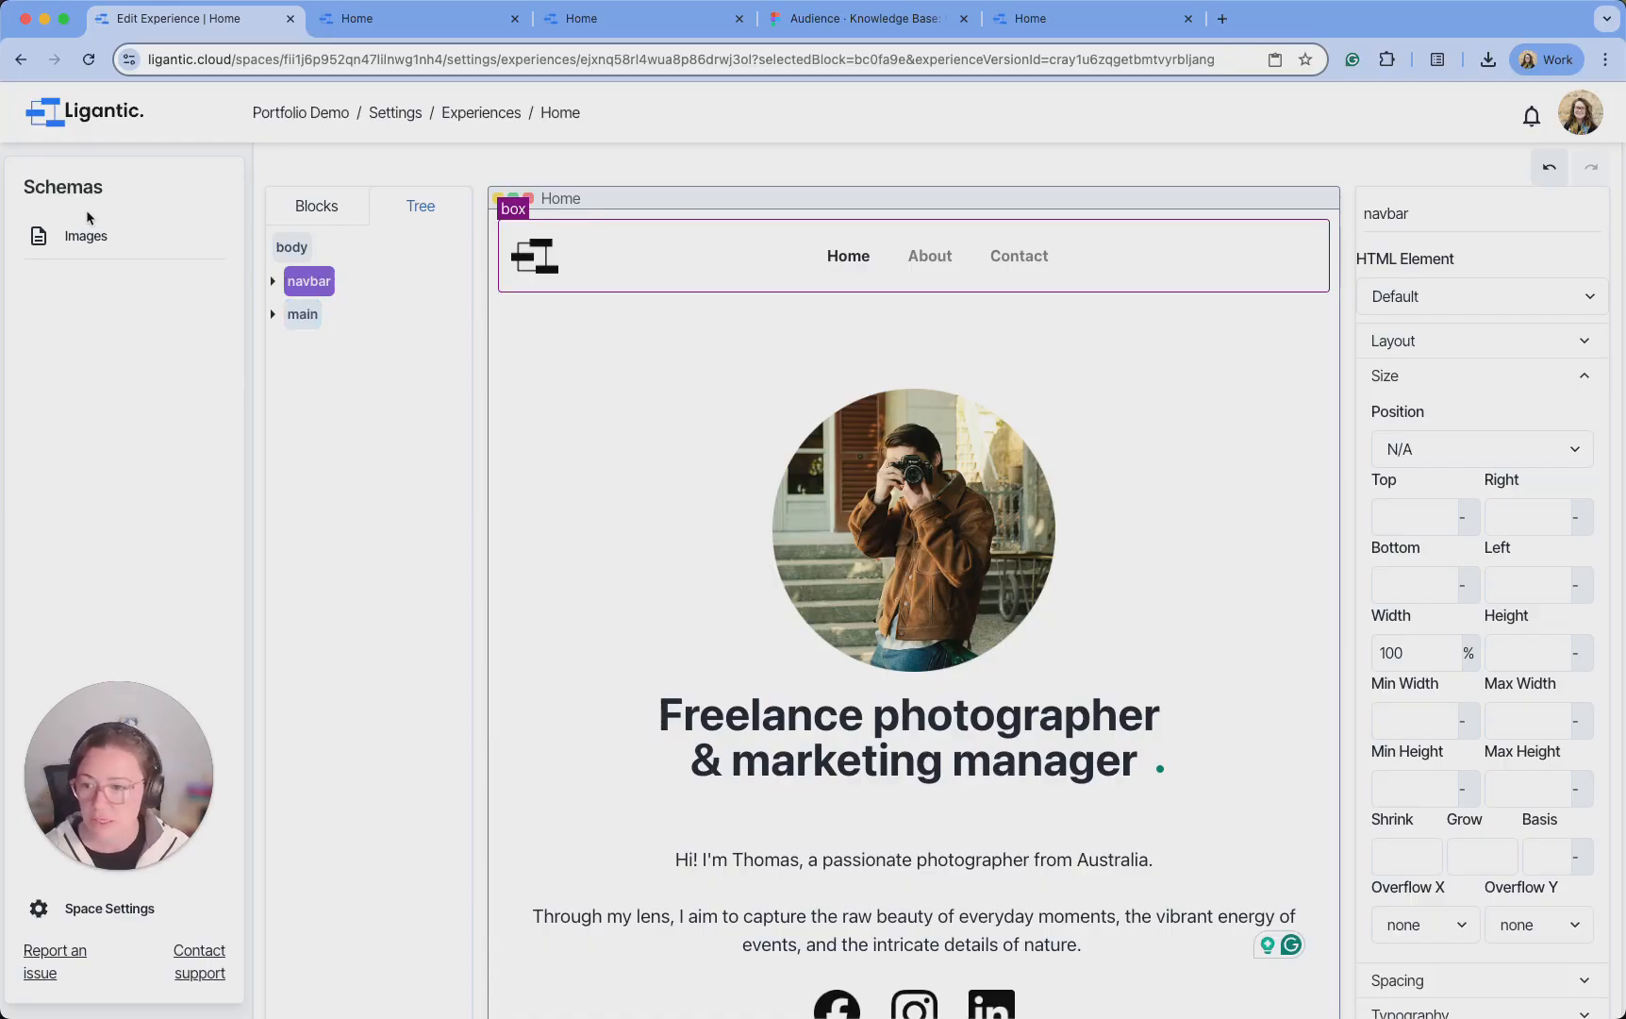
Start a new schema in the Portfolio Demo space and name it Portfolio Image
{"action": "scroll", "coordinate": [1322, 254], "scroll_direction": "up", "scroll_amount": 5}
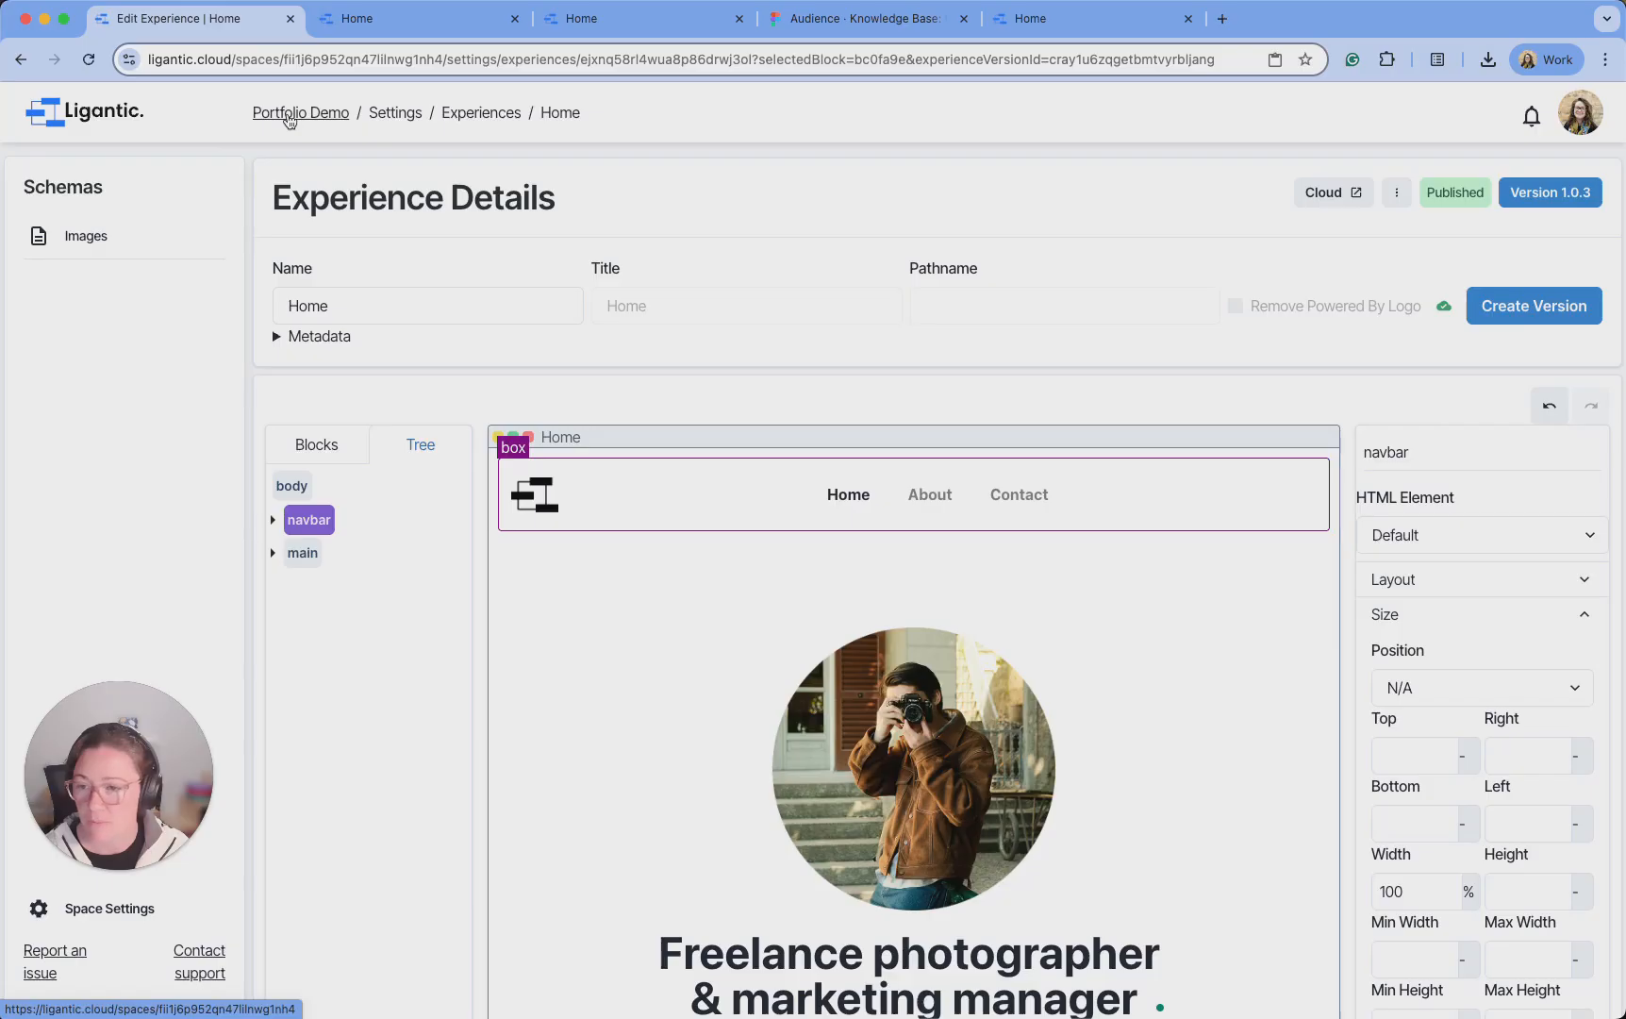
{"action": "left_click", "coordinate": [298, 115]}
{"action": "left_click", "coordinate": [540, 335]}
{"action": "left_click", "coordinate": [494, 262]}
{"action": "type", "text": "Portfol"}
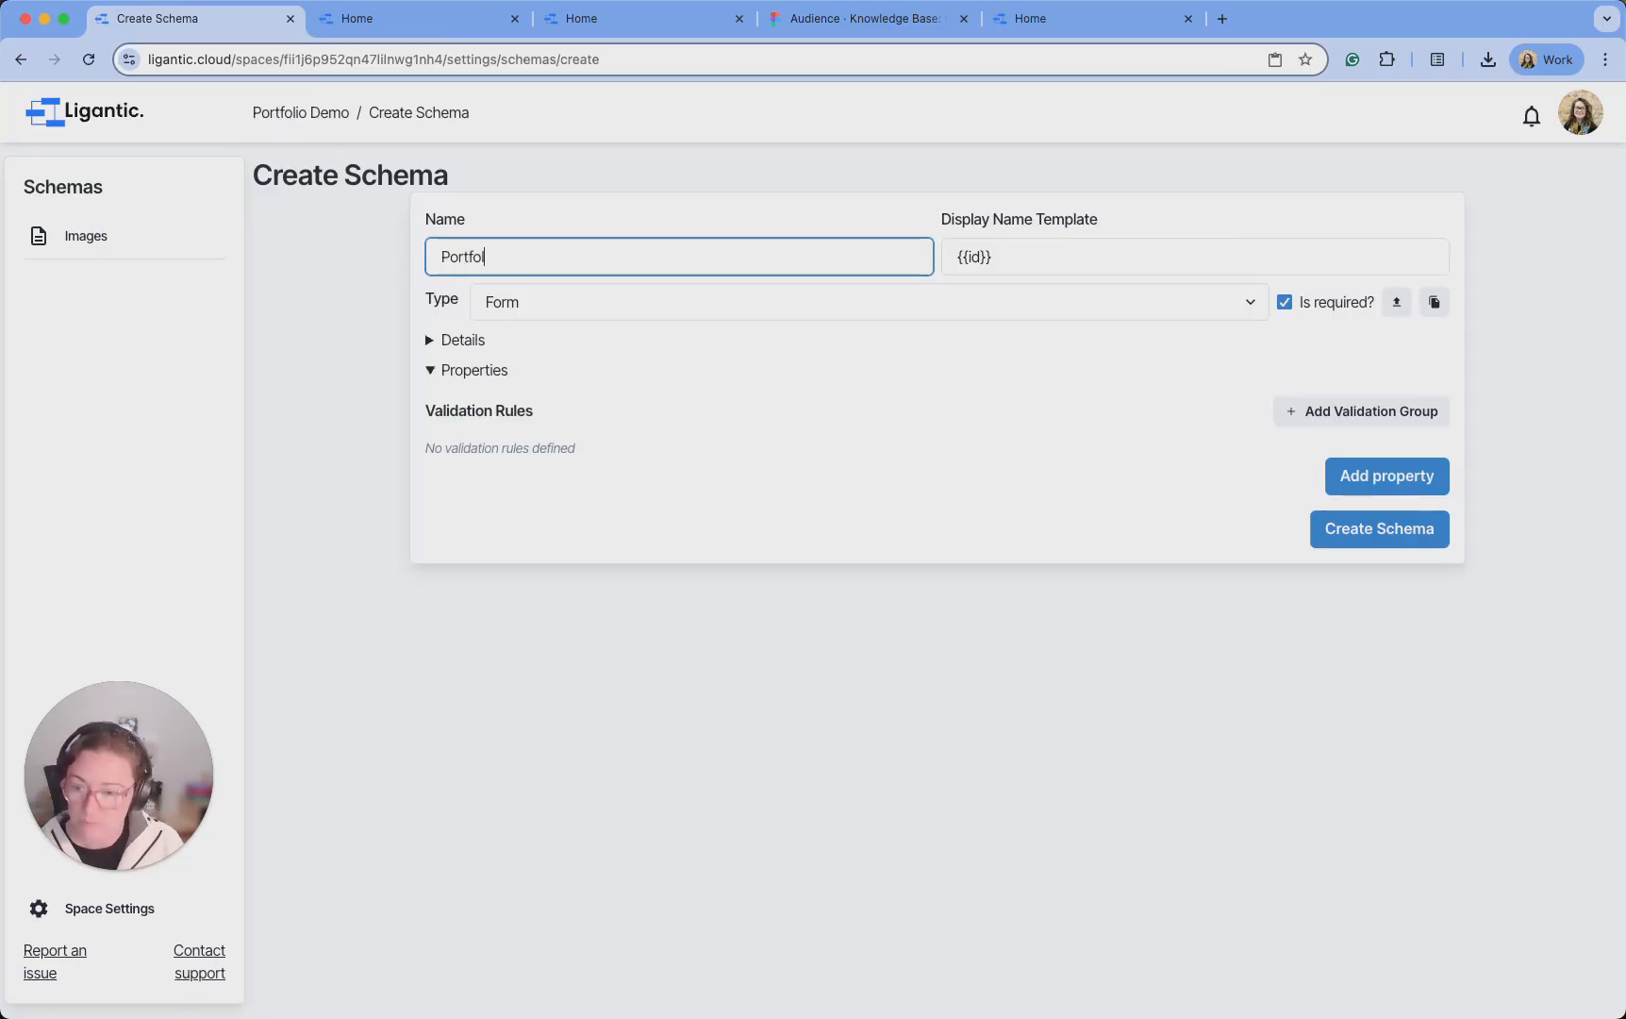
{"action": "type", "text": "io Image"}
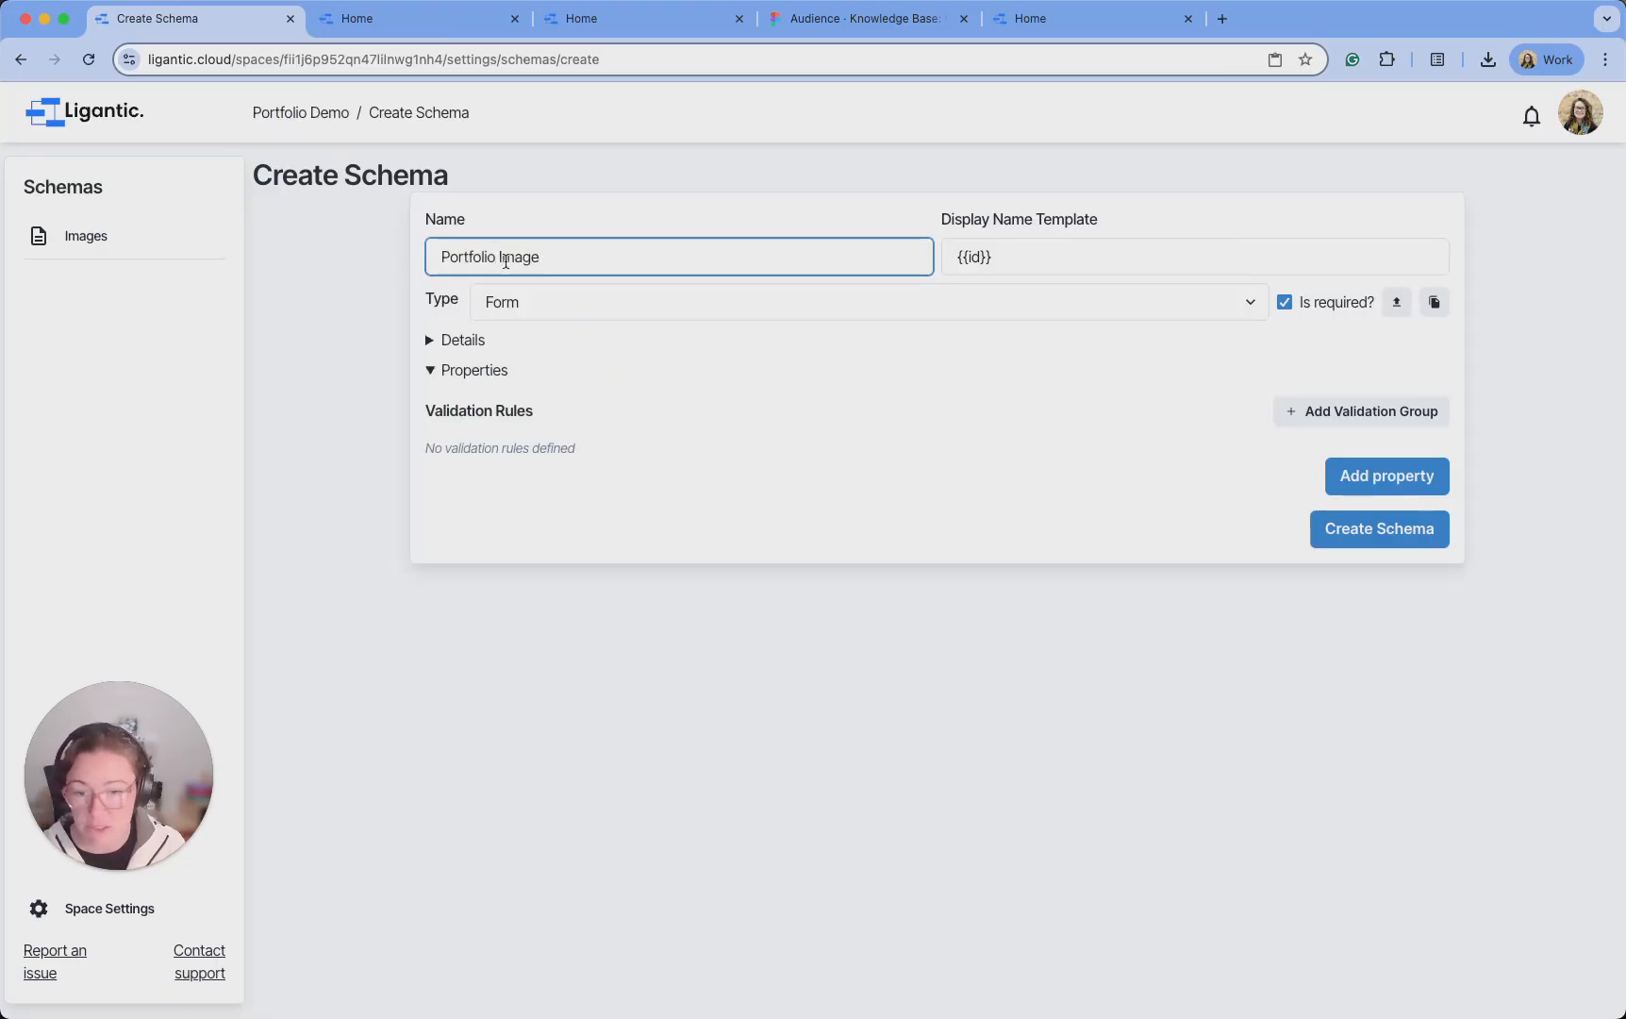
{"action": "key", "text": "super+Tab"}
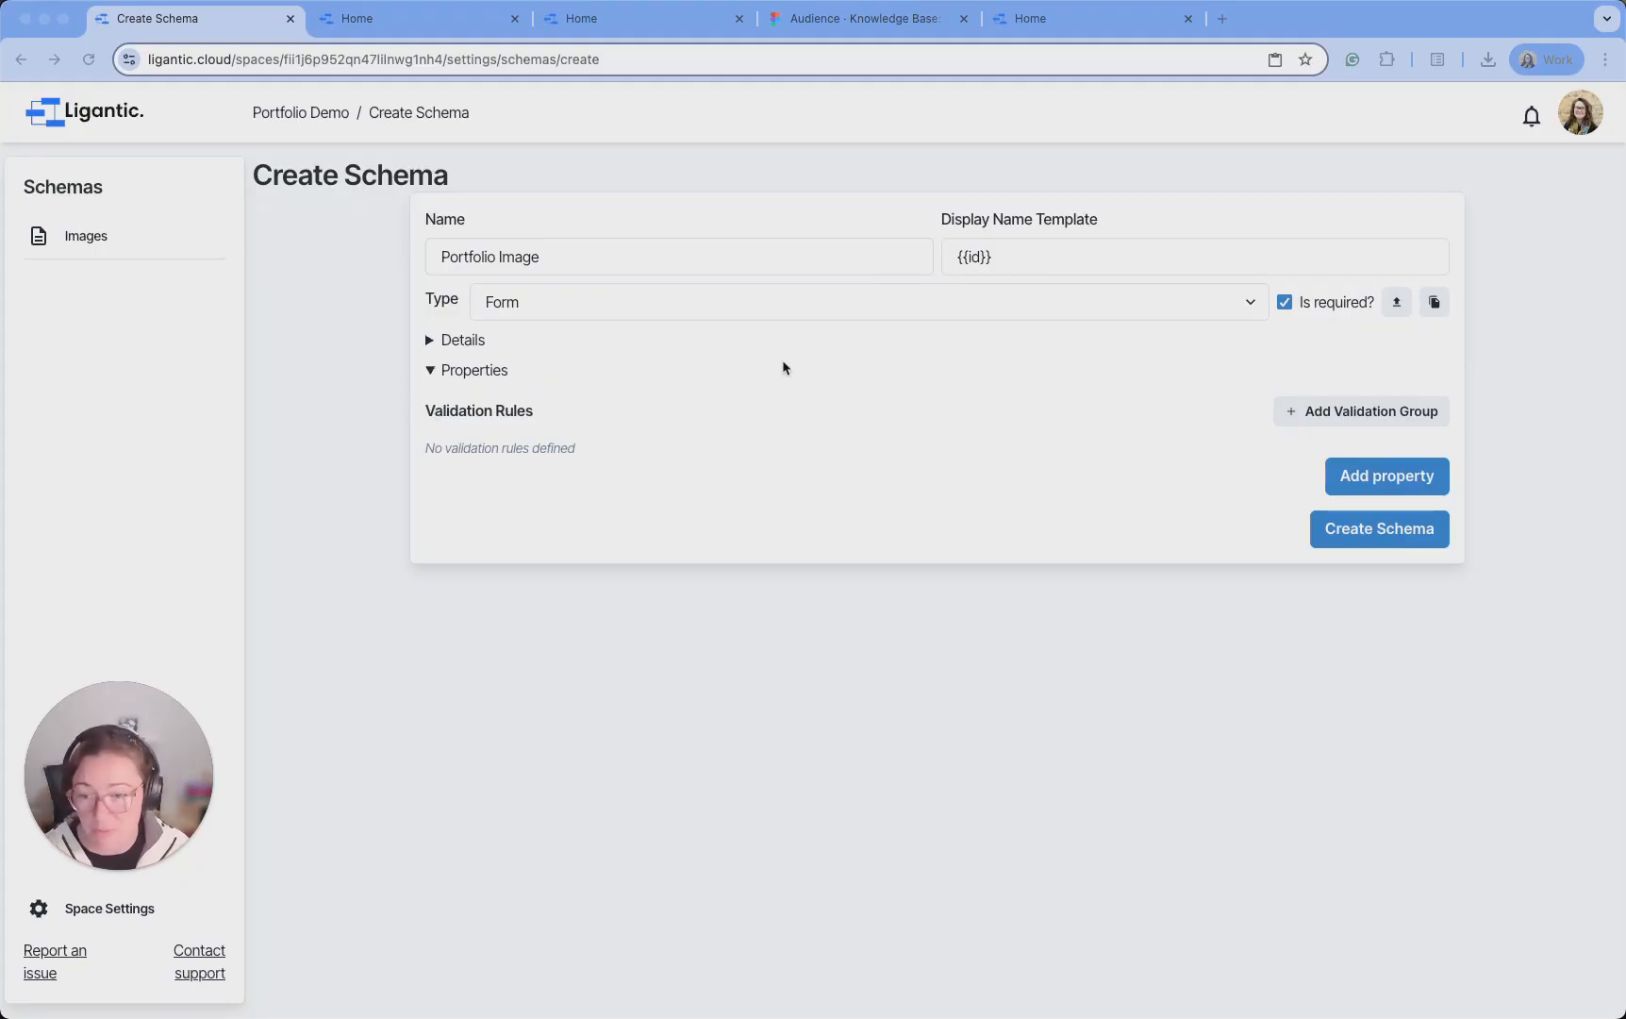
Add a property named File with the type File to the Portfolio Image schema
{"action": "left_click", "coordinate": [1416, 482]}
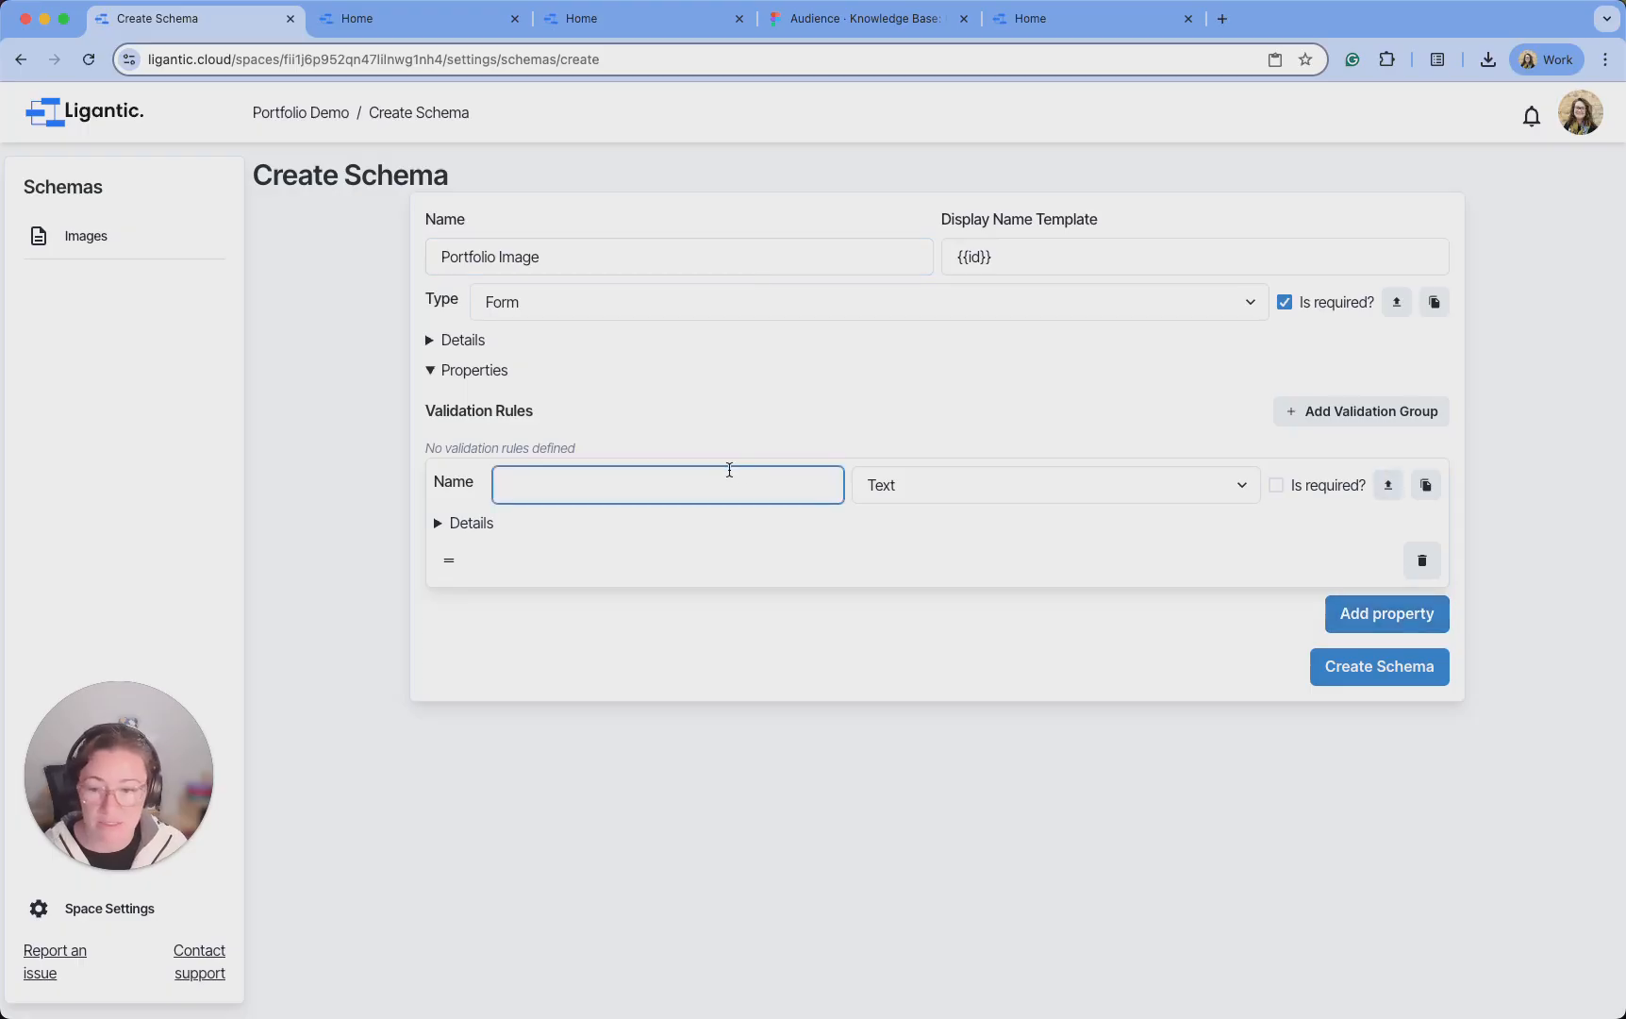
{"action": "type", "text": "File"}
{"action": "left_click", "coordinate": [954, 490]}
{"action": "left_click", "coordinate": [952, 588]}
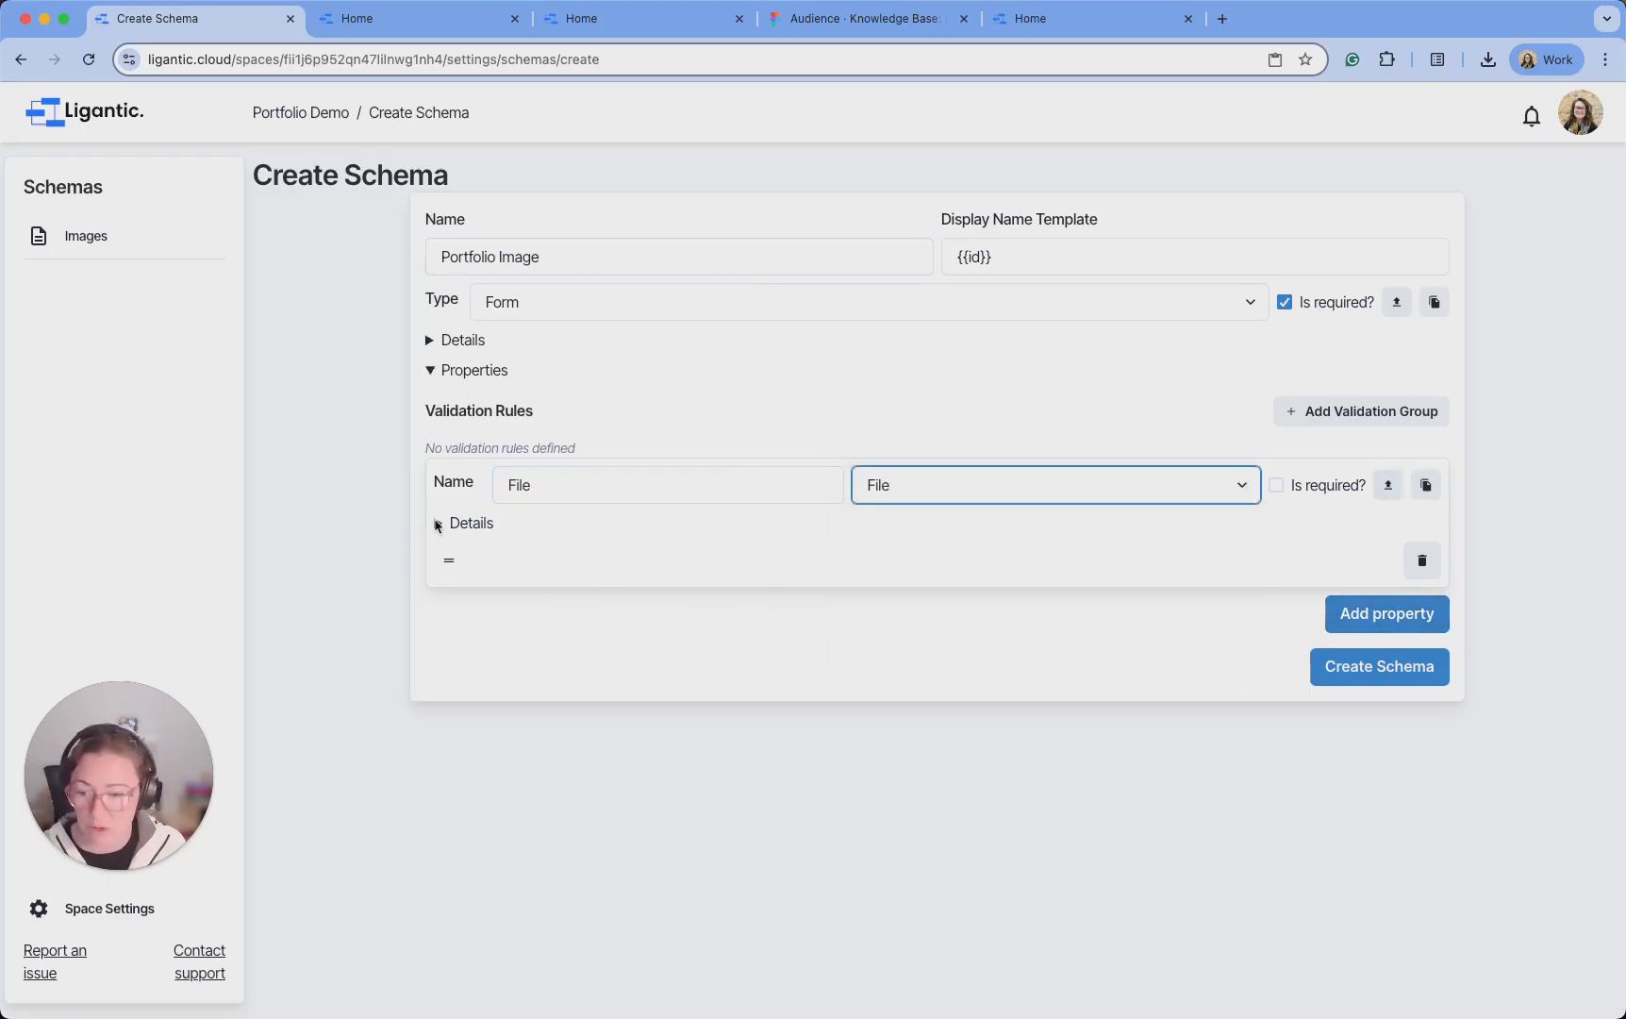
Configure the File property to display a media preview, allow image and video files, and accept up to 50 MB
{"action": "left_click", "coordinate": [438, 523]}
{"action": "left_click", "coordinate": [584, 705]}
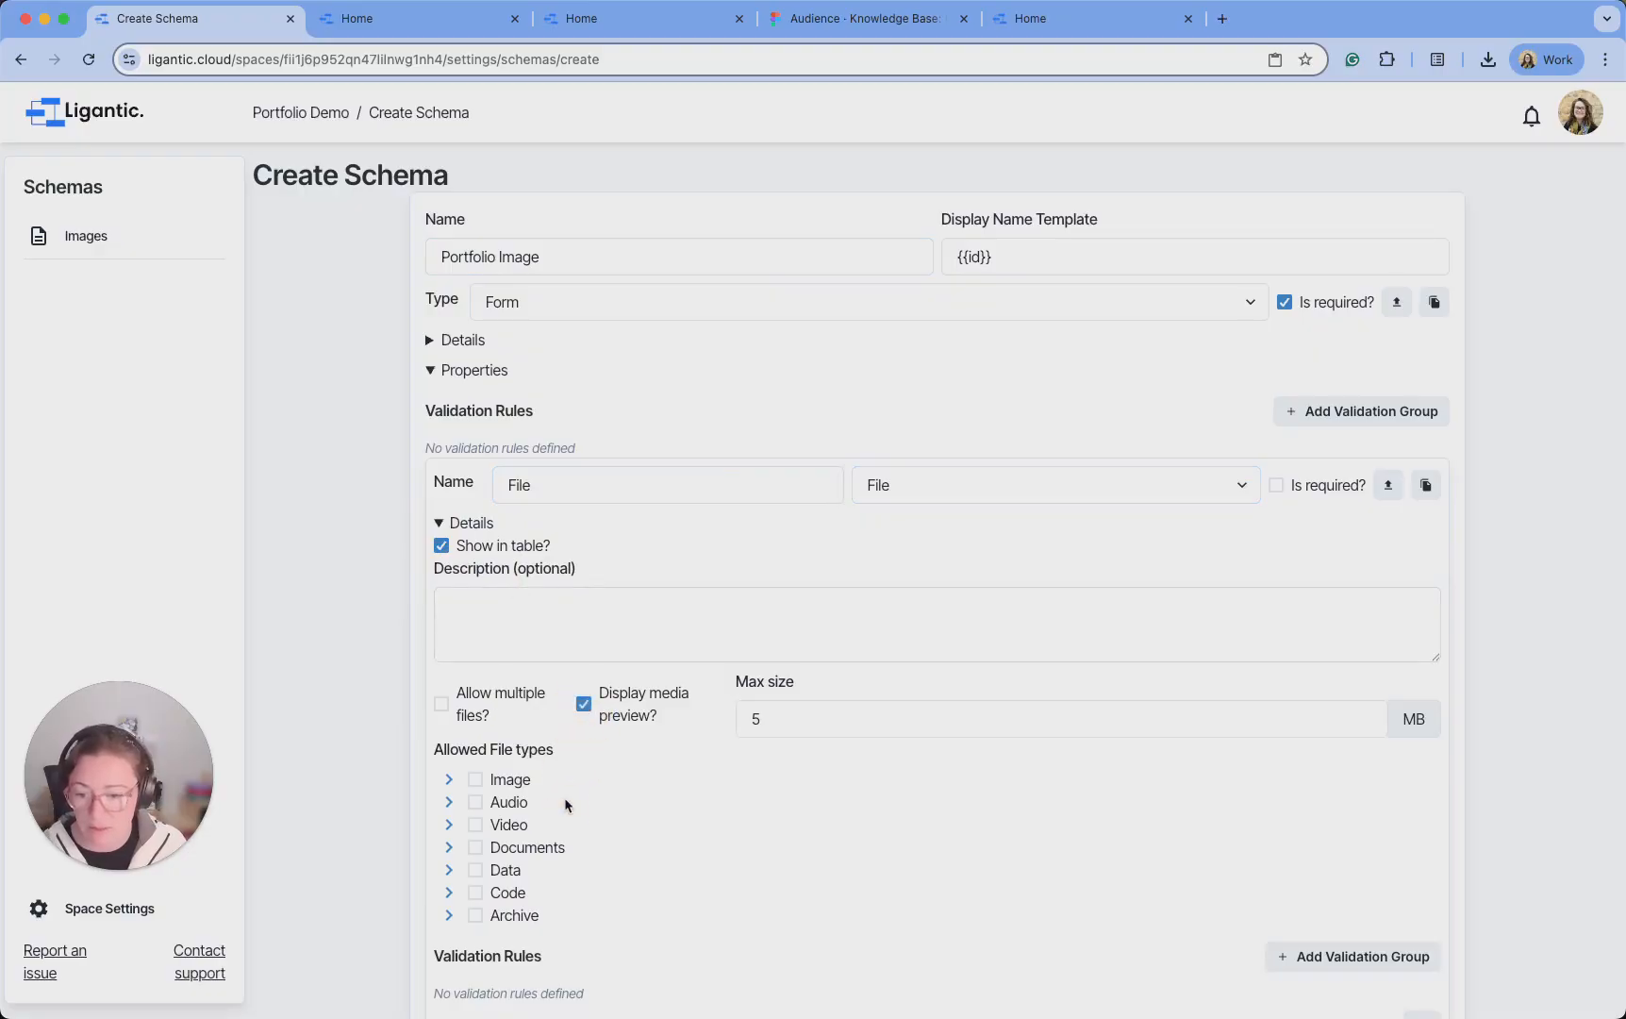
{"action": "left_click", "coordinate": [477, 779]}
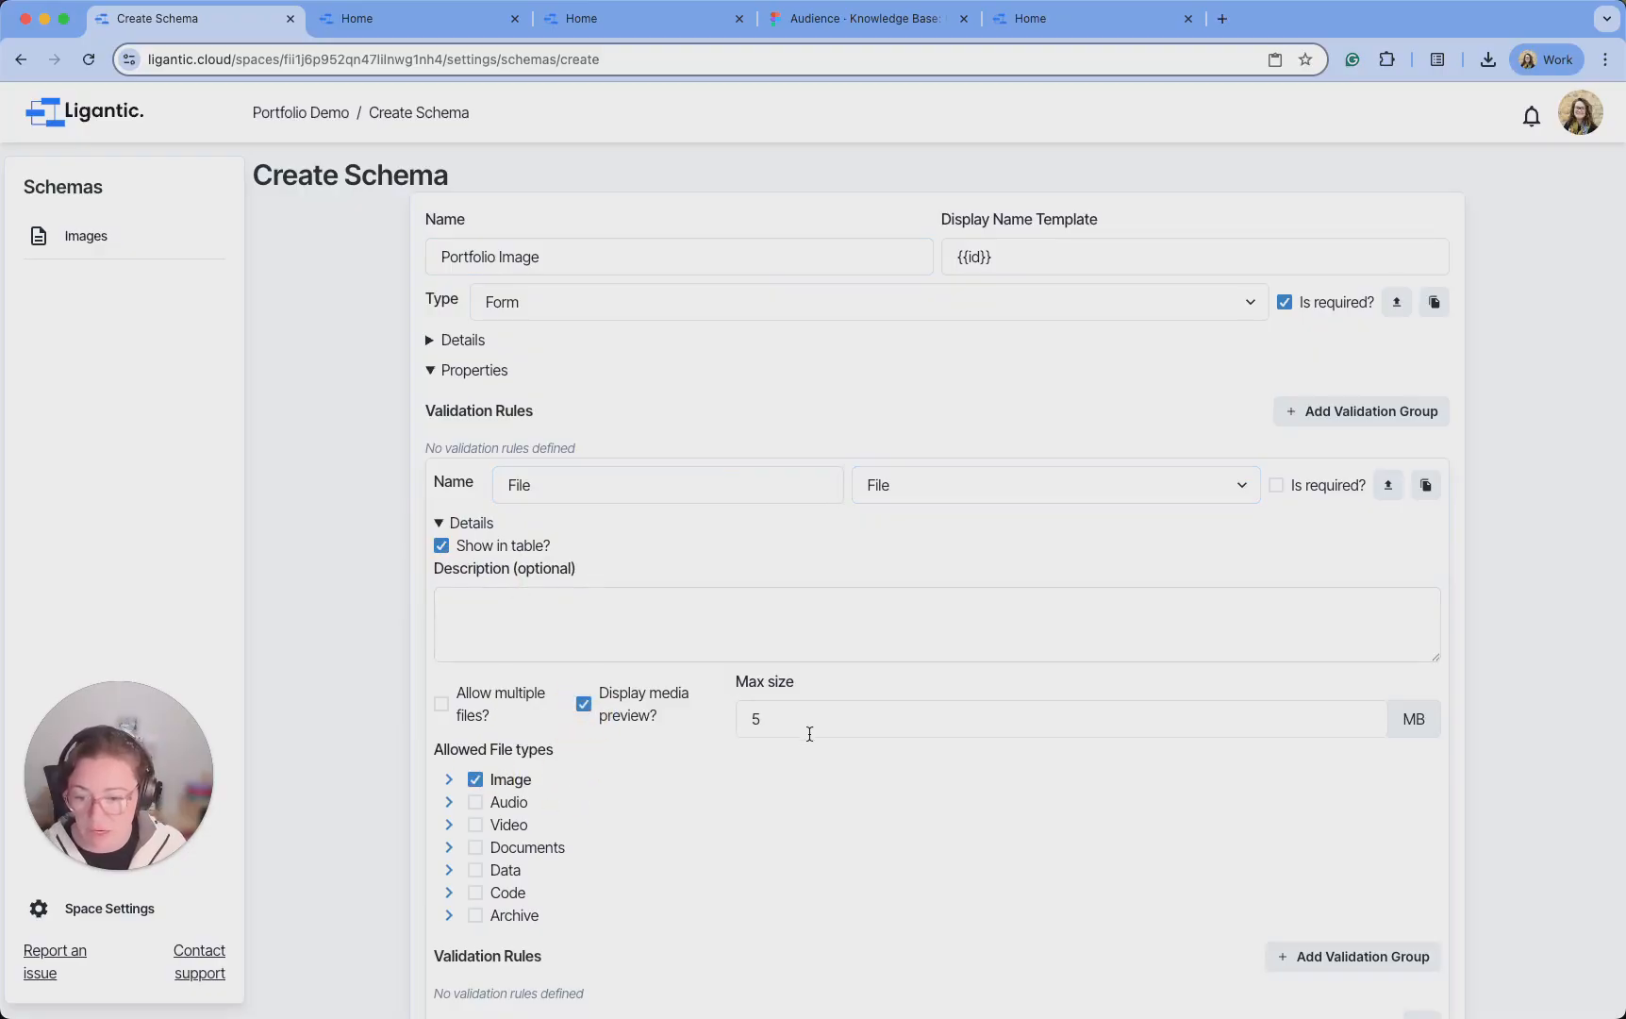
{"action": "left_click", "coordinate": [478, 826]}
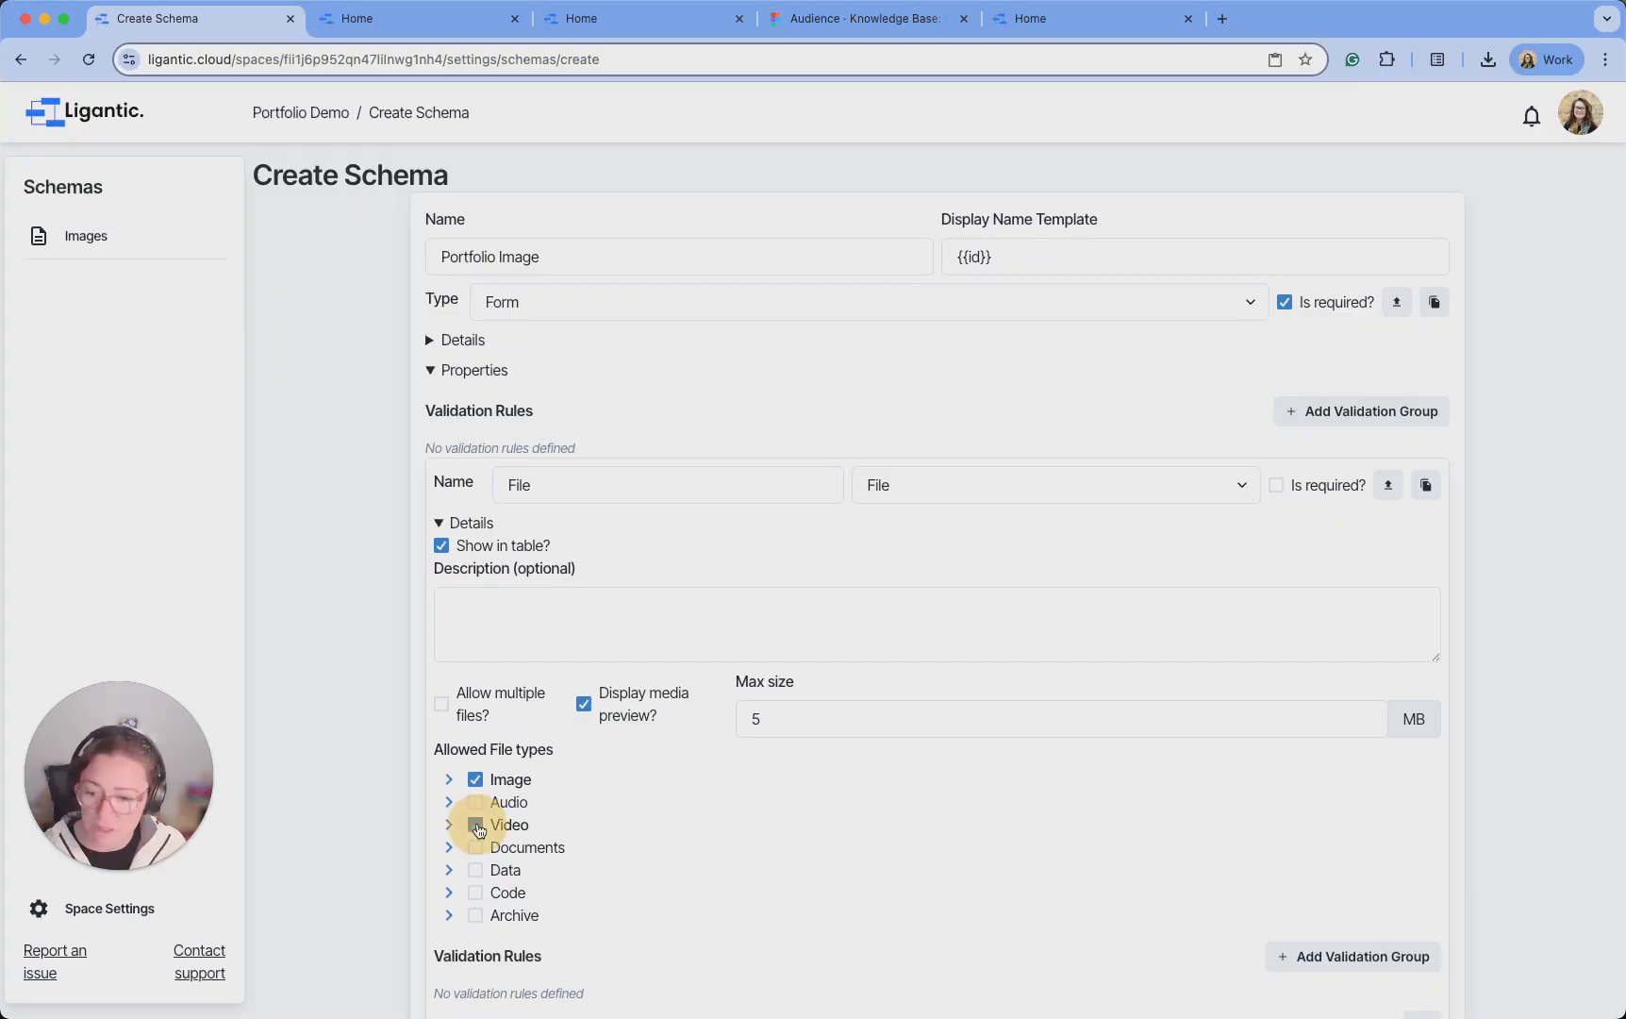
{"action": "left_click", "coordinate": [775, 720]}
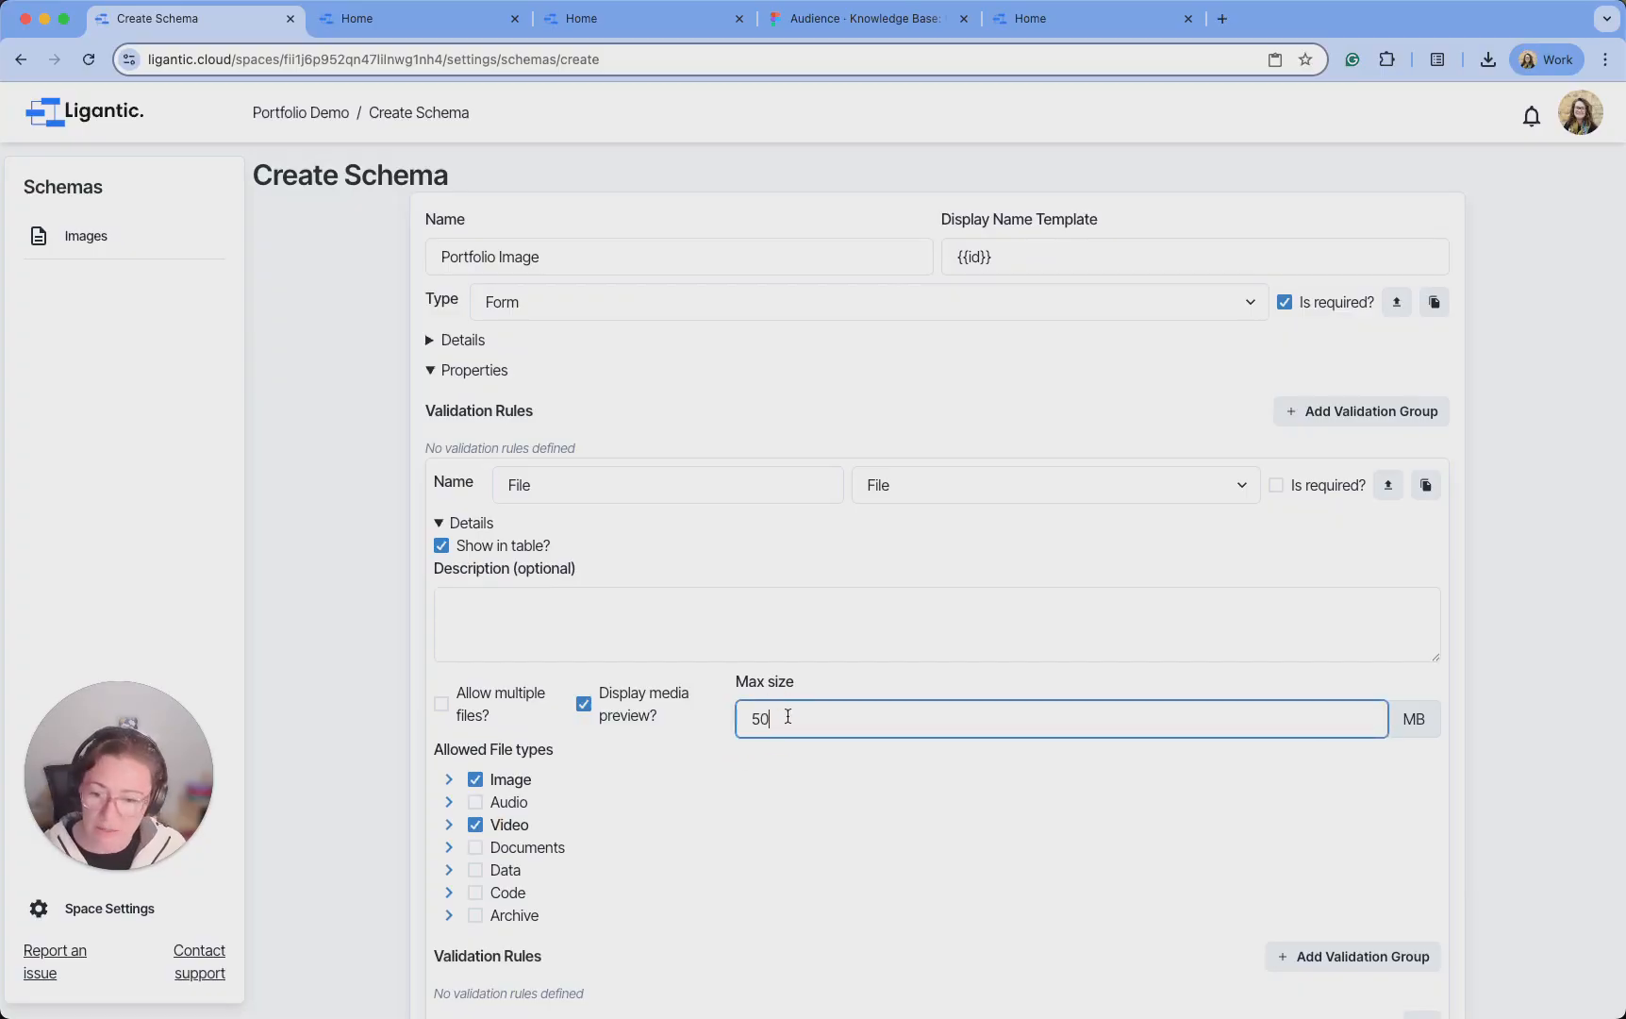
{"action": "scroll", "coordinate": [743, 694], "scroll_direction": "down", "scroll_amount": 2}
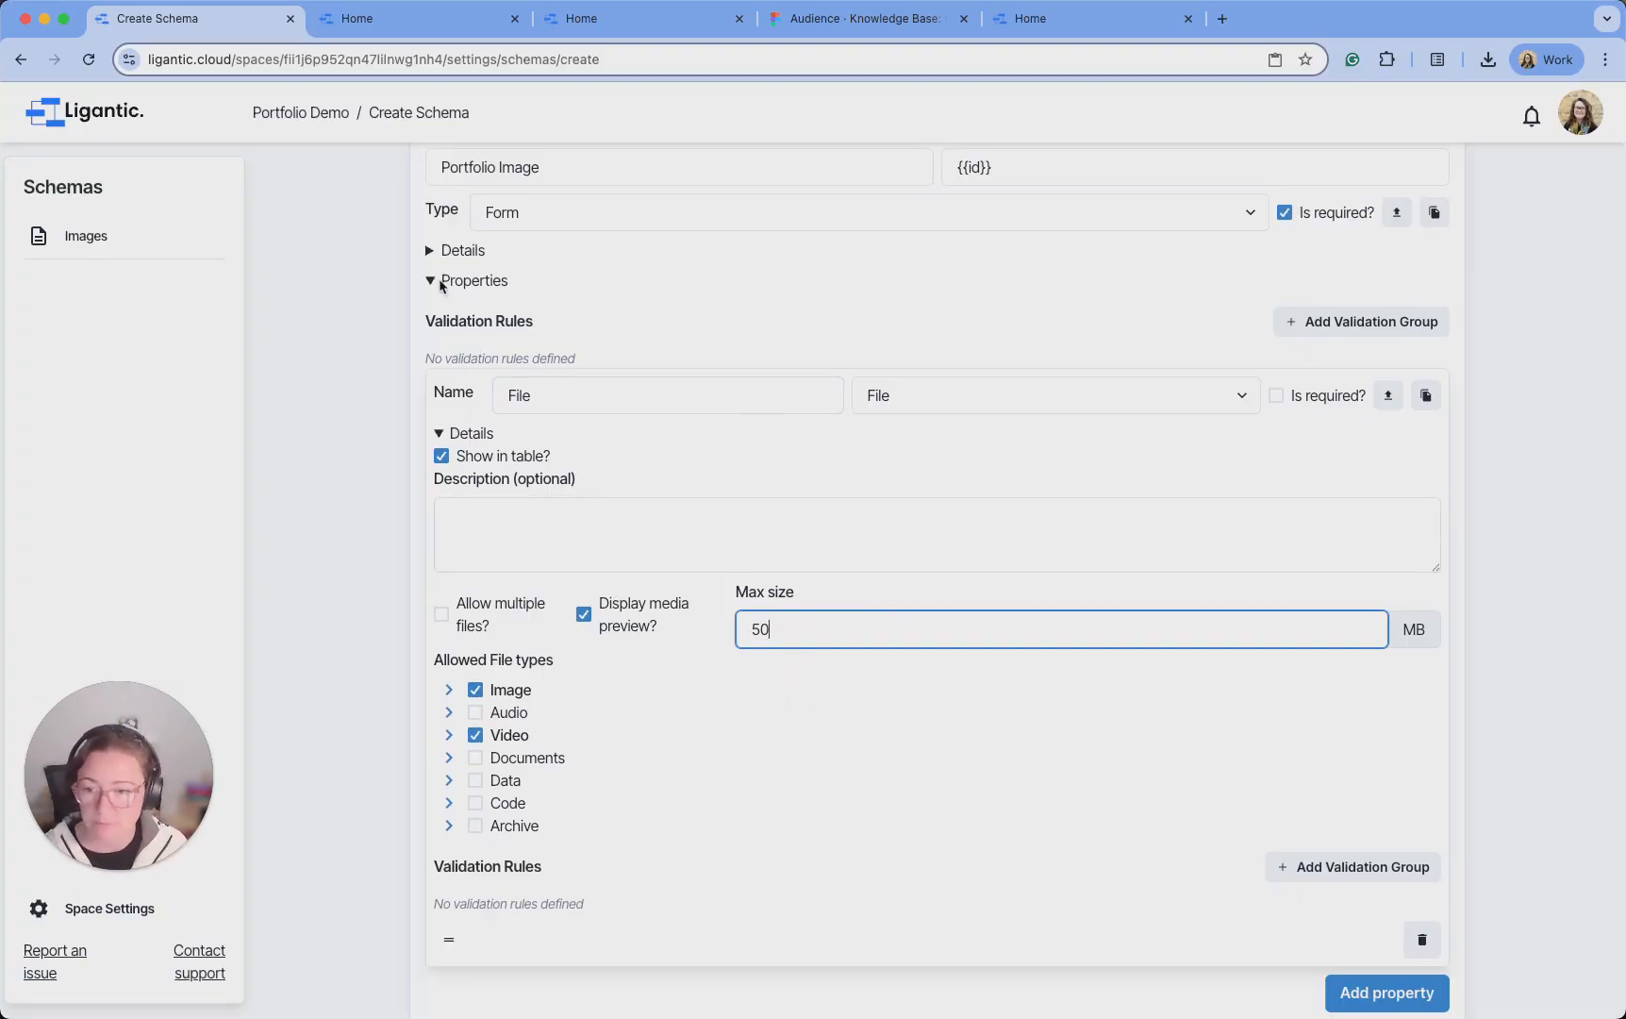
{"action": "left_click", "coordinate": [441, 434]}
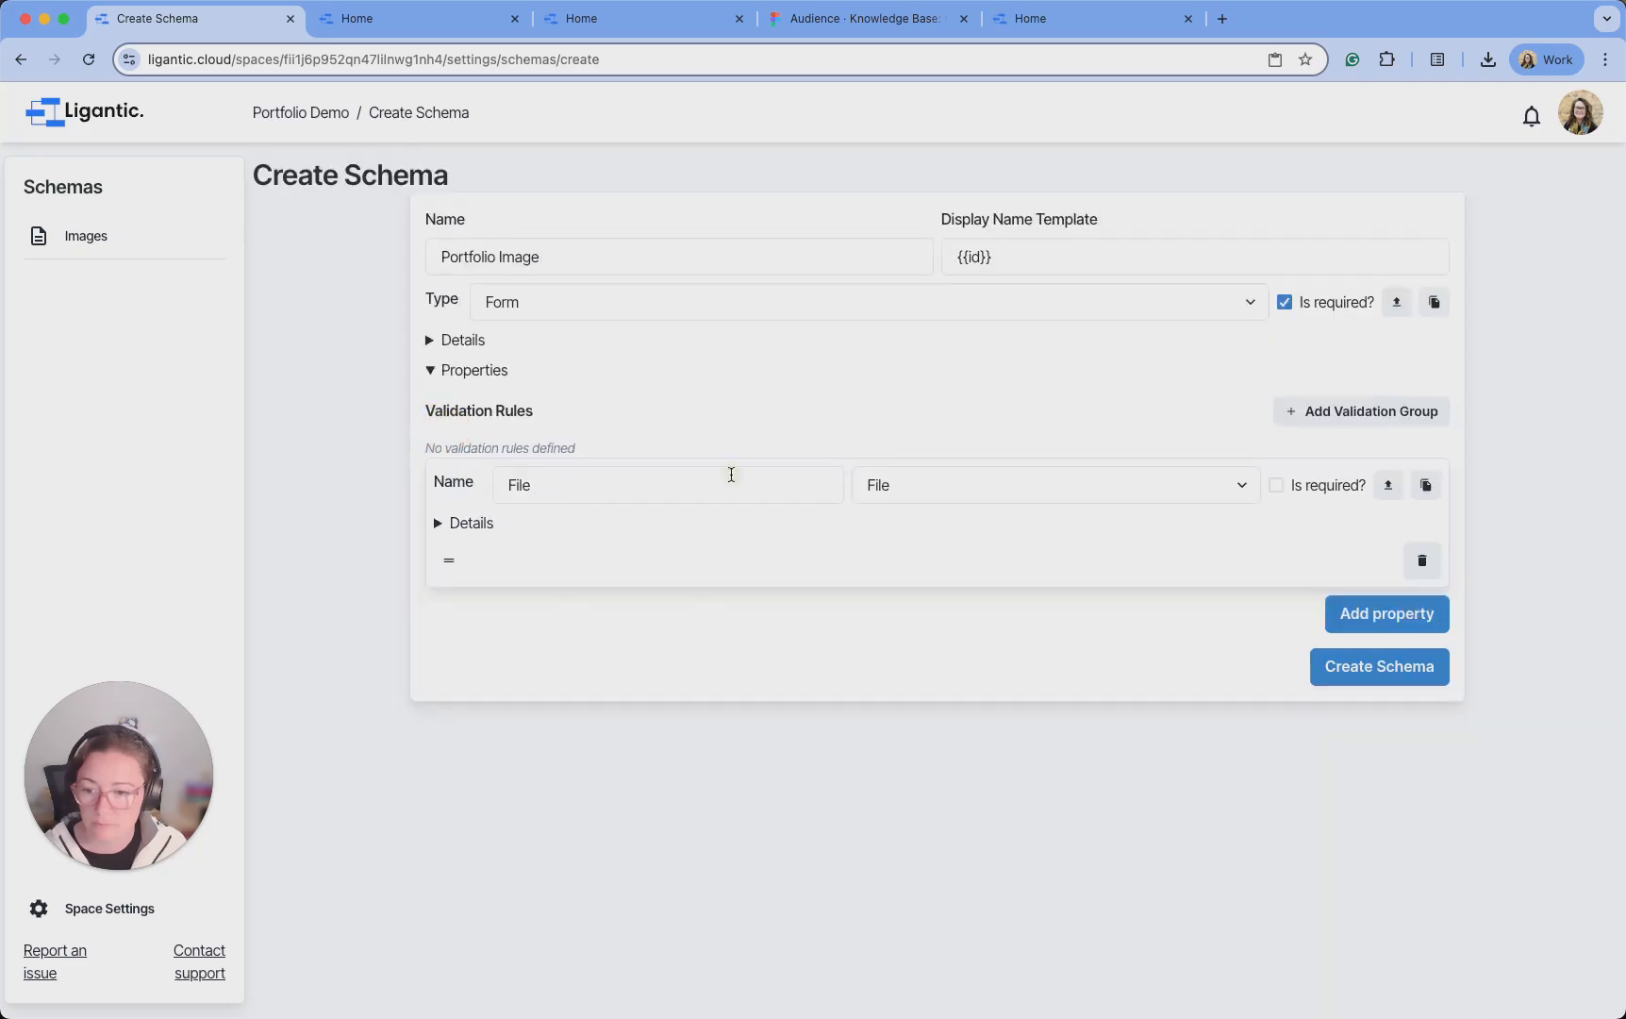
Add a Title property of type Text and a Description property of type Content
{"action": "left_click", "coordinate": [1383, 612]}
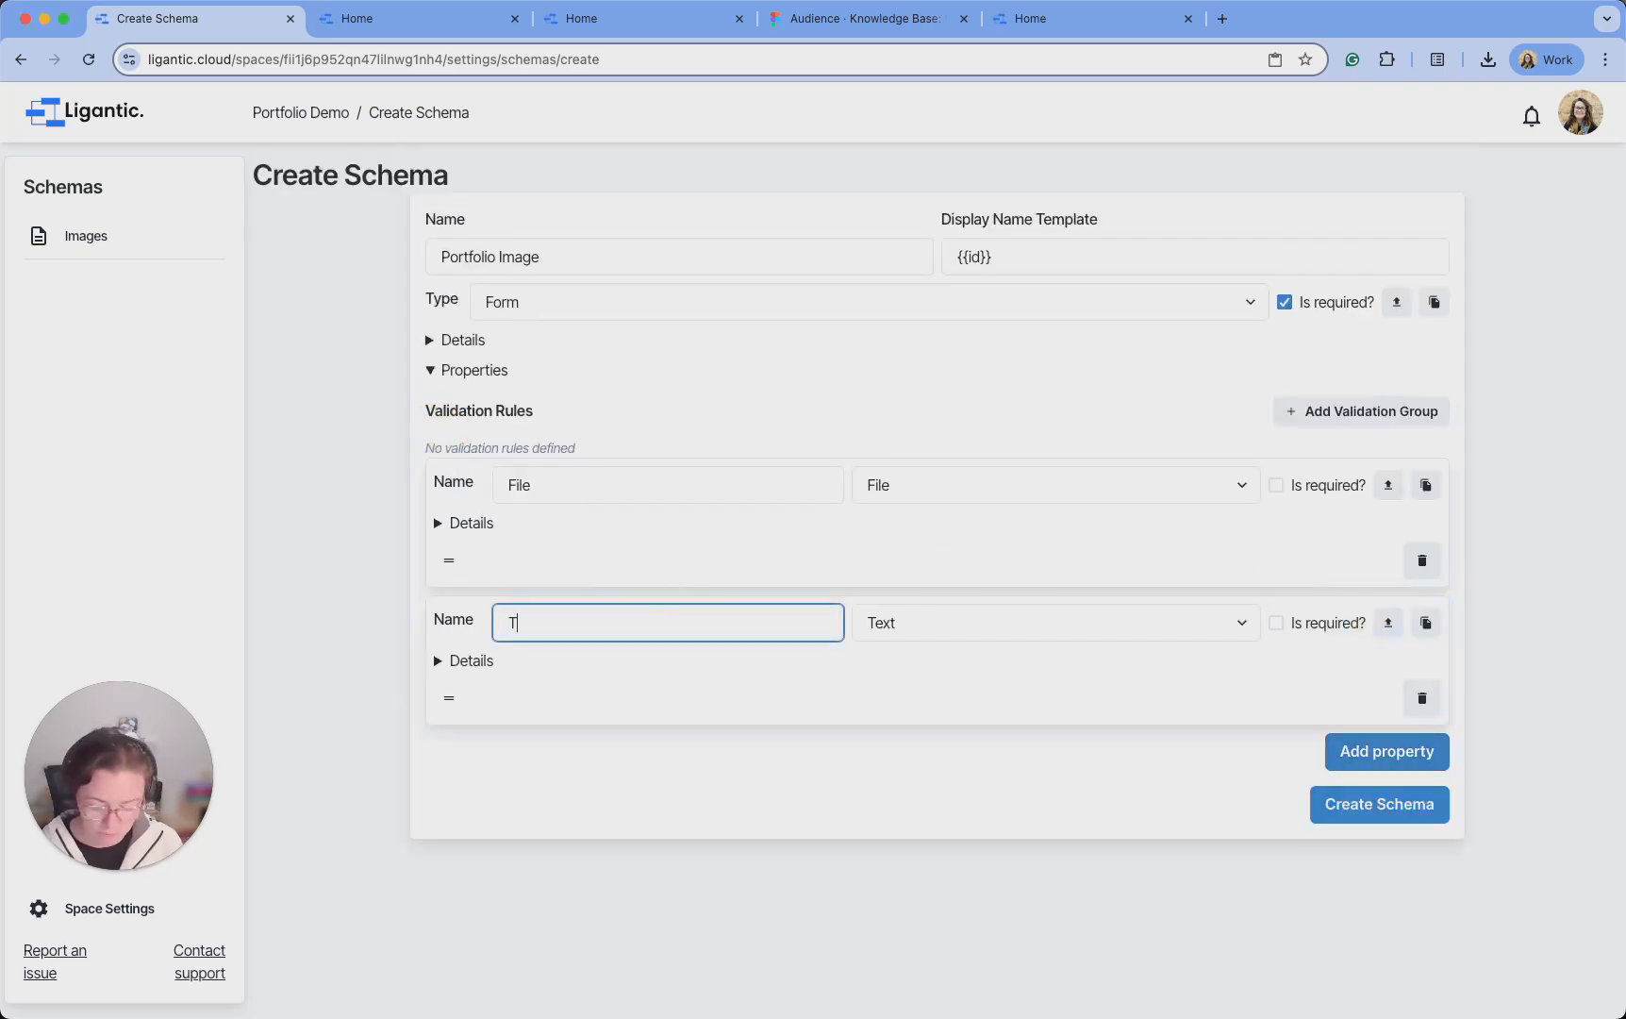
{"action": "left_click", "coordinate": [1379, 751]}
{"action": "type", "text": "Description"}
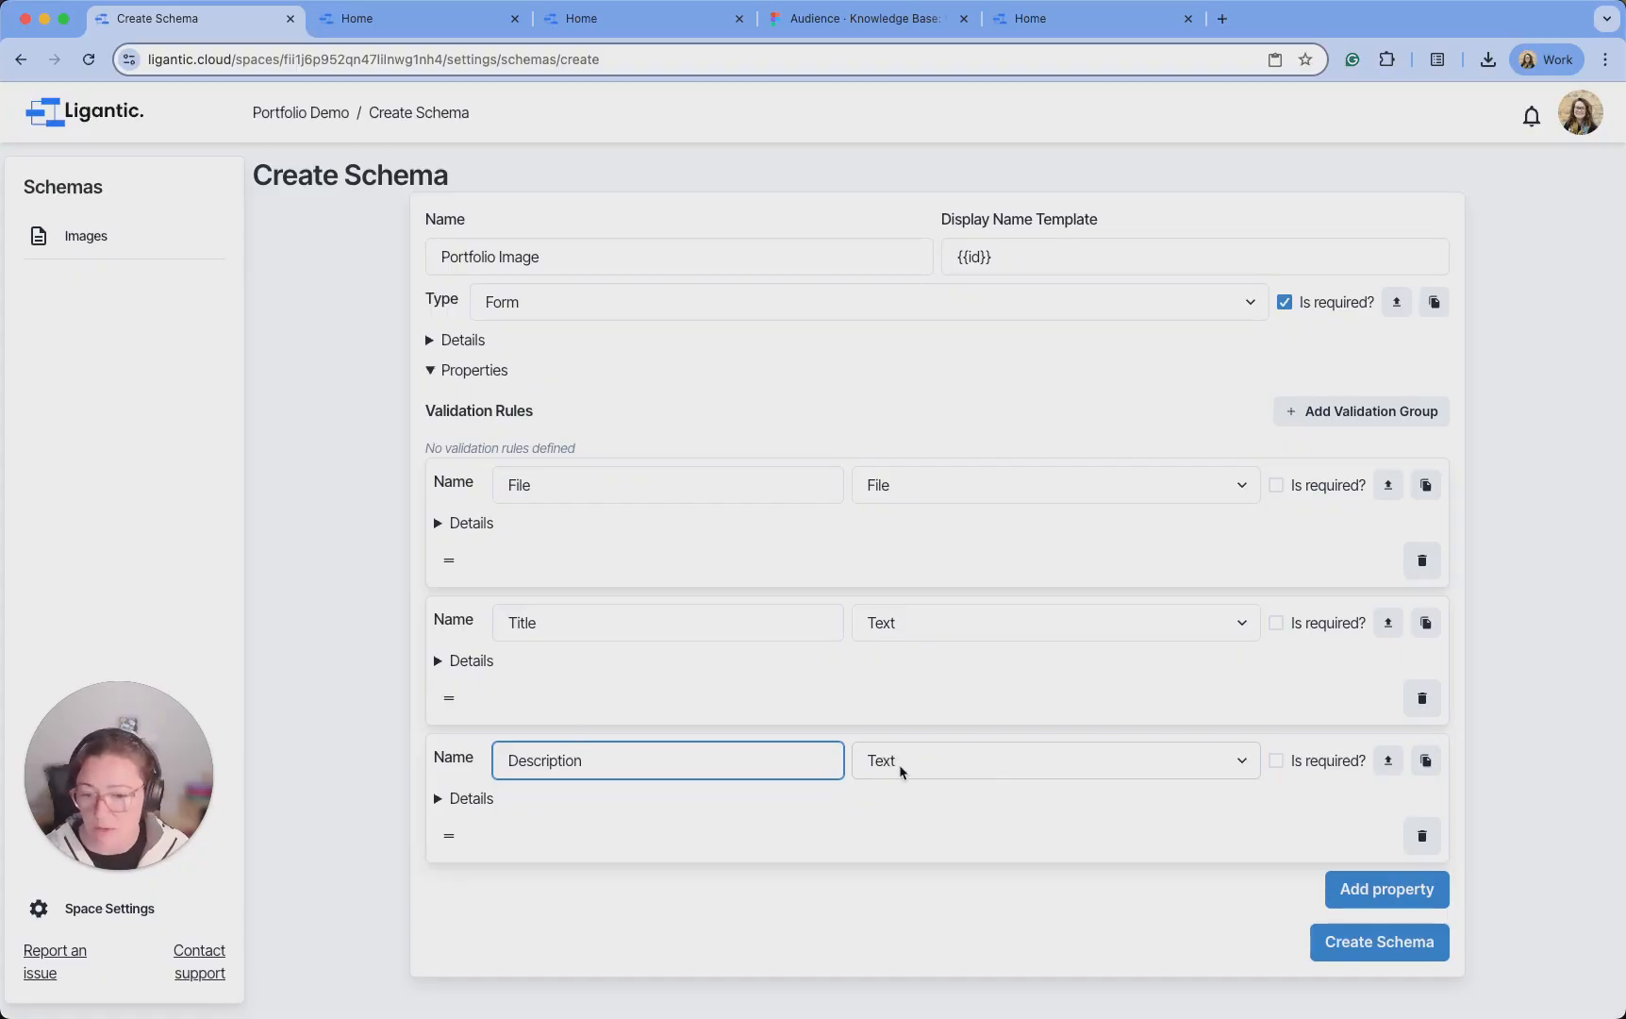
{"action": "left_click", "coordinate": [968, 772]}
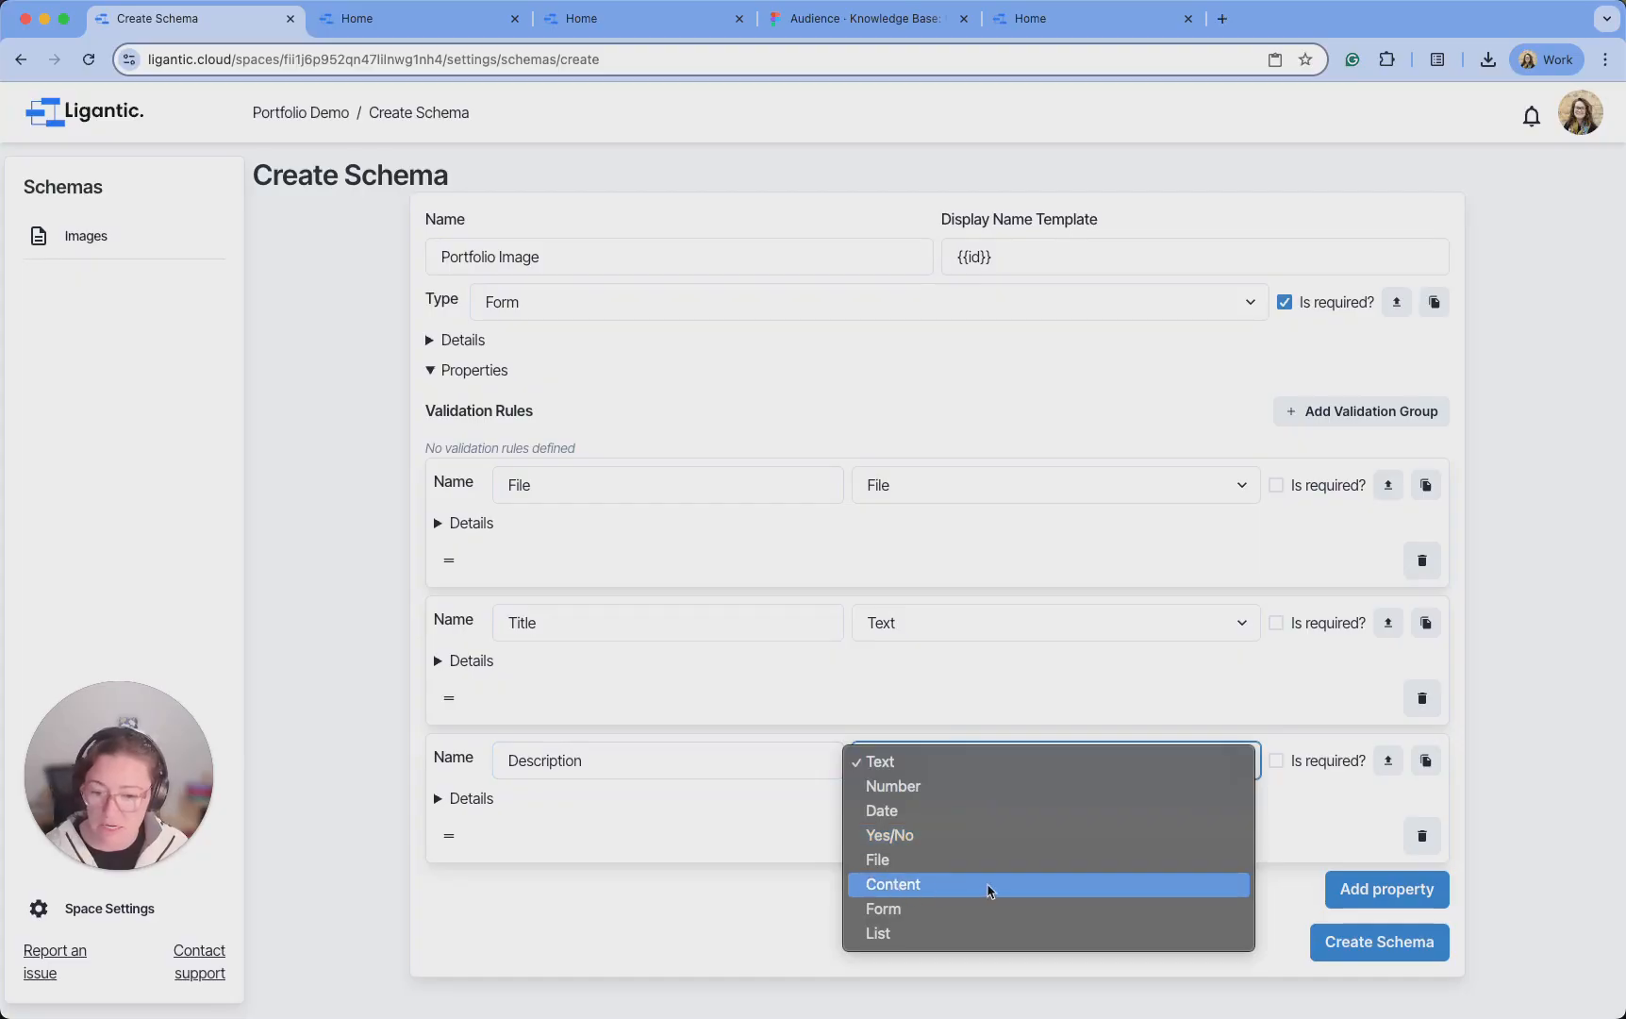
{"action": "left_click", "coordinate": [937, 894]}
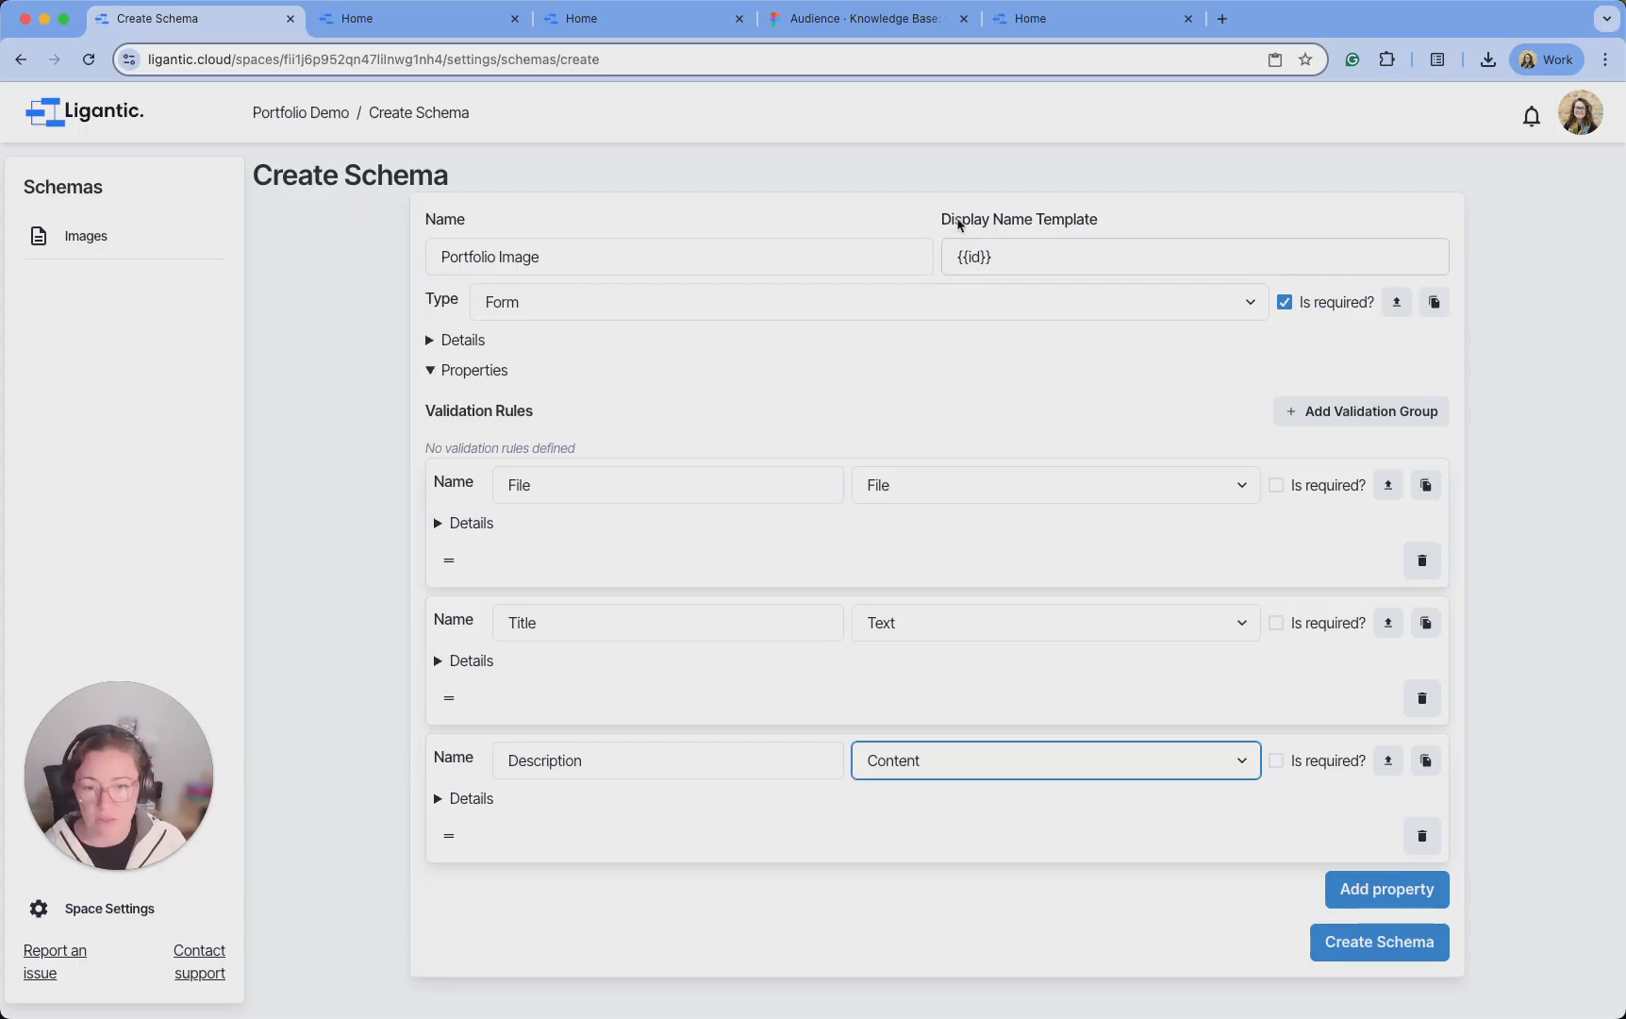
Set the display name template to {{Title}} and create the Portfolio Image schema
{"action": "left_click", "coordinate": [522, 626]}
{"action": "double_click", "coordinate": [510, 623]}
{"action": "key", "text": "super+c"}
{"action": "left_click_drag", "start_coordinate": [999, 257], "coordinate": [912, 247]}
{"action": "key", "text": "BackSpace"}
{"action": "type", "text": "{{"}
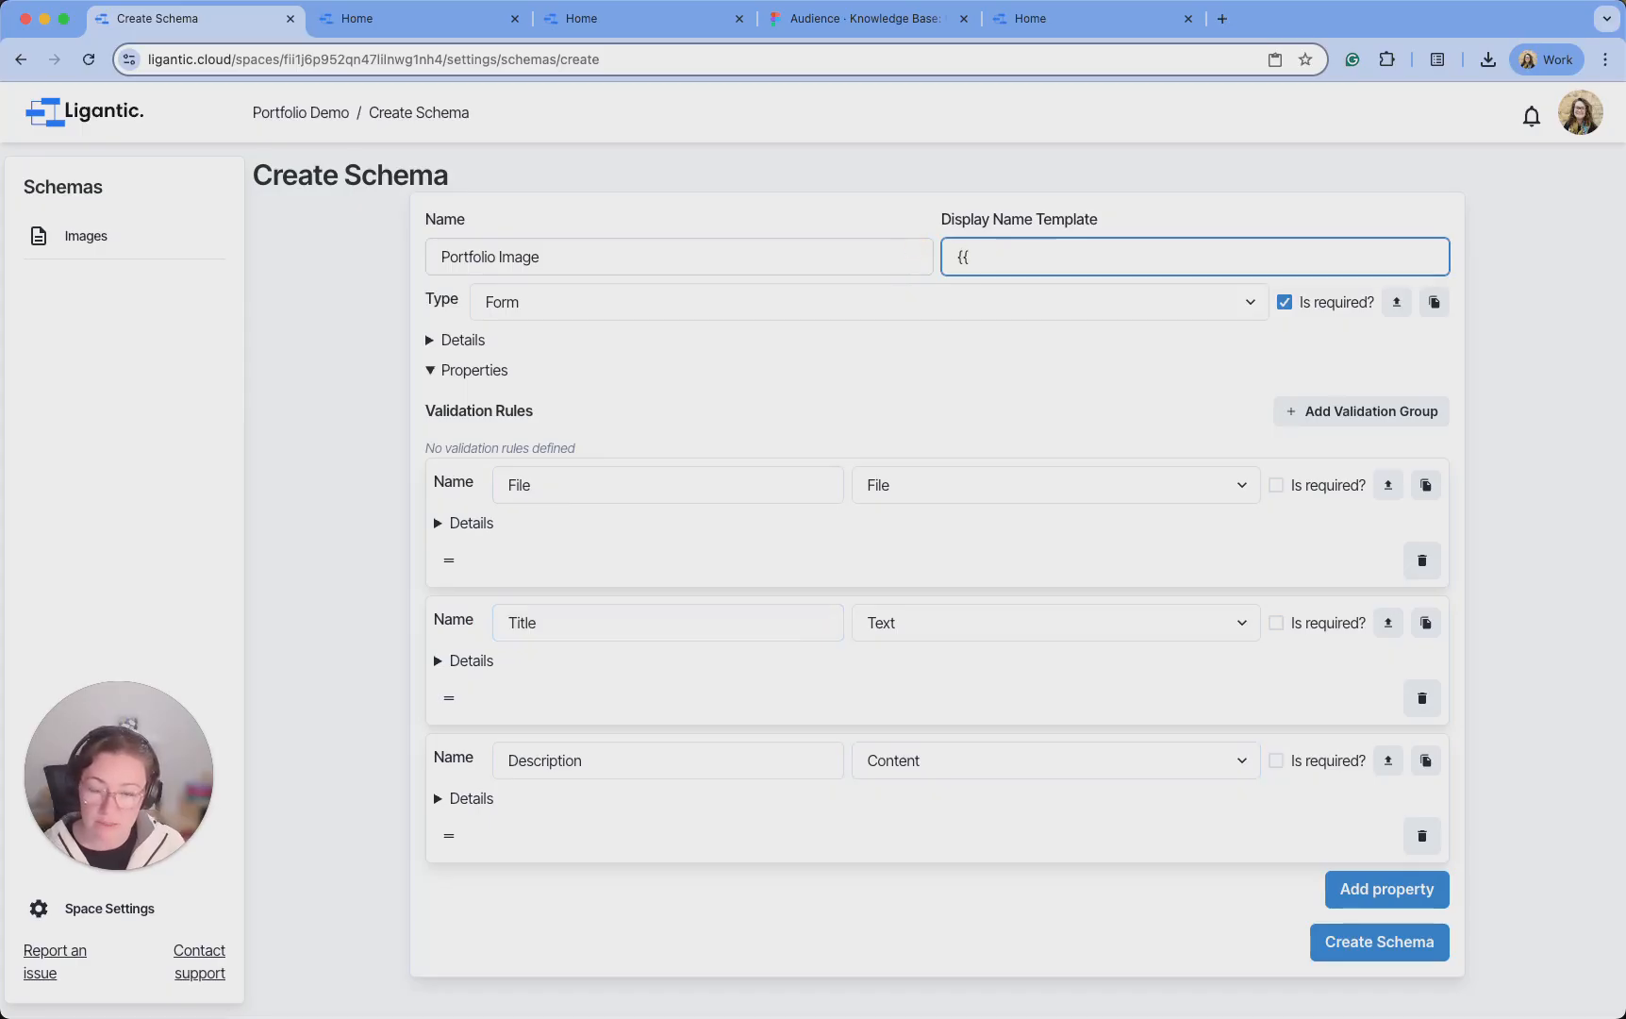
{"action": "key", "text": "super+v"}
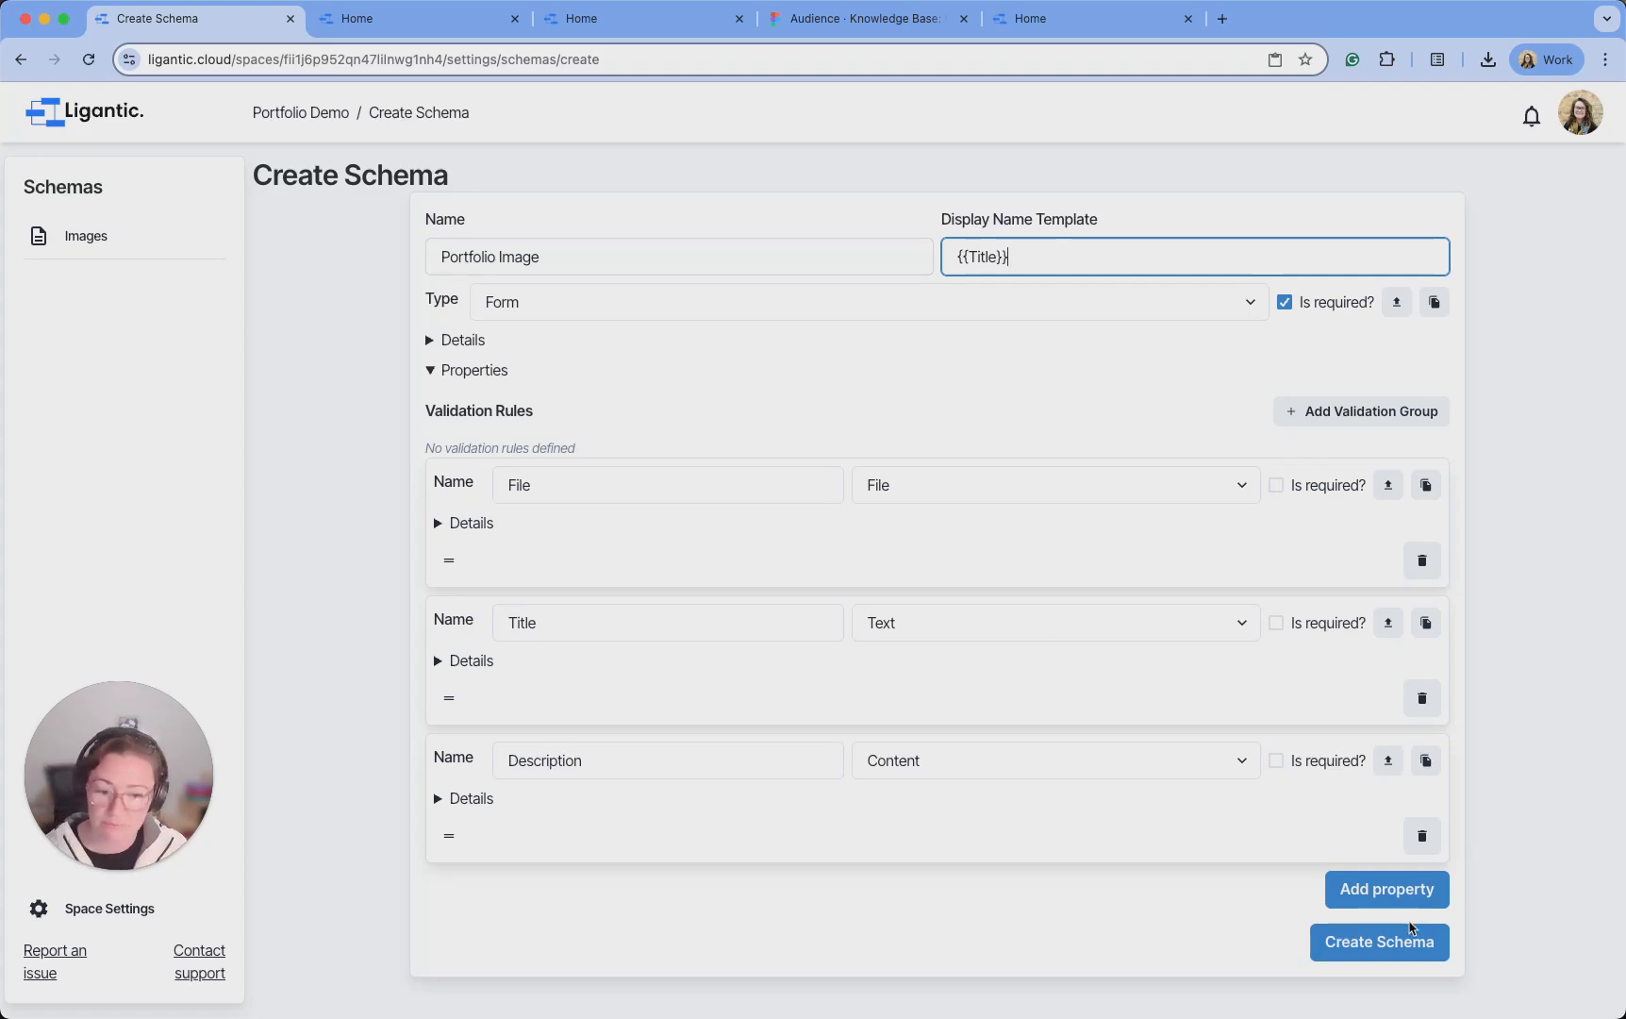
{"action": "left_click", "coordinate": [1382, 942]}
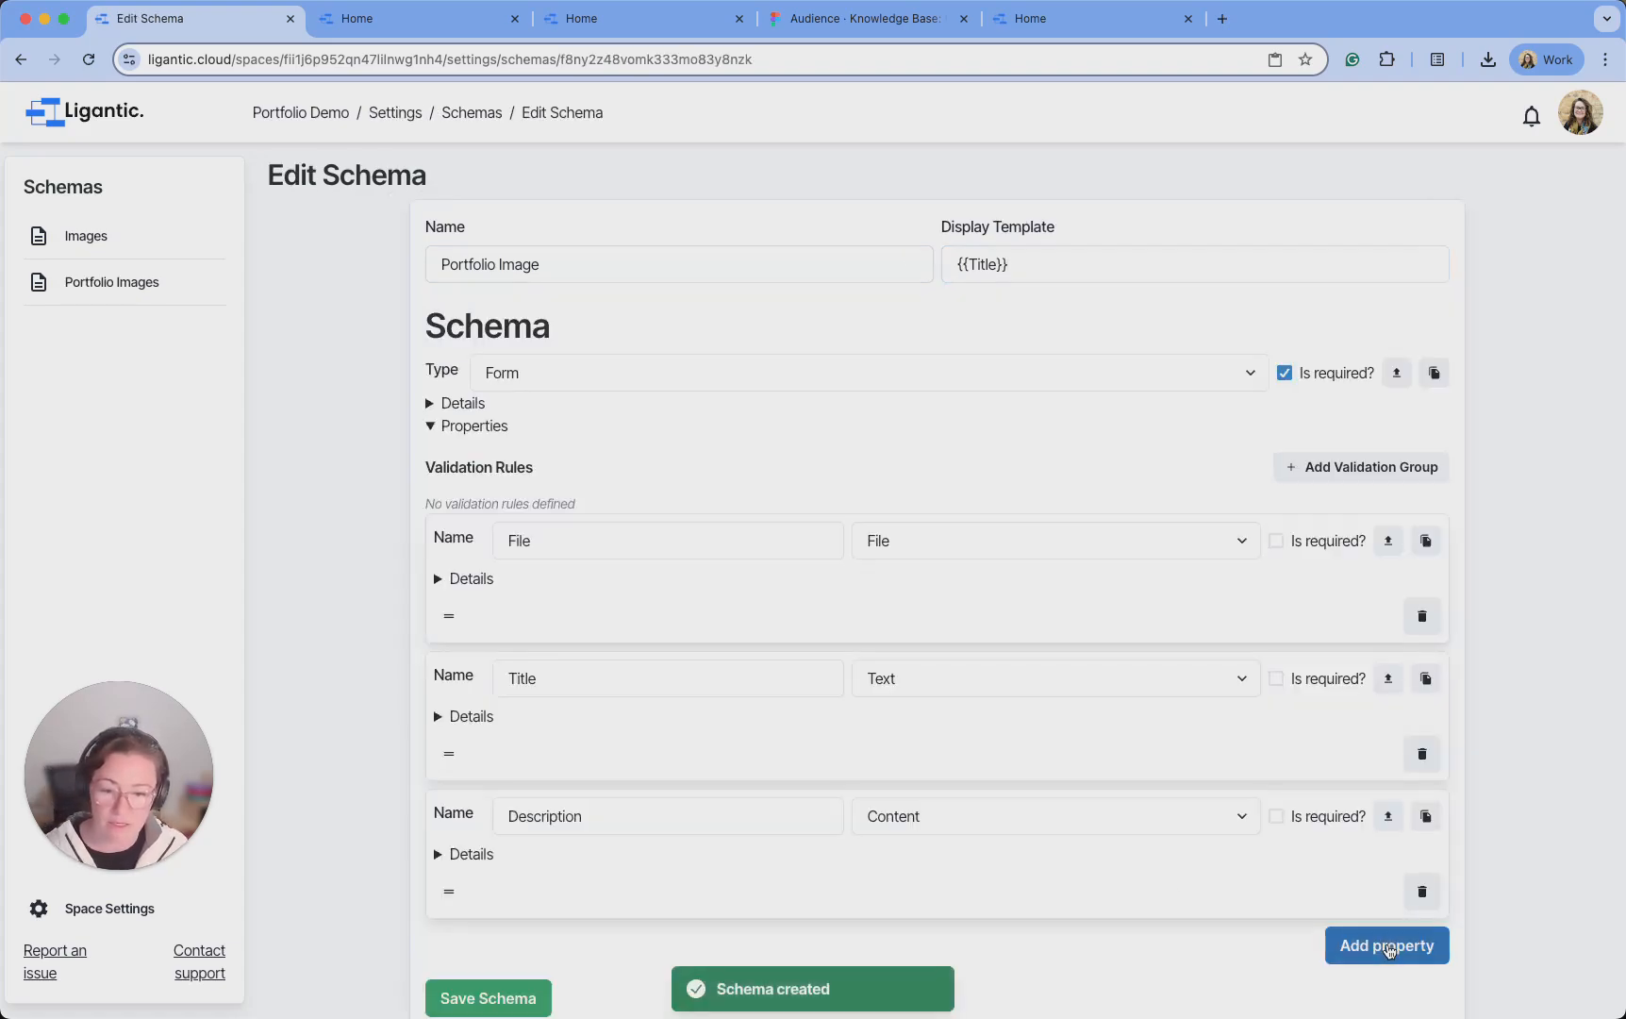
Start a new entry in the Portfolio Images collection and attach Beach-Image.jpg from Downloads as its file
{"action": "left_click", "coordinate": [110, 284]}
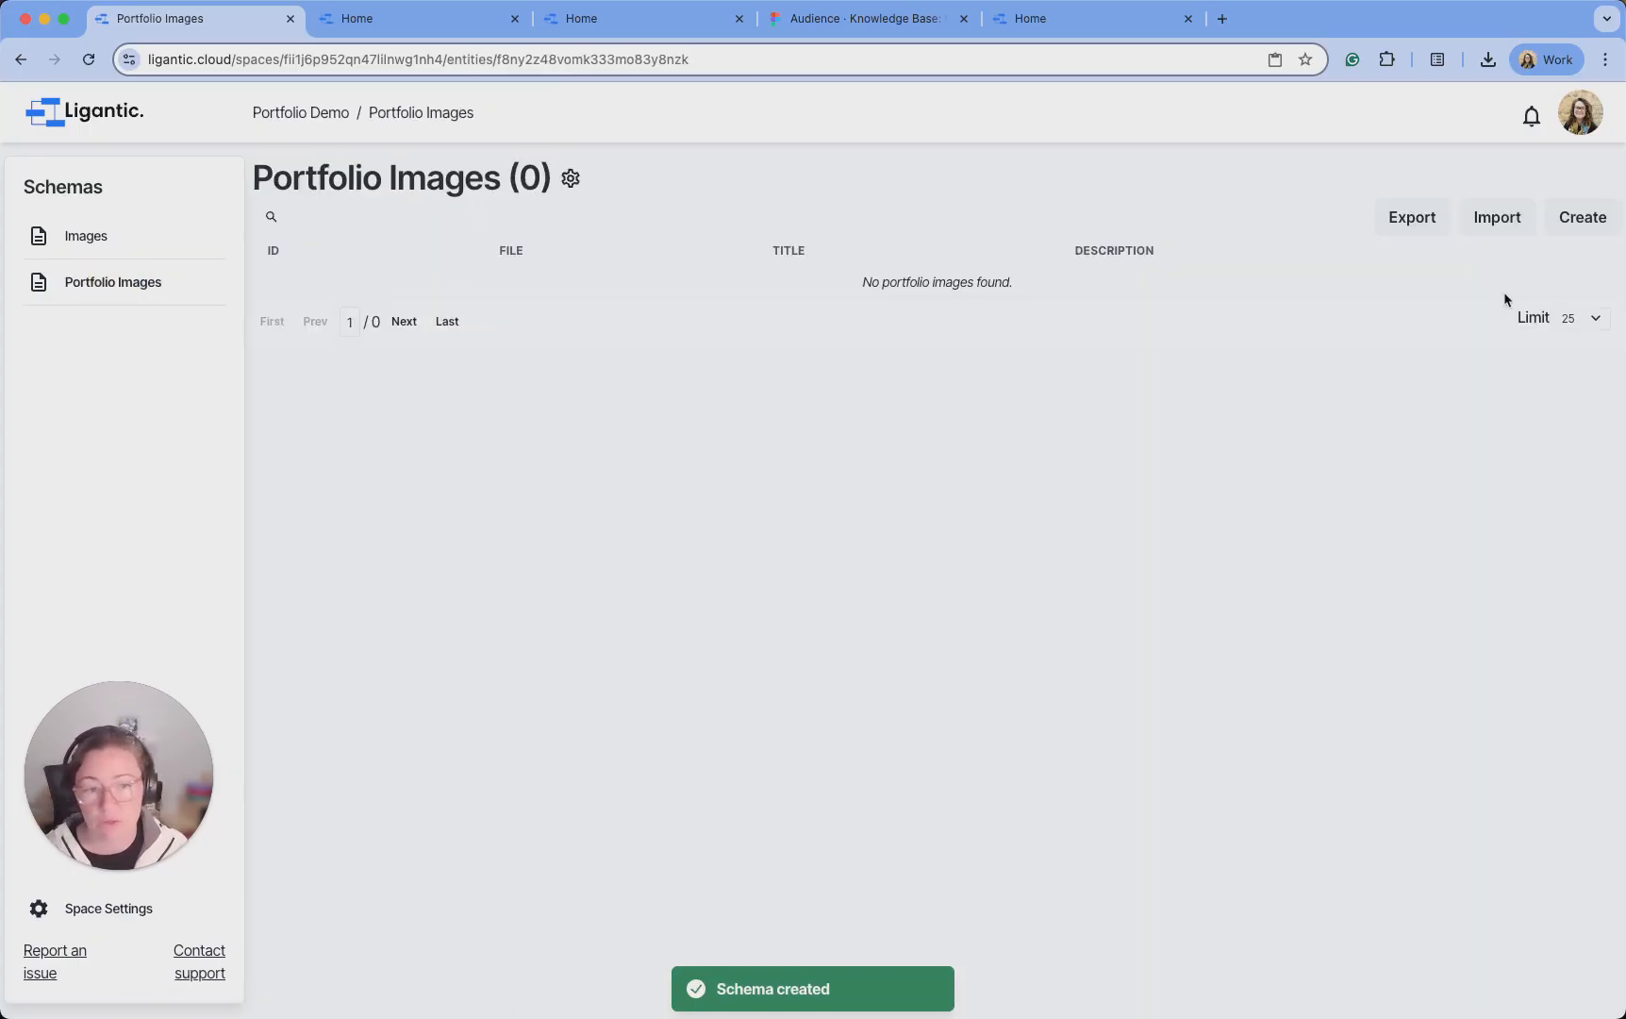
{"action": "left_click", "coordinate": [1593, 218]}
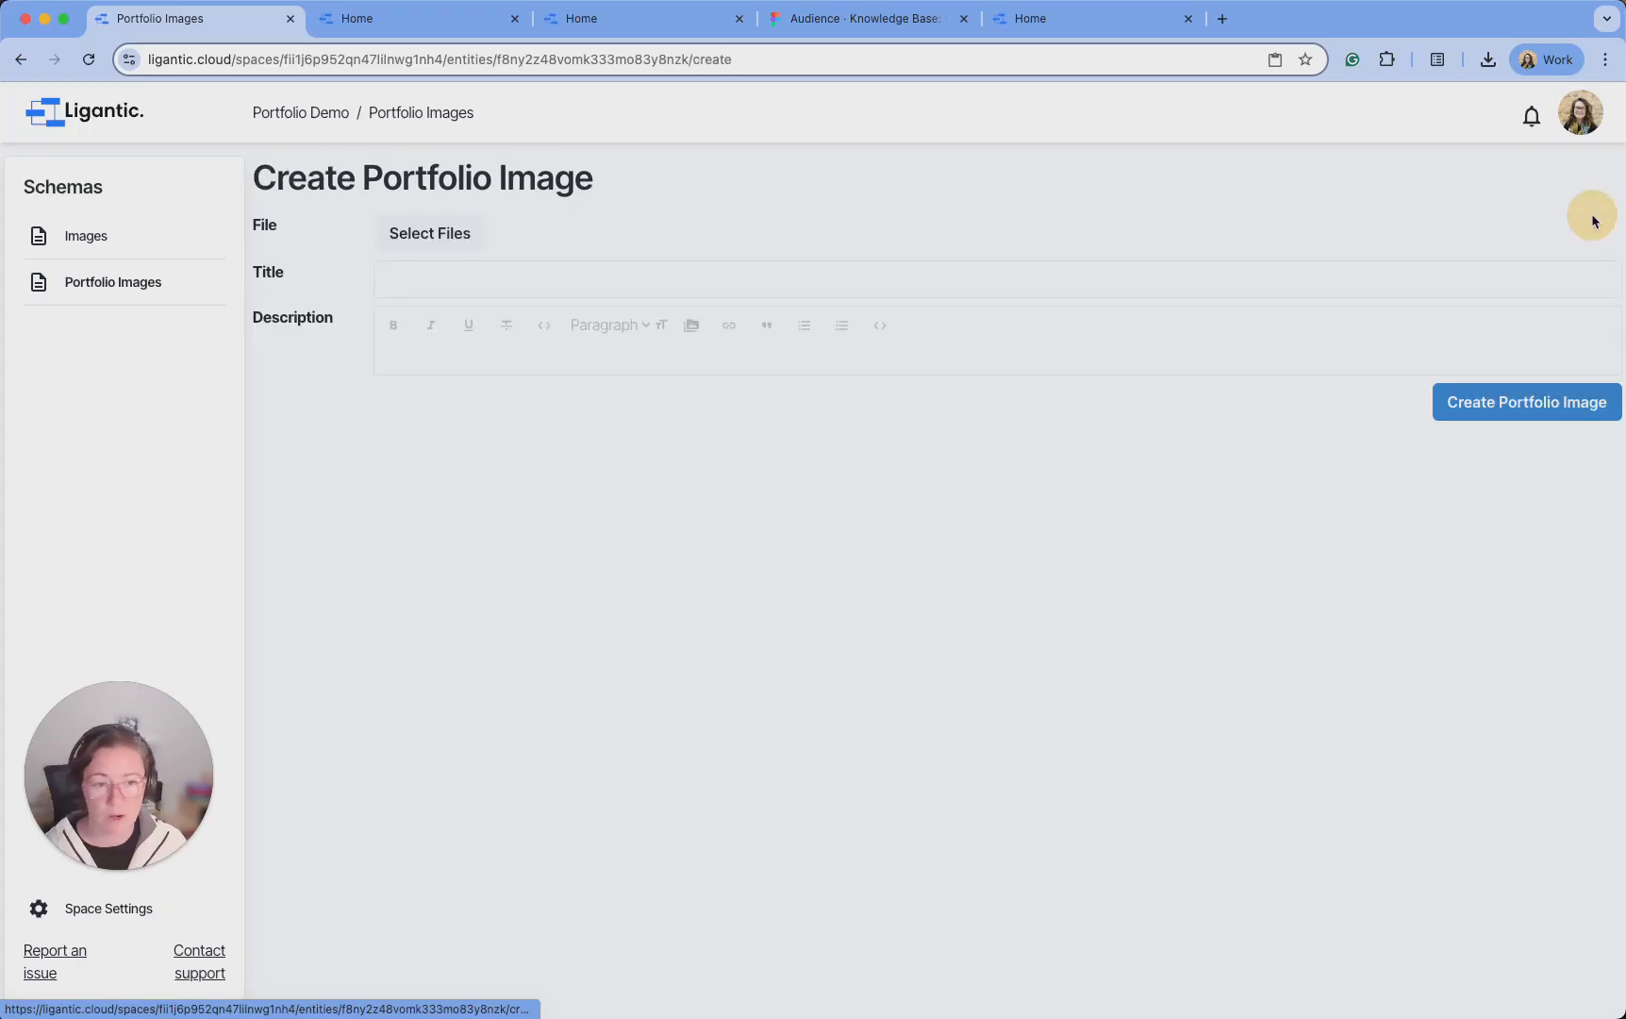
{"action": "left_click", "coordinate": [422, 237]}
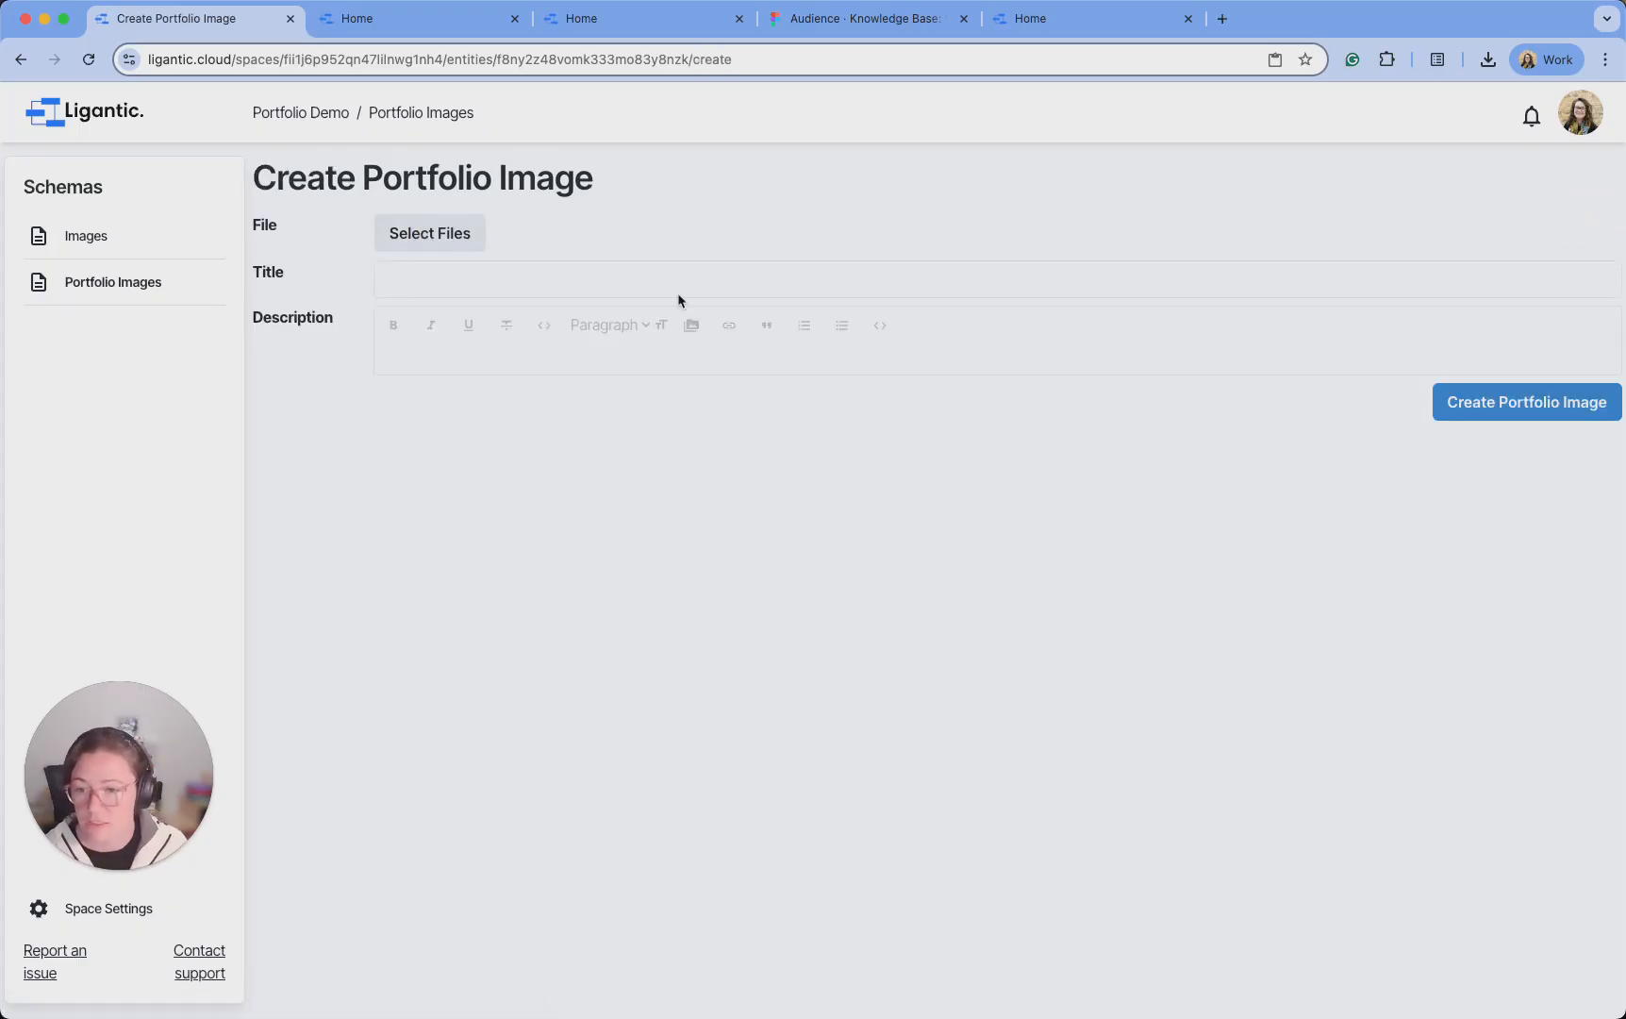
{"action": "left_click", "coordinate": [689, 501]}
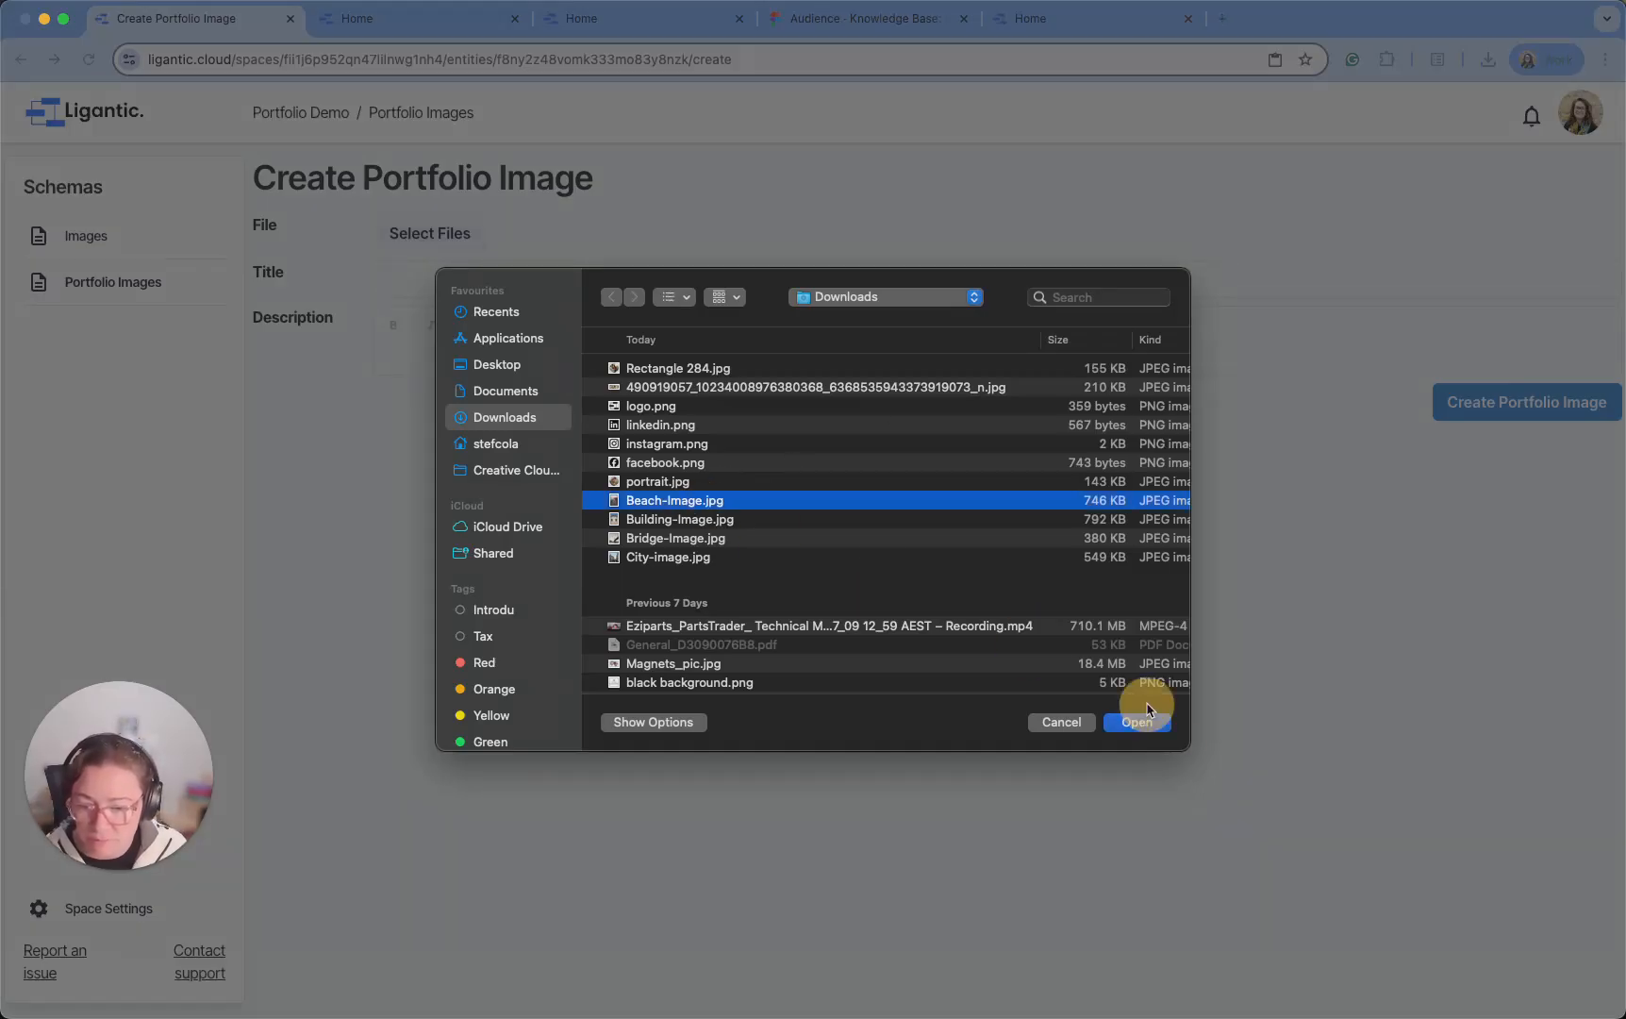
{"action": "left_click", "coordinate": [1153, 723]}
Title the beach photo's entry Beach, create the portfolio image, and save it
{"action": "scroll", "coordinate": [856, 337], "scroll_direction": "down", "scroll_amount": 5}
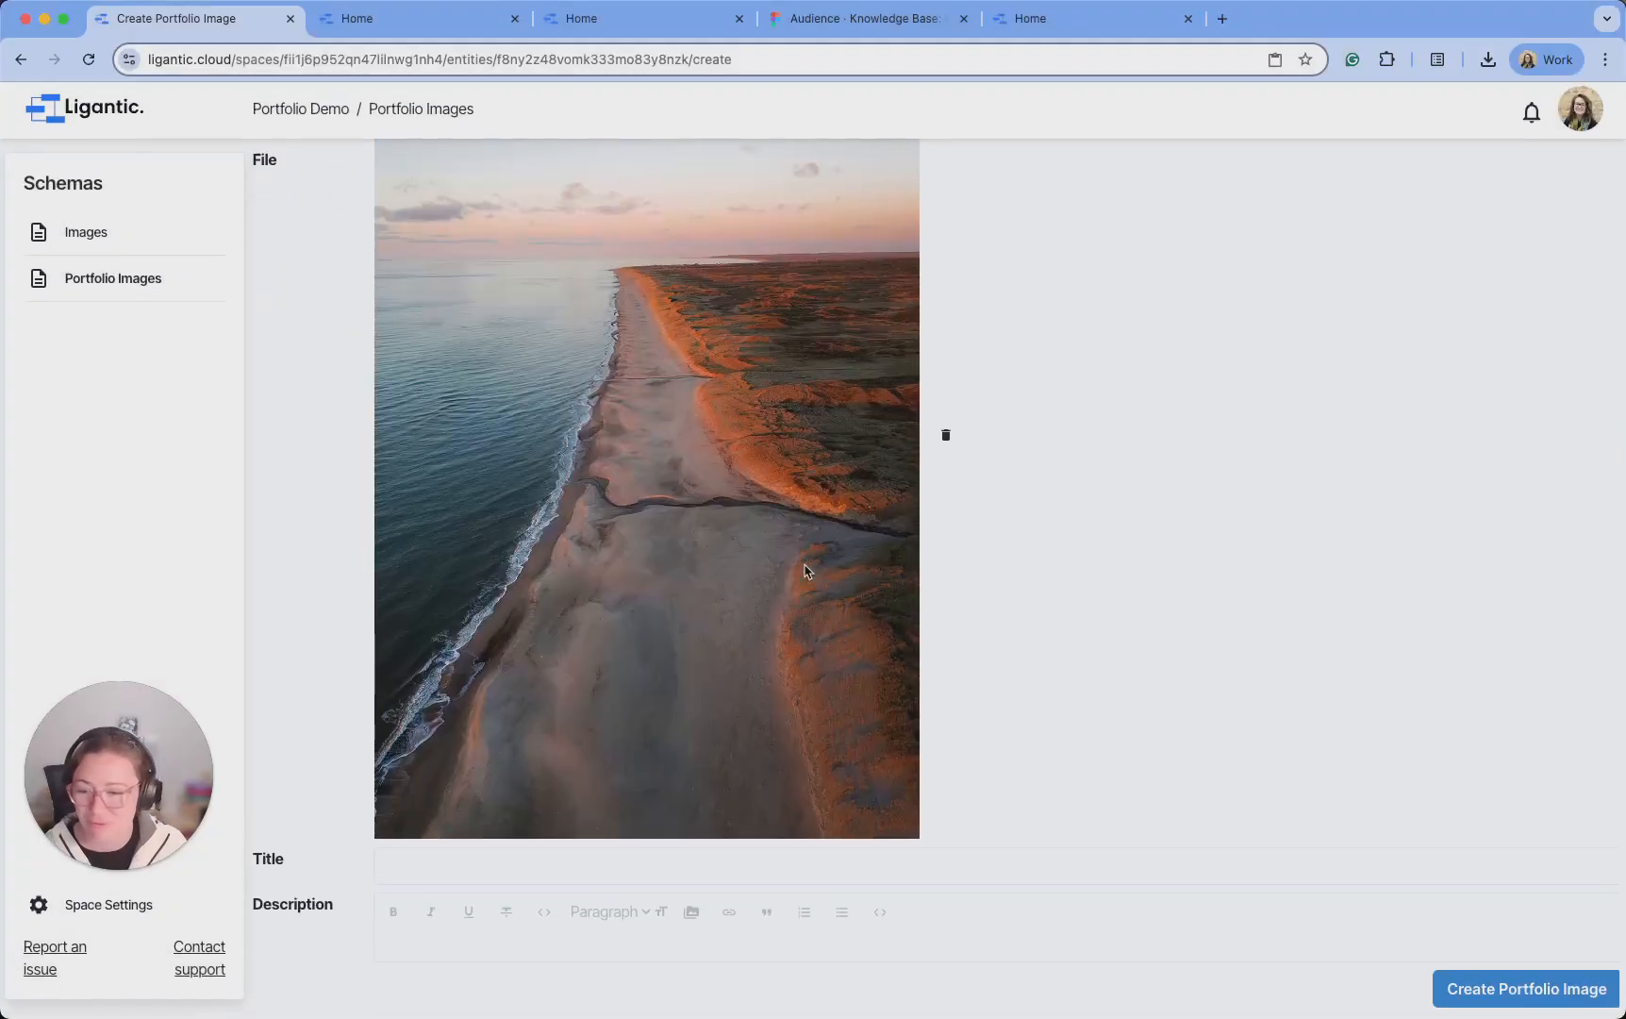
{"action": "left_click", "coordinate": [453, 864]}
{"action": "type", "text": "Bre"}
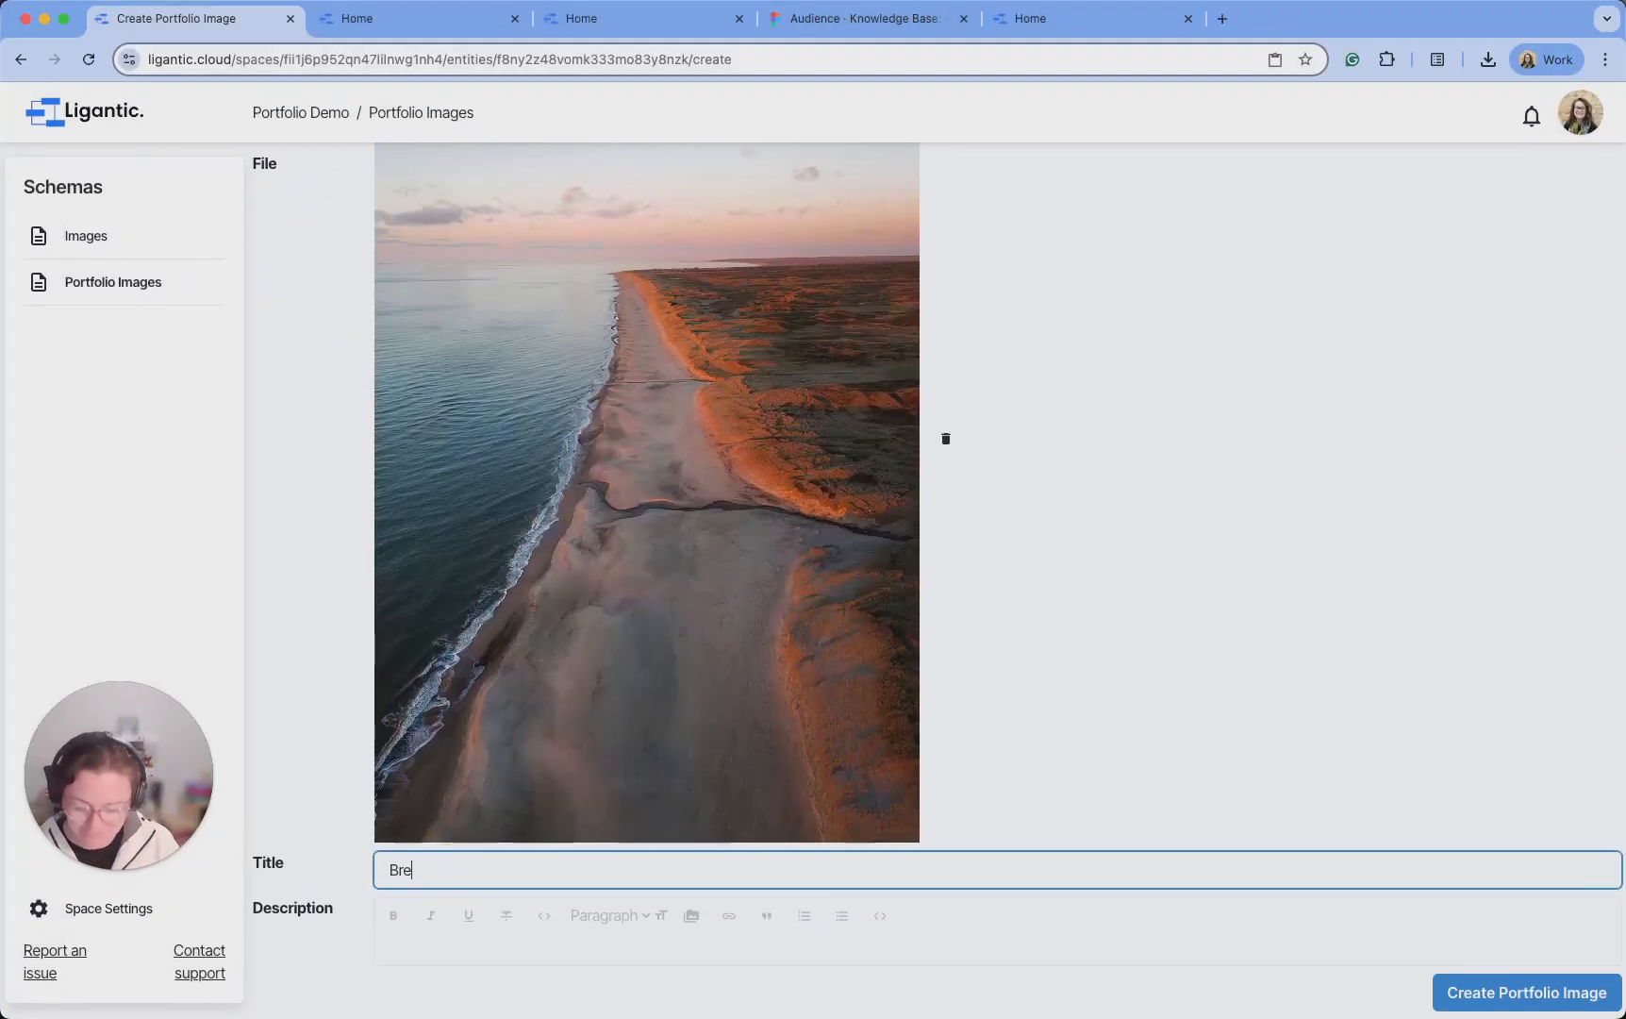
{"action": "left_click", "coordinate": [1521, 991]}
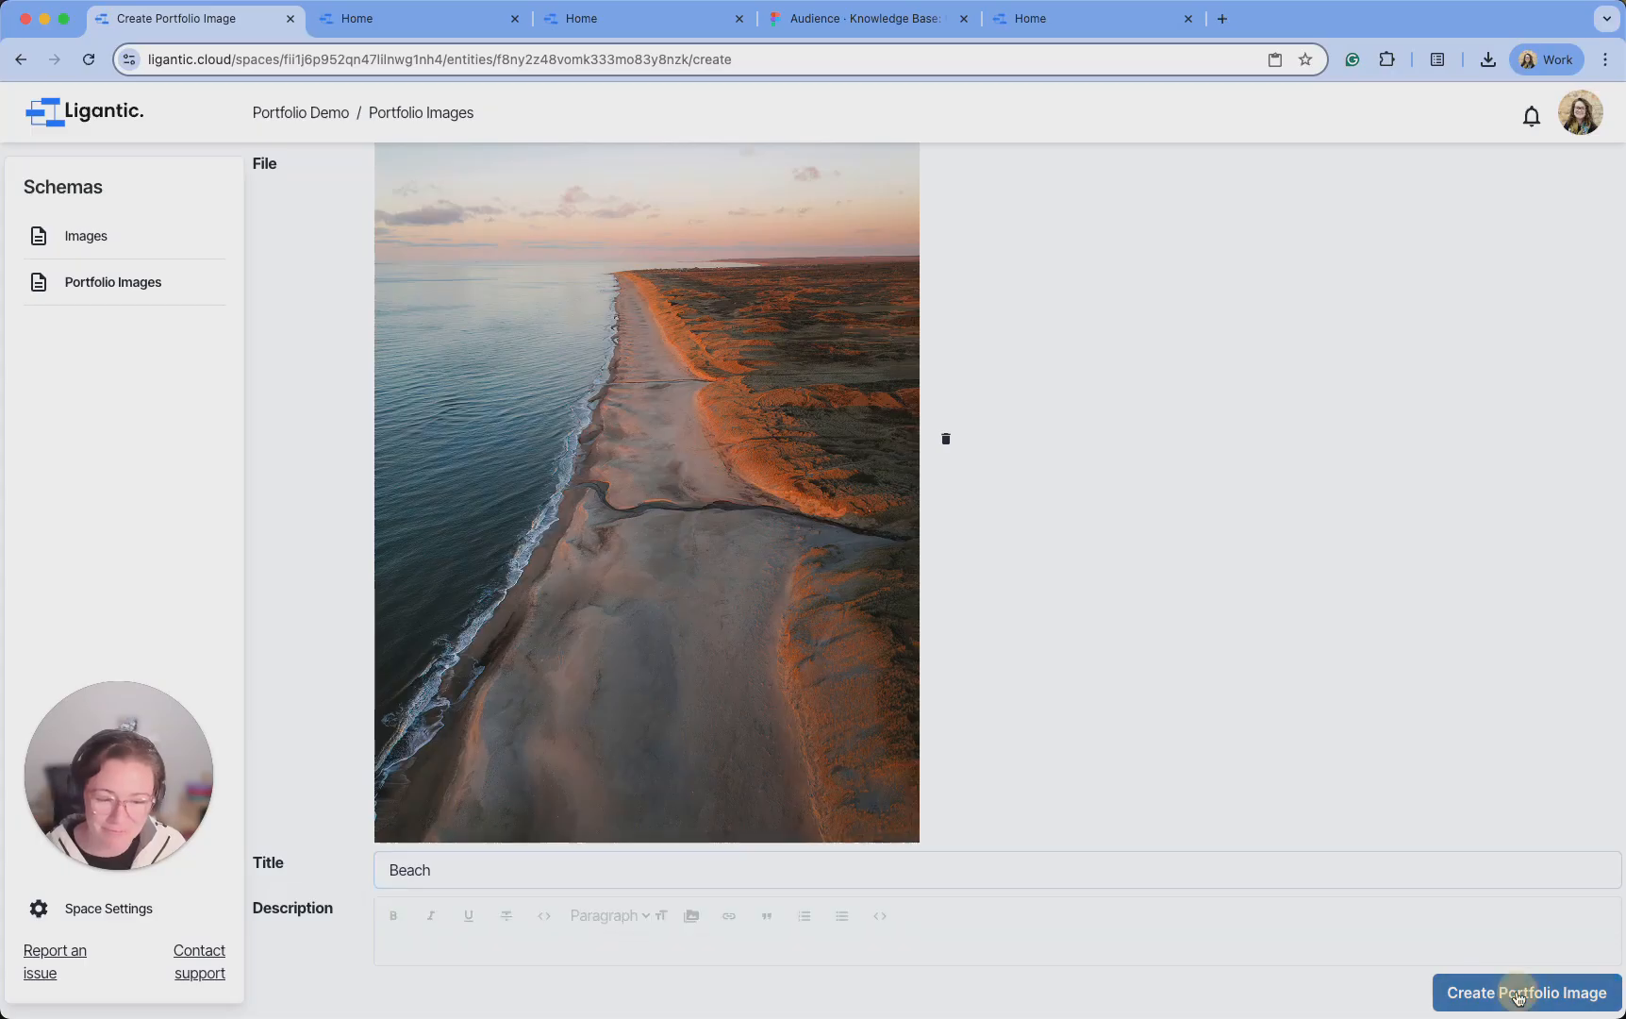
{"action": "scroll", "coordinate": [1519, 920], "scroll_direction": "down", "scroll_amount": 3}
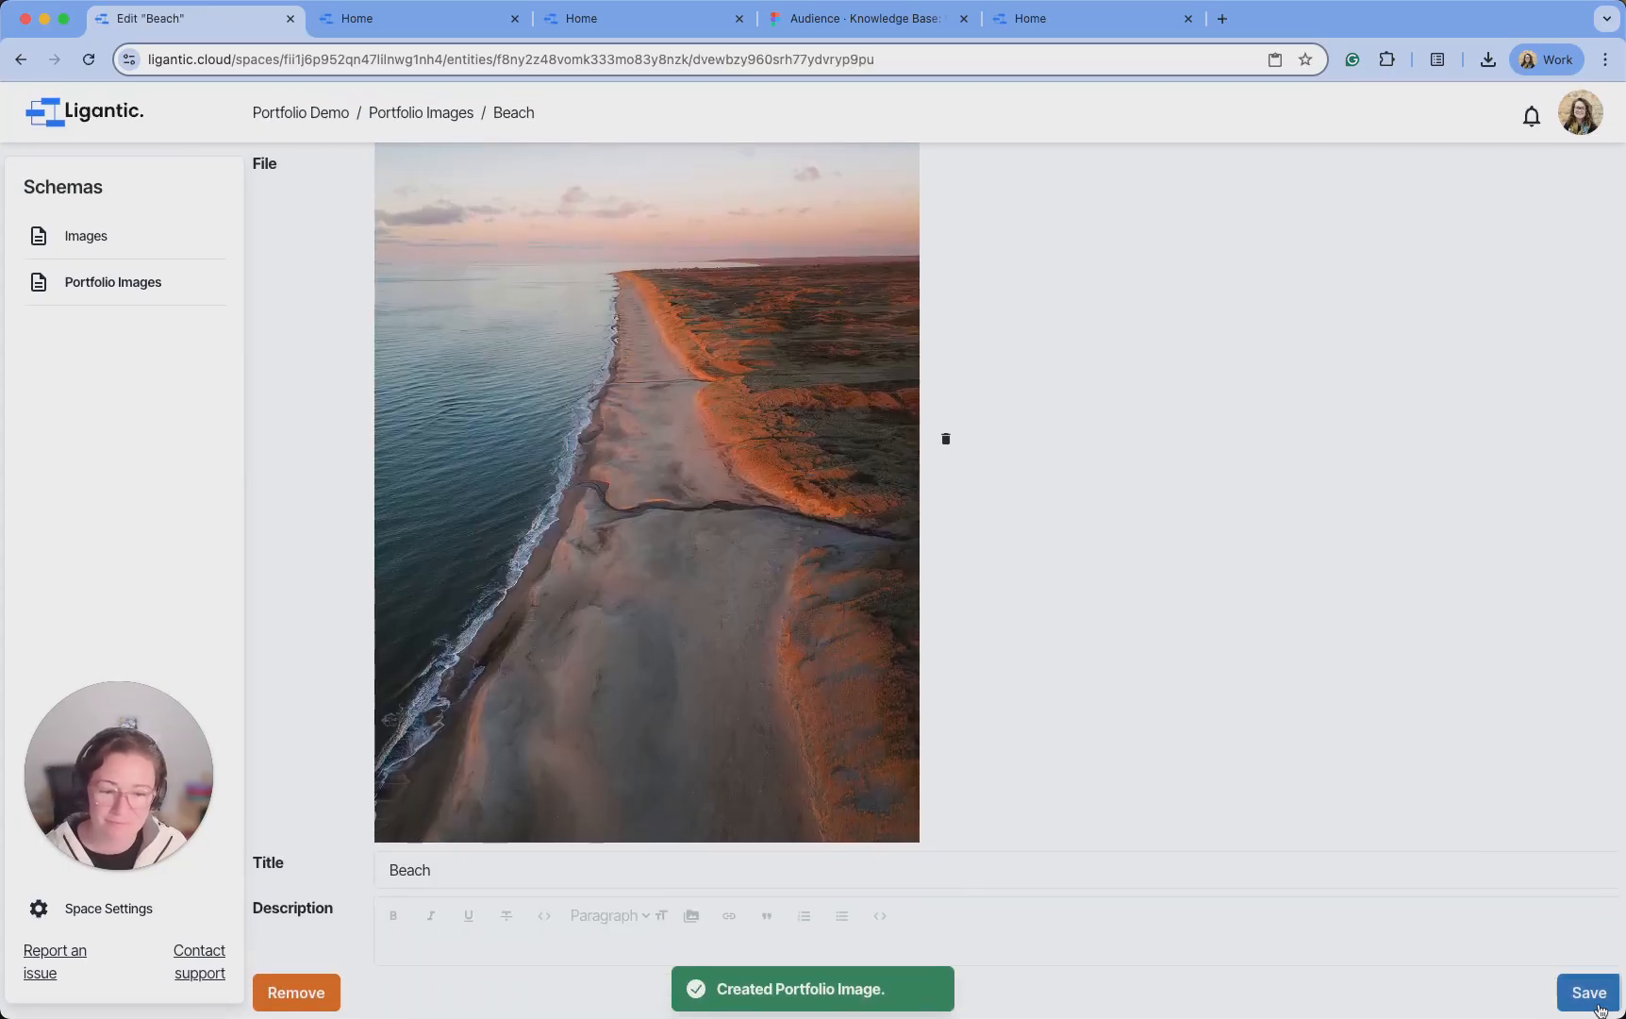
{"action": "left_click", "coordinate": [1587, 991]}
Start another portfolio image entry and attach Building-Image.jpg from Downloads as its file
{"action": "left_click", "coordinate": [1582, 219]}
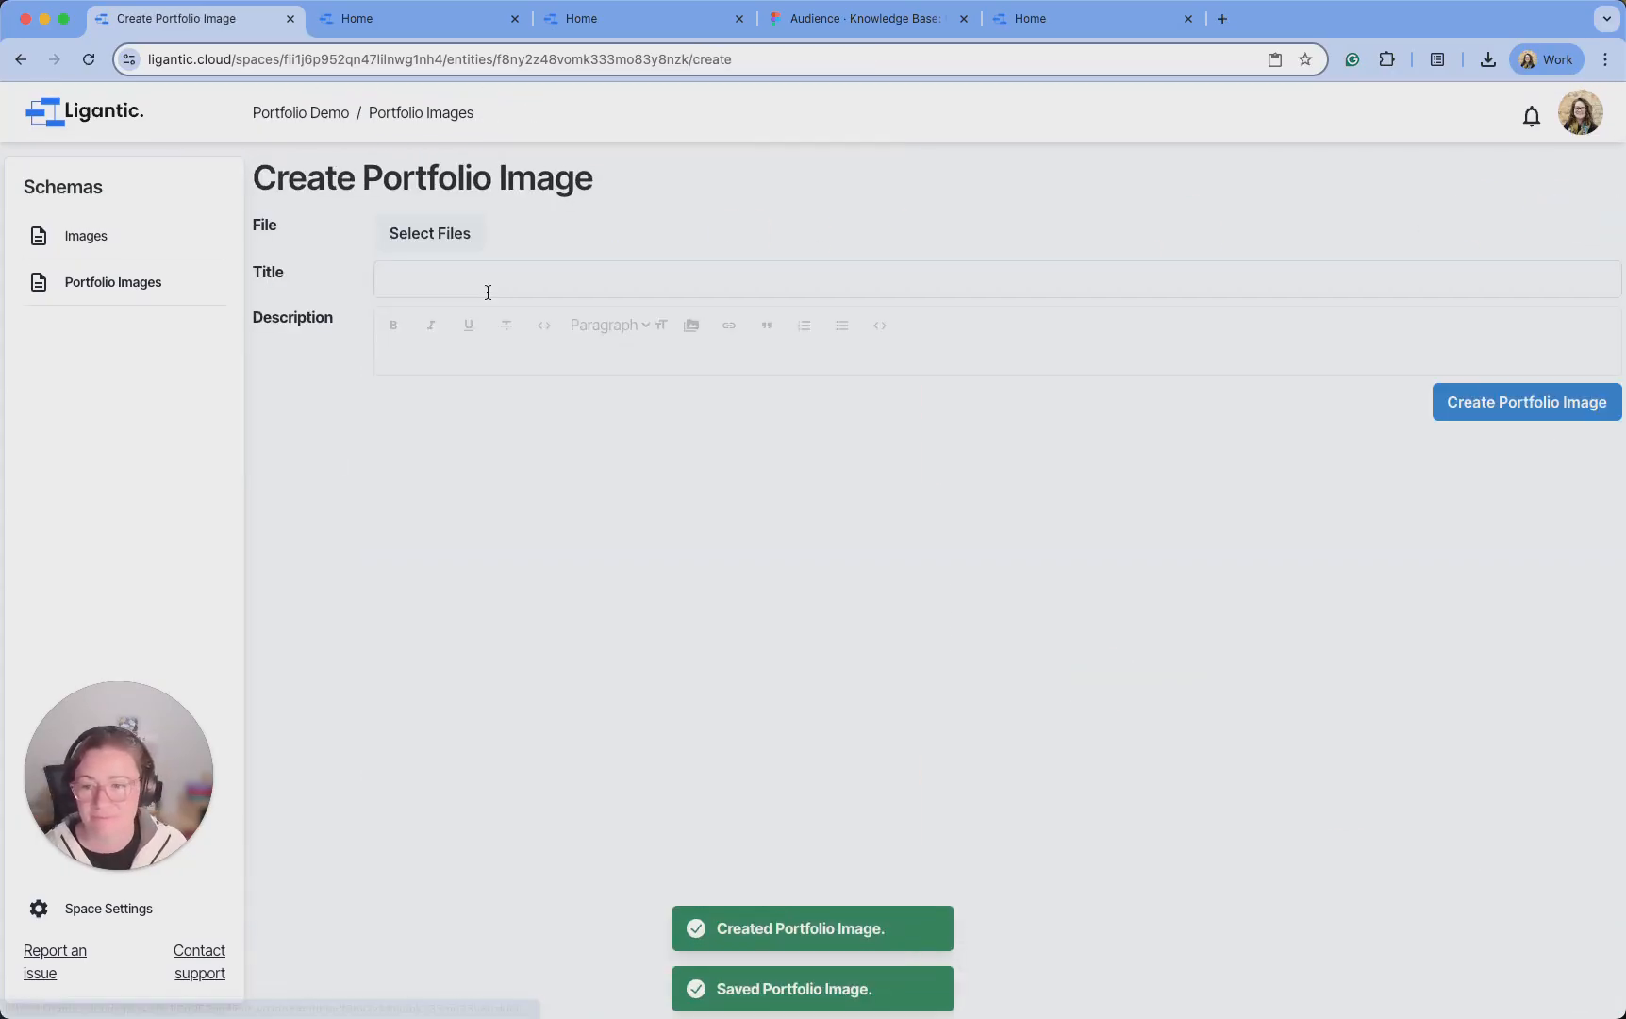
{"action": "left_click", "coordinate": [486, 412]}
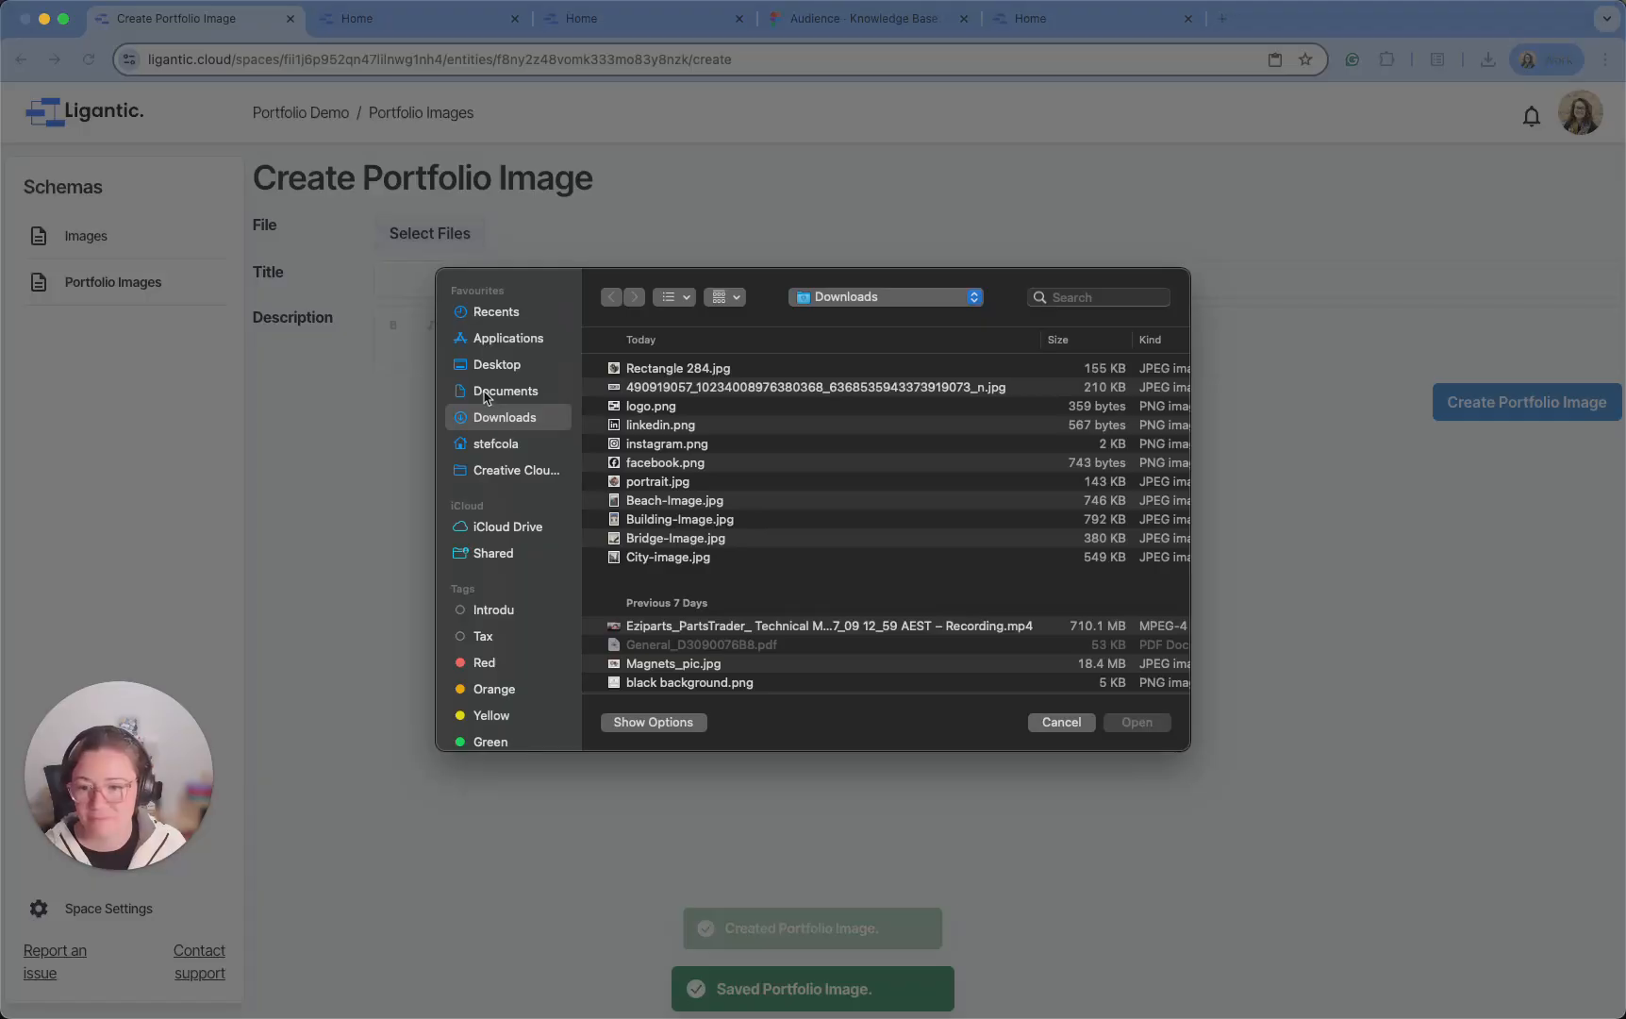
{"action": "left_click", "coordinate": [702, 520]}
{"action": "left_click", "coordinate": [1137, 722]}
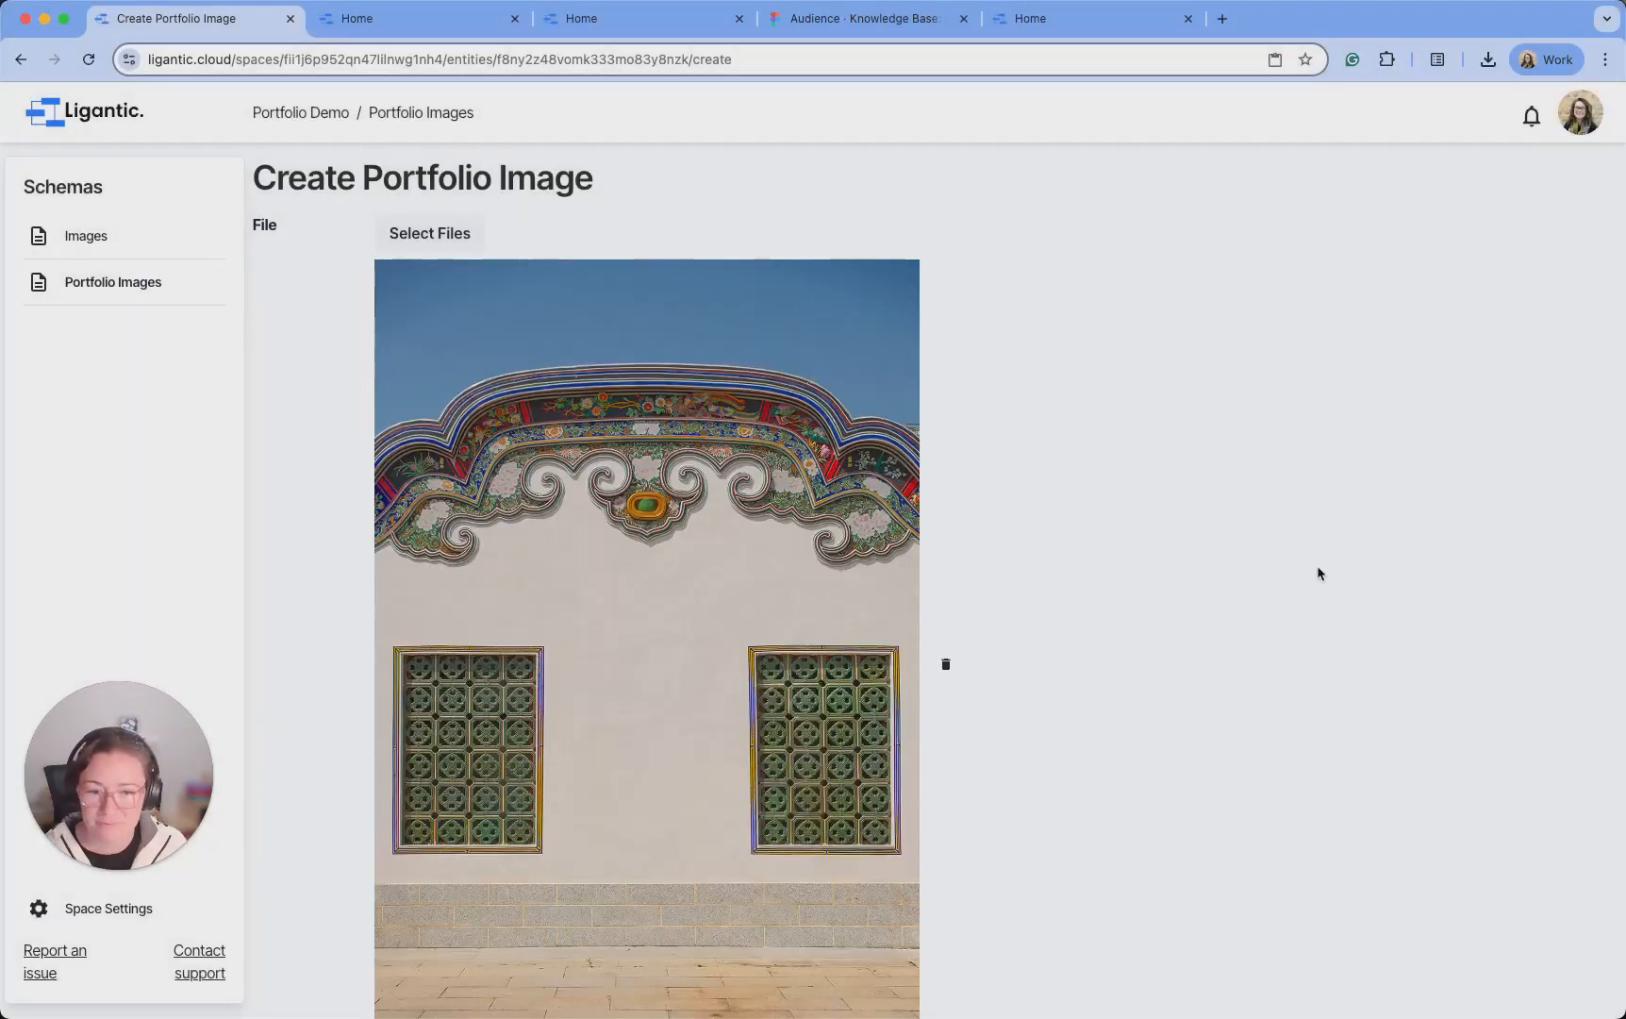
Title the building photo's entry Building, create the portfolio image, and save it
{"action": "scroll", "coordinate": [566, 728], "scroll_direction": "down", "scroll_amount": 2}
{"action": "left_click", "coordinate": [465, 864]}
{"action": "type", "text": "Building"}
{"action": "left_click", "coordinate": [1472, 993]}
{"action": "scroll", "coordinate": [1516, 733], "scroll_direction": "down", "scroll_amount": 5}
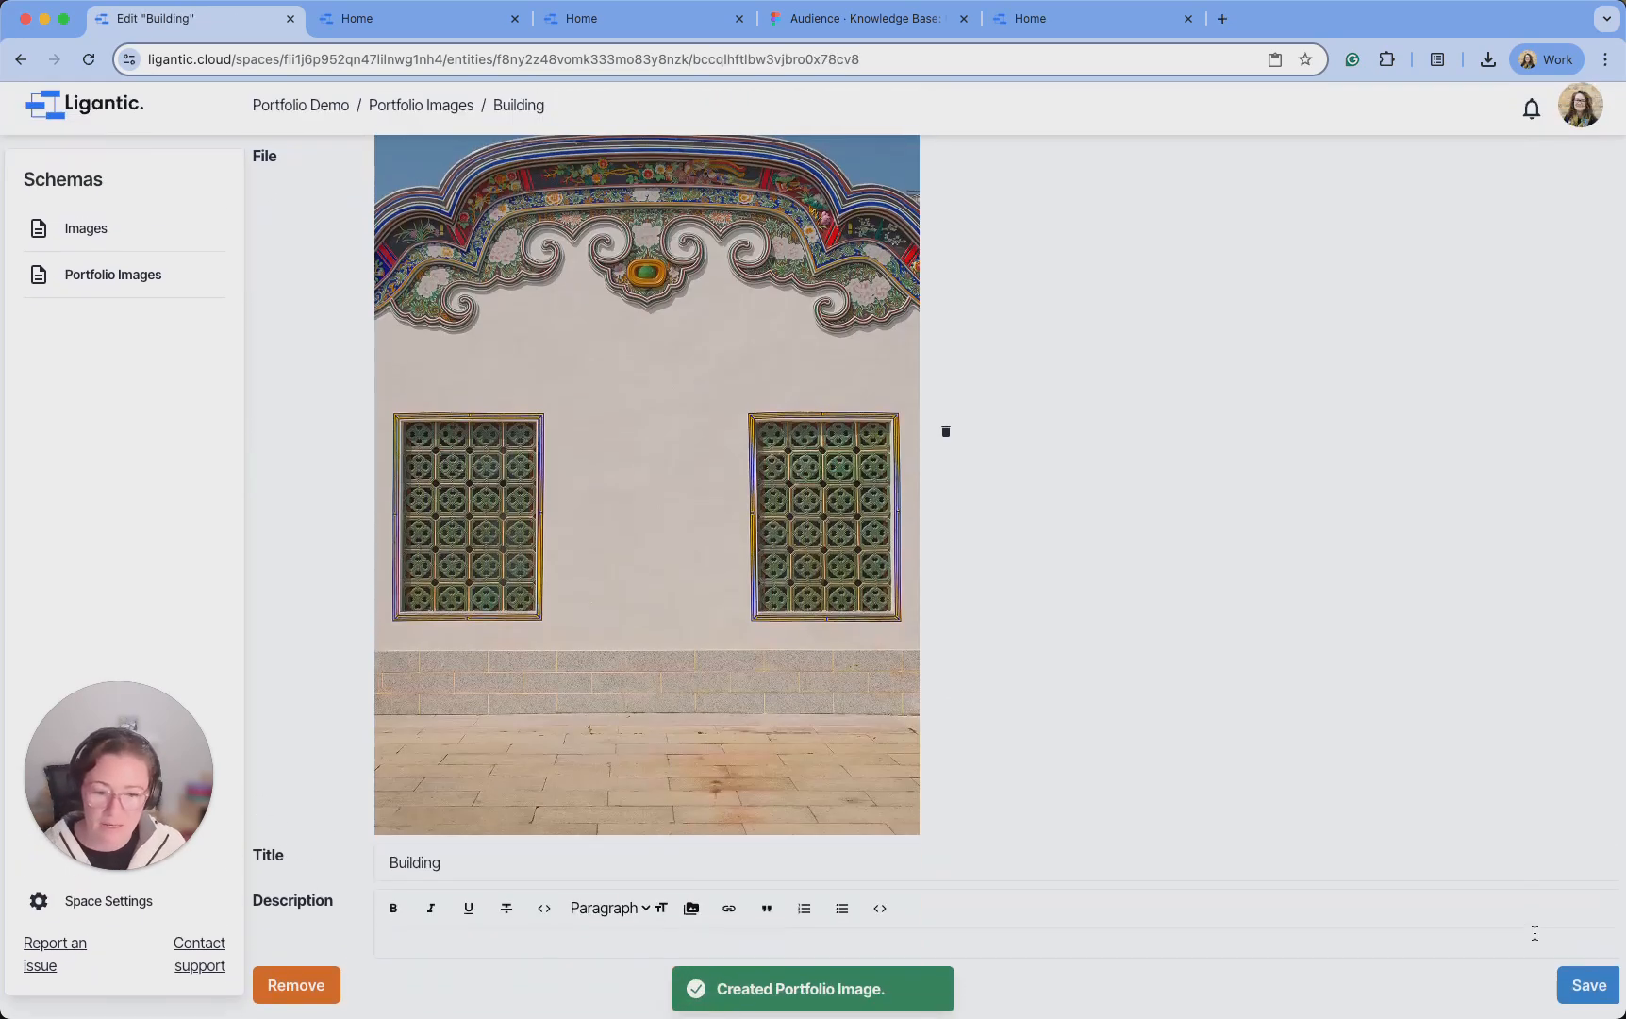
{"action": "left_click", "coordinate": [1595, 998]}
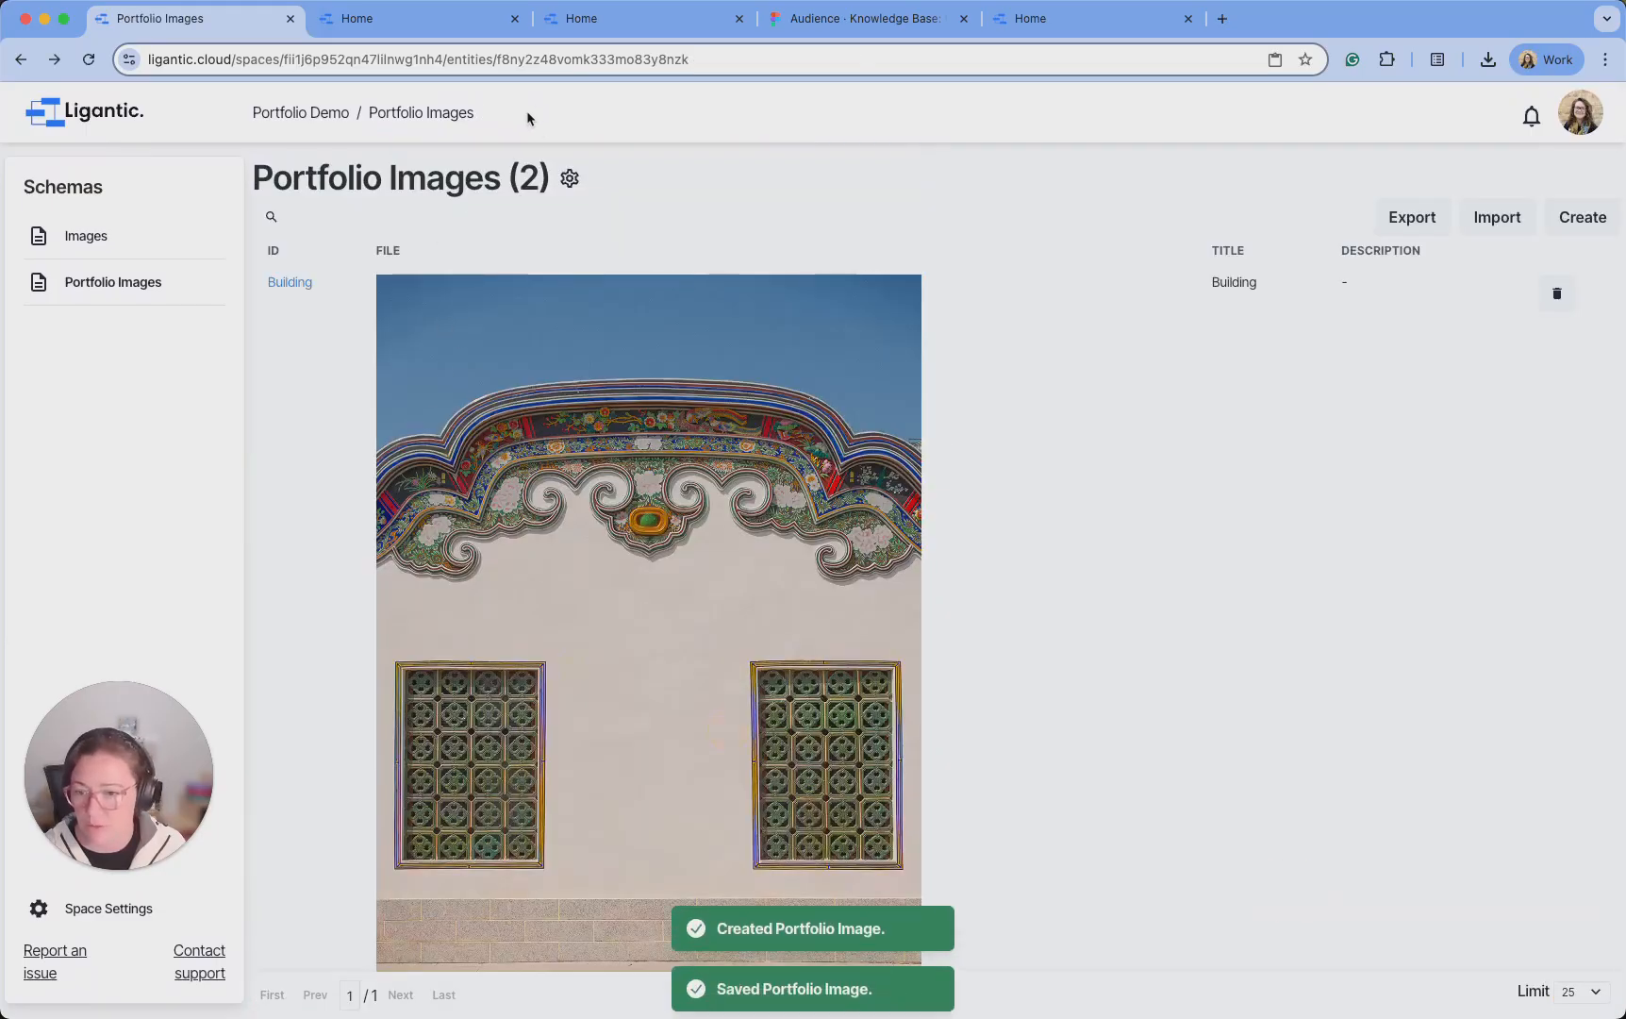
Move the Title property above the File property in the Portfolio Image schema and save the schema
{"action": "left_click", "coordinate": [569, 180]}
{"action": "scroll", "coordinate": [534, 599], "scroll_direction": "down", "scroll_amount": 3}
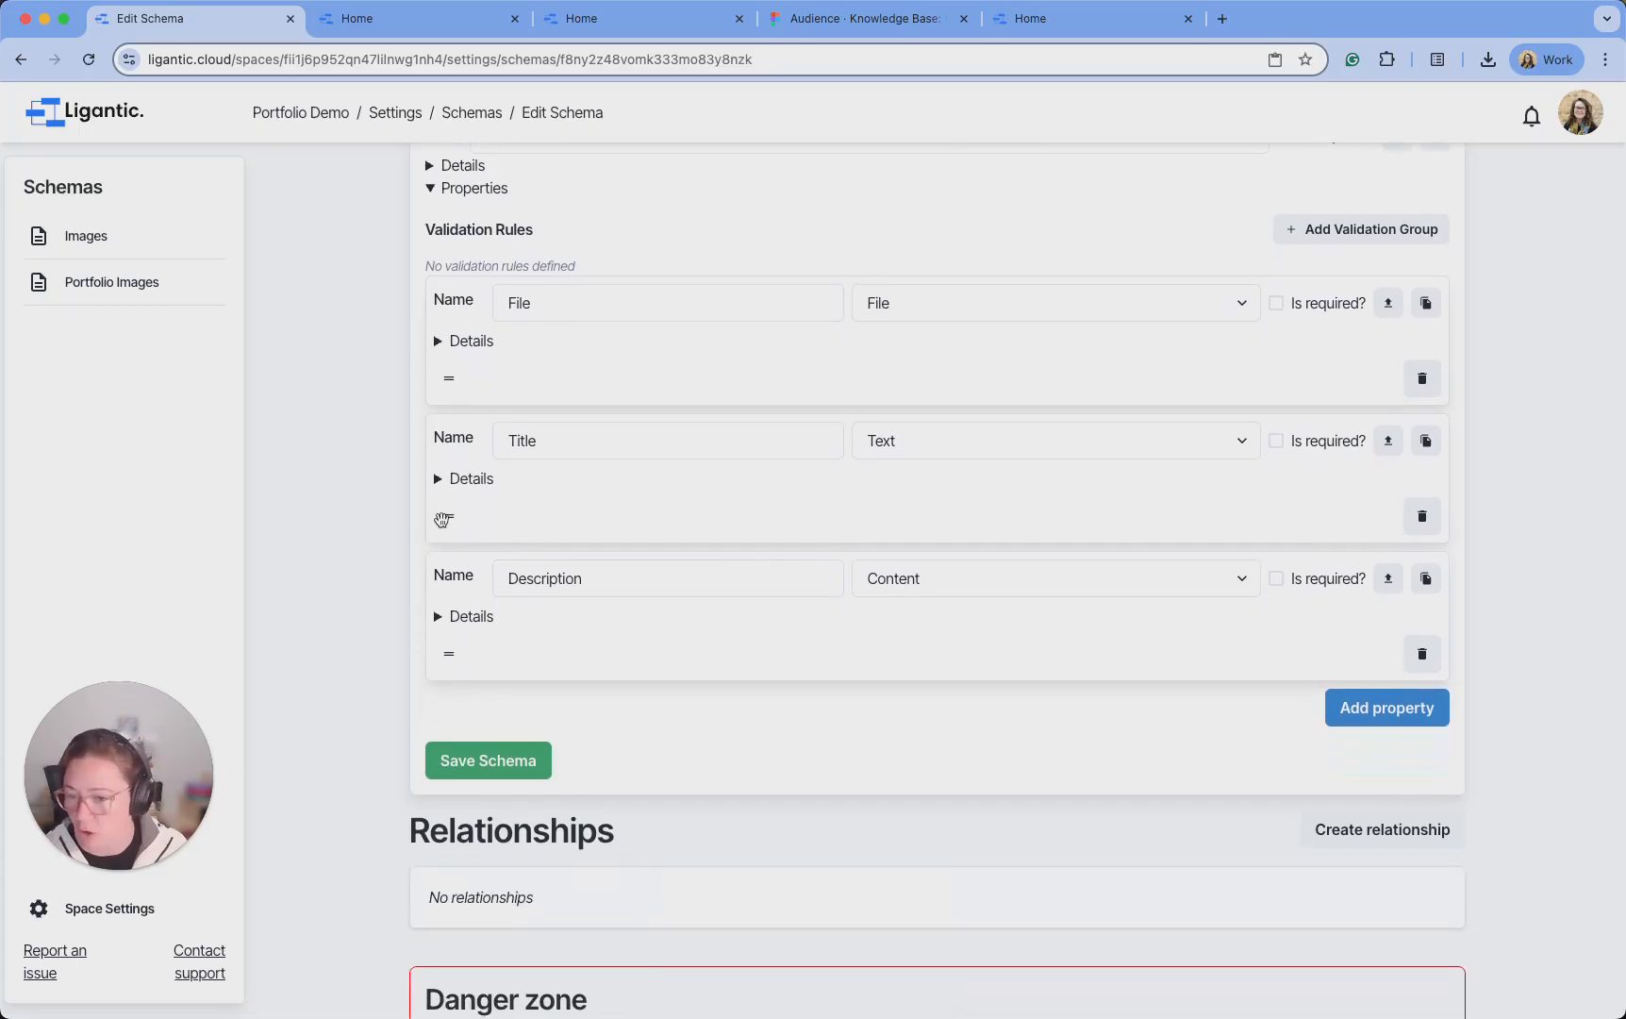
{"action": "left_click_drag", "start_coordinate": [457, 514], "coordinate": [451, 381]}
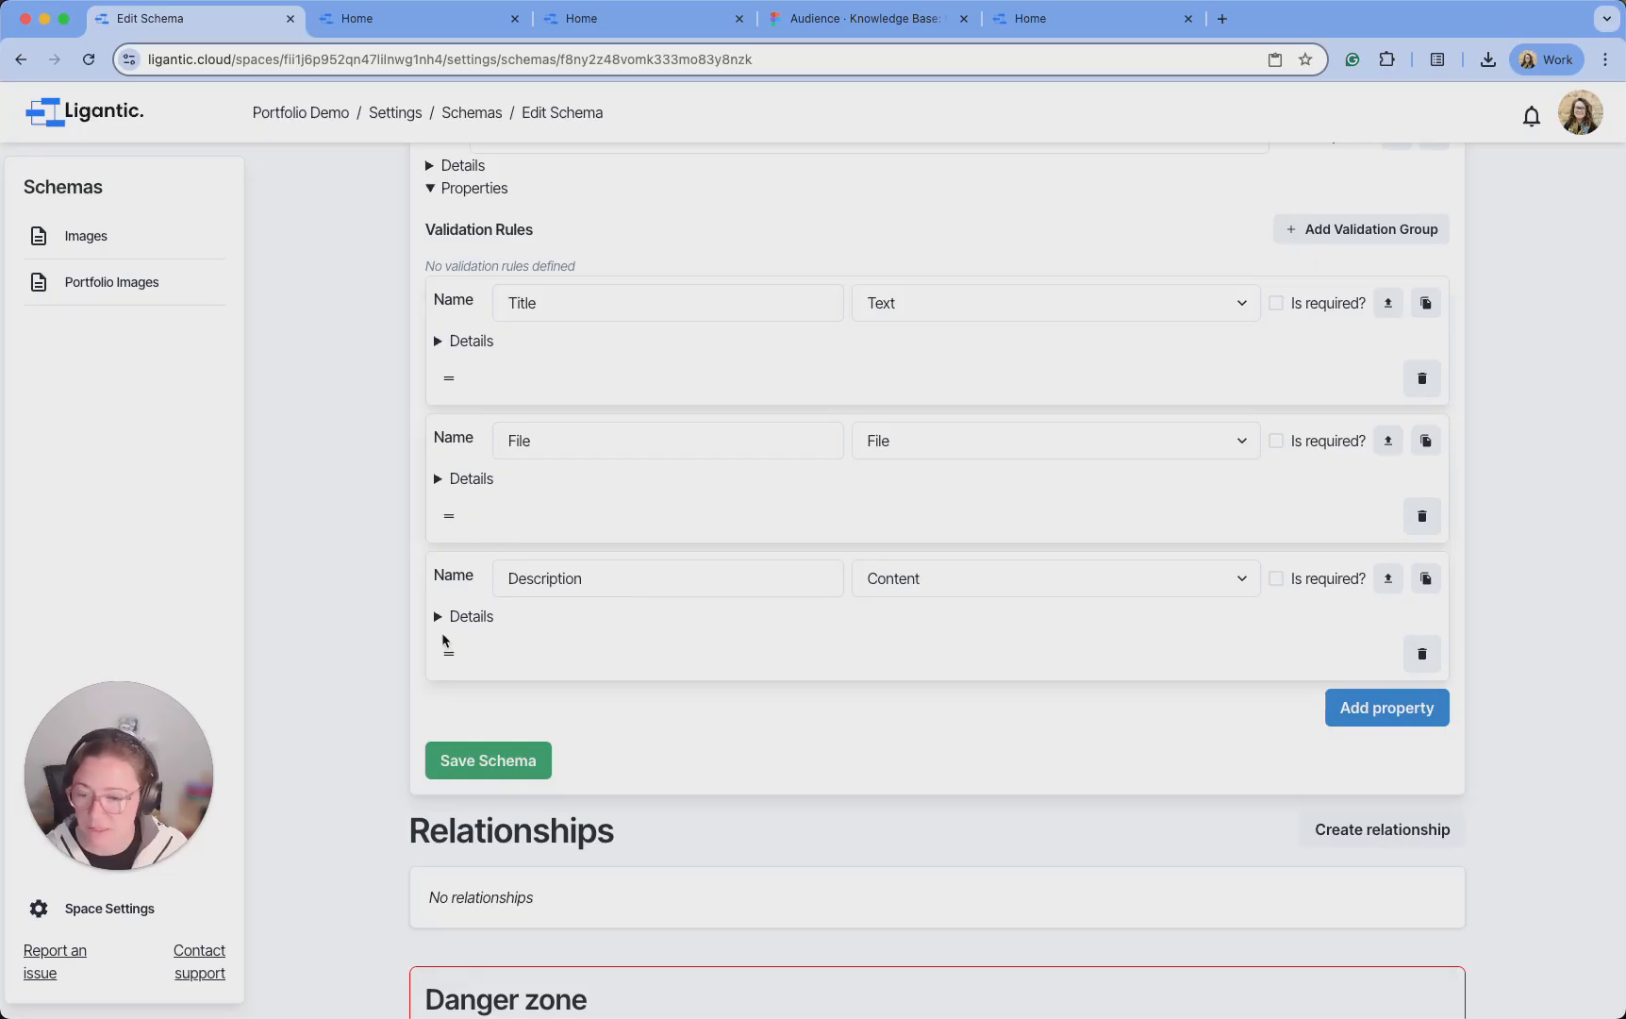
{"action": "left_click", "coordinate": [463, 764]}
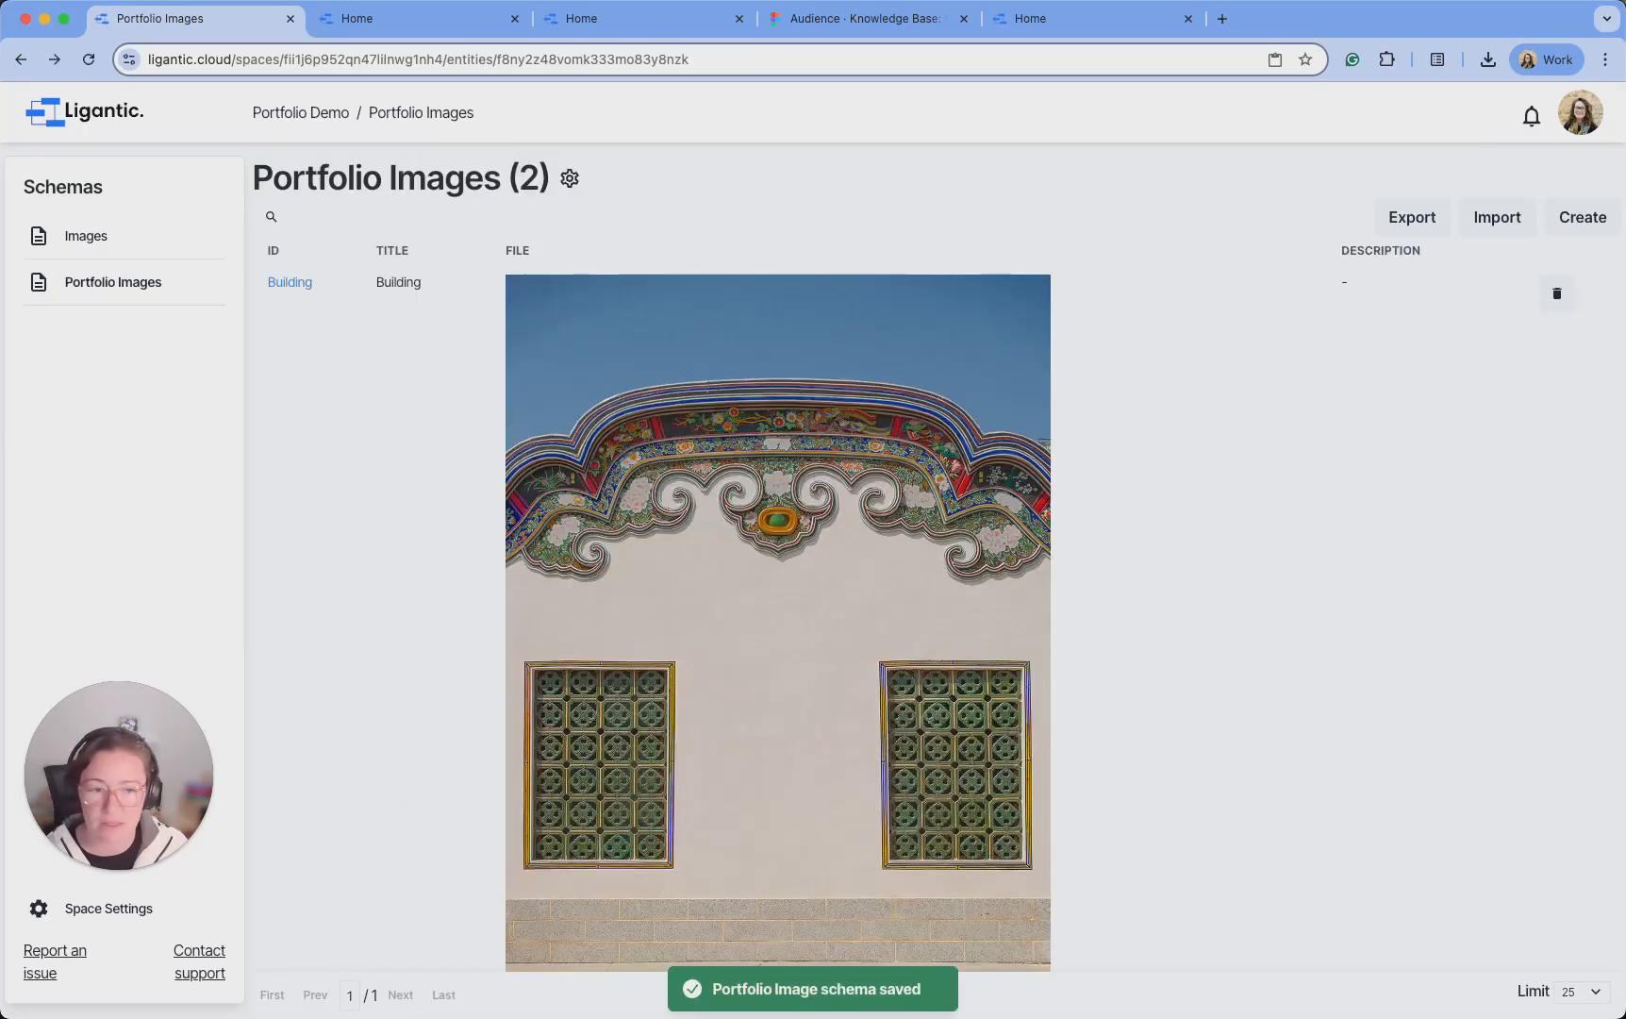
Create and save a portfolio image entry titled Bridge with Bridge-Image.jpg as its file
{"action": "left_click", "coordinate": [1581, 221]}
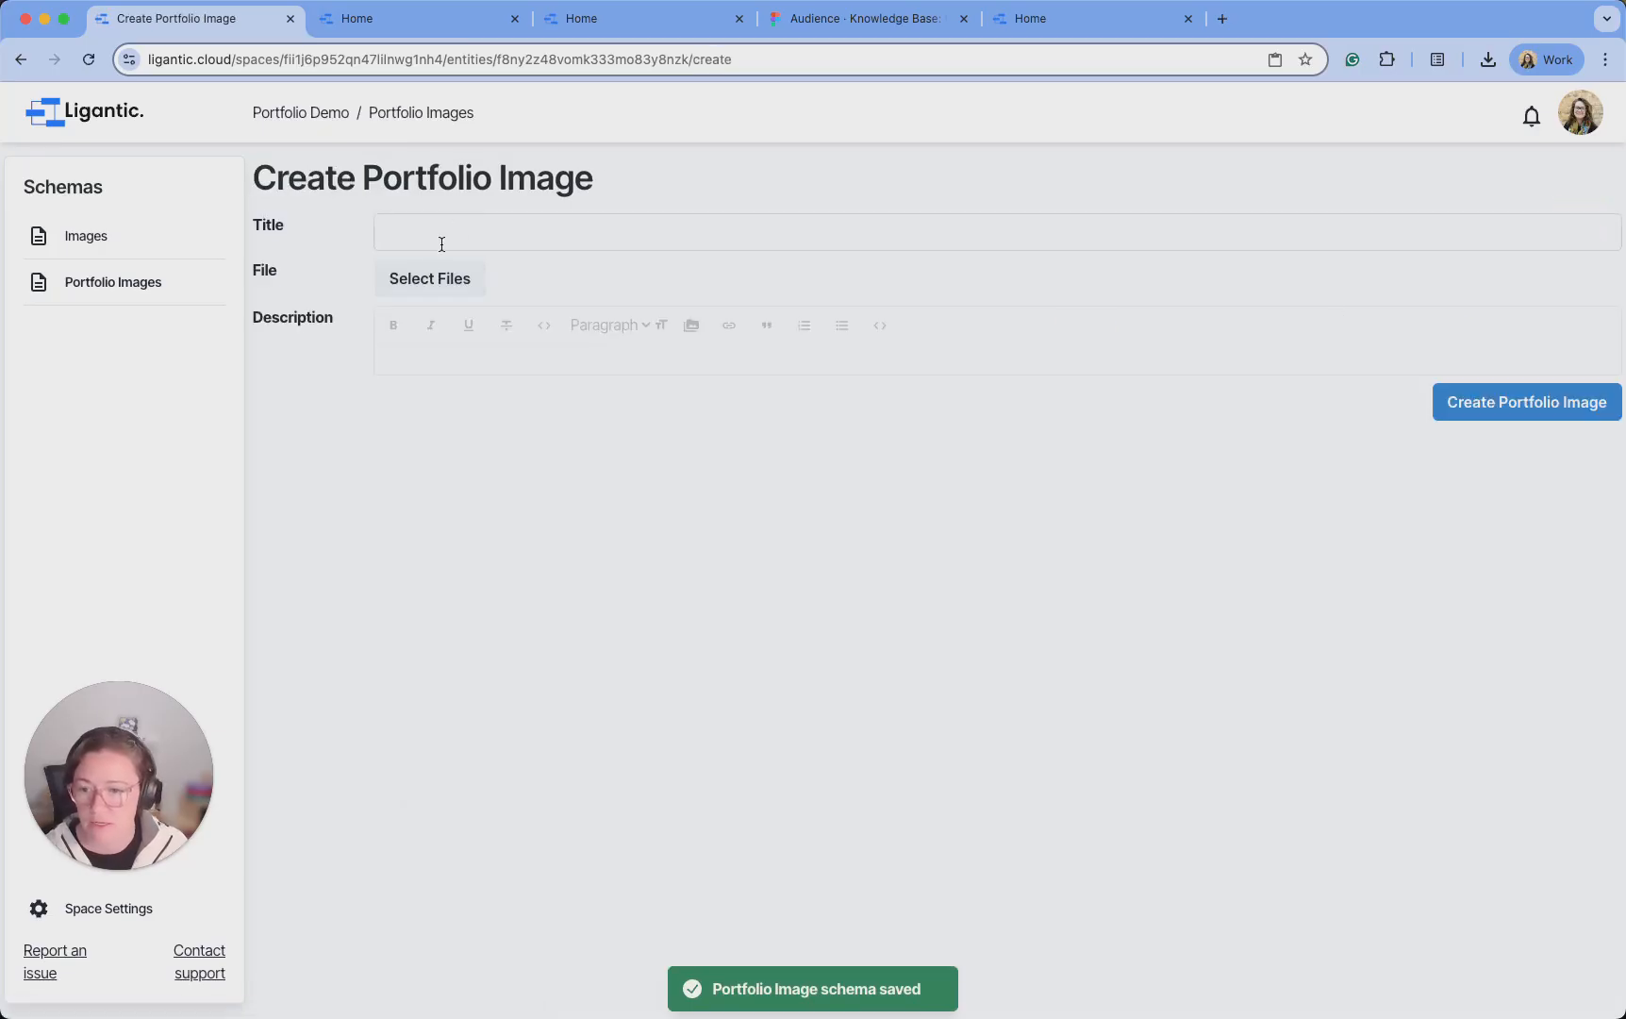
{"action": "left_click", "coordinate": [433, 294]}
{"action": "left_click", "coordinate": [703, 538]}
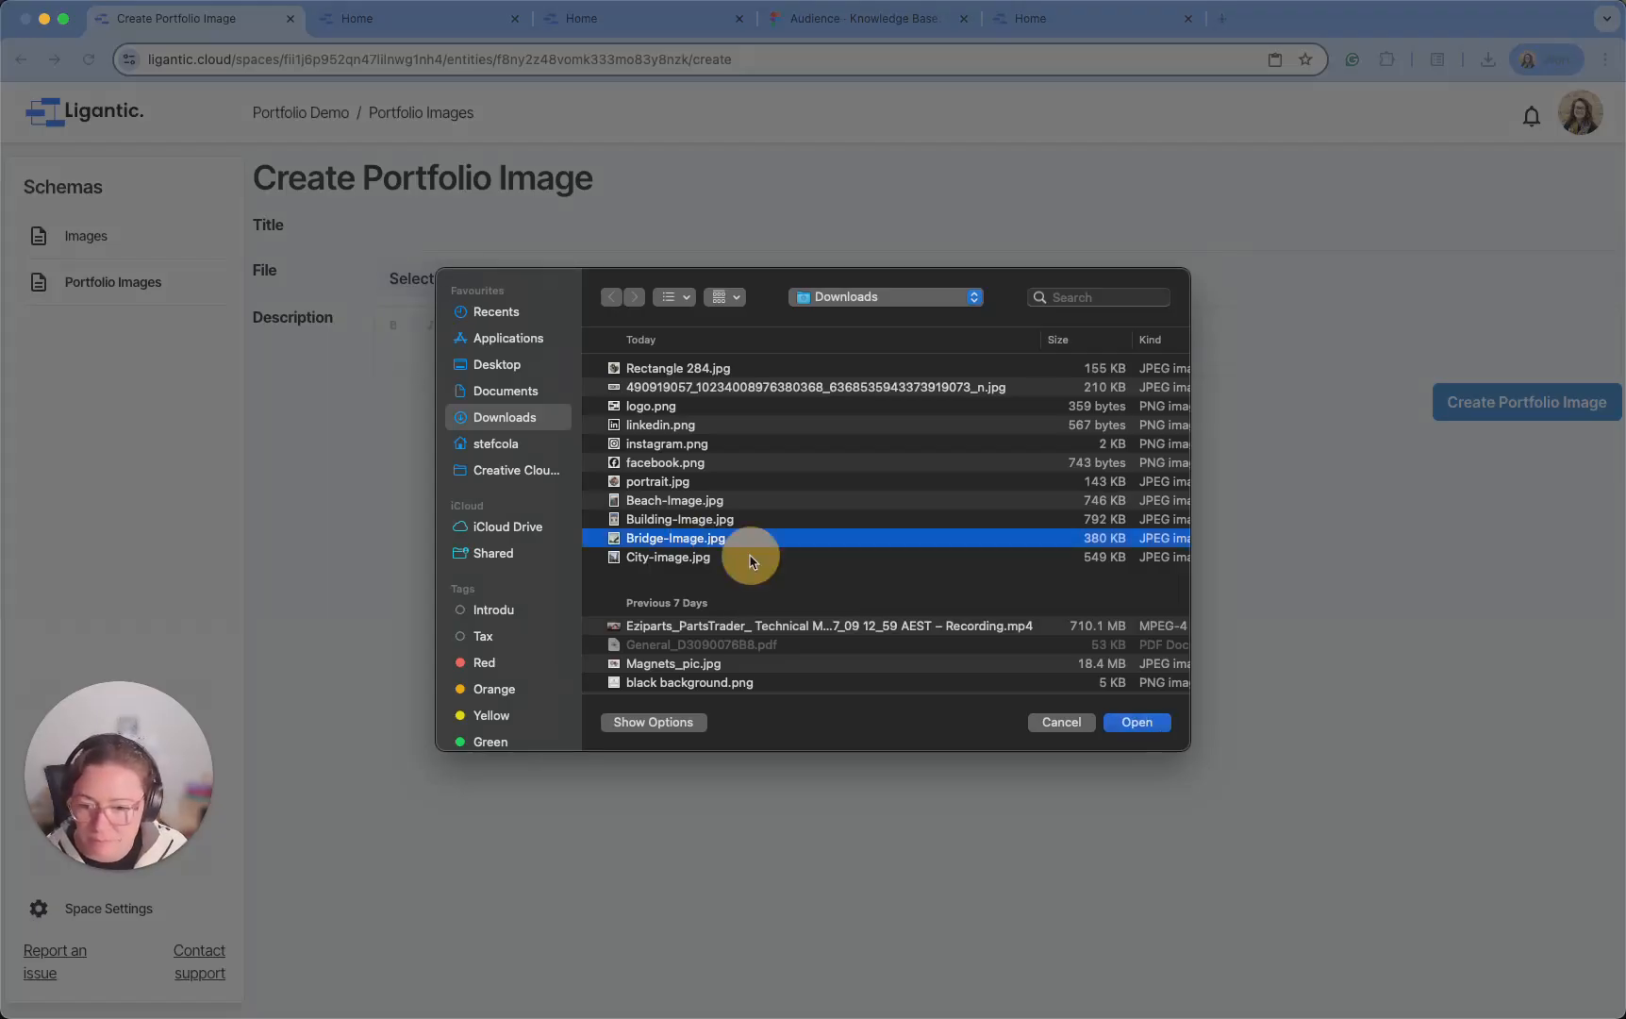
{"action": "left_click", "coordinate": [1137, 723]}
{"action": "left_click", "coordinate": [439, 242]}
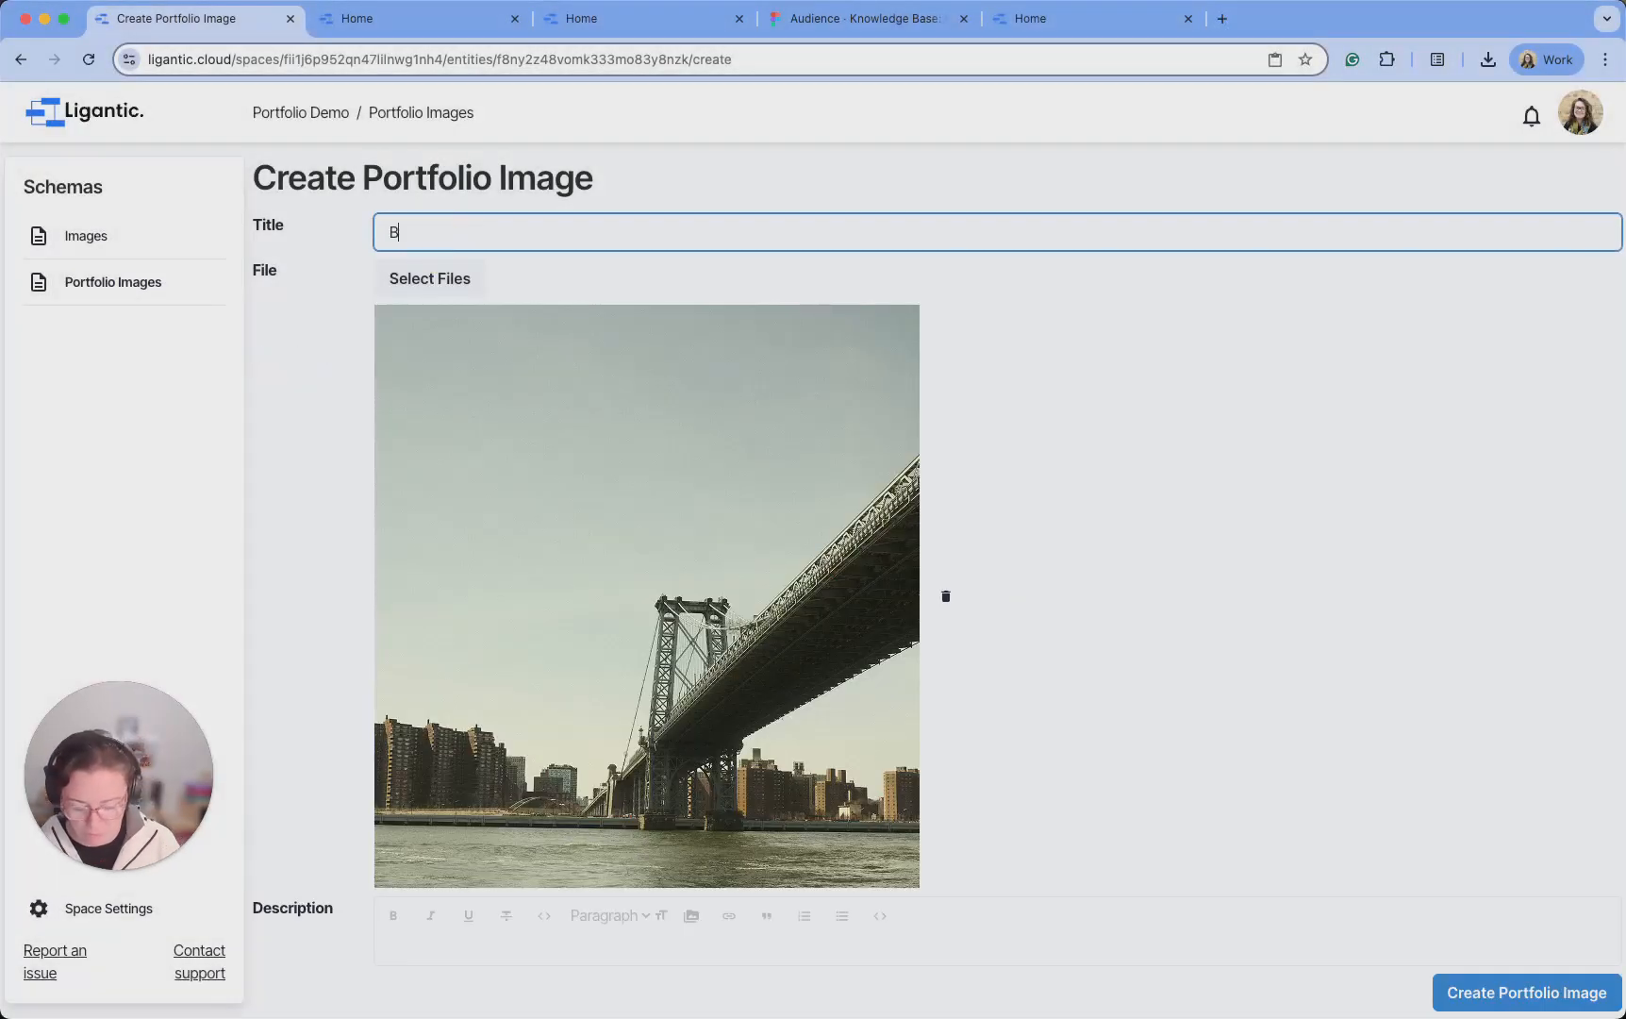
{"action": "left_click", "coordinate": [1484, 990]}
{"action": "left_click", "coordinate": [1582, 998]}
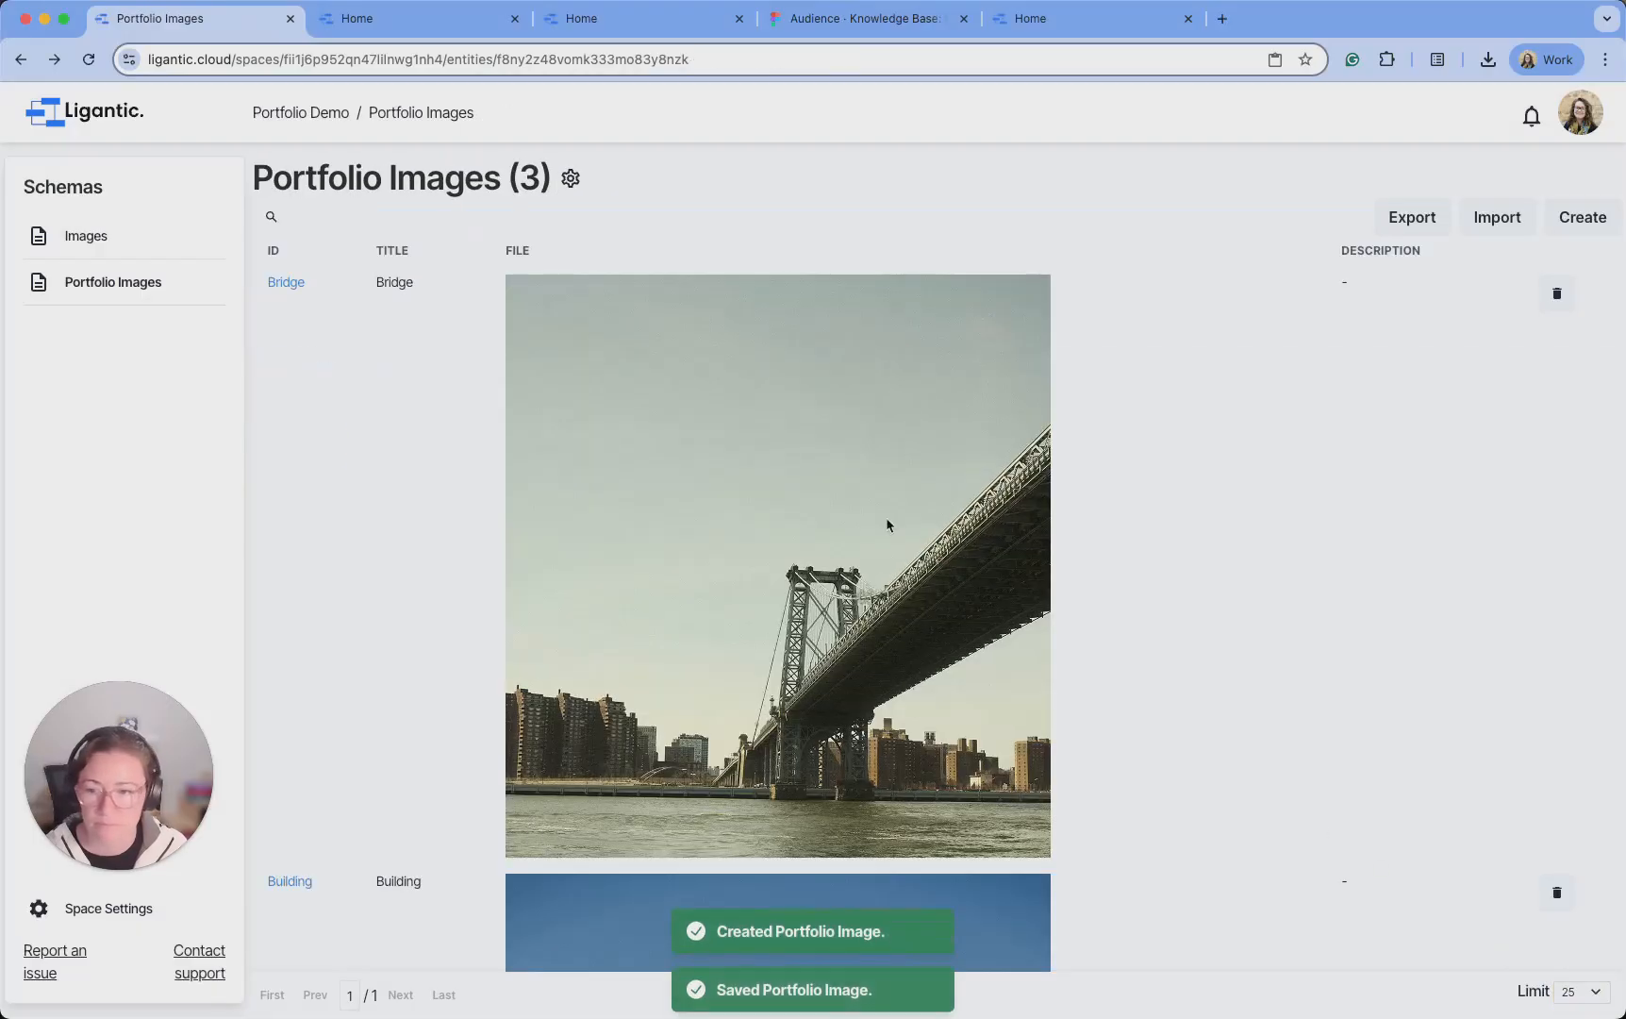
Create and save a portfolio image entry titled City with City-image.jpg as its file
{"action": "left_click", "coordinate": [1583, 217]}
{"action": "left_click", "coordinate": [430, 281]}
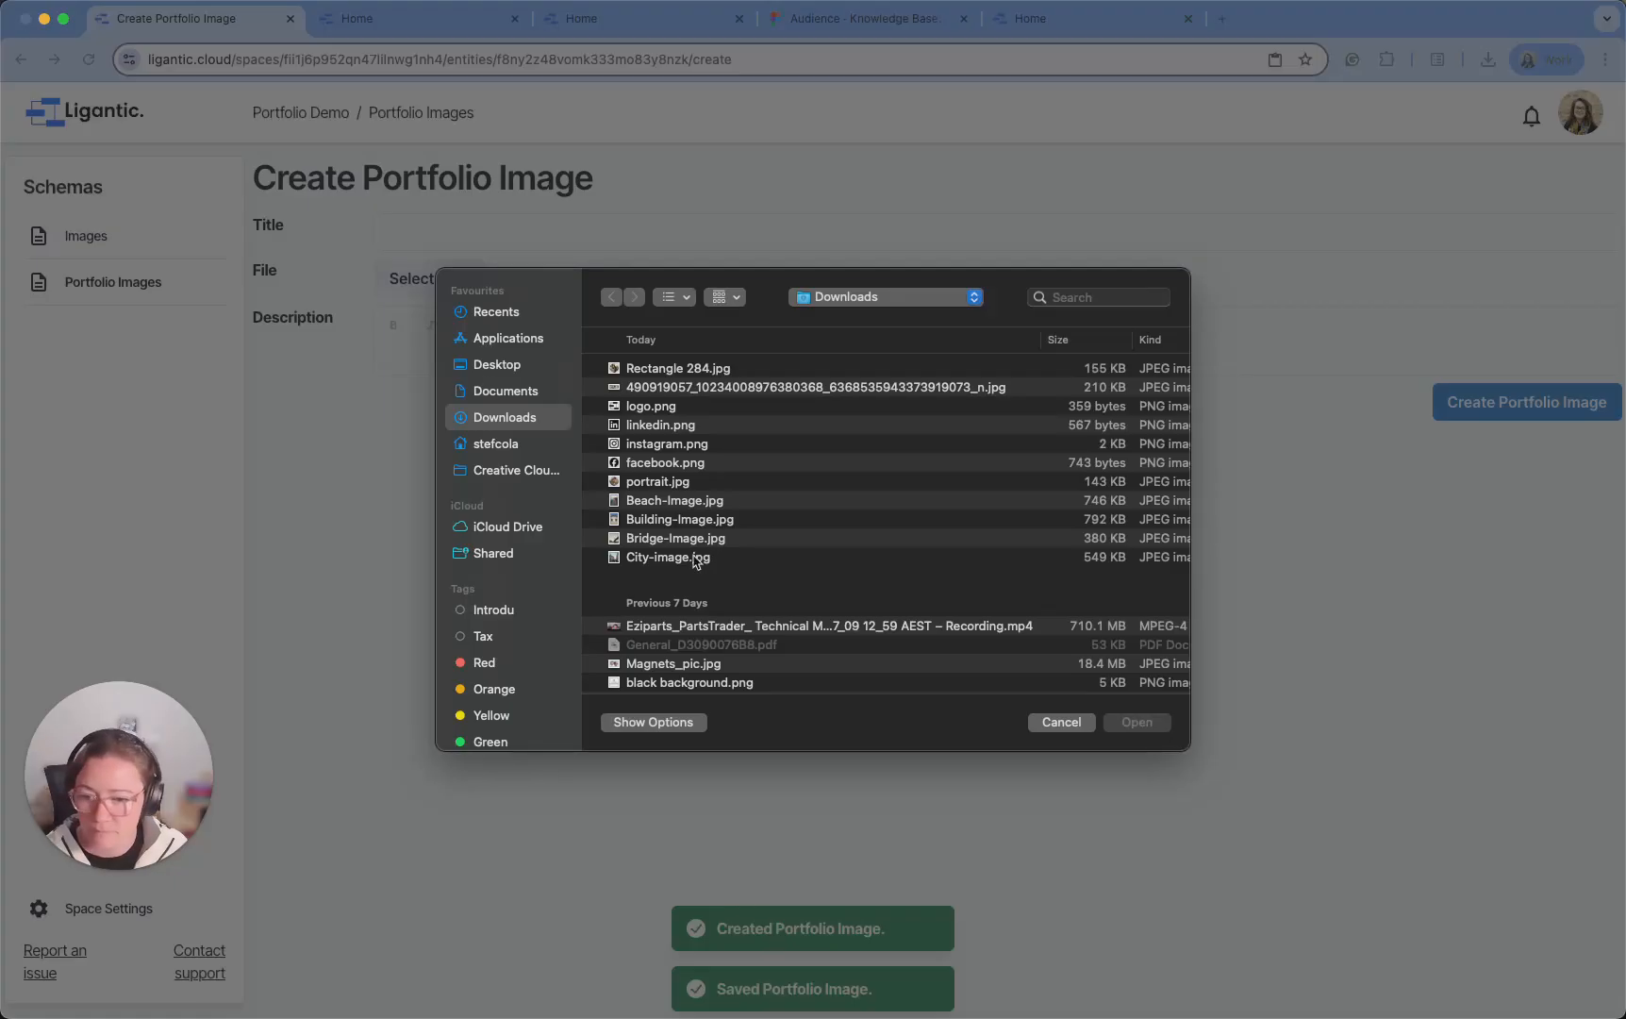
{"action": "left_click", "coordinate": [694, 559]}
{"action": "left_click", "coordinate": [1146, 722]}
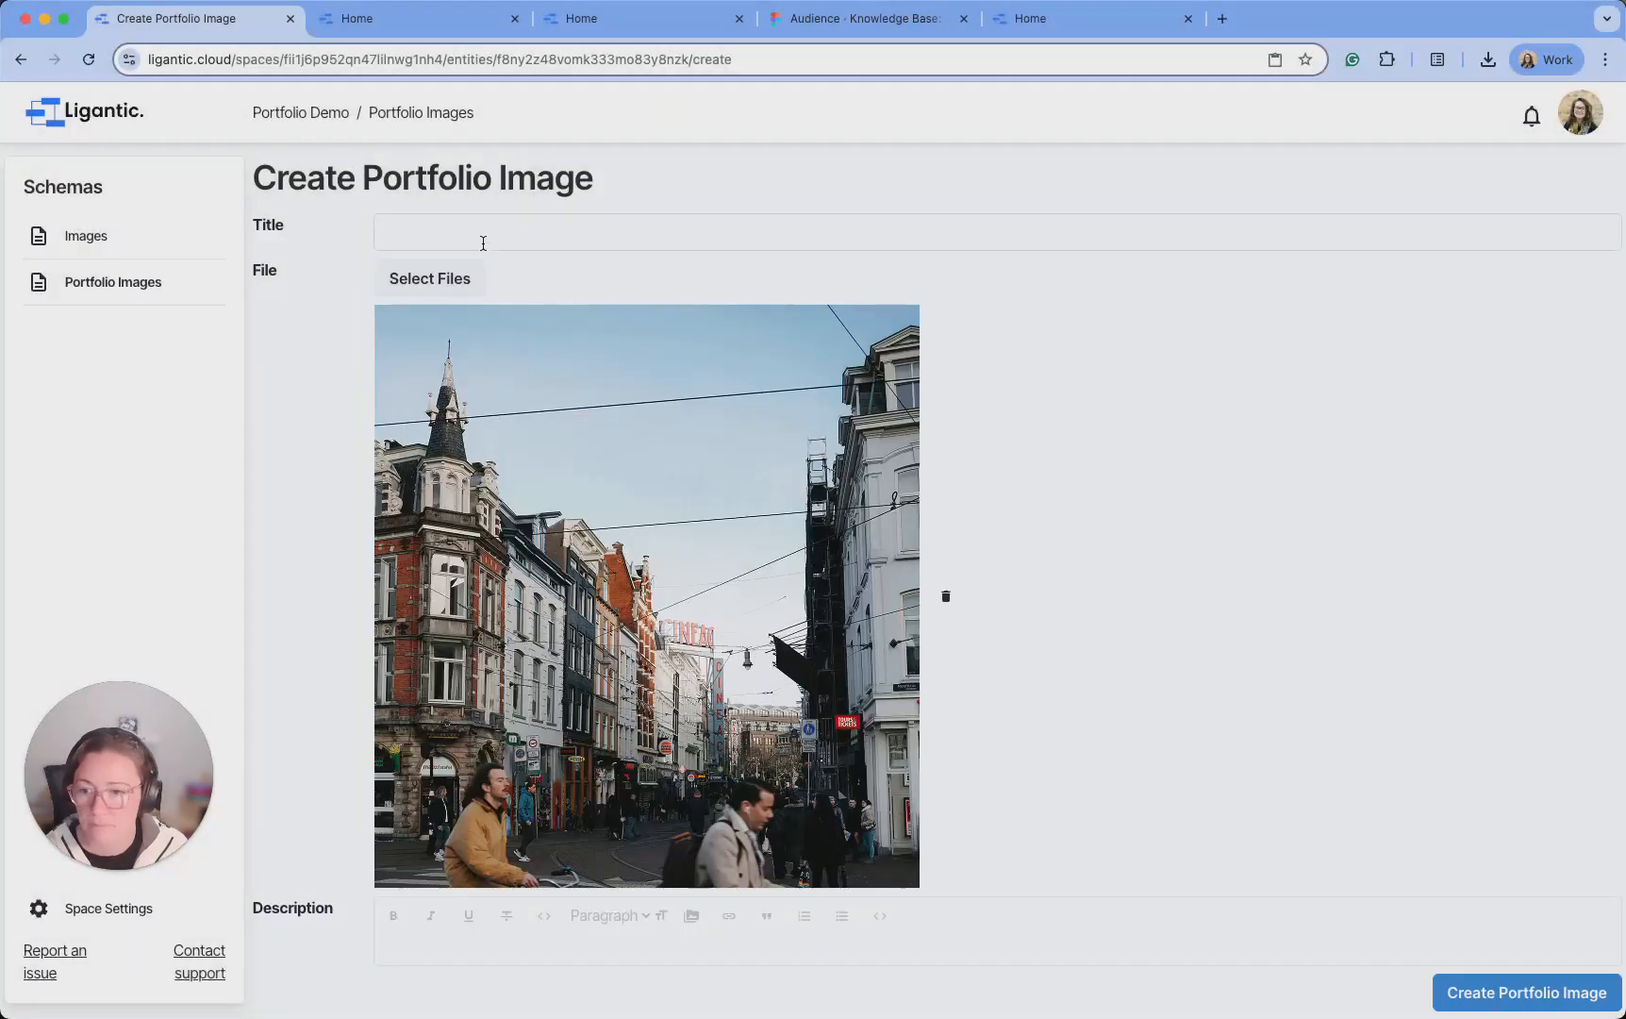
{"action": "left_click", "coordinate": [483, 243]}
{"action": "type", "text": "City"}
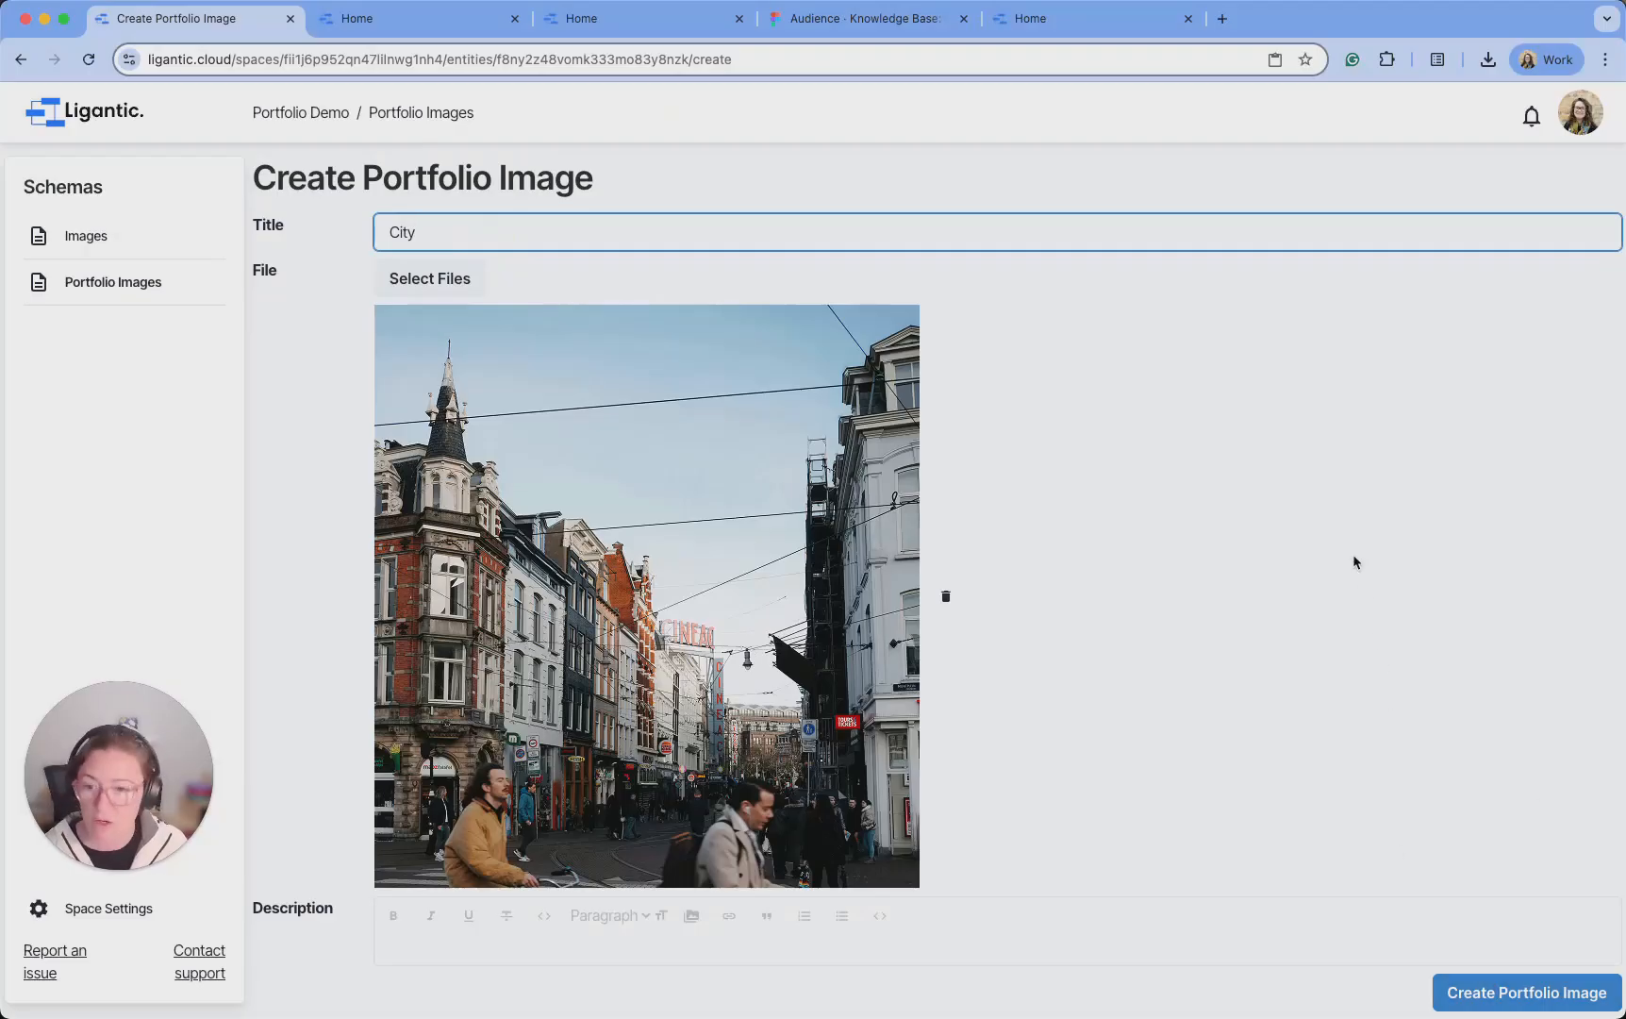
{"action": "key", "text": "Return"}
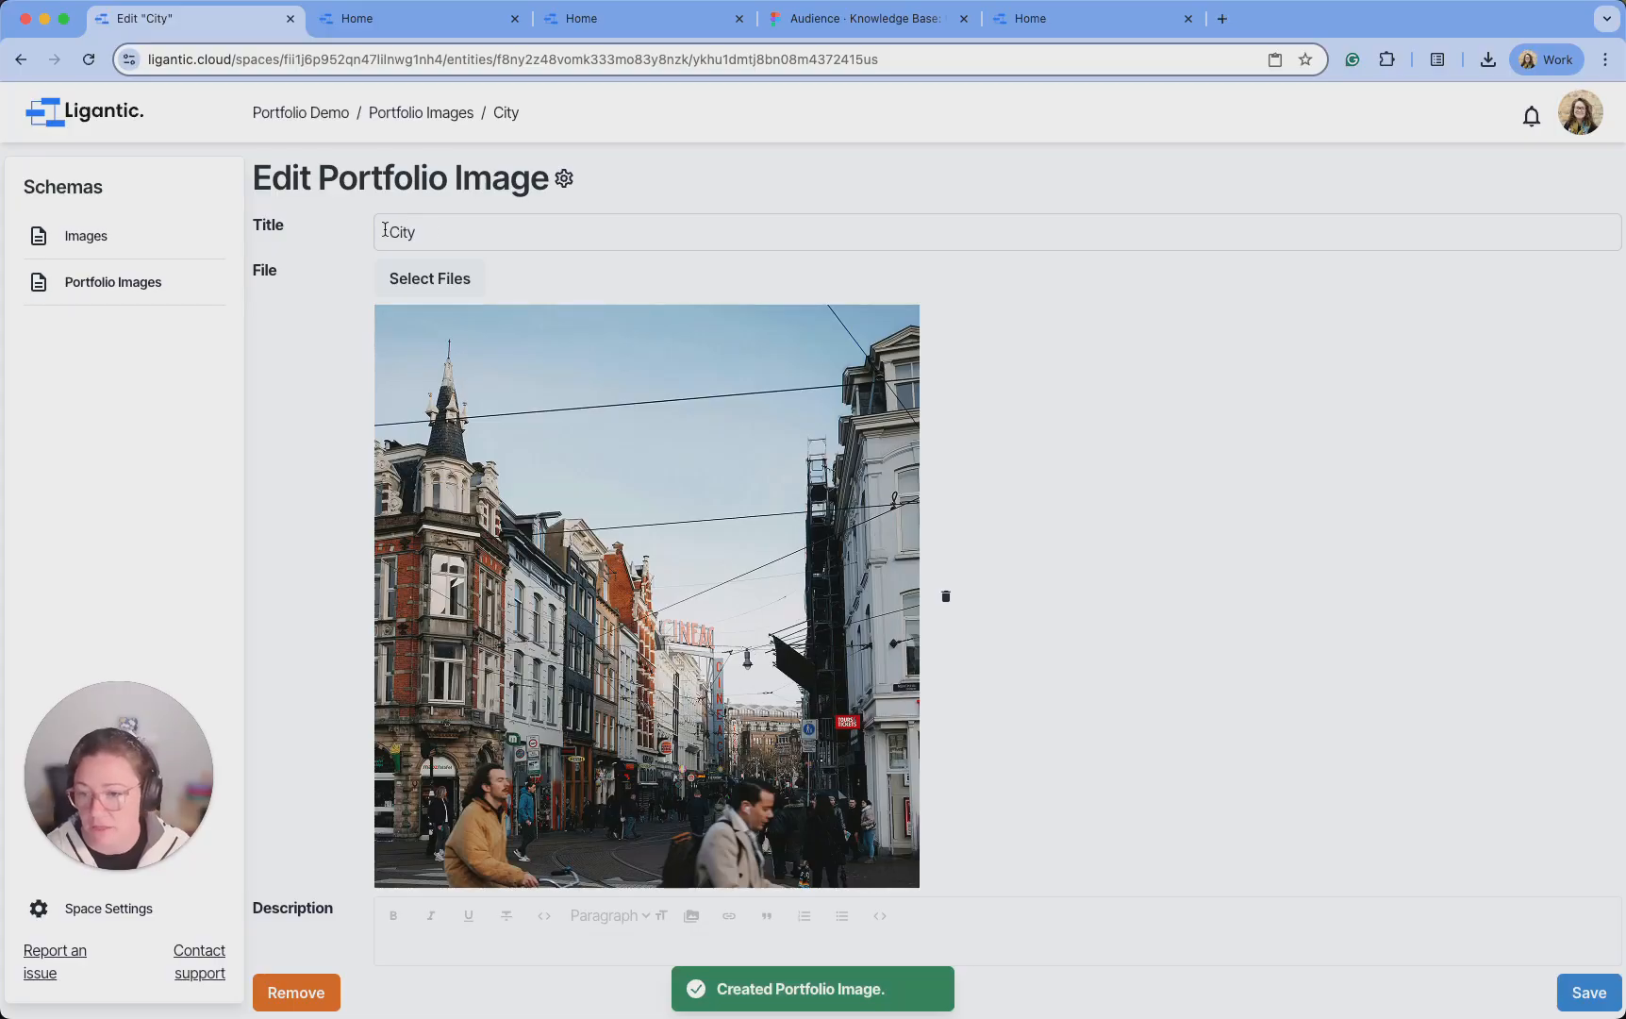
{"action": "left_click", "coordinate": [438, 233]}
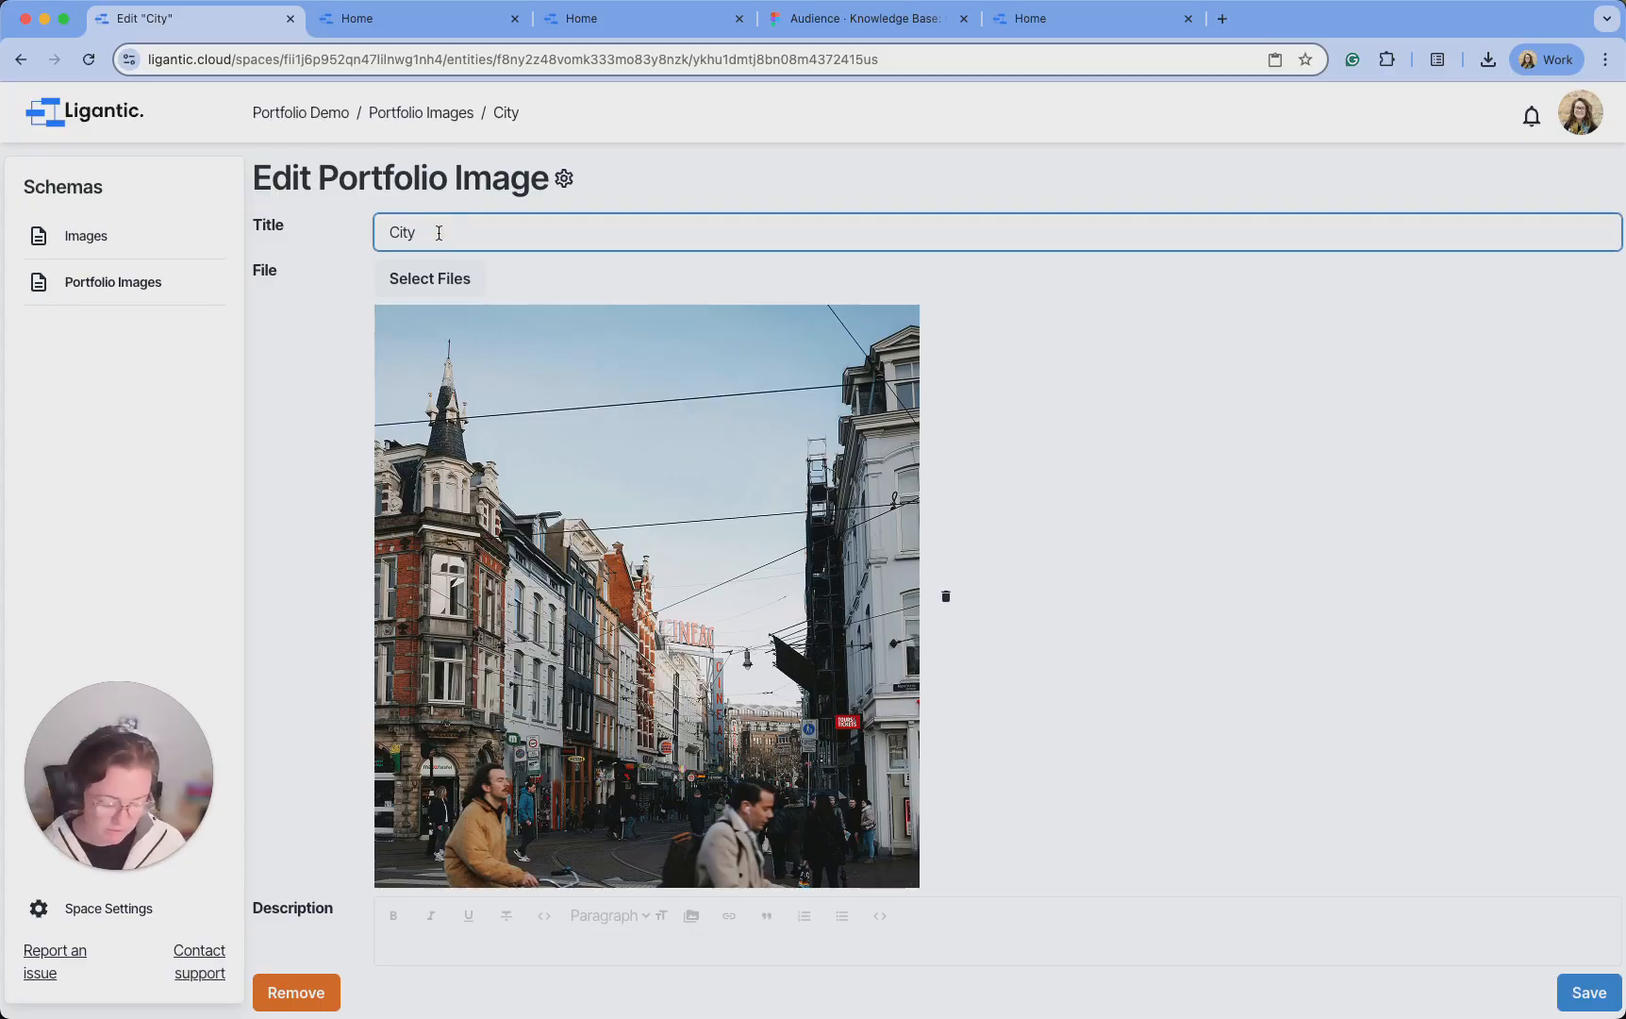
{"action": "key", "text": "Return"}
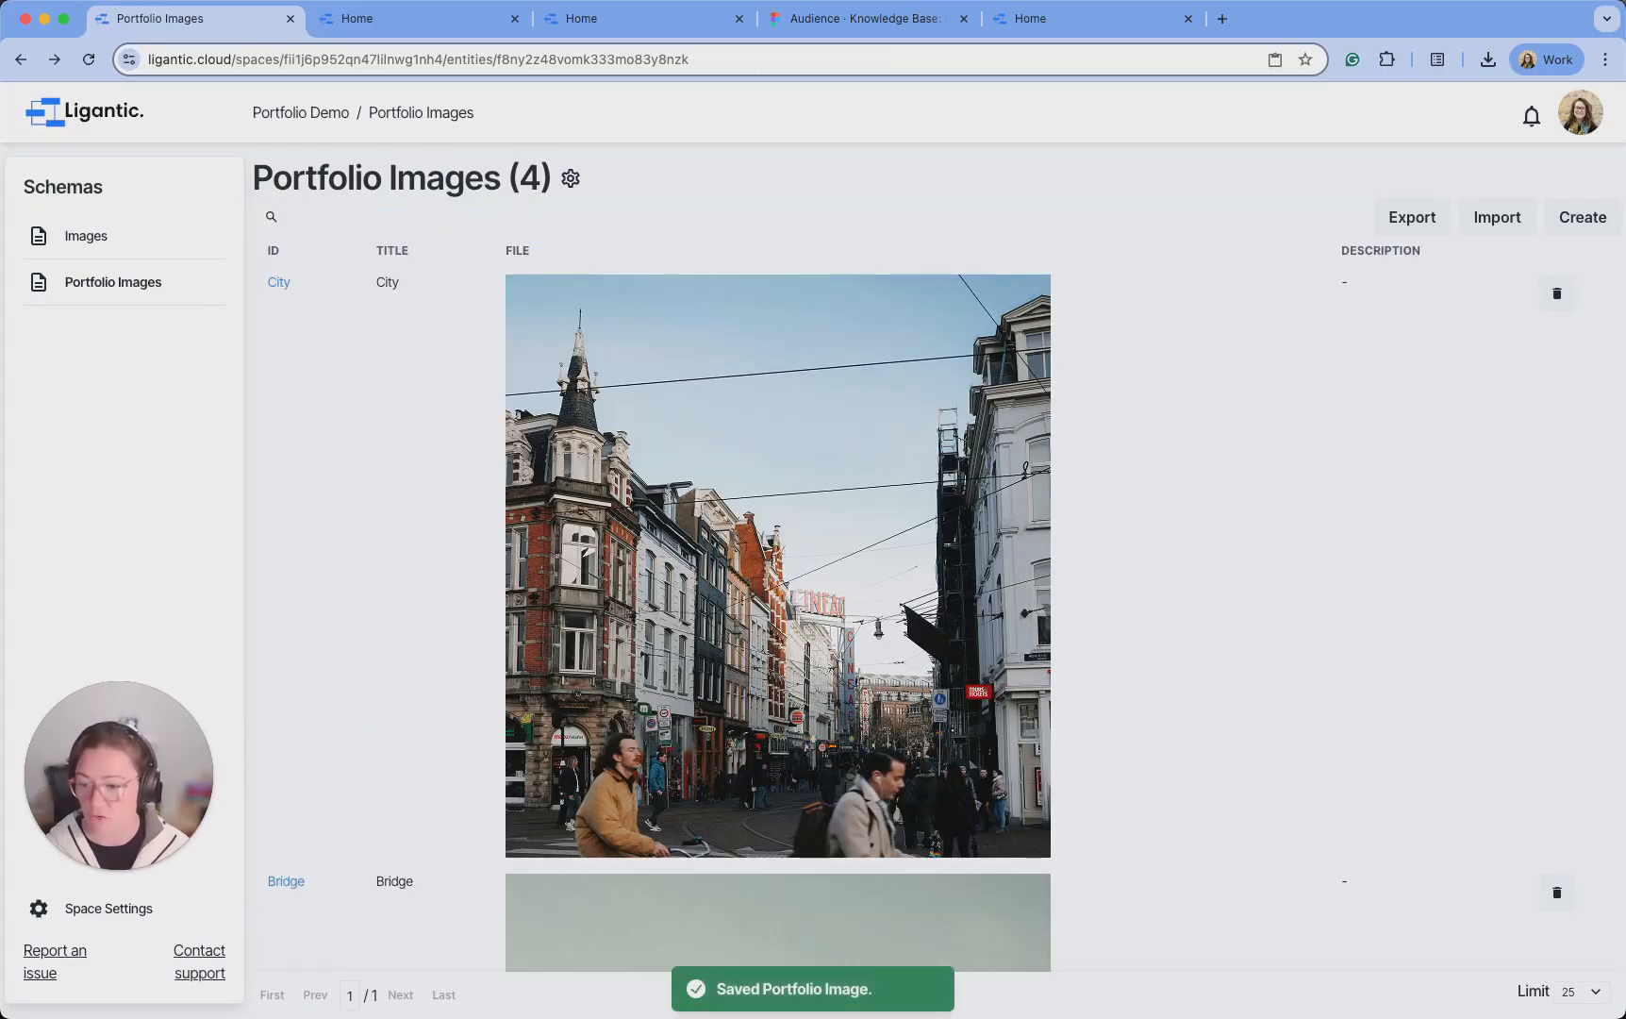
{"action": "scroll", "coordinate": [810, 394], "scroll_direction": "down", "scroll_amount": 1}
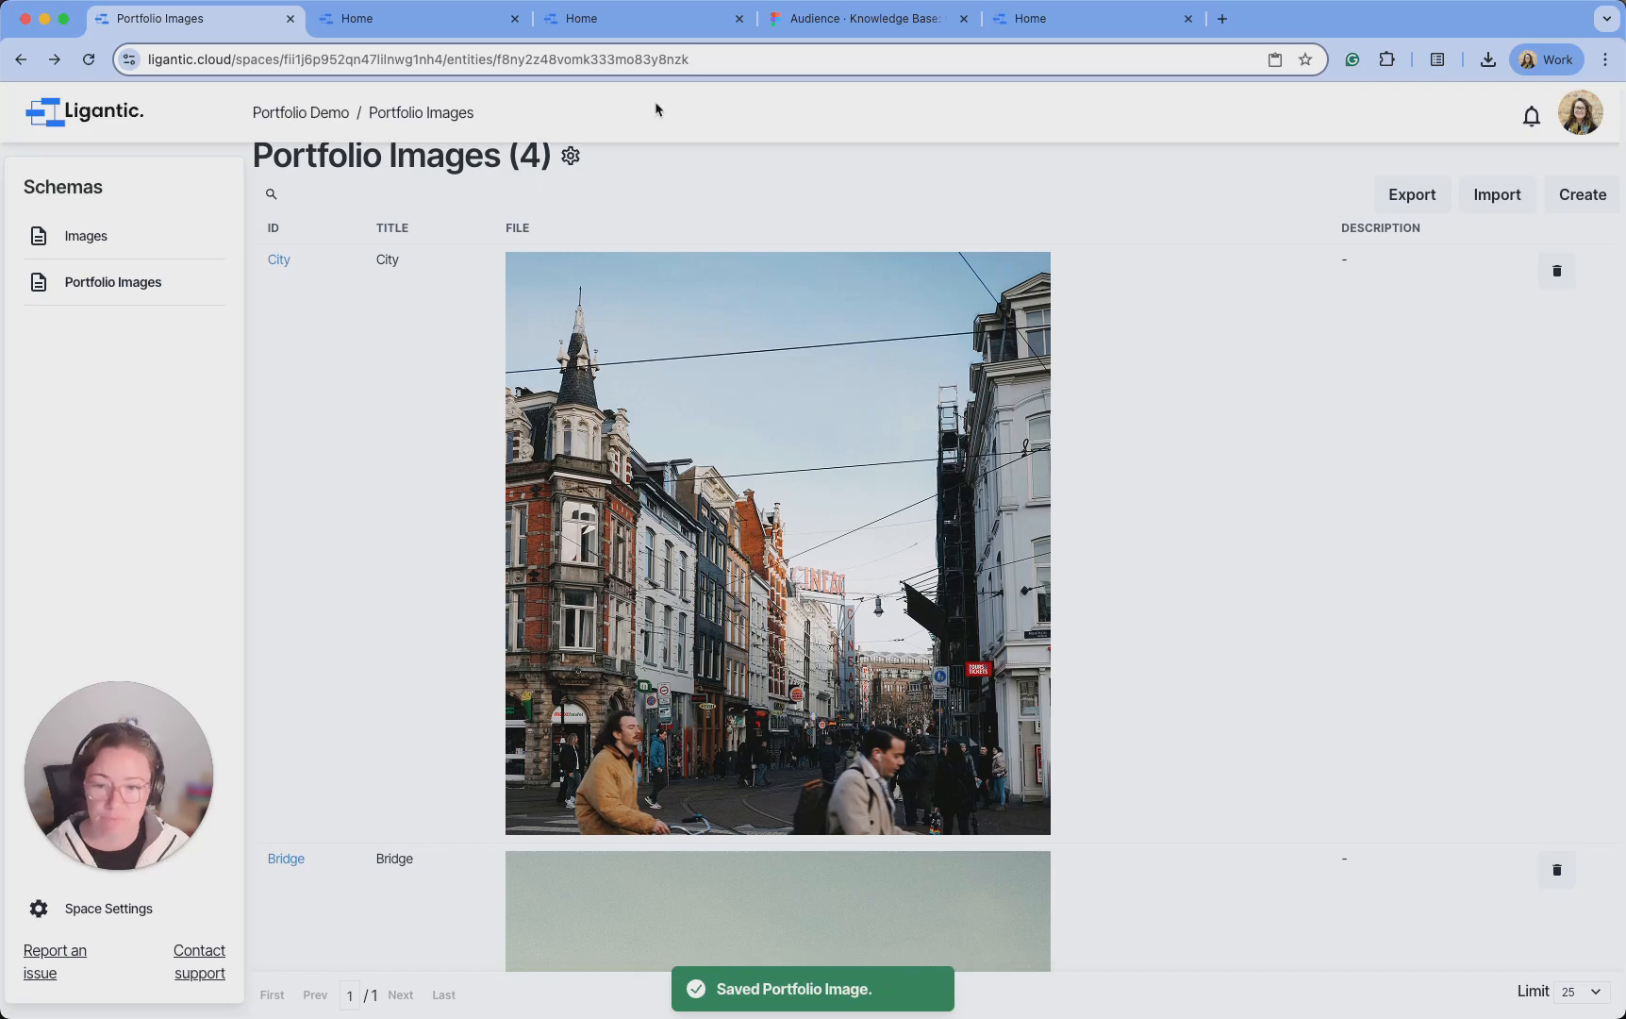
{"action": "scroll", "coordinate": [824, 610], "scroll_direction": "down", "scroll_amount": 10}
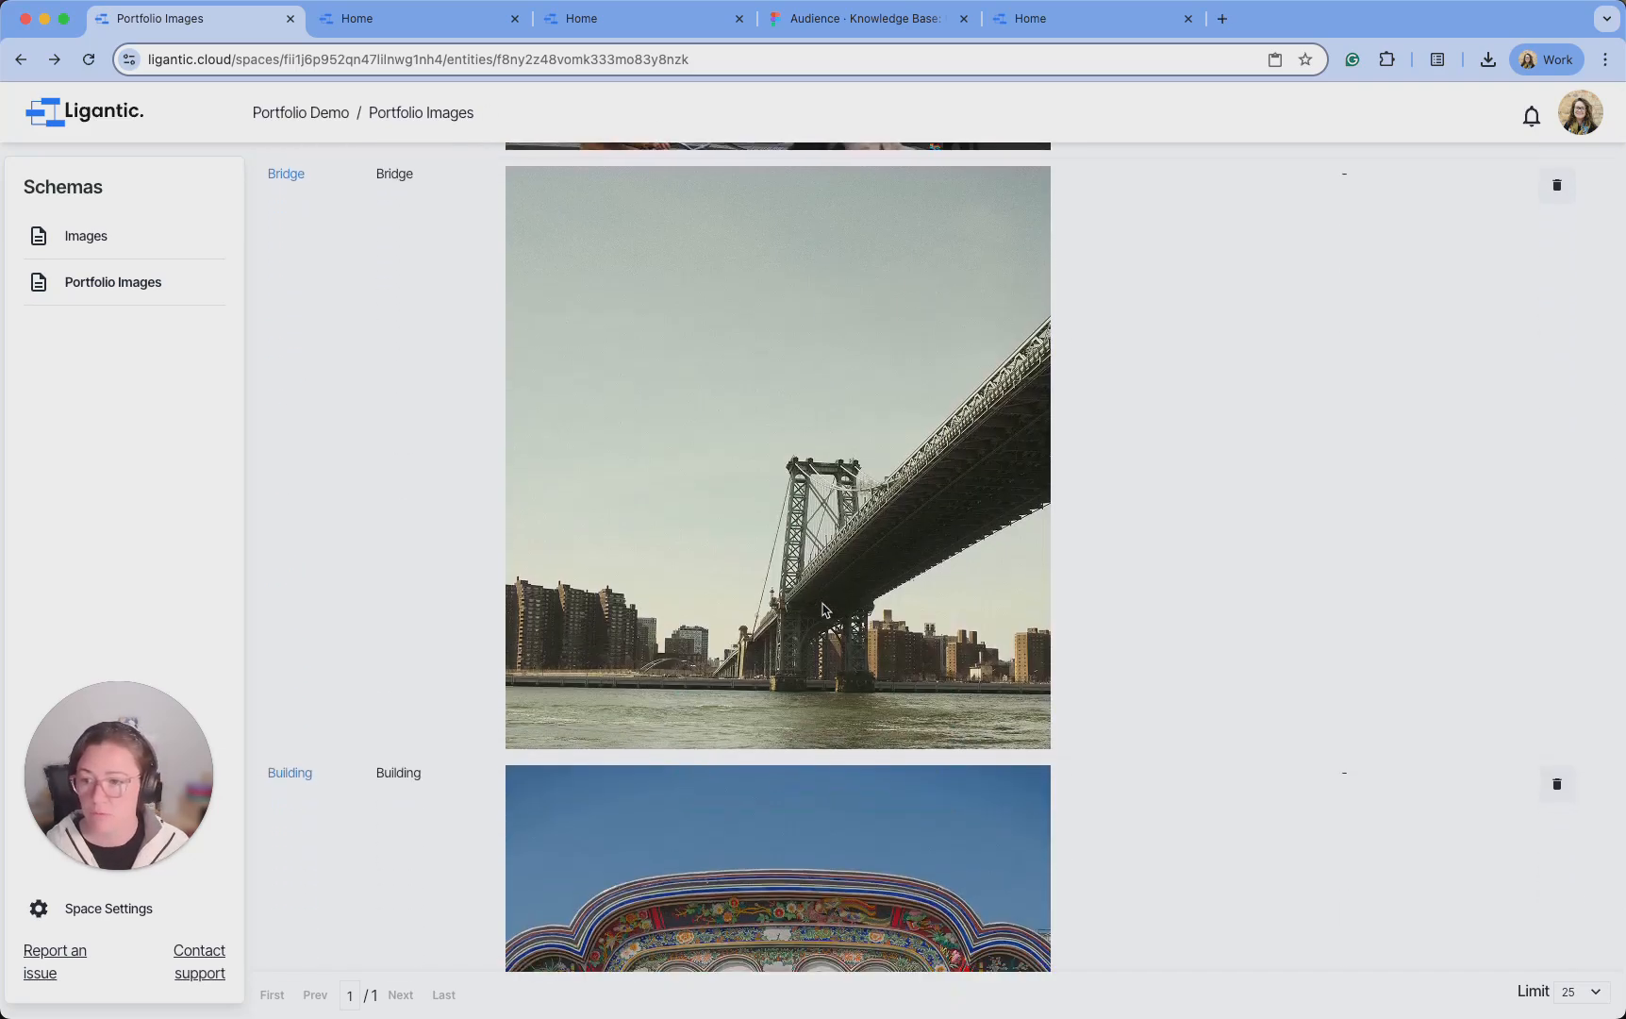
{"action": "scroll", "coordinate": [821, 610], "scroll_direction": "down", "scroll_amount": 6}
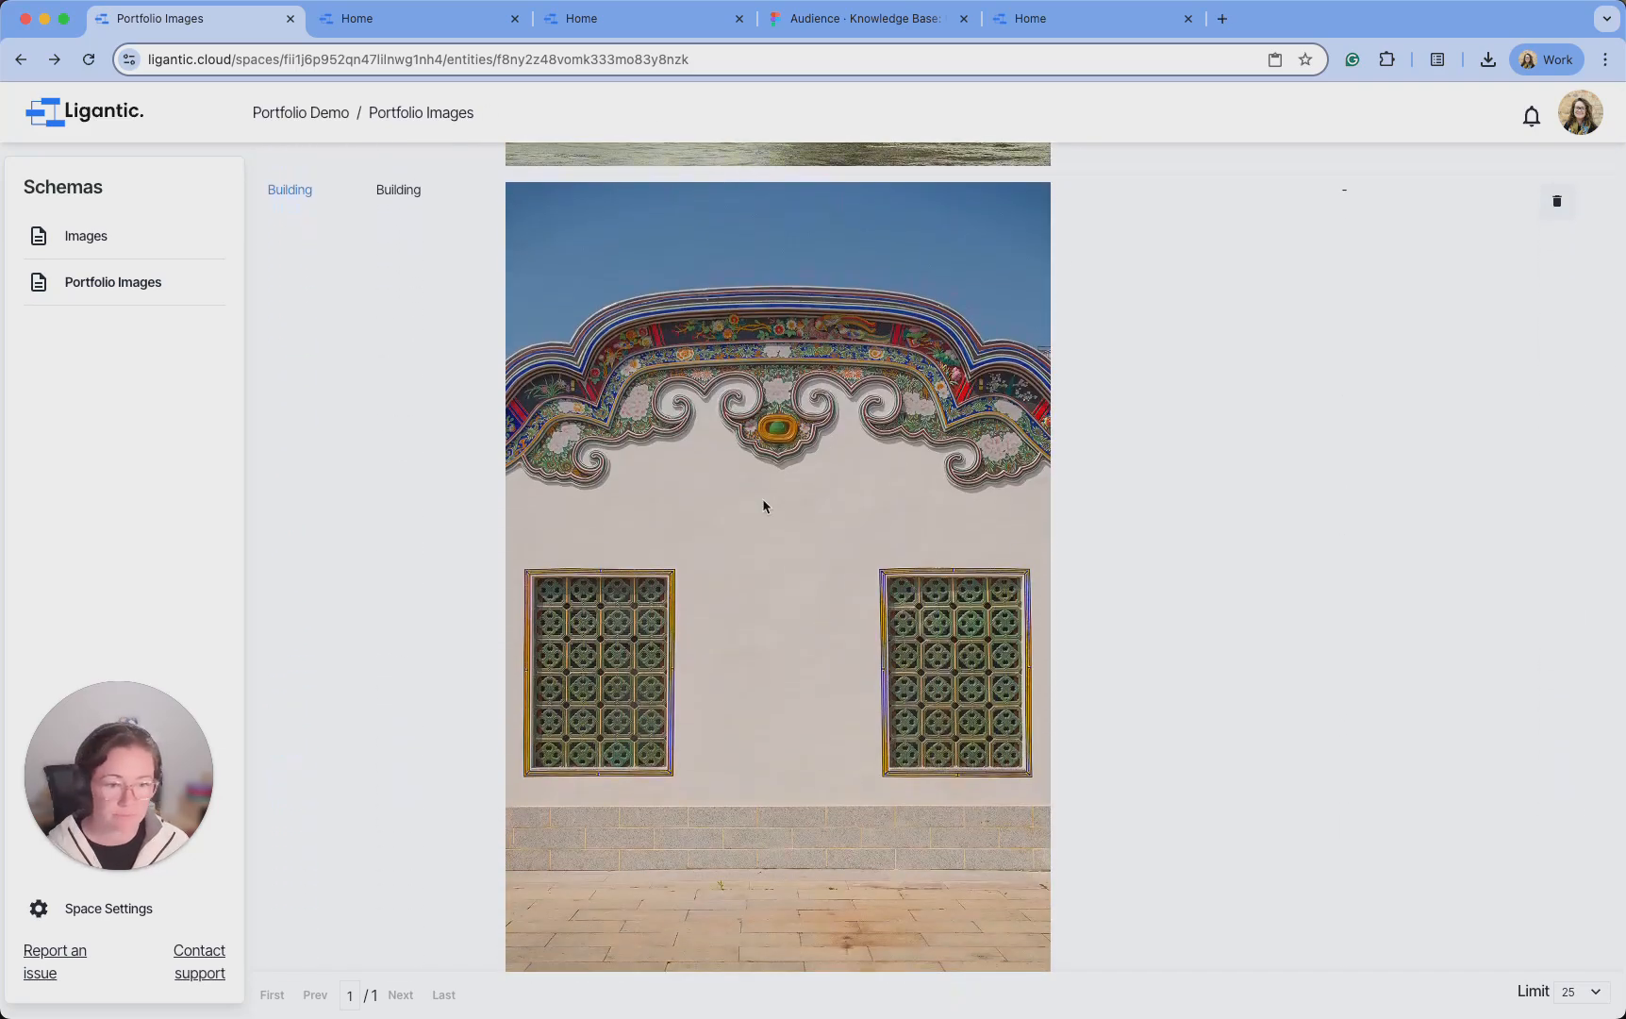
{"action": "scroll", "coordinate": [274, 415], "scroll_direction": "up", "scroll_amount": 9}
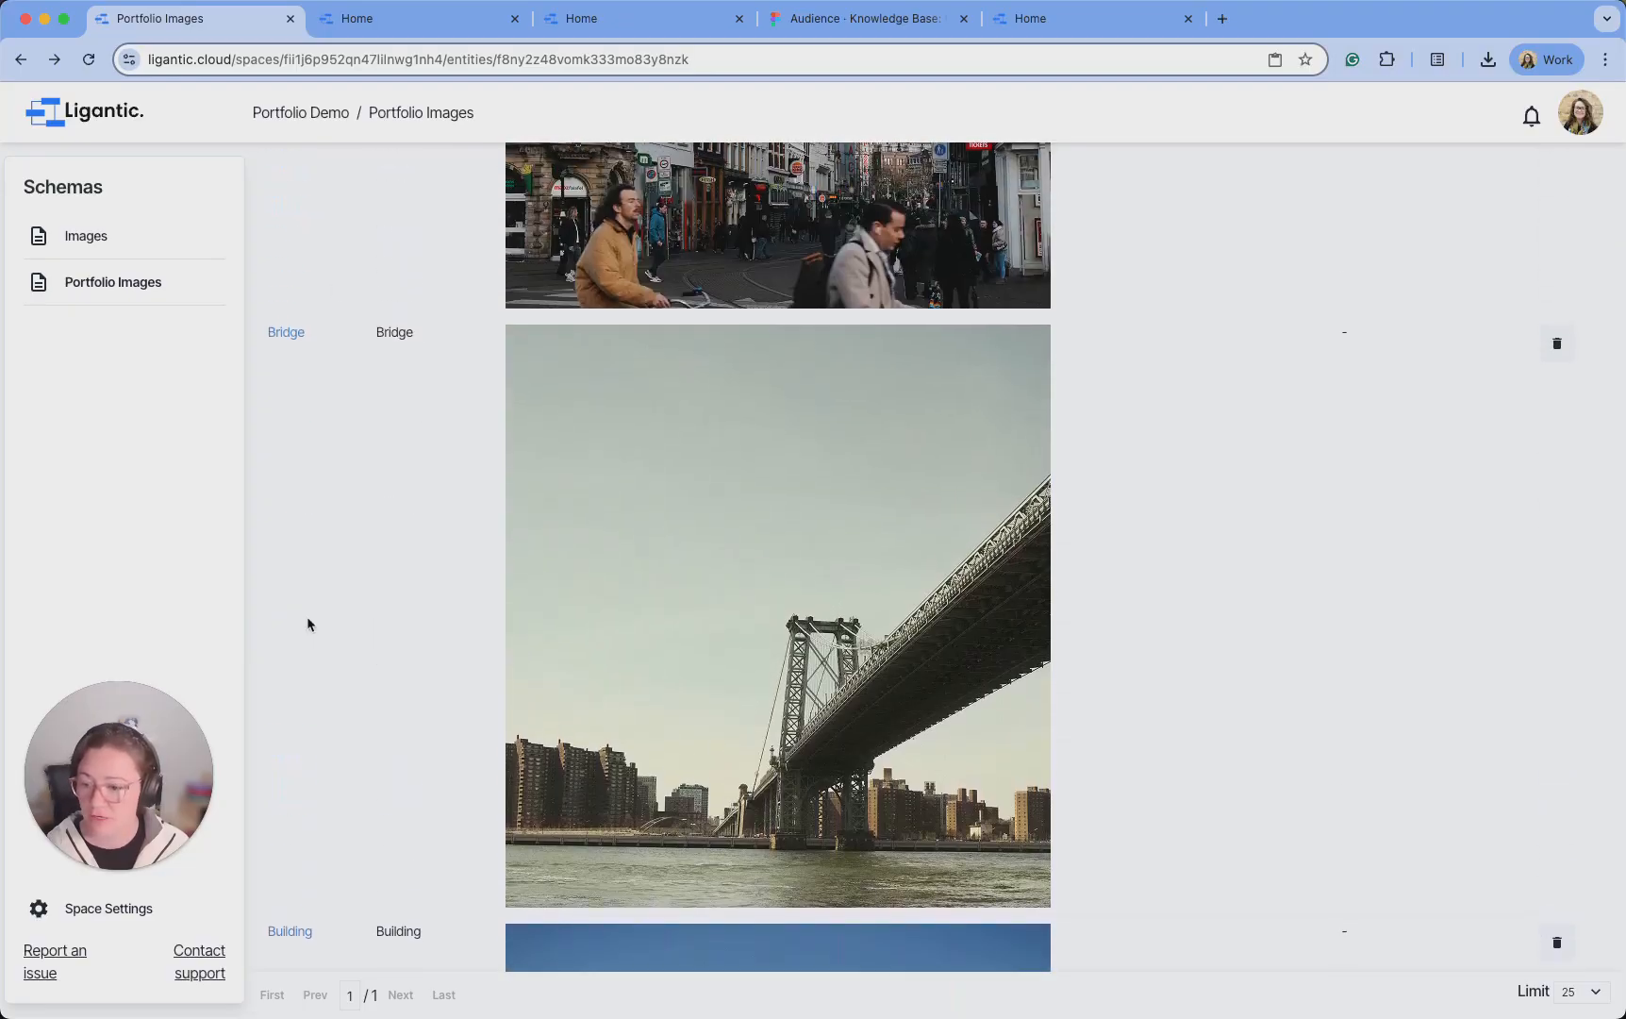
{"action": "scroll", "coordinate": [363, 597], "scroll_direction": "up", "scroll_amount": 7}
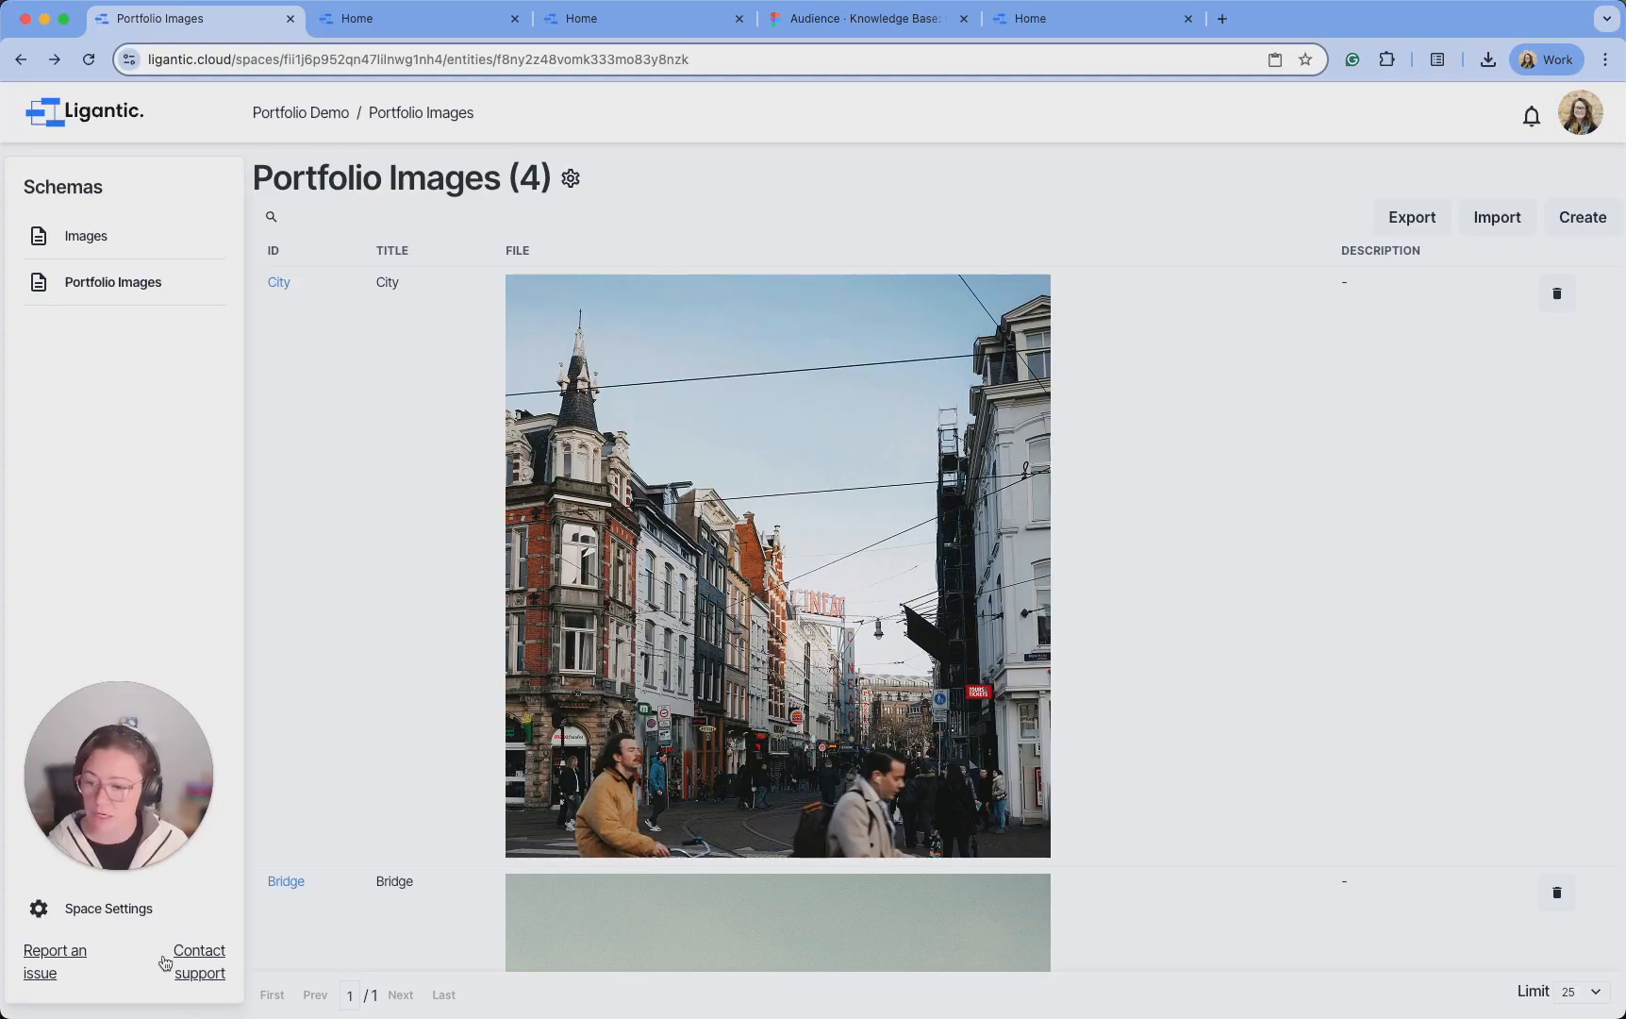
Open the Home experience from the Portfolio Demo space settings for editing
{"action": "left_click", "coordinate": [106, 910]}
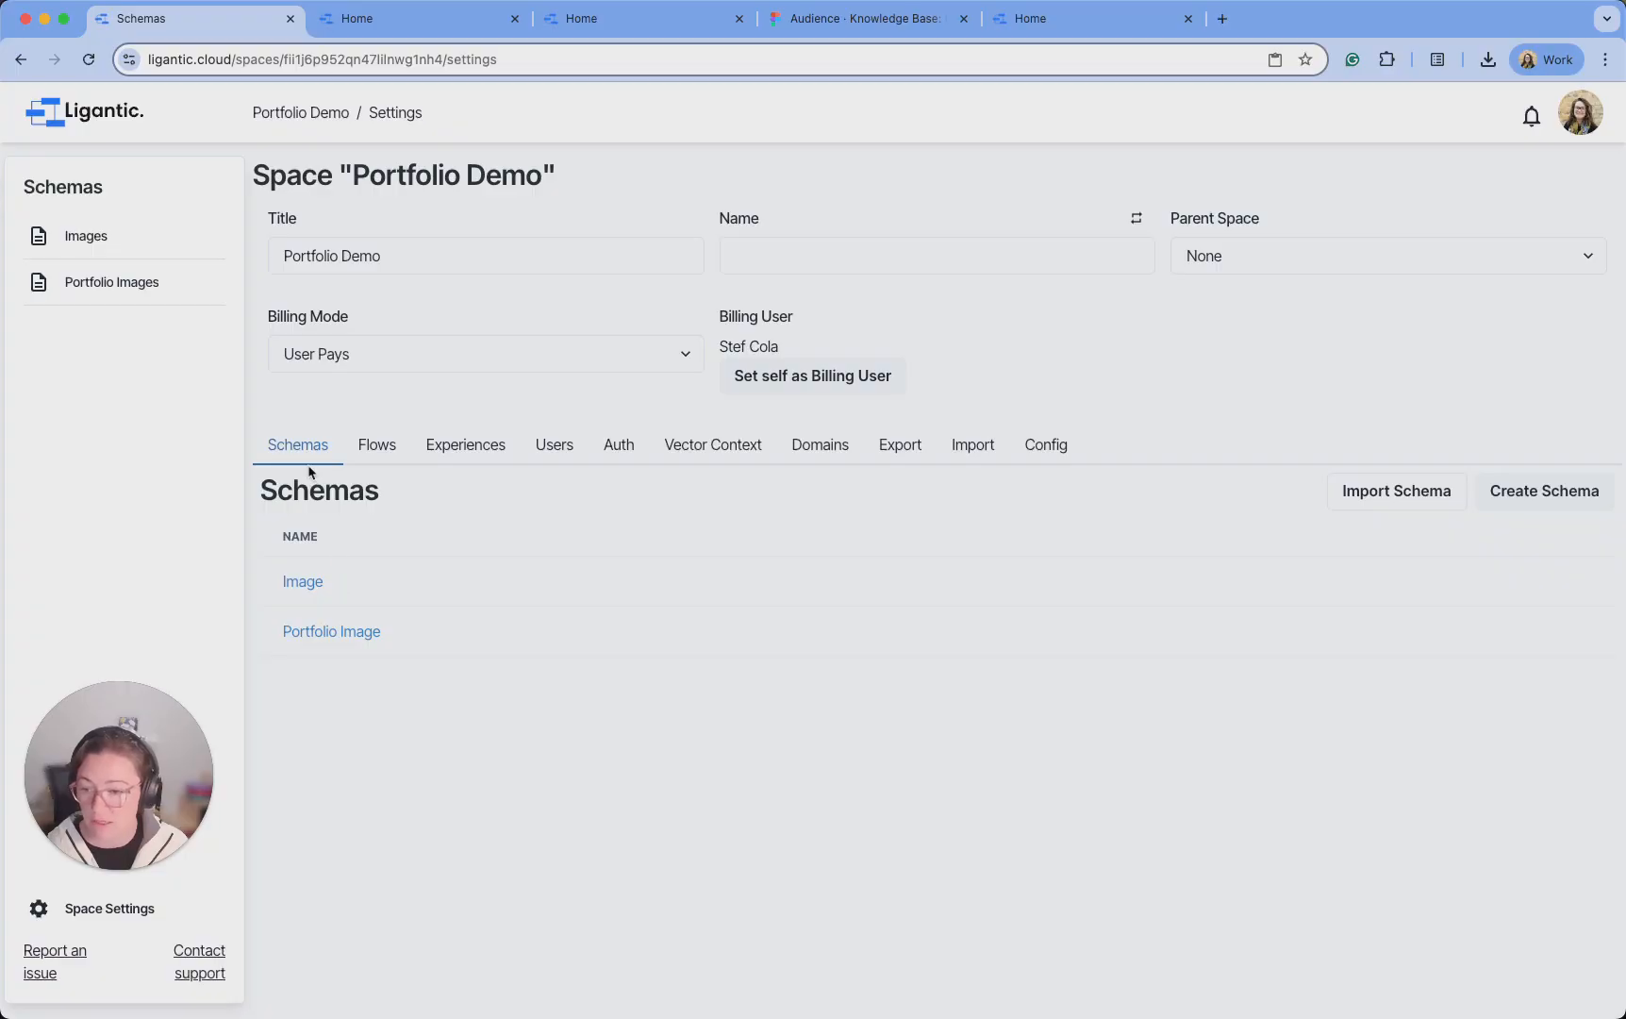
{"action": "left_click", "coordinate": [466, 451]}
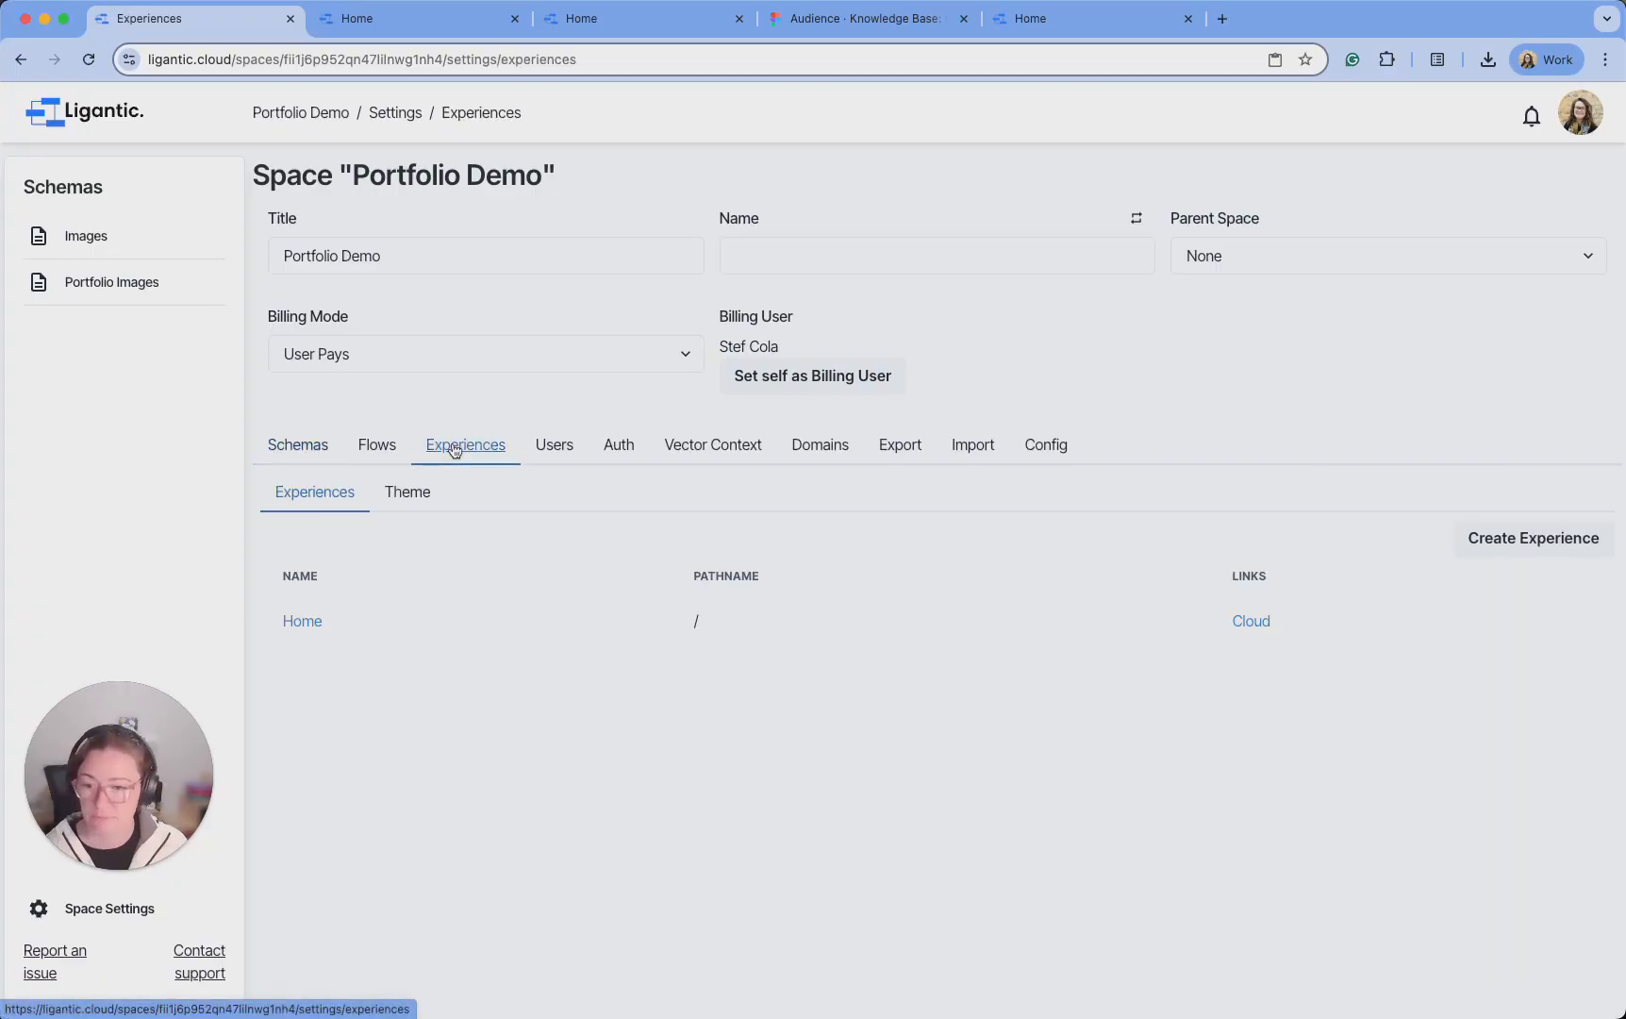
{"action": "left_click", "coordinate": [303, 621]}
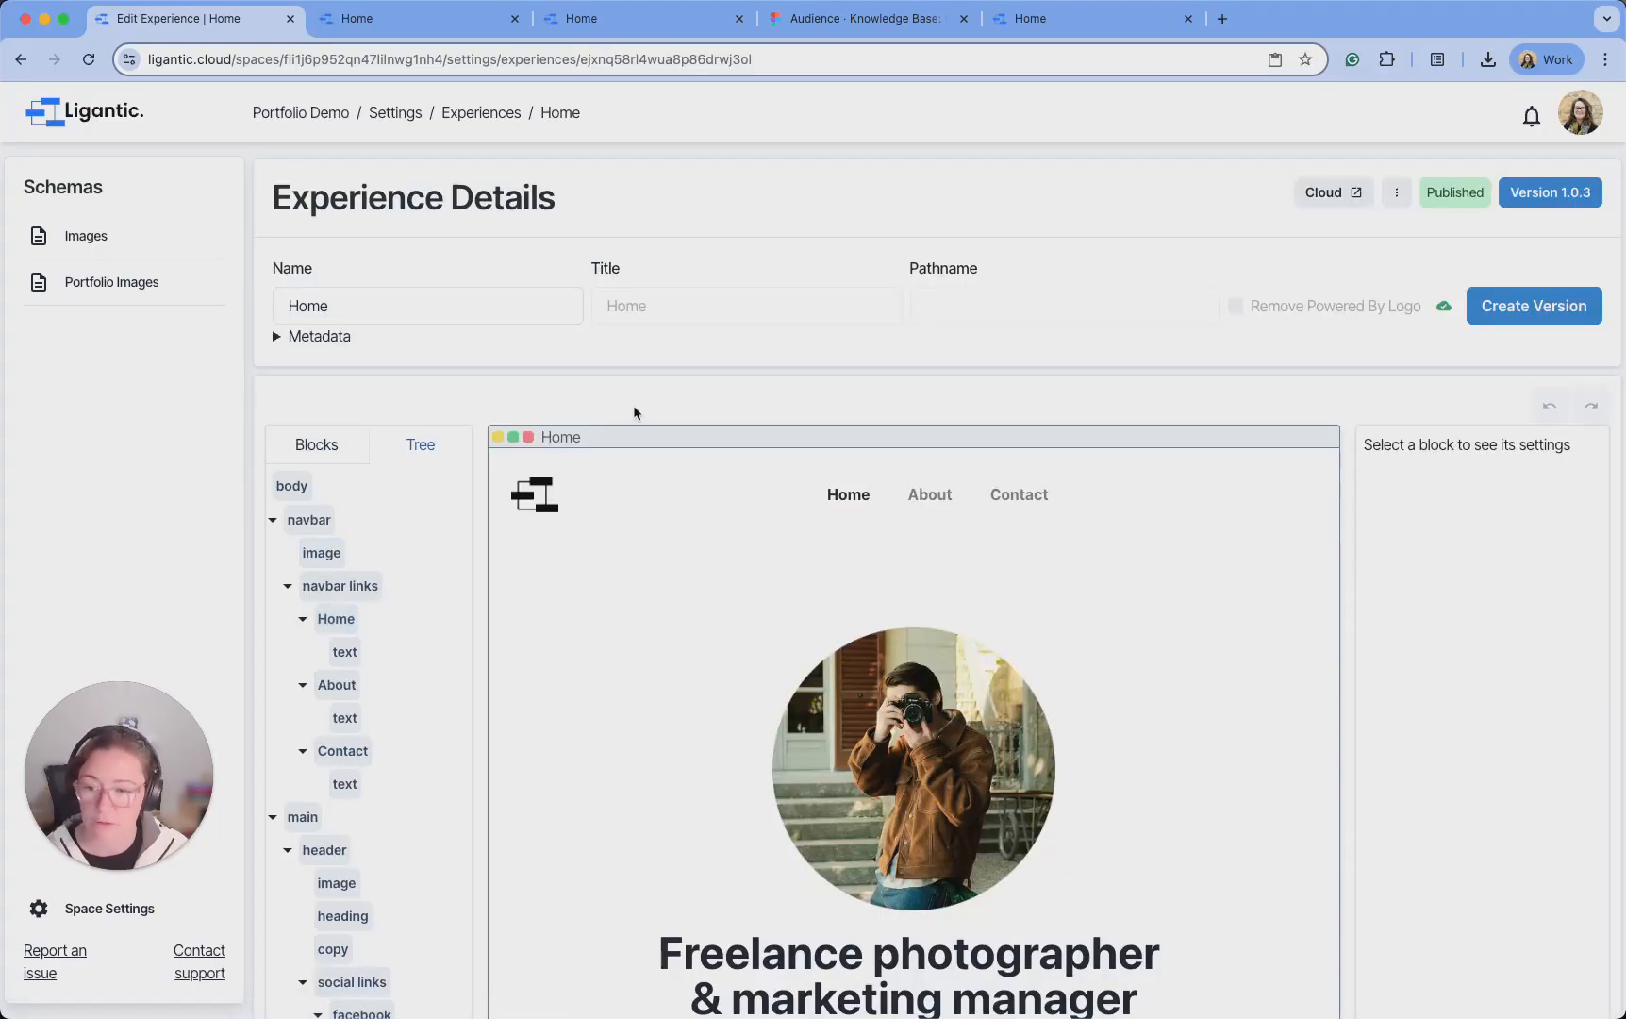
{"action": "scroll", "coordinate": [634, 344], "scroll_direction": "down", "scroll_amount": 3}
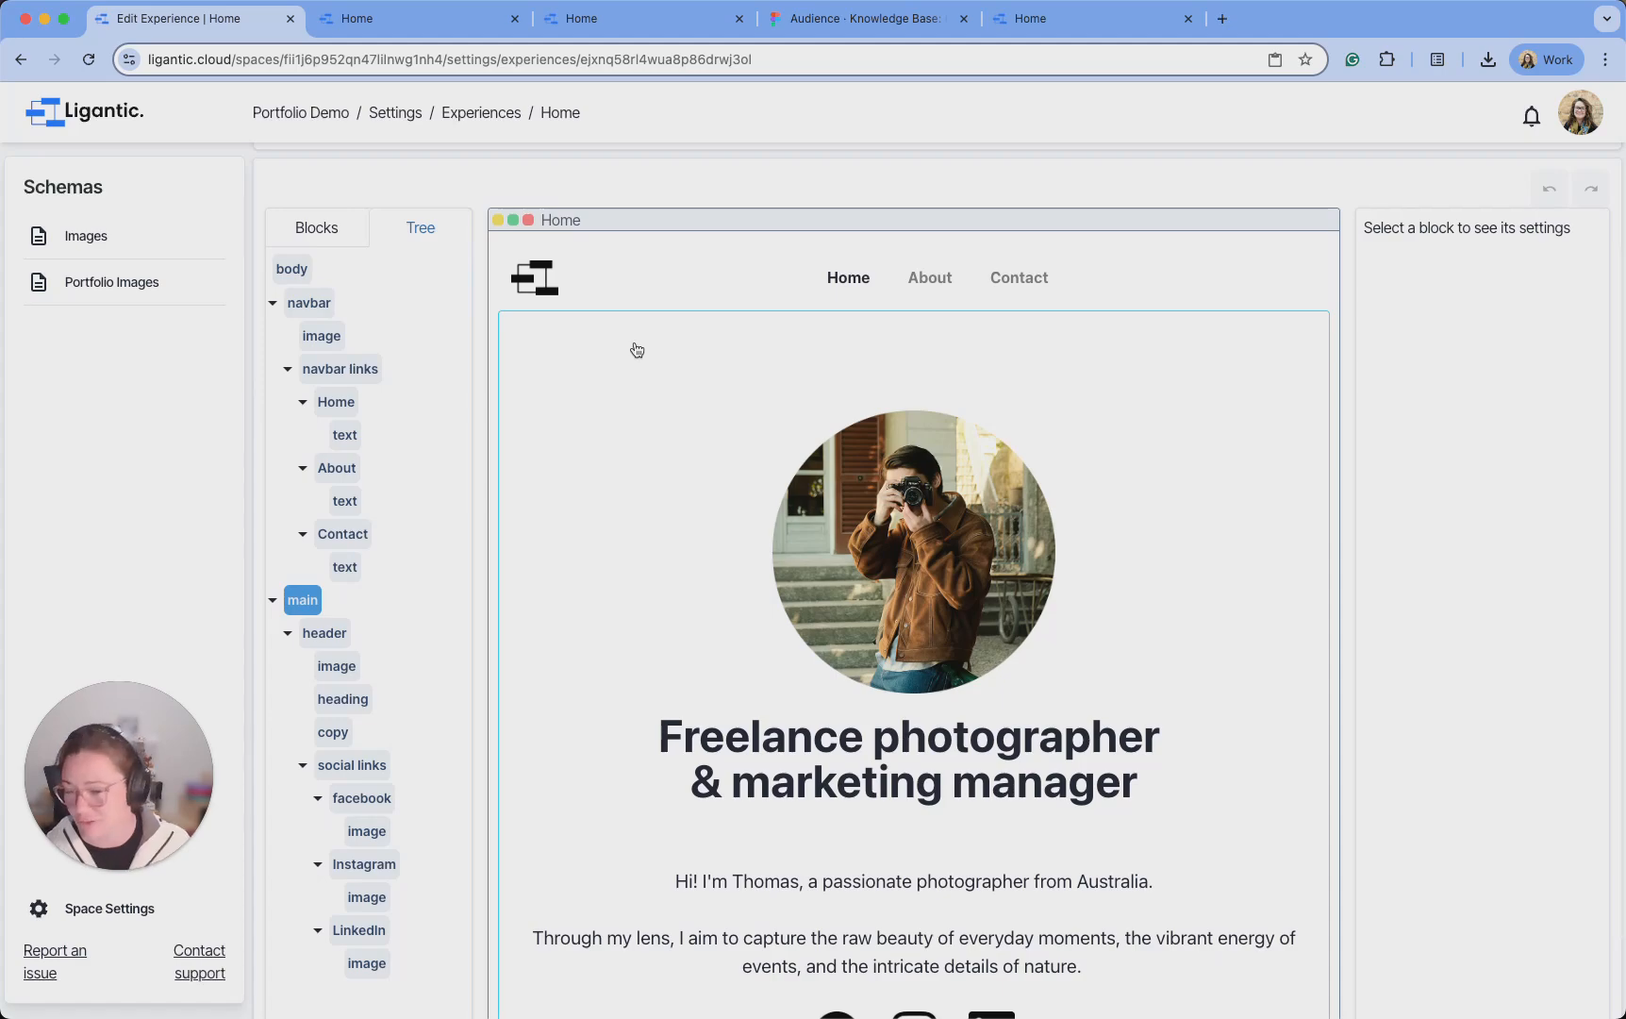
Collapse the navbar and header branches in the block tree and add a Box block below the header's social links
{"action": "left_click", "coordinate": [273, 303]}
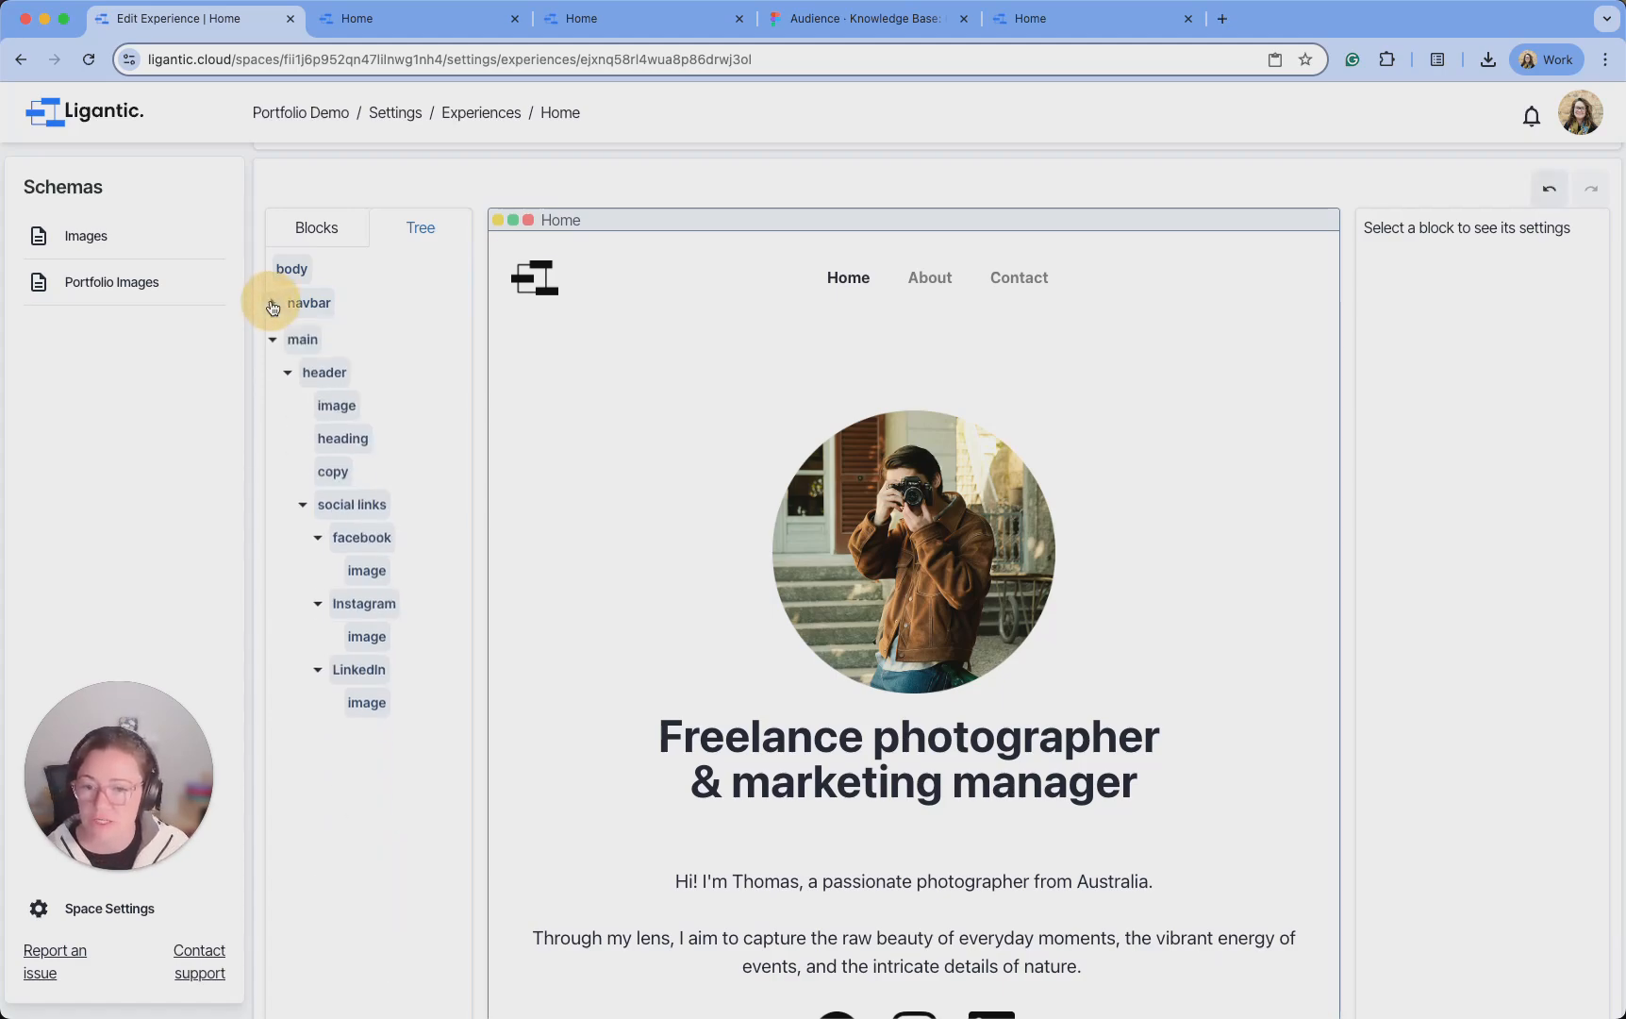
{"action": "left_click", "coordinate": [287, 369]}
{"action": "scroll", "coordinate": [624, 354], "scroll_direction": "down", "scroll_amount": 2}
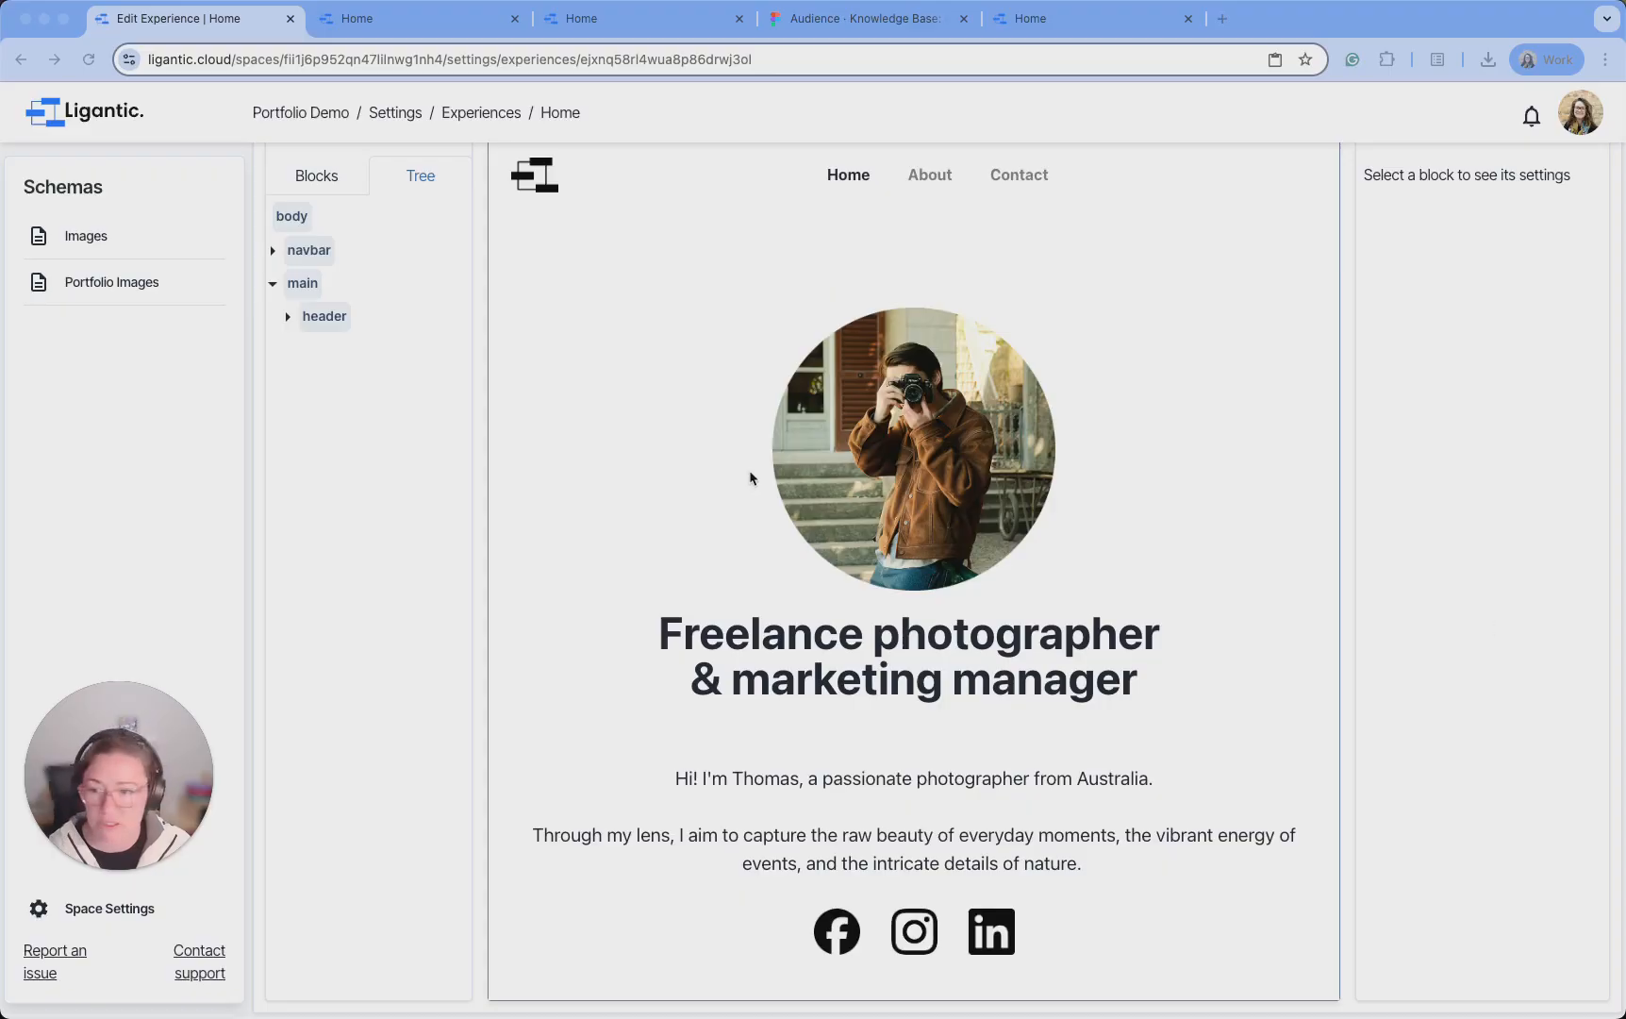
{"action": "left_click", "coordinate": [270, 286]}
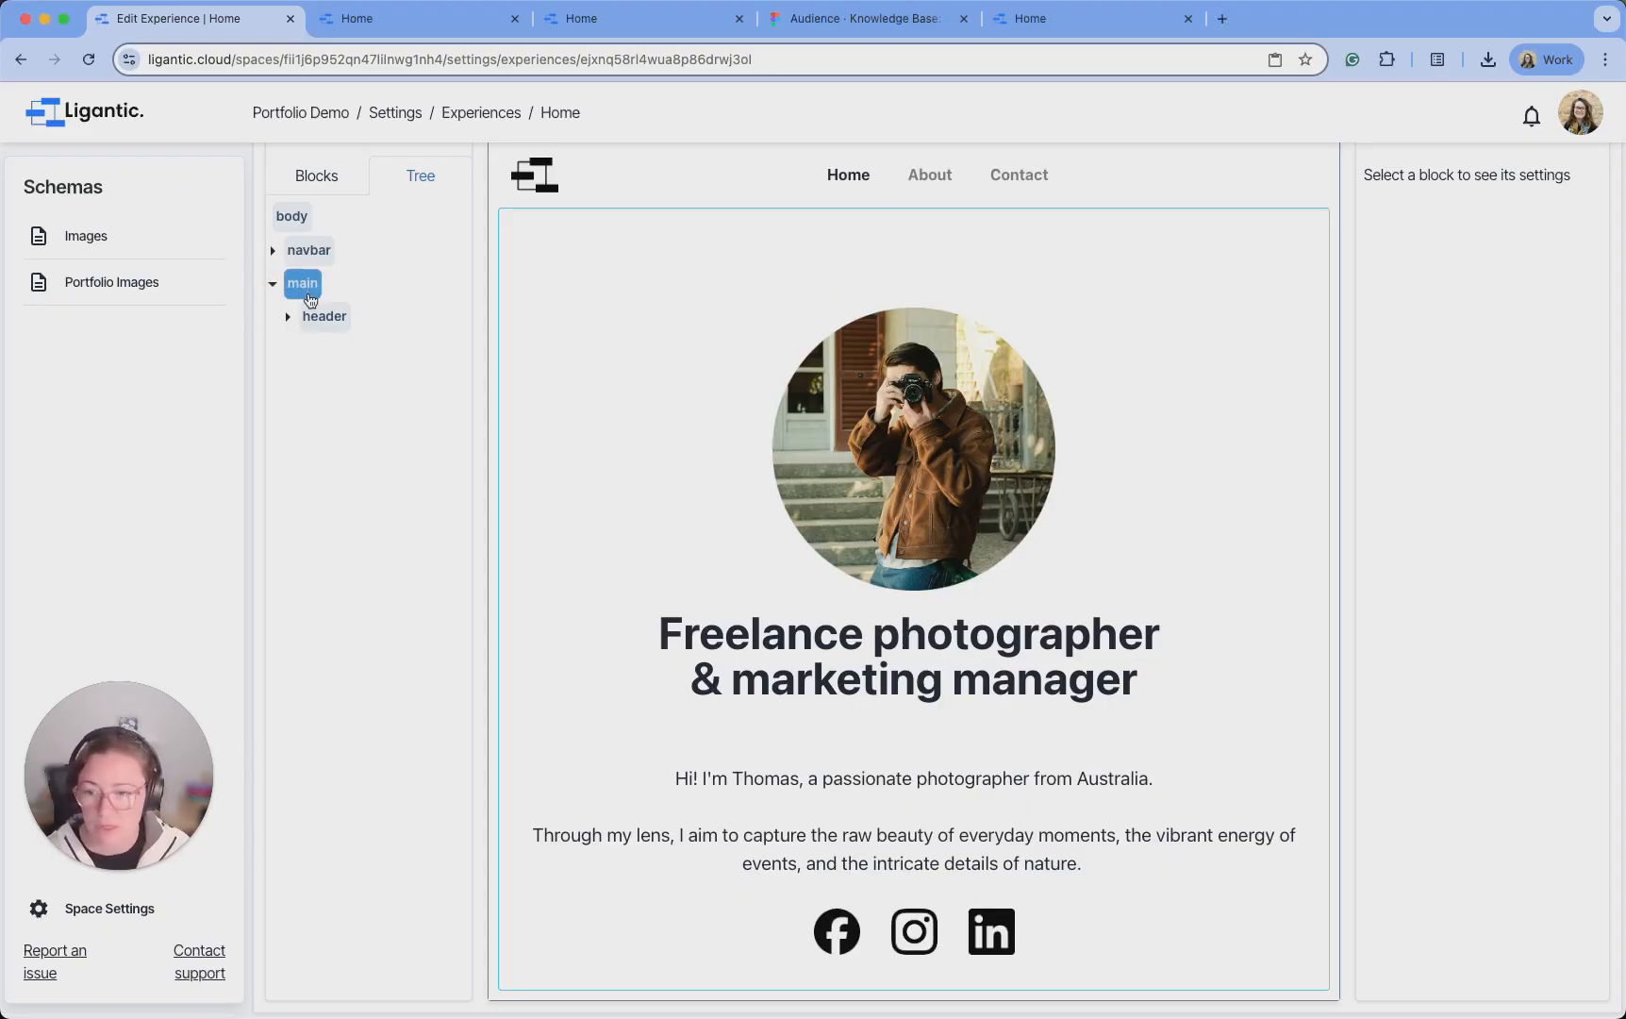
{"action": "left_click", "coordinate": [309, 177]}
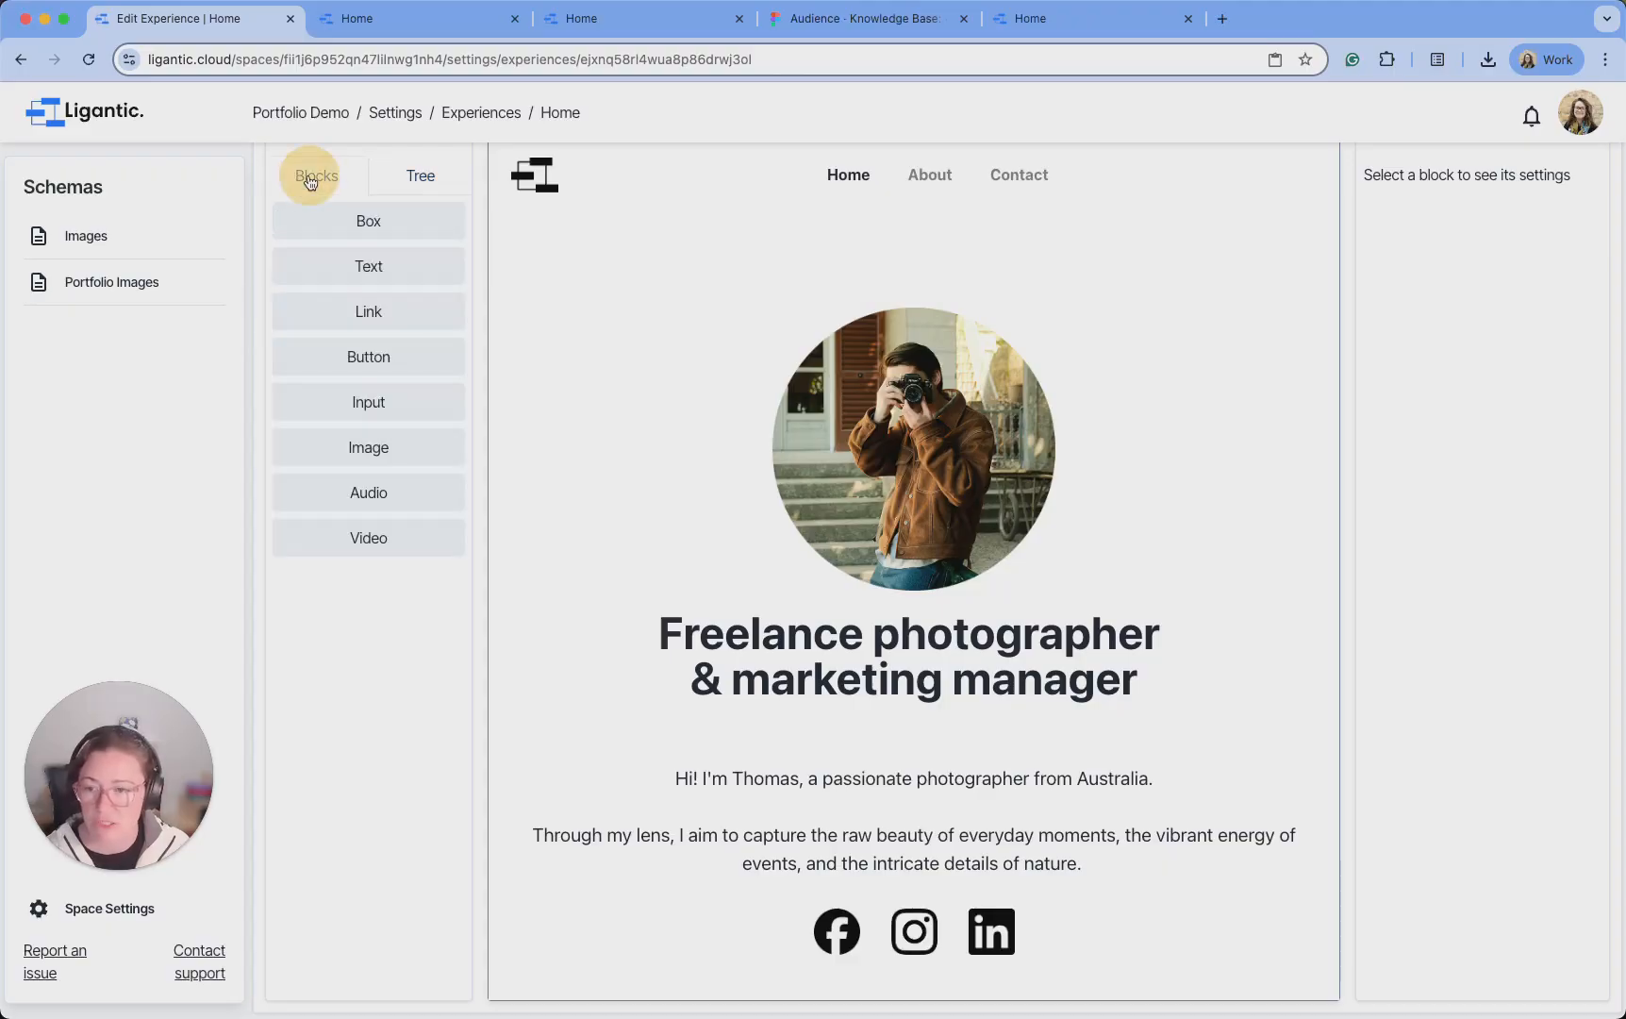
{"action": "left_click_drag", "start_coordinate": [368, 225], "coordinate": [854, 973]}
Move the new box out of the header so it sits directly under main, after the header
{"action": "left_click", "coordinate": [421, 174]}
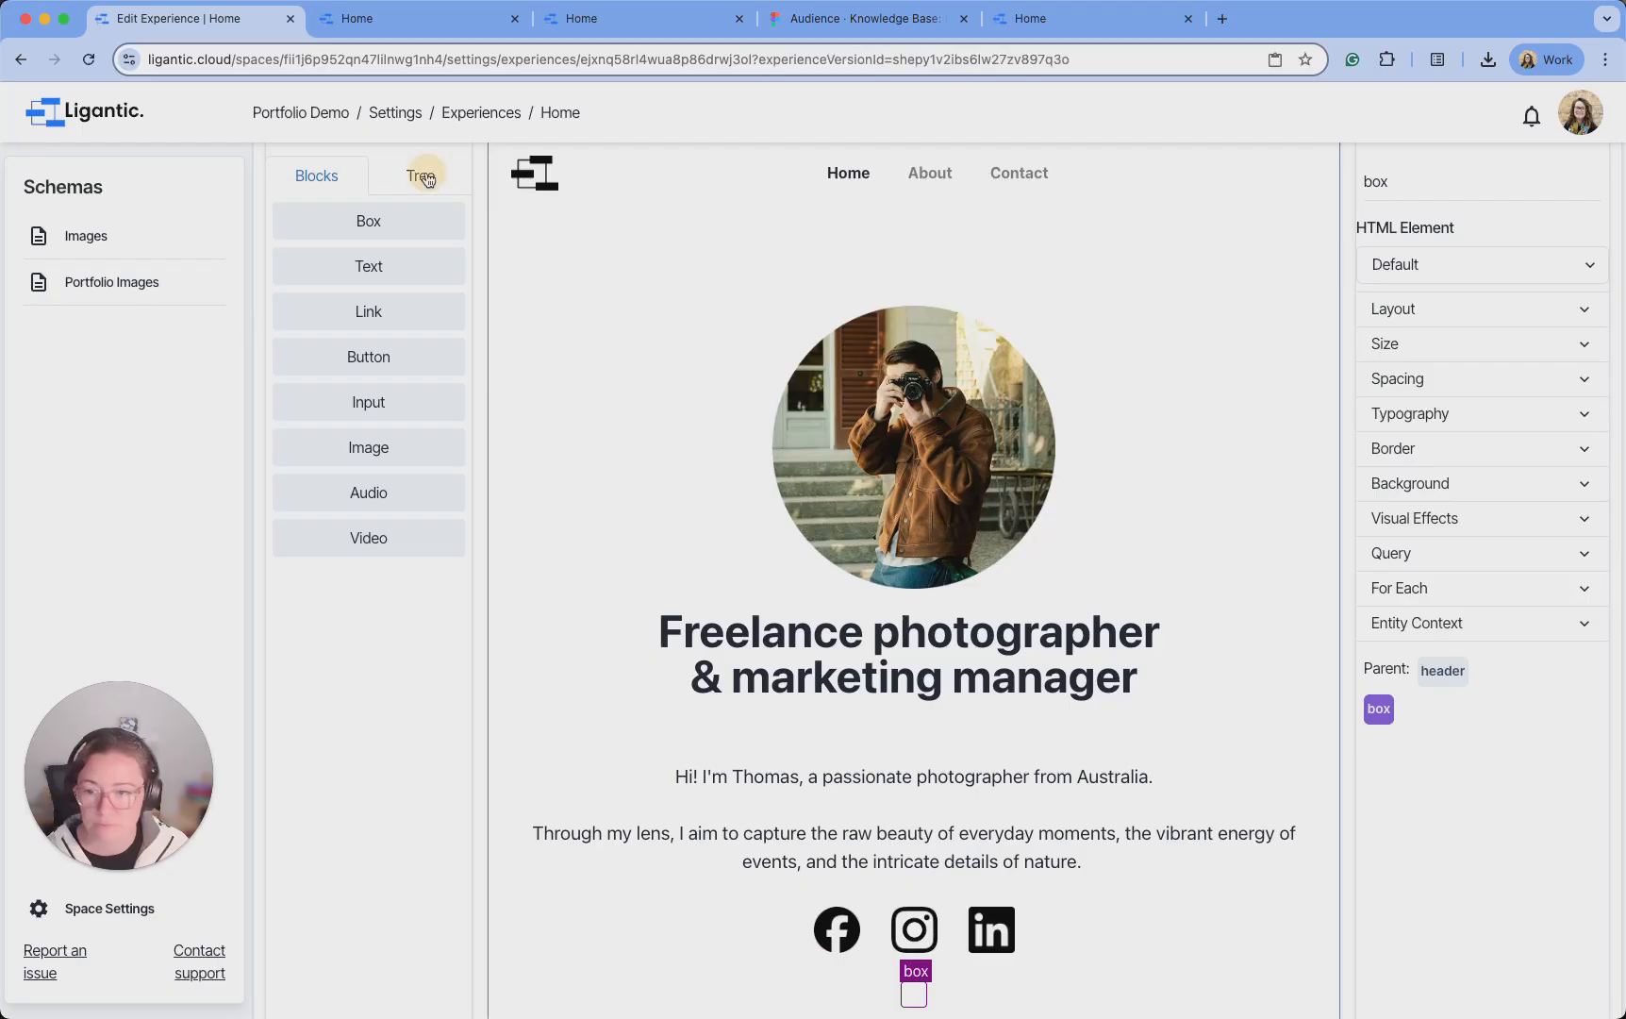
{"action": "scroll", "coordinate": [359, 434], "scroll_direction": "down", "scroll_amount": 3}
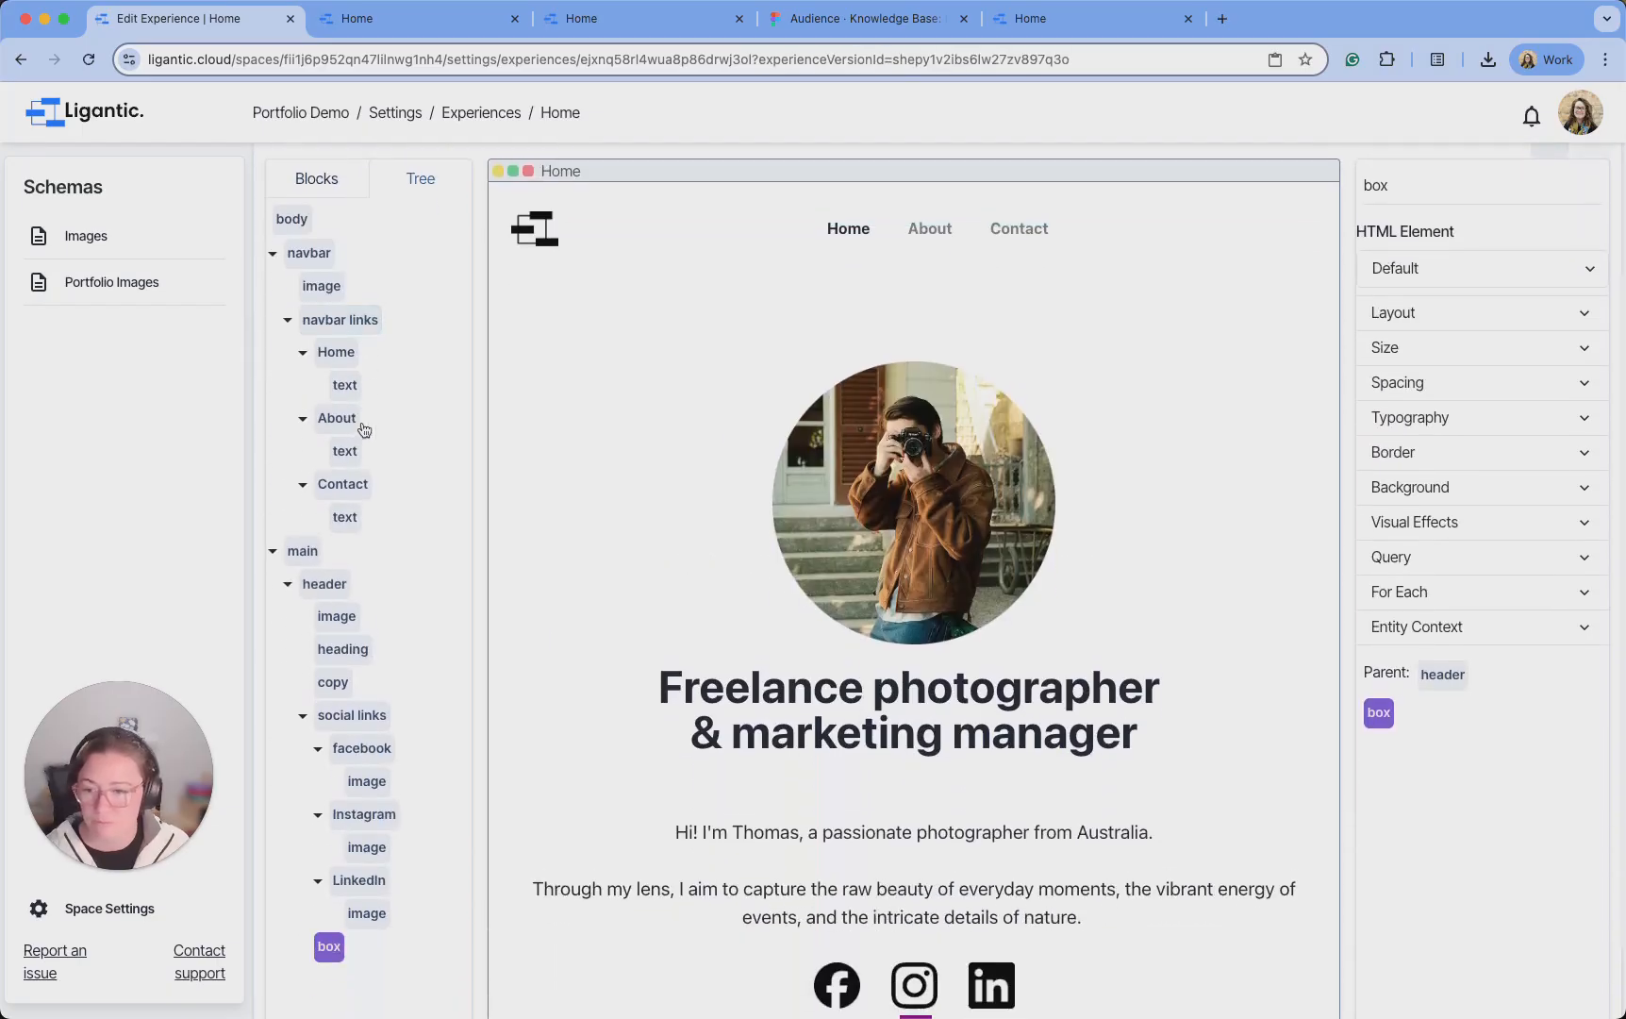
{"action": "left_click", "coordinate": [272, 253]}
{"action": "left_click", "coordinate": [287, 320]}
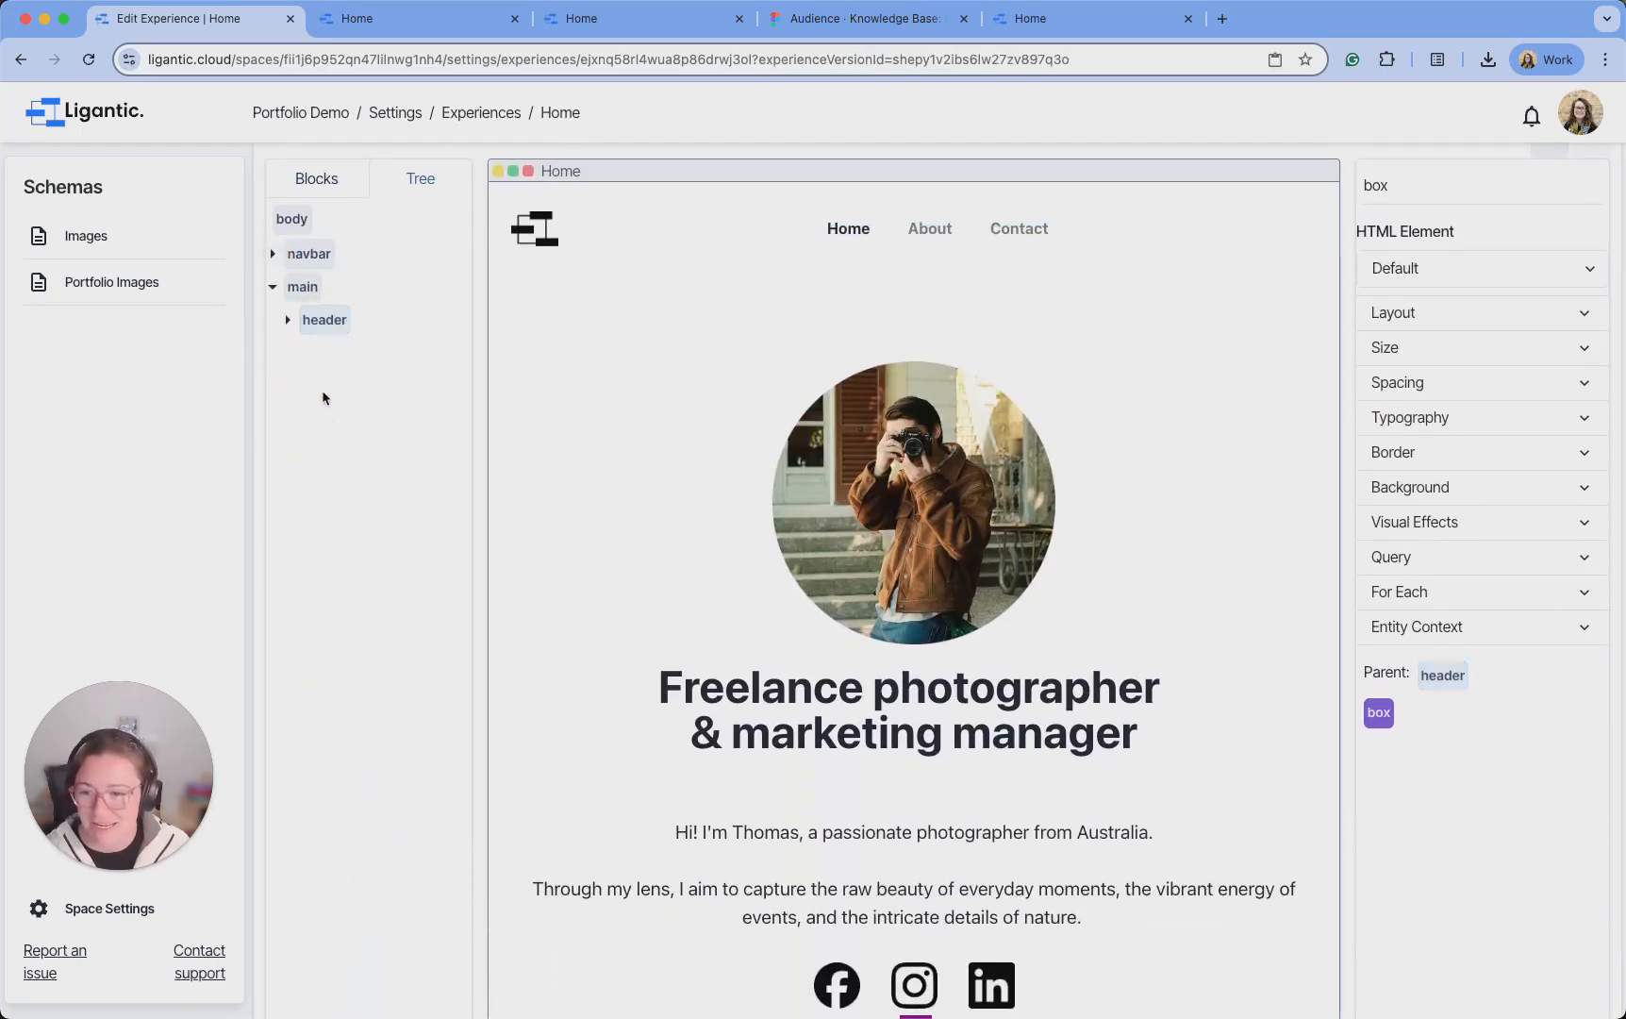
{"action": "left_click", "coordinate": [287, 320]}
{"action": "left_click_drag", "start_coordinate": [326, 682], "coordinate": [299, 680]}
{"action": "left_click", "coordinate": [290, 322]}
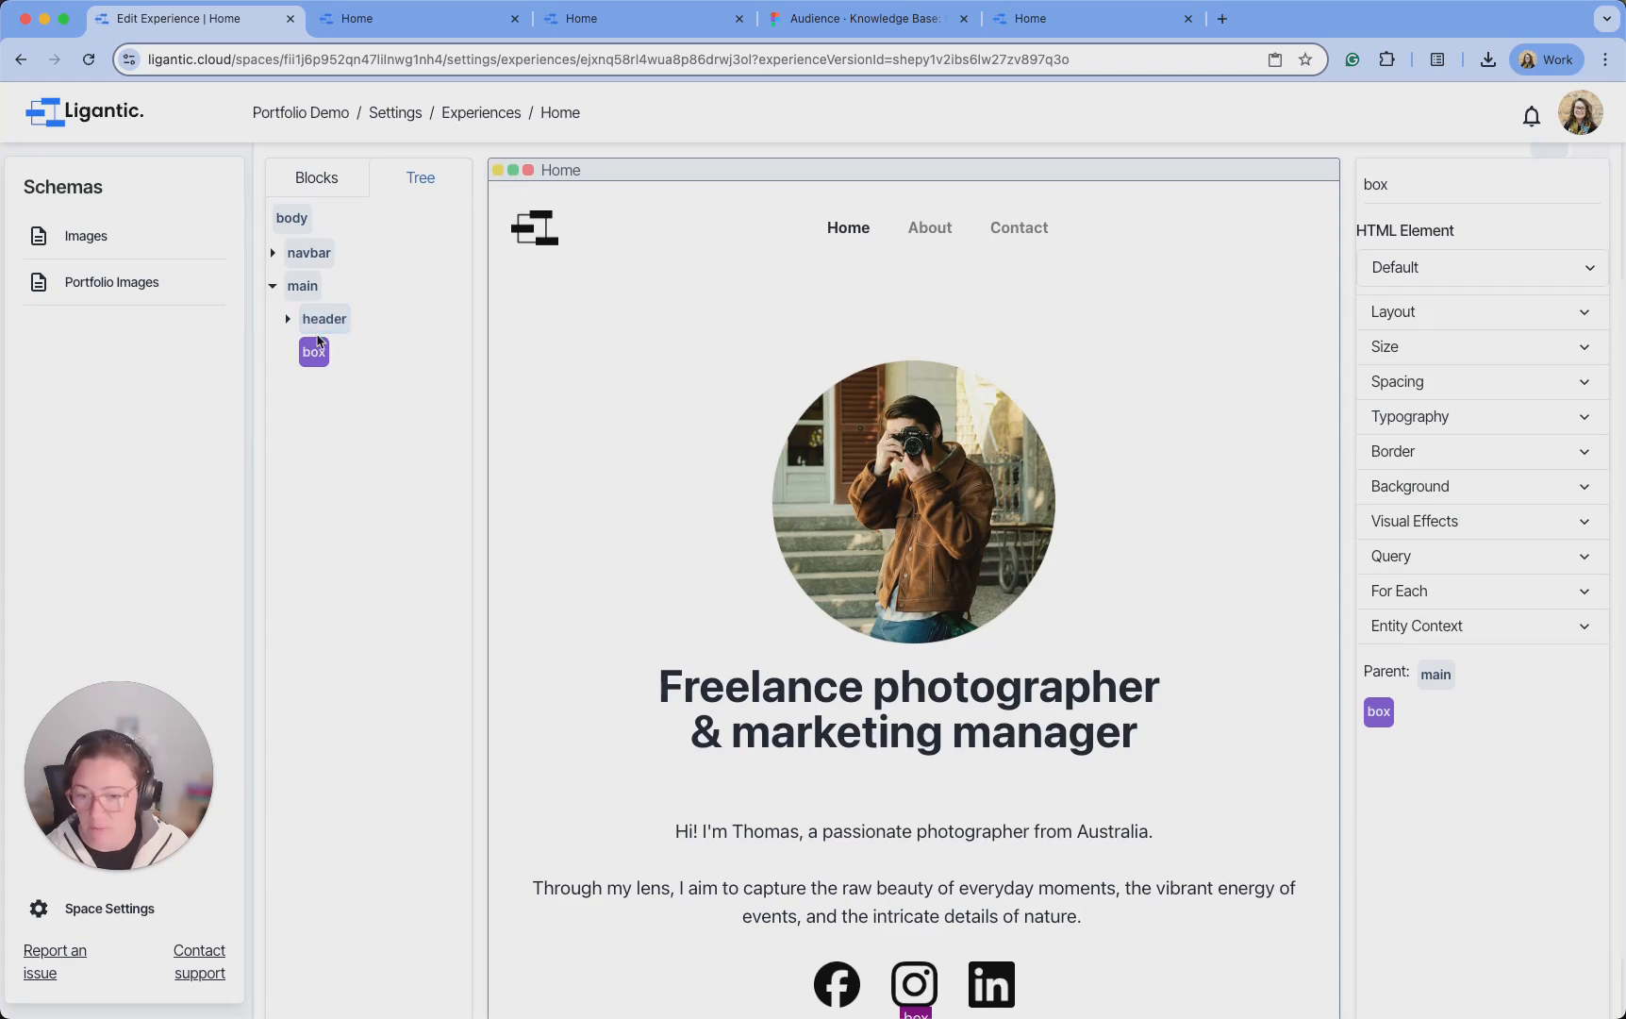
Rename the new box under main as portfolio
{"action": "scroll", "coordinate": [315, 347], "scroll_direction": "down", "scroll_amount": 1}
{"action": "double_click", "coordinate": [1374, 181]}
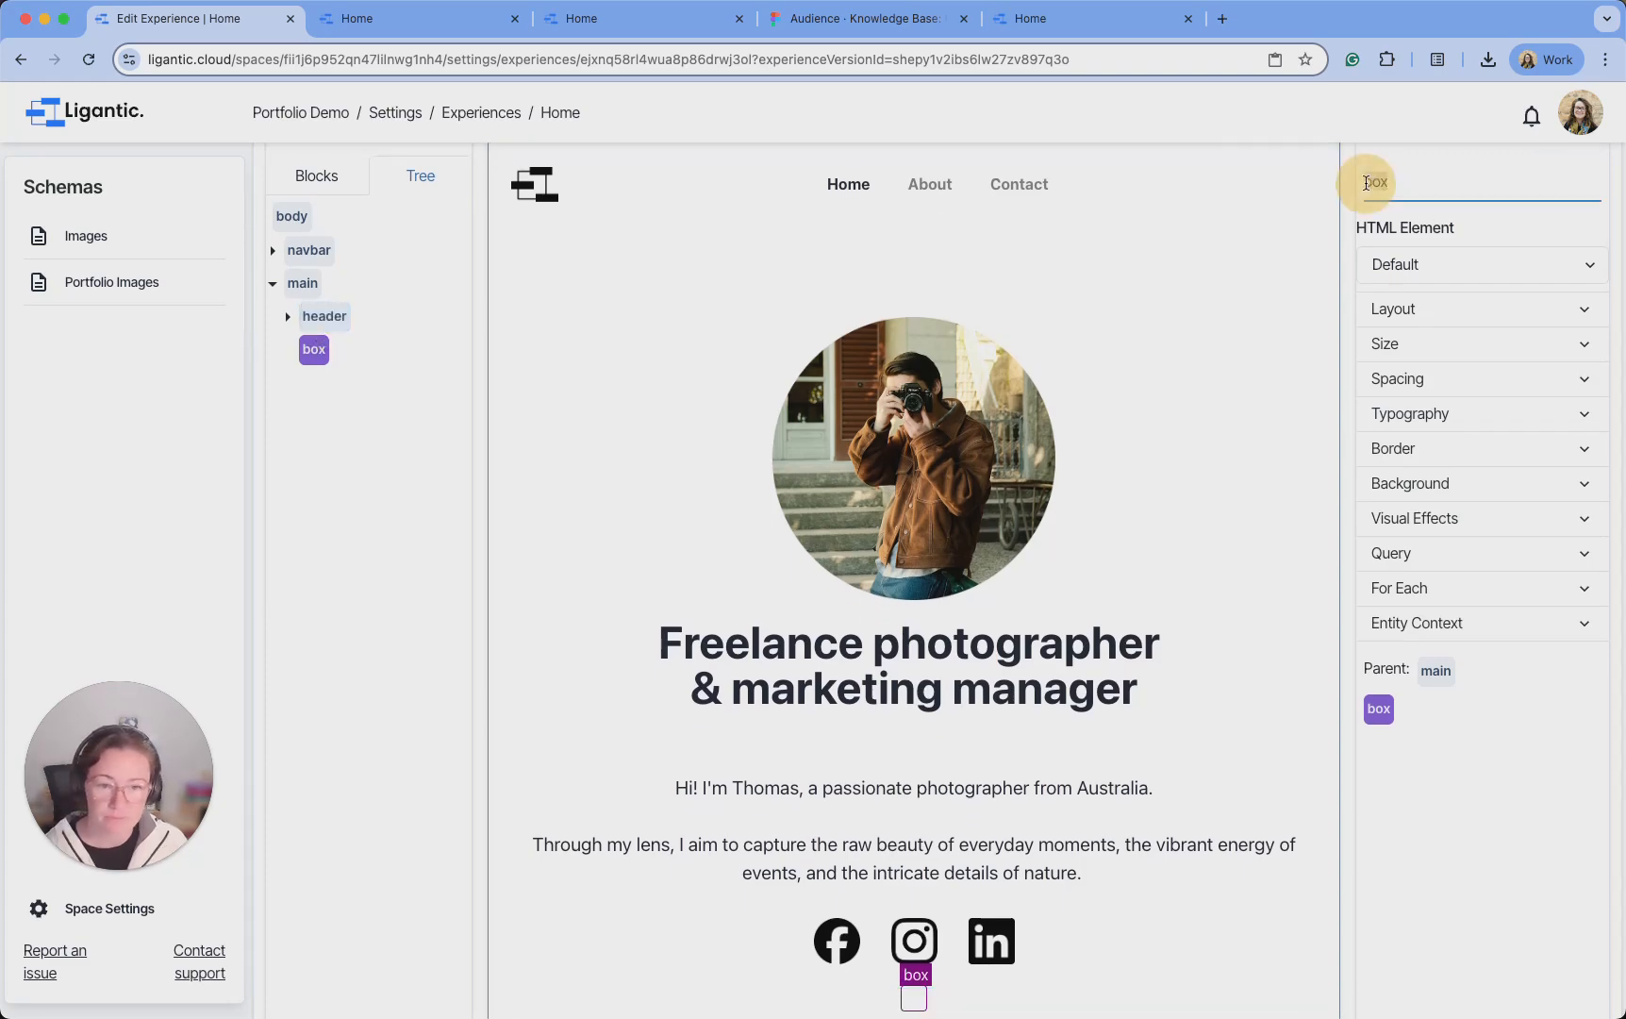
{"action": "type", "text": "portfolio"}
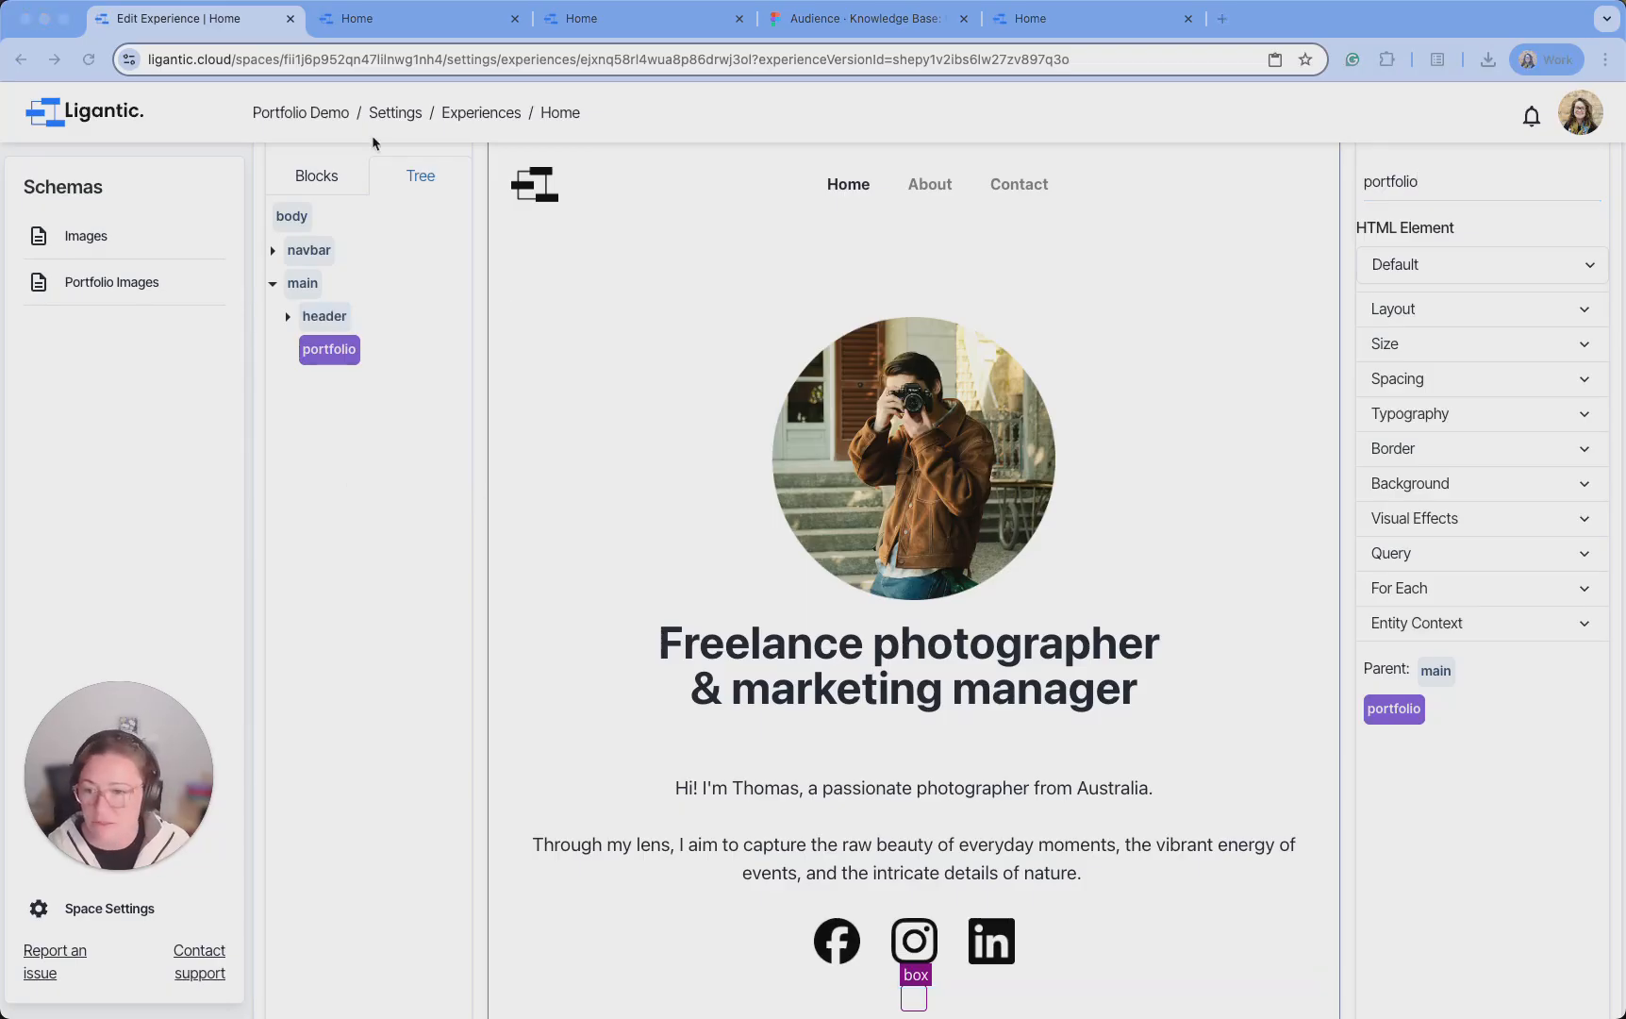
Add a Box block inside the portfolio block and place an Image block inside that new box
{"action": "left_click", "coordinate": [311, 179]}
{"action": "scroll", "coordinate": [690, 453], "scroll_direction": "down", "scroll_amount": 1}
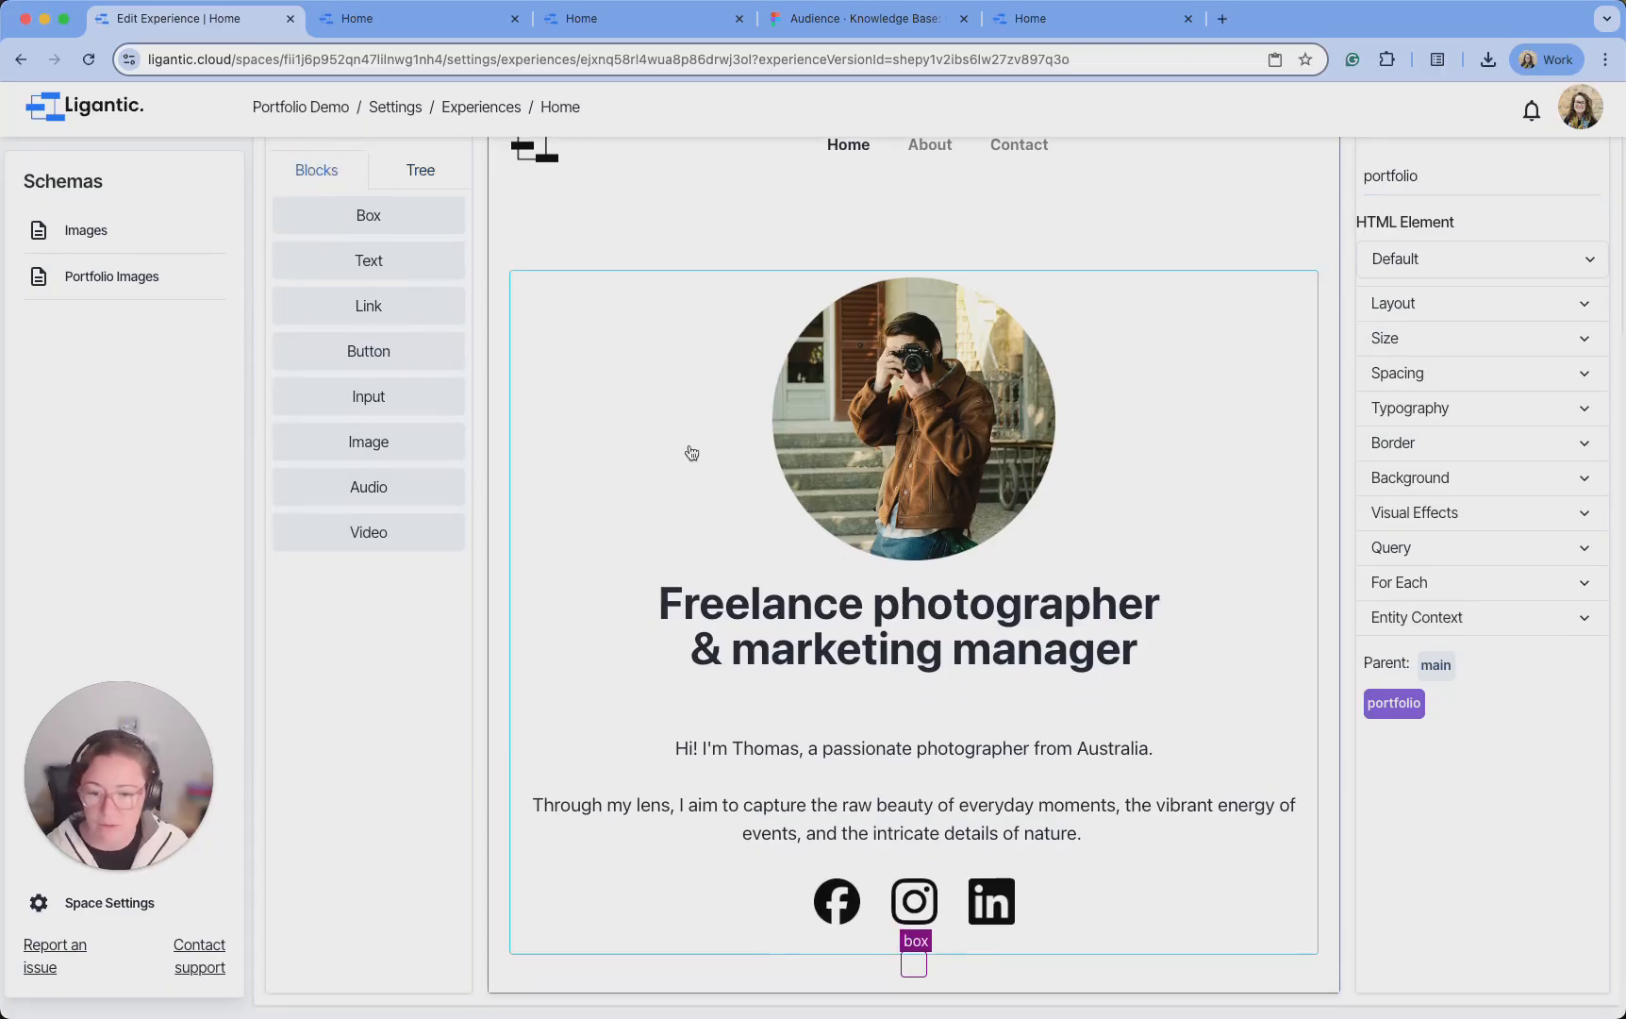
{"action": "left_click_drag", "start_coordinate": [341, 215], "coordinate": [913, 962]}
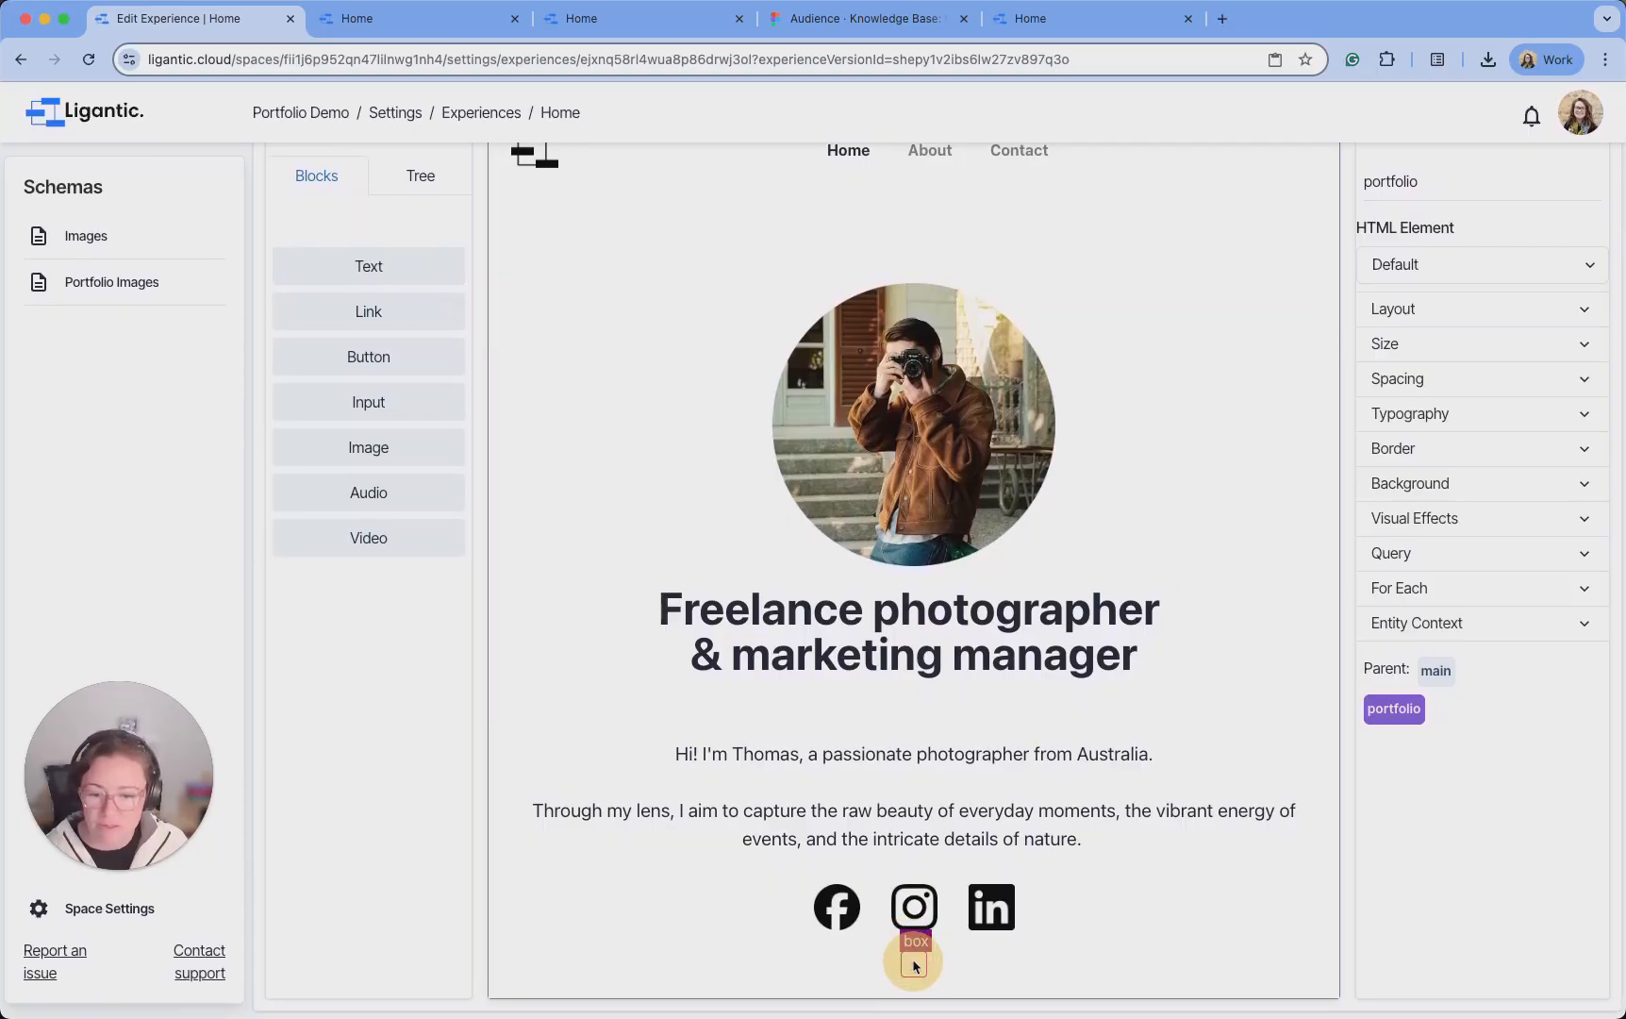
{"action": "left_click", "coordinate": [915, 966]}
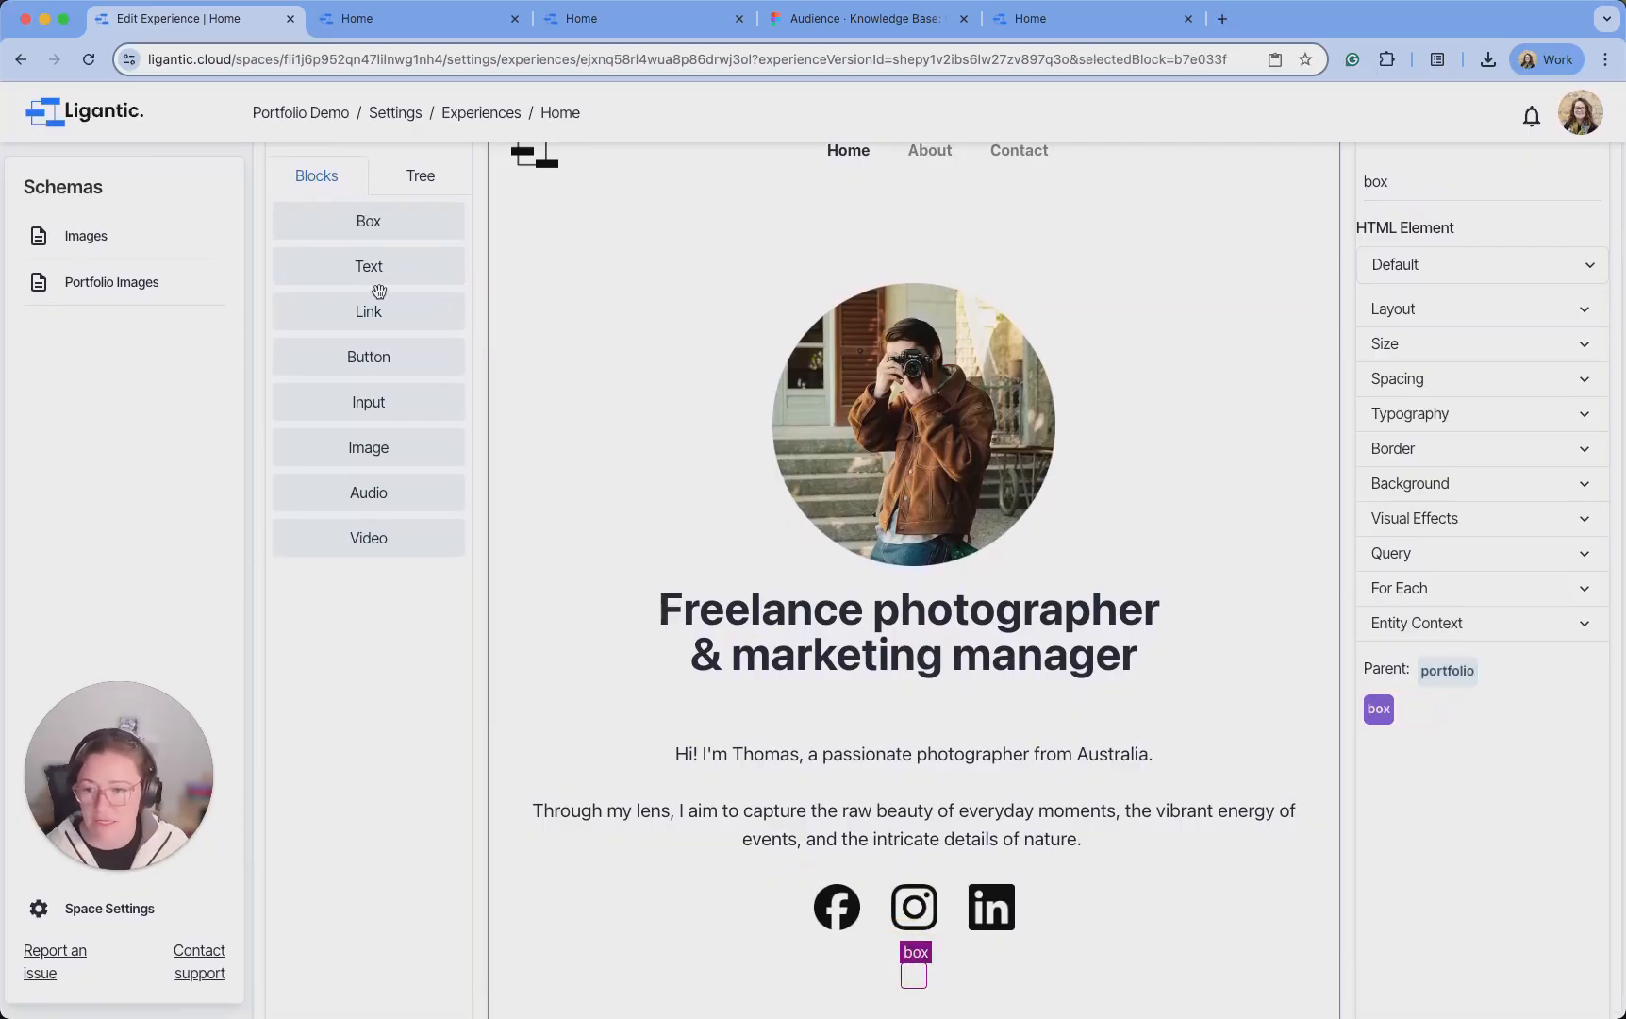
{"action": "left_click_drag", "start_coordinate": [376, 443], "coordinate": [923, 955]}
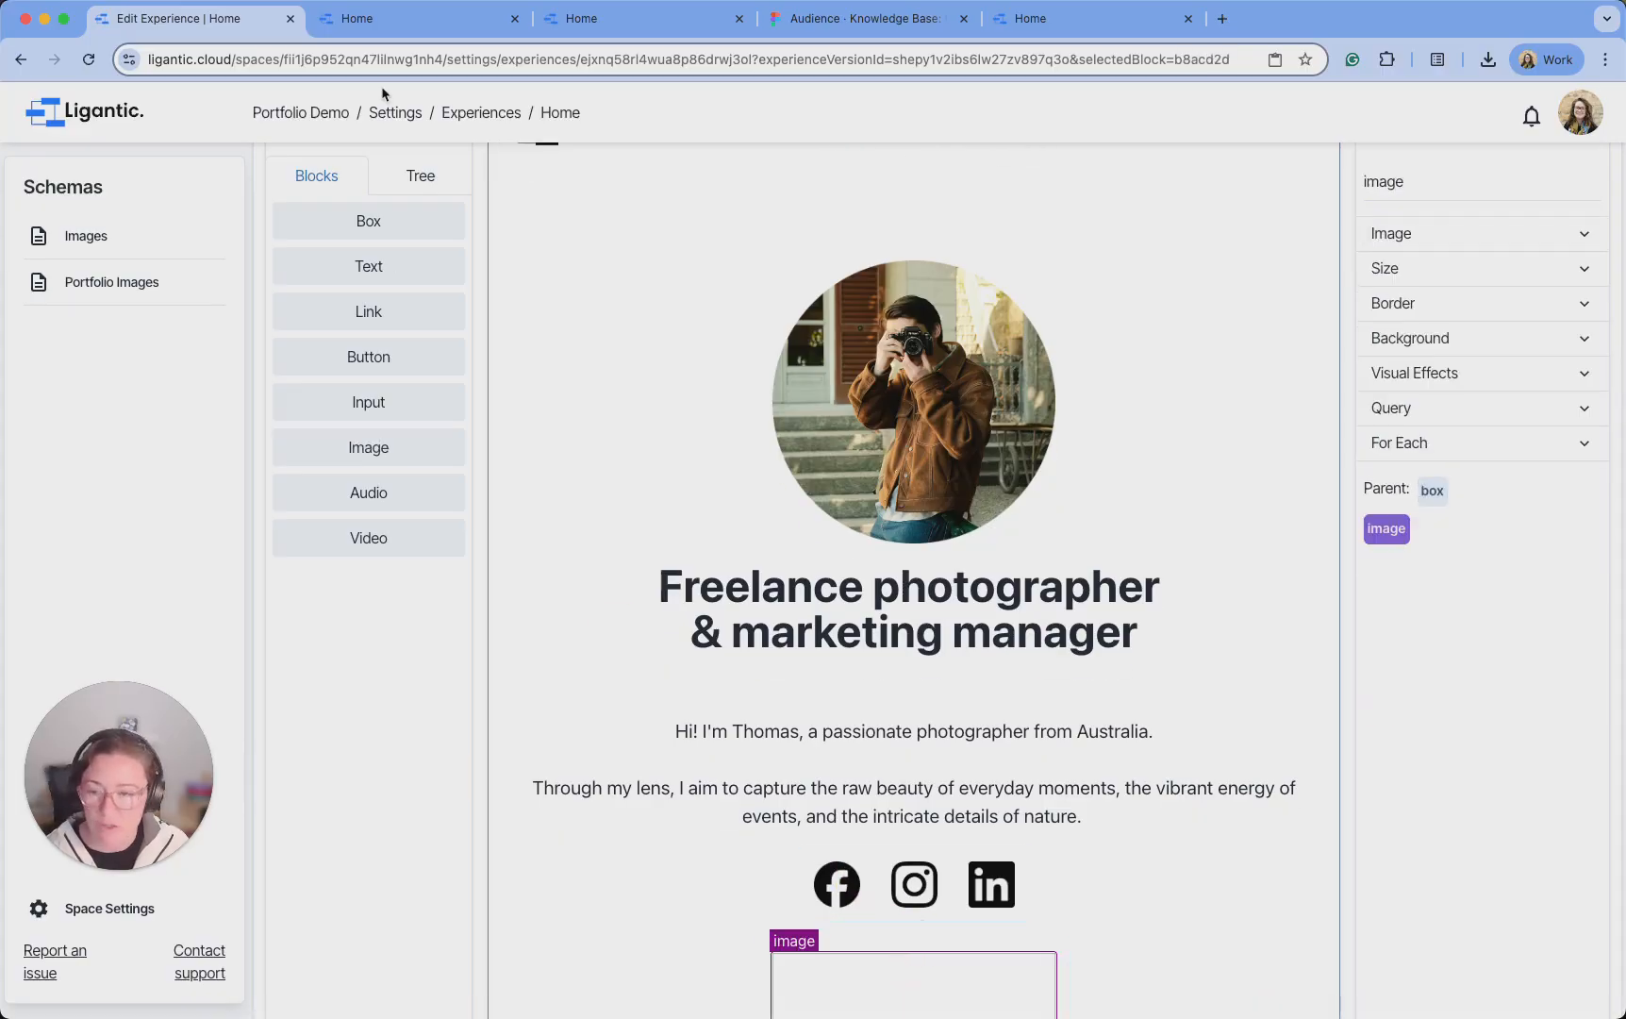
{"action": "left_click", "coordinate": [386, 175]}
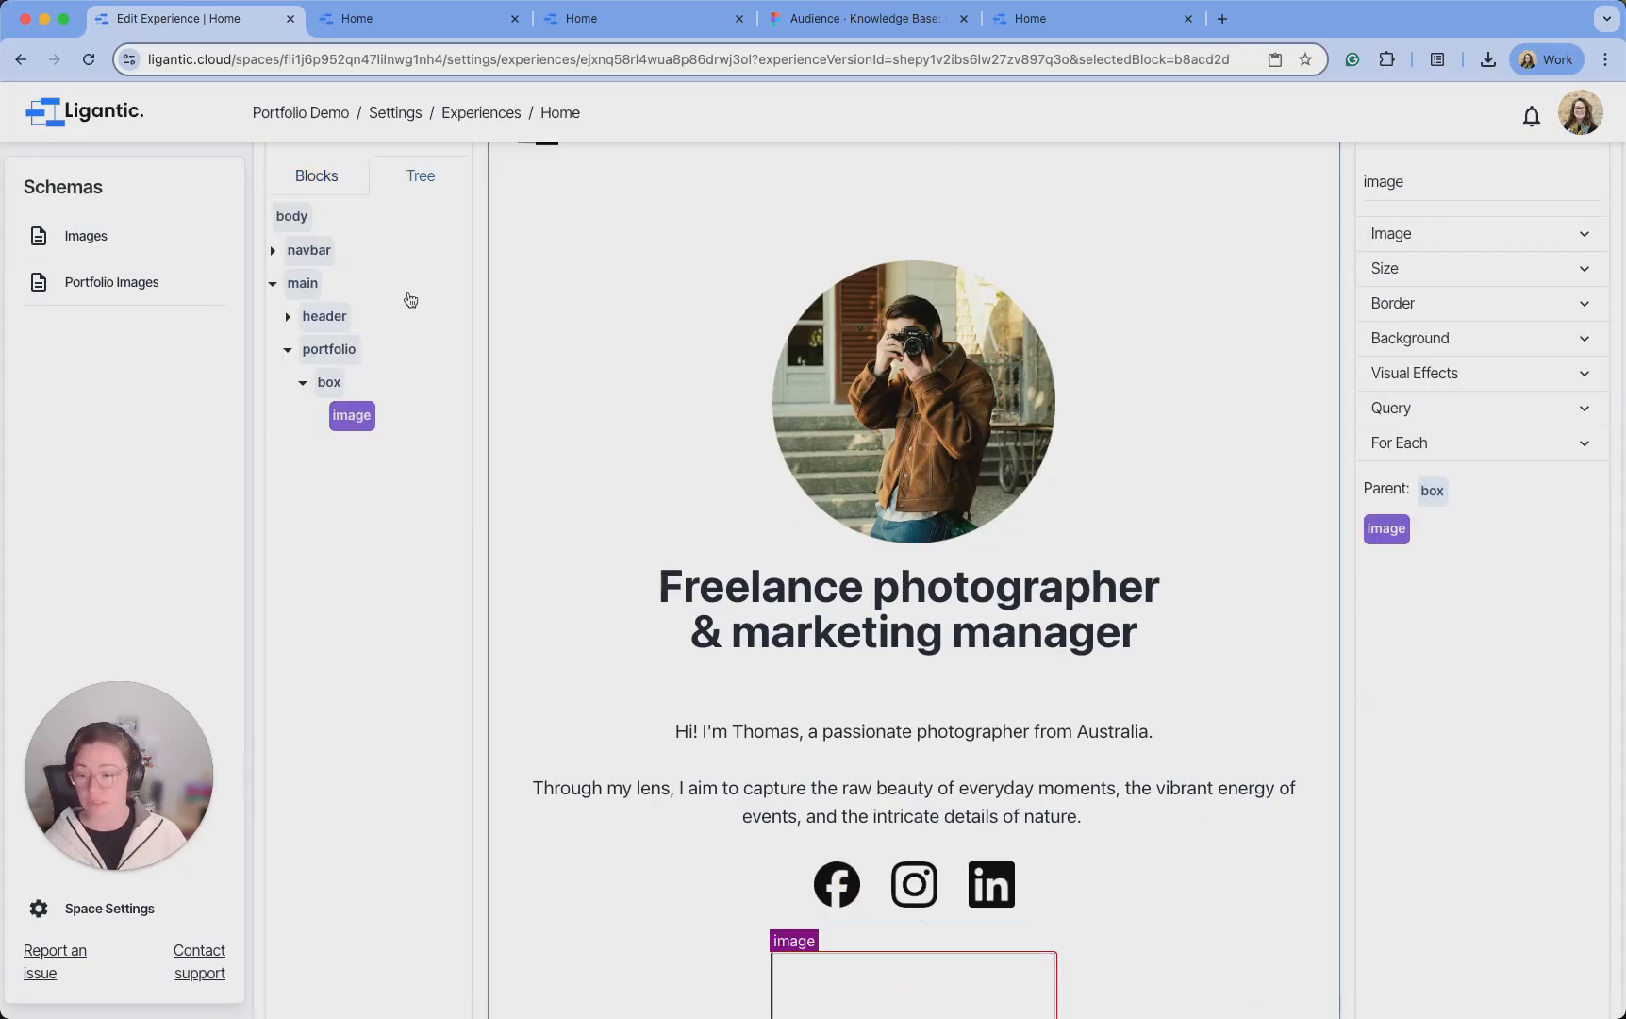
{"action": "scroll", "coordinate": [599, 301], "scroll_direction": "down", "scroll_amount": 1}
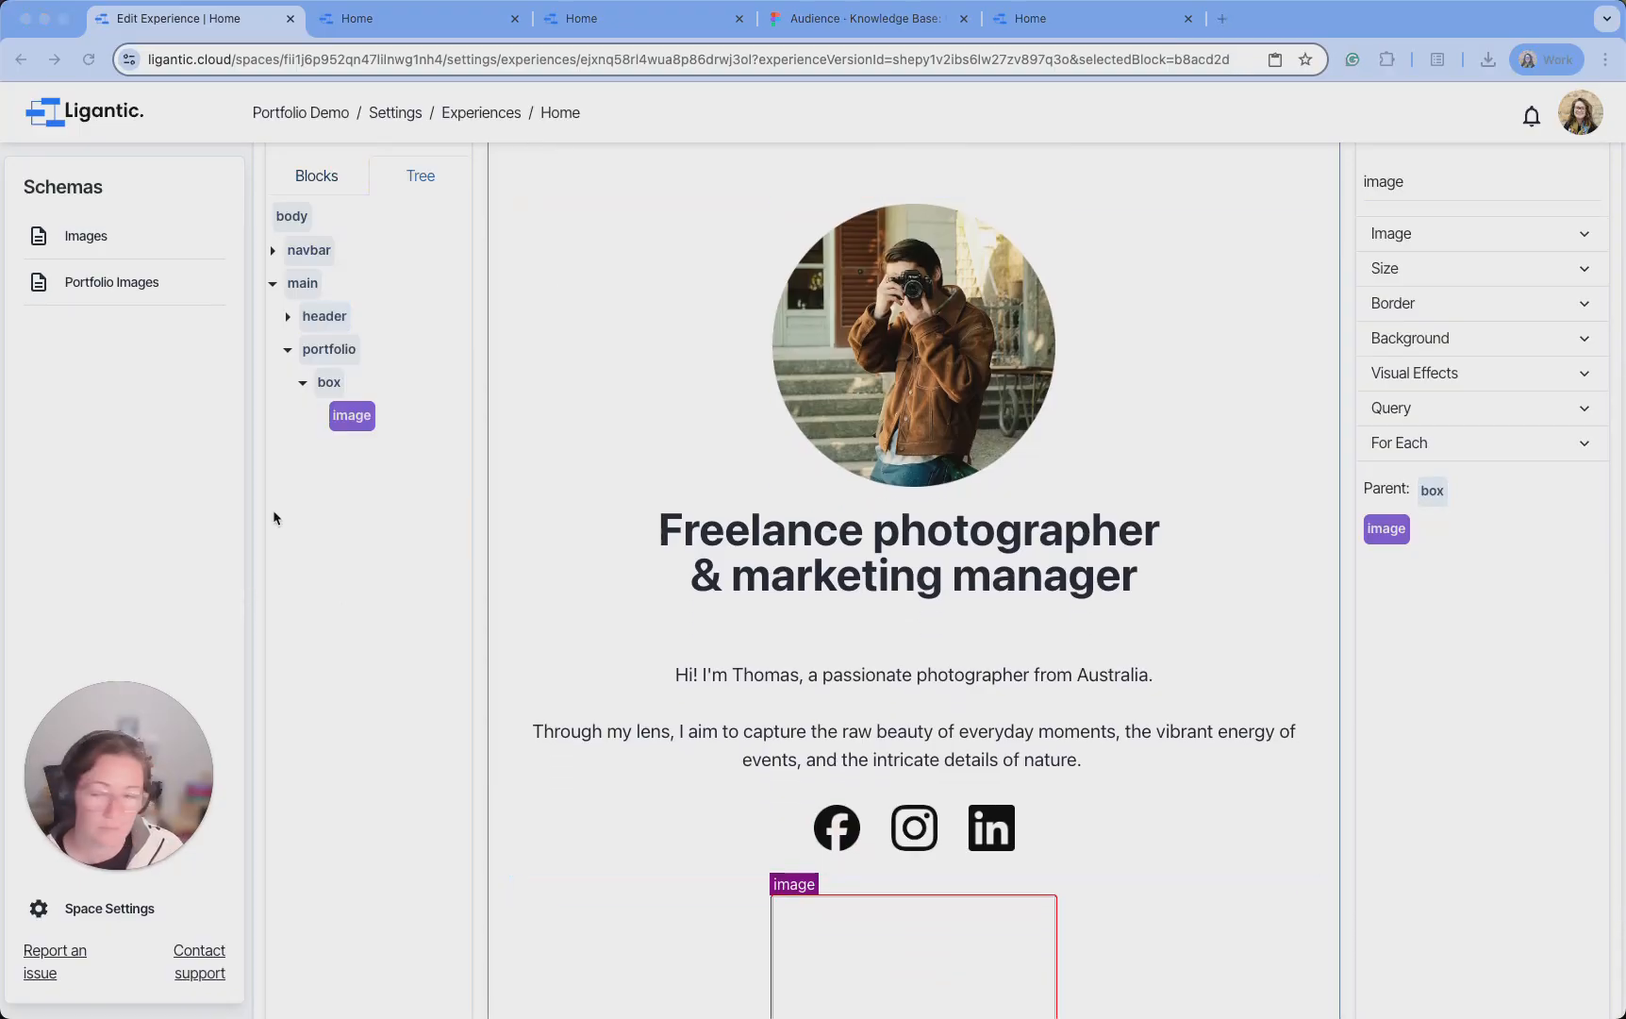
Enable a query on the portfolio block and set its schema to Portfolio Image
{"action": "left_click", "coordinate": [303, 356]}
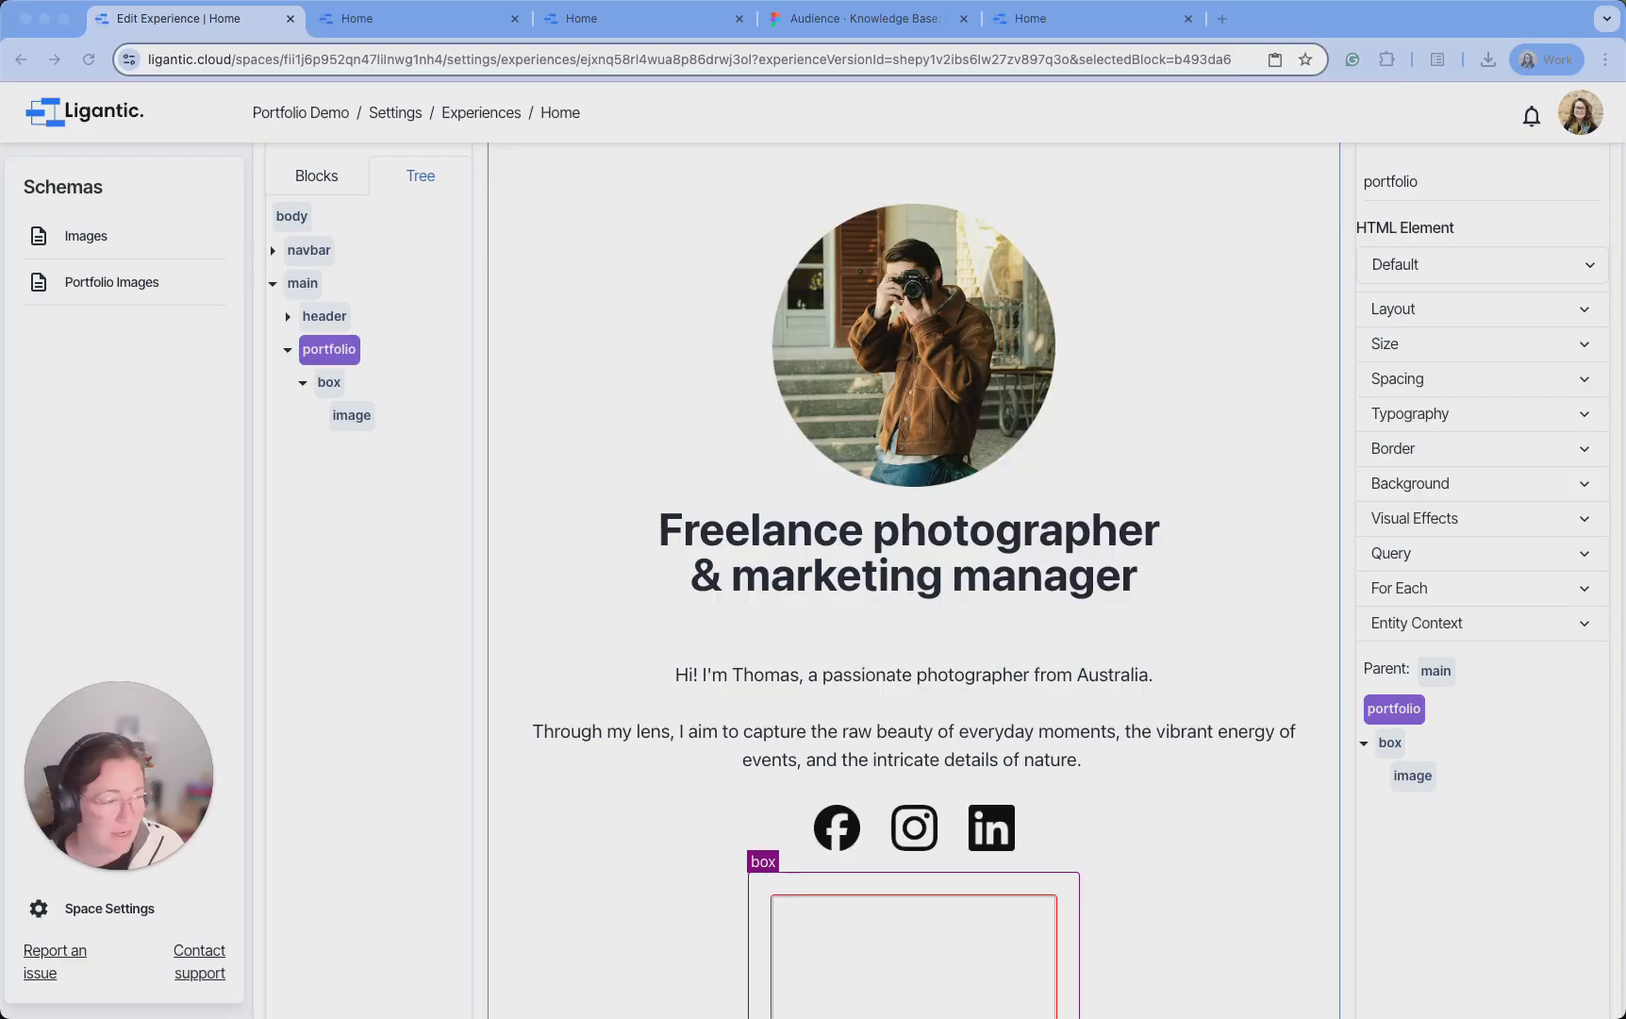
{"action": "left_click", "coordinate": [1520, 549]}
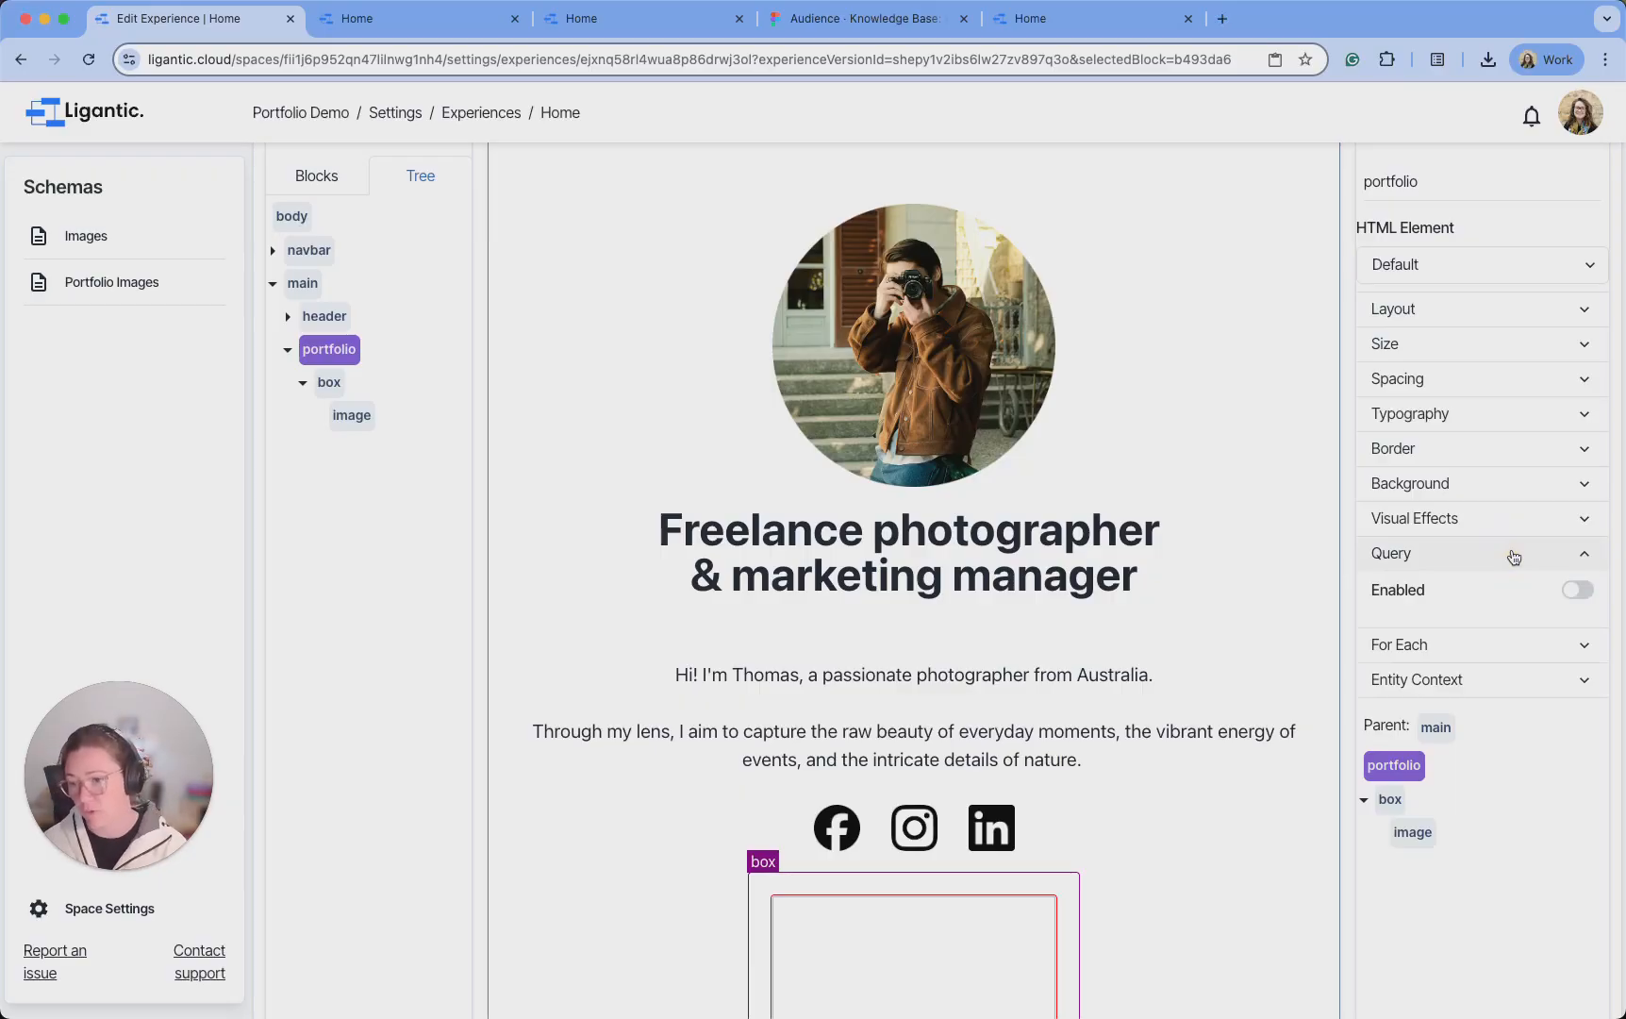
{"action": "left_click", "coordinate": [1574, 589]}
{"action": "scroll", "coordinate": [1541, 563], "scroll_direction": "down", "scroll_amount": 3}
{"action": "scroll", "coordinate": [1514, 438], "scroll_direction": "down", "scroll_amount": 2}
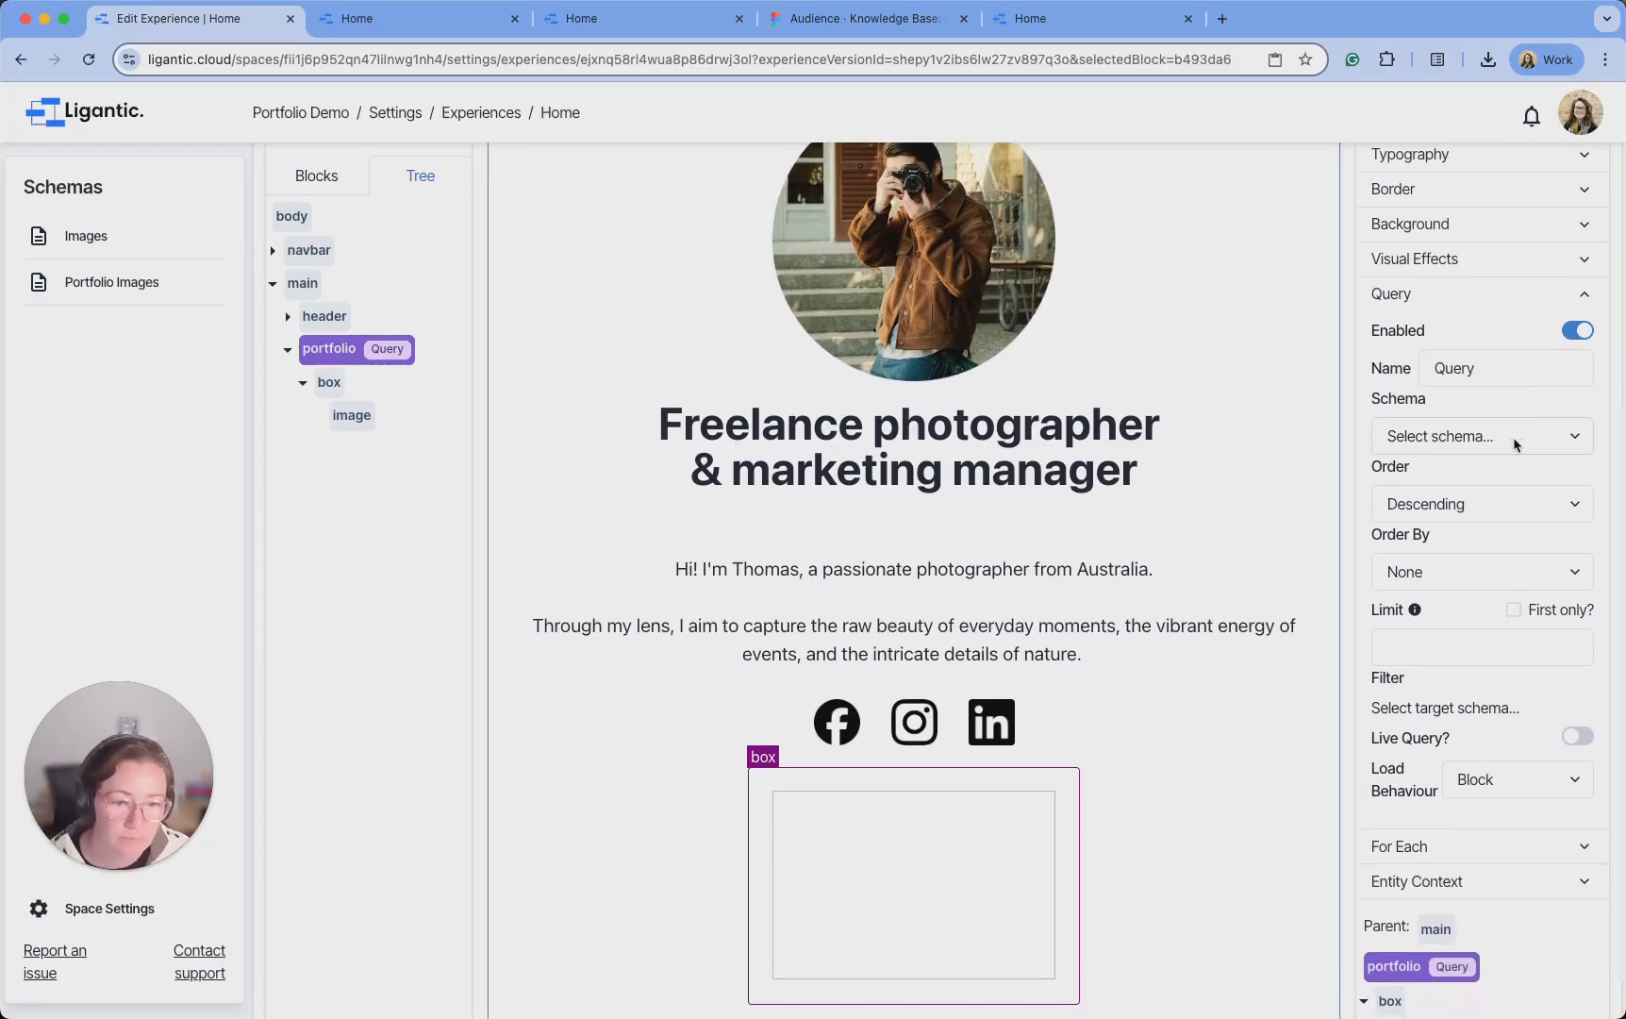
{"action": "left_click", "coordinate": [1516, 434]}
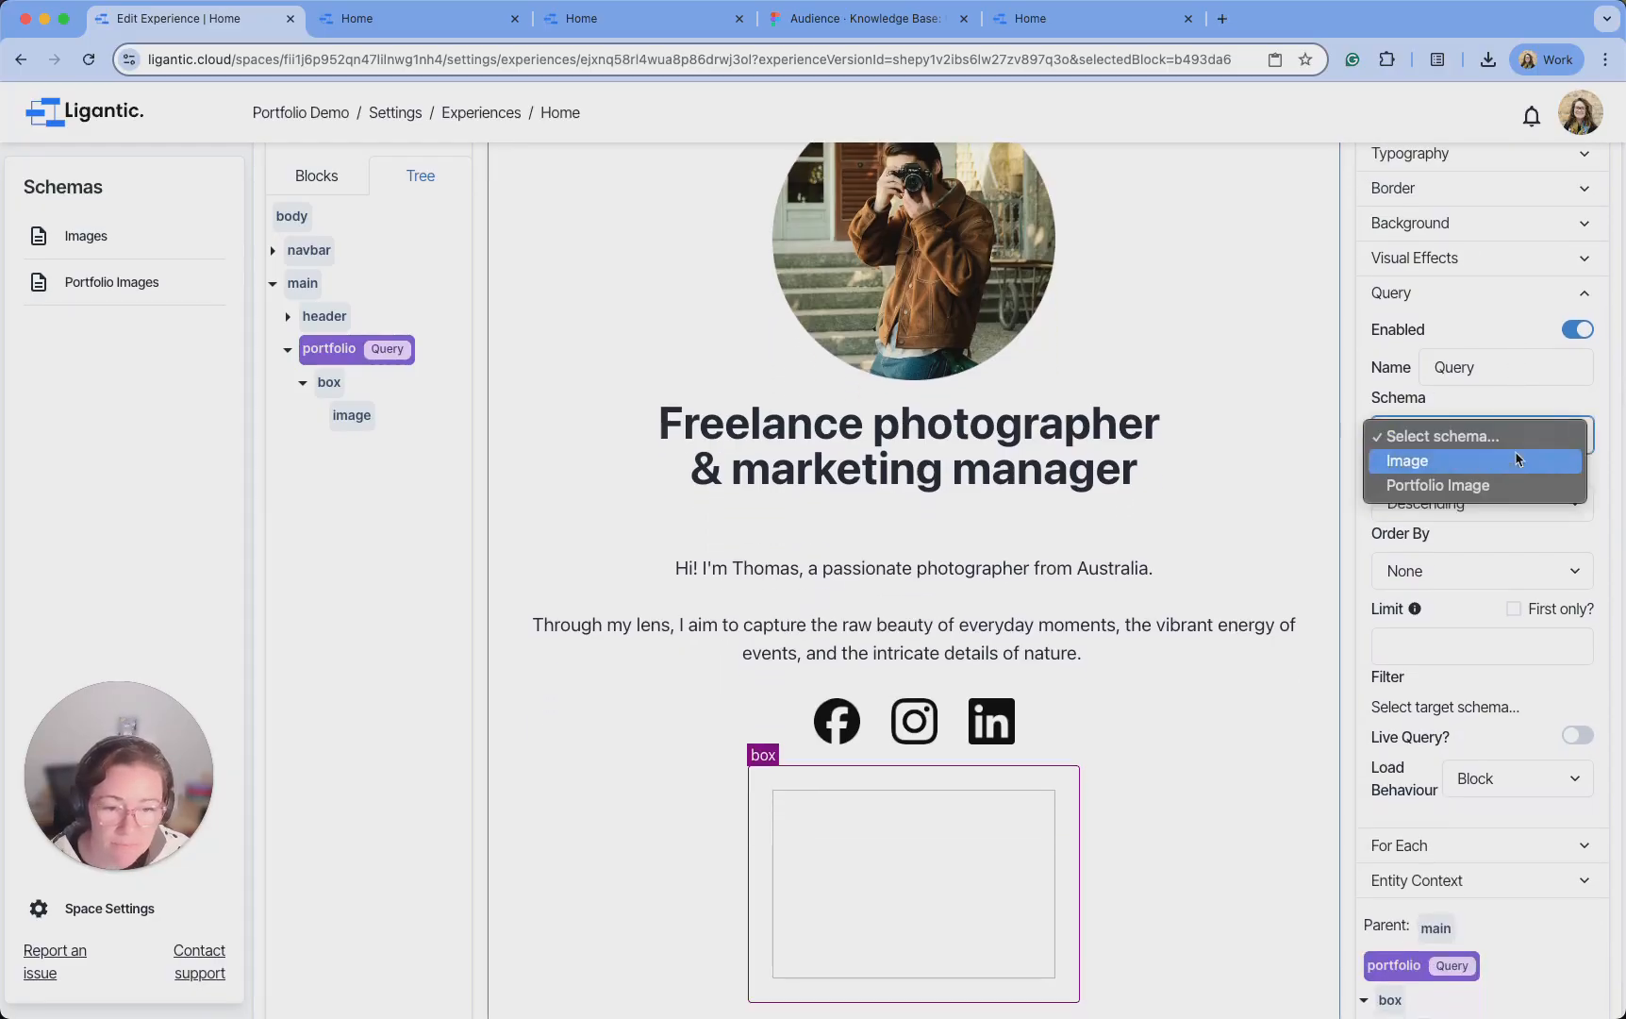
{"action": "left_click", "coordinate": [1515, 482]}
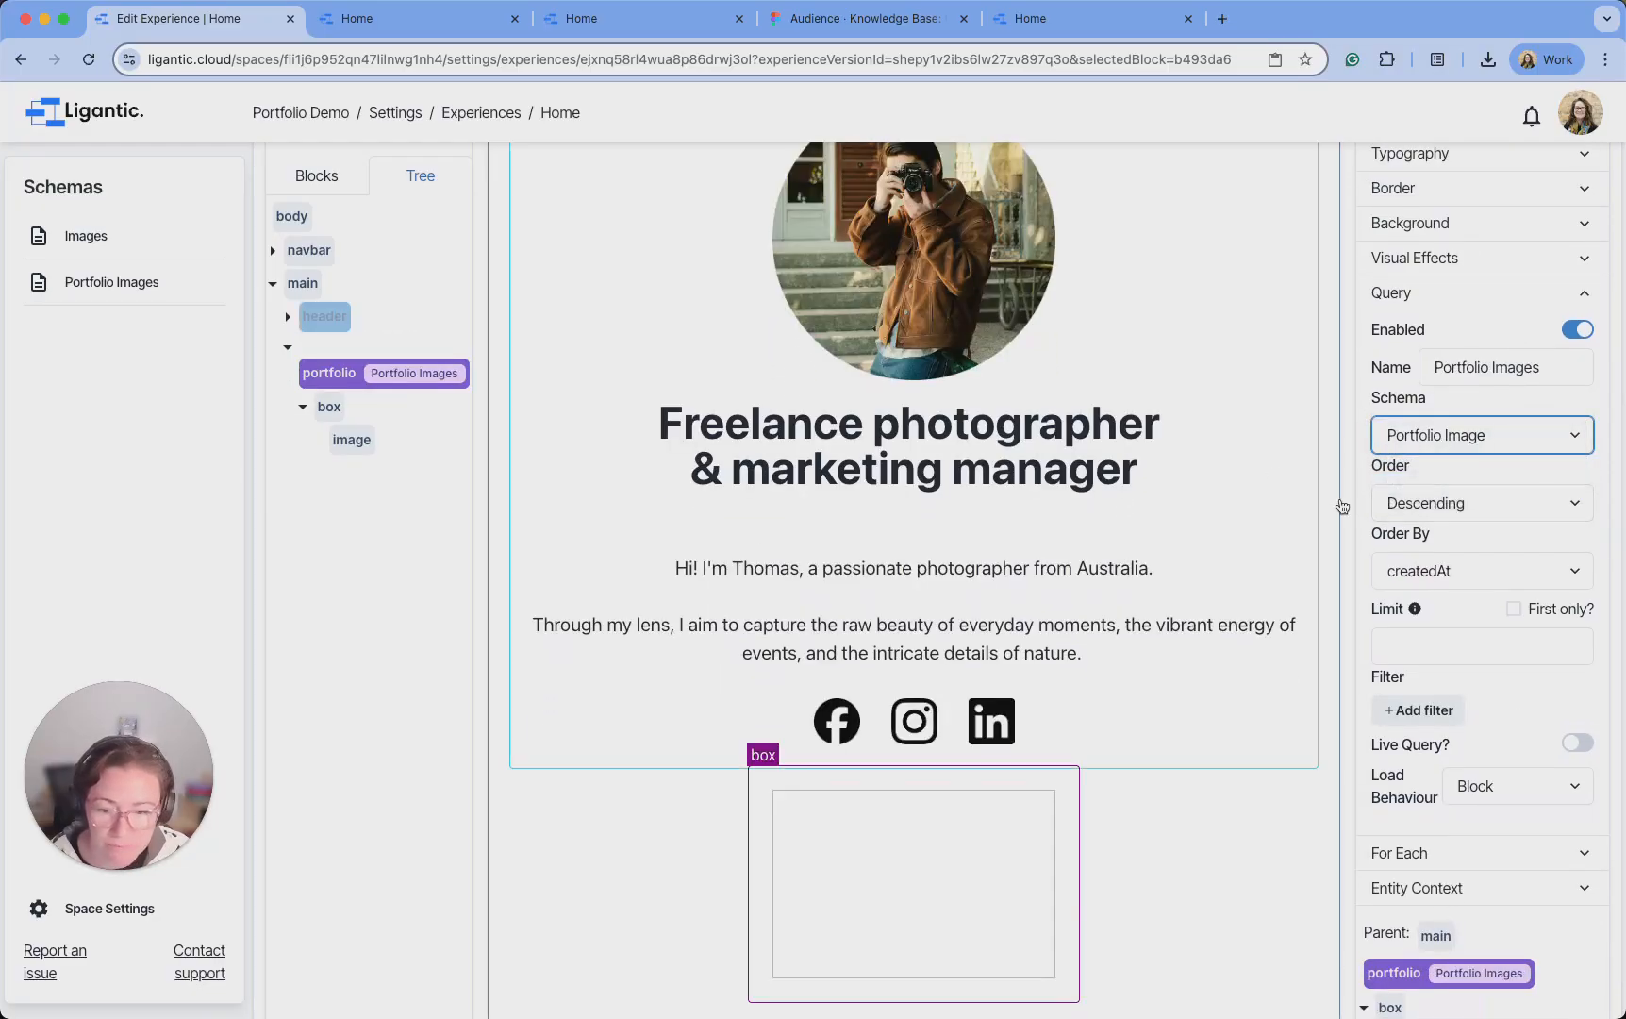
{"action": "scroll", "coordinate": [1555, 446], "scroll_direction": "down", "scroll_amount": 1}
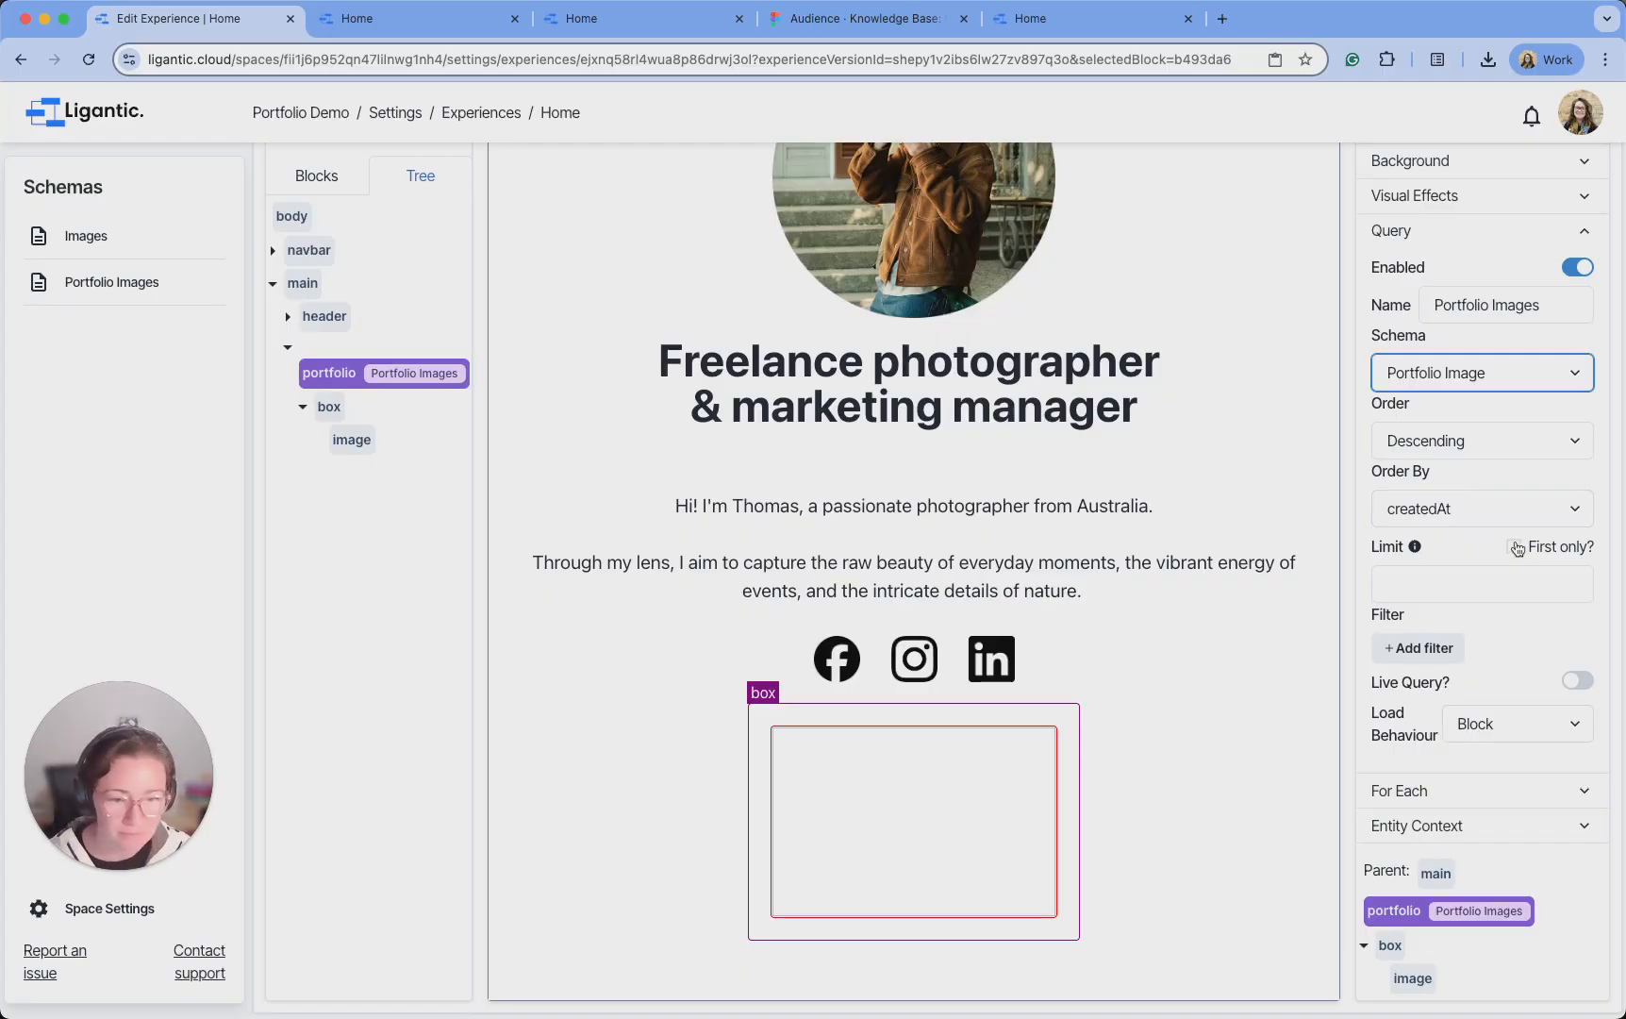
{"action": "mouse_move", "coordinate": [1421, 553]}
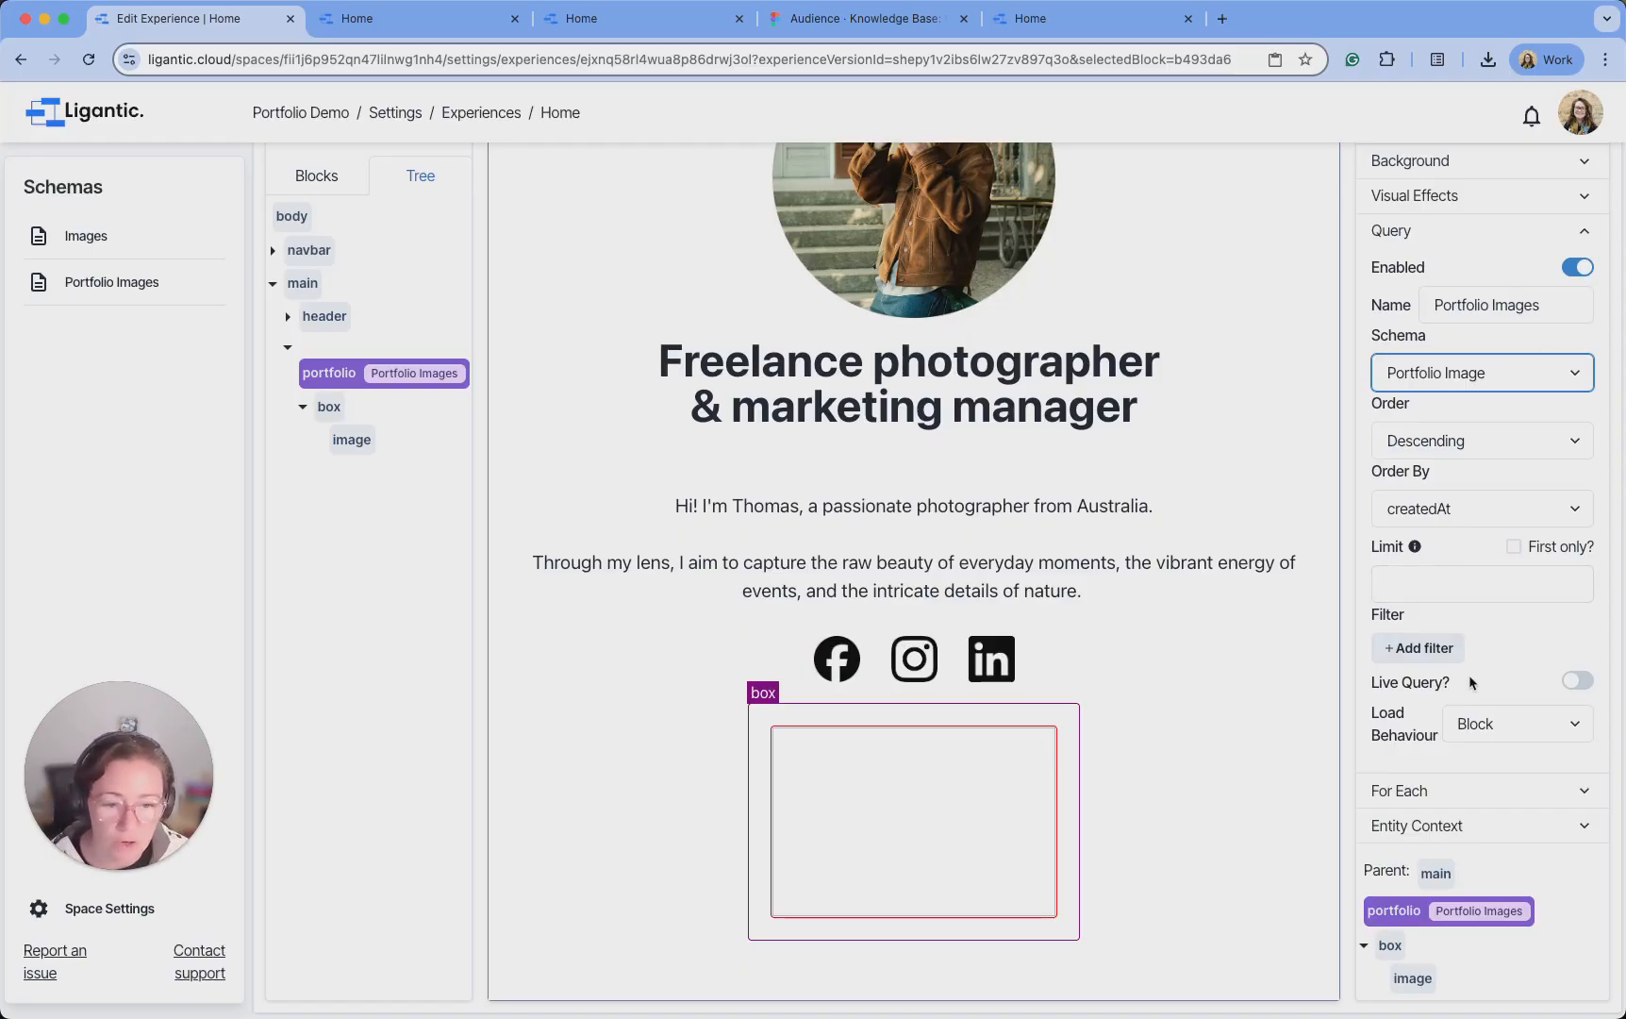
{"action": "left_click", "coordinate": [1536, 231]}
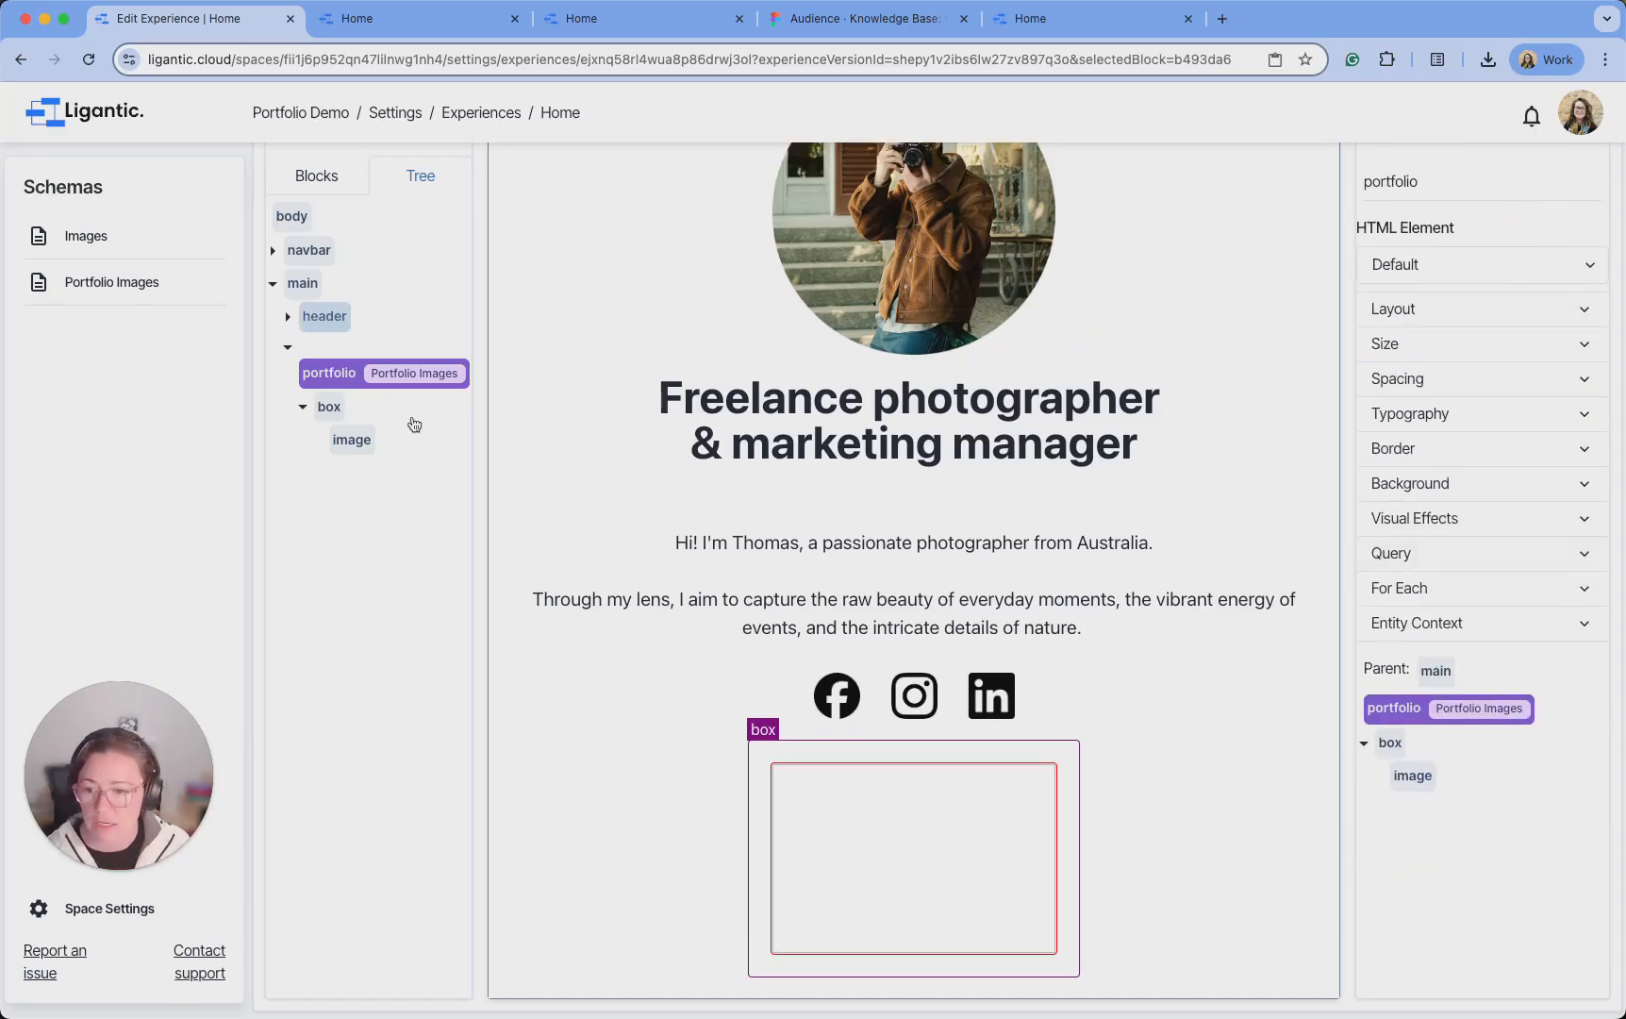
Rename the box nested inside the portfolio block as image container
{"action": "left_click", "coordinate": [409, 427]}
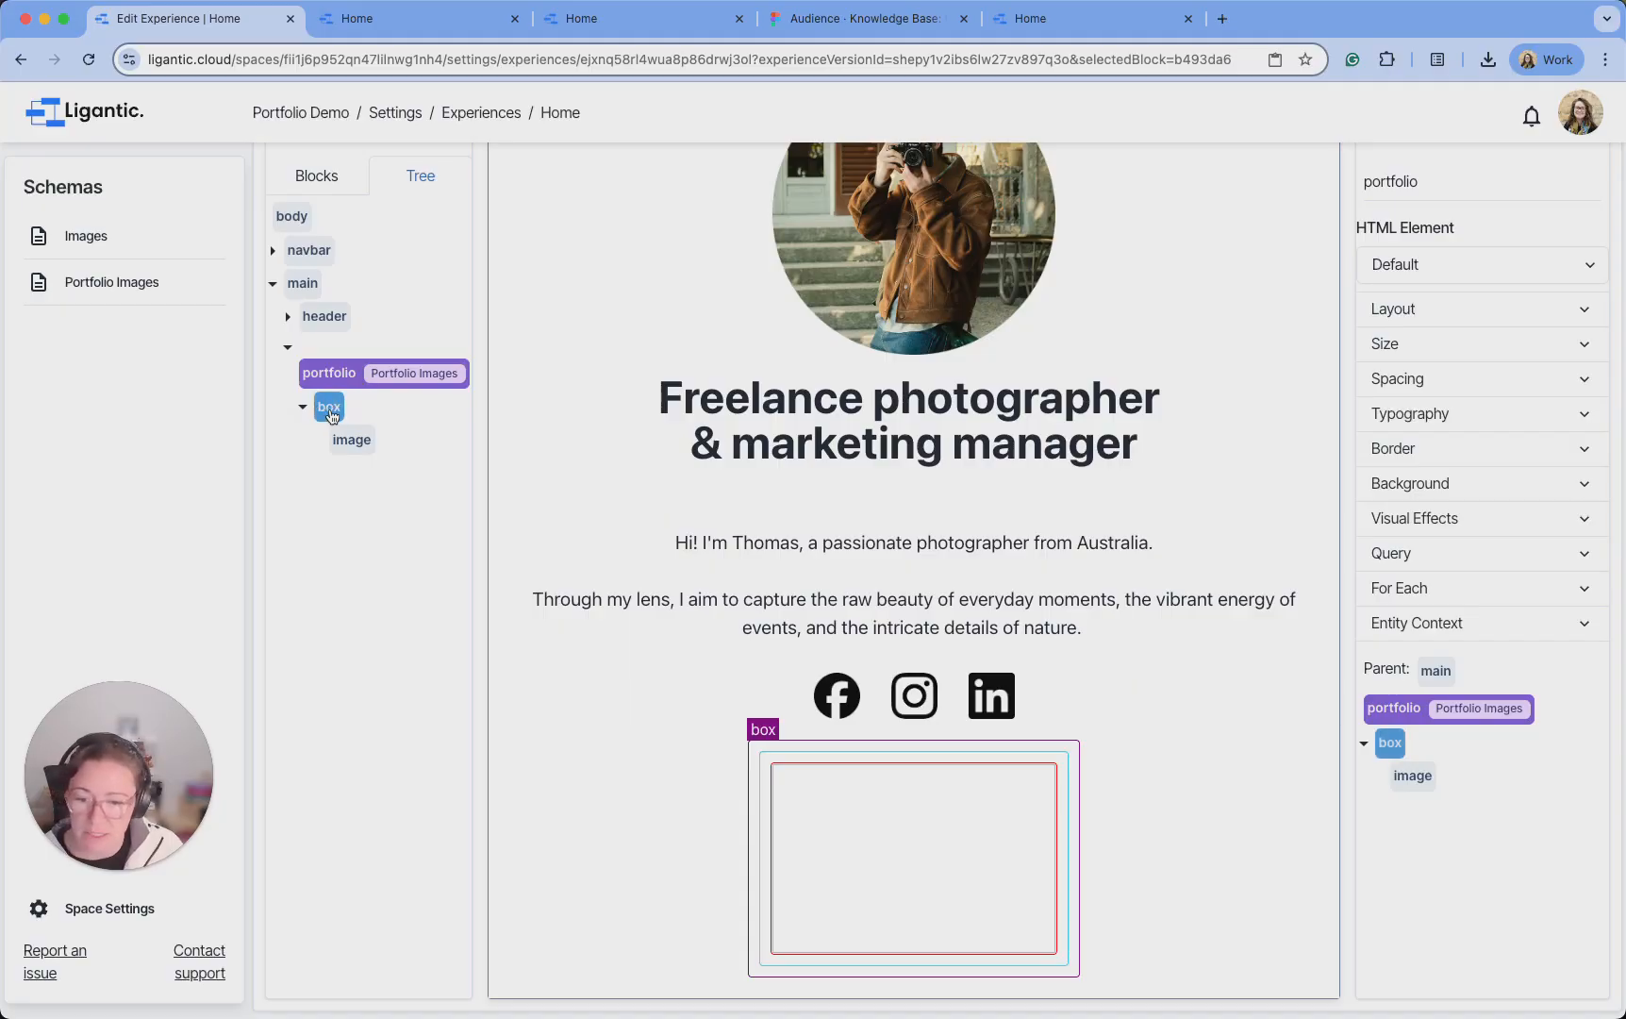
{"action": "left_click", "coordinate": [331, 413]}
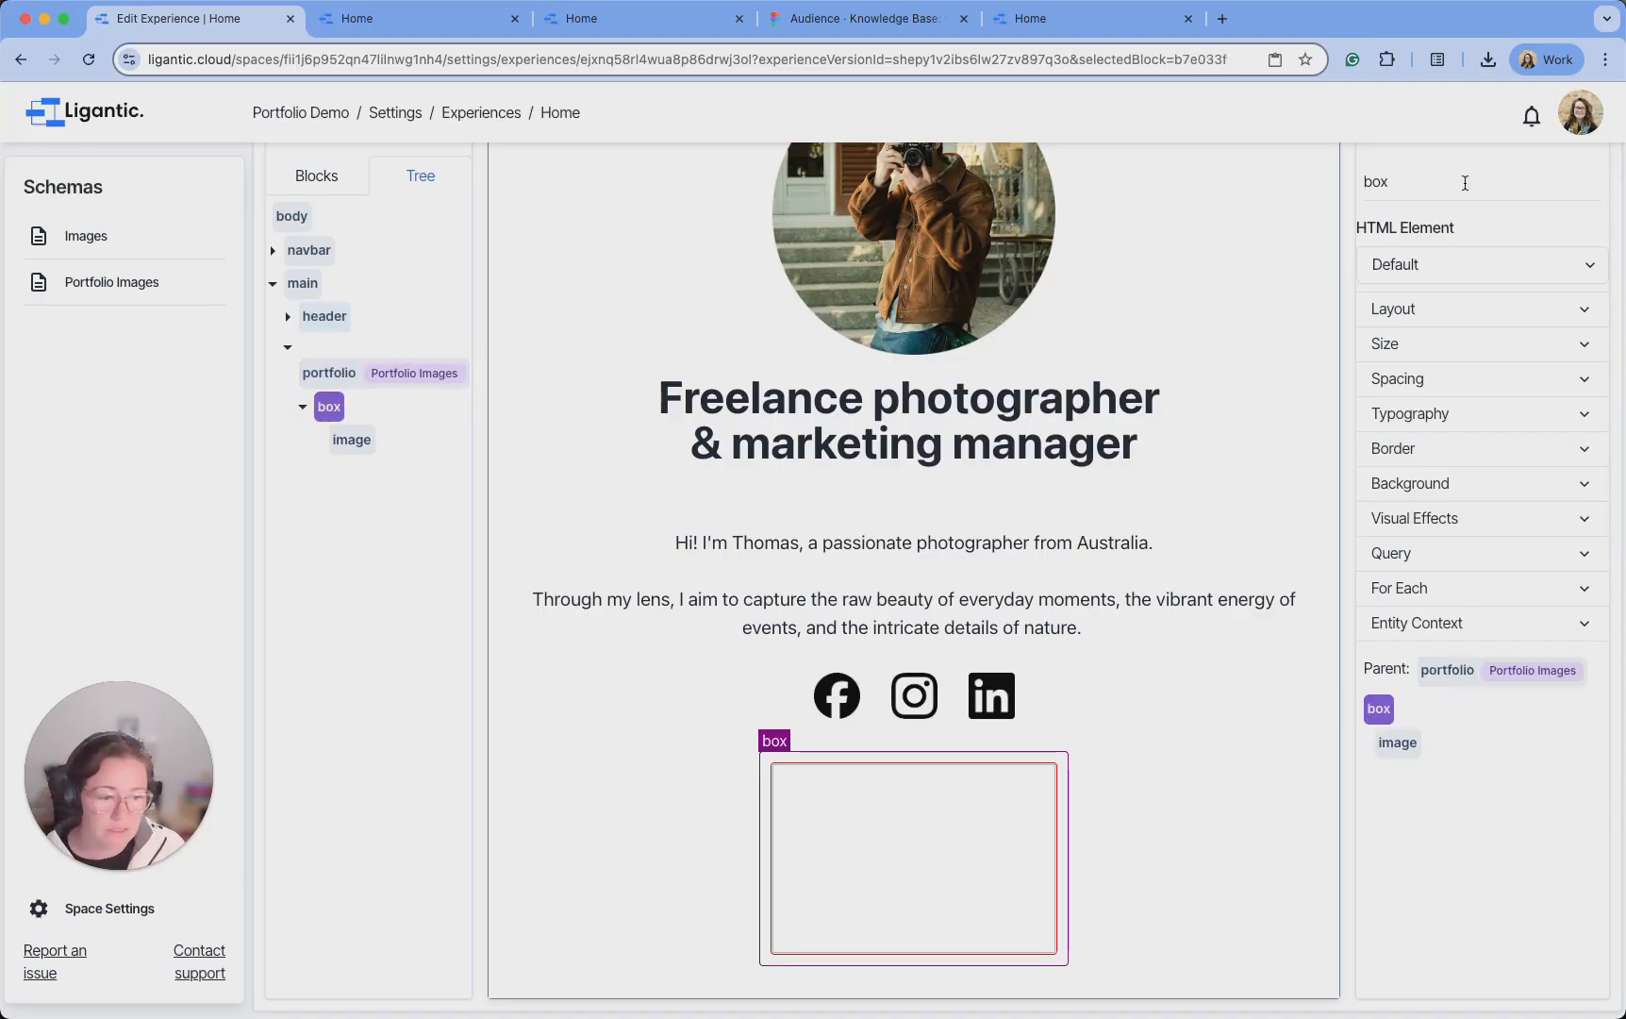
{"action": "double_click", "coordinate": [1347, 182]}
{"action": "type", "text": "Im"}
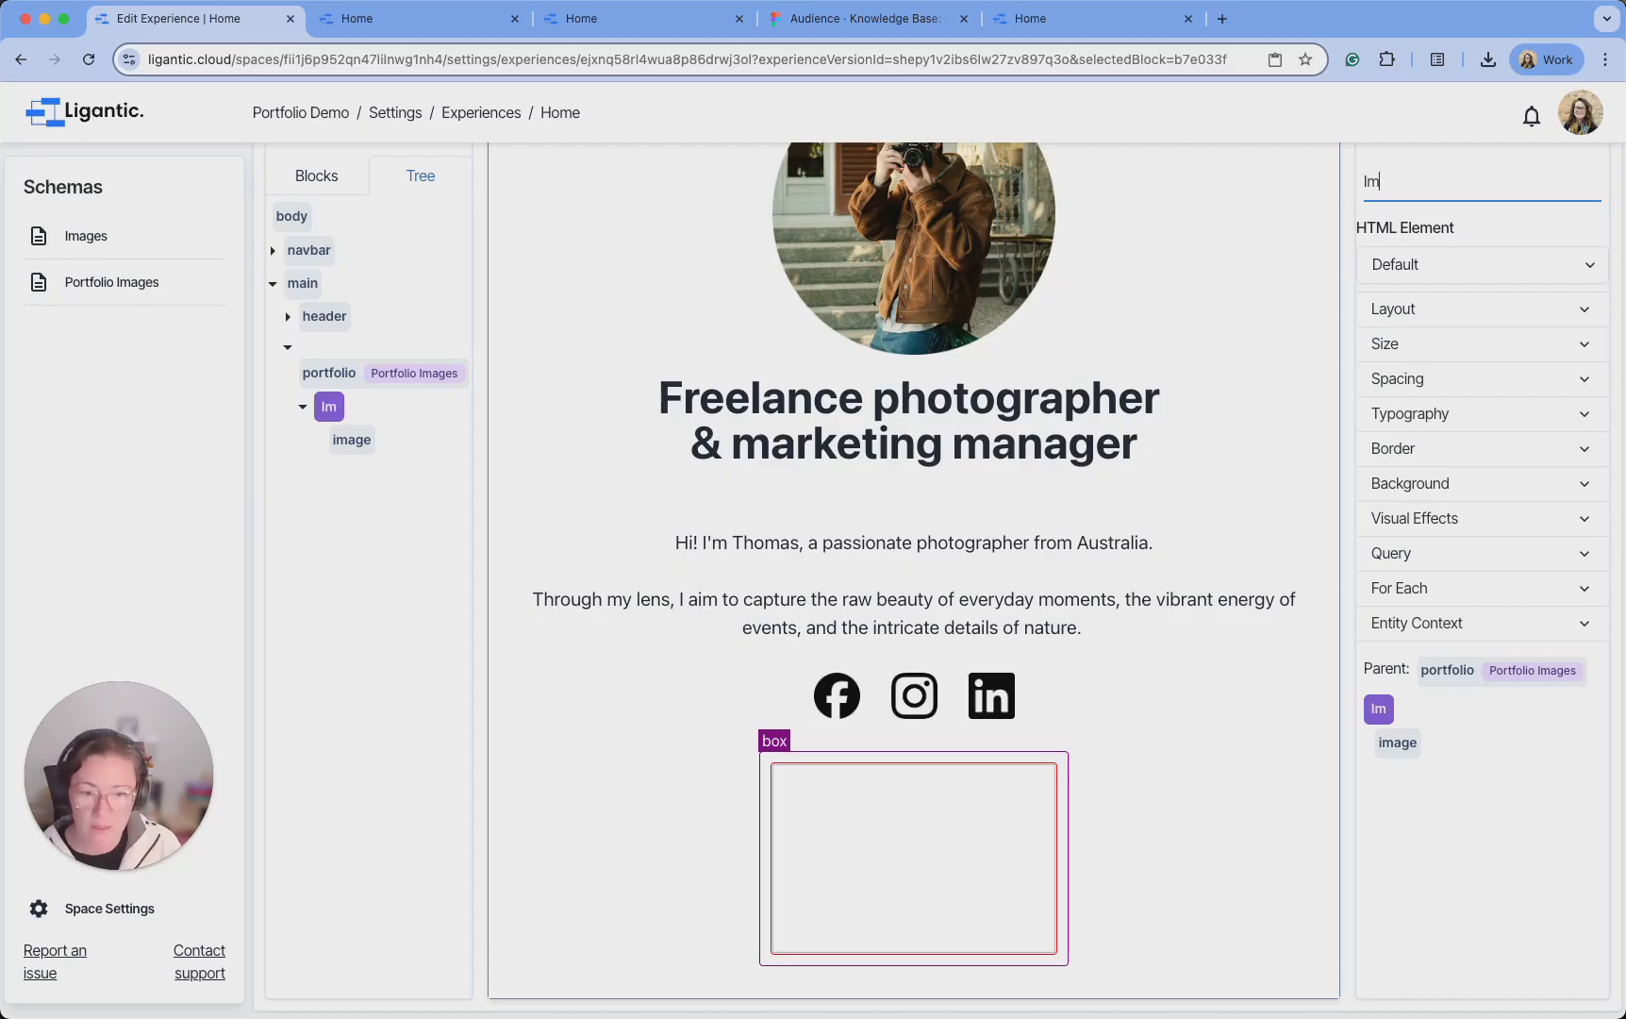
{"action": "type", "text": "age"}
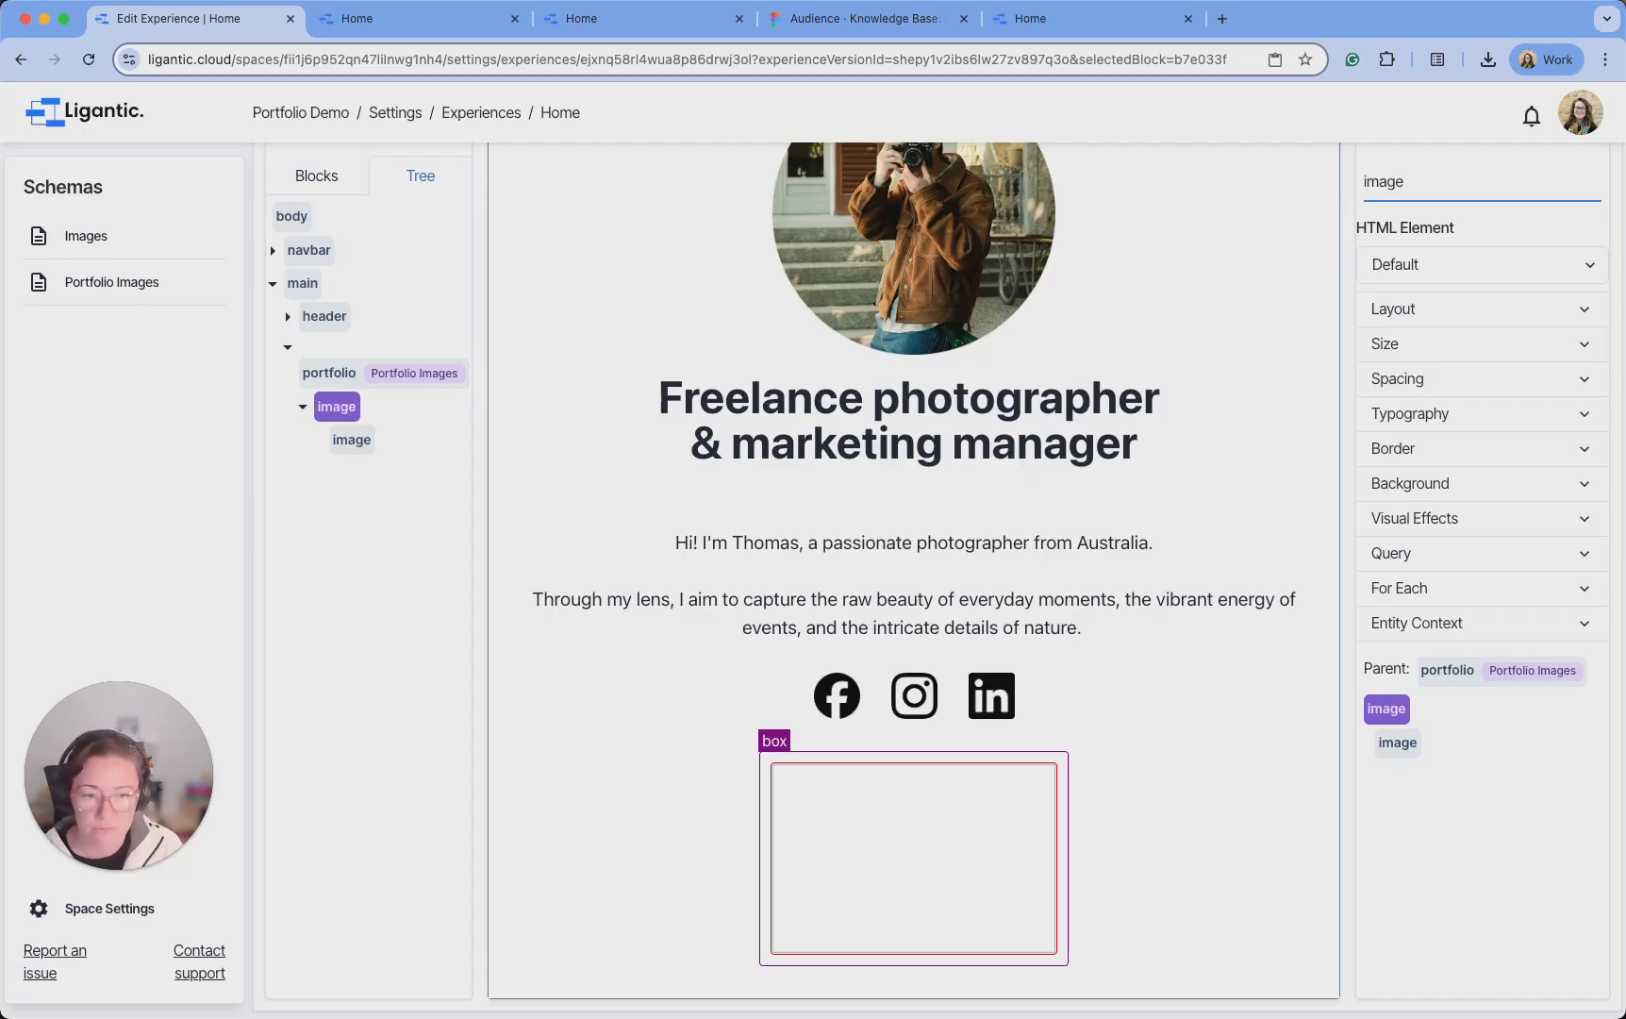
{"action": "type", "text": " container"}
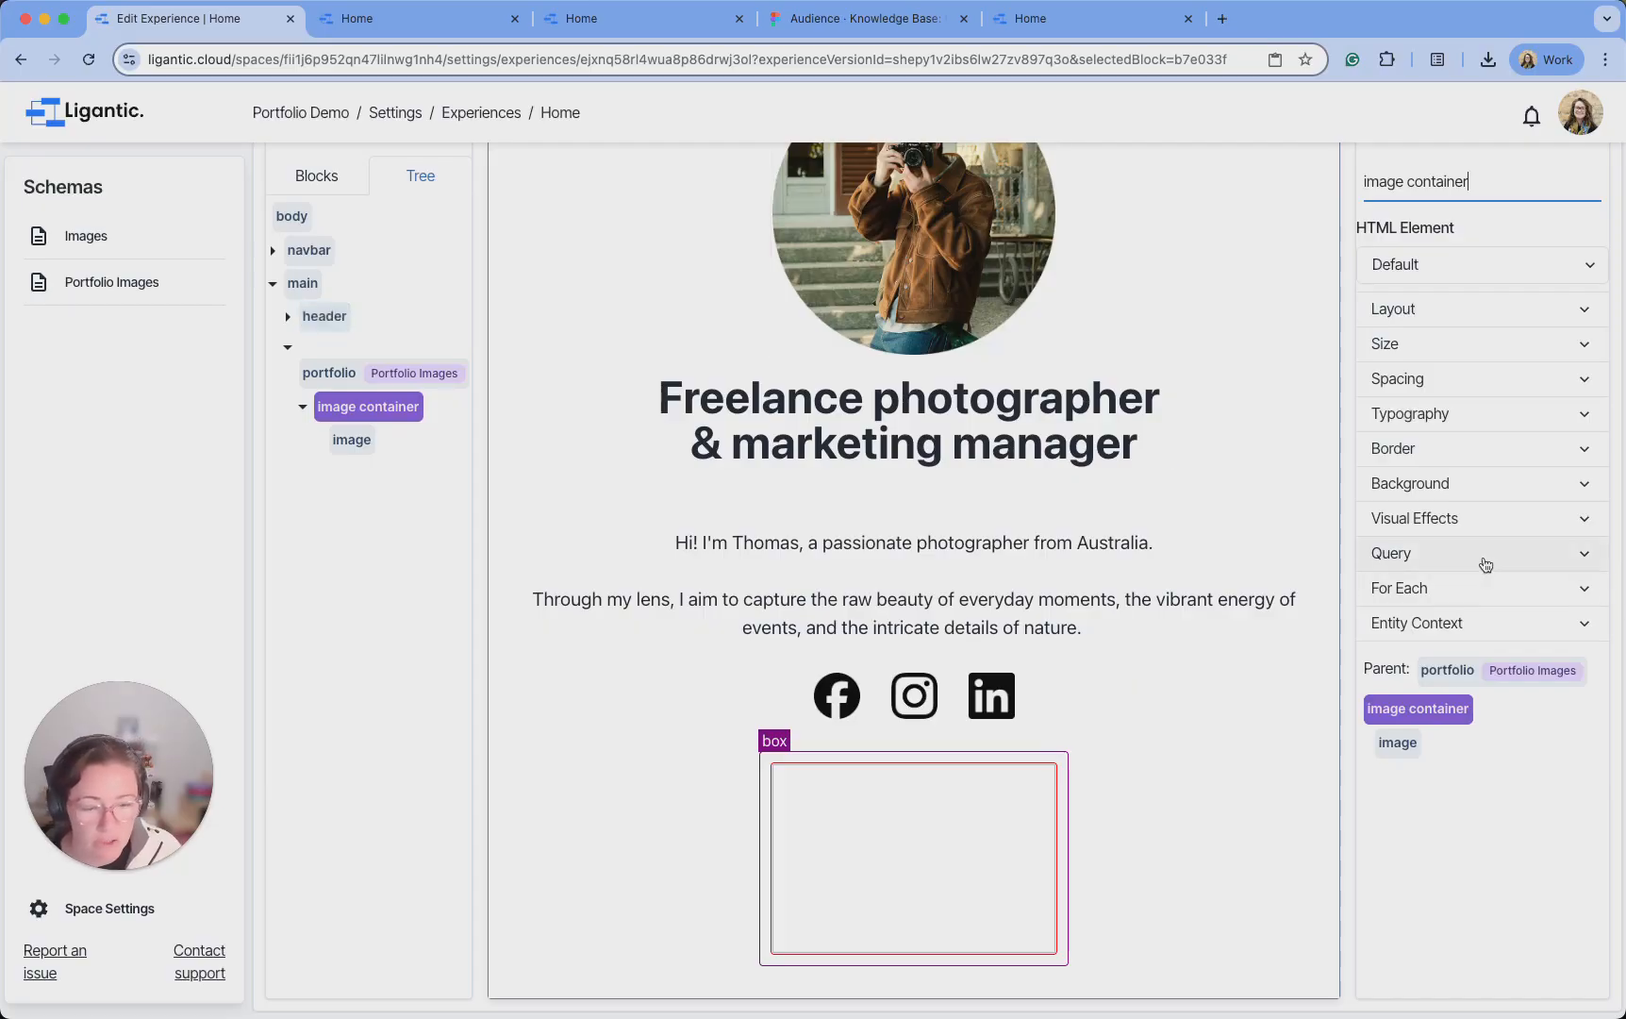
Enable For Each on the image container block with Portfolio Images as its reference
{"action": "left_click", "coordinate": [1577, 594]}
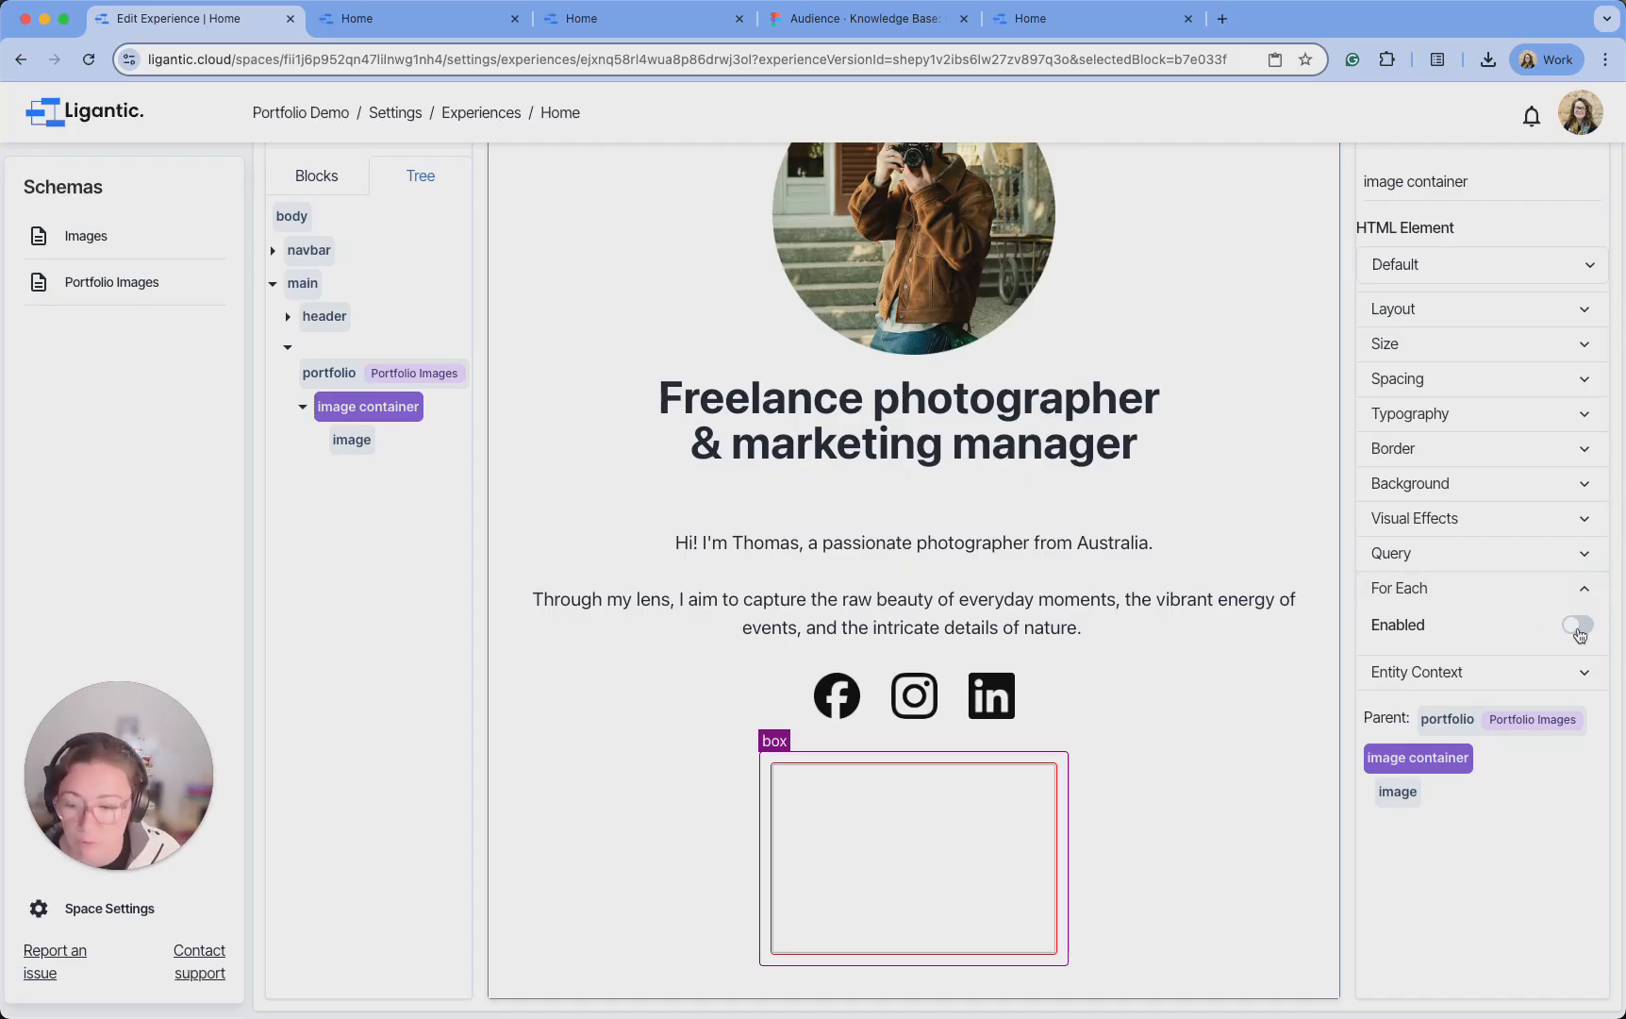
{"action": "left_click", "coordinate": [1579, 627]}
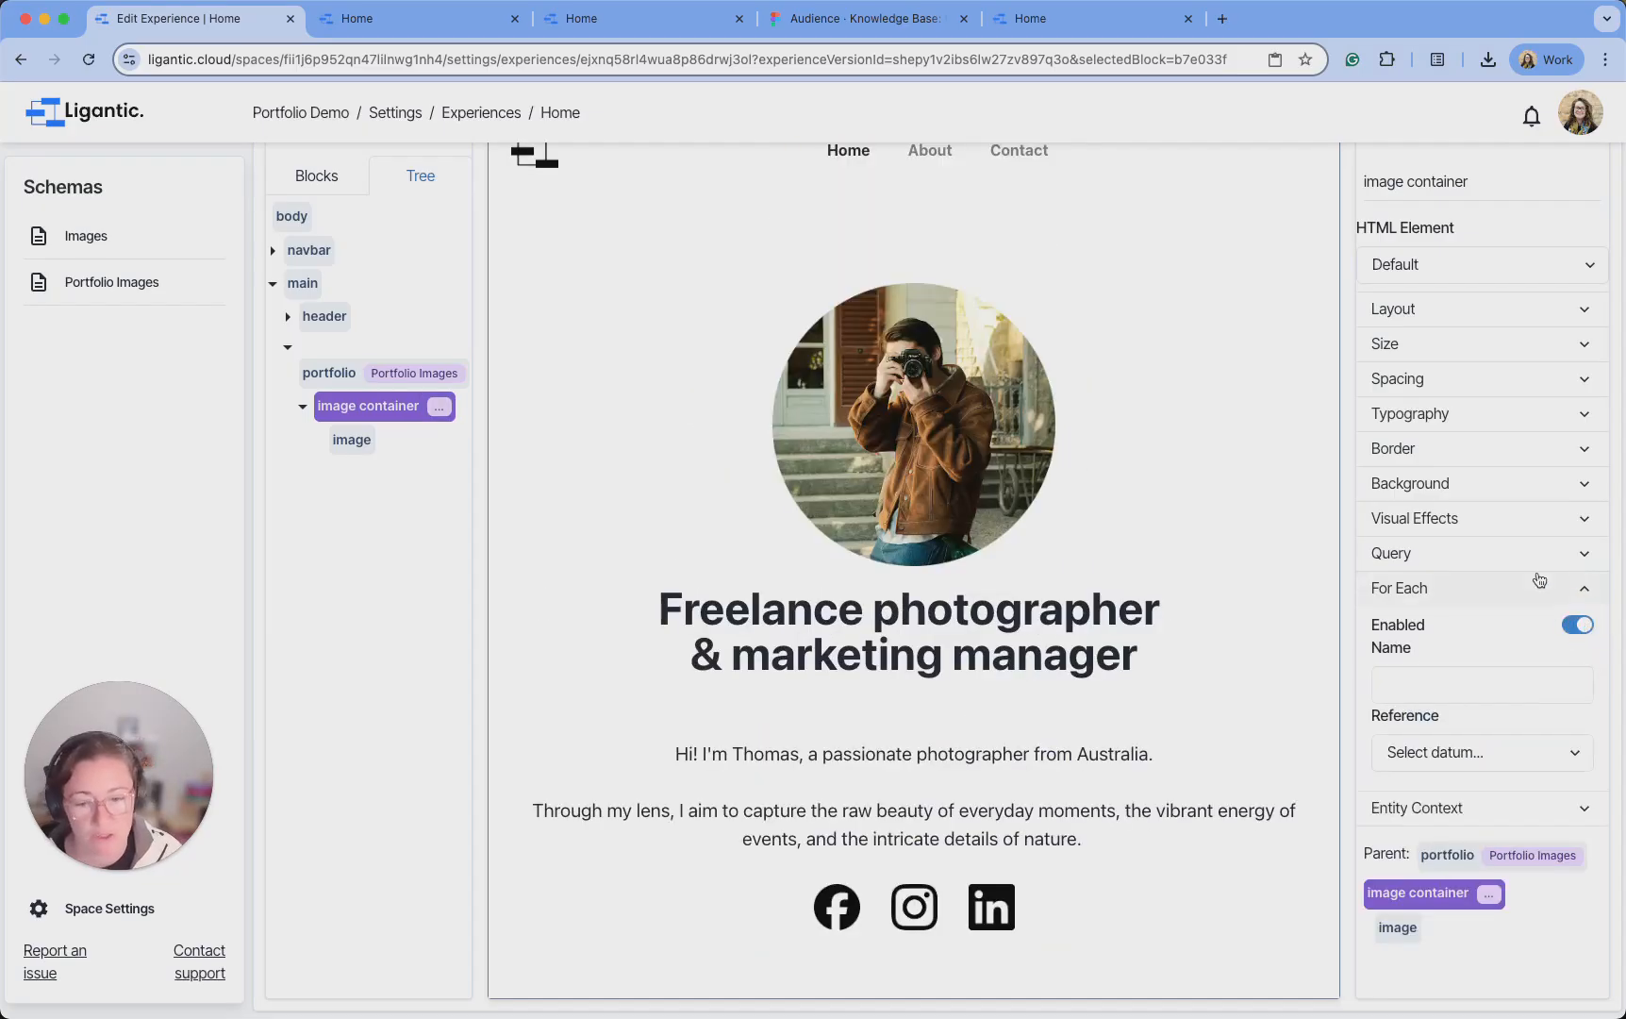
{"action": "left_click", "coordinate": [1528, 752]}
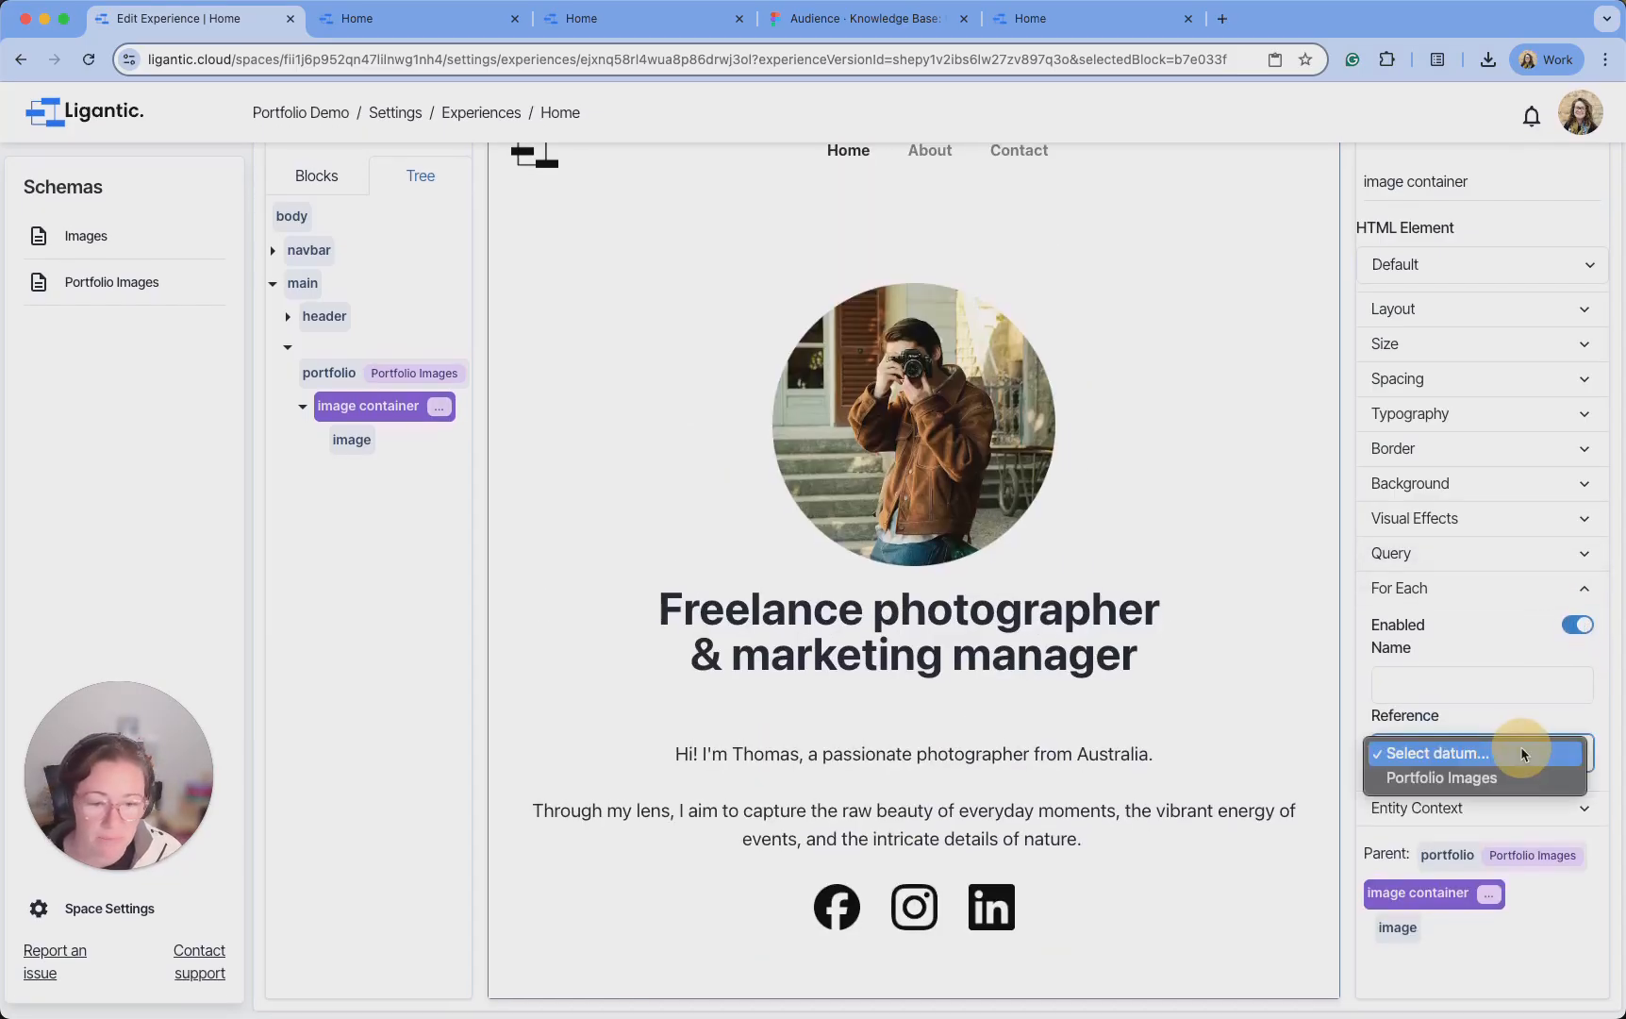
{"action": "left_click", "coordinate": [1449, 779]}
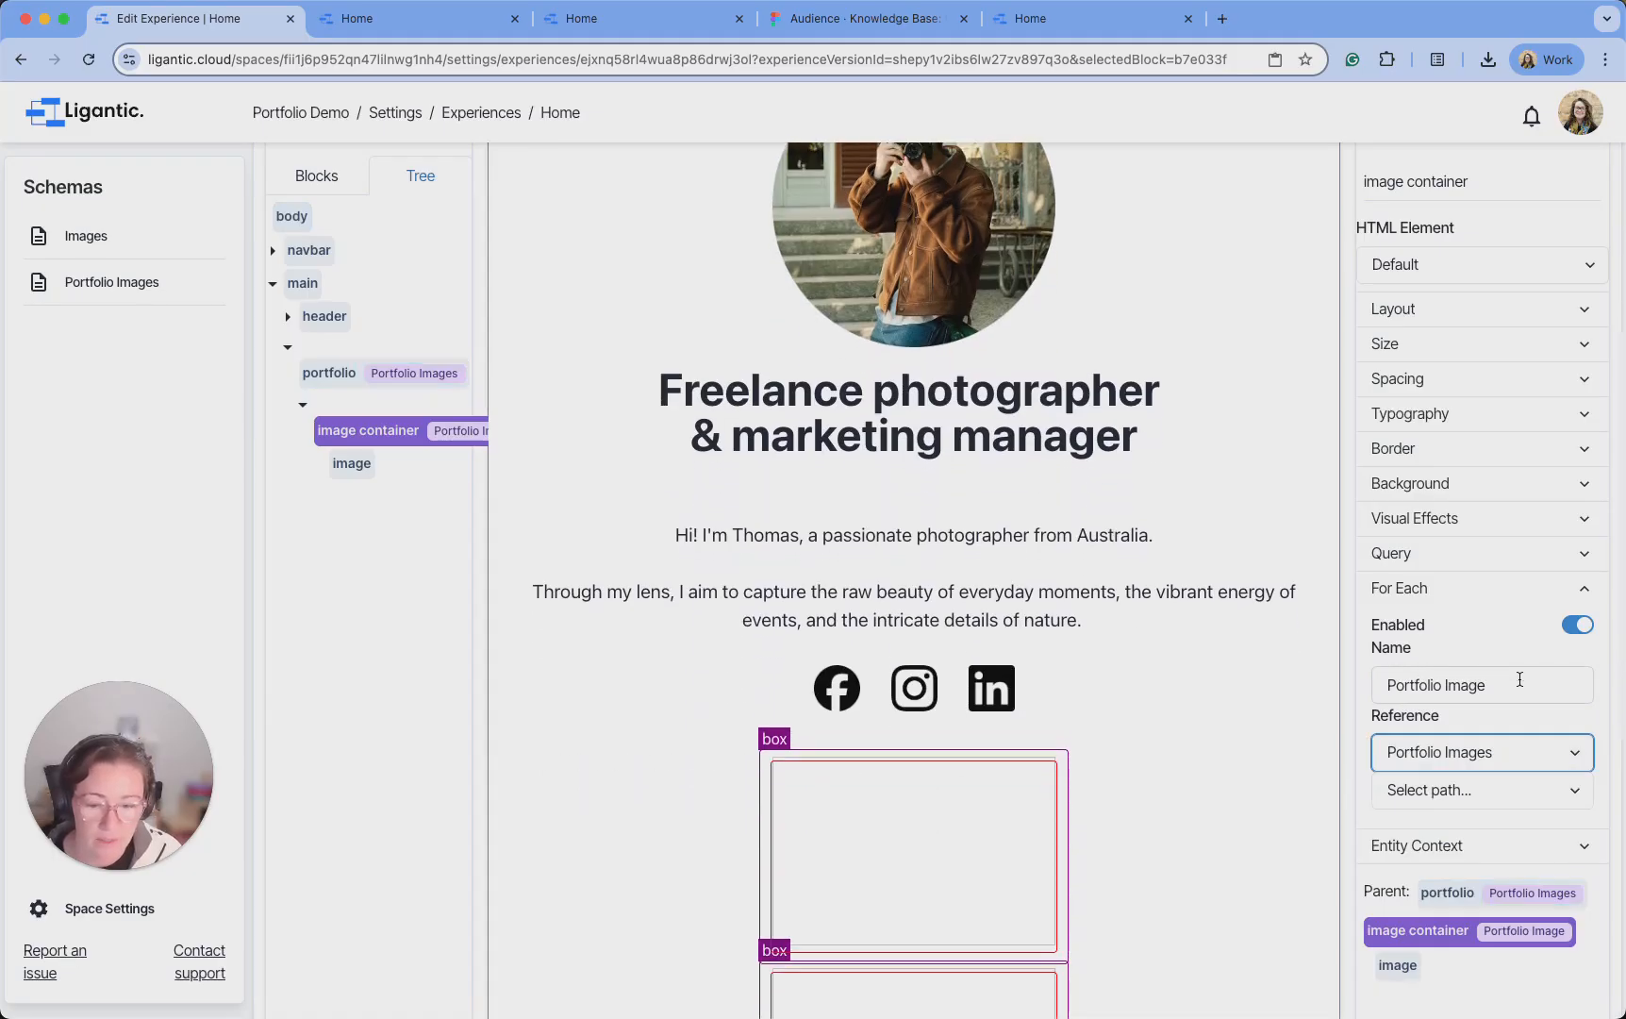
{"action": "scroll", "coordinate": [1228, 617], "scroll_direction": "down", "scroll_amount": 10}
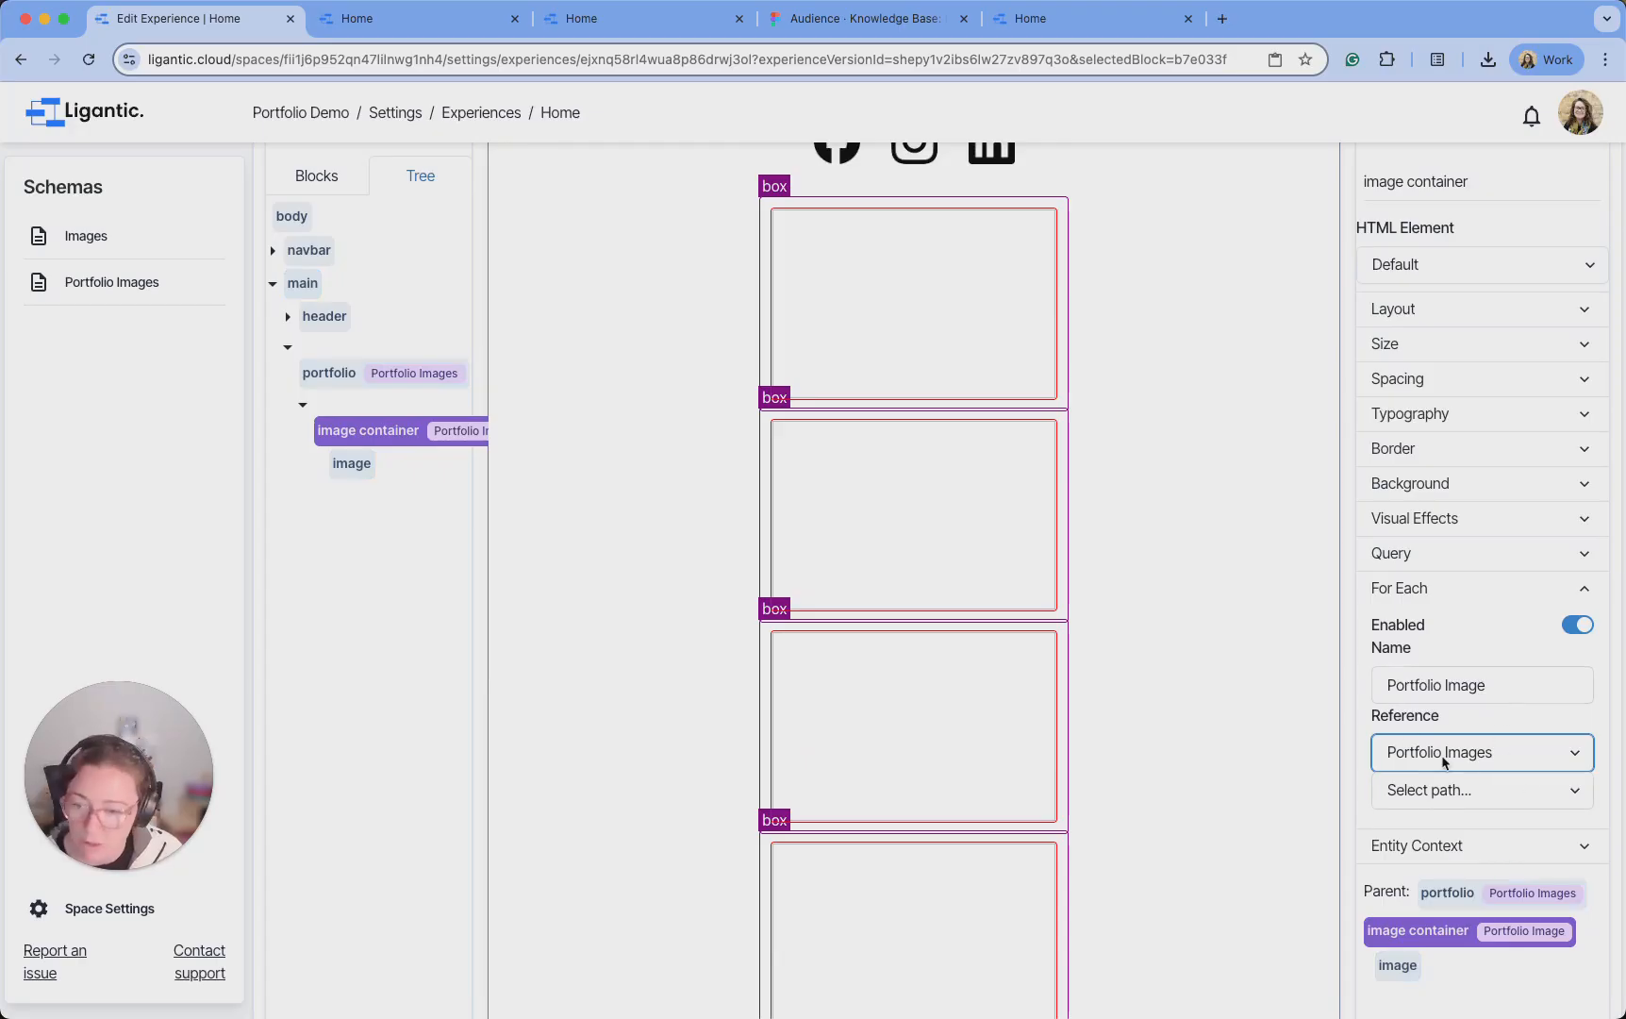
Bind the source of the image inside image container to a dynamic entity, using the Portfolio Image datum and its File path
{"action": "left_click", "coordinate": [349, 465]}
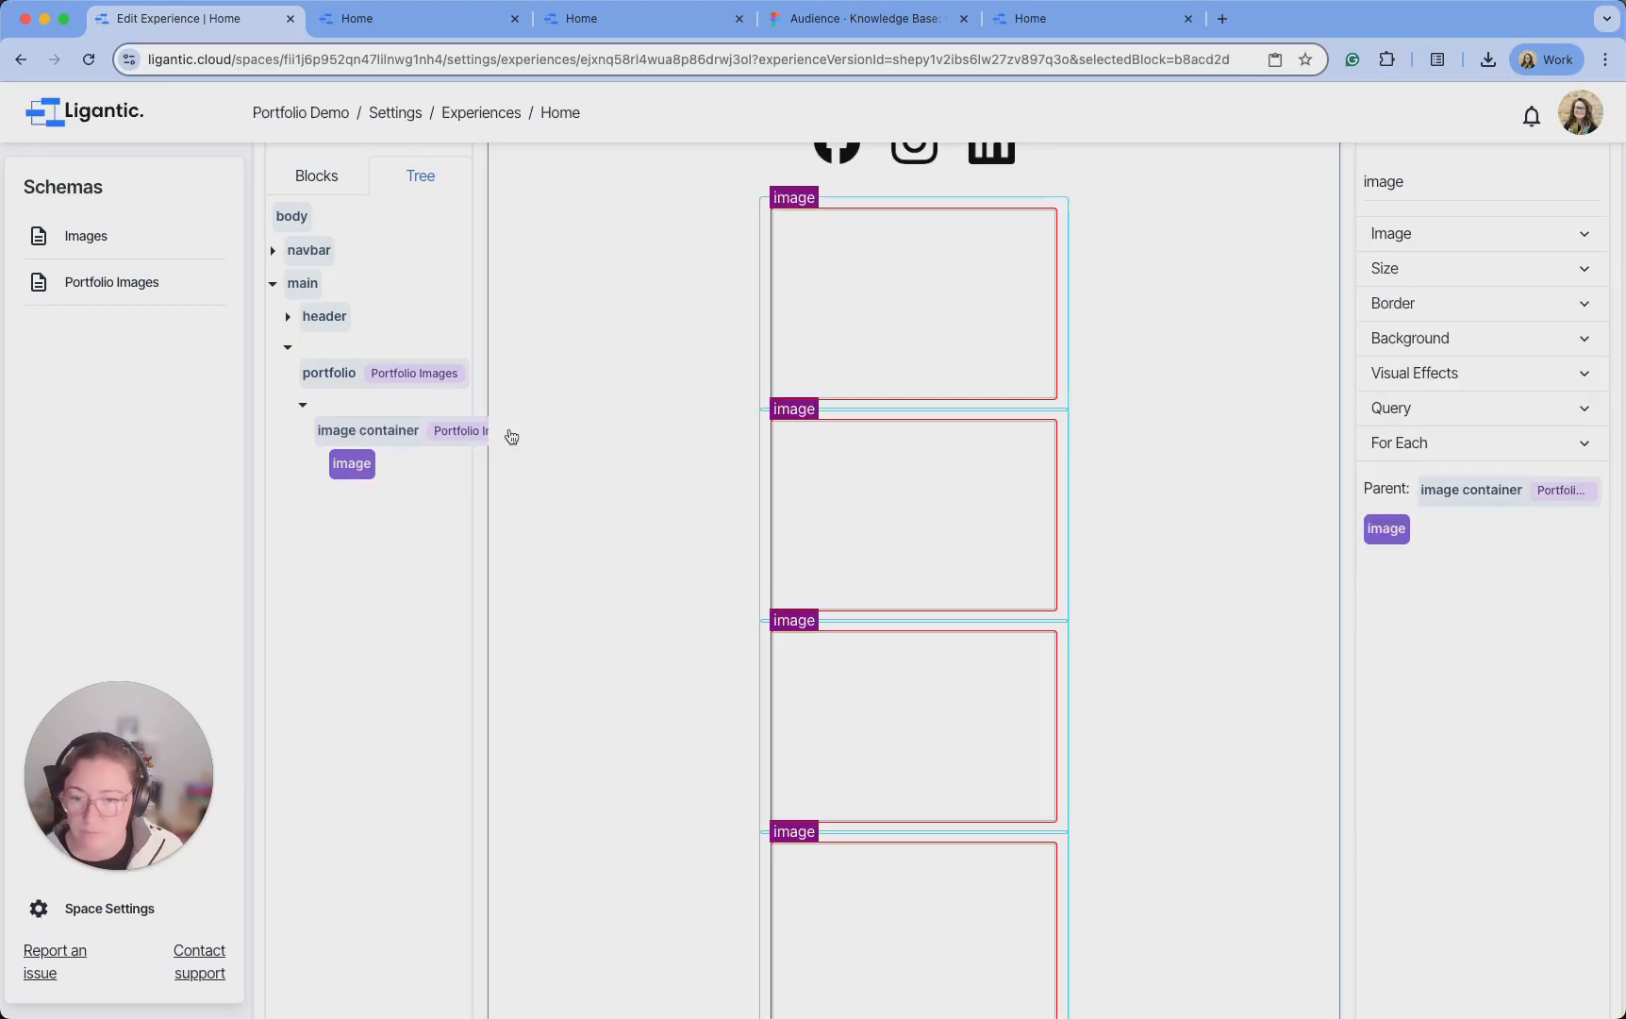
{"action": "left_click", "coordinate": [1557, 237]}
{"action": "left_click", "coordinate": [1532, 269]}
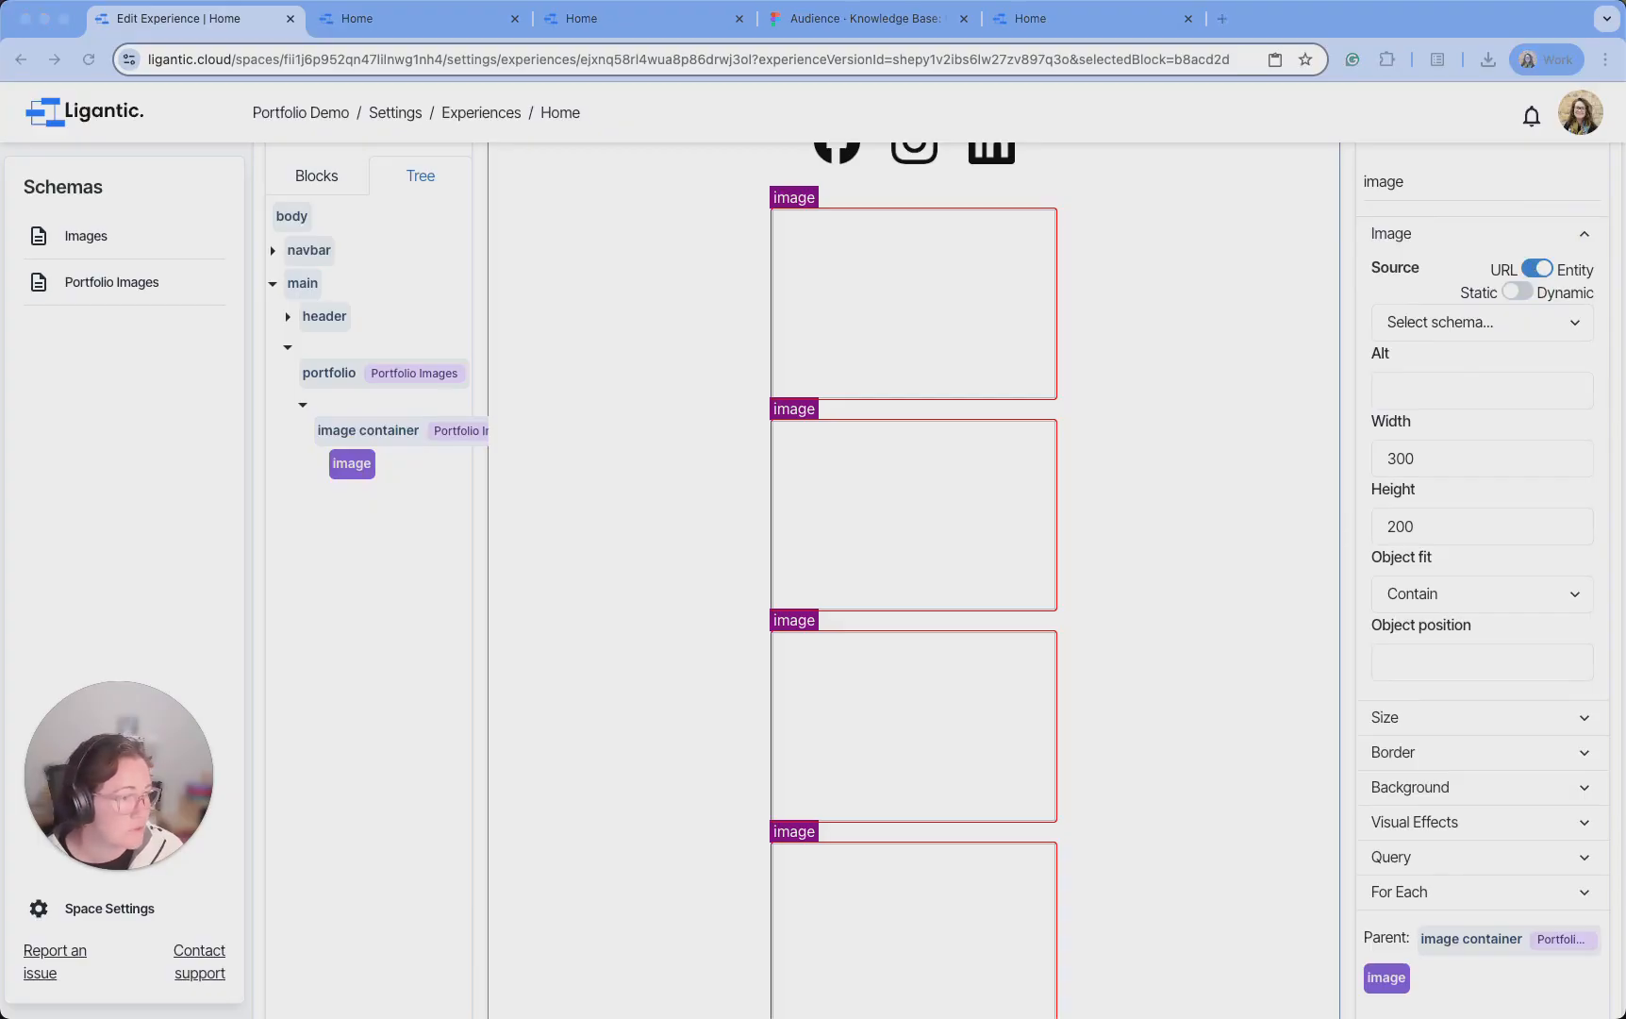
{"action": "left_click", "coordinate": [1521, 291]}
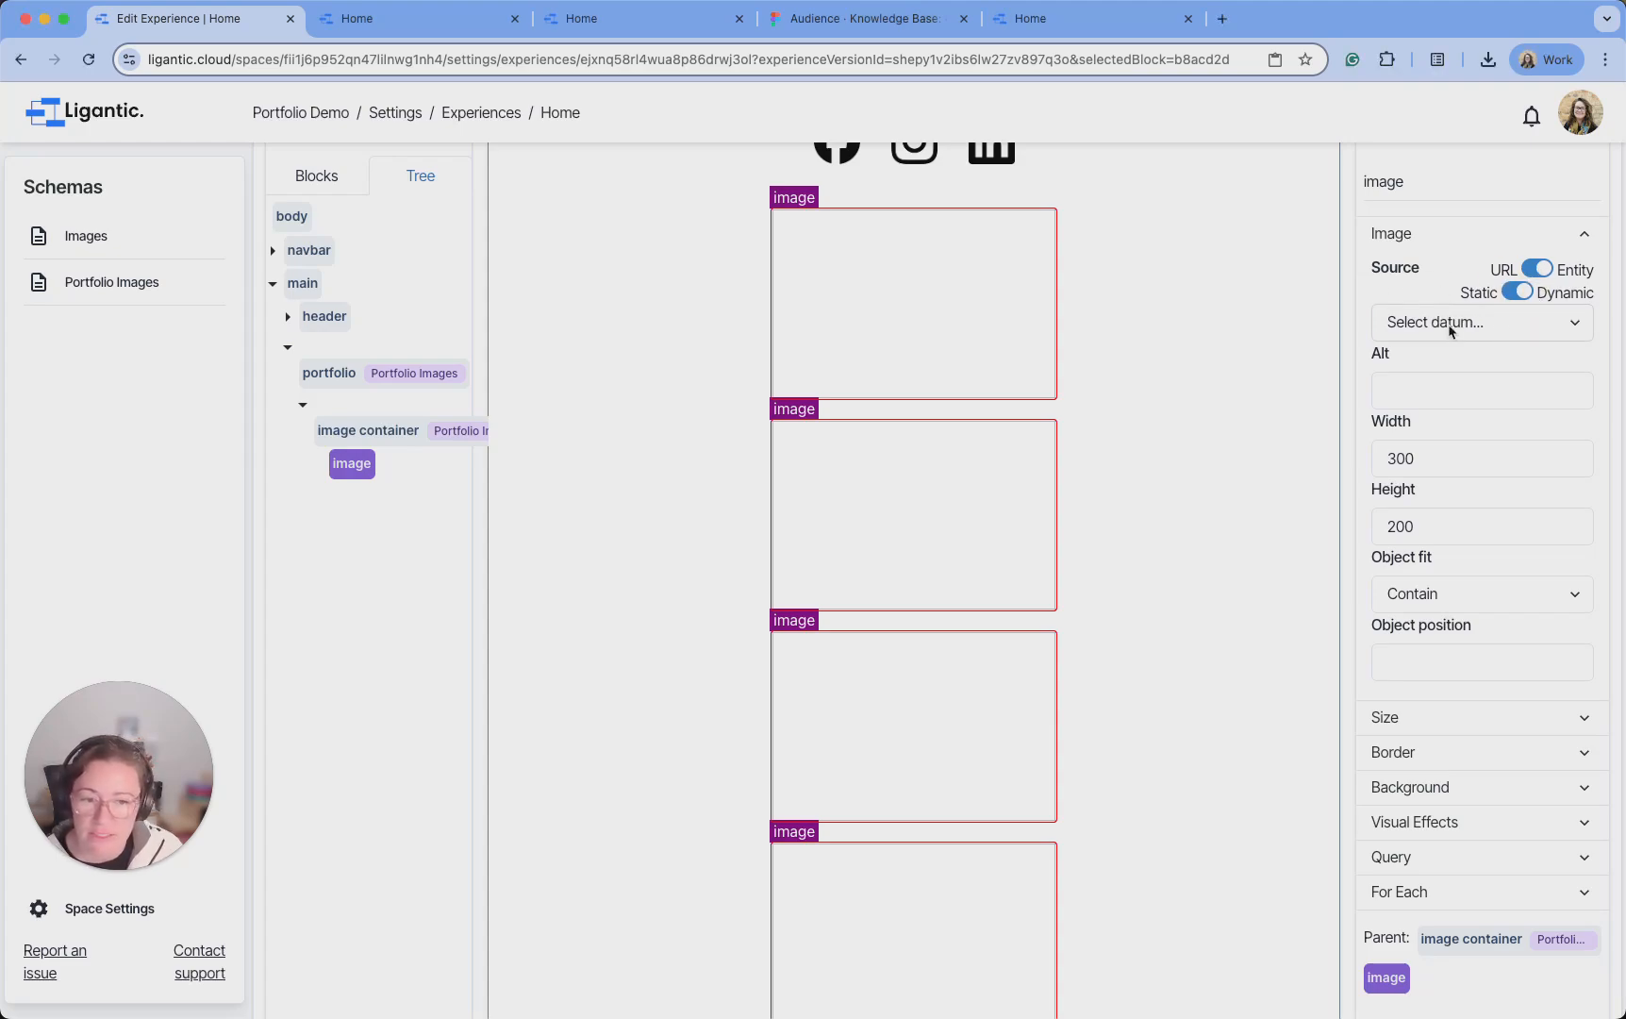
{"action": "left_click", "coordinate": [1519, 292]}
{"action": "left_click", "coordinate": [1518, 291]}
{"action": "left_click", "coordinate": [1510, 321]}
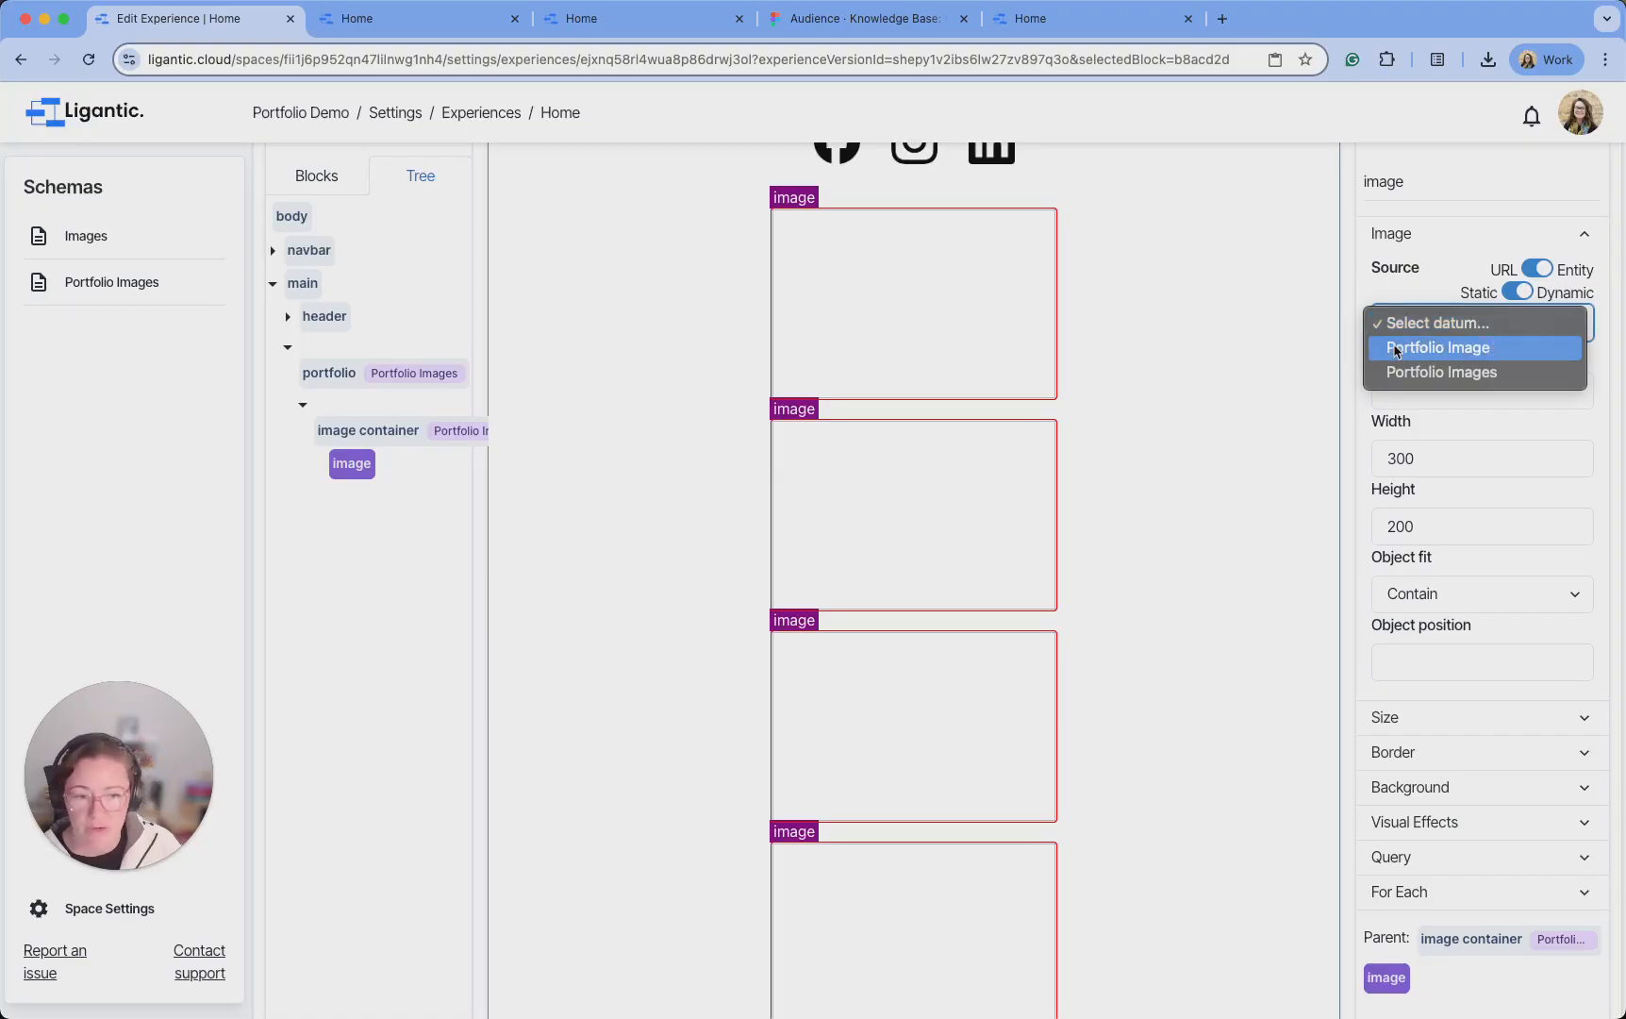
{"action": "left_click", "coordinate": [1486, 348]}
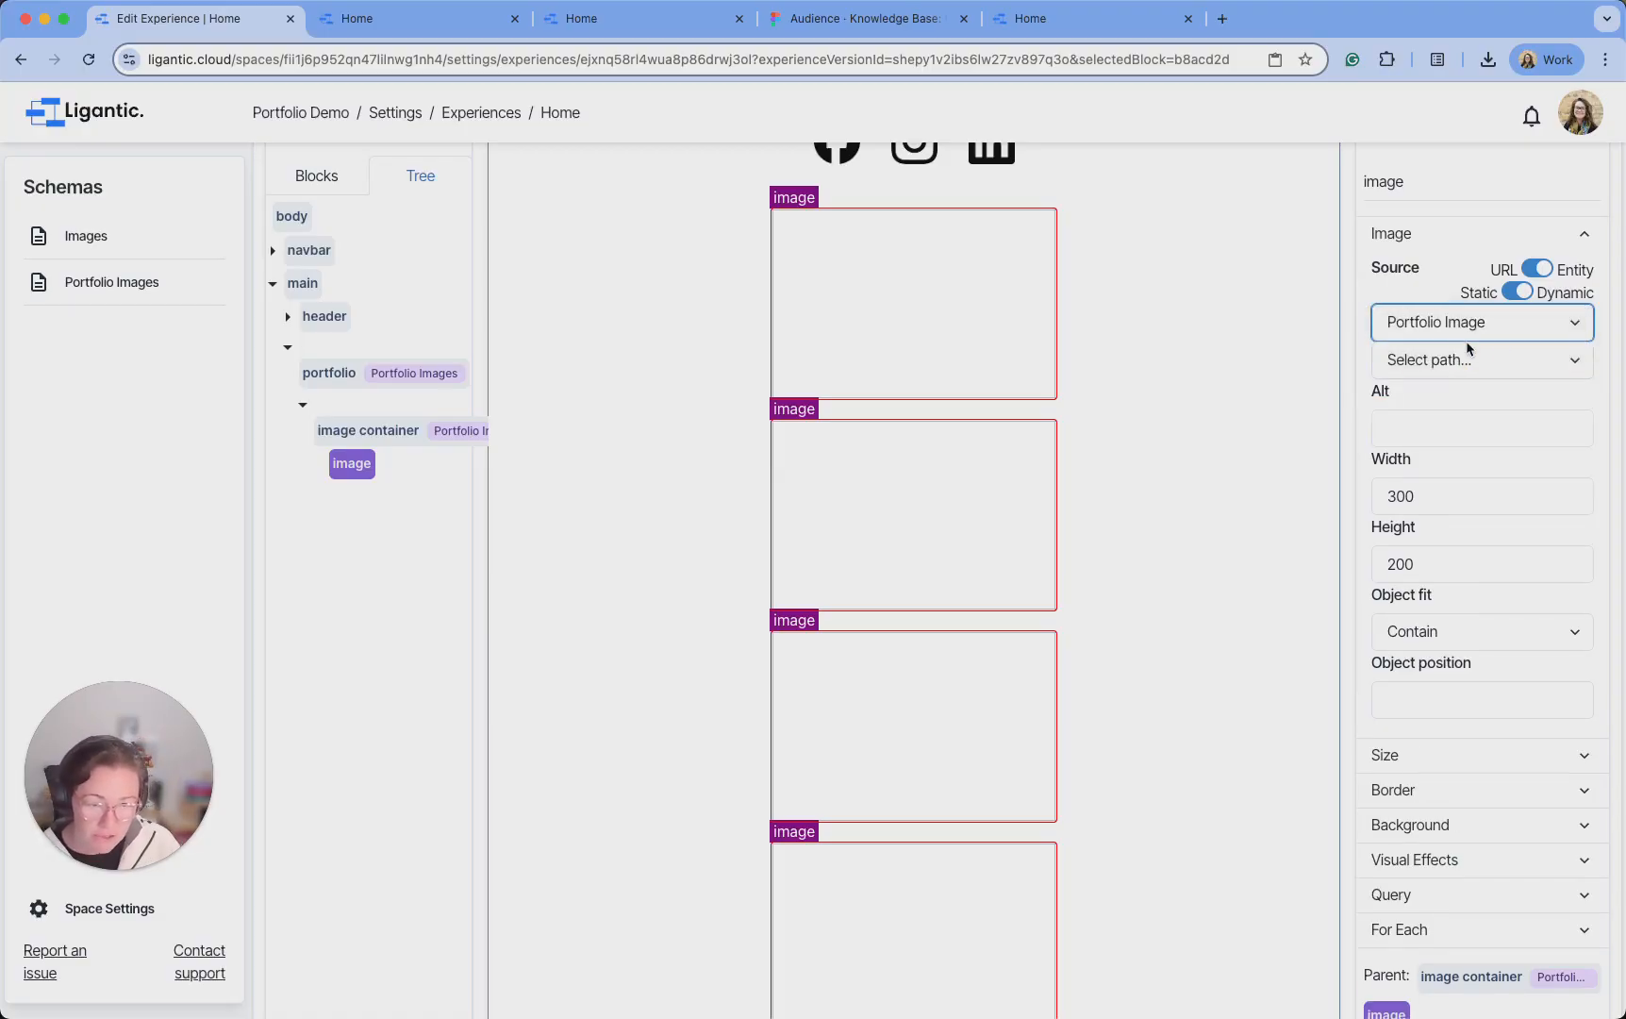
{"action": "left_click", "coordinate": [1507, 361]}
{"action": "left_click", "coordinate": [1481, 383]}
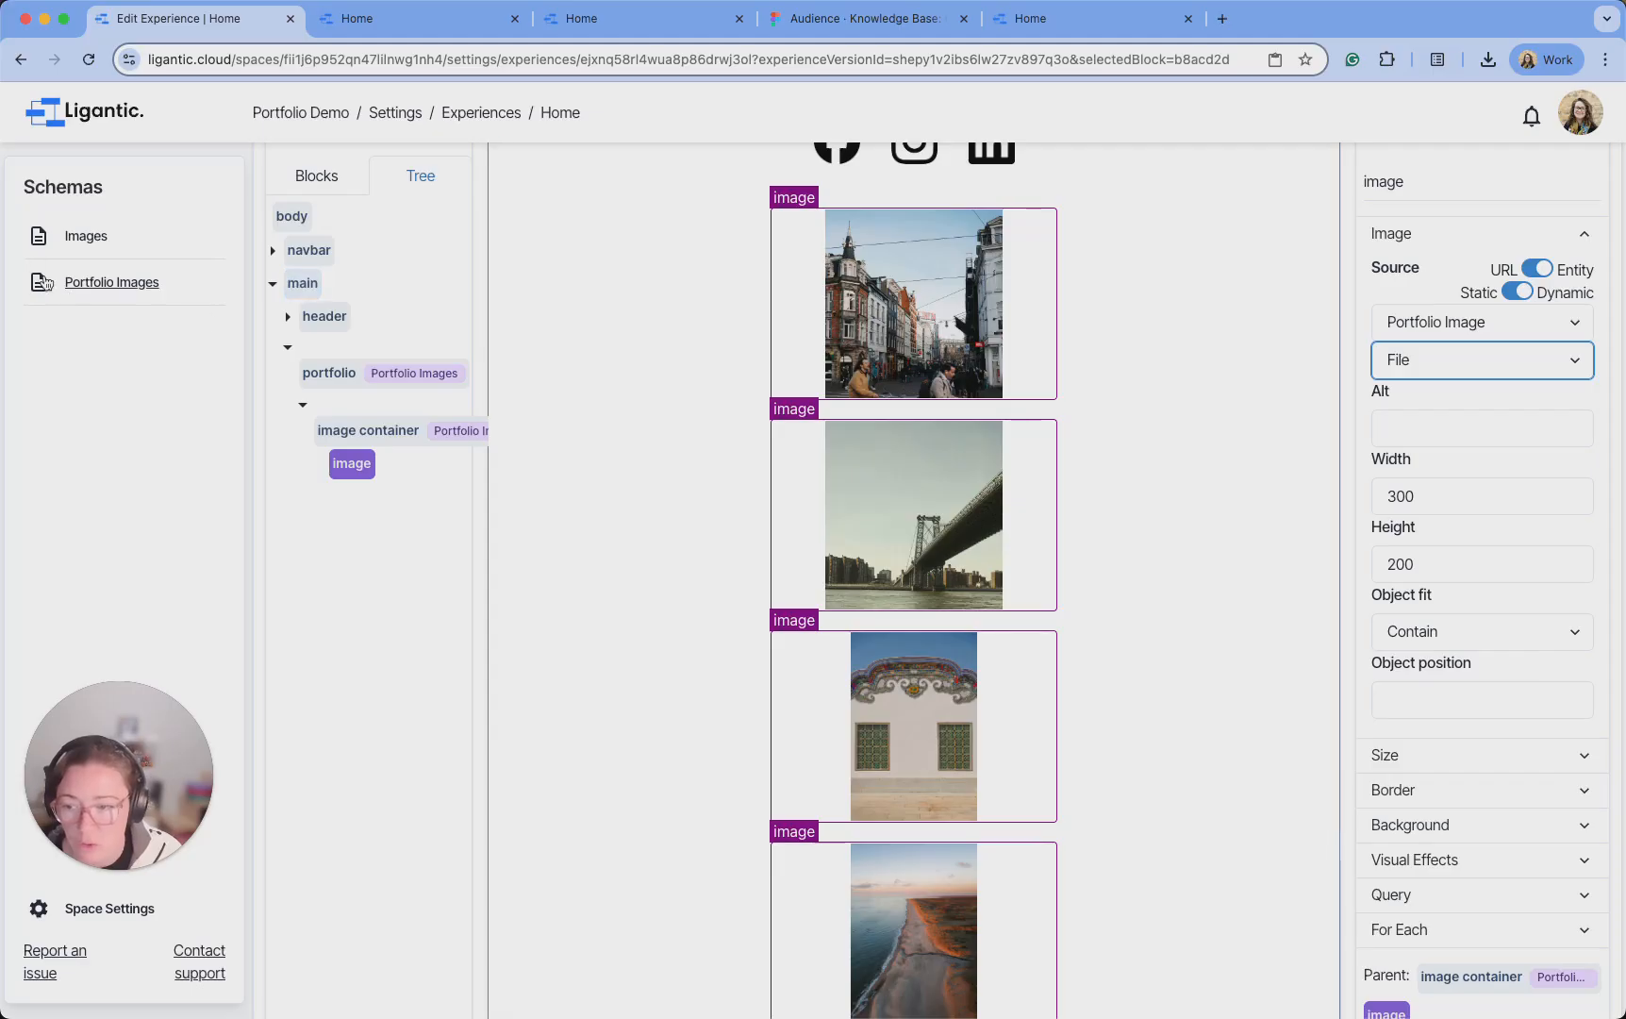
{"action": "scroll", "coordinate": [527, 348], "scroll_direction": "down", "scroll_amount": 2}
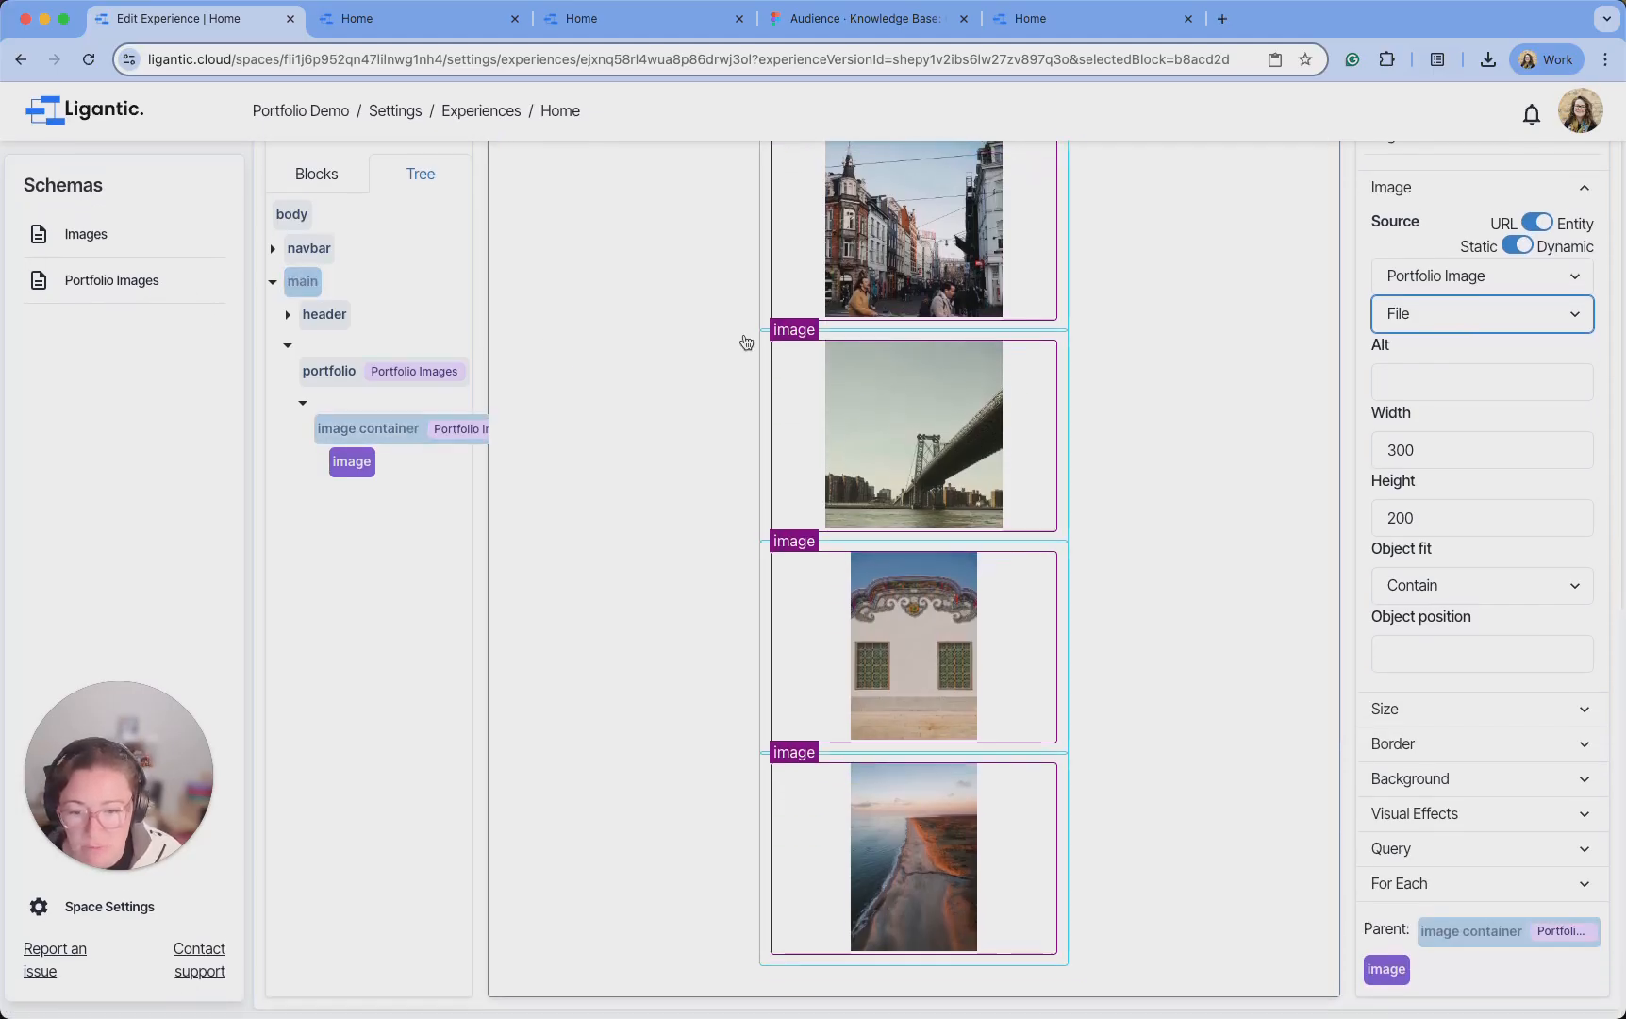
{"action": "scroll", "coordinate": [643, 417], "scroll_direction": "up", "scroll_amount": 5}
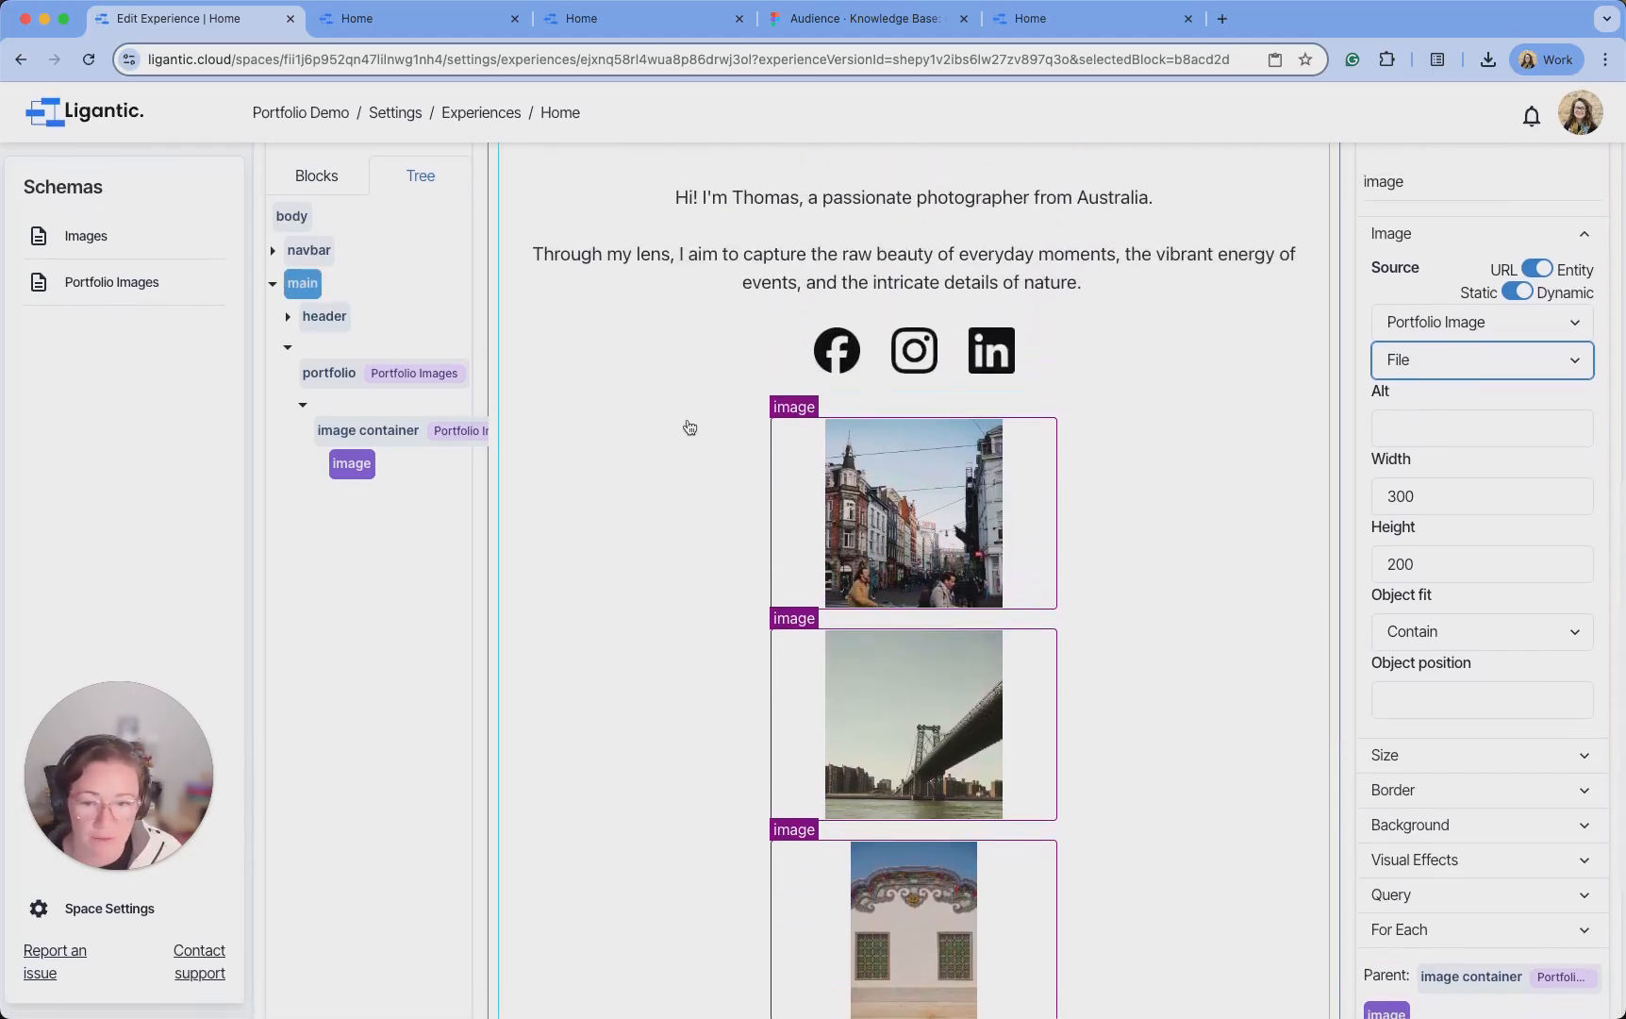
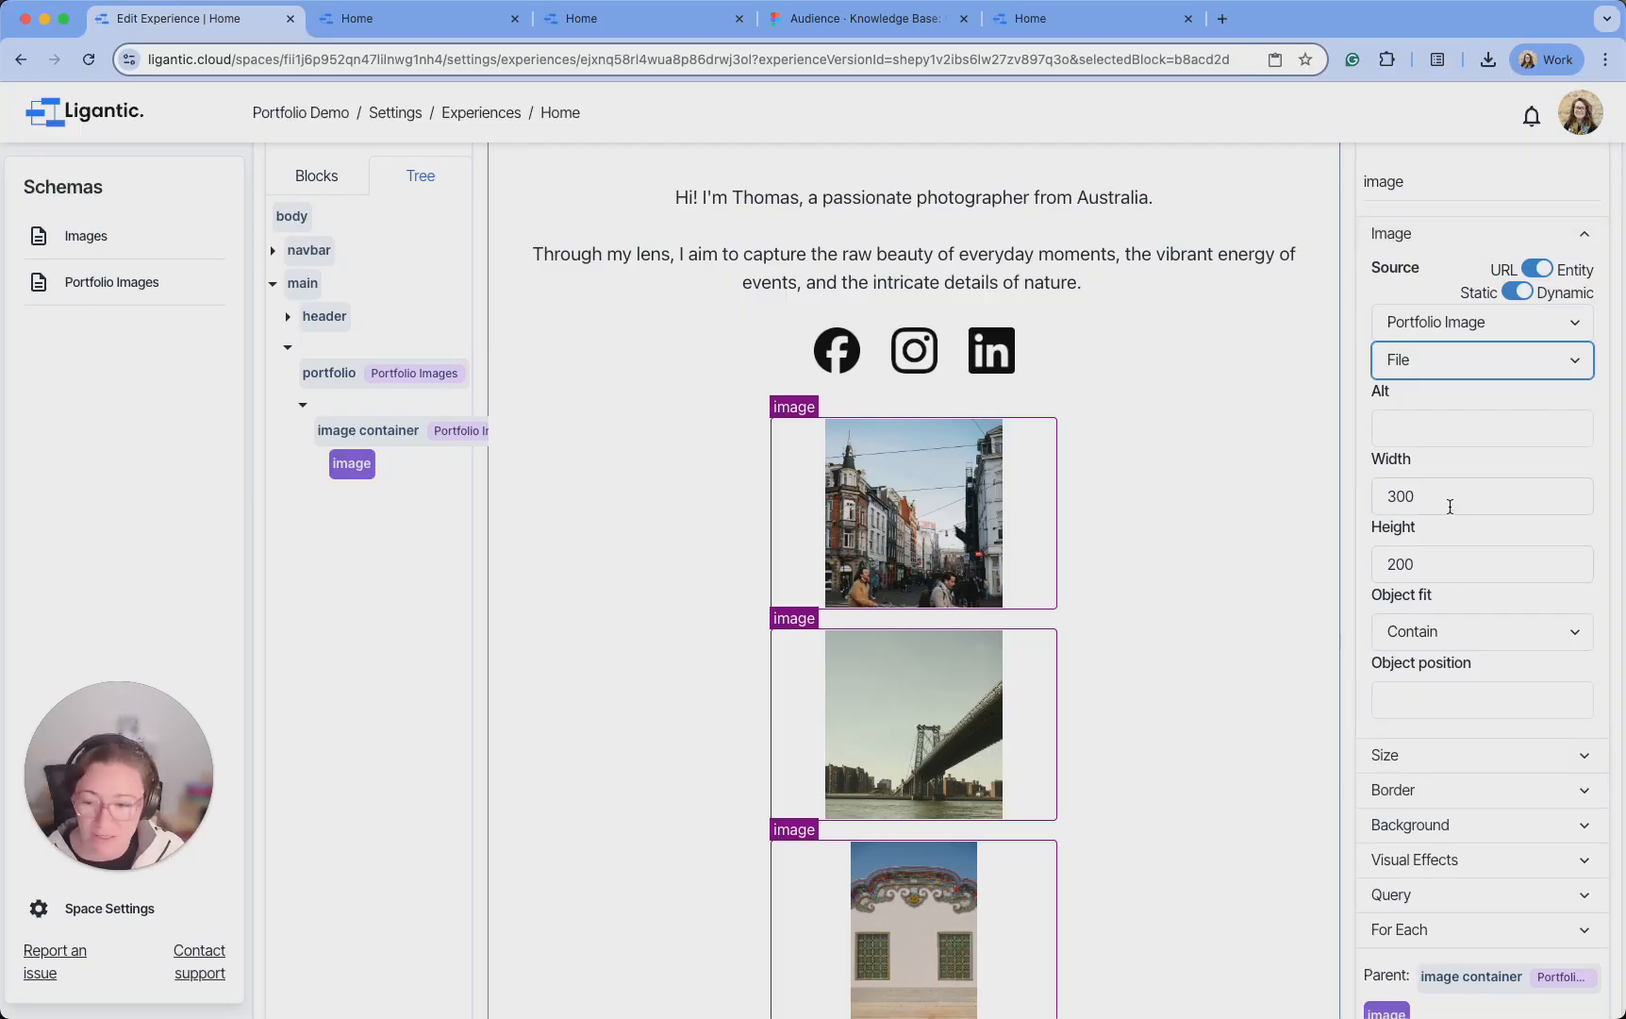
Set the gallery image block's width to 570 and its height to 850
{"action": "left_click_drag", "start_coordinate": [1451, 503], "coordinate": [1370, 498]}
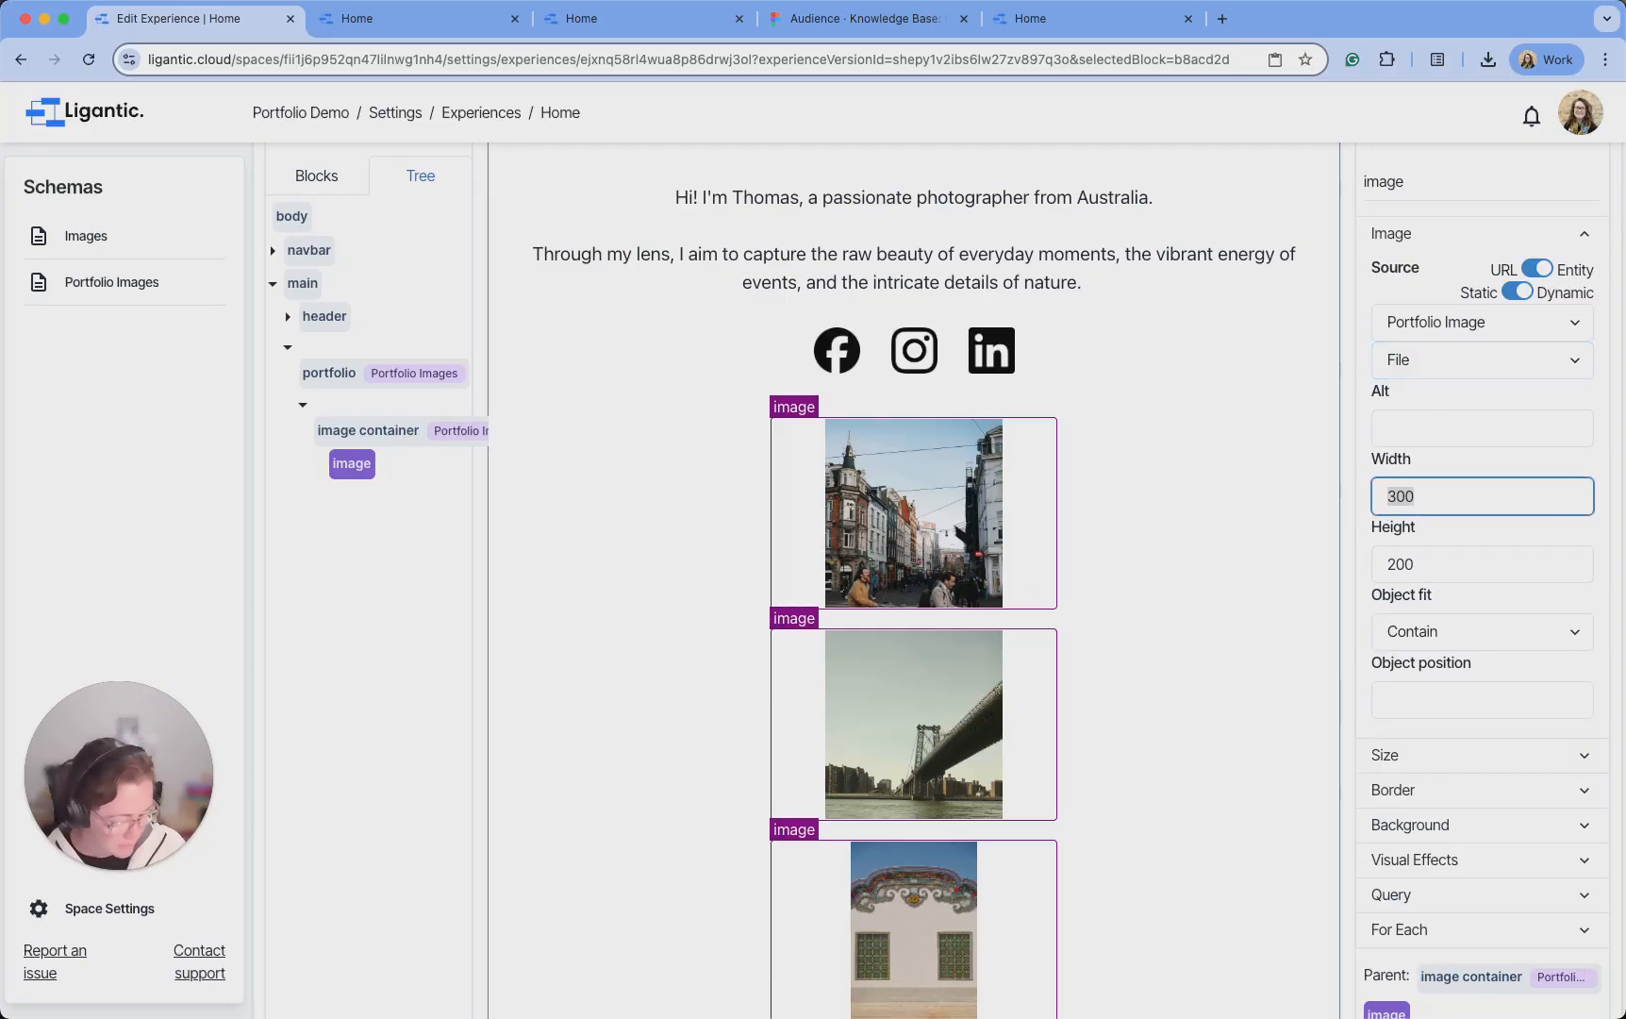
{"action": "type", "text": "570"}
{"action": "key", "text": "Tab"}
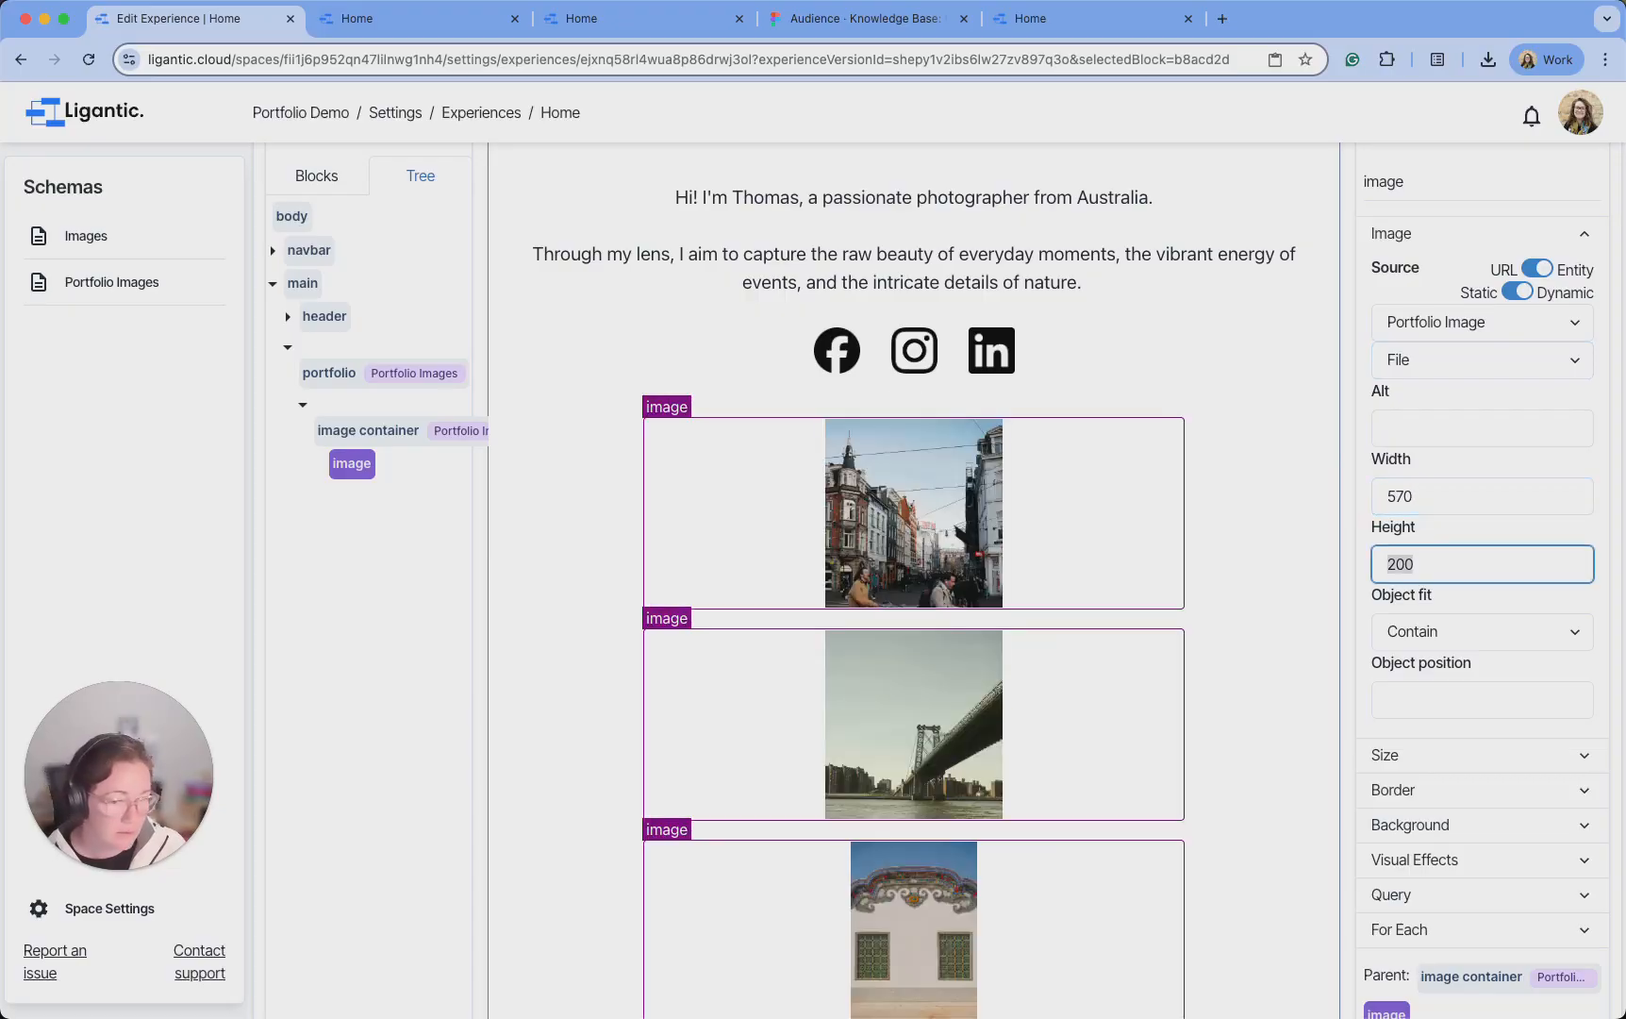
{"action": "type", "text": "850"}
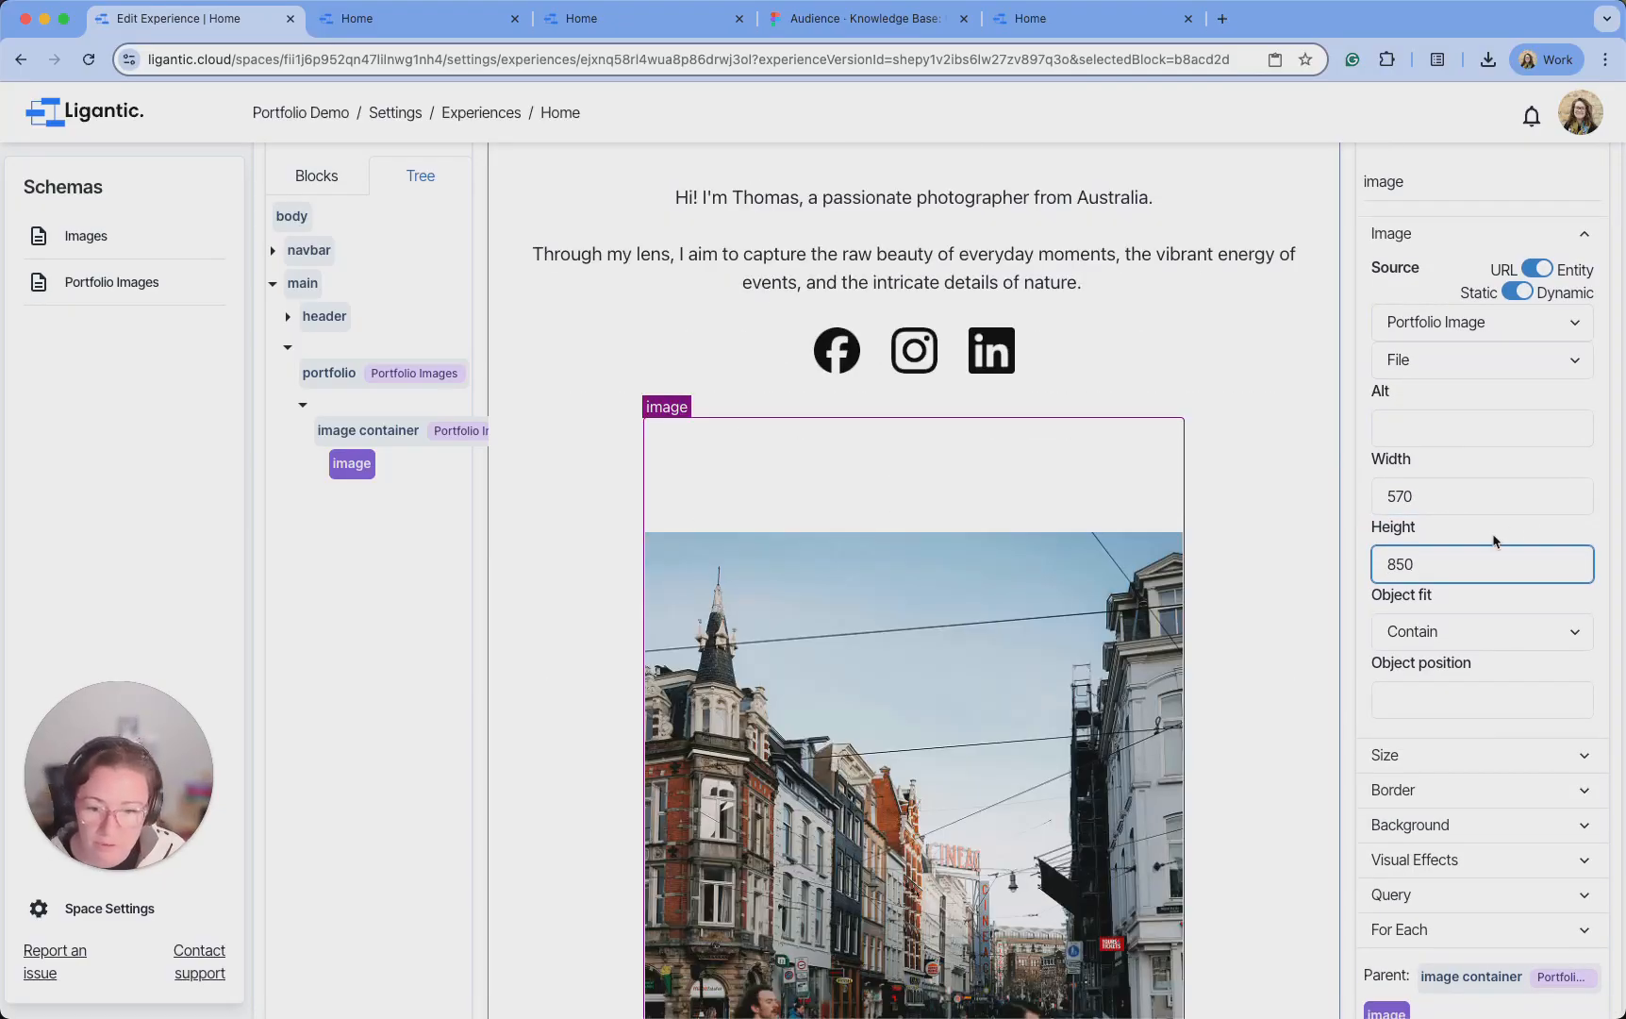
Set the gallery image's object fit to Cover so each photo fills its frame
{"action": "scroll", "coordinate": [1154, 524], "scroll_direction": "down", "scroll_amount": 3}
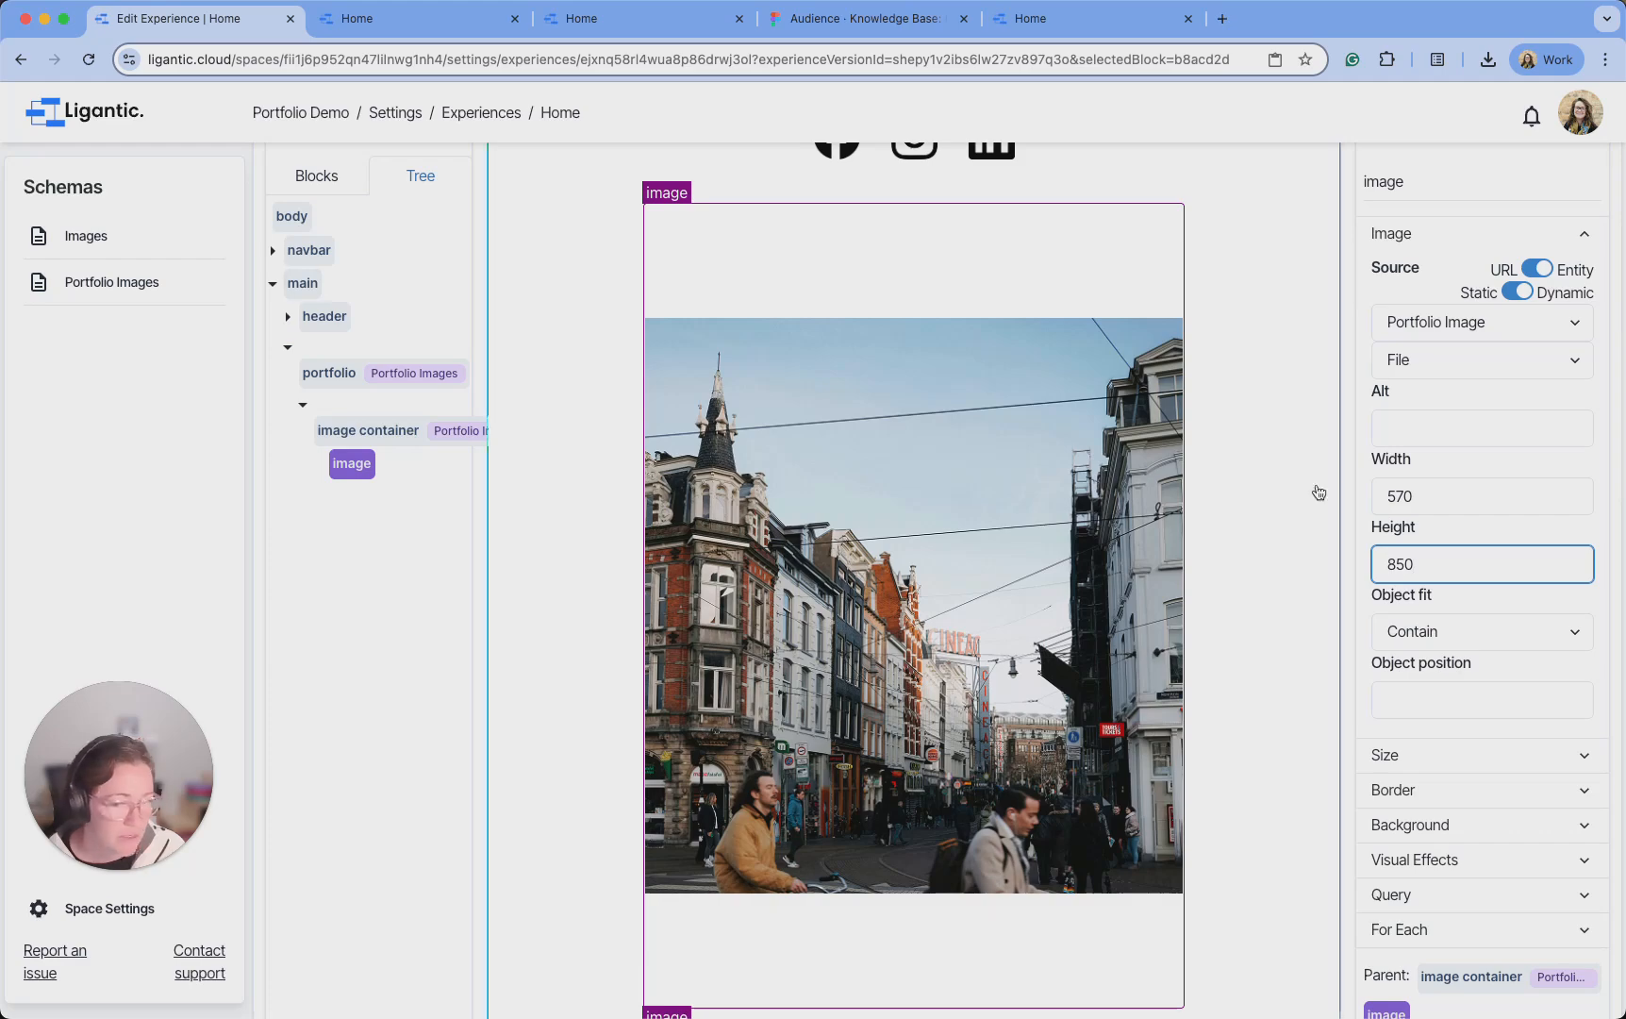
{"action": "scroll", "coordinate": [1024, 461], "scroll_direction": "down", "scroll_amount": 2}
{"action": "scroll", "coordinate": [1025, 432], "scroll_direction": "down", "scroll_amount": 3}
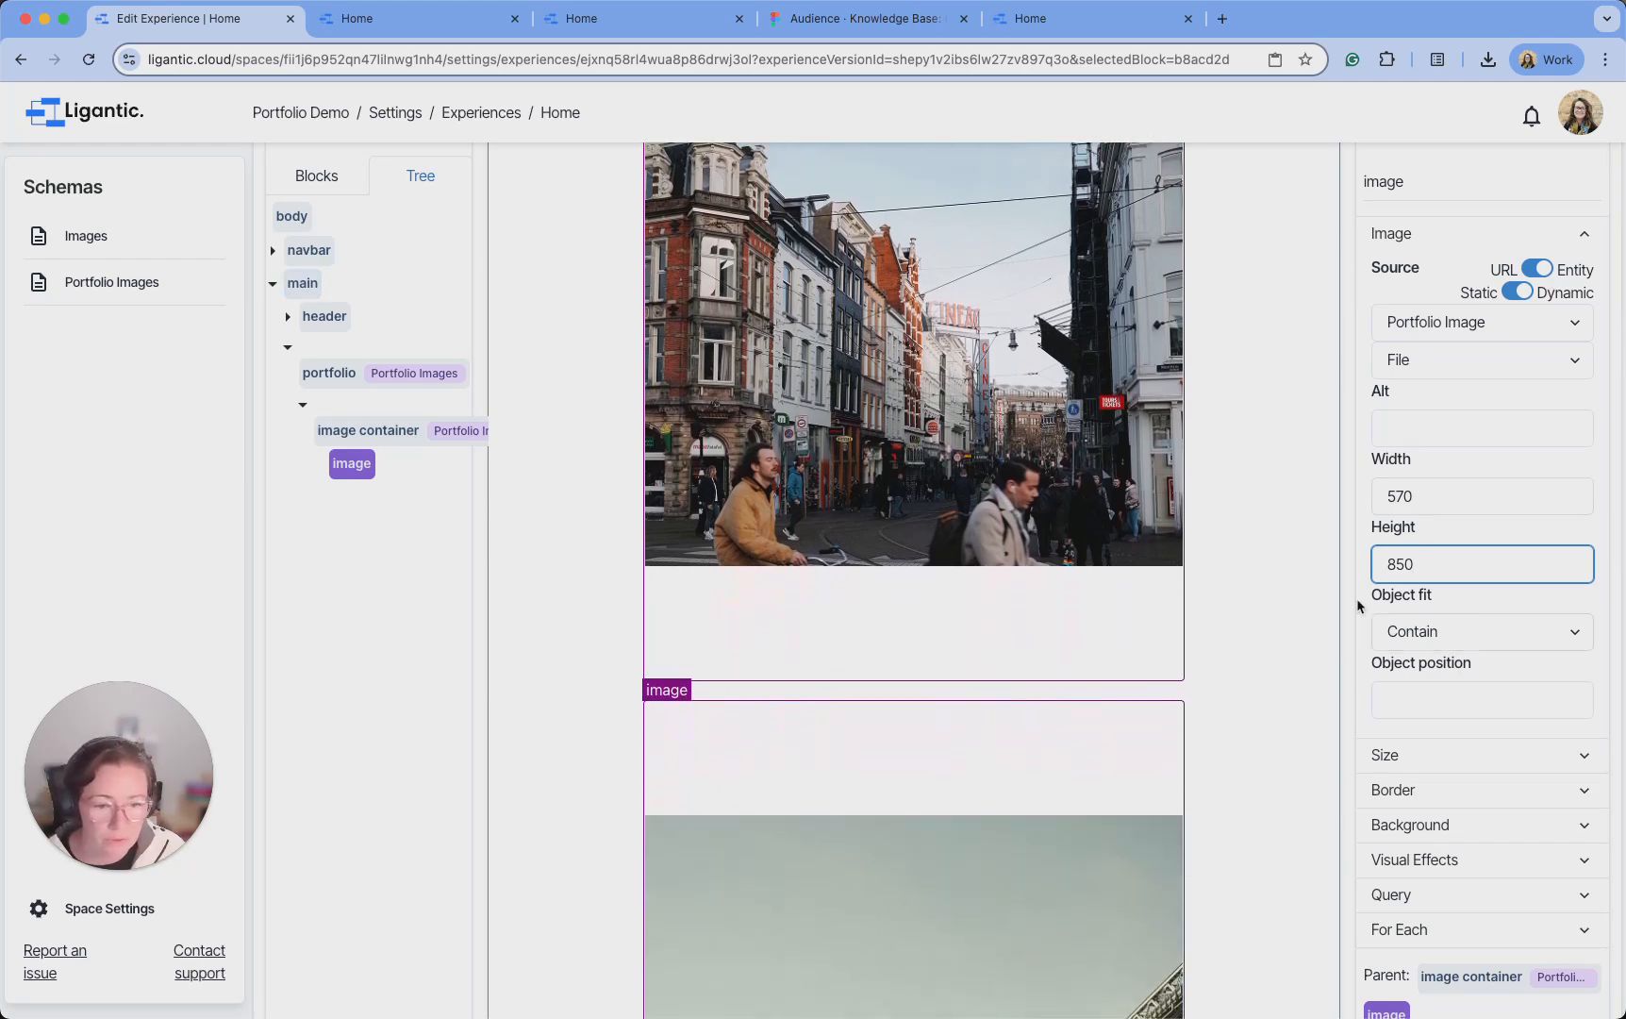
{"action": "scroll", "coordinate": [1100, 519], "scroll_direction": "down", "scroll_amount": 10}
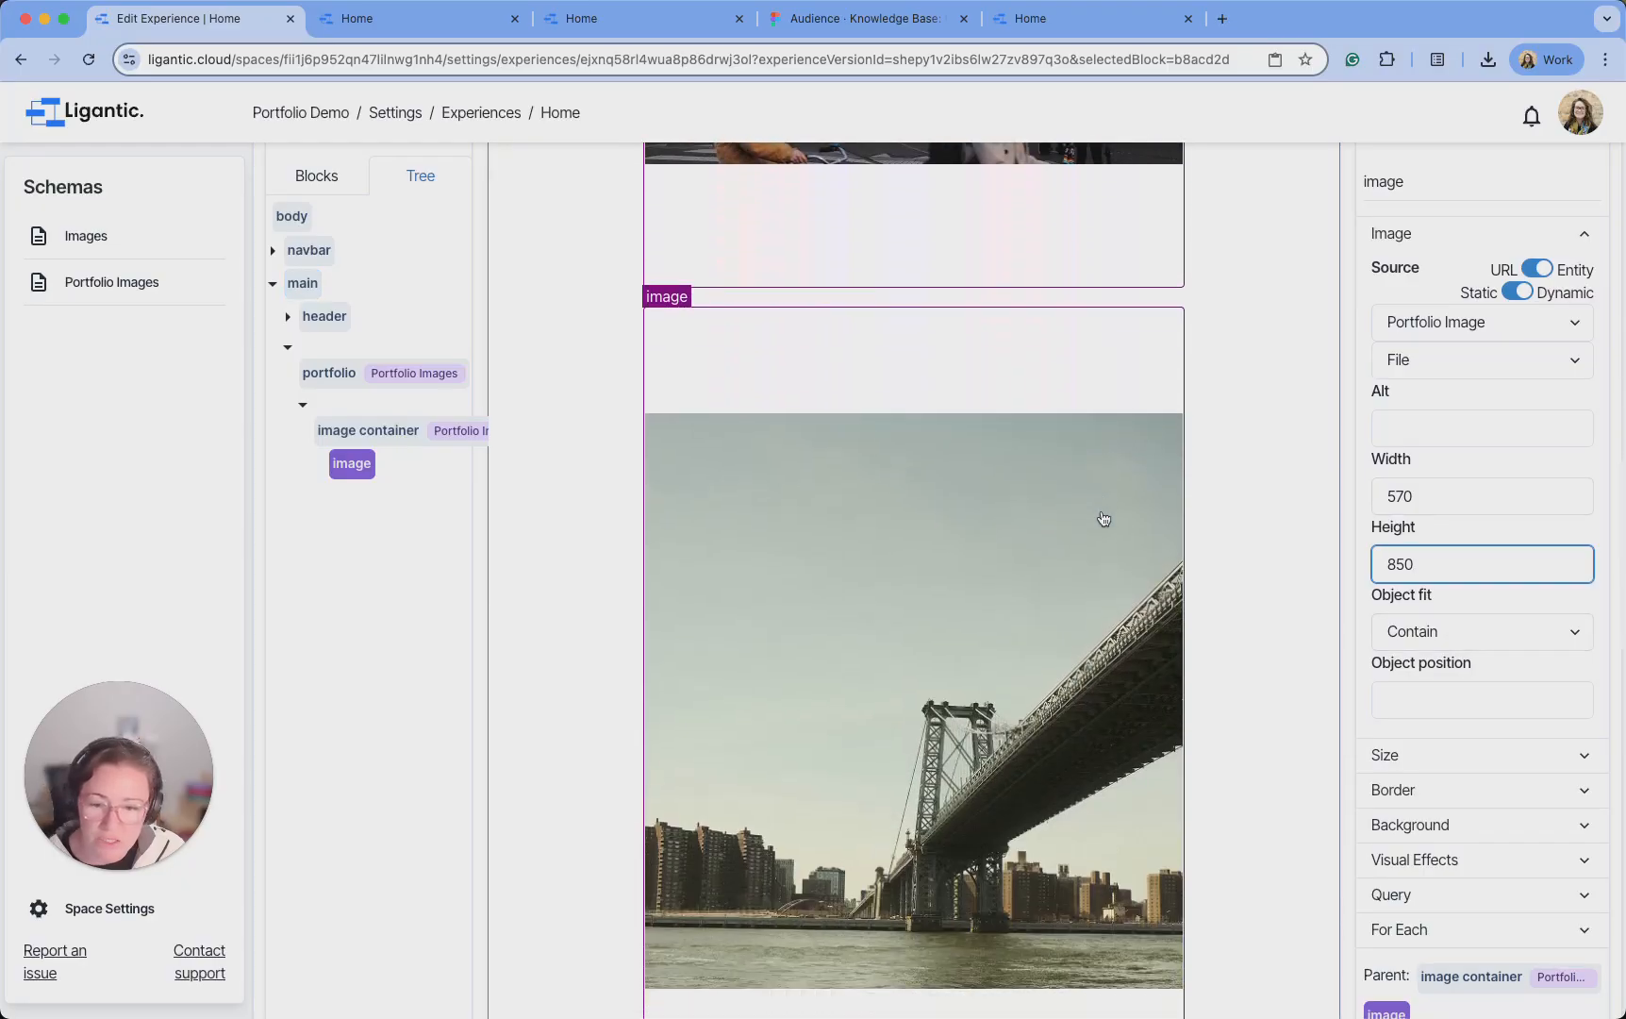
{"action": "scroll", "coordinate": [1102, 519], "scroll_direction": "down", "scroll_amount": 14}
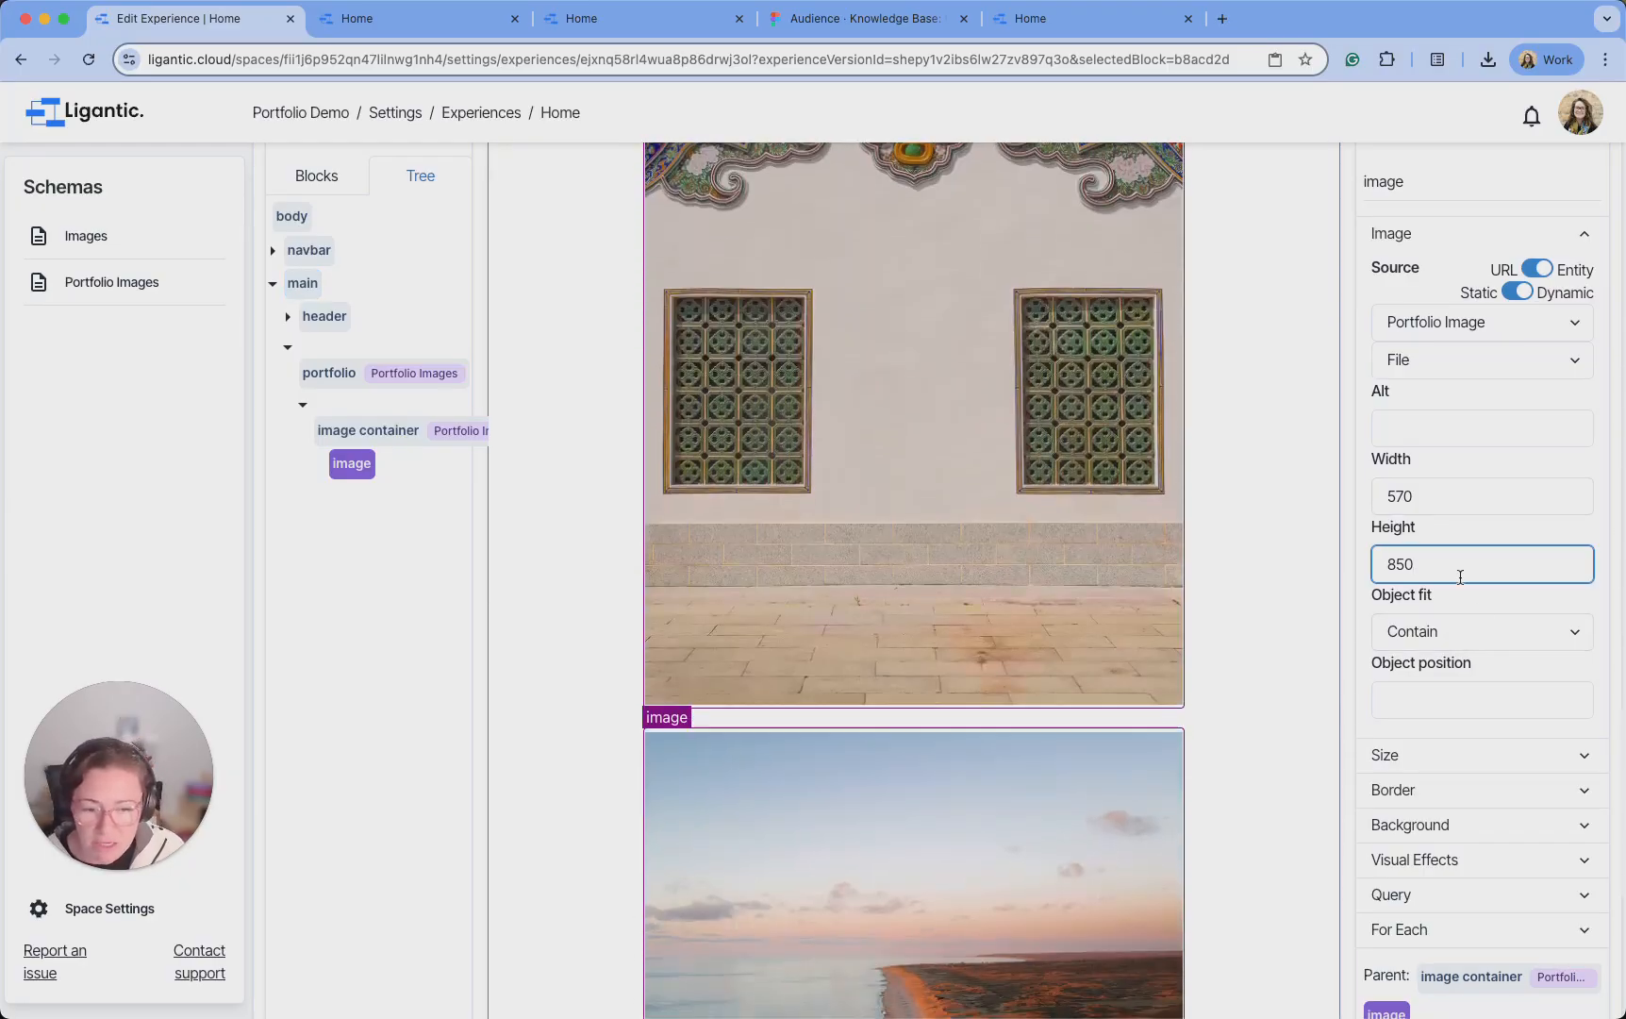
{"action": "scroll", "coordinate": [1043, 621], "scroll_direction": "up", "scroll_amount": 12}
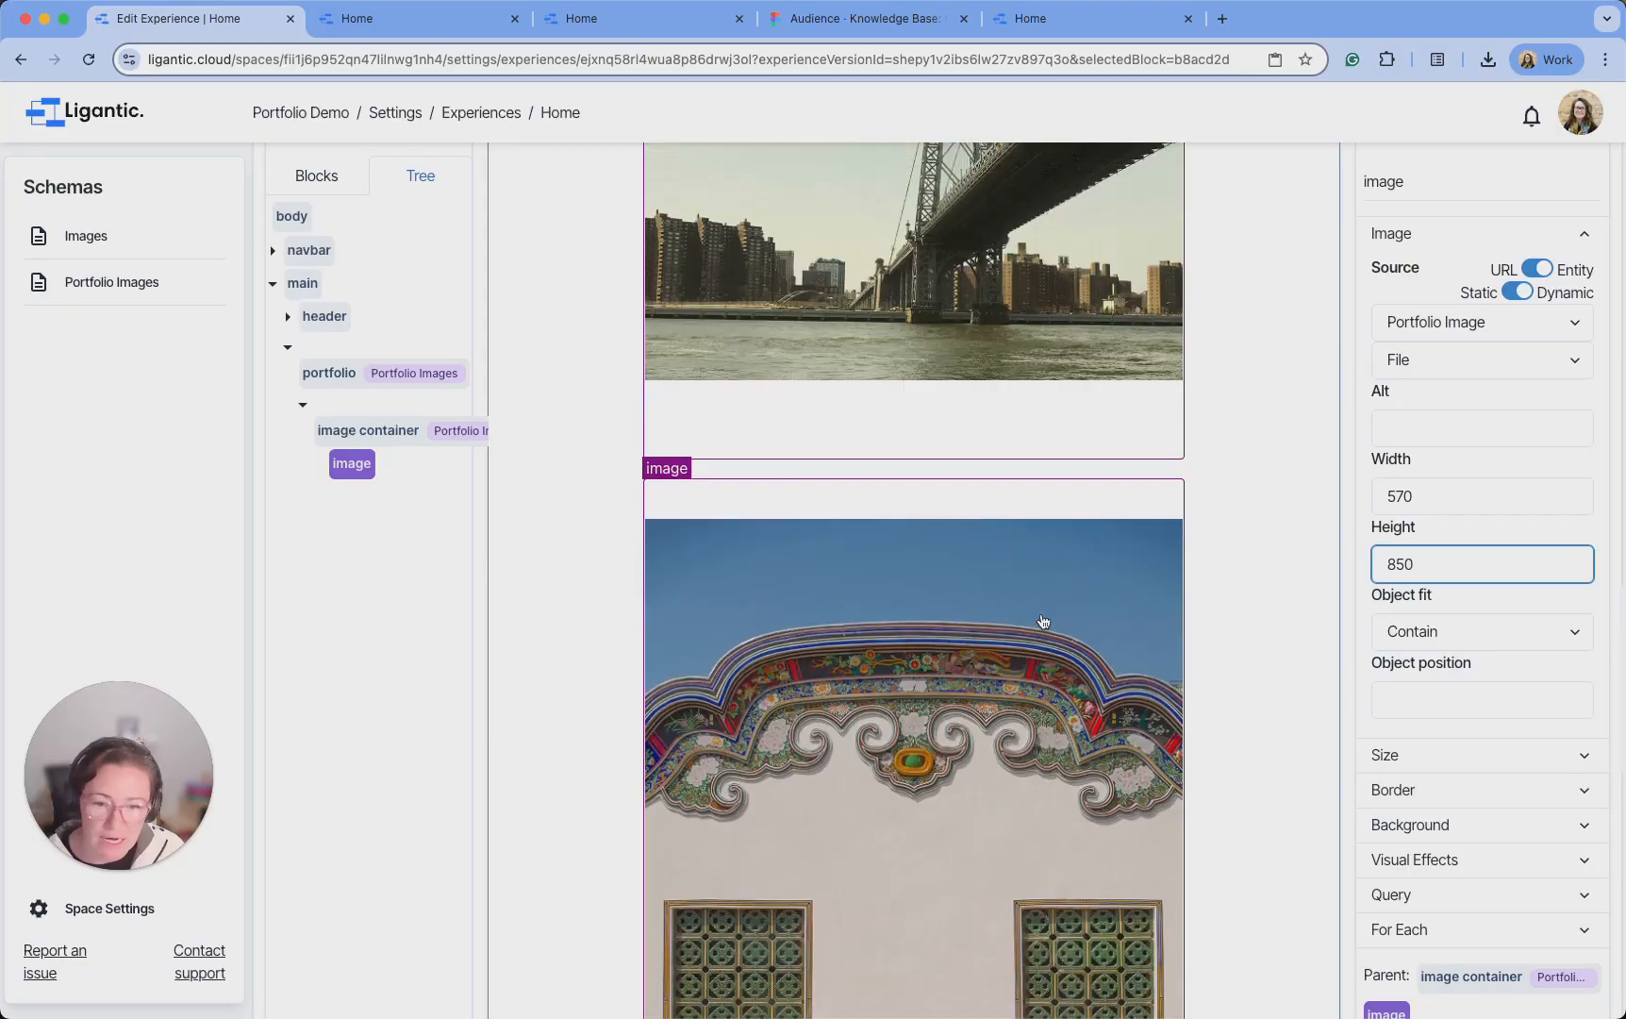
{"action": "scroll", "coordinate": [1043, 621], "scroll_direction": "up", "scroll_amount": 4}
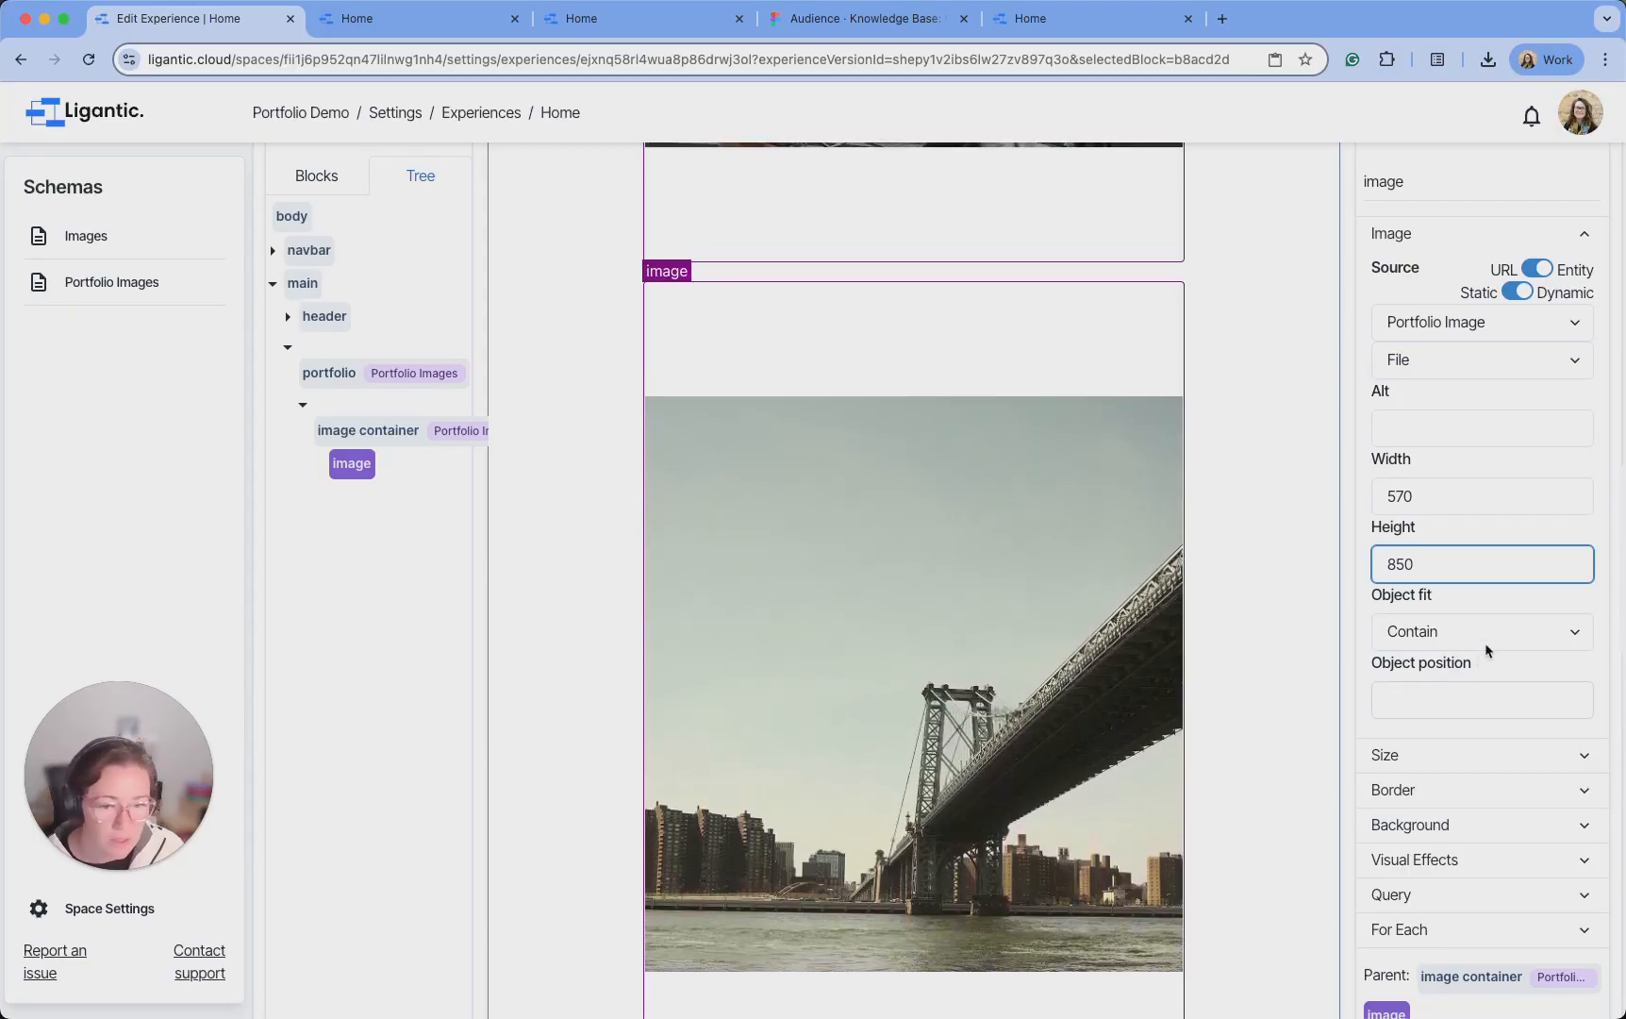
{"action": "left_click", "coordinate": [1493, 640]}
{"action": "left_click", "coordinate": [1467, 658]}
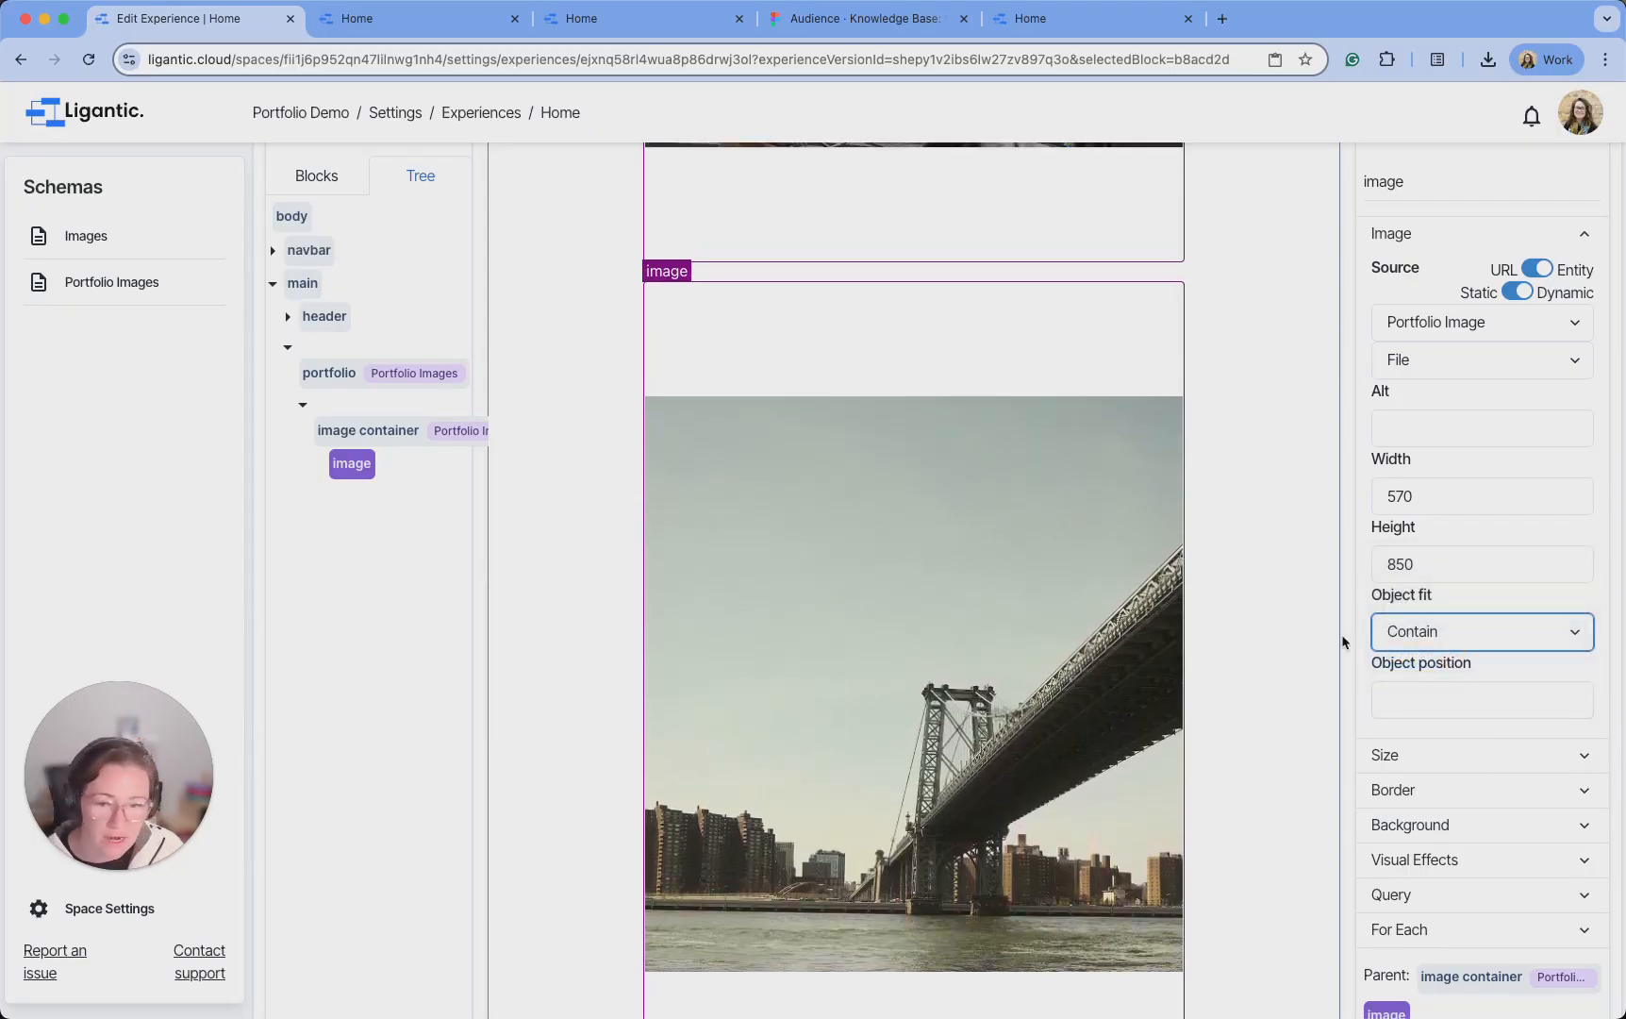
{"action": "scroll", "coordinate": [1218, 648], "scroll_direction": "up", "scroll_amount": 12}
{"action": "scroll", "coordinate": [1218, 648], "scroll_direction": "up", "scroll_amount": 5}
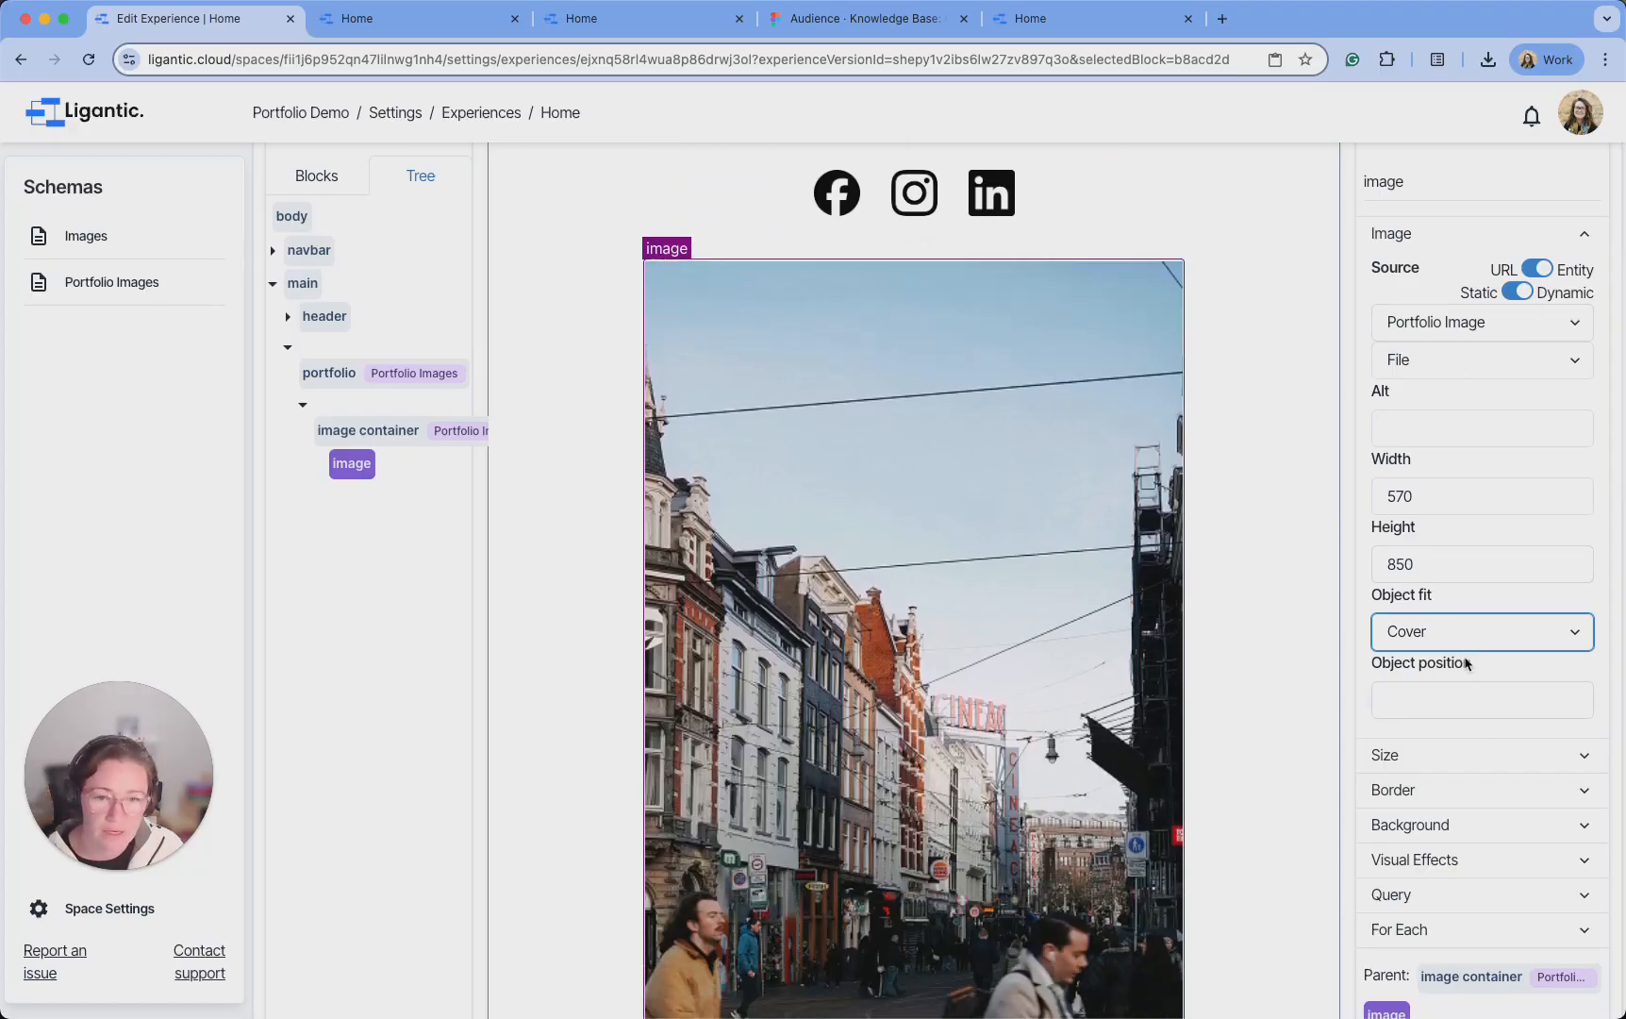
Publish the Home experience and open its cloud page to check the image gallery
{"action": "scroll", "coordinate": [1465, 664], "scroll_direction": "up", "scroll_amount": 8}
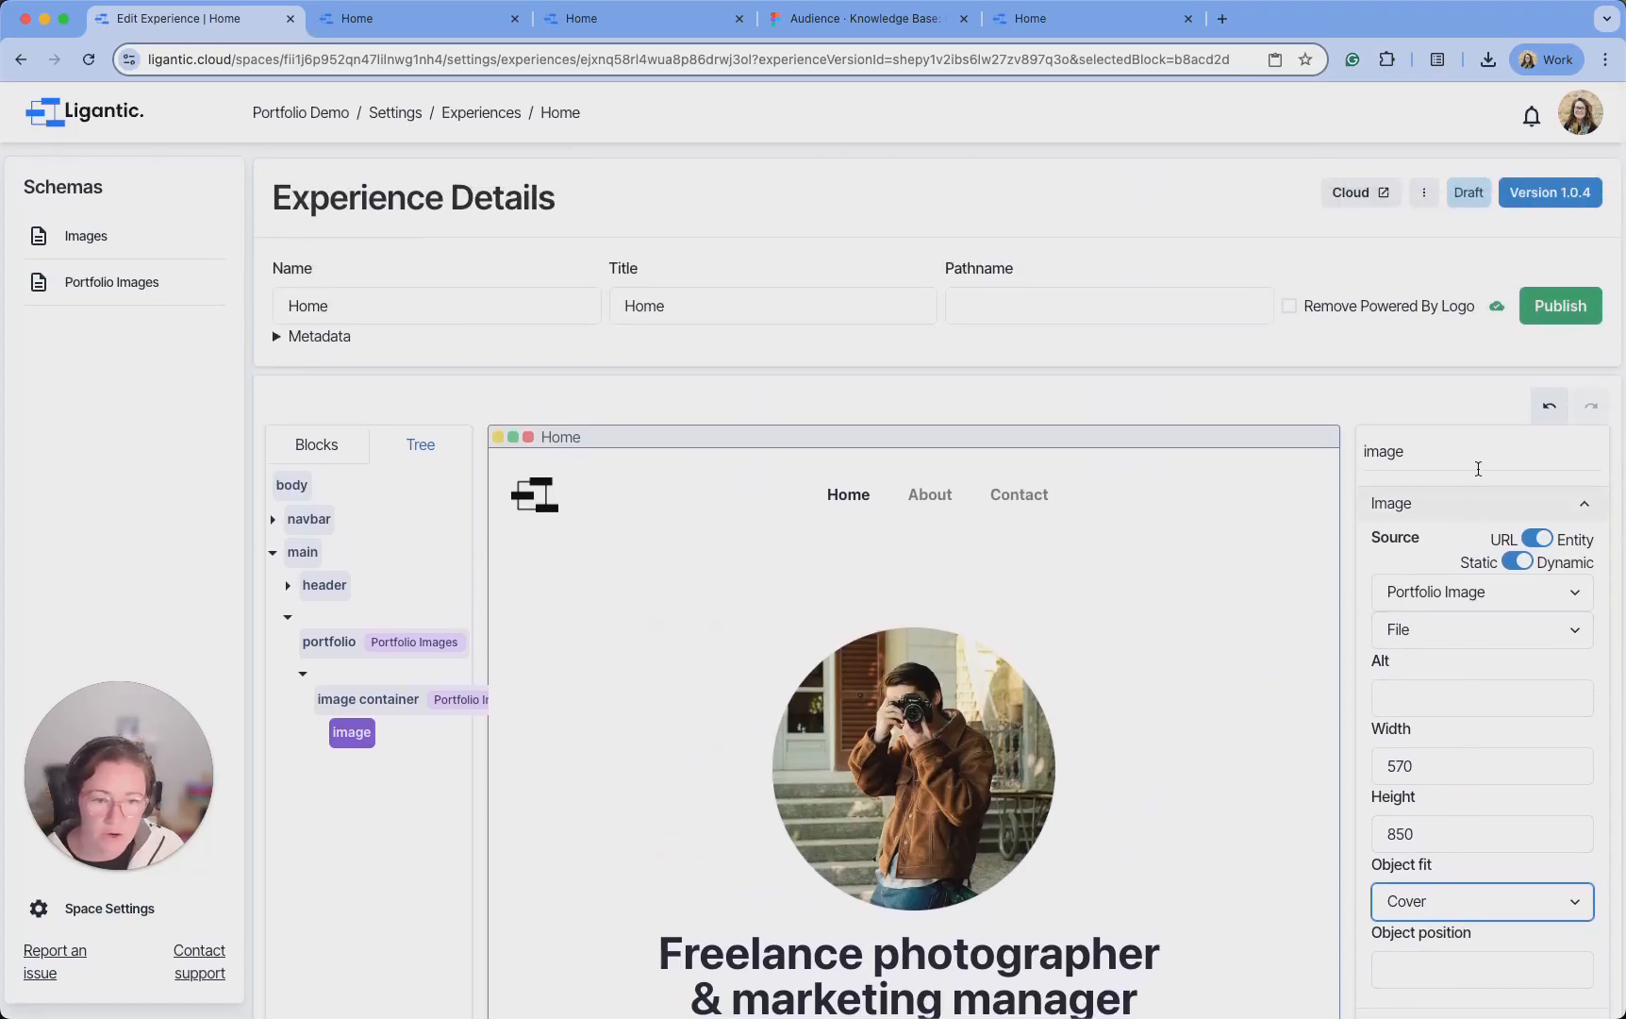
{"action": "left_click", "coordinate": [1560, 318]}
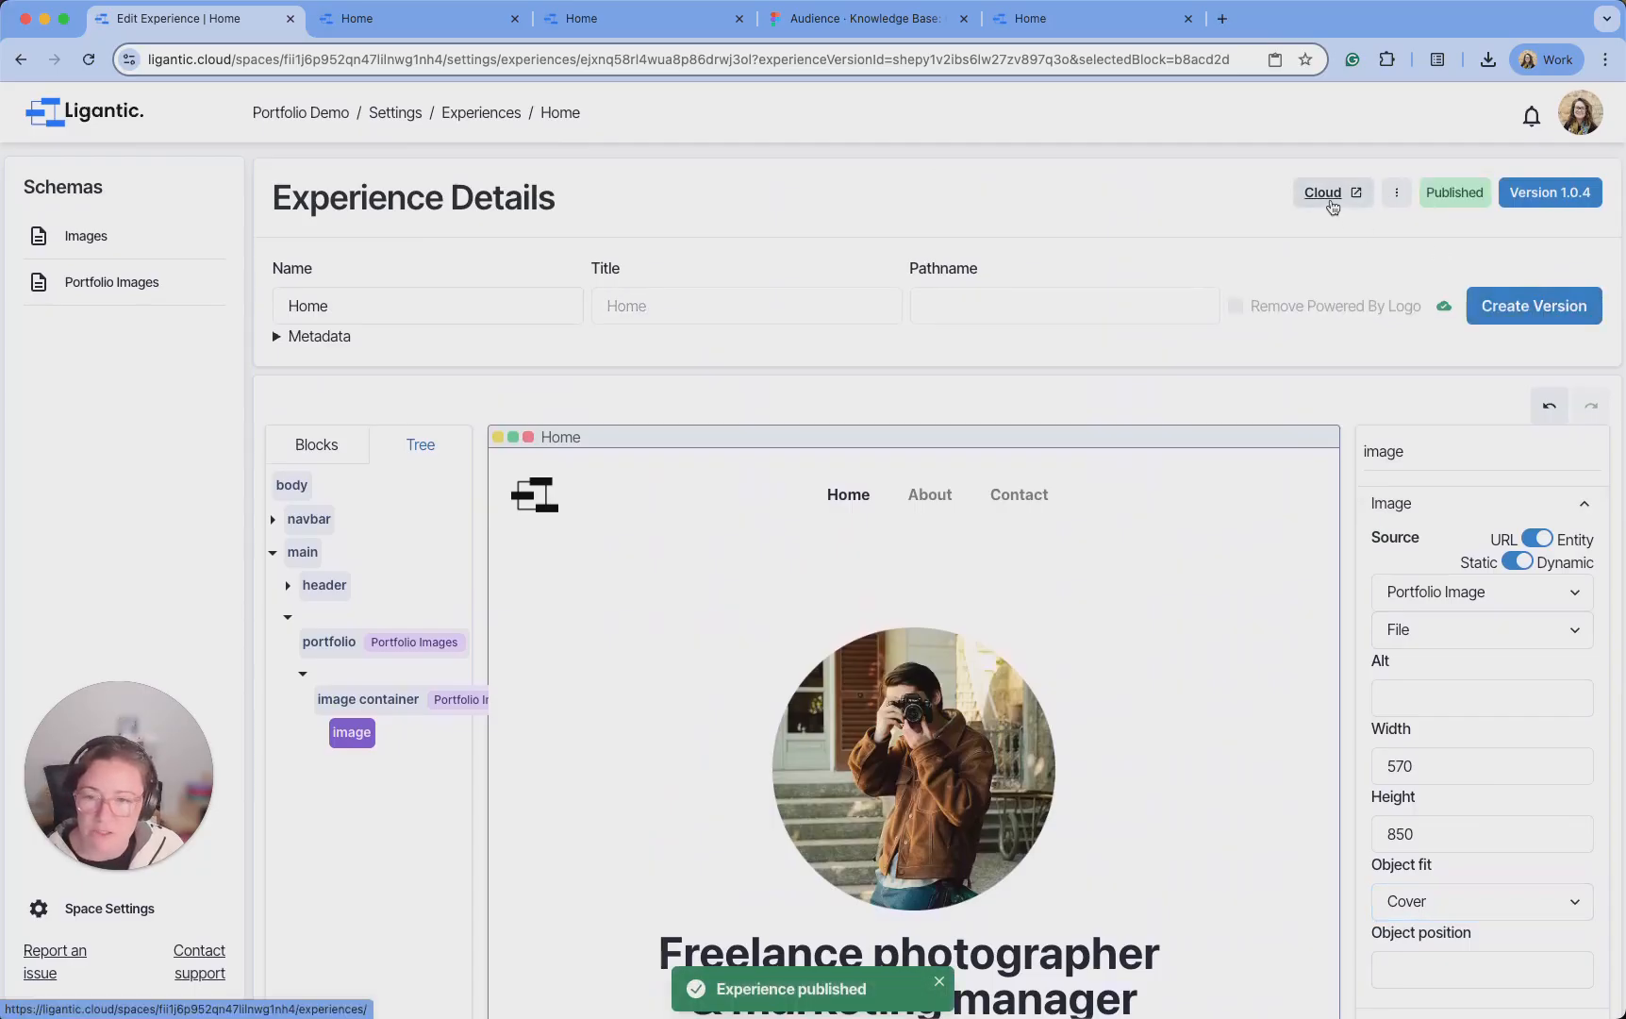
{"action": "left_click", "coordinate": [1330, 198]}
{"action": "scroll", "coordinate": [635, 314], "scroll_direction": "down", "scroll_amount": 3}
{"action": "scroll", "coordinate": [634, 307], "scroll_direction": "down", "scroll_amount": 15}
{"action": "scroll", "coordinate": [835, 195], "scroll_direction": "down", "scroll_amount": 14}
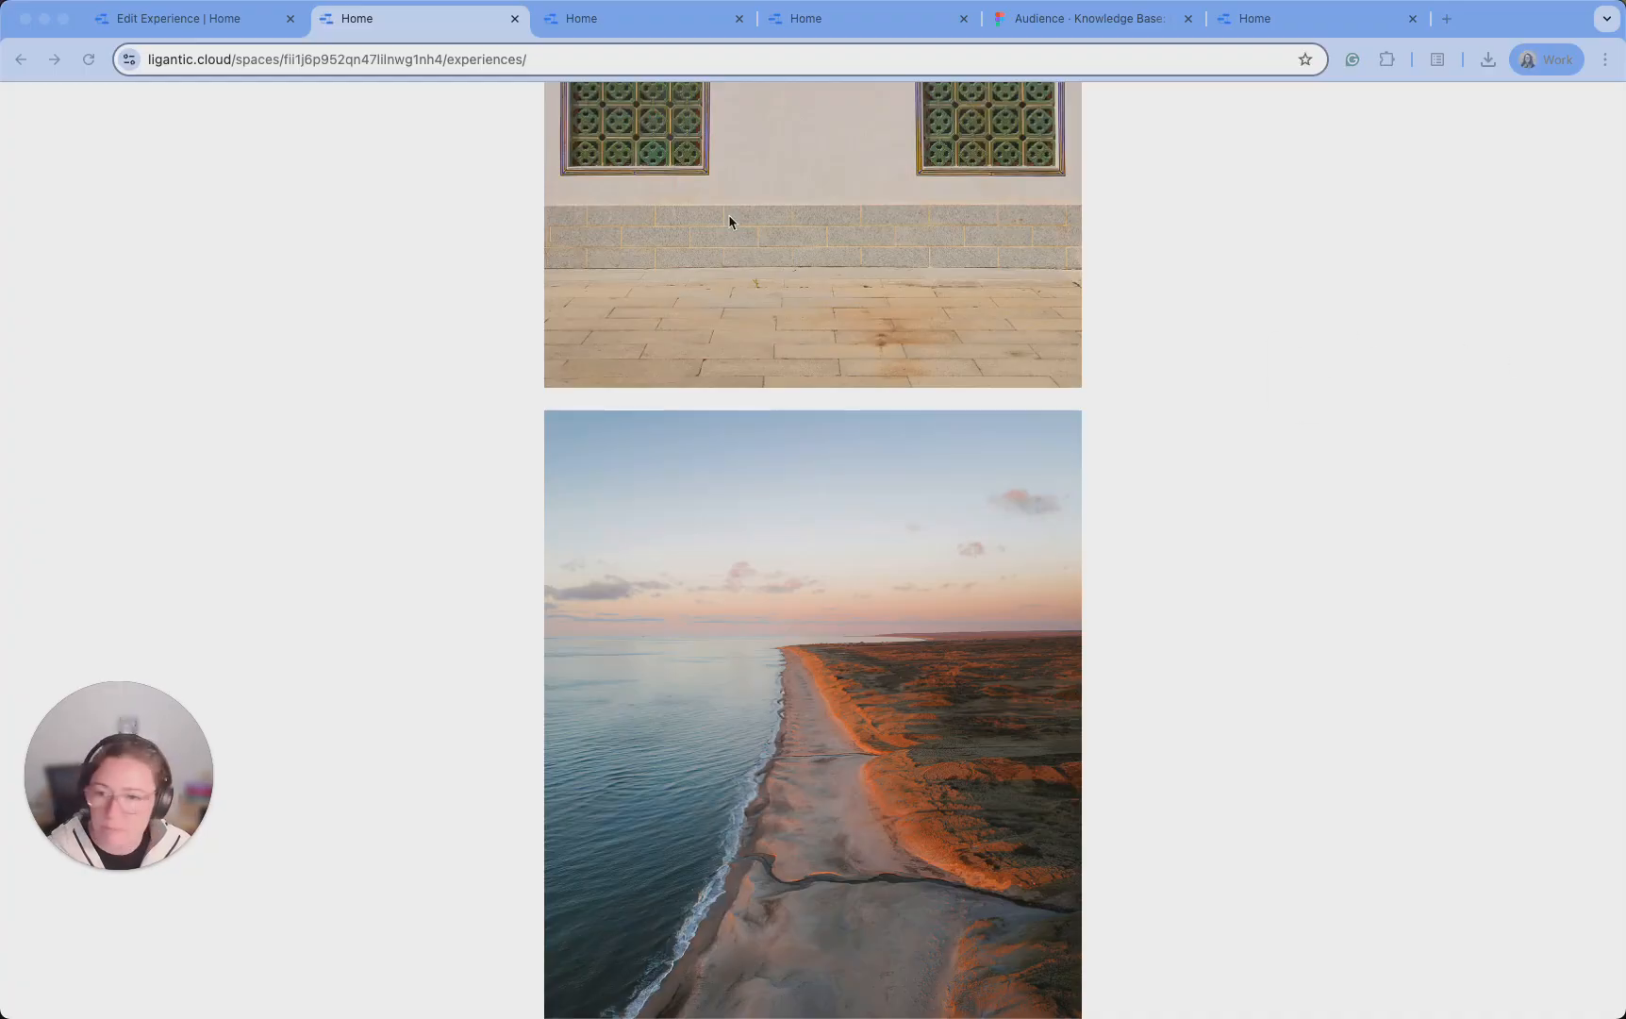
{"action": "scroll", "coordinate": [752, 217], "scroll_direction": "up", "scroll_amount": 12}
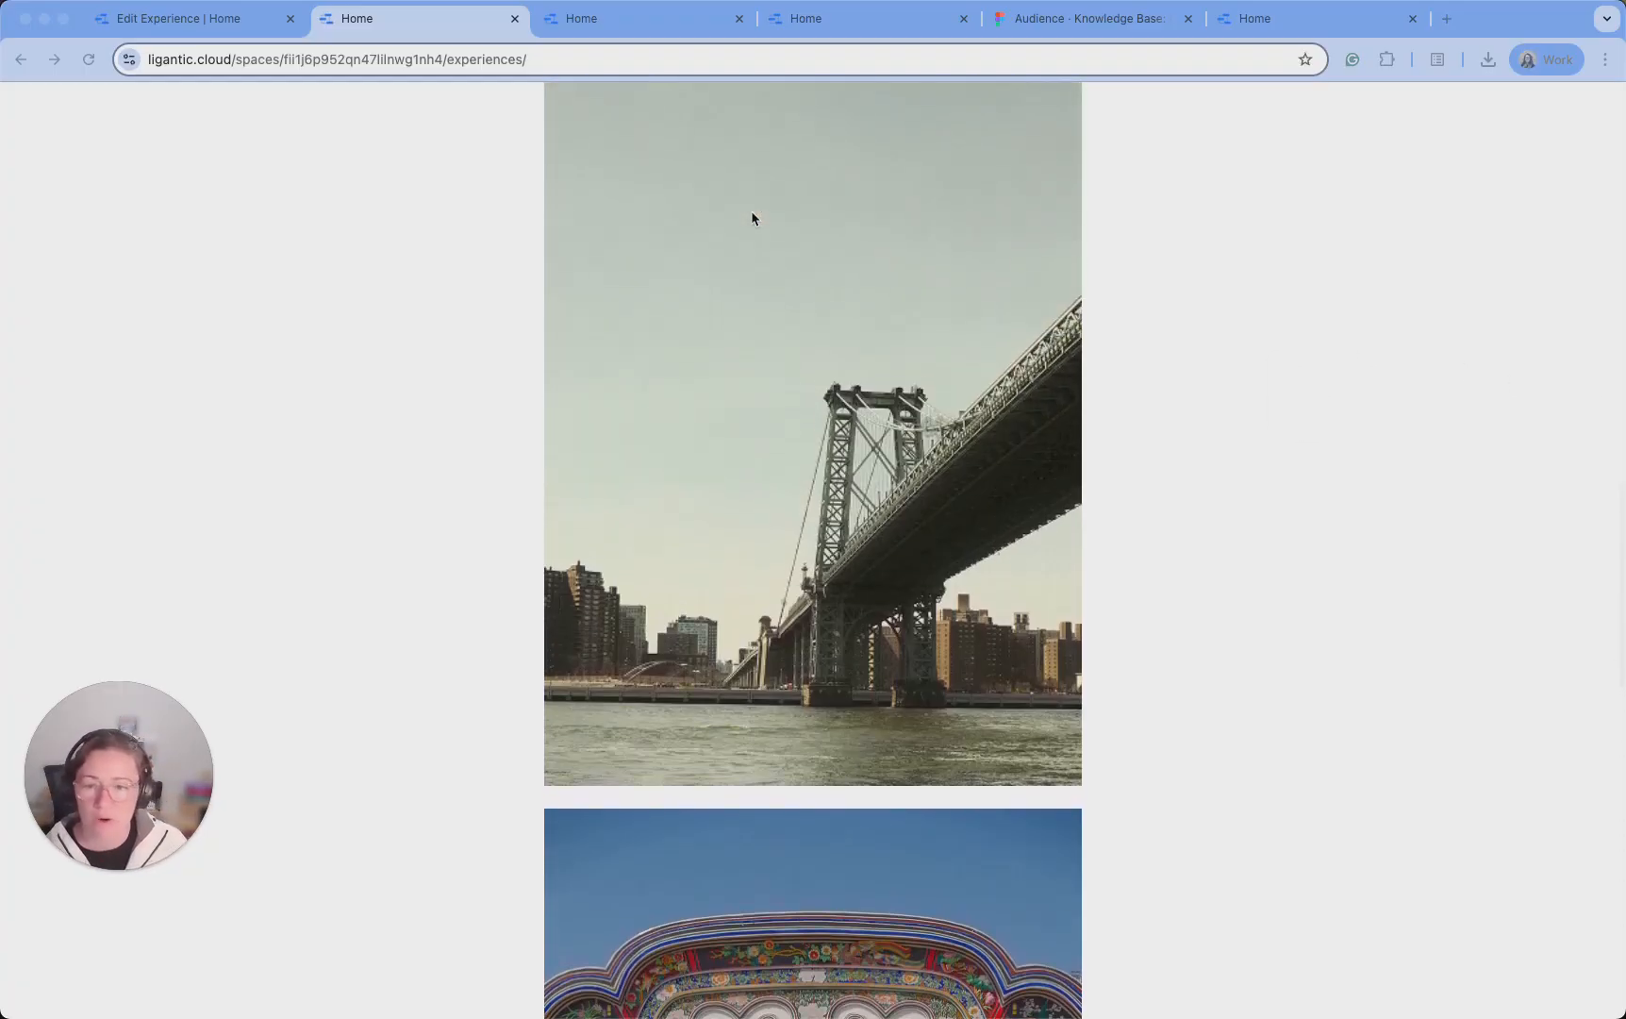
{"action": "scroll", "coordinate": [752, 218], "scroll_direction": "up", "scroll_amount": 10}
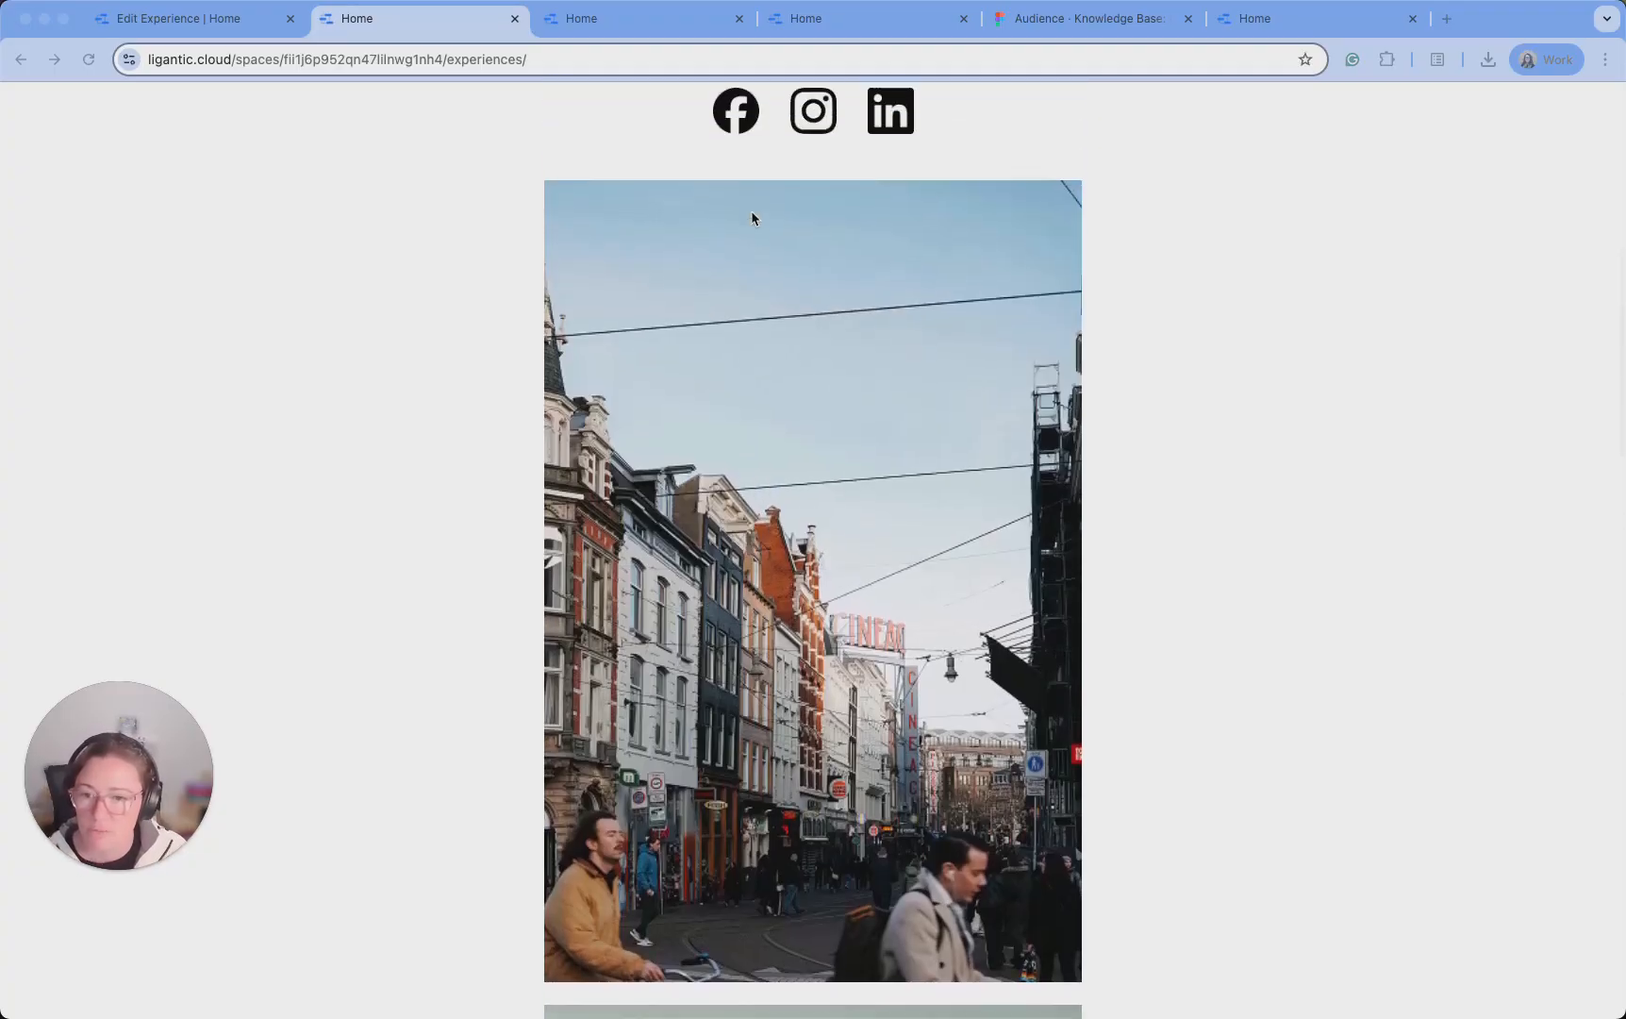
Return to the Home experience editor and set the portfolio block's layout direction to a horizontal row
{"action": "left_click", "coordinate": [199, 19]}
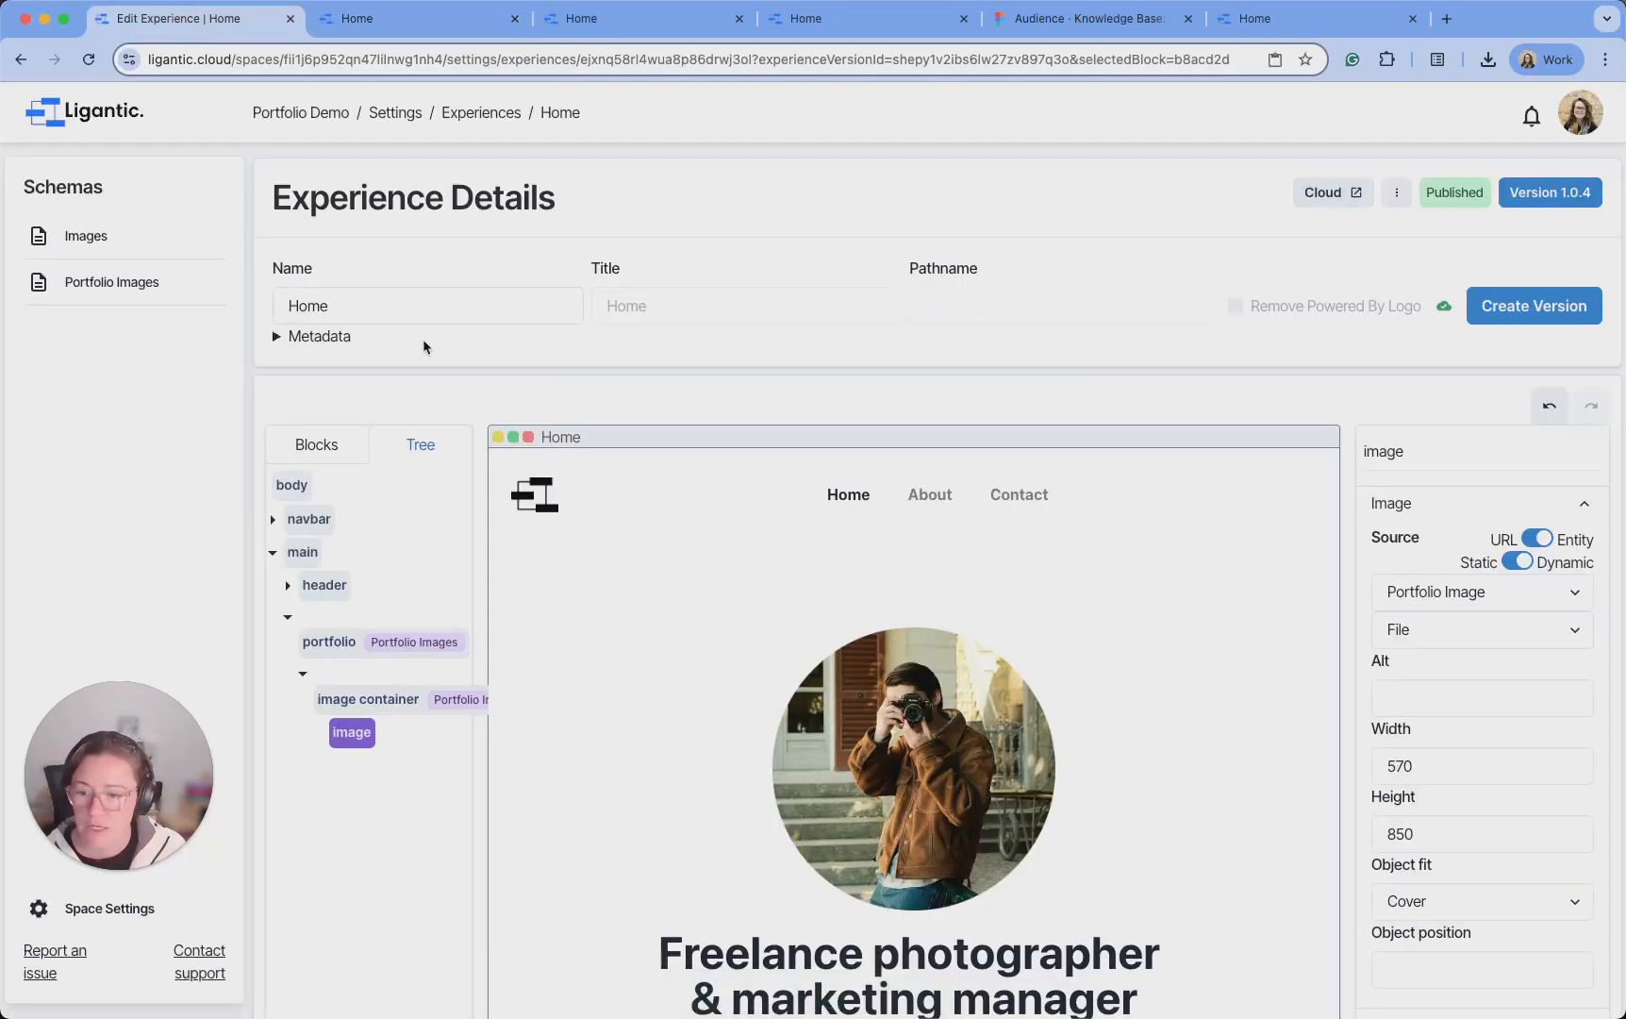
{"action": "scroll", "coordinate": [650, 570], "scroll_direction": "down", "scroll_amount": 10}
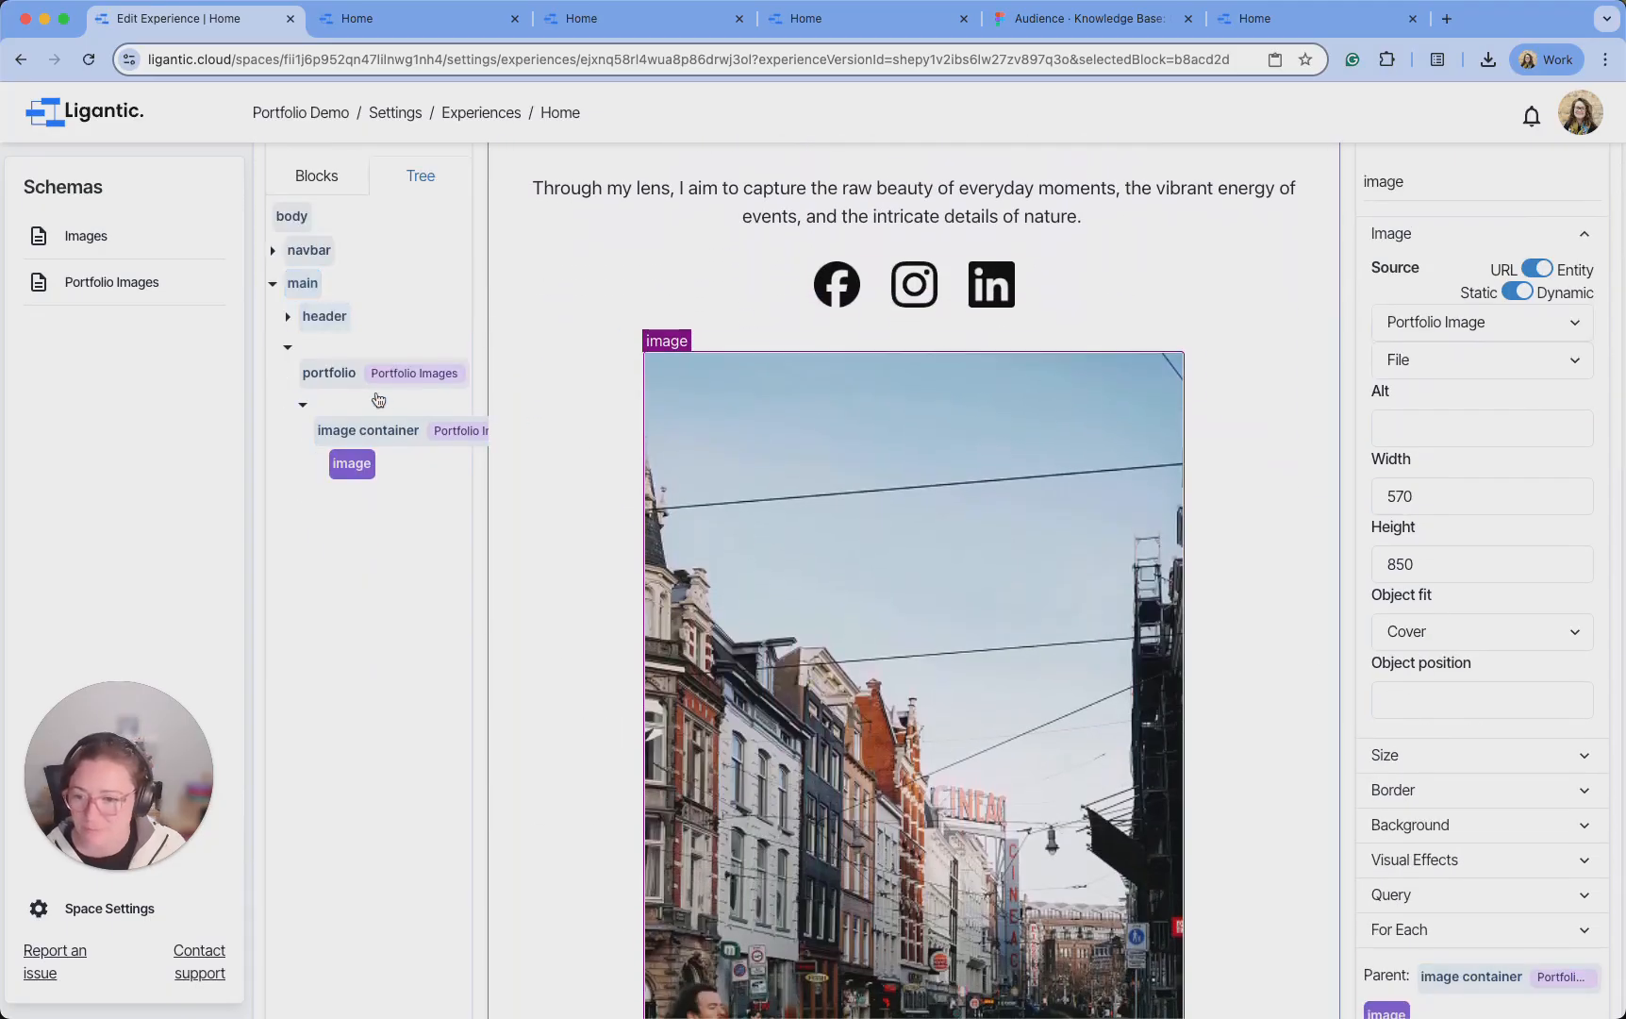
{"action": "left_click", "coordinate": [337, 371]}
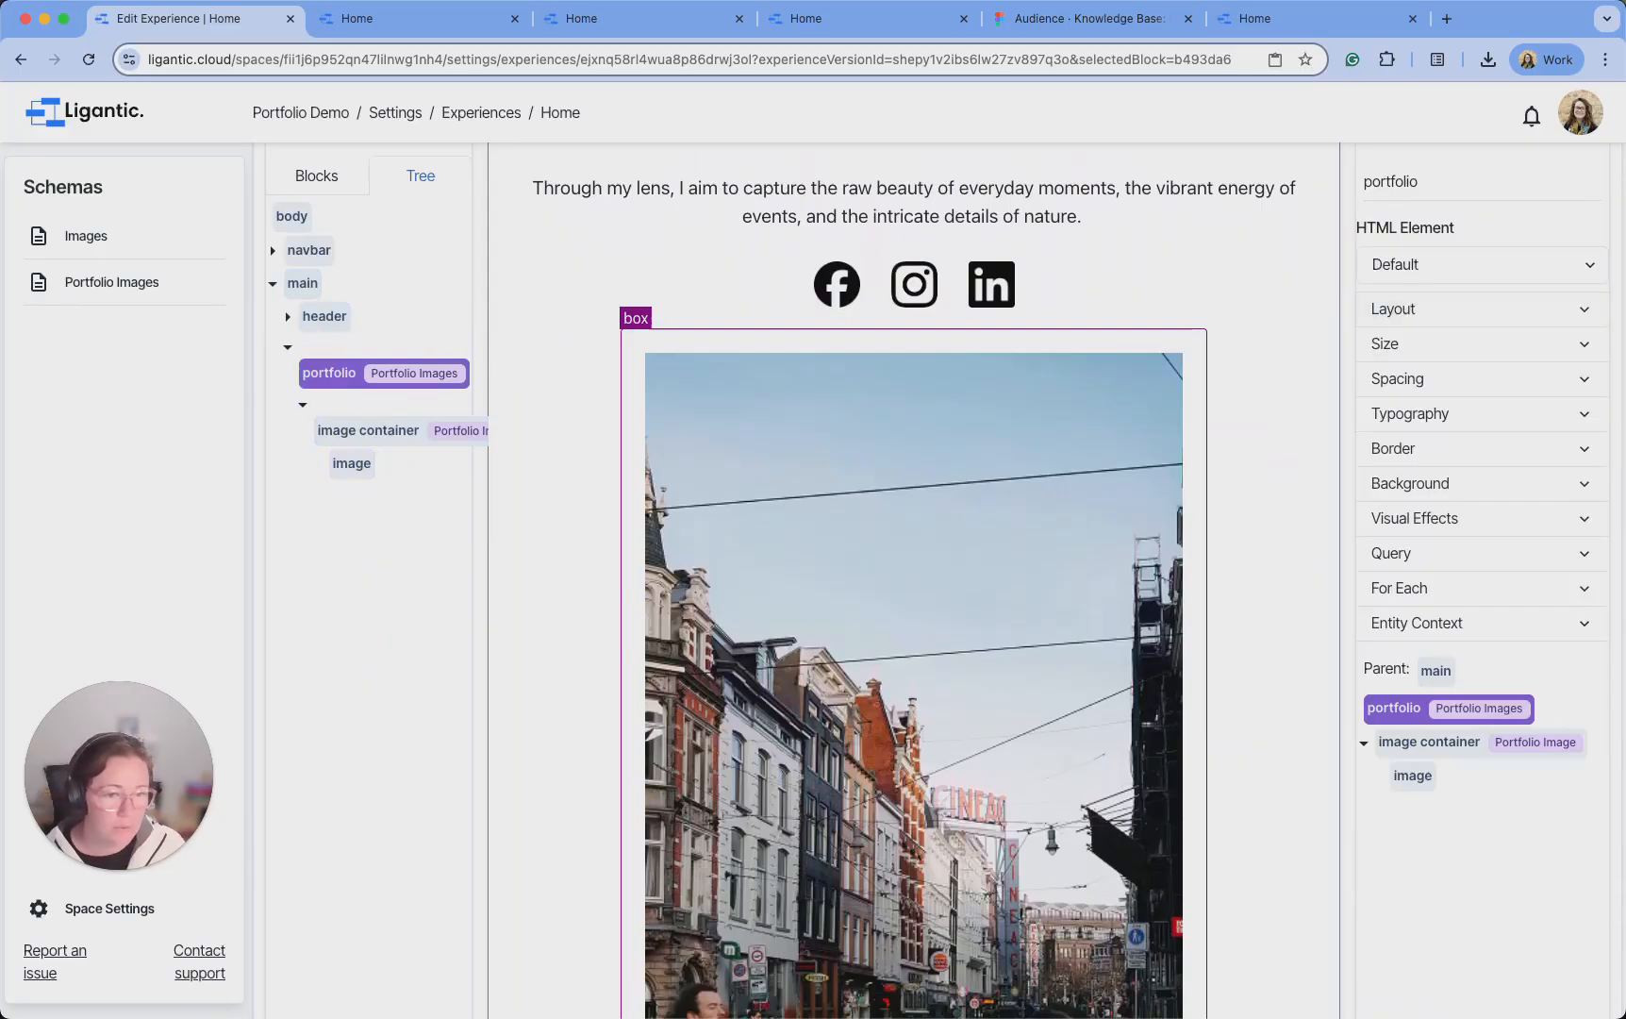
{"action": "left_click", "coordinate": [1500, 317]}
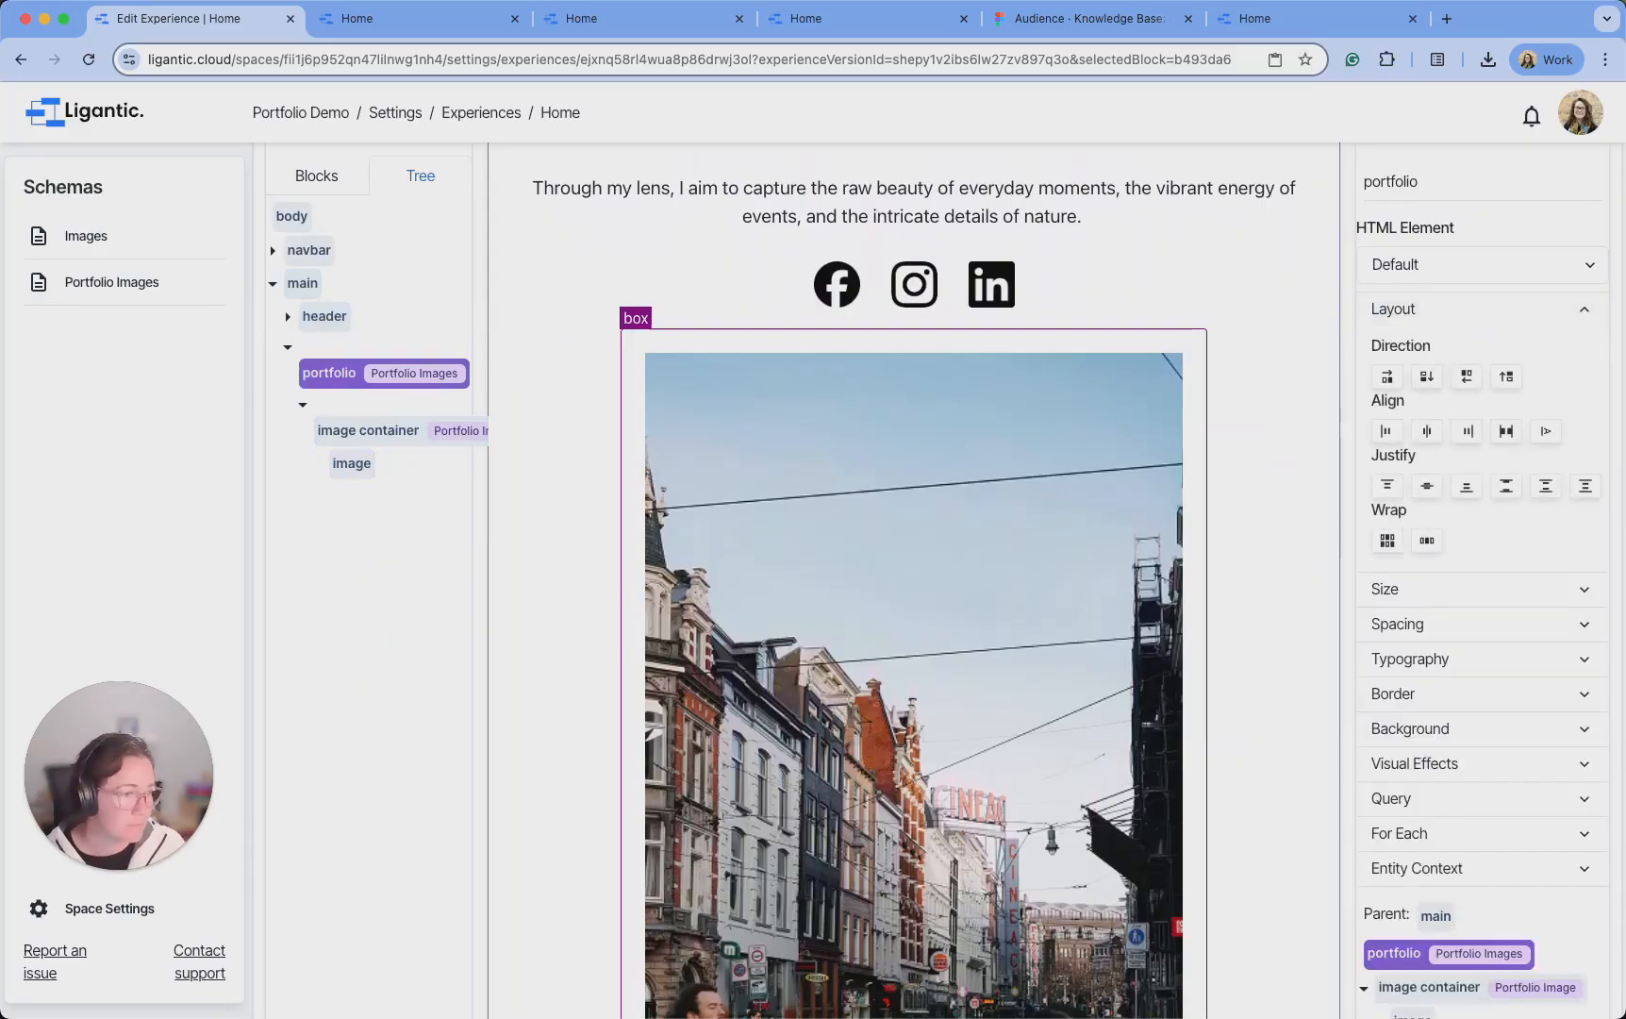
{"action": "left_click", "coordinate": [1387, 378]}
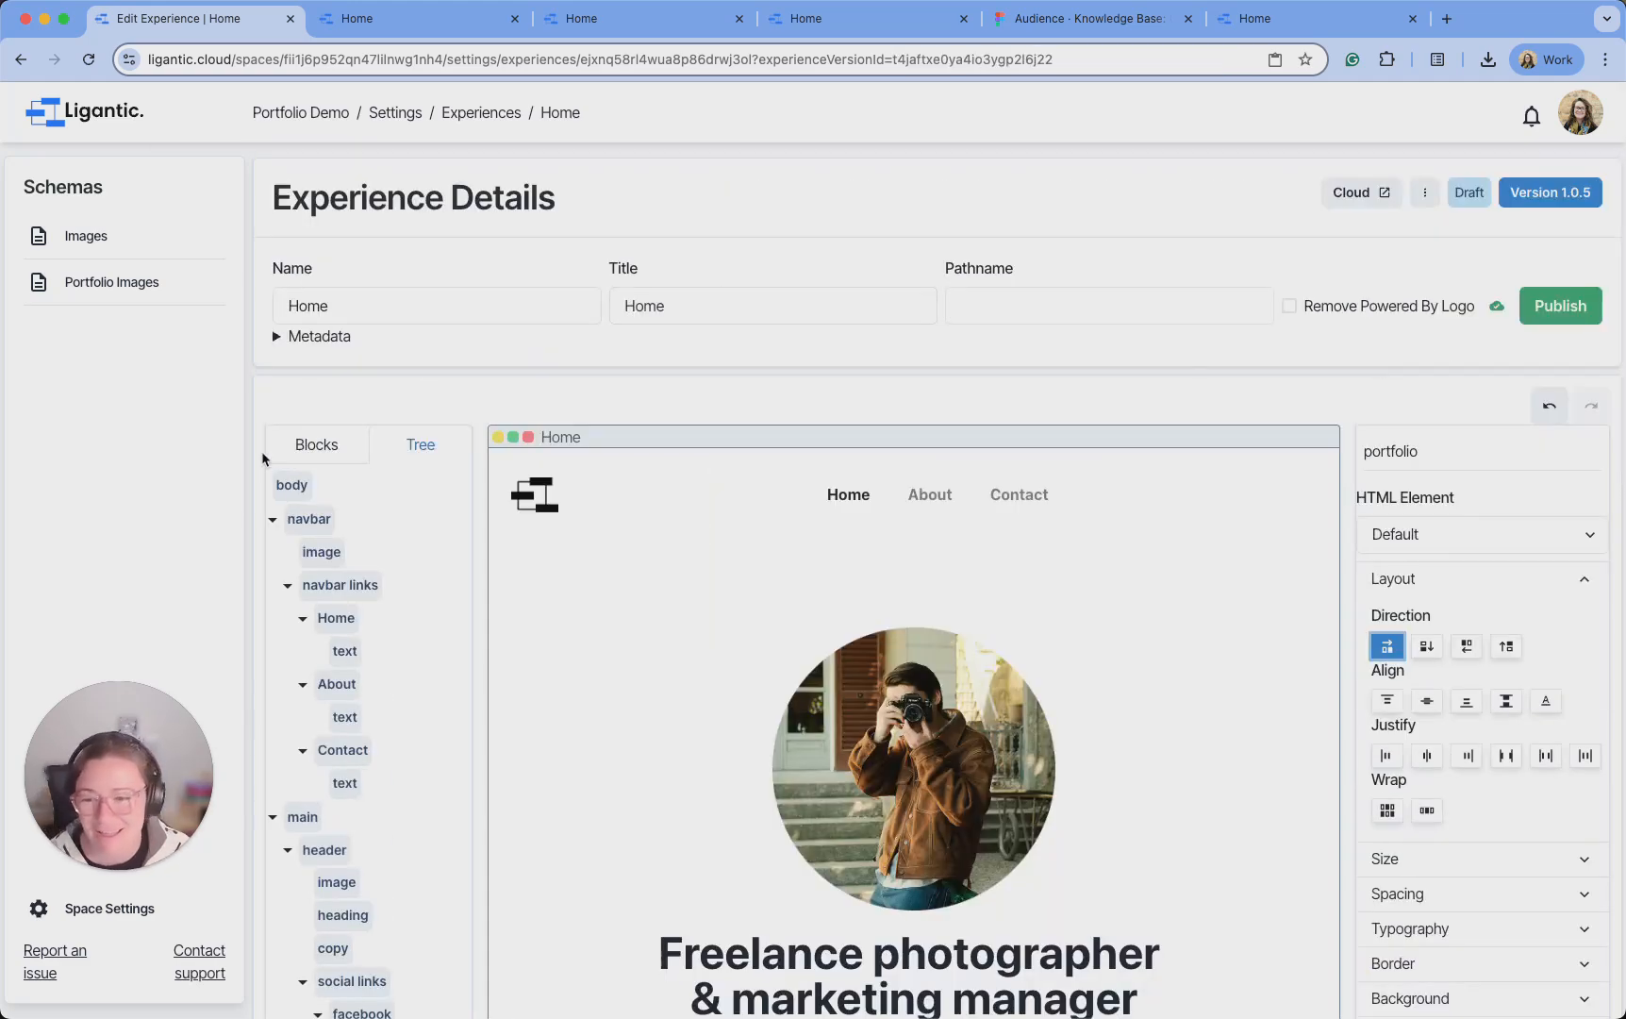
Justify the portfolio block's contents to the center and allow its images to wrap onto multiple rows
{"action": "left_click", "coordinate": [273, 520]}
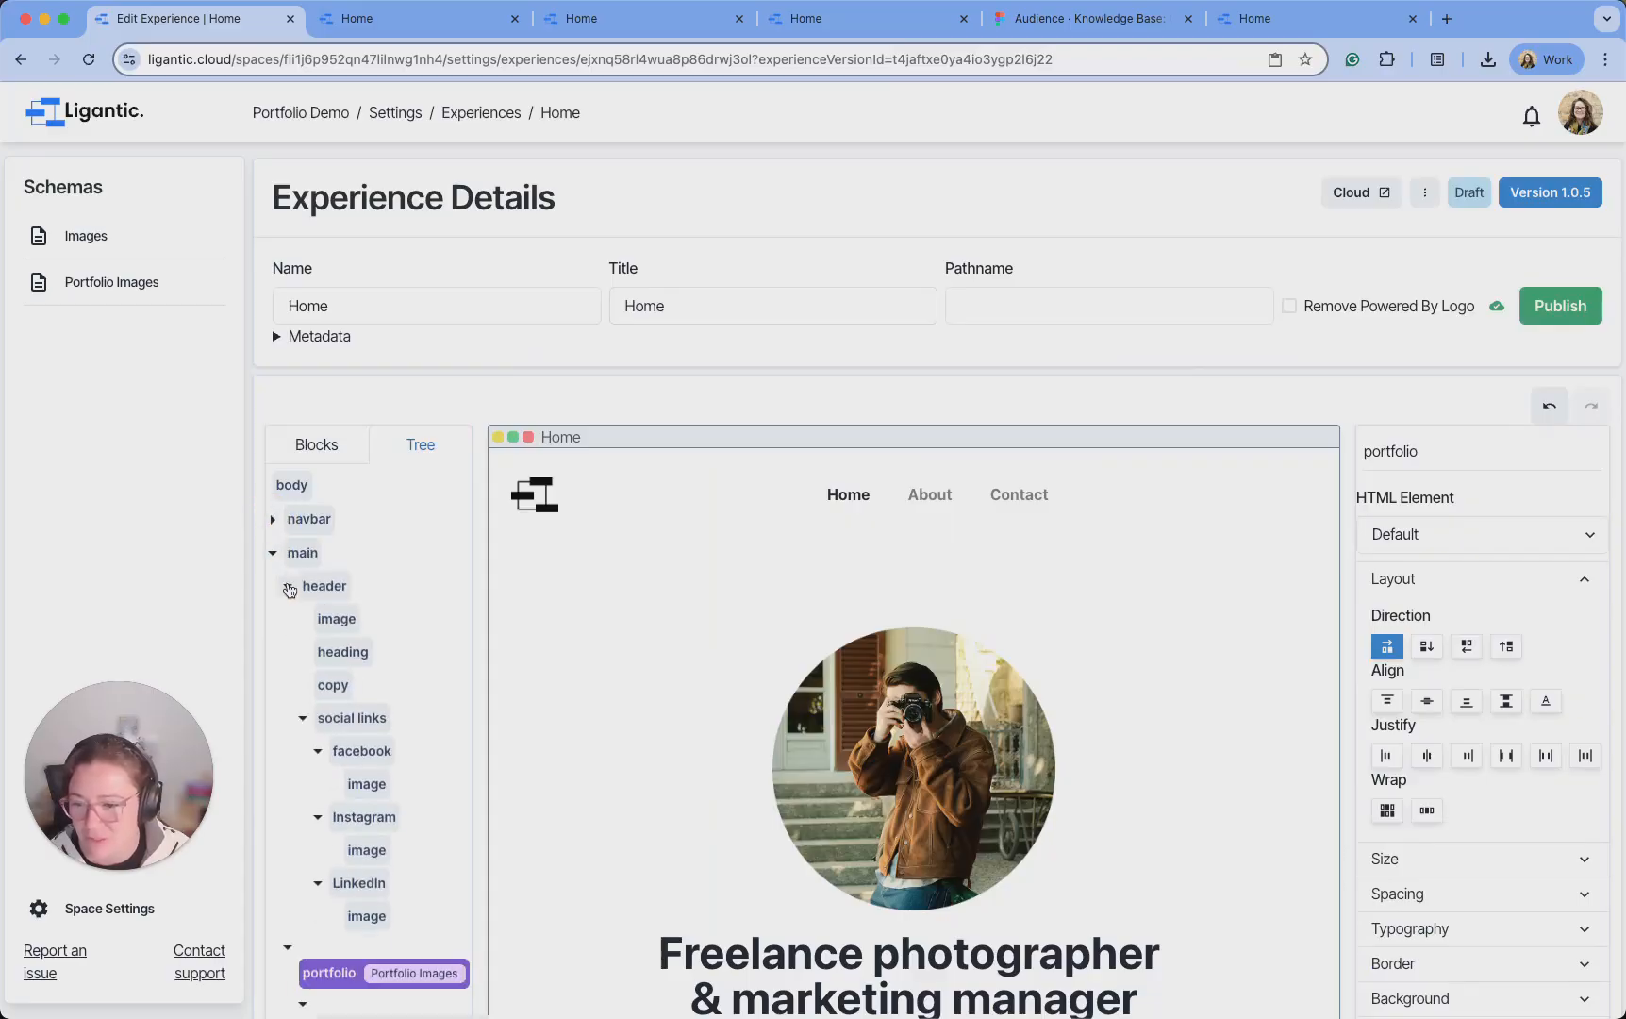
{"action": "left_click", "coordinate": [288, 587]}
{"action": "scroll", "coordinate": [1428, 524], "scroll_direction": "down", "scroll_amount": 2}
{"action": "scroll", "coordinate": [1523, 511], "scroll_direction": "down", "scroll_amount": 3}
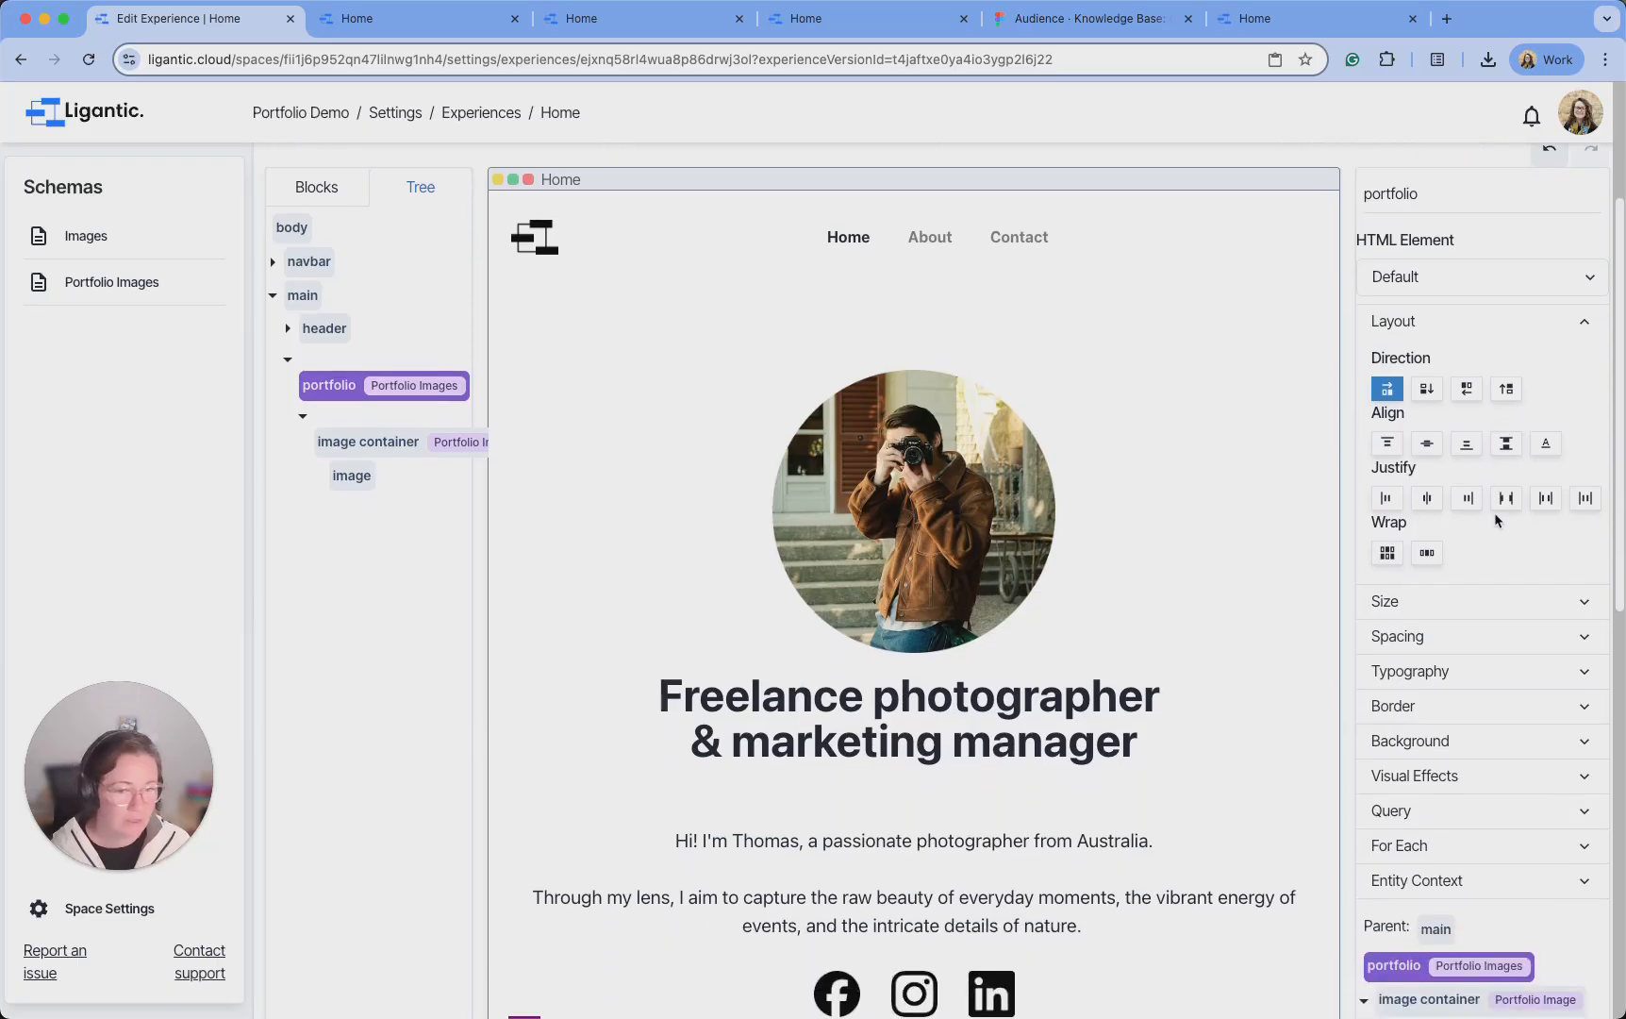
{"action": "left_click", "coordinate": [1427, 498]}
{"action": "scroll", "coordinate": [1133, 420], "scroll_direction": "down", "scroll_amount": 10}
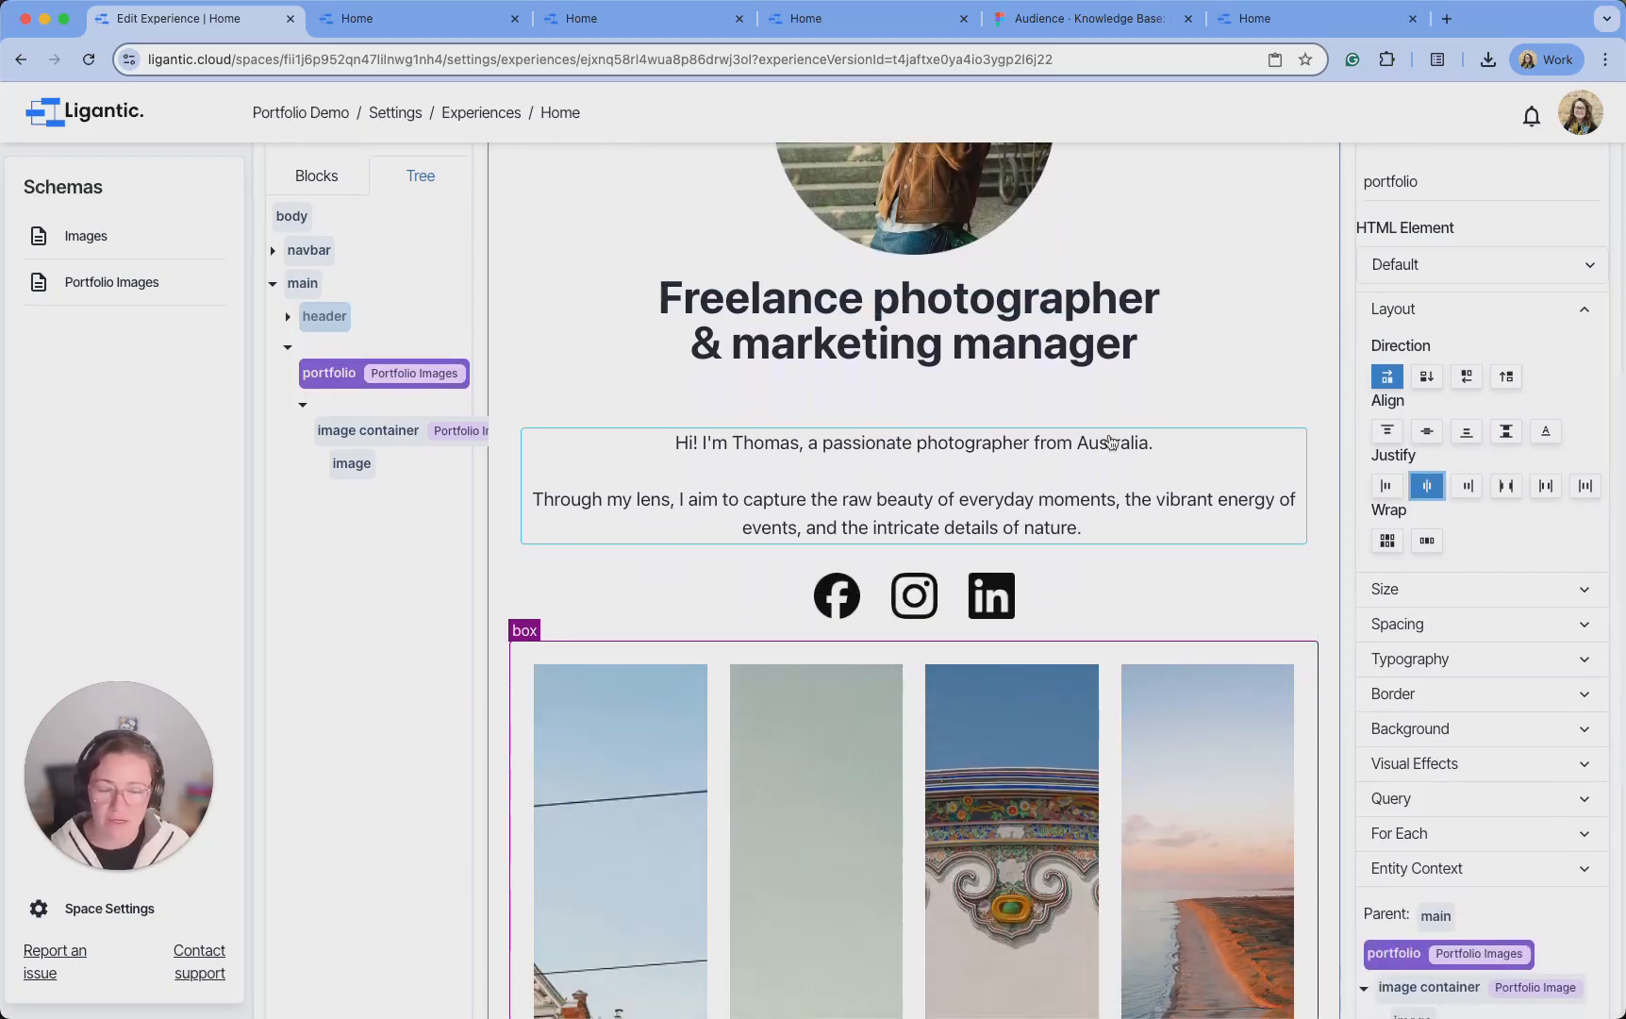
{"action": "scroll", "coordinate": [1133, 420], "scroll_direction": "down", "scroll_amount": 5}
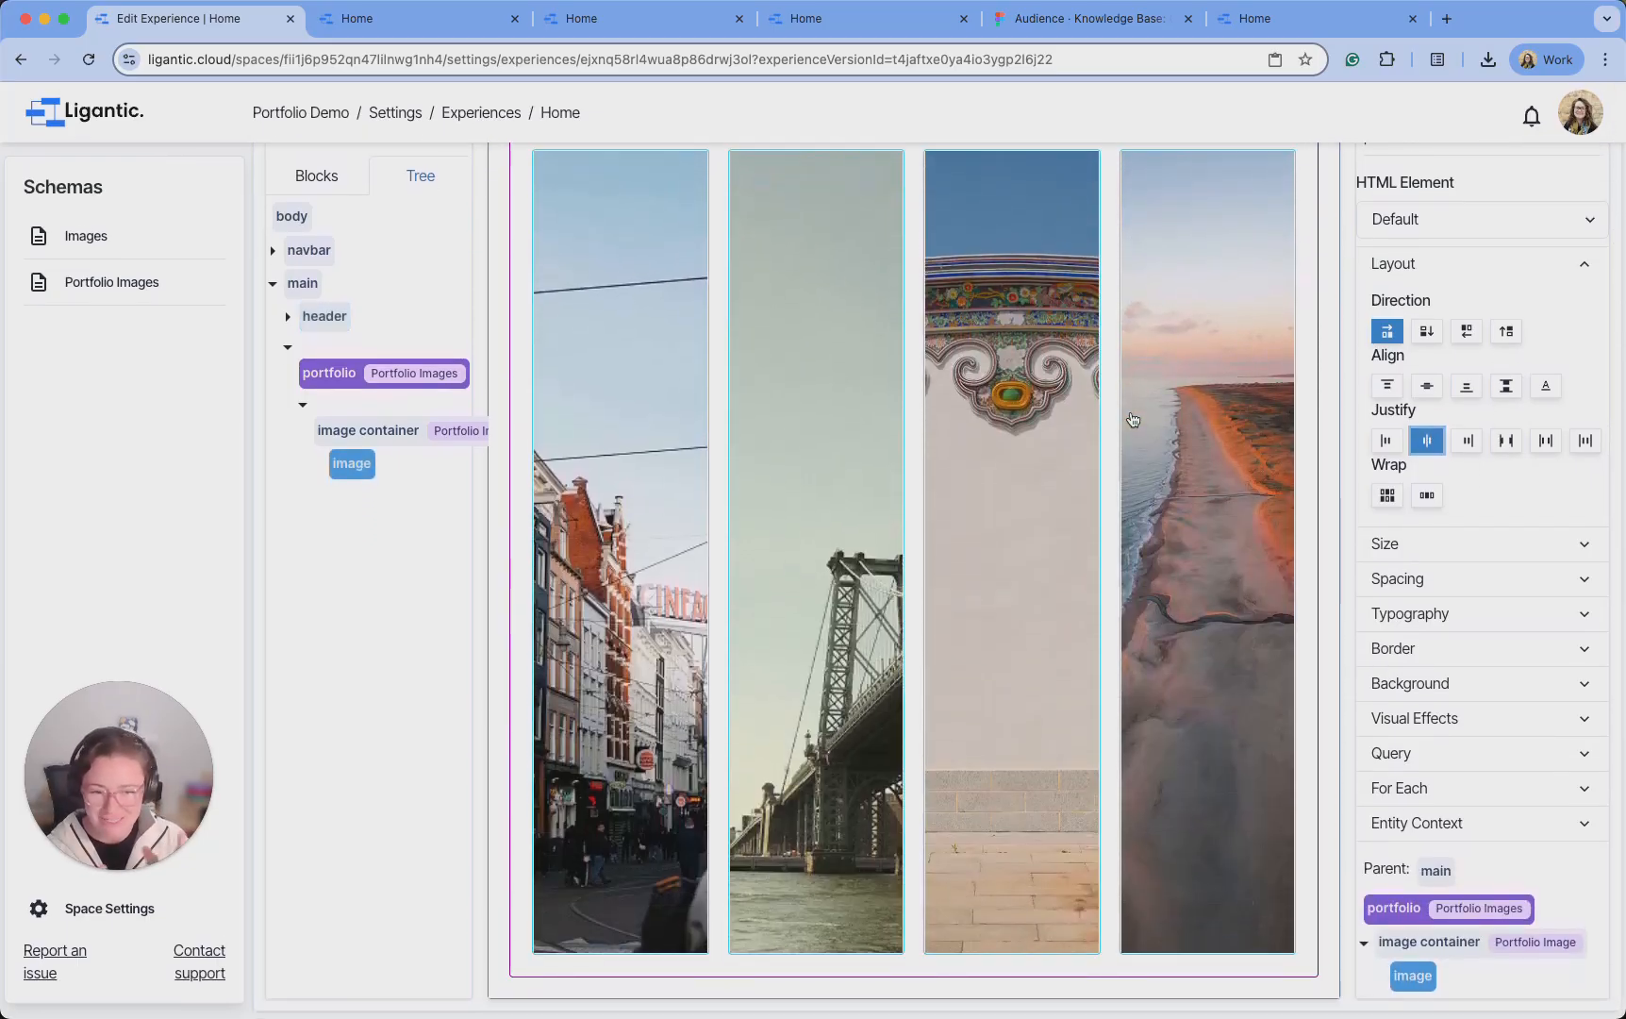
{"action": "left_click", "coordinate": [1383, 502]}
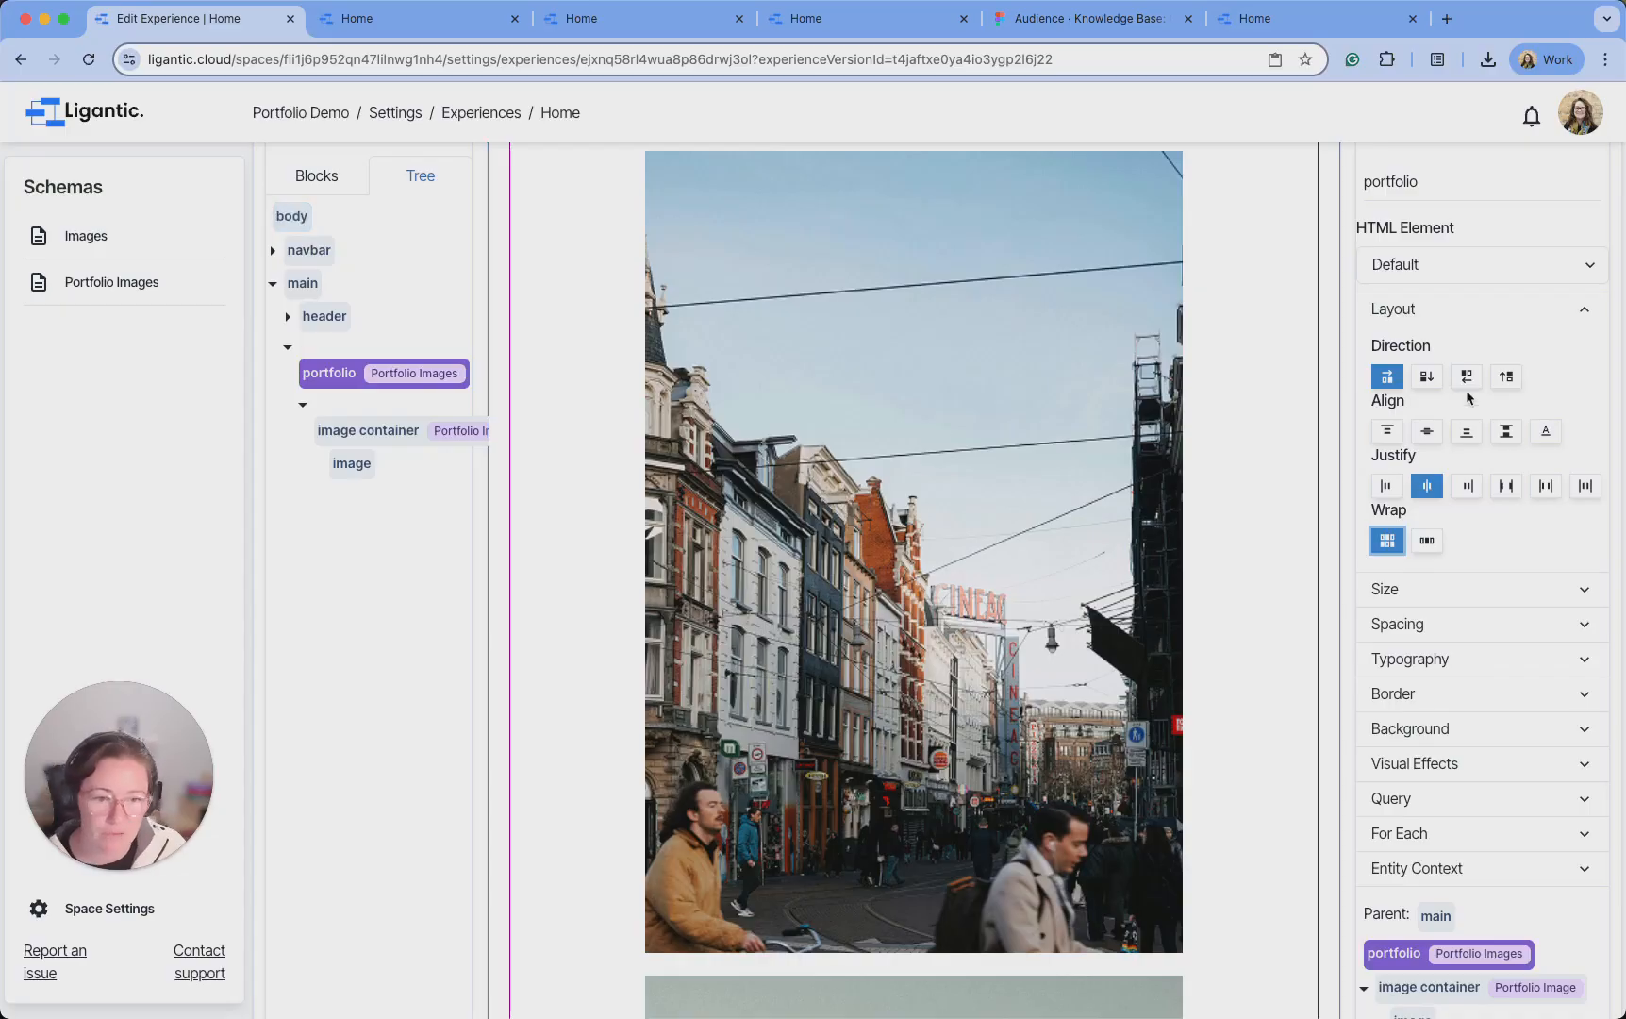
Publish the Home experience with the new row layout and reload its cloud page to check the gallery
{"action": "scroll", "coordinate": [1340, 377], "scroll_direction": "up", "scroll_amount": 10}
{"action": "left_click", "coordinate": [1559, 186]}
{"action": "left_click", "coordinate": [497, 20]}
{"action": "left_click", "coordinate": [88, 59]}
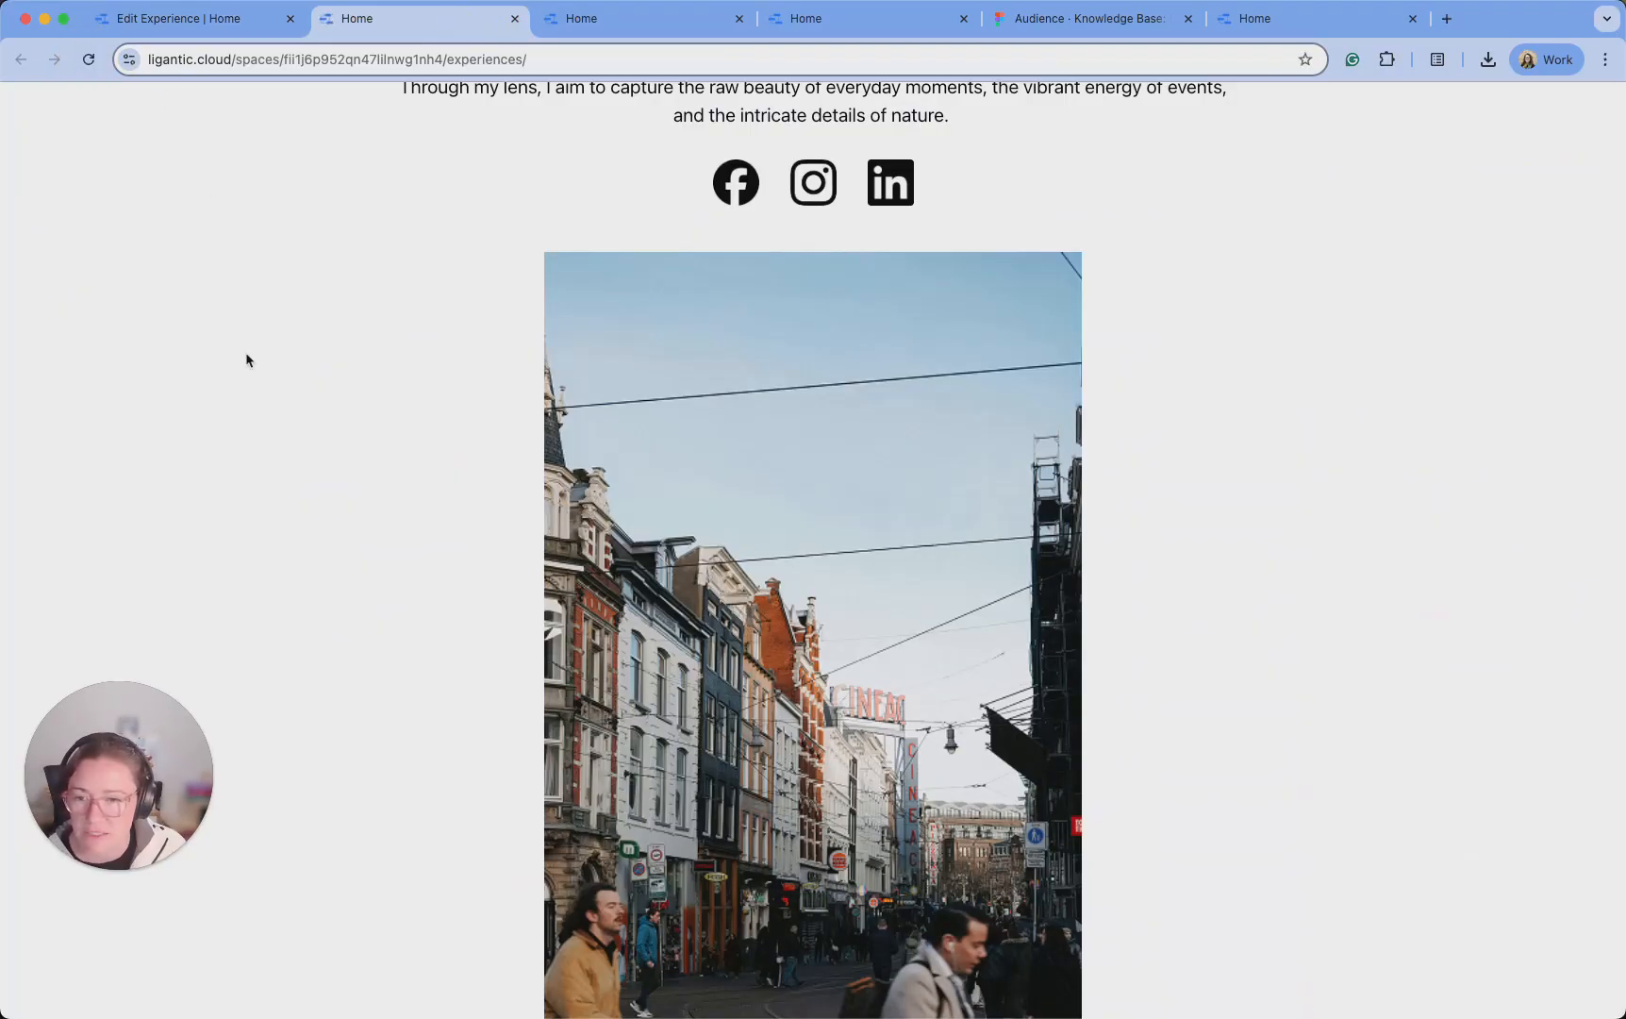
In the Home experience editor, check the main block's layout and size settings and the gallery image's source and dimensions
{"action": "left_click", "coordinate": [203, 18]}
{"action": "scroll", "coordinate": [915, 458], "scroll_direction": "down", "scroll_amount": 10}
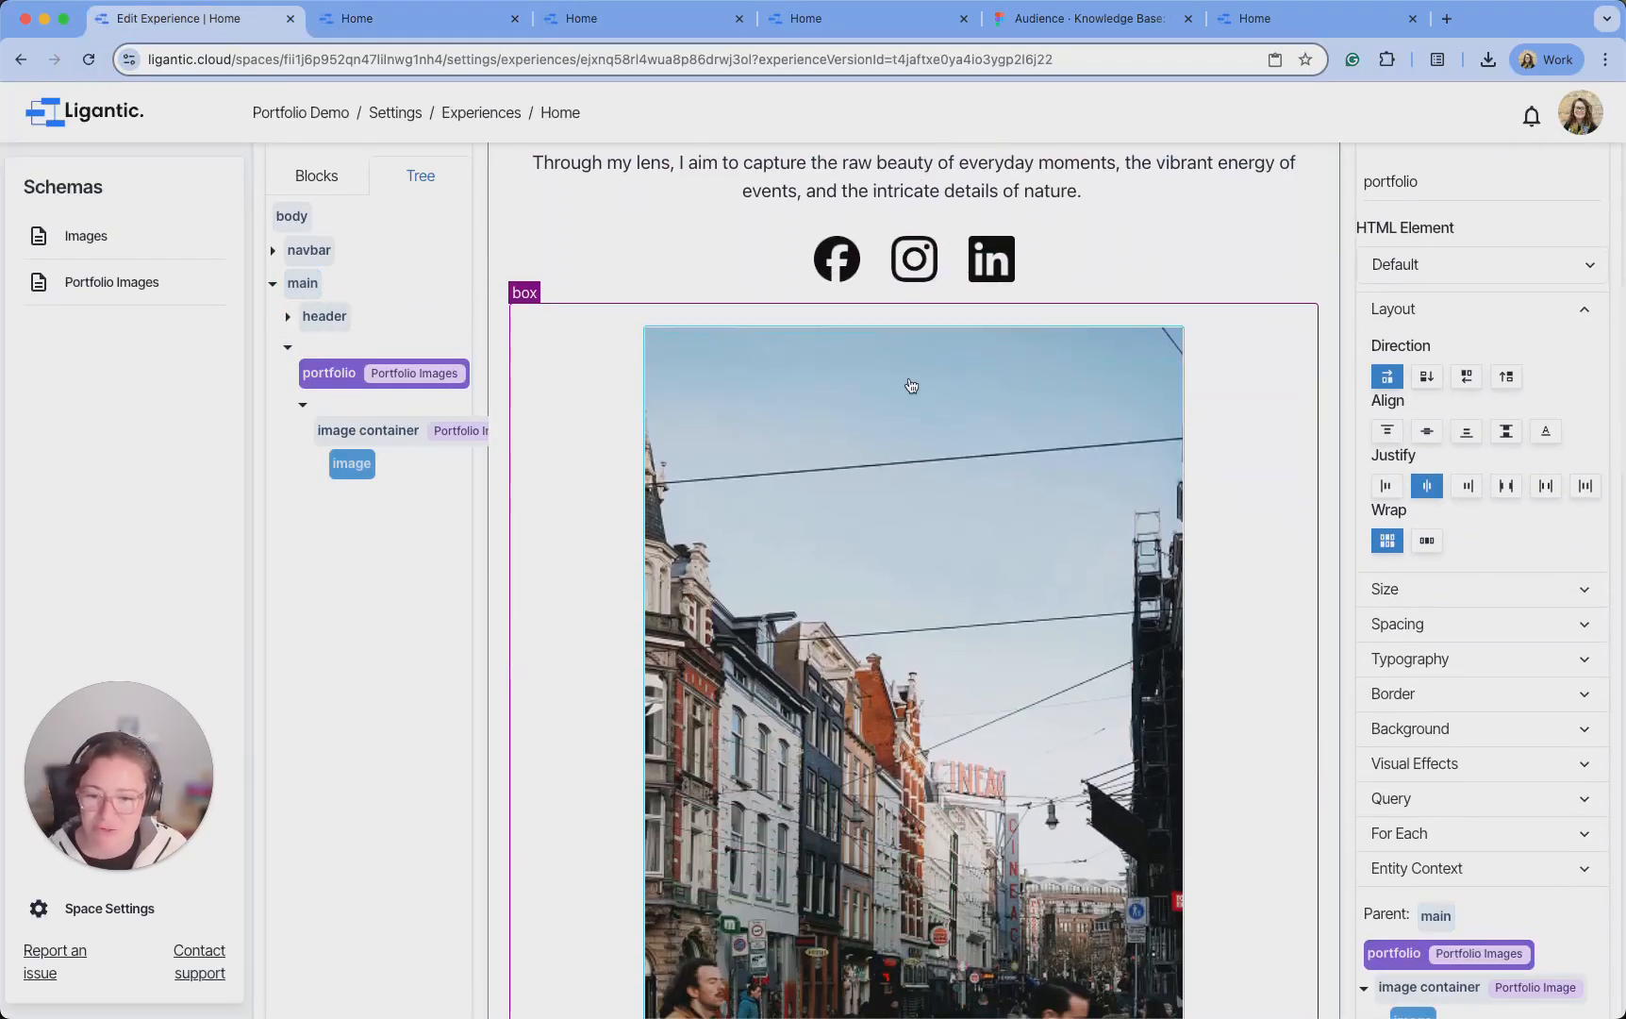
{"action": "scroll", "coordinate": [911, 385], "scroll_direction": "down", "scroll_amount": 5}
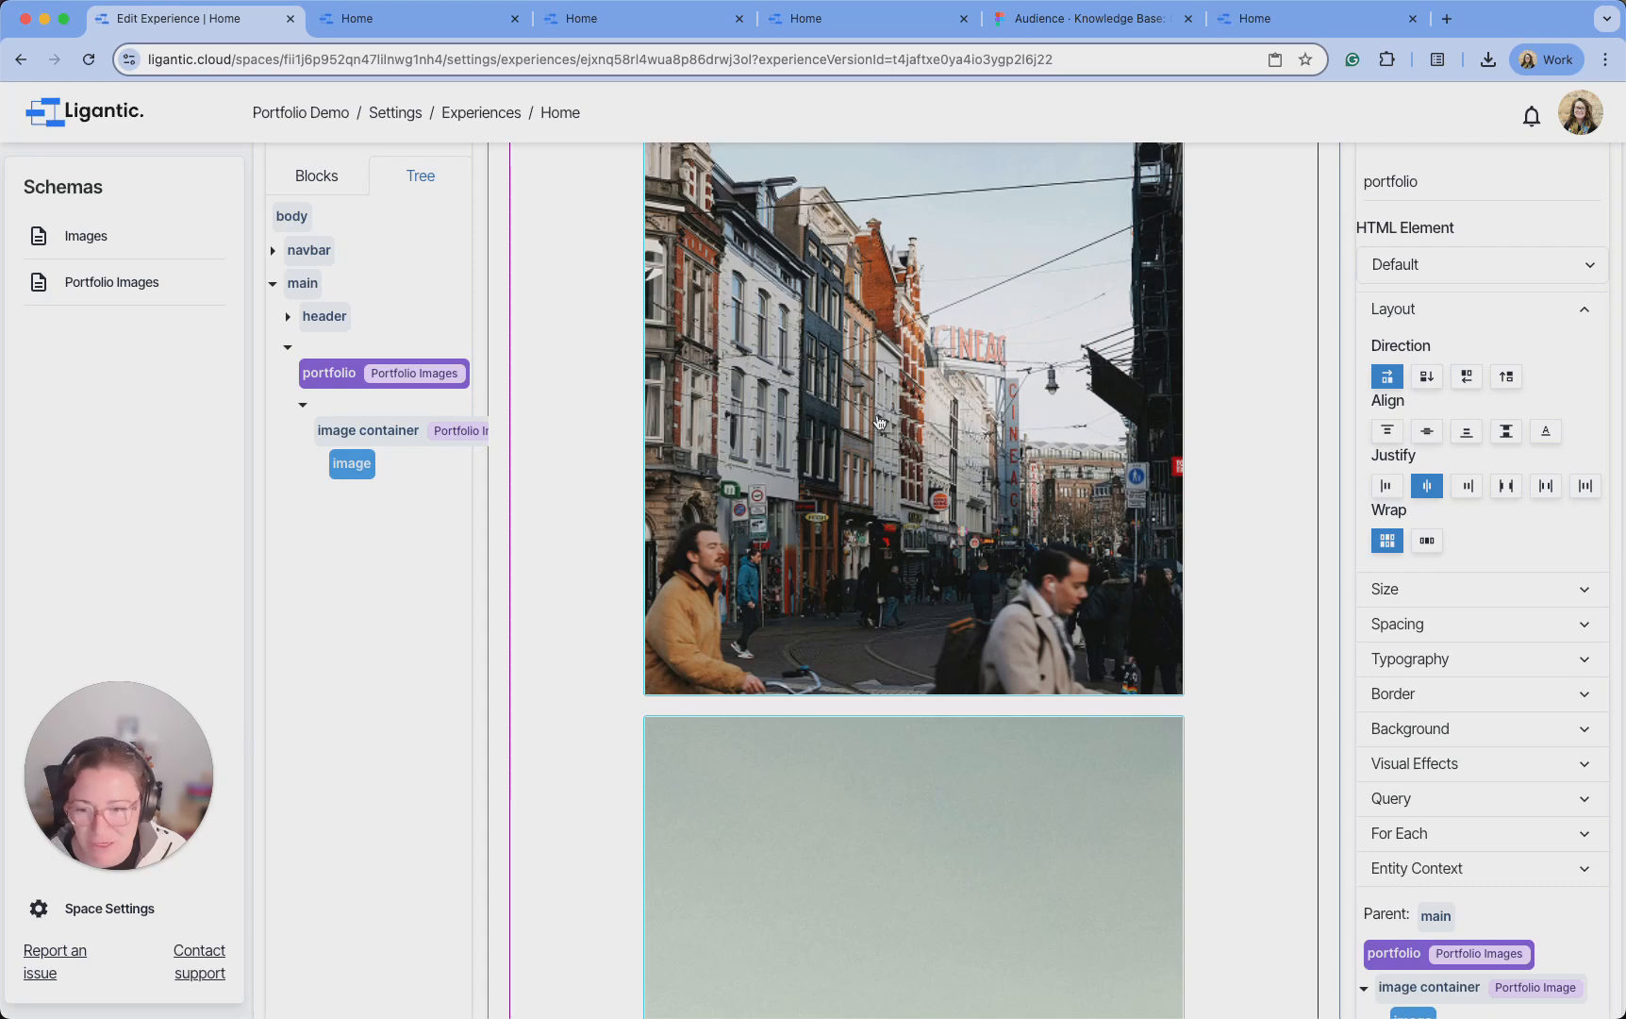
{"action": "left_click", "coordinate": [306, 292]}
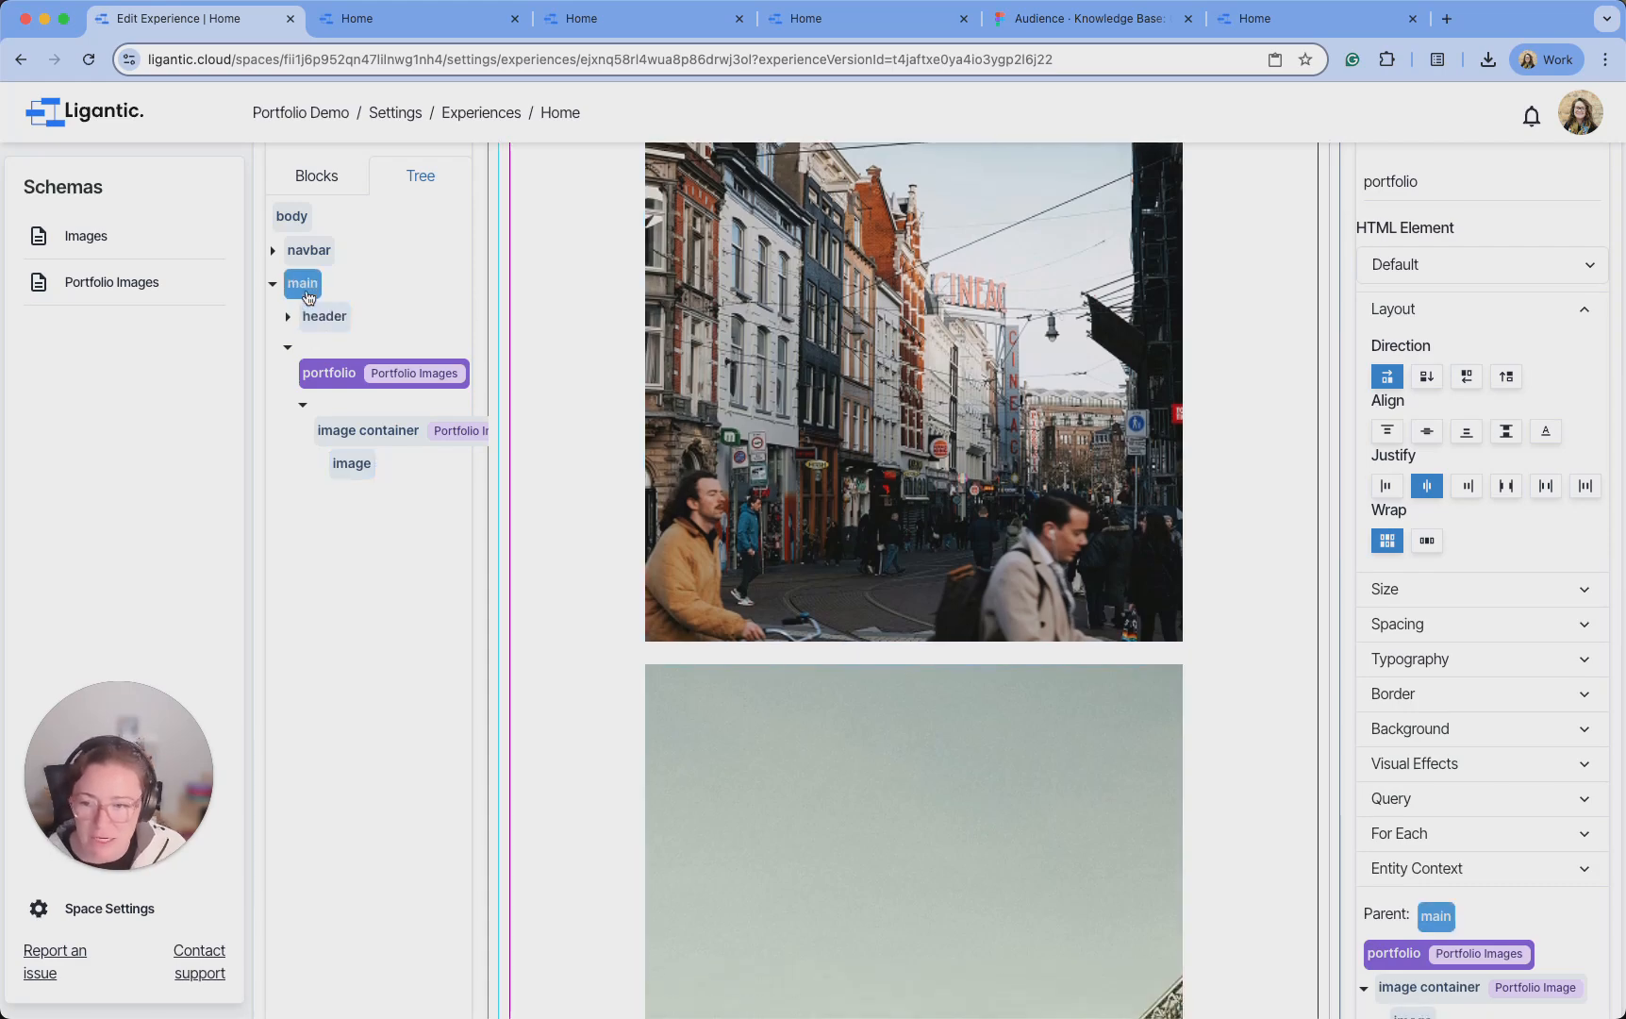
{"action": "left_click", "coordinate": [1523, 321]}
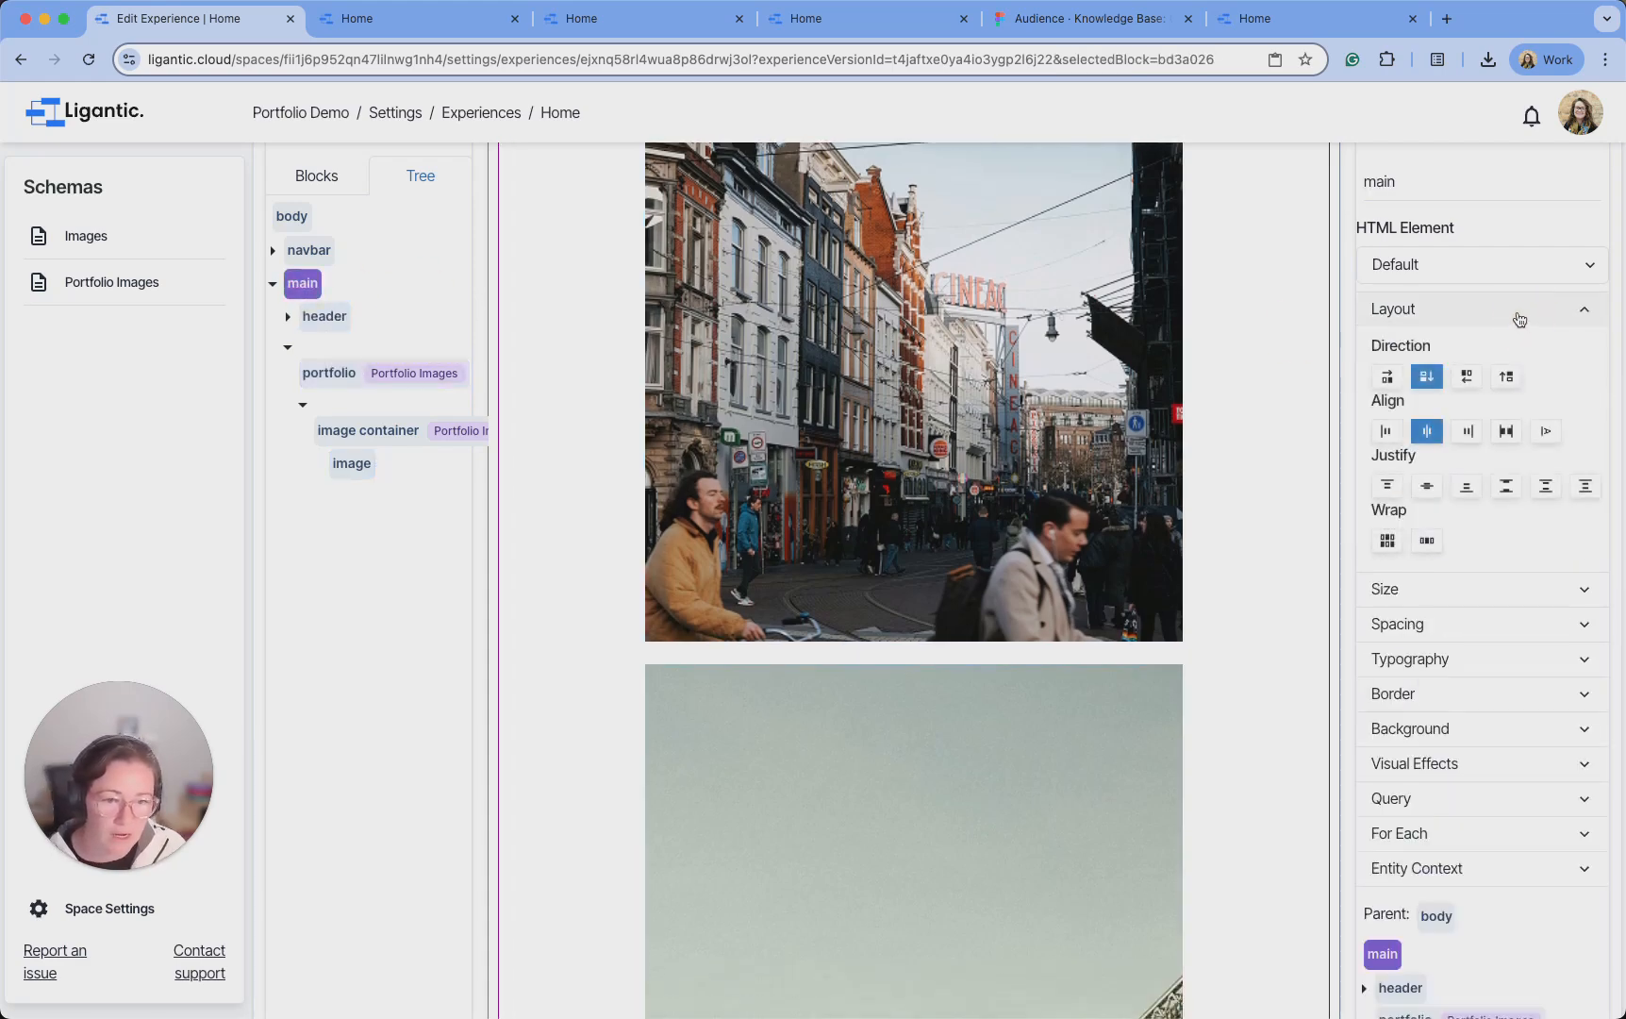
{"action": "left_click", "coordinate": [1519, 316]}
{"action": "left_click", "coordinate": [1496, 345]}
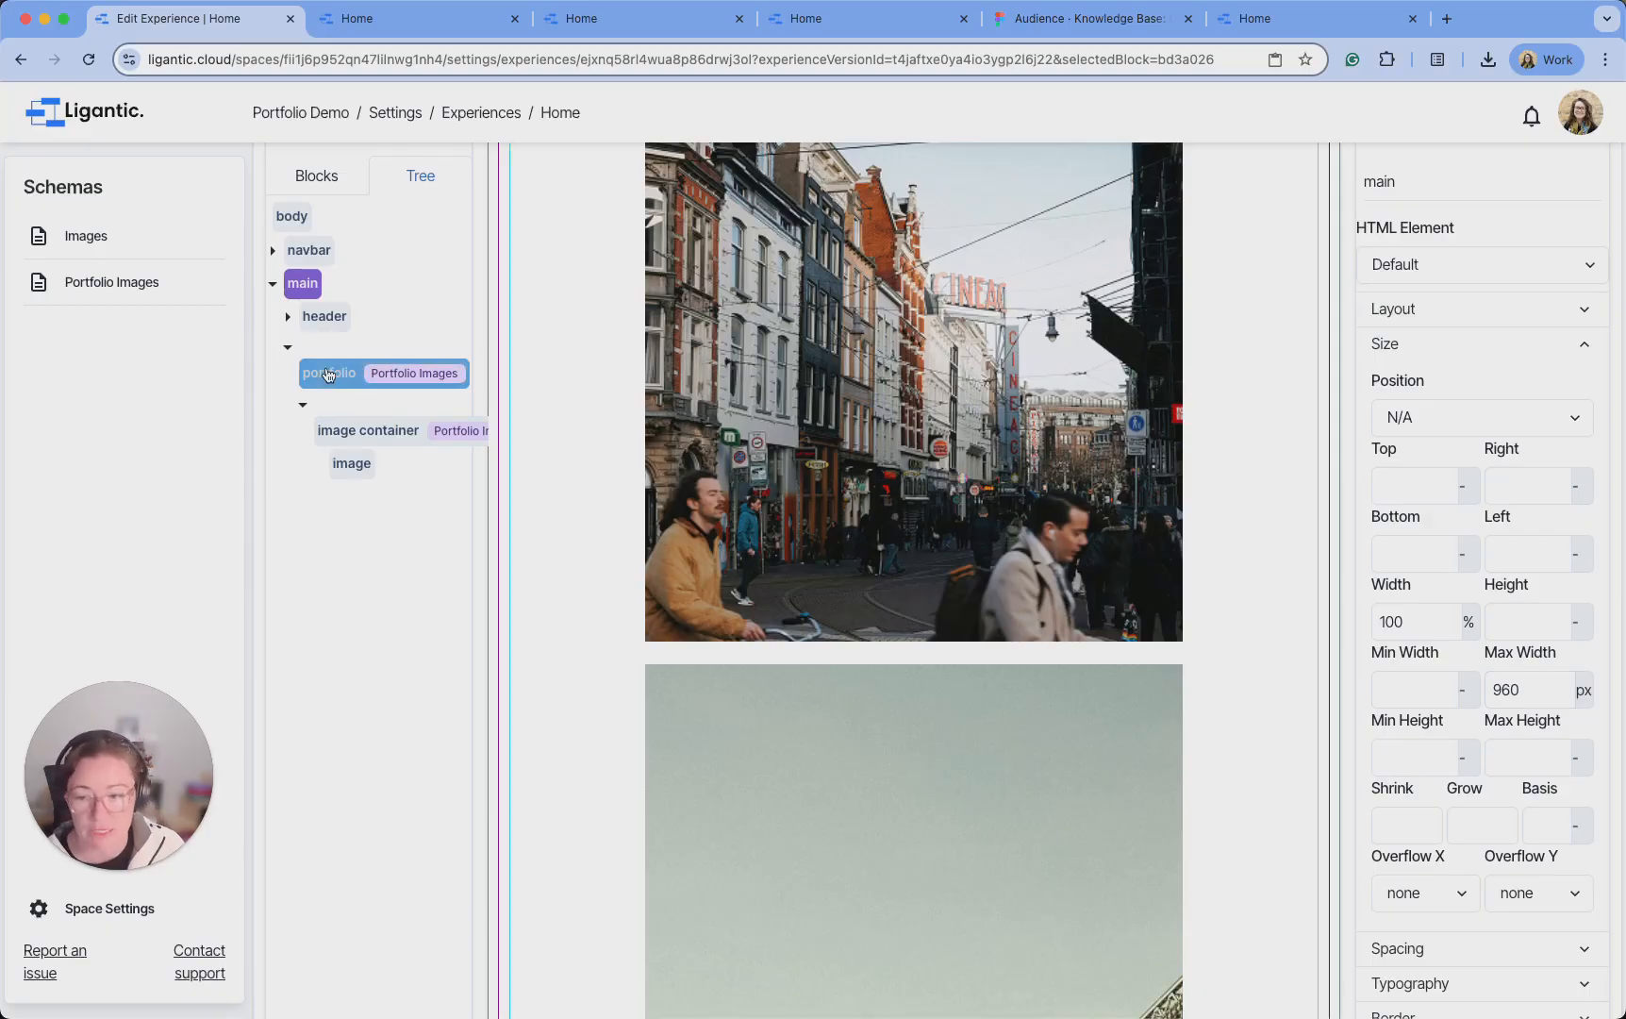
{"action": "left_click", "coordinate": [346, 461]}
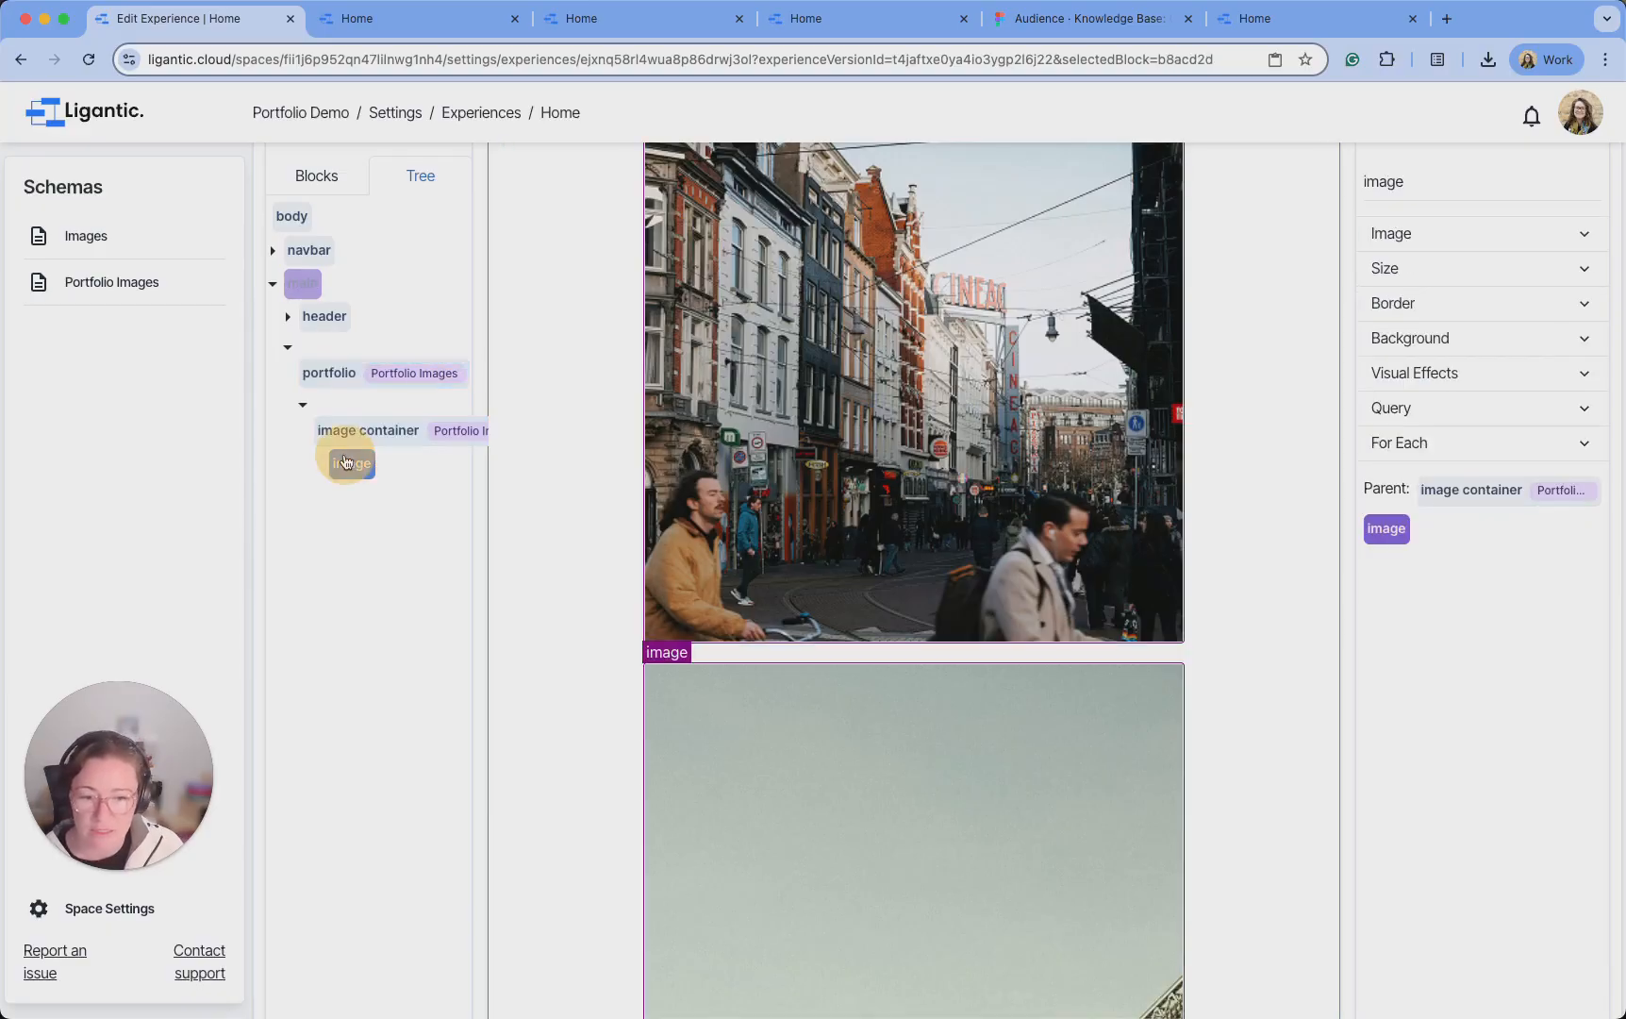
{"action": "left_click", "coordinate": [1476, 247]}
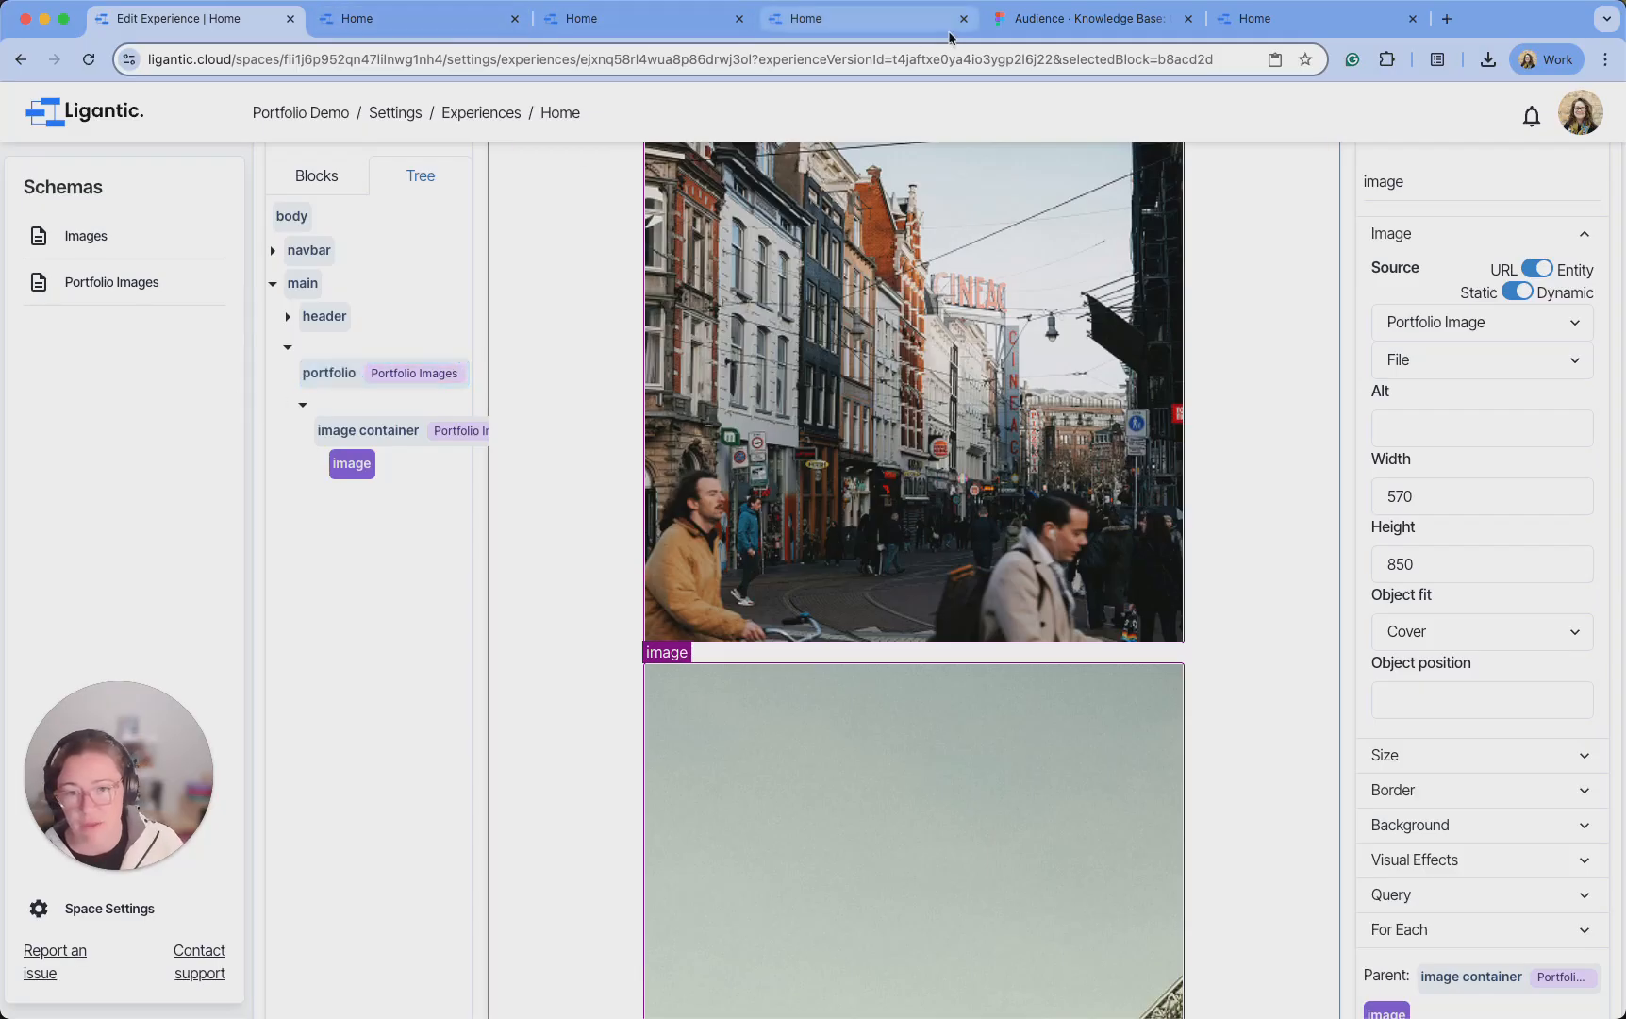
Compare with the finished portfolio template site, examining how its gallery is arranged below the header
{"action": "left_click", "coordinate": [1302, 28]}
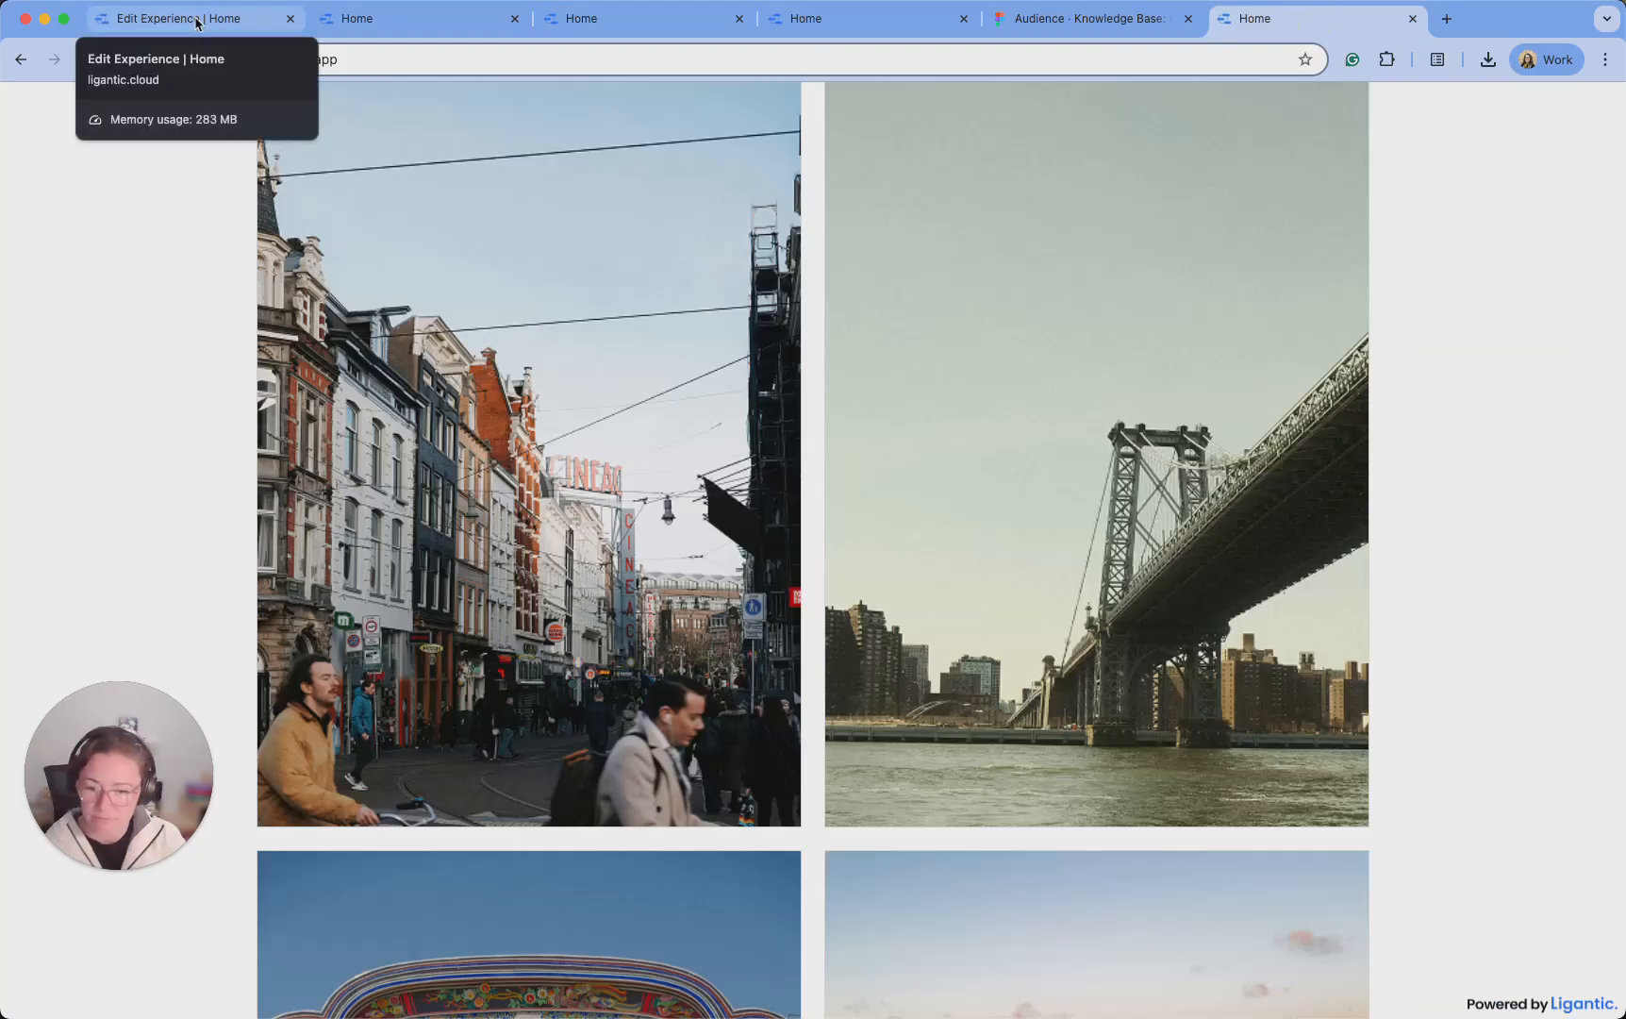
{"action": "scroll", "coordinate": [1062, 444], "scroll_direction": "up", "scroll_amount": 5}
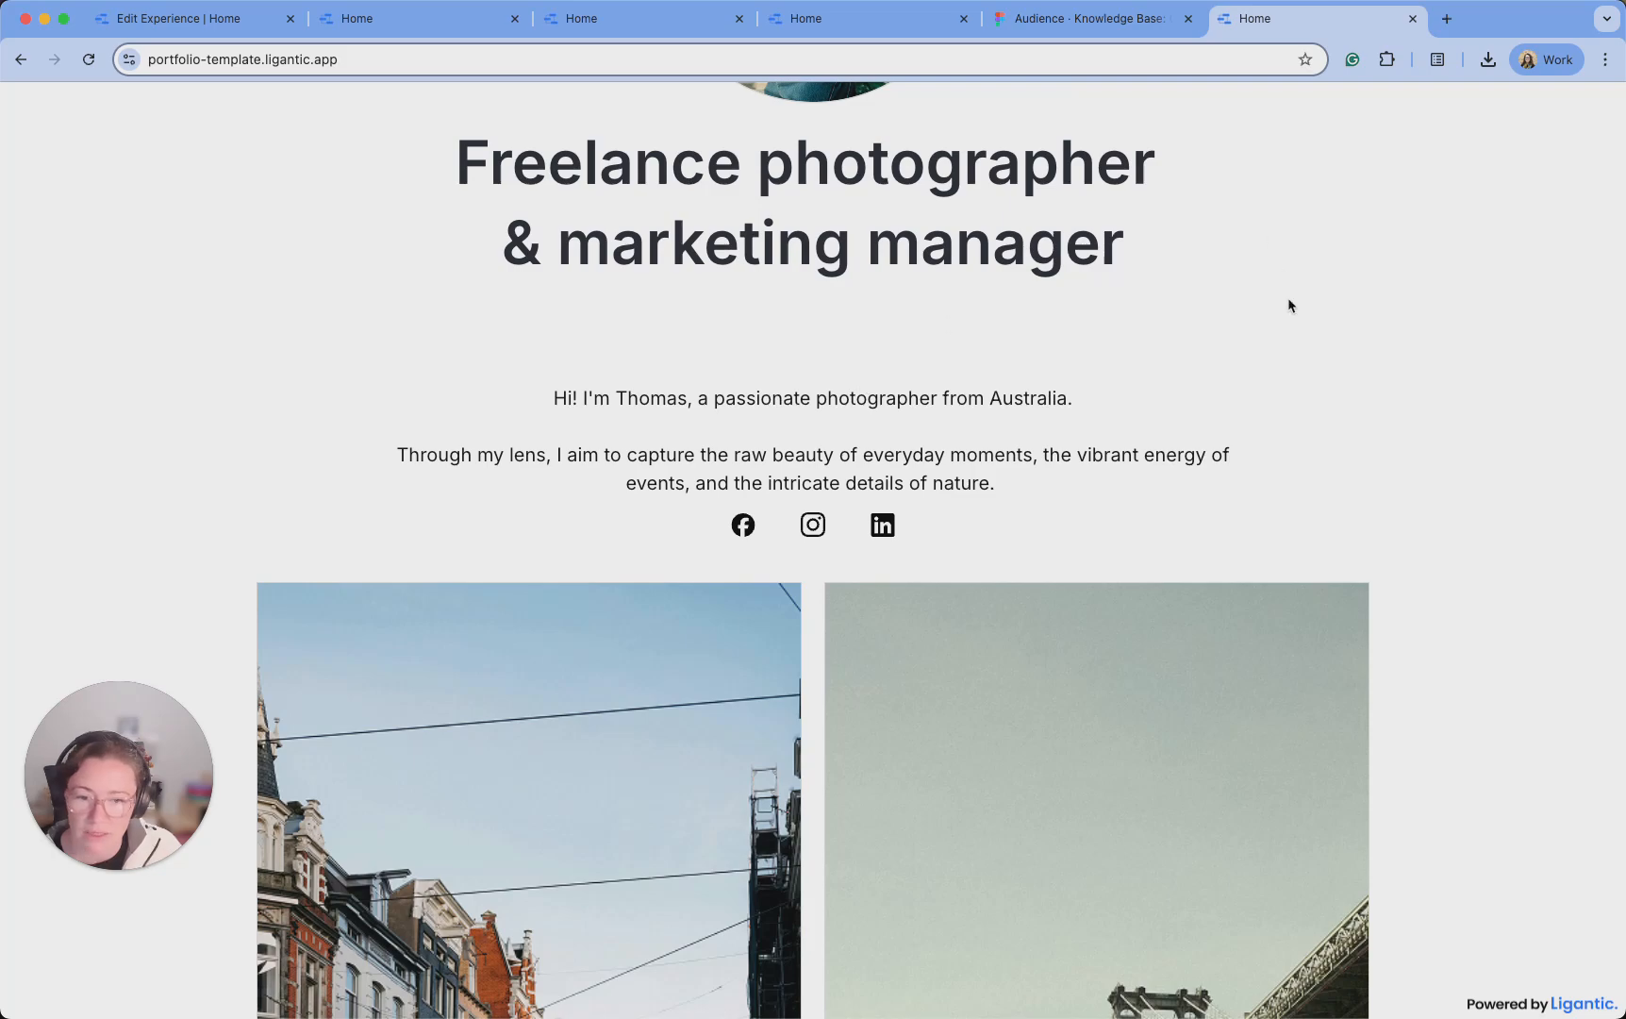
{"action": "scroll", "coordinate": [914, 266], "scroll_direction": "up", "scroll_amount": 1}
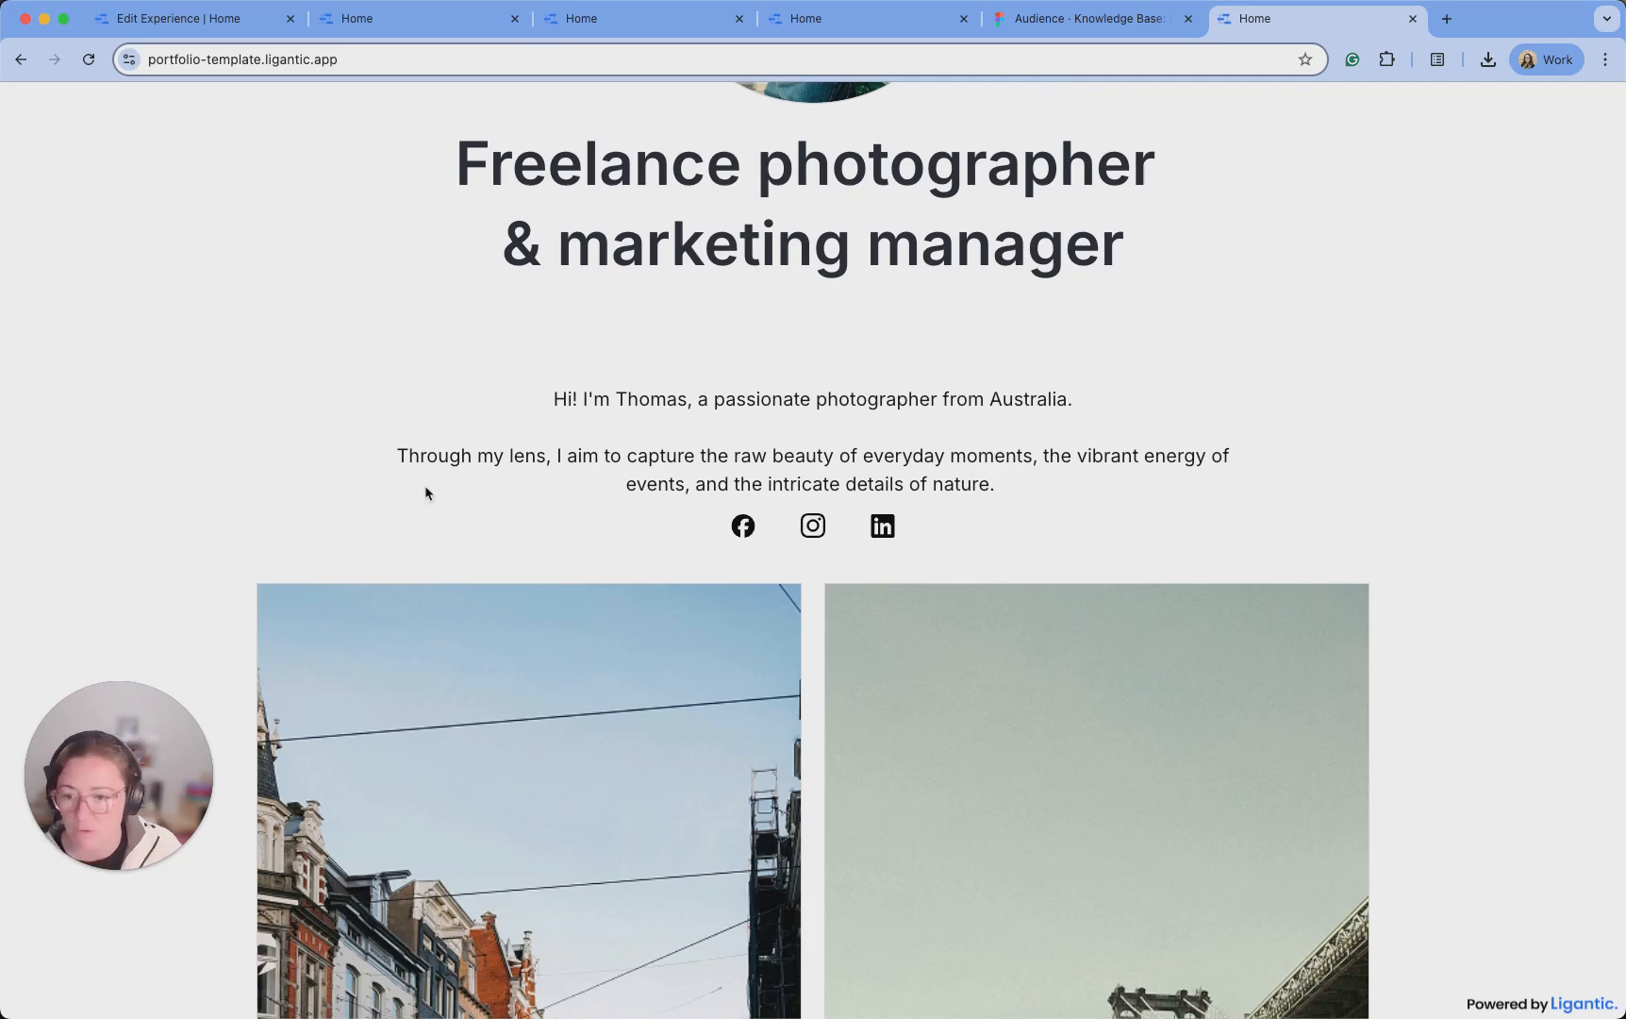
Back in the Home experience editor, move the portfolio block out of main so it sits directly under body, after main
{"action": "left_click", "coordinate": [239, 34]}
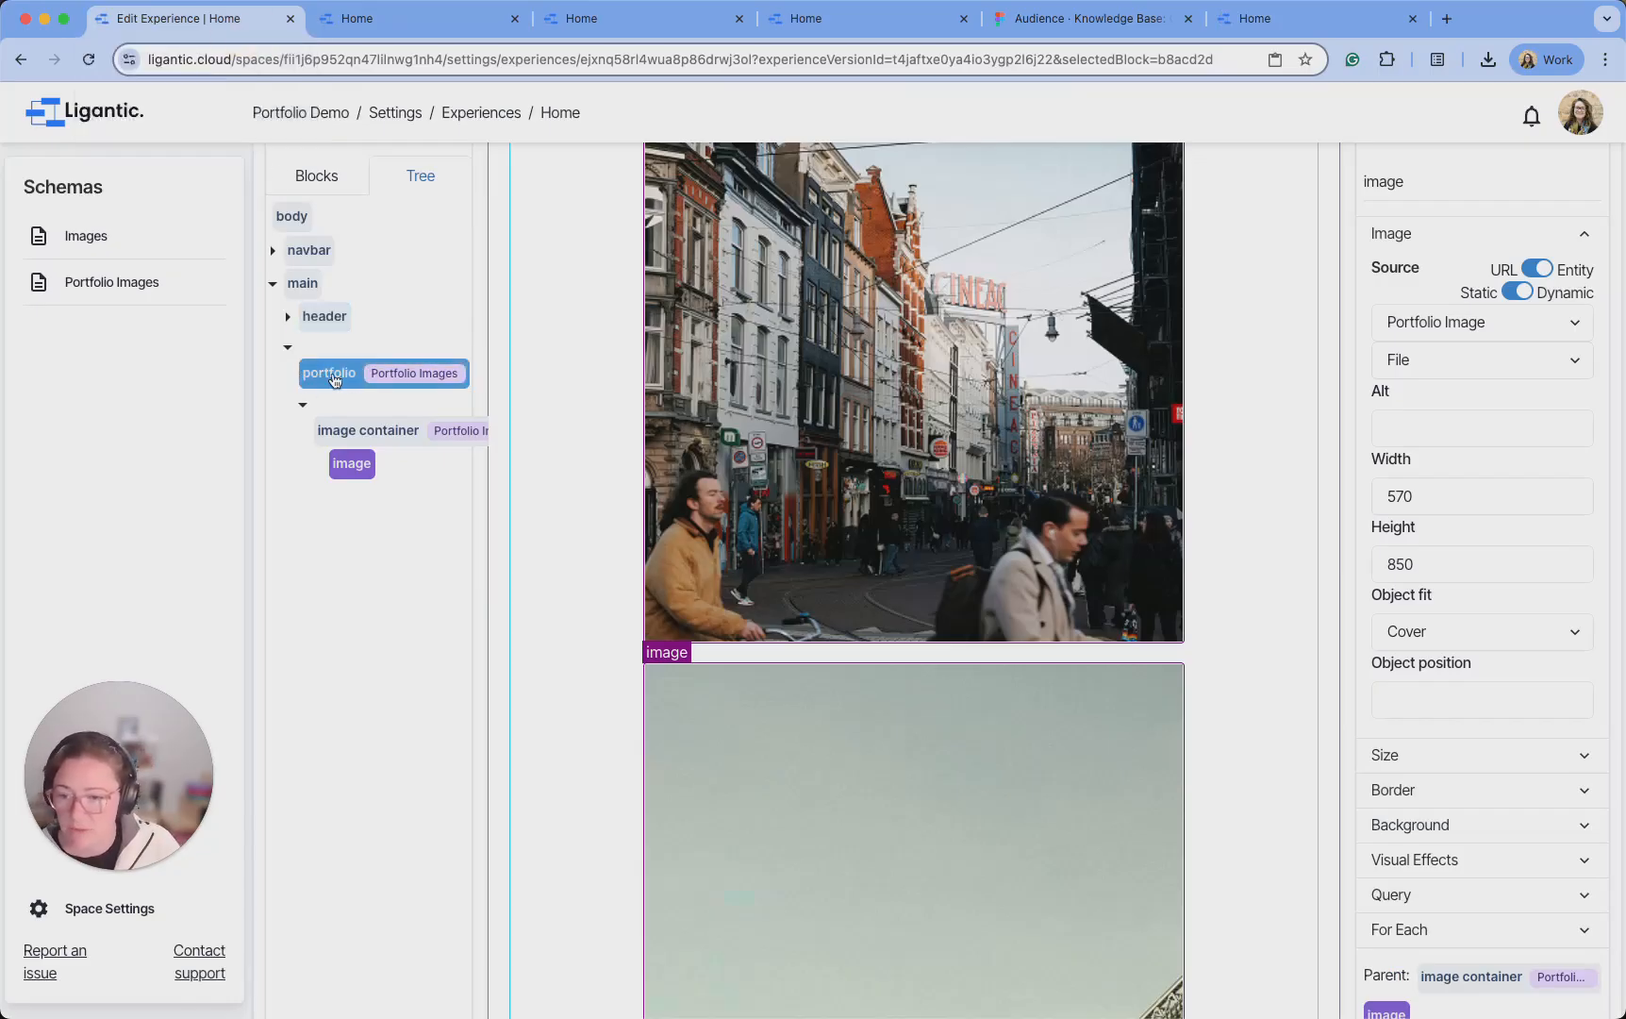
{"action": "left_click_drag", "start_coordinate": [321, 372], "coordinate": [286, 367]}
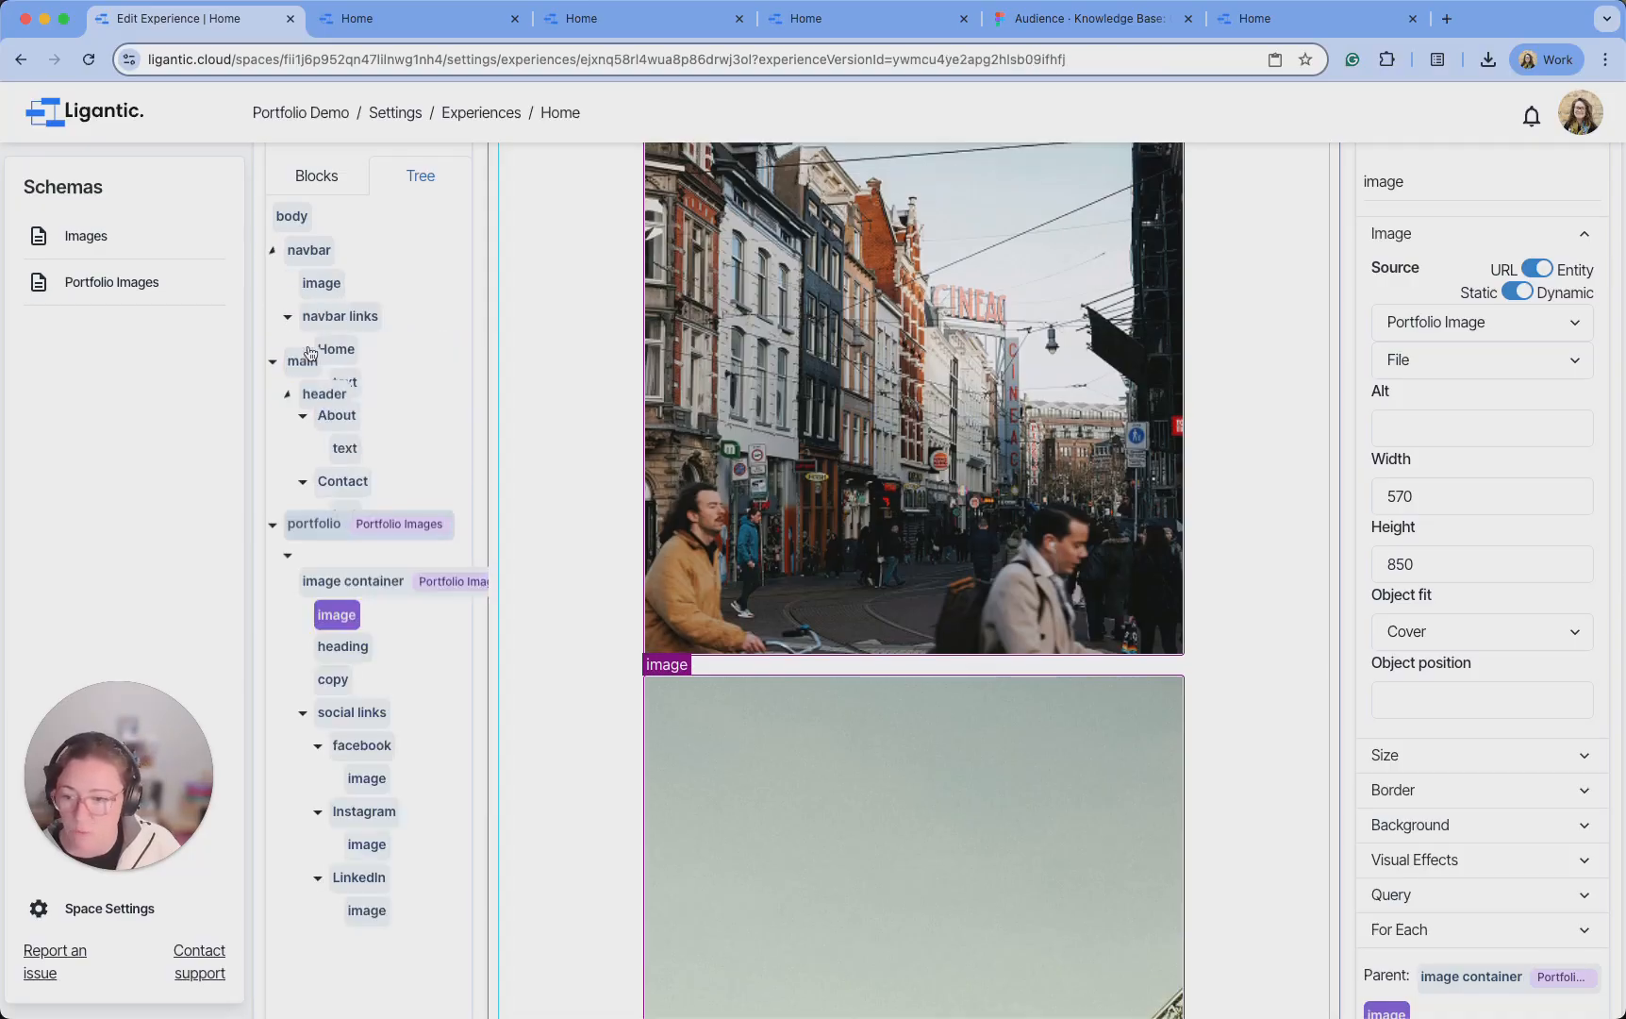
{"action": "scroll", "coordinate": [381, 519], "scroll_direction": "down", "scroll_amount": 5}
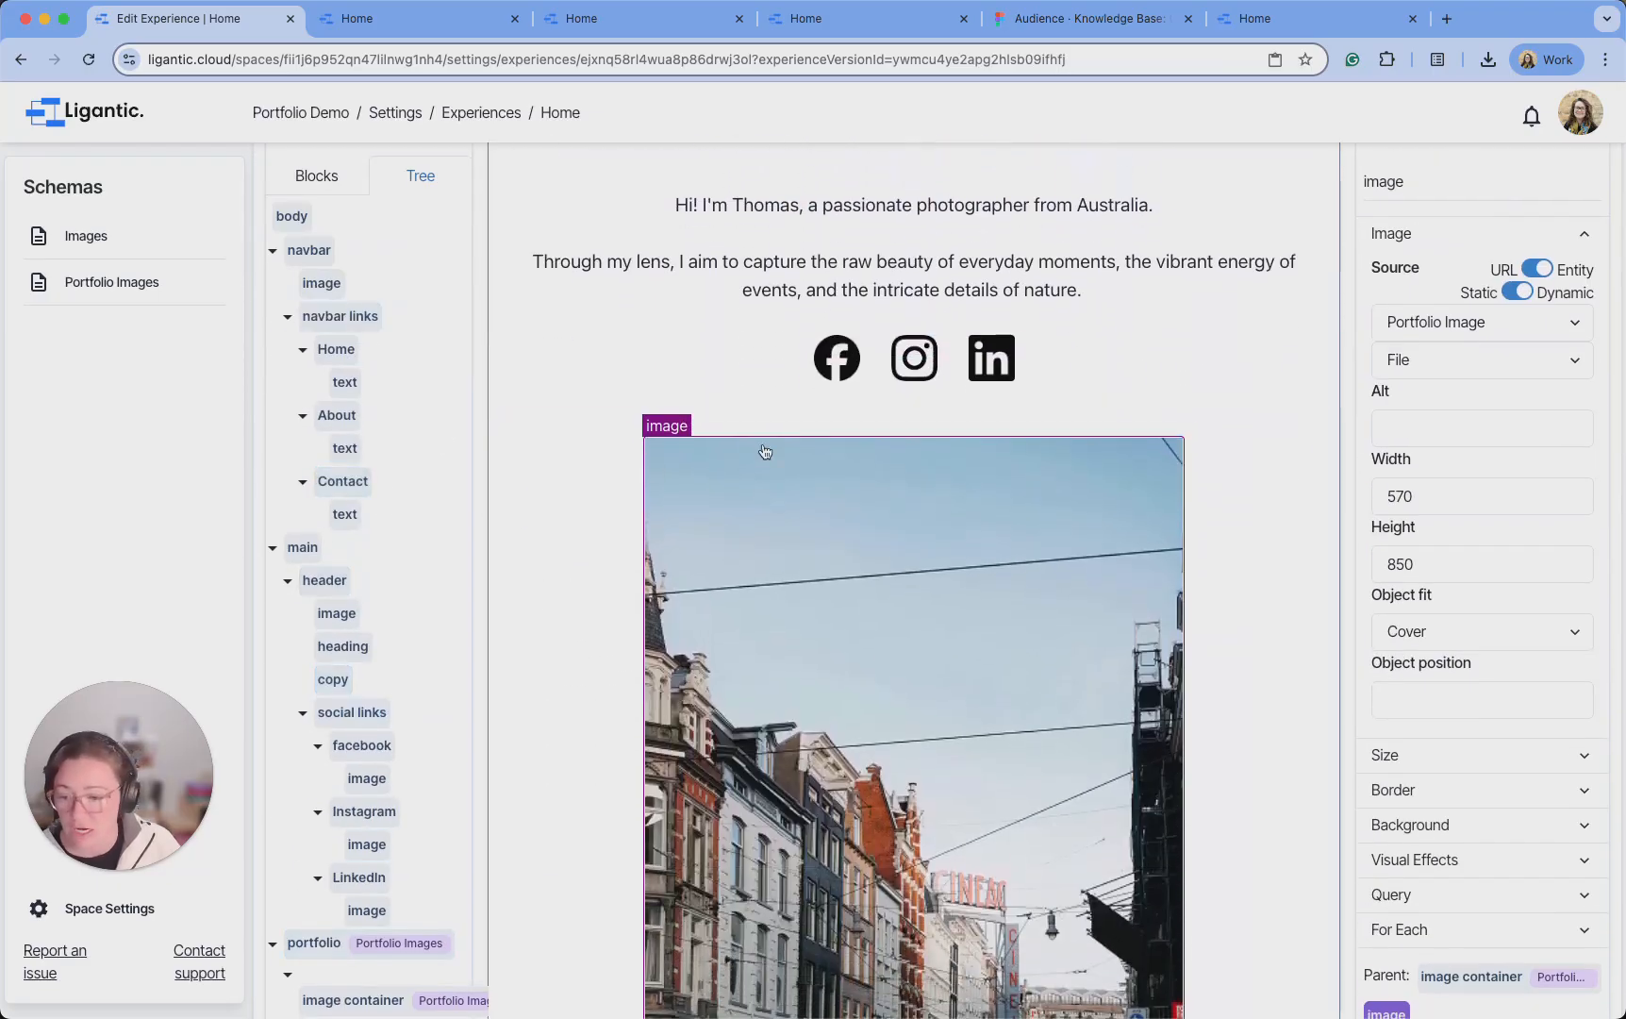
{"action": "scroll", "coordinate": [764, 453], "scroll_direction": "down", "scroll_amount": 3}
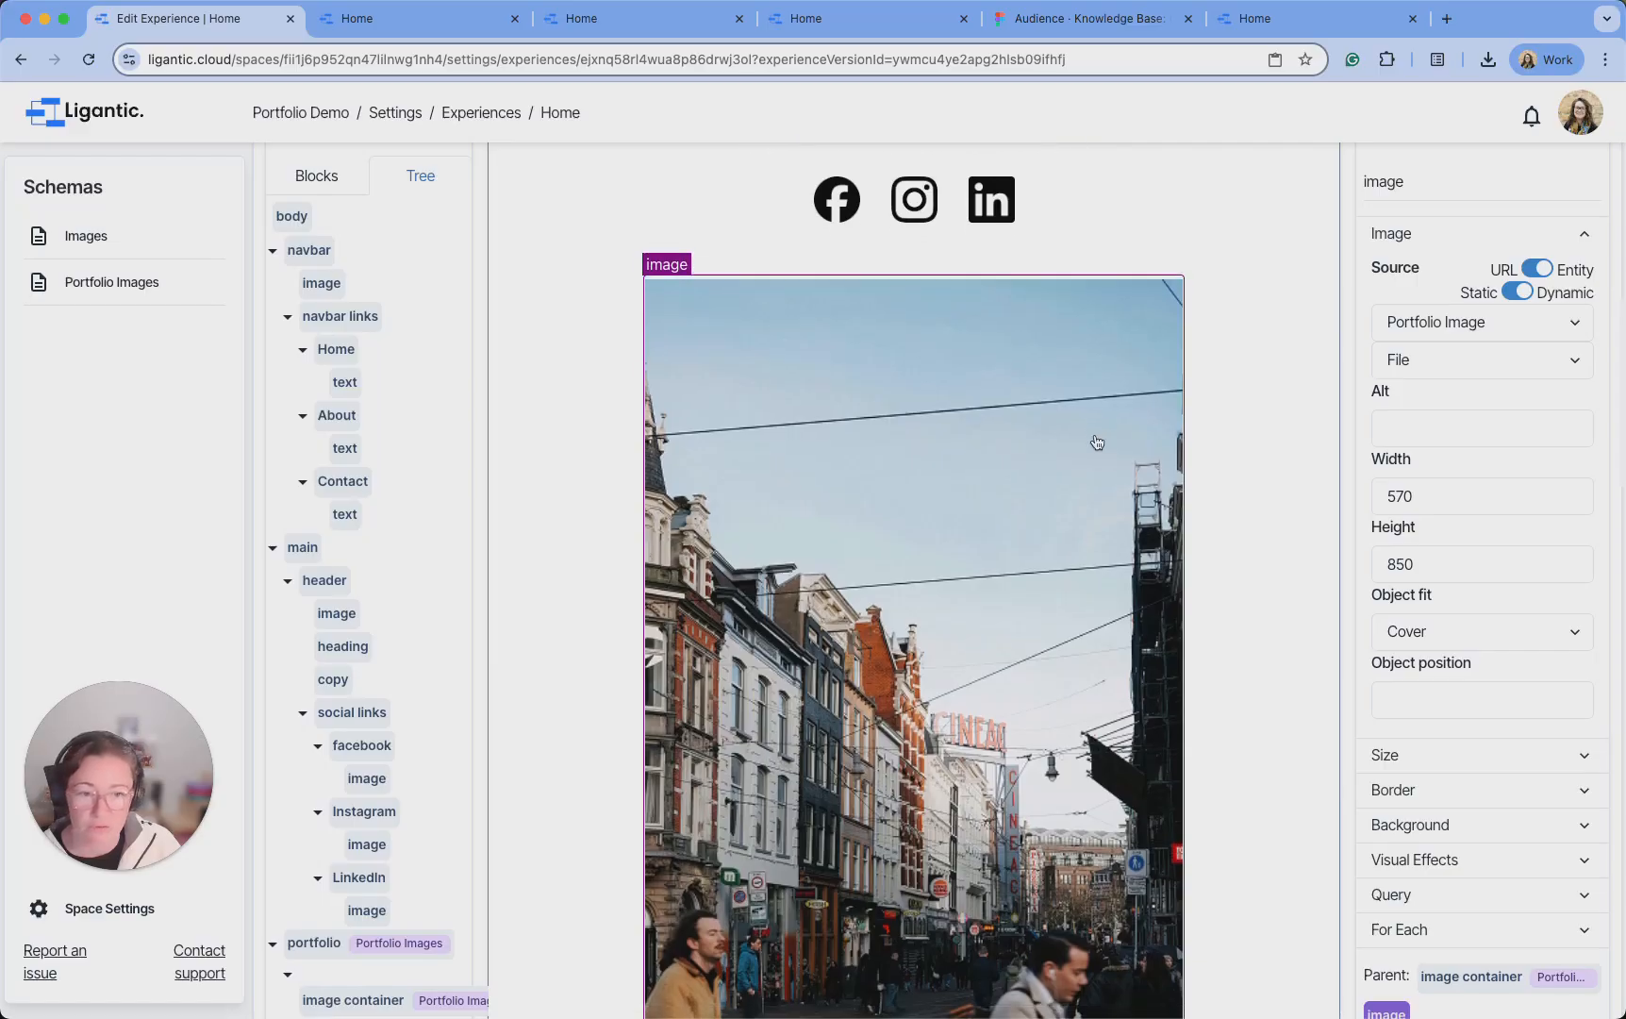
Publish the Home experience with the relocated portfolio block and reload its cloud page
{"action": "scroll", "coordinate": [1132, 445], "scroll_direction": "up", "scroll_amount": 5}
{"action": "scroll", "coordinate": [1183, 448], "scroll_direction": "up", "scroll_amount": 10}
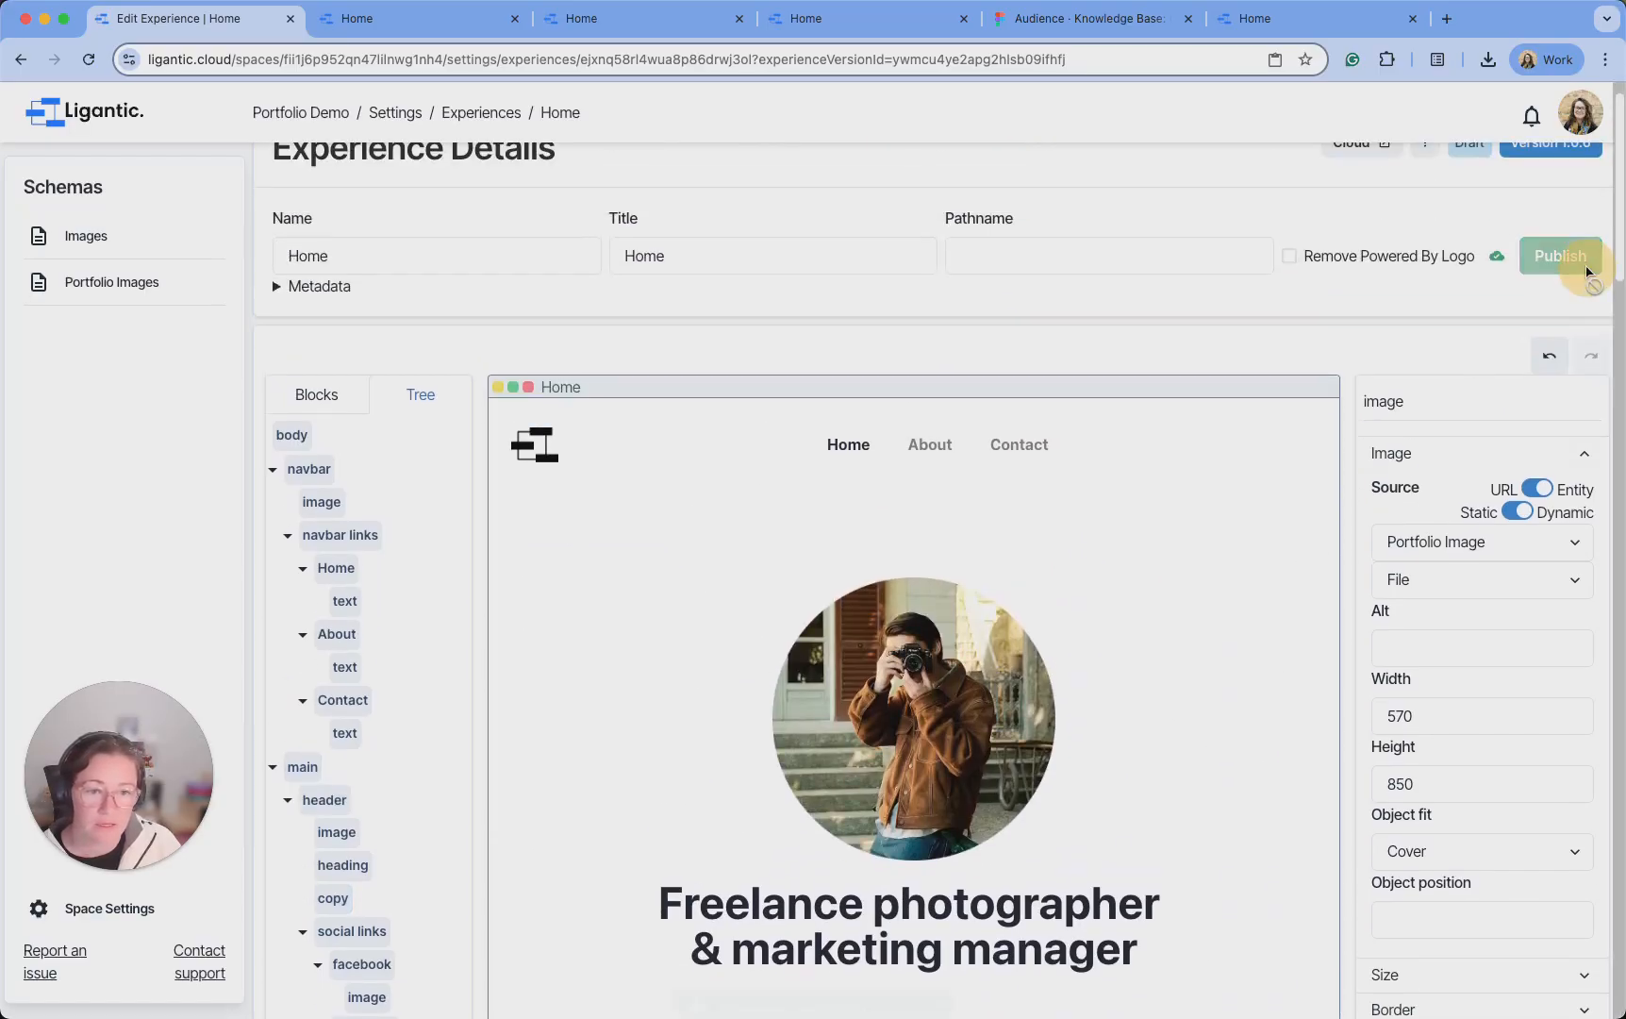
{"action": "left_click", "coordinate": [1568, 259]}
{"action": "left_click", "coordinate": [396, 18]}
{"action": "left_click", "coordinate": [88, 59]}
Review the published Home page from the navbar and header down through all the gallery images
{"action": "scroll", "coordinate": [547, 246], "scroll_direction": "up", "scroll_amount": 5}
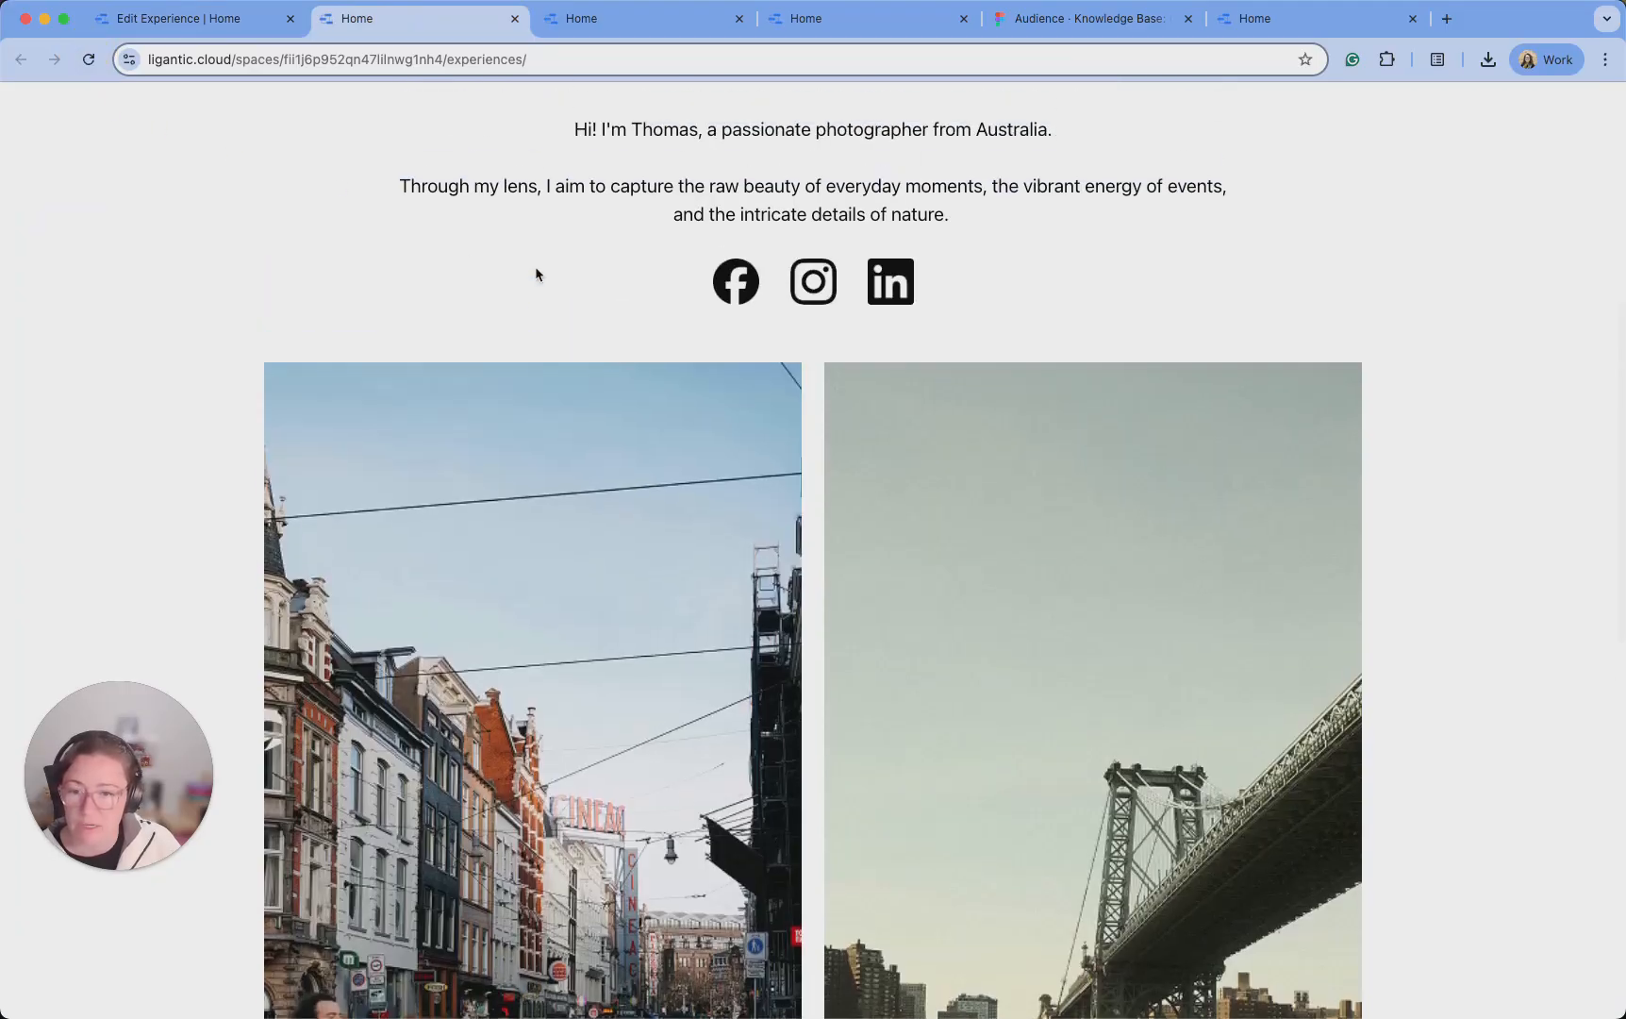
{"action": "scroll", "coordinate": [535, 275], "scroll_direction": "up", "scroll_amount": 3}
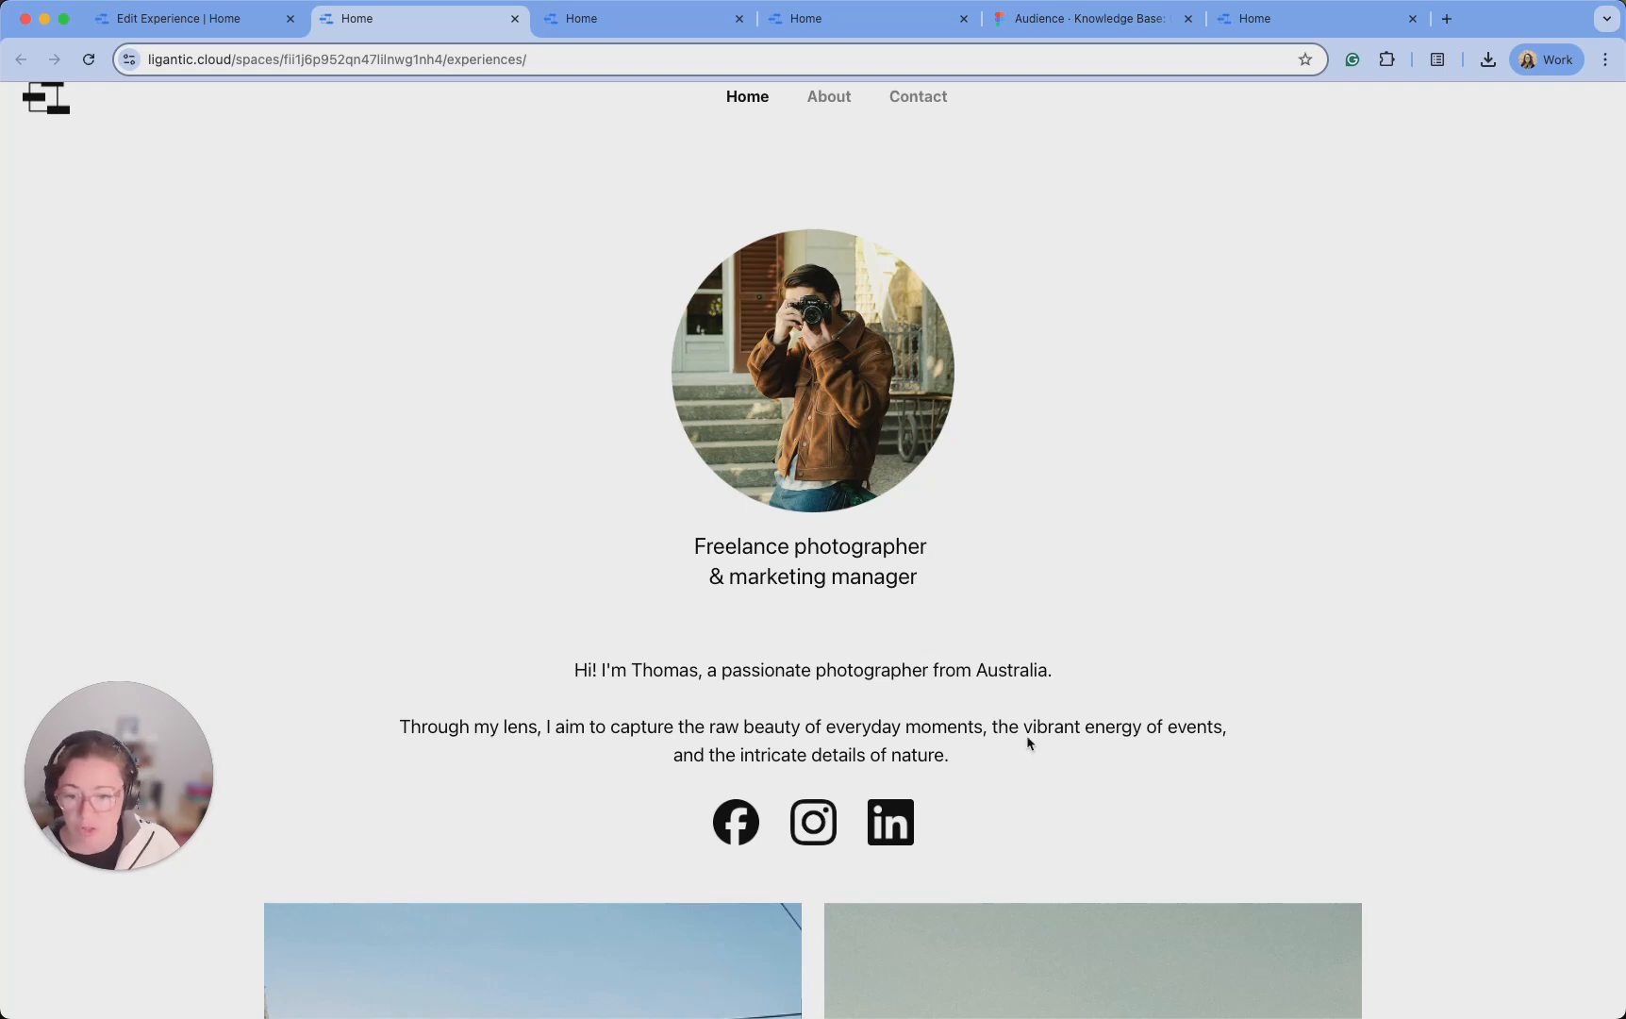
{"action": "scroll", "coordinate": [740, 352], "scroll_direction": "up", "scroll_amount": 1}
{"action": "scroll", "coordinate": [823, 462], "scroll_direction": "down", "scroll_amount": 2}
{"action": "scroll", "coordinate": [824, 463], "scroll_direction": "down", "scroll_amount": 10}
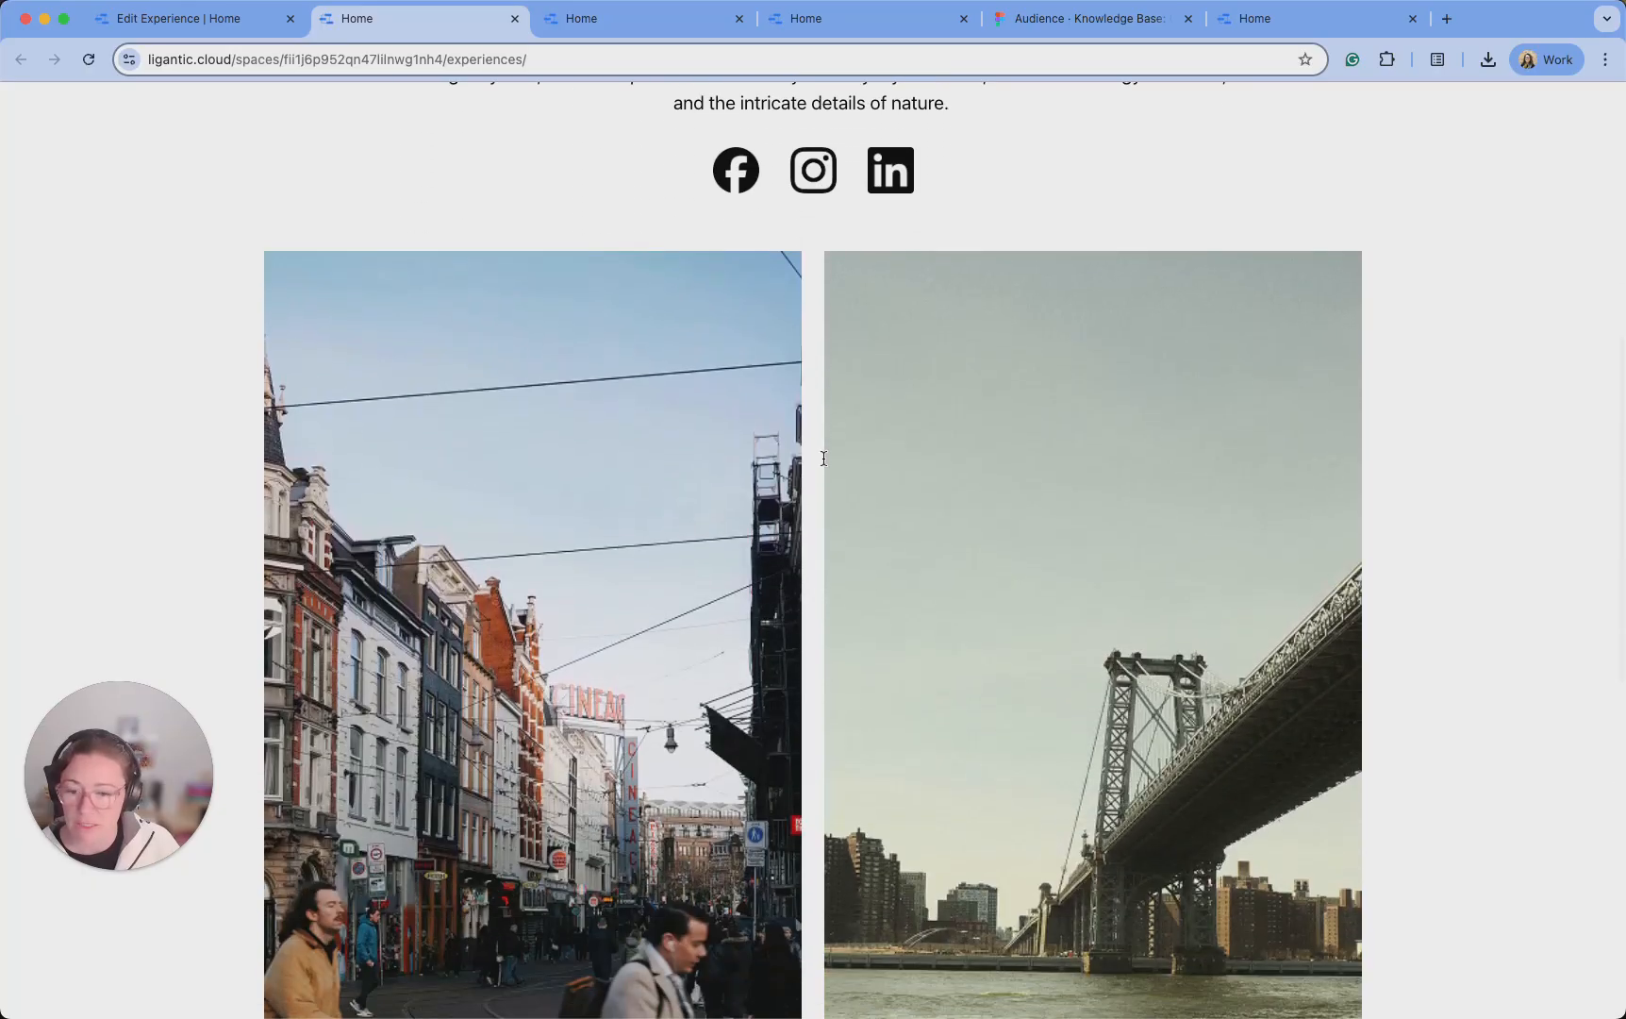
{"action": "scroll", "coordinate": [823, 462], "scroll_direction": "down", "scroll_amount": 12}
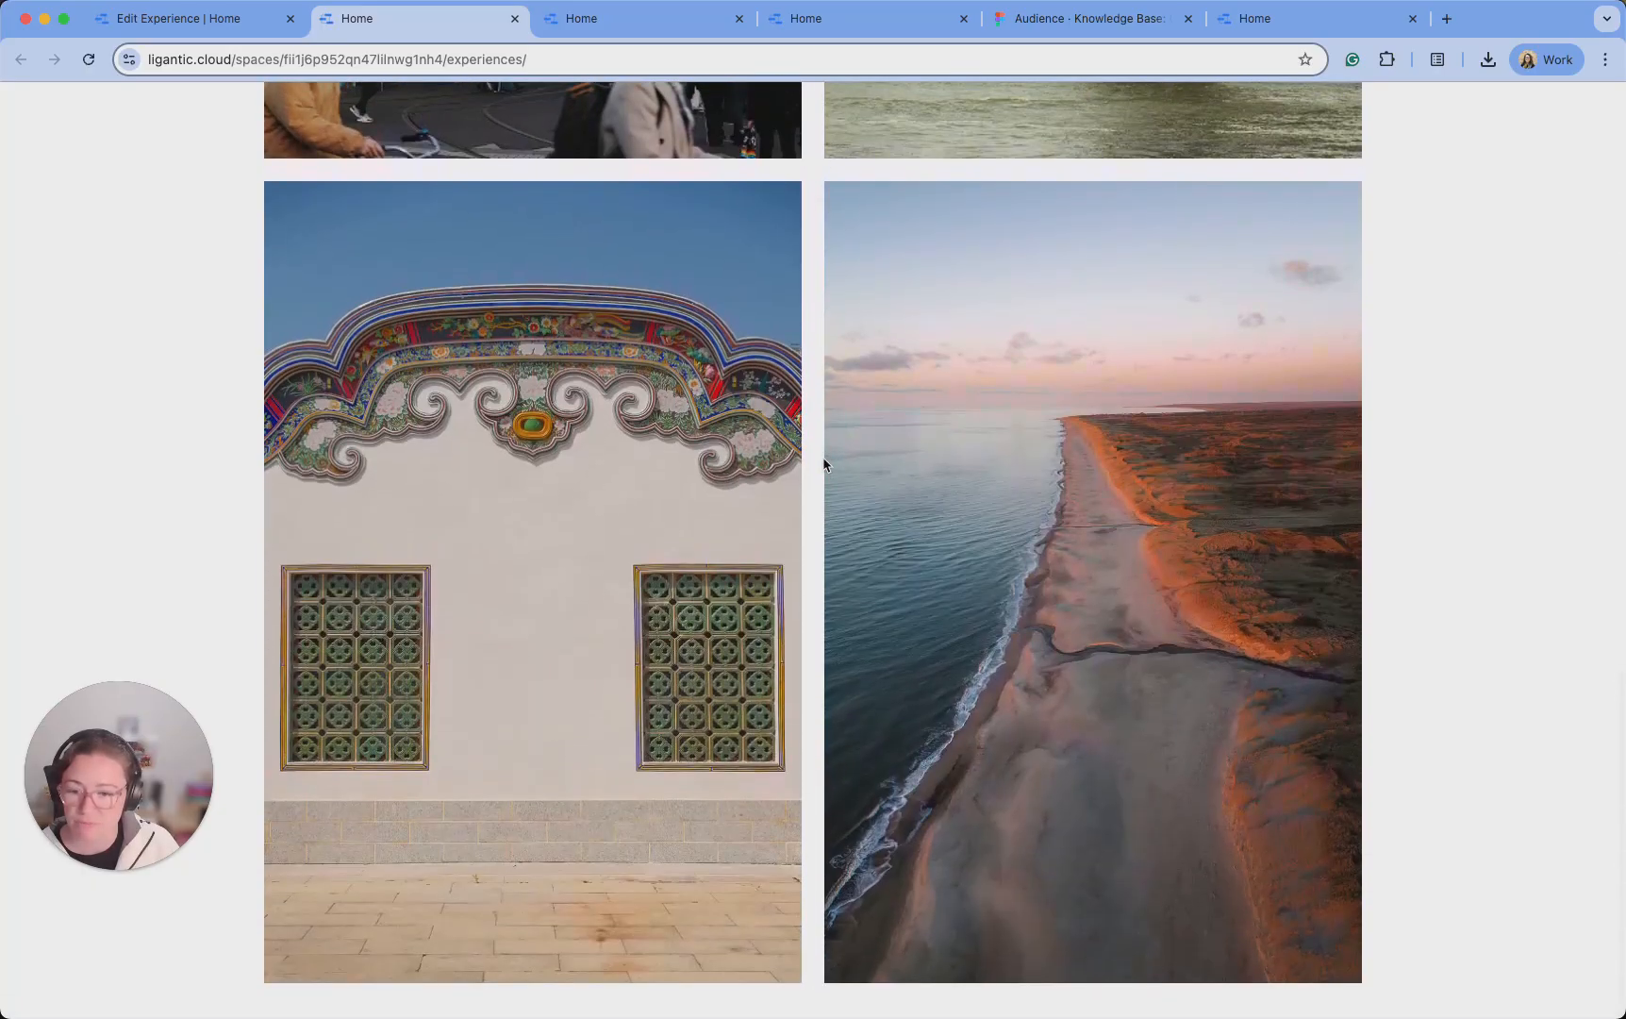
{"action": "scroll", "coordinate": [823, 462], "scroll_direction": "up", "scroll_amount": 3}
{"action": "scroll", "coordinate": [823, 463], "scroll_direction": "up", "scroll_amount": 15}
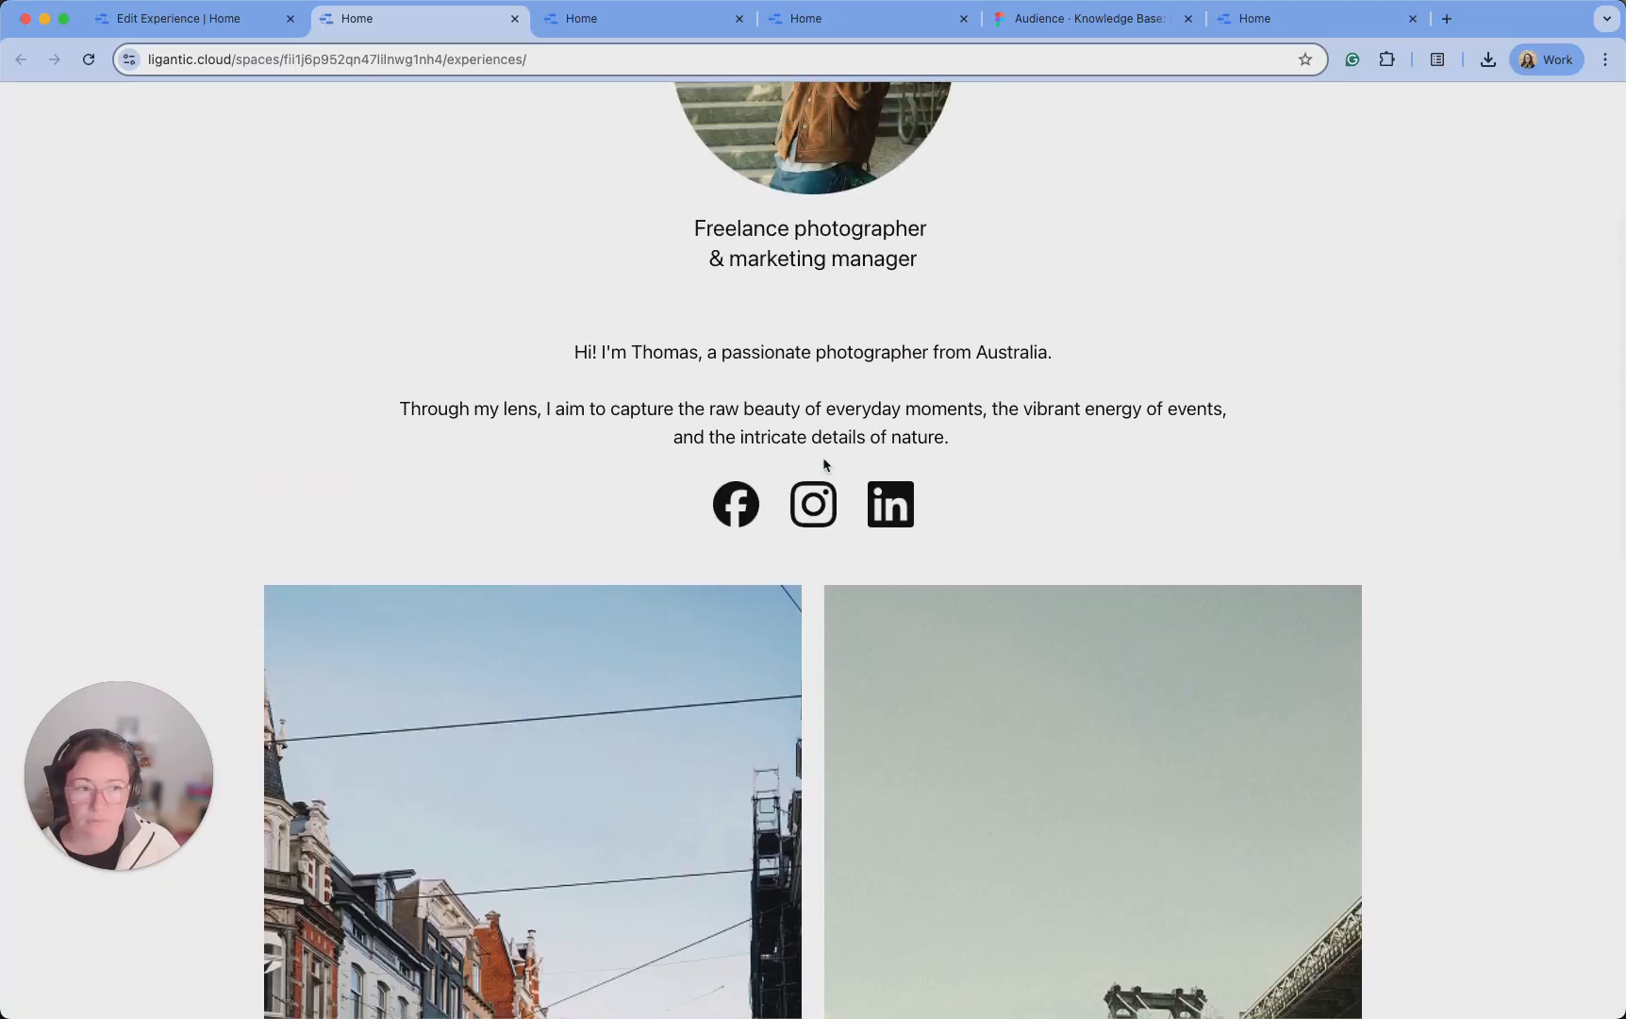
{"action": "scroll", "coordinate": [824, 462], "scroll_direction": "up", "scroll_amount": 1}
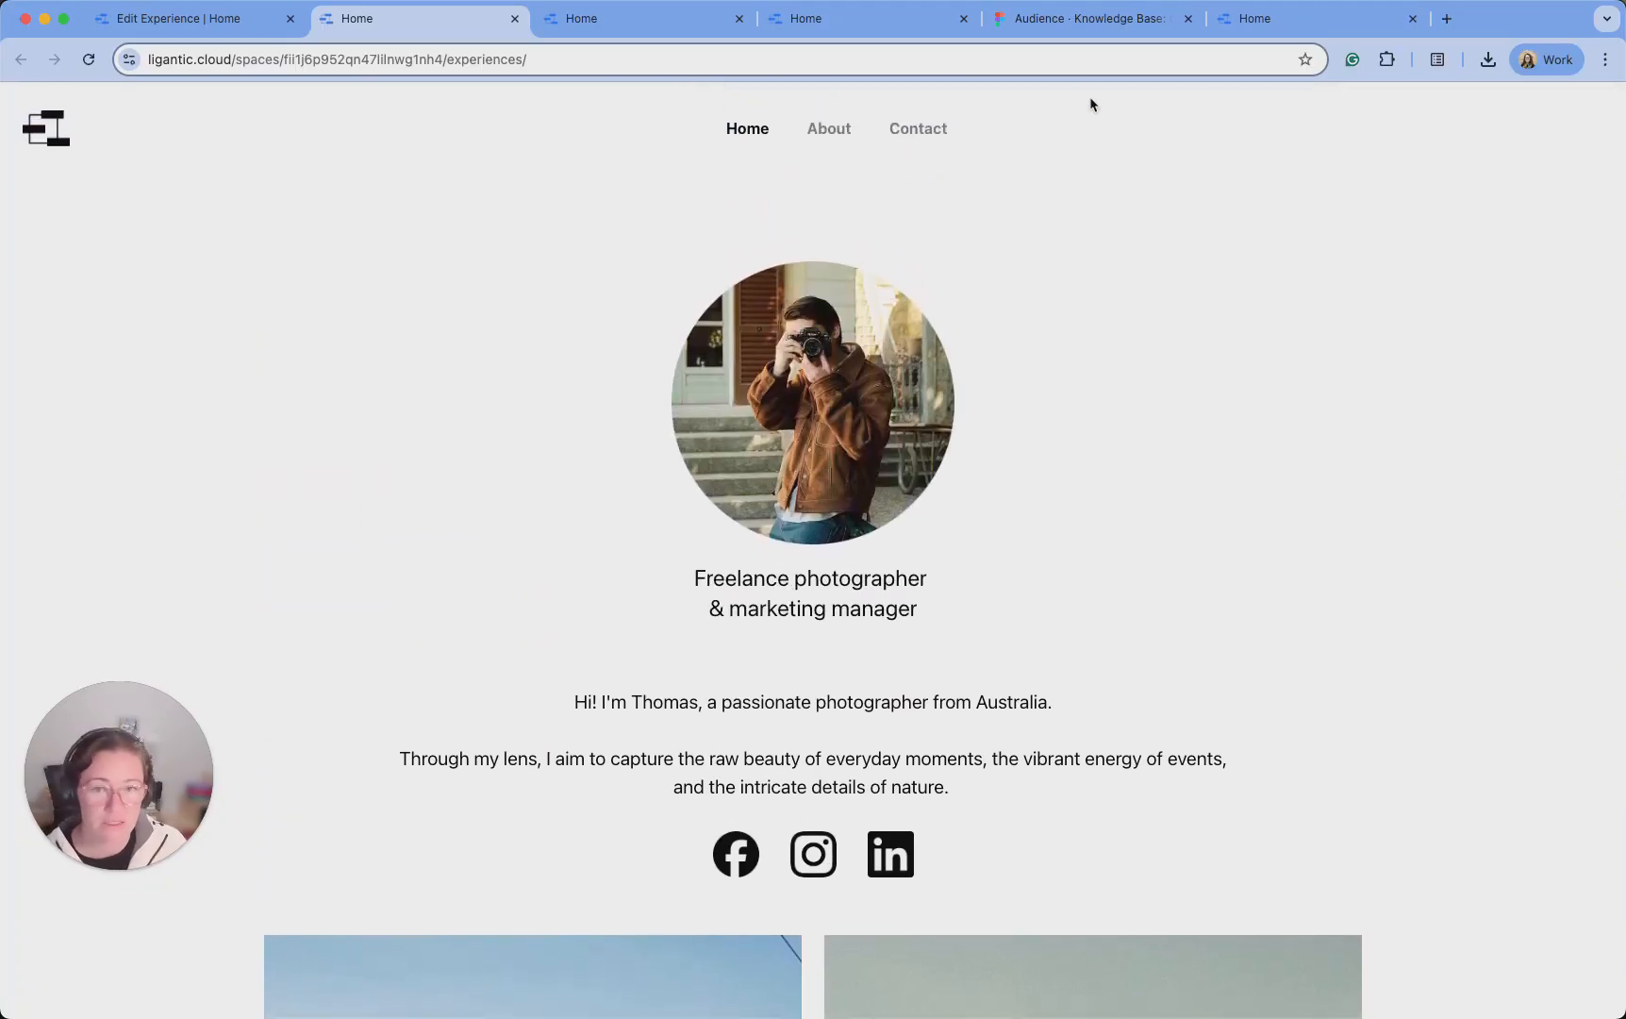
Review the Home Page outline slide in the Figma deck, then return to the Home experience editor
{"action": "left_click", "coordinate": [1085, 26]}
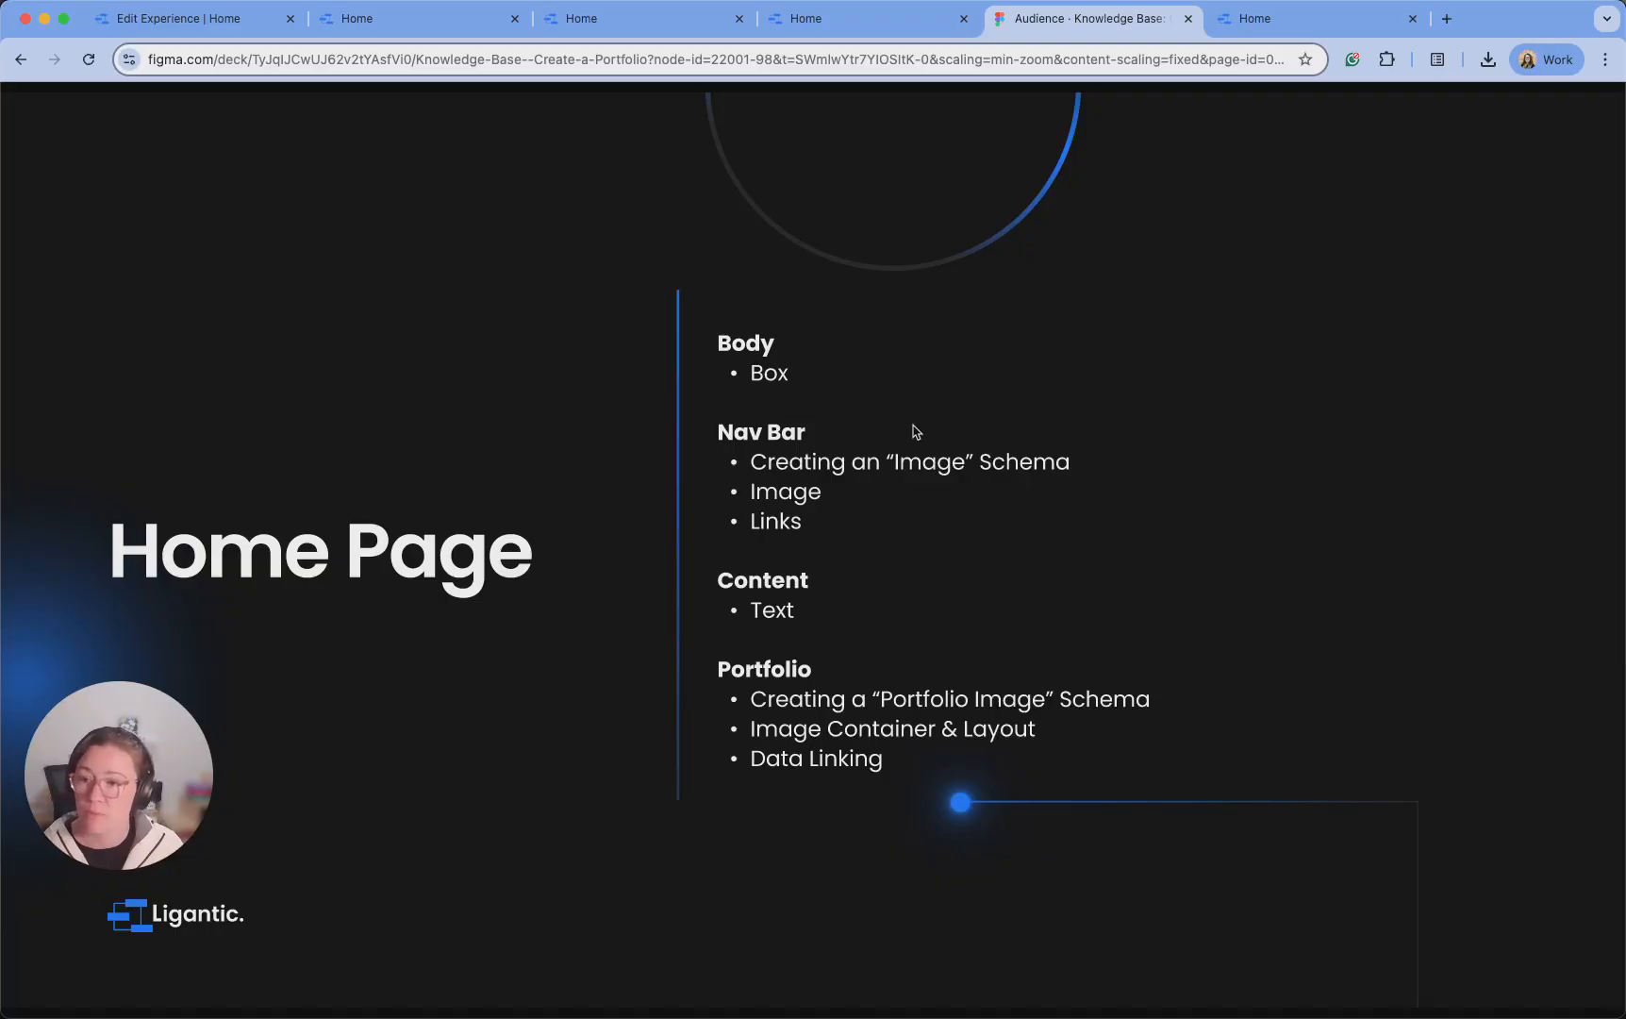
{"action": "left_click", "coordinate": [269, 29]}
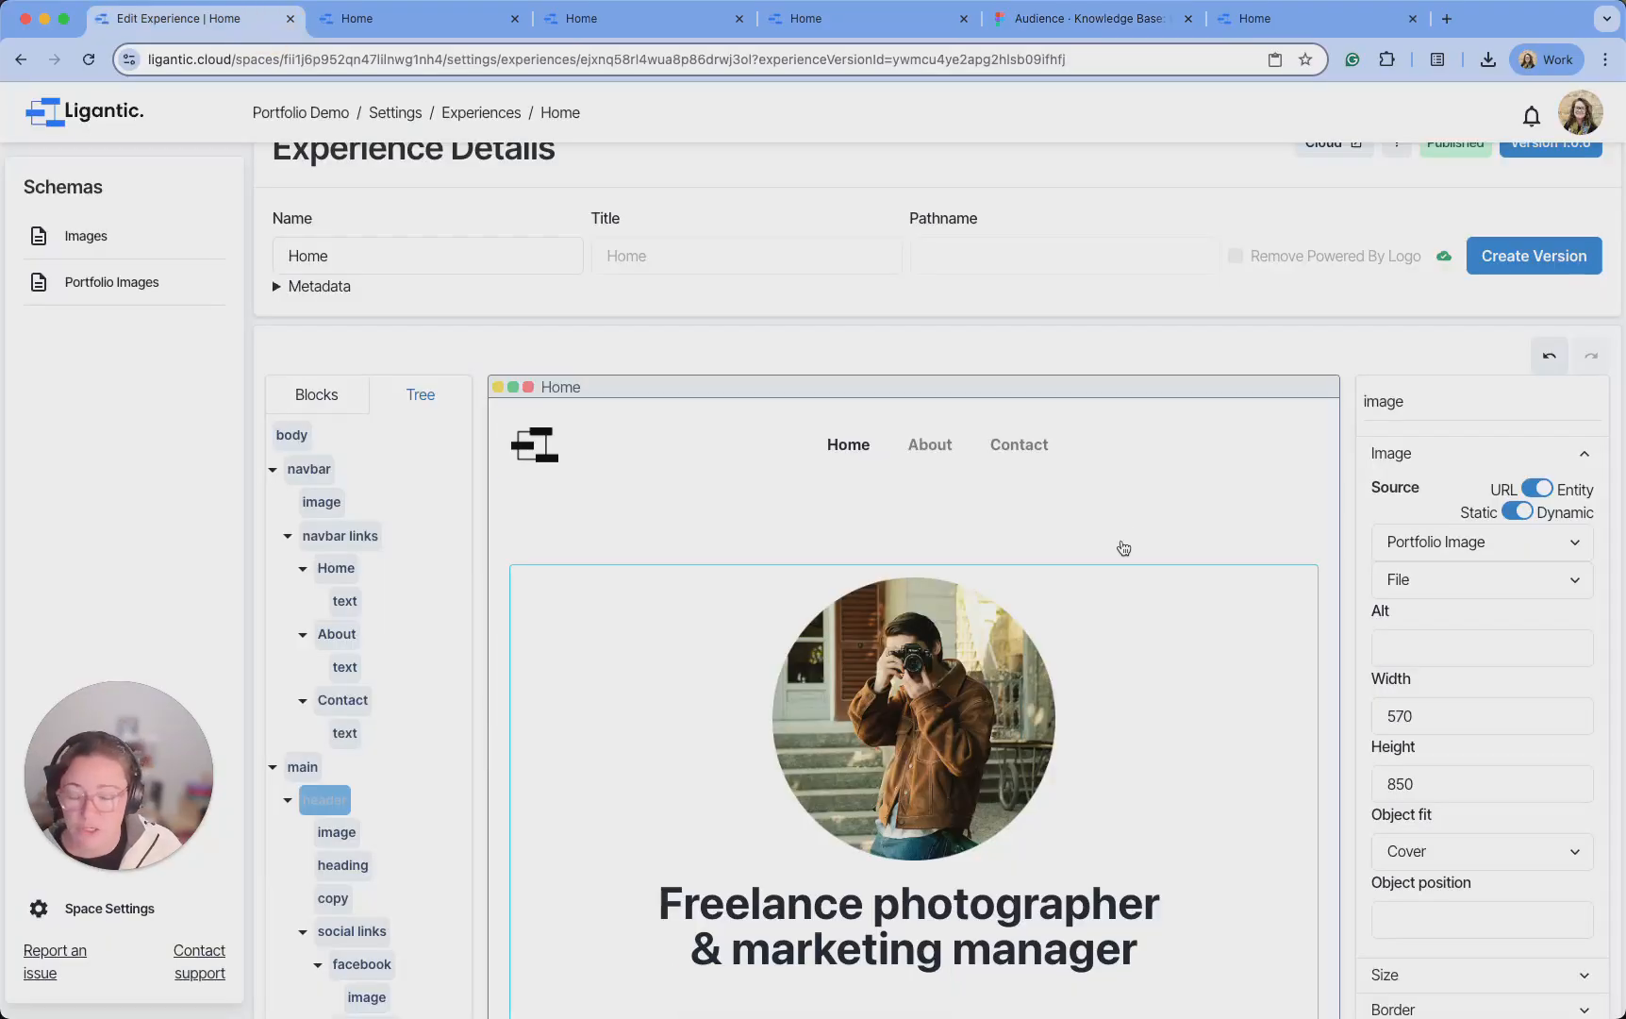
{"action": "scroll", "coordinate": [1114, 511], "scroll_direction": "down", "scroll_amount": 3}
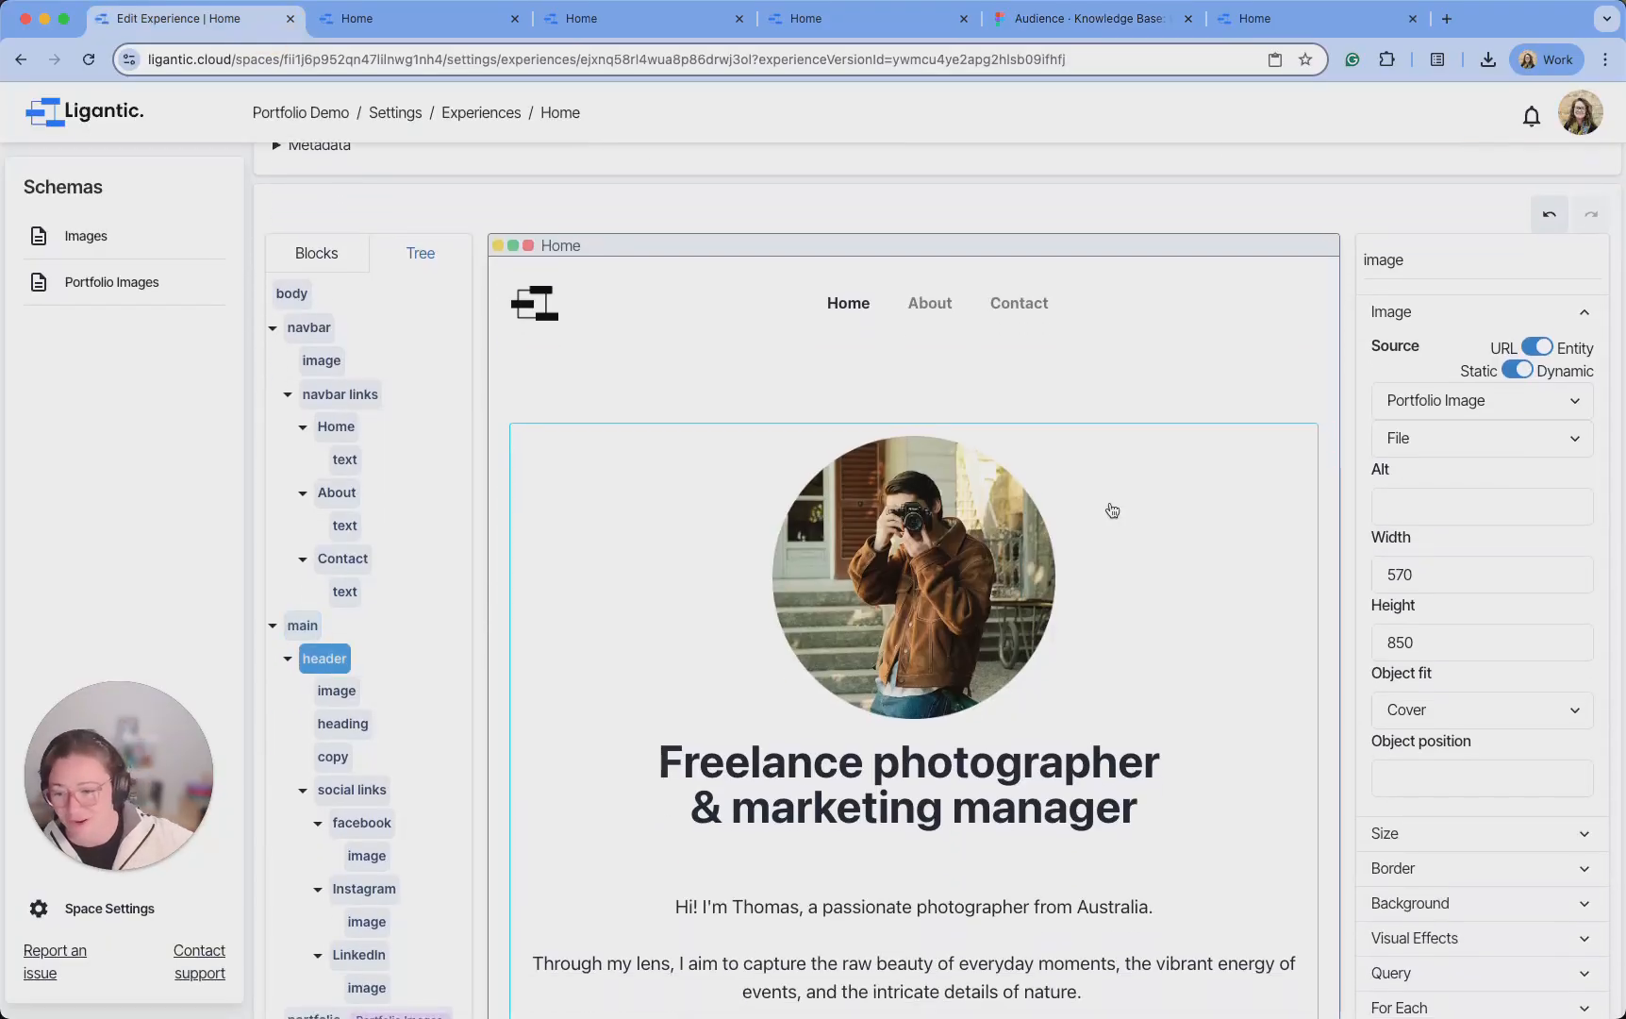